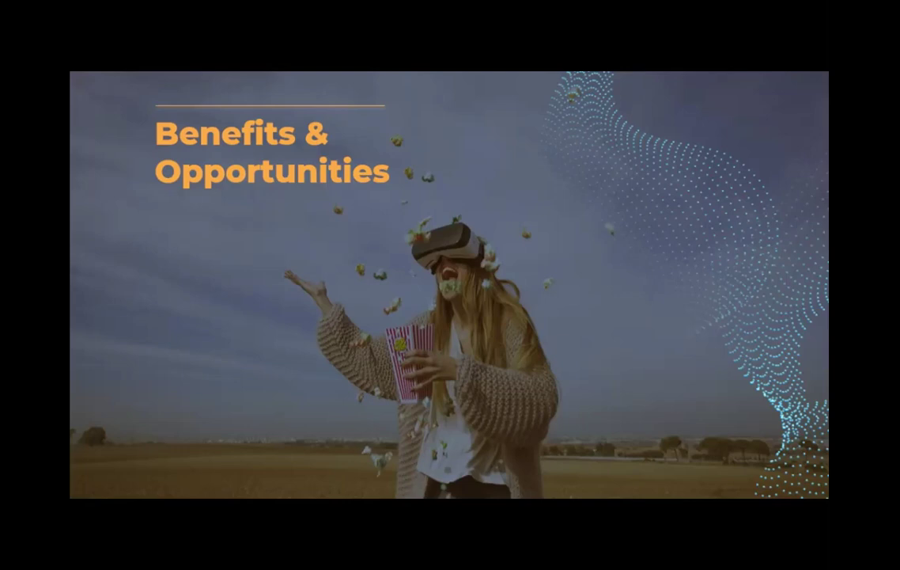
Advance the slideshow through the photo editing, introduction, short history and key terms slides
click(184, 286)
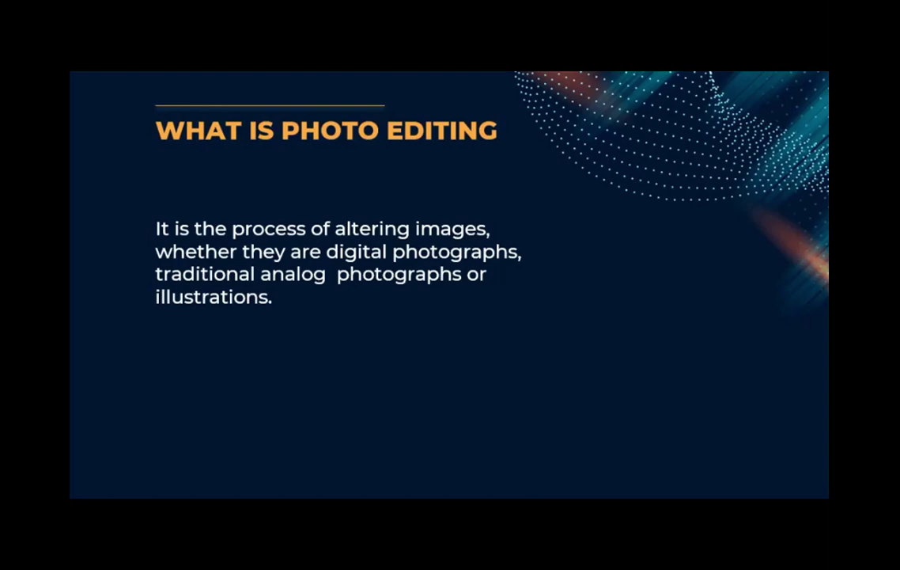
key(Right)
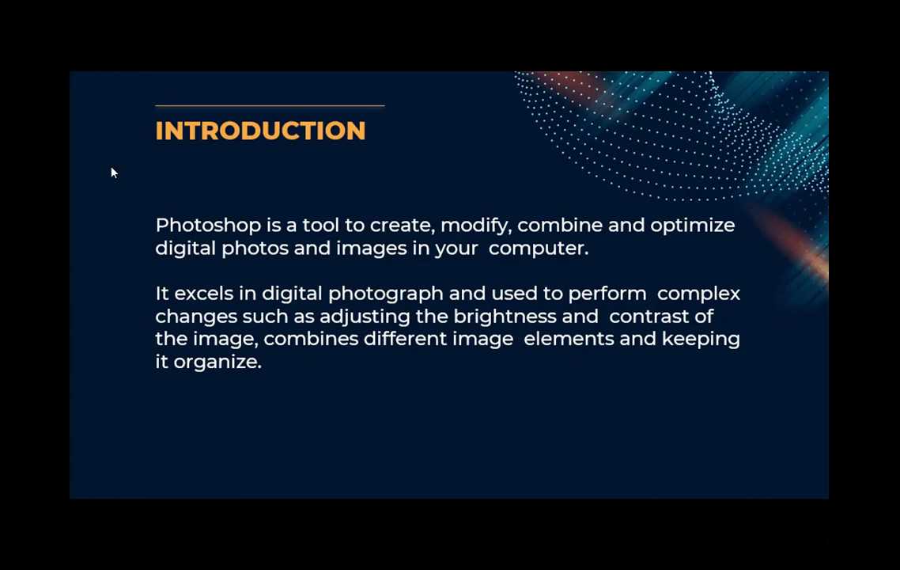
key(Right)
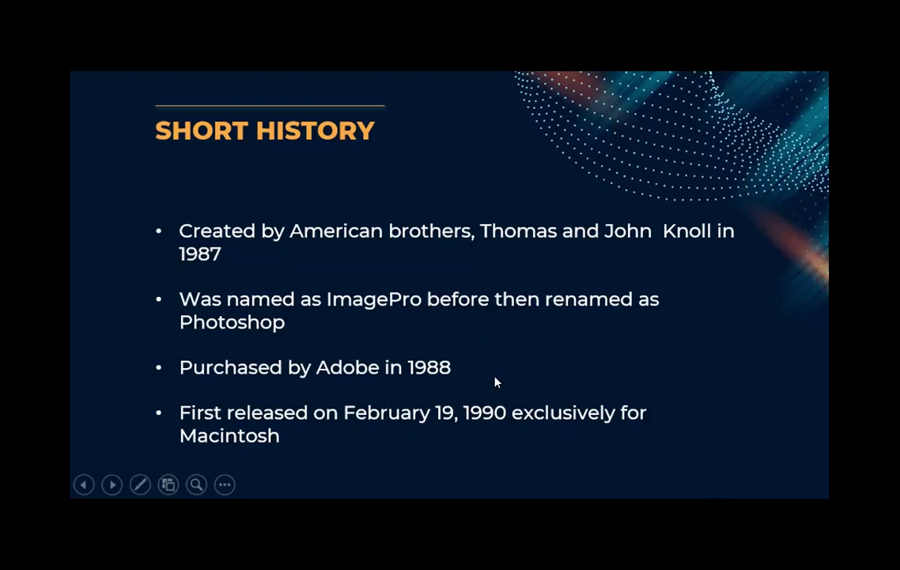
click(276, 403)
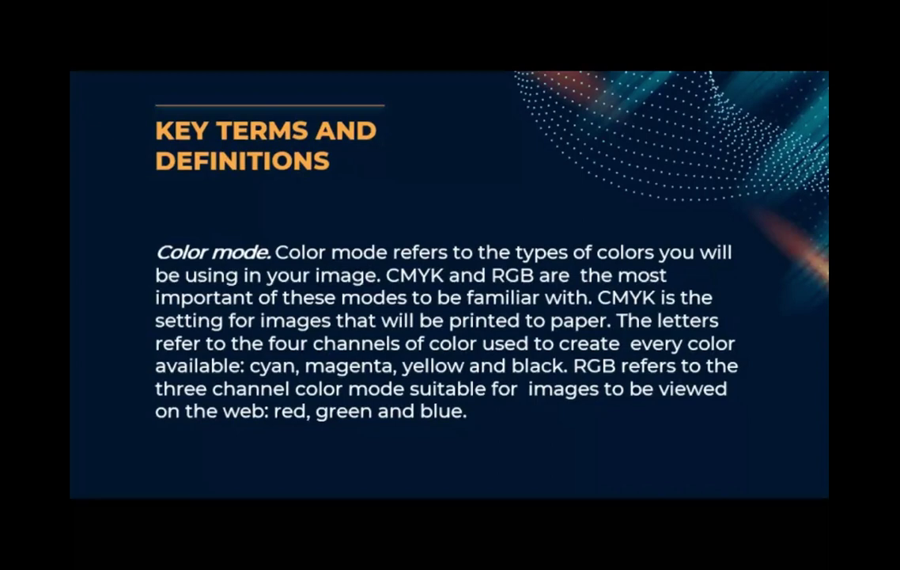
key(Right)
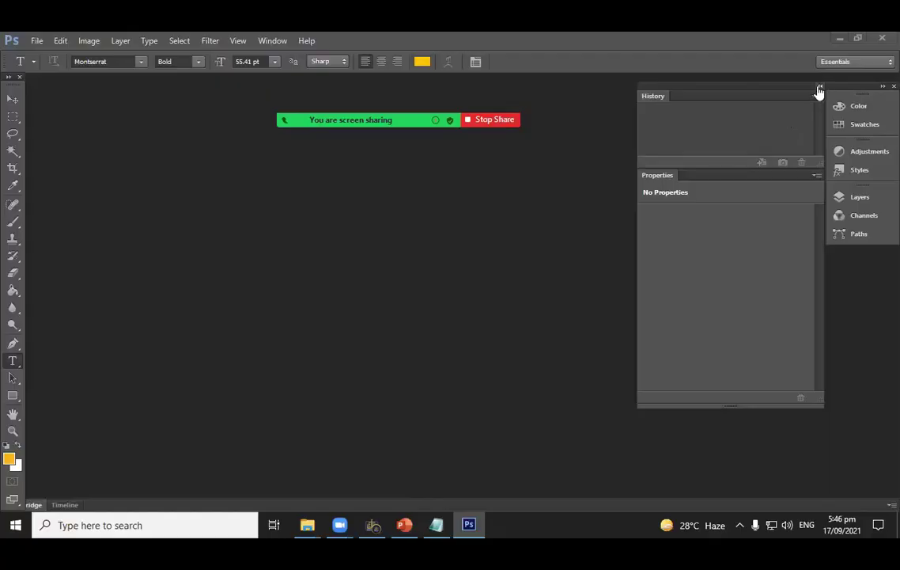
Detach the Properties panel from the floating History panel group and place it separately below
click(819, 88)
click(819, 88)
drag(712, 178, 789, 225)
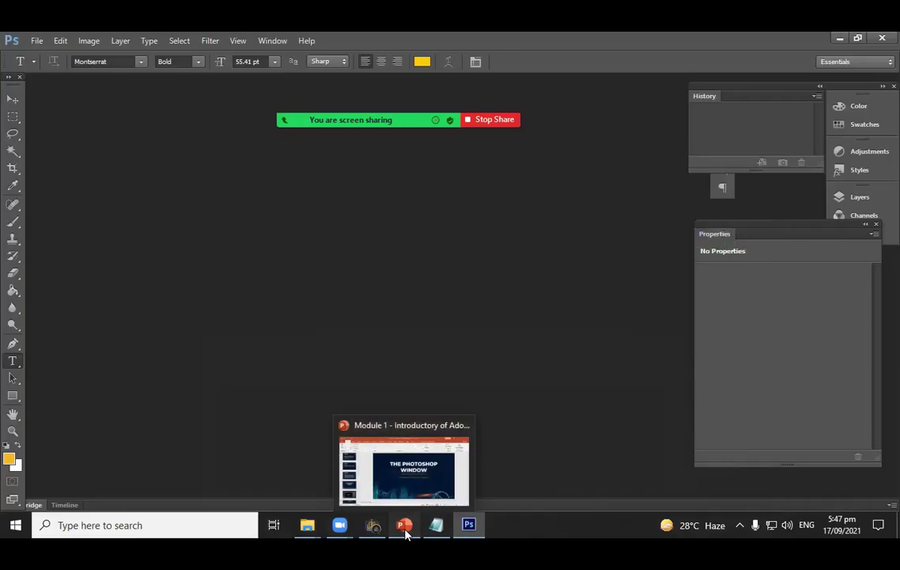
Switch to PowerPoint and show slide 28 with the Photoshop window, followed by slide 29, Menu Bar
click(406, 526)
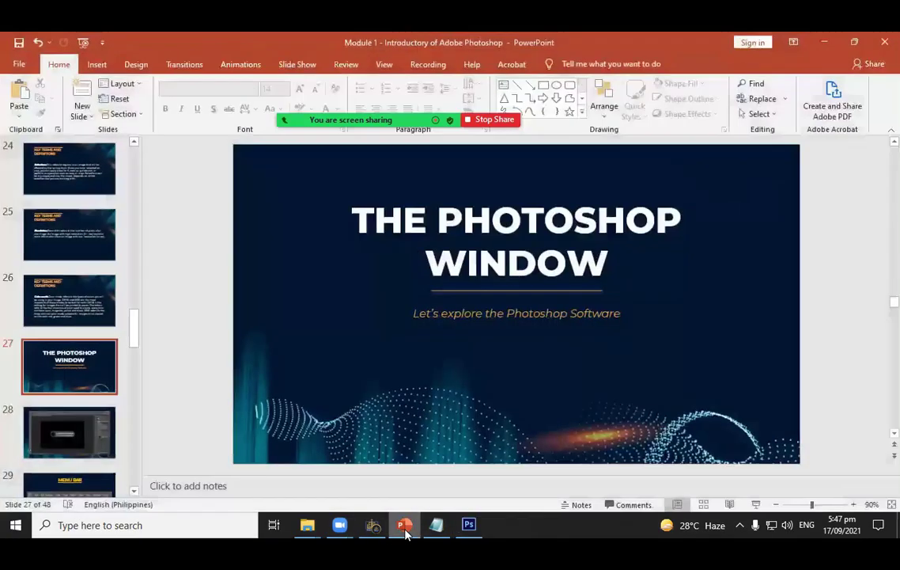
click(96, 451)
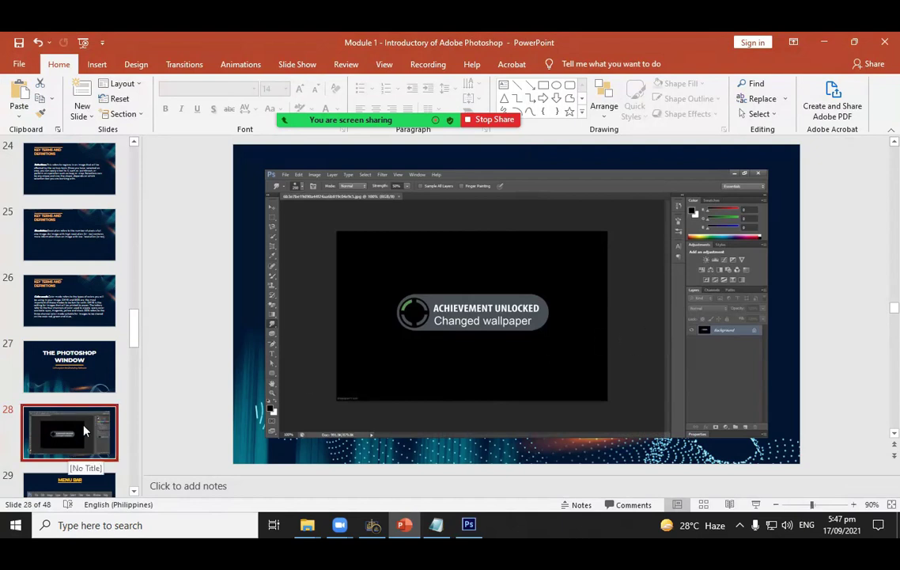
scroll(85, 423, down, 1)
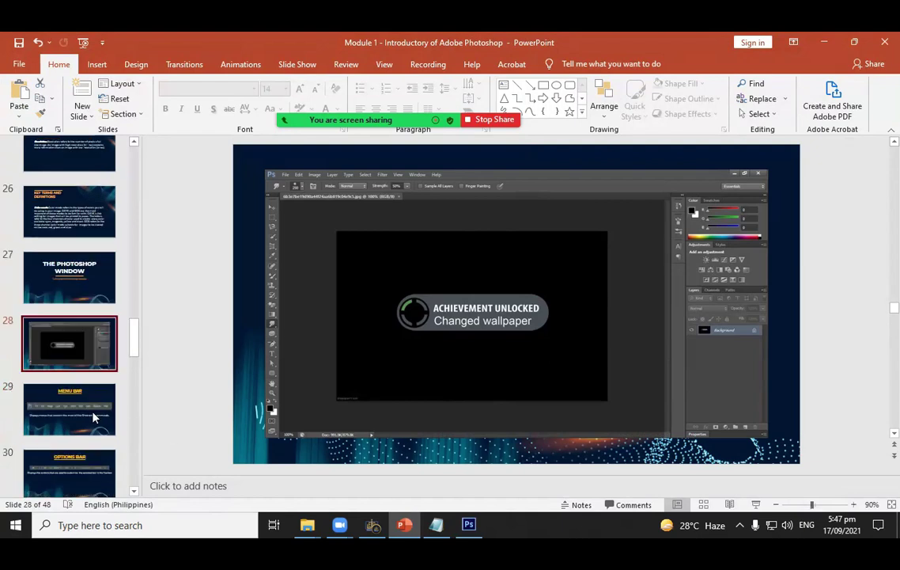
click(90, 414)
mouse_move(417, 105)
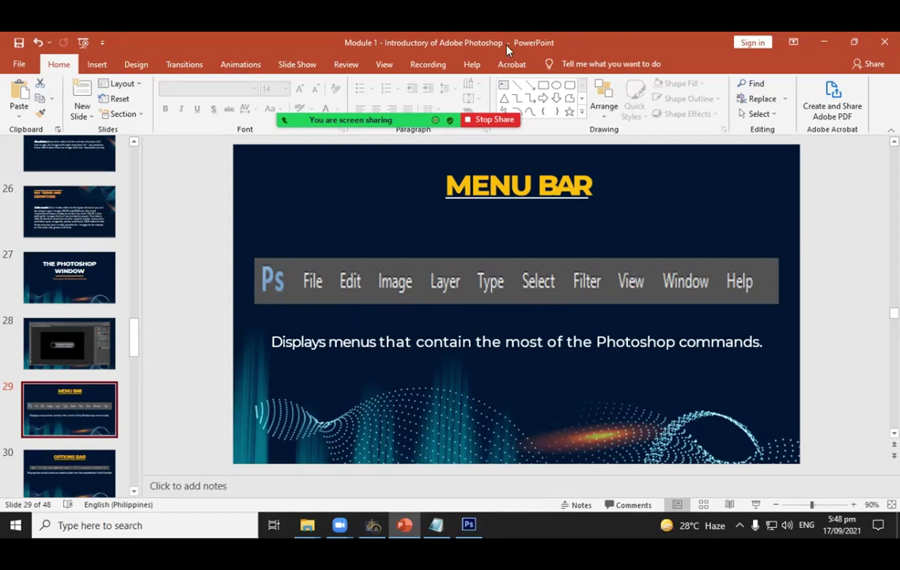
Look at the menu bar in Photoshop and return to PowerPoint to show slide 30, Options Bar
click(459, 525)
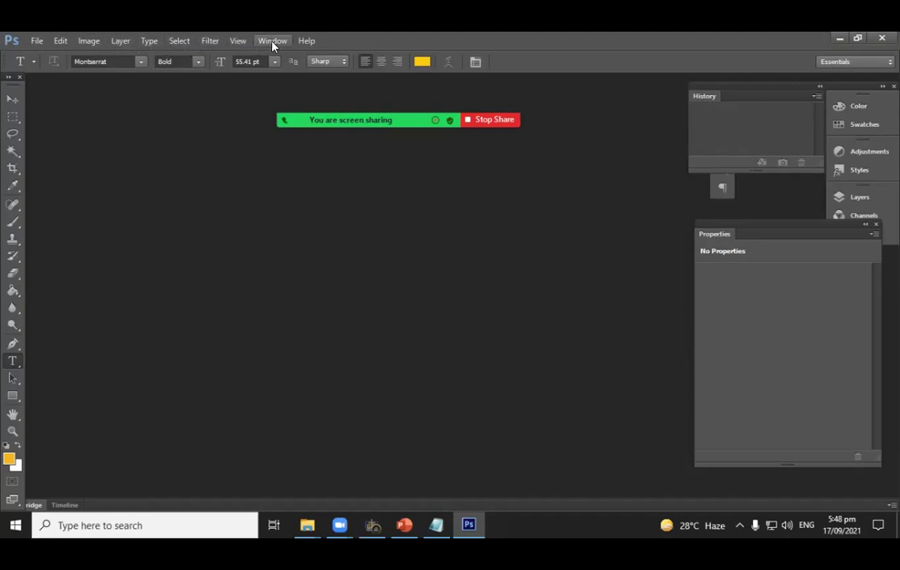
click(469, 536)
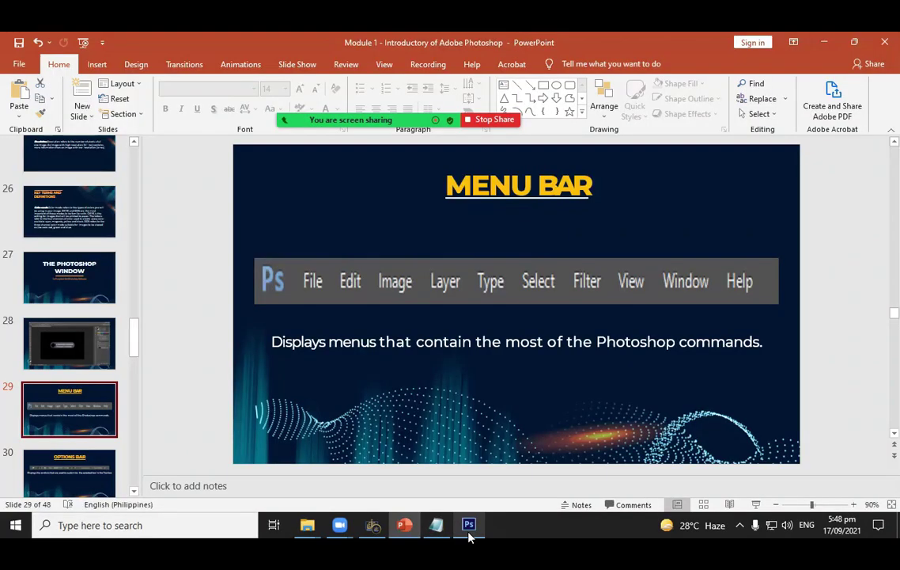
scroll(72, 427, down, 1)
click(69, 441)
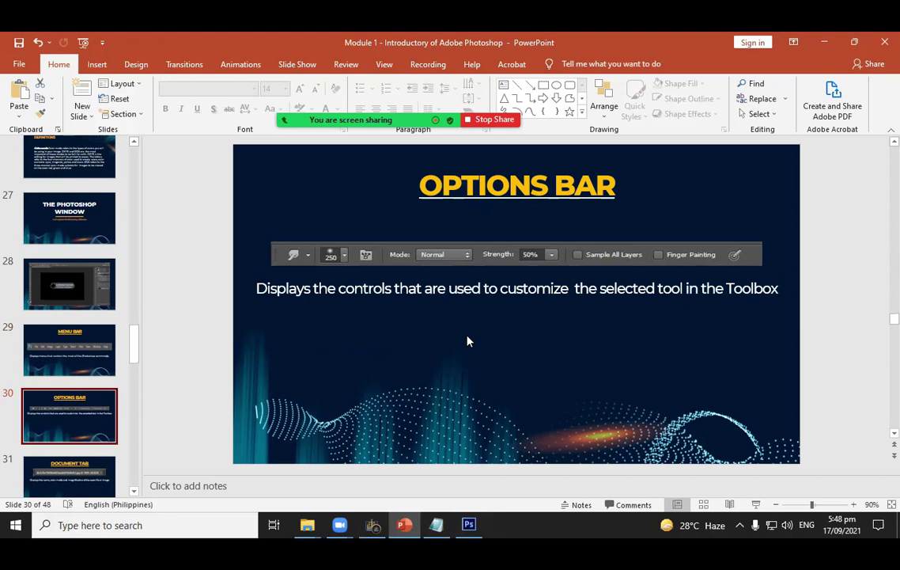
Switch to Photoshop to examine the options bar and return to the PowerPoint presentation
click(469, 524)
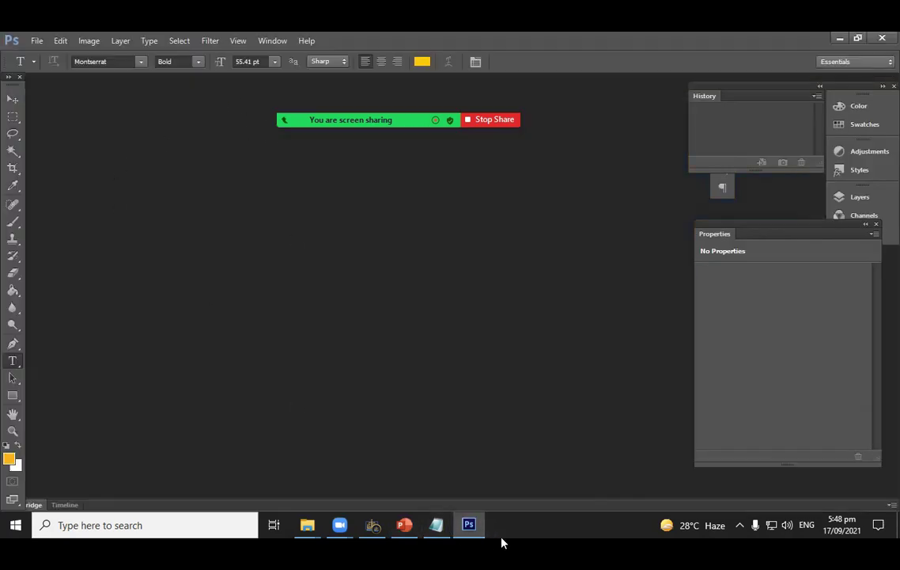
click(474, 534)
click(474, 535)
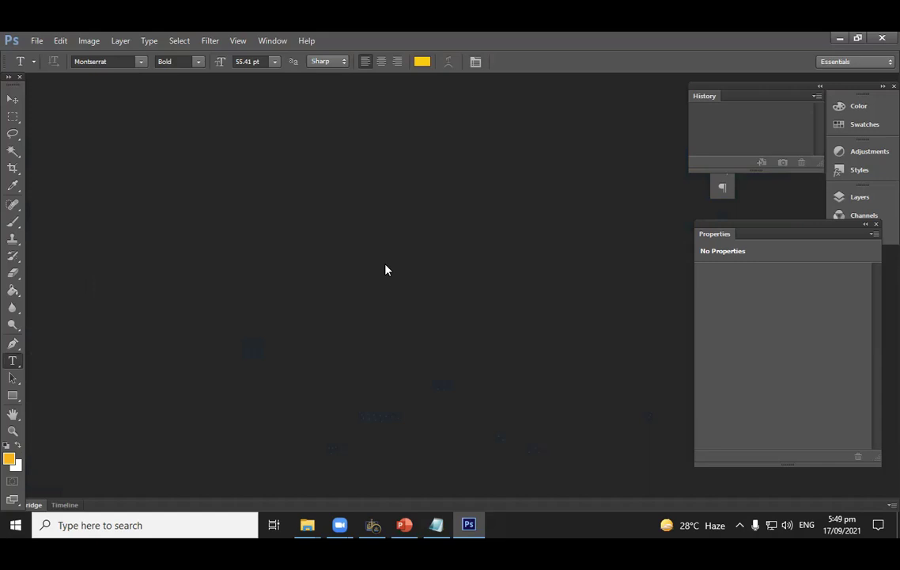
click(469, 524)
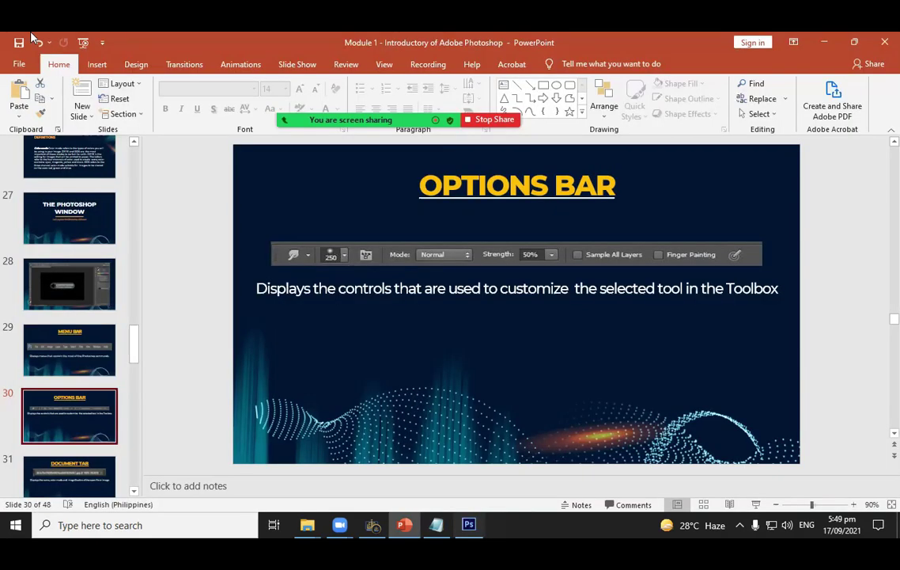
Show slide 31, Document Tab, and slide 32, Tools Panel
scroll(98, 435, down, 1)
click(96, 441)
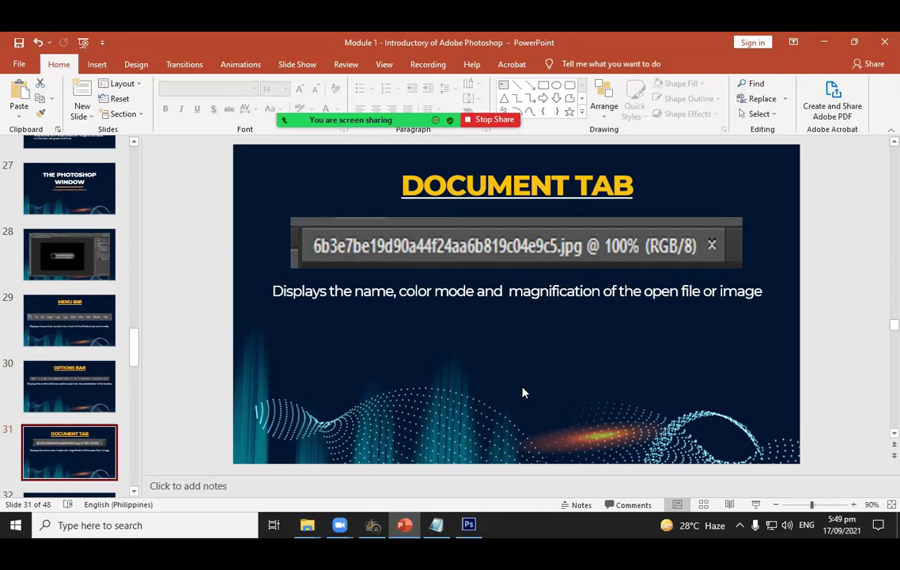
scroll(48, 396, down, 3)
click(87, 374)
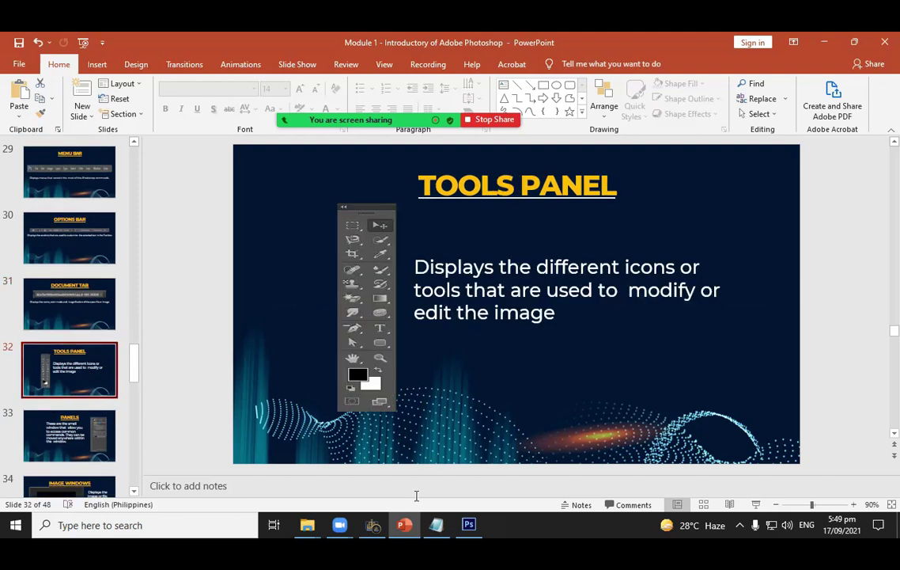
Examine the tools panel in Photoshop and return to PowerPoint to show slide 33, Panels
click(468, 526)
mouse_move(160, 104)
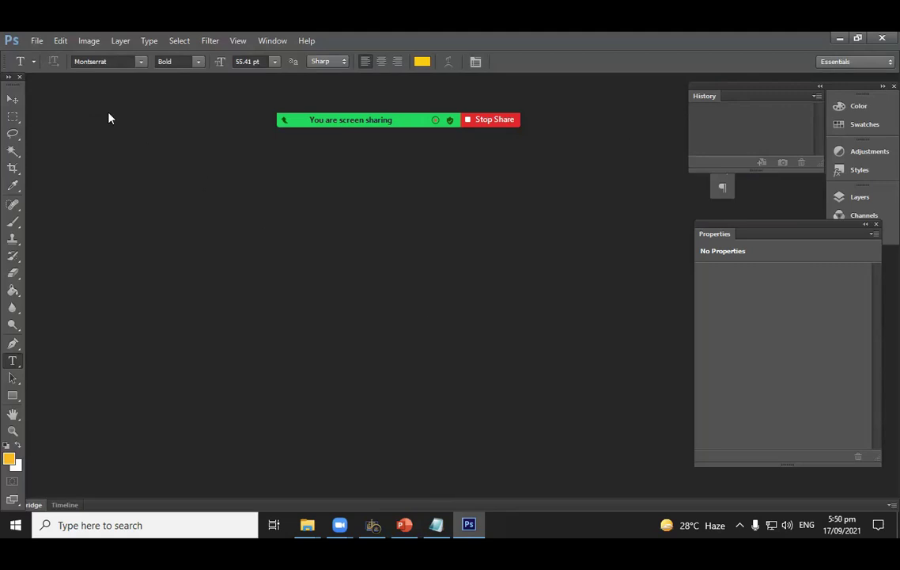
click(474, 527)
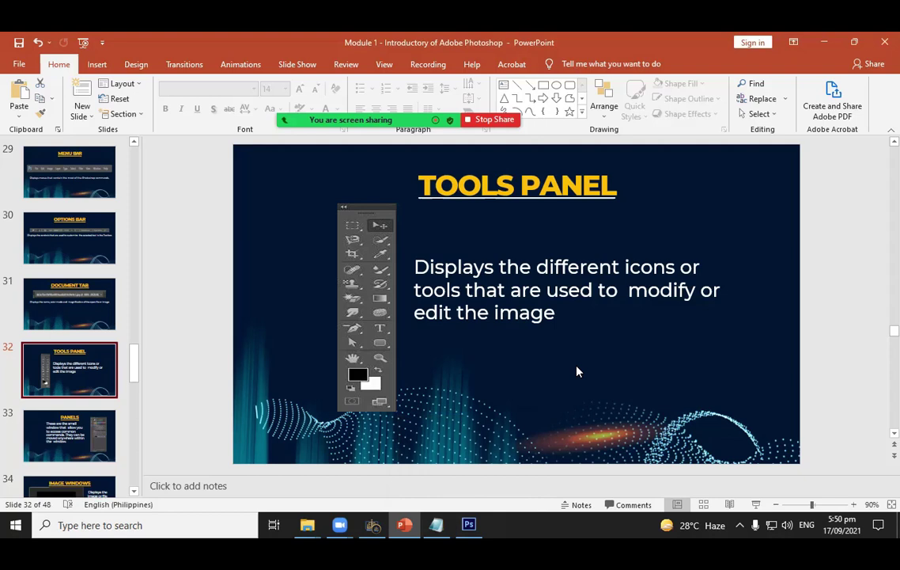
click(470, 524)
mouse_move(456, 98)
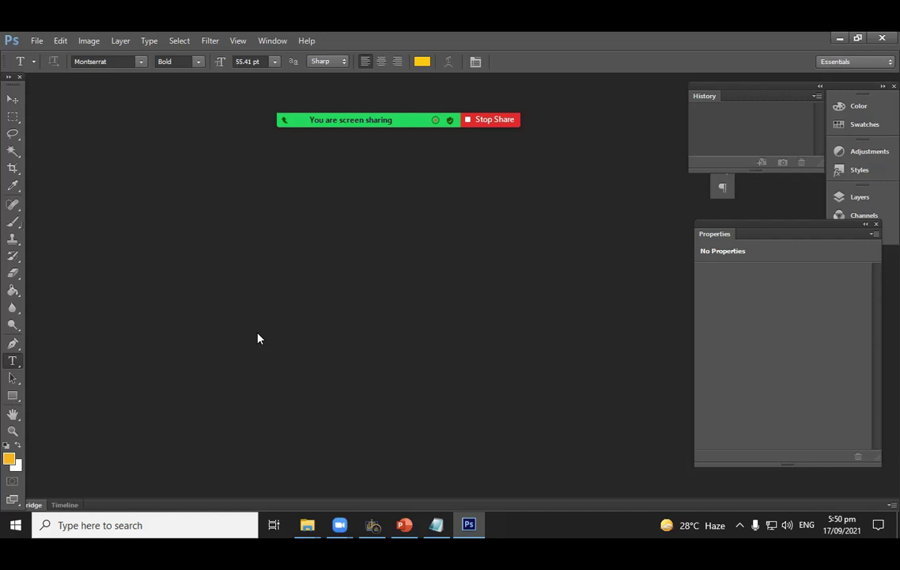
key(alt+Tab)
scroll(94, 330, down, 1)
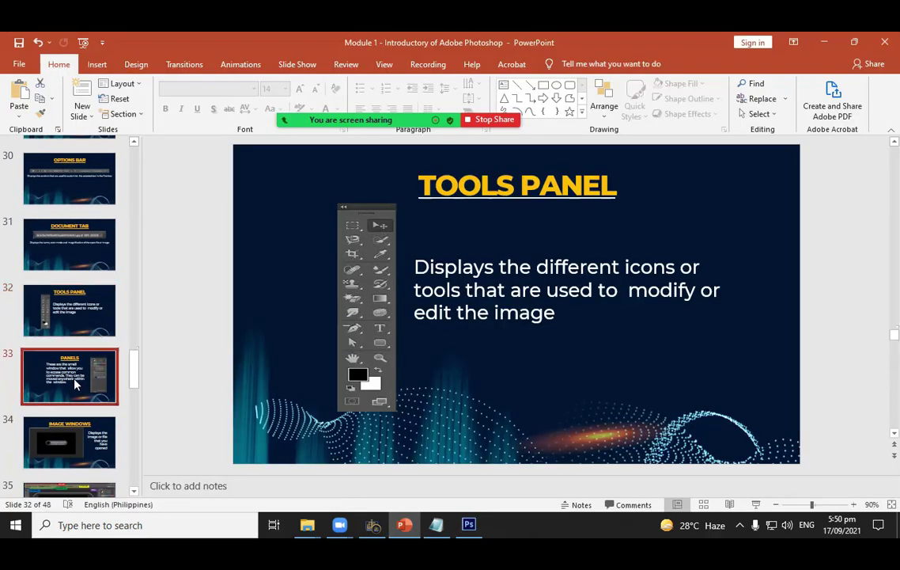
click(72, 374)
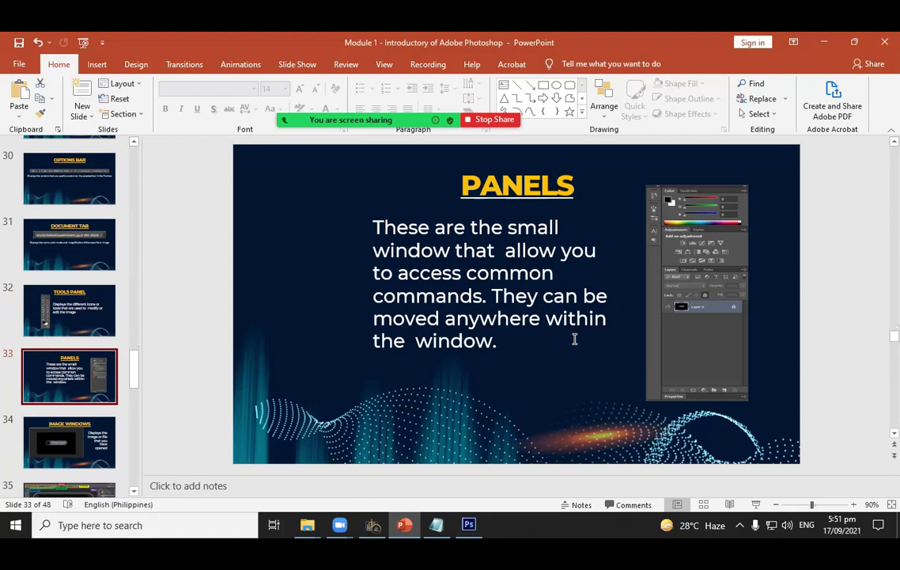
Switch to Photoshop and move the floating Properties panel up to just below the History panel
click(469, 525)
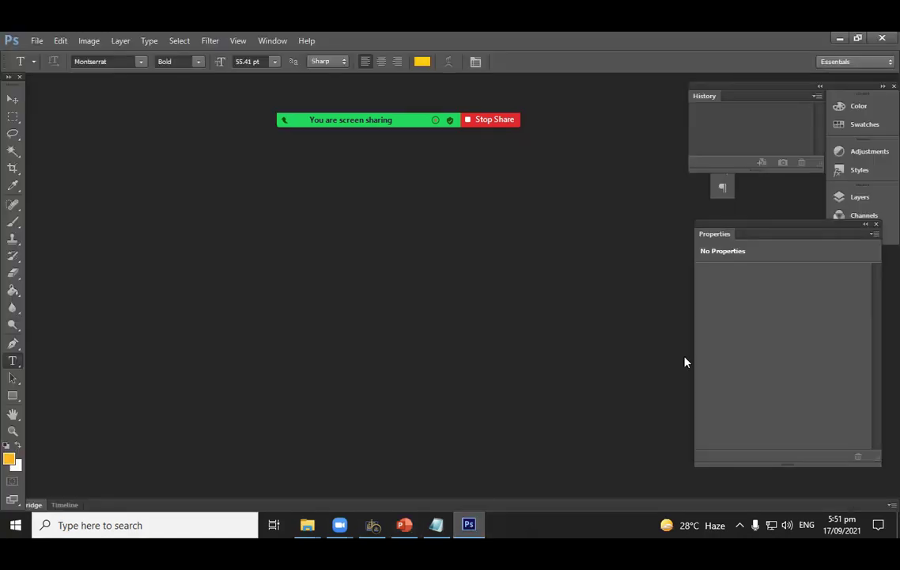
drag(806, 232, 809, 199)
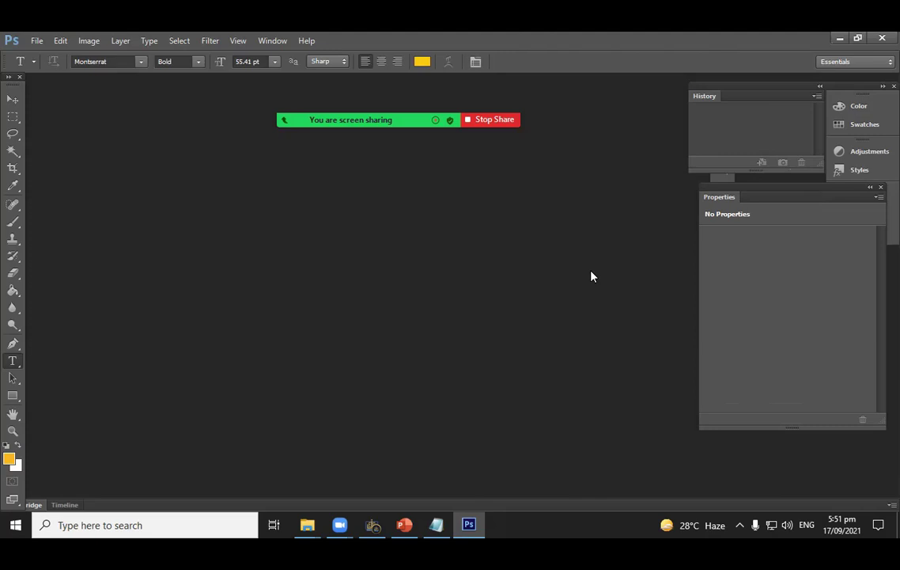
Find PowerPoint through the Windows search and create a new blank presentation
click(208, 537)
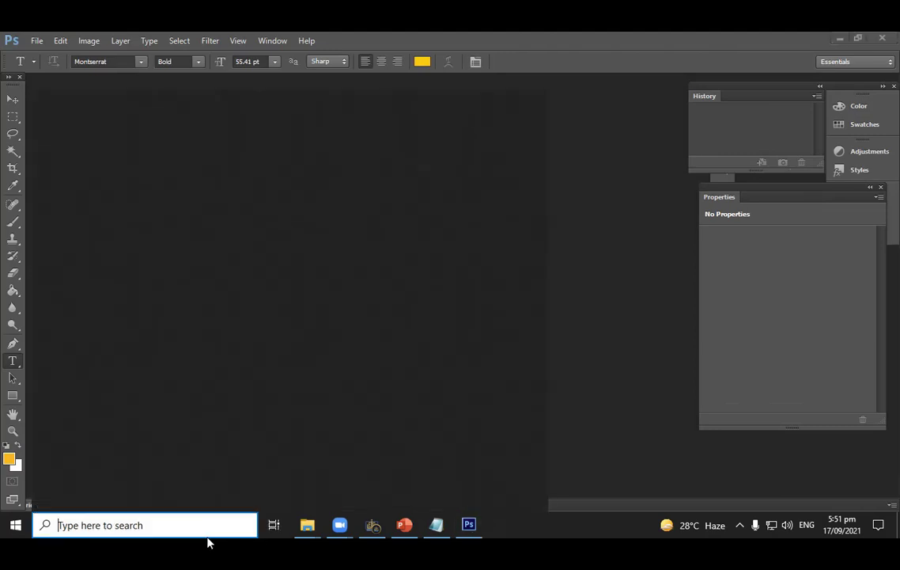
text(po)
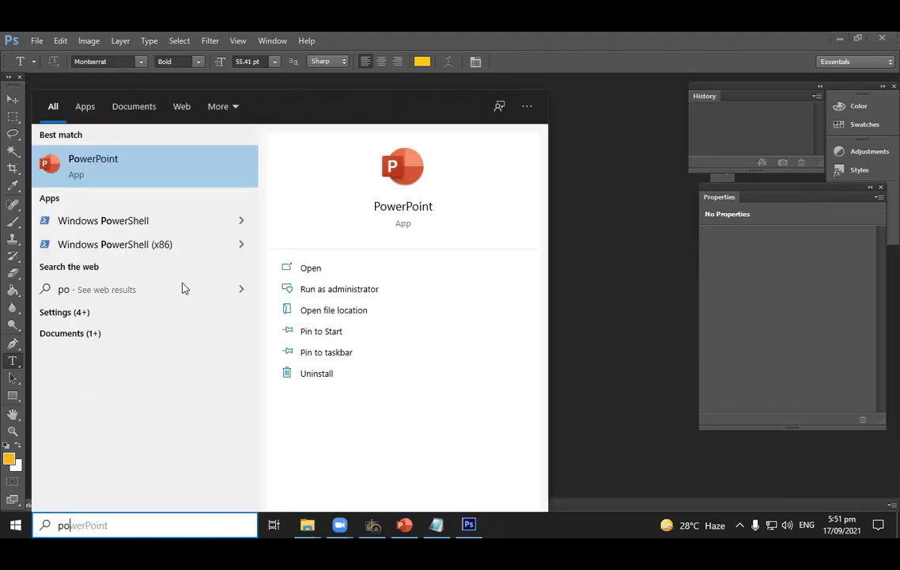
click(133, 181)
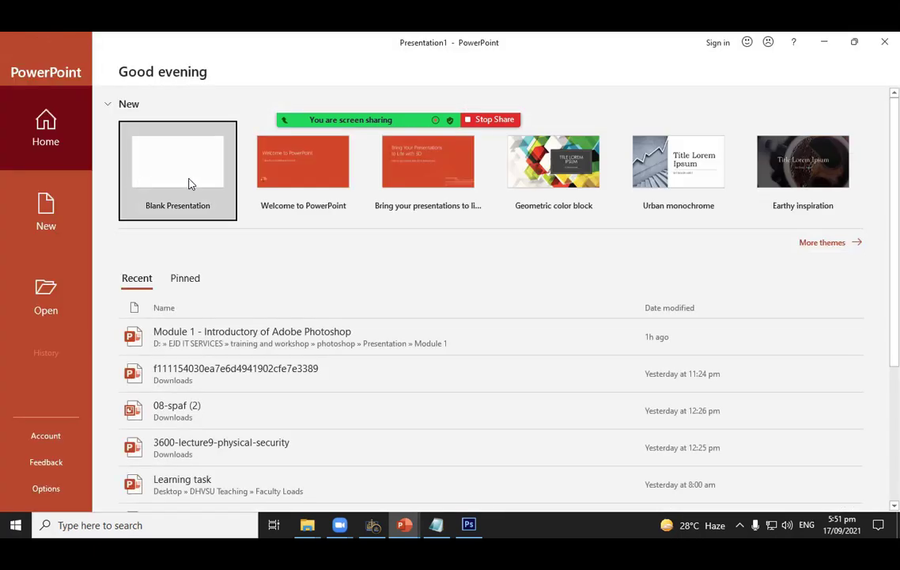
click(190, 183)
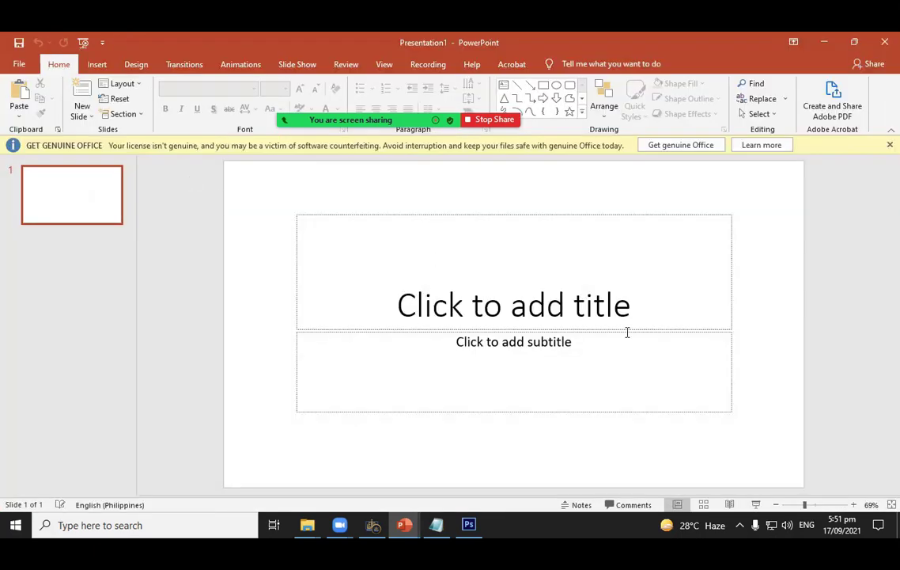
Delete the title and subtitle placeholders from the slide and dismiss the licence notice
click(413, 214)
key(Delete)
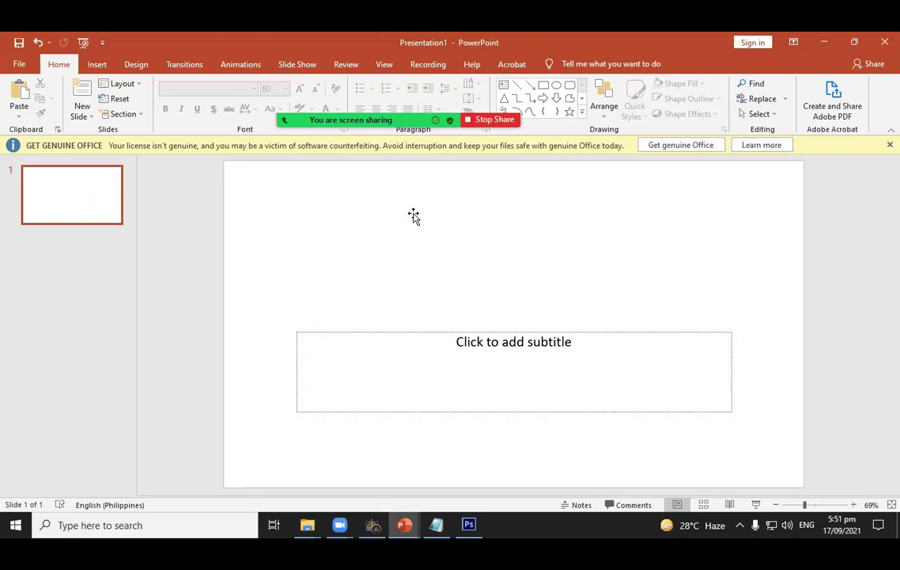
click(502, 334)
key(Delete)
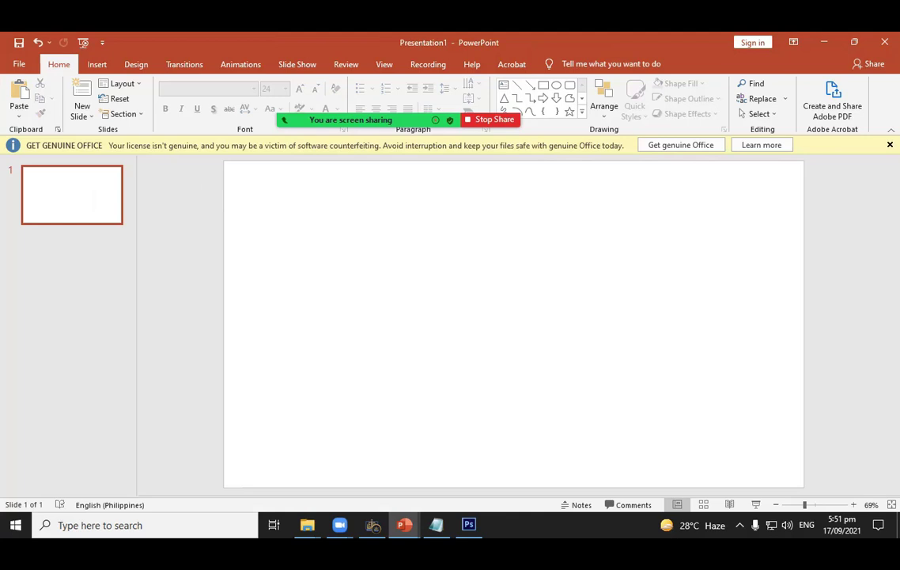
click(889, 145)
Insert a rectangle shape of about 2.54 by 2.54 cm in the upper part of the slide
click(97, 64)
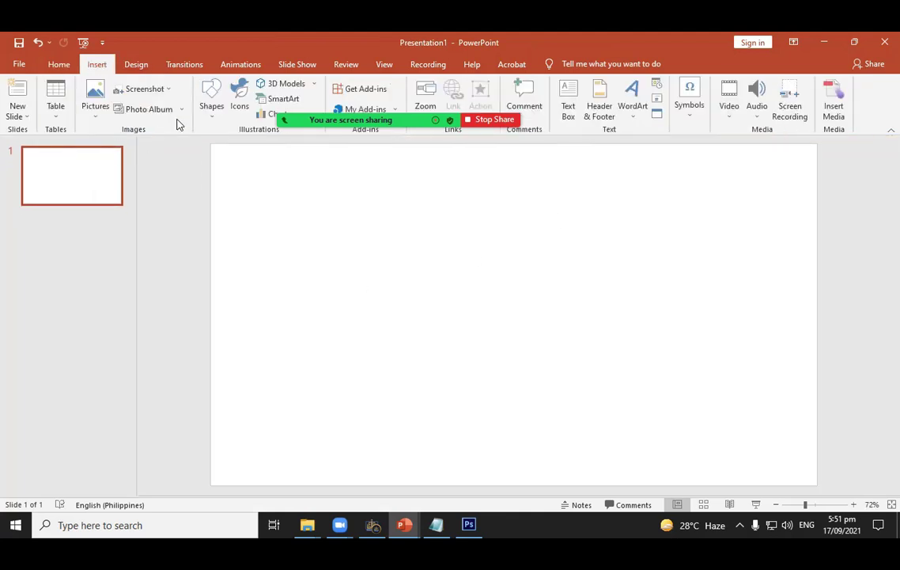
click(212, 102)
click(246, 143)
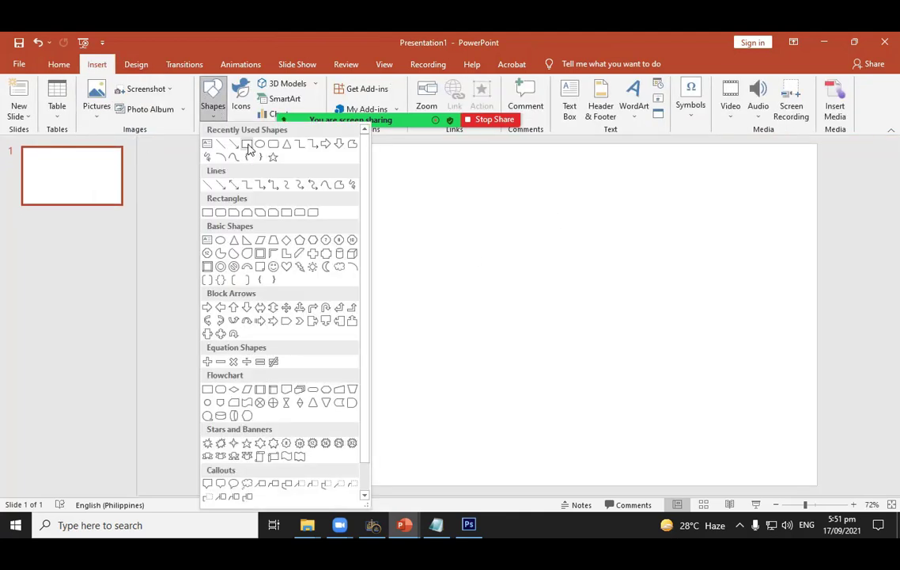
drag(404, 200, 451, 246)
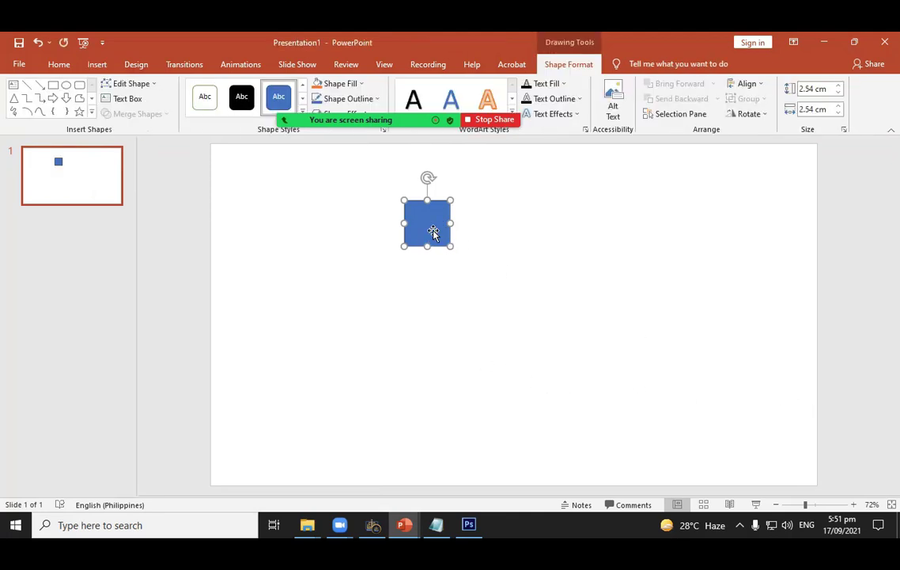
Reposition the blue square slightly above and left of the slide's centre and switch to Photoshop
drag(435, 230, 323, 234)
drag(349, 266, 482, 272)
click(465, 531)
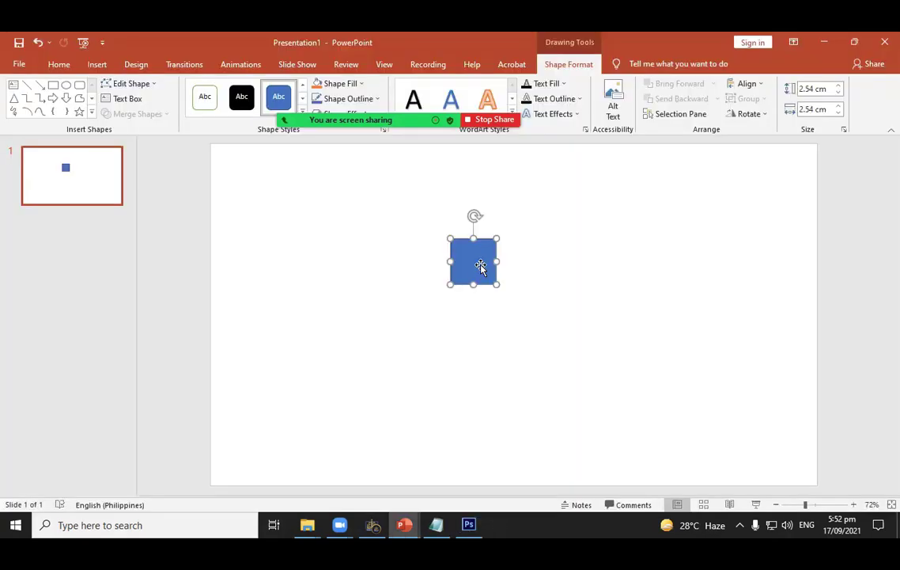
Return to the Module 1 presentation and show slides 35 to 37, from the labelled window overview to the instructions for creating new images
click(473, 530)
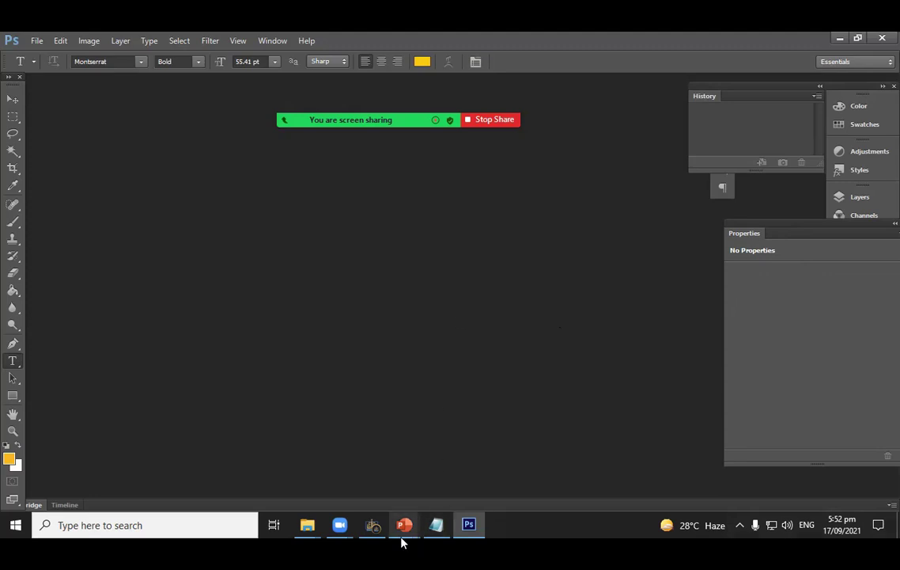
mouse_move(405, 534)
click(332, 471)
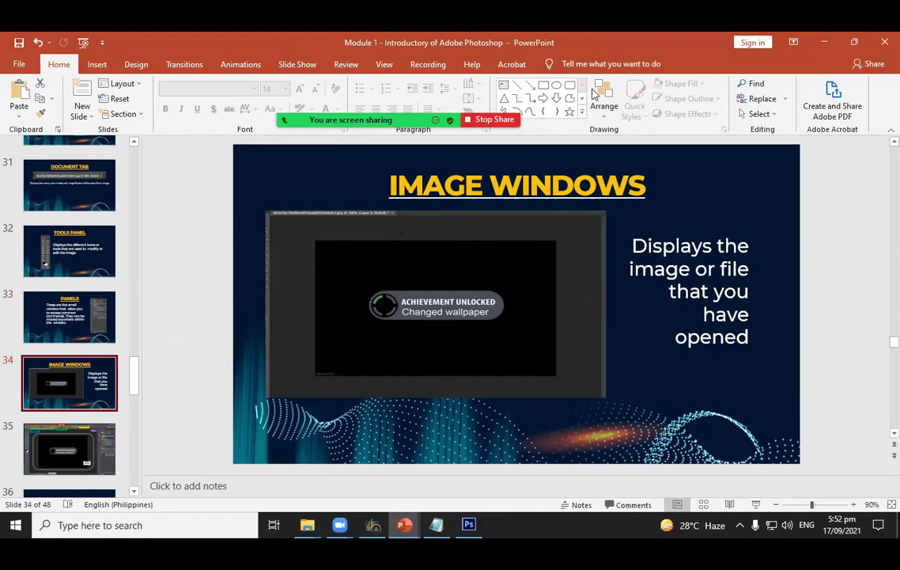
scroll(83, 391, down, 1)
click(82, 413)
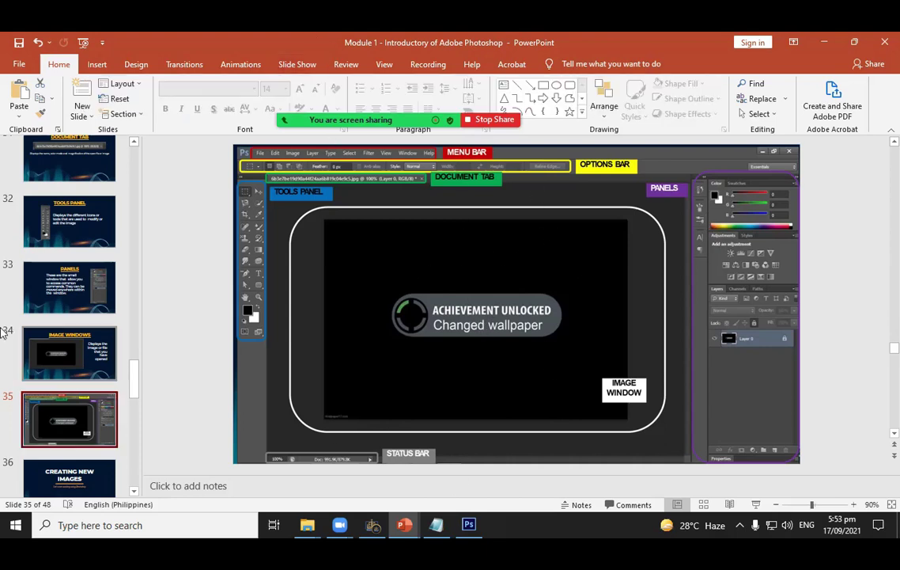
click(107, 484)
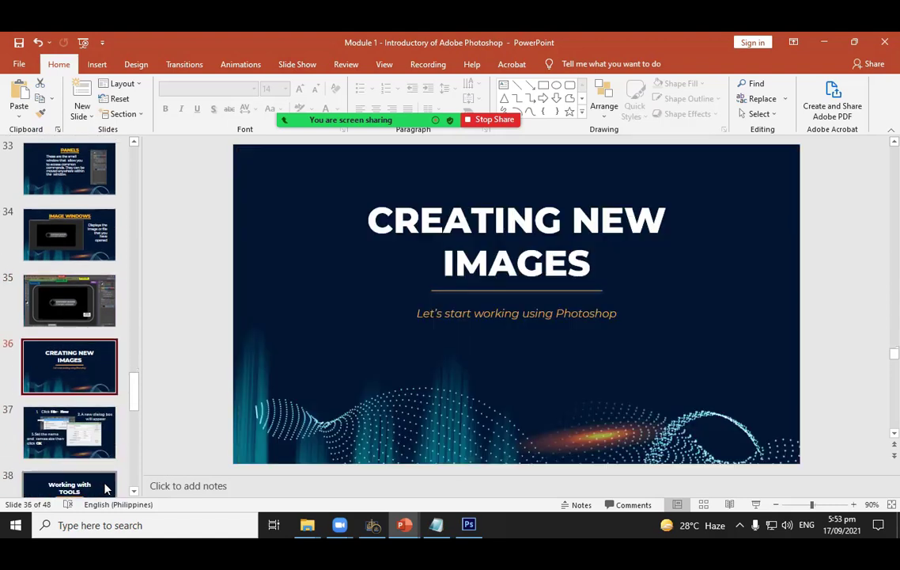
click(55, 426)
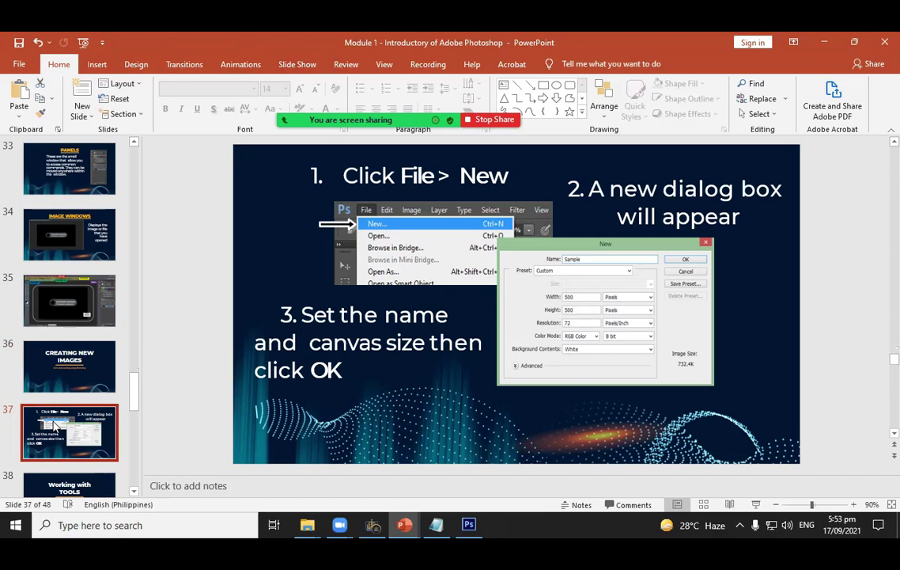
Switch to Photoshop and start a new document named "My first project"
click(468, 530)
click(35, 41)
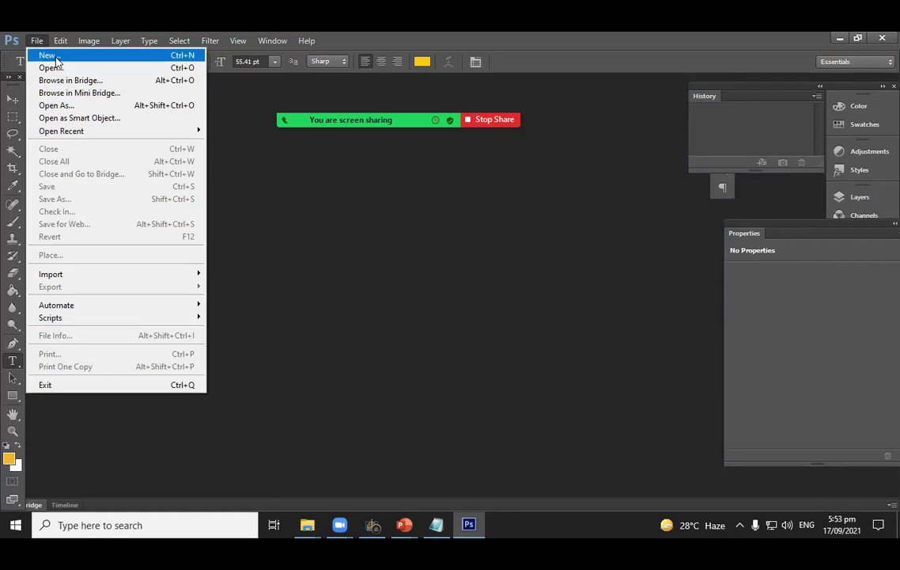
click(49, 56)
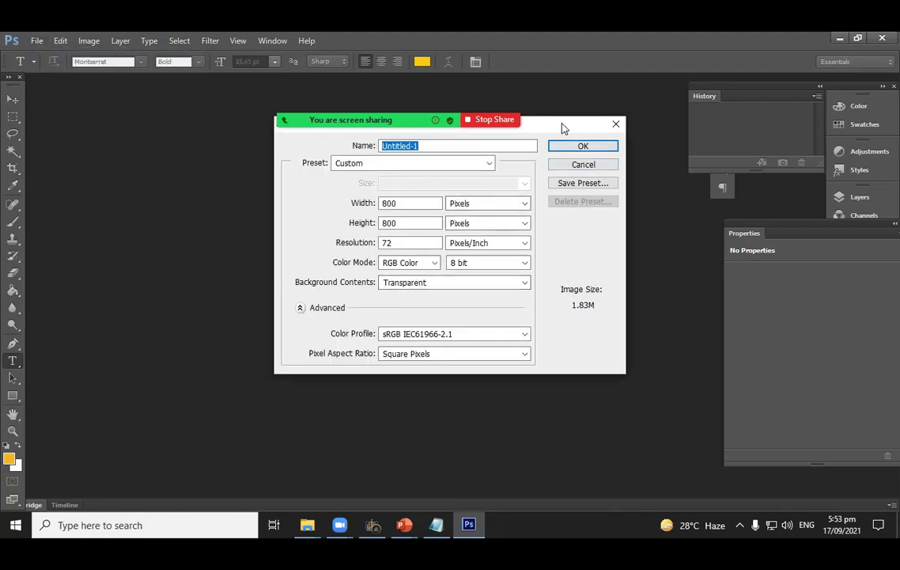
drag(561, 126, 548, 181)
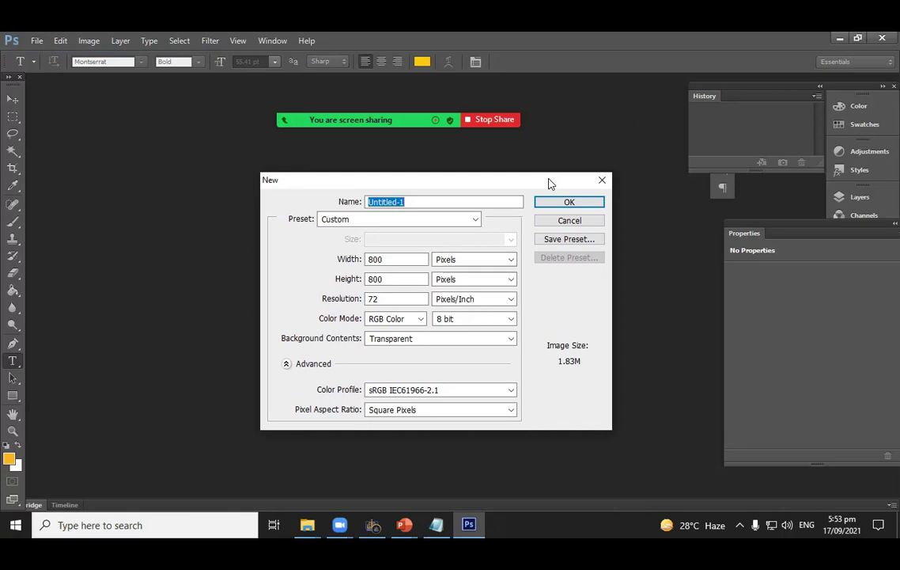
click(419, 202)
key(BackSpace)
key(BackSpace)
key(BackSpace)
key(BackSpace)
key(BackSpace)
key(BackSpace)
key(BackSpace)
key(BackSpace)
key(BackSpace)
key(BackSpace)
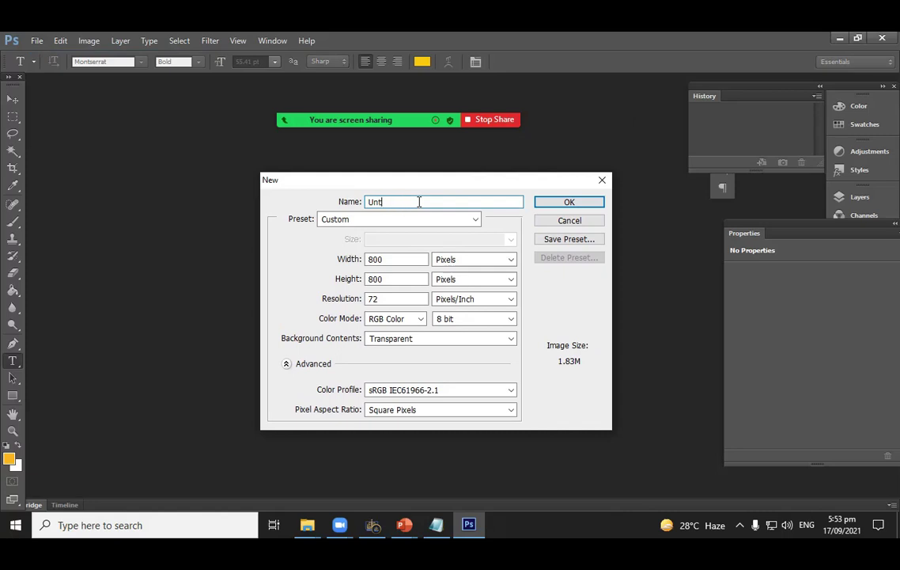
text(My first project)
Choose the U.S. Paper preset with the Letter size for the new document
click(388, 226)
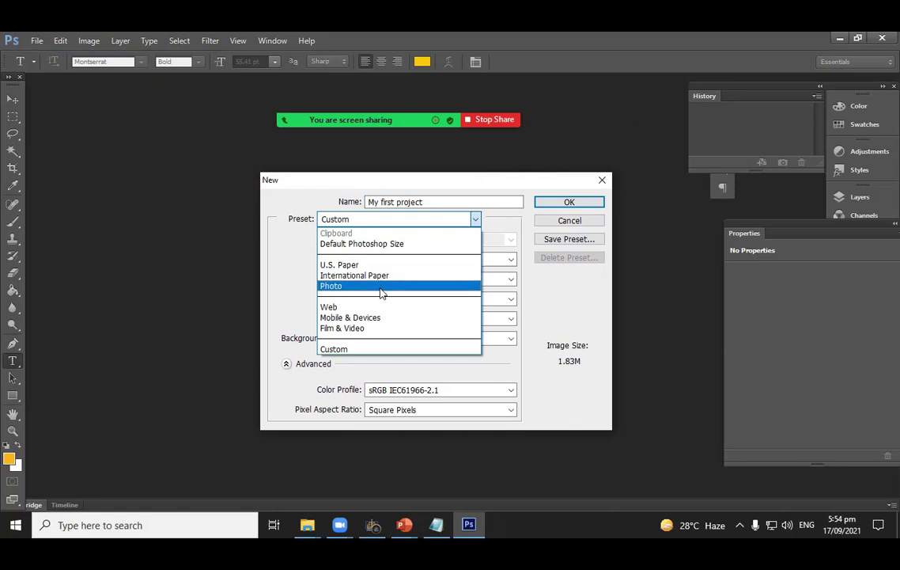
click(348, 265)
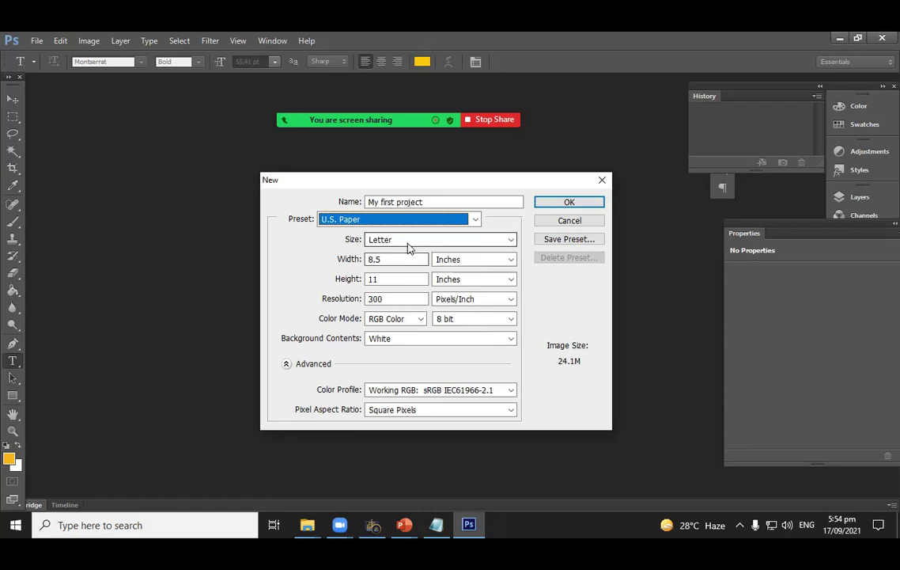
click(407, 242)
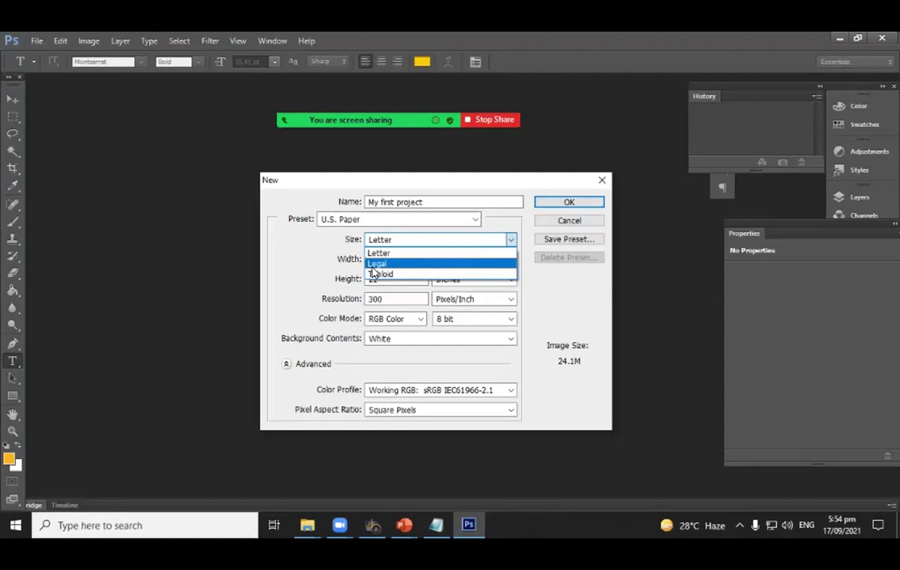
click(378, 252)
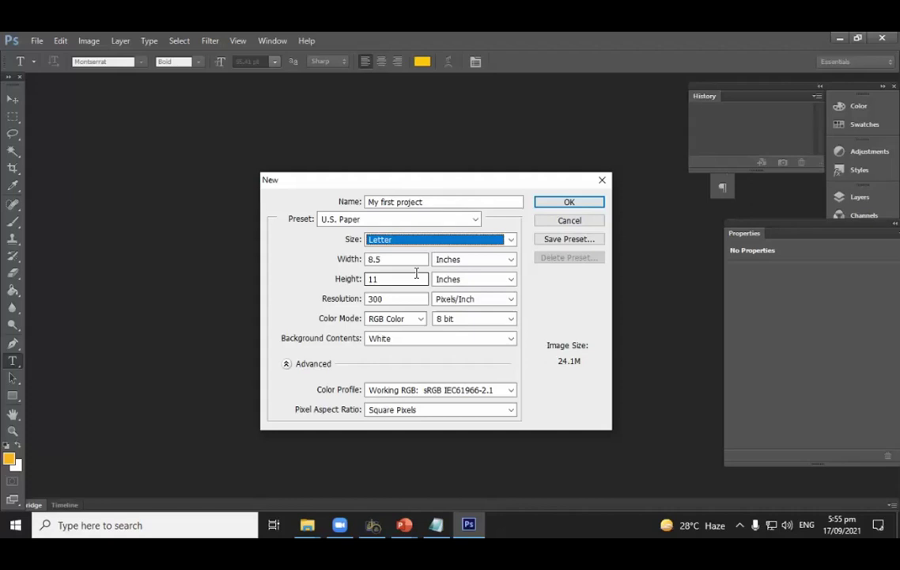
Set the new document's width and height to 60 inches each and its resolution to 72 pixels/inch
key(Tab)
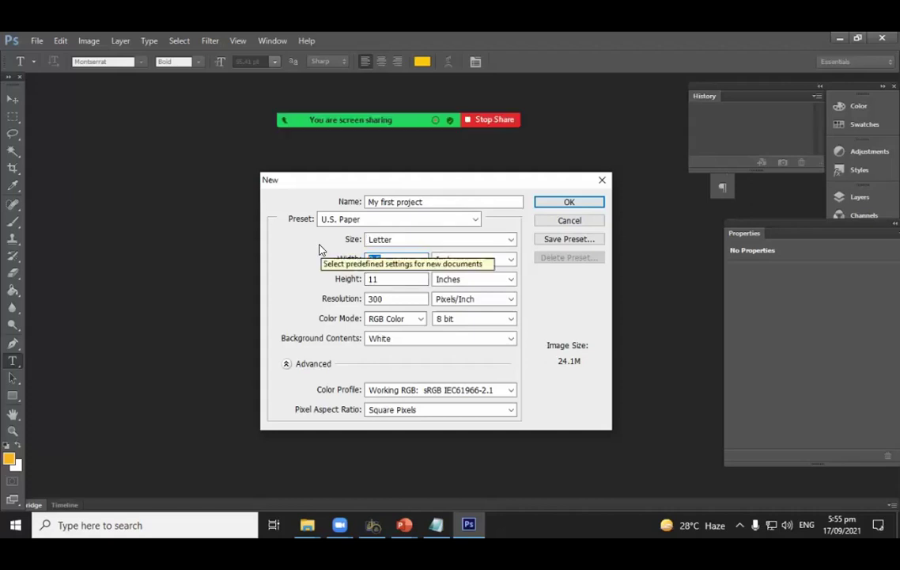
text(60)
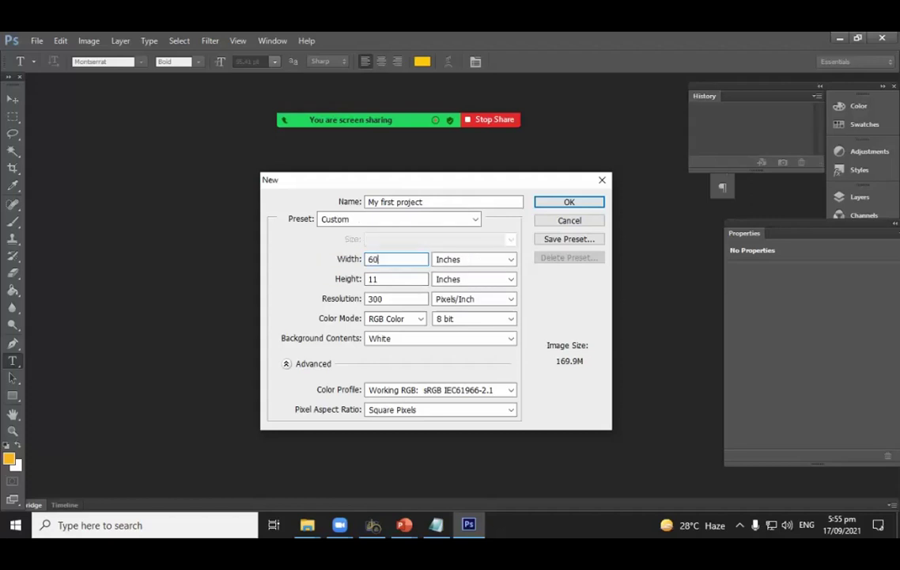
key(Tab)
text(60)
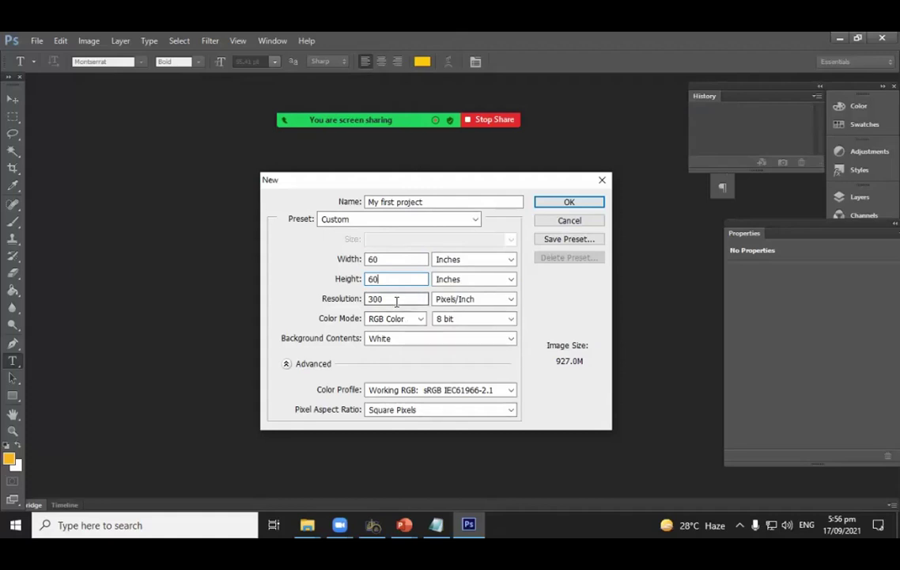
key(Tab)
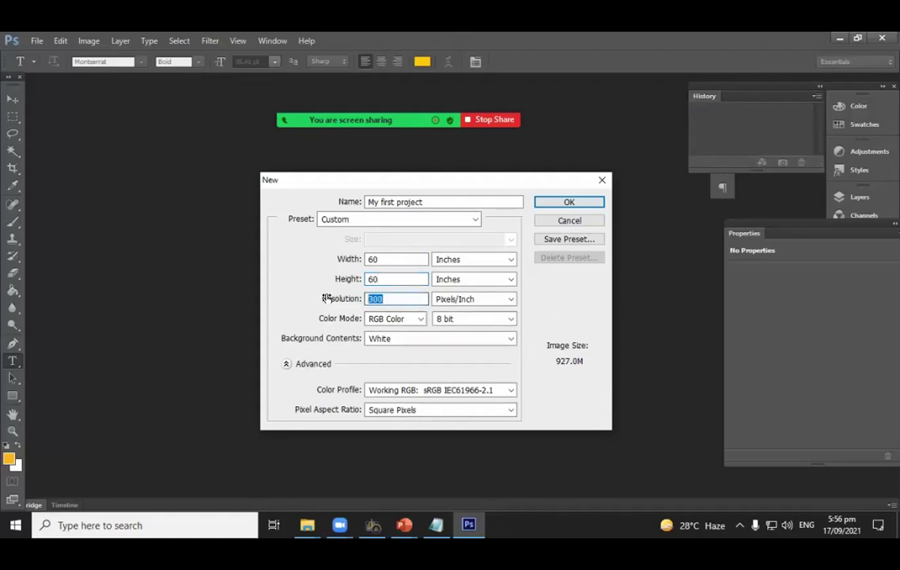
text(72)
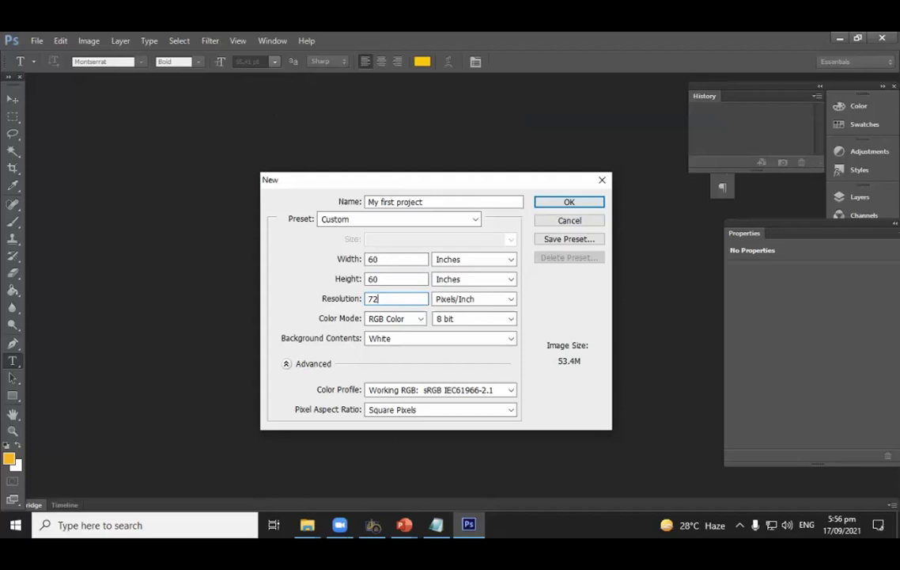
Try a resolution of 300 pixels/inch for the new document and return it to 72
key(BackSpace)
key(BackSpace)
text(300)
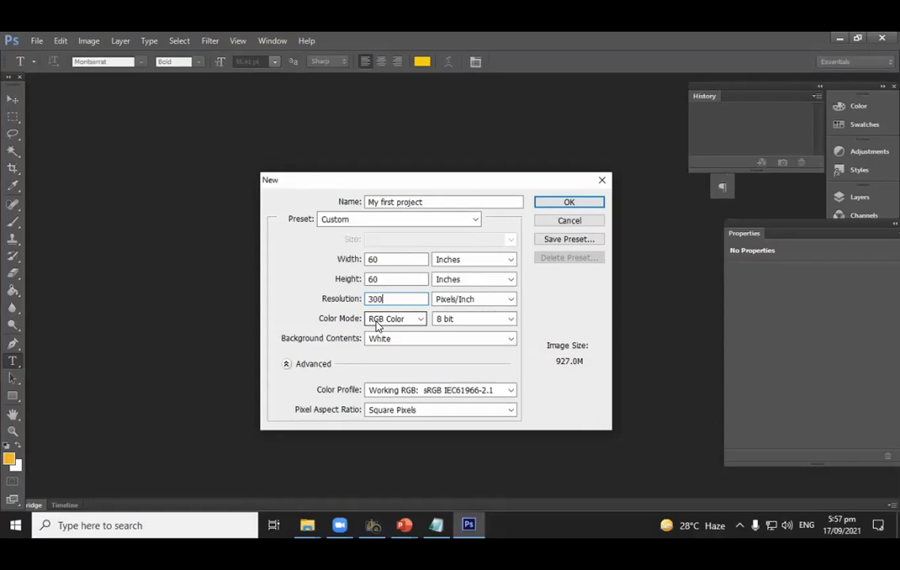
key(BackSpace)
key(BackSpace)
key(BackSpace)
text(72)
Try the Grayscale color mode for the new document and return it to RGB Color
click(421, 320)
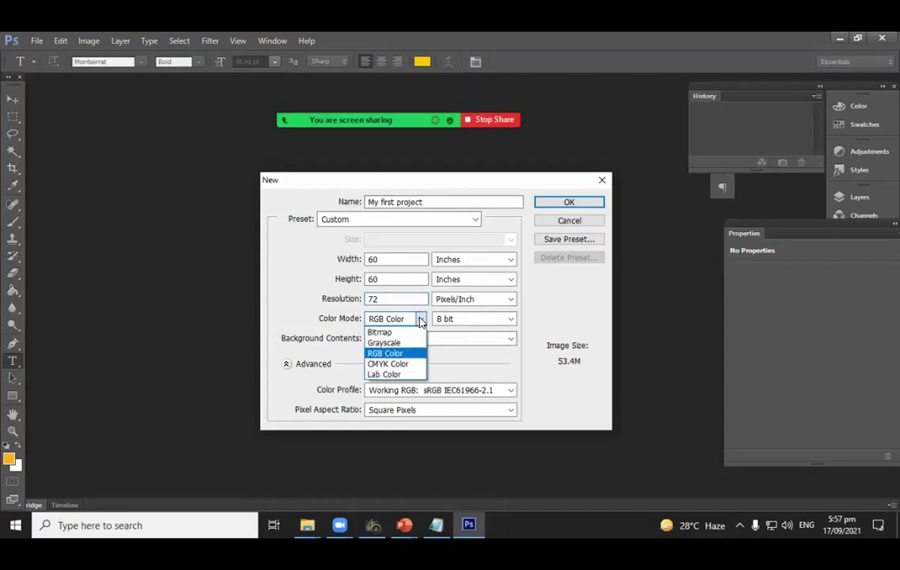
click(391, 345)
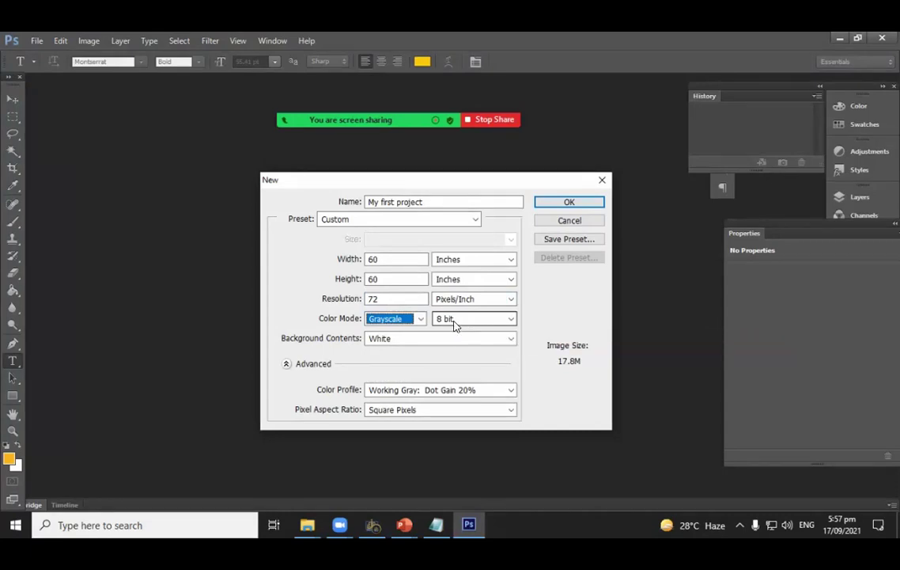
click(407, 324)
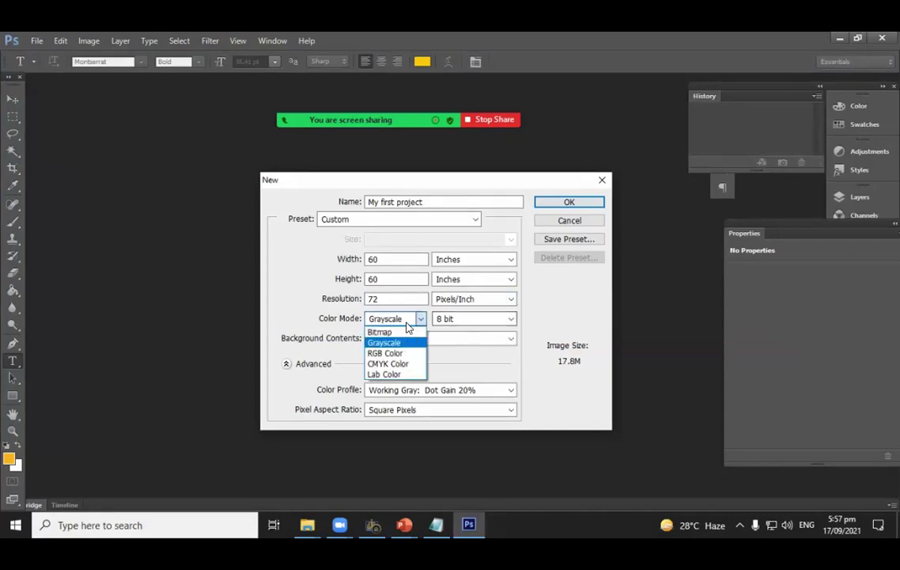
click(380, 352)
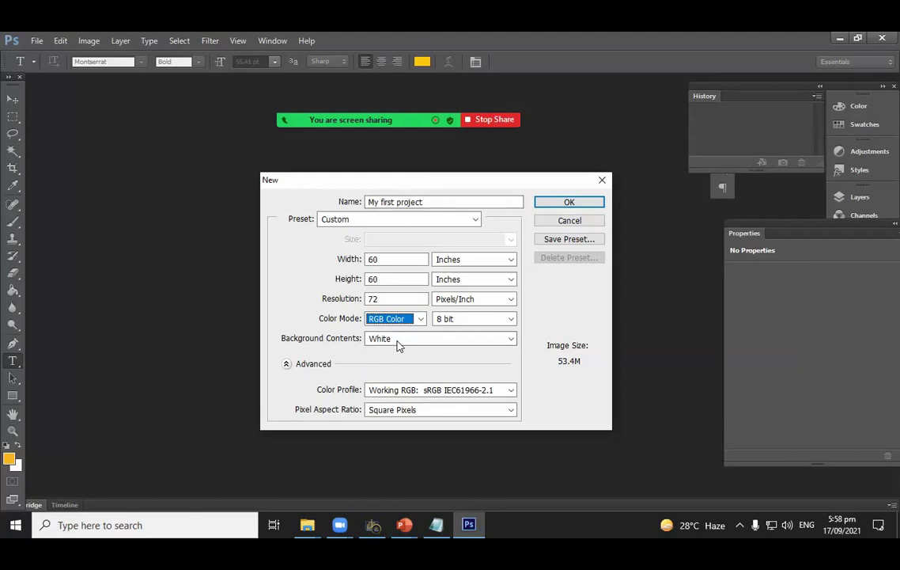
Keep White as the background contents and create the document
click(398, 341)
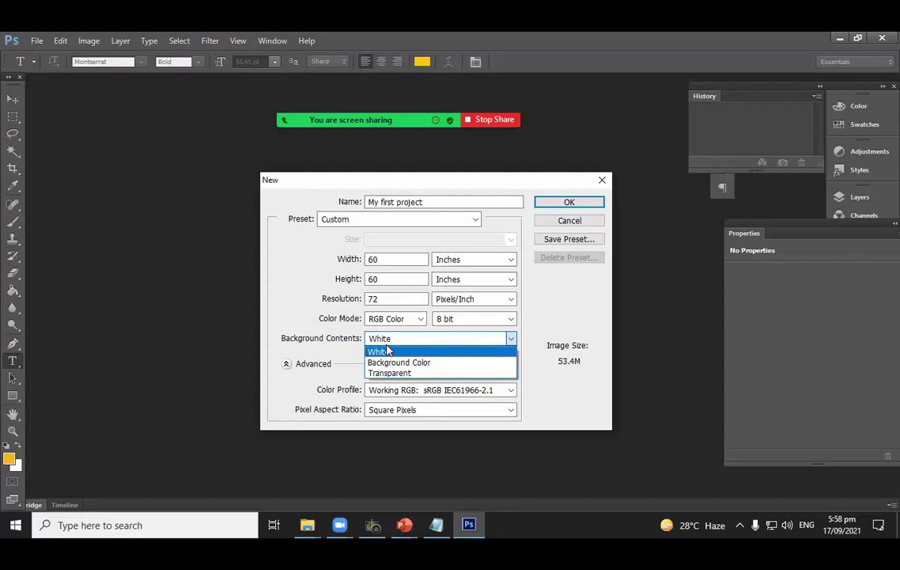
click(388, 353)
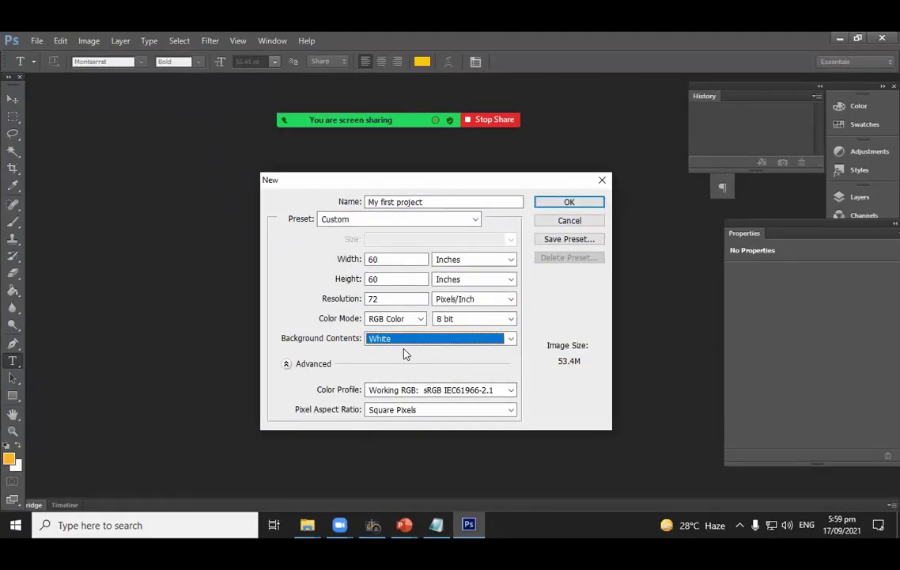
click(569, 204)
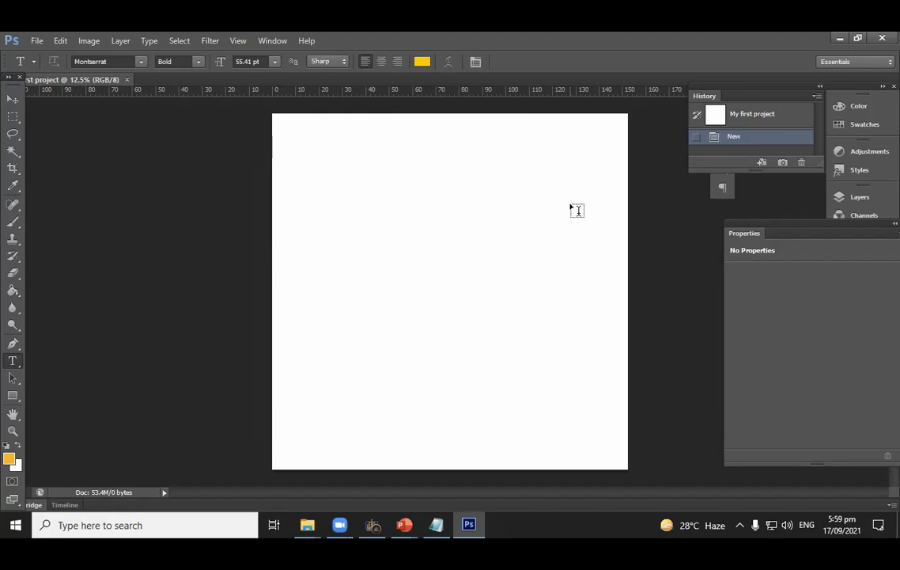
Switch to Chrome and search Google for "size of profile picture in facebook"
mouse_move(403, 31)
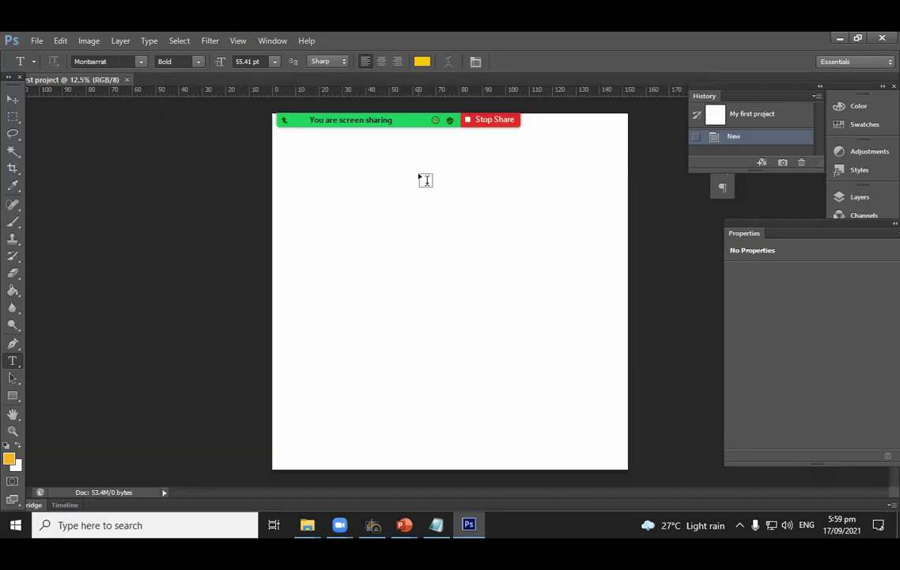
key(alt+Tab)
click(131, 66)
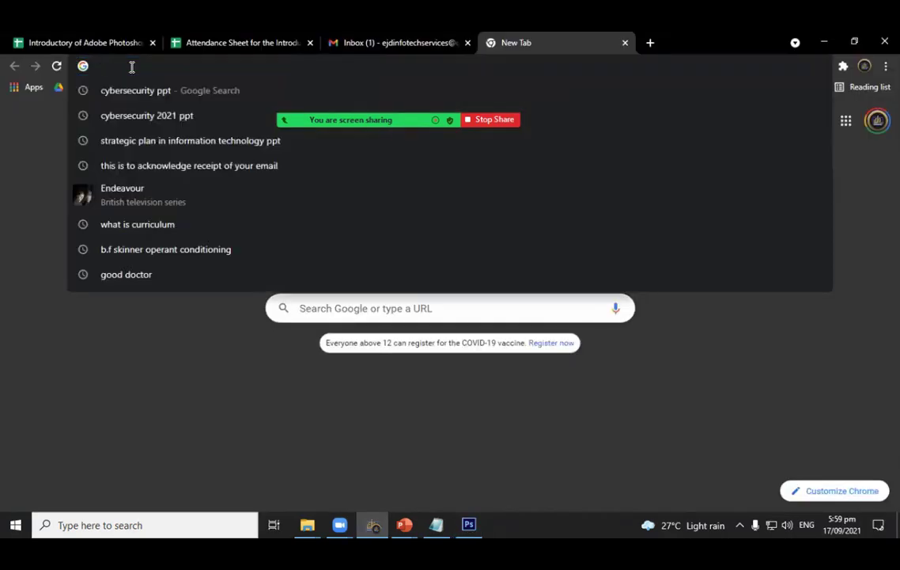
text(sixe)
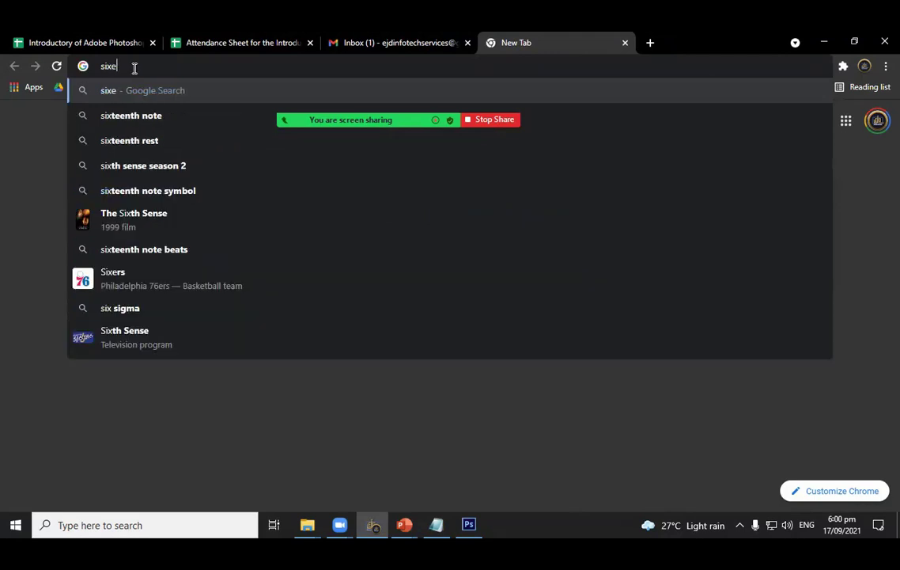
key(BackSpace)
key(BackSpace)
text(ze)
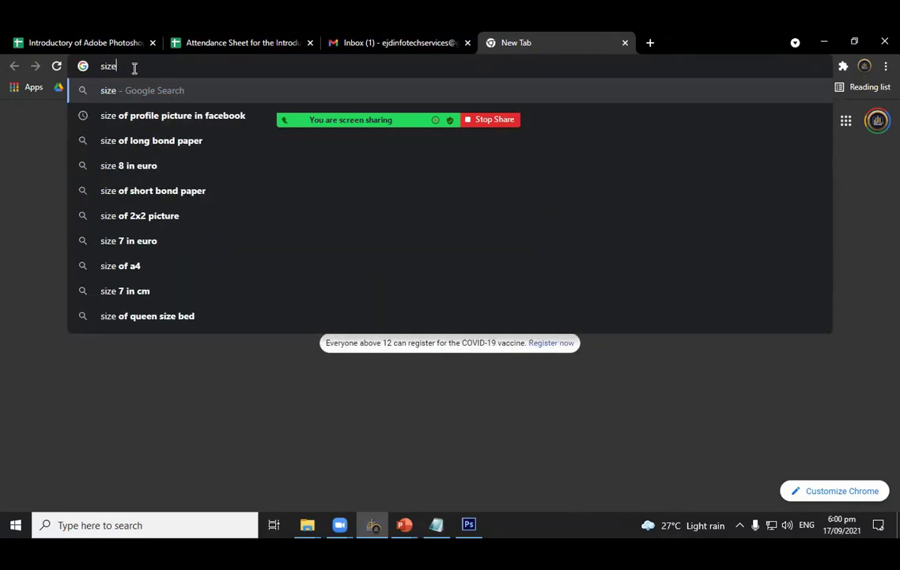
text( of)
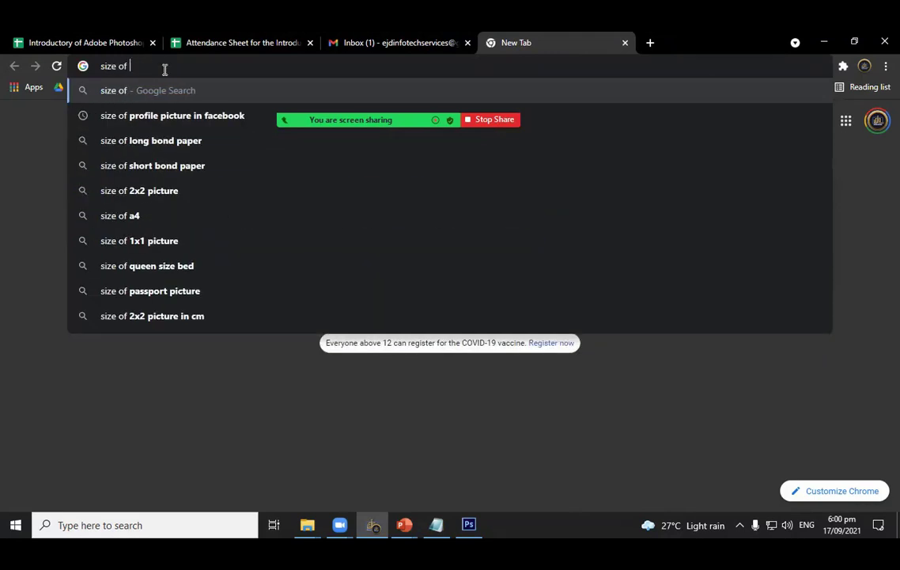
click(165, 113)
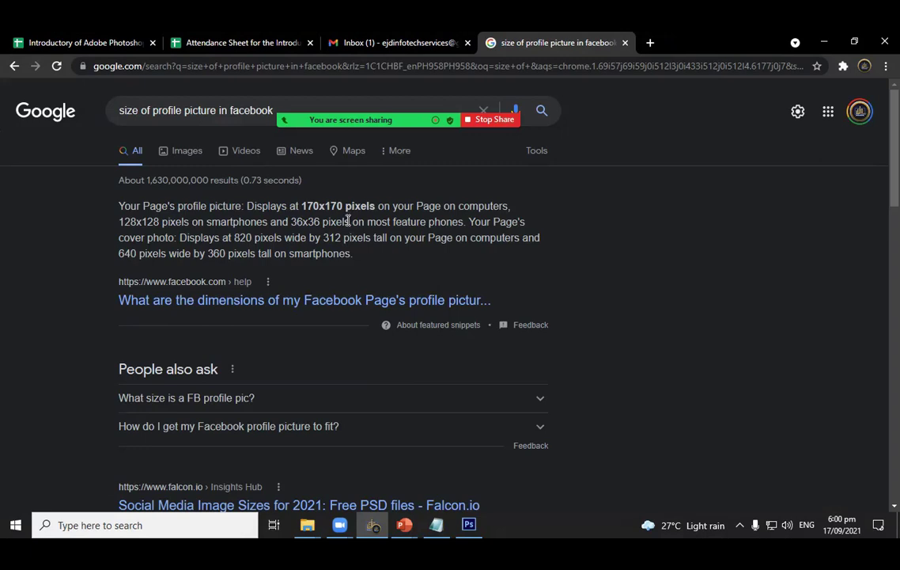
Switch back to Photoshop and start a new document named "fb profile picture"
click(465, 537)
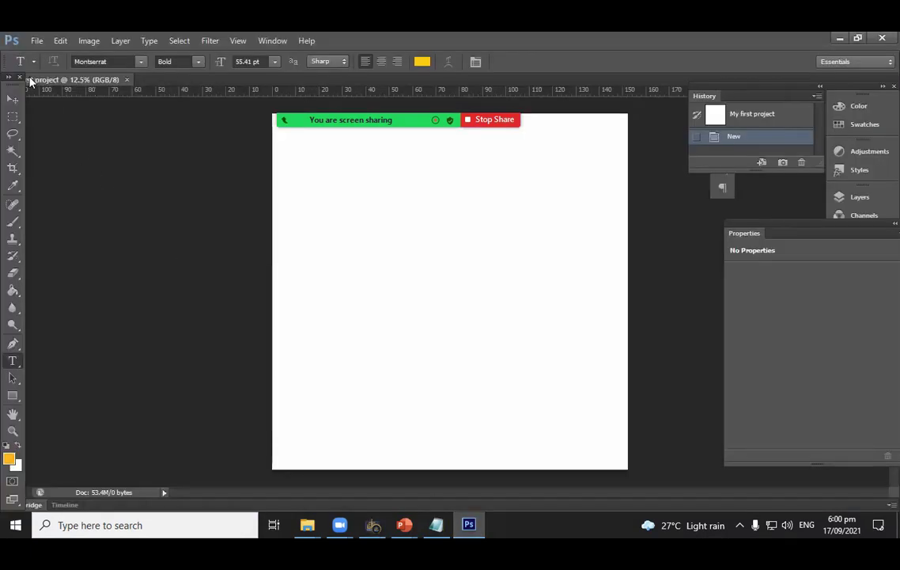
click(35, 40)
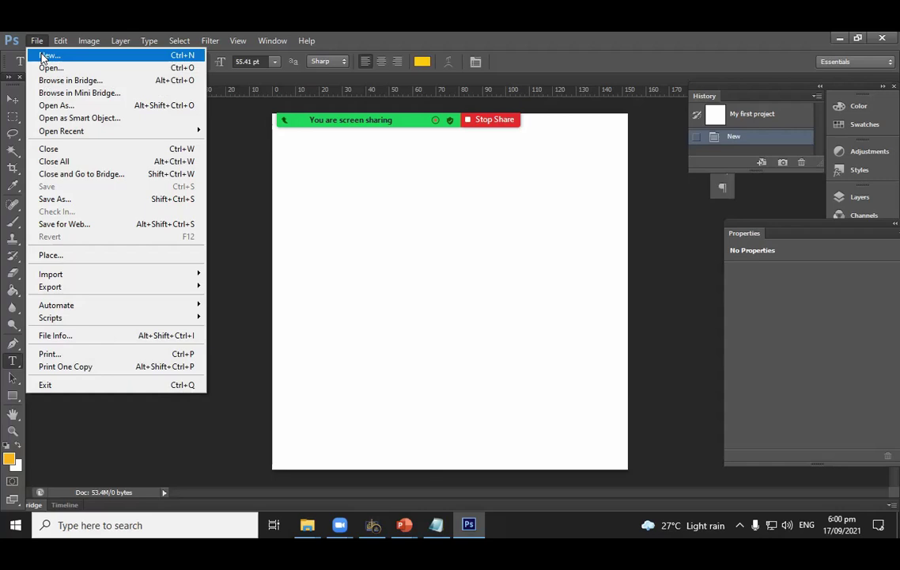
click(36, 51)
text(f)
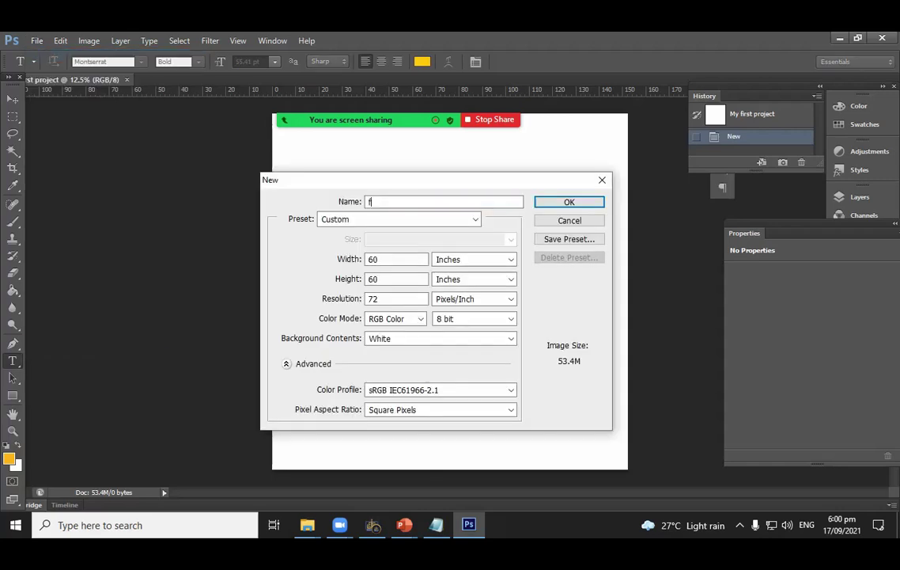
text(b profile picture)
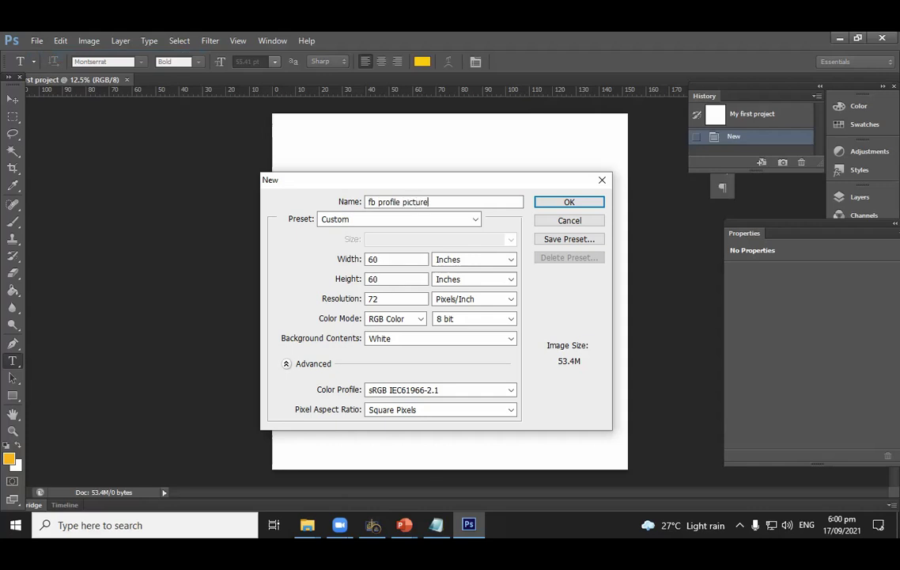
Change the new document's units to pixels and set its width and height to 170
click(376, 532)
click(377, 531)
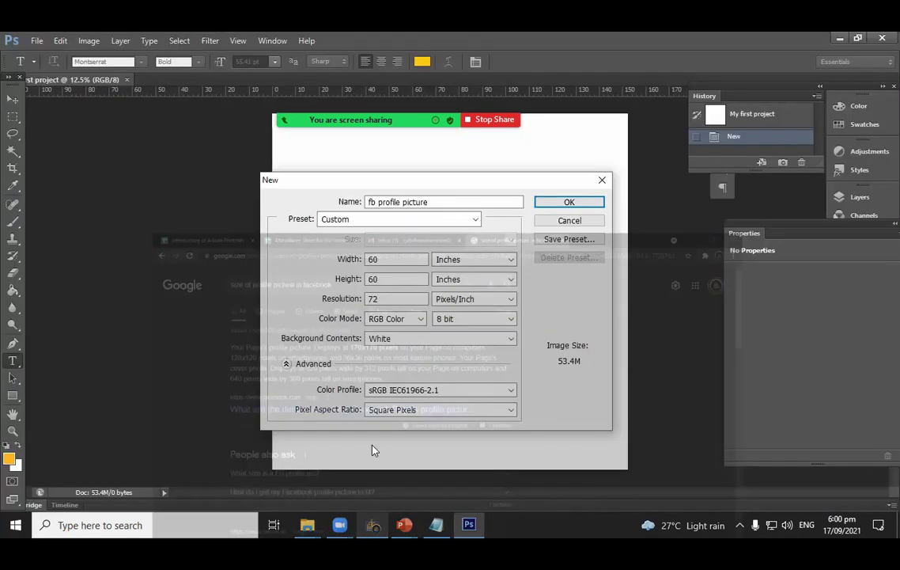
click(453, 259)
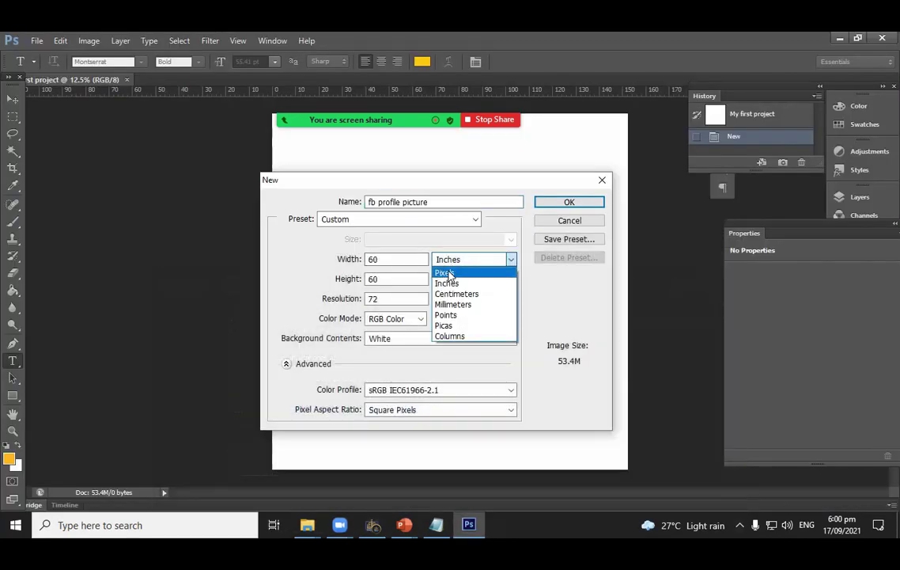
click(447, 270)
click(408, 260)
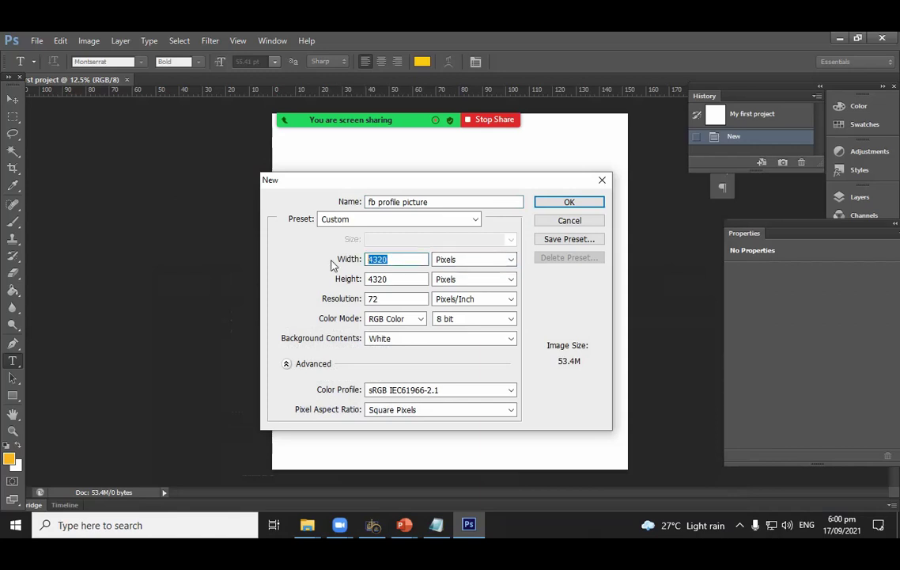
text(170)
key(Tab)
text(170)
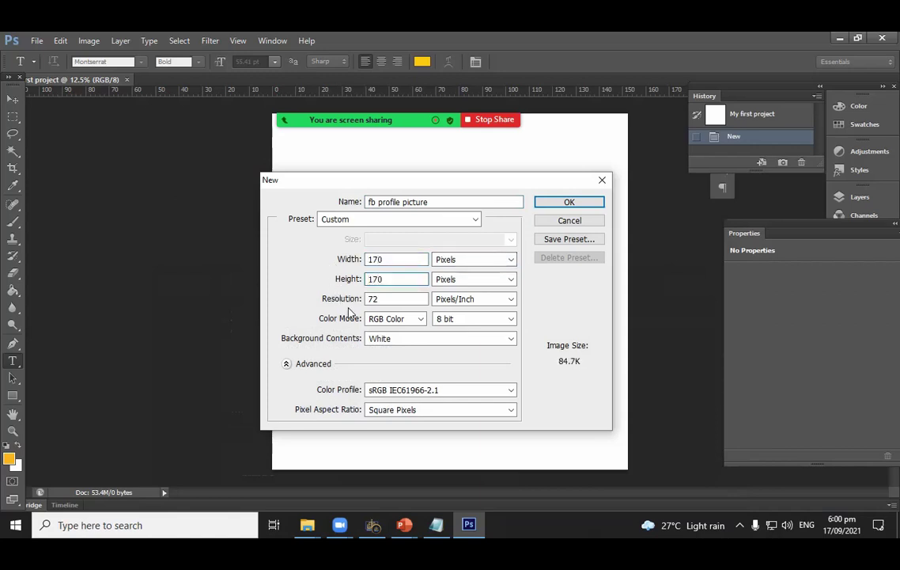
Set the resolution to 150 pixels/inch and create the profile picture document
key(Tab)
text(150)
click(563, 379)
click(554, 204)
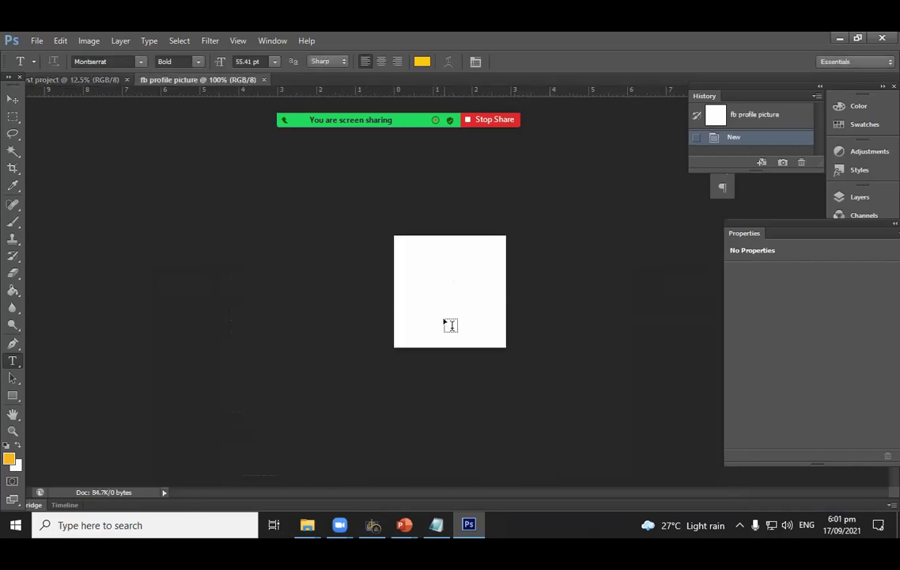
alt+scroll(449, 325, up, 4)
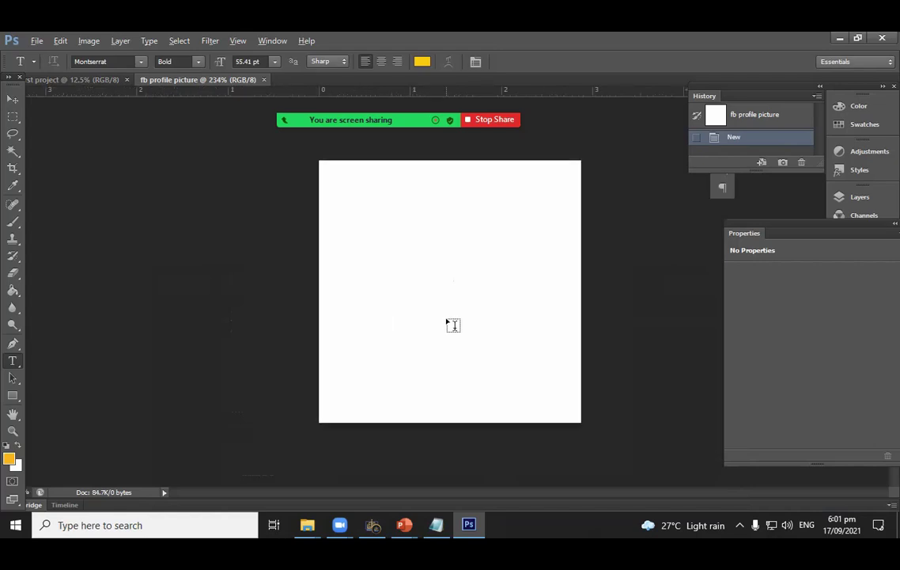
key(alt)
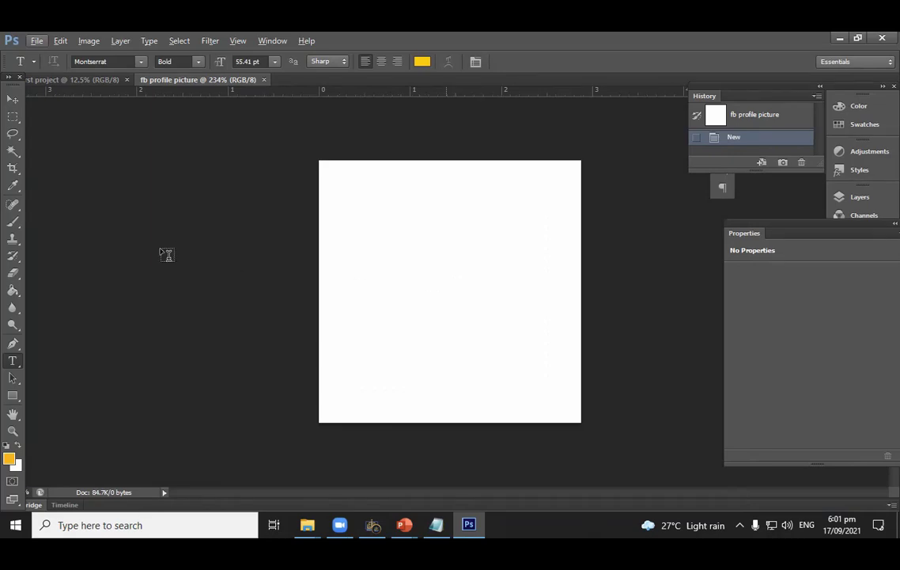
mouse_move(378, 112)
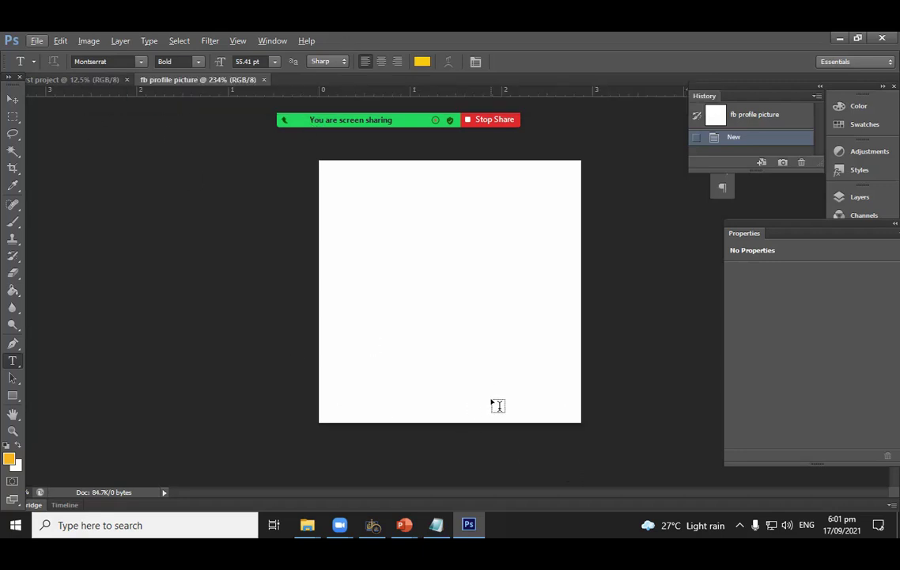
Switch to PowerPoint, show slide 38 "Working with TOOLS", and return to Photoshop
key(alt+Tab)
scroll(75, 300, down, 1)
click(82, 319)
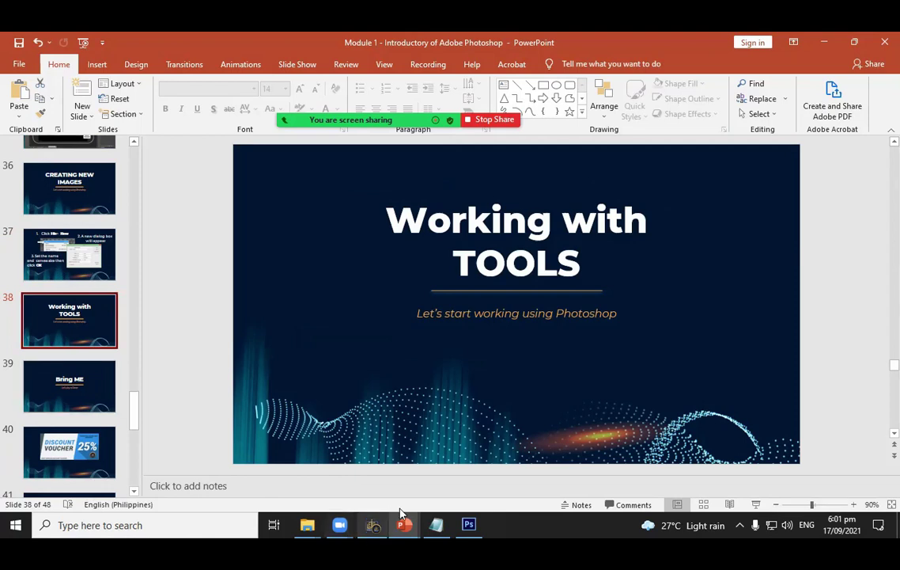
click(469, 525)
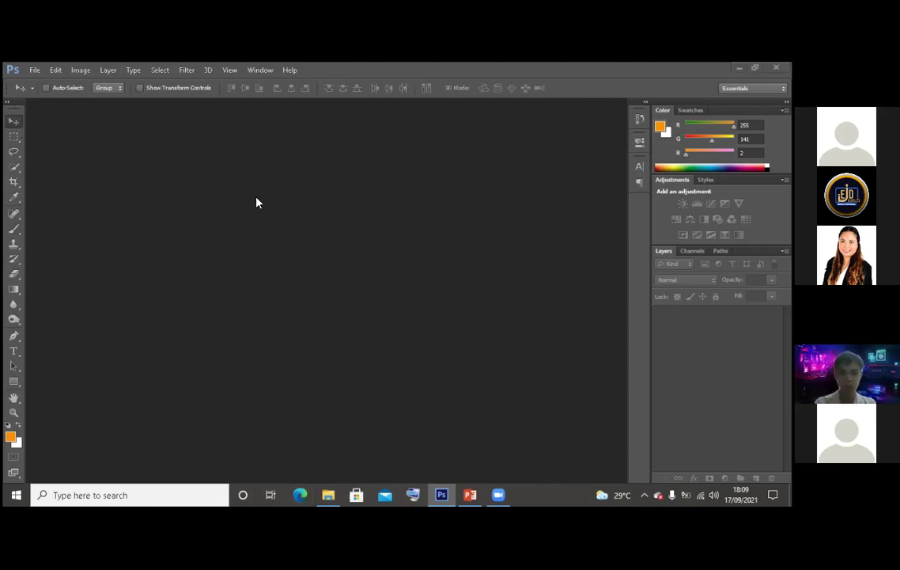
click(38, 70)
click(38, 70)
click(55, 70)
click(297, 160)
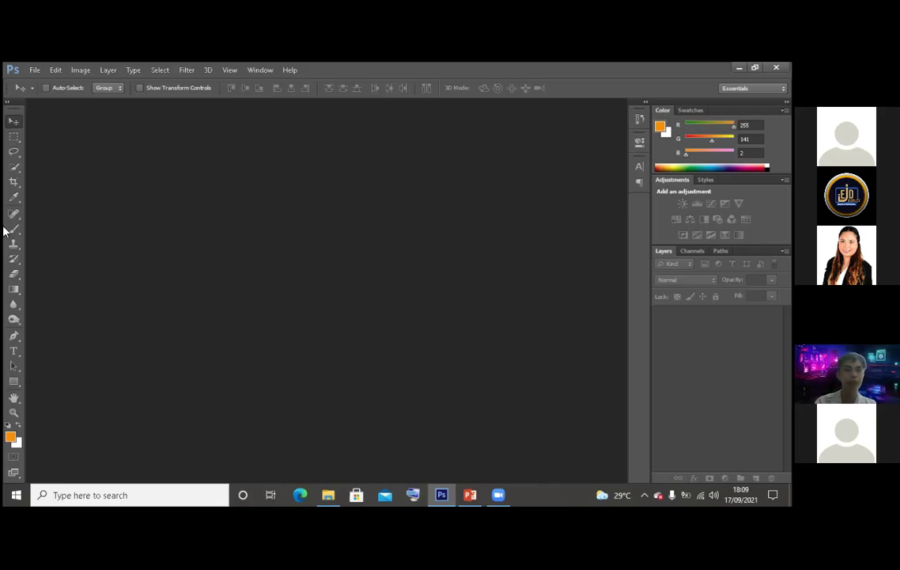
Start a new document and set its resolution to 150 pixels/inch and its color mode to RGB Color
click(42, 73)
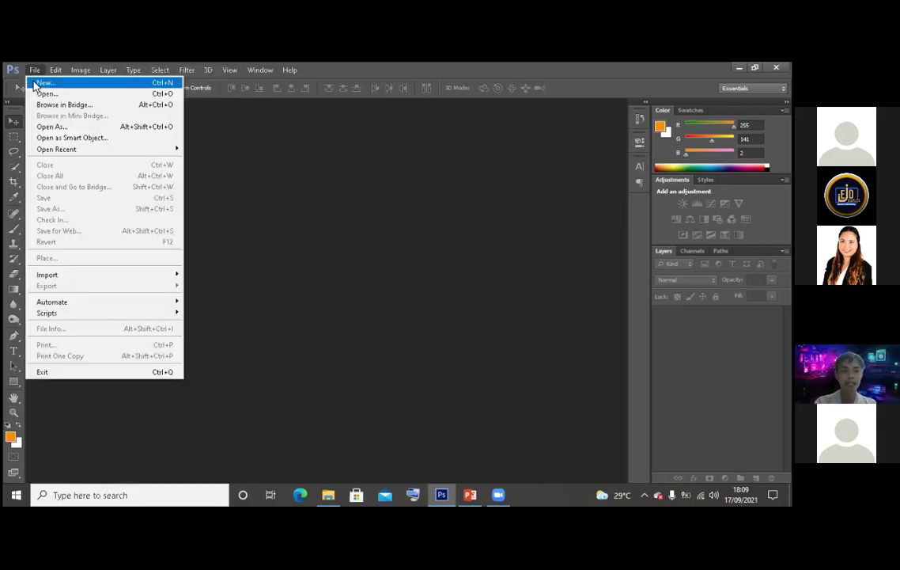
click(45, 82)
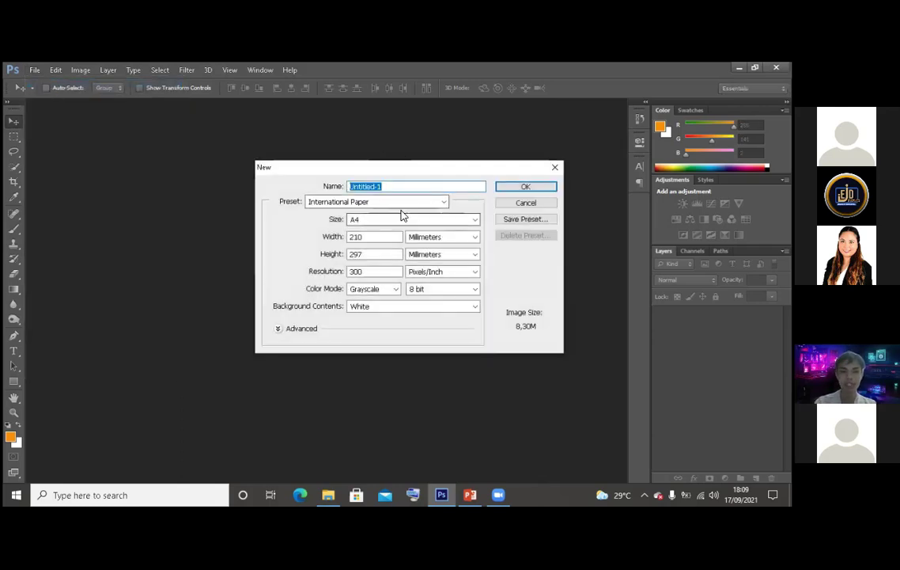
click(394, 203)
click(393, 204)
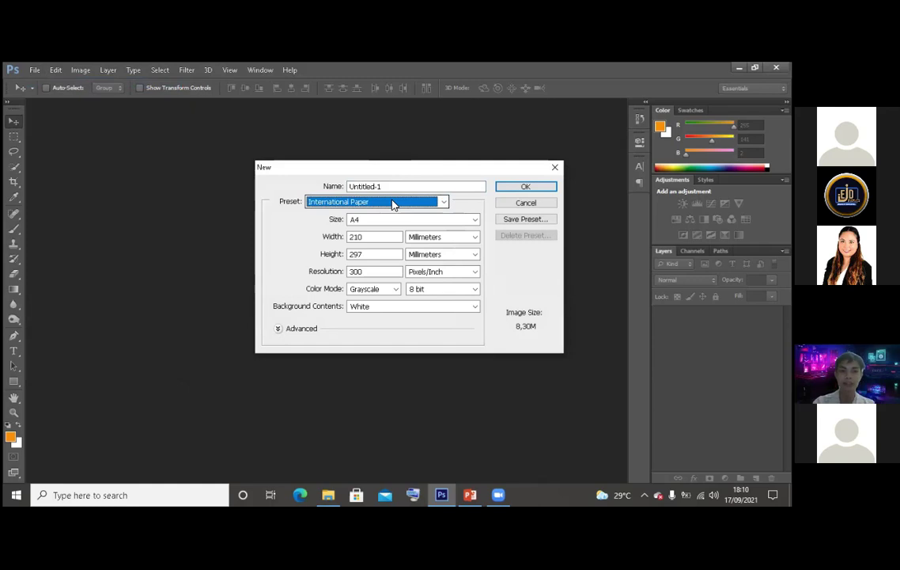
double_click(387, 273)
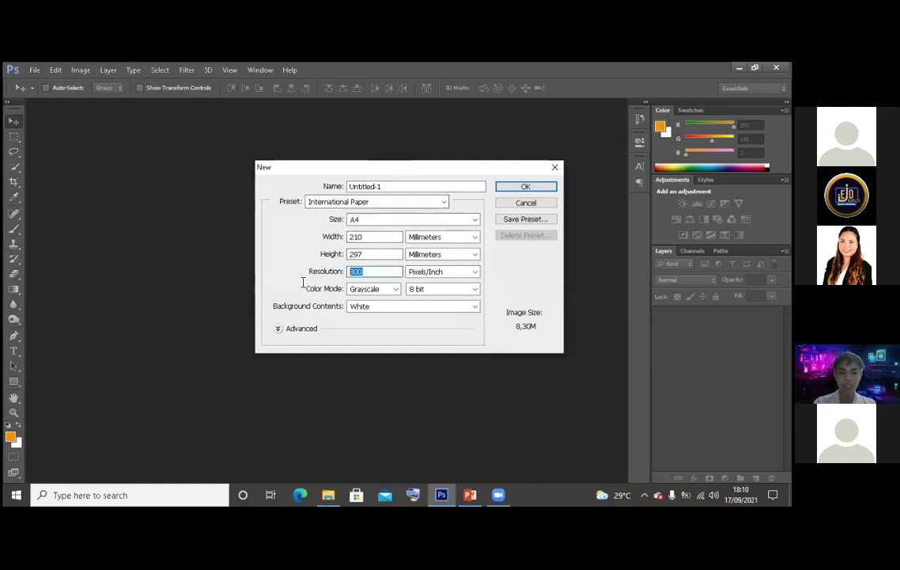
text(150)
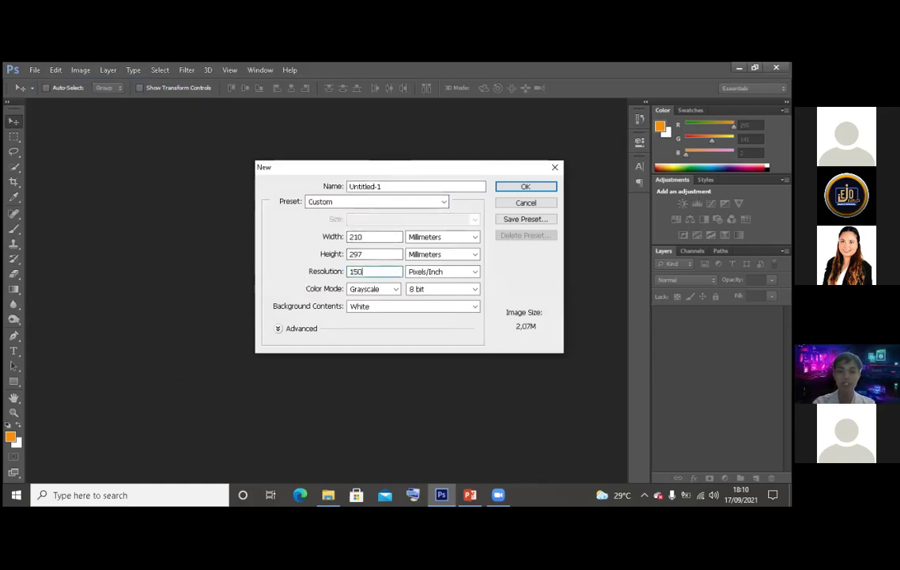
key(ctrl+a)
click(387, 289)
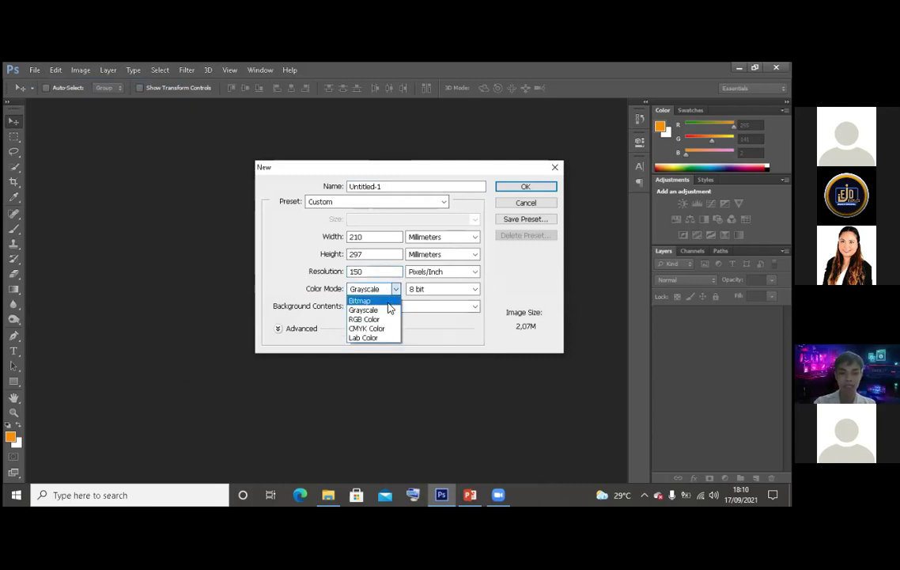
click(368, 316)
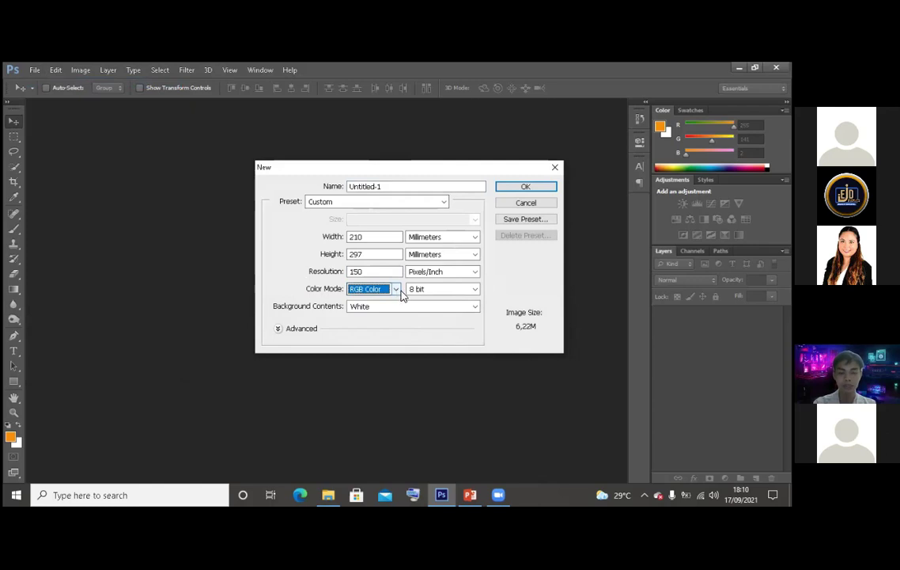
Name the new document "Project 1" and create it
click(422, 188)
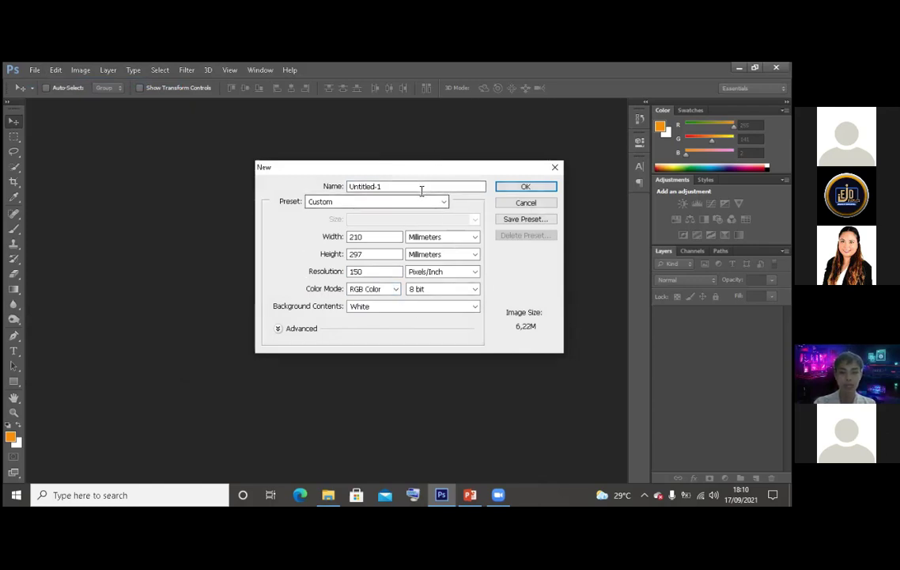
text(PRoject 1)
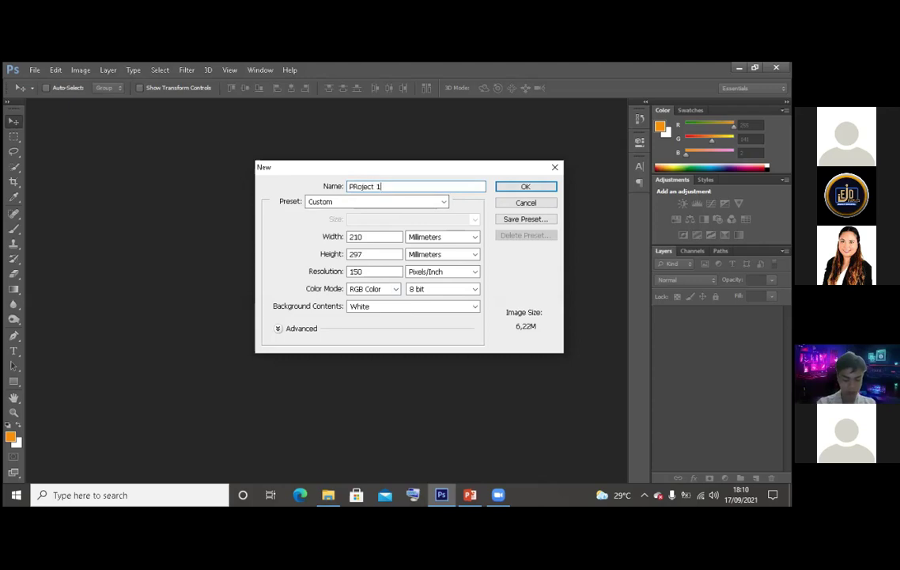
click(360, 188)
key(BackSpace)
text(ro)
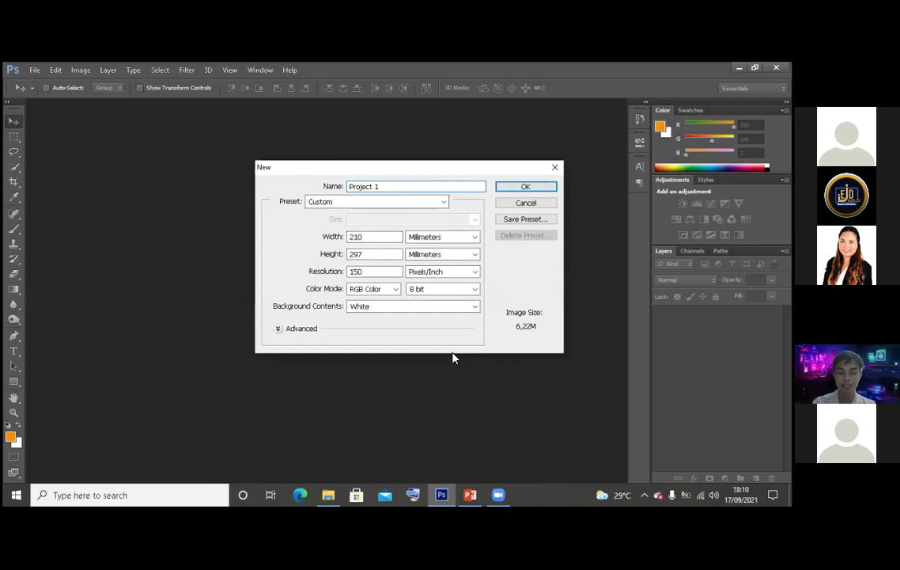
click(504, 184)
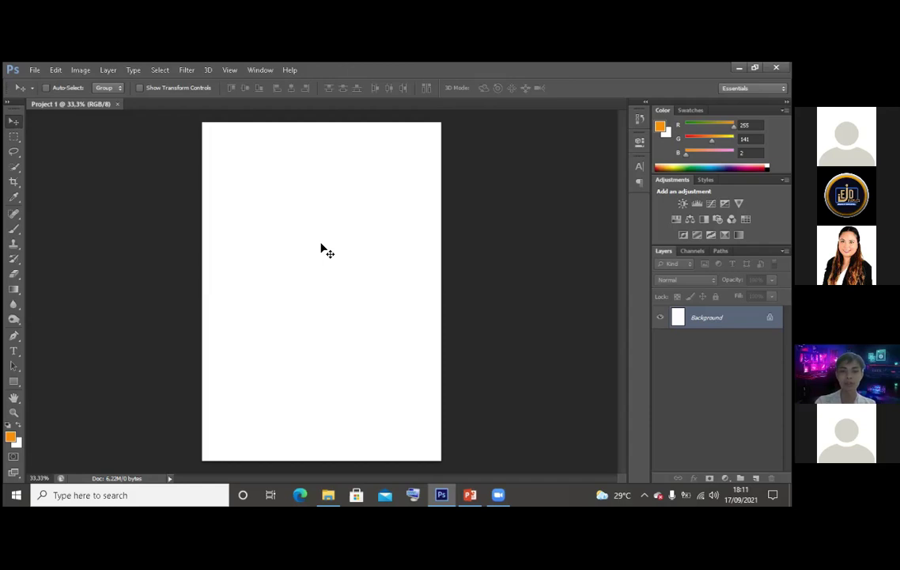
Try placing the Bribie Island beach photo from the desktop's "New folder" into the document, and undo the placement
click(35, 70)
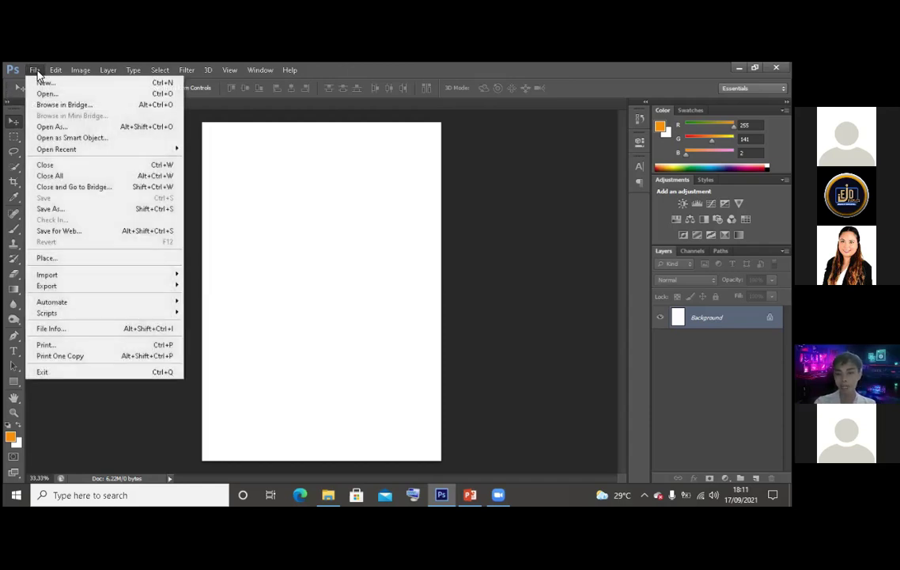
click(37, 71)
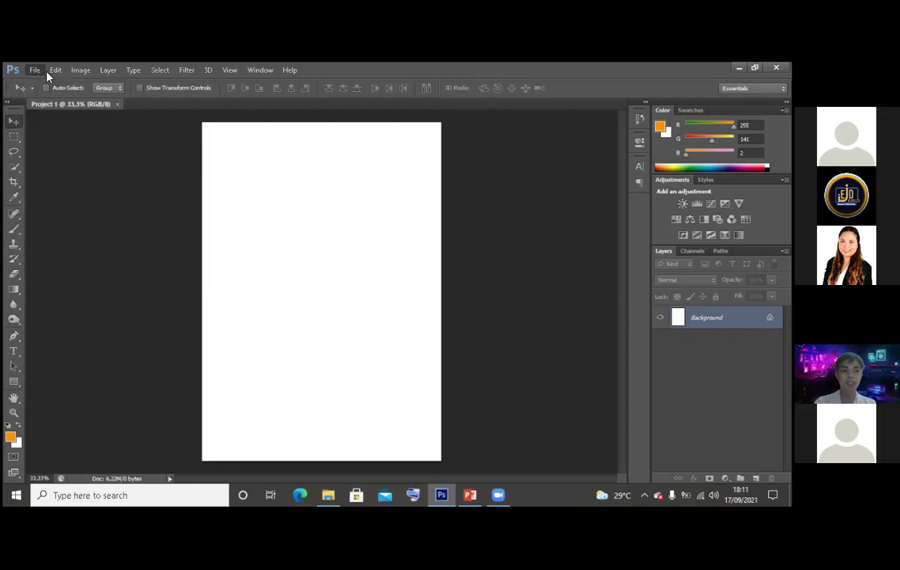
click(34, 71)
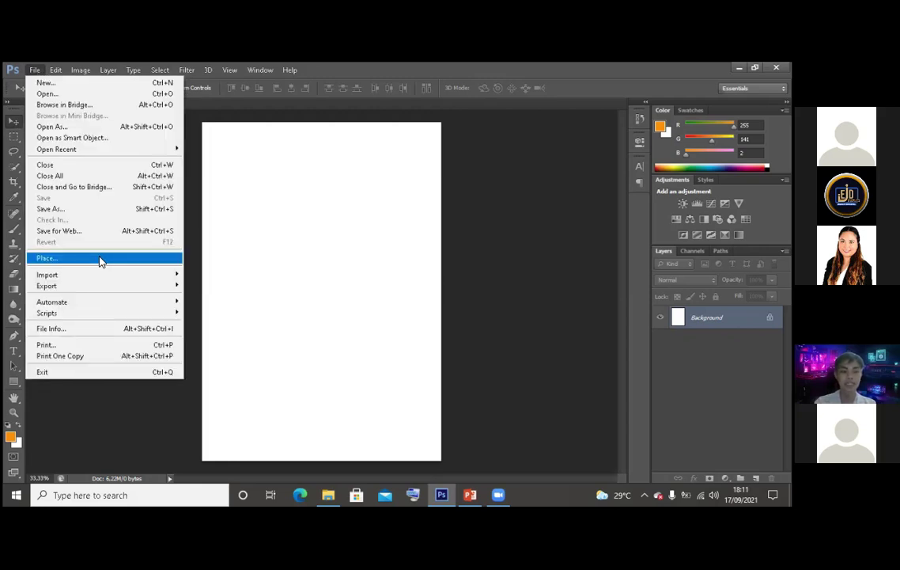
click(100, 262)
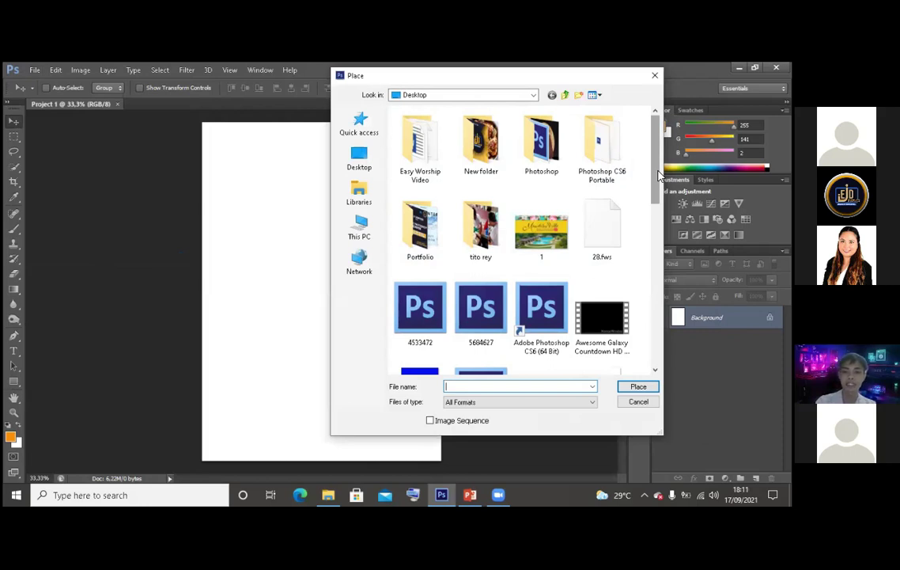
click(372, 164)
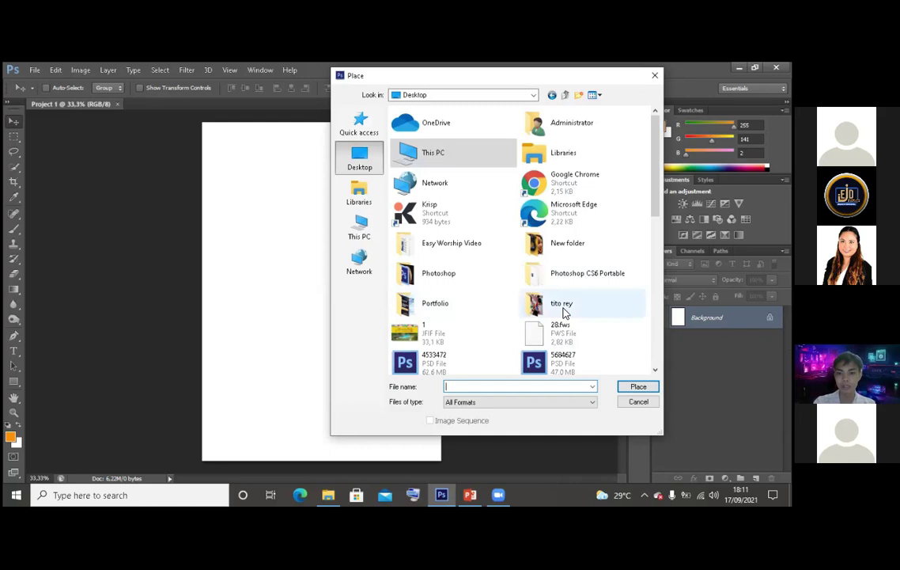
double_click(567, 243)
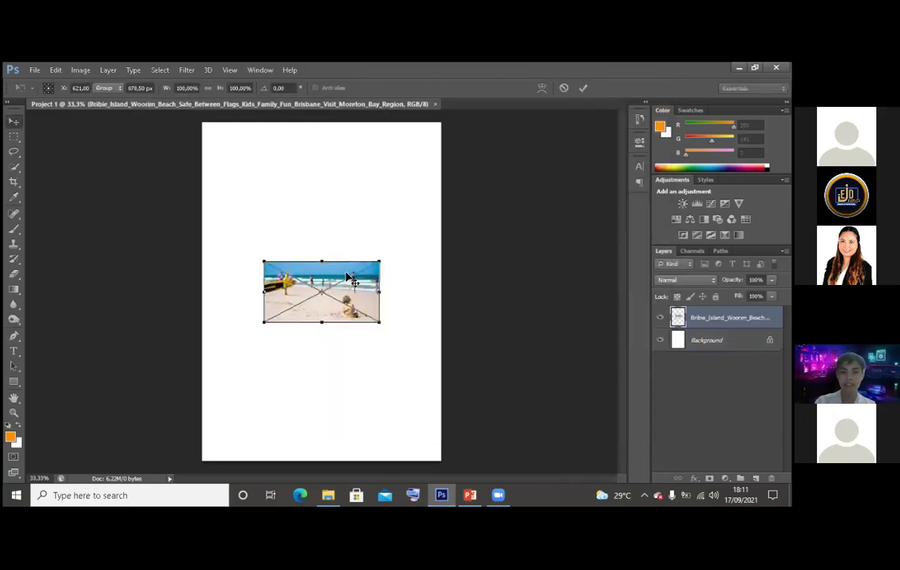
key(Return)
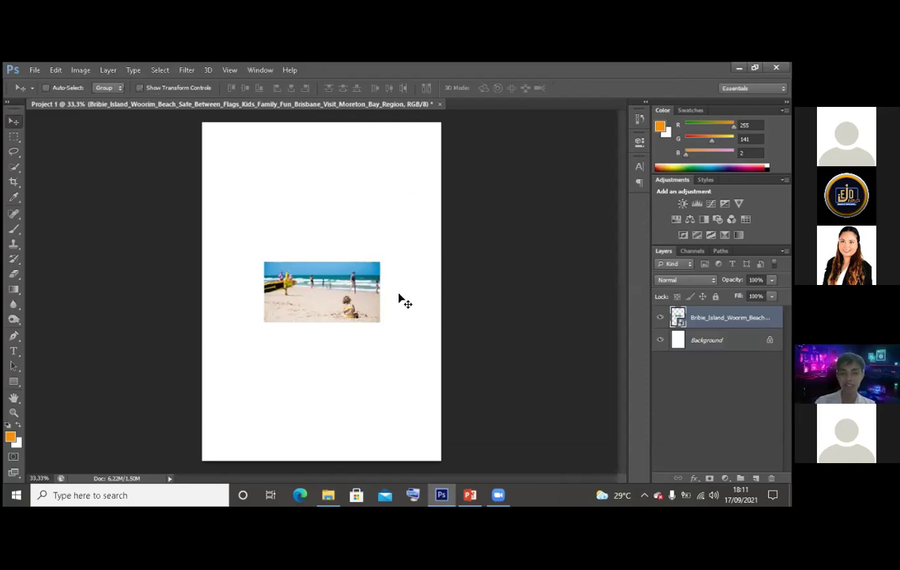
key(ctrl+z)
Place the Bribie Island beach photo from "New folder" into the Project 1 document and shift it slightly up and right
click(36, 69)
click(99, 259)
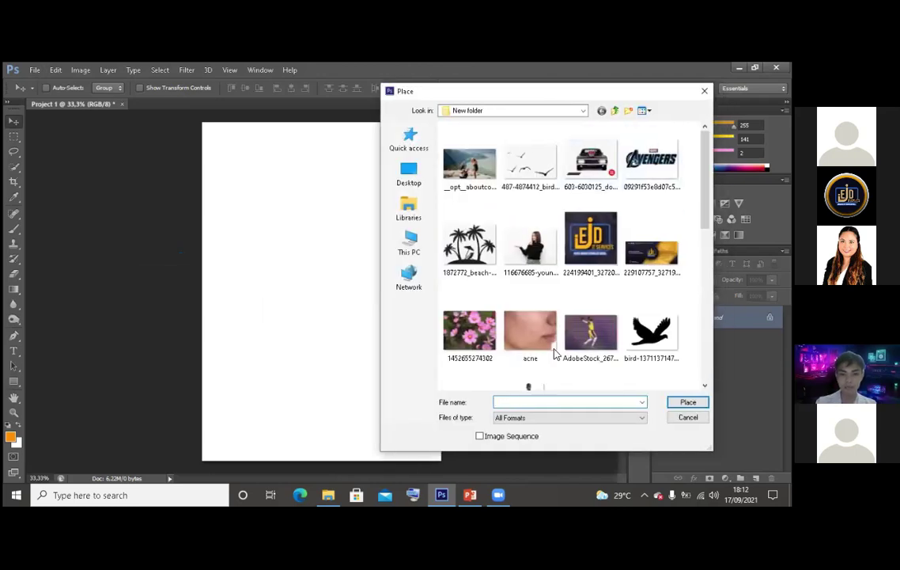
scroll(593, 229, down, 3)
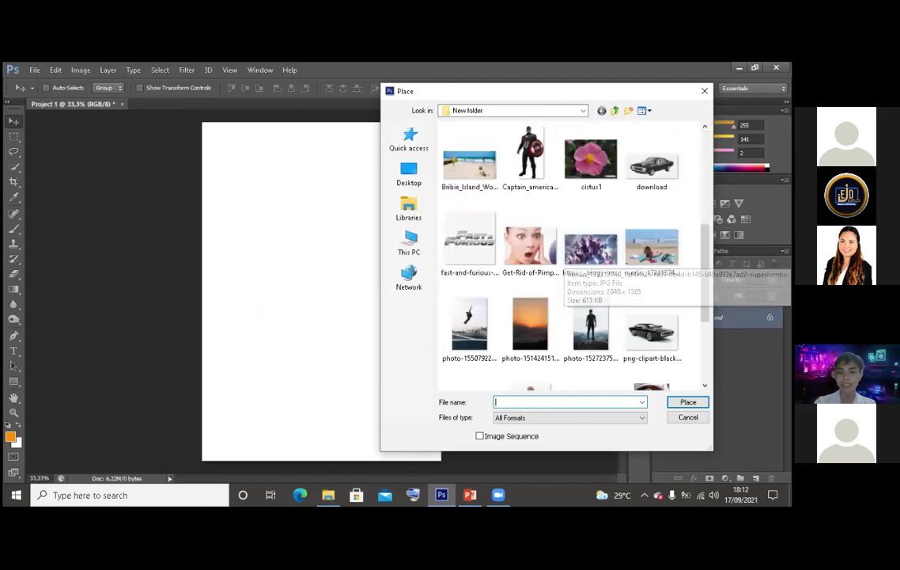
scroll(439, 212, up, 1)
click(487, 231)
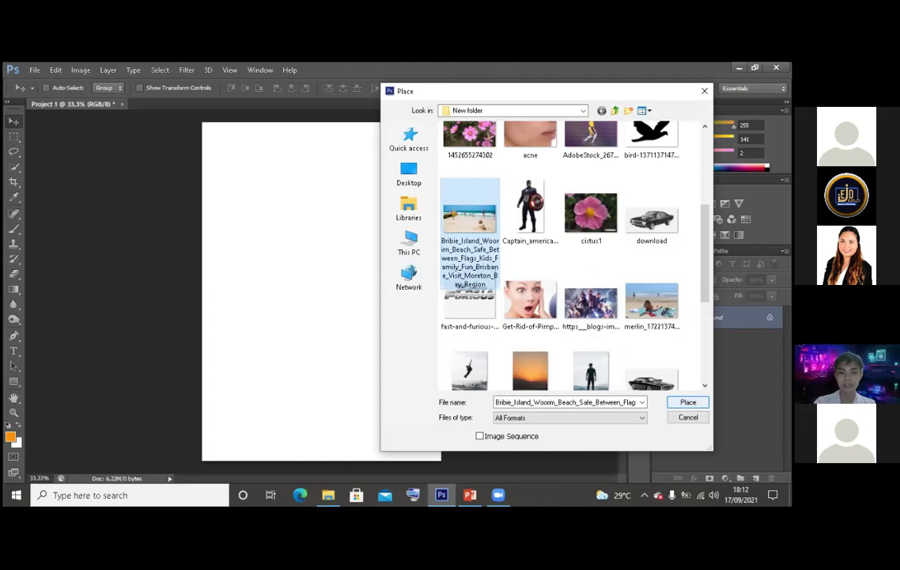
key(Return)
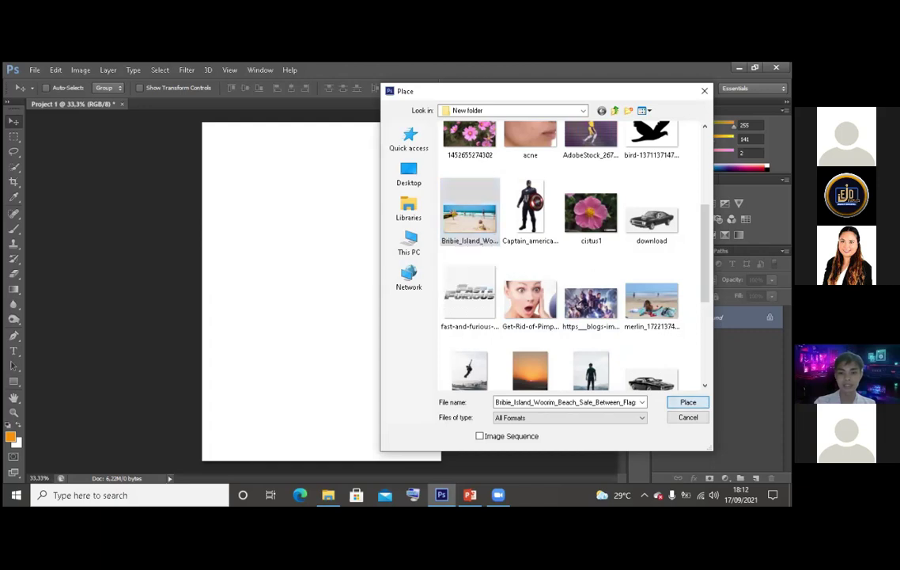
key(Return)
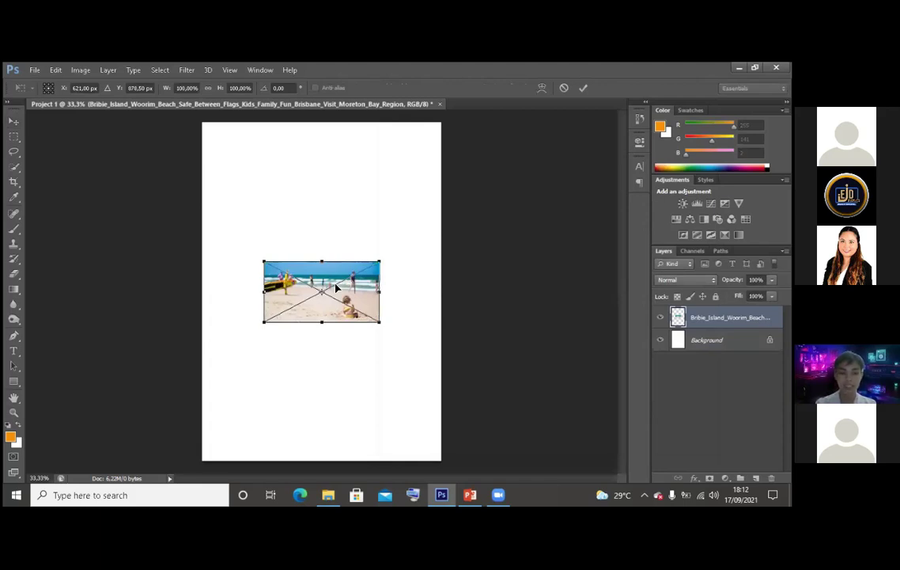
key(Return)
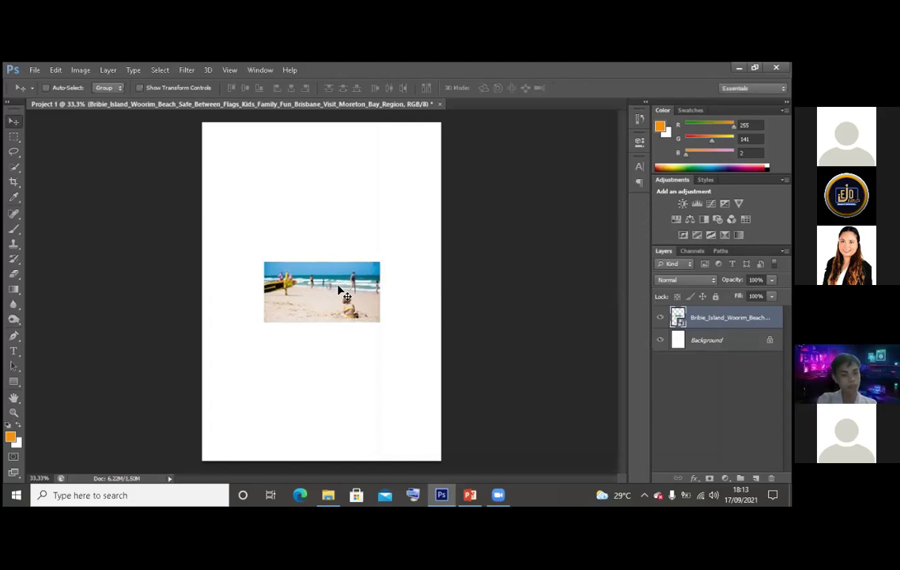
drag(339, 291, 341, 288)
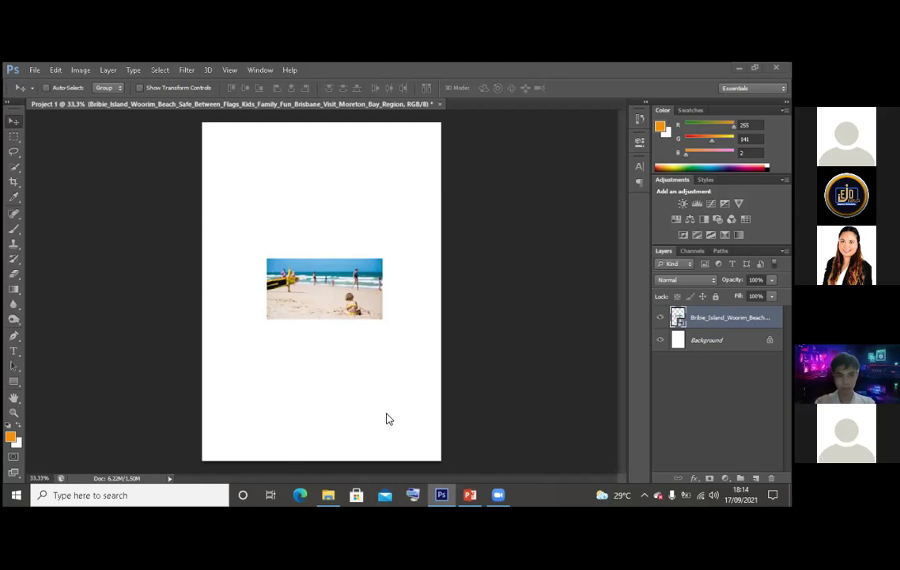
click(35, 70)
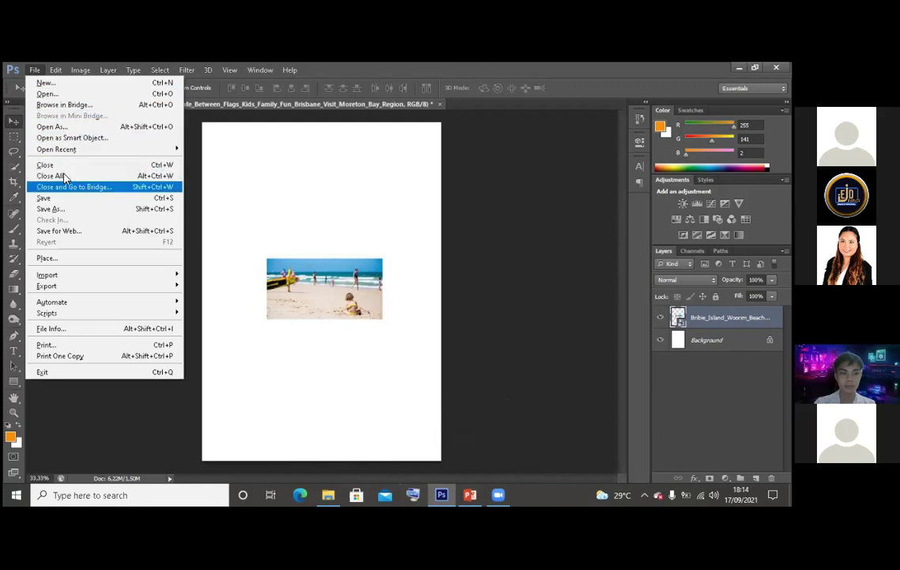
click(99, 263)
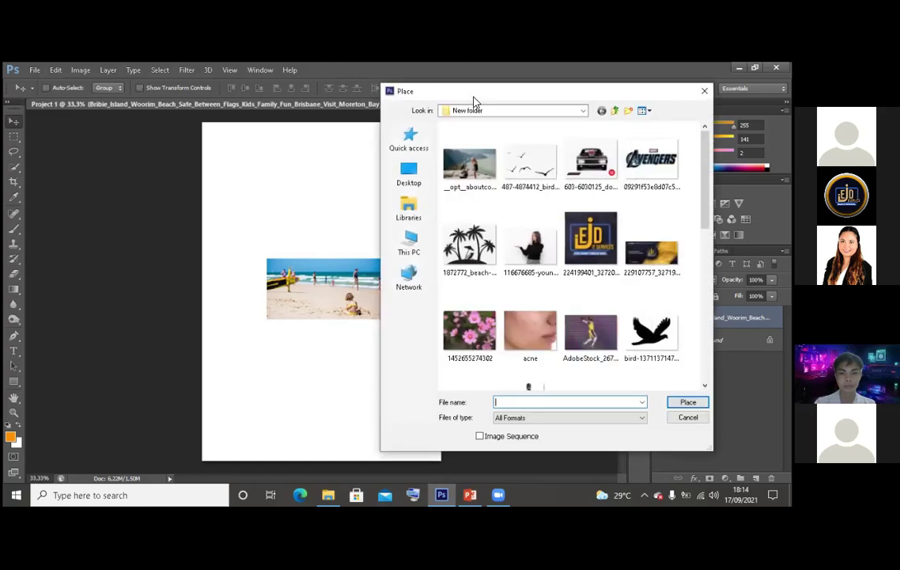
drag(474, 98, 467, 96)
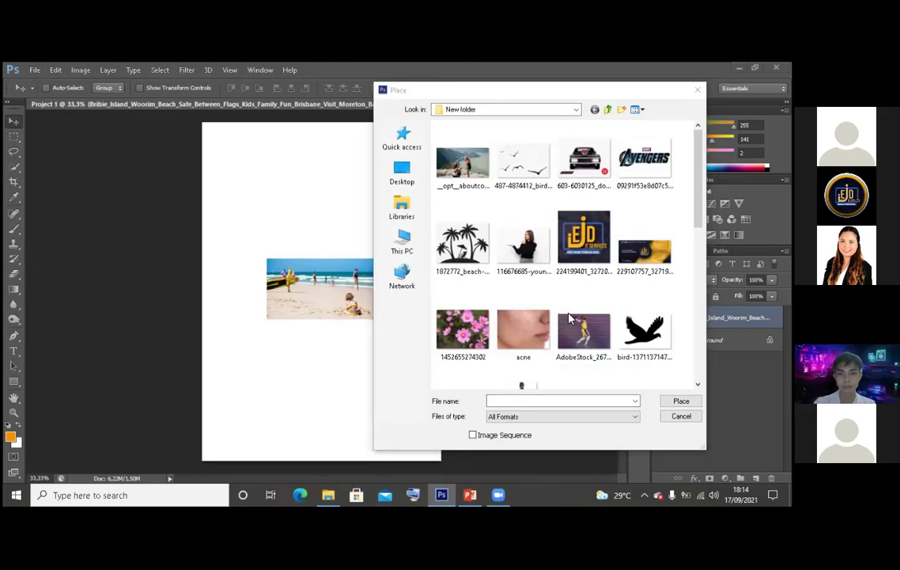
scroll(606, 283, down, 5)
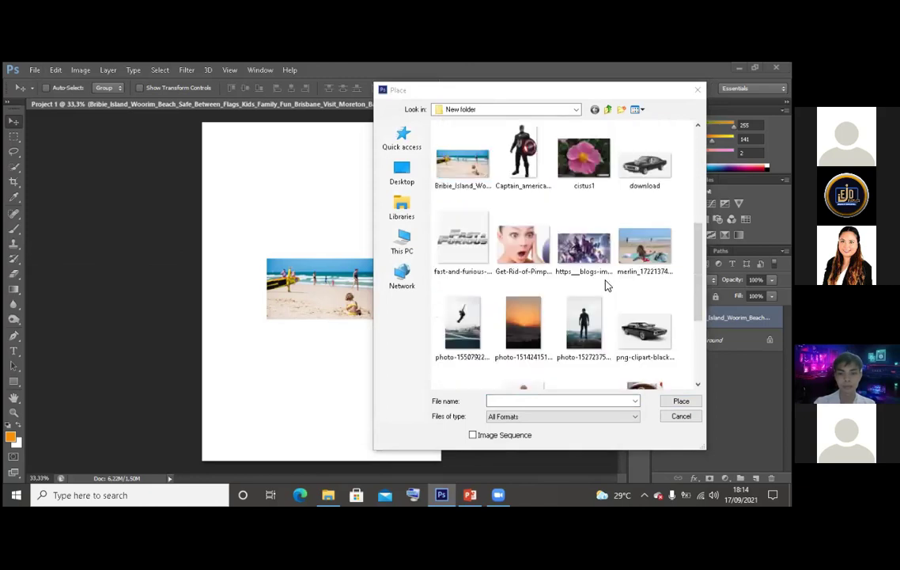
scroll(606, 285, up, 2)
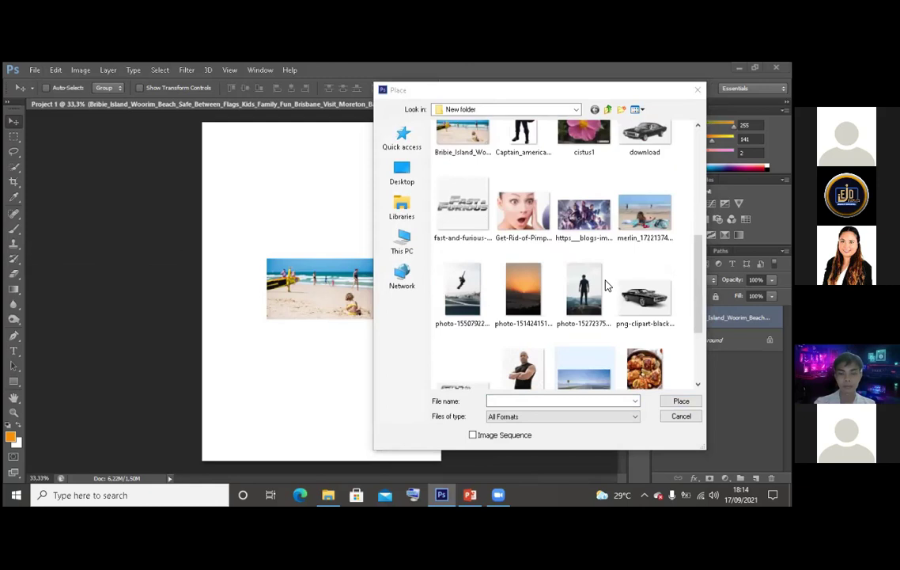
scroll(606, 285, up, 5)
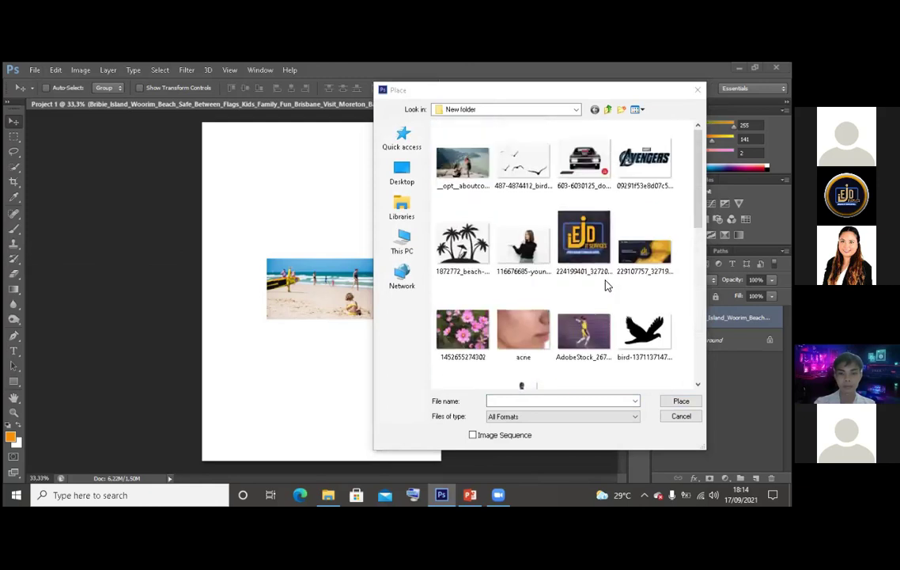
scroll(607, 285, down, 2)
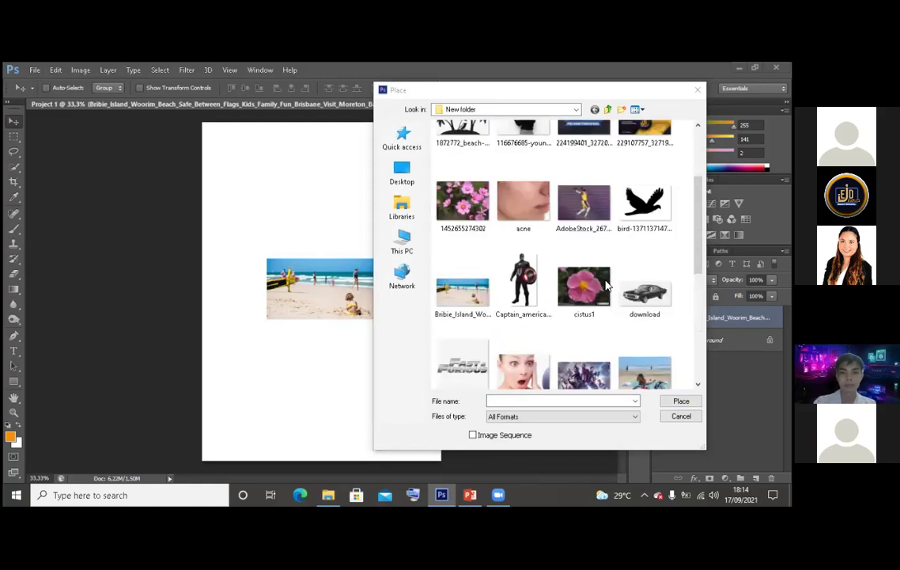
click(455, 285)
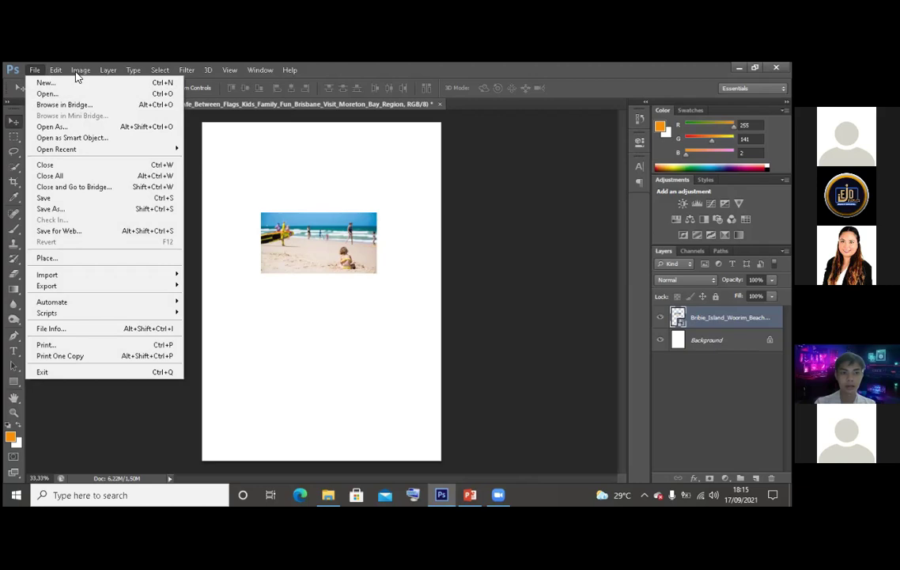
Close the Project 1 document without saving its changes
click(57, 69)
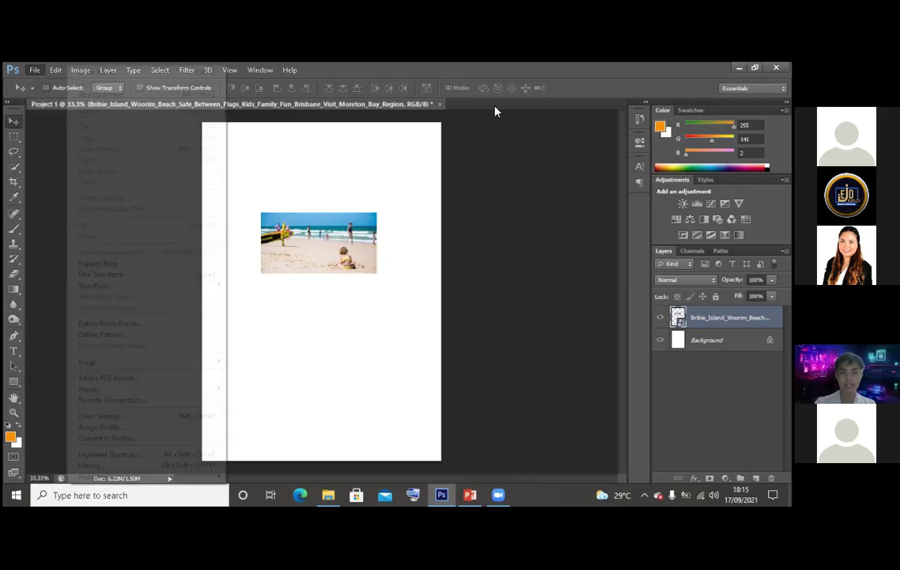
click(442, 106)
click(442, 106)
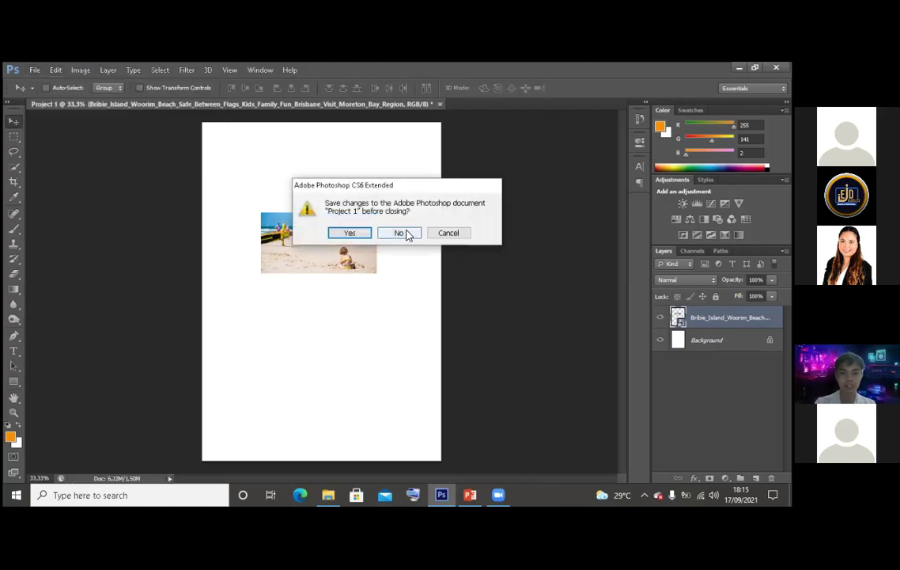
click(405, 234)
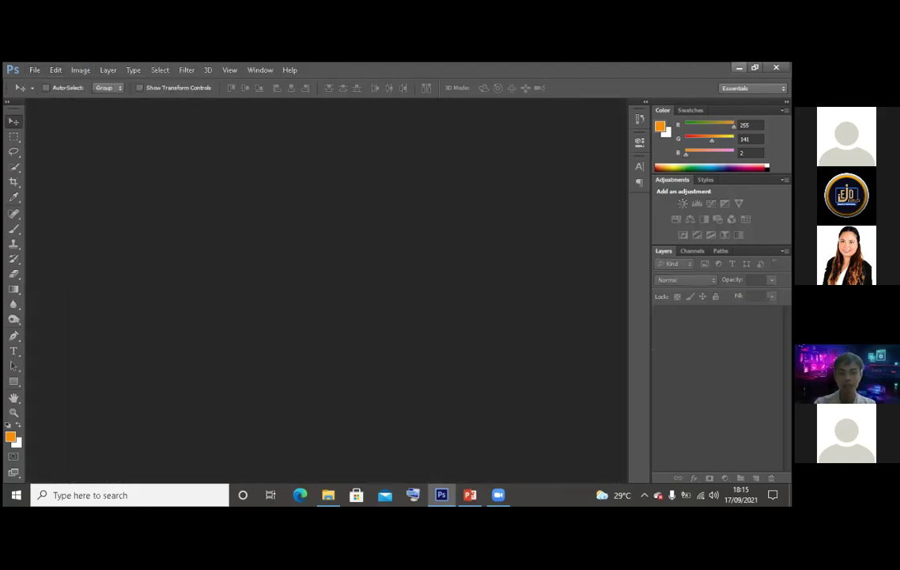
click(35, 69)
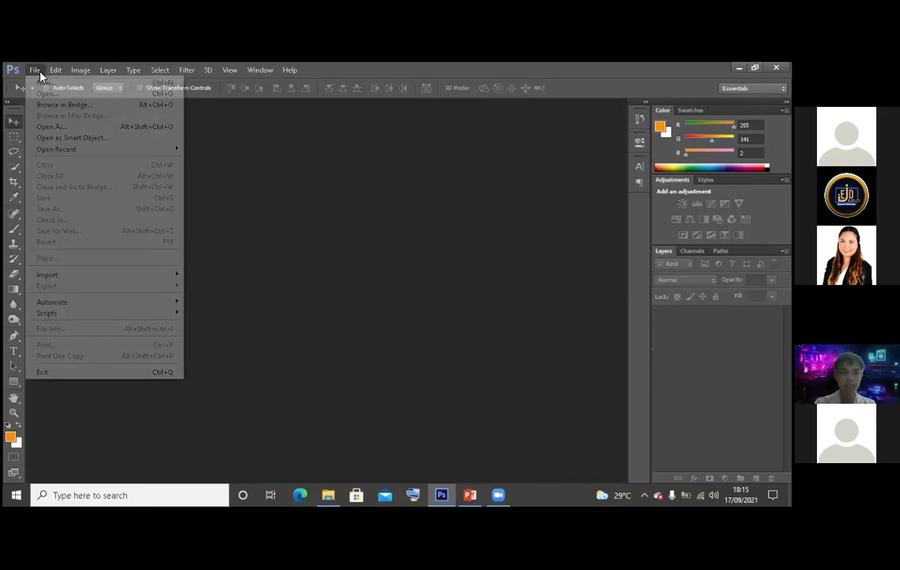
click(555, 165)
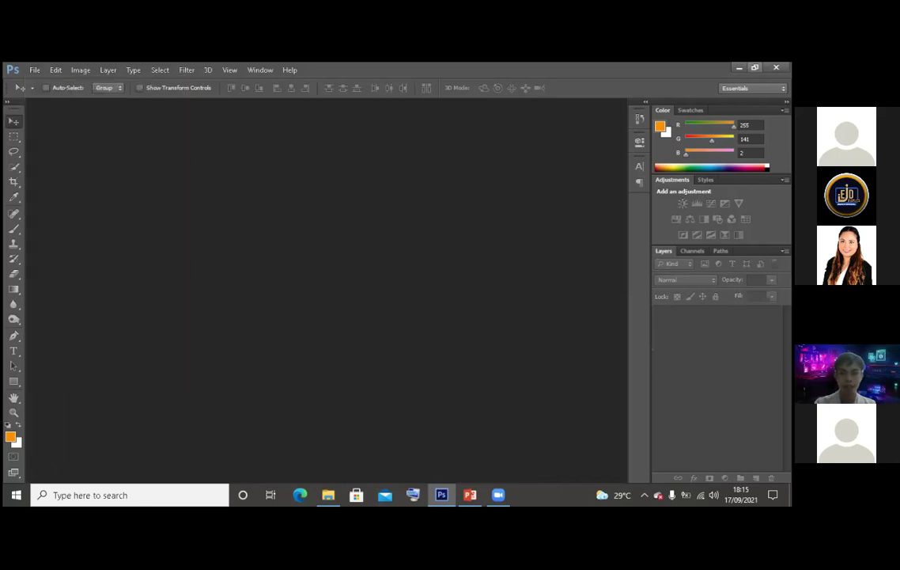
Restore the Photoshop window to a smaller size and bring the "New folder" File Explorer window beside its empty workspace
click(754, 67)
double_click(326, 67)
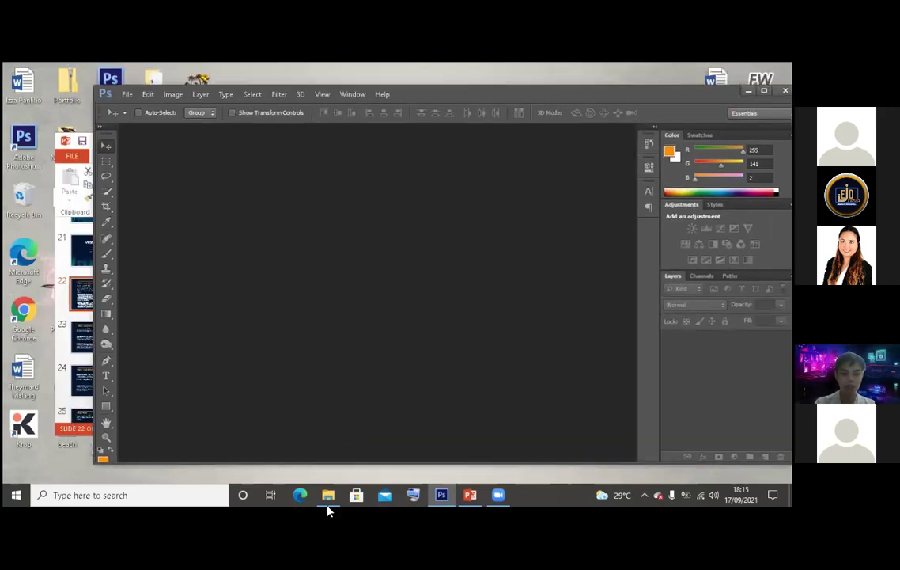
click(328, 500)
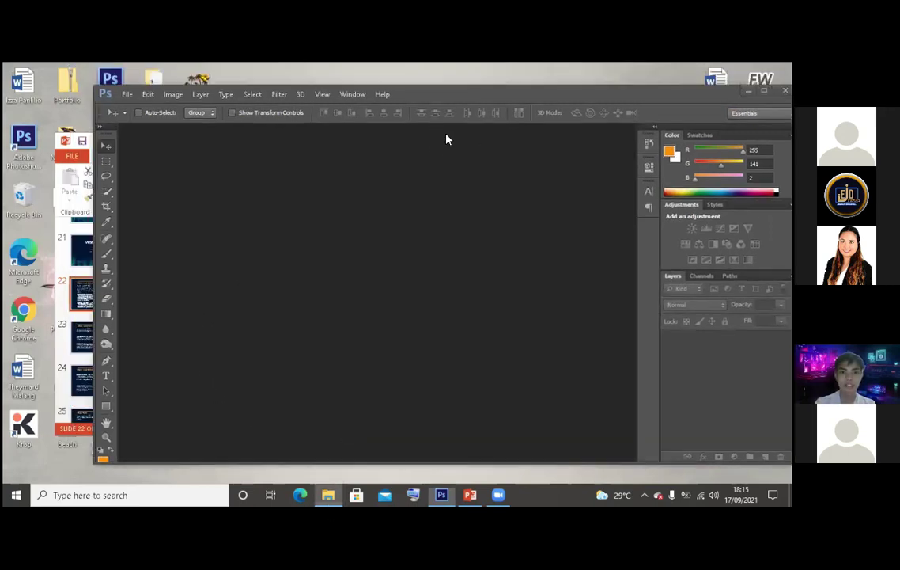
key(alt+Tab)
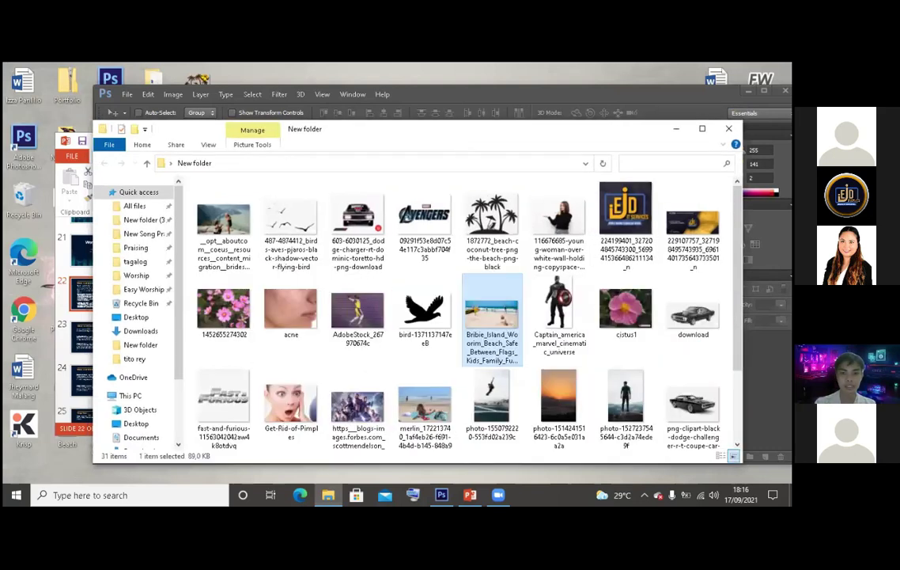
drag(356, 129, 659, 108)
scroll(653, 324, down, 2)
scroll(654, 334, up, 2)
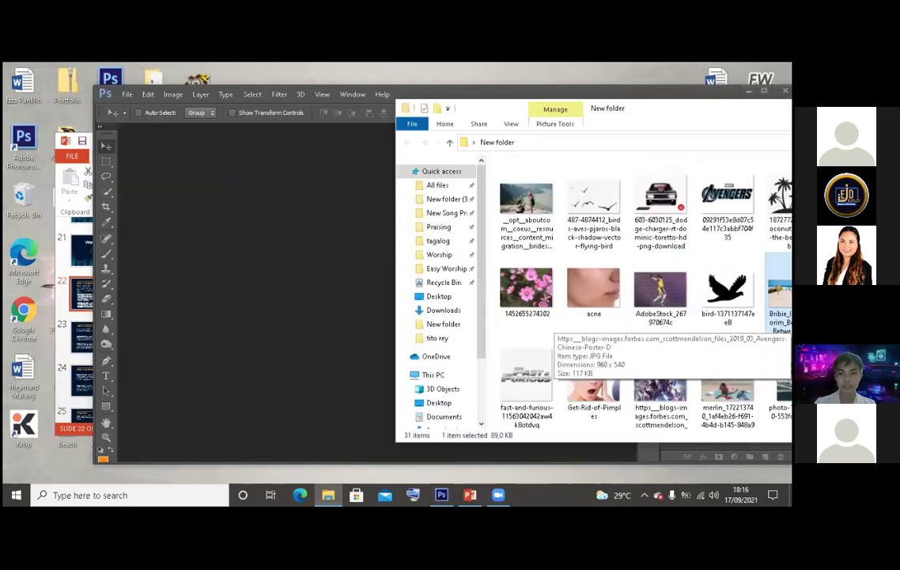
Open the Bribie Island beach photo by dropping it from the folder into the empty Photoshop workspace, and maximize the Photoshop window
drag(771, 293, 319, 294)
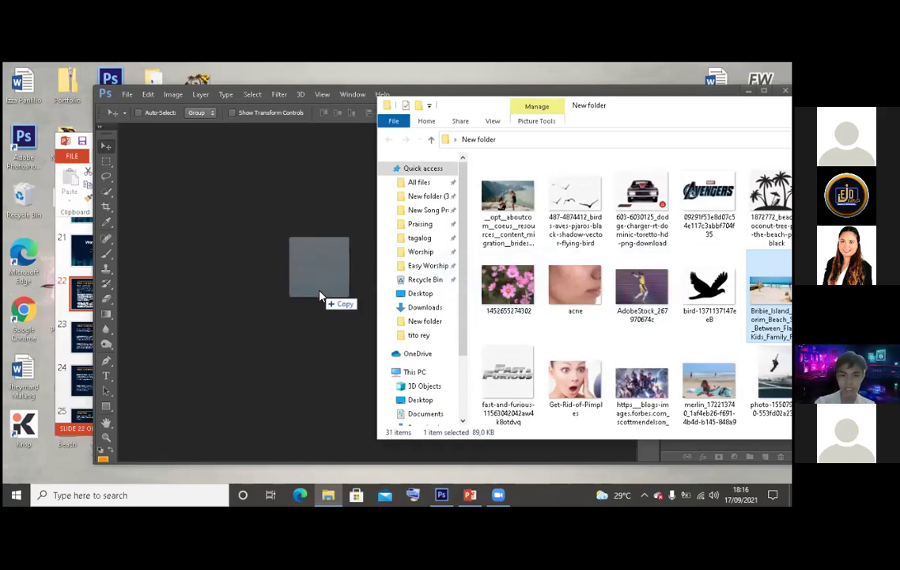
drag(320, 296, 337, 307)
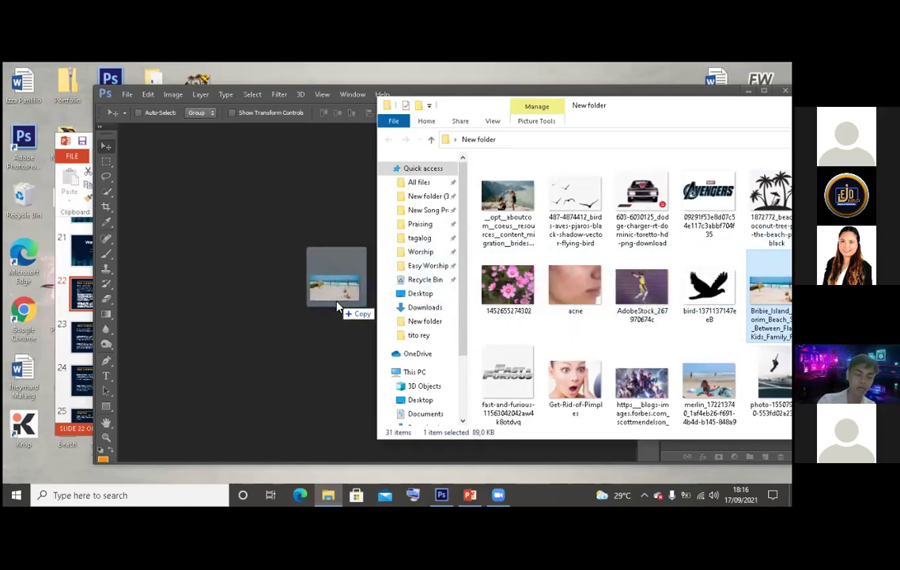
drag(338, 307, 317, 298)
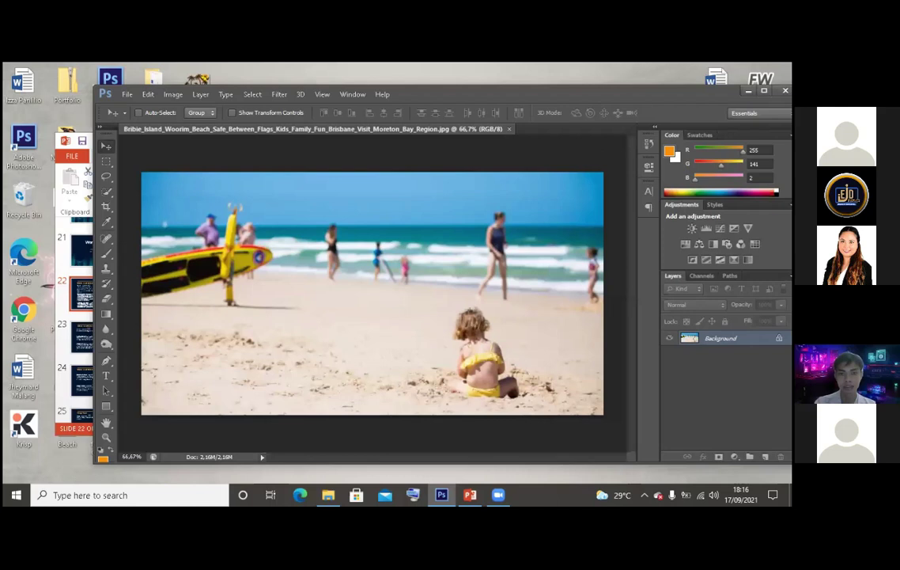
drag(671, 90, 624, 80)
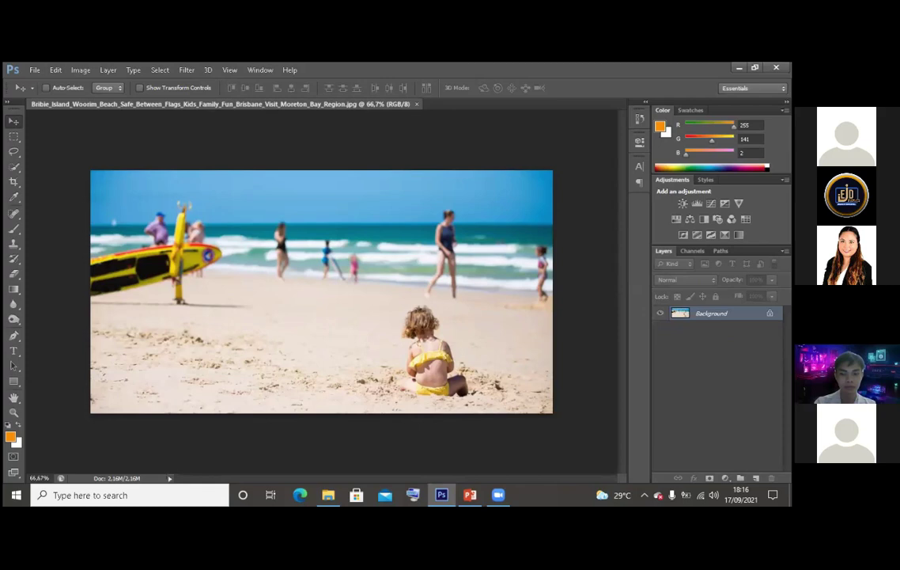
Convert the locked Background layer into a regular layer with the default settings and try moving the photo slightly
right_click(663, 314)
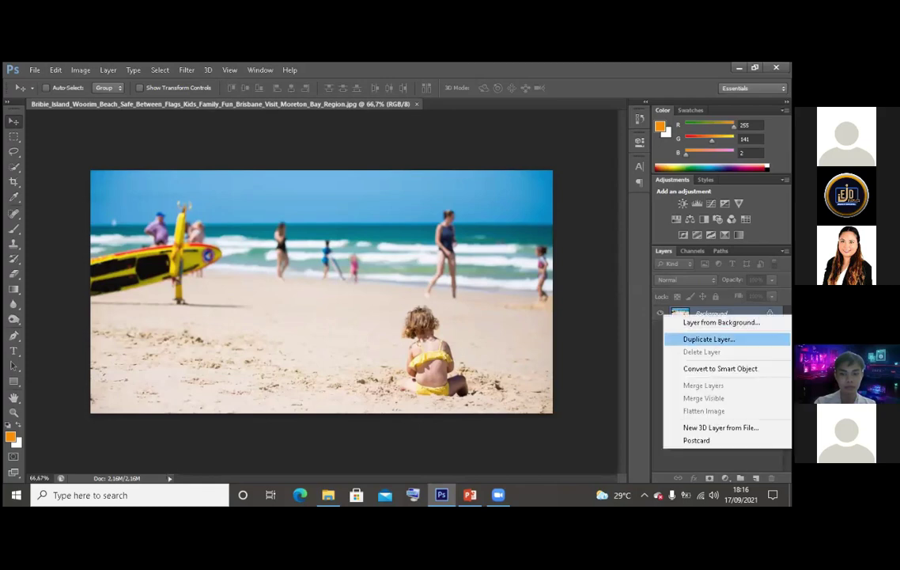
click(653, 378)
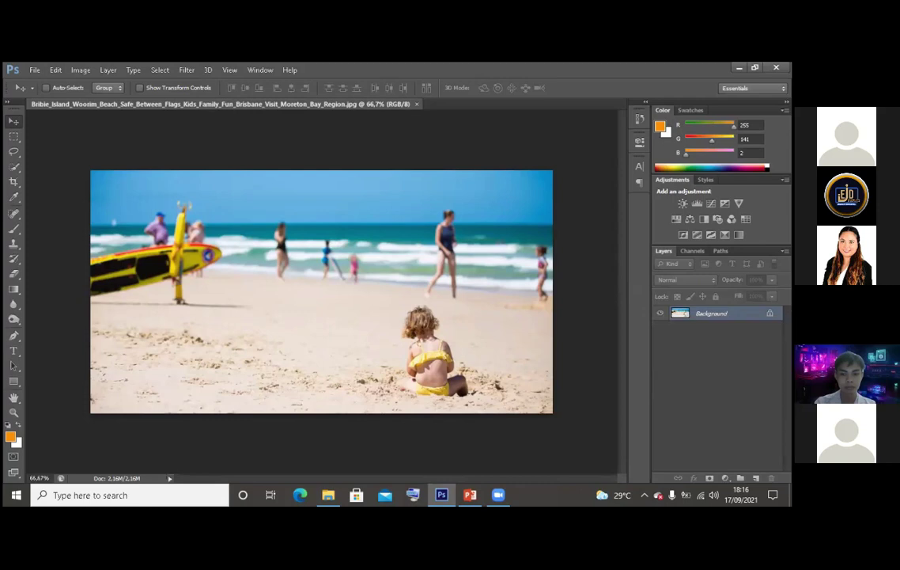
double_click(711, 314)
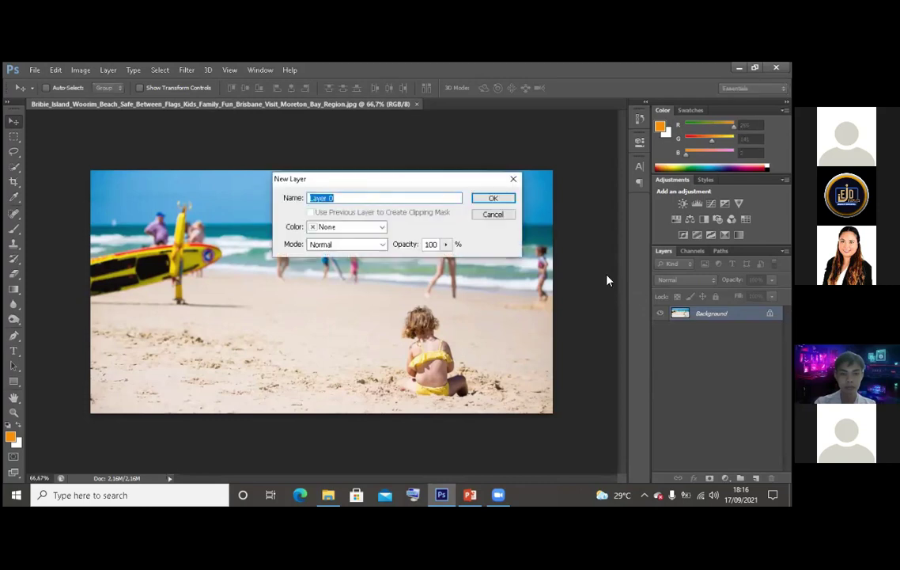
click(495, 201)
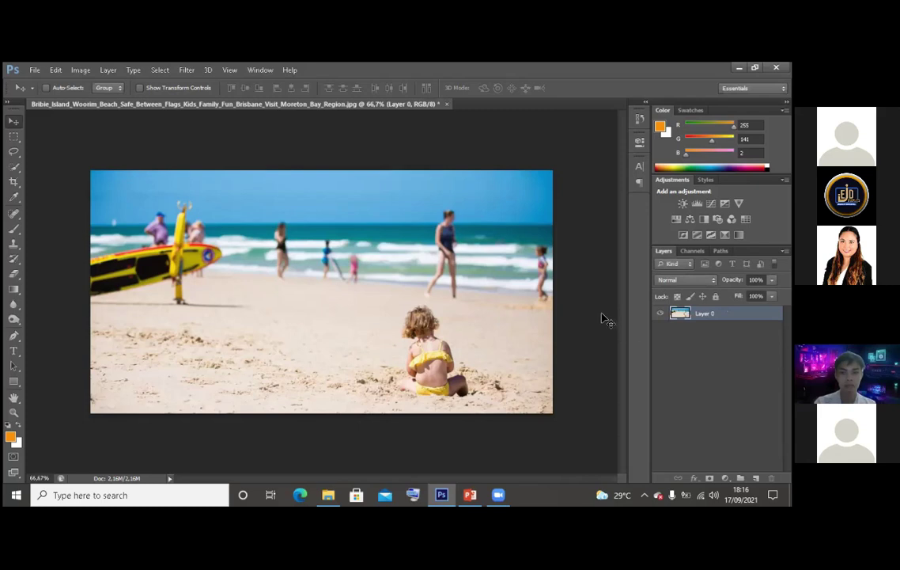
mouse_move(477, 298)
mouse_down()
mouse_move(480, 316)
mouse_move(477, 282)
mouse_up()
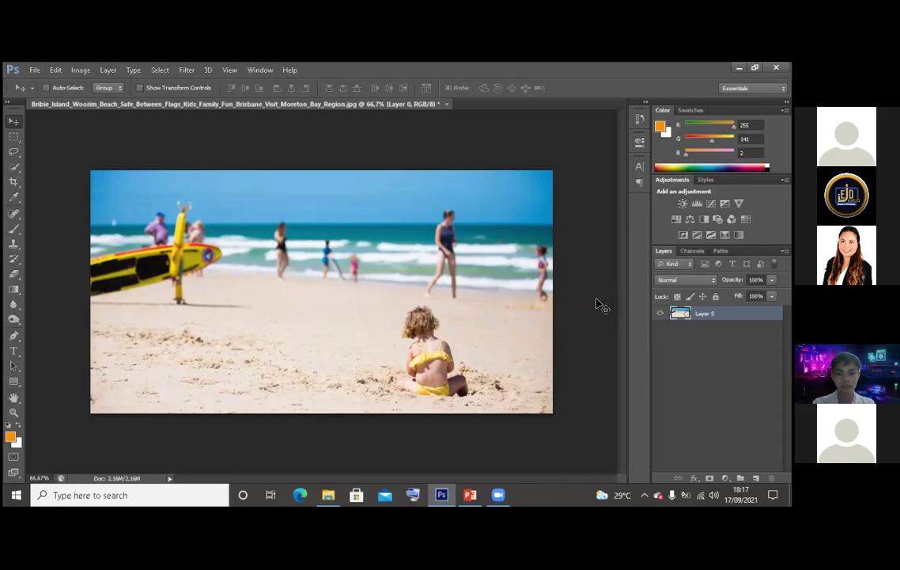
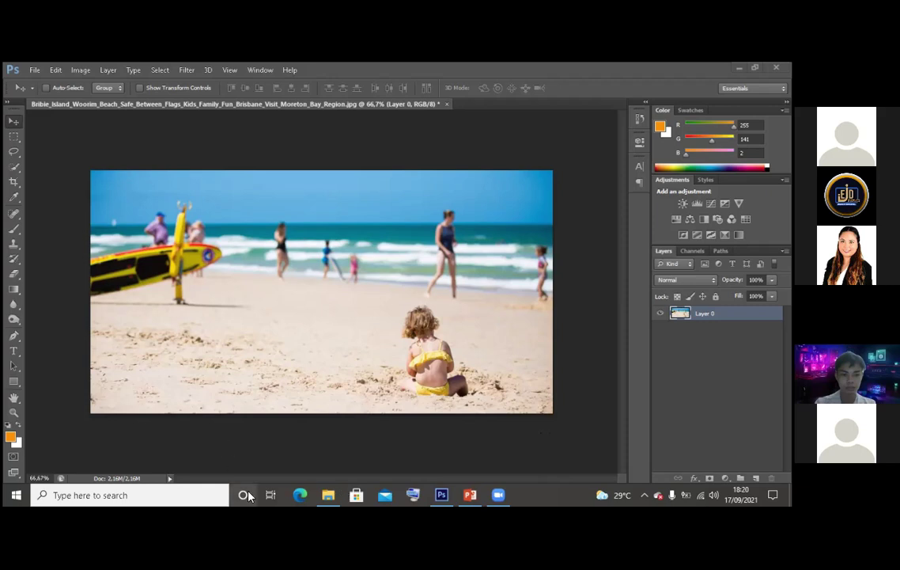
Close the Bribie Island beach photo without saving its changes
click(446, 104)
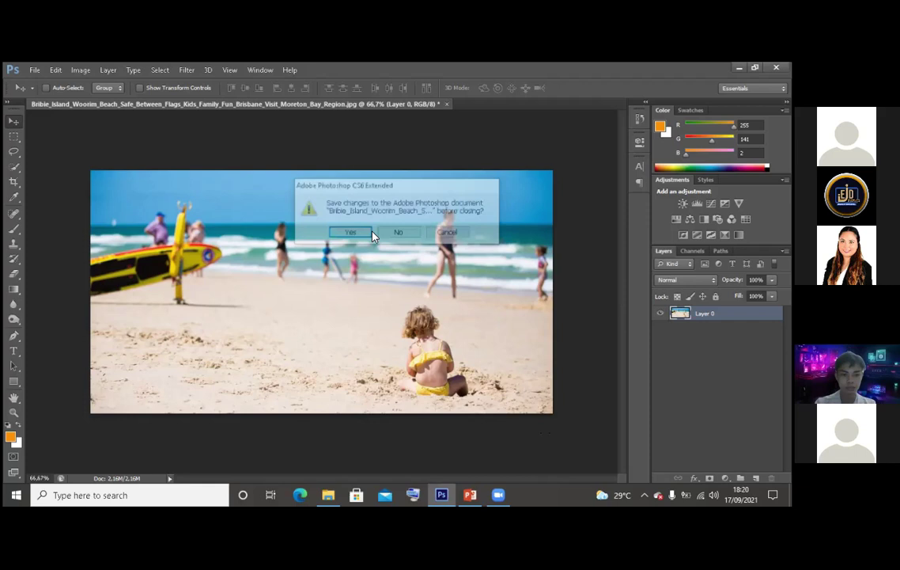
click(398, 232)
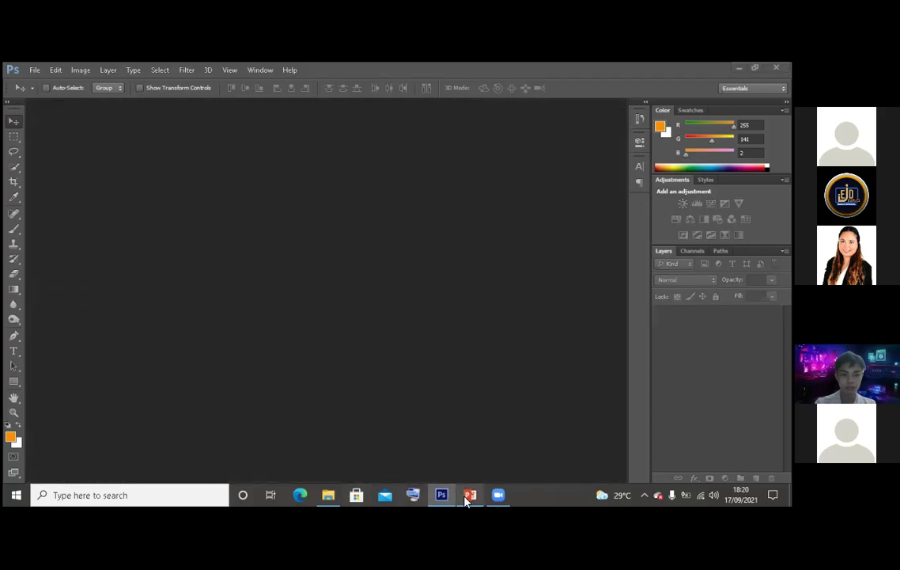
Create a new A4 International Paper document, 210 × 297 mm, with the resolution set to 150 pixels/inch, RGB Color and a white background
click(35, 69)
click(42, 87)
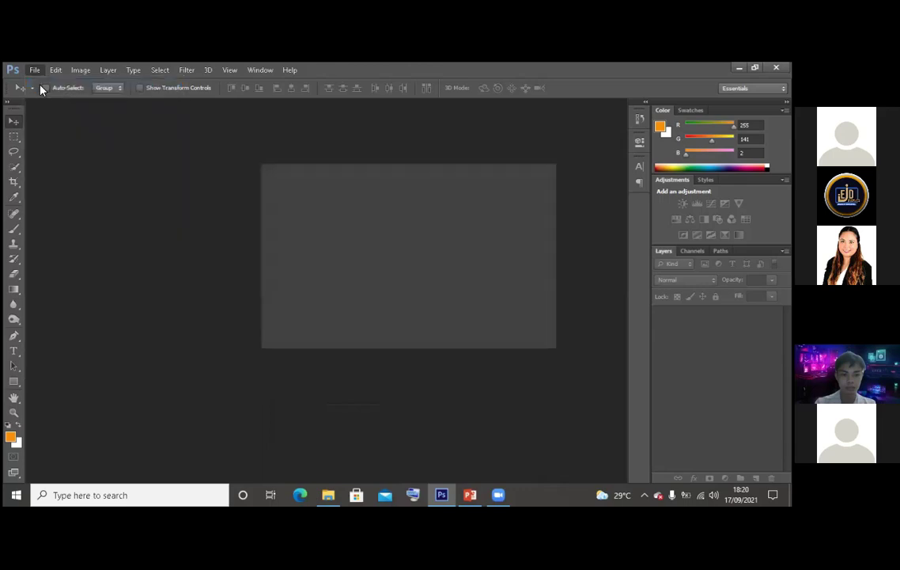
click(375, 201)
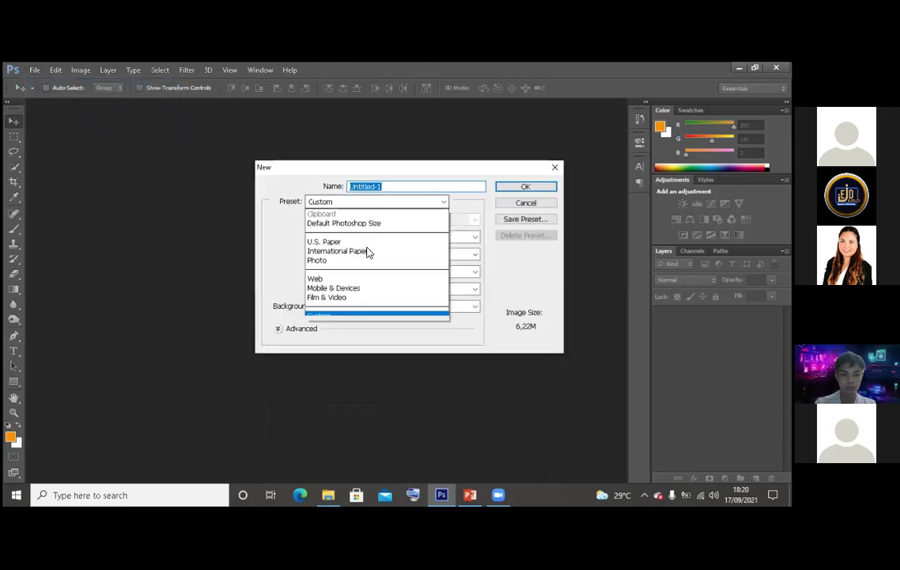
click(368, 250)
drag(400, 272, 348, 281)
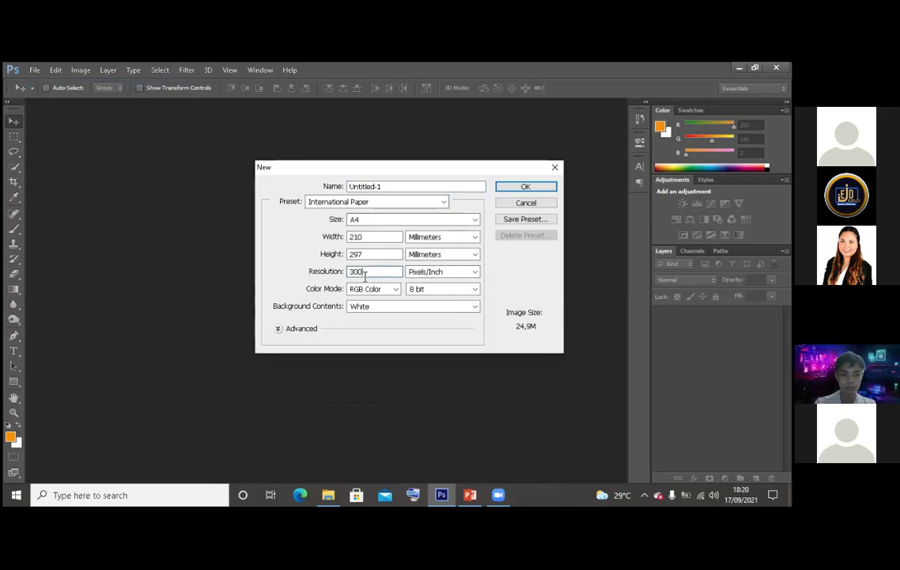
text(150)
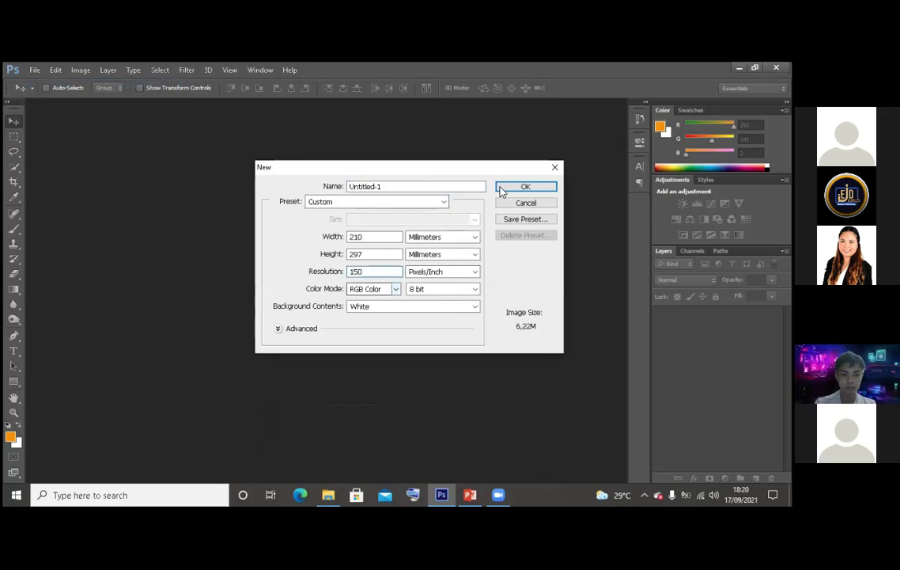
drag(446, 167, 409, 158)
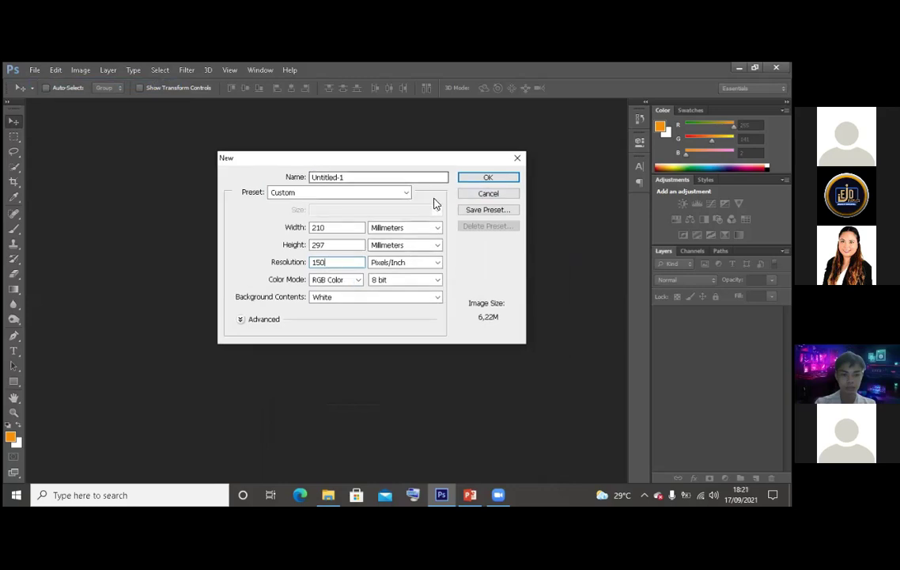
click(492, 179)
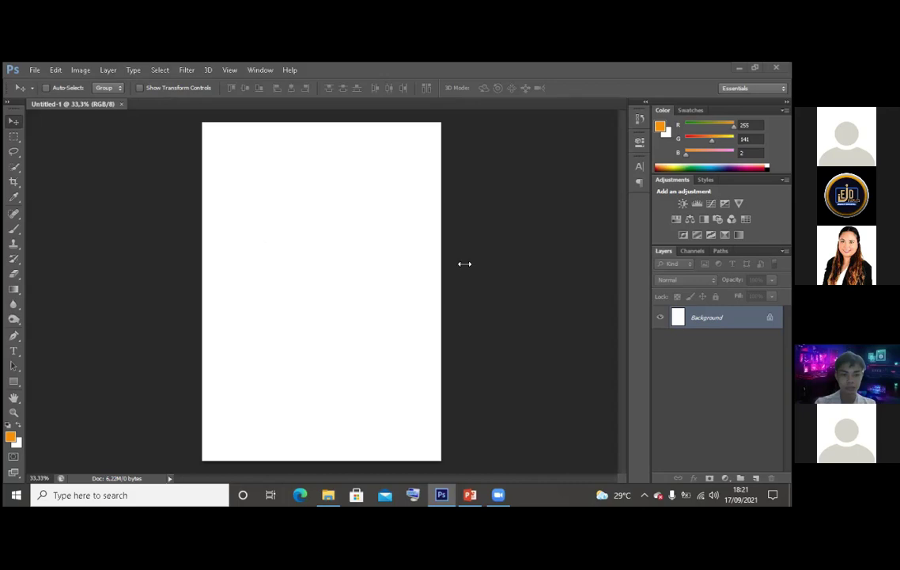
click(36, 70)
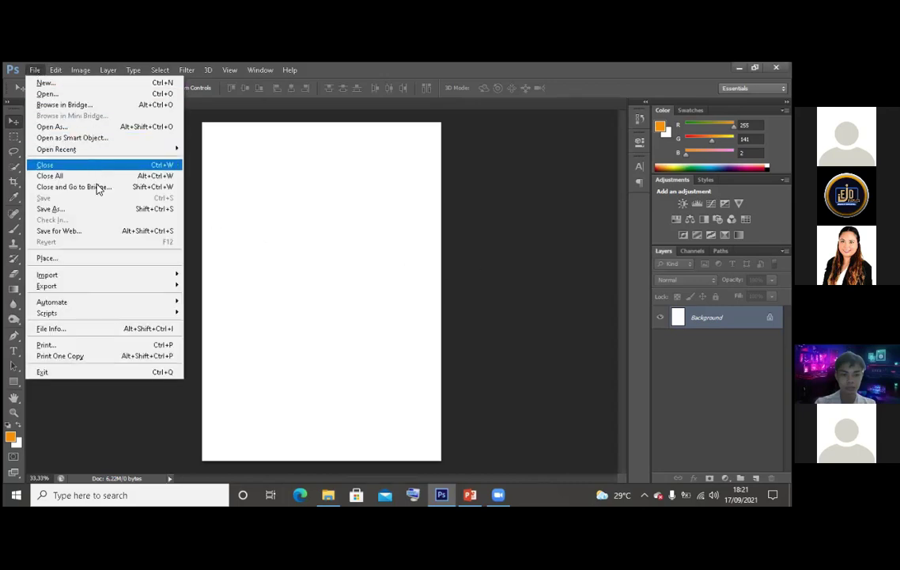
click(111, 259)
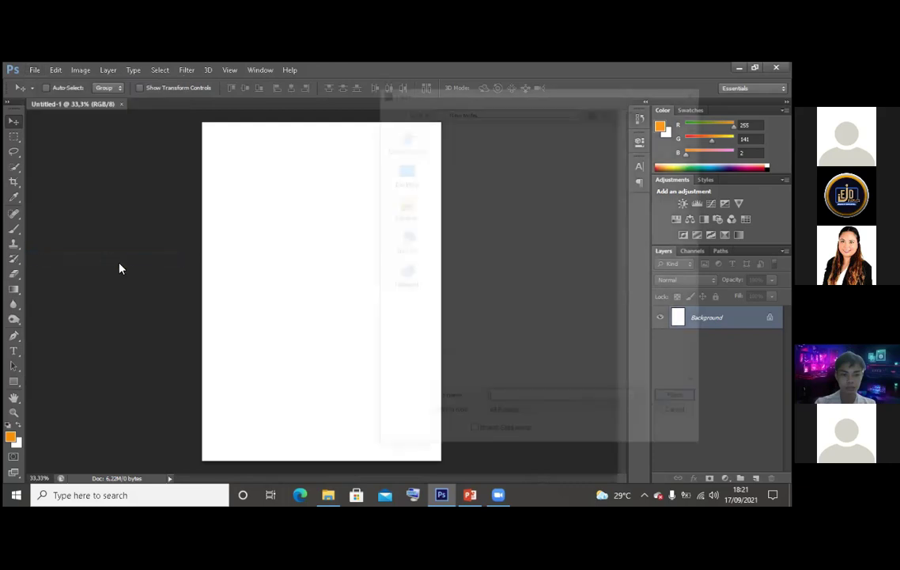
key(Escape)
Place the Bribie Island beach photo from "New folder" into the blank A4 document
click(35, 69)
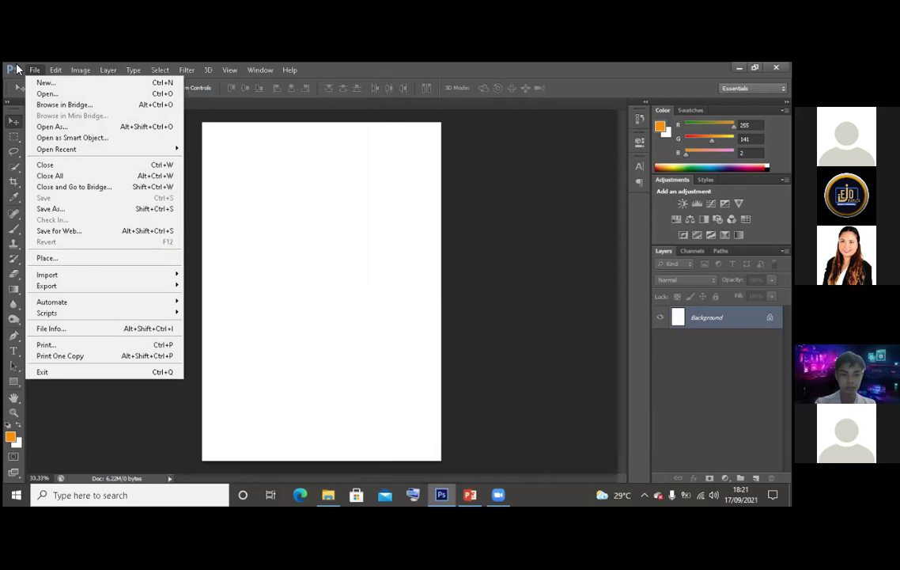
click(96, 259)
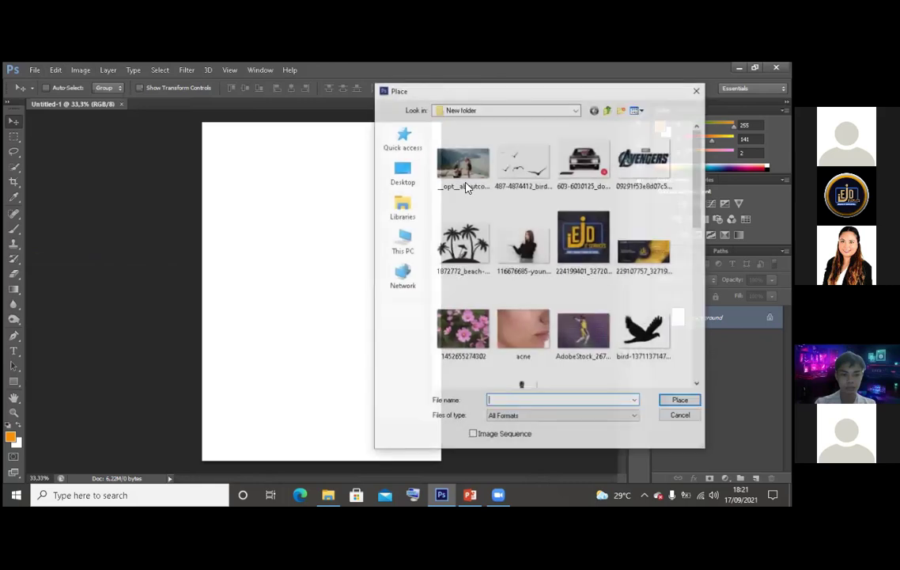
scroll(554, 261, down, 3)
click(466, 164)
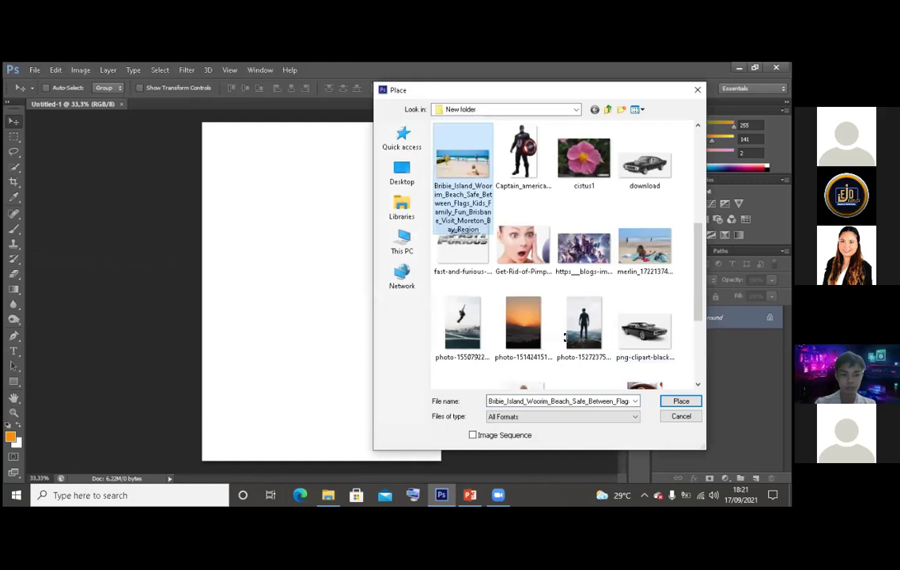
key(Return)
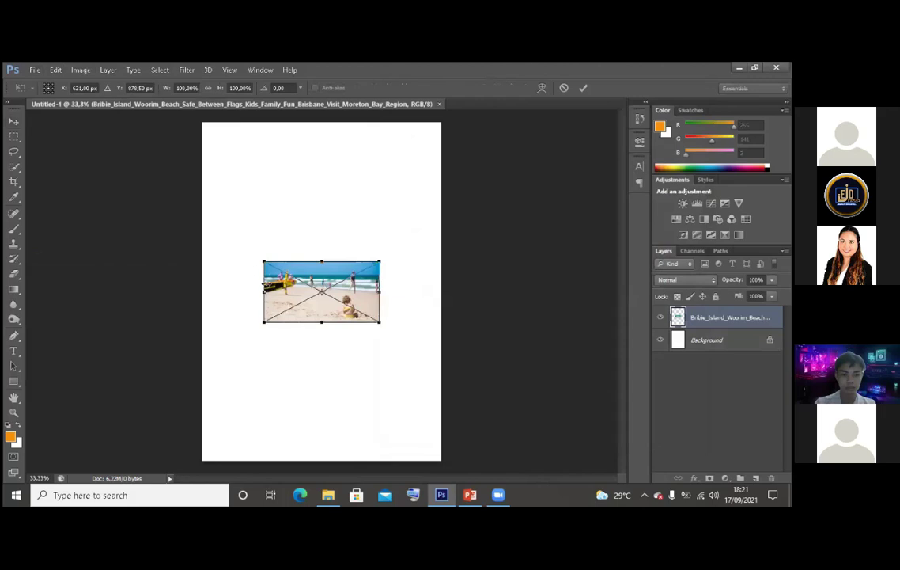
Stretch the placed beach photo to about 195% width and 245% height, position it slightly above the page's middle, and commit the placement
drag(379, 260, 418, 224)
drag(264, 224, 239, 205)
drag(322, 323, 322, 341)
drag(233, 270, 200, 269)
drag(422, 270, 432, 269)
drag(314, 238, 315, 209)
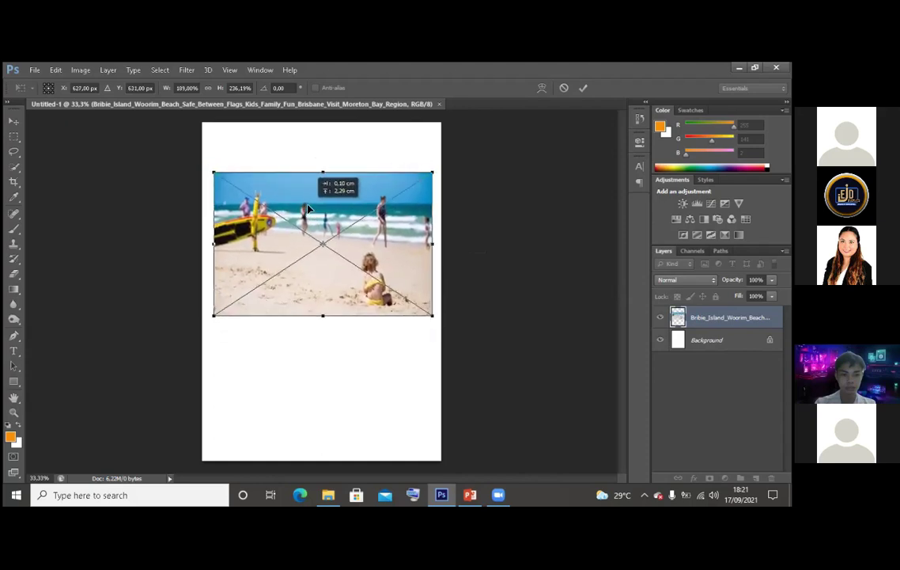
drag(348, 287, 346, 279)
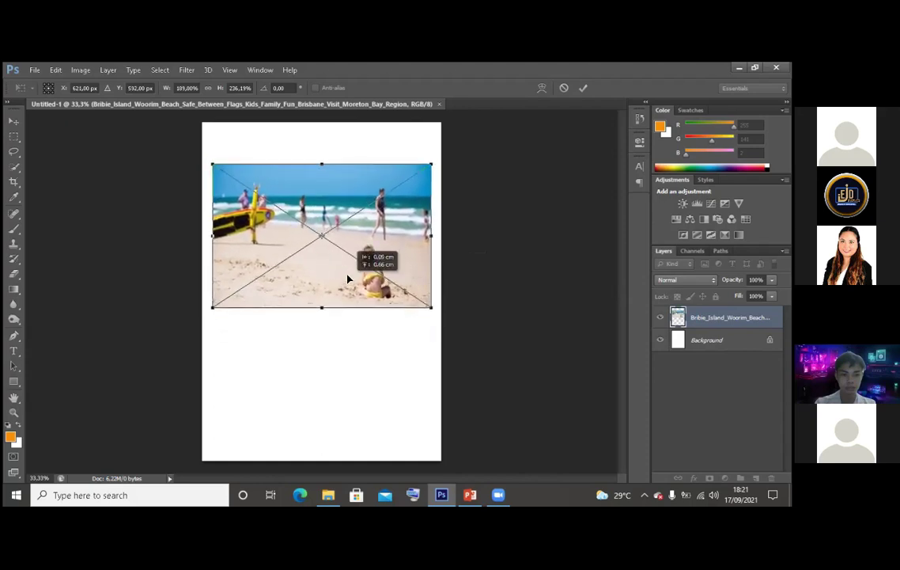
drag(432, 306, 433, 308)
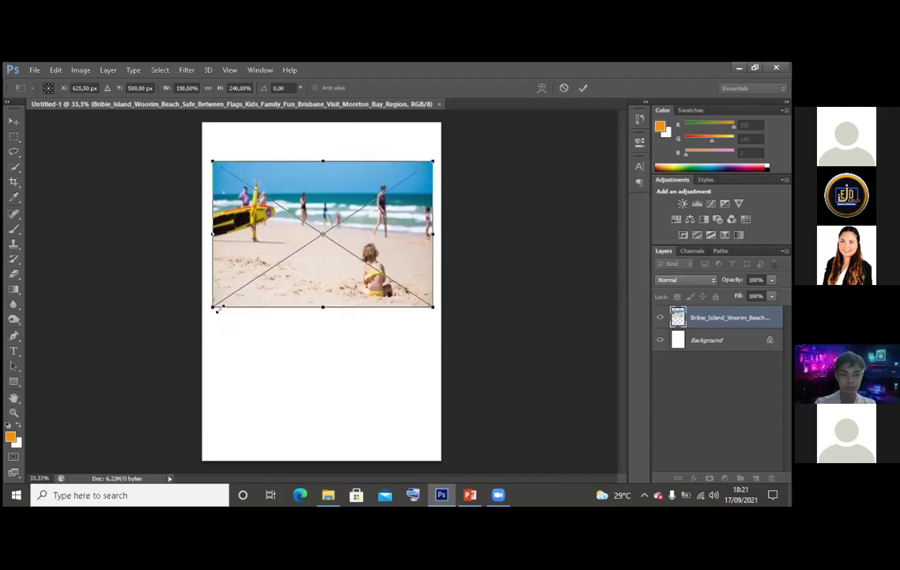
drag(213, 307, 208, 311)
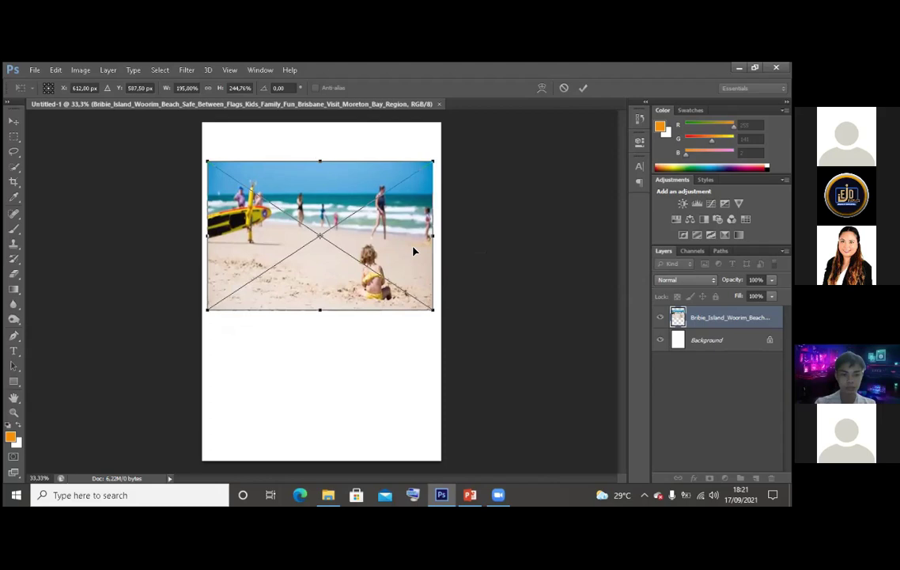
drag(413, 251, 413, 290)
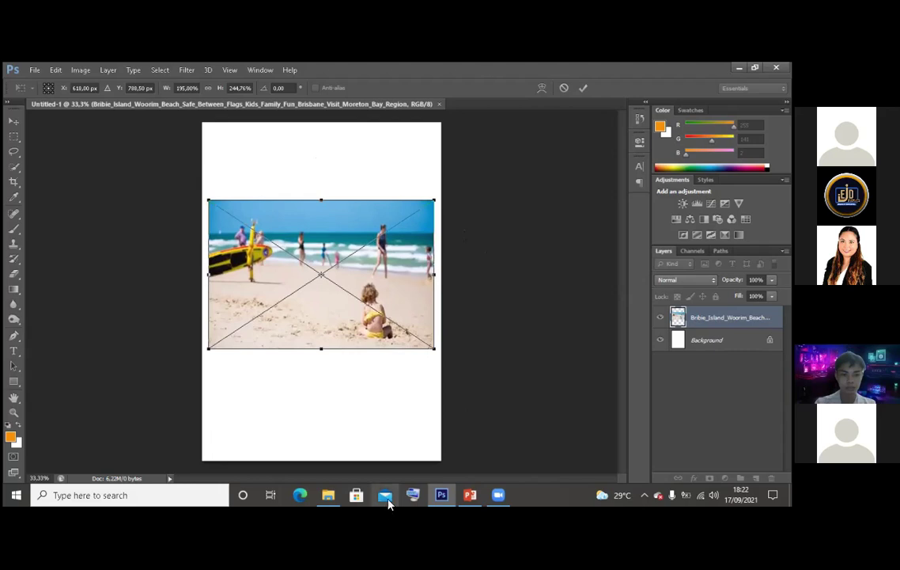
key(Return)
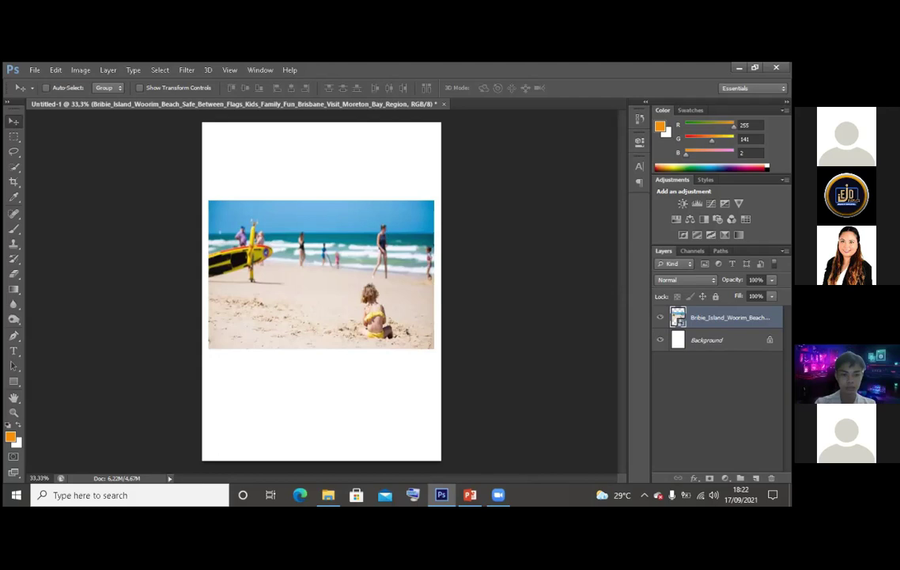
Rasterize the placed beach photo's layer and switch to the PowerPoint presentation
right_click(710, 317)
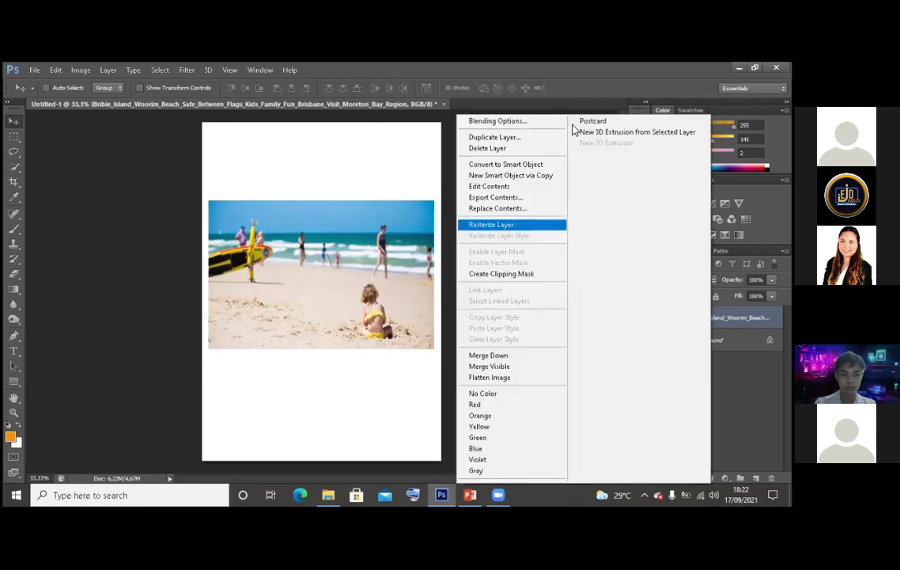
click(526, 227)
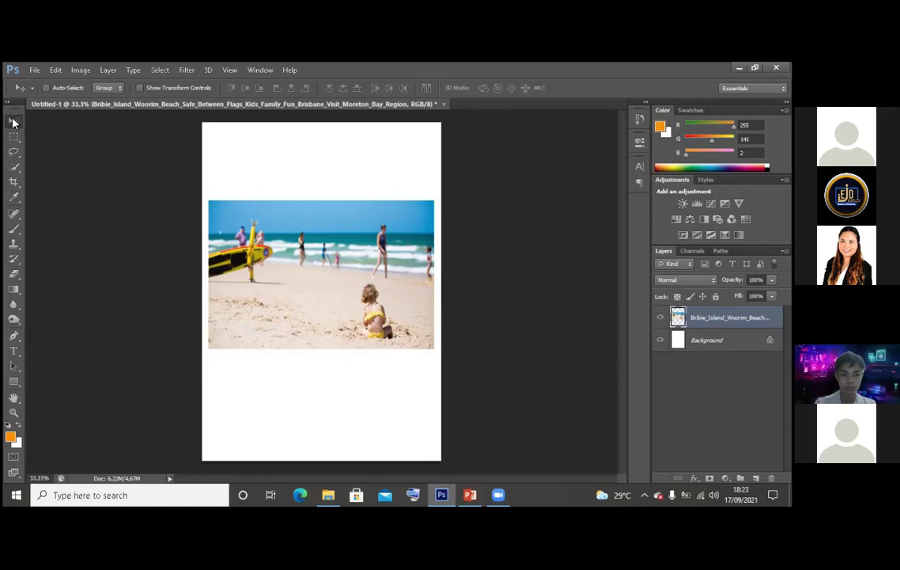
click(469, 493)
Return to Photoshop and move the rasterized beach photo slightly lower on the page
drag(353, 293, 316, 230)
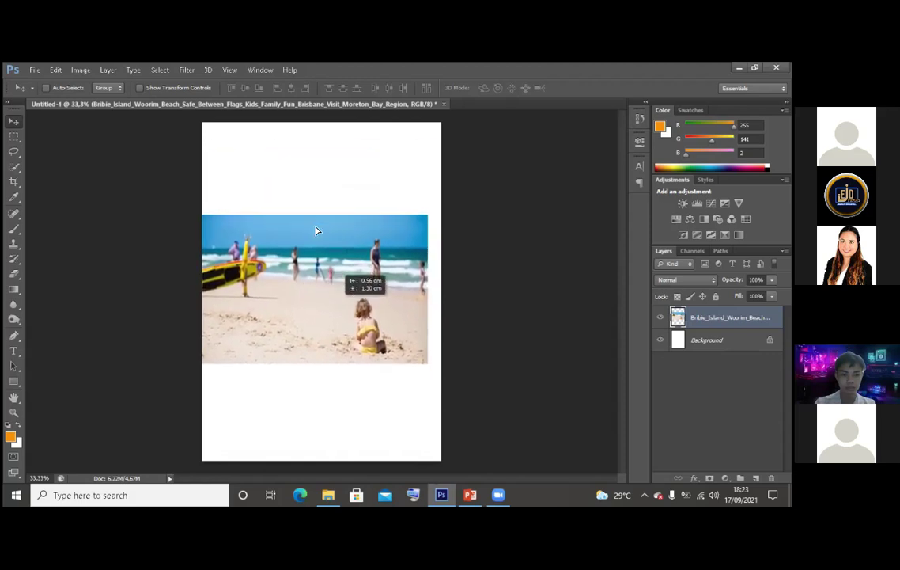
mouse_move(334, 285)
mouse_down()
mouse_move(336, 262)
mouse_move(346, 379)
mouse_move(335, 243)
mouse_move(329, 287)
mouse_move(352, 331)
mouse_move(334, 289)
mouse_move(339, 295)
mouse_move(372, 263)
mouse_move(368, 273)
mouse_move(364, 213)
mouse_move(346, 217)
mouse_move(352, 203)
mouse_move(342, 187)
mouse_move(349, 225)
mouse_move(337, 253)
mouse_move(346, 238)
mouse_move(340, 382)
mouse_move(340, 282)
mouse_up()
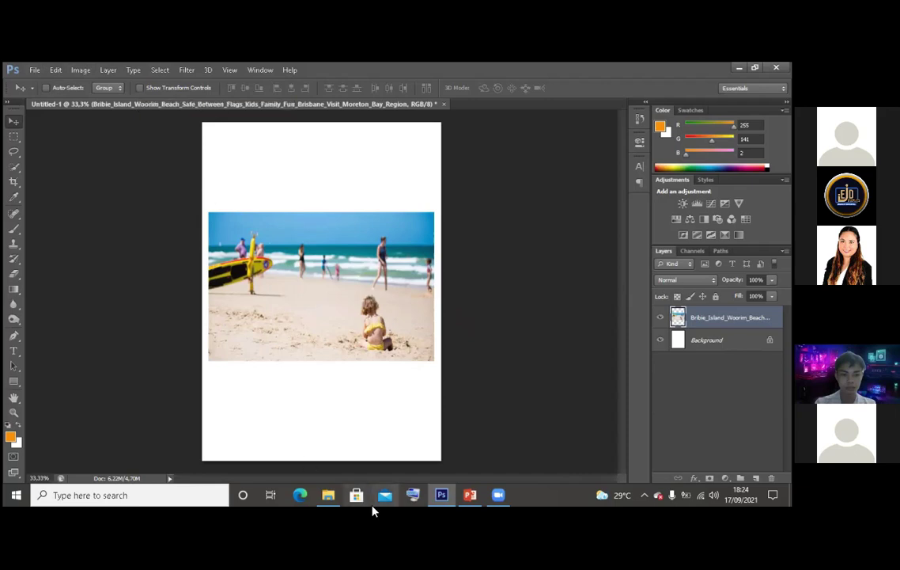
Show the transform controls, resize the beach photo to about 99% width and 124% height, and apply the transformation
click(140, 88)
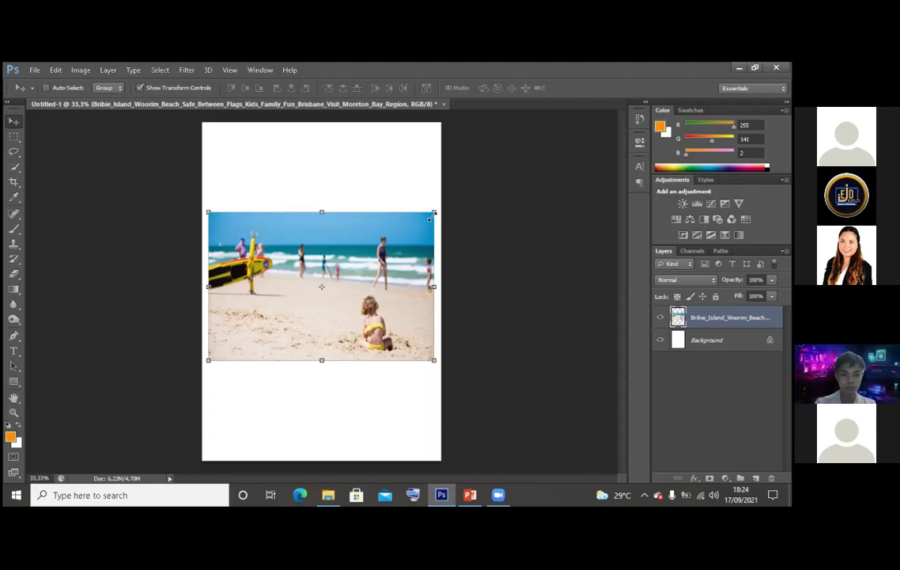
drag(434, 212, 418, 235)
drag(348, 279, 431, 191)
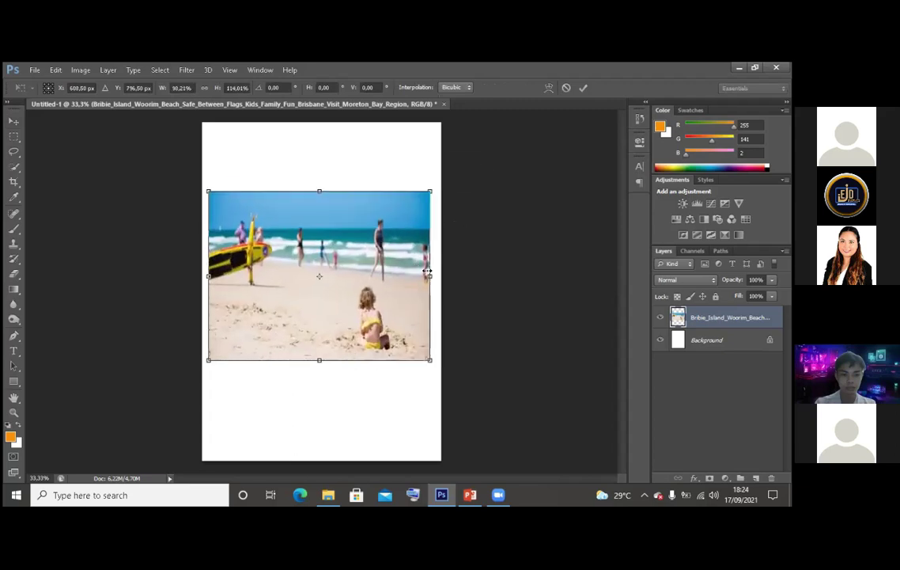
drag(424, 276, 435, 377)
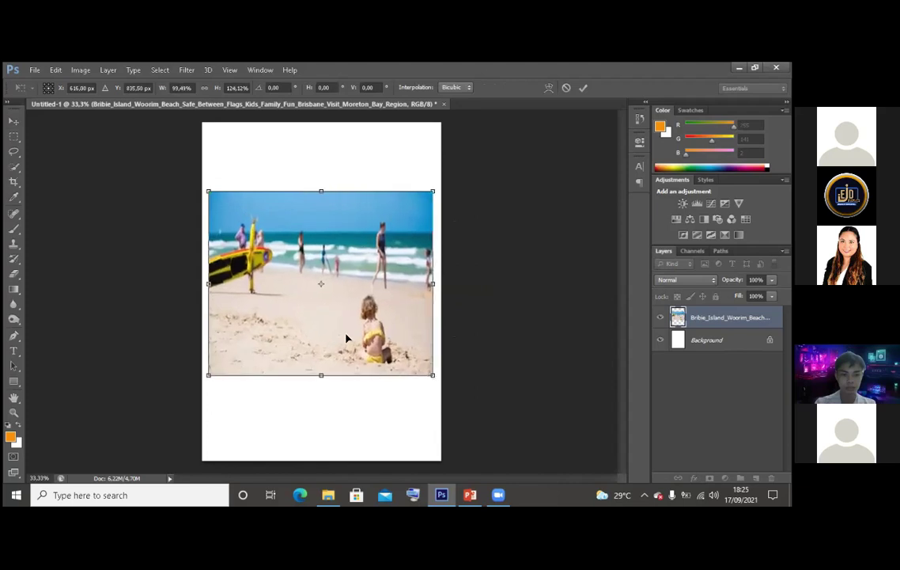
click(12, 124)
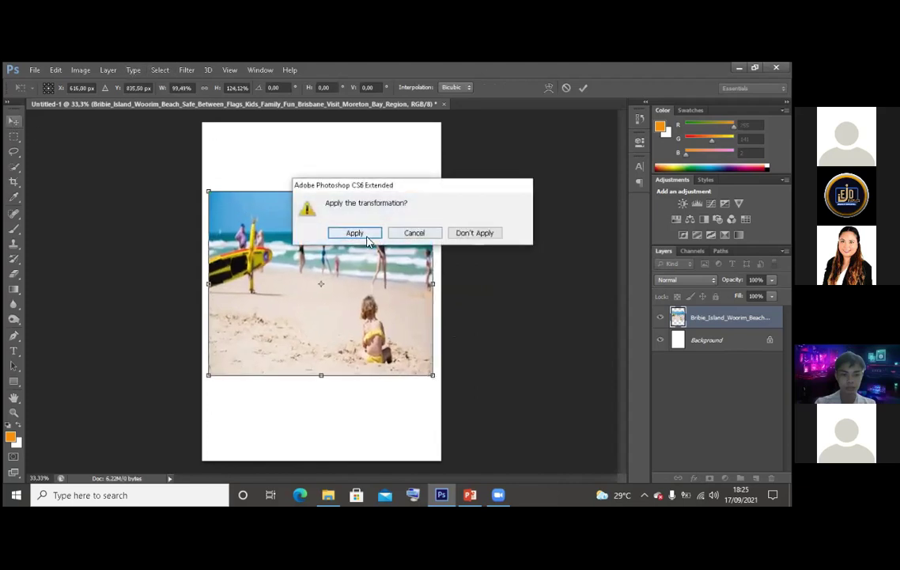
key(Return)
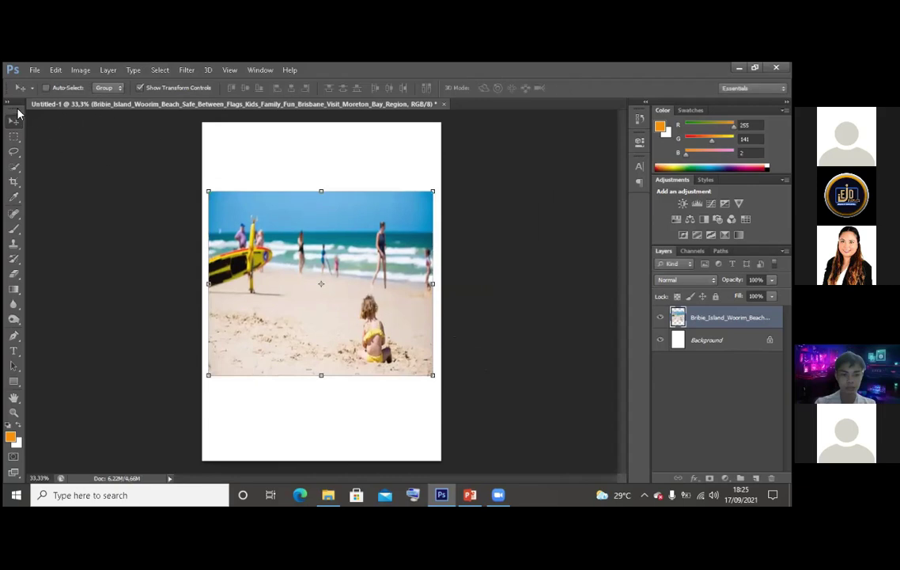
Hide the transform controls and move the beach photo slightly upward on the page
click(140, 88)
drag(244, 199, 265, 216)
Show the transform controls again and scale the beach photo to about 99% width and 96% height
click(141, 87)
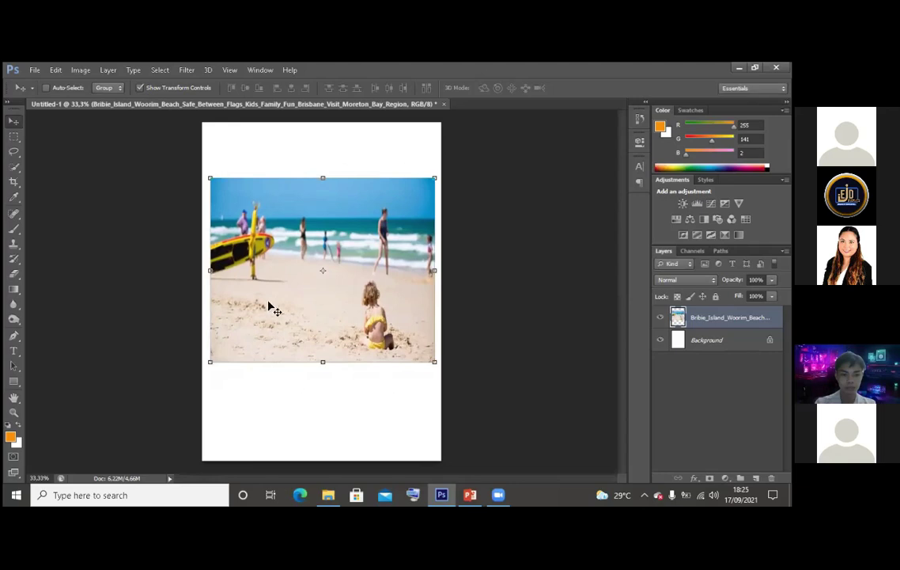
mouse_move(433, 179)
mouse_down()
mouse_move(439, 188)
mouse_move(339, 281)
mouse_move(434, 187)
mouse_up()
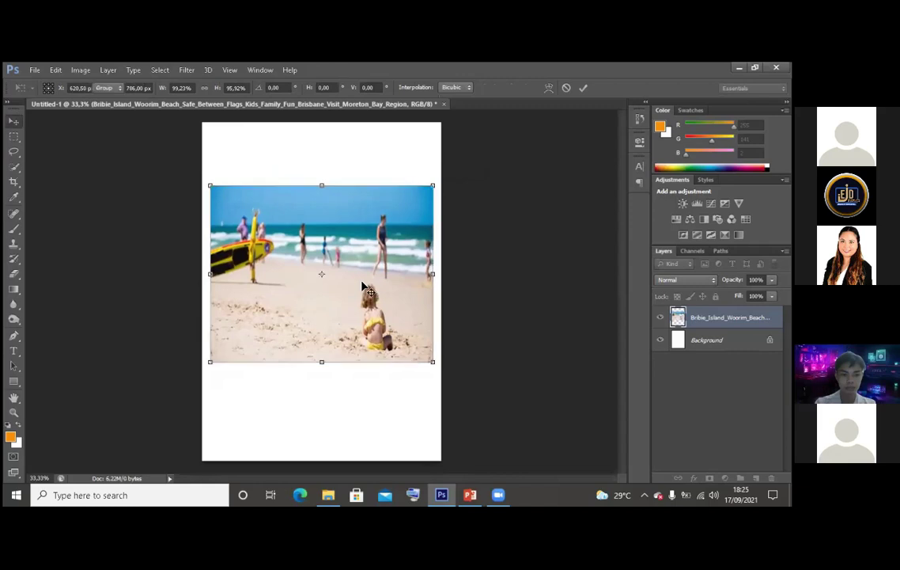
key(Return)
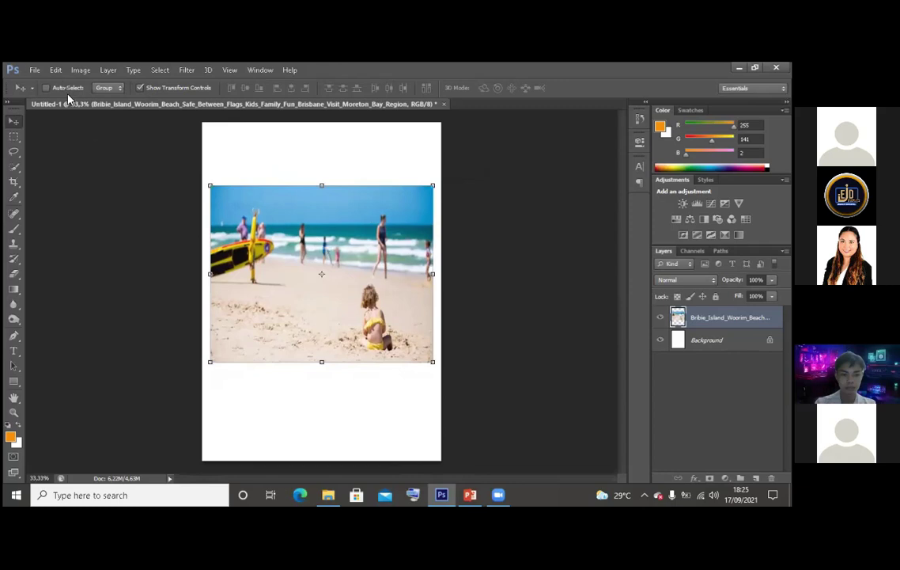
Move the beach photo up near the page's top edge and shorten it from its lower edge by about a fifth
drag(319, 205, 319, 166)
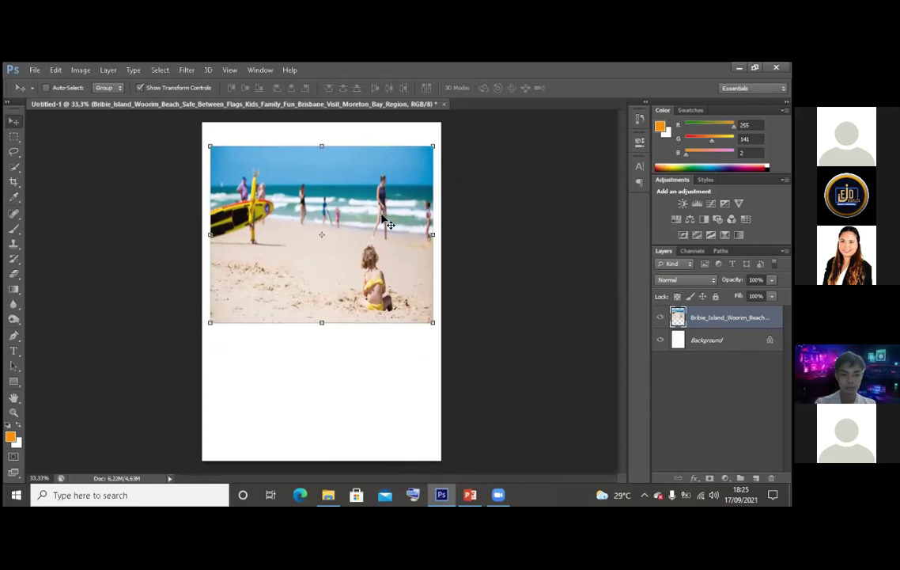
drag(322, 322, 322, 283)
key(Return)
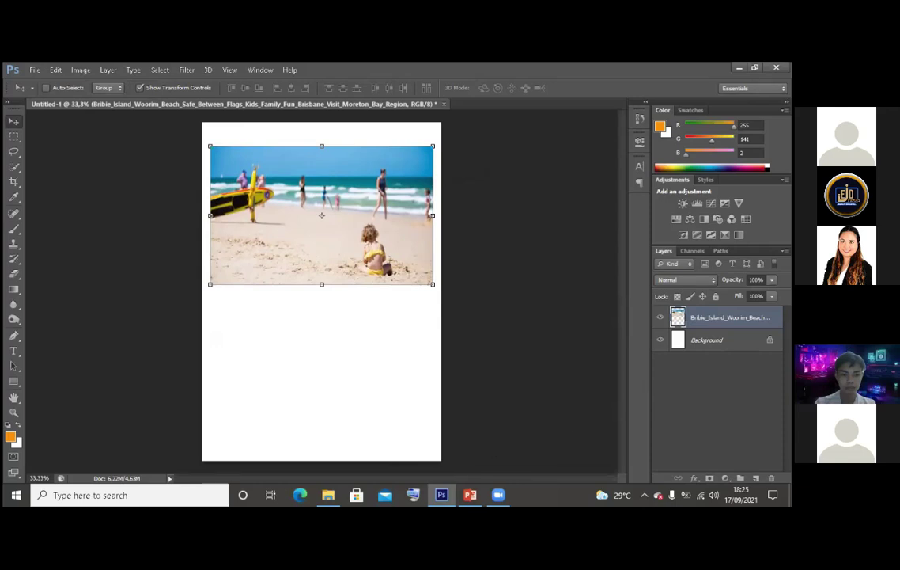
Duplicate the beach photo's layer as "Photo 2" and move the copy straight down into the page's lower half
right_click(707, 318)
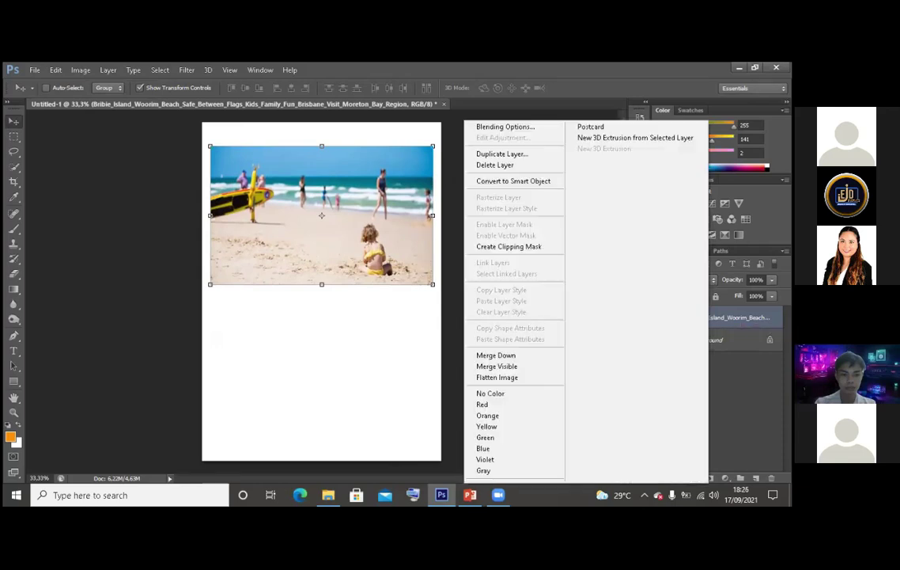
click(529, 156)
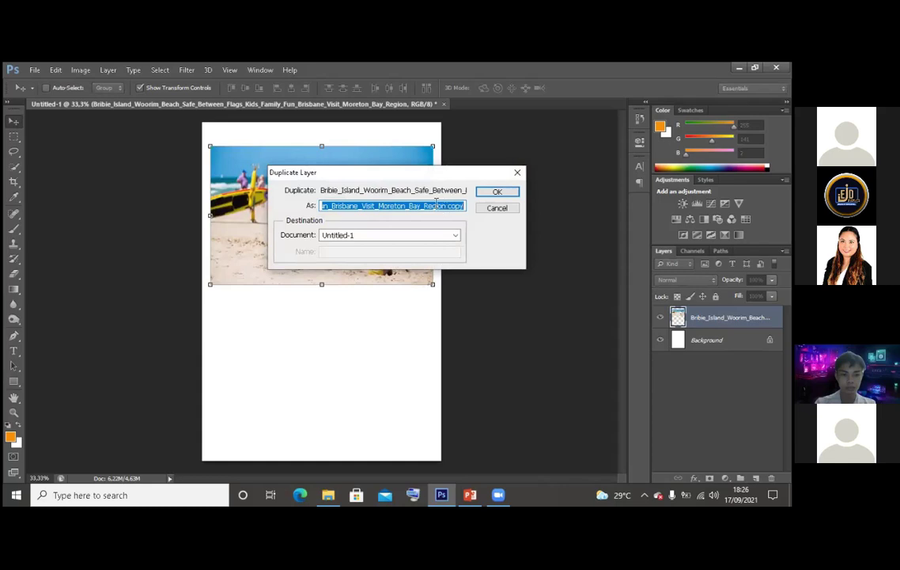
text(Photo 2)
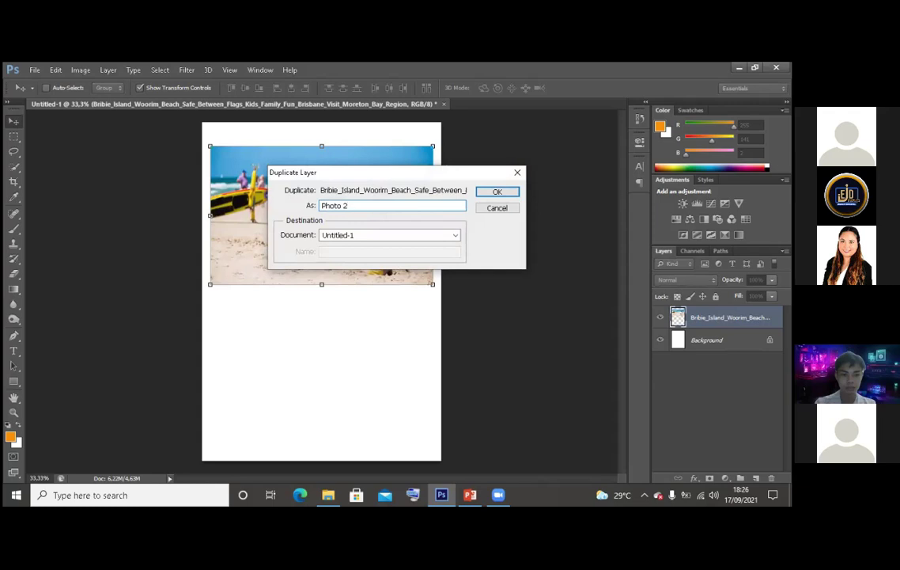
key(Return)
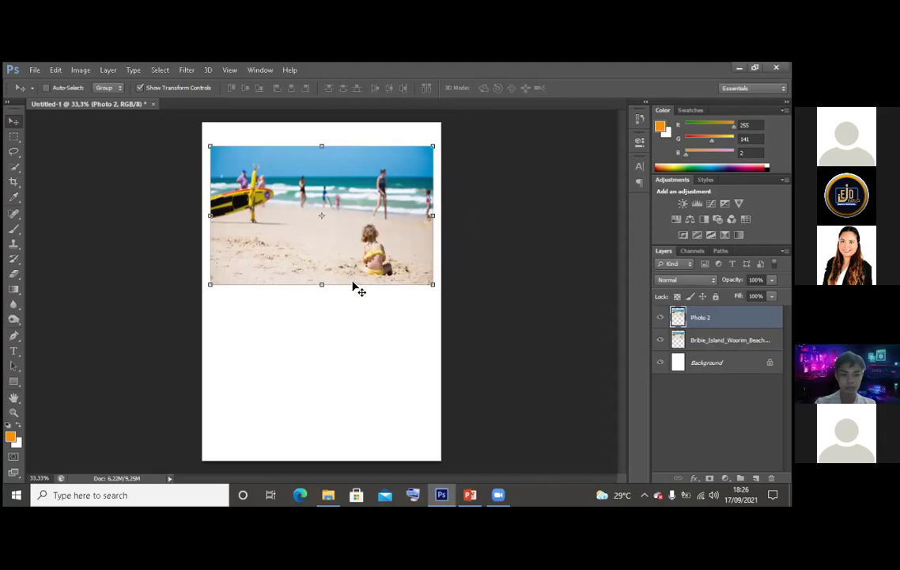
drag(362, 269, 364, 426)
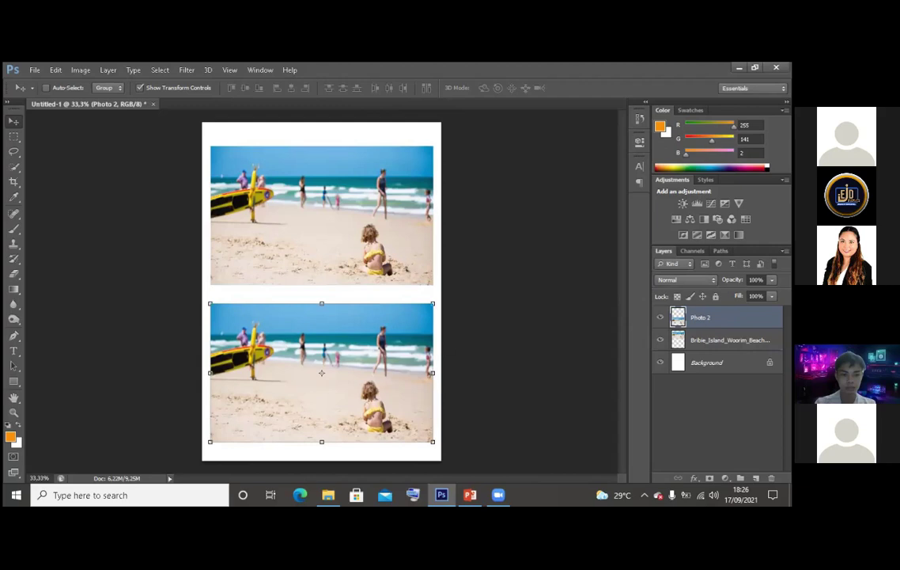
Switch the active layer between Photo 2 and the original beach photo, and move the original slightly up the page
click(729, 339)
click(728, 318)
click(729, 339)
click(729, 317)
click(729, 339)
click(729, 317)
ctrl+click(372, 276)
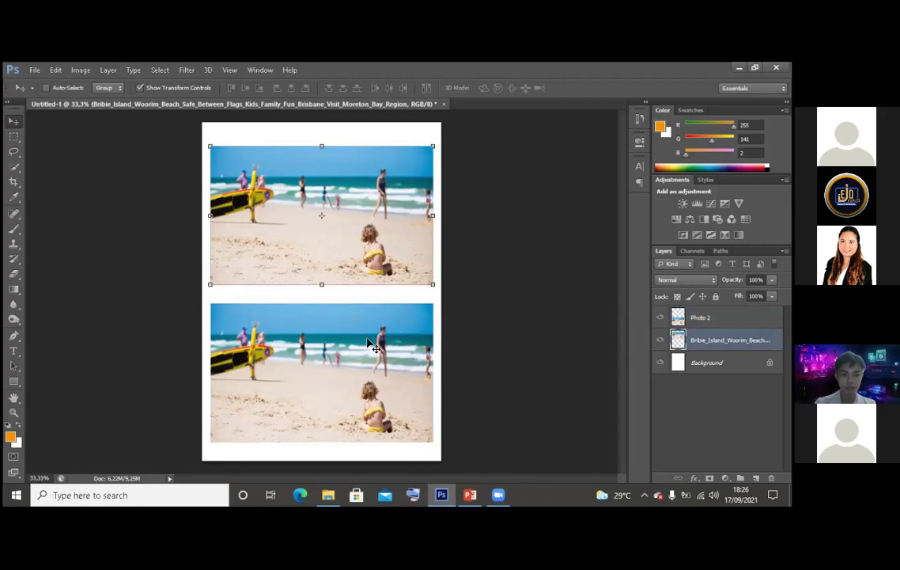
drag(370, 353, 374, 348)
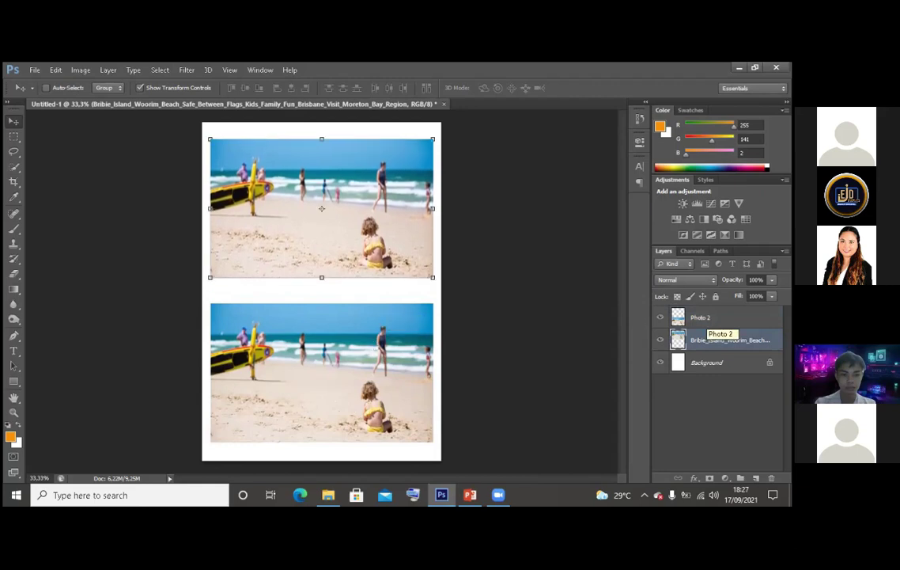
Select Photo 2, move it up over the original photo, and bring it back to the page's lower half
click(700, 319)
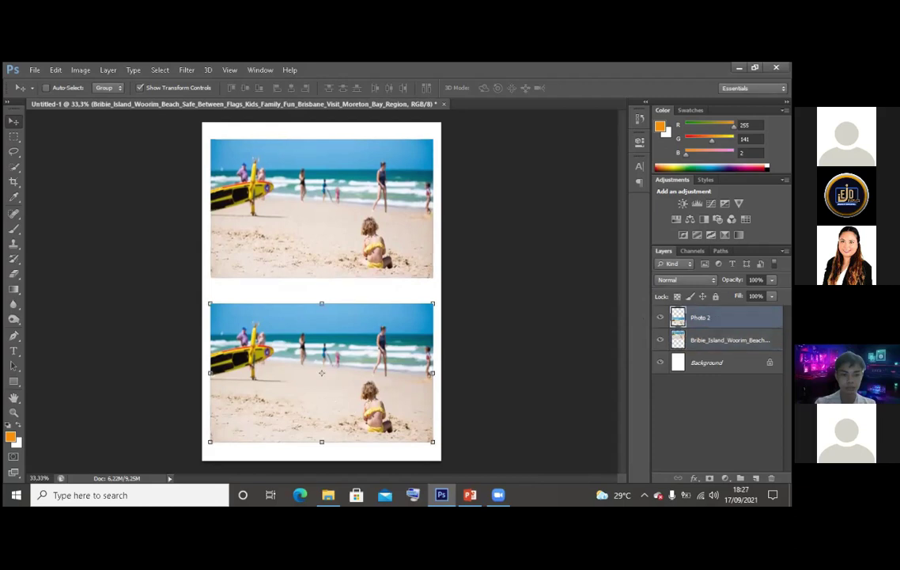
drag(403, 368, 398, 298)
drag(370, 201, 378, 378)
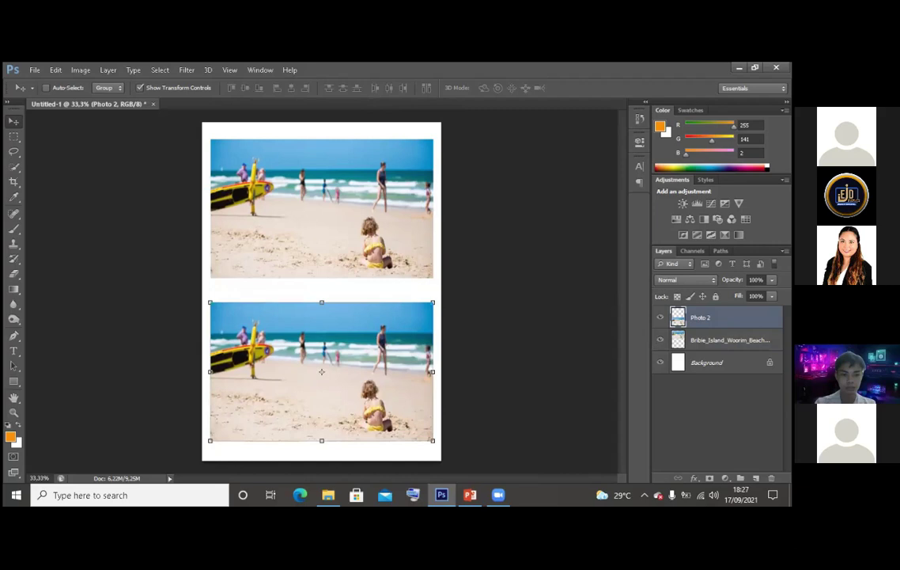
Move each photo slightly on the page and turn on Auto-Select for the Move tool
drag(366, 213, 365, 183)
click(730, 340)
mouse_move(372, 216)
mouse_down()
mouse_move(377, 241)
mouse_move(374, 214)
mouse_up()
drag(374, 350, 375, 386)
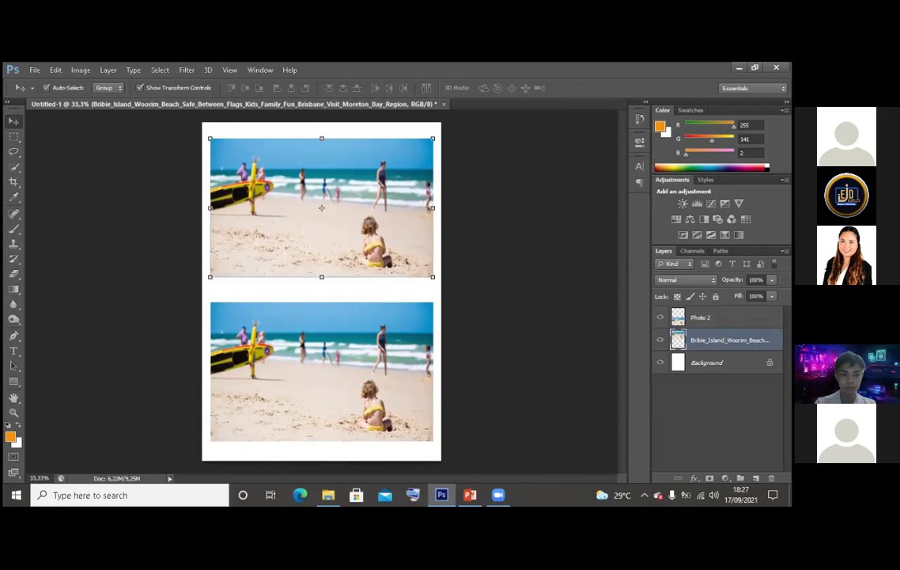
Alternately select the lower and upper photos directly on the page using automatic layer selection
click(353, 367)
click(349, 266)
click(344, 349)
click(348, 266)
click(353, 353)
click(356, 242)
click(358, 369)
click(361, 195)
click(369, 332)
click(378, 202)
click(380, 341)
click(390, 240)
click(367, 338)
click(367, 242)
click(385, 346)
click(382, 227)
click(386, 346)
click(381, 246)
click(384, 342)
click(355, 209)
click(358, 337)
click(354, 231)
click(359, 340)
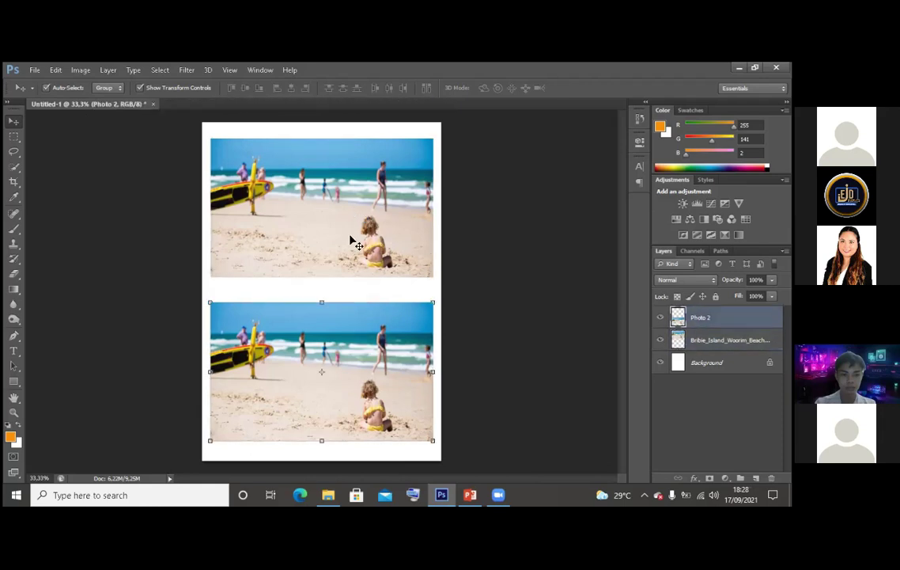
click(350, 233)
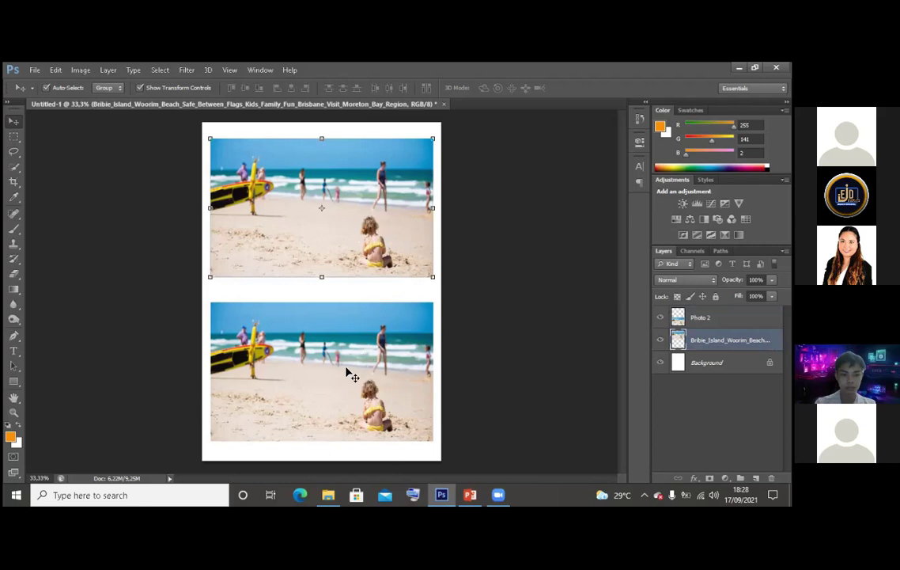
Reposition Photo 2 just below the upper photo and nudge the upper photo slightly down
mouse_move(356, 377)
mouse_down()
mouse_move(356, 366)
mouse_move(356, 382)
mouse_up()
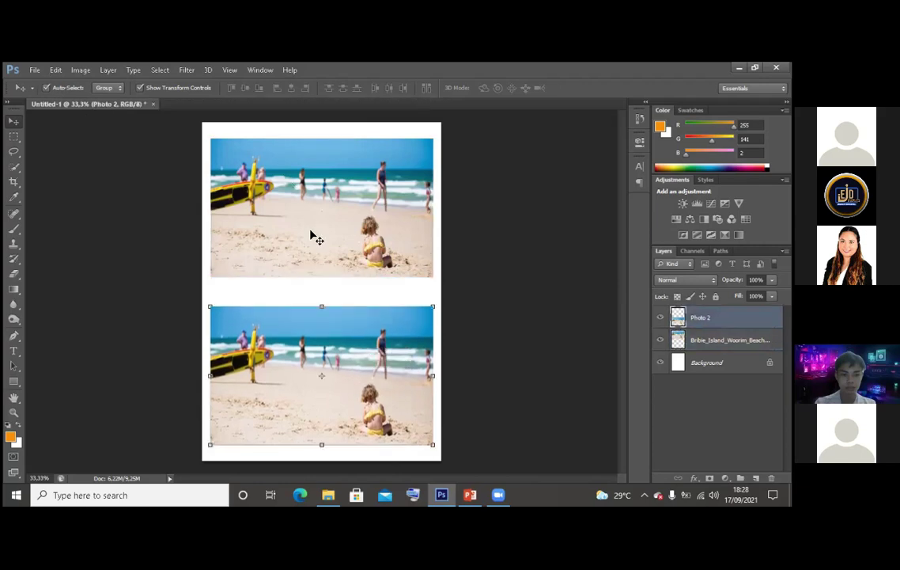
mouse_move(308, 332)
mouse_down()
mouse_move(320, 241)
mouse_move(301, 323)
mouse_move(308, 333)
mouse_move(310, 313)
mouse_move(308, 323)
mouse_up()
mouse_move(322, 225)
mouse_down()
mouse_move(323, 238)
mouse_move(321, 206)
mouse_move(324, 226)
mouse_up()
drag(332, 297, 333, 288)
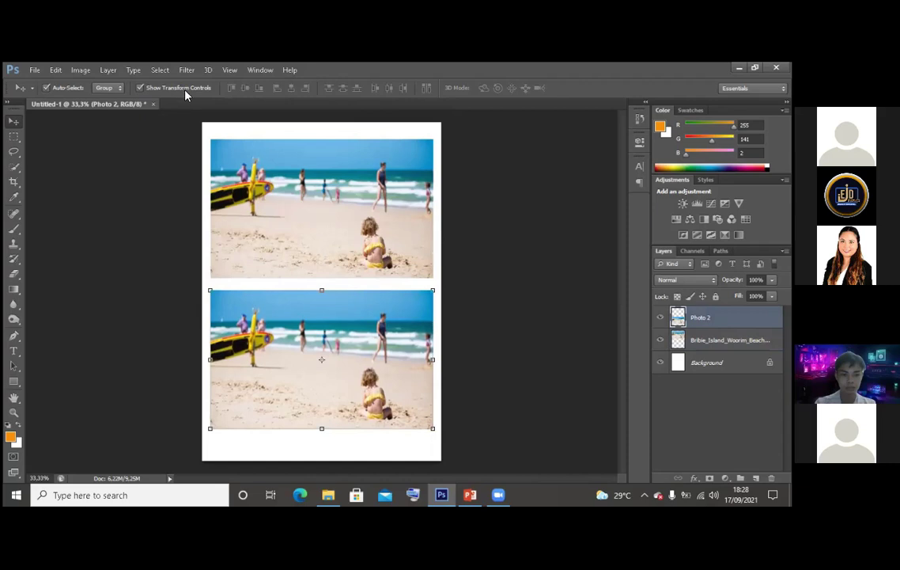
Scale the upper photo to roughly two thirds of its size from its upper-right corner and apply the transformation
click(381, 168)
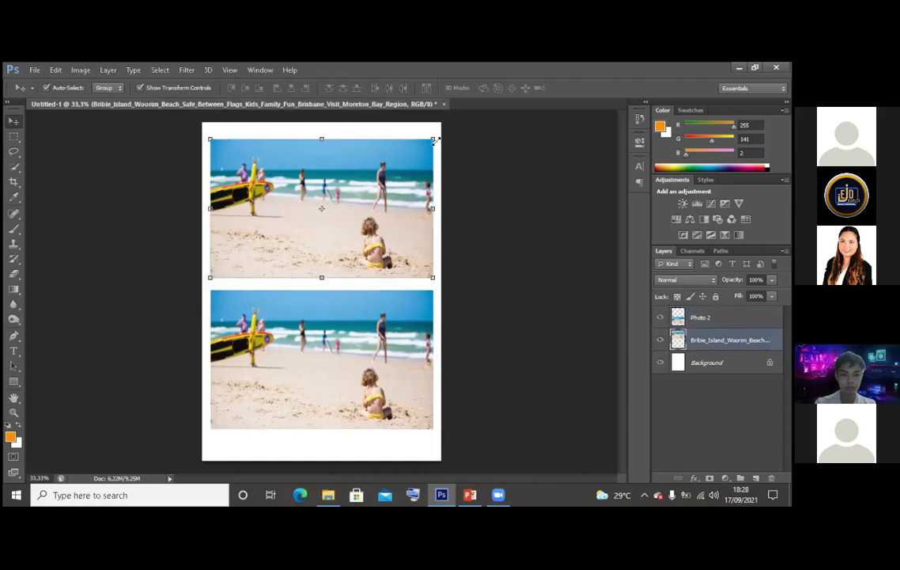
key(ctrl+t)
drag(432, 140, 352, 187)
key(Return)
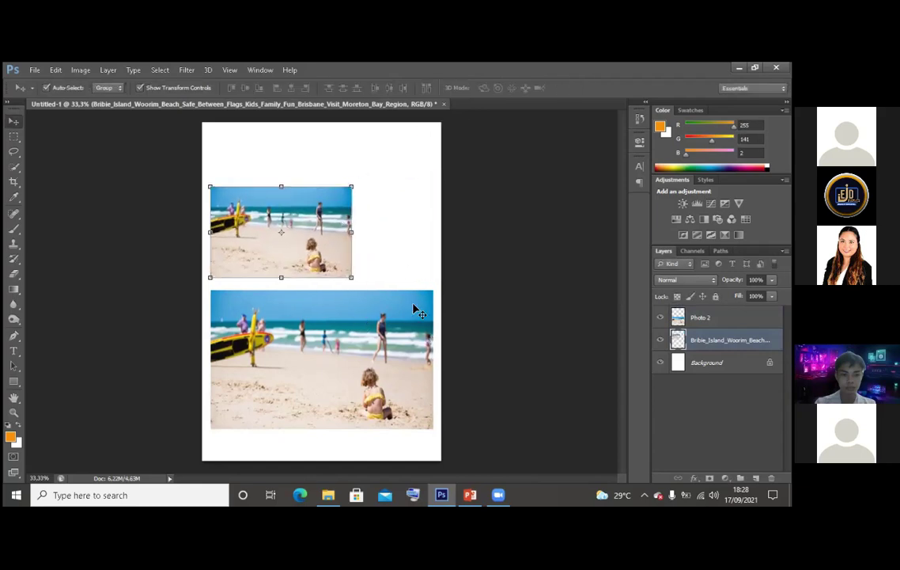
Scale Photo 2 to about 63% width and 78% height, and move both photos up and toward the page's centre
click(402, 333)
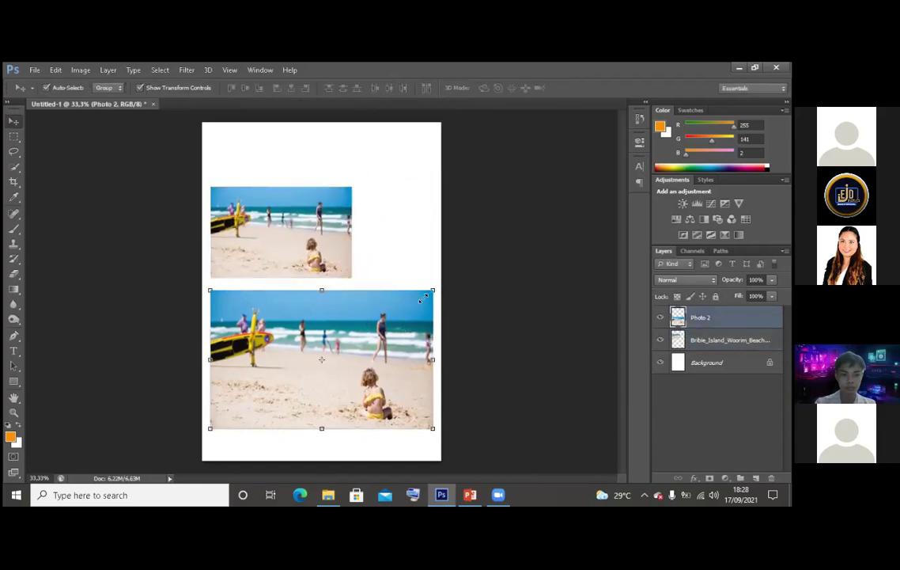
drag(431, 292, 354, 319)
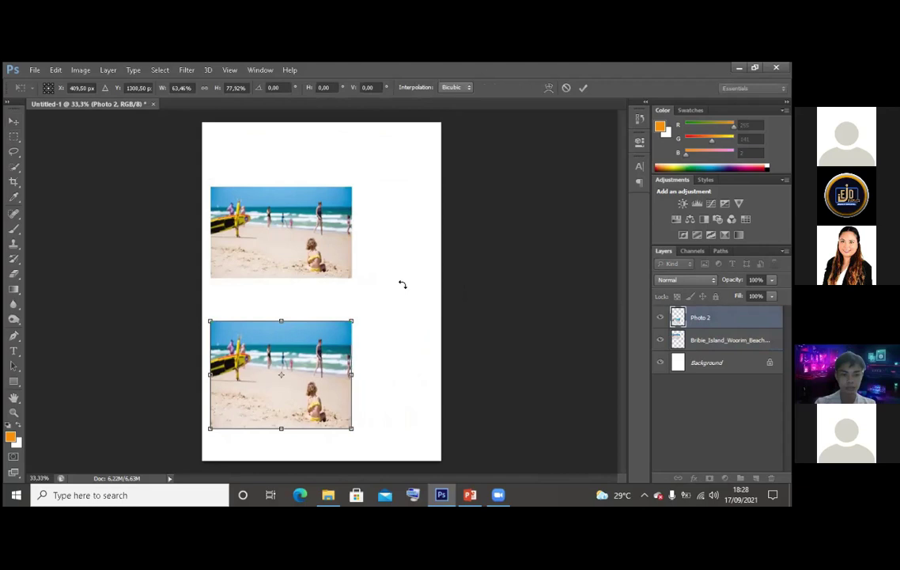
key(Return)
drag(298, 356, 329, 335)
drag(339, 255, 346, 297)
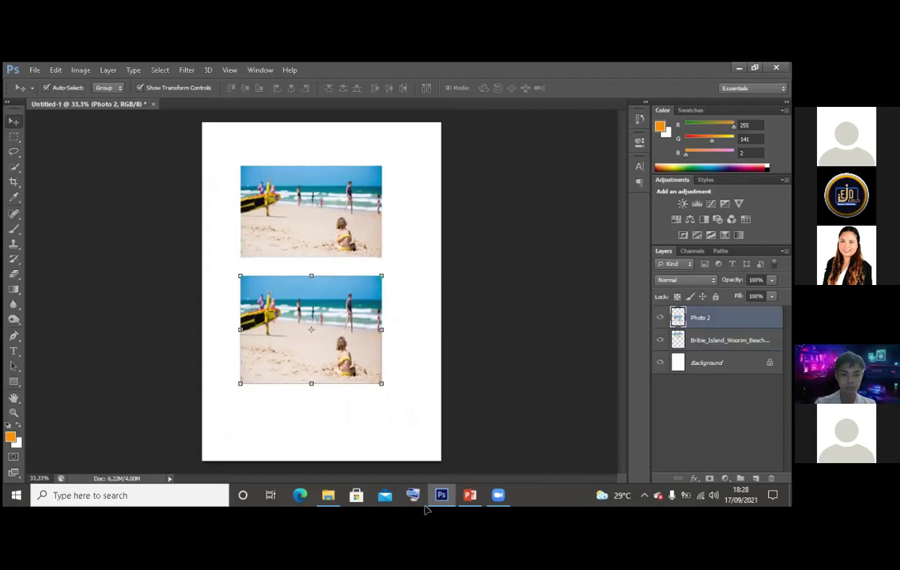
Select the lower photo, Photo 2, on the page and delete it
key(alt+bracketleft)
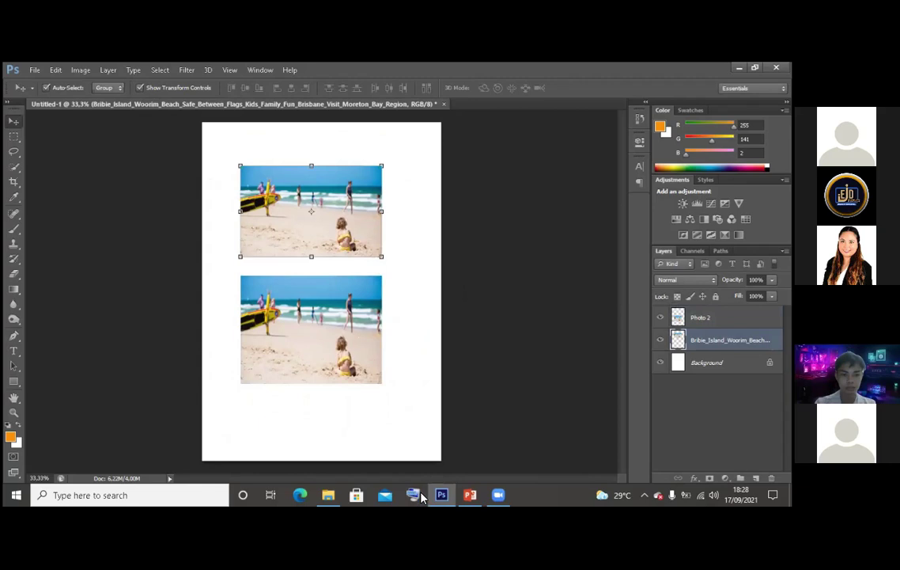
click(310, 332)
key(Delete)
Move the remaining beach photo slightly down and scale it to about 111% width and 124% height
mouse_move(347, 198)
mouse_down()
mouse_move(345, 227)
mouse_move(349, 215)
mouse_up()
drag(385, 273, 401, 296)
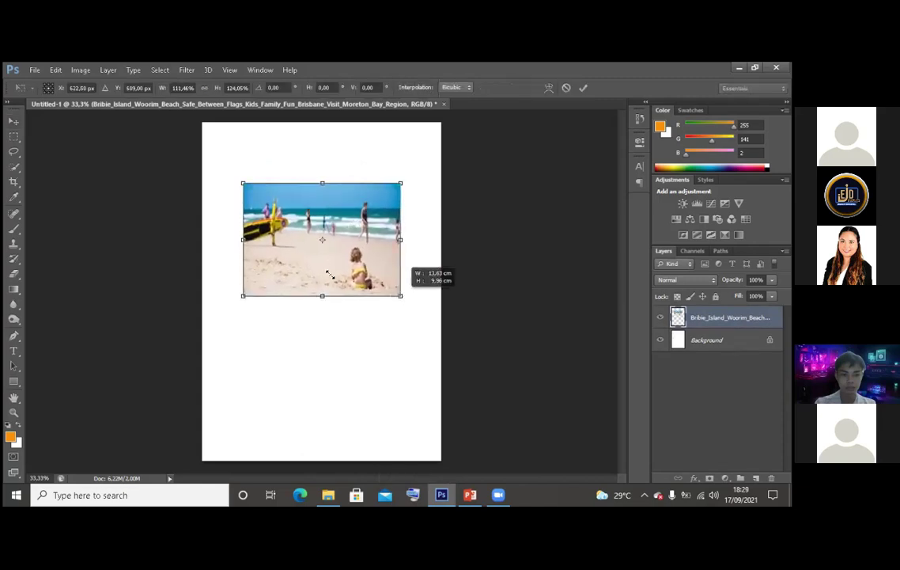
key(Return)
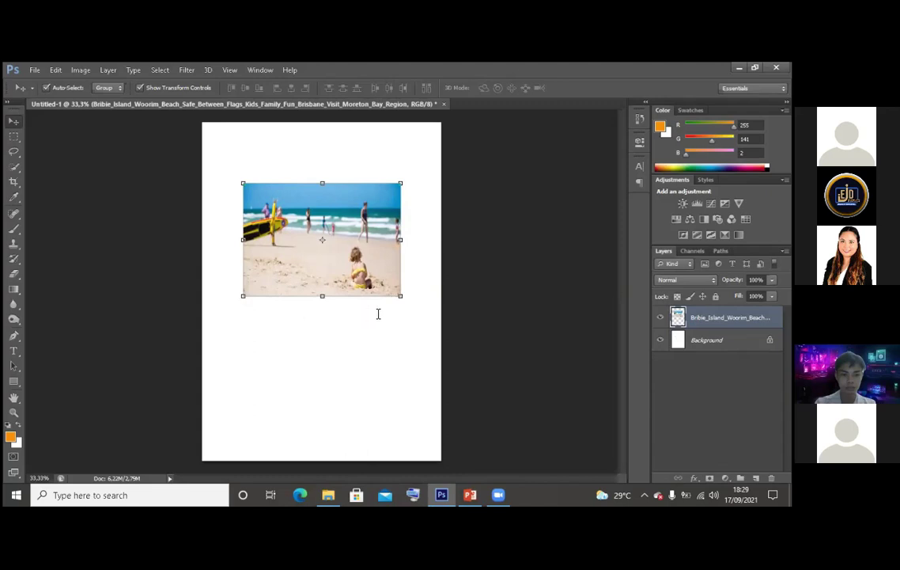
Activate the Rectangular Marquee tool and rotate the whole image 90° clockwise
key(alt+Tab)
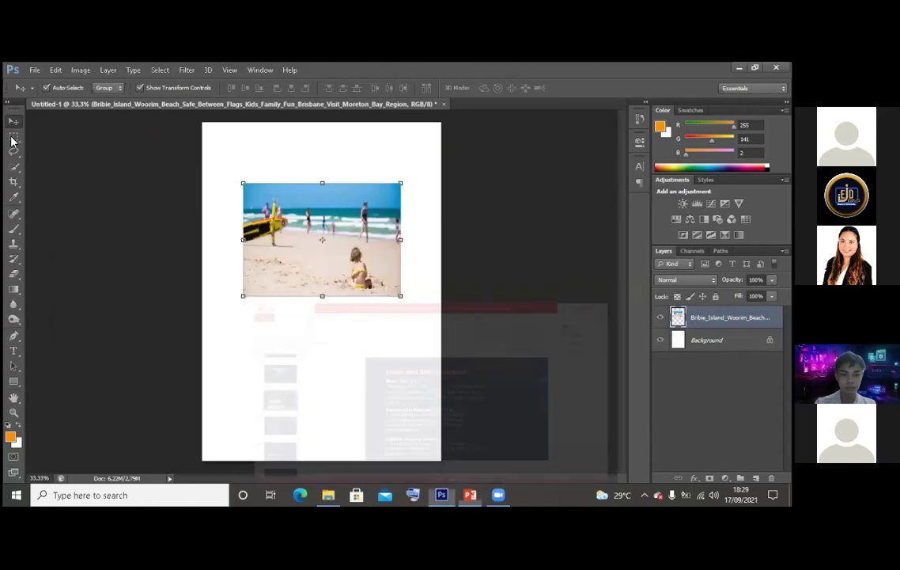
key(m)
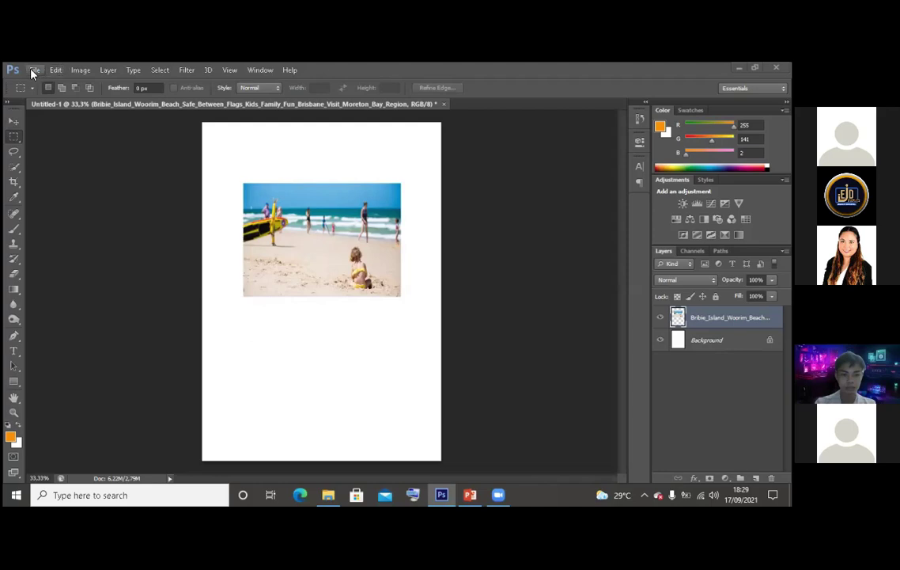
click(86, 74)
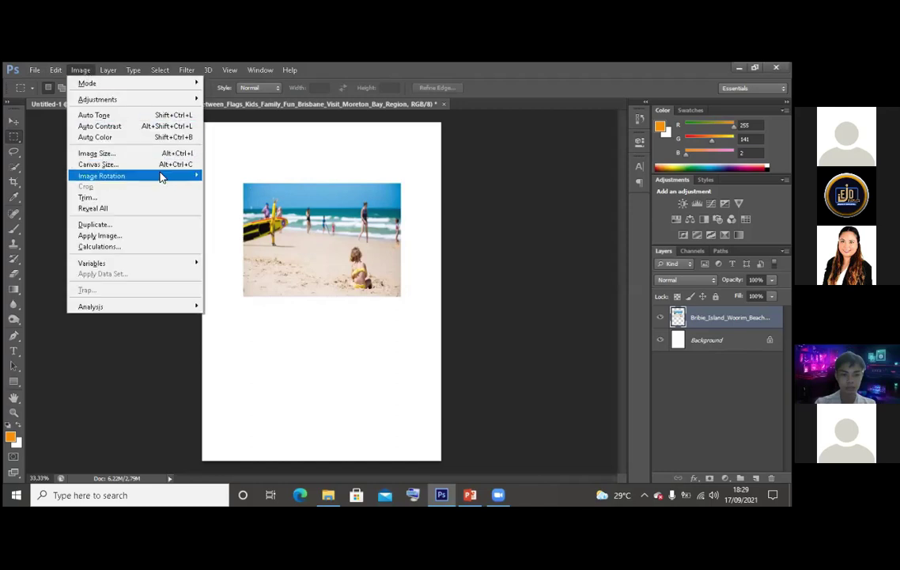
mouse_move(160, 175)
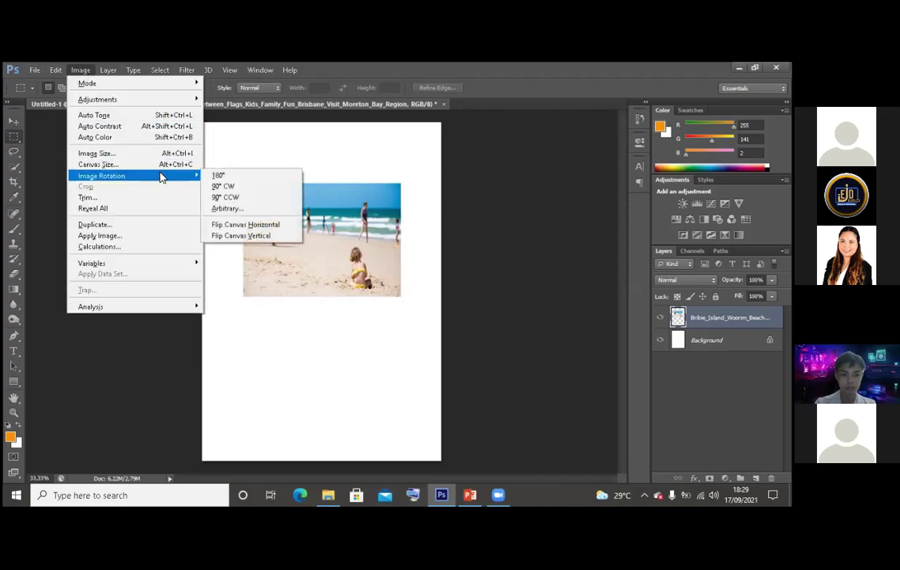
click(253, 188)
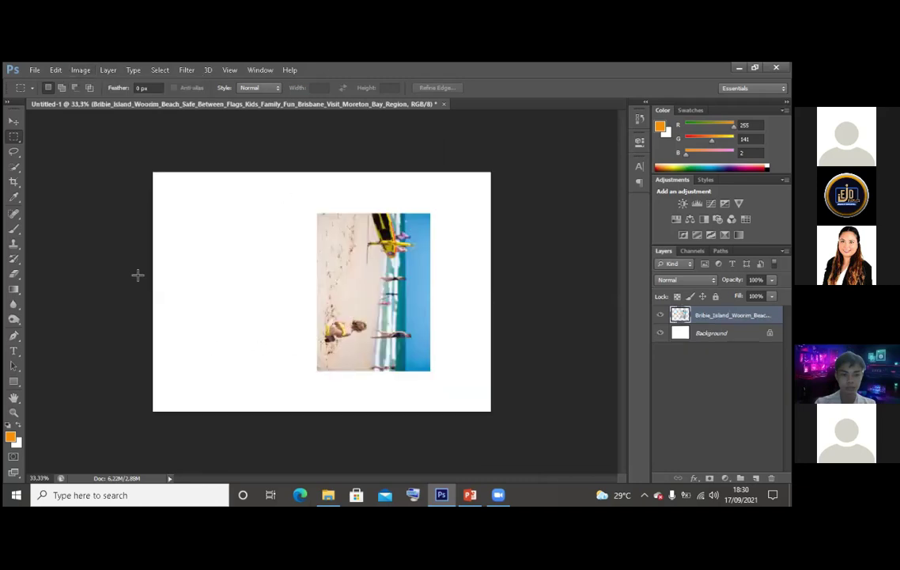
Move the beach photo toward the landscape page's centre and rotate it -90° so it stands upright
click(15, 121)
drag(349, 231, 299, 255)
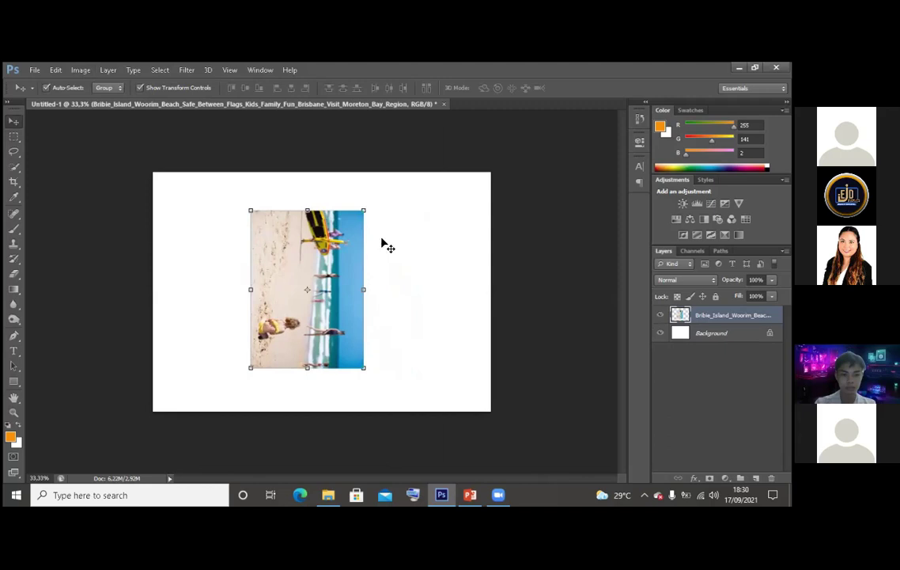
click(373, 371)
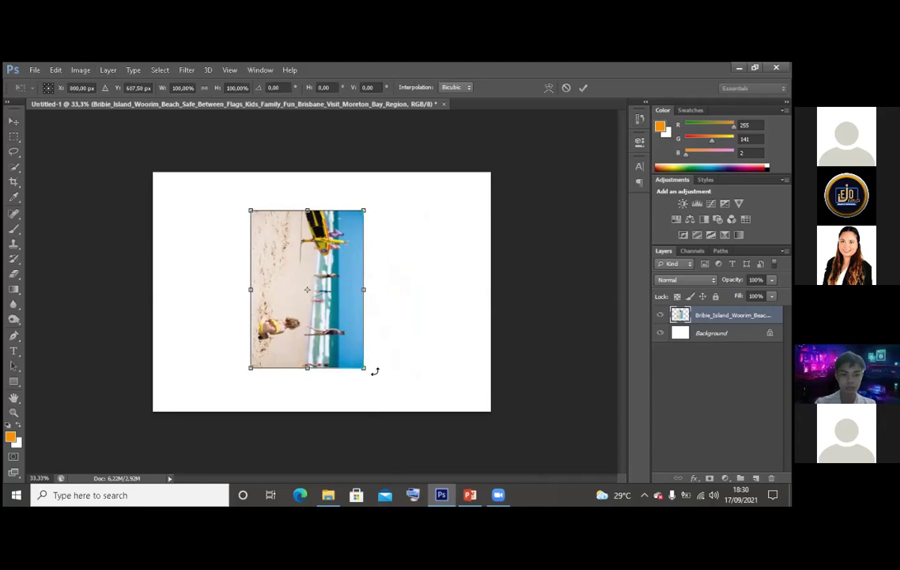
drag(377, 371, 407, 205)
Scale the beach photo to about 211% width and 215% height so it fills the page, and apply the transformation
drag(385, 344, 470, 395)
drag(217, 217, 154, 172)
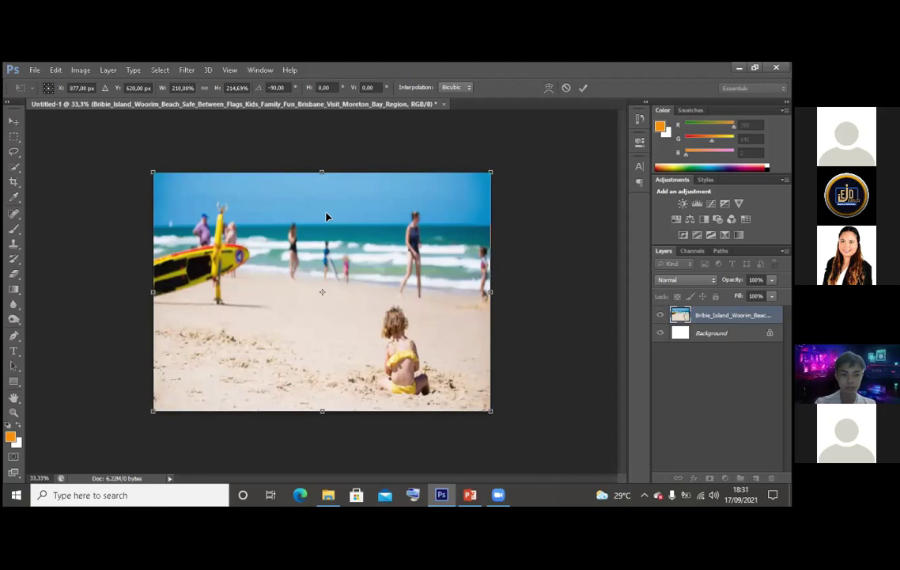
key(Return)
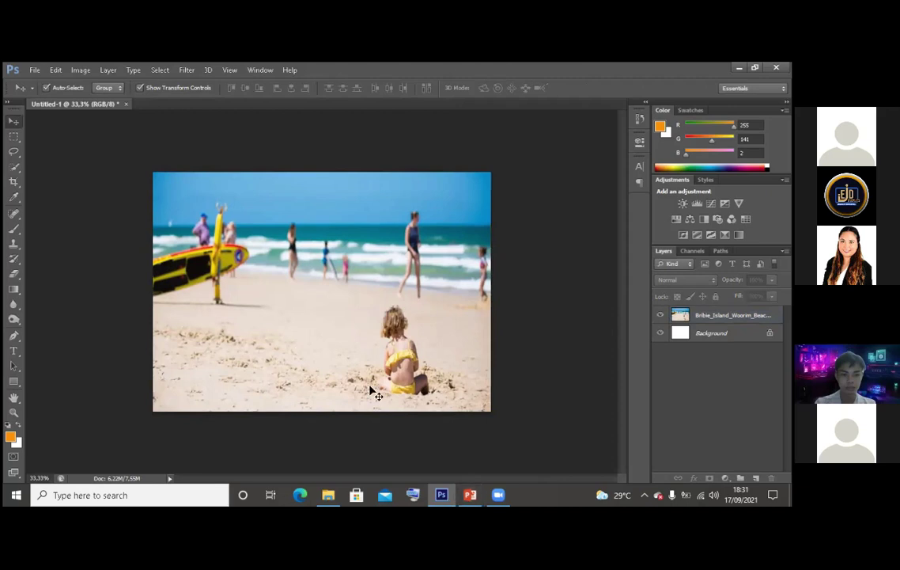
Draw a rectangular marquee selection around the woman in dark swimwear standing near the photo's centre
click(14, 136)
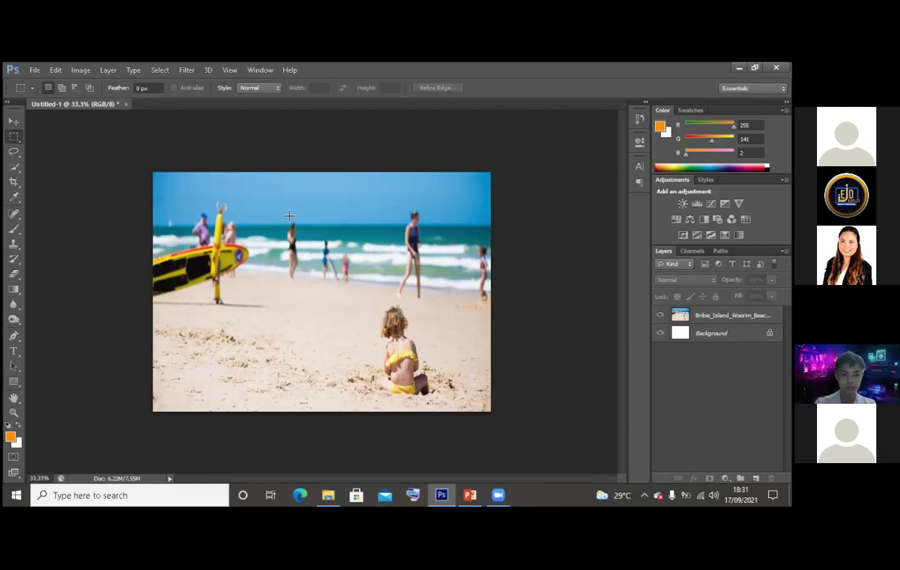
drag(276, 216, 310, 284)
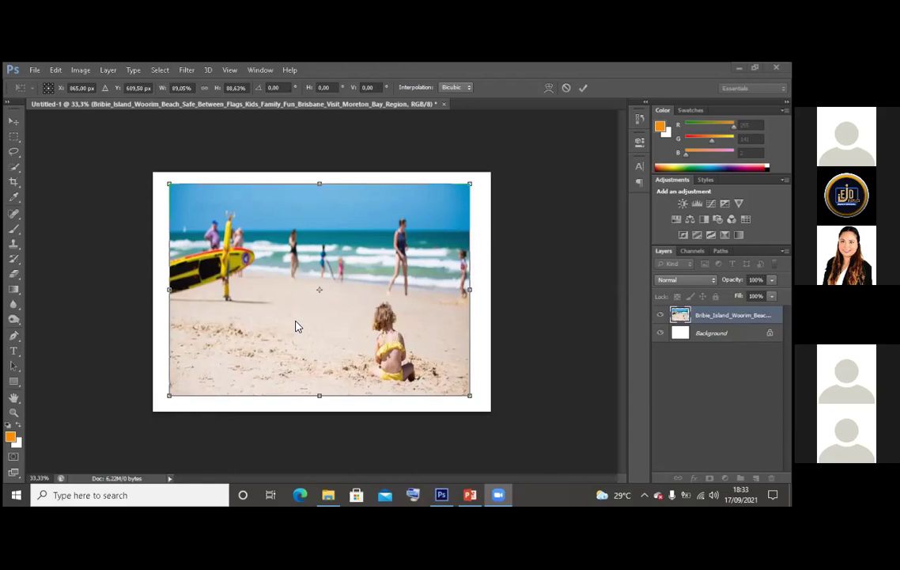
click(231, 70)
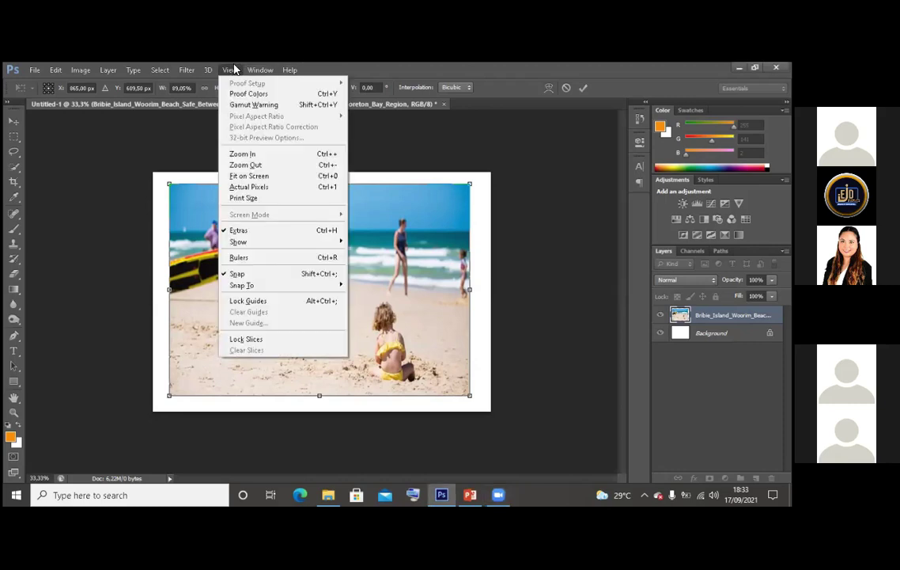
click(208, 70)
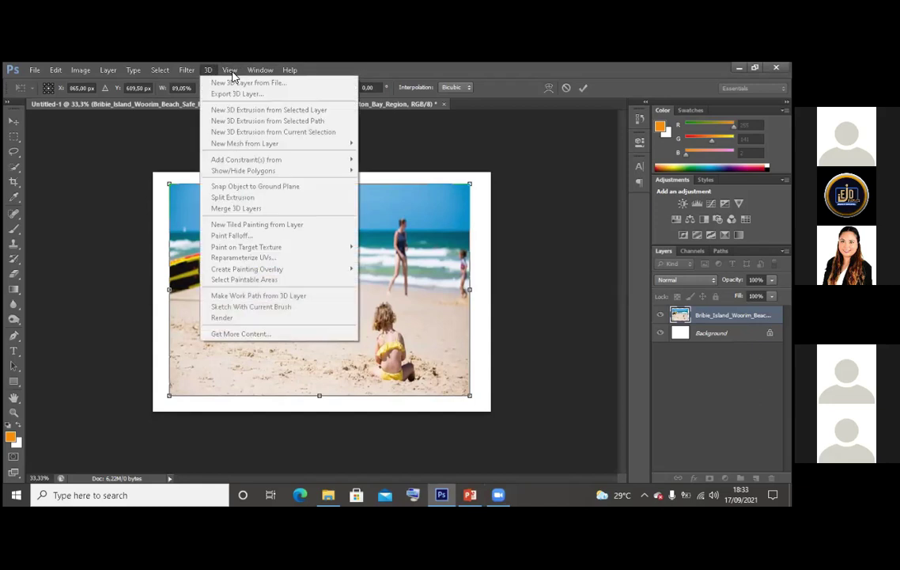
Activate the Move tool and apply the pending transformation to the beach photo
click(385, 131)
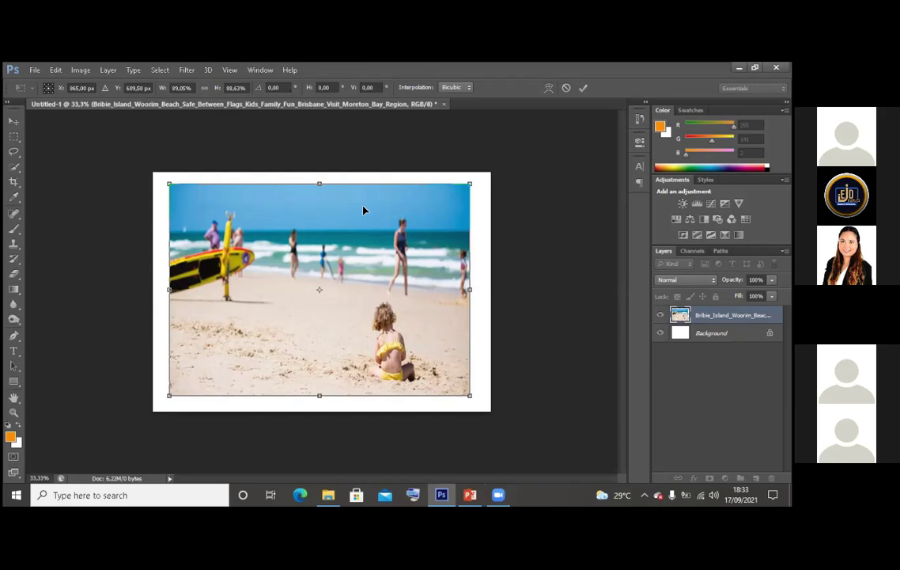
click(12, 120)
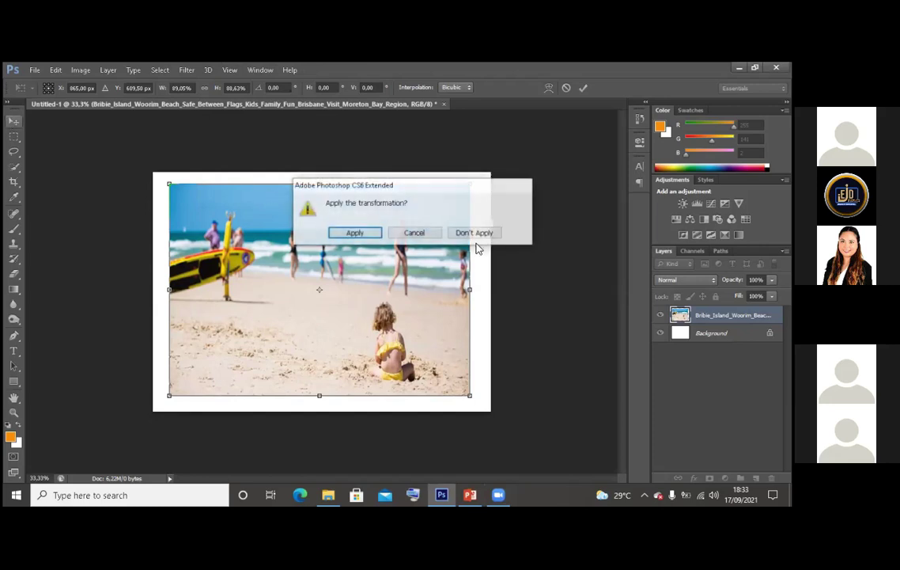
click(354, 232)
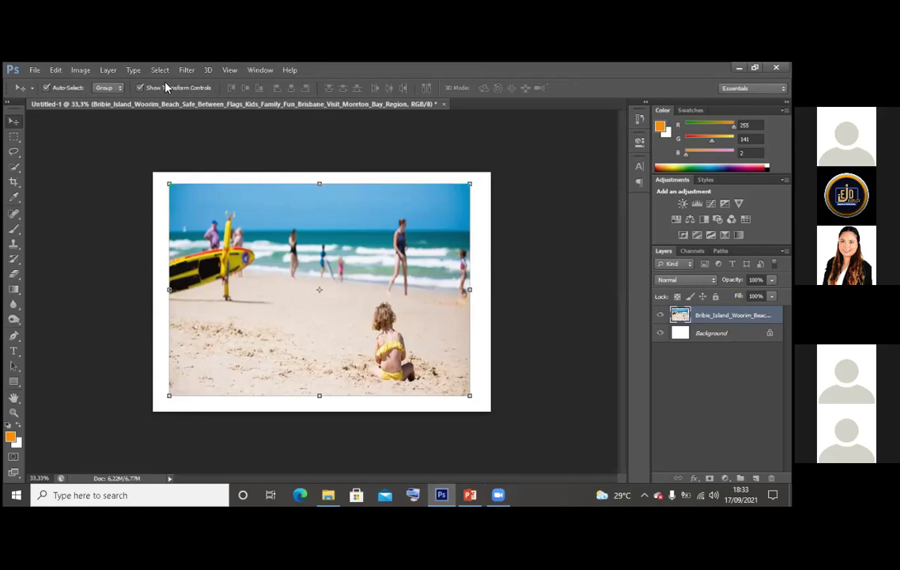
Turn off the transform controls and move the beach photo about 0.46 cm right and 0.05 cm down
click(140, 88)
drag(288, 212, 294, 216)
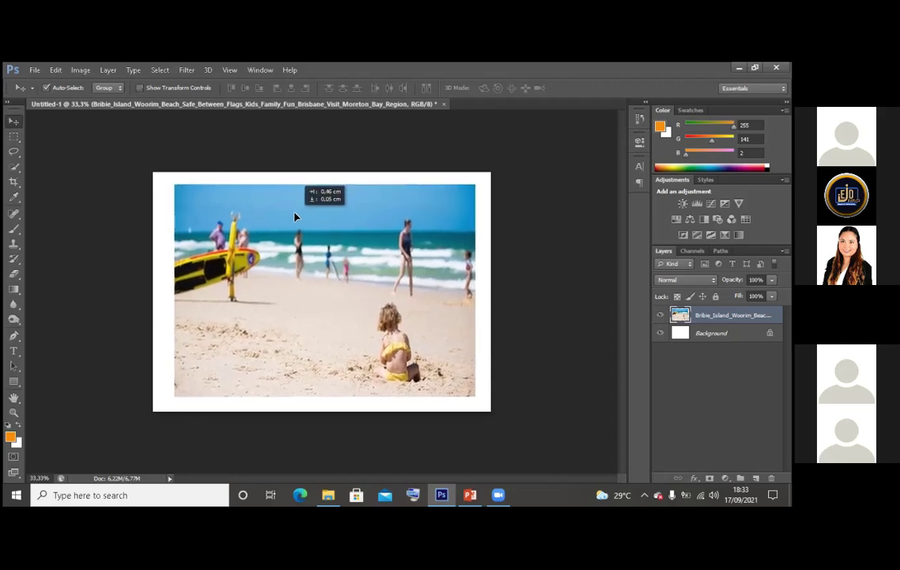
drag(294, 216, 294, 216)
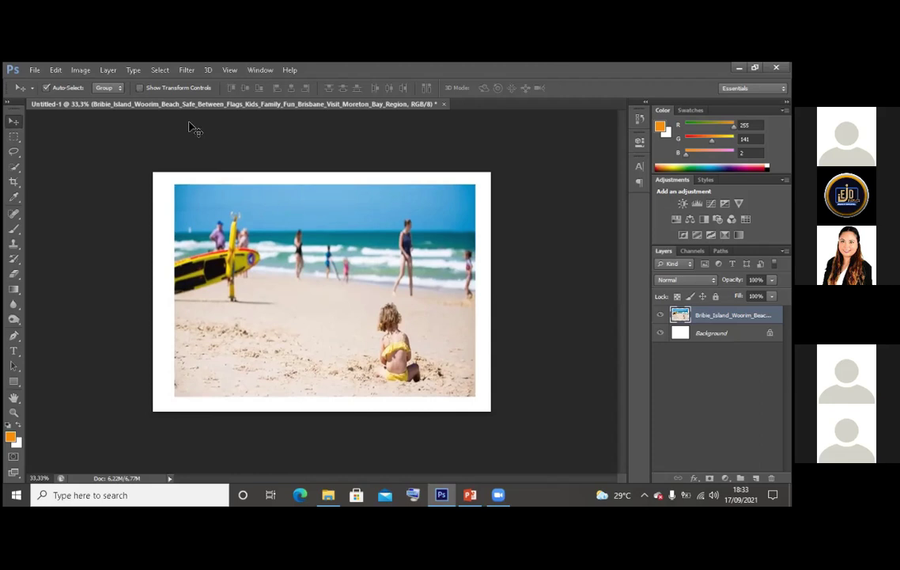
Show the transform controls again and stretch the beach photo until it covers the whole white page
click(139, 88)
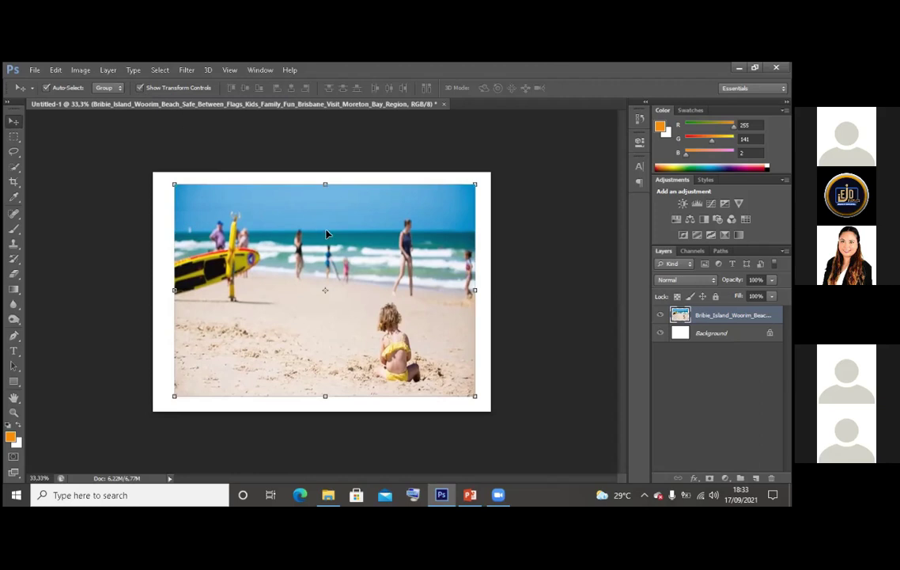
mouse_move(324, 230)
mouse_down()
mouse_move(316, 218)
mouse_move(326, 234)
mouse_up()
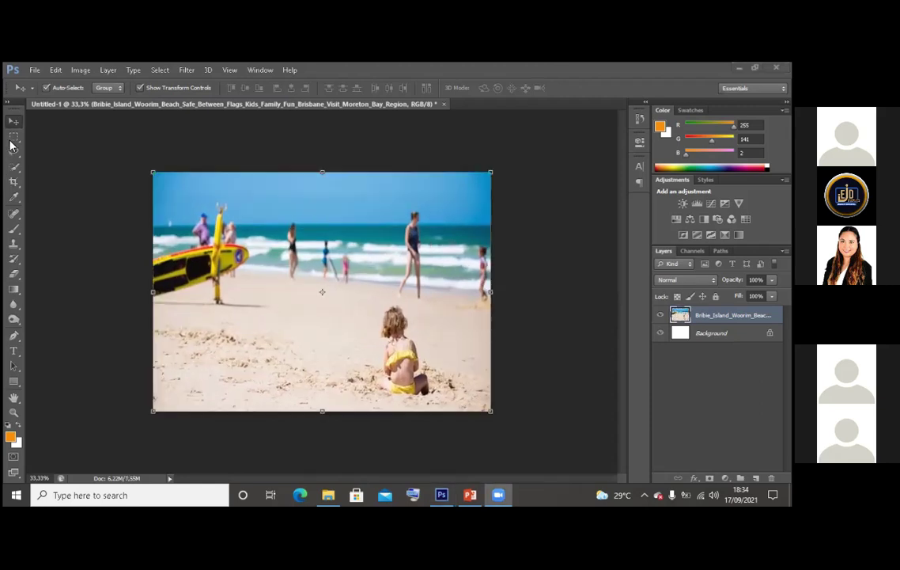
Remove the woman in dark swimwear near the photo's centre with a rectangular marquee selection and a Content-Aware fill, then deselect
click(12, 138)
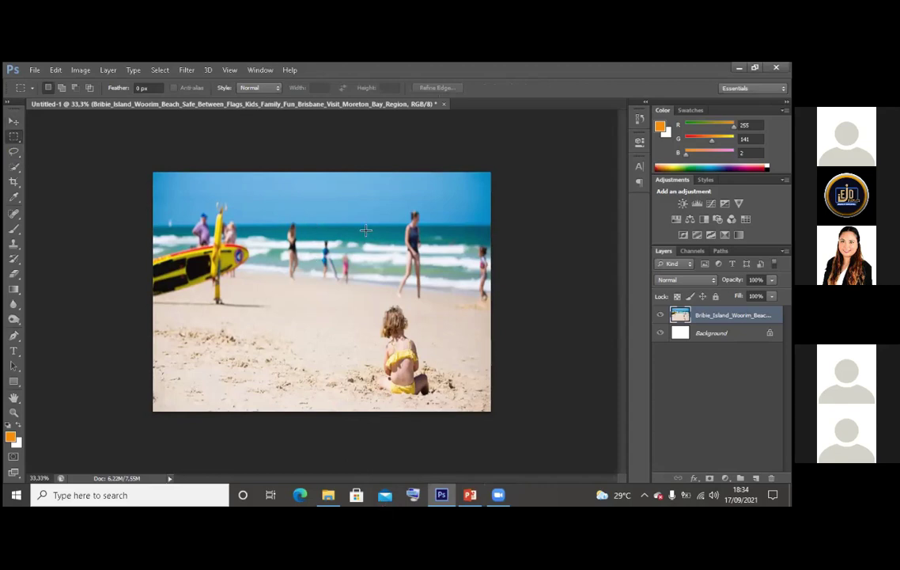
drag(280, 220, 304, 283)
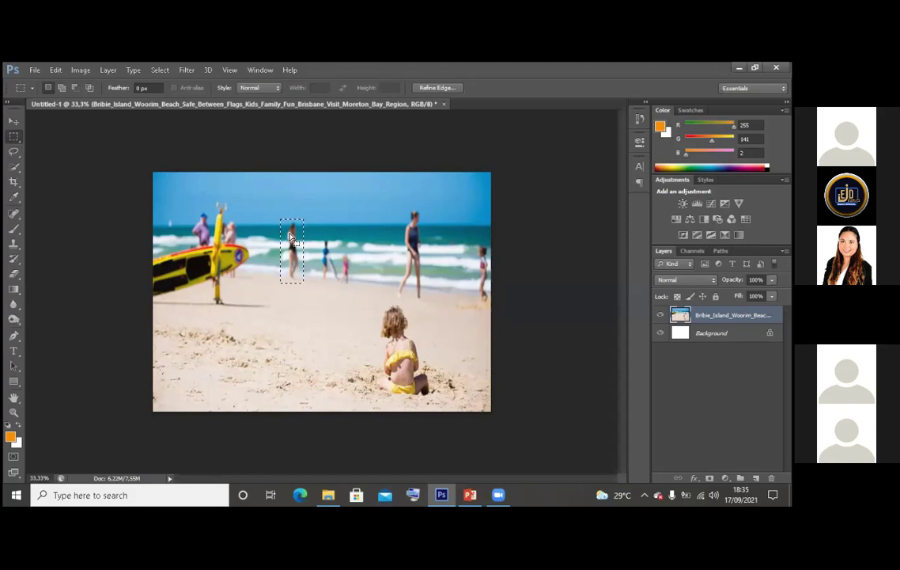
right_click(292, 236)
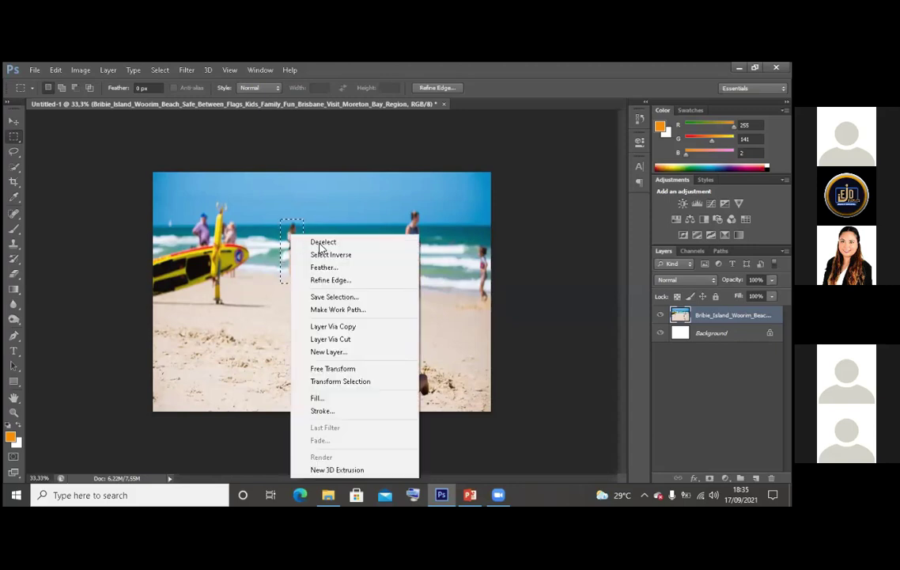
click(374, 402)
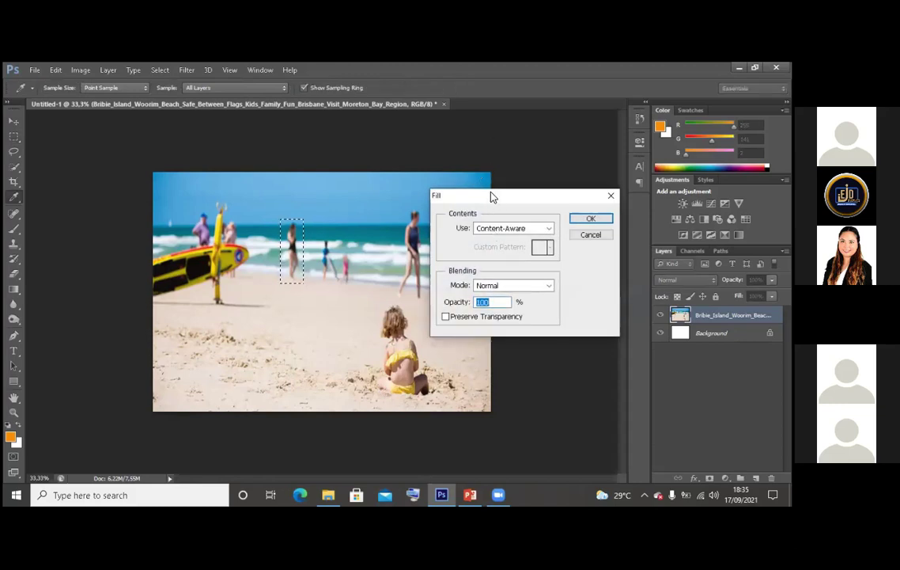
drag(491, 196, 482, 172)
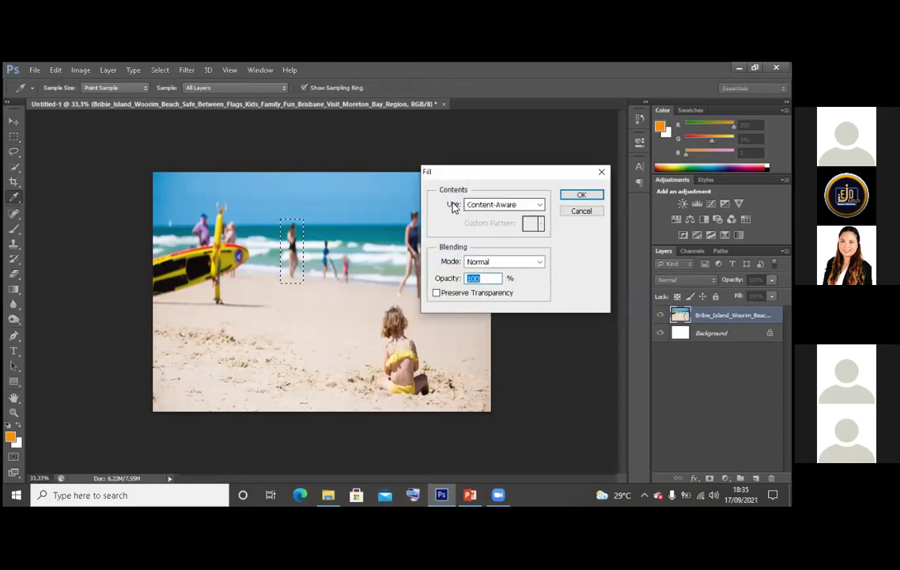
click(492, 205)
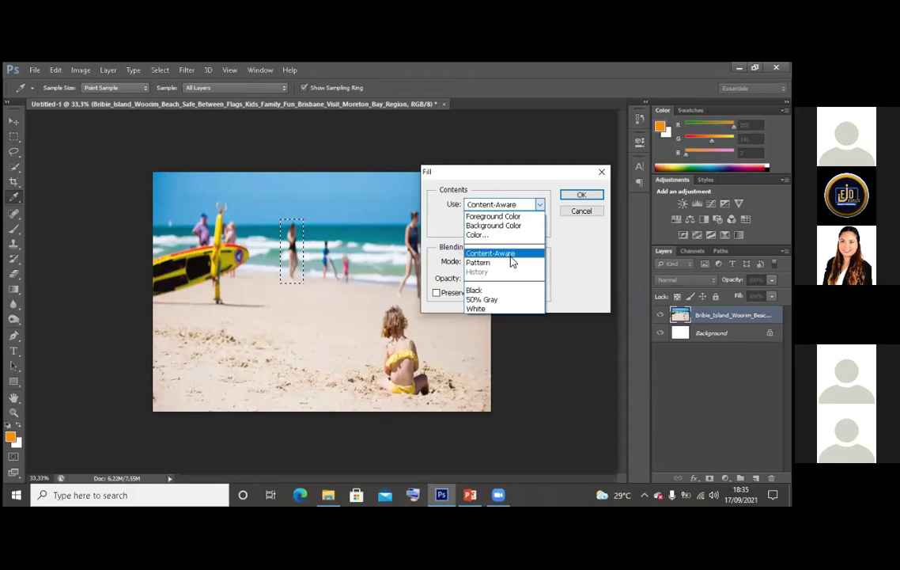
click(510, 207)
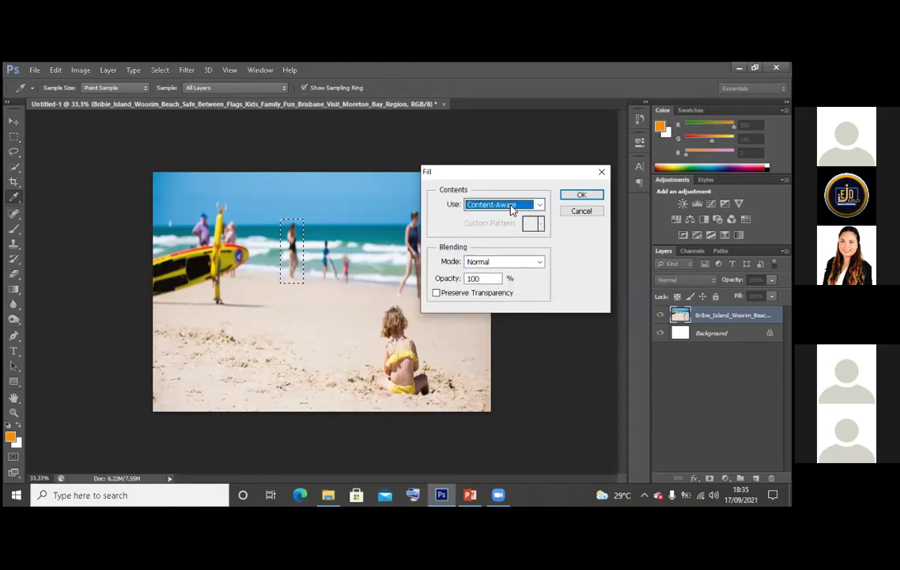
click(510, 208)
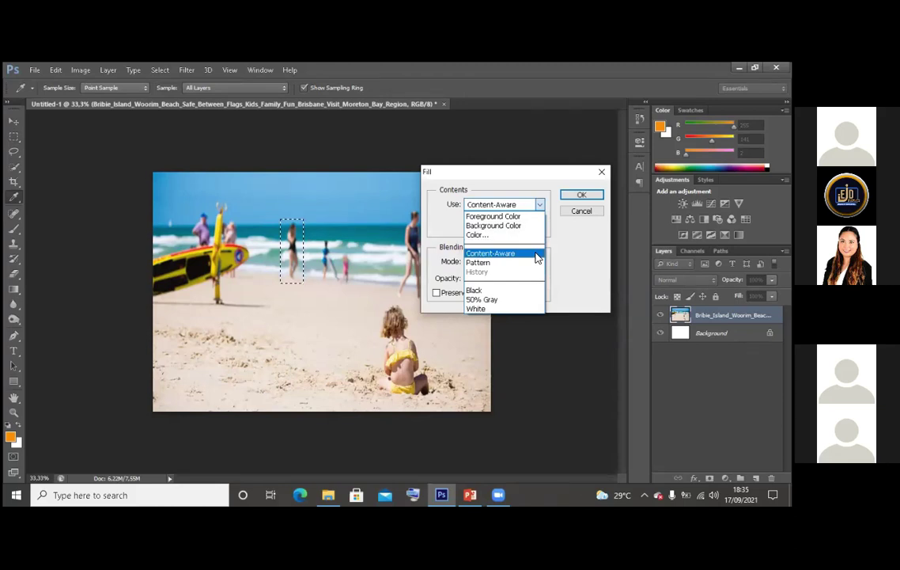
click(535, 257)
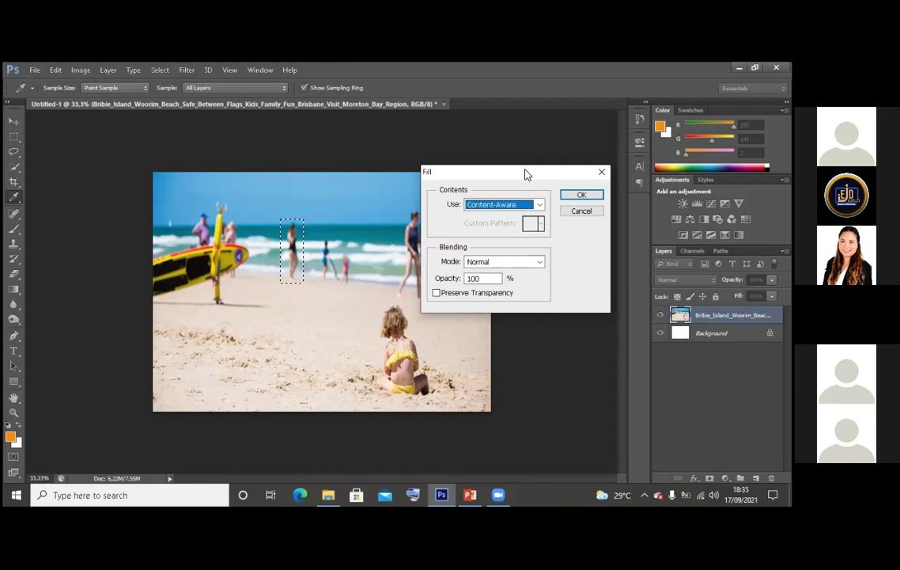
drag(526, 173, 520, 191)
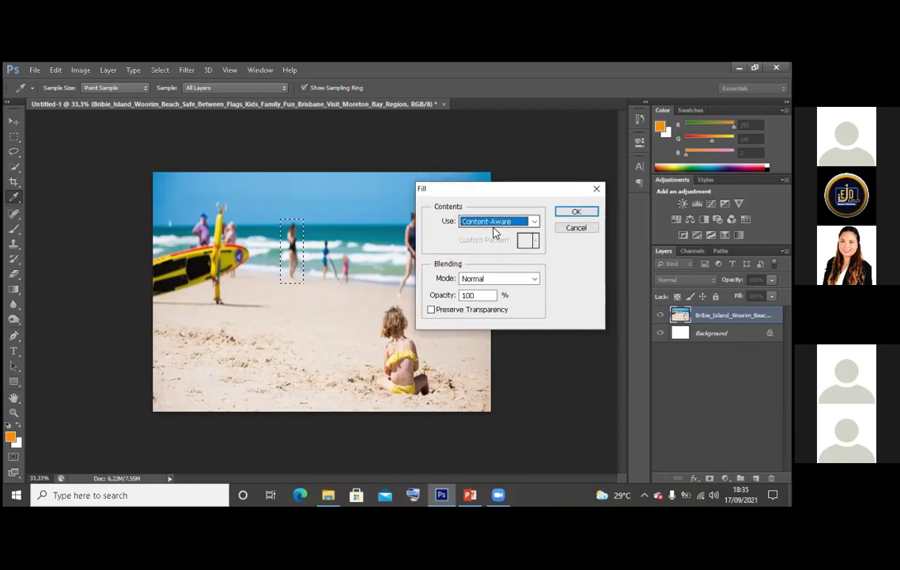
click(576, 214)
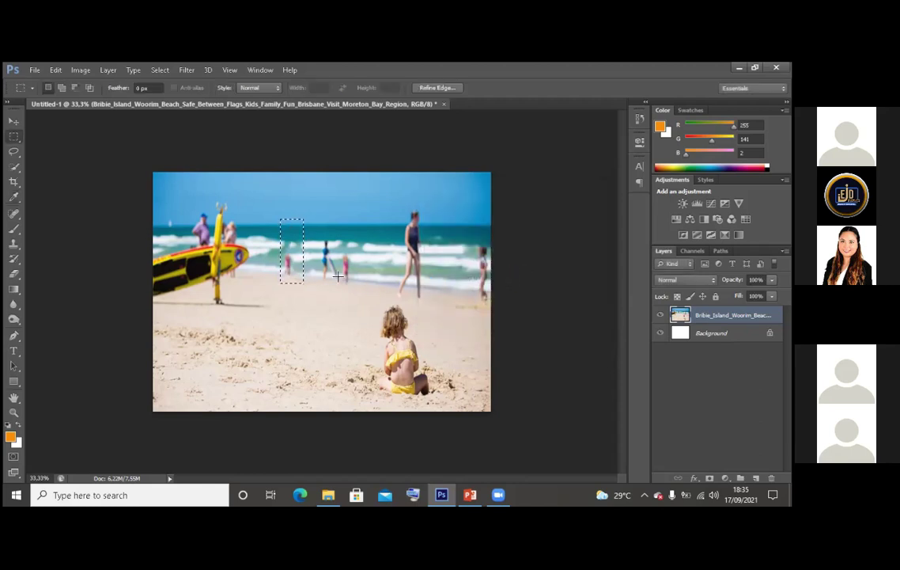
click(293, 262)
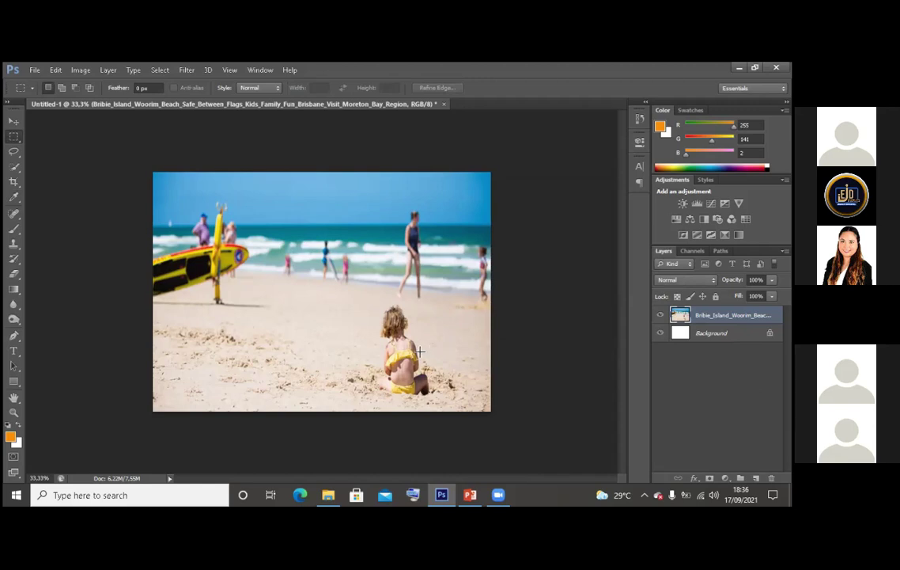
Select the small pink figure left in the filled area, fill it with Content-Aware and deselect
drag(280, 252, 294, 281)
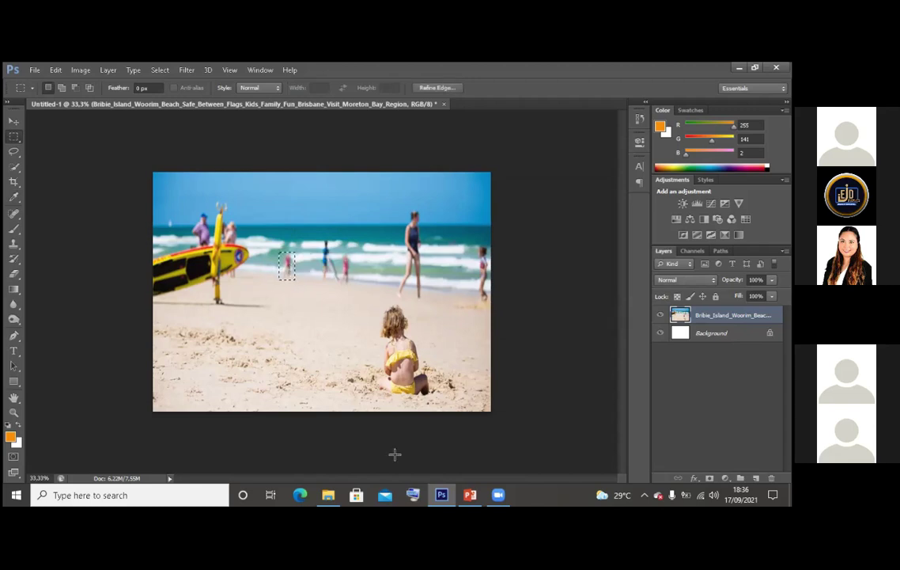
right_click(287, 270)
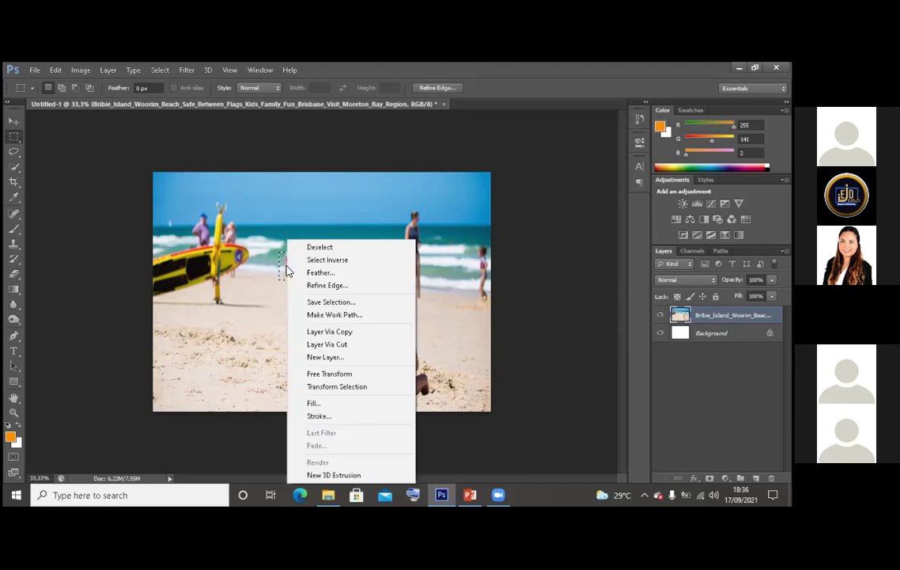
click(360, 404)
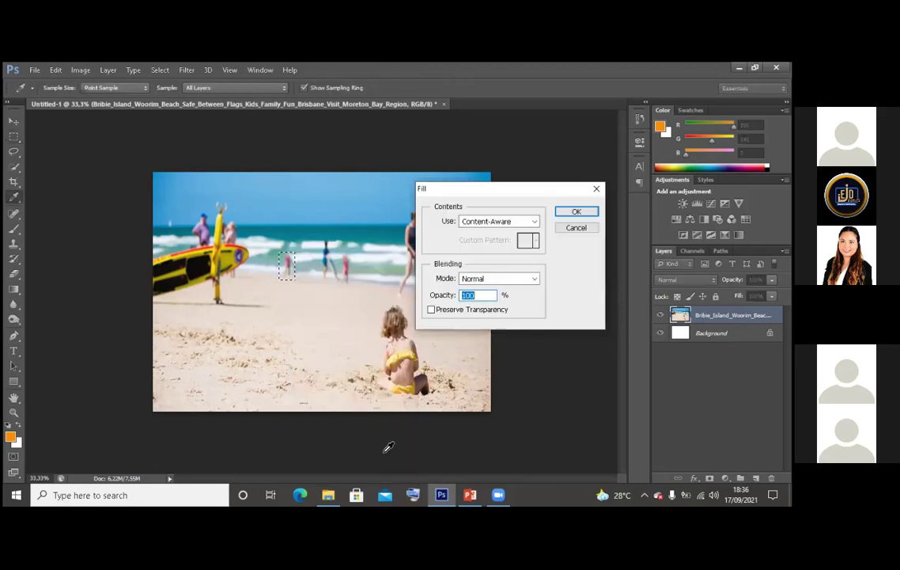
click(491, 223)
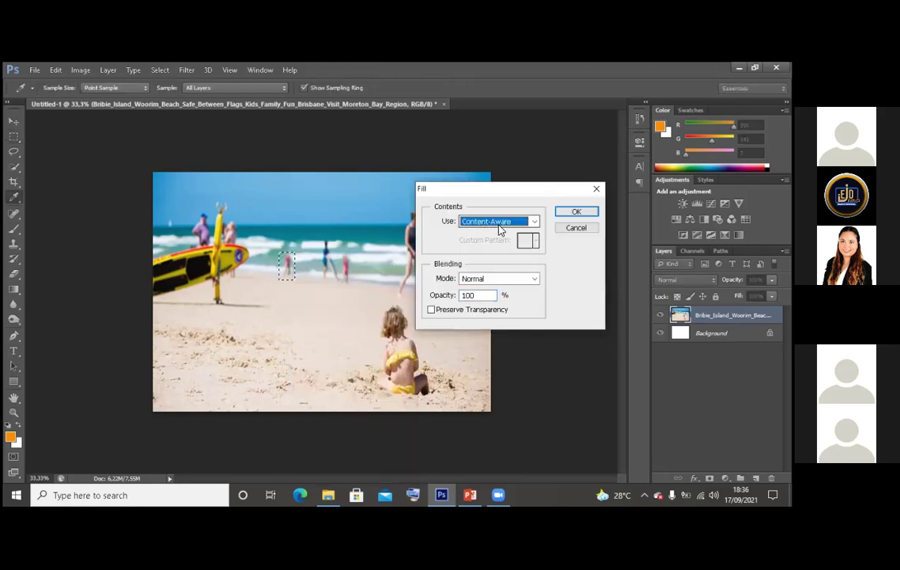
click(578, 214)
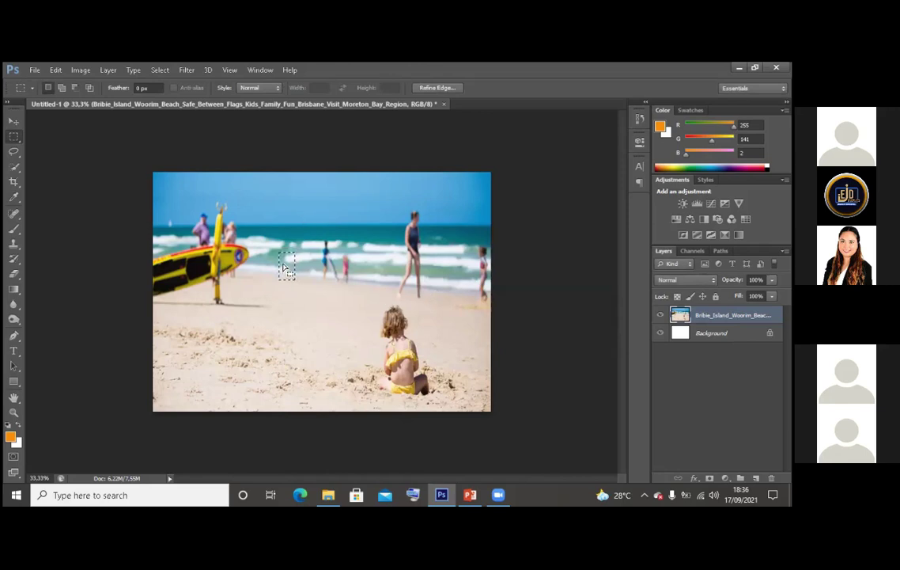
right_click(284, 241)
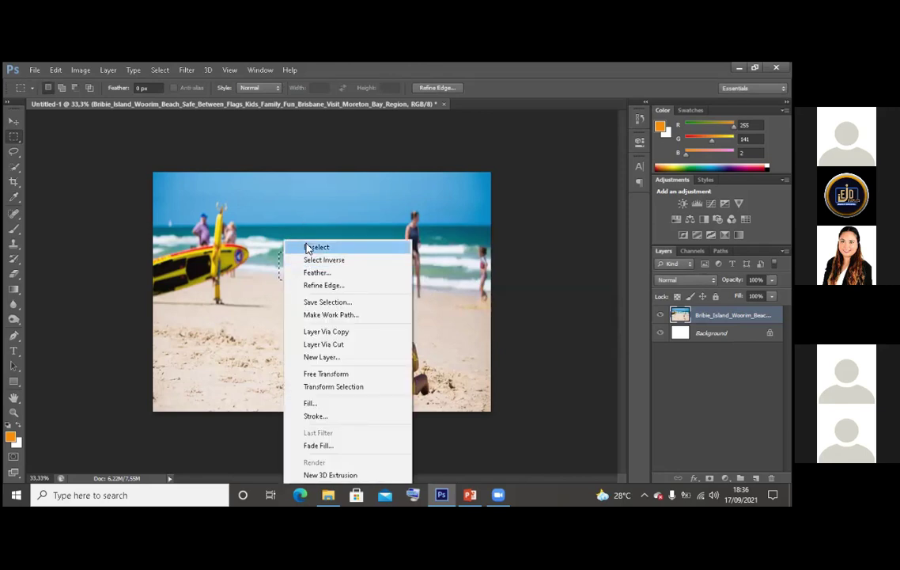
click(309, 248)
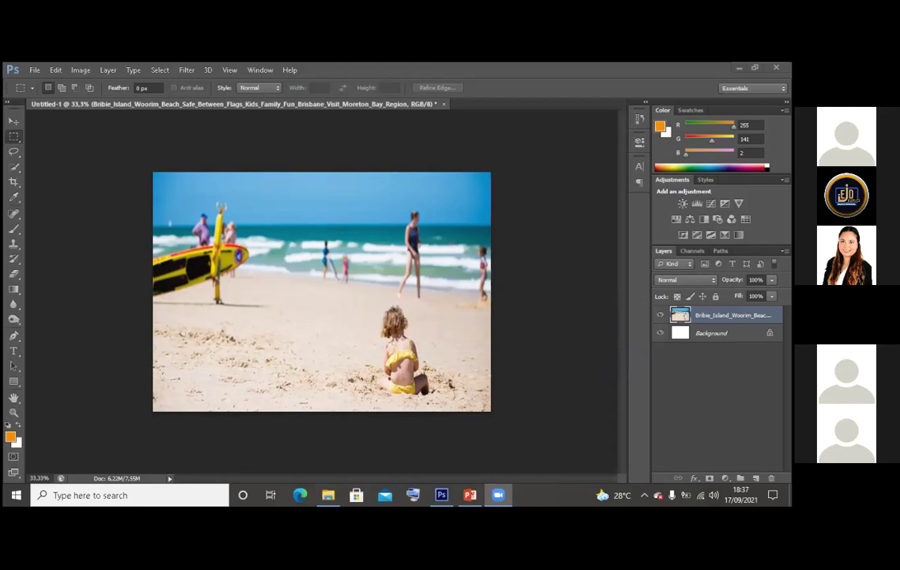
key(alt+Tab)
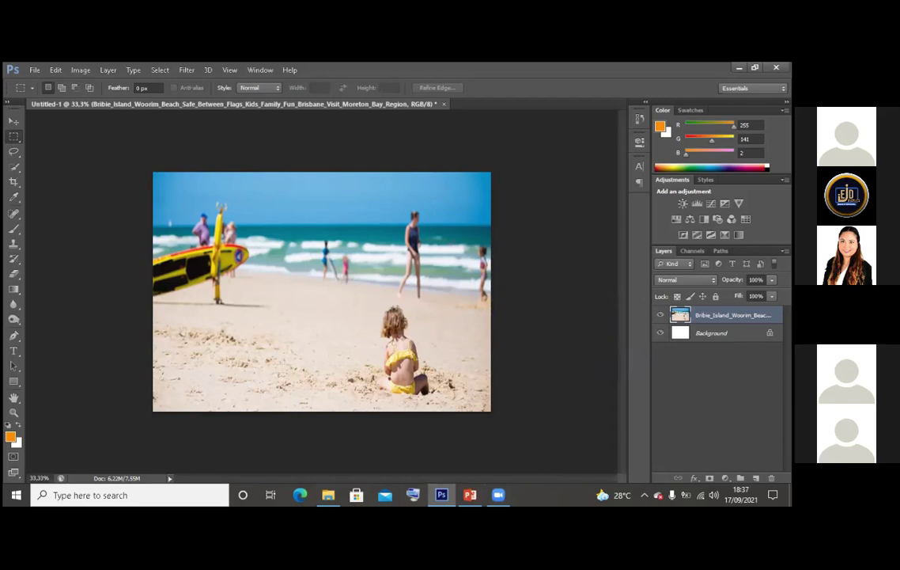
right_click(713, 315)
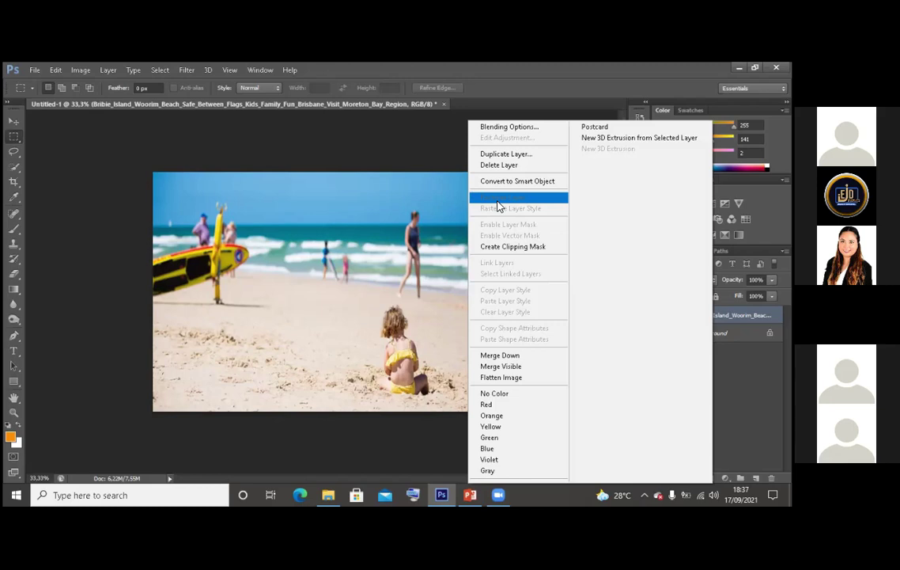
click(426, 150)
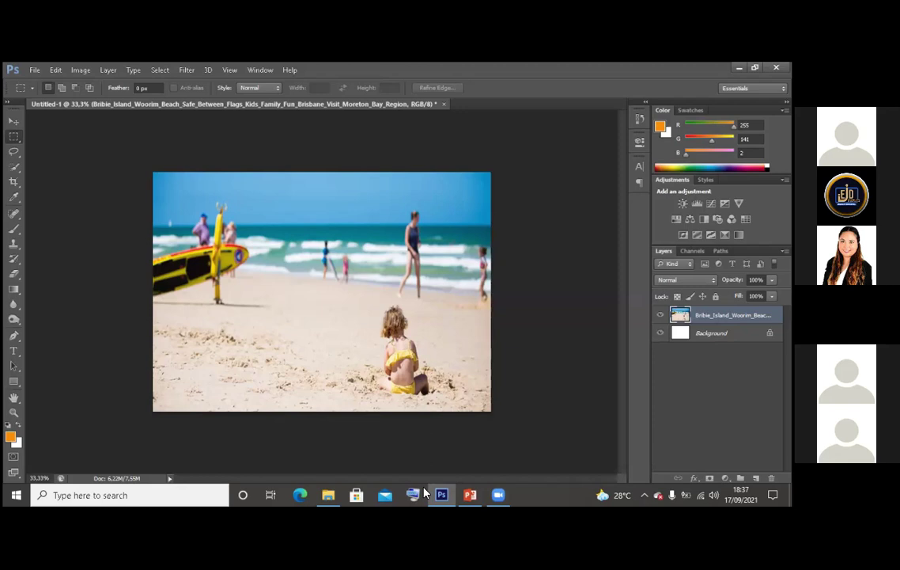
click(498, 494)
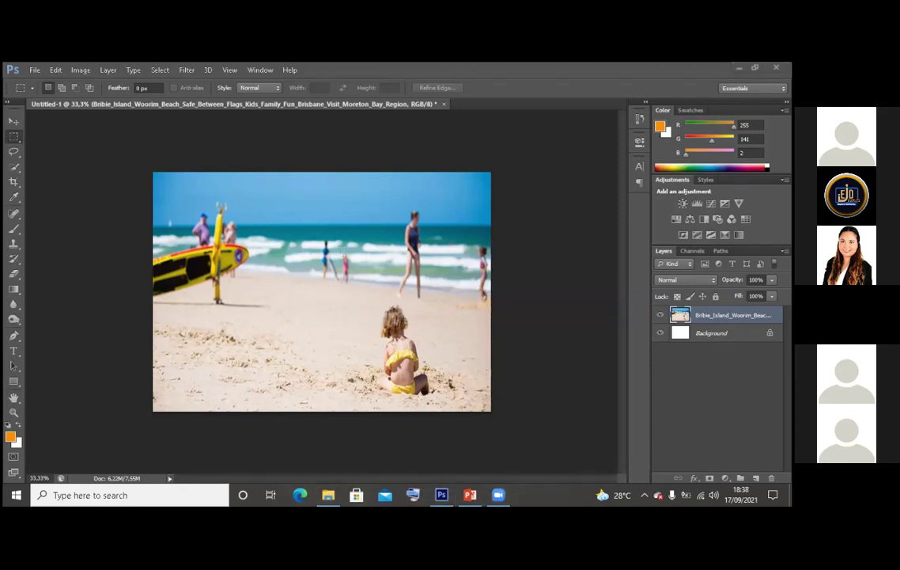
Remove the small pink figure at the shoreline with a rectangular marquee selection and a Content-Aware fill
click(14, 136)
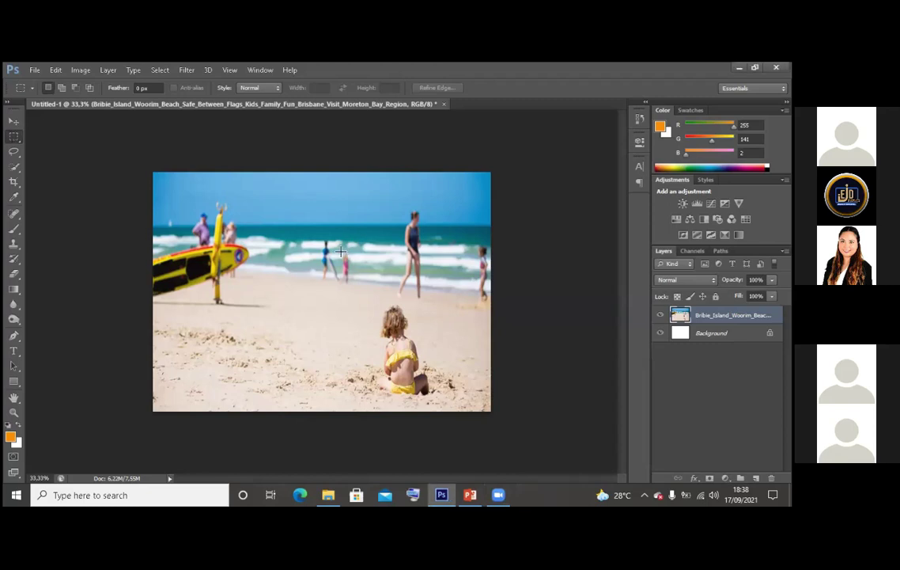
click(13, 411)
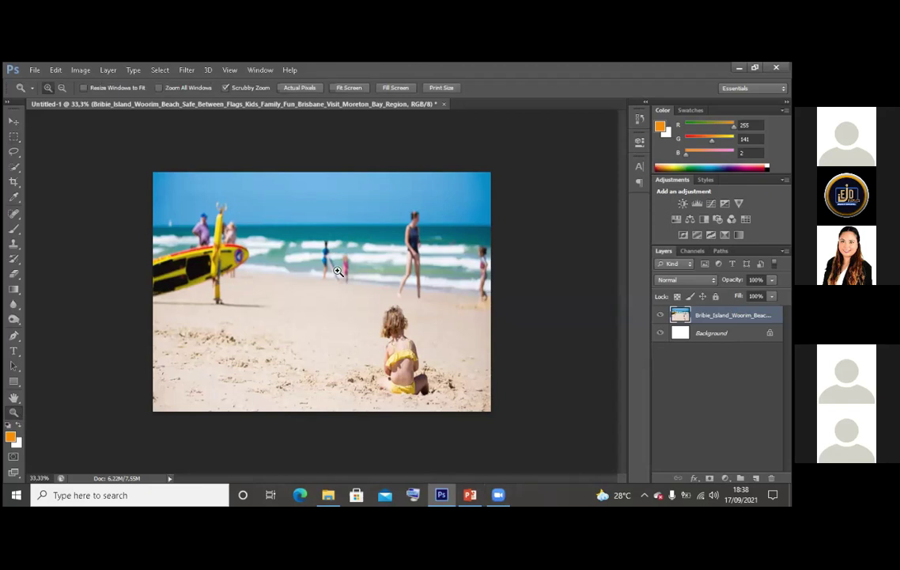
click(352, 303)
click(351, 303)
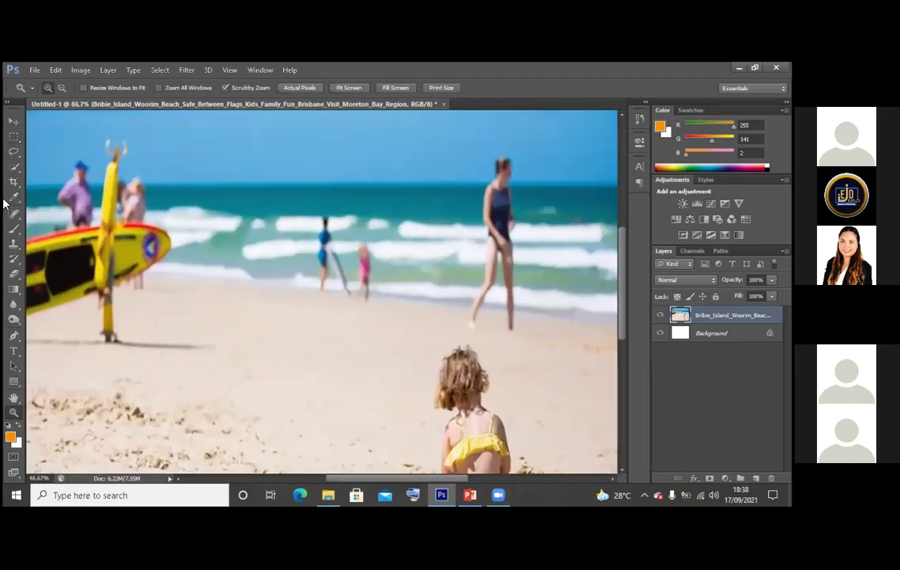
click(14, 121)
click(13, 136)
drag(356, 235, 370, 311)
right_click(362, 273)
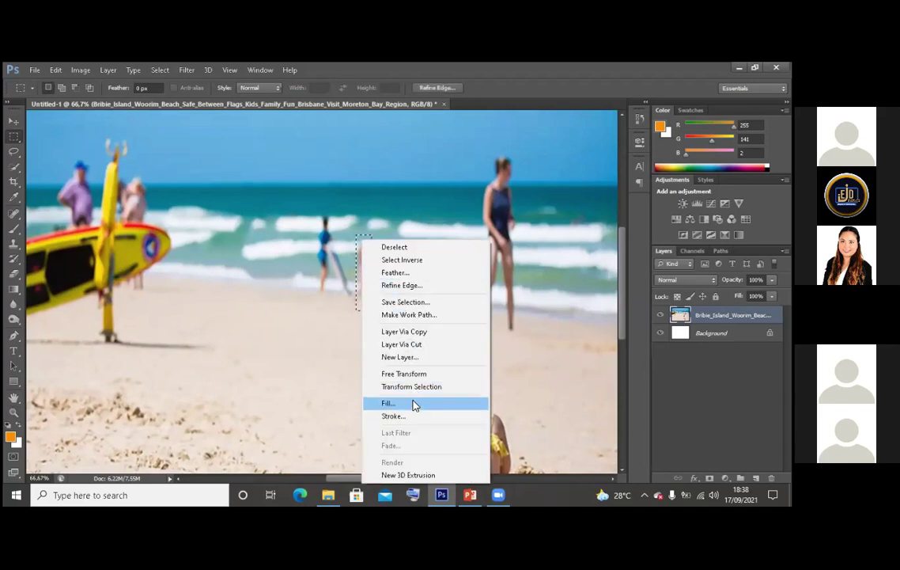
click(414, 404)
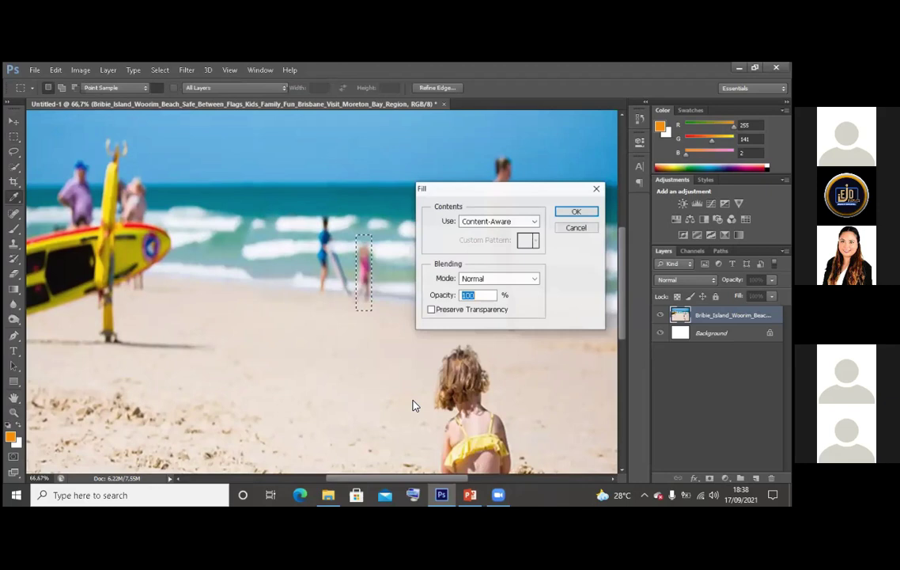
click(571, 213)
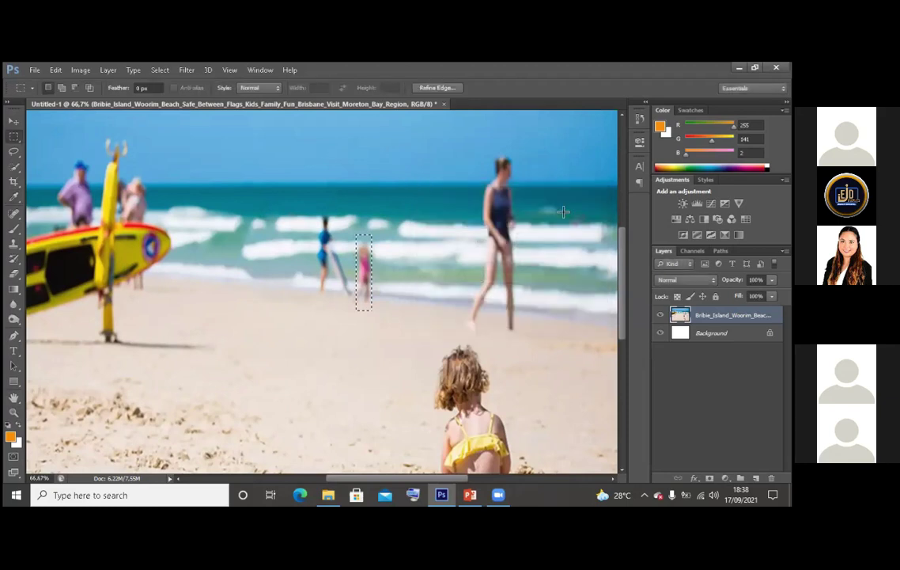
Select the figure in blue carrying a surfboard, replace it with a Content-Aware fill and deselect
drag(312, 210, 359, 303)
right_click(336, 233)
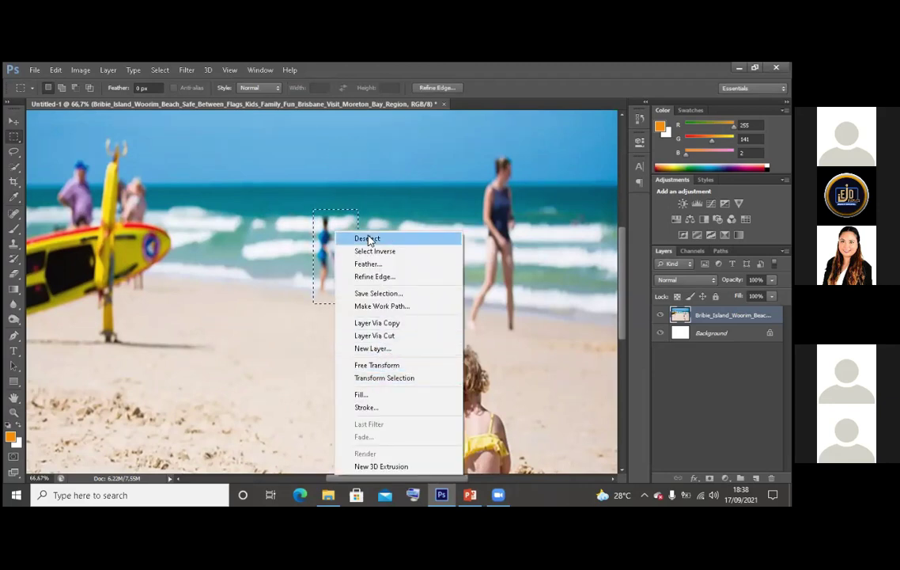
click(384, 397)
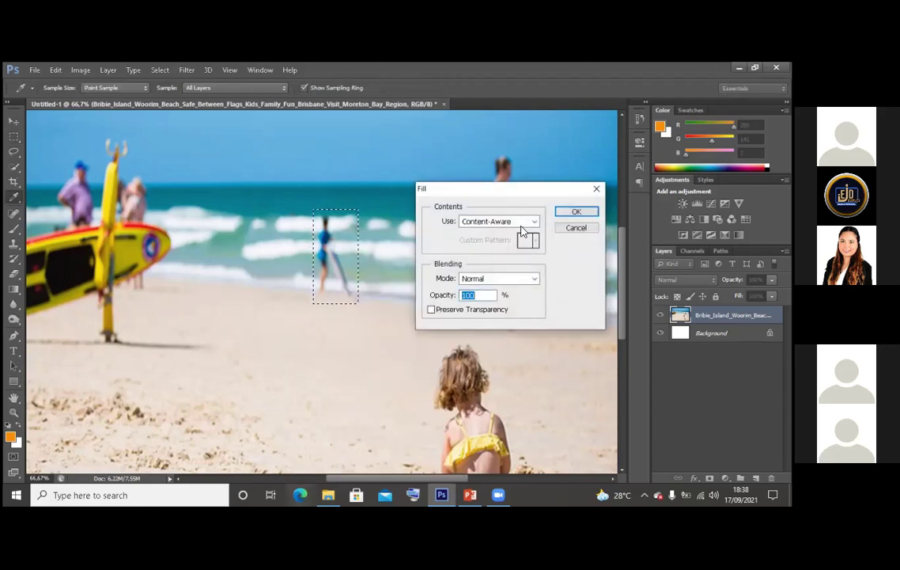
click(576, 212)
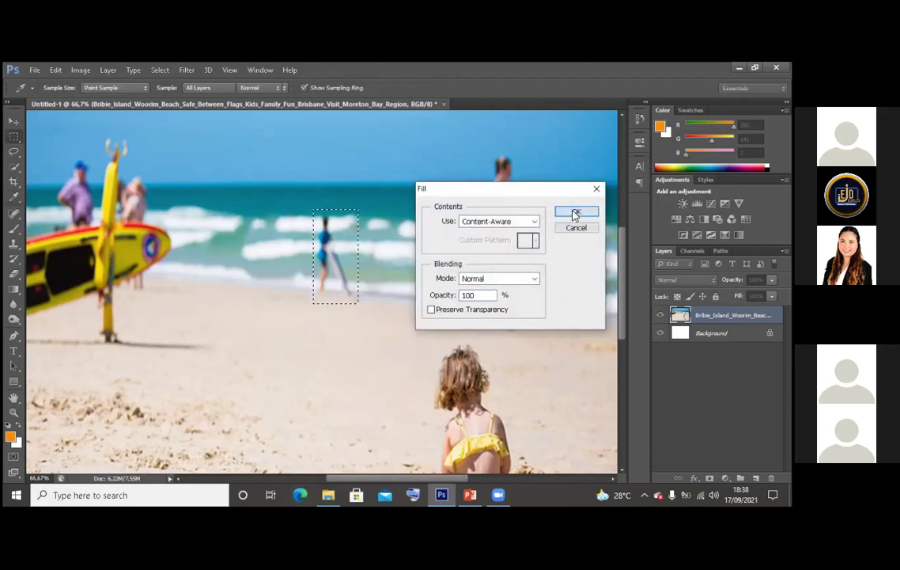
click(469, 157)
Select the woman in dark swimwear down to her shins, fill the area with Content-Aware and deselect
drag(452, 141, 535, 300)
right_click(509, 231)
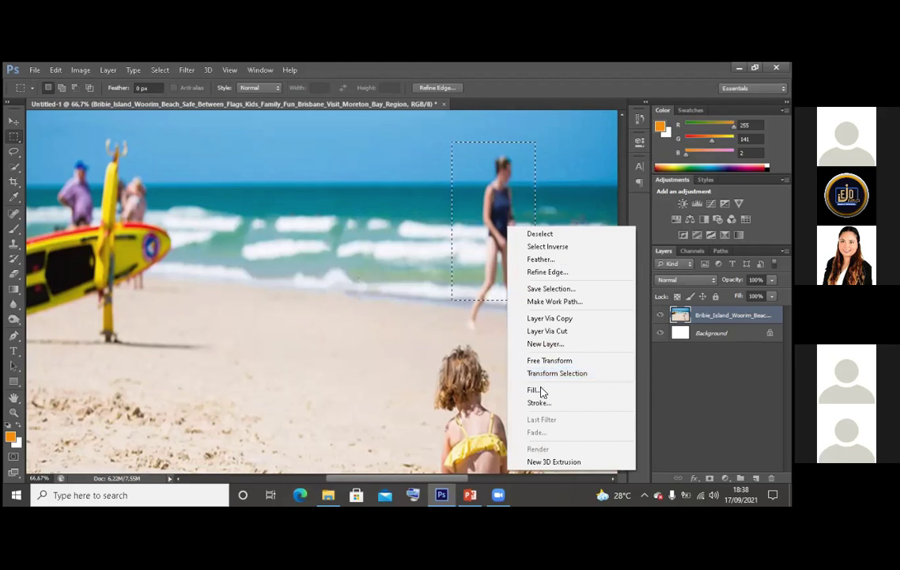
click(538, 388)
drag(552, 190, 392, 184)
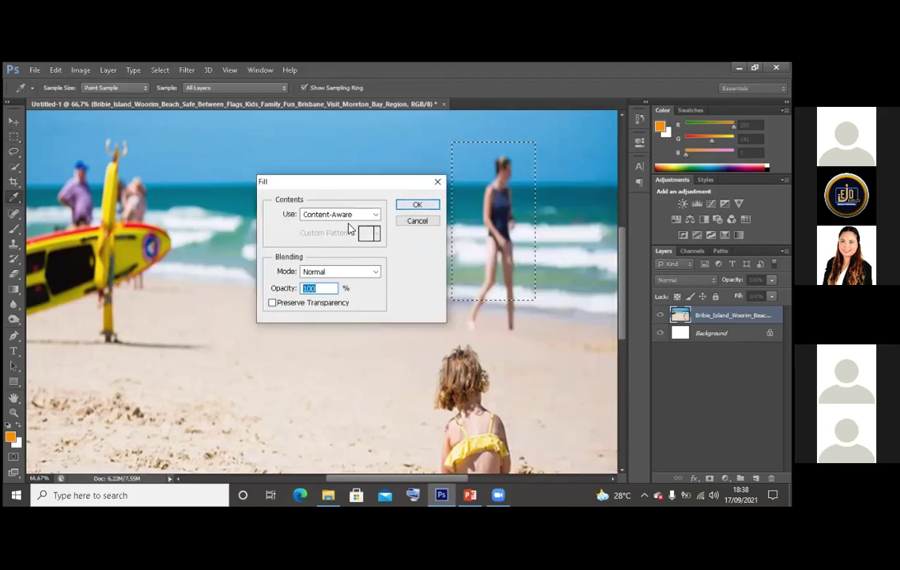
click(428, 208)
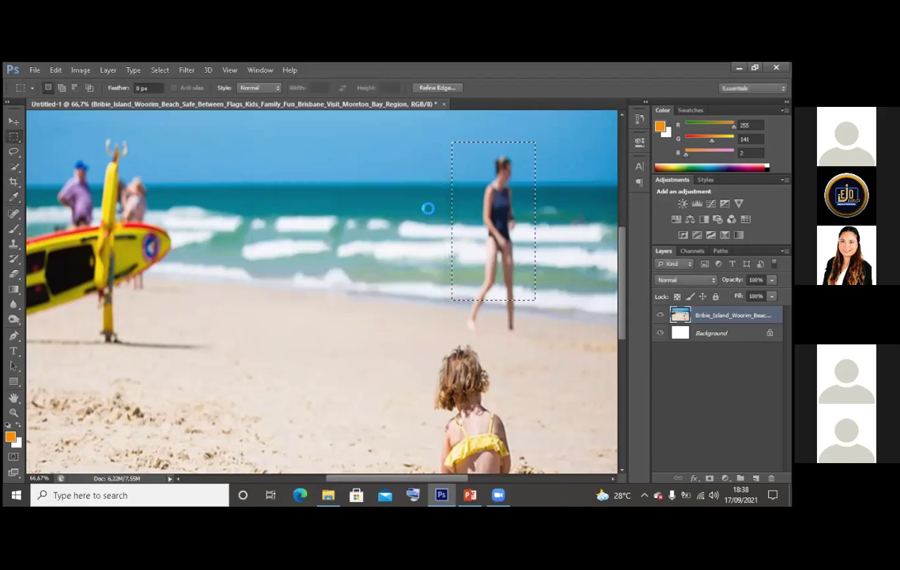
click(499, 279)
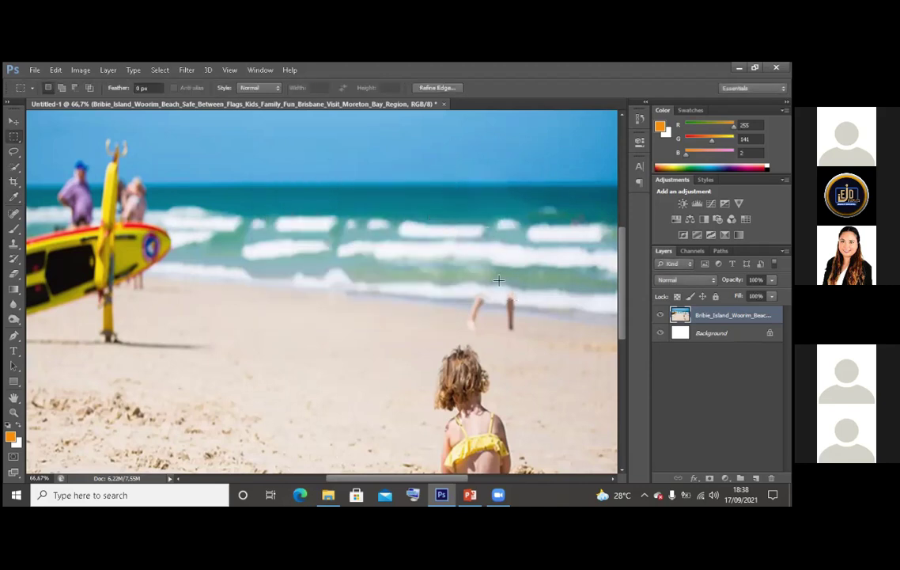
Select the woman's leftover lower legs on the wet sand, fill them with Content-Aware and deselect
drag(455, 285, 523, 334)
right_click(510, 322)
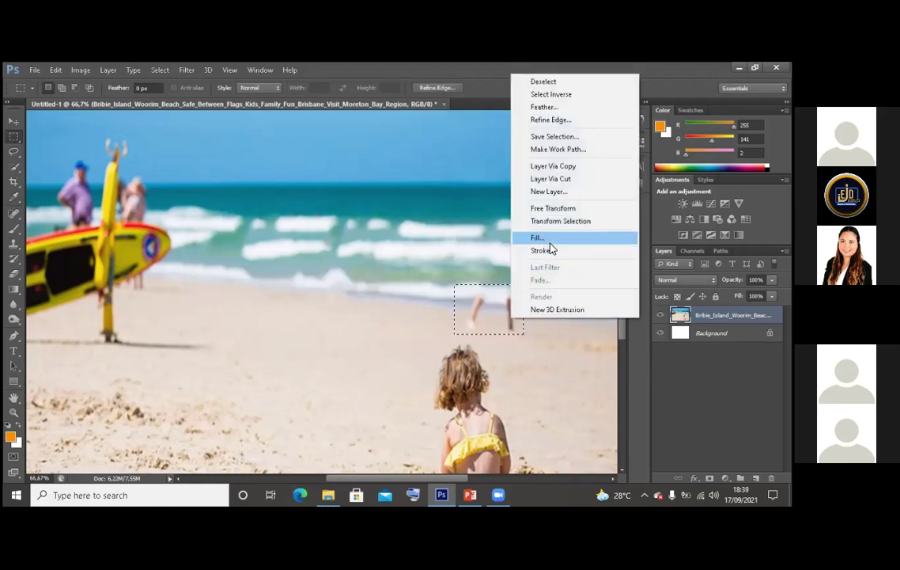
click(544, 235)
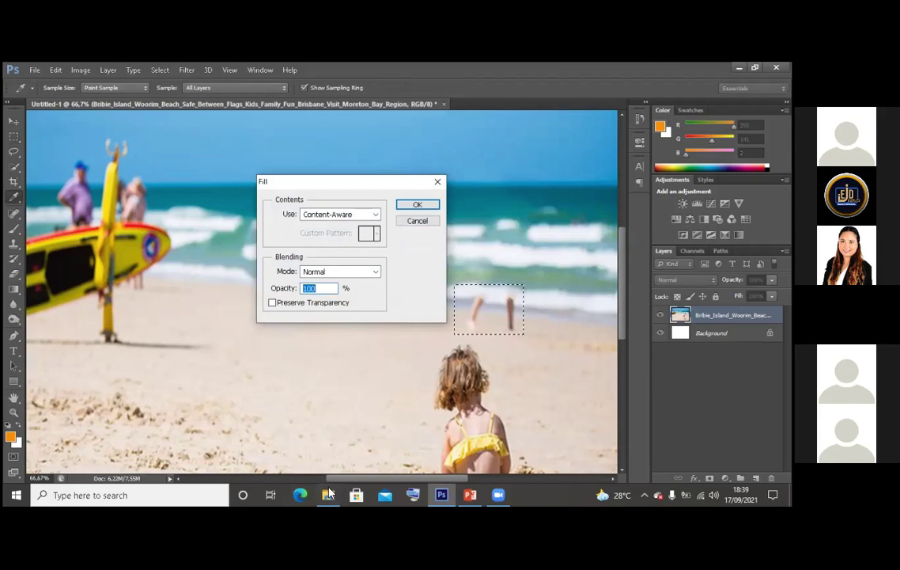
click(421, 207)
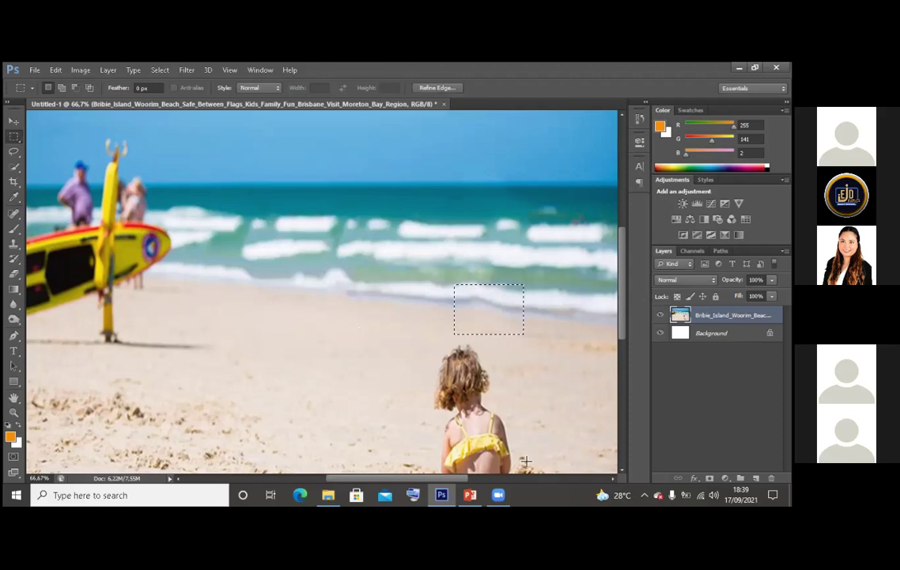
right_click(506, 308)
click(539, 246)
Remove the girl at the photo's right edge with a marquee selection and a Content-Aware fill, then deselect
scroll(248, 456, down, 3)
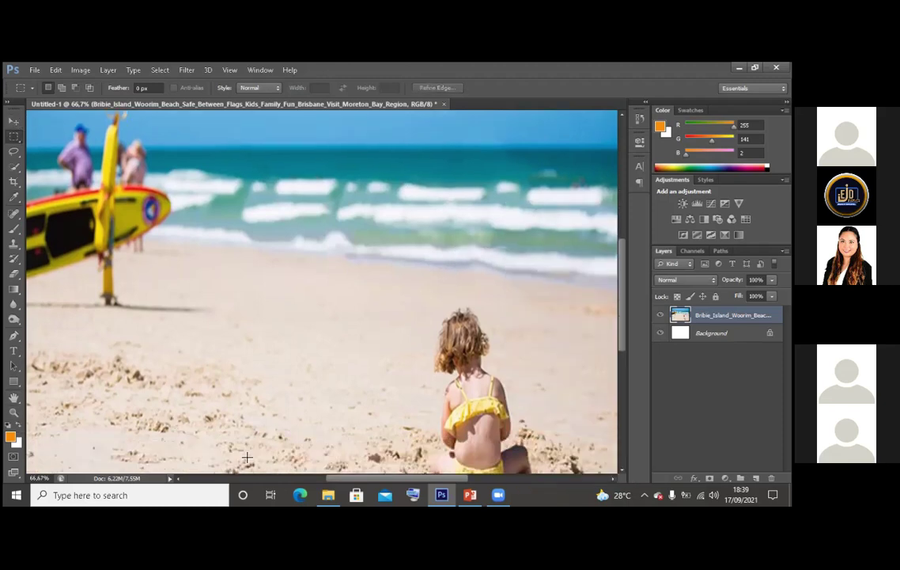
scroll(254, 451, down, 1)
scroll(257, 444, up, 1)
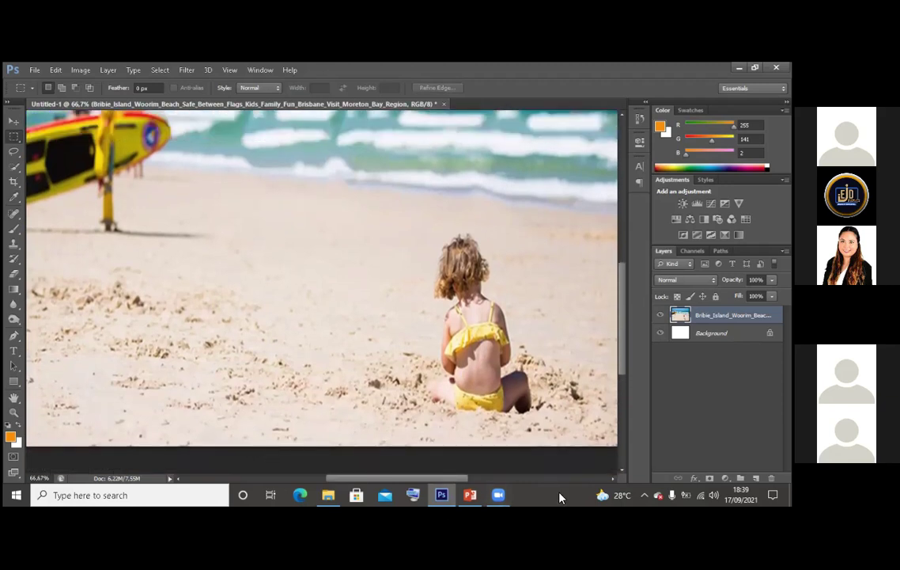
scroll(559, 497, right, 5)
scroll(560, 497, left, 2)
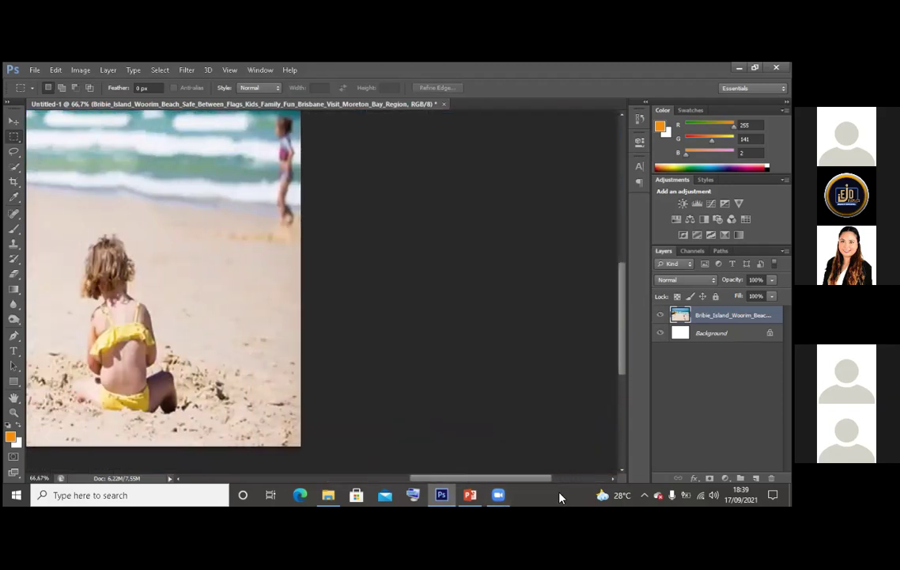
scroll(559, 497, left, 3)
scroll(468, 332, up, 2)
drag(465, 182, 510, 315)
right_click(492, 253)
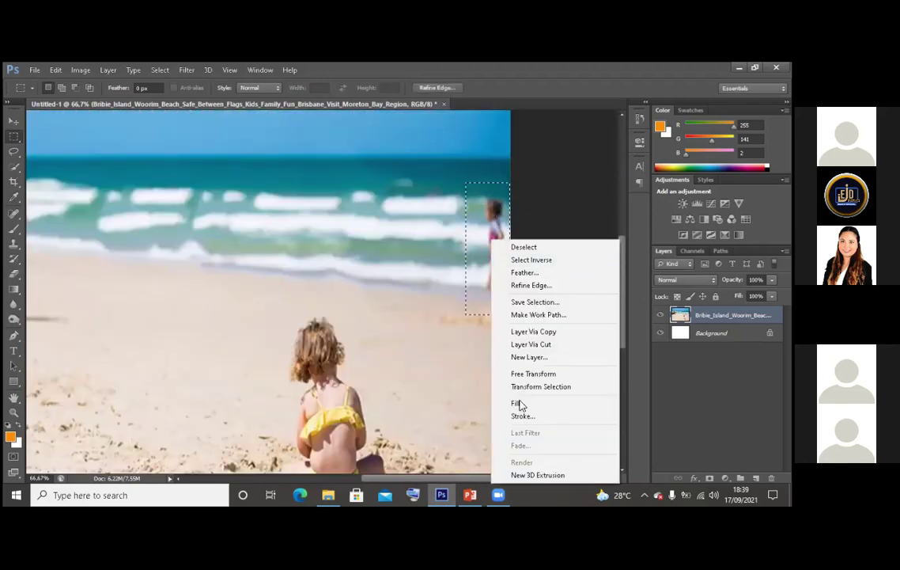
click(519, 405)
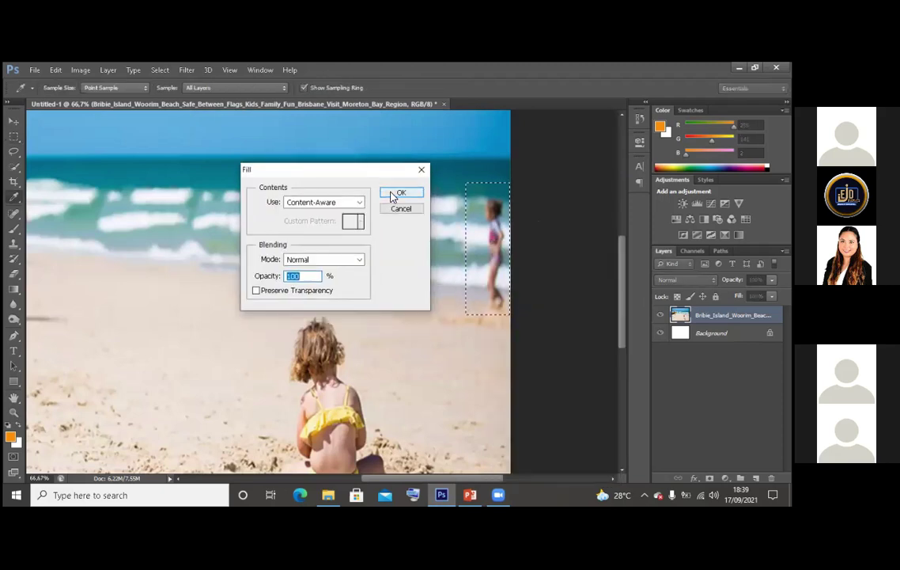
click(398, 193)
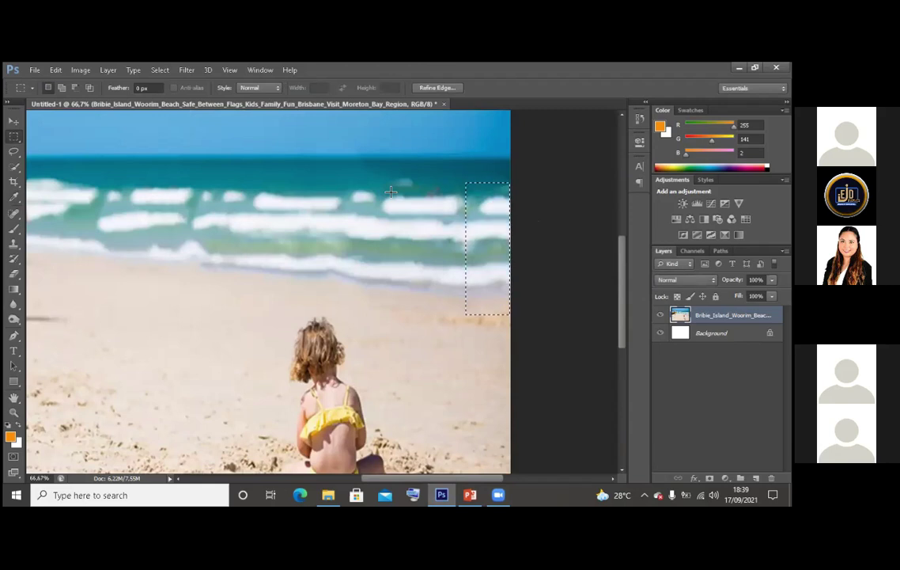
right_click(484, 219)
click(497, 222)
key(ctrl+minus)
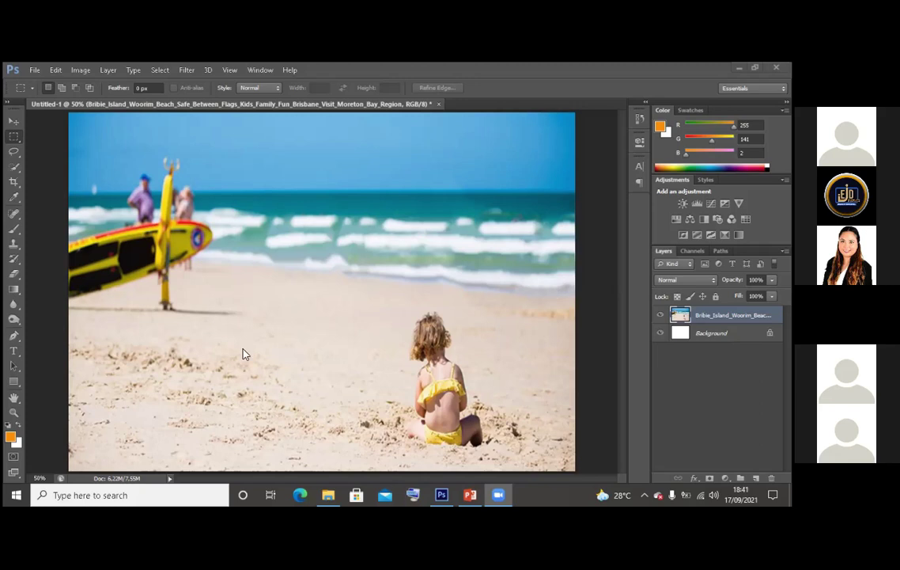
Demonstrate New selection mode by marking successive rectangles over the sea, each replacing the previous one, then deselect
click(18, 139)
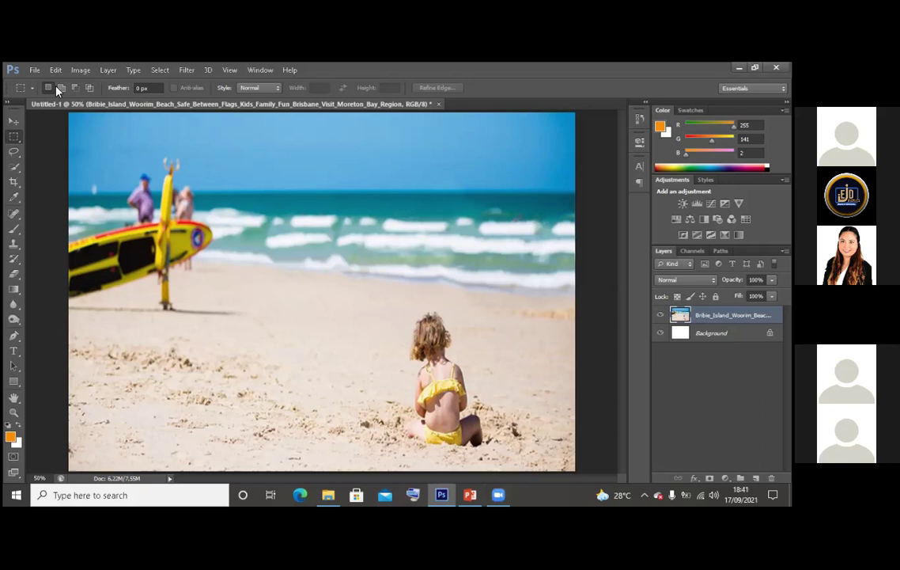
click(31, 91)
click(30, 91)
drag(274, 166, 474, 287)
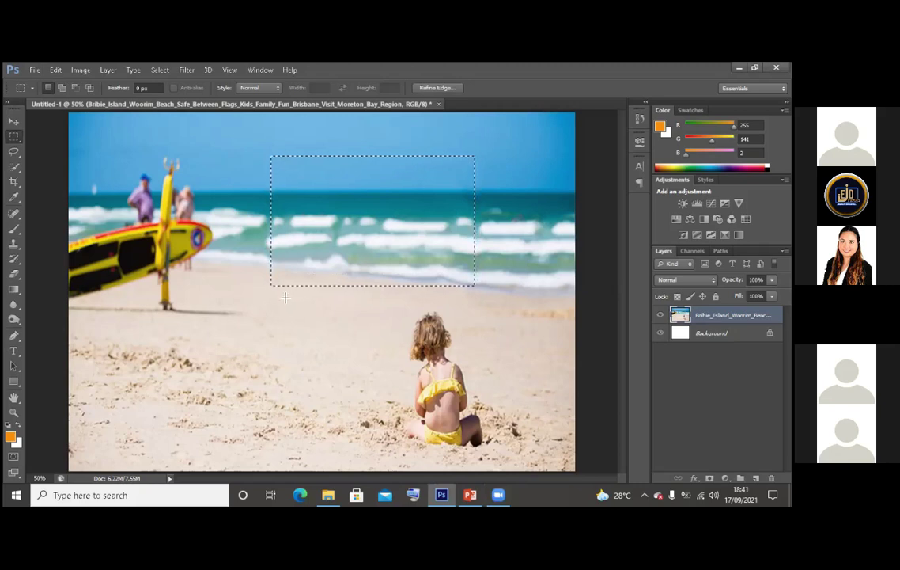
drag(476, 153, 559, 282)
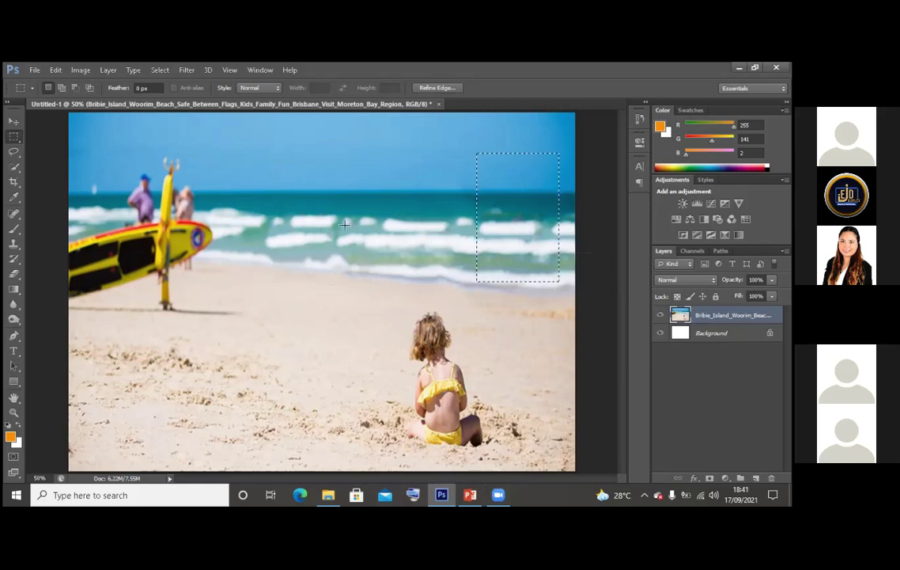
drag(263, 158, 375, 271)
drag(395, 178, 504, 291)
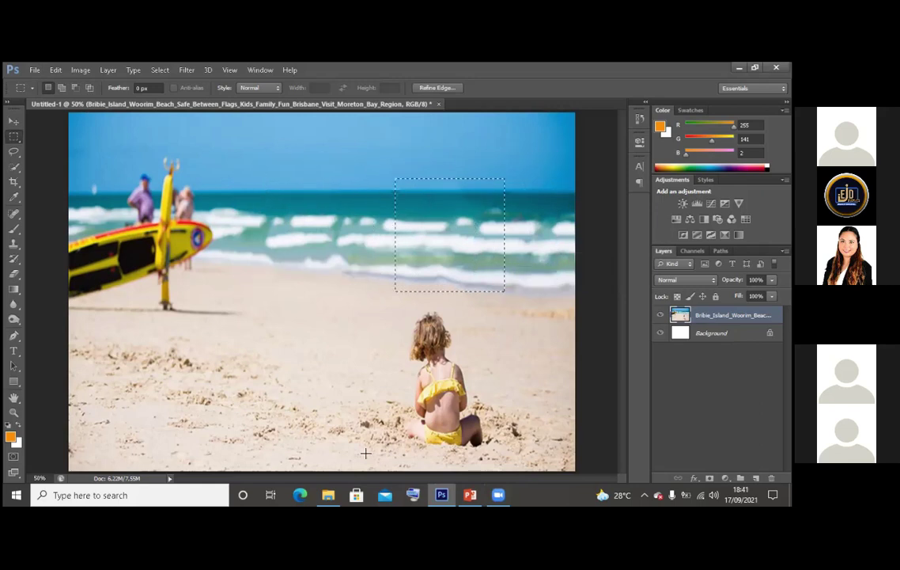
drag(295, 156, 403, 252)
drag(434, 185, 548, 283)
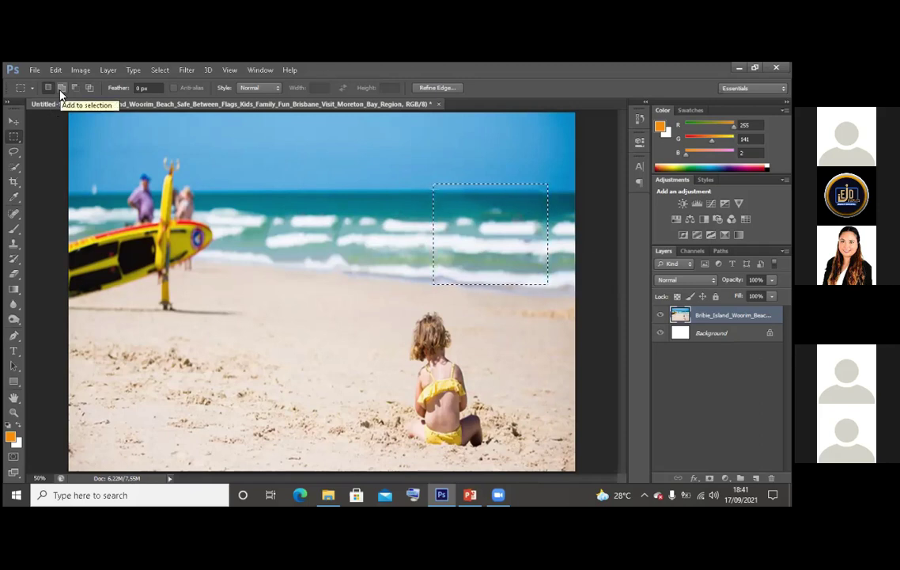
key(ctrl+d)
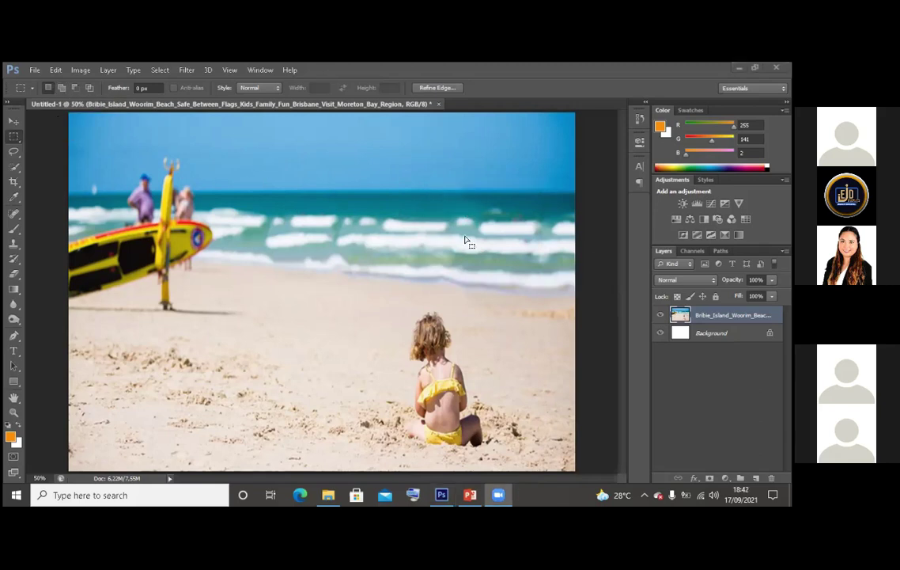
Select a rectangle over the waves and use Add to selection to include a second rectangle beside it
drag(433, 184, 547, 284)
drag(325, 185, 396, 249)
click(62, 88)
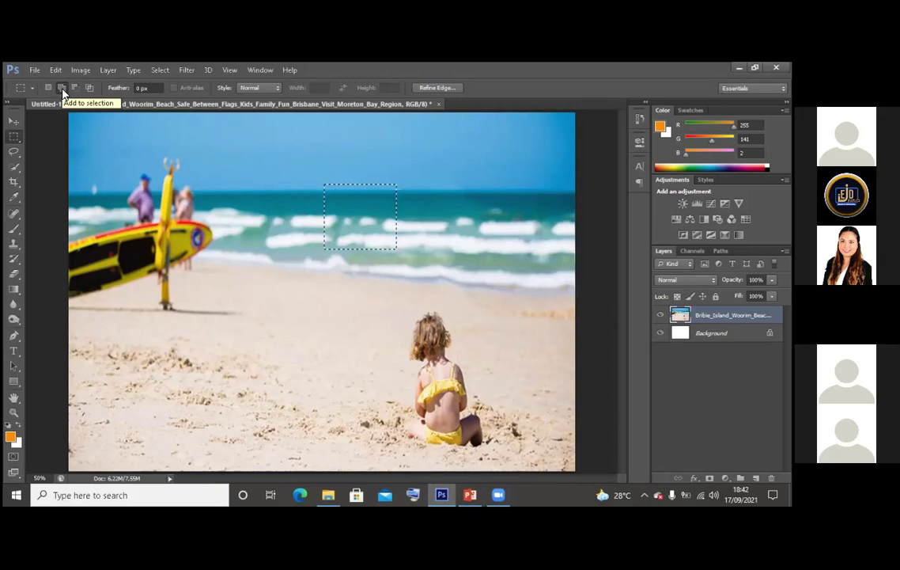
drag(406, 212, 488, 280)
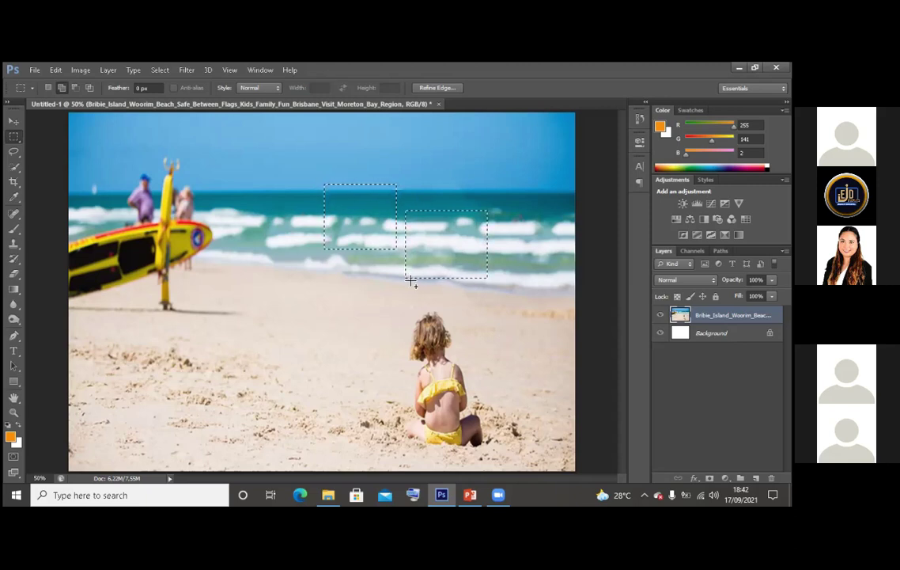
Replace the selection with a single rectangle over the horizon in New selection mode, then add two more rectangles with Add to selection
click(48, 87)
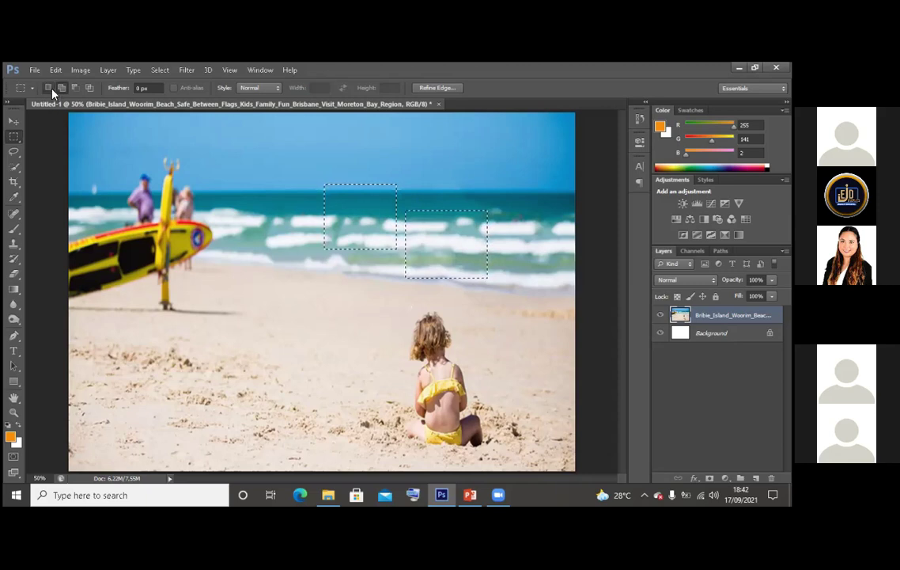
click(286, 153)
drag(286, 154, 348, 205)
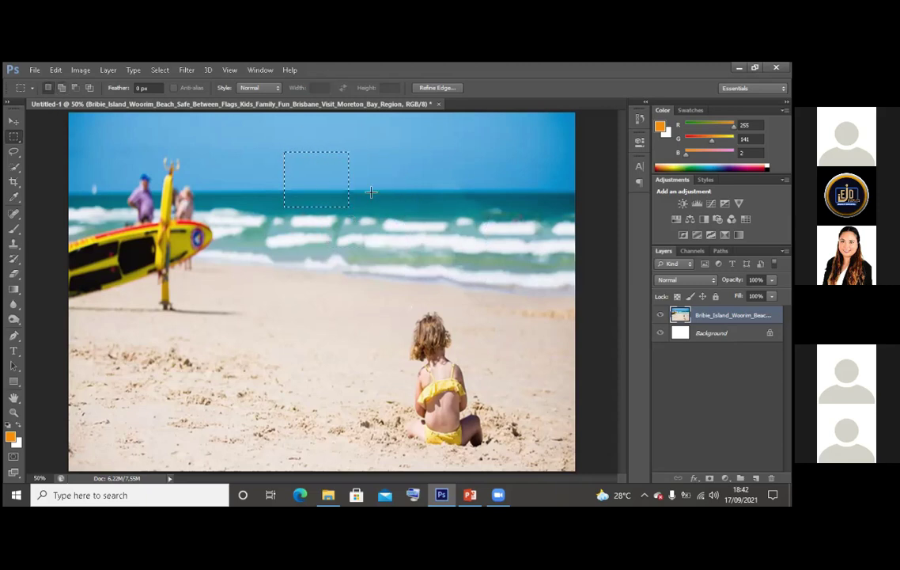
click(460, 246)
click(62, 89)
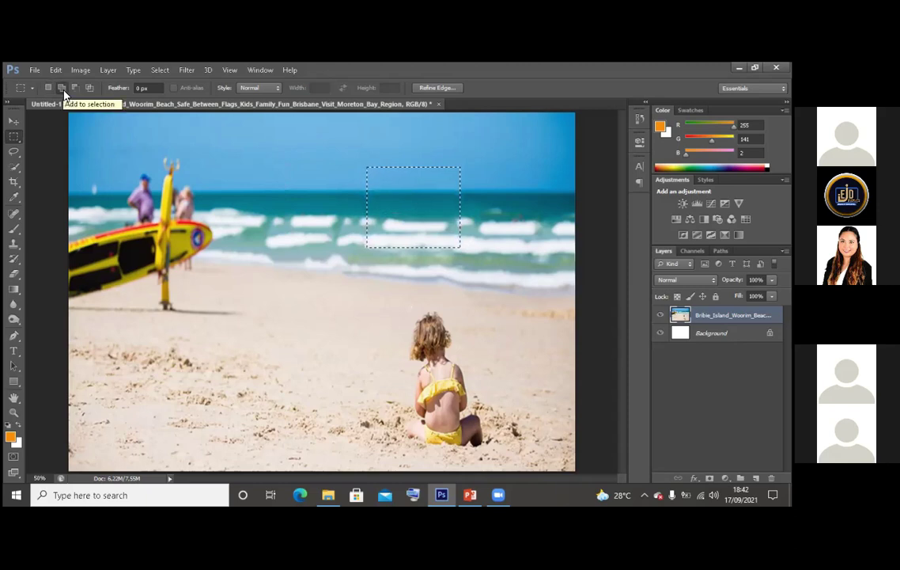
drag(248, 187, 436, 333)
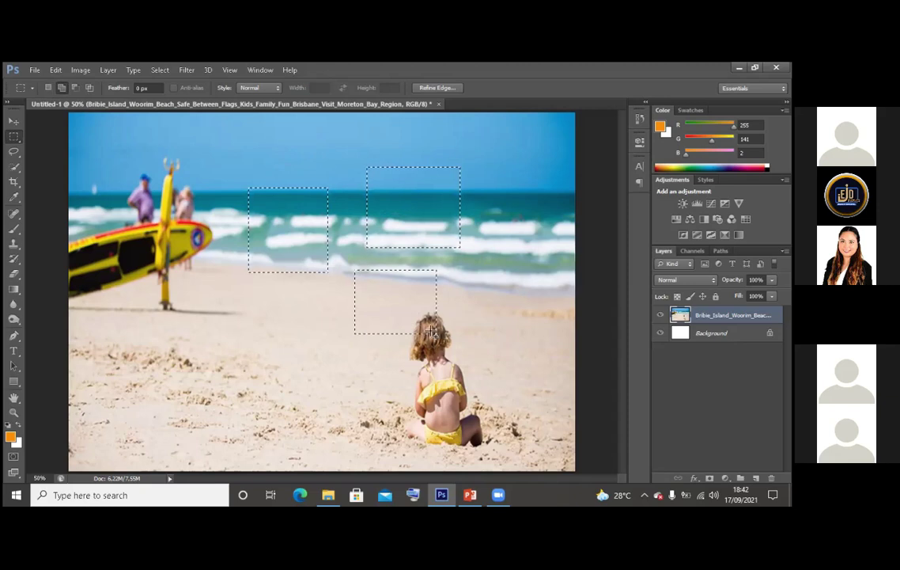
With Add to selection, extend the sea rectangle sideways, merge the selections under one large rectangle, and add two small rectangles on the sand
drag(328, 187, 352, 272)
drag(338, 176, 507, 346)
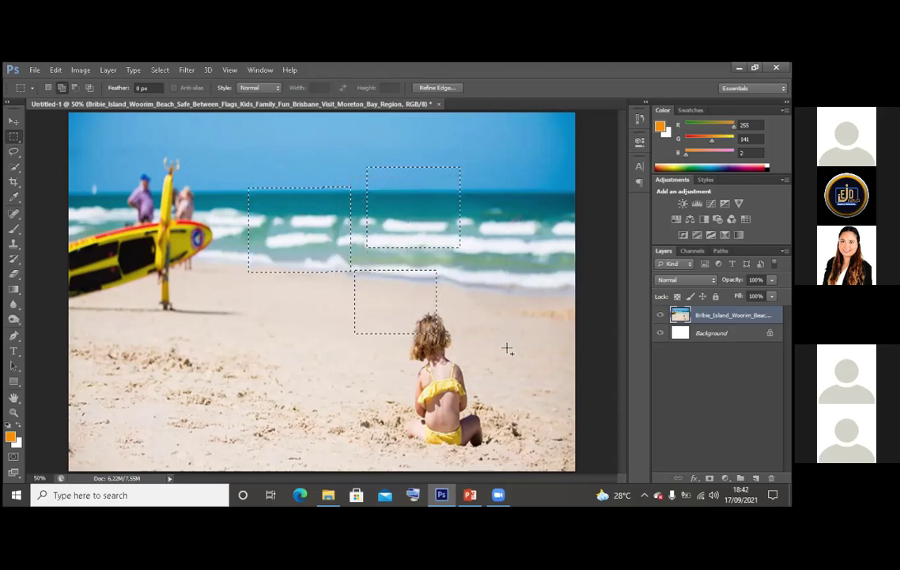
drag(219, 141, 525, 372)
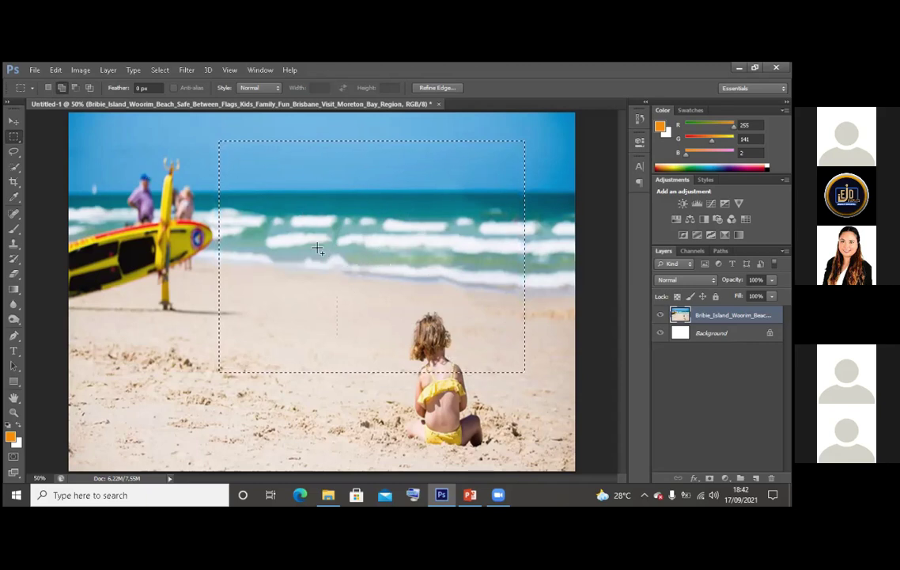
drag(92, 330, 164, 394)
drag(224, 412, 269, 439)
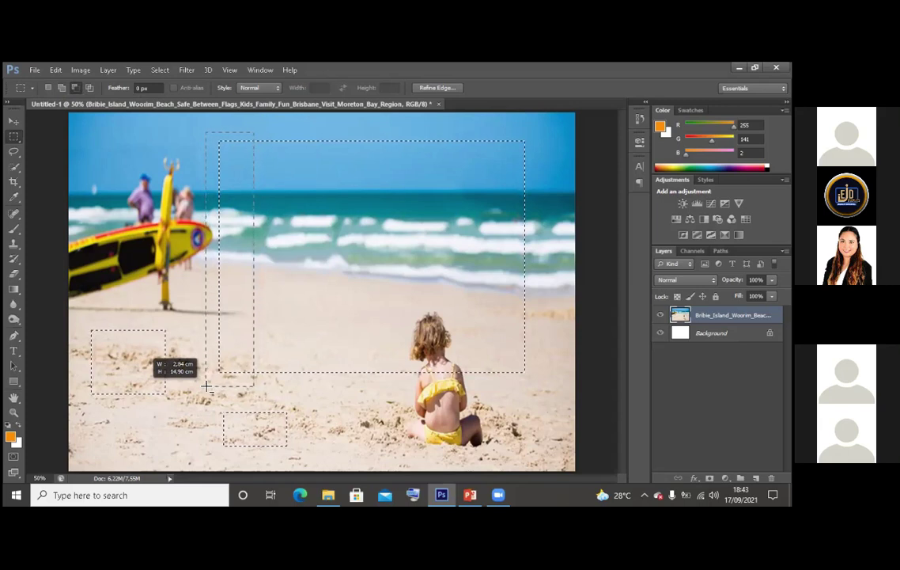
With Subtract from selection, trim a strip about 2.84 cm wide along the large rectangle's left edge and remove both sand rectangles
drag(207, 386, 207, 386)
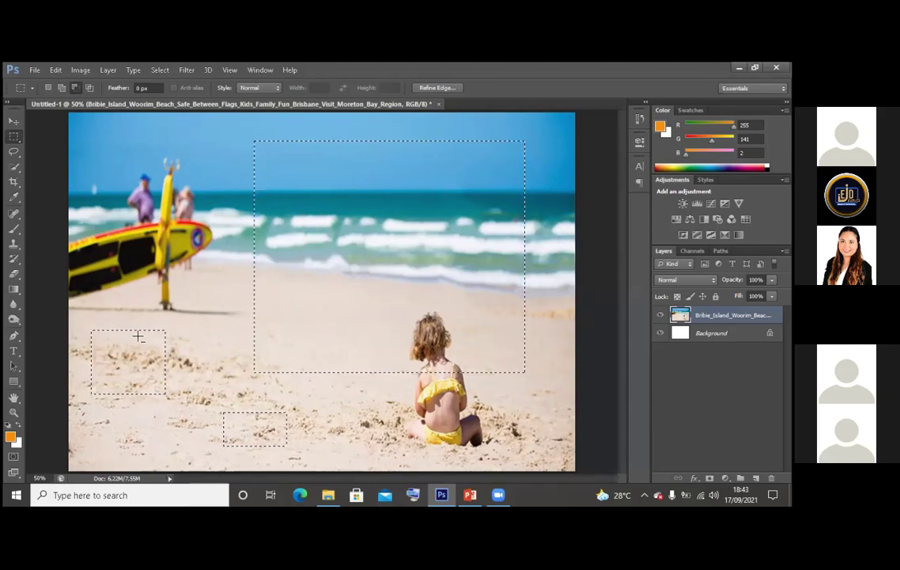
drag(82, 326, 82, 325)
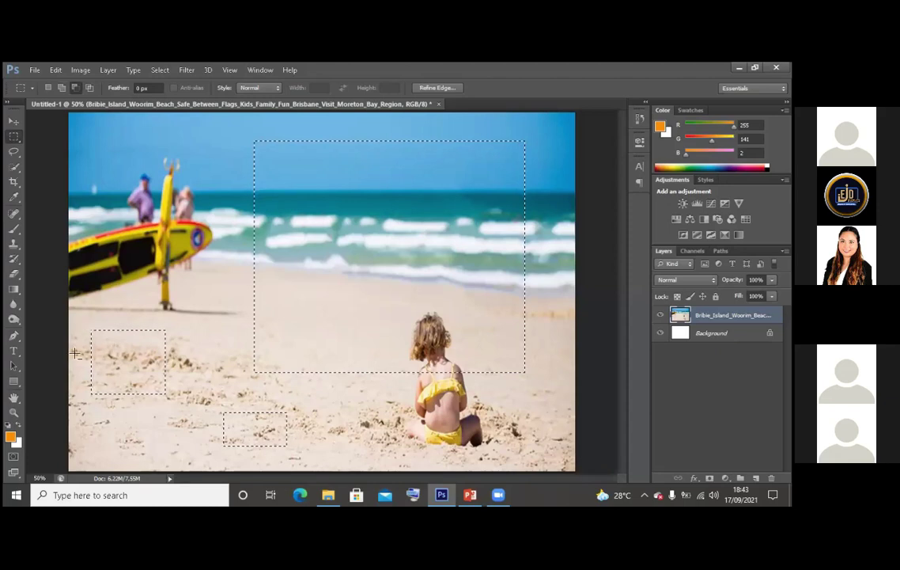
drag(84, 317, 308, 462)
Subtract a notch from each corner of the large selection, and try removing a vertical strip through its middle
drag(248, 131, 287, 160)
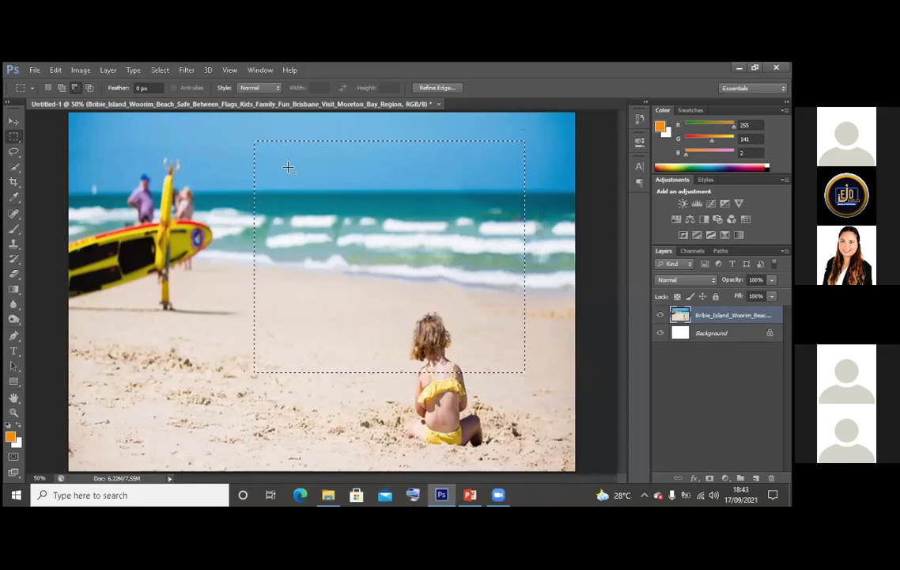
drag(247, 327, 283, 383)
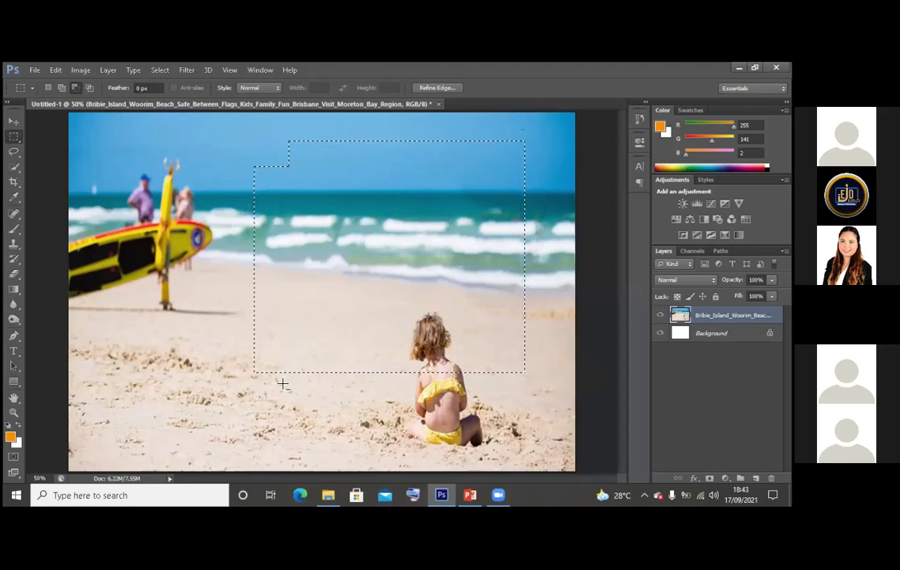
drag(487, 133, 532, 180)
drag(533, 299, 505, 378)
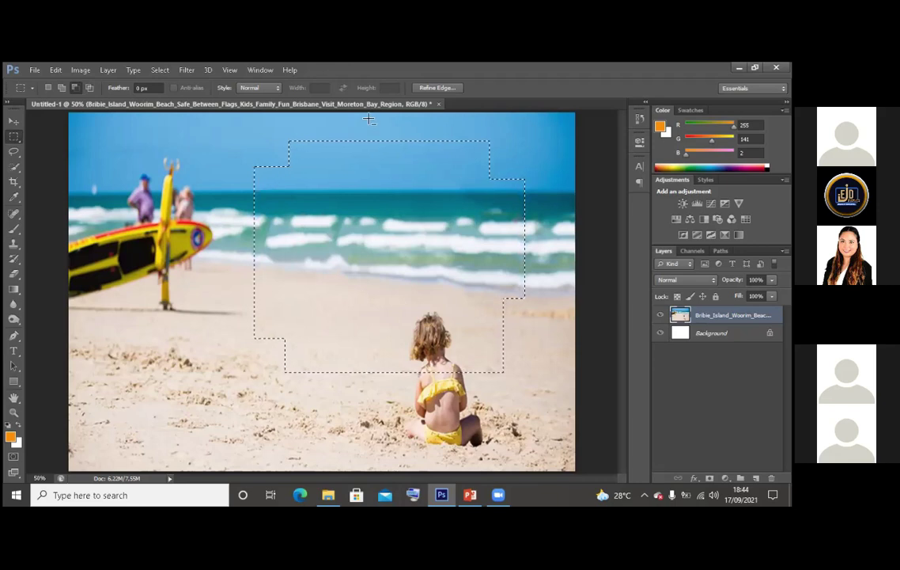
drag(427, 383, 415, 410)
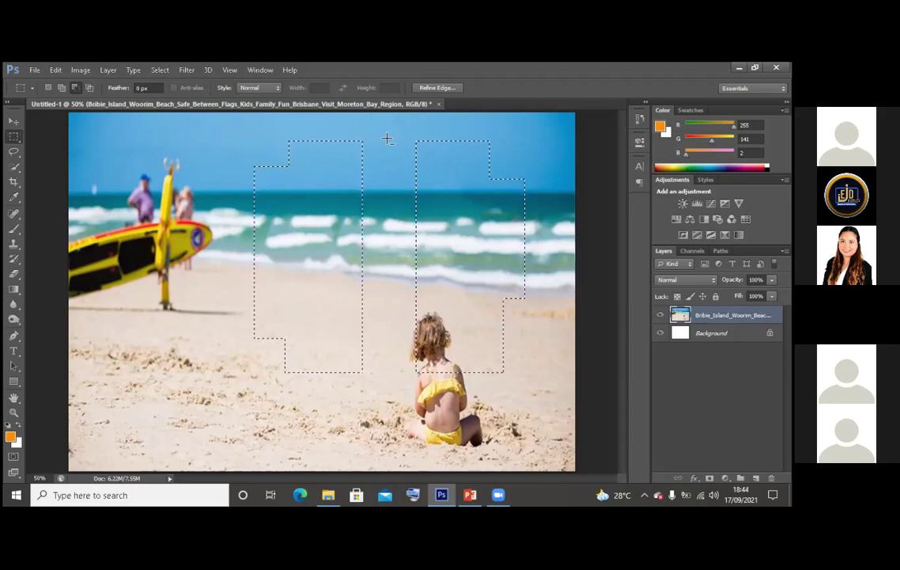
key(ctrl+z)
Use Intersect with selection to reduce the notched area to a vertical strip, then to a small rectangle over the waves
click(90, 88)
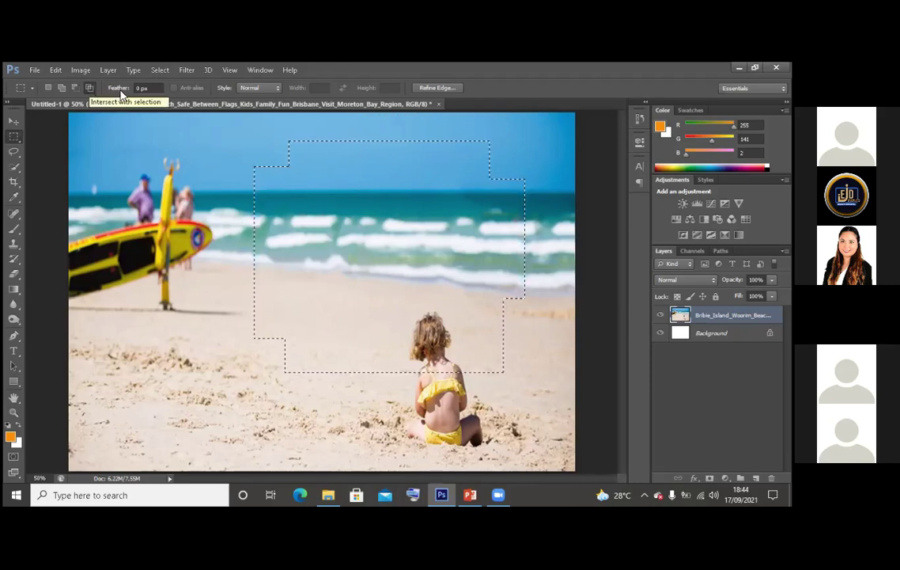
drag(358, 123, 419, 394)
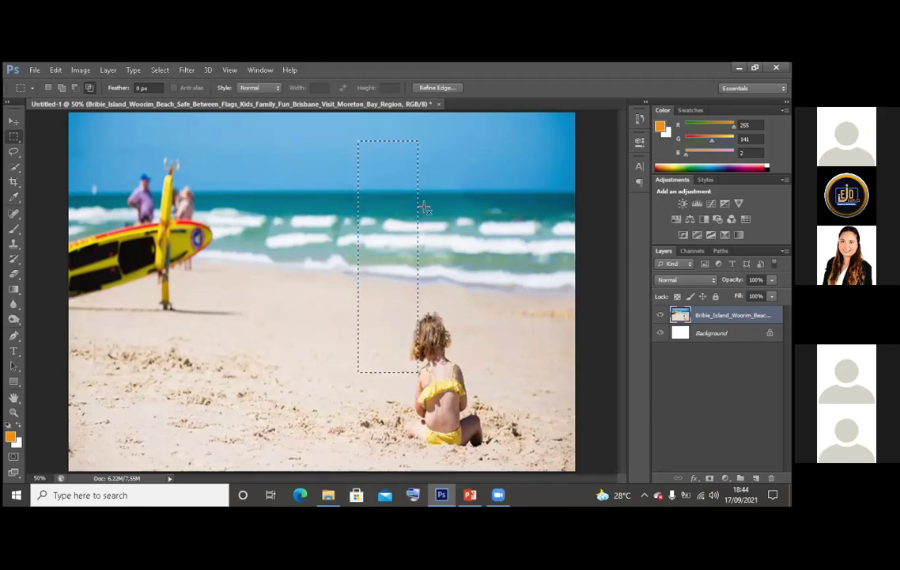
click(393, 434)
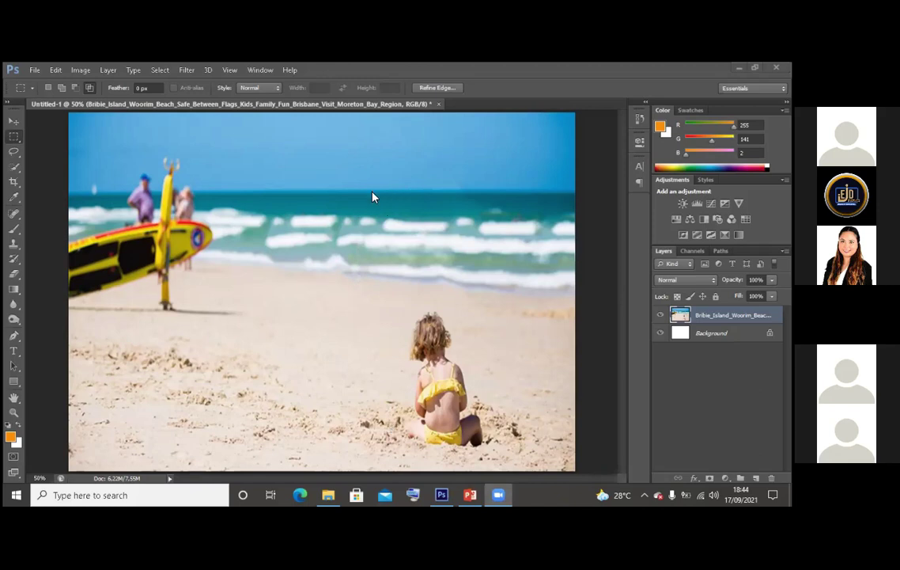
drag(358, 141, 419, 372)
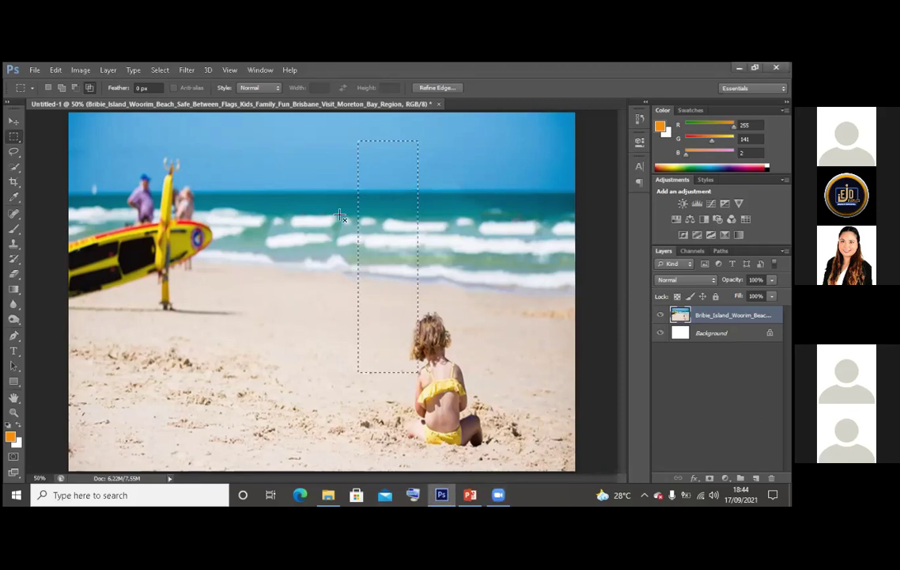
drag(296, 222, 504, 281)
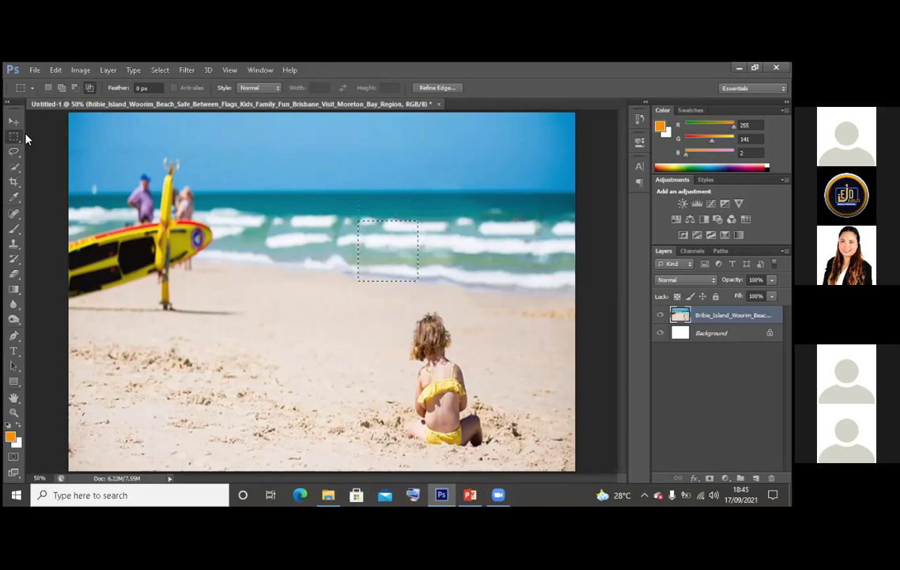
Switch the marquee to New selection mode and deselect the small rectangle over the waves
click(49, 87)
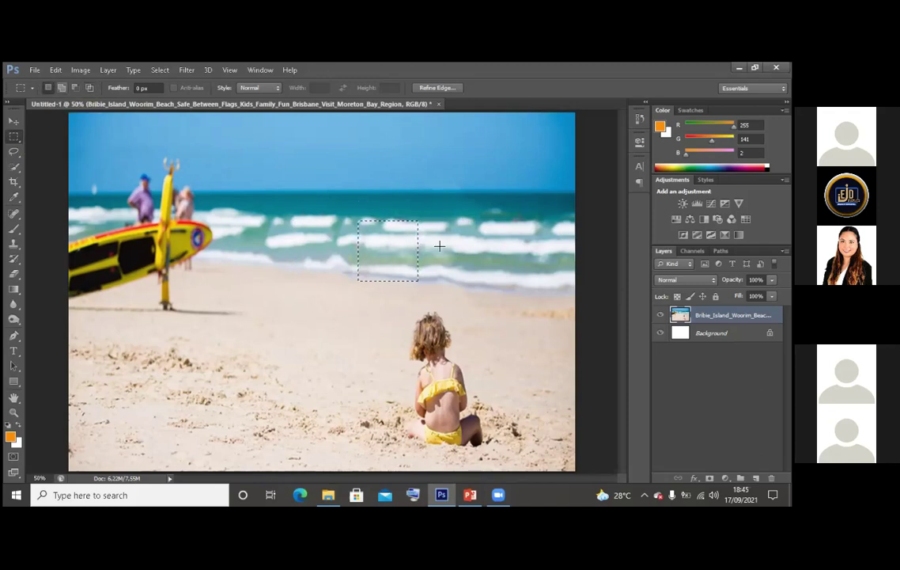
click(467, 245)
click(497, 495)
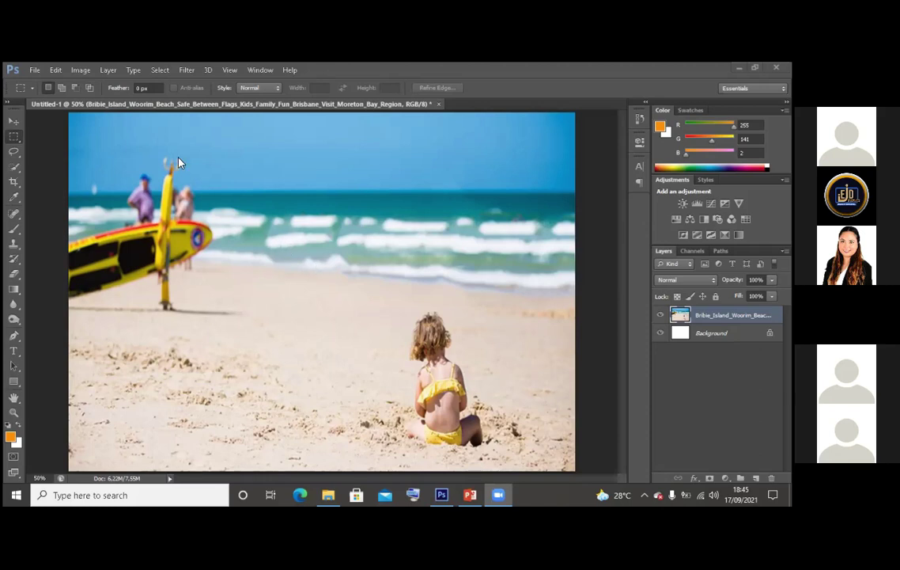
click(57, 70)
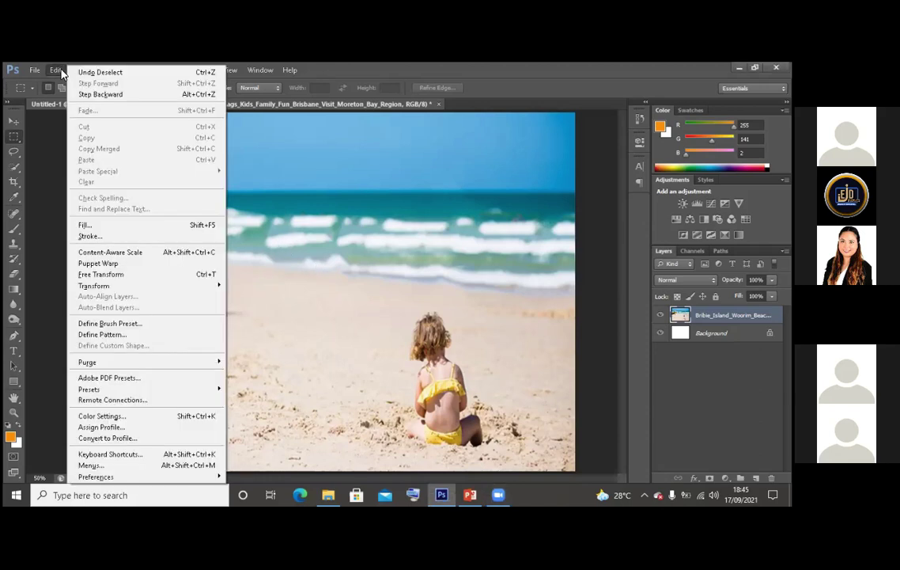
click(383, 68)
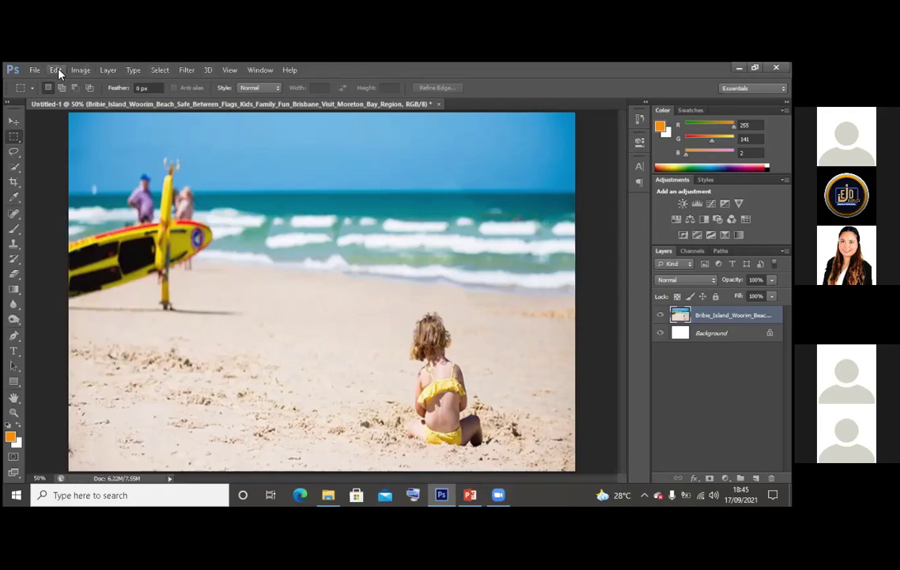
click(57, 70)
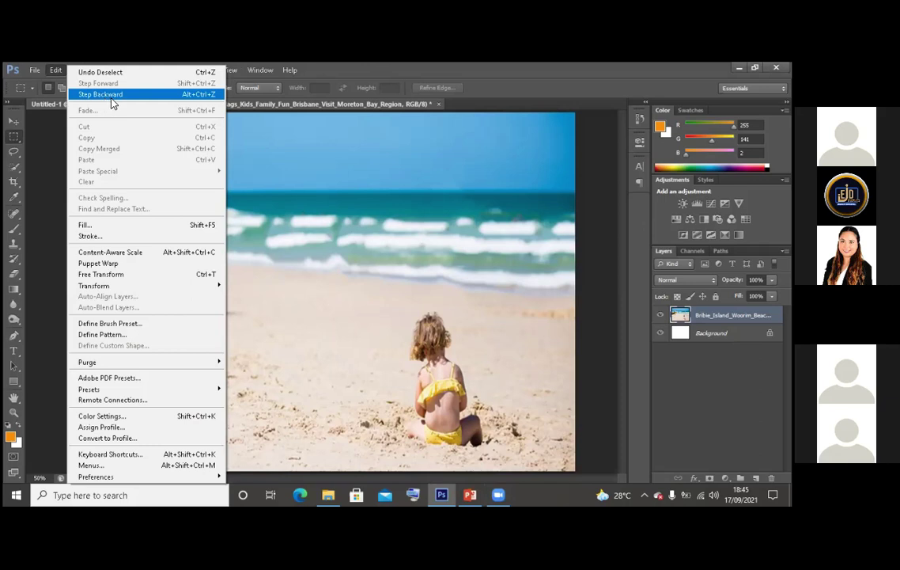
click(272, 173)
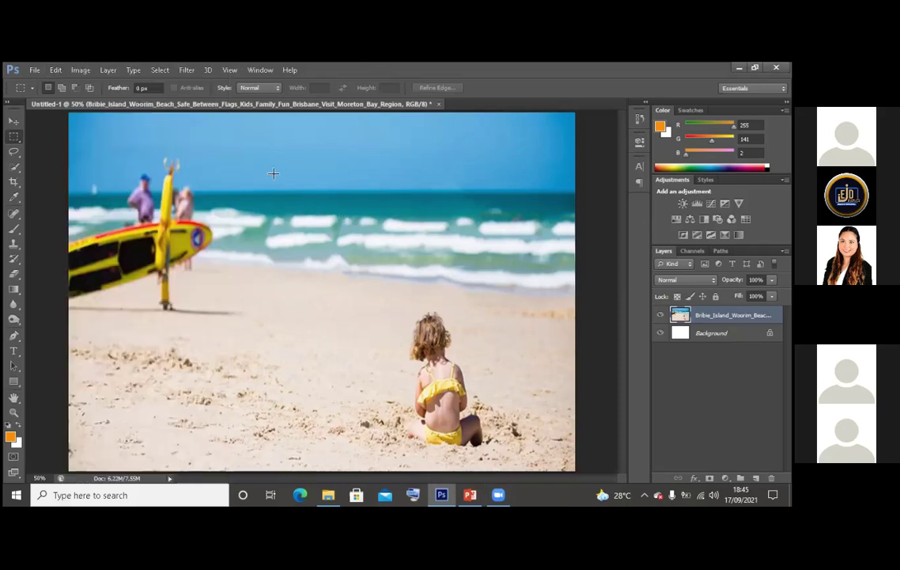
Select a new rectangle reaching from just above the horizon to the shoreline near the middle of the photo
drag(279, 175, 428, 285)
click(77, 212)
click(61, 70)
click(76, 74)
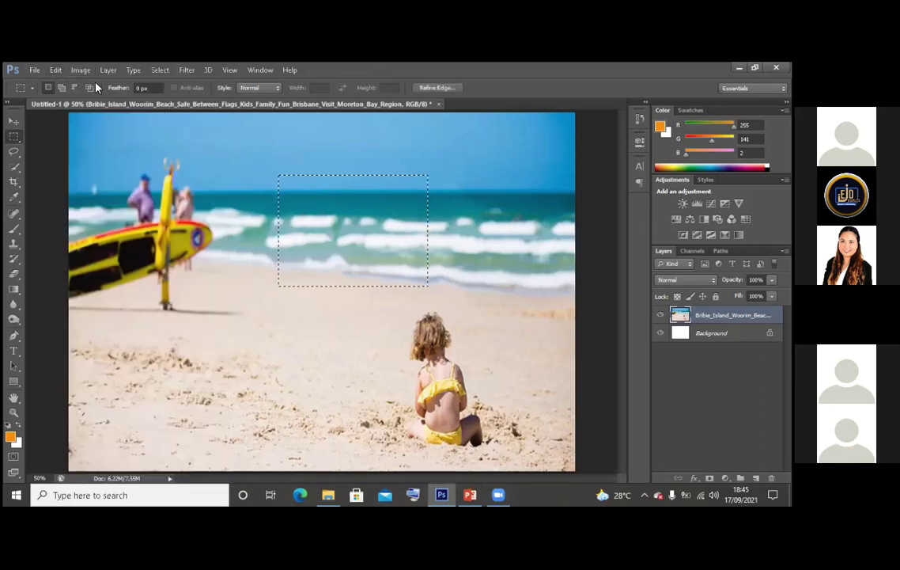
Demonstrate undo and redo by repeatedly undoing and redoing the rectangular marquee over the waves
click(57, 70)
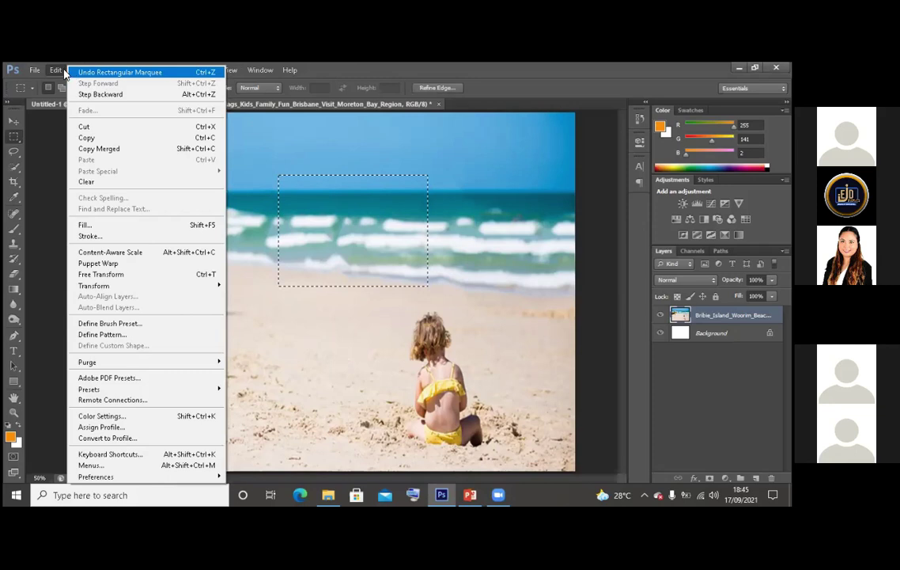
click(64, 72)
click(57, 69)
click(63, 71)
click(59, 69)
click(67, 71)
click(57, 69)
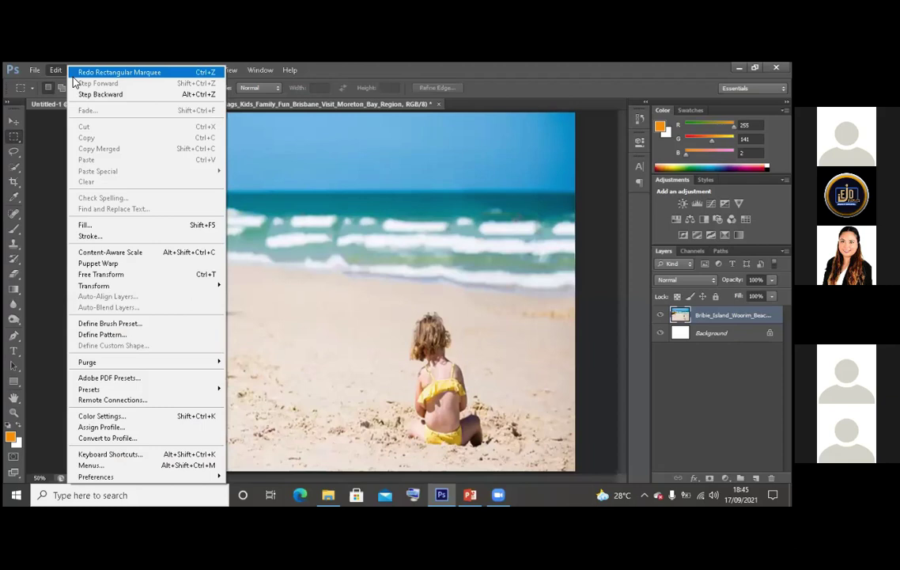
click(73, 72)
click(57, 70)
click(71, 72)
click(57, 70)
click(71, 72)
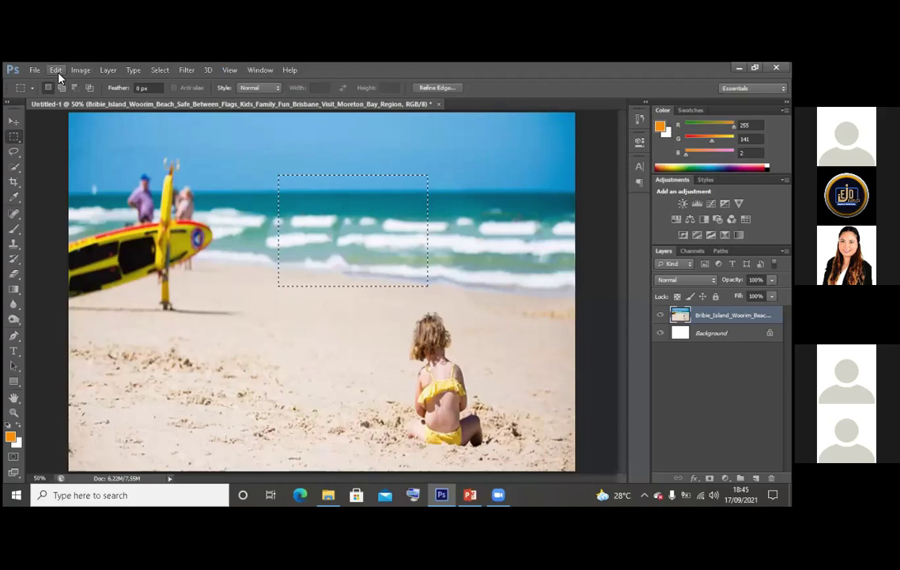
Step backward through the selection history to the large rectangle with only its upper-left corner notched
click(57, 69)
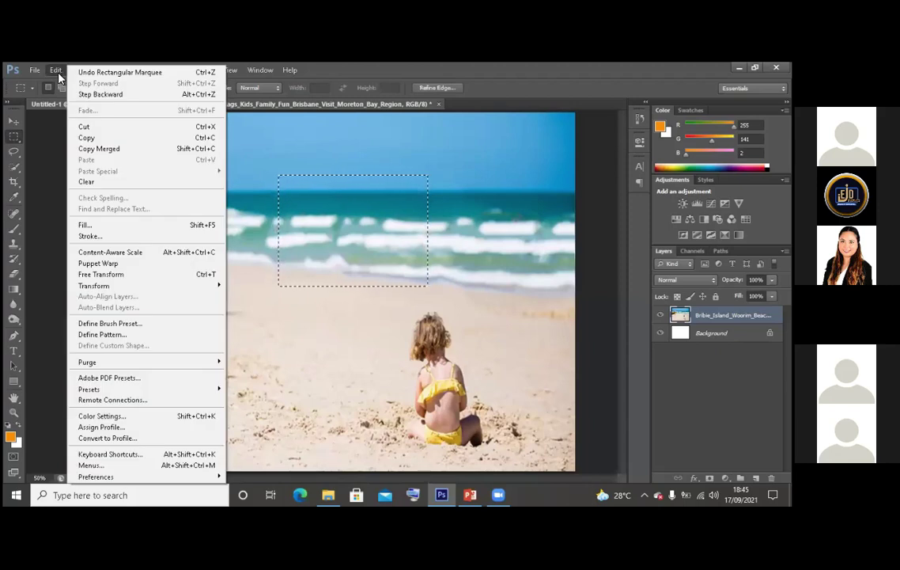
click(166, 97)
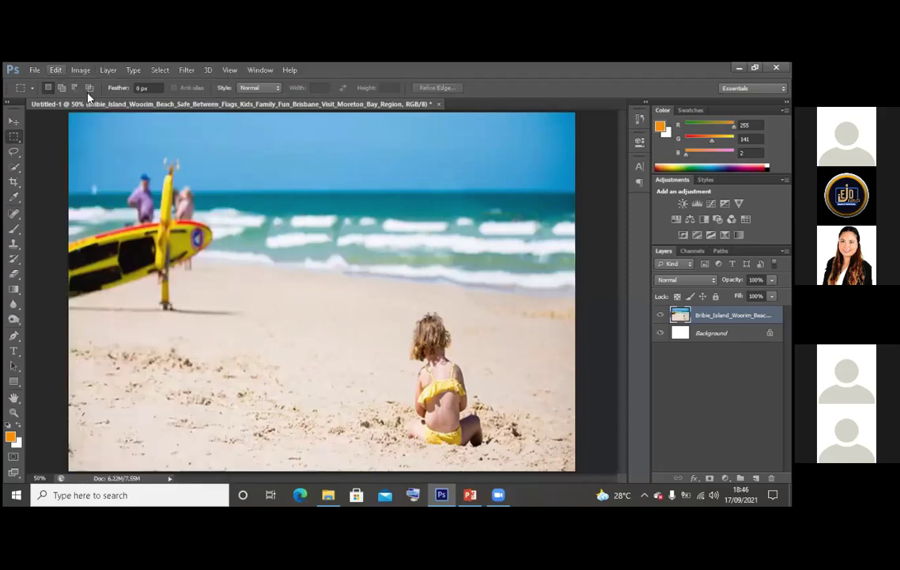
click(56, 70)
click(87, 93)
click(56, 70)
click(87, 93)
click(56, 70)
click(91, 95)
click(55, 69)
click(78, 95)
click(55, 70)
click(78, 95)
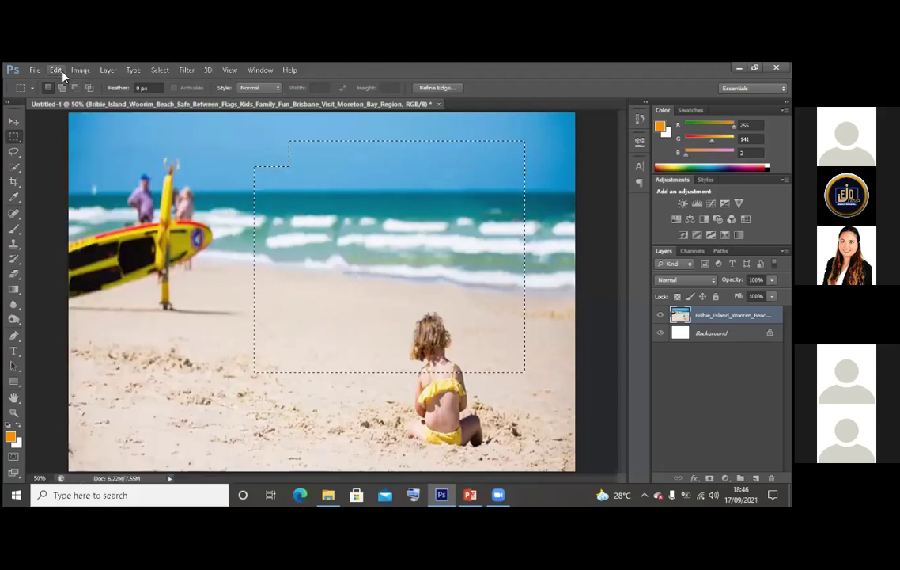
Continue stepping backward to the full large rectangle with only the first rectangle added on the sand
click(63, 74)
click(81, 94)
click(54, 69)
click(82, 95)
click(56, 69)
click(62, 72)
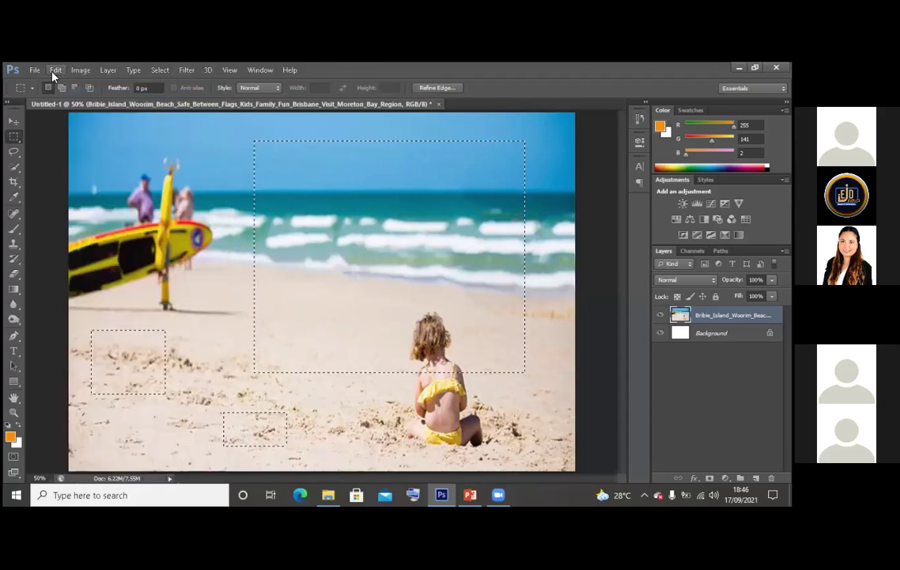
click(381, 383)
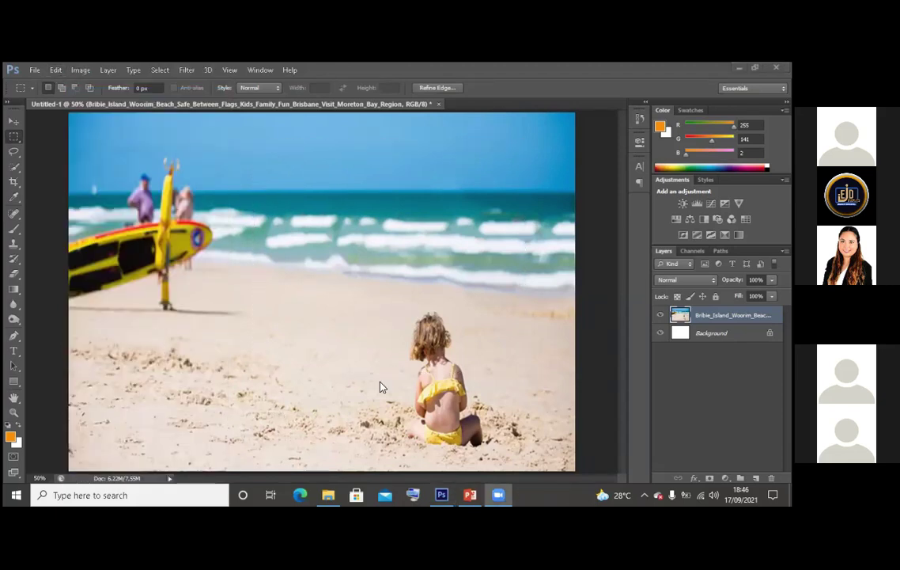
click(56, 69)
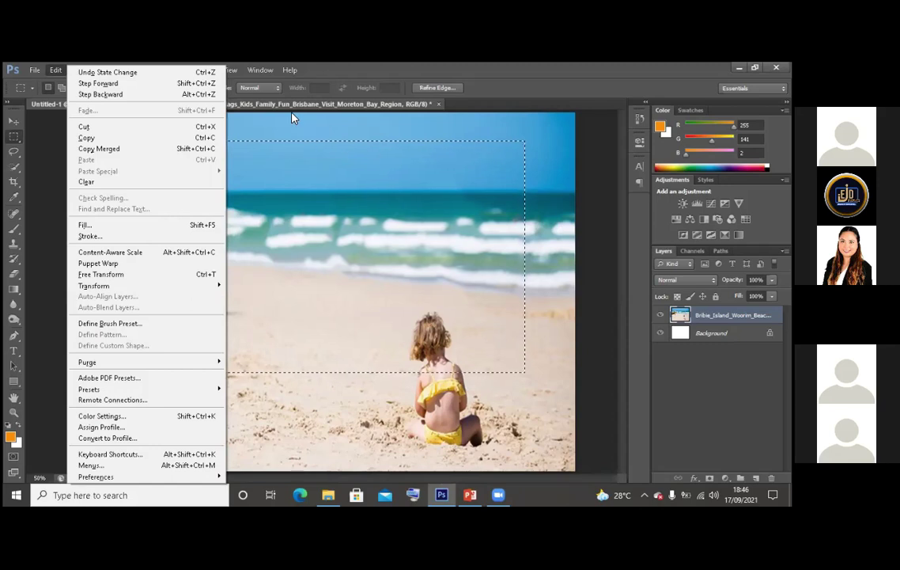
click(294, 116)
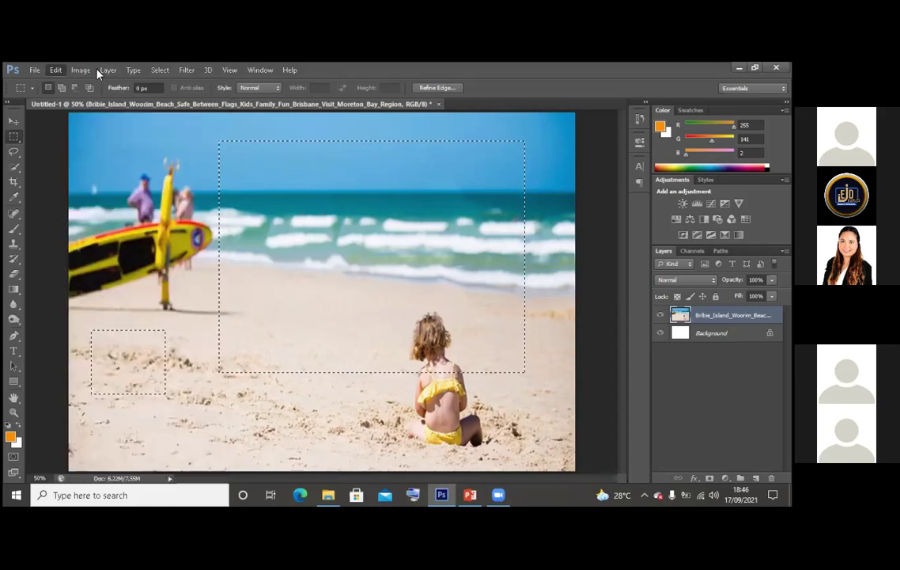
click(37, 70)
click(43, 70)
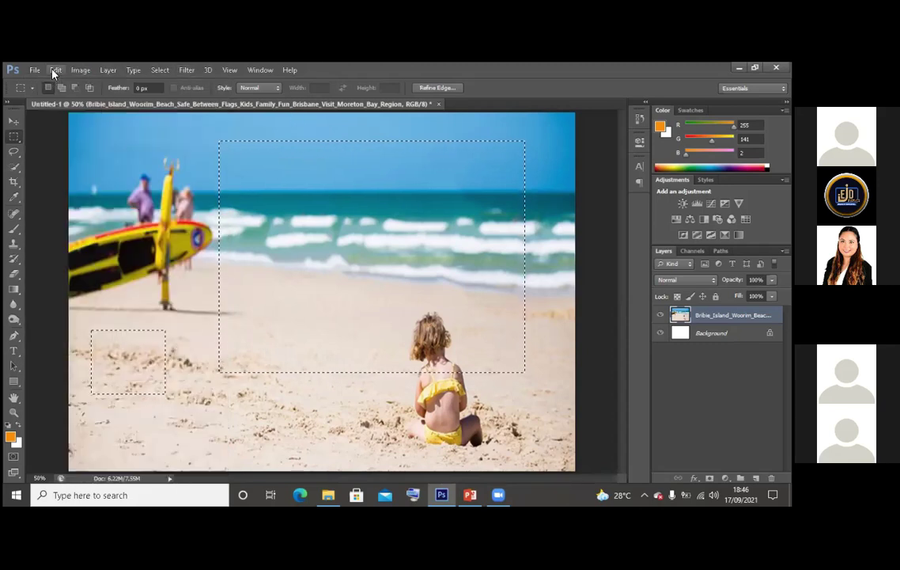
click(53, 70)
click(12, 79)
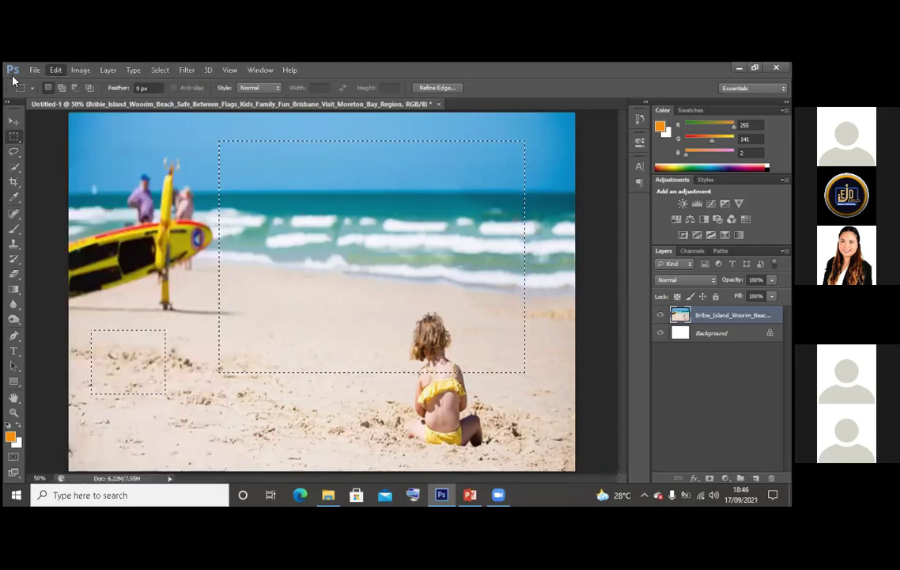
click(56, 70)
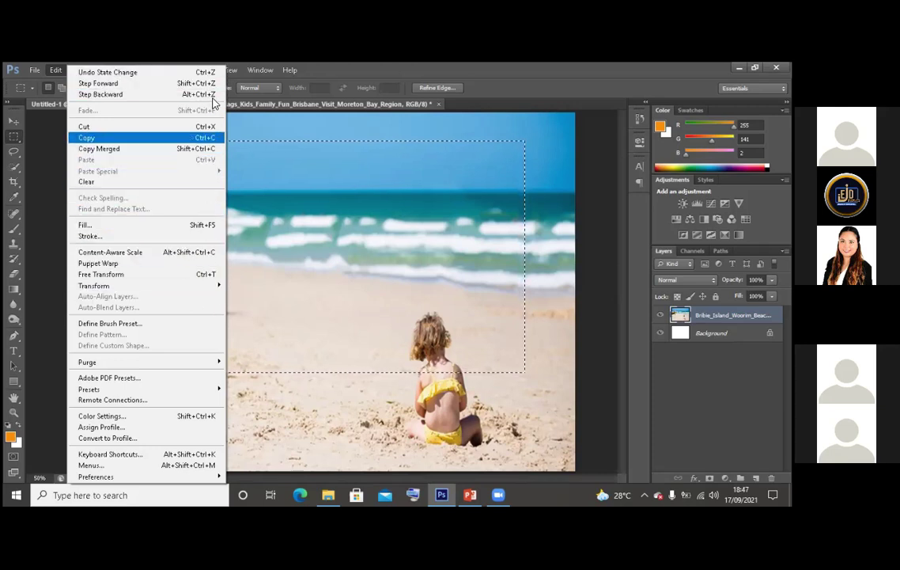
mouse_move(35, 72)
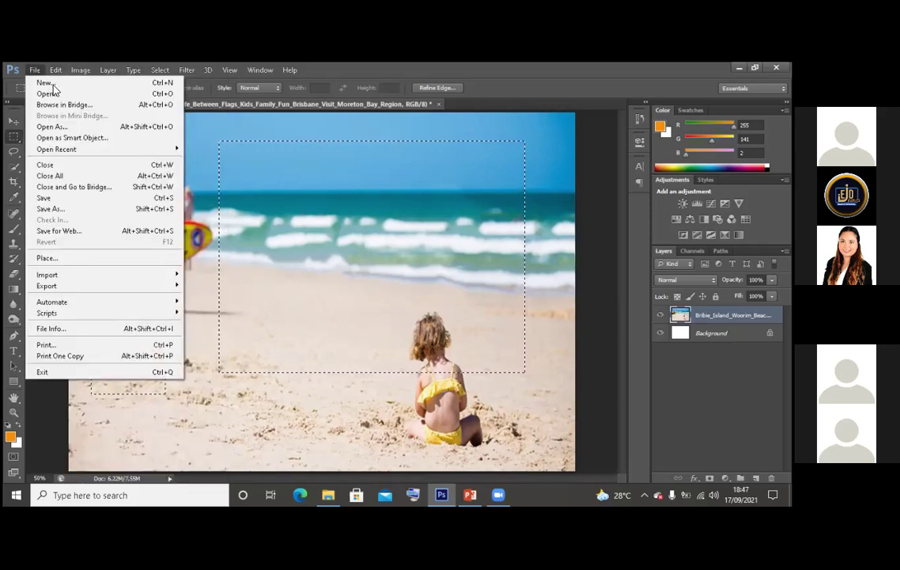
click(53, 84)
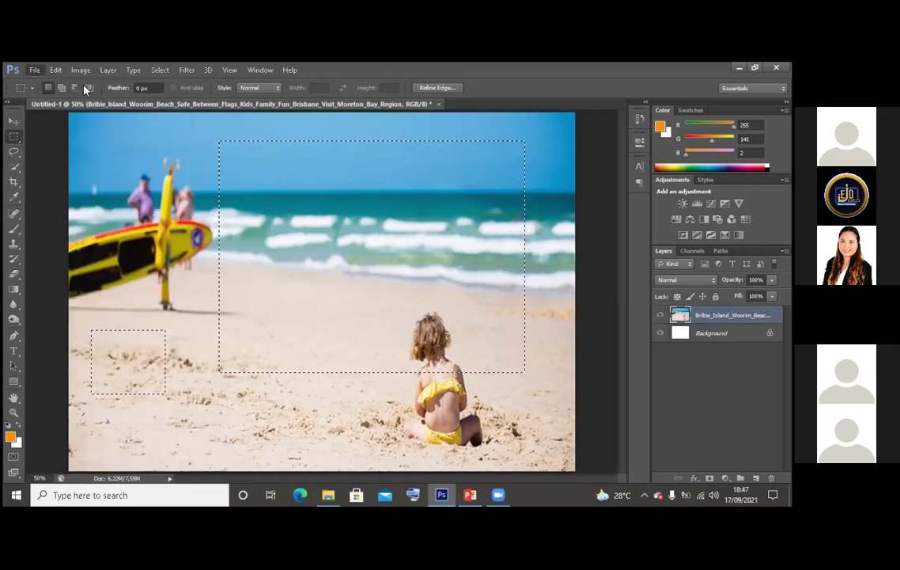
key(alt+f)
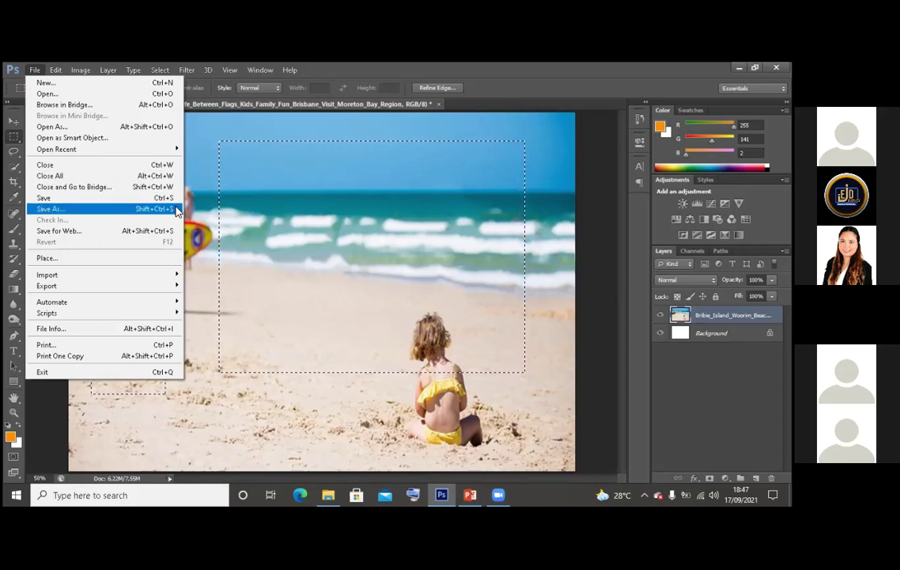
click(169, 260)
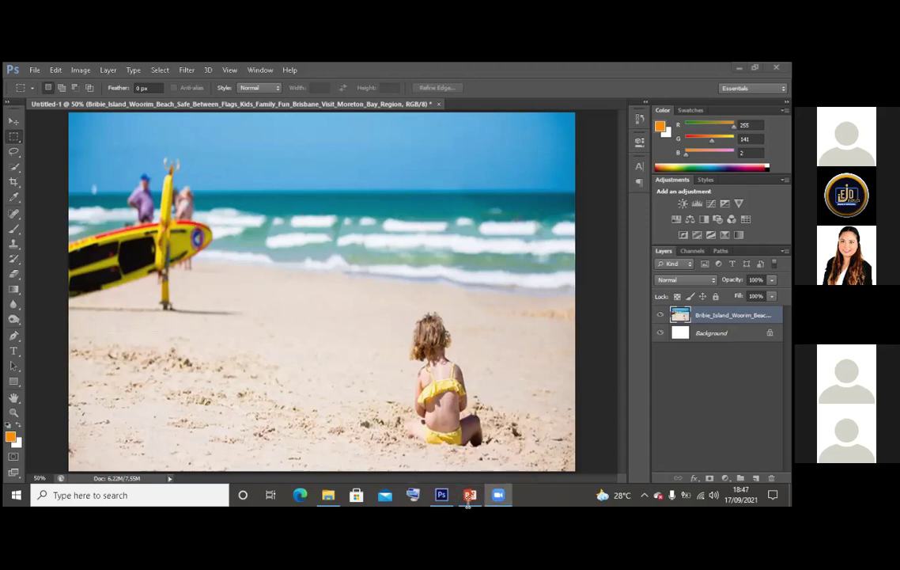
Check the Move and Selection tools slide in PowerPoint, return to Photoshop and clear the rectangular selection over the waves
key(alt+Tab)
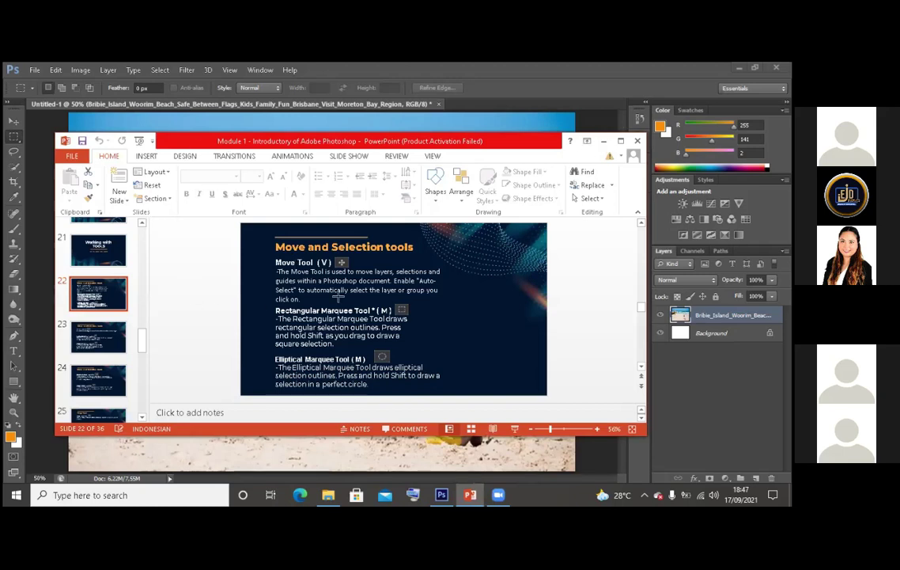
key(alt+Tab)
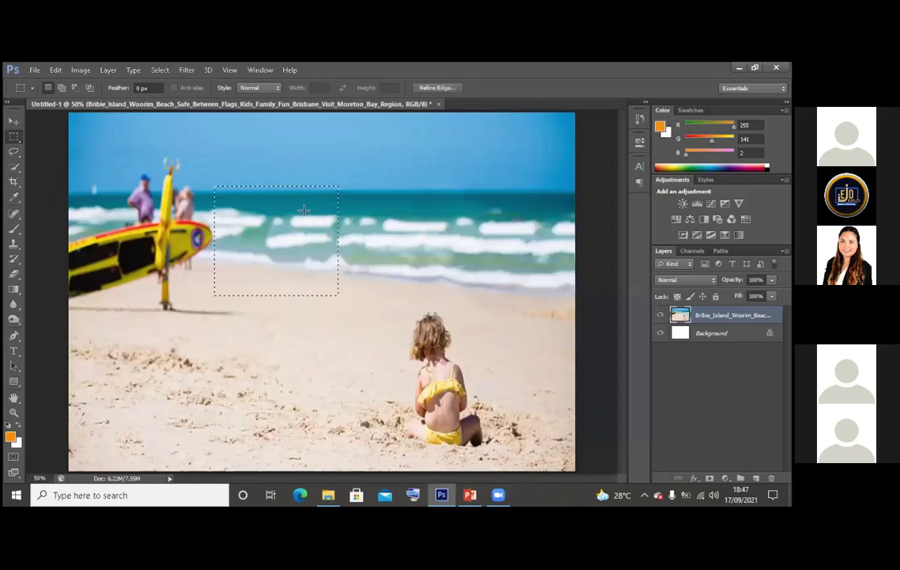
key(ctrl+d)
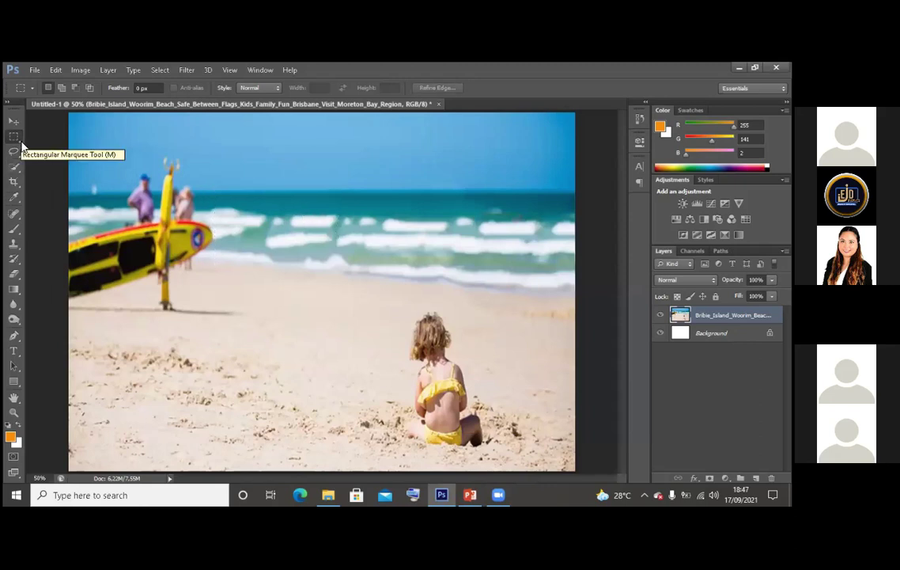
Select a large circle spanning the waves and upper sand near the photo's middle with the Elliptical Marquee tool
right_click(13, 140)
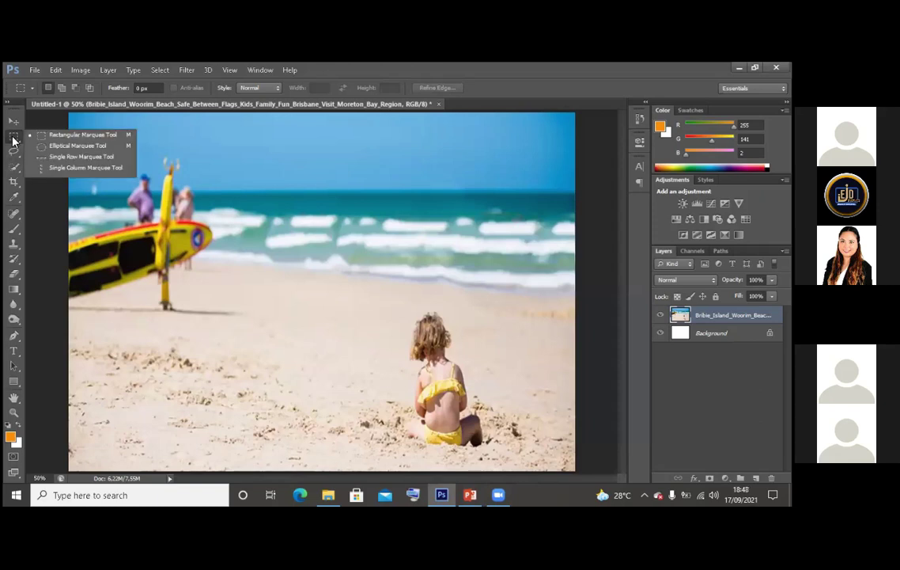
click(14, 141)
click(15, 136)
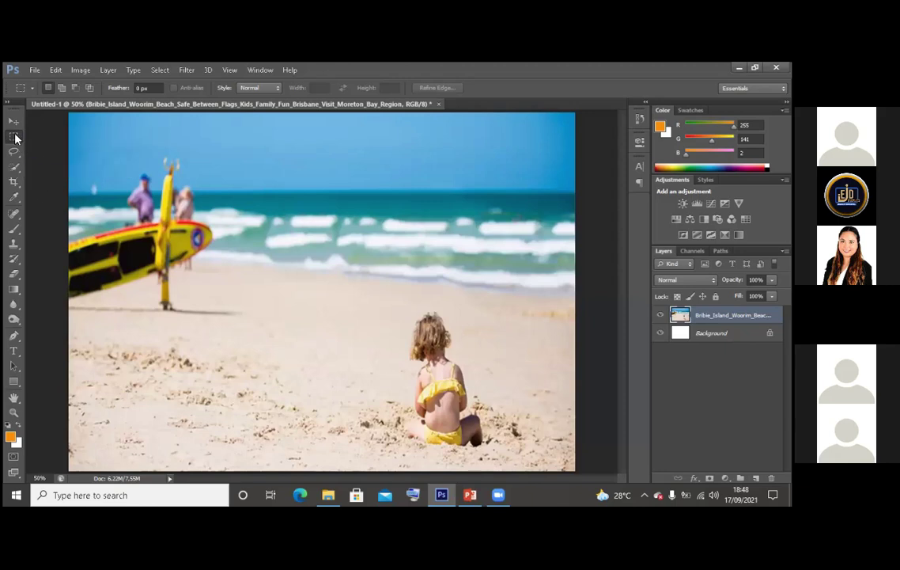
right_click(14, 136)
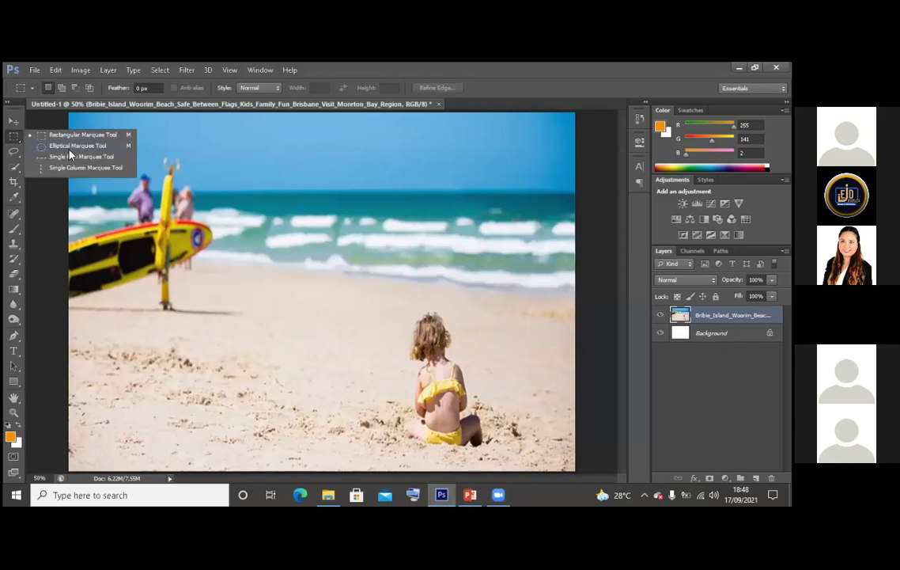
click(69, 151)
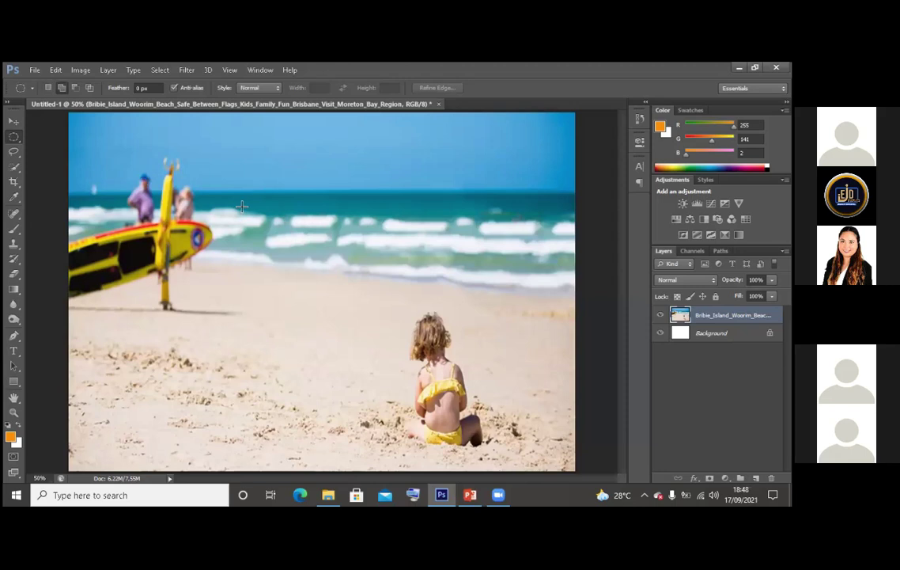
drag(242, 206, 382, 342)
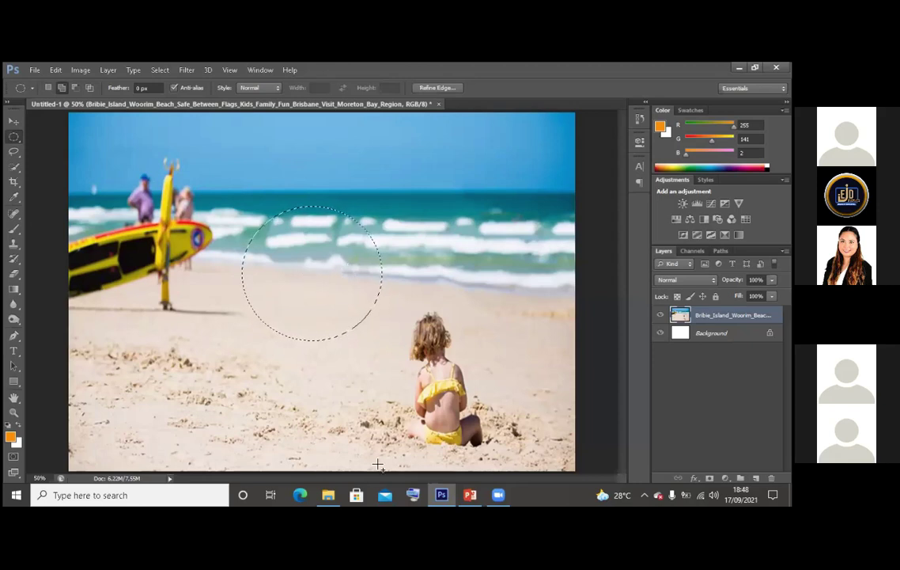
Add smaller circles to the selection along the large circle's upper edge and at the horizon to its upper right
click(62, 87)
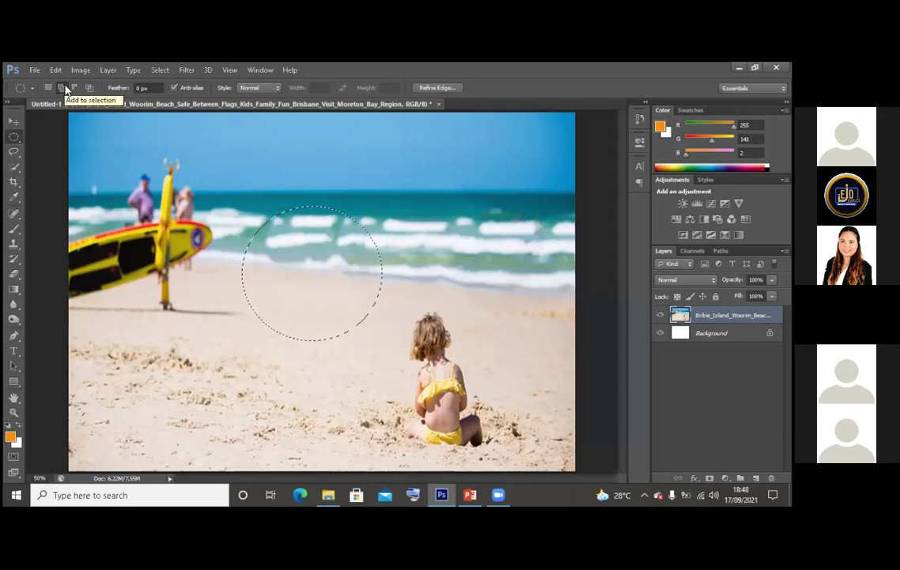
drag(433, 201, 439, 204)
drag(299, 185, 391, 261)
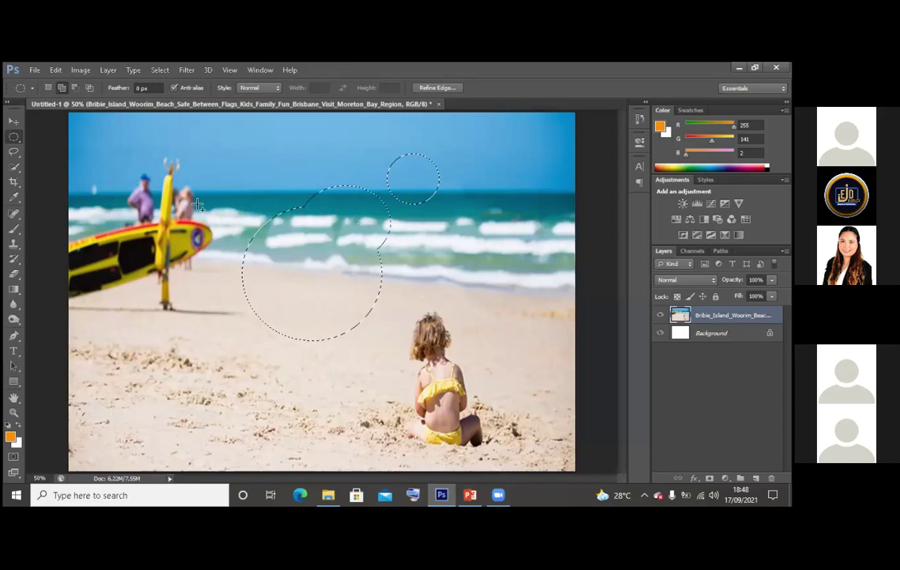
Subtract elliptical areas from the combined circle selection around the waves and horizon
click(76, 89)
drag(288, 161, 432, 269)
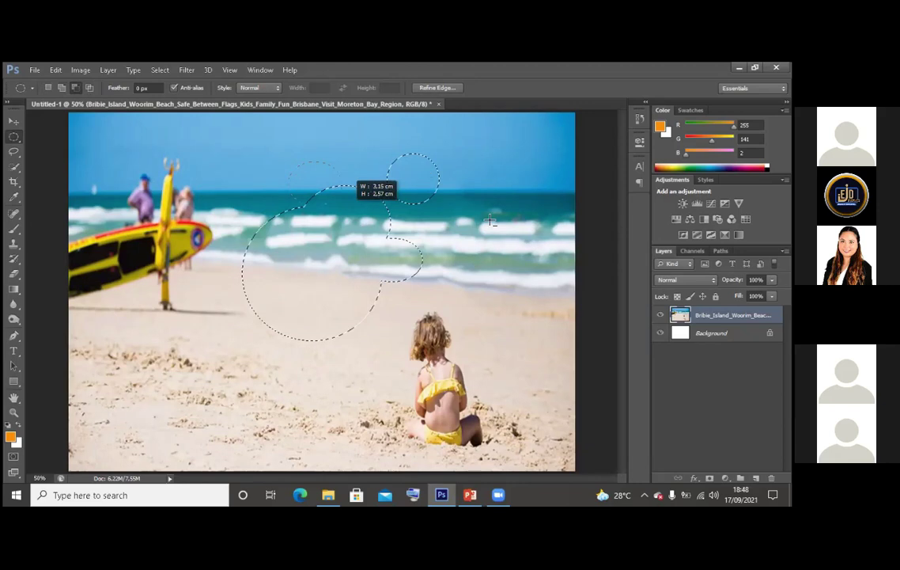
drag(384, 146, 434, 183)
drag(390, 338, 399, 348)
Intersect the selection with a wide ellipse and a narrow upright ellipse over the waves left of the middle
click(90, 88)
drag(215, 238, 328, 269)
drag(258, 220, 280, 294)
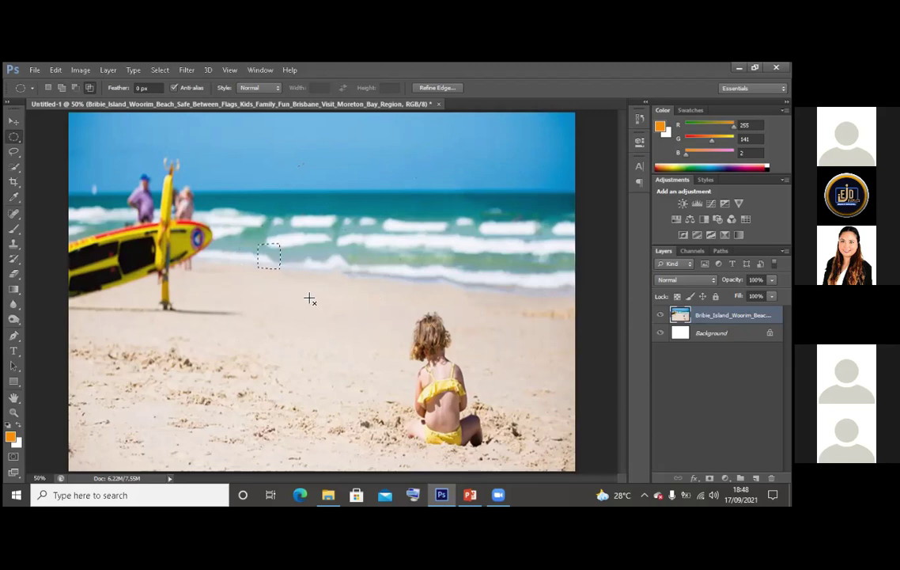
Deselect the small intersected area over the waves
right_click(258, 241)
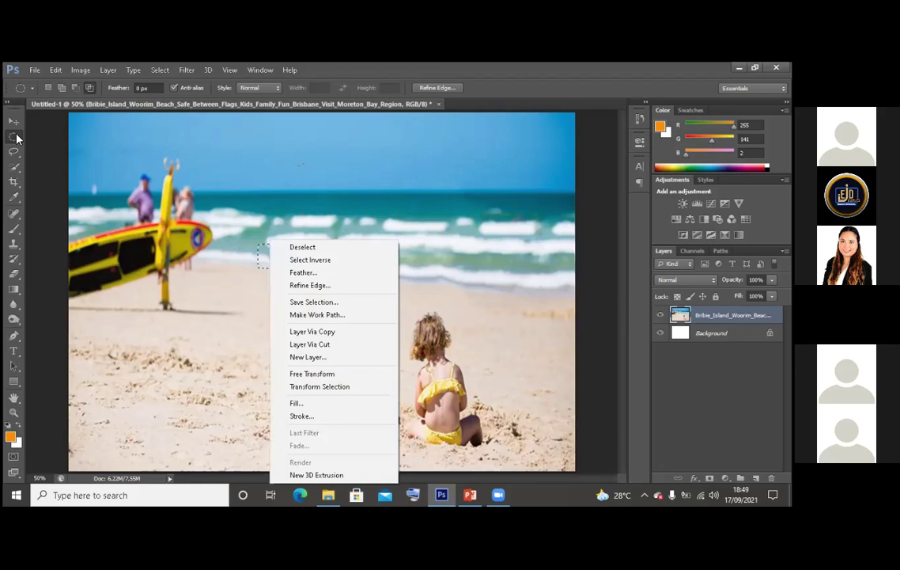
click(321, 185)
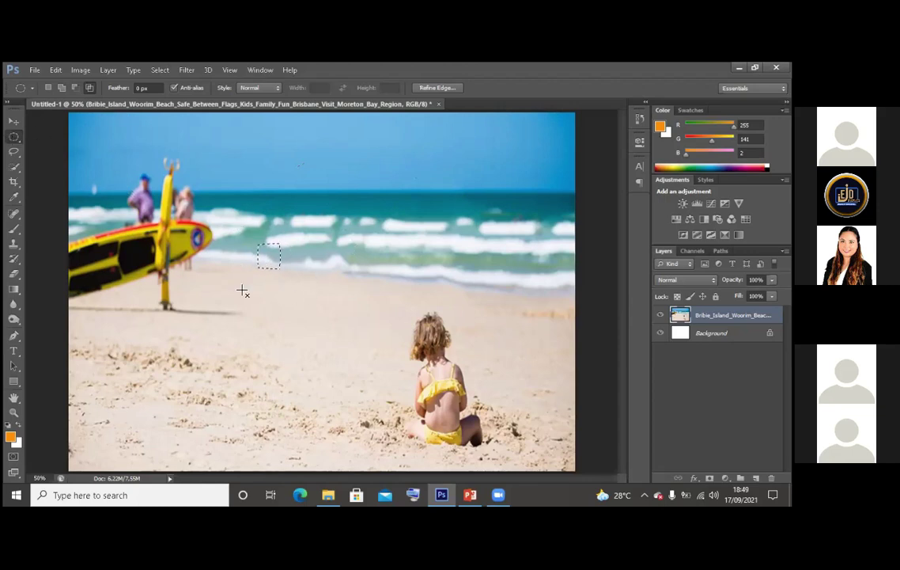
key(ctrl+d)
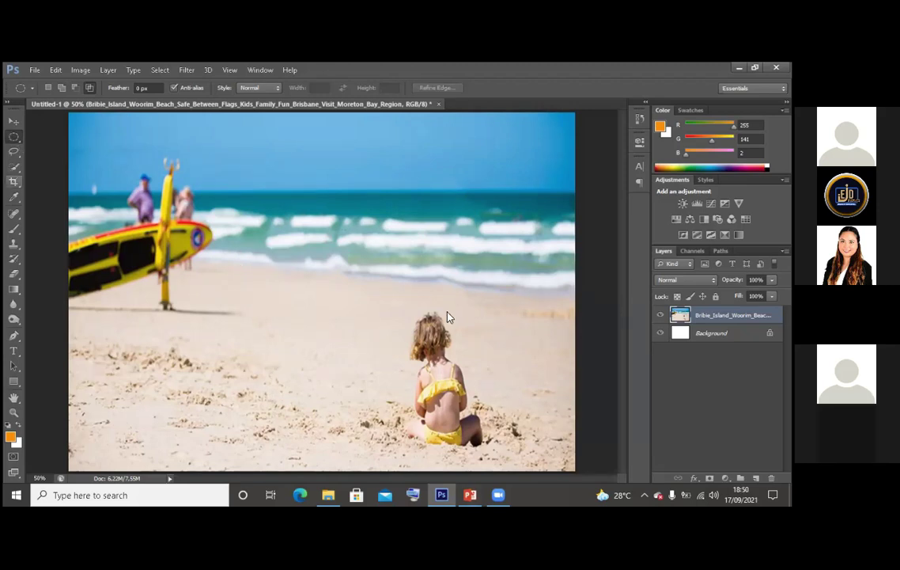
Switch to the PowerPoint presentation and advance to slide 23 about the Lasso, Polygonal Lasso and Magnetic Lasso tools
key(alt+Tab)
click(459, 497)
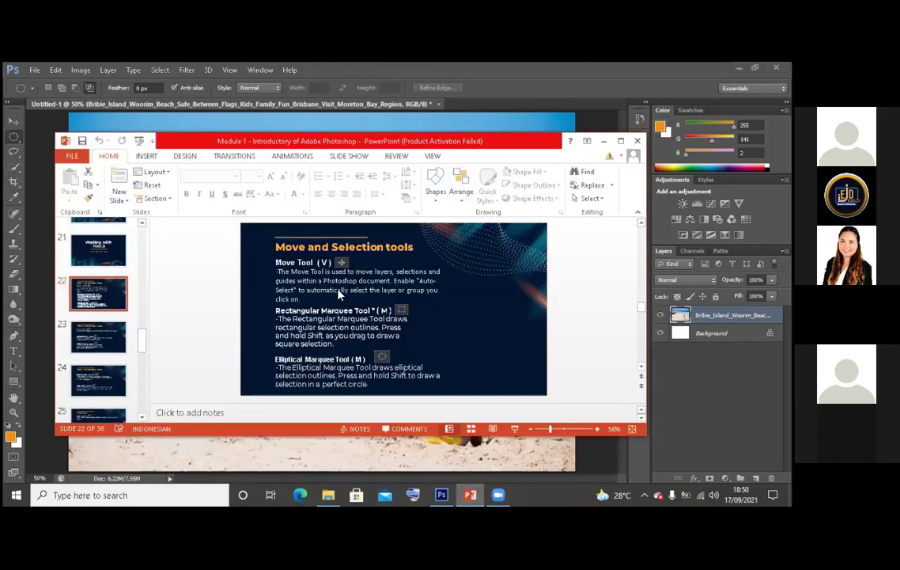
scroll(338, 294, down, 1)
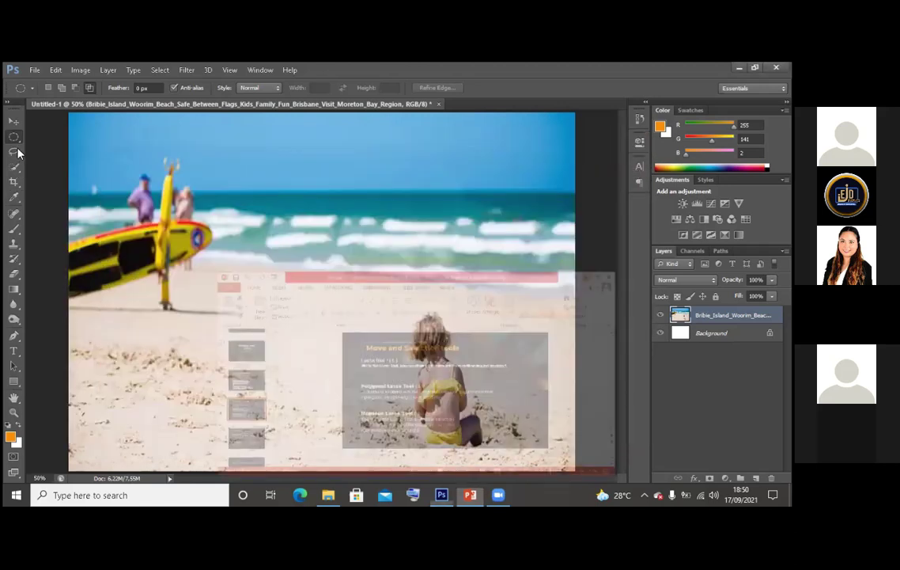
Return to Photoshop and activate the Lasso Tool
right_click(16, 150)
click(61, 150)
click(186, 190)
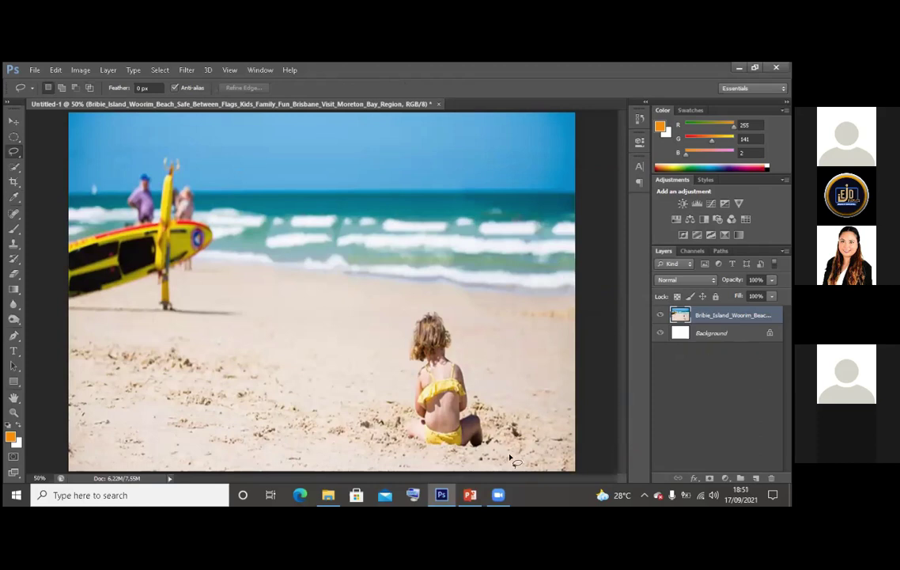
click(328, 494)
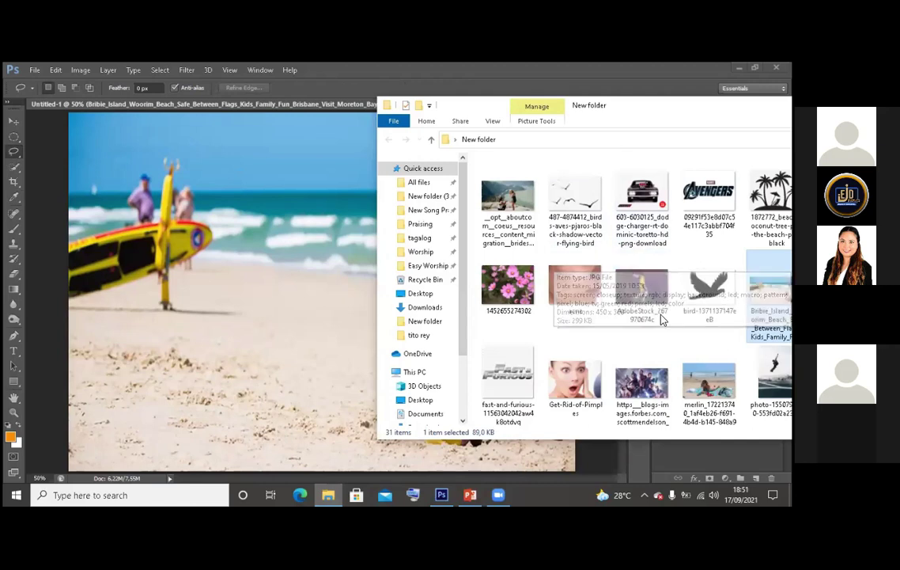
scroll(662, 319, down, 1)
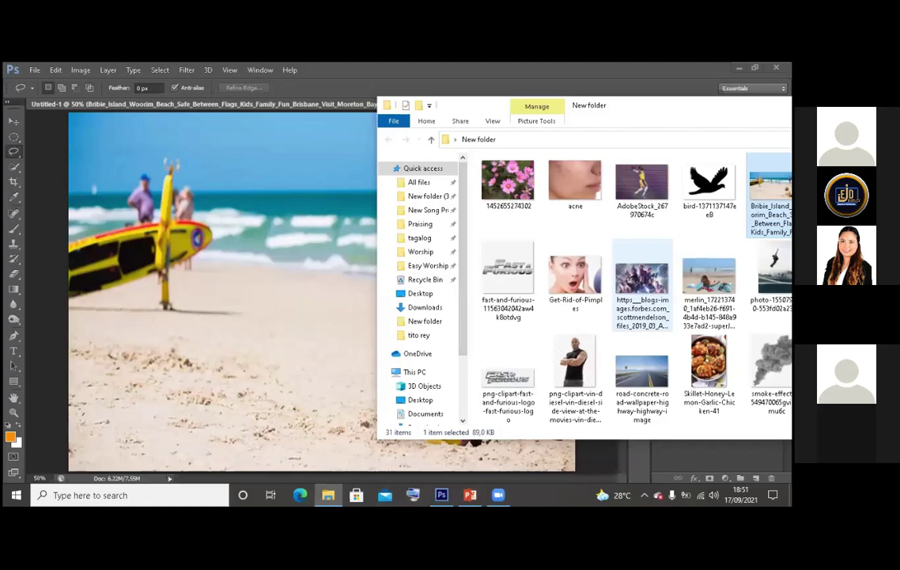
scroll(642, 285, up, 1)
scroll(625, 285, down, 1)
drag(658, 108, 485, 95)
click(738, 175)
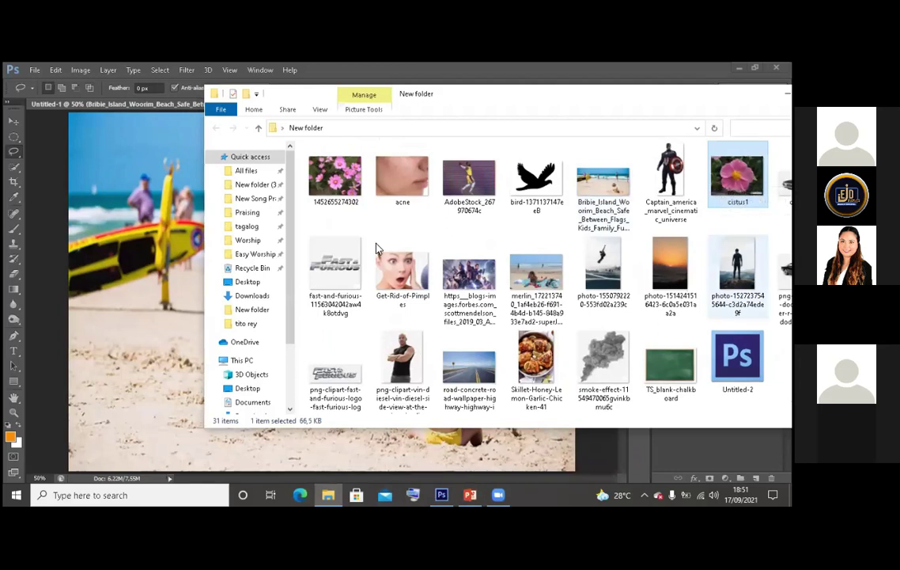
scroll(377, 248, up, 1)
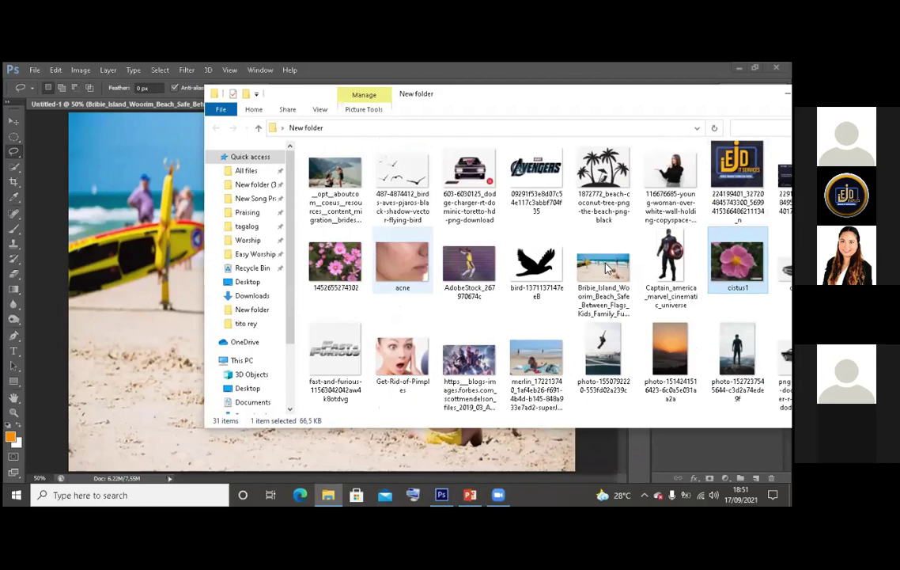
scroll(607, 269, down, 1)
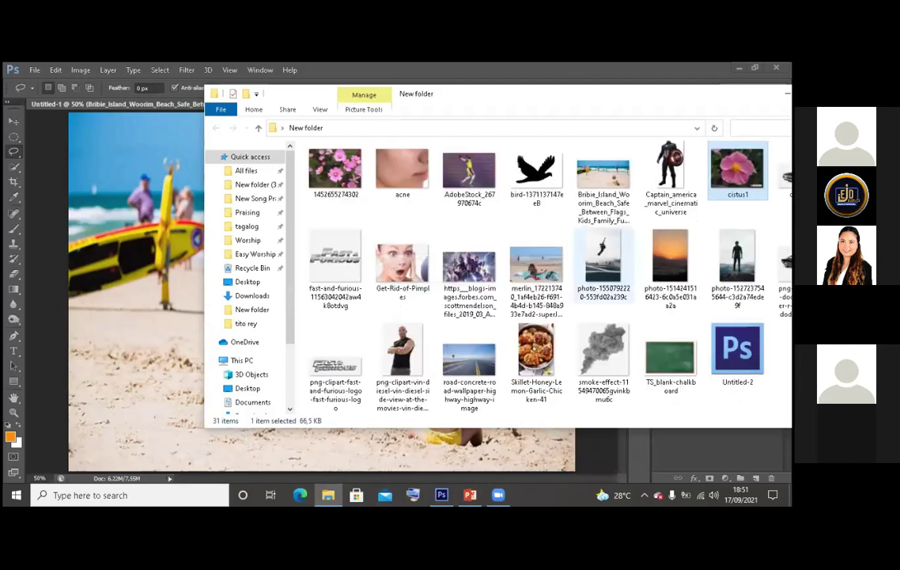
click(605, 268)
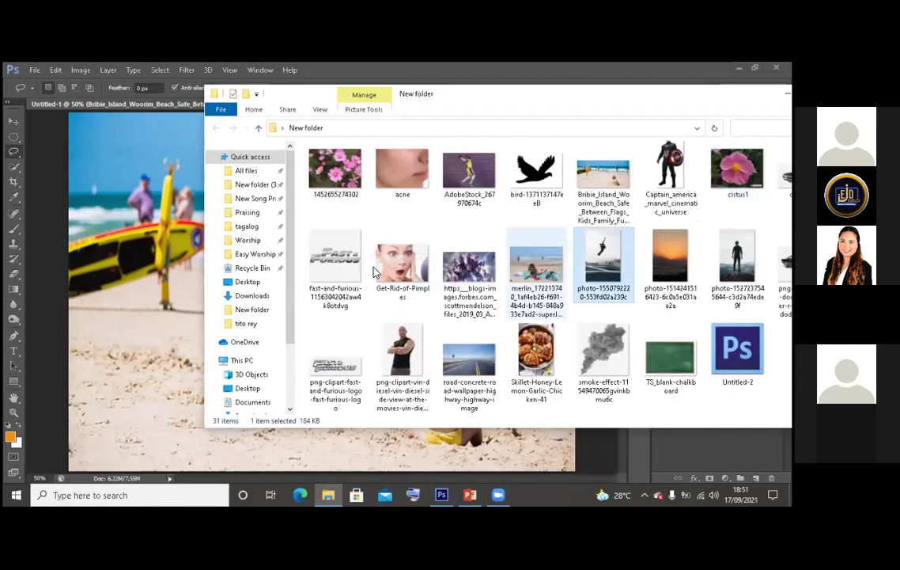
scroll(355, 284, up, 1)
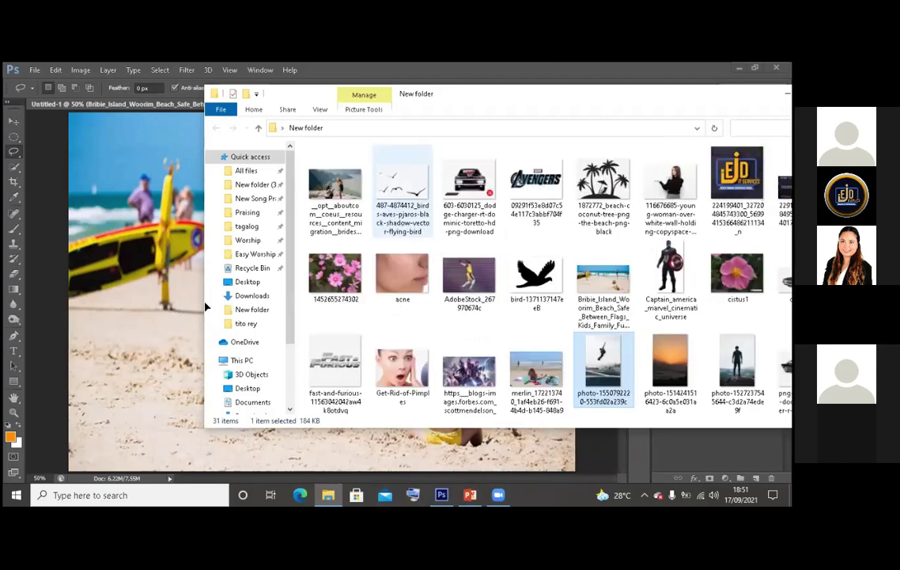
click(335, 277)
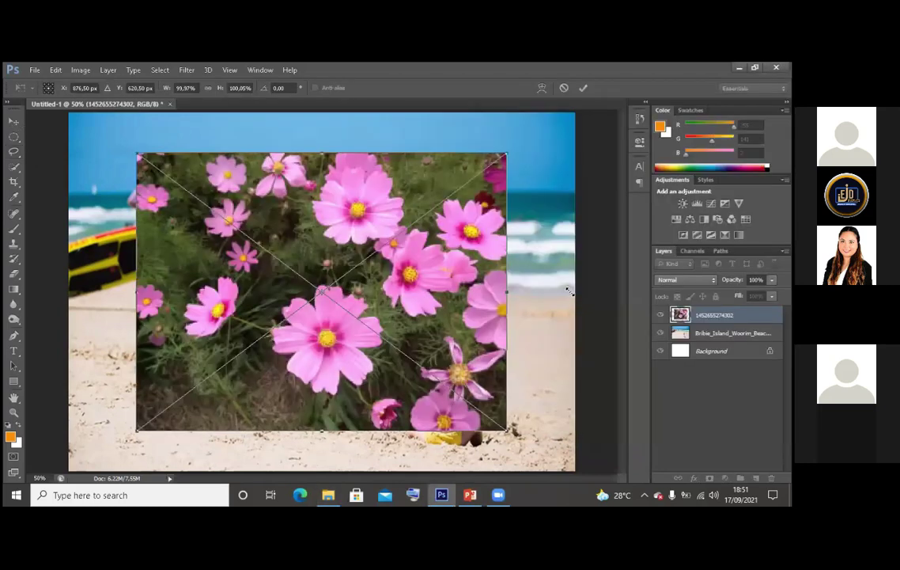
Enlarge the placed flower image to cover the whole canvas, about 137% wide and 129% high, and rasterize its layer
drag(137, 154, 69, 112)
drag(507, 431, 575, 471)
key(Return)
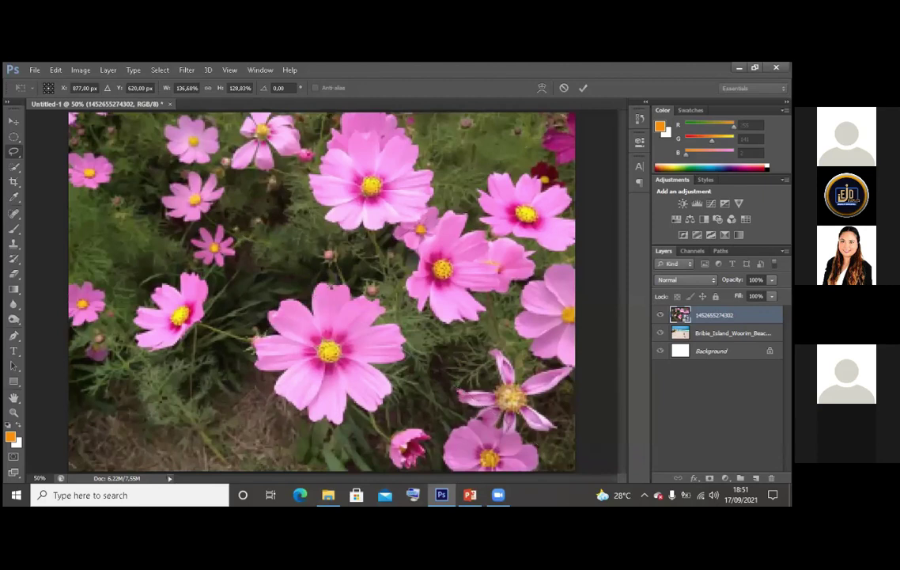
key(Return)
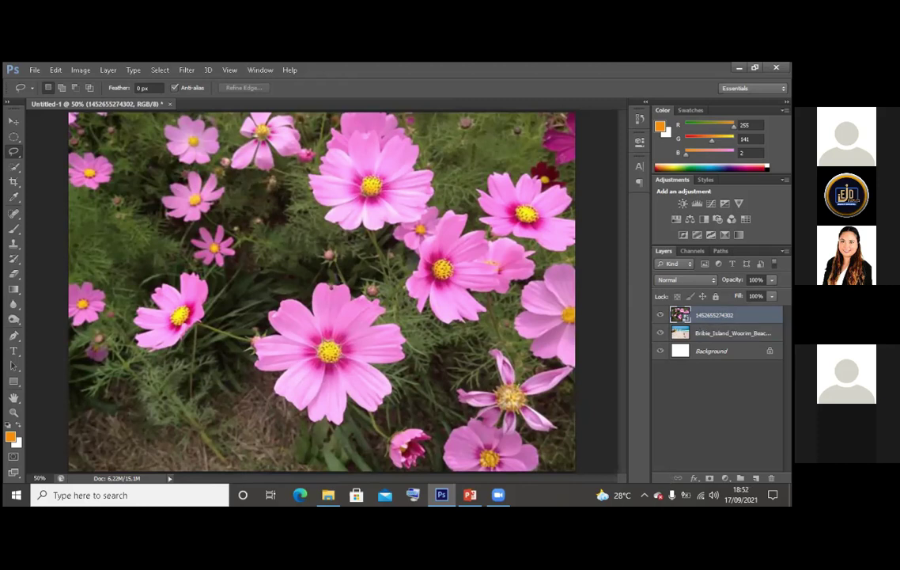
right_click(723, 315)
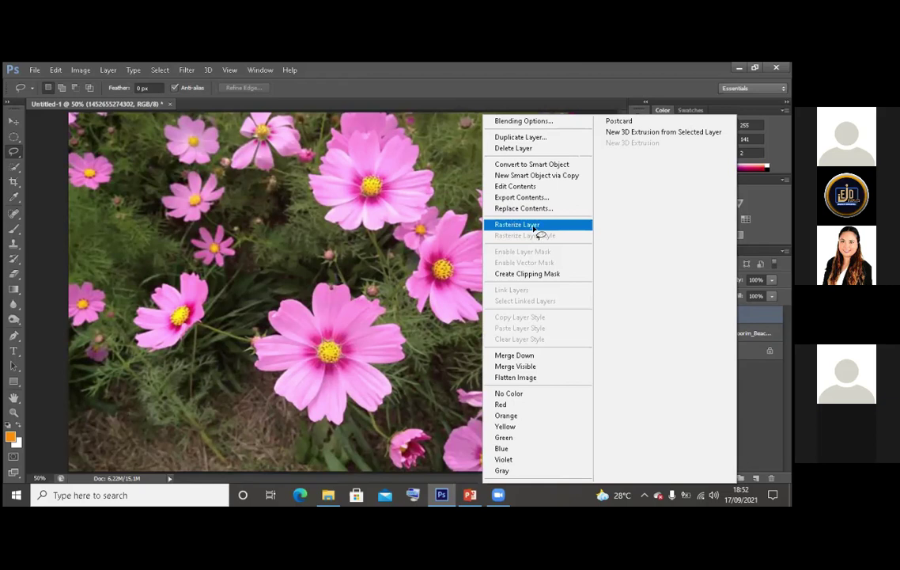
click(534, 228)
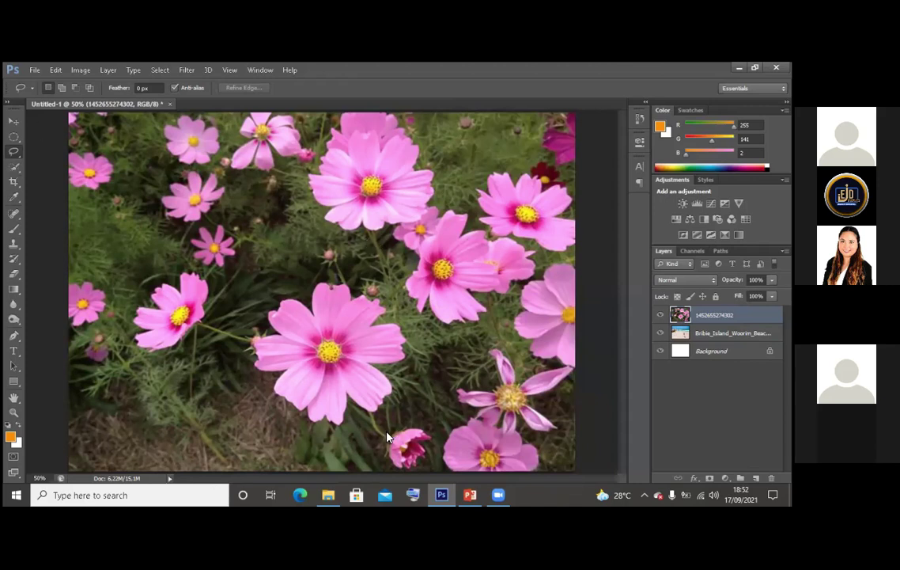
Review the lasso tools slide in PowerPoint again and return to Photoshop
click(472, 496)
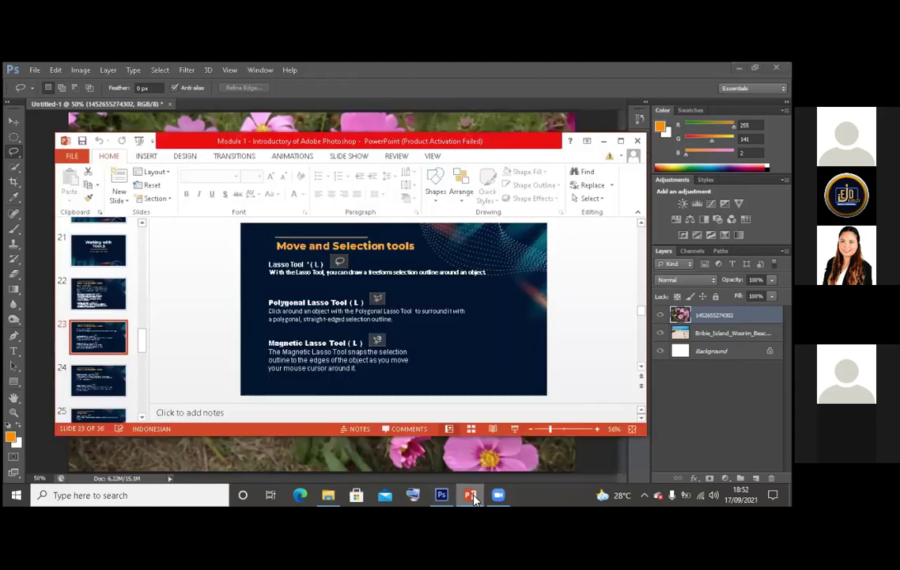
click(473, 497)
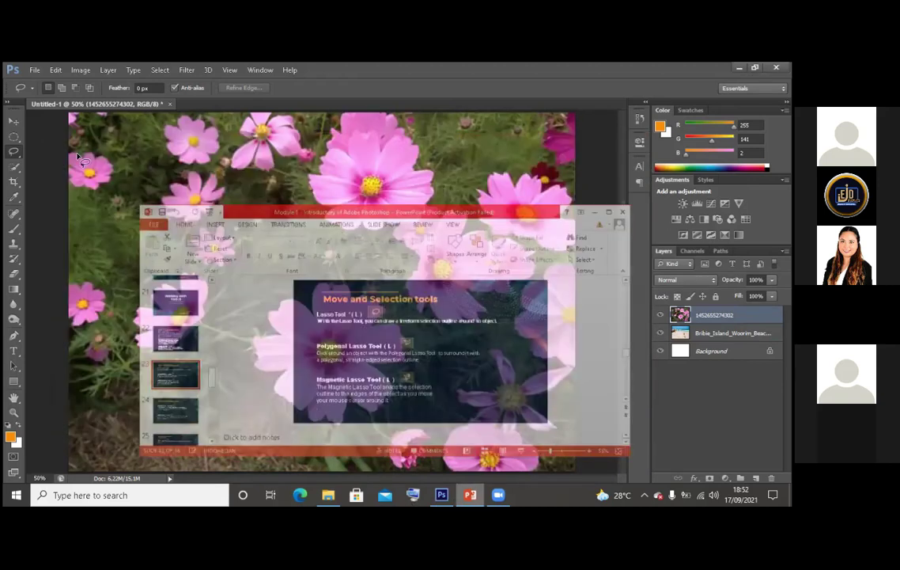
Trace a freehand Lasso selection closely around the petals of the large pink flower at the lower center of the photo
click(14, 155)
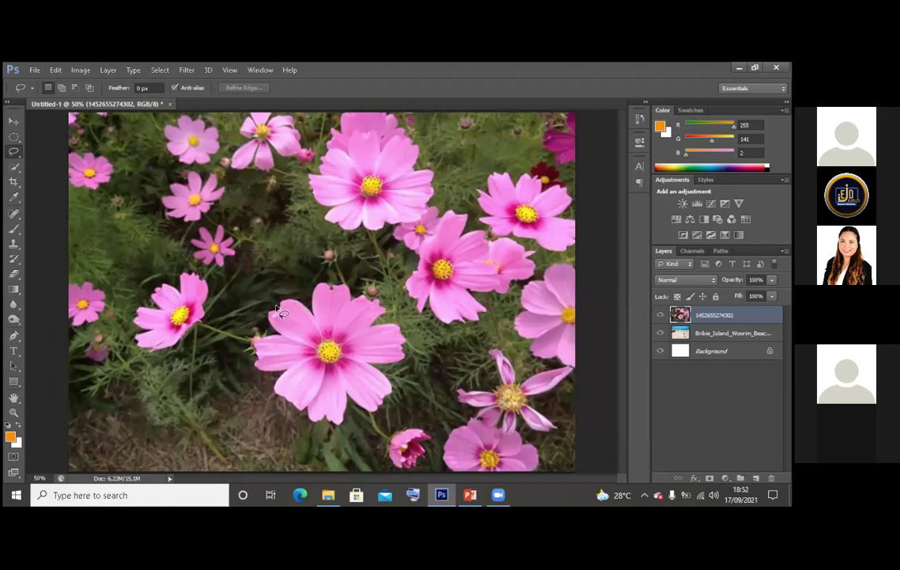
mouse_move(265, 312)
mouse_down()
mouse_move(255, 373)
mouse_move(278, 374)
mouse_move(268, 392)
mouse_move(299, 413)
mouse_move(338, 428)
mouse_move(351, 405)
mouse_move(386, 412)
mouse_move(399, 387)
mouse_move(383, 368)
mouse_move(411, 358)
mouse_move(409, 332)
mouse_move(407, 323)
mouse_move(384, 321)
mouse_move(391, 303)
mouse_move(346, 284)
mouse_up()
mouse_move(318, 279)
mouse_down()
mouse_move(315, 319)
mouse_move(308, 312)
mouse_move(318, 326)
mouse_up()
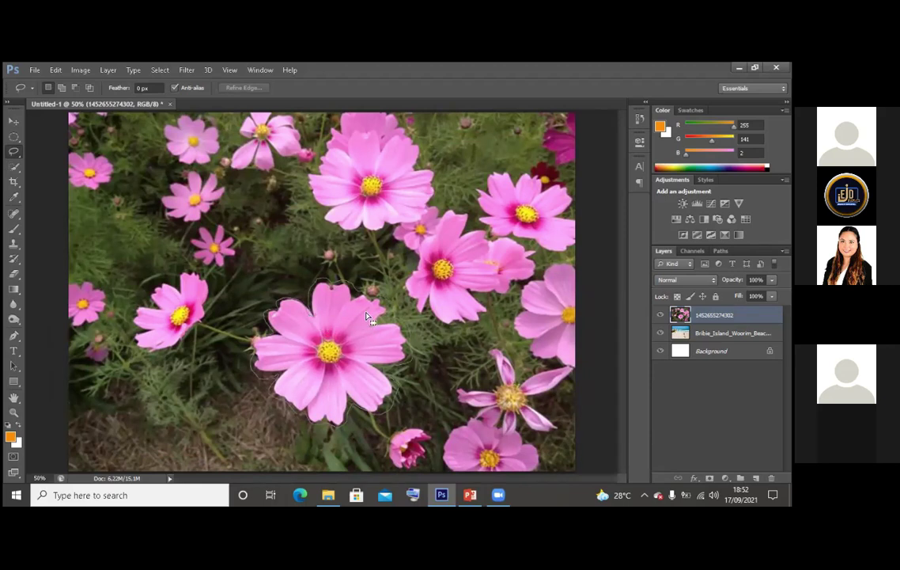
click(323, 287)
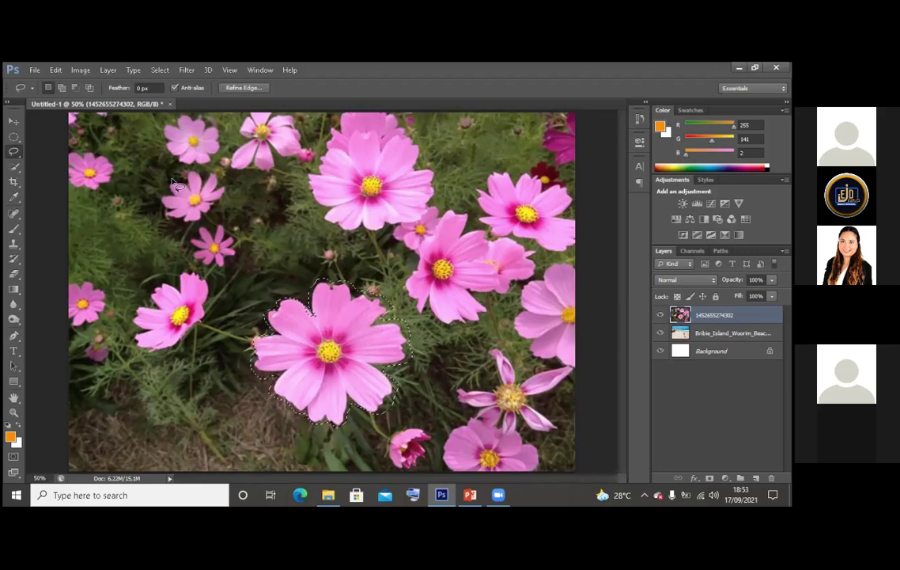
Cut the lassoed flower out of the photo layer and paste it as a new layer
click(57, 70)
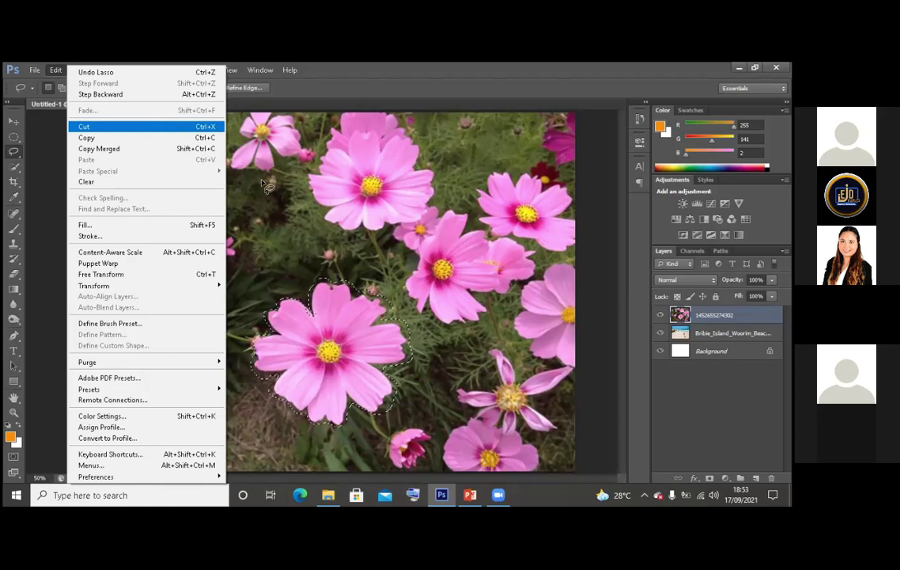
click(168, 127)
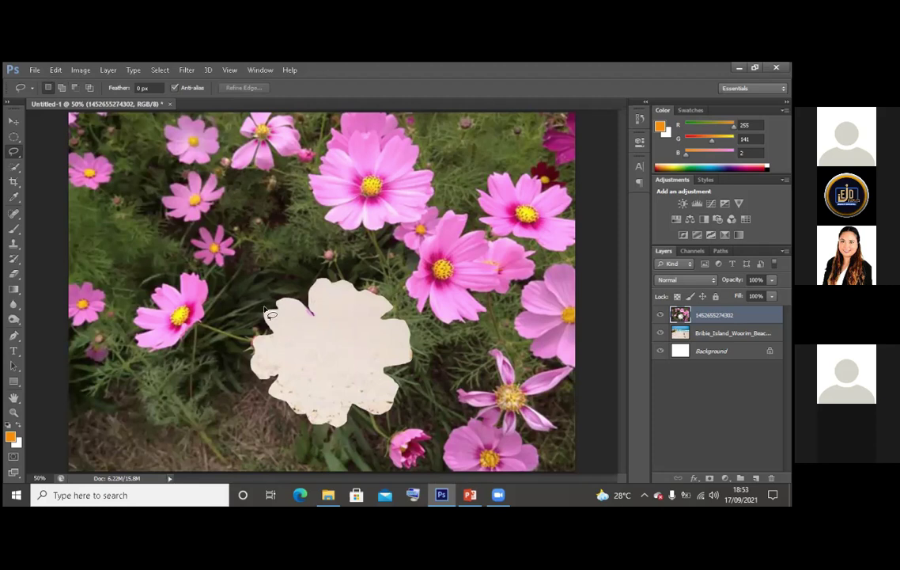
click(57, 70)
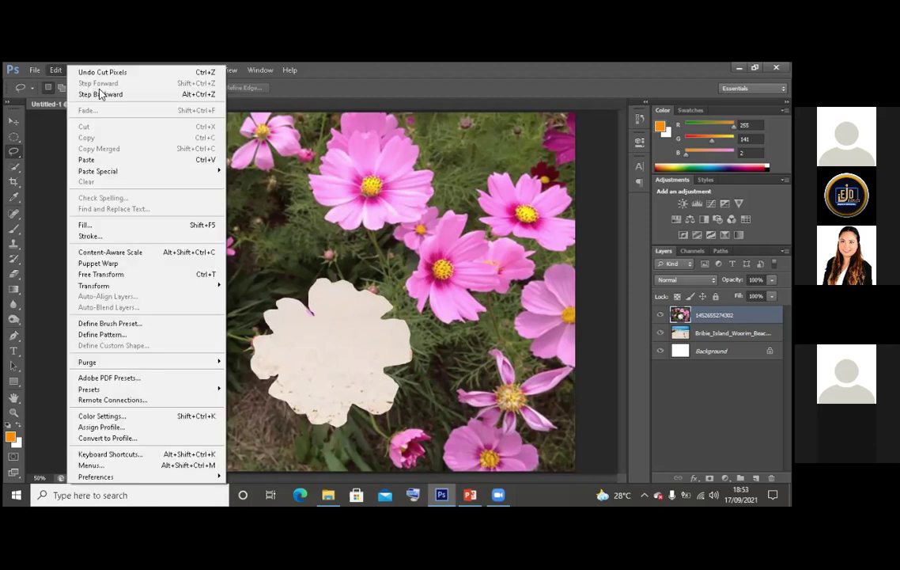
click(144, 163)
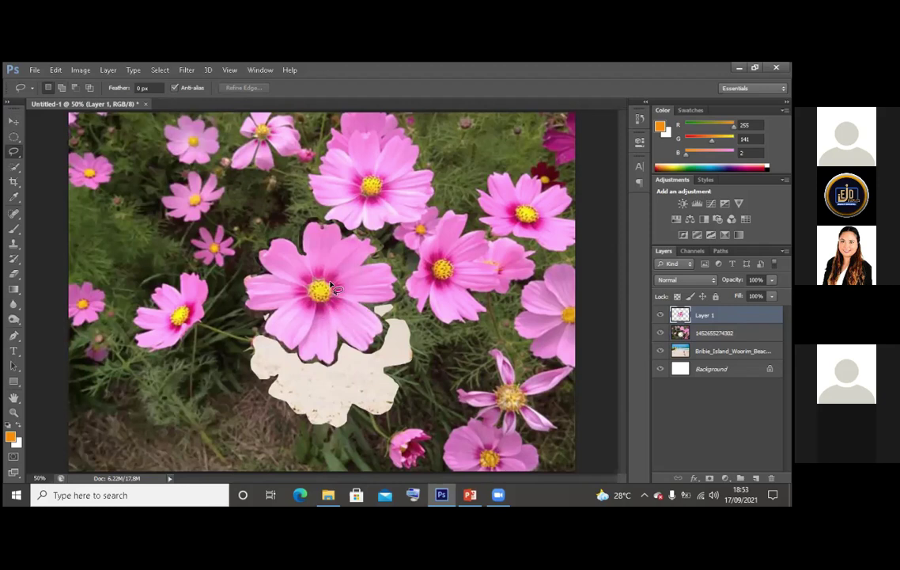
Move the pasted cut-out flower to the left side of the photo, clear of the hole it left
click(14, 121)
drag(309, 237, 189, 242)
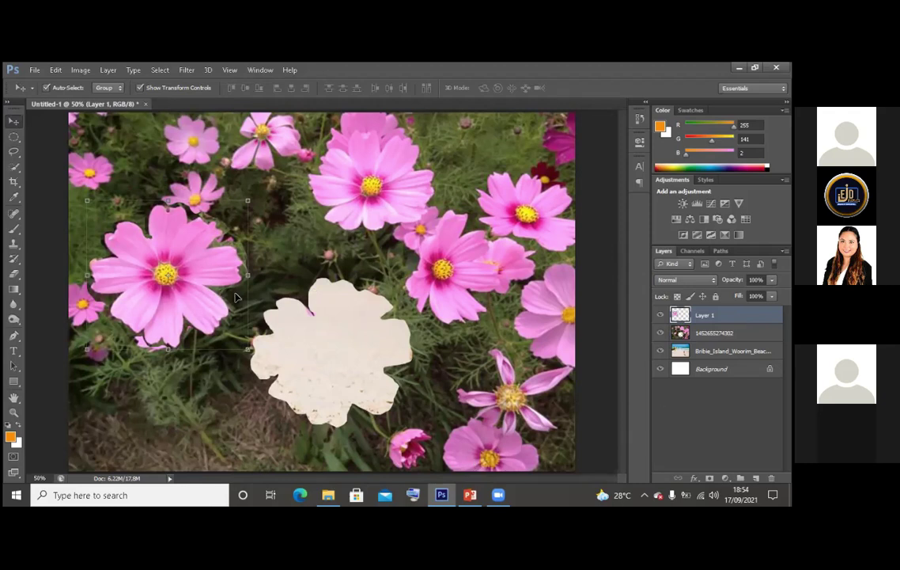
drag(138, 238, 162, 238)
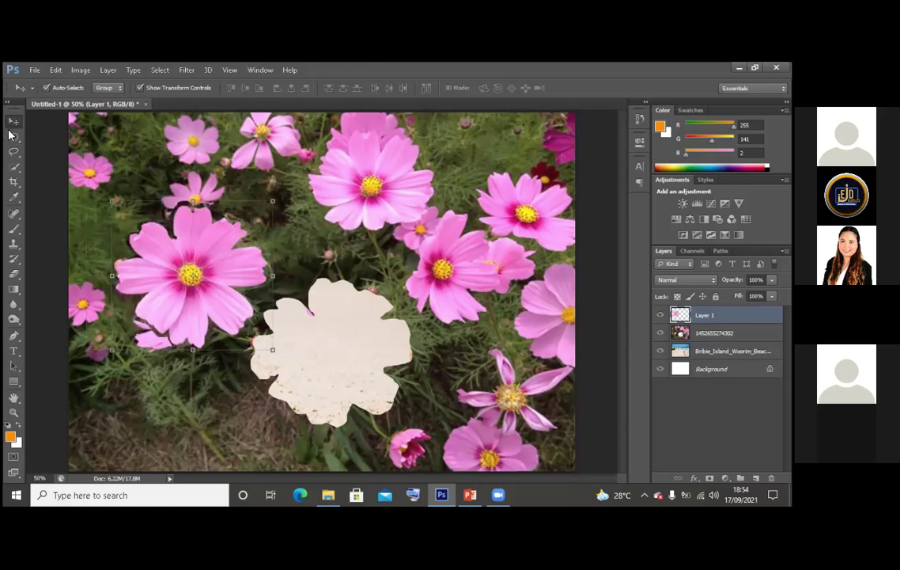
Draw a rectangular marquee selection around the large pink flower at the upper center of the photo
click(12, 136)
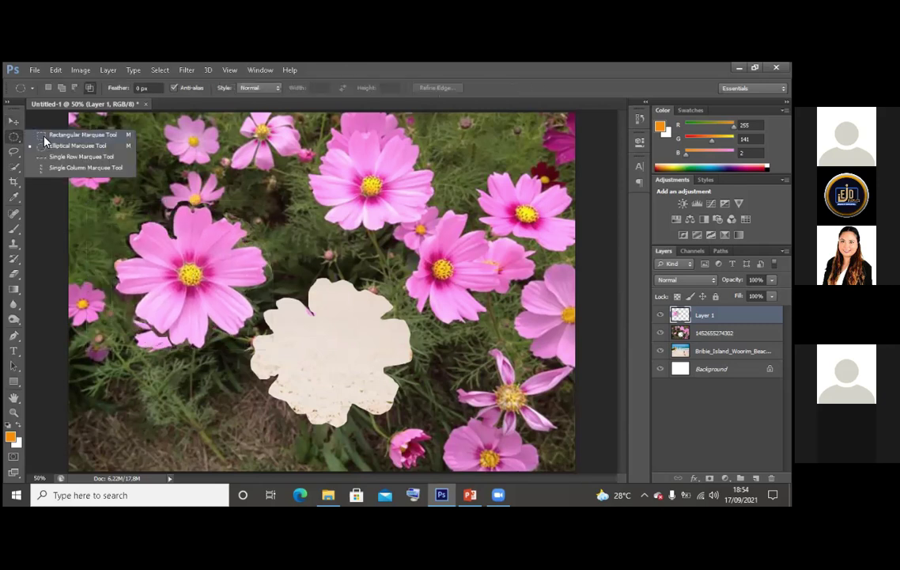
click(46, 136)
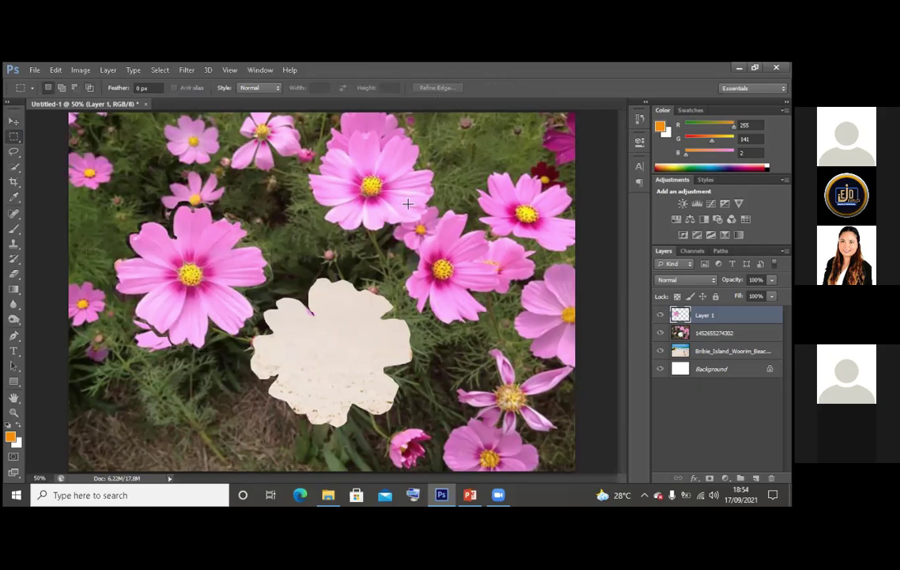
drag(332, 133, 429, 218)
mouse_move(296, 122)
mouse_down()
mouse_move(375, 151)
mouse_move(395, 215)
mouse_move(447, 240)
mouse_up()
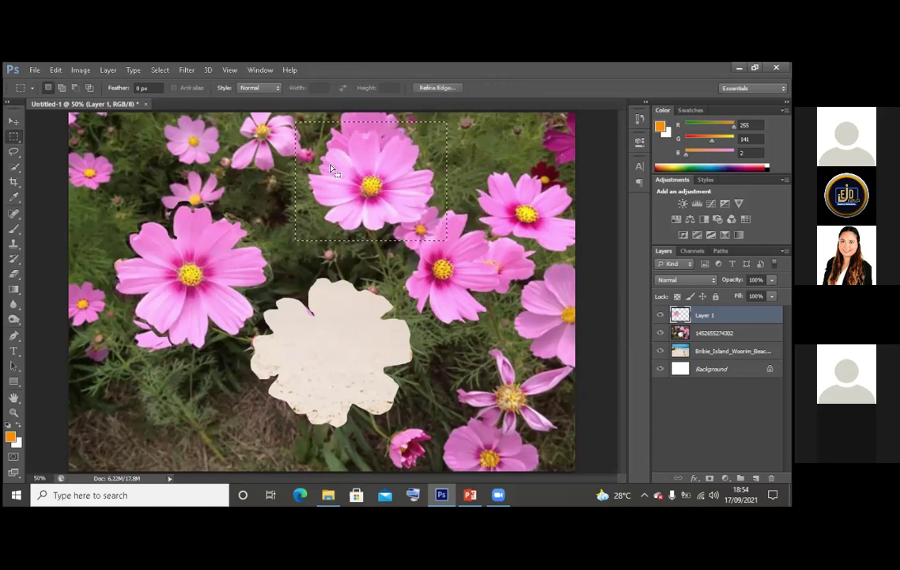
Try to copy the rectangular selection while Layer 1 is active
click(66, 74)
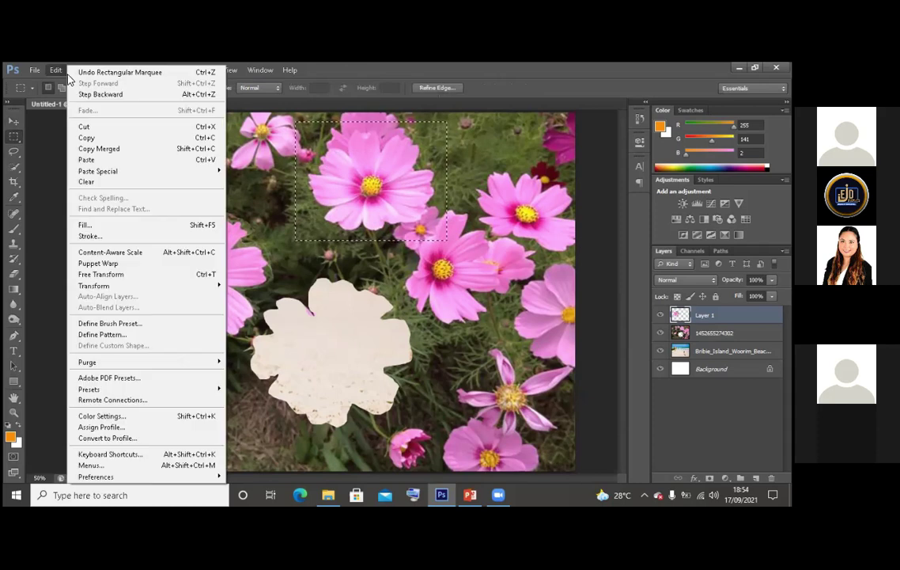
click(111, 144)
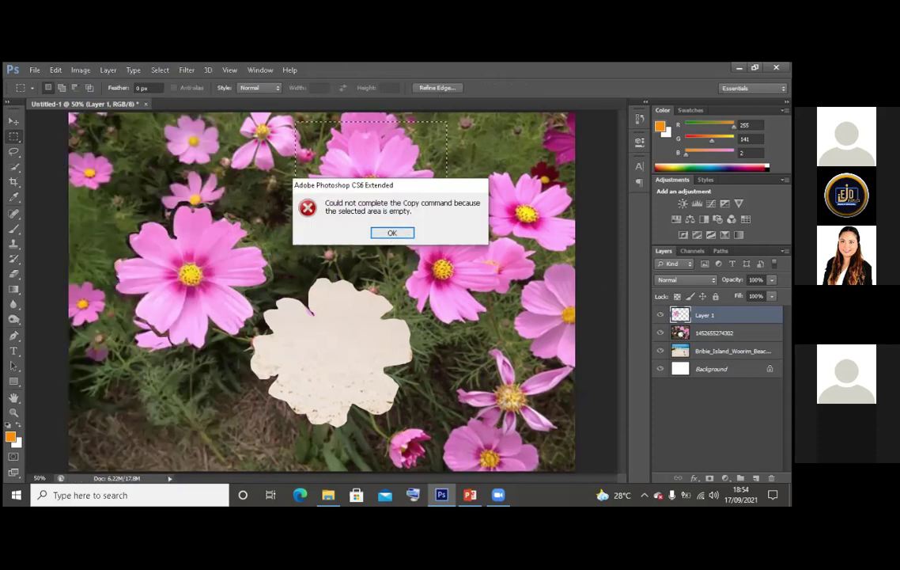
click(392, 231)
click(715, 332)
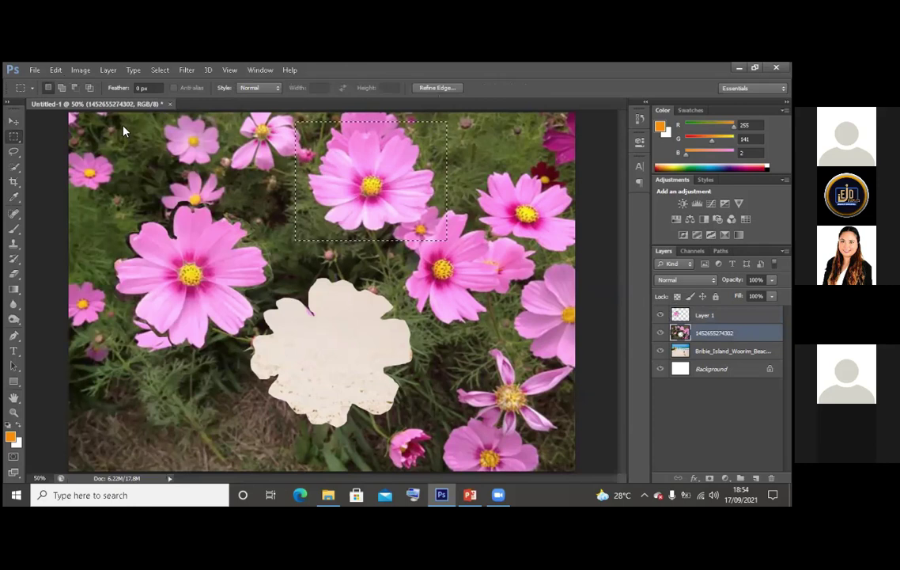
click(56, 69)
click(106, 125)
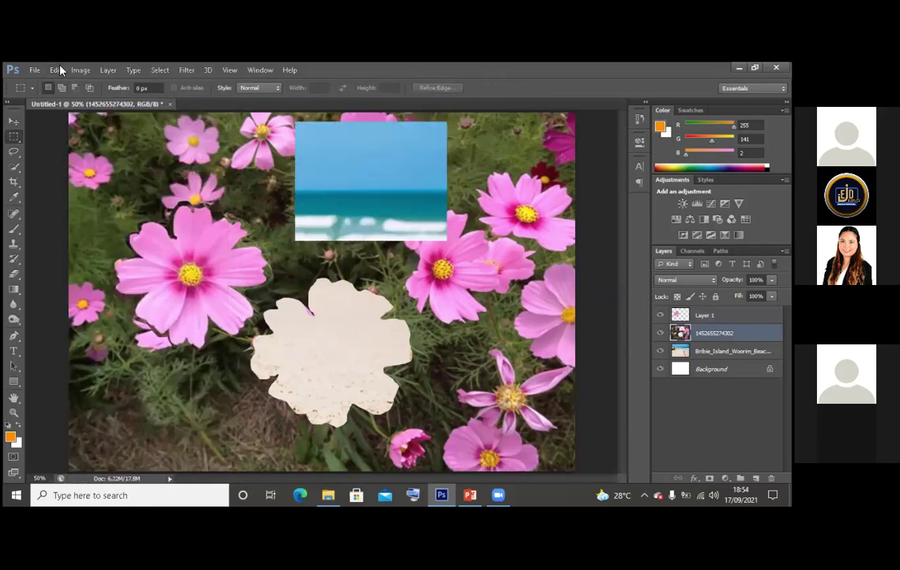
key(alt+e)
click(119, 159)
Move the pasted rectangular flower piece so it overlaps both cut-out holes, and shift the cut-out flower slightly down and right
click(14, 120)
drag(387, 269, 458, 319)
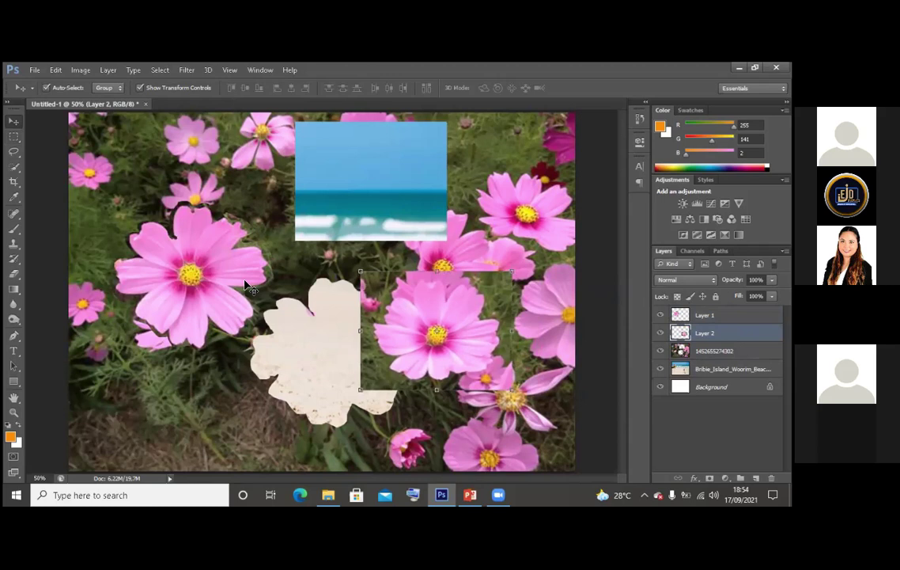
drag(224, 257, 237, 266)
drag(475, 323, 456, 310)
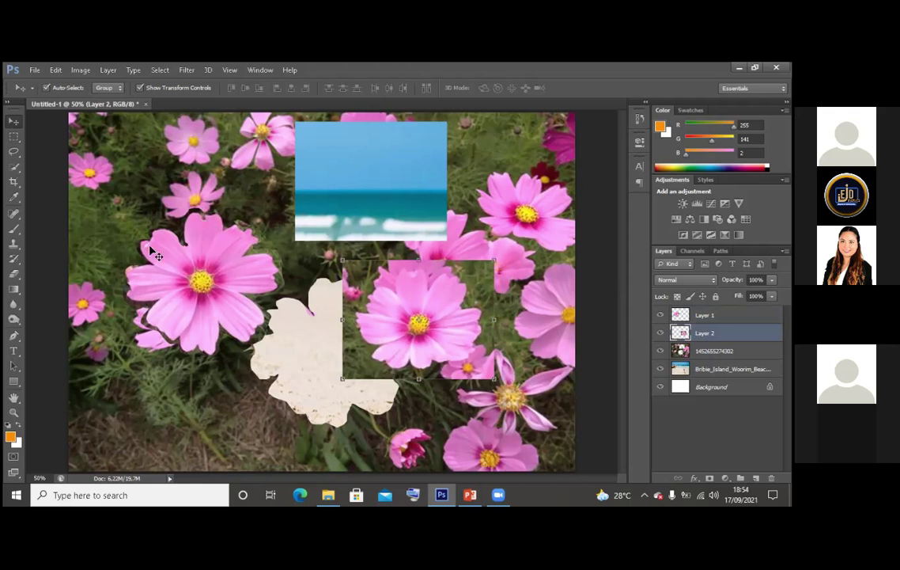
drag(401, 299, 403, 292)
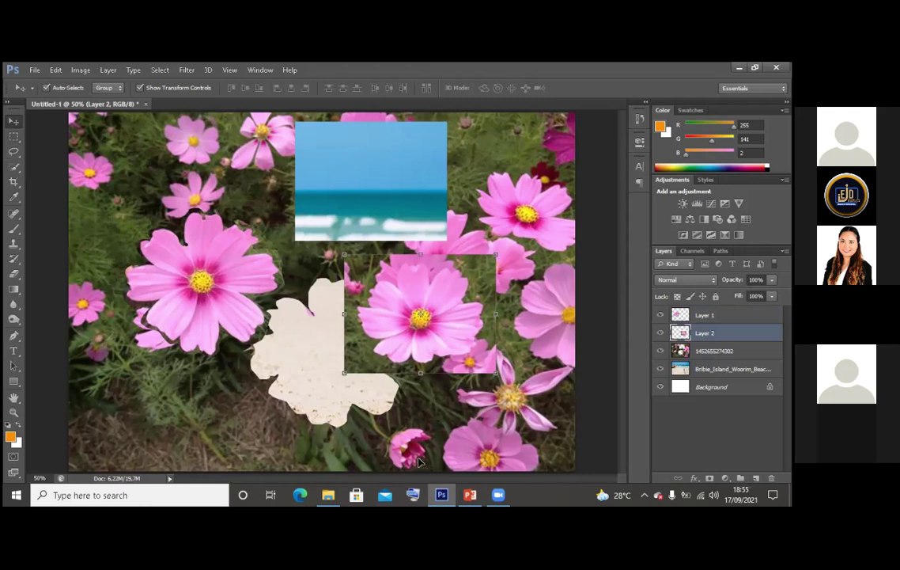
click(16, 134)
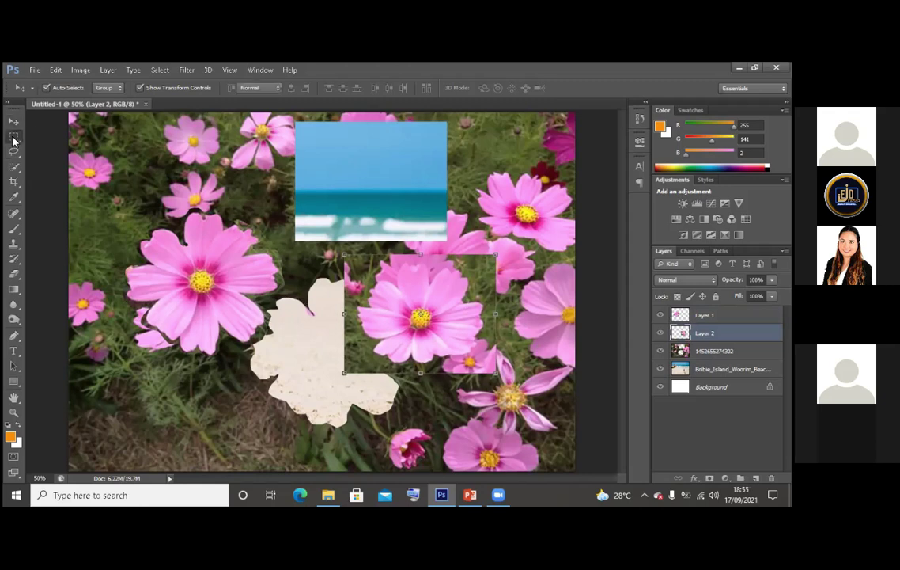
click(13, 120)
drag(420, 265, 404, 178)
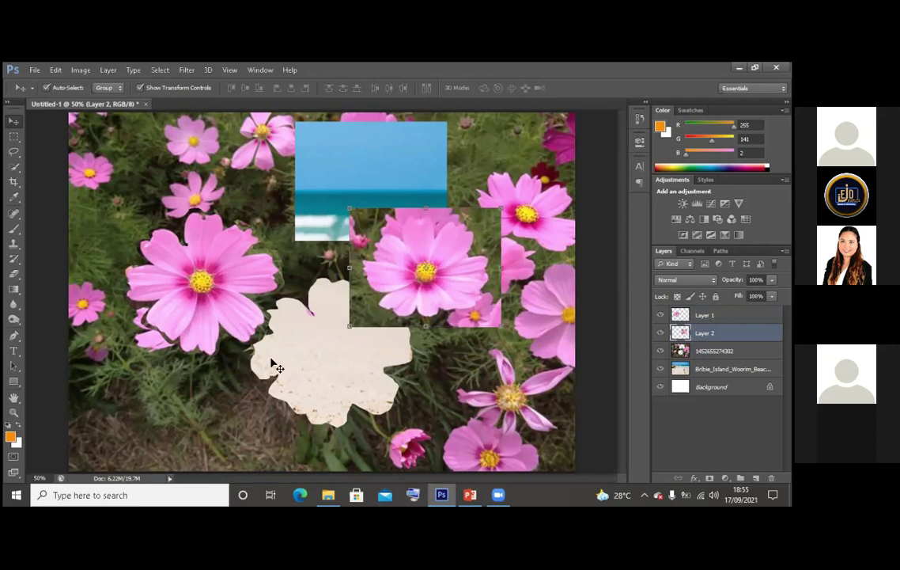
Step backward through all the moves, pastes and cuts until the flower photo is whole again, and clear the lasso selection
click(15, 152)
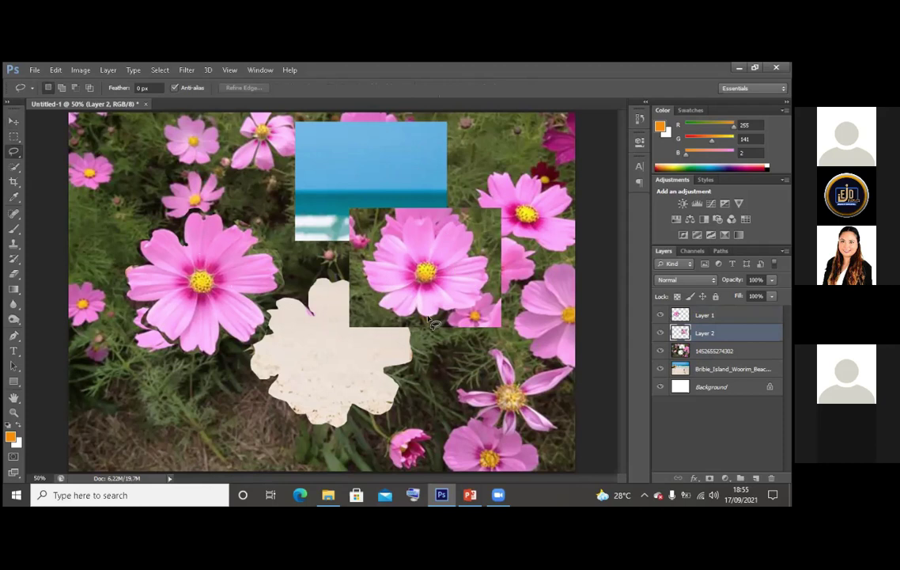
click(54, 70)
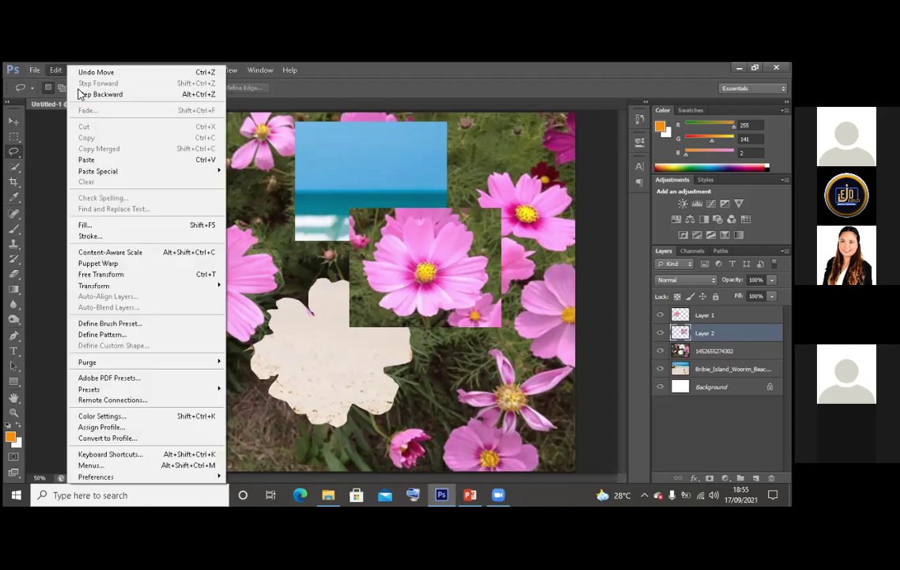
click(101, 94)
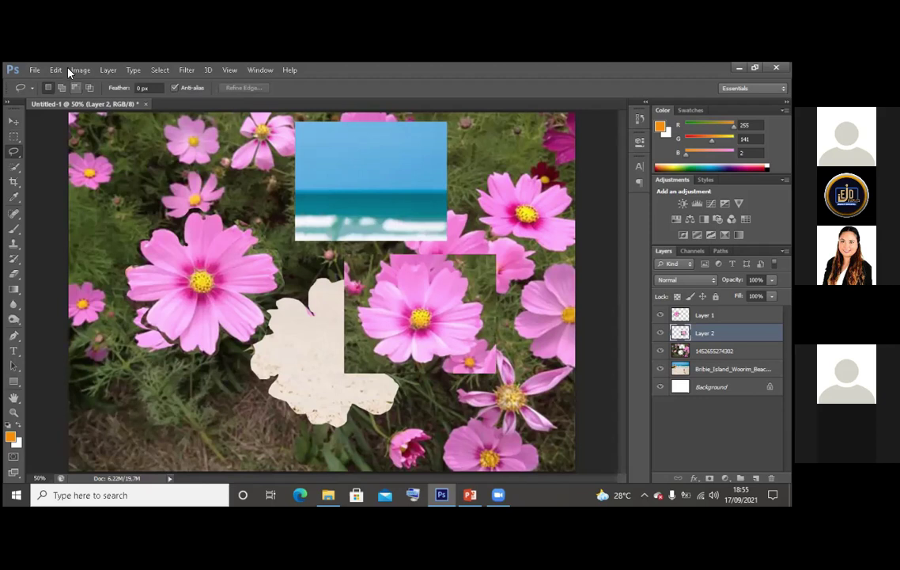
click(57, 69)
click(79, 94)
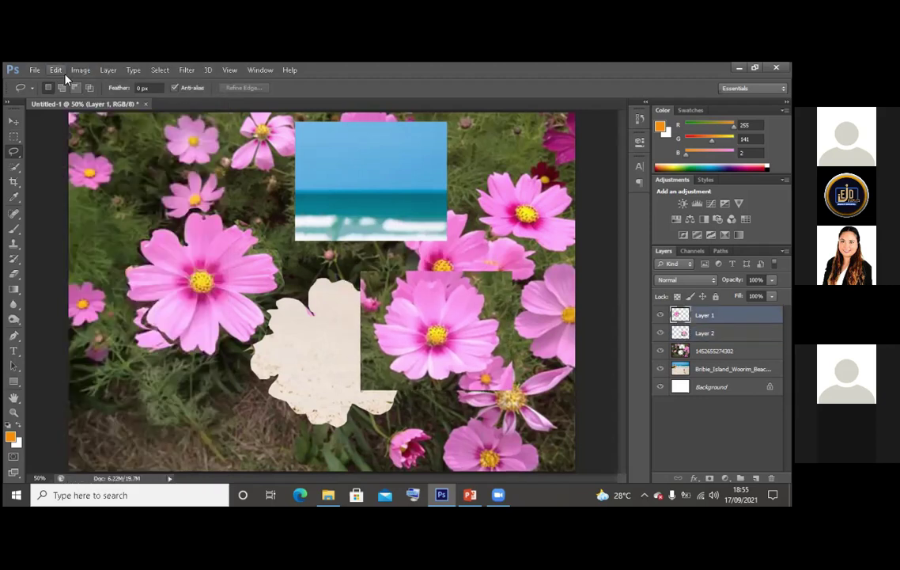
click(56, 70)
click(75, 93)
click(60, 70)
click(75, 93)
click(57, 71)
click(76, 94)
click(55, 69)
click(91, 95)
click(56, 70)
click(57, 69)
click(55, 70)
click(76, 94)
click(55, 70)
click(77, 94)
click(55, 69)
click(54, 68)
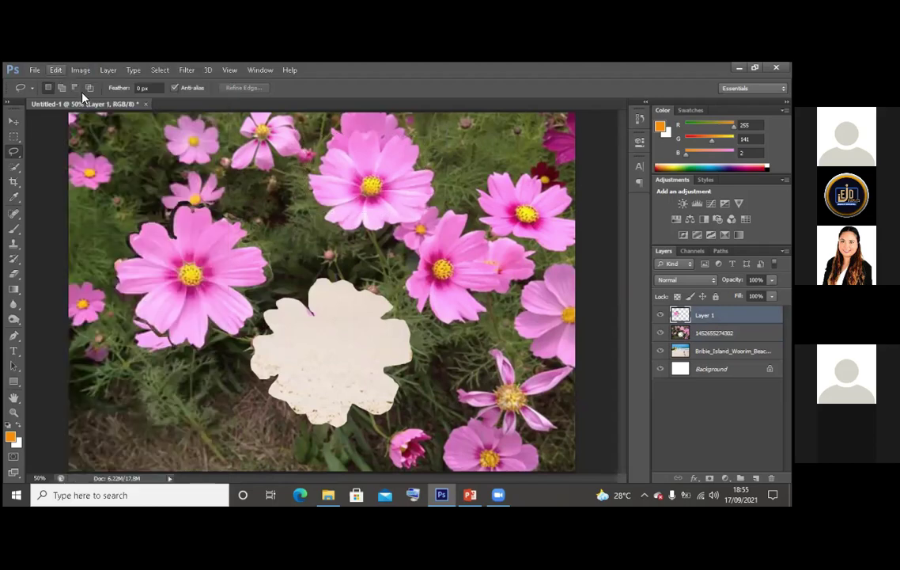
click(60, 70)
click(76, 94)
click(55, 70)
click(76, 95)
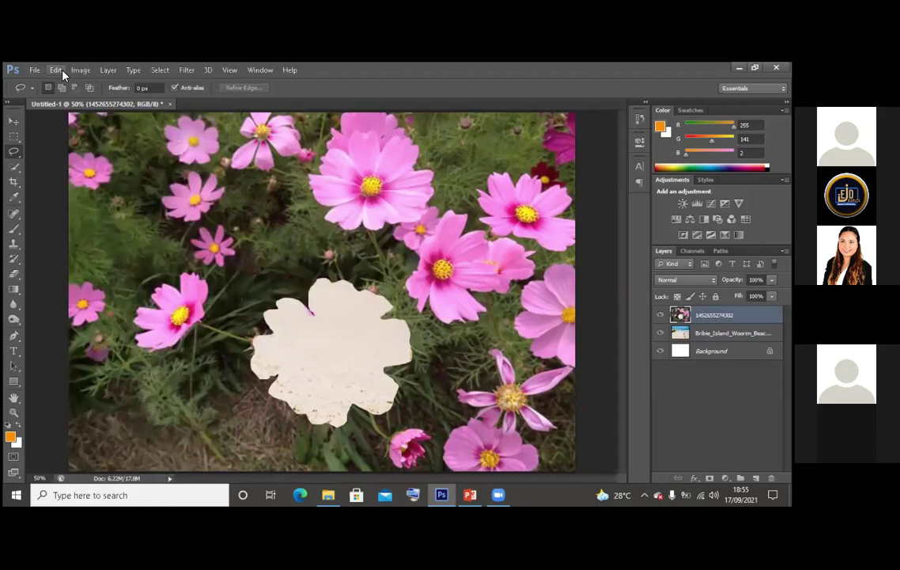
click(55, 70)
click(83, 95)
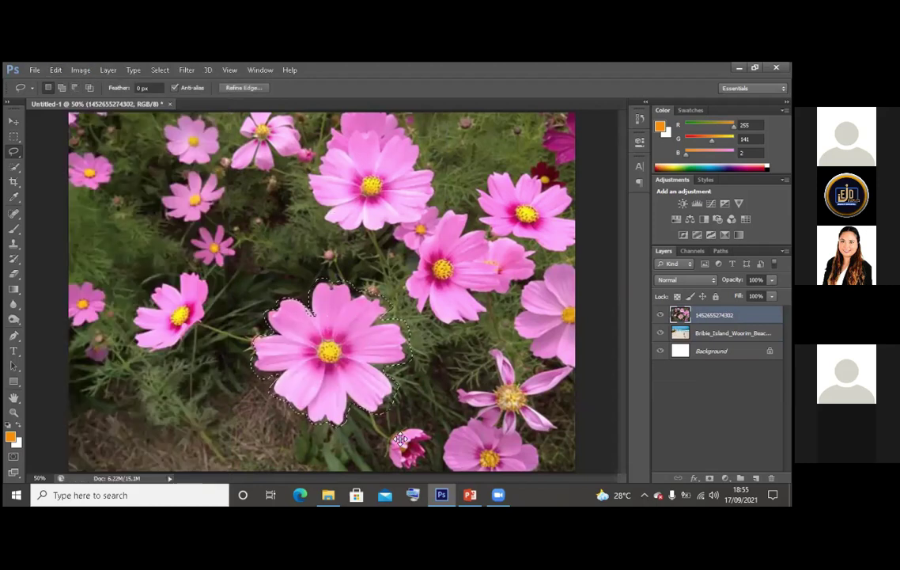
key(ctrl+d)
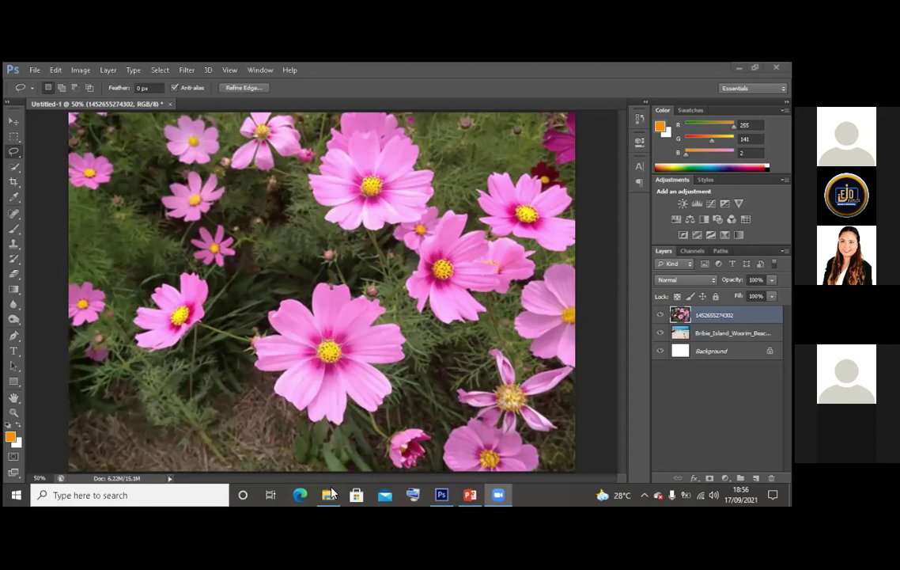
Lasso the large central flower and deselect it, and repeat with a small patch of foliage above it
mouse_move(340, 300)
mouse_down()
mouse_move(265, 333)
mouse_move(343, 303)
mouse_up()
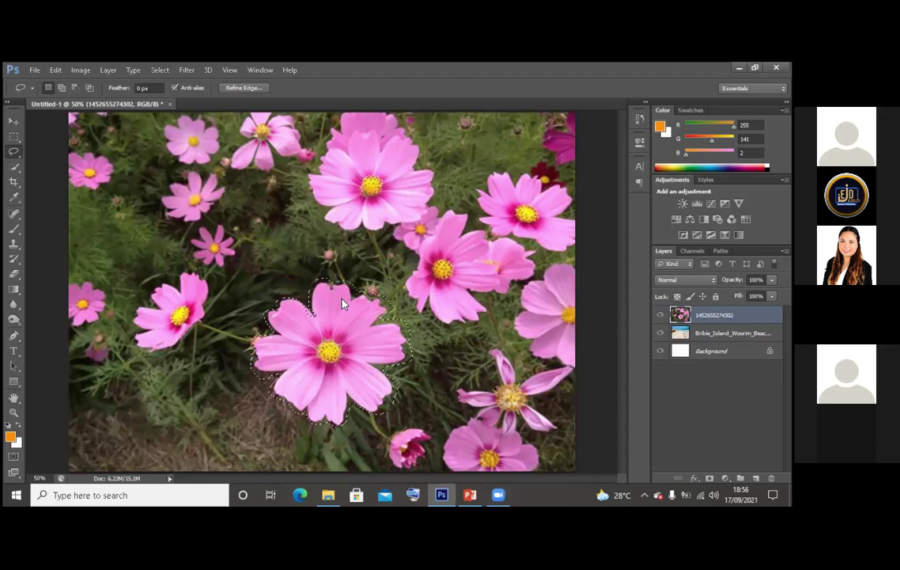
right_click(342, 303)
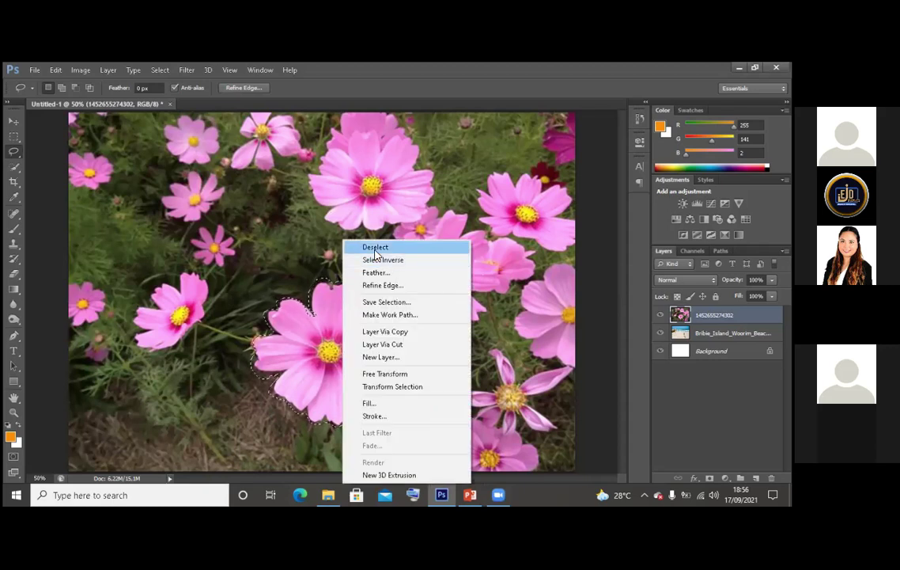
click(376, 247)
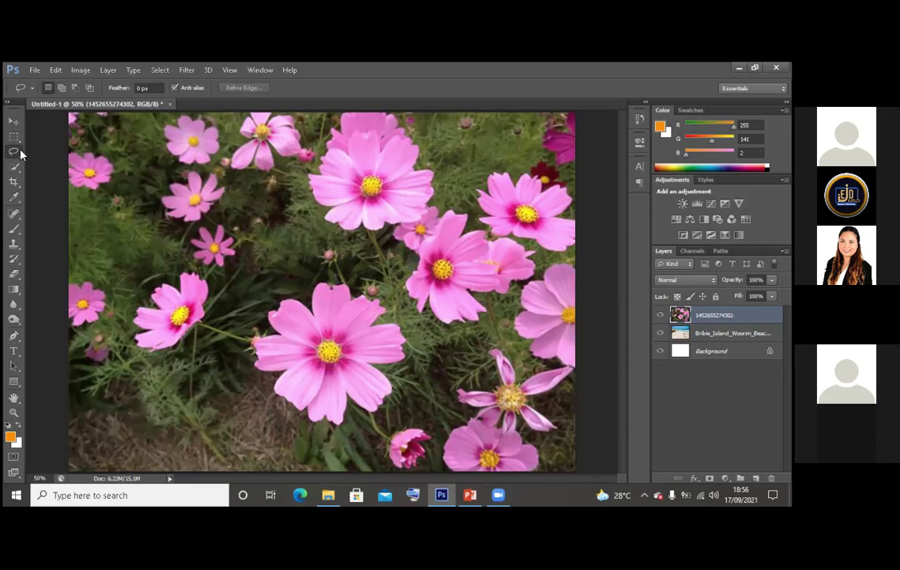
mouse_move(269, 249)
mouse_down()
mouse_move(253, 273)
mouse_move(273, 292)
mouse_move(286, 245)
mouse_move(277, 217)
mouse_up()
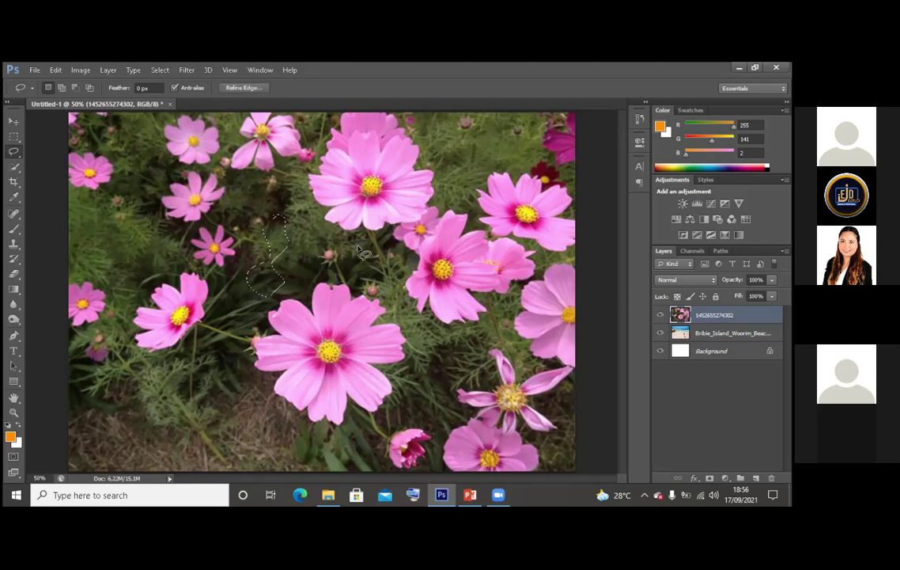
click(360, 252)
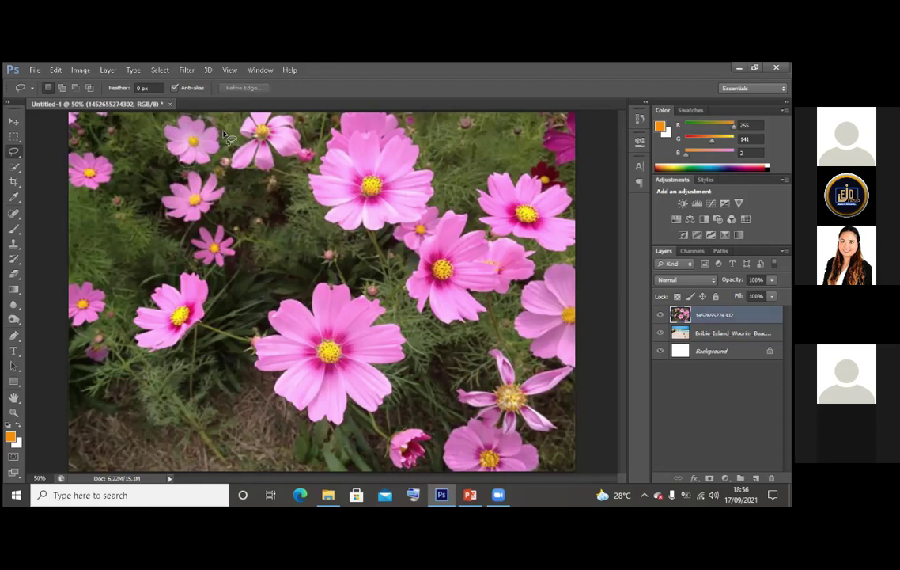
Lasso the small flower near the photo's upper-left corner, cut it out and paste it as a new layer
mouse_move(197, 167)
mouse_down()
mouse_move(167, 123)
mouse_move(214, 120)
mouse_move(200, 162)
mouse_up()
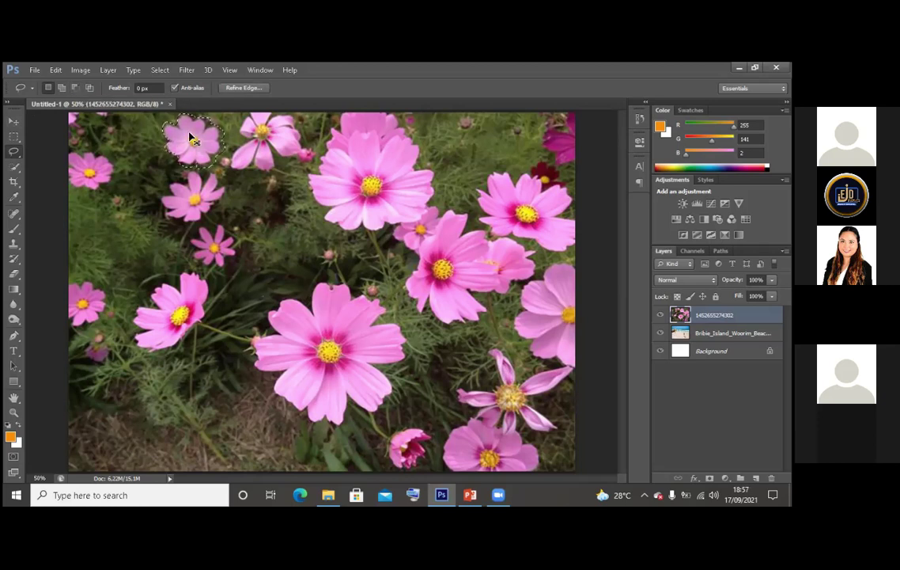
key(Delete)
key(ctrl+d)
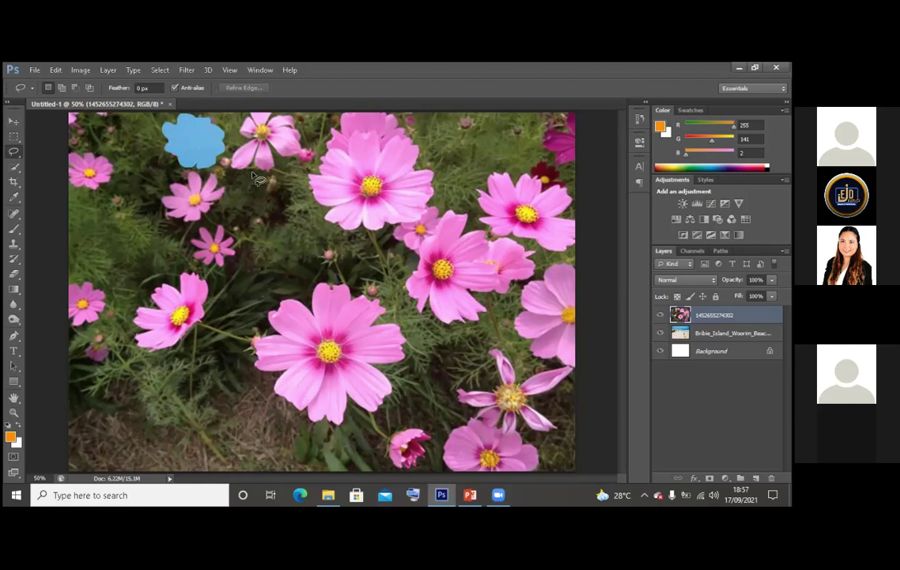
key(ctrl+v)
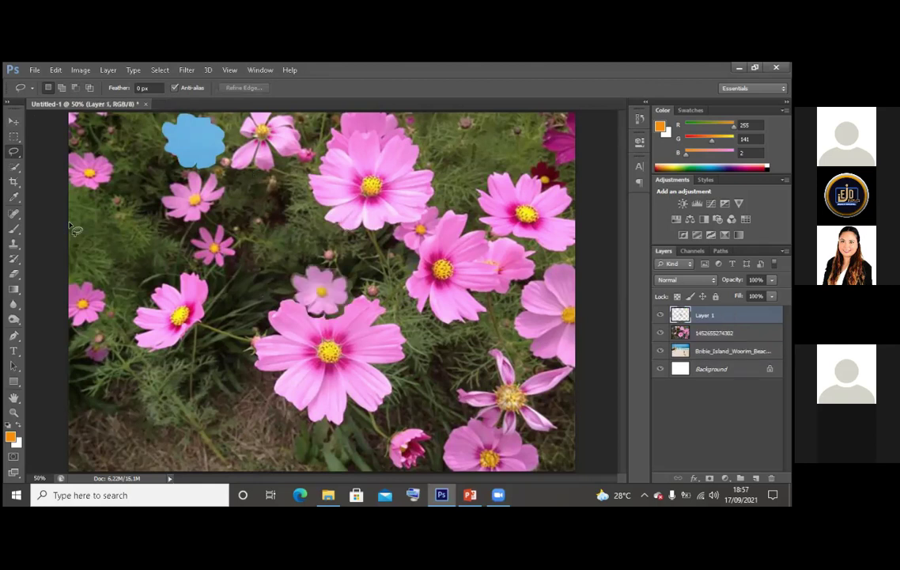
Move the pasted flower slightly up from the photo's centre and enlarge it to about 279% width and 293% height
click(15, 122)
drag(332, 294, 309, 241)
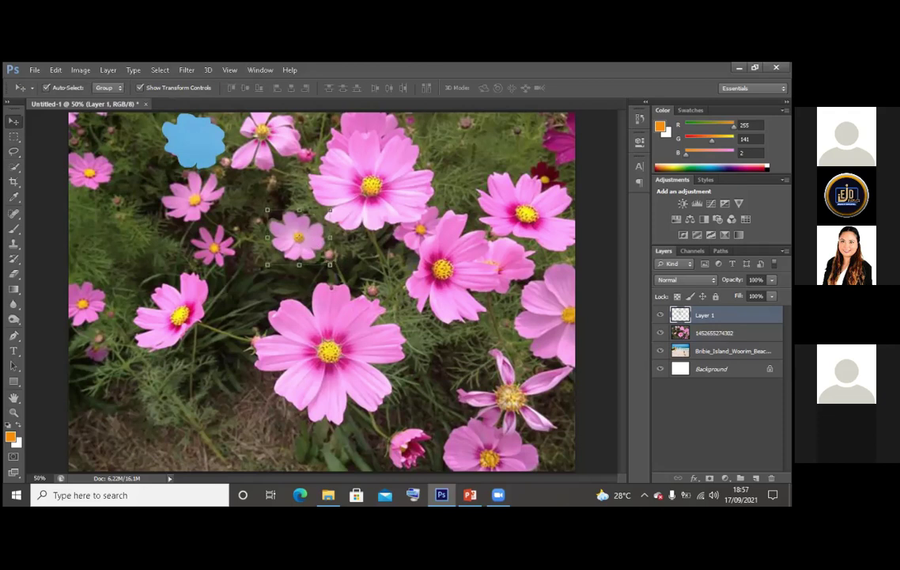
drag(330, 264, 409, 360)
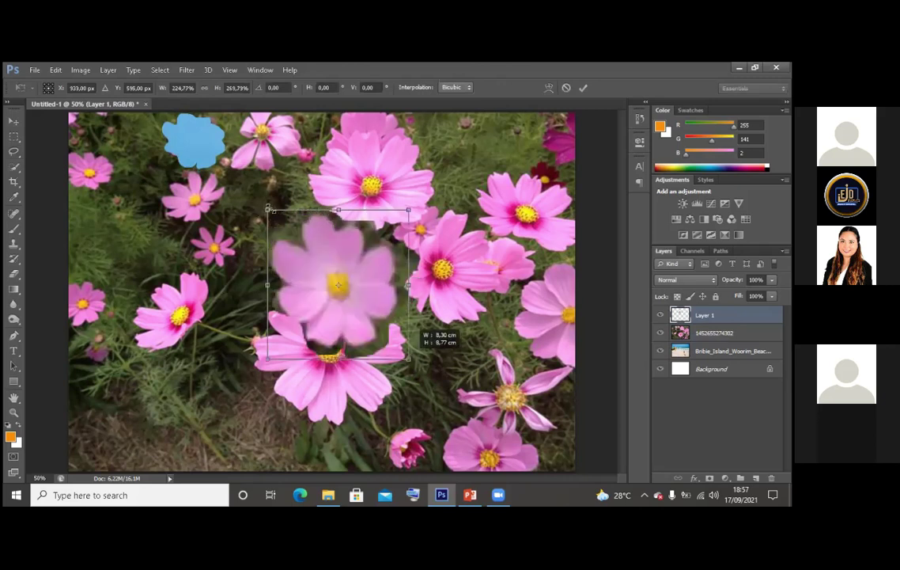
drag(266, 209, 241, 198)
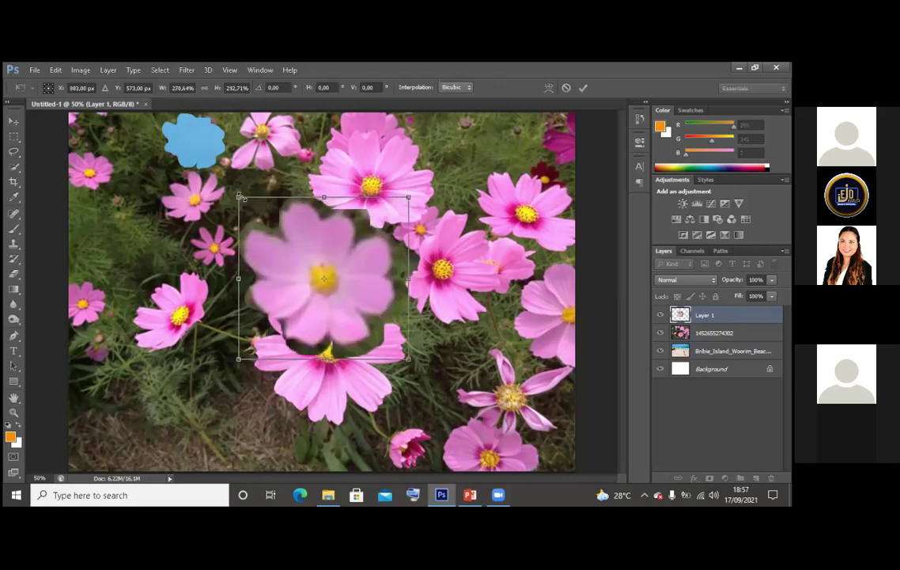
key(Return)
click(401, 249)
click(374, 273)
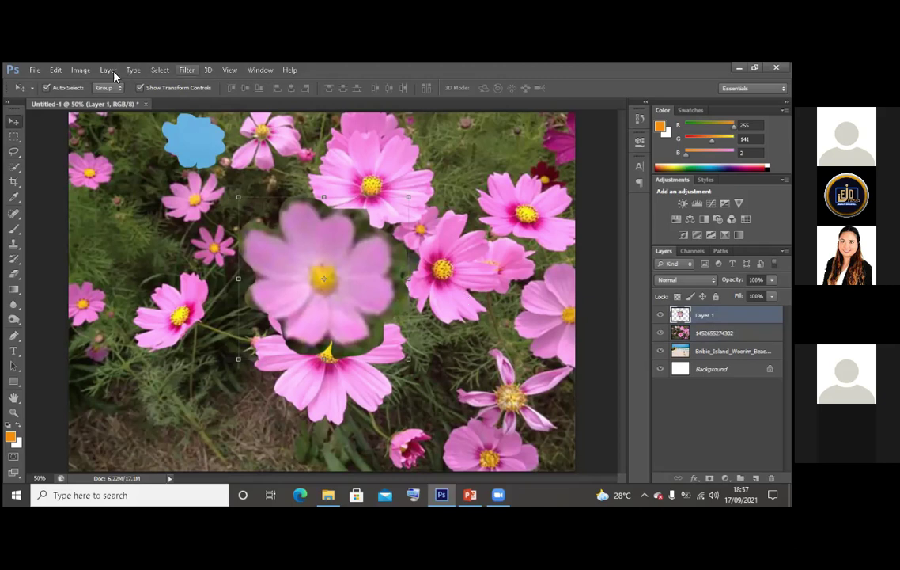
Step backward through the scaling, move, paste and cut until the small flower is back in the photo
click(55, 69)
click(105, 93)
key(alt+e)
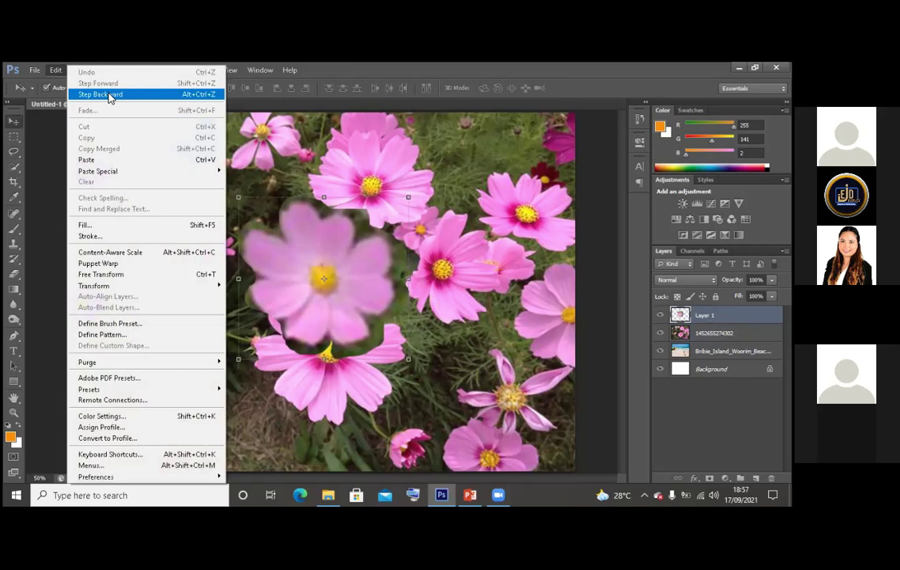
click(109, 95)
key(alt+ctrl+z)
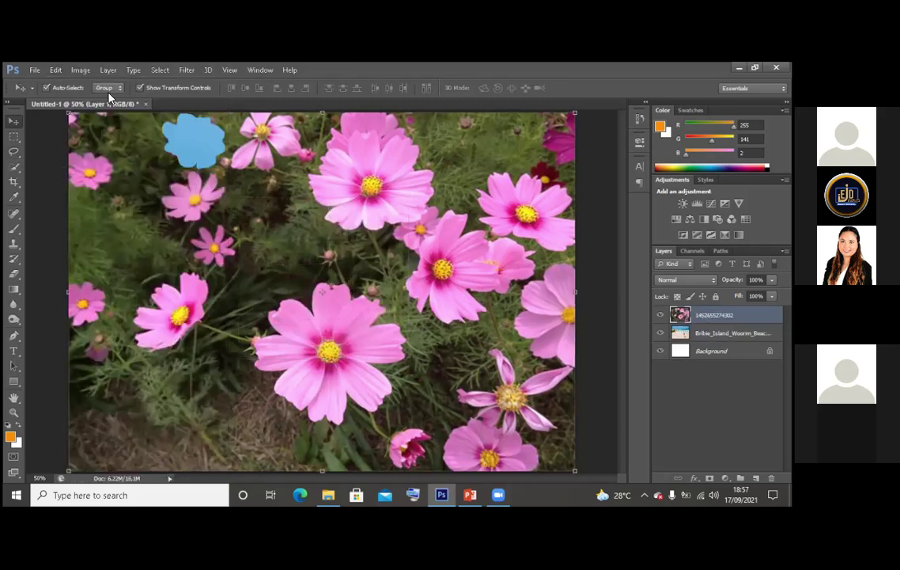
key(alt+ctrl+z)
Return to the Lasso tool and clear the selection around the small flower
right_click(215, 145)
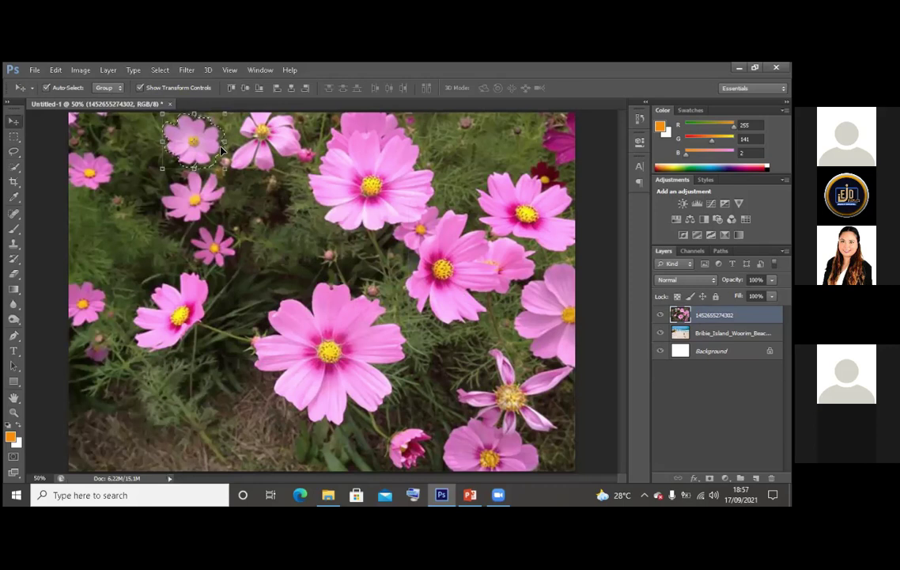
click(14, 151)
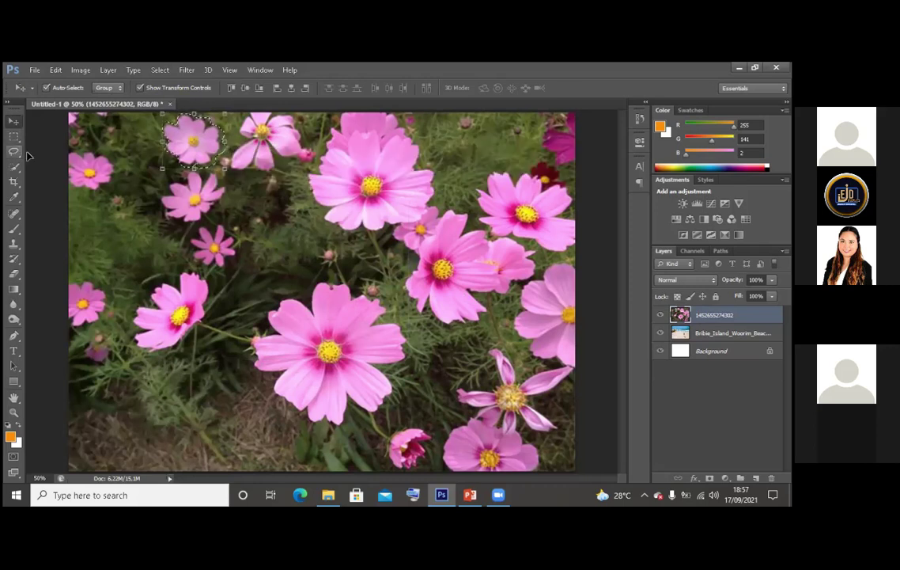
click(14, 151)
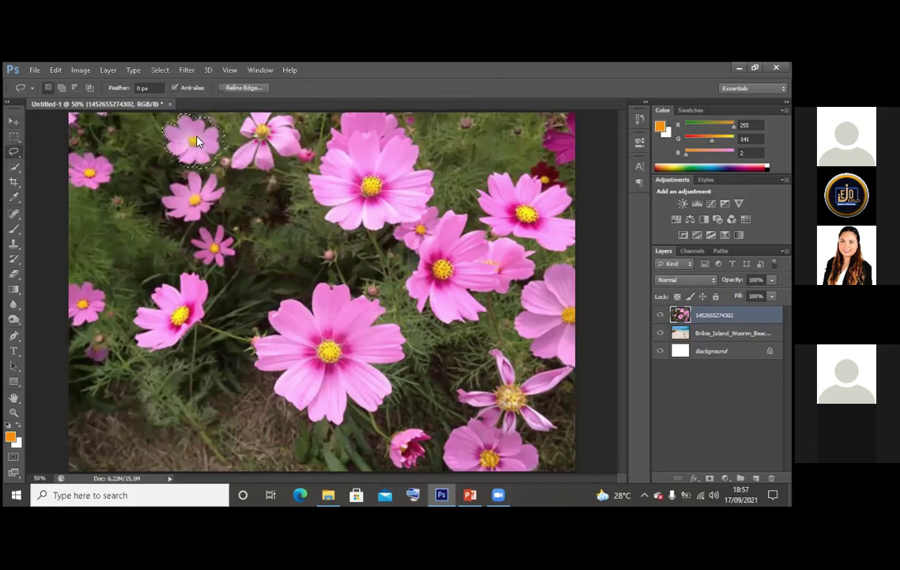
right_click(197, 141)
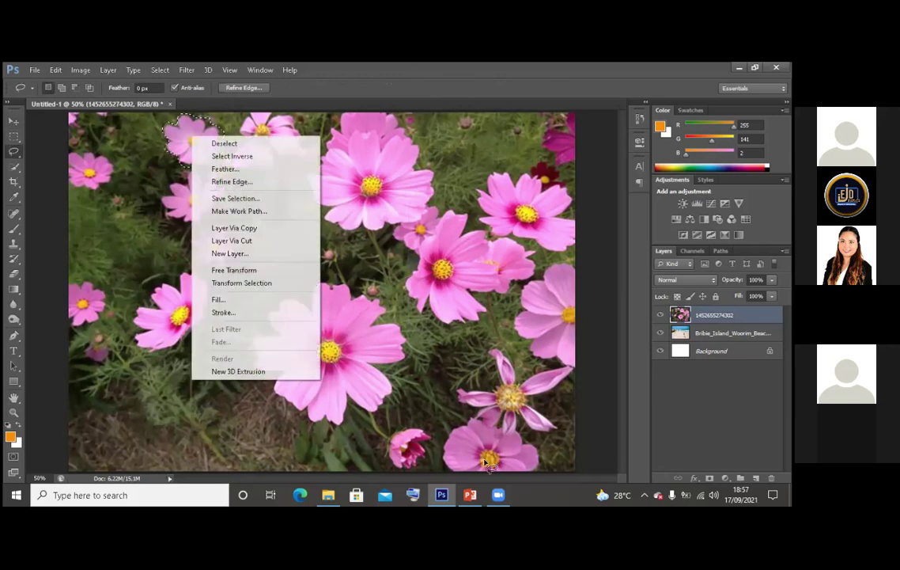
click(224, 143)
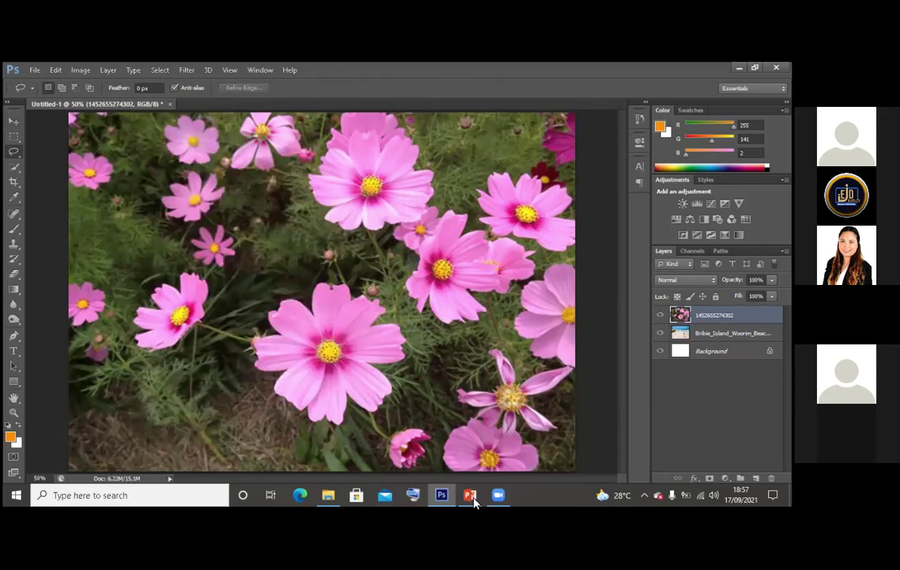
Check the lasso tools slide in PowerPoint, and back in Photoshop lasso a patch of foliage above the large flower and deselect it
click(471, 496)
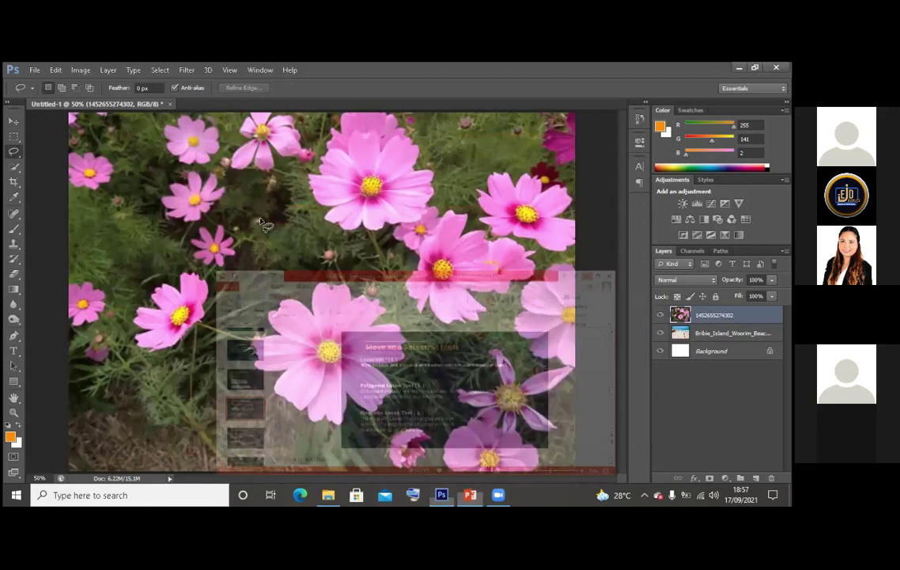
click(124, 120)
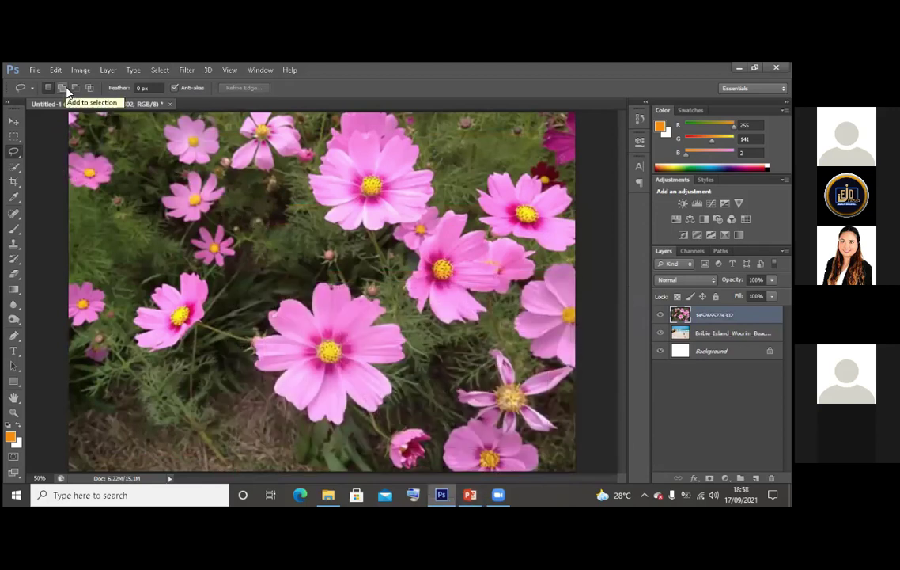
mouse_move(258, 200)
mouse_down()
mouse_move(229, 229)
mouse_move(235, 275)
mouse_move(252, 300)
mouse_move(300, 286)
mouse_move(286, 215)
mouse_move(257, 199)
mouse_up()
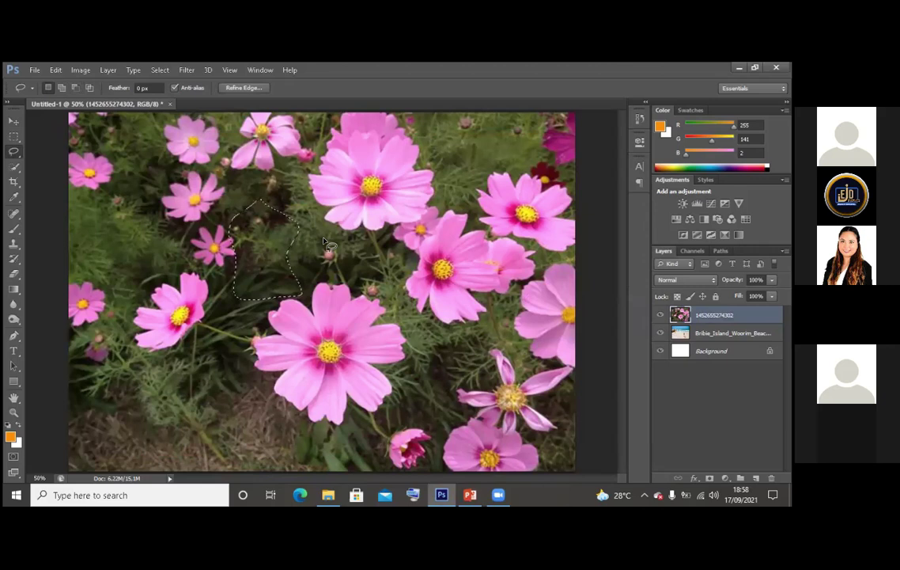
click(382, 258)
Lasso the large central flower and refine the outline close to its petals with the Add to and Subtract from selection modes
mouse_move(316, 315)
mouse_down()
mouse_move(304, 299)
mouse_move(276, 309)
mouse_move(246, 348)
mouse_move(287, 394)
mouse_move(351, 414)
mouse_move(385, 397)
mouse_move(402, 348)
mouse_move(386, 305)
mouse_move(315, 265)
mouse_move(288, 267)
mouse_move(278, 291)
mouse_up()
click(62, 87)
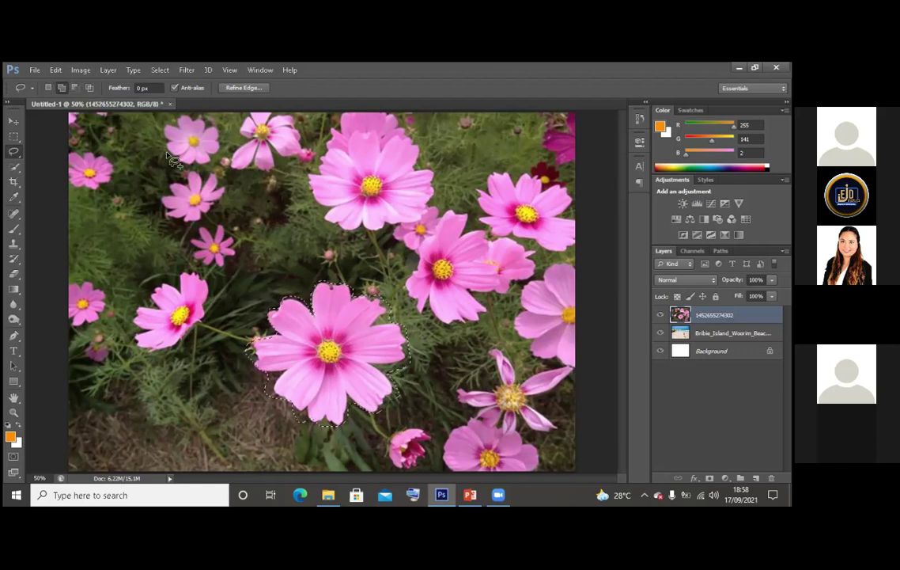
click(77, 88)
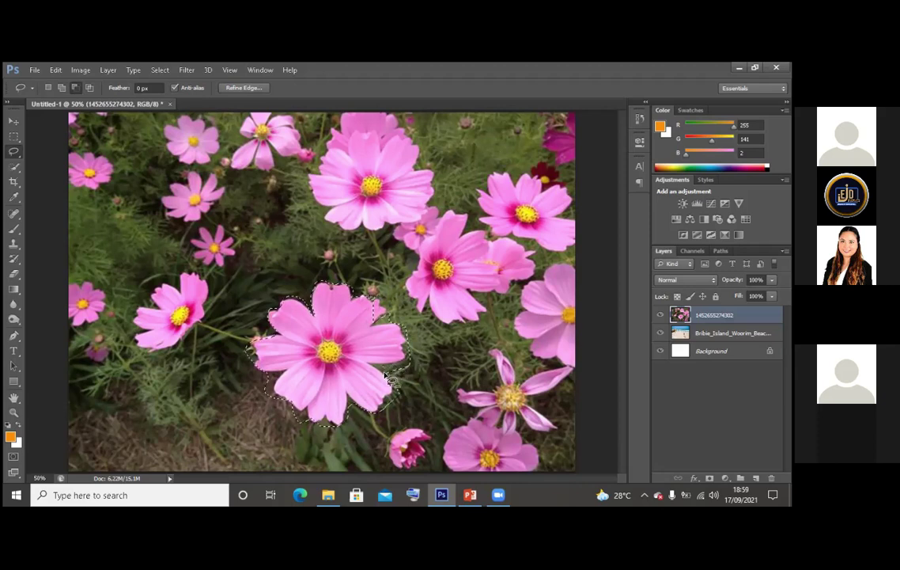
mouse_move(391, 383)
mouse_down()
mouse_move(402, 397)
mouse_move(413, 382)
mouse_move(390, 366)
mouse_up()
click(62, 88)
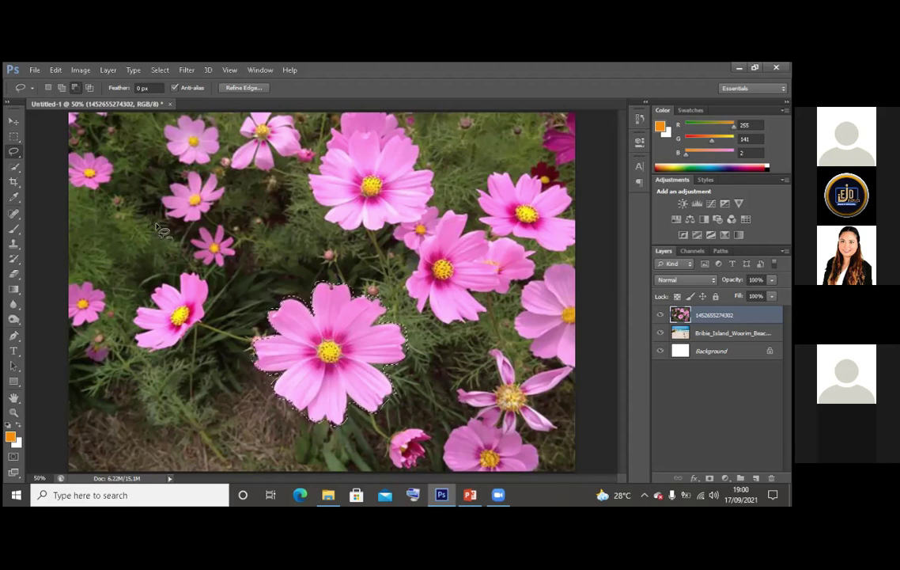
Try Intersect with selection on the large flower's outline, undo both attempts and clear the selection
click(89, 87)
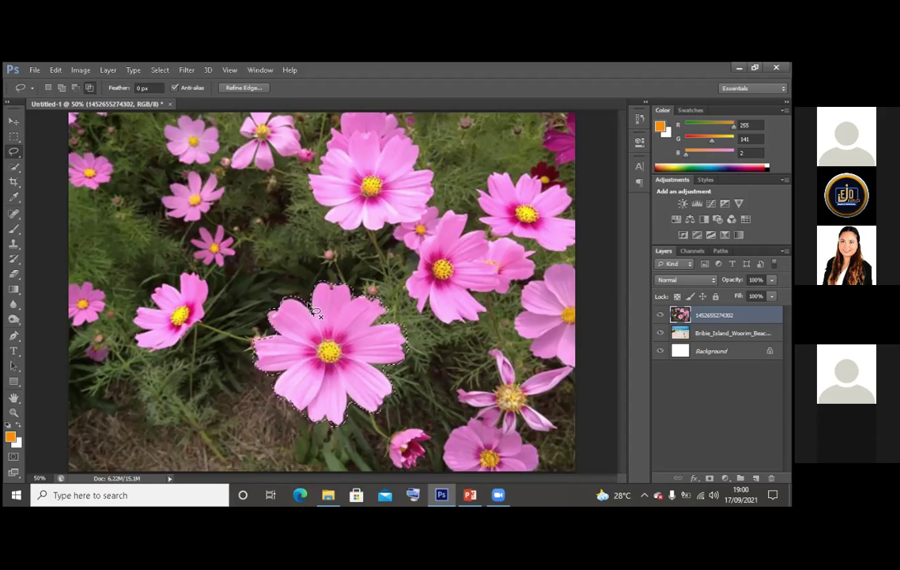
drag(305, 303, 301, 297)
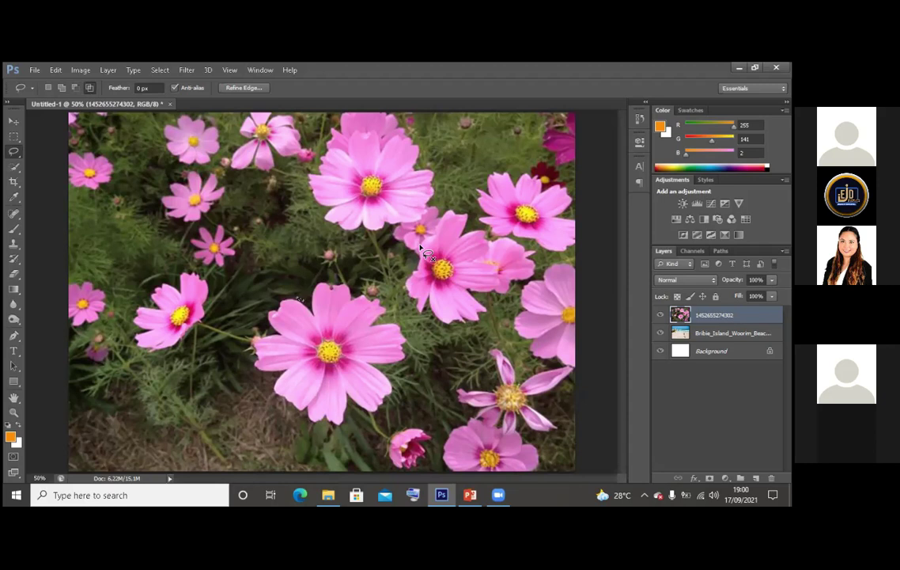
key(ctrl+z)
mouse_move(320, 257)
mouse_down()
mouse_move(318, 417)
mouse_move(344, 397)
mouse_move(356, 315)
mouse_move(359, 271)
mouse_move(337, 262)
mouse_up()
key(ctrl+z)
right_click(315, 318)
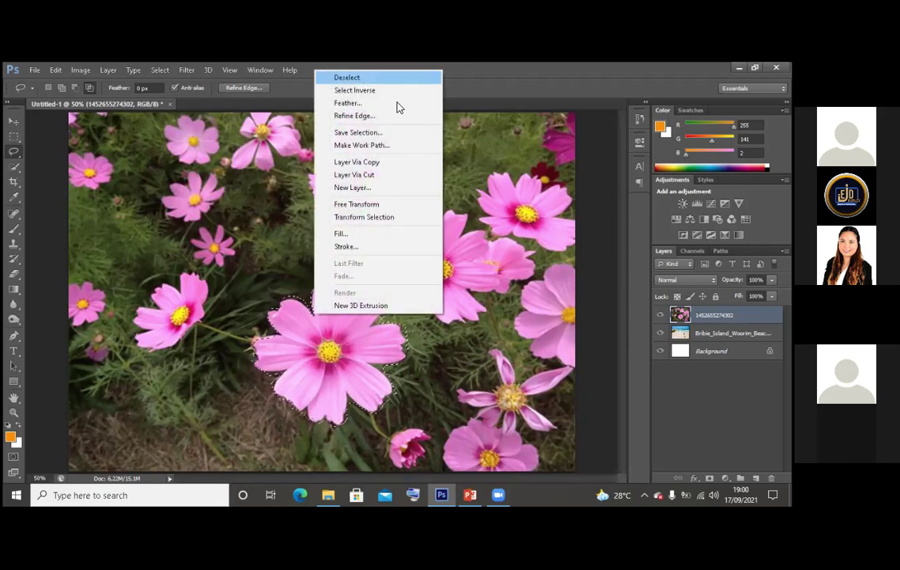
click(352, 77)
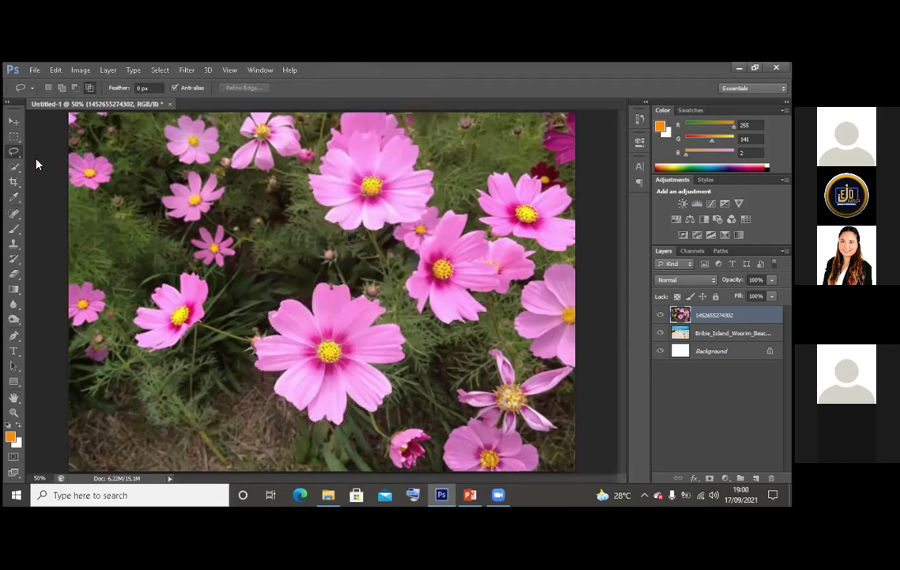
Trace the petals of the large central flower with the Polygonal Lasso tool and close the outline into a selection
right_click(13, 150)
click(76, 161)
click(15, 413)
key(ctrl+plus)
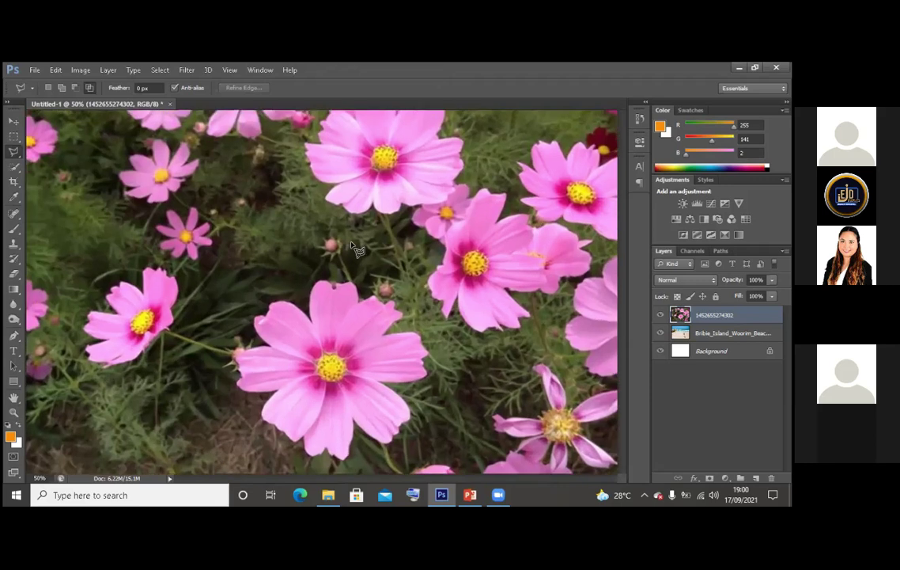
key(ctrl+plus)
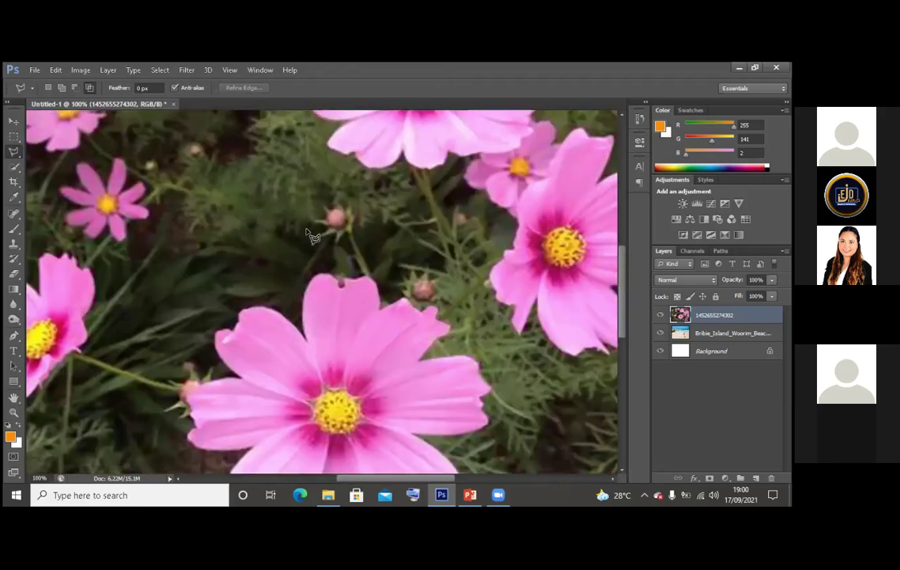
scroll(312, 237, down, 3)
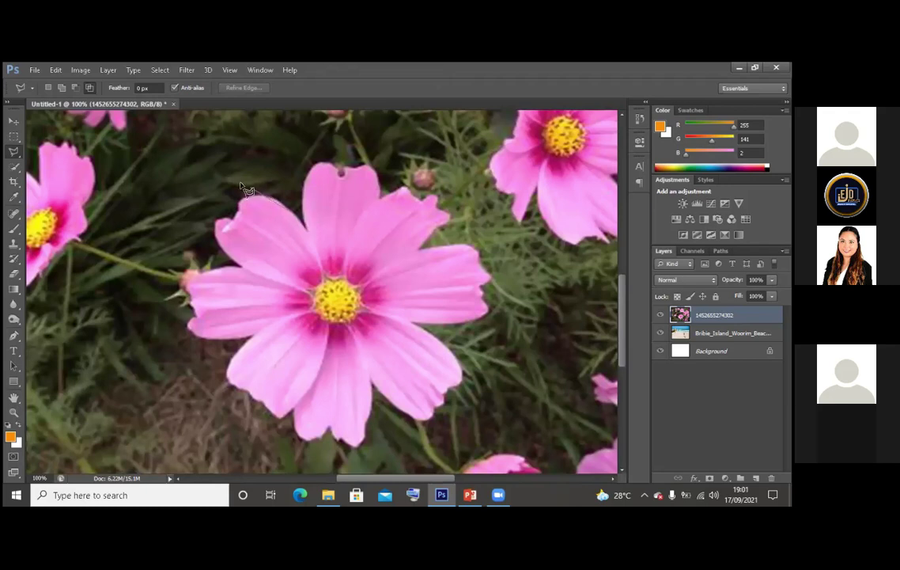
click(318, 218)
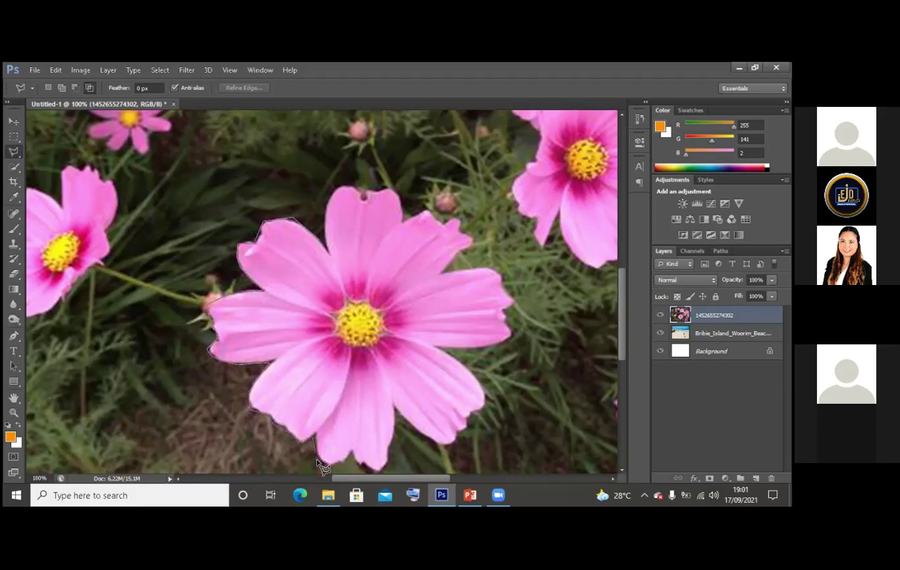
scroll(331, 445, down, 2)
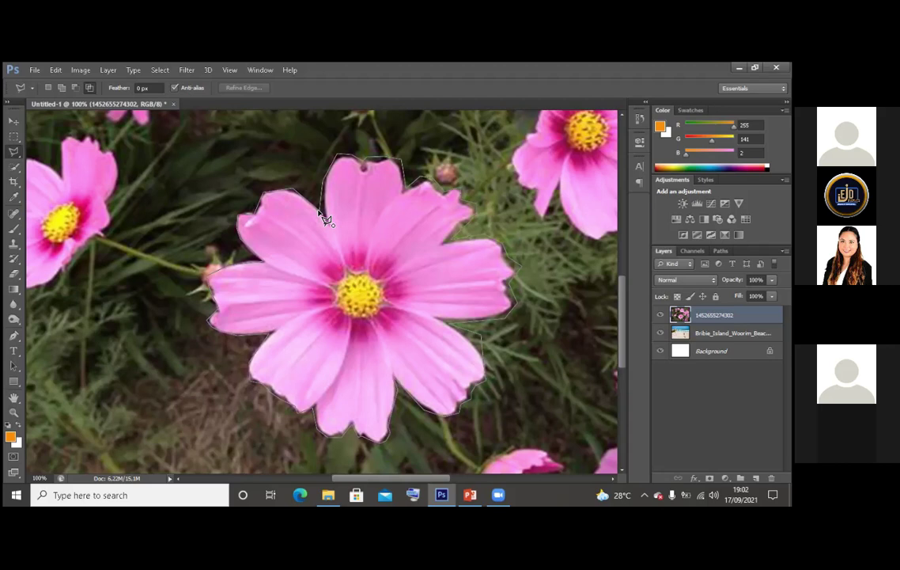
click(325, 218)
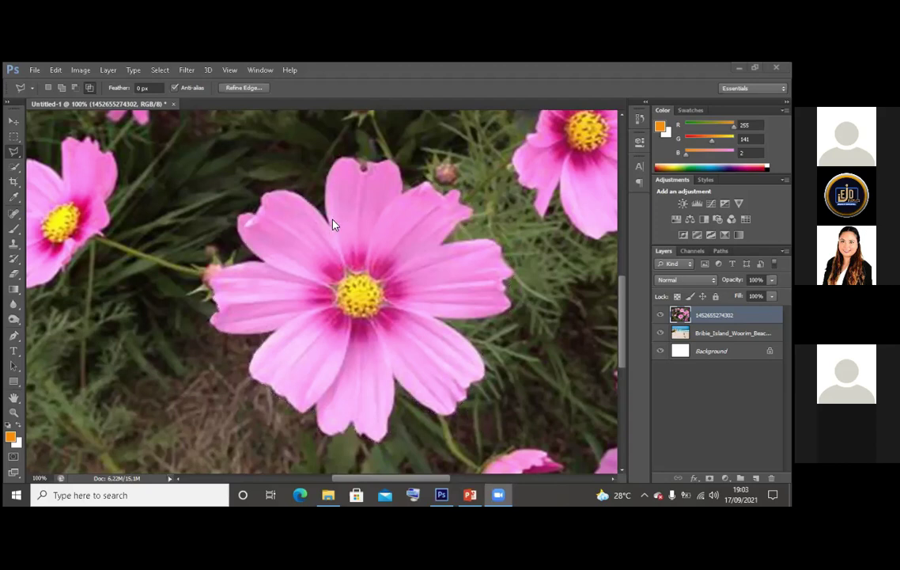
Copy the polygonal selection of the large central flower and paste it as a new layer
click(334, 240)
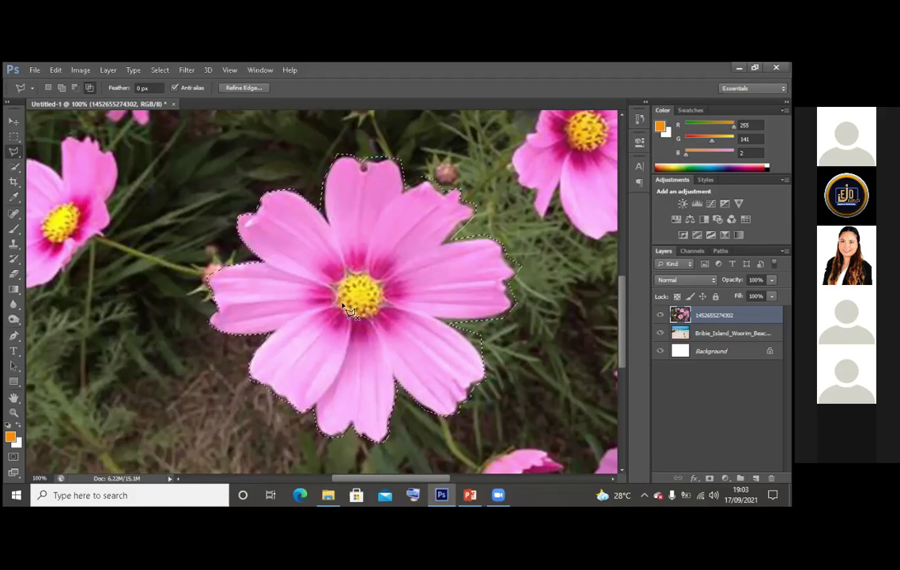
key(ctrl+alt+z)
key(ctrl+alt+z)
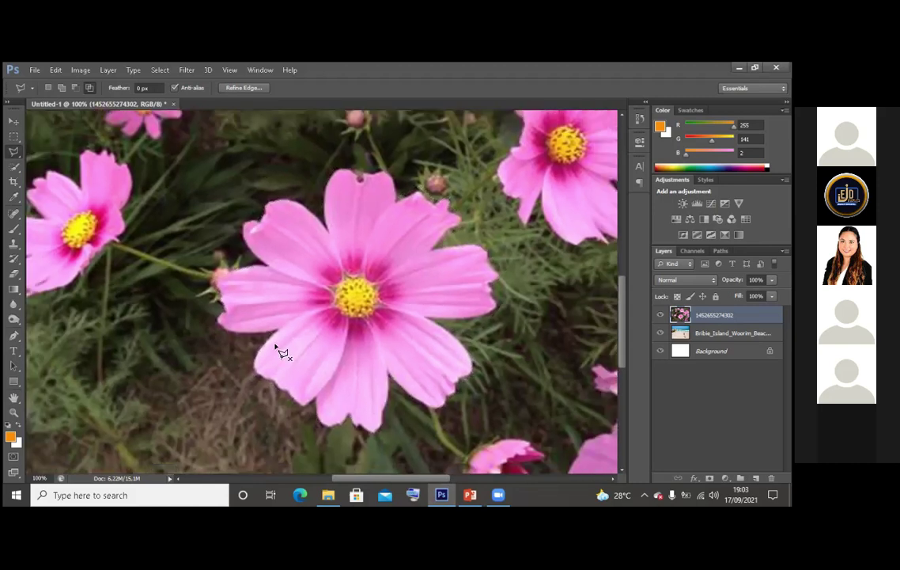
key(ctrl+alt+z)
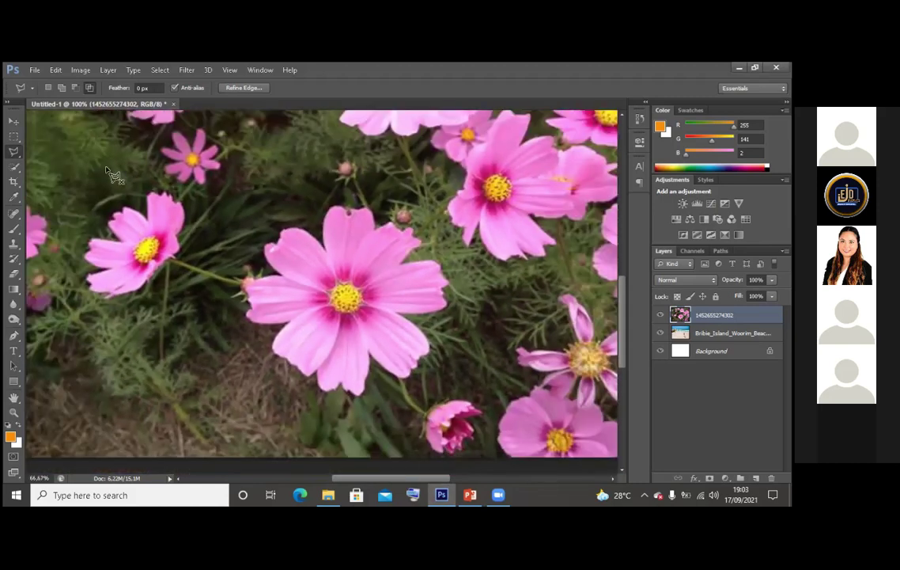
key(ctrl+minus)
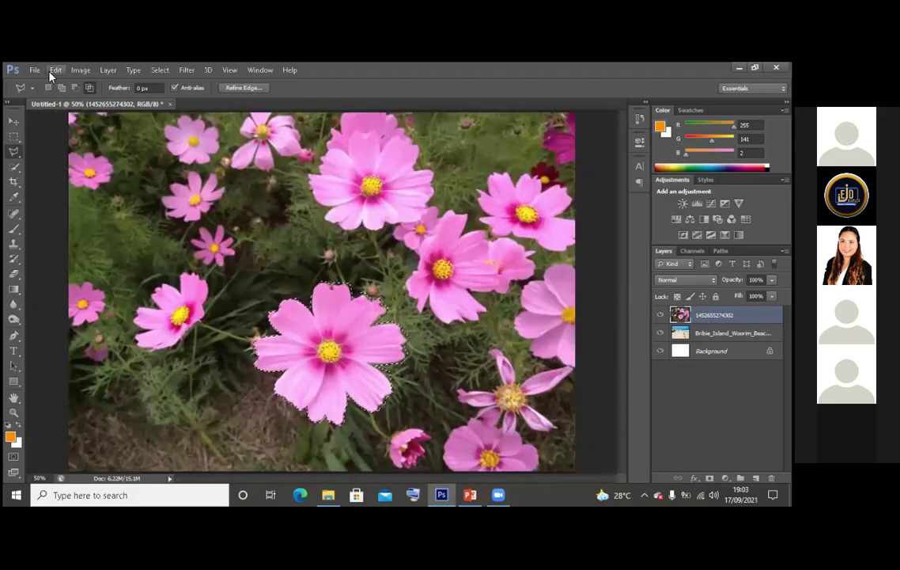
click(55, 70)
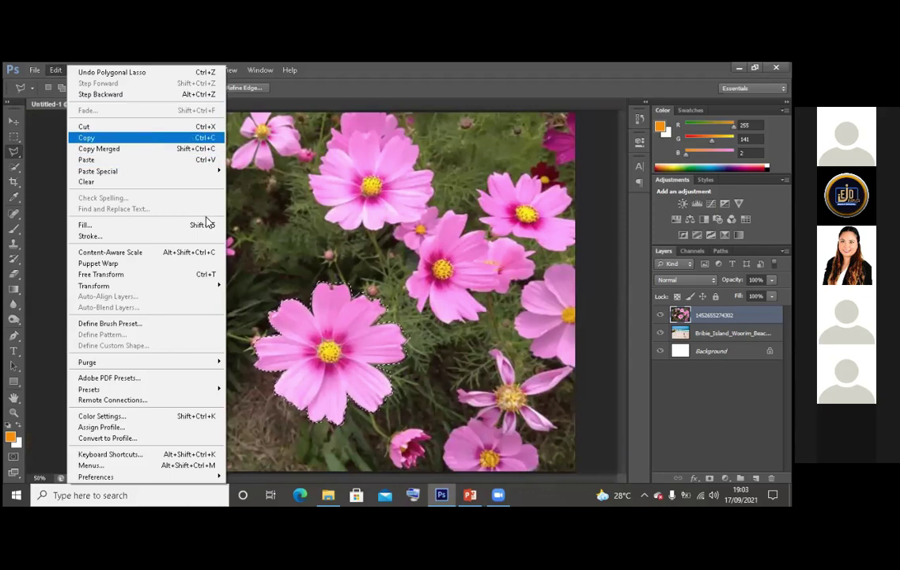
click(58, 70)
click(56, 70)
click(112, 145)
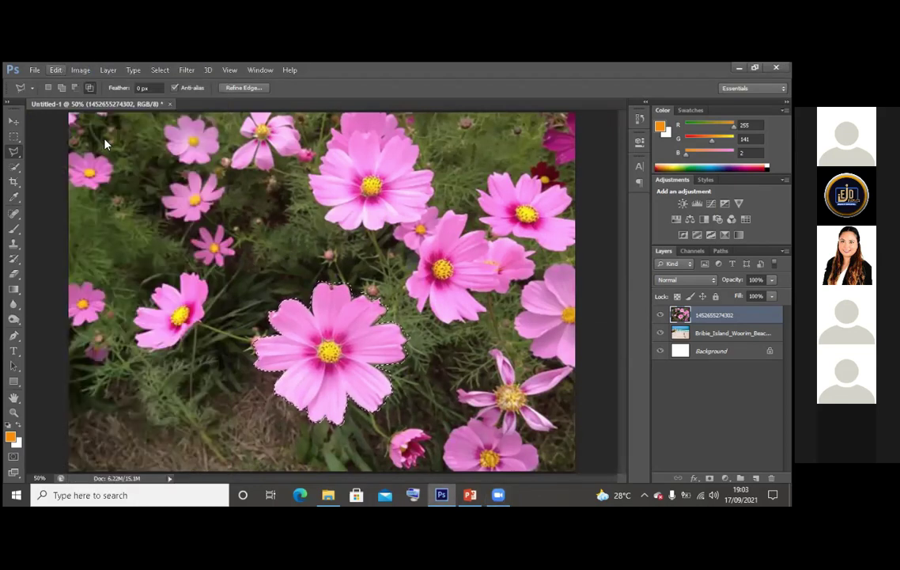
click(55, 70)
click(115, 161)
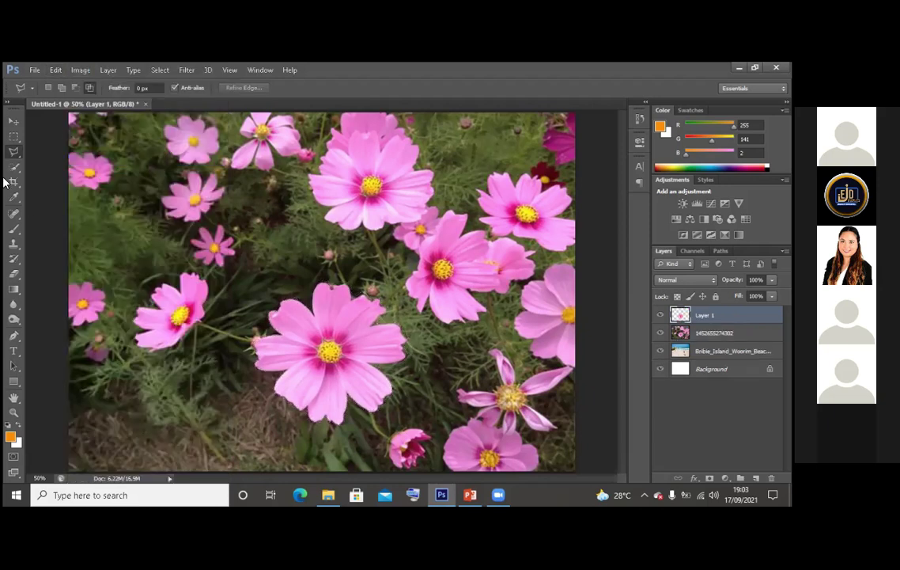
Move and resize the pasted flower copy with the Move tool, ending with a smaller flower above and left of the large central one
click(15, 121)
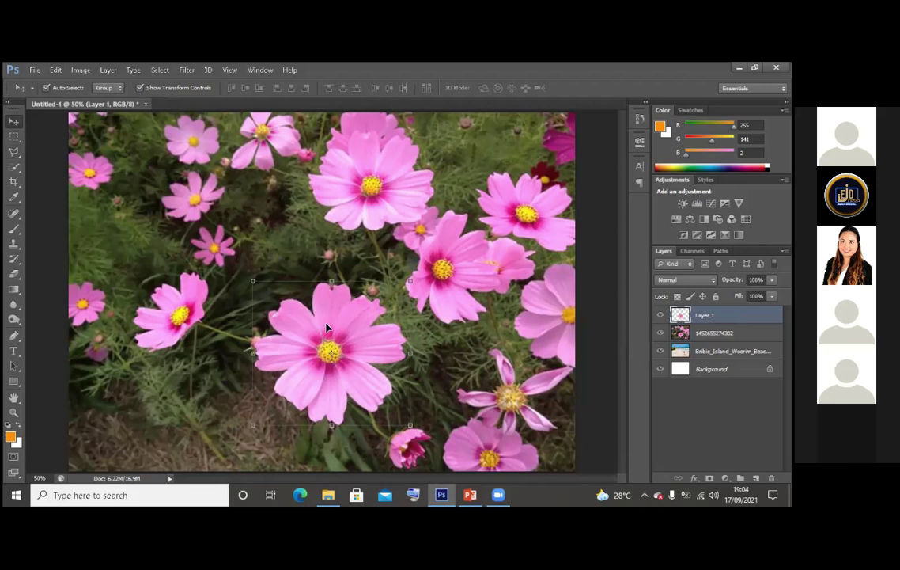
drag(297, 325, 161, 209)
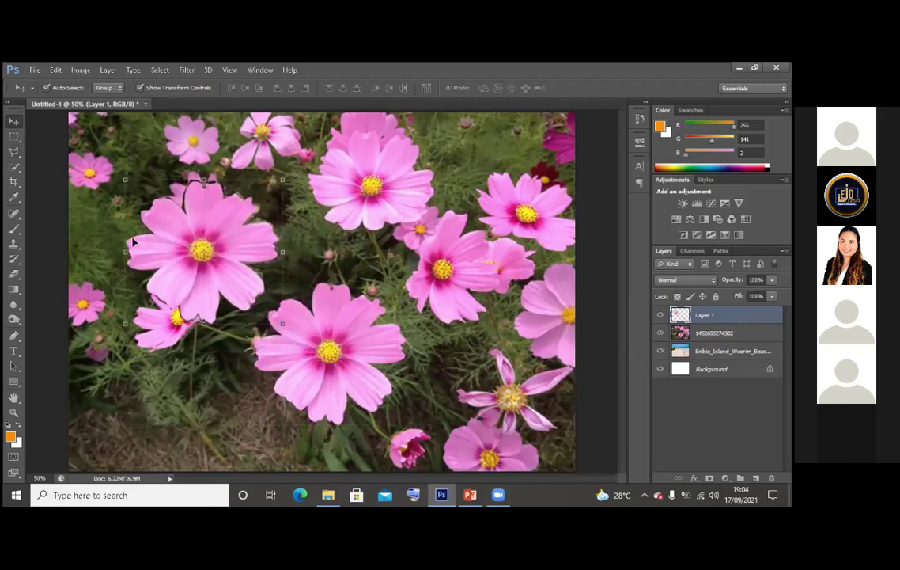
drag(272, 280, 187, 255)
drag(159, 214, 498, 183)
key(Return)
click(455, 366)
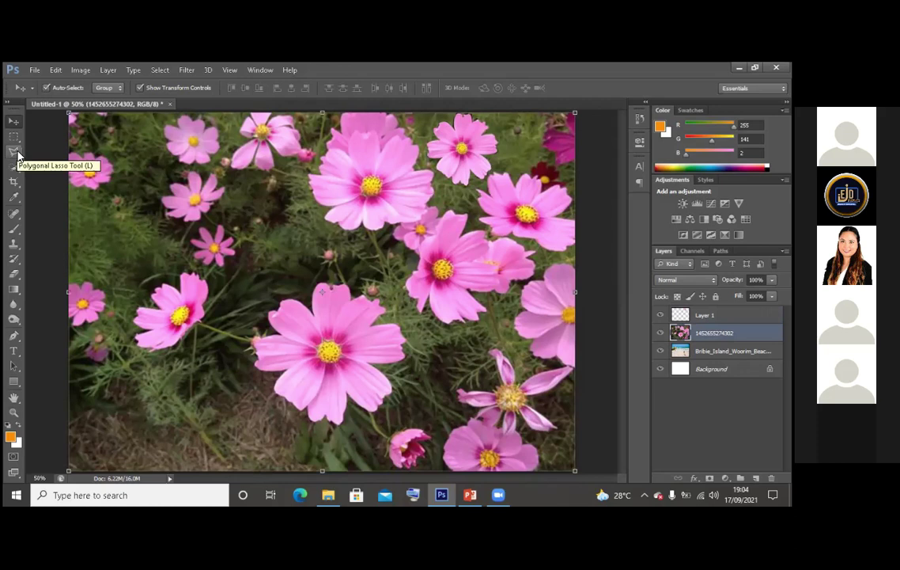
drag(411, 141, 283, 278)
key(Return)
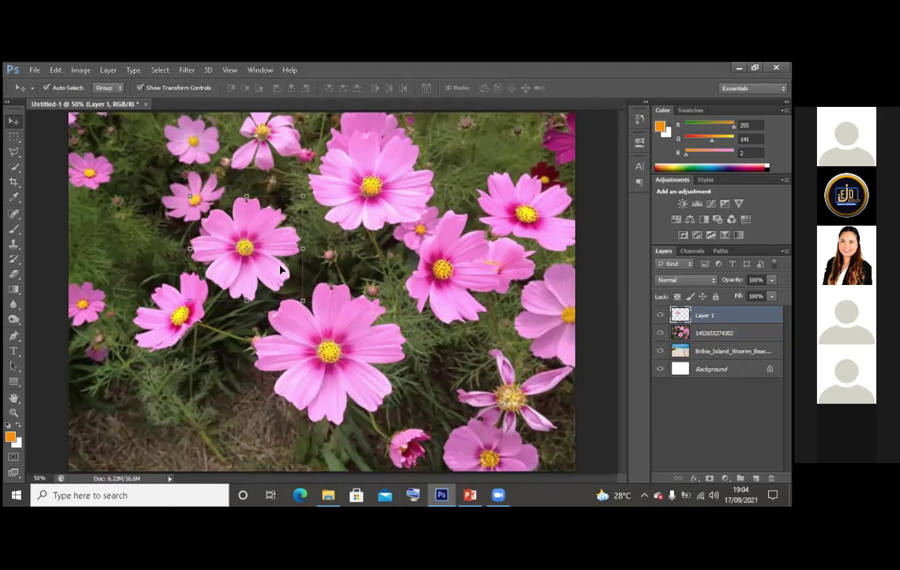
Check the lasso tools slide in PowerPoint for the Magnetic Lasso description and return to the flower photo in Photoshop
click(14, 152)
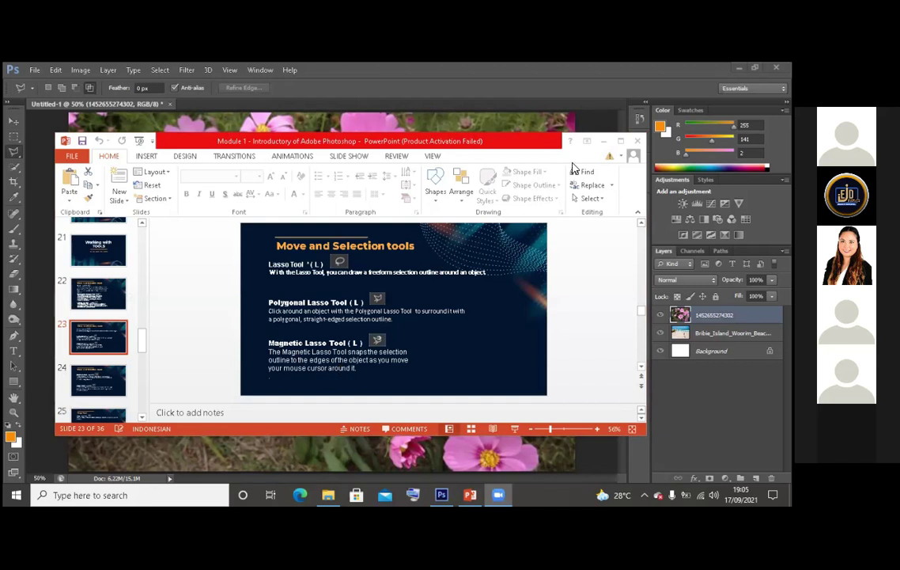
click(604, 141)
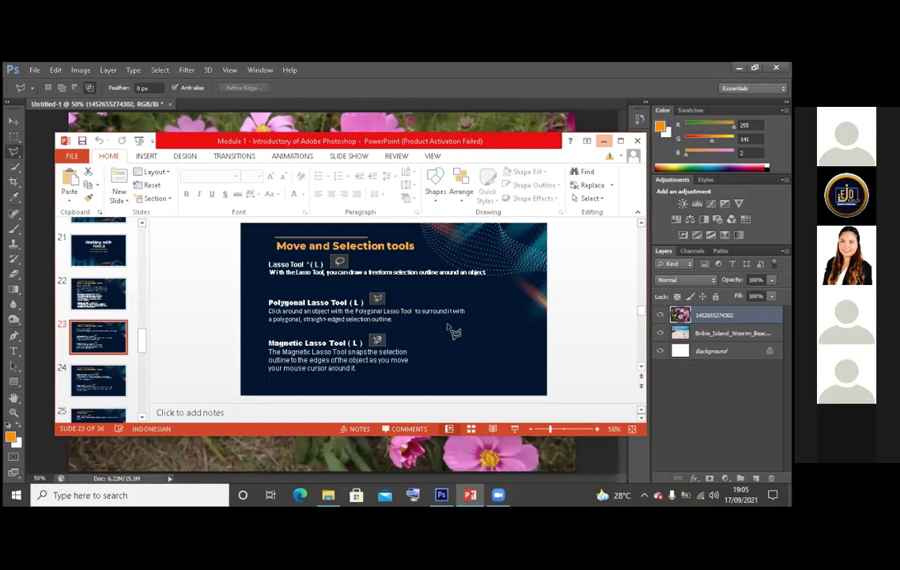
key(super+Down)
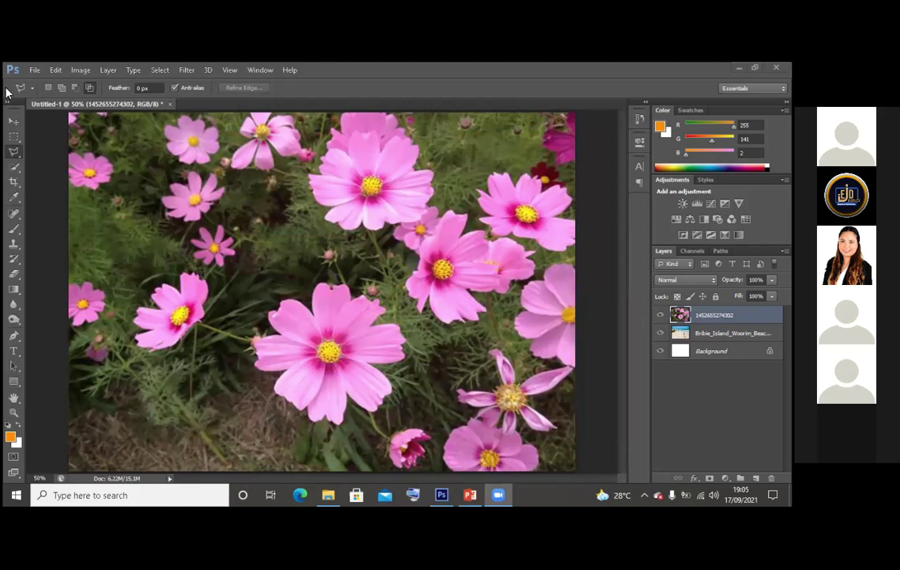
Demonstrate the Zoom tool on the large central flower, alternating between its Zoom In and Zoom Out modes
click(14, 413)
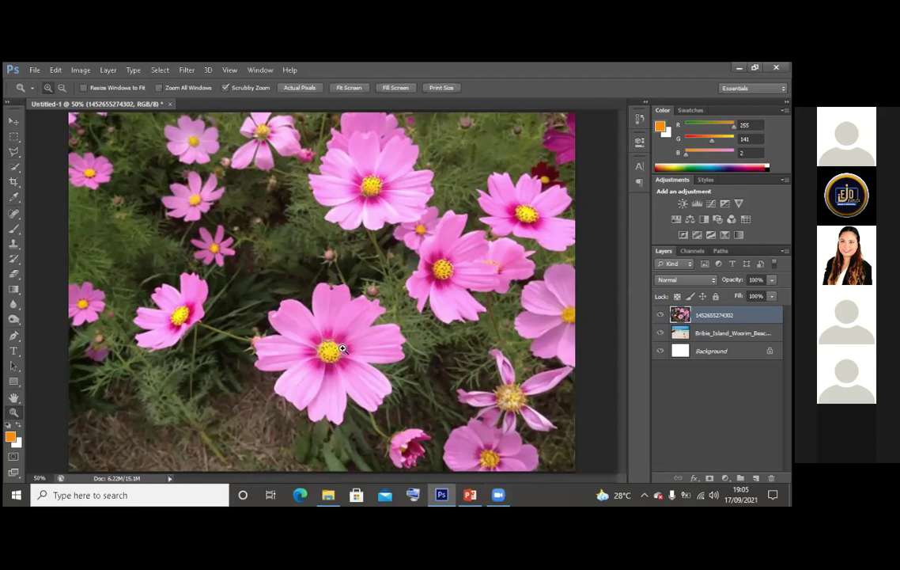
drag(342, 348, 342, 348)
scroll(342, 348, down, 2)
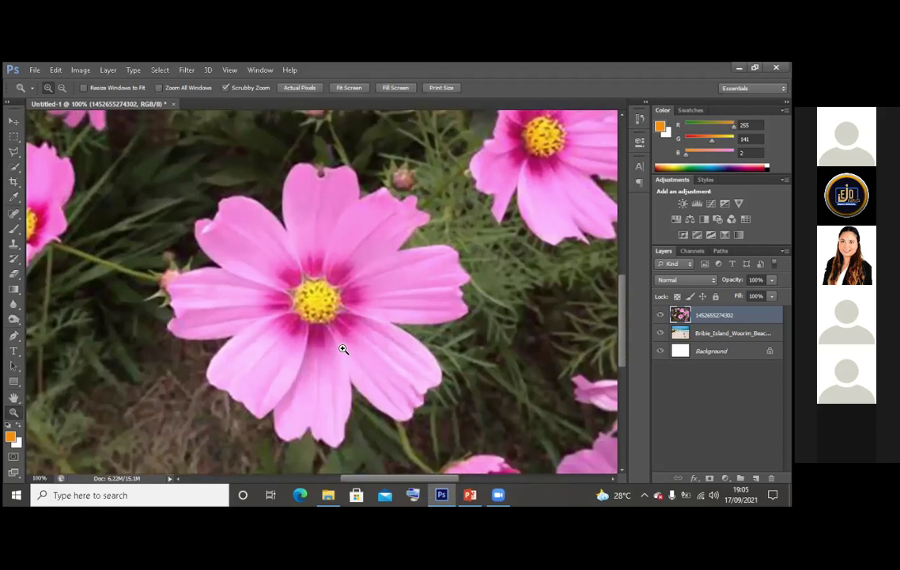
click(62, 88)
click(290, 253)
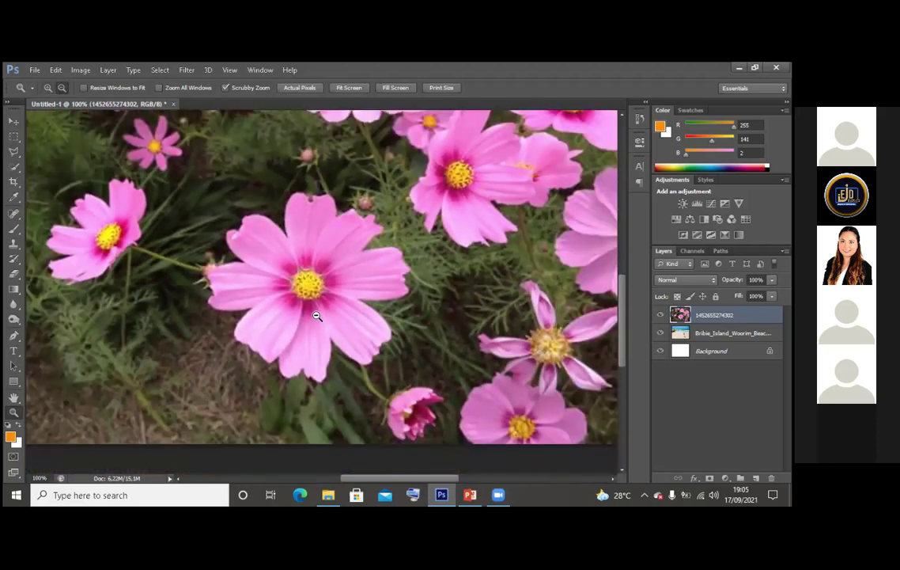
click(317, 316)
click(47, 88)
click(386, 347)
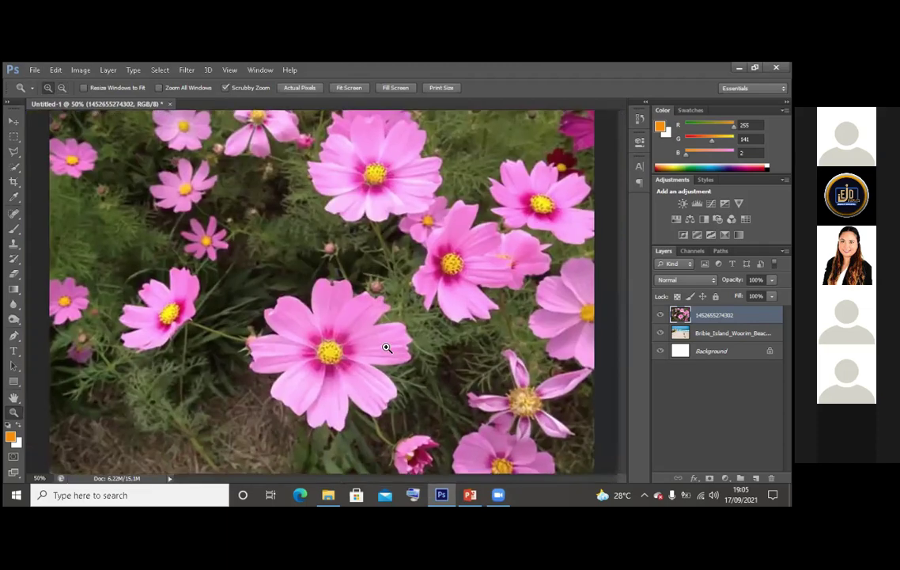
click(386, 347)
click(61, 88)
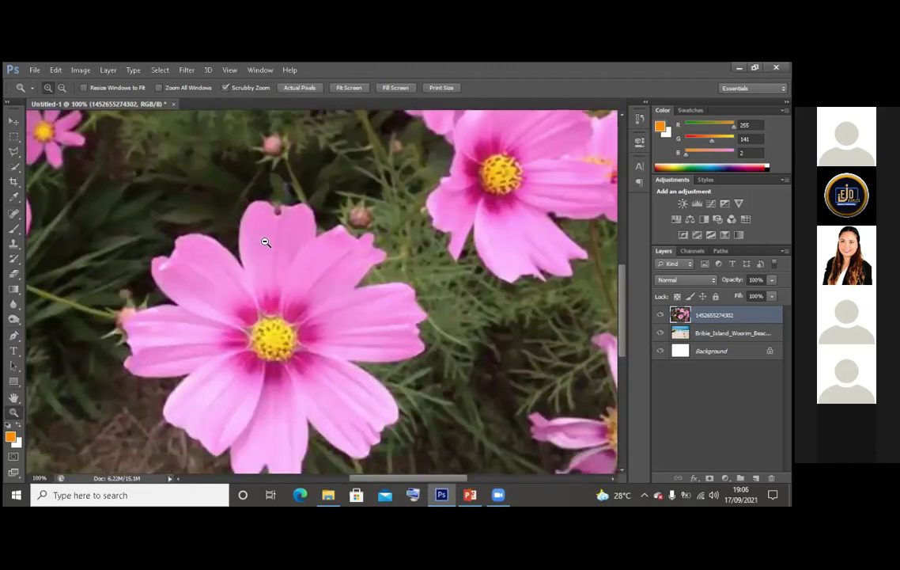
drag(265, 241, 330, 281)
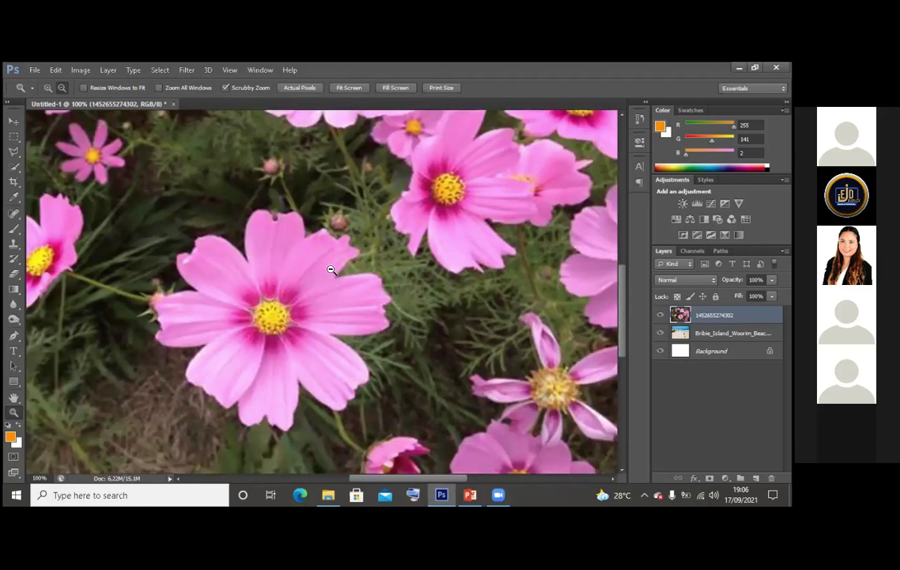
click(332, 267)
Magnify and reduce the flower photo with the Zoom tool's Zoom In and Zoom Out commands
right_click(333, 259)
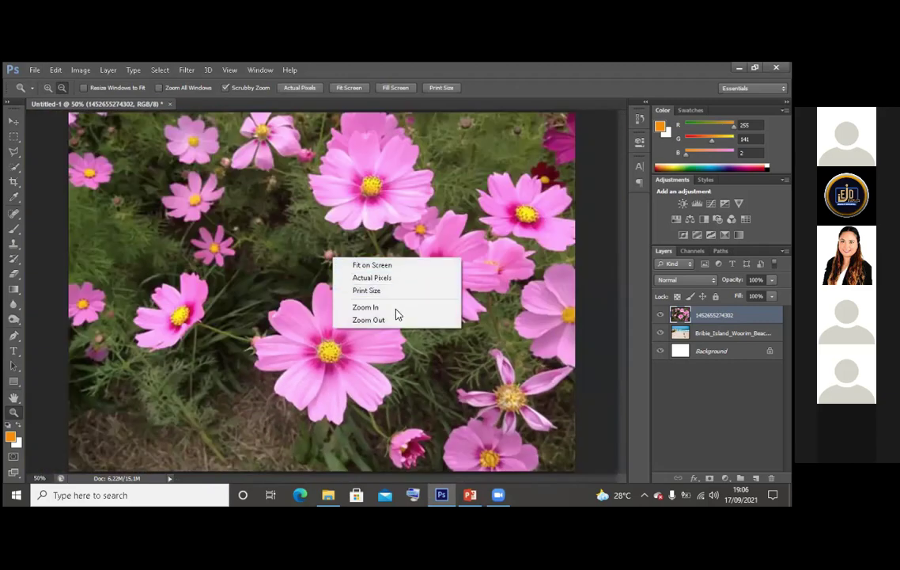
click(391, 307)
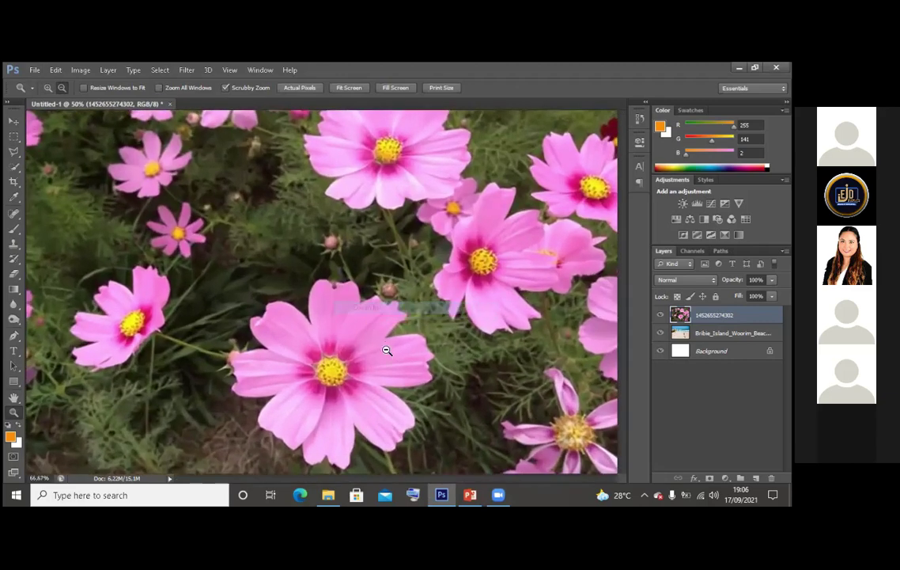
right_click(346, 302)
click(395, 353)
right_click(365, 325)
click(394, 391)
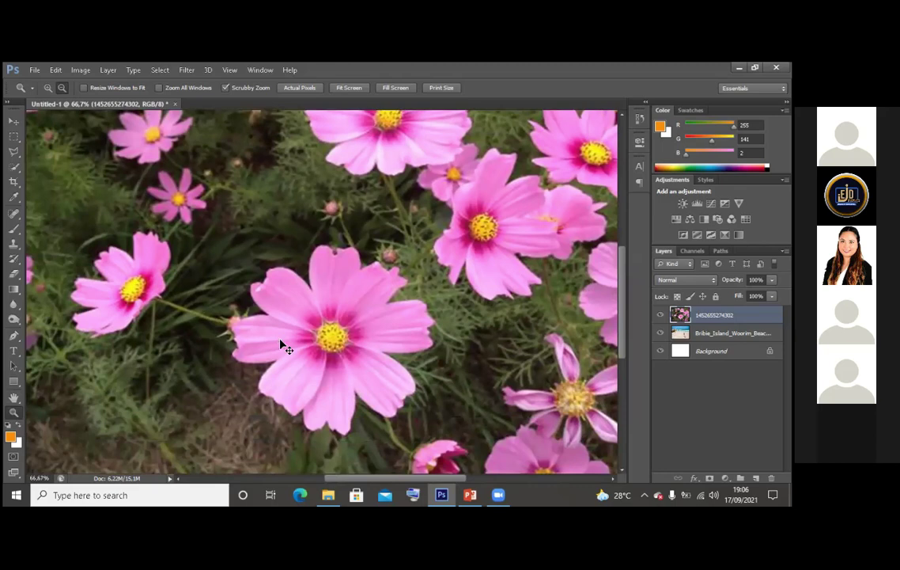
Zoom out to 33.33% and back in to 100%, centring the view on the large central flower
alt+click(283, 346)
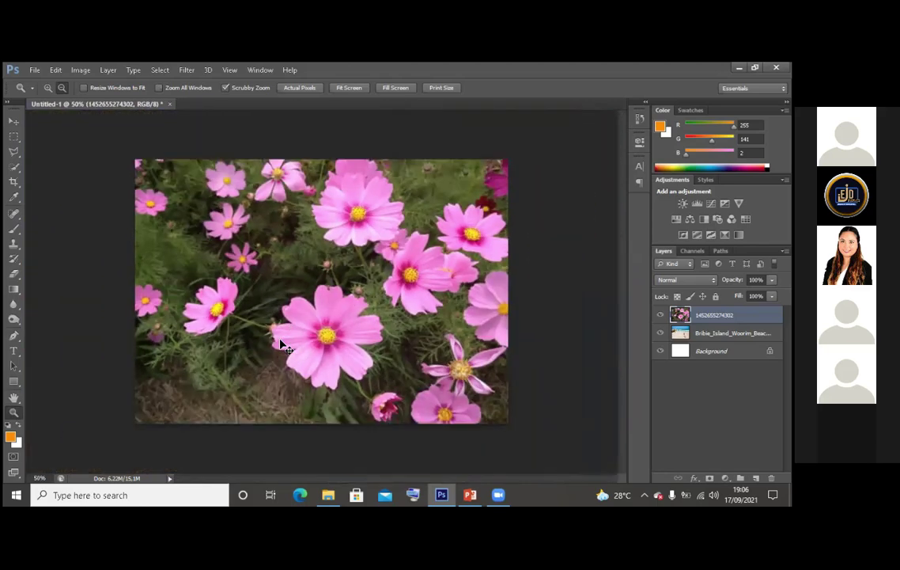
alt+click(283, 346)
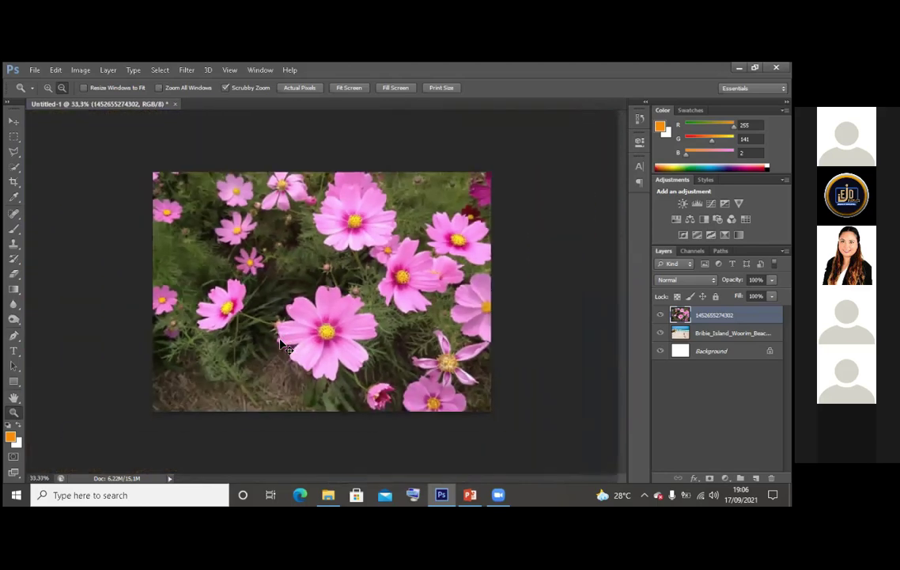
click(282, 345)
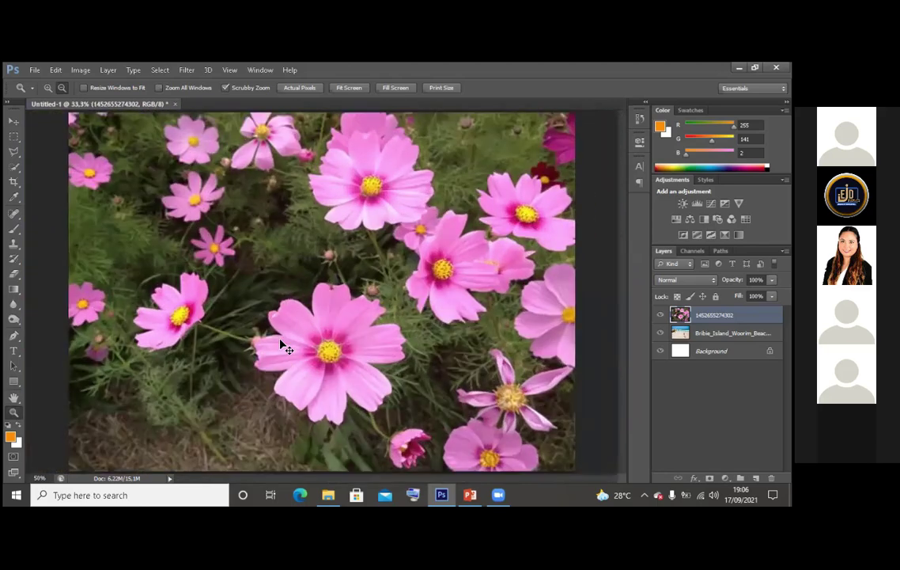
click(280, 340)
click(280, 340)
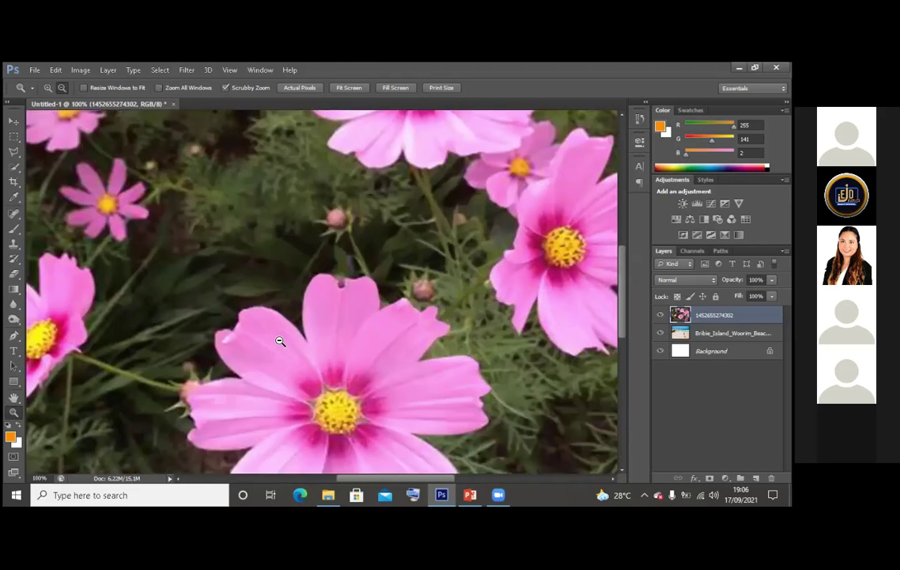
scroll(280, 340, down, 3)
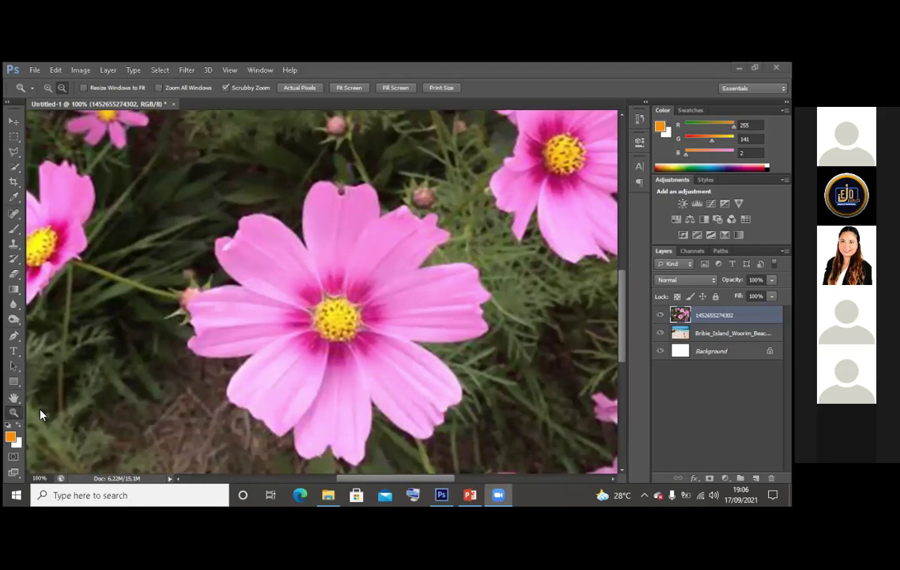
scroll(428, 301, down, 1)
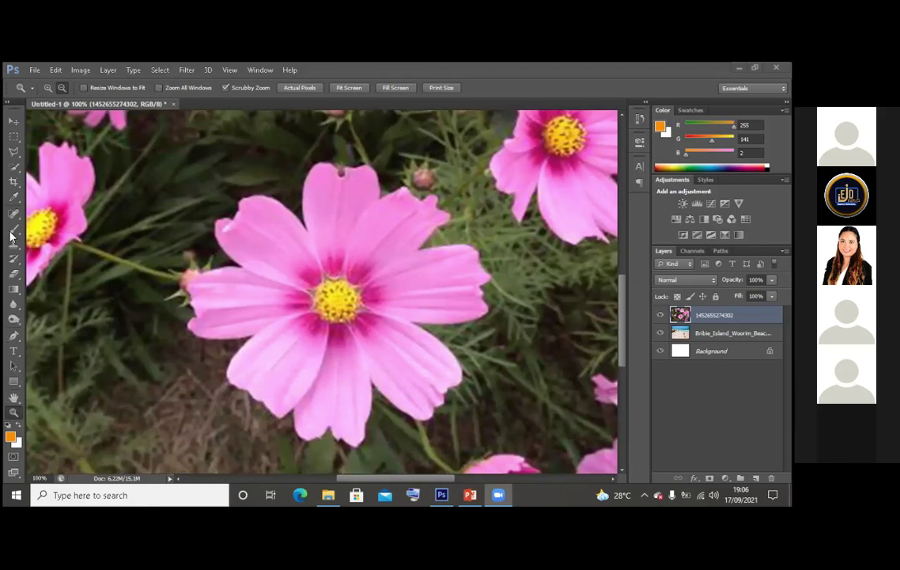
Trace the petals of the large central flower with the Magnetic Lasso tool and close the outline into a selection
click(17, 157)
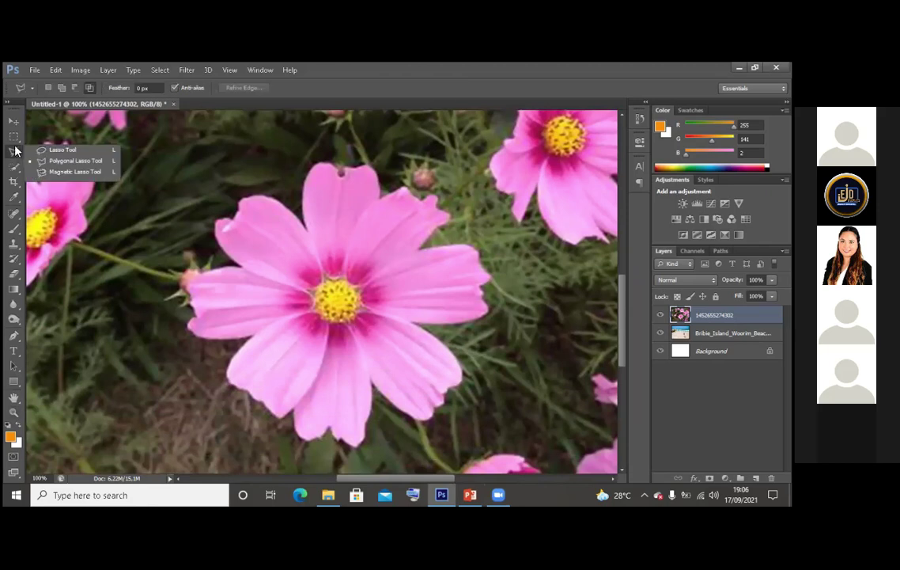
click(68, 179)
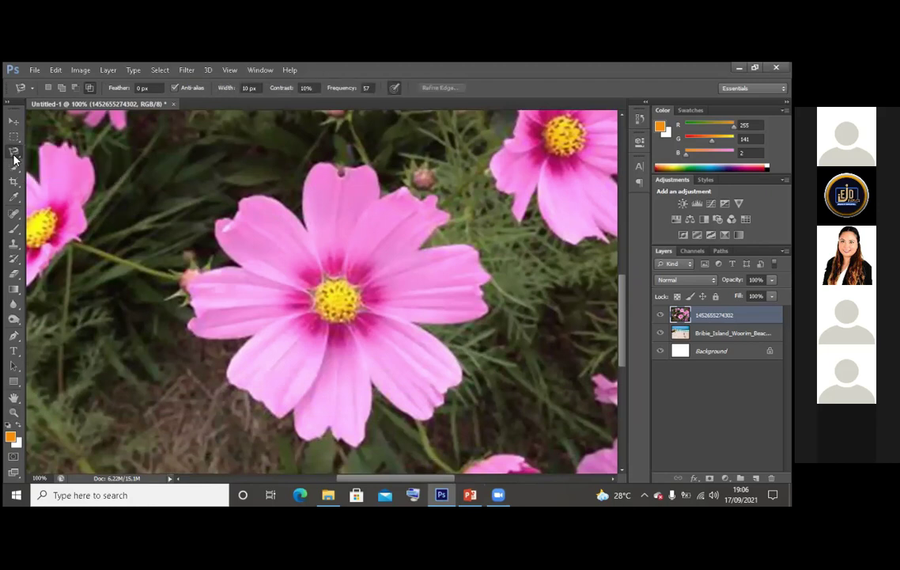
click(13, 152)
click(73, 156)
click(297, 212)
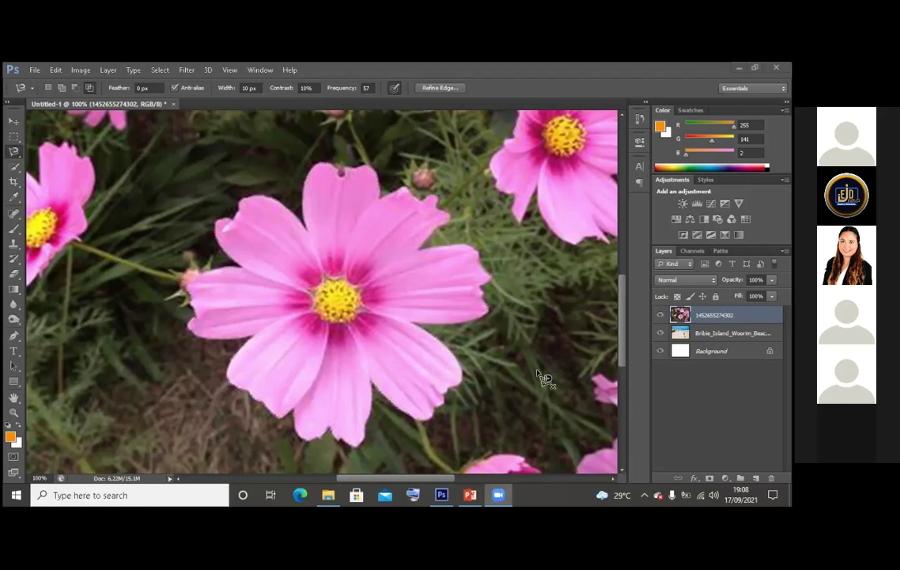
click(334, 270)
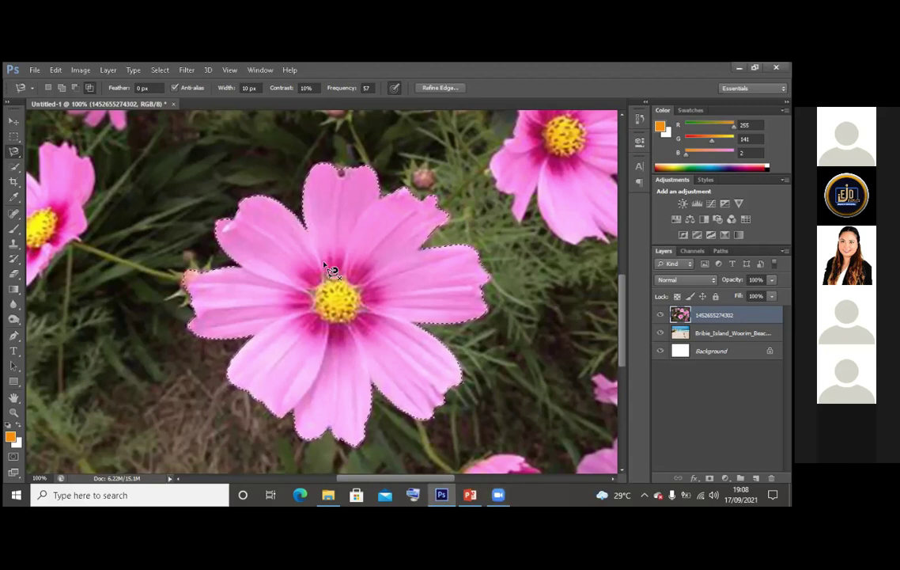
Copy the selected large central flower and paste it as a new layer
click(14, 413)
right_click(217, 337)
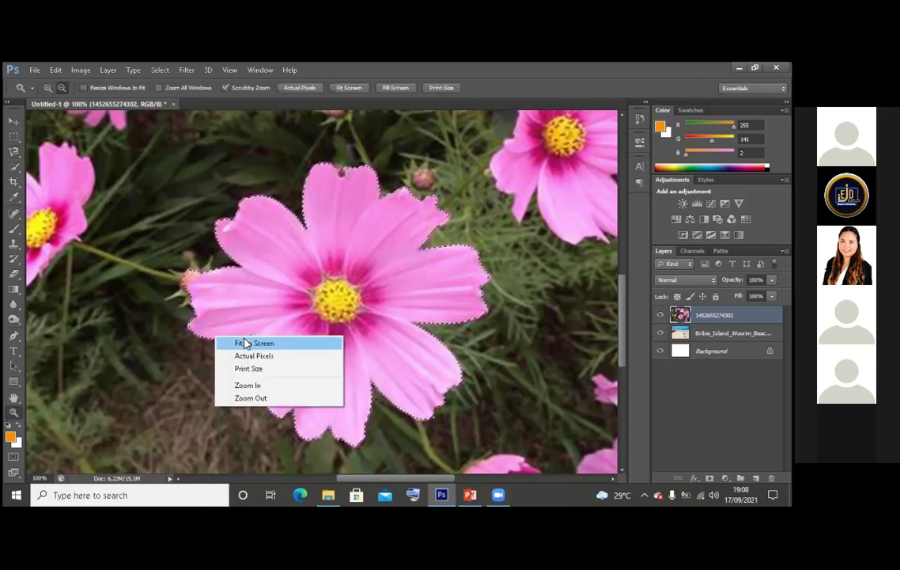
click(257, 397)
right_click(299, 304)
click(316, 364)
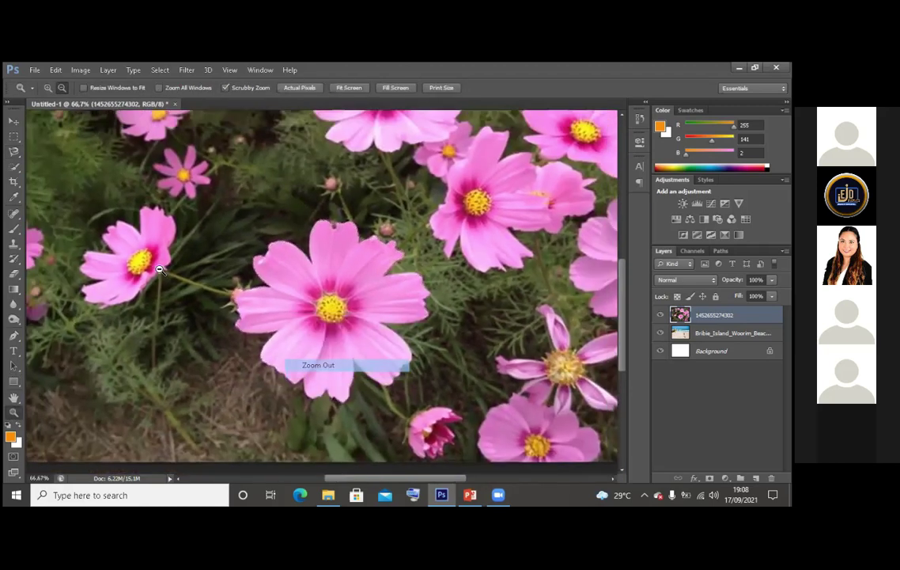
click(14, 150)
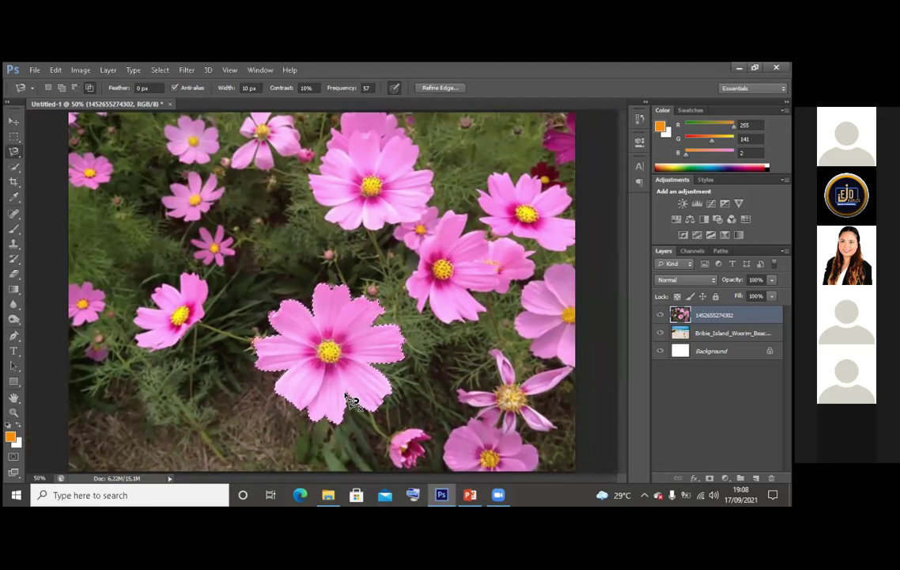
right_click(14, 151)
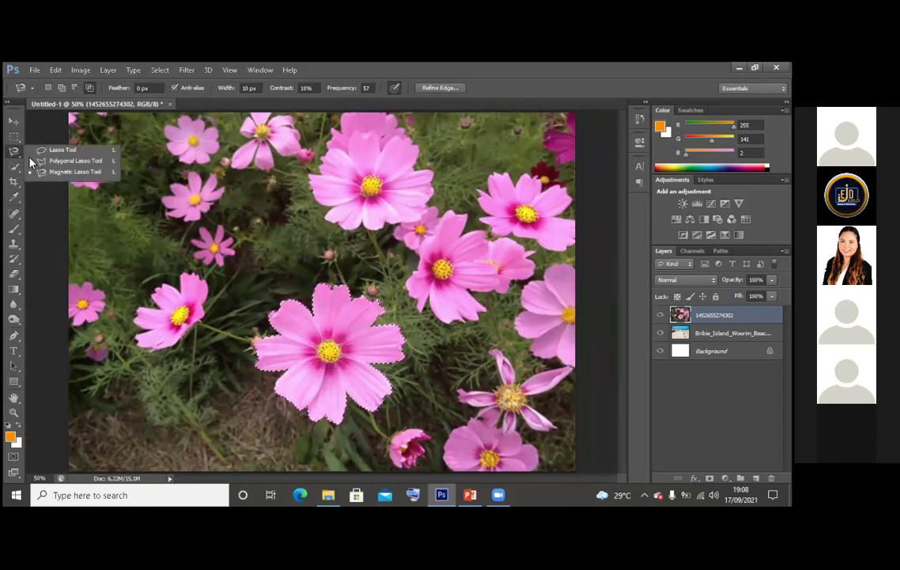
click(60, 70)
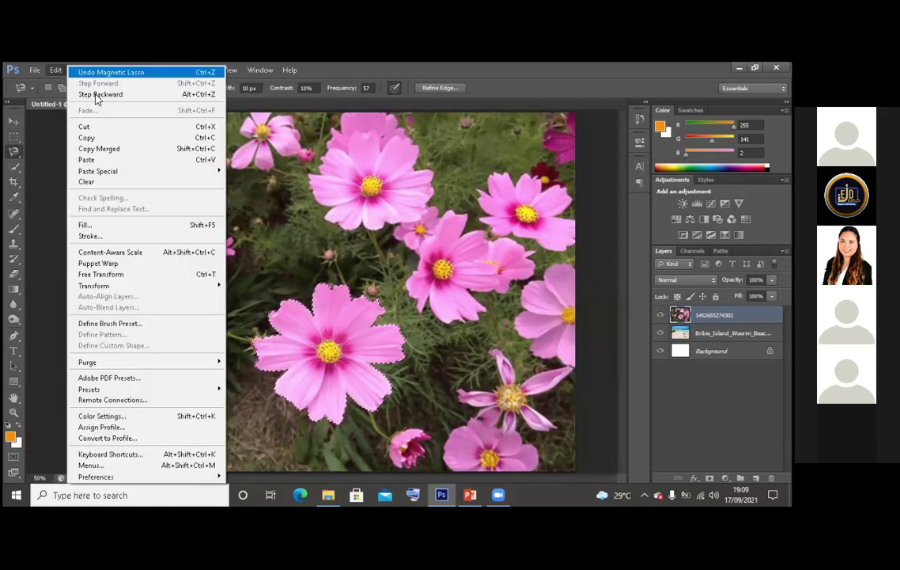
click(130, 140)
click(53, 70)
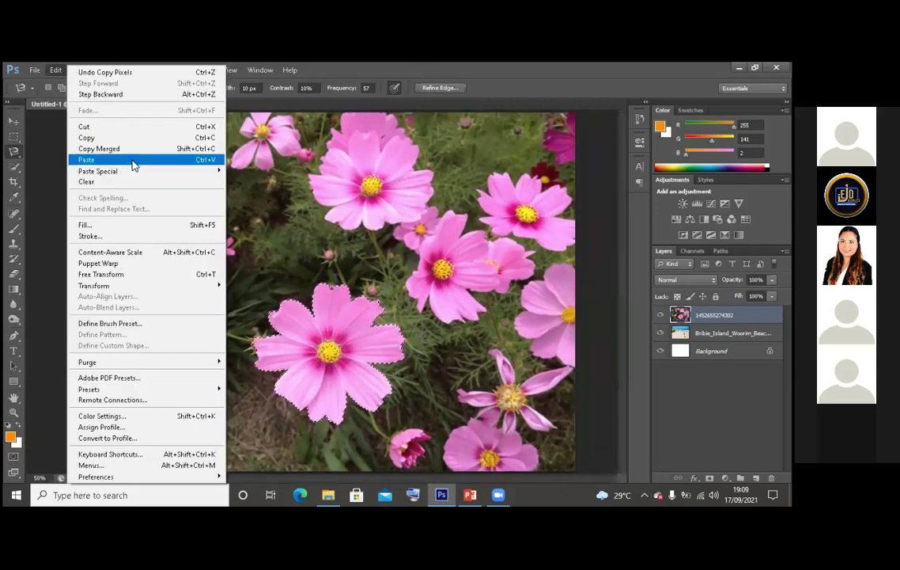
click(132, 166)
Scale the pasted flower to about 46.5% width and 43.3% height and place it in the photo's upper right, beside the large upper flower
click(13, 120)
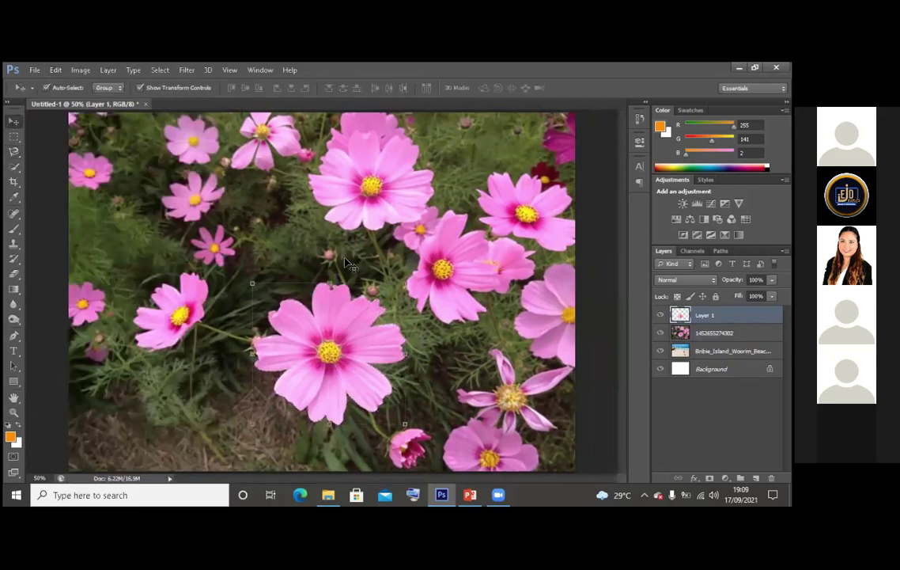
drag(386, 353, 265, 259)
drag(285, 326, 225, 272)
drag(180, 221, 497, 168)
drag(508, 114, 500, 121)
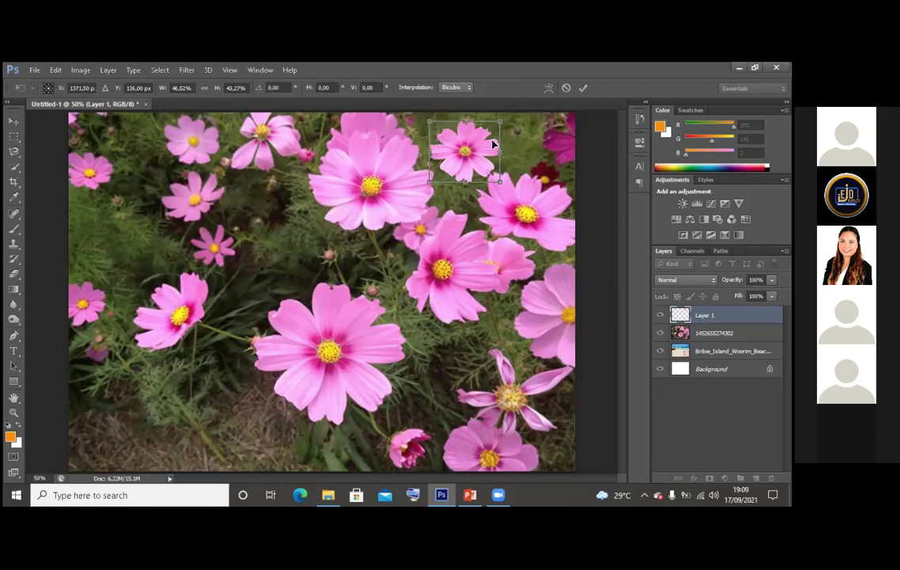
key(Return)
click(532, 158)
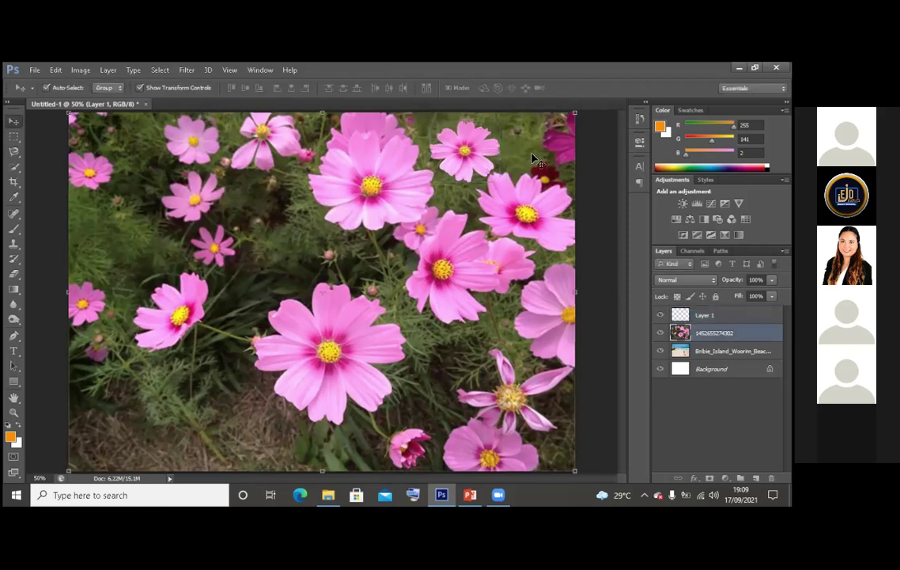
click(489, 152)
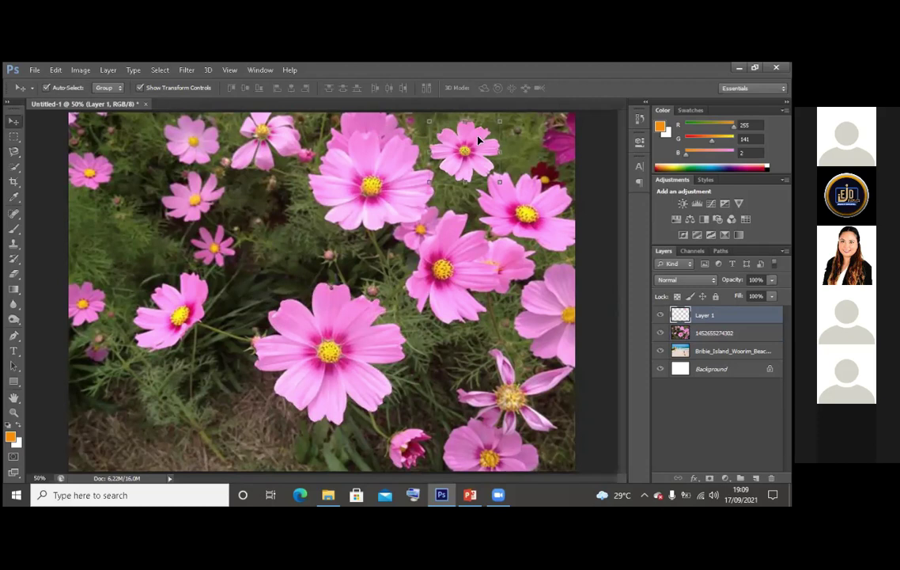
click(14, 166)
click(14, 150)
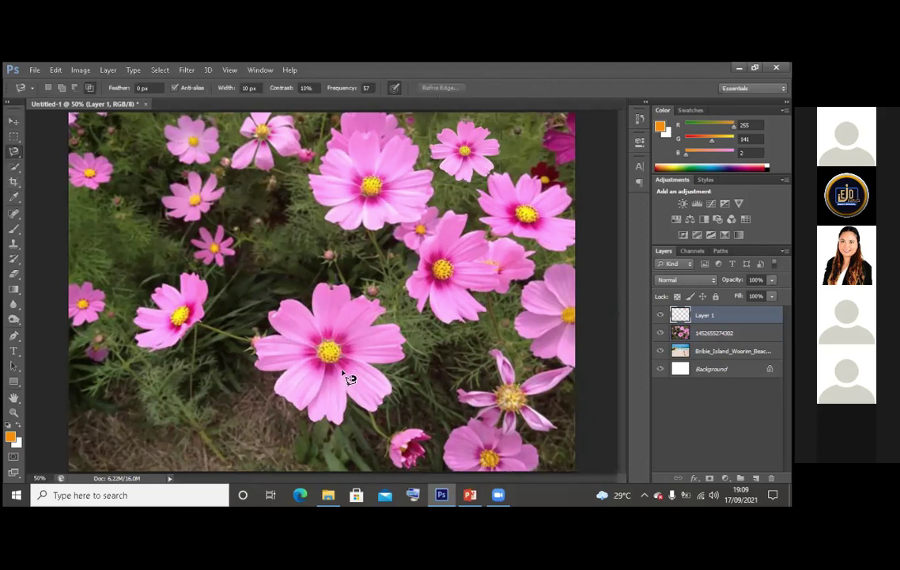
click(11, 119)
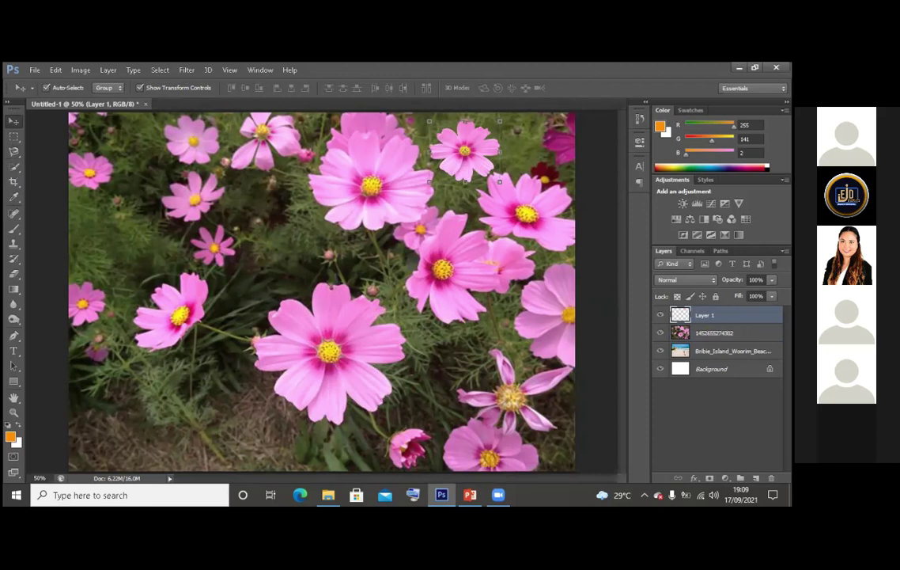
Rename the pasted flower's layer as Flower 1
double_click(705, 314)
key(Return)
double_click(703, 316)
key(Return)
Duplicate the Flower 1 layer and name the copy Flower 2
right_click(712, 315)
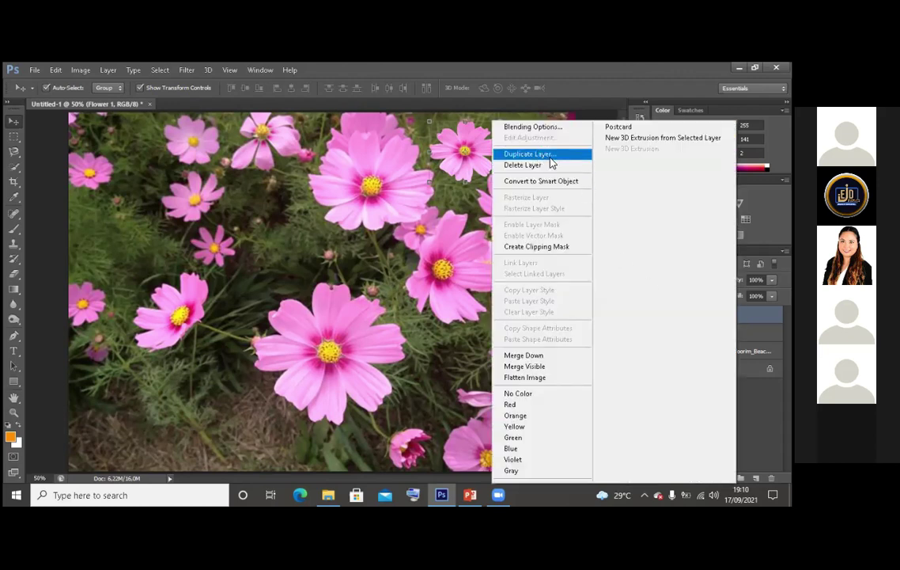
click(529, 155)
click(378, 206)
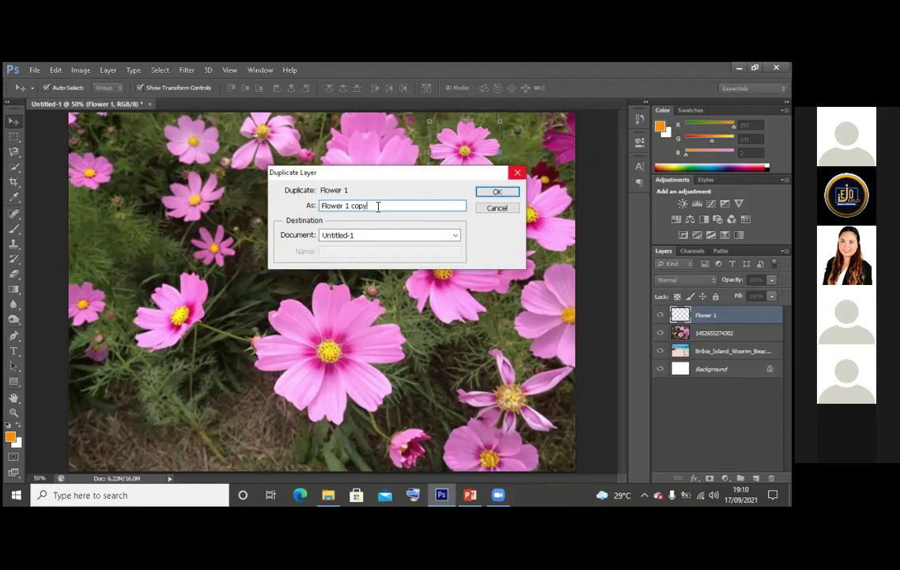
key(BackSpace)
key(BackSpace)
key(BackSpace)
key(BackSpace)
key(BackSpace)
text(2)
key(Return)
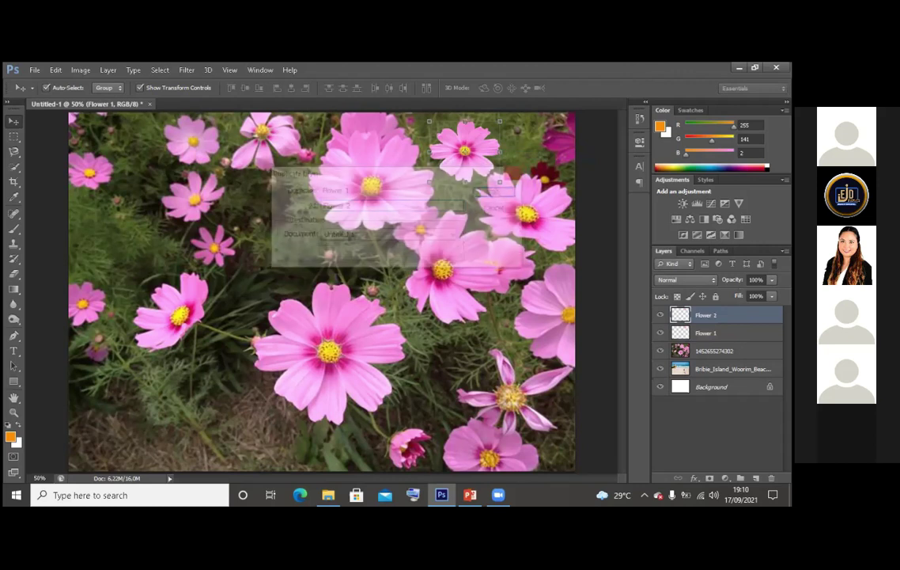
Move the Flower 2 copy to the photo's left side, above the small flower at the edge
drag(472, 166, 116, 253)
click(257, 267)
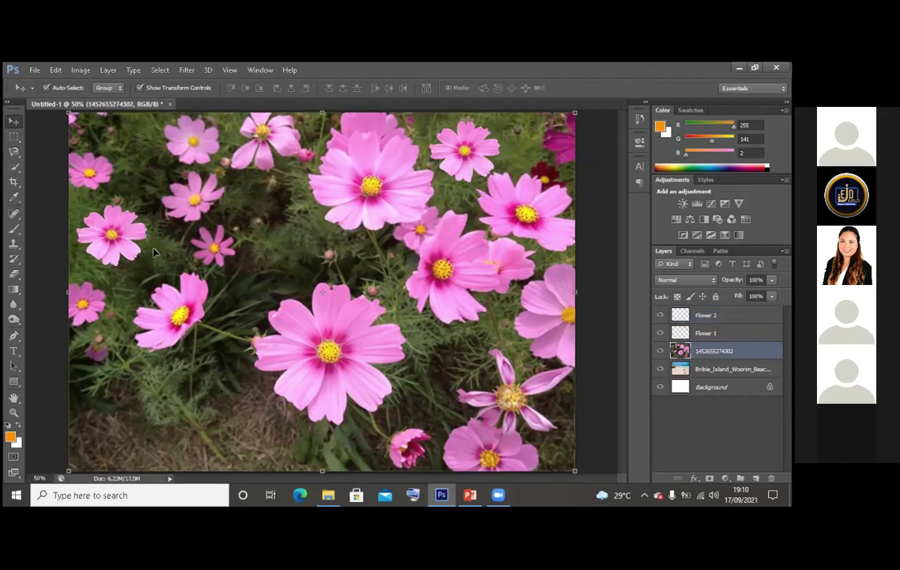
click(120, 225)
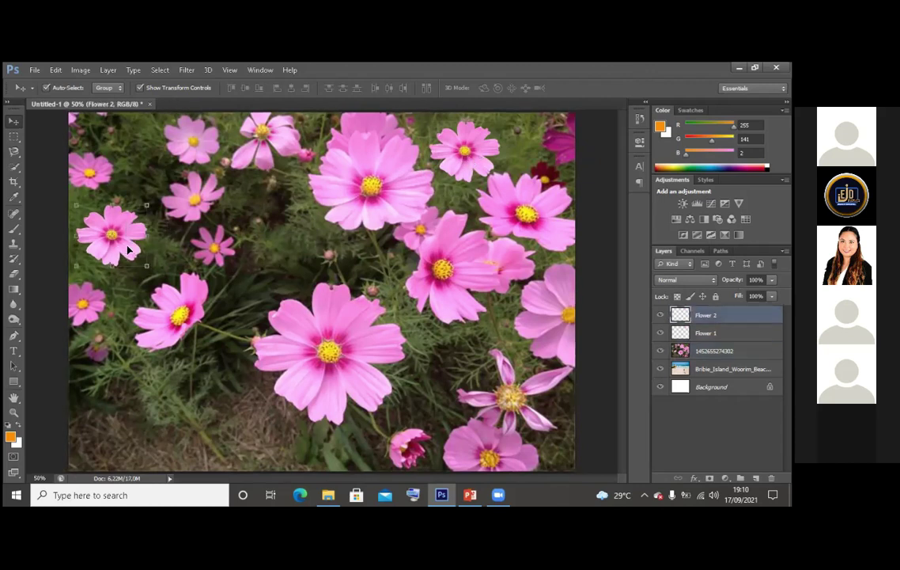
click(55, 69)
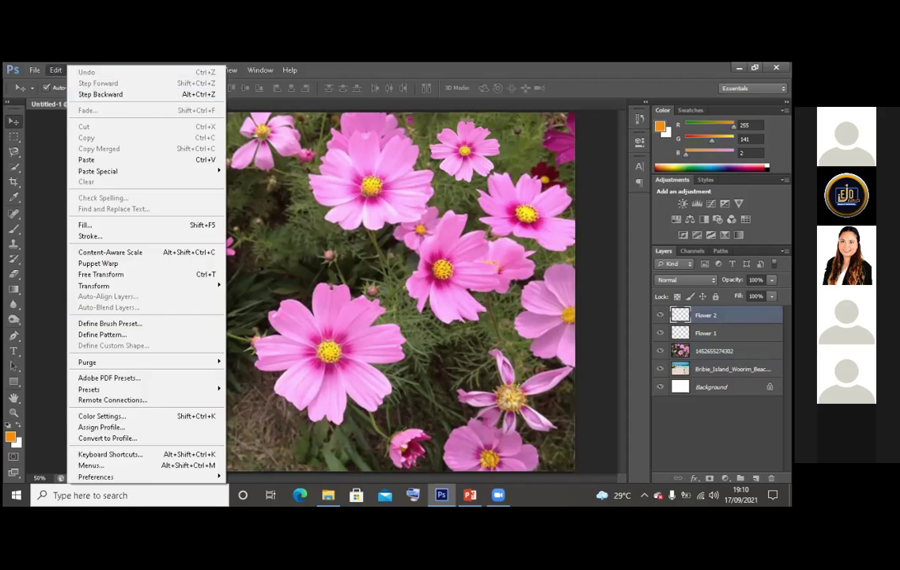
right_click(751, 314)
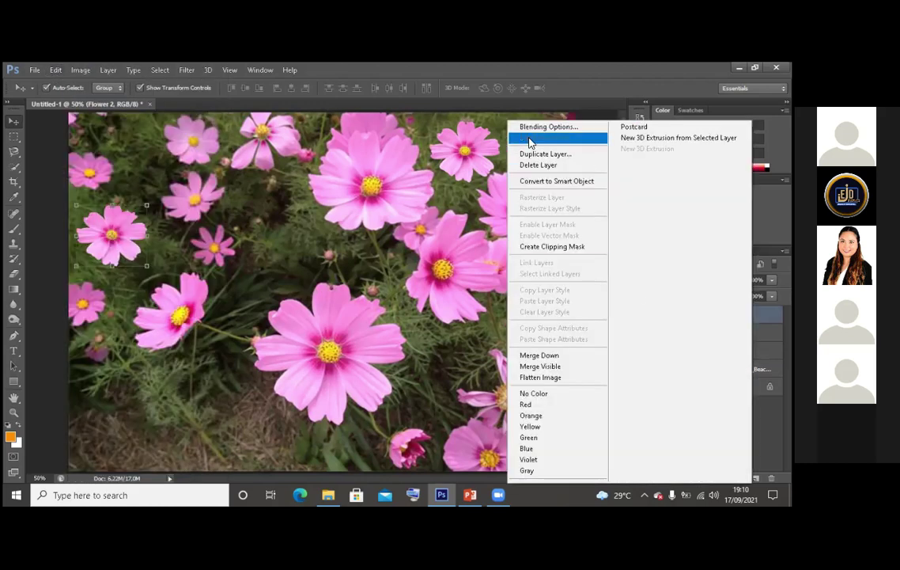
key(Escape)
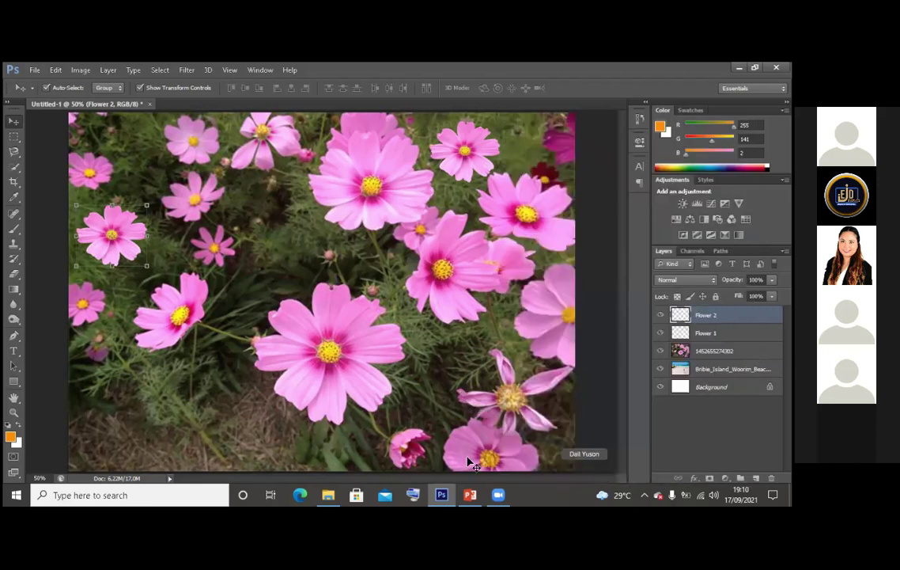
Duplicate the Flower 2 layer and name the copy Flower 3
right_click(566, 167)
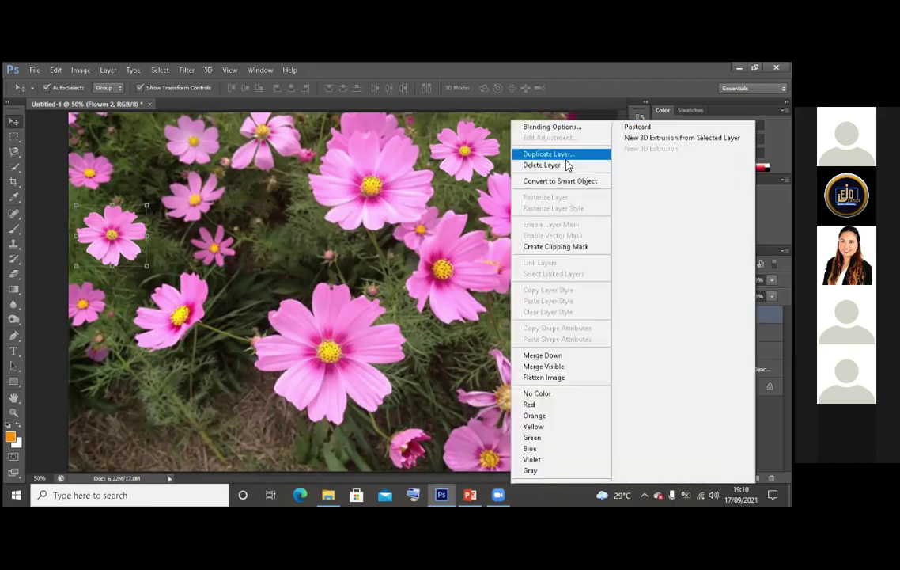
click(565, 155)
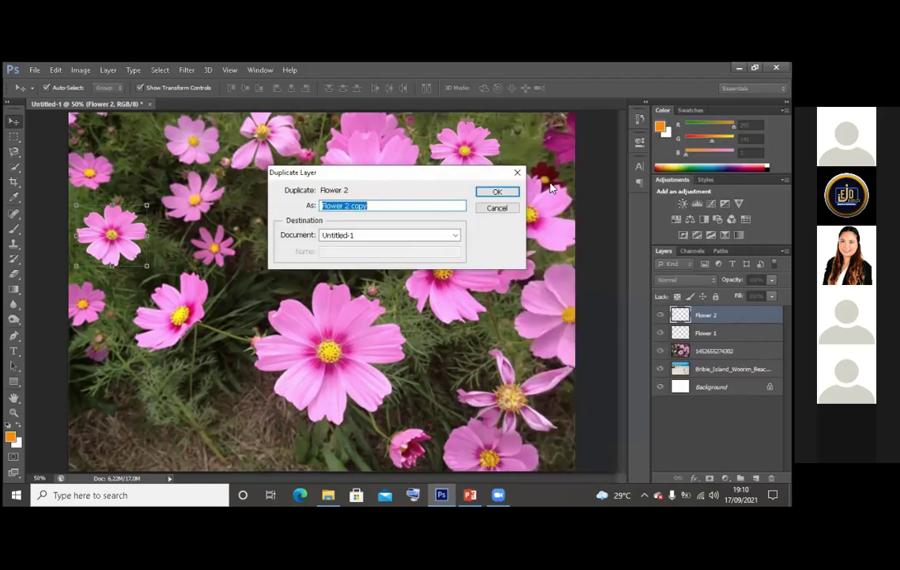
click(406, 206)
key(BackSpace)
key(BackSpace)
key(BackSpace)
key(BackSpace)
key(BackSpace)
key(BackSpace)
text(3)
key(Return)
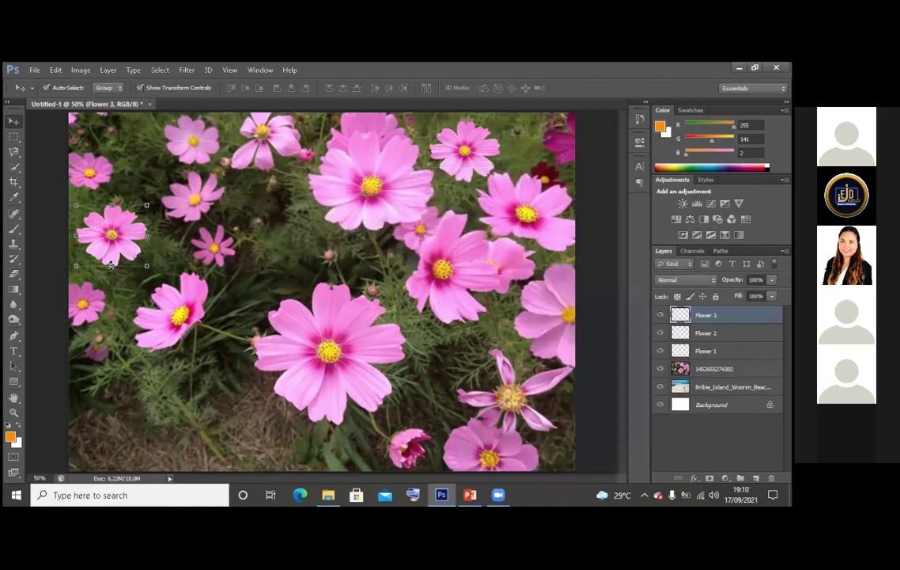
Move the Flower 3 copy just above the large central flower, scaled to about 80.6% width and 86.8% height, and select the photo layer
drag(138, 257, 334, 266)
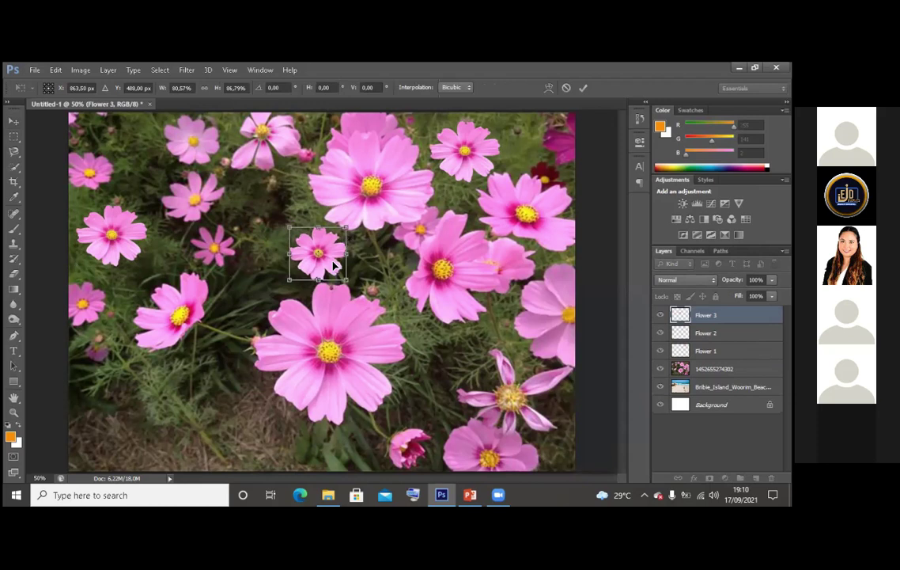
key(Return)
click(266, 344)
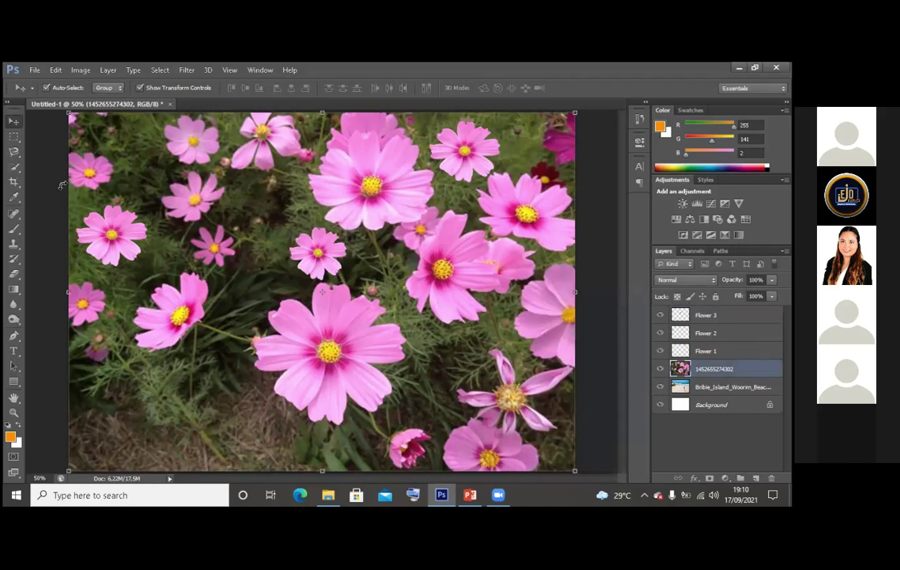
Switch to PowerPoint, show slide 24 on the Quick Selection and Magic Wand tools, and return to Photoshop
click(16, 155)
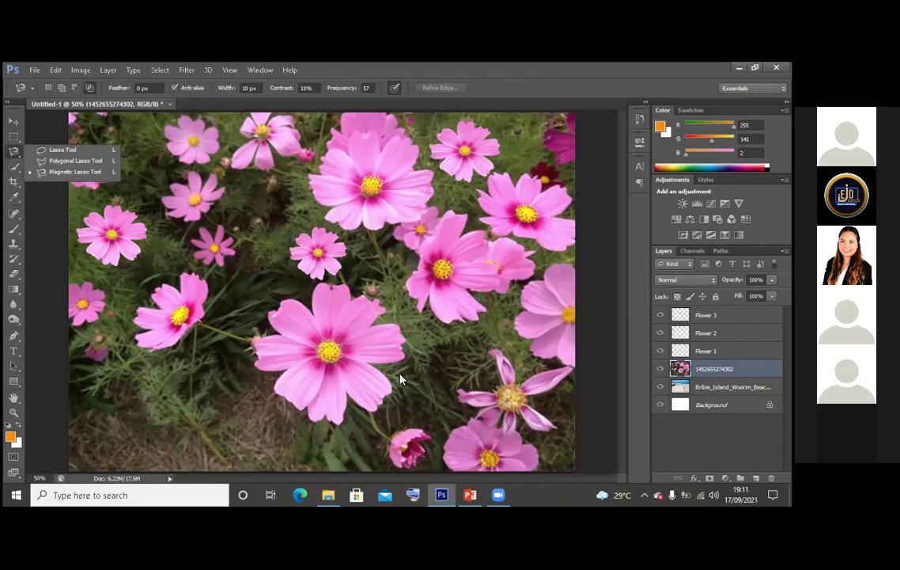
click(15, 156)
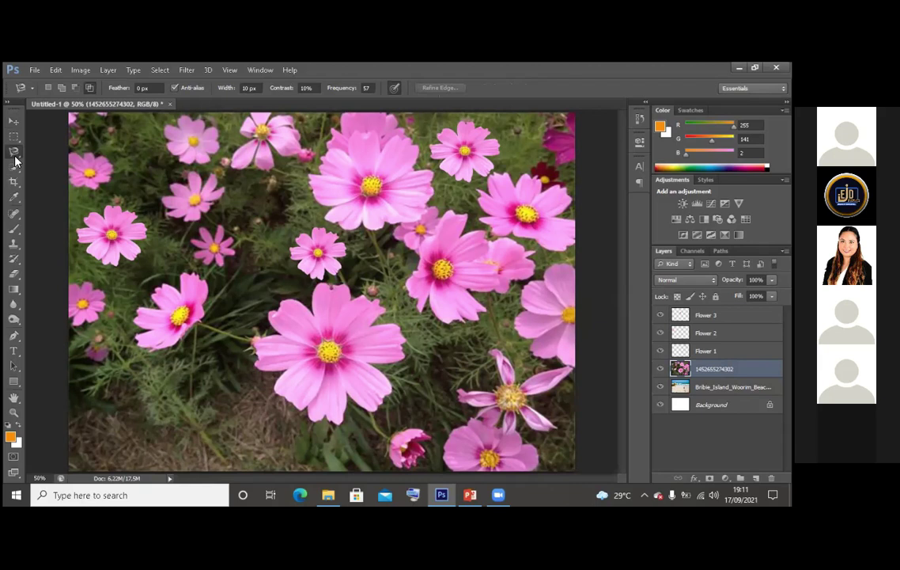
click(479, 505)
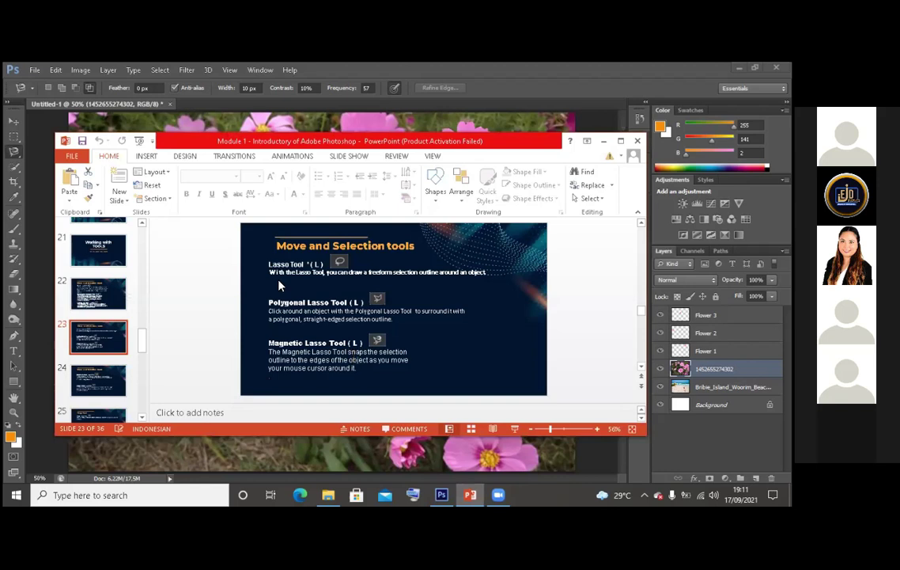
key(Page_Down)
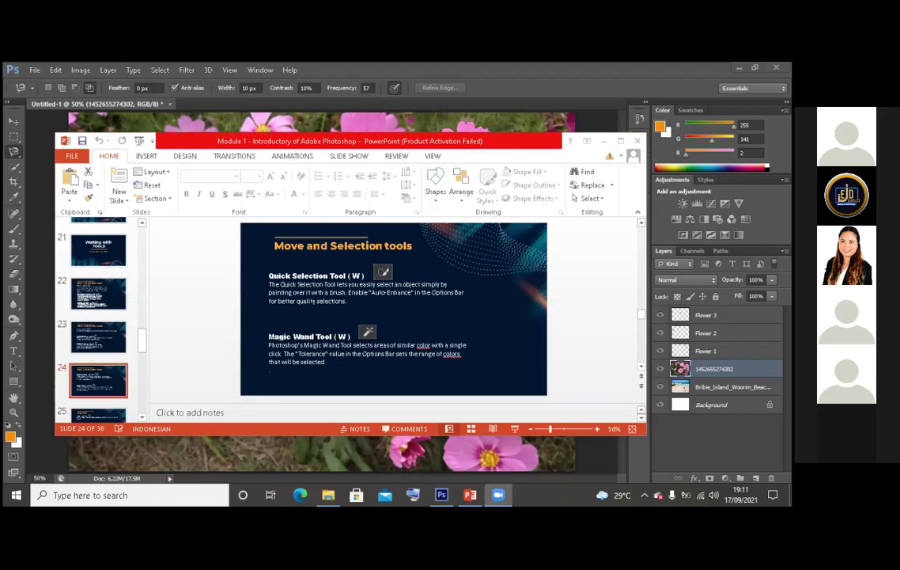
click(544, 127)
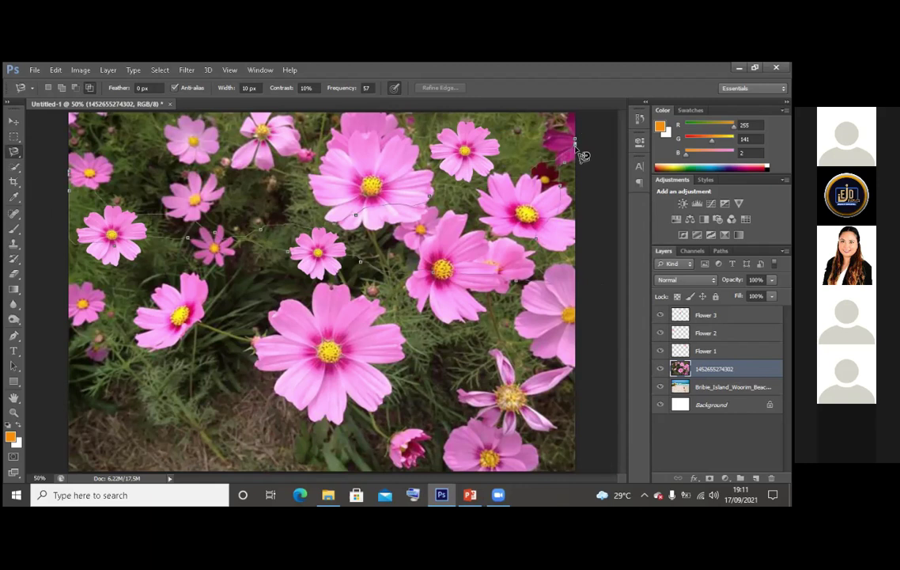
key(Escape)
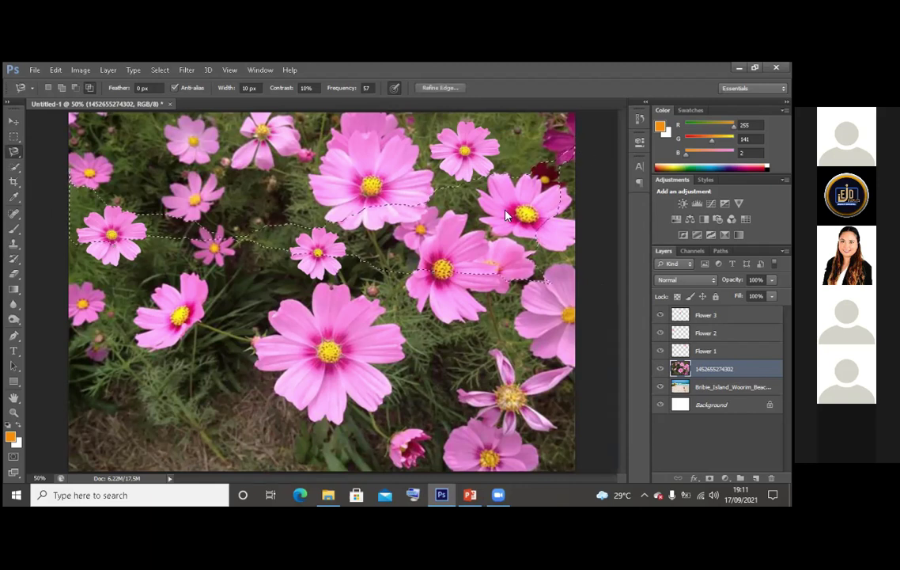
Select the large central flower on the photo layer with the Quick Selection tool at brush size 30
click(16, 170)
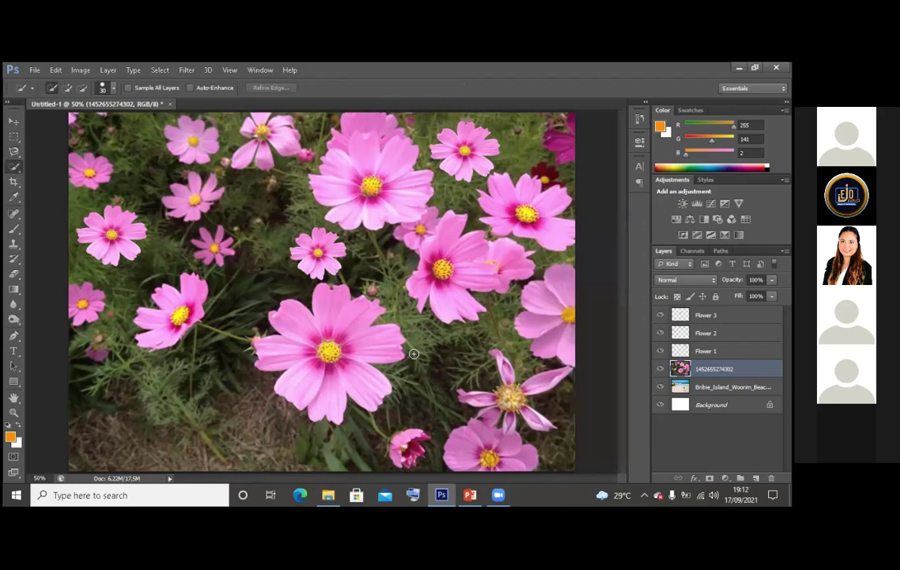
click(470, 495)
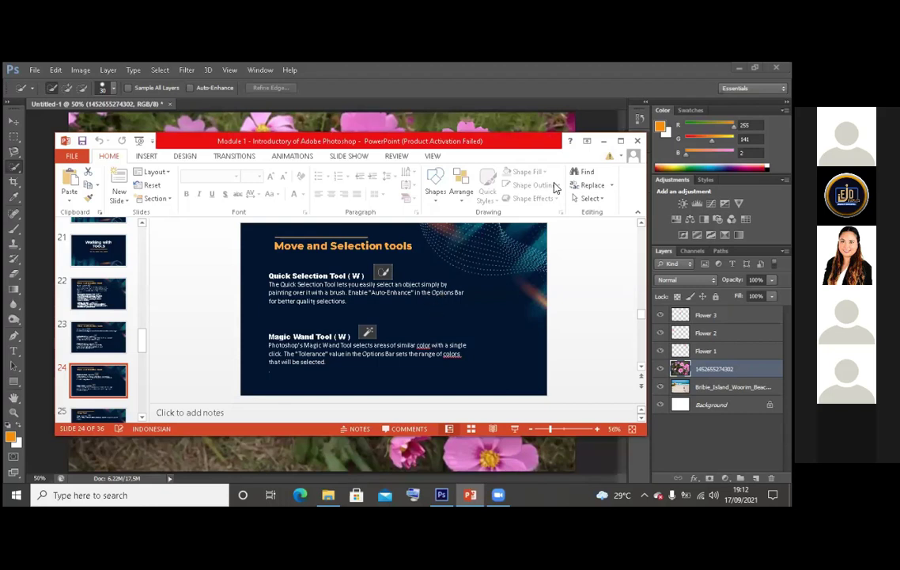
click(603, 141)
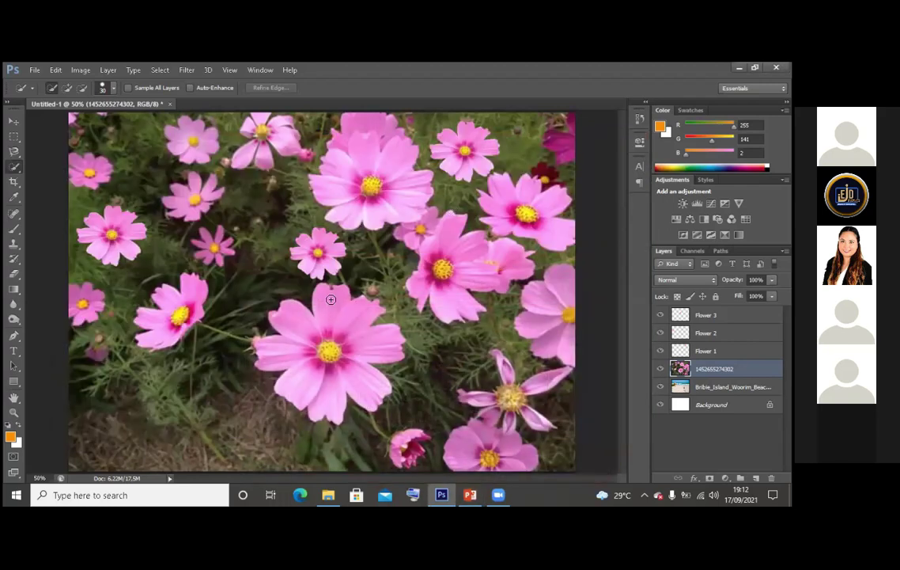
drag(325, 297, 314, 385)
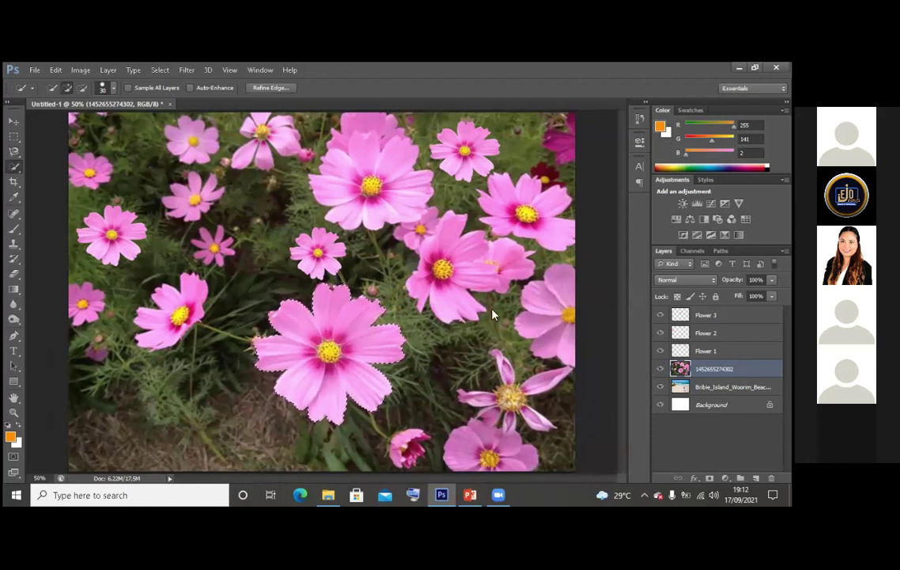
Copy the selected large central flower and paste it as a new layer
click(327, 334)
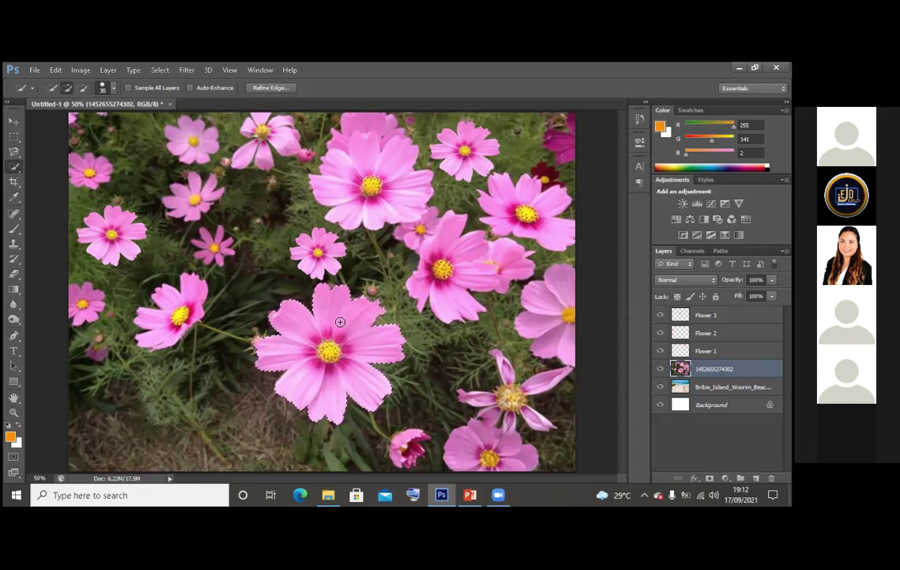
click(57, 69)
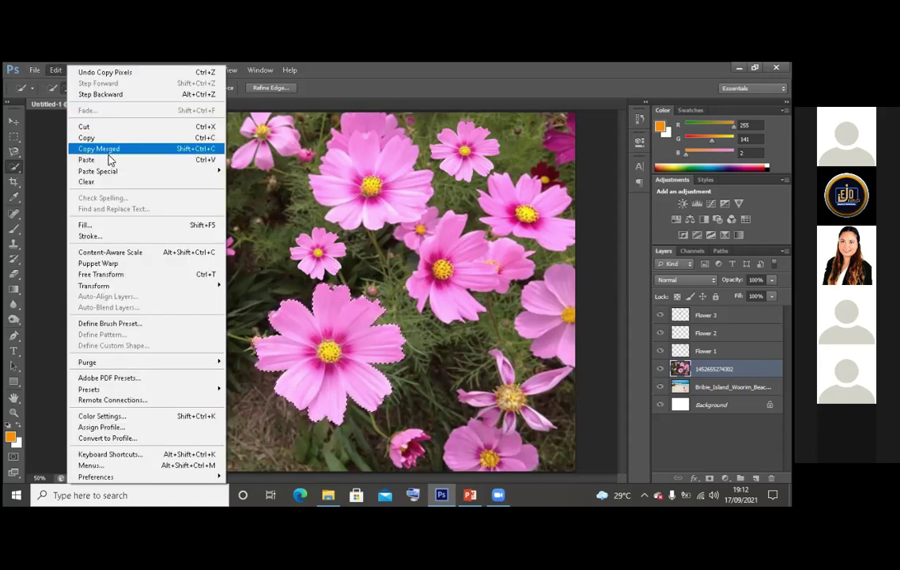
click(109, 159)
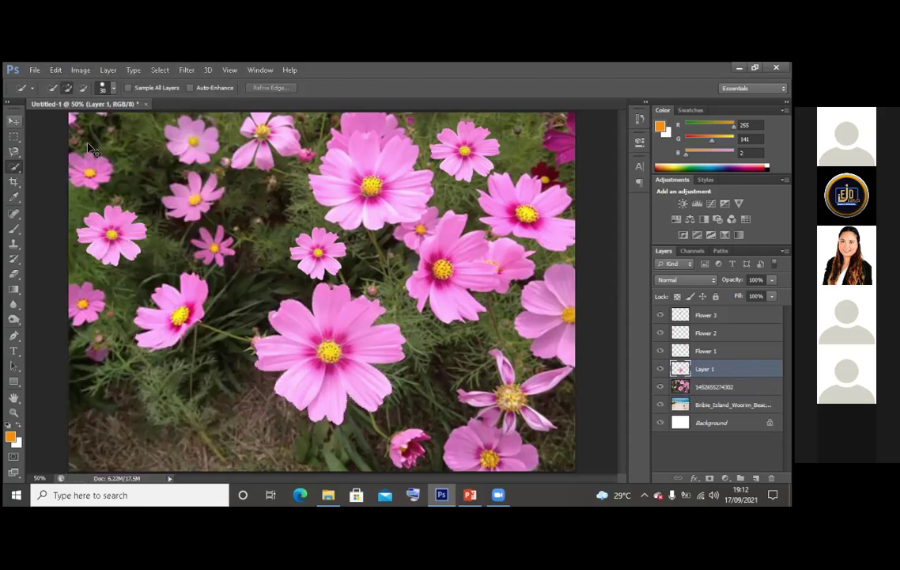
Move the pasted flower onto the grass to the lower left of the large central flower and scale it down
key(v)
mouse_move(349, 361)
mouse_down()
mouse_move(270, 267)
mouse_move(231, 387)
mouse_up()
drag(289, 449, 238, 417)
key(Return)
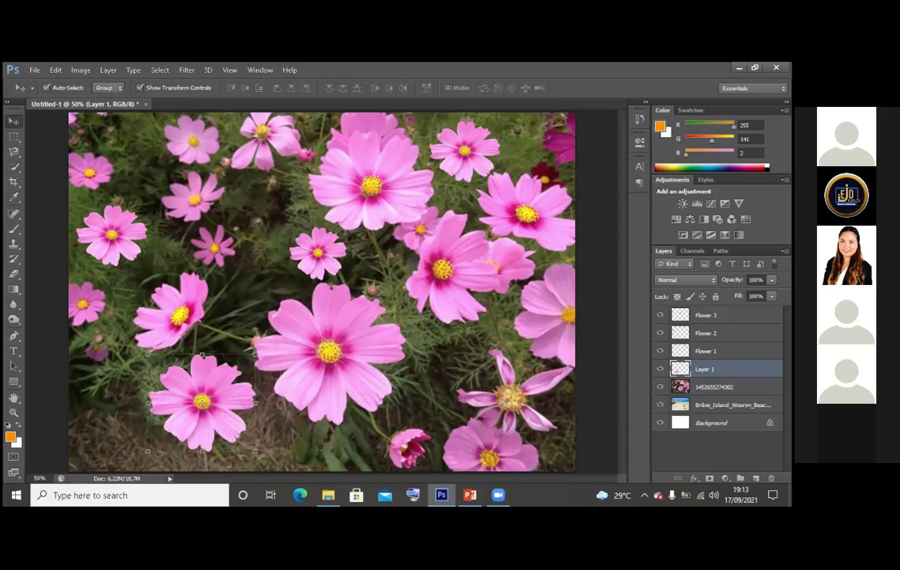
Rename the pasted flower's layer as flower 4
double_click(729, 369)
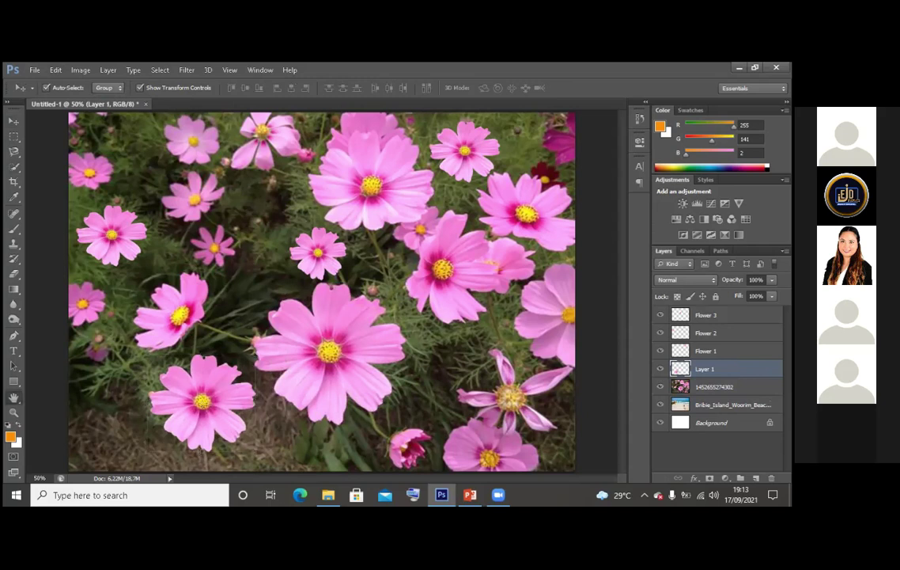
key(Escape)
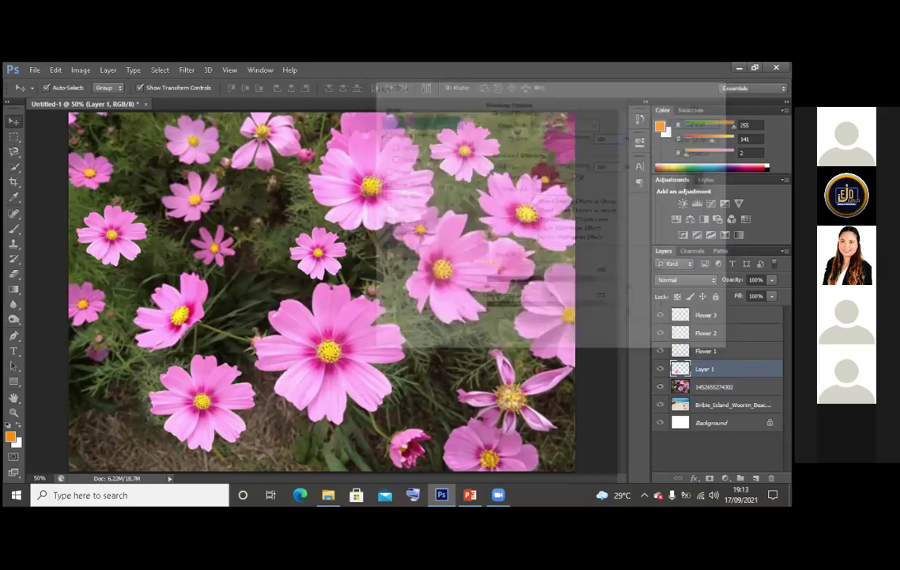
double_click(705, 368)
text(flower 4)
key(Return)
Scale flower 4 to about 77.1% width and 72.2% height and position it on the grass left of the large central flower
mouse_move(221, 401)
mouse_down()
mouse_move(230, 360)
mouse_move(216, 402)
mouse_move(242, 412)
mouse_move(219, 396)
mouse_move(224, 405)
mouse_up()
key(Return)
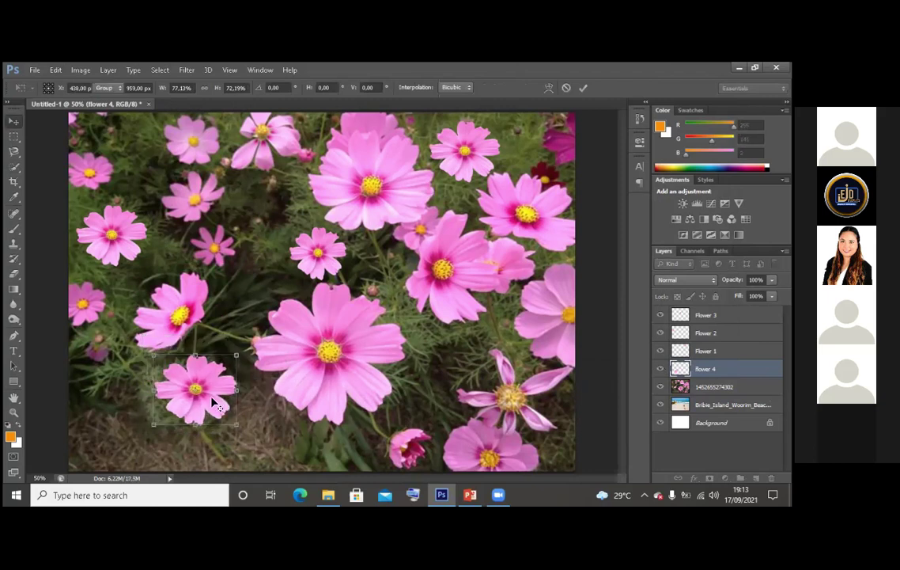
click(13, 166)
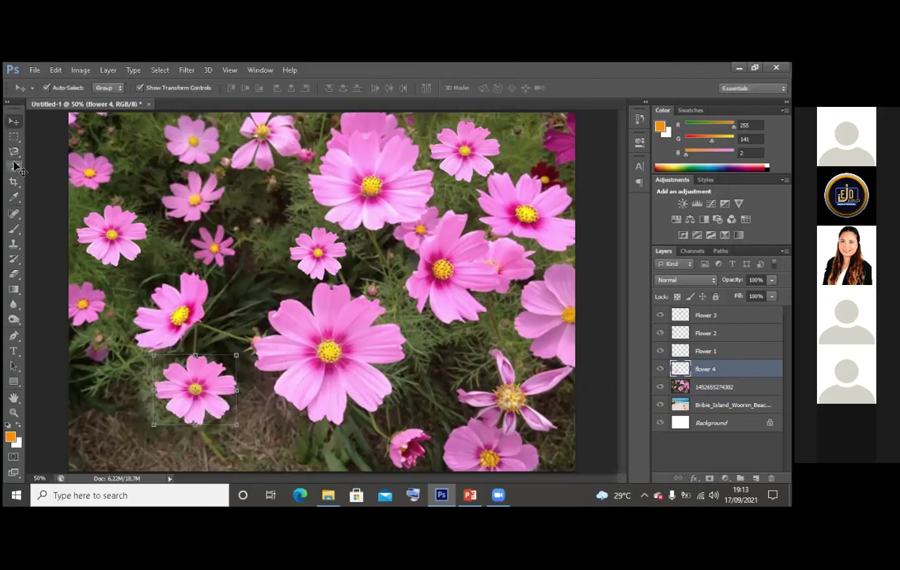
drag(195, 355, 225, 390)
key(Return)
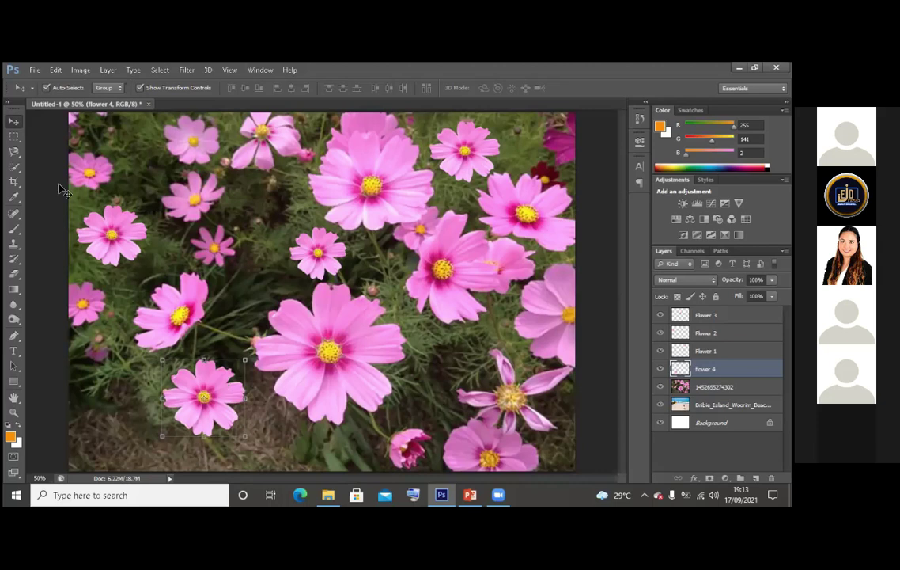
Select the large central flower on the photo layer with the Quick Selection tool at brush size 30
click(14, 167)
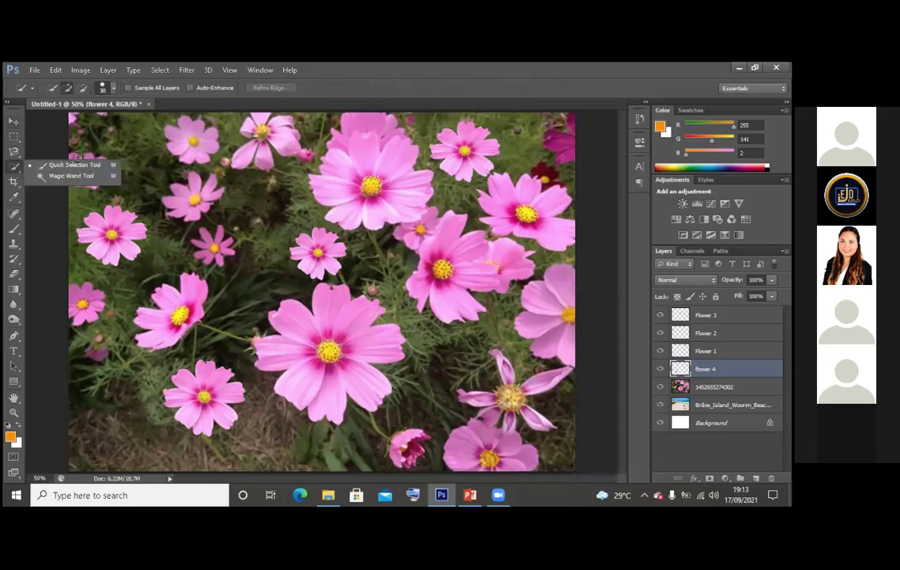
click(331, 336)
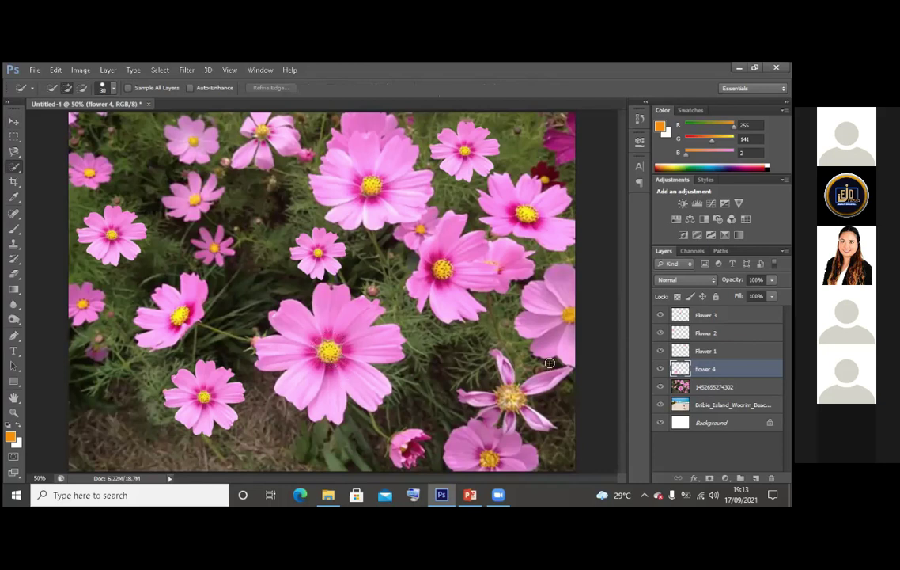
click(714, 386)
click(329, 348)
mouse_move(353, 305)
mouse_down()
mouse_move(310, 335)
mouse_move(302, 321)
mouse_move(281, 317)
mouse_move(259, 348)
mouse_move(267, 379)
mouse_move(308, 413)
mouse_move(358, 419)
mouse_move(377, 354)
mouse_up()
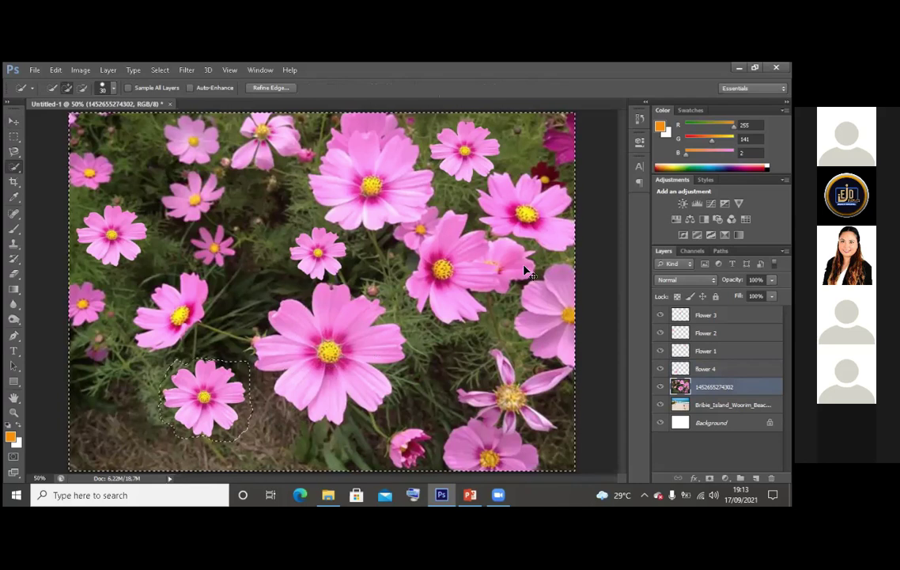
key(ctrl+z)
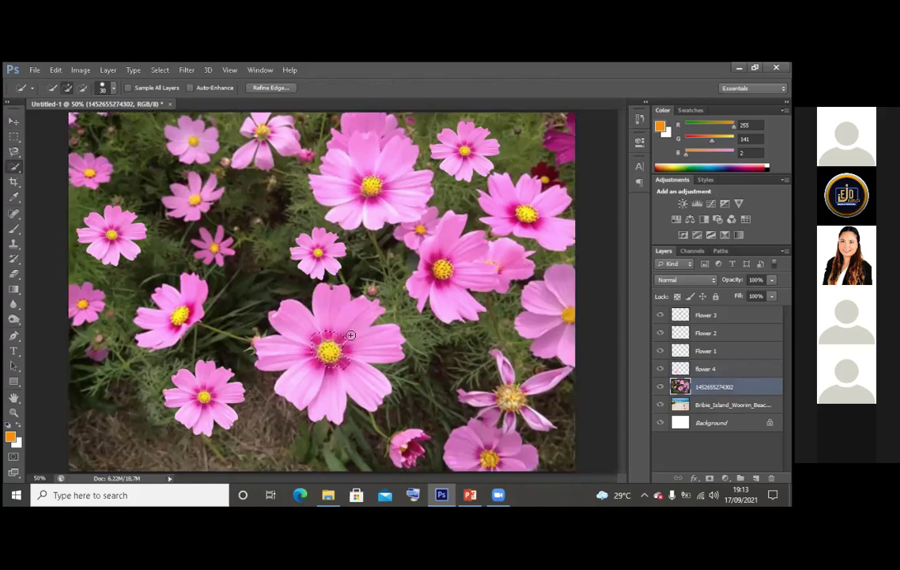
click(388, 362)
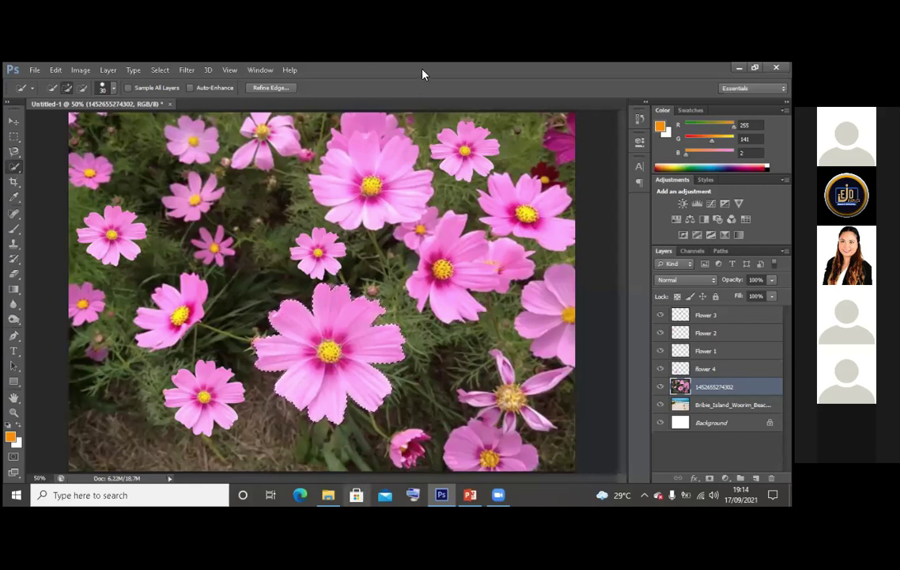
Extend the large flower's selection into the surrounding foliage with Quick Selection, and subtract the excess back to the petal edges
click(14, 411)
click(384, 296)
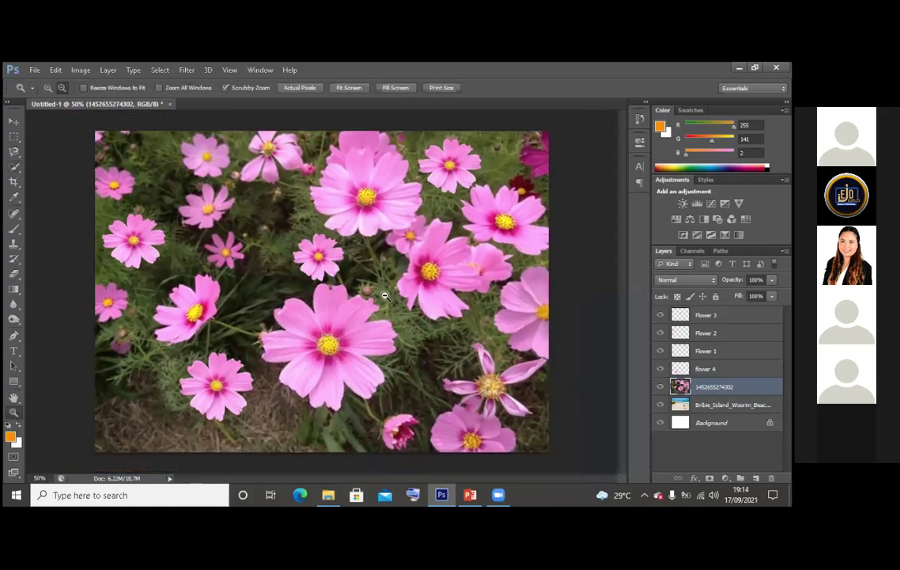
scroll(384, 296, down, 1)
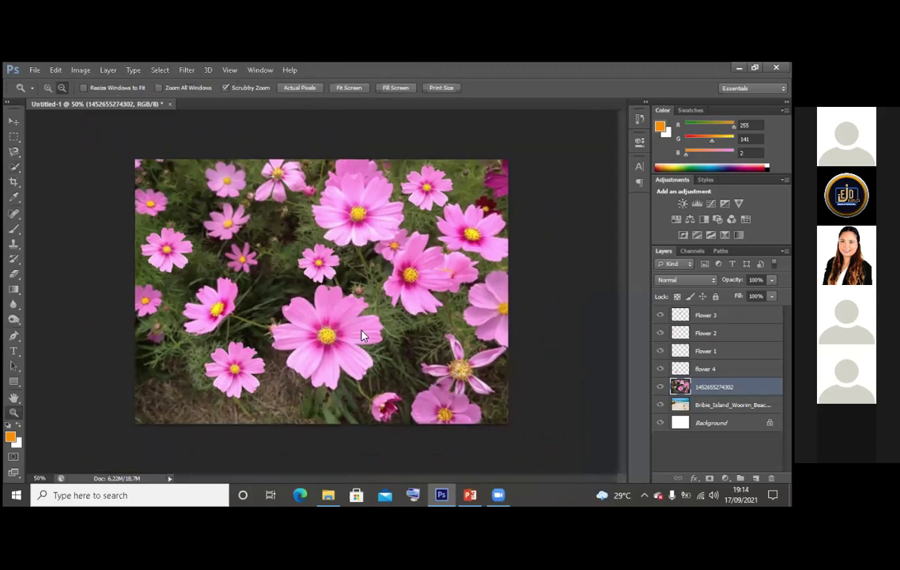
scroll(322, 294, down, 1)
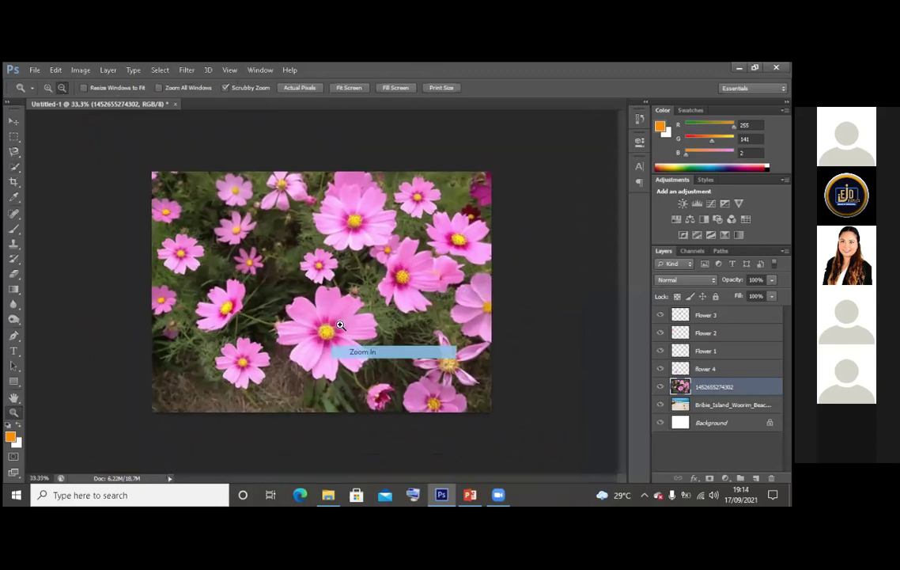
scroll(304, 291, up, 1)
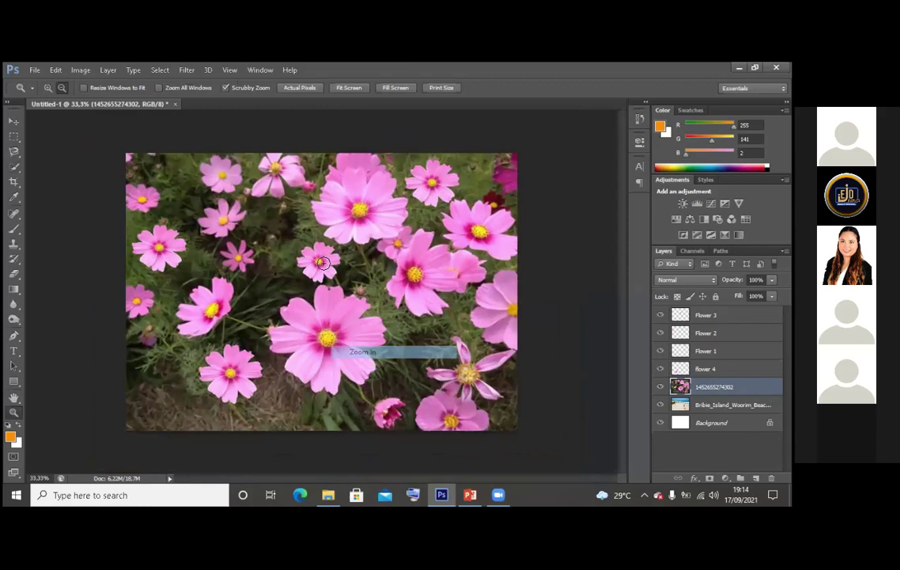
scroll(285, 231, up, 1)
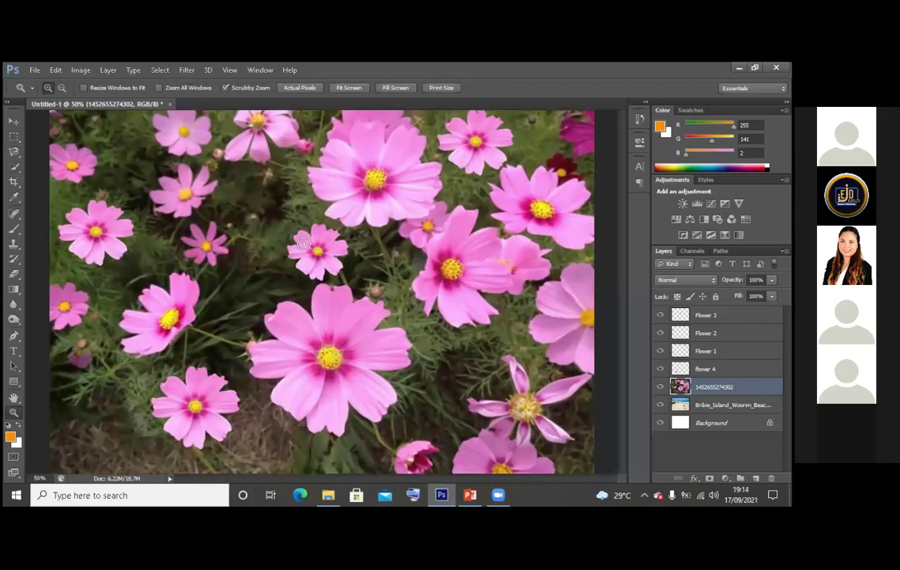
click(305, 241)
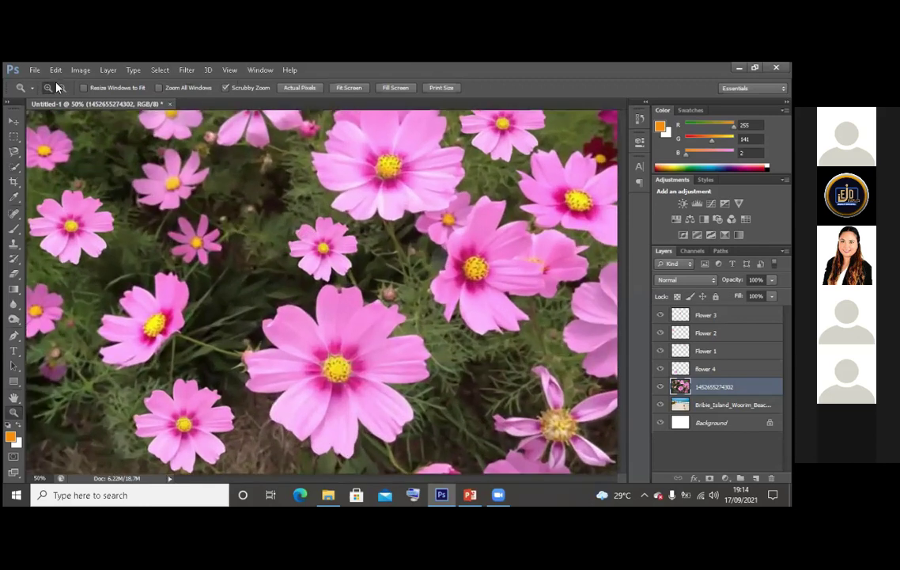
key(ctrl+plus)
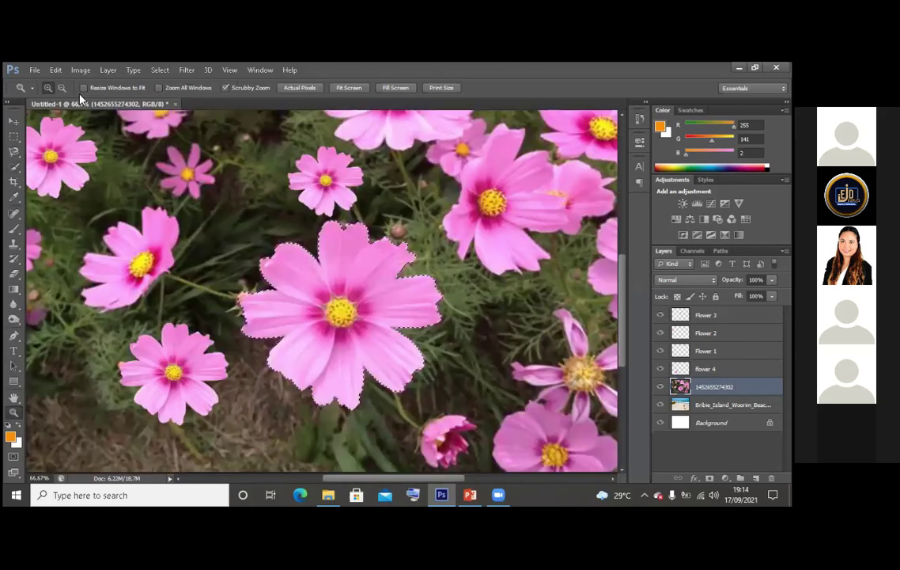
key(w)
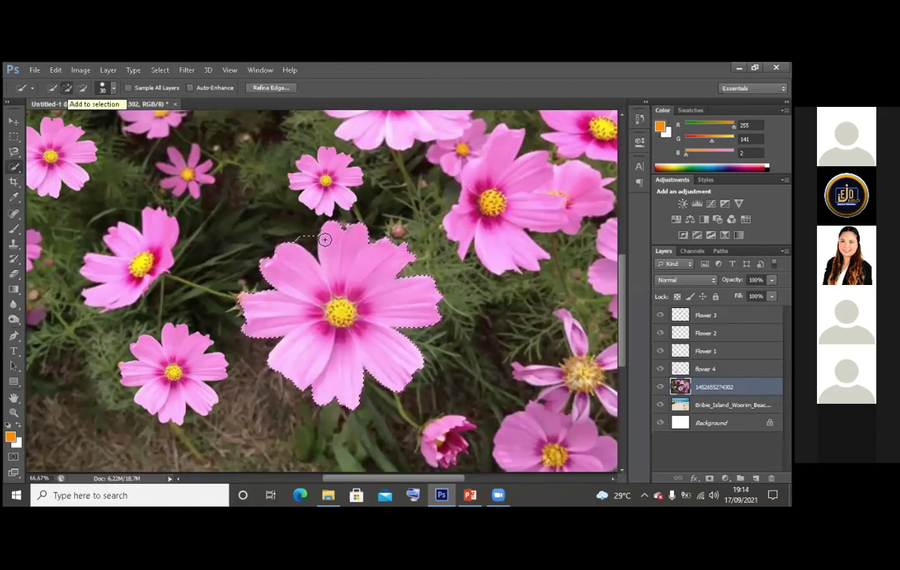
key(alt)
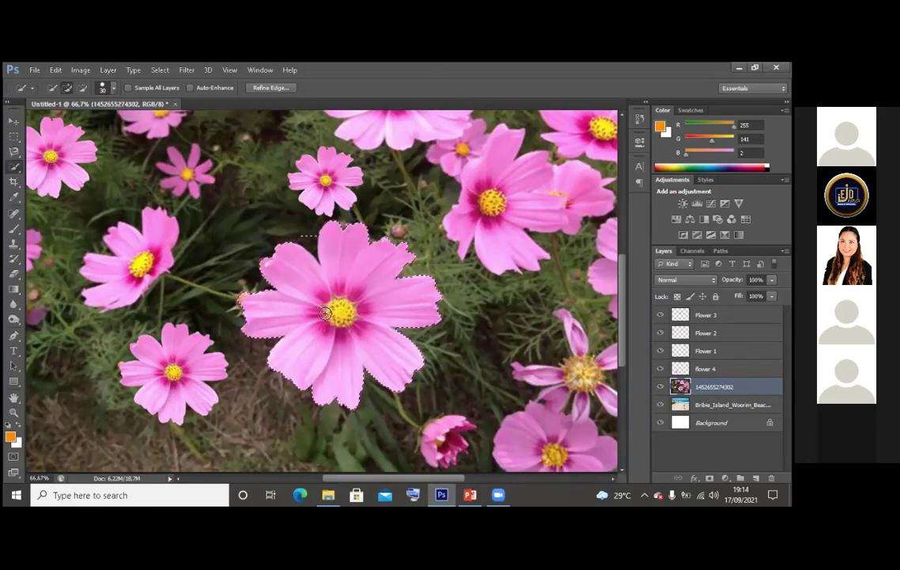
alt+click(252, 279)
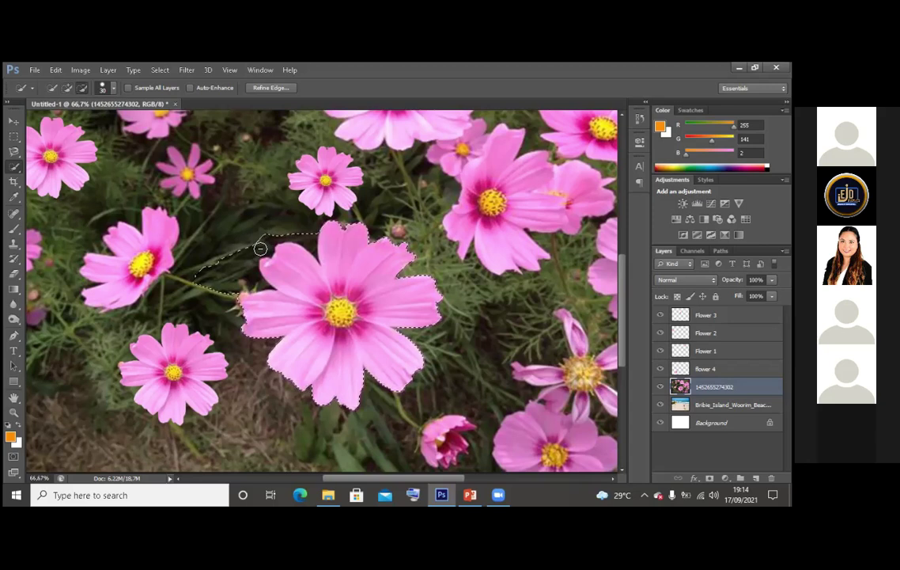
drag(305, 242, 311, 237)
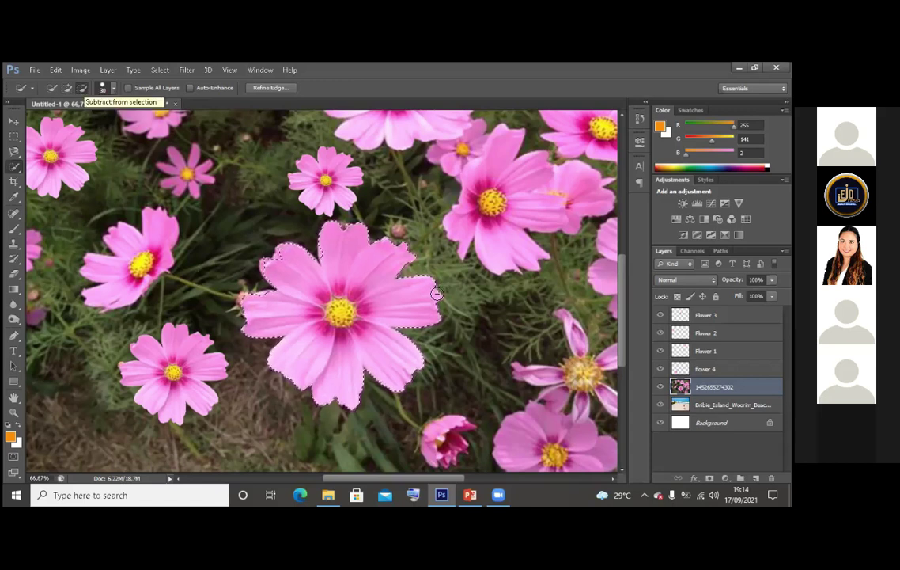
Deselect the large central flower and return the whole photo to view at about 49% zoom
right_click(382, 238)
click(405, 245)
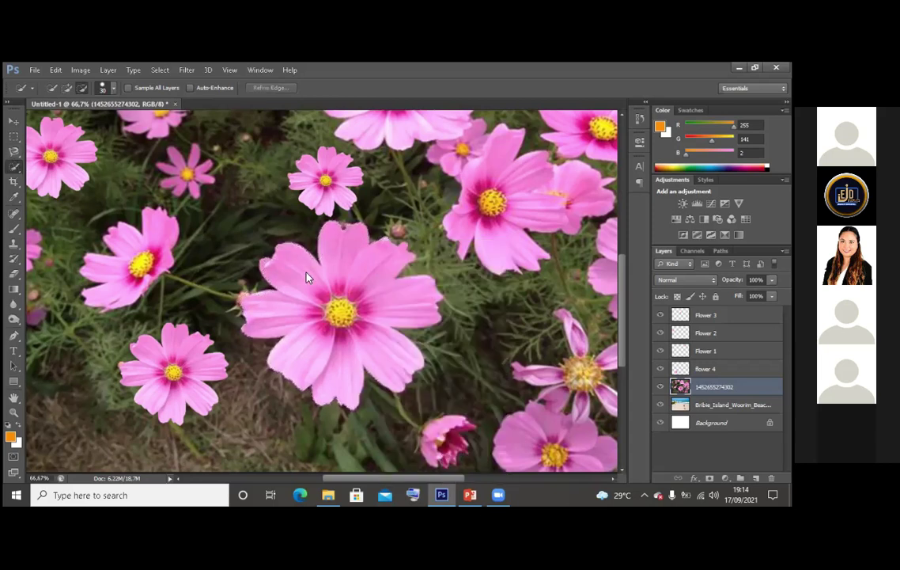
click(234, 259)
click(176, 343)
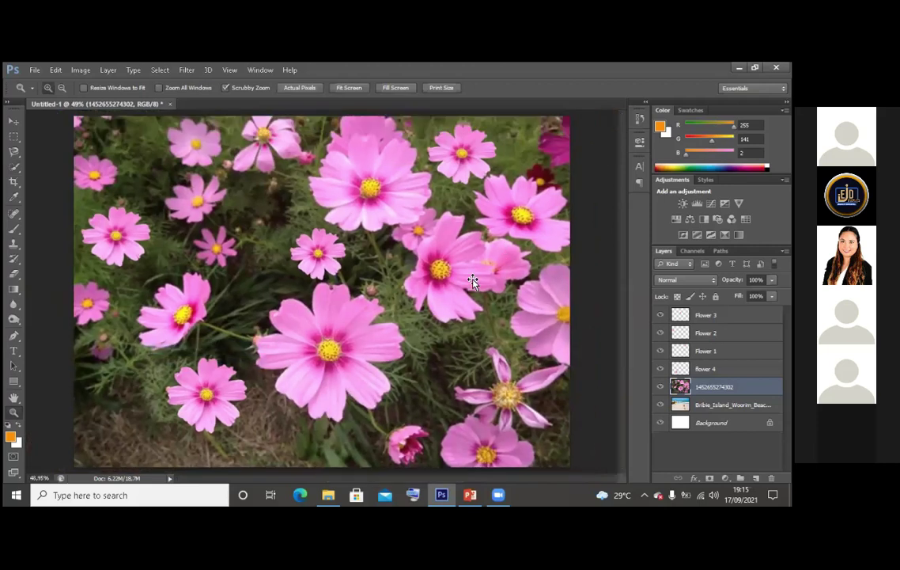
Switch to PowerPoint to review the Magic Wand tool description on slide 24, and return to Photoshop
key(alt+Tab)
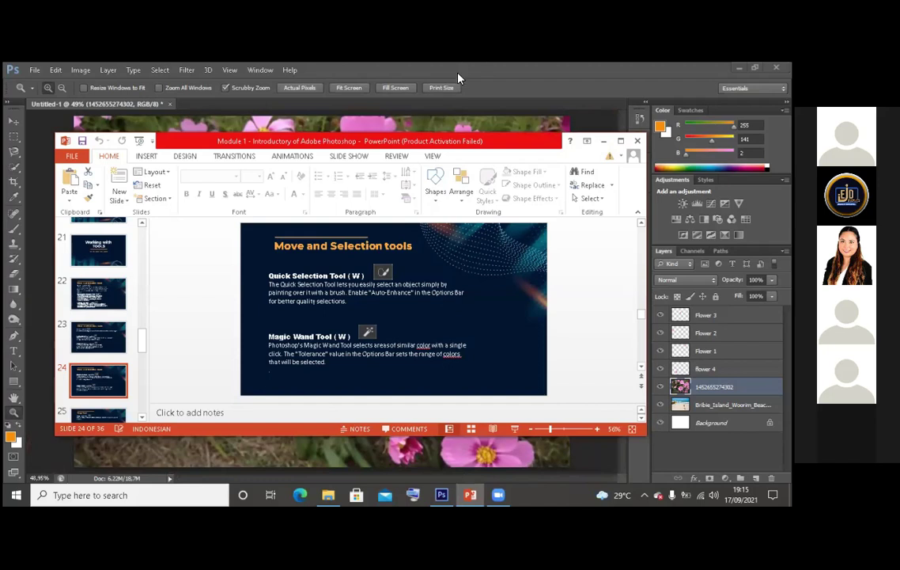
key(alt+Tab)
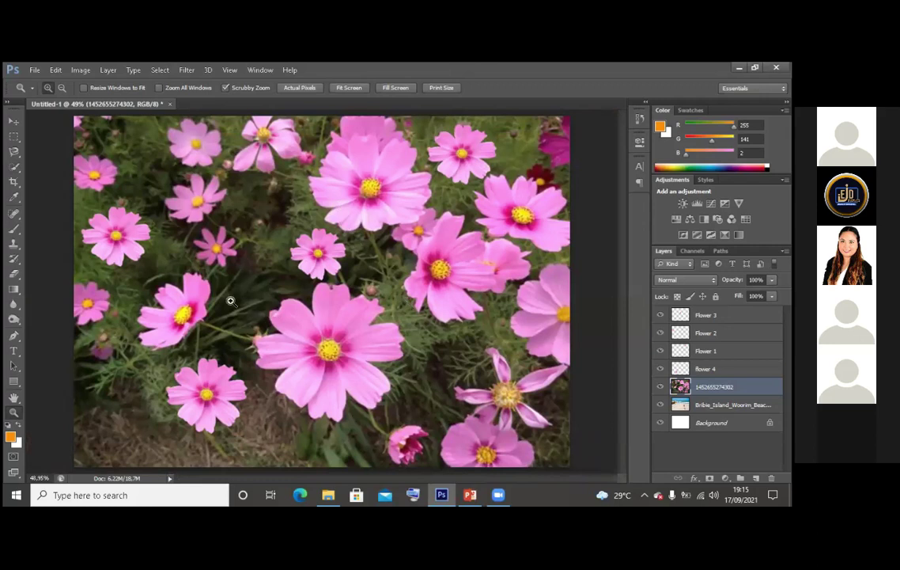
Select the large central flower's pink petal areas with the Magic Wand tool at tolerance 32, and clear the selection
click(16, 169)
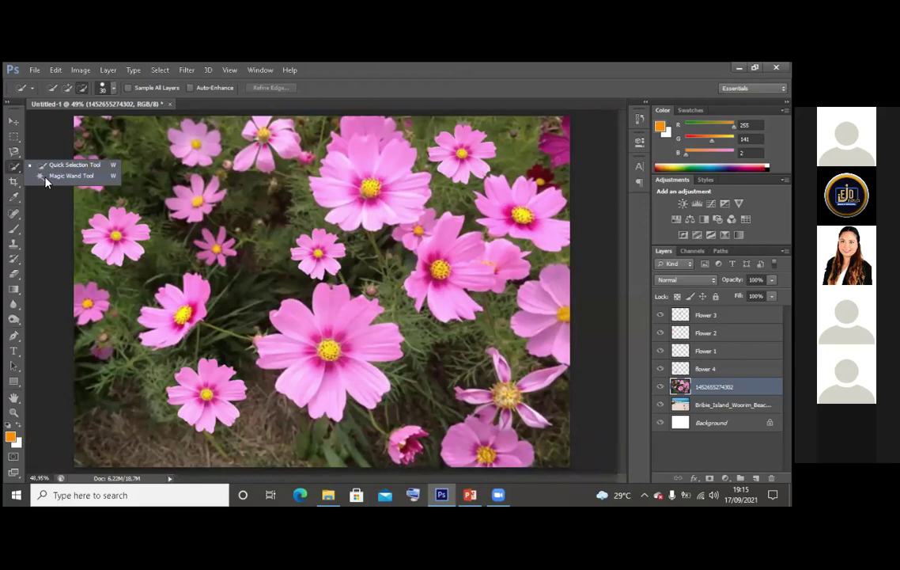
click(46, 177)
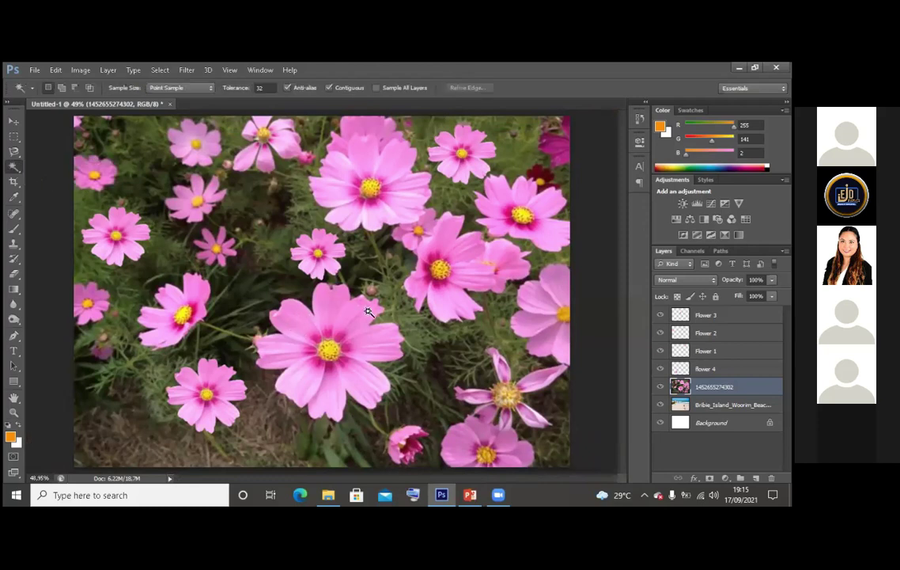
click(299, 328)
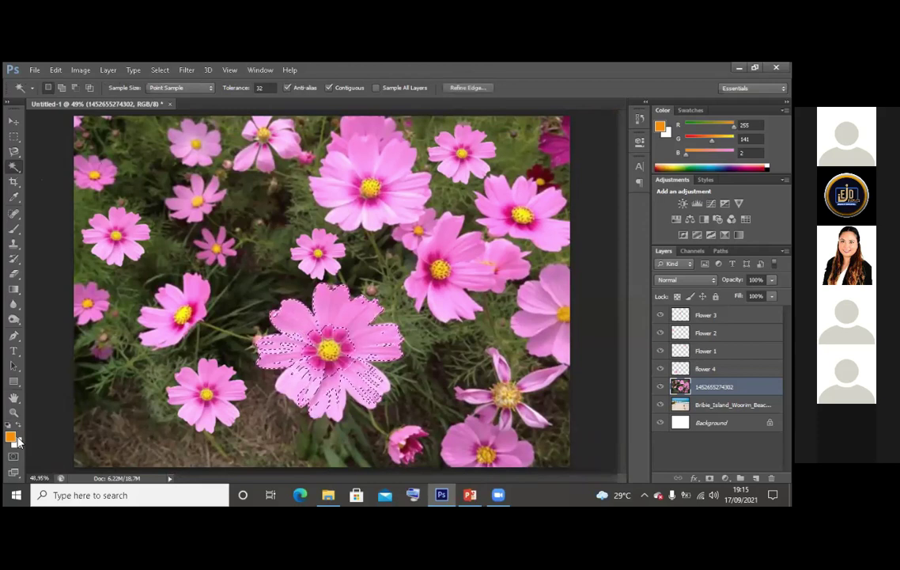
key(ctrl+d)
Examine the Magic Wand selection's edges on the large central flower at 200%, and return to 100% zoom
key(z)
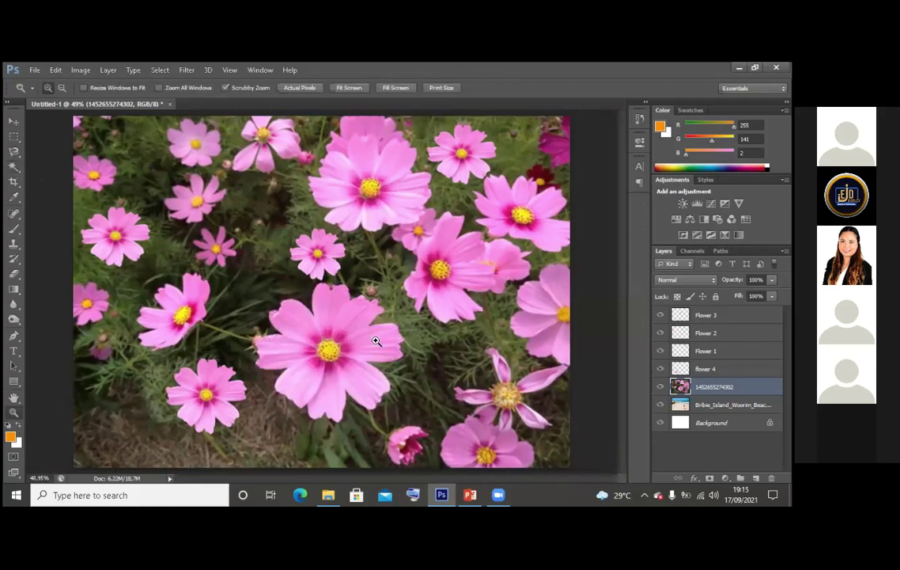
click(376, 341)
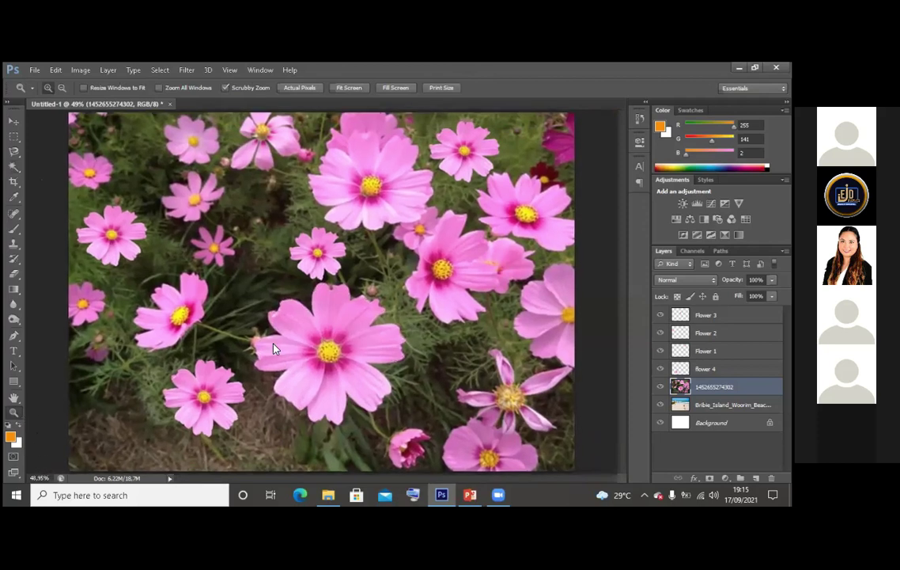
click(309, 405)
click(282, 356)
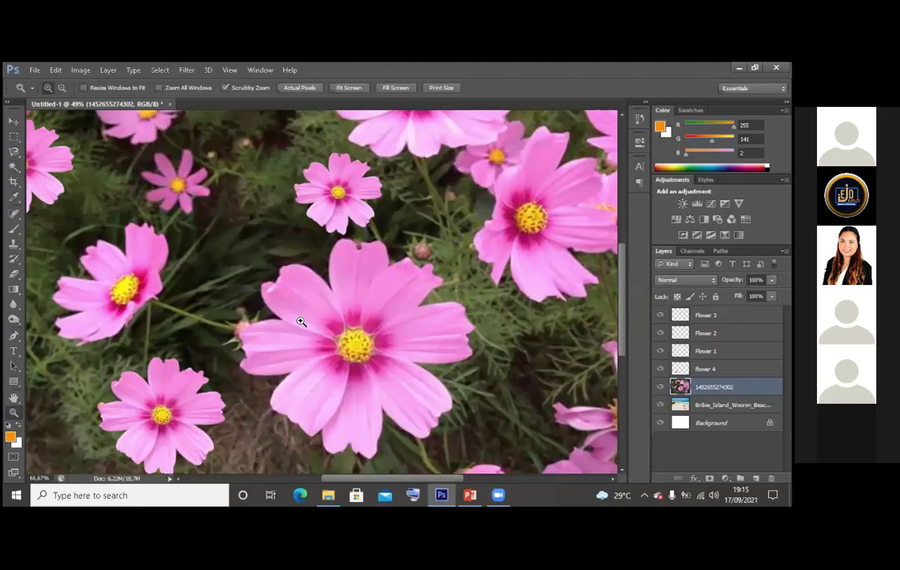
click(283, 362)
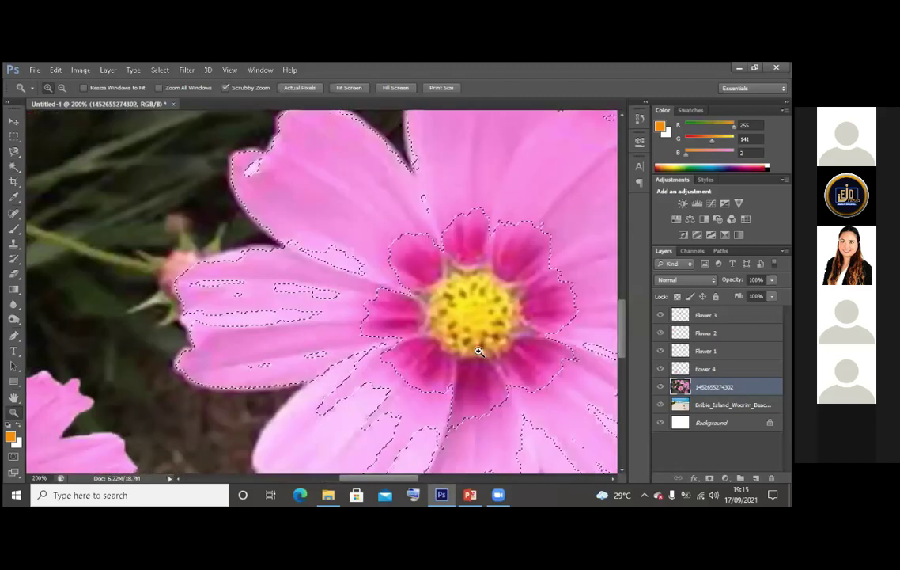
key(ctrl+minus)
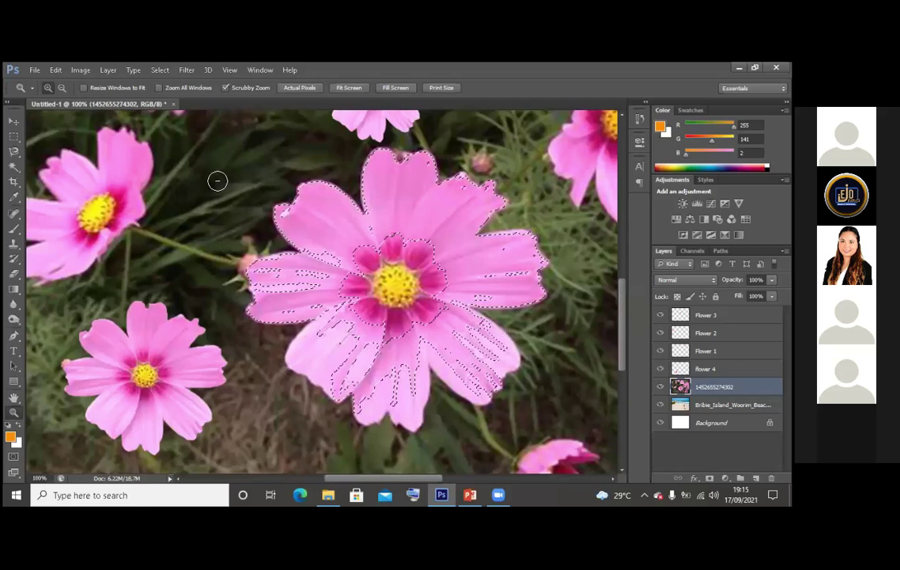
Replace the Magic Wand selection with a Quick Selection of the whole large central flower, and clear it
key(w)
key(ctrl+d)
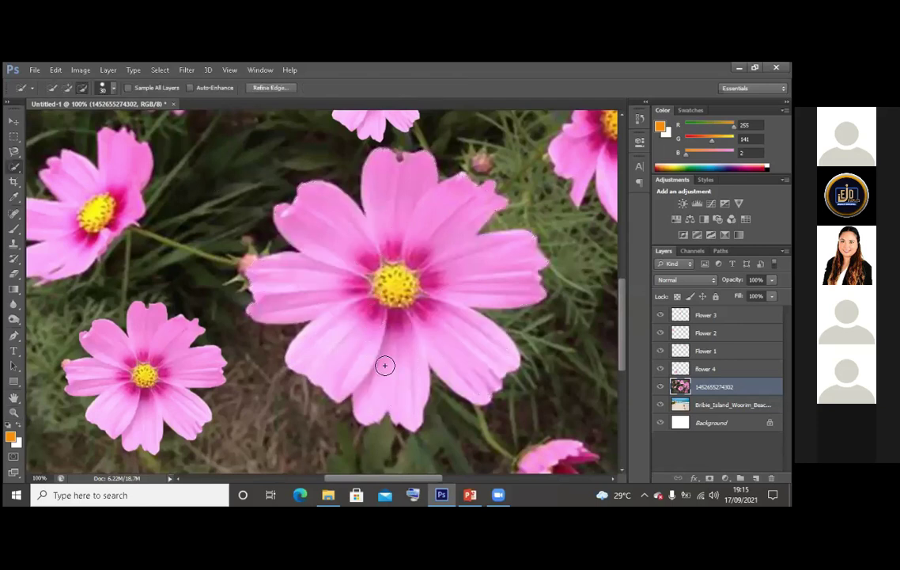
key(shift)
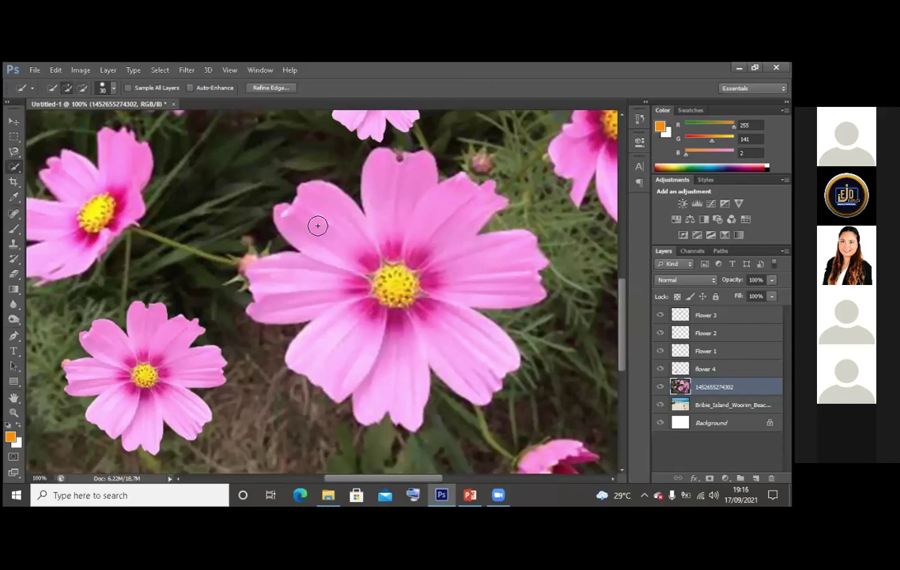
click(393, 201)
drag(347, 325, 425, 322)
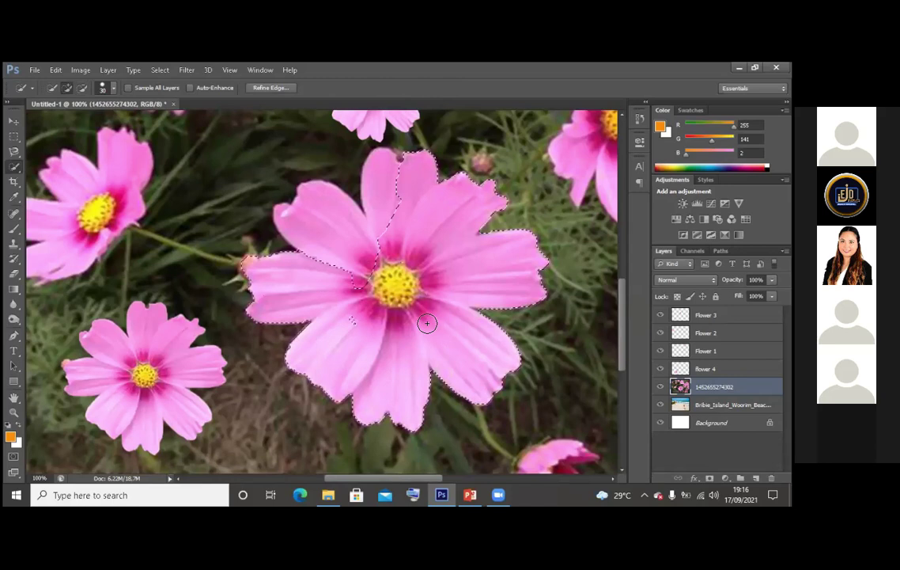
click(336, 213)
right_click(14, 167)
click(49, 178)
right_click(338, 211)
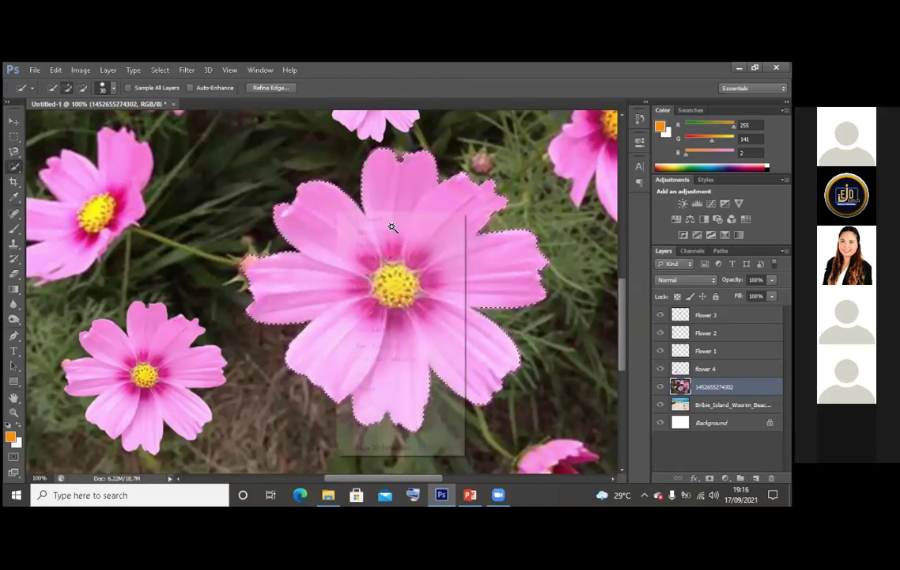
click(393, 221)
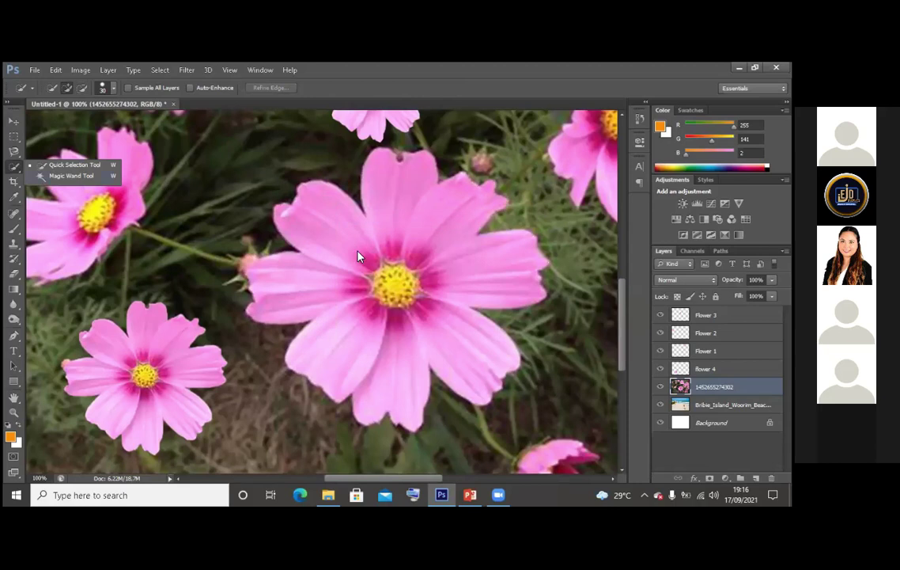
Select the similar pink areas of the large flower's upper petal with the Magic Wand at tolerance 32, and deselect them
key(shift+w)
click(398, 232)
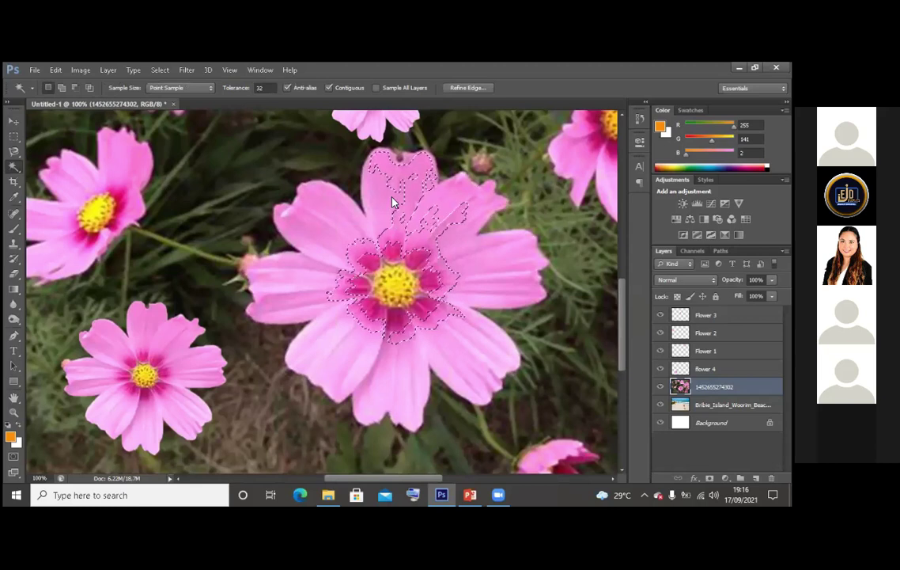
right_click(383, 350)
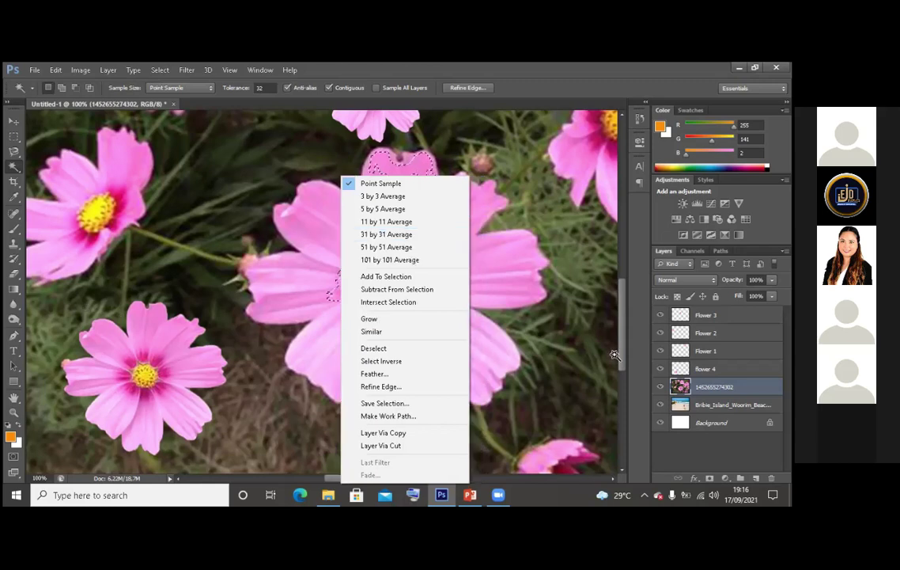
click(387, 349)
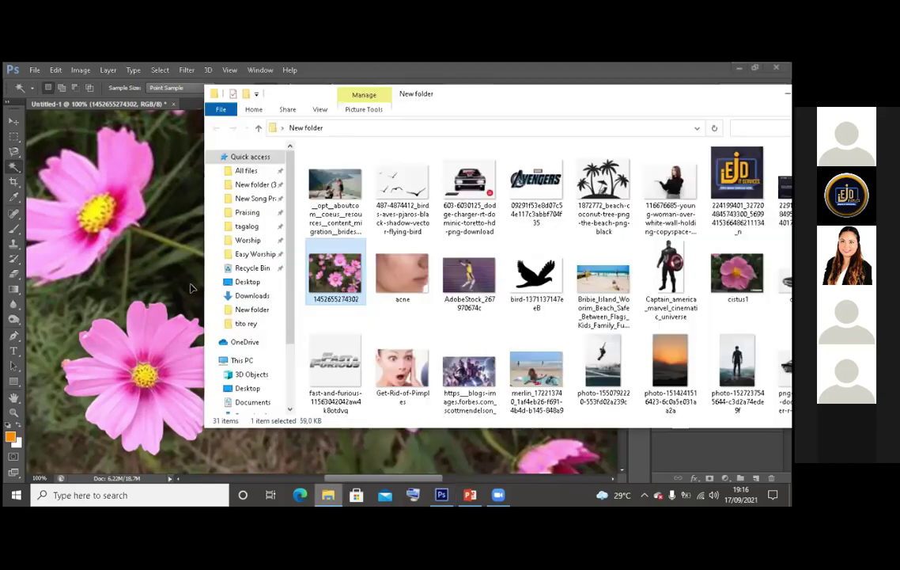
Place the black bird silhouette image above the flower photo layer, and fit the whole canvas in view
drag(335, 277, 142, 301)
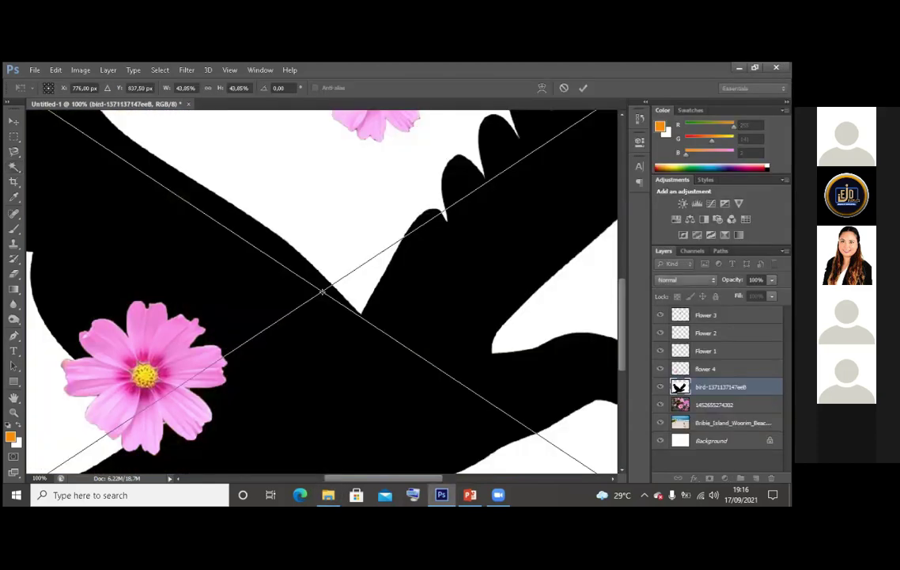
key(z)
right_click(222, 329)
click(245, 339)
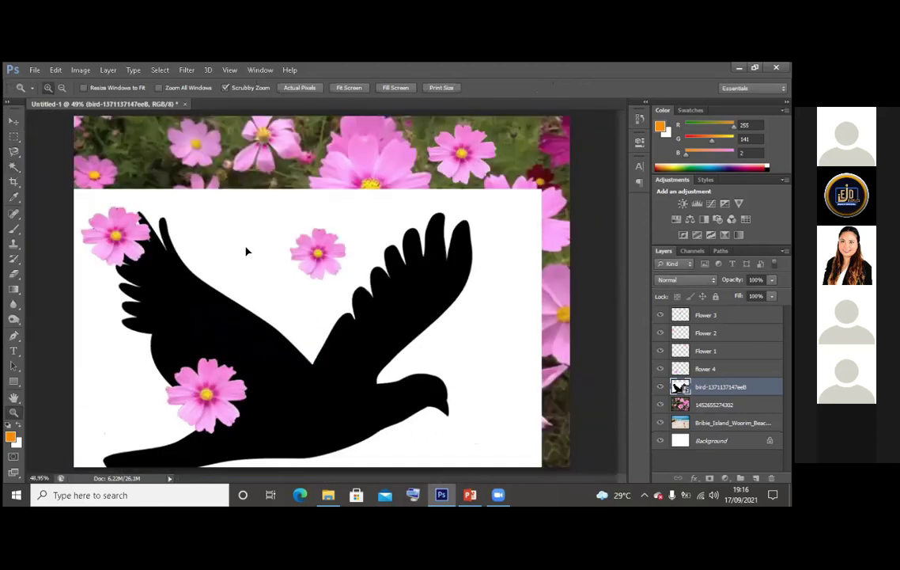
Move the bird image to the canvas's upper edge and stretch it downward to cover the whole canvas
key(v)
drag(269, 205, 294, 151)
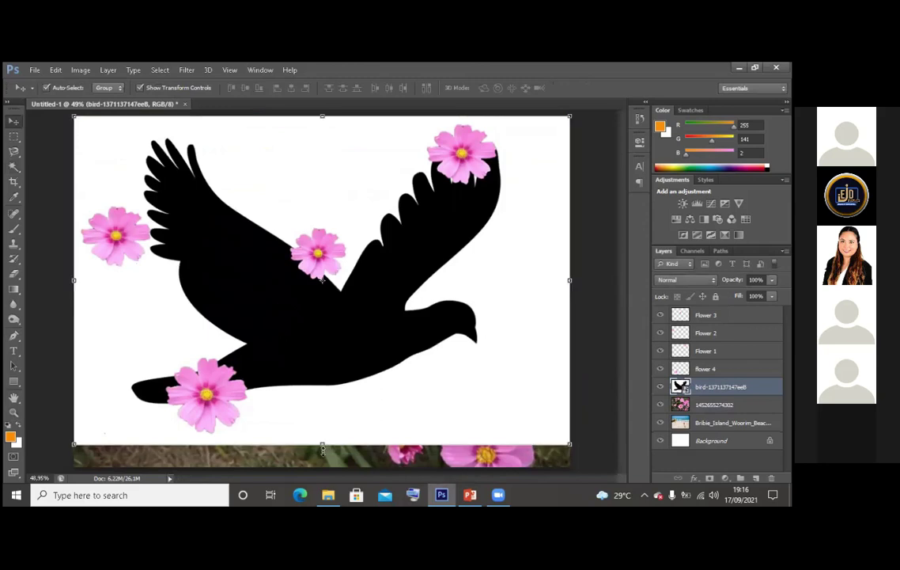
drag(322, 449, 322, 466)
key(Return)
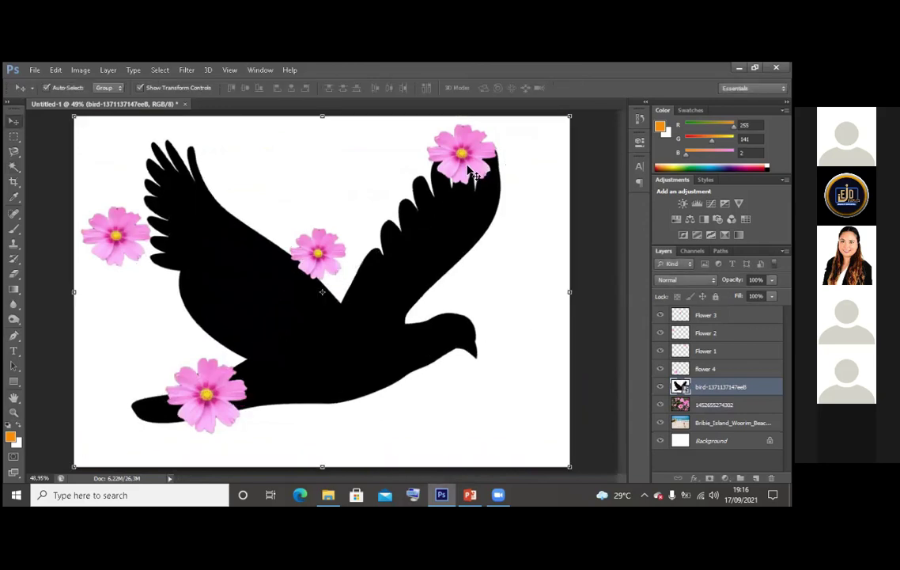
Delete the four copied flower layers, Flower 1, flower 4, Flower 2 and Flower 3
click(473, 174)
click(309, 255)
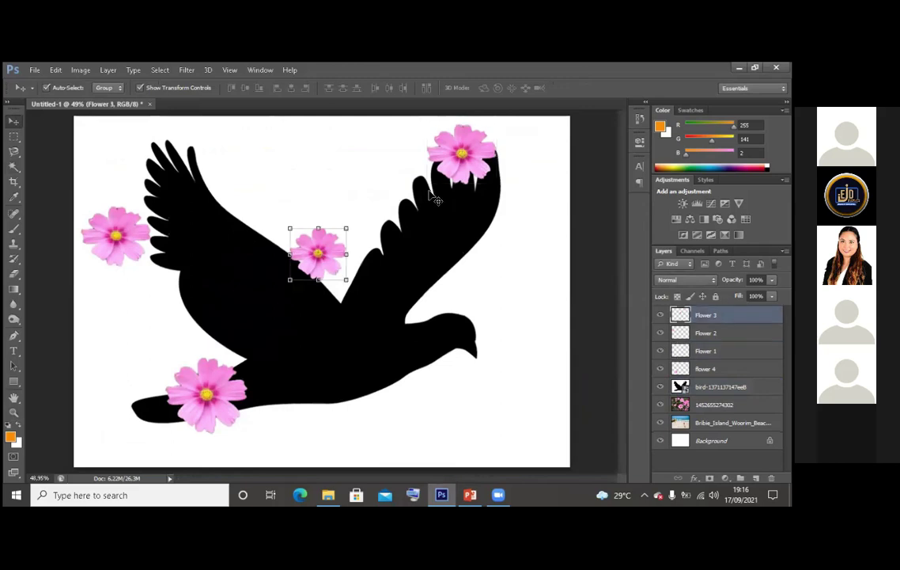
click(439, 163)
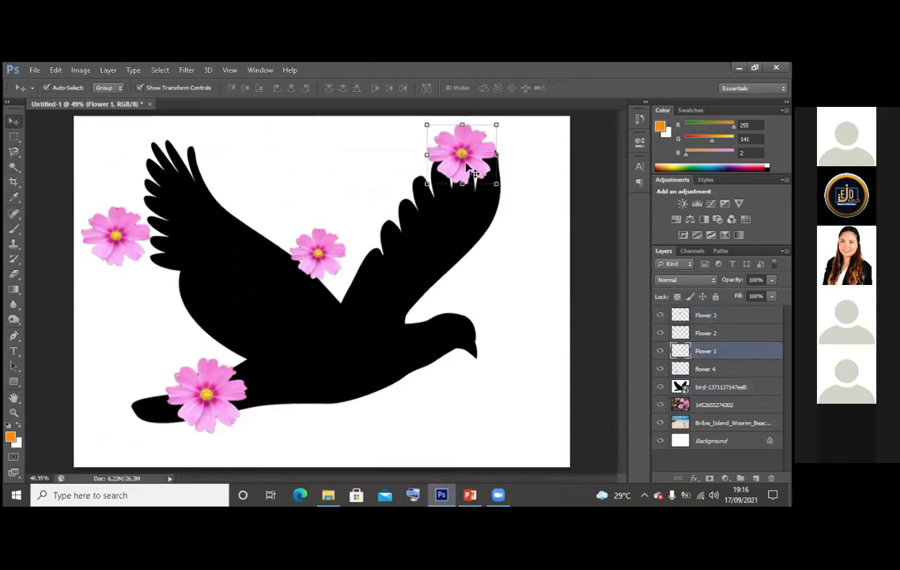
right_click(743, 351)
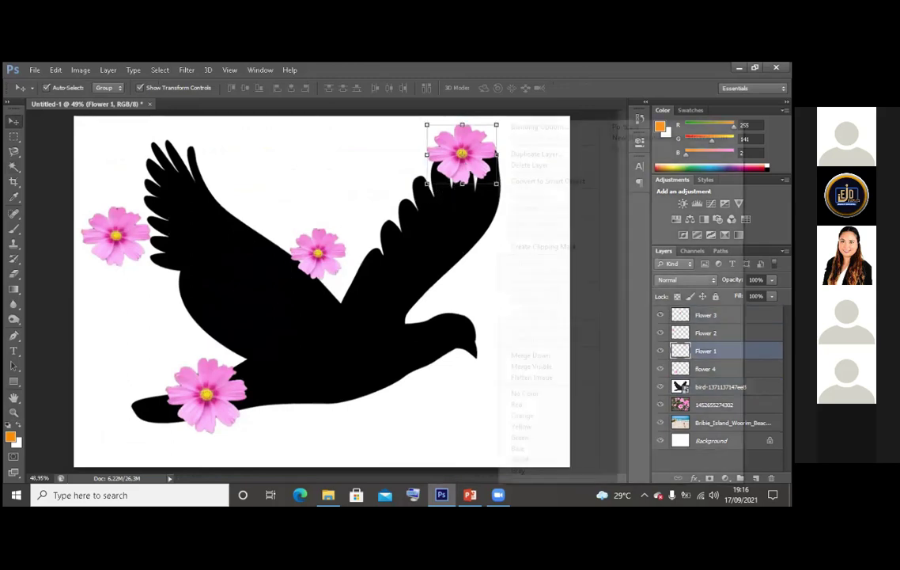
click(529, 164)
key(Return)
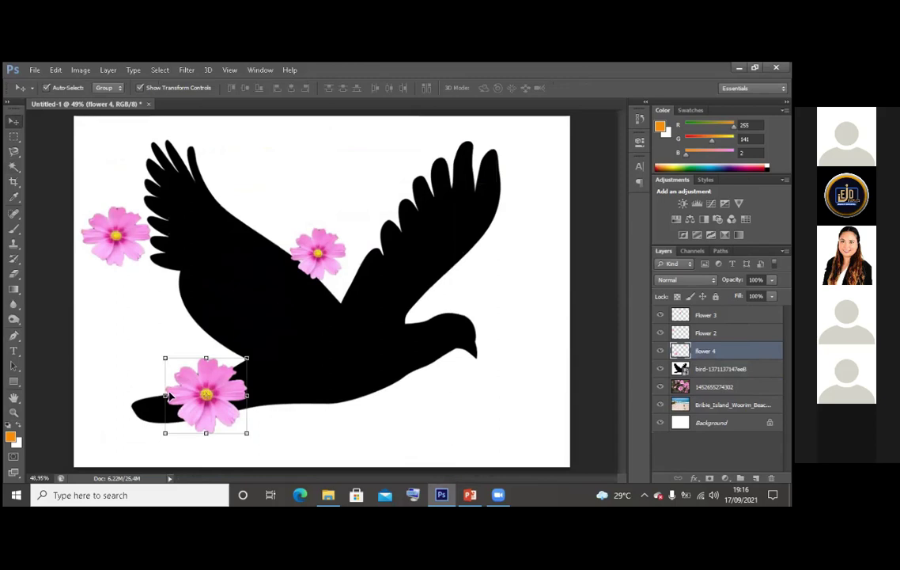
key(Delete)
click(114, 246)
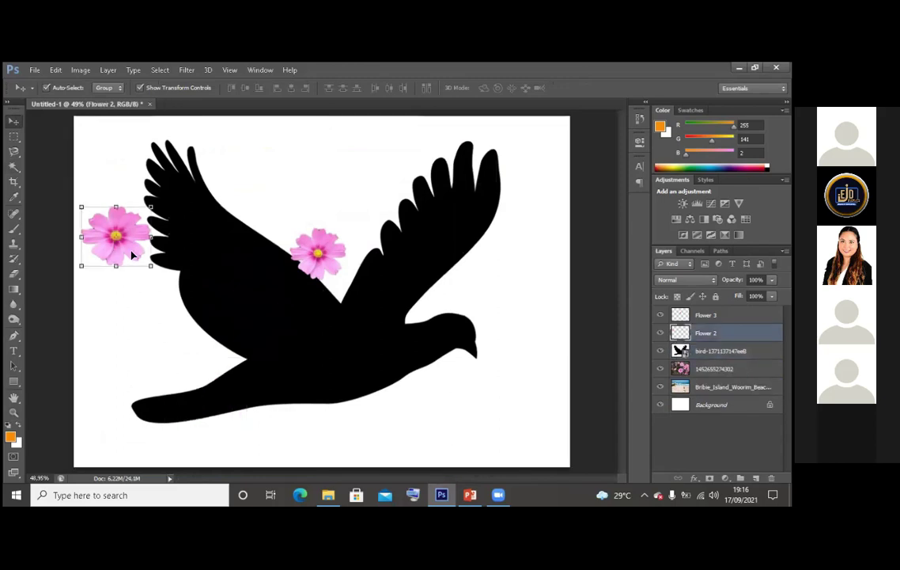
key(Delete)
click(297, 257)
key(Delete)
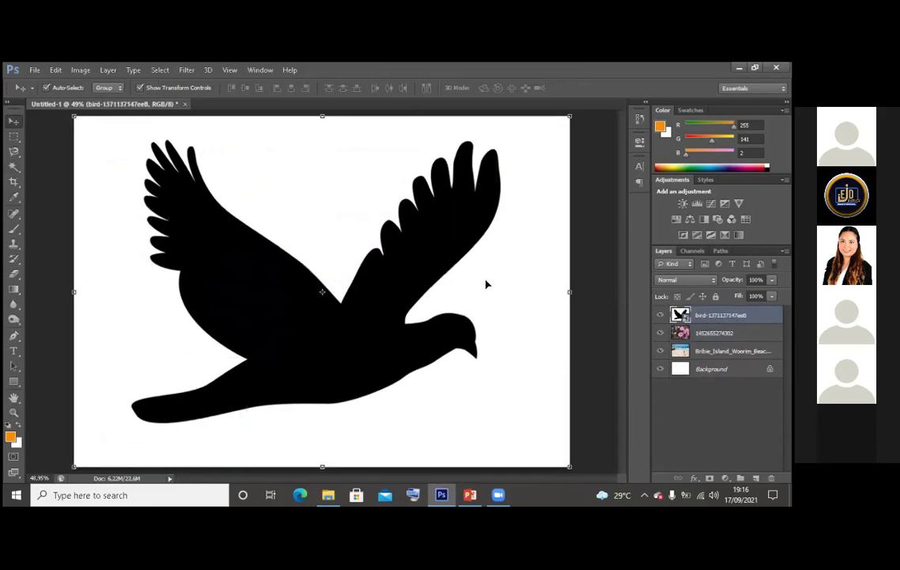
Rasterize the bird layer and scale it slightly inward on all sides, leaving a narrow border of the flower photo
right_click(702, 315)
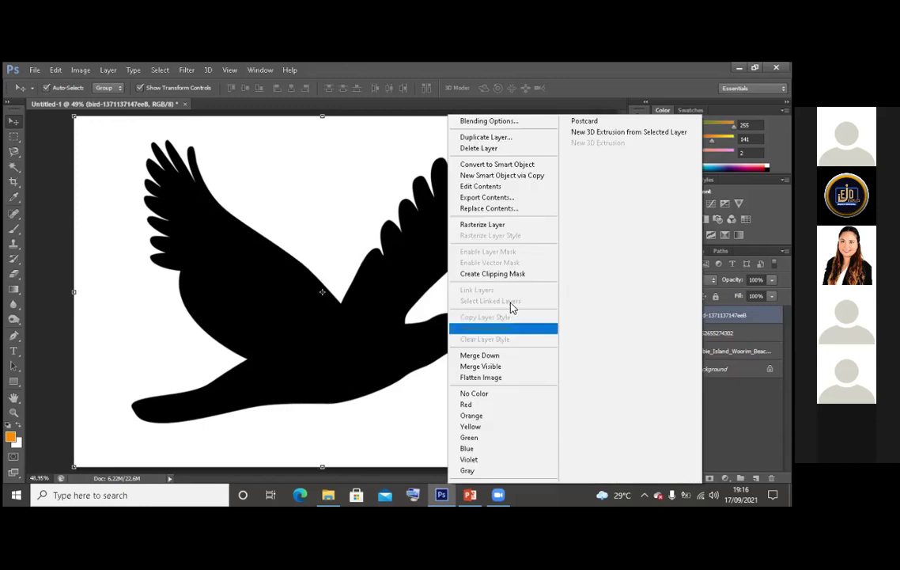
click(483, 224)
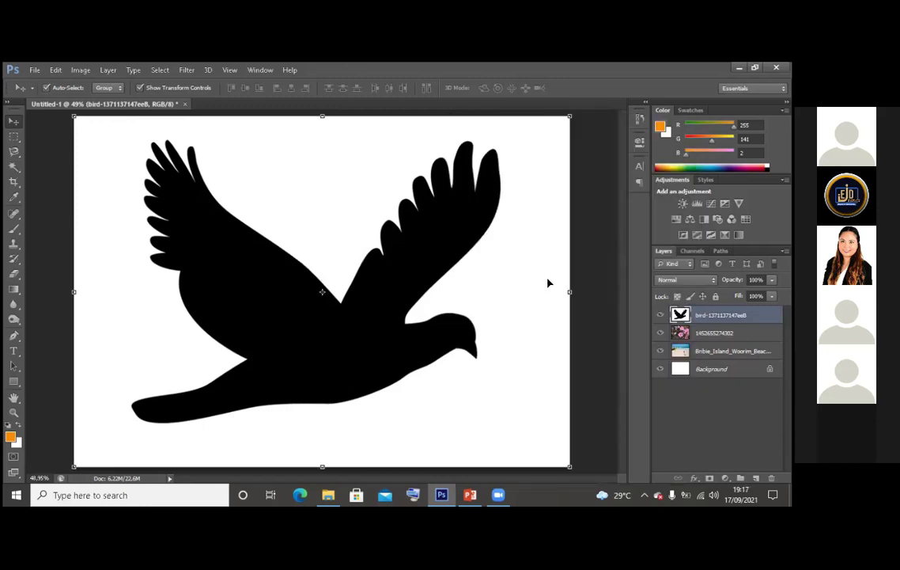
click(12, 166)
click(12, 120)
drag(79, 123, 83, 124)
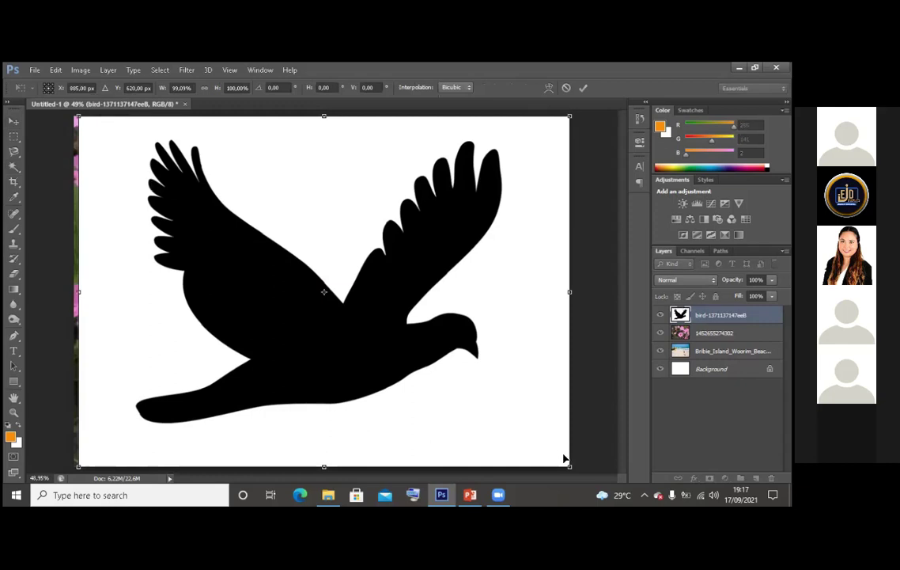
drag(562, 463, 558, 466)
drag(320, 462, 319, 458)
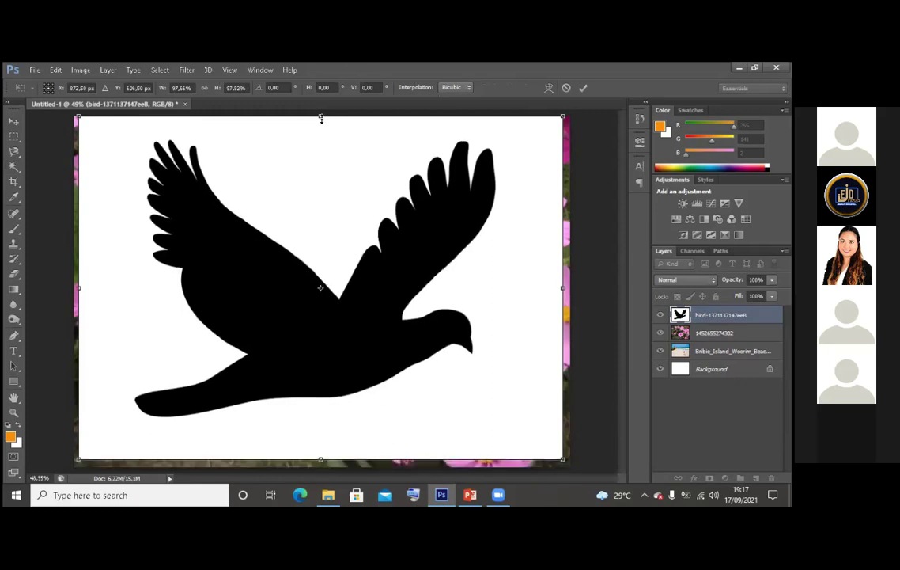
drag(321, 119, 320, 122)
key(Return)
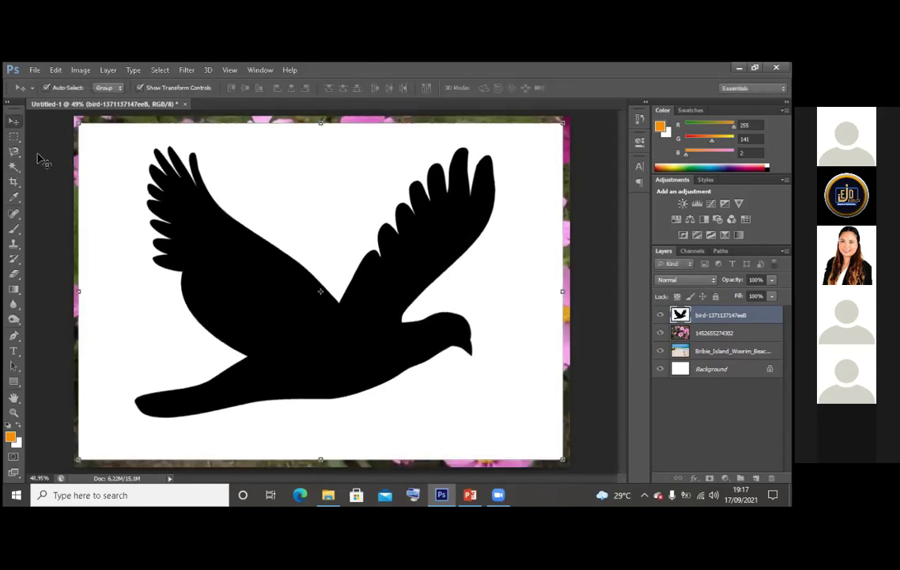
Select all the white background around the bird silhouette with the Quick Selection tool at brush size 30
click(13, 165)
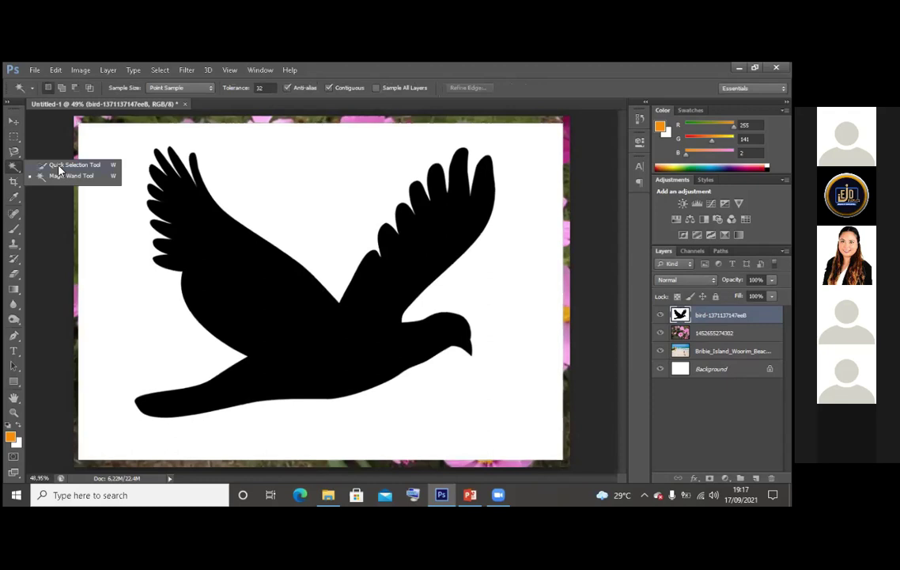
click(60, 166)
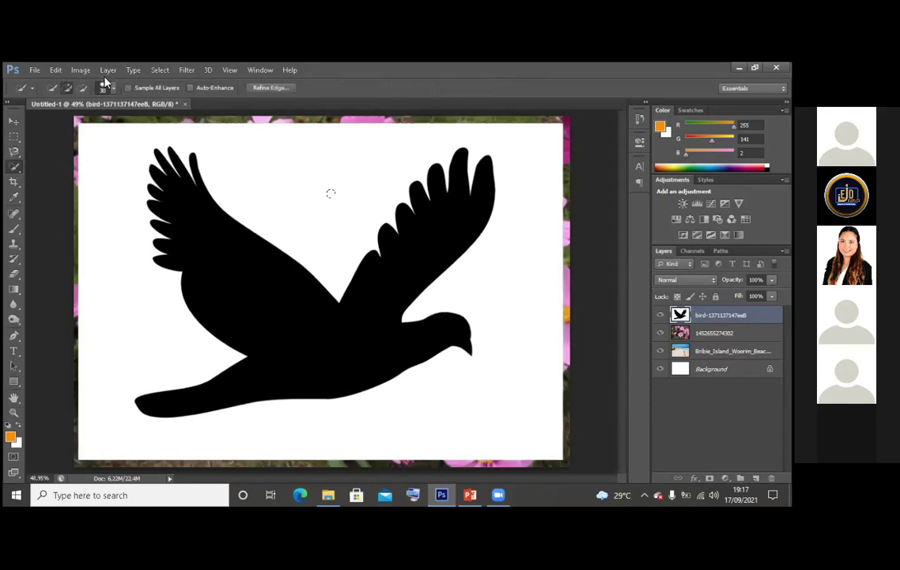
mouse_move(330, 164)
mouse_down()
mouse_move(315, 195)
mouse_move(339, 244)
mouse_move(176, 146)
mouse_move(108, 172)
mouse_move(112, 217)
mouse_up()
click(178, 372)
click(269, 432)
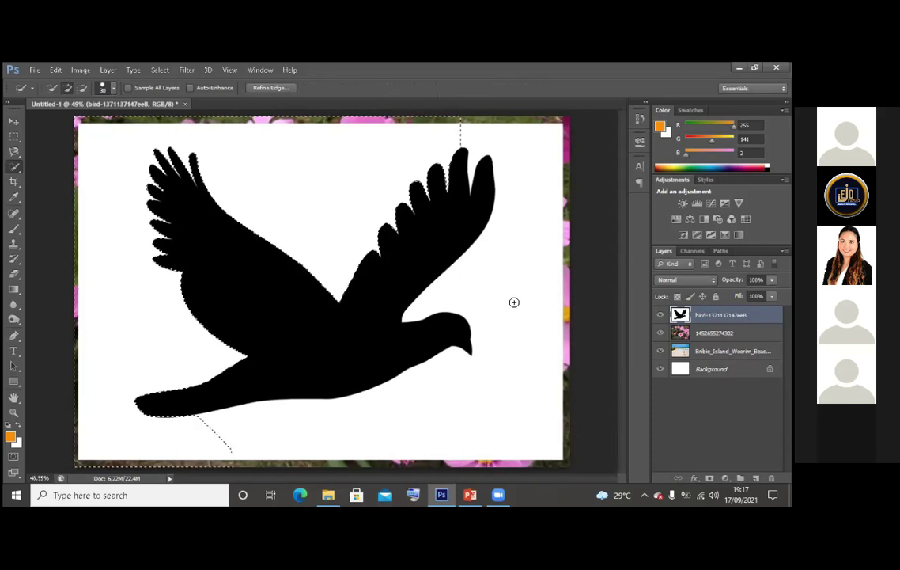
click(354, 247)
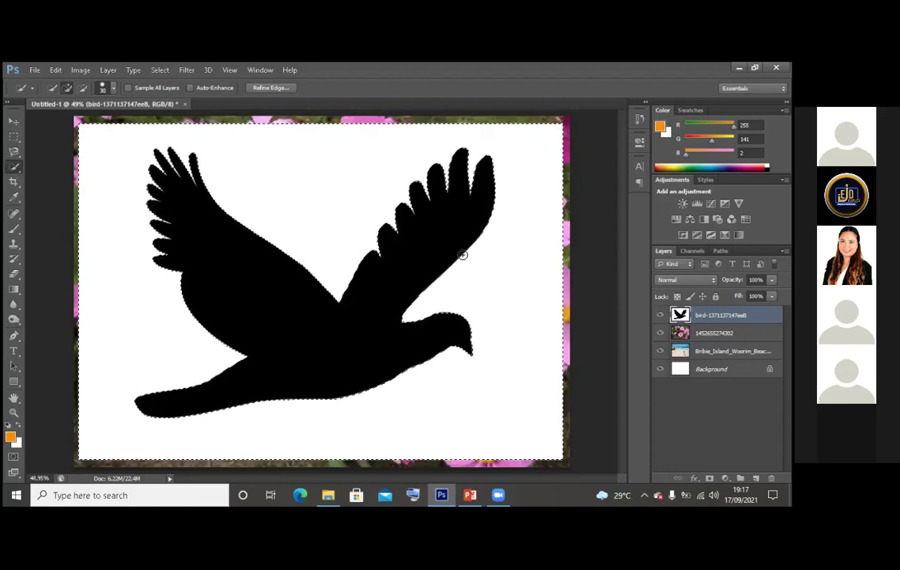
Delete the selected white background from the bird layer, and clear the selection
key(Delete)
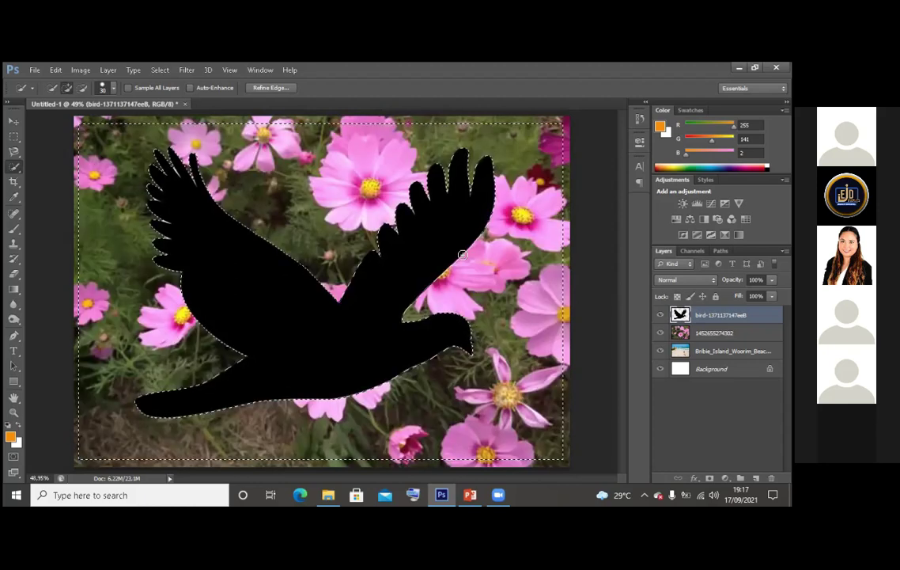
right_click(350, 186)
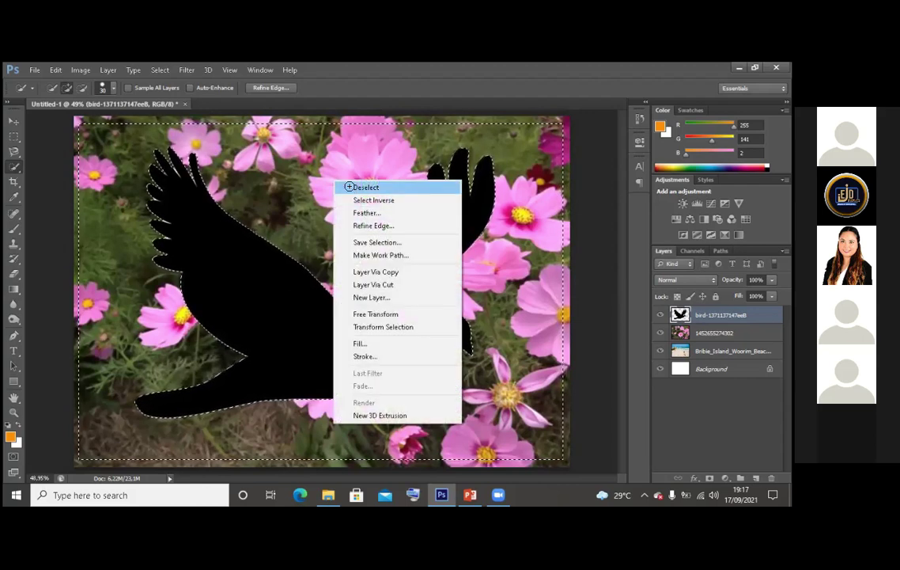
click(348, 186)
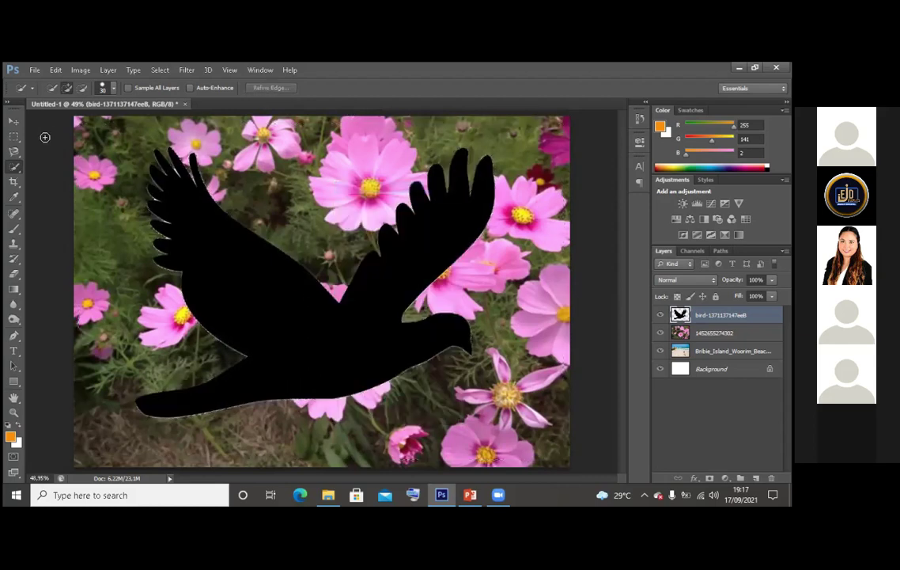
Nudge the cut-out bird slightly, and undo back to the bird layer with its selected white background restored
click(15, 120)
mouse_move(395, 302)
mouse_down()
mouse_move(403, 283)
mouse_move(394, 296)
mouse_up()
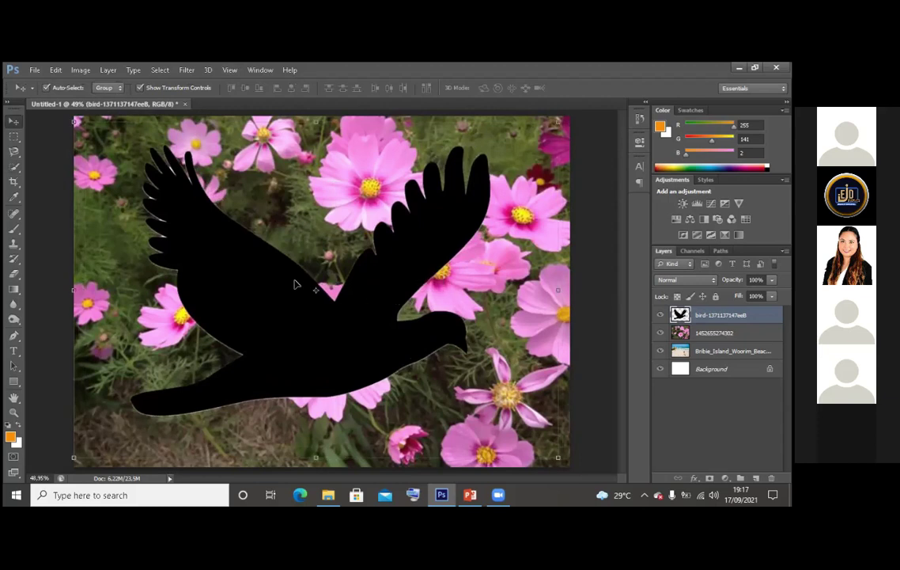
key(ctrl+z)
key(ctrl+z)
key(ctrl+z)
key(ctrl+alt+z)
key(ctrl+alt+z)
key(ctrl+alt+z)
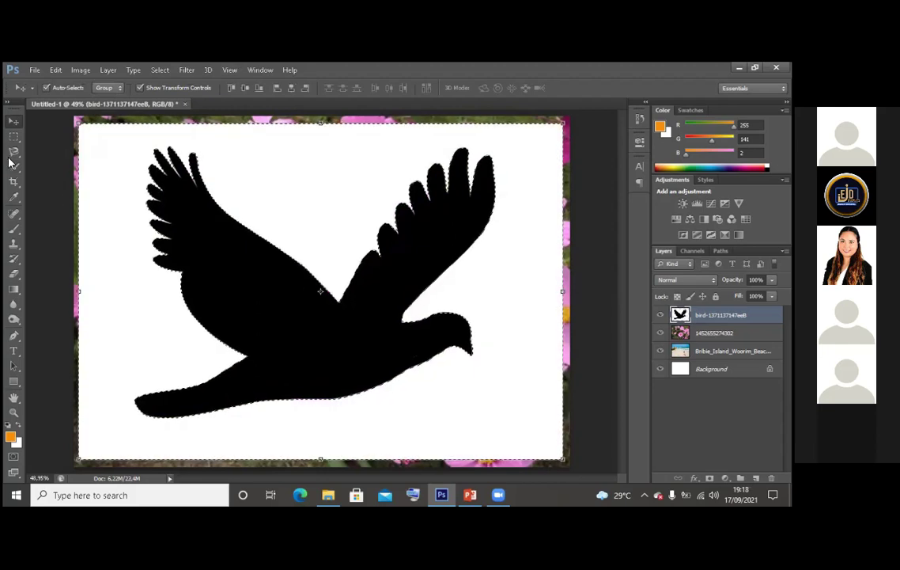
Clear the current selection and select the white background around the bird with the Magic Wand tool at tolerance 32
right_click(284, 166)
click(18, 171)
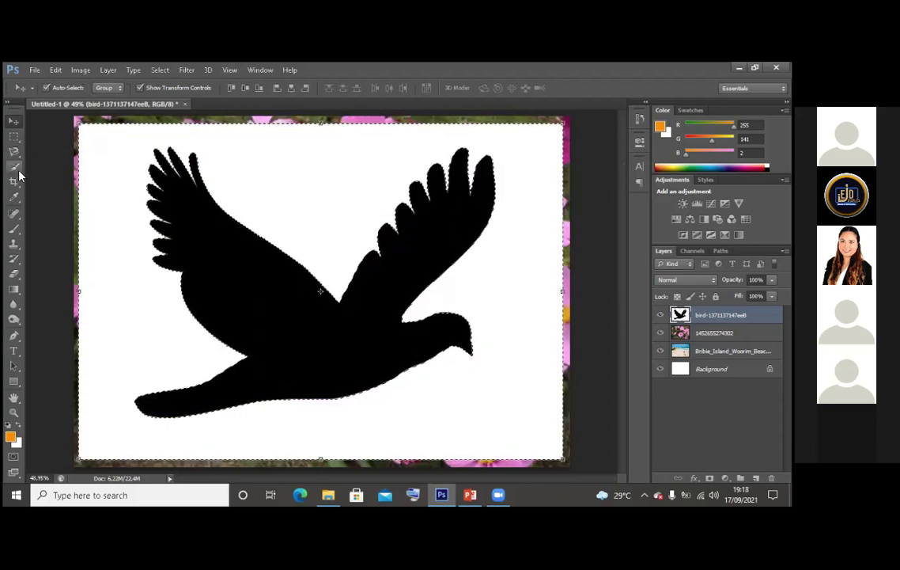
click(16, 170)
right_click(267, 163)
click(289, 165)
right_click(16, 169)
click(55, 175)
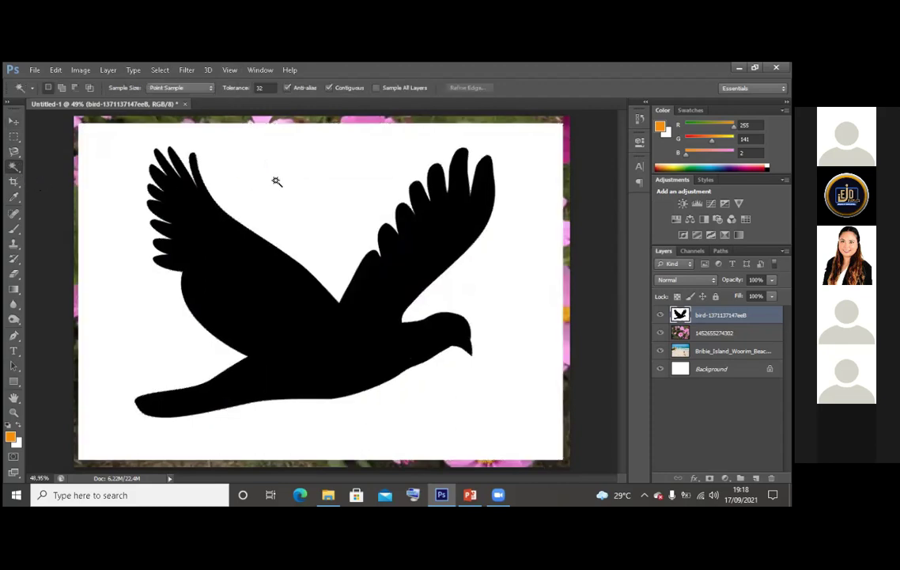
click(317, 187)
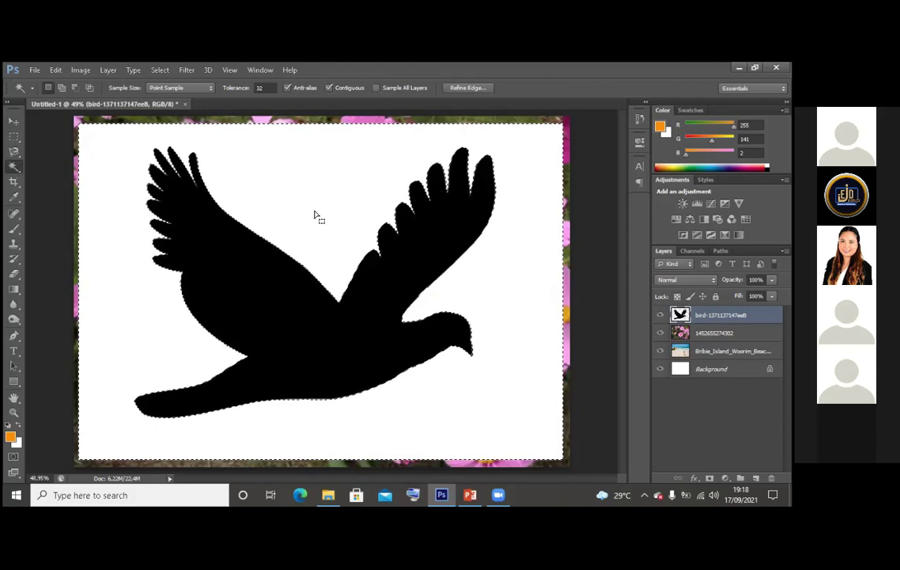
Delete the selected white background, clear the selection, and move the isolated bird slightly over the flower photo
key(Delete)
key(ctrl+d)
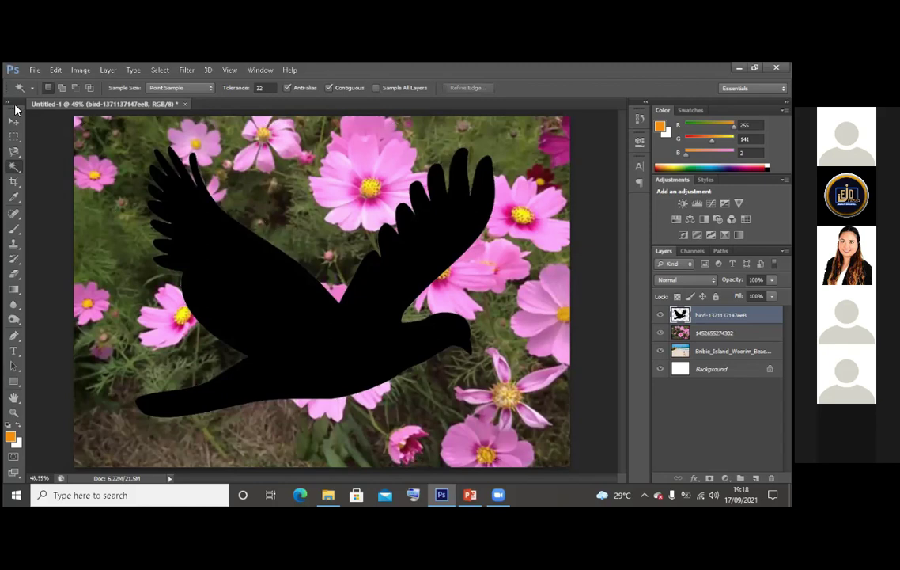
key(v)
drag(252, 232, 278, 263)
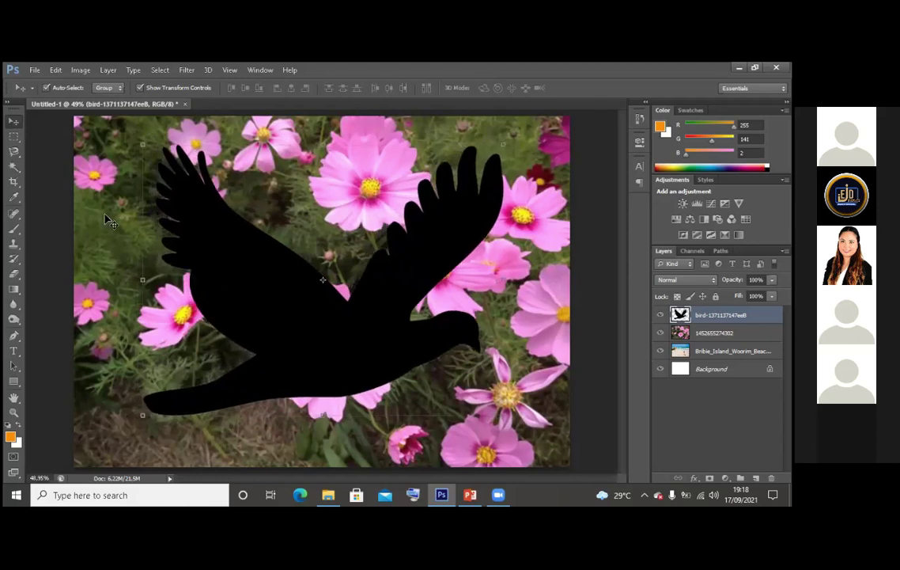
Undo the white background's removal and scale the bird layer outward to cover the whole canvas
right_click(15, 167)
click(47, 160)
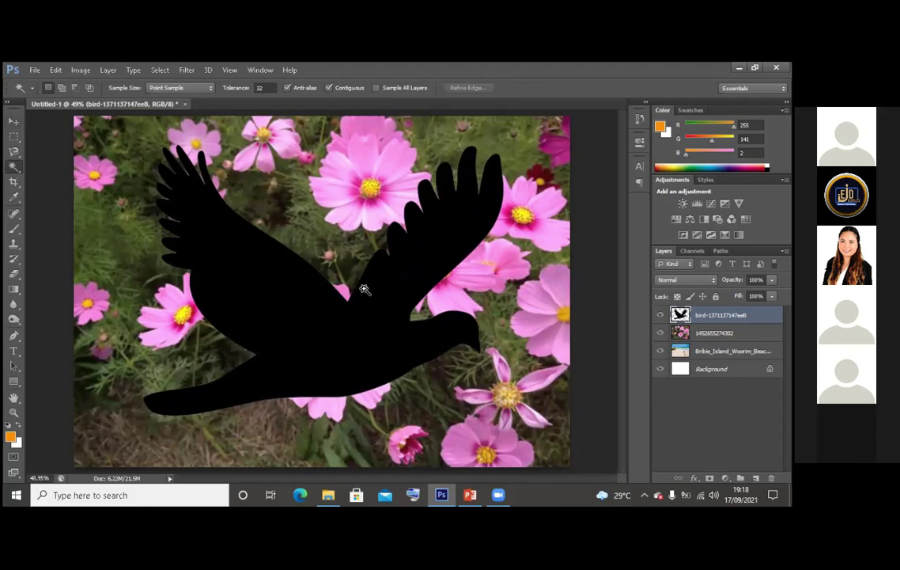
click(412, 383)
click(13, 120)
key(ctrl+d)
drag(78, 121, 74, 116)
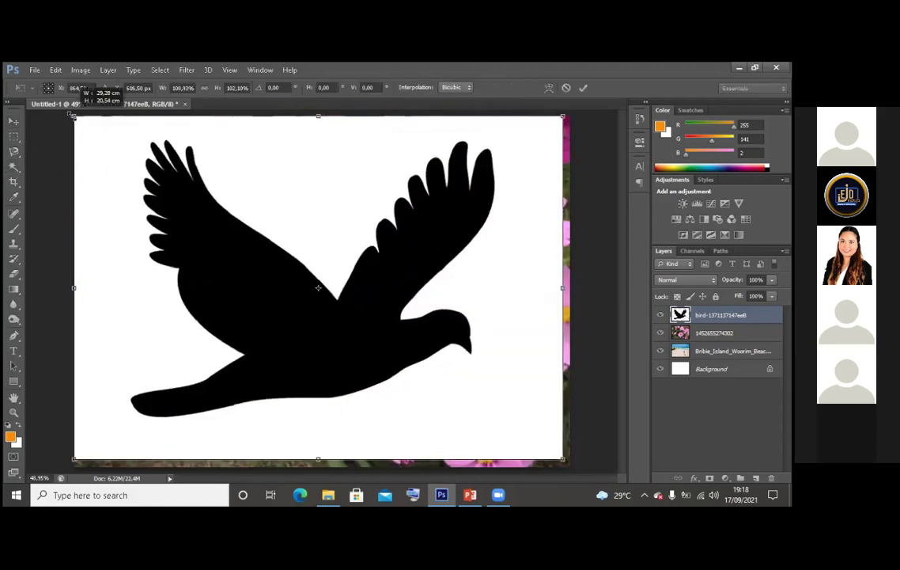
drag(561, 459, 570, 467)
key(Return)
Select the black bird shape with the Magic Wand tool, delete it from its layer, and clear the selection
click(13, 165)
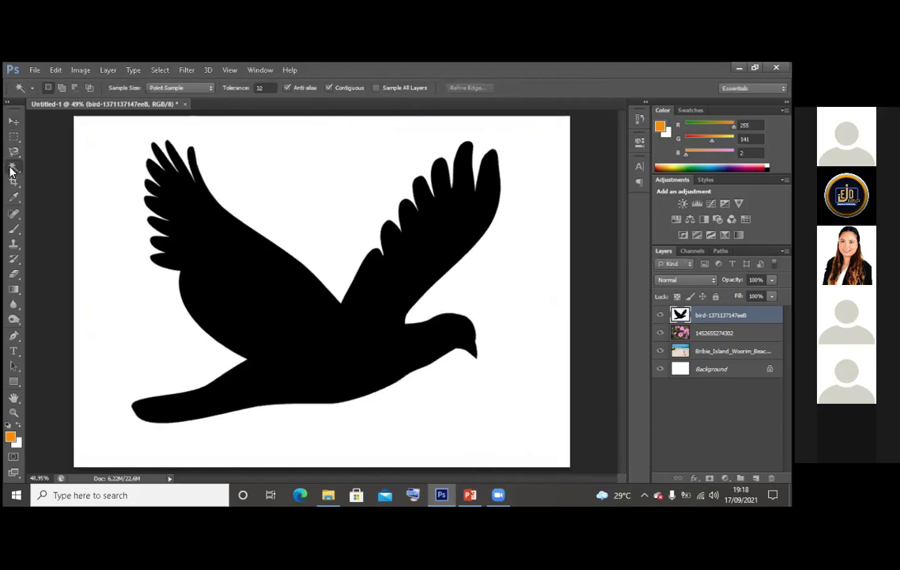
click(299, 305)
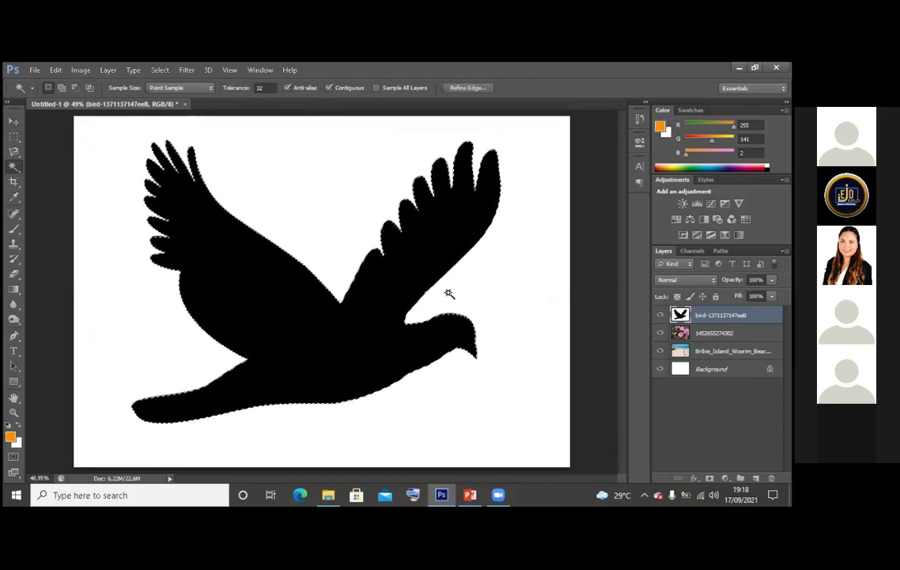
key(Delete)
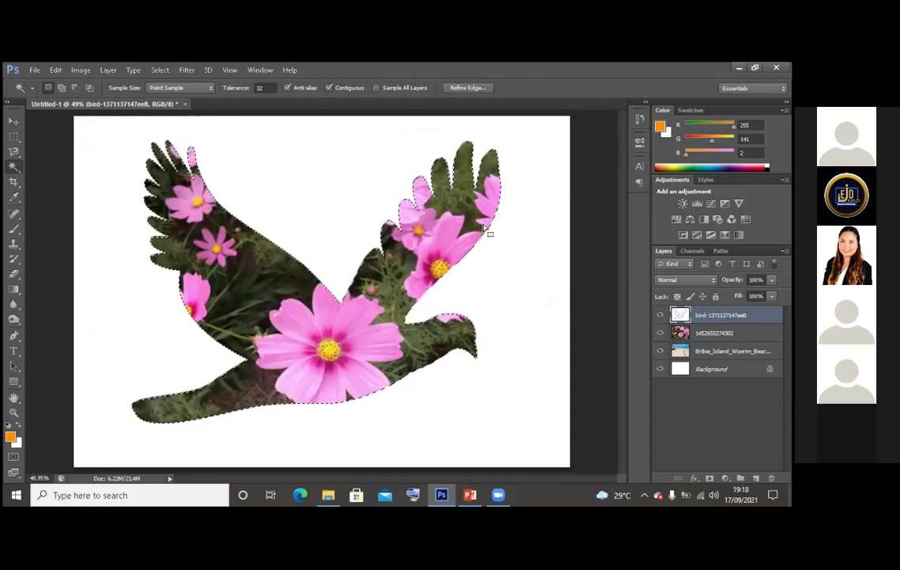
right_click(364, 299)
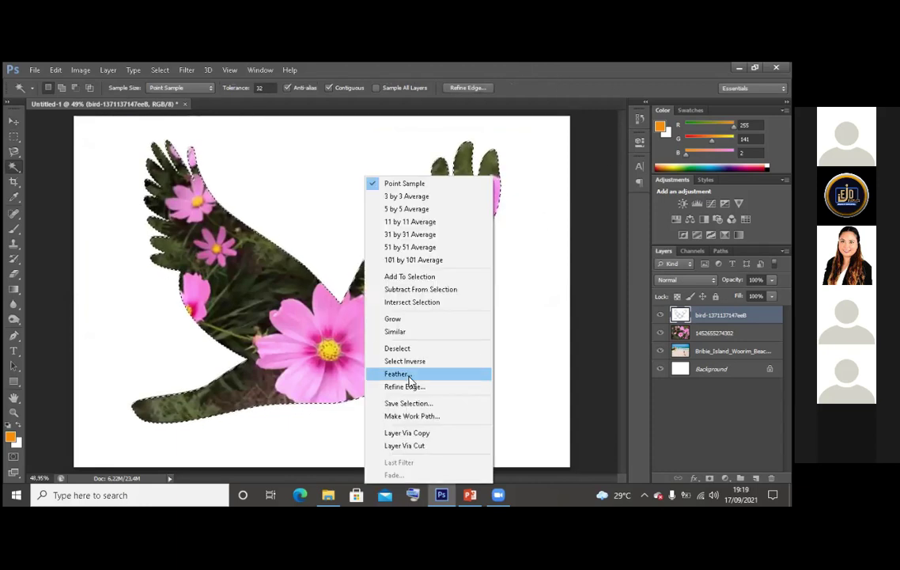
click(413, 346)
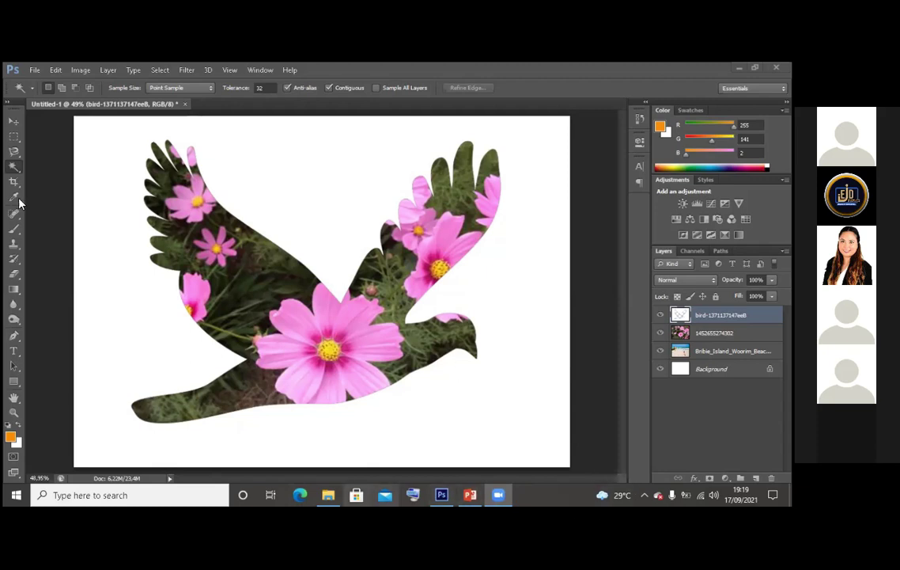
Check the Quick Selection and Magic Wand slide in PowerPoint, and return to the Photoshop document
click(10, 171)
click(13, 165)
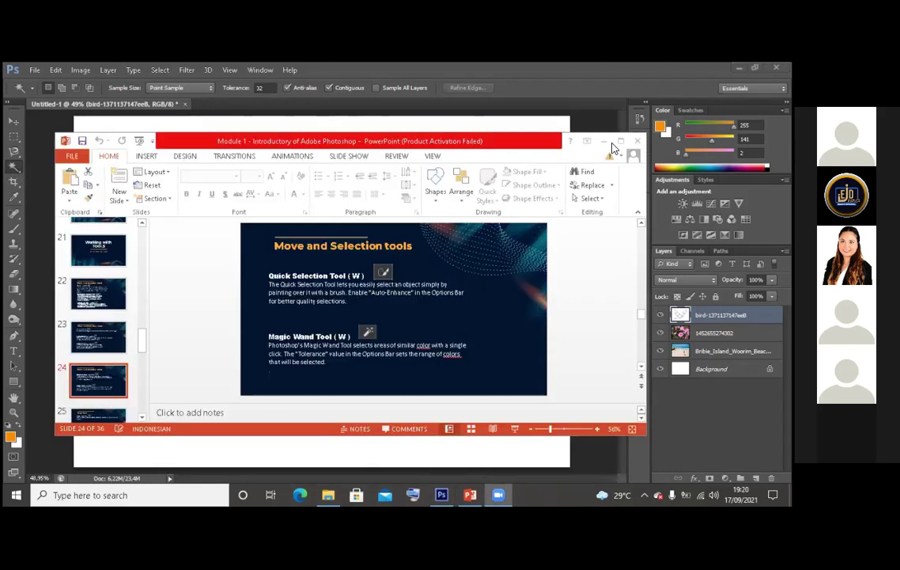
click(604, 141)
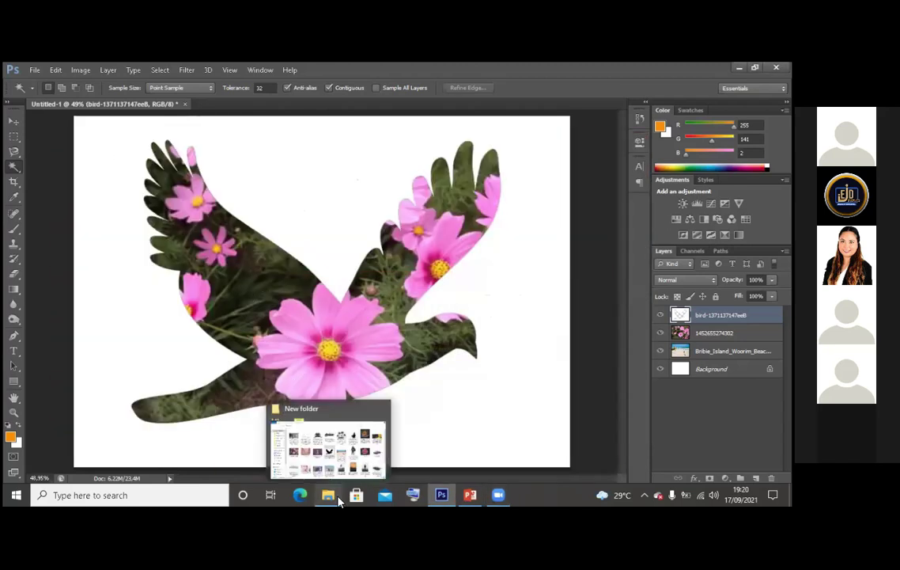
Switch to File Explorer, narrow and reposition the New folder window over the canvas, browse its images, and minimize it
click(329, 495)
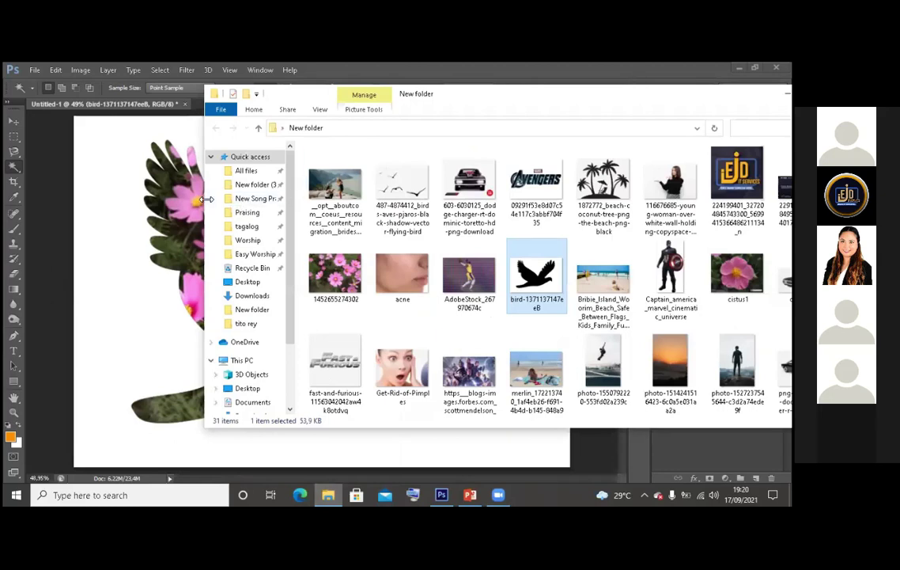
drag(207, 199, 494, 198)
drag(595, 95, 433, 110)
click(350, 464)
click(328, 494)
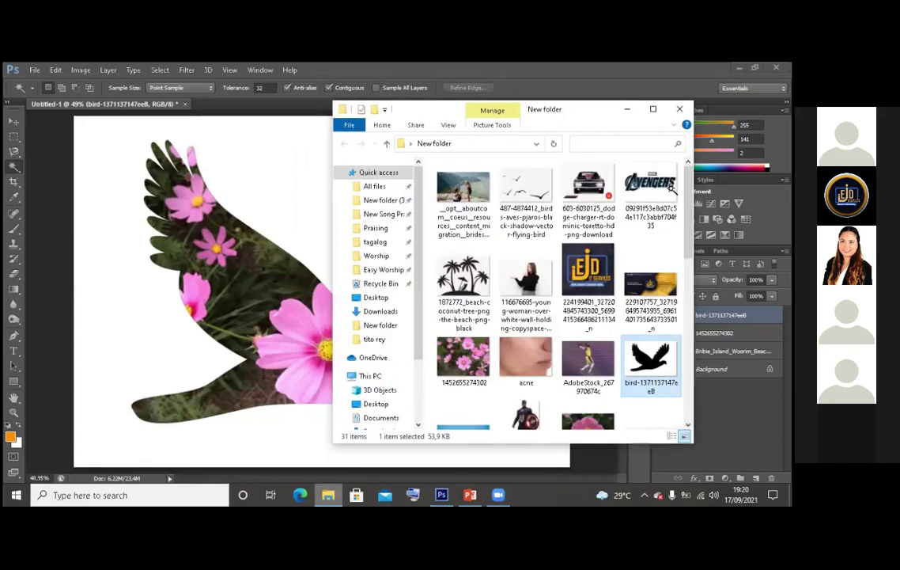
scroll(664, 187, down, 2)
click(628, 110)
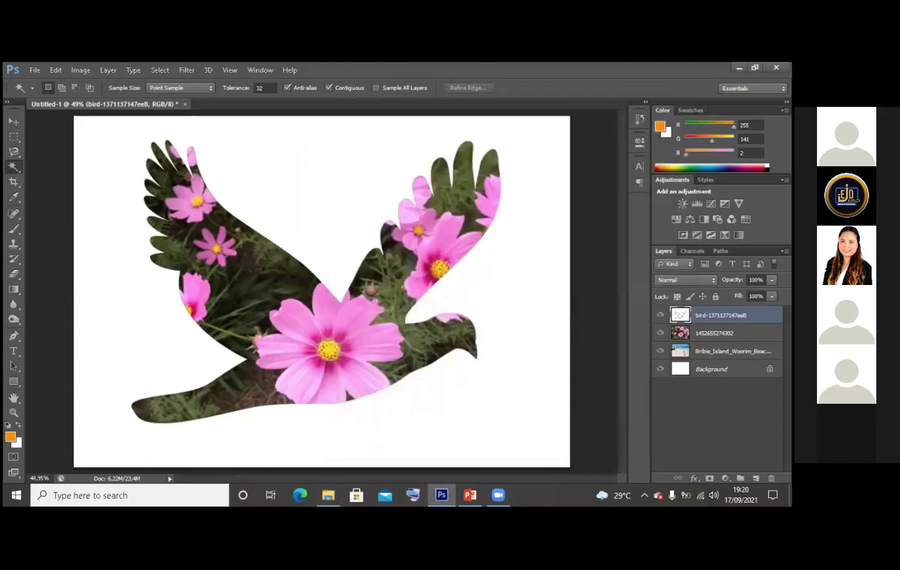
right_click(703, 315)
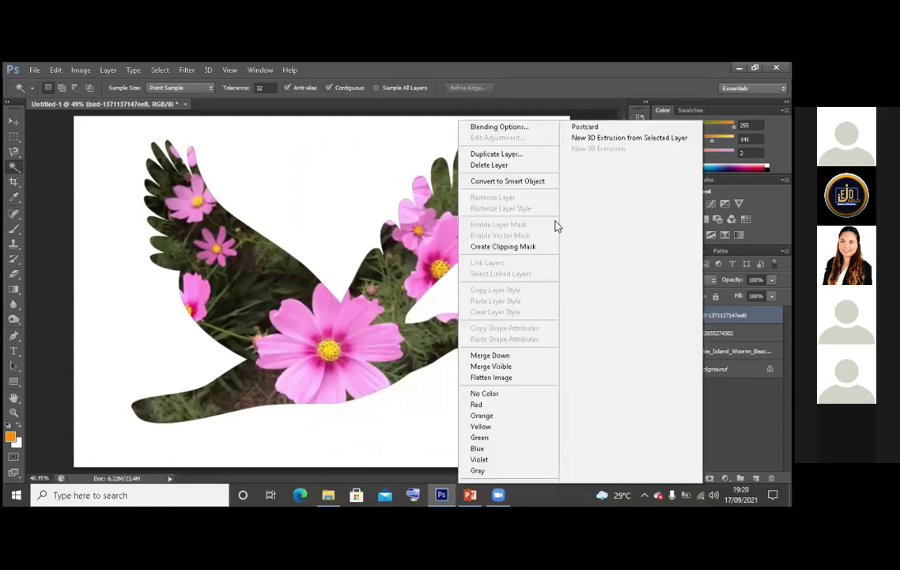
click(490, 355)
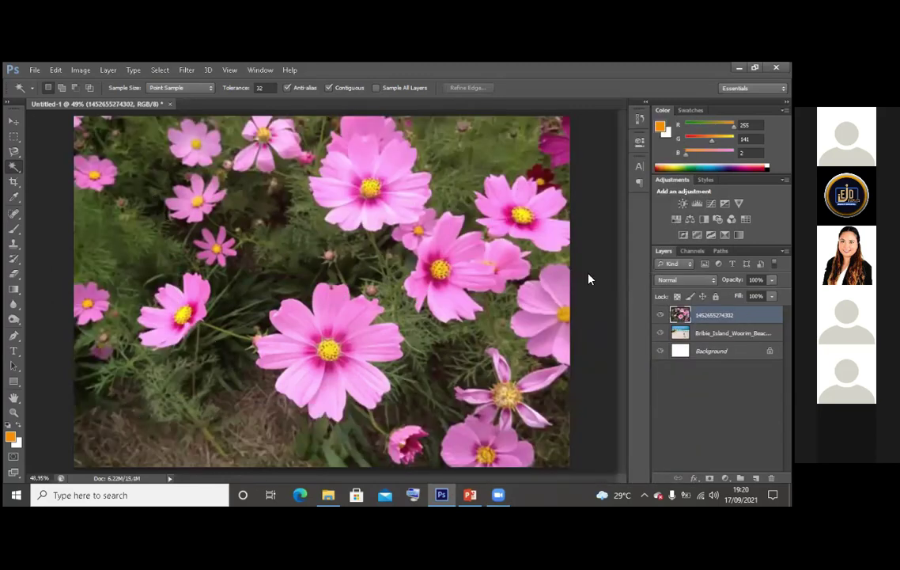
key(alt+Tab)
drag(635, 221, 423, 259)
drag(401, 261, 291, 263)
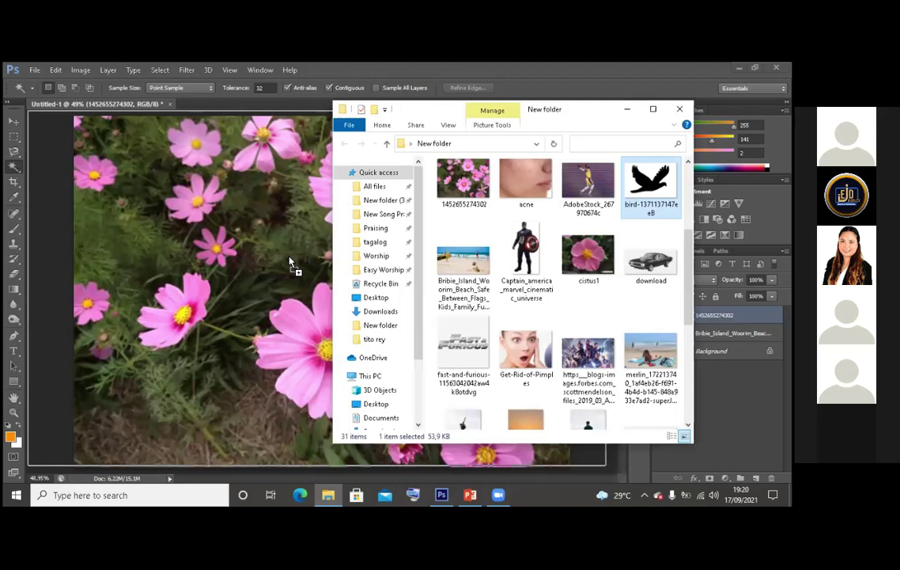
mouse_move(289, 263)
mouse_down()
mouse_move(643, 197)
mouse_move(611, 218)
mouse_move(294, 252)
mouse_move(263, 222)
mouse_move(289, 247)
mouse_up()
key(Return)
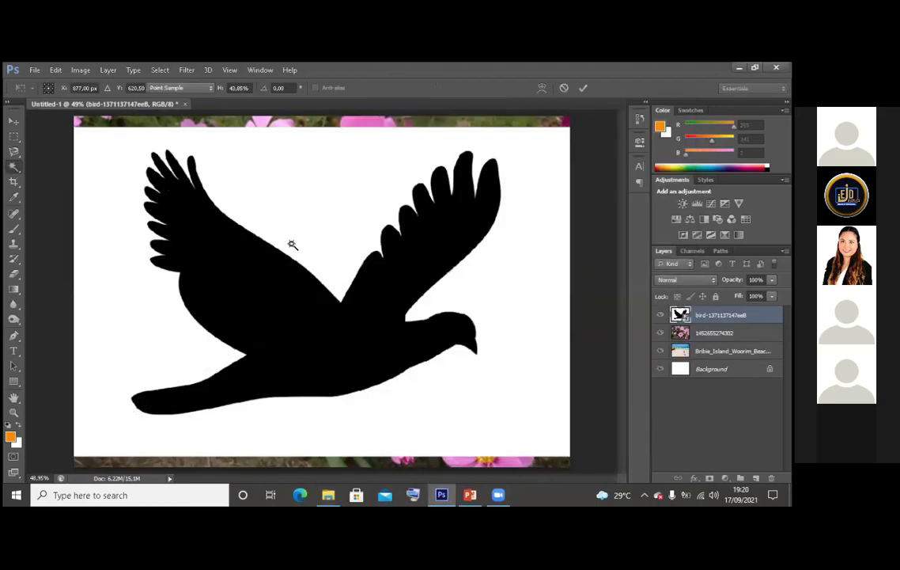
key(w)
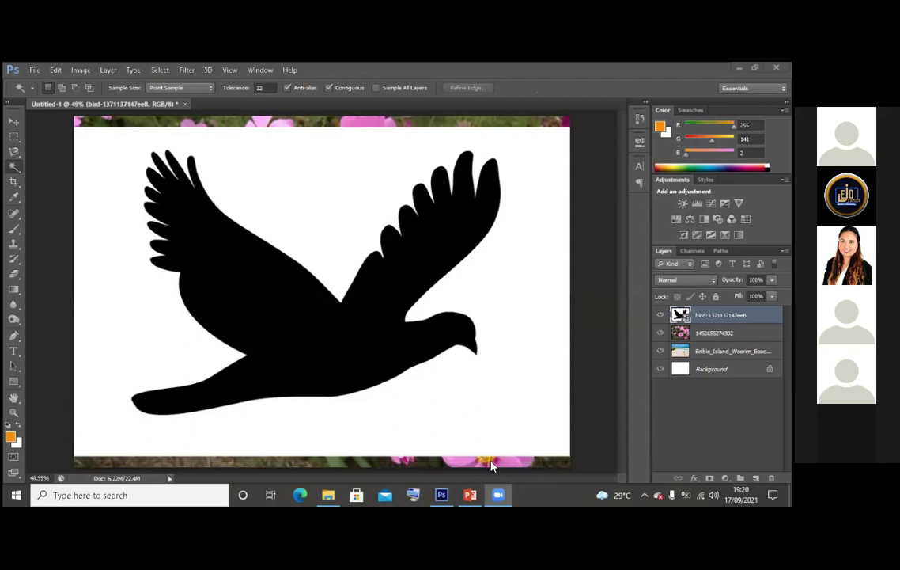
click(34, 70)
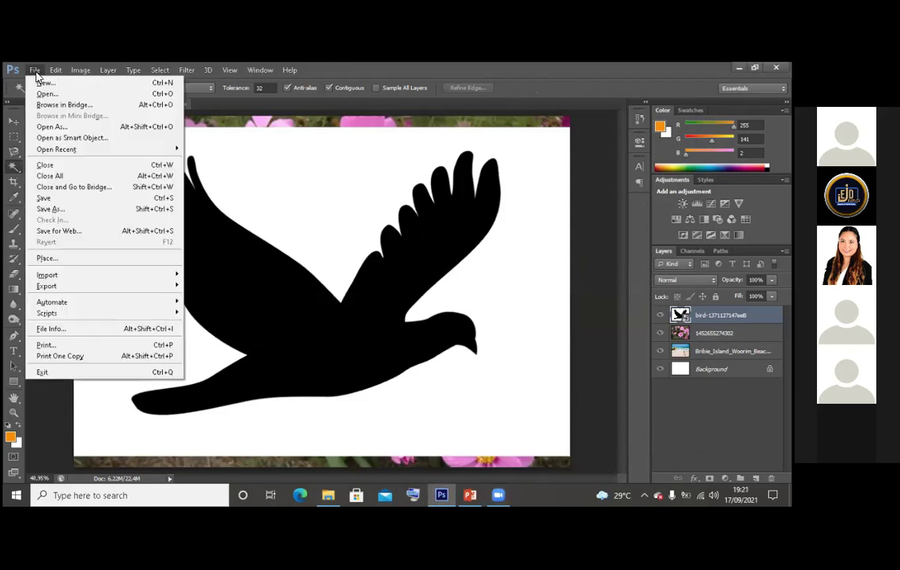
click(111, 262)
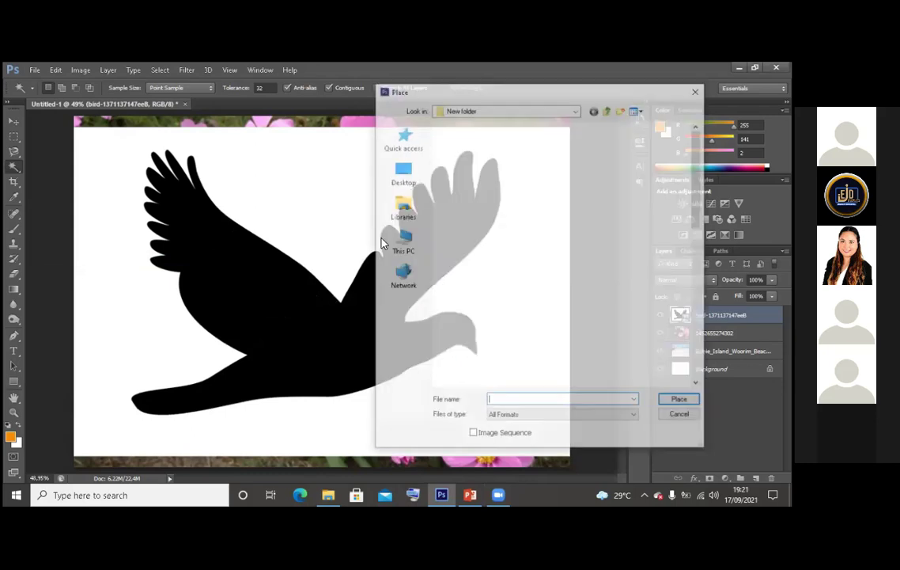
click(657, 340)
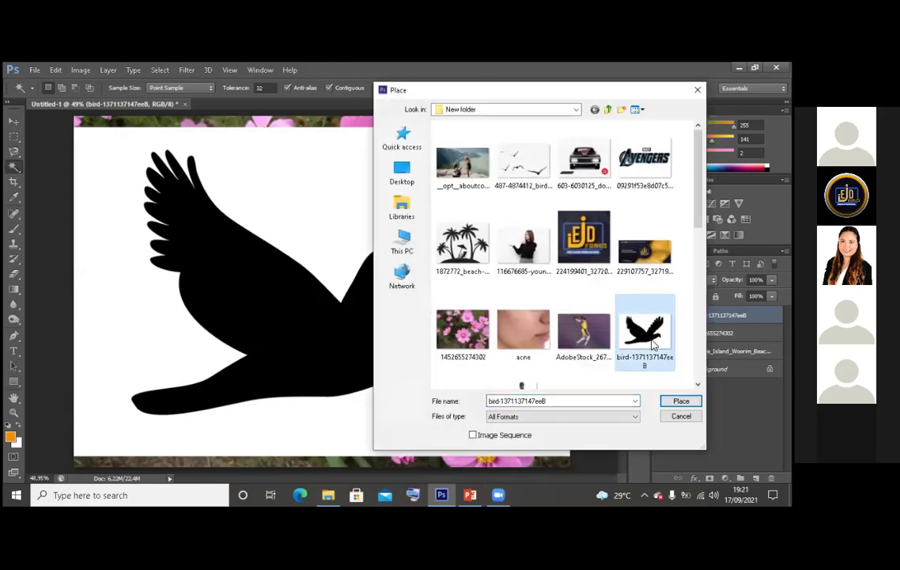
click(680, 400)
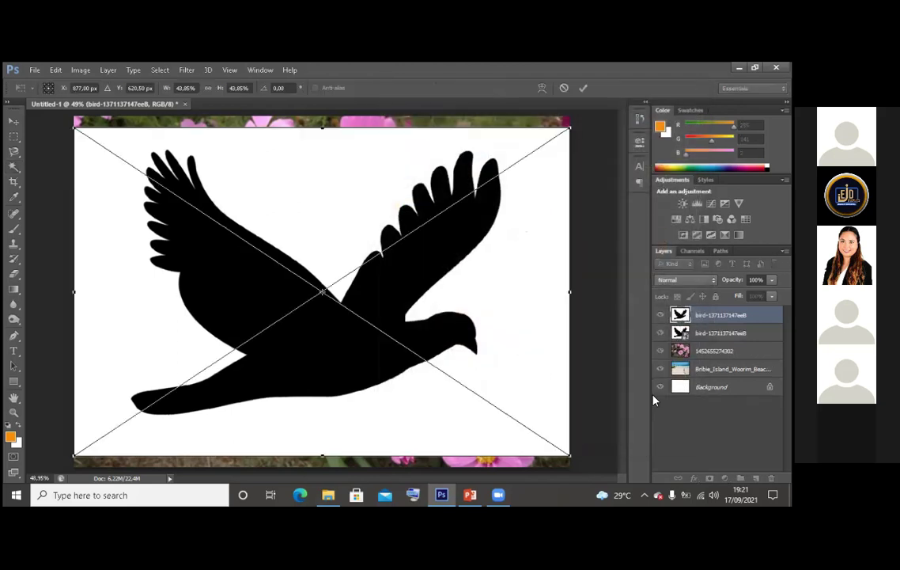
key(Return)
Delete the lower duplicate bird layer and make the remaining bird layer active
click(670, 333)
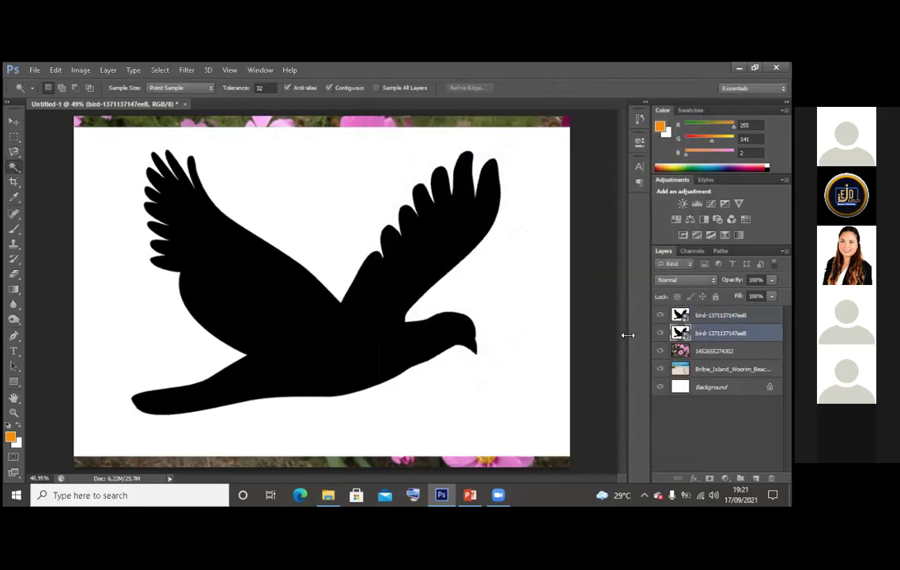
right_click(734, 332)
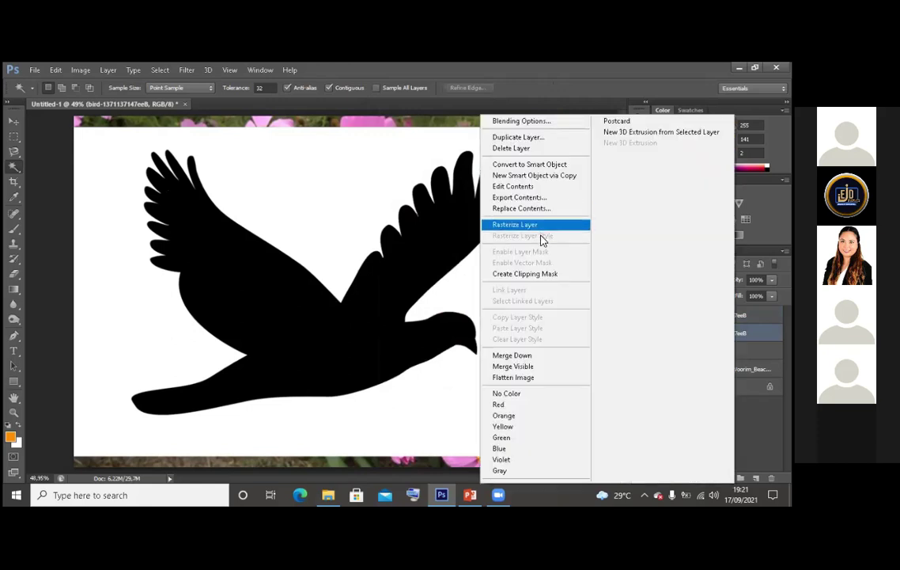
click(537, 148)
click(345, 231)
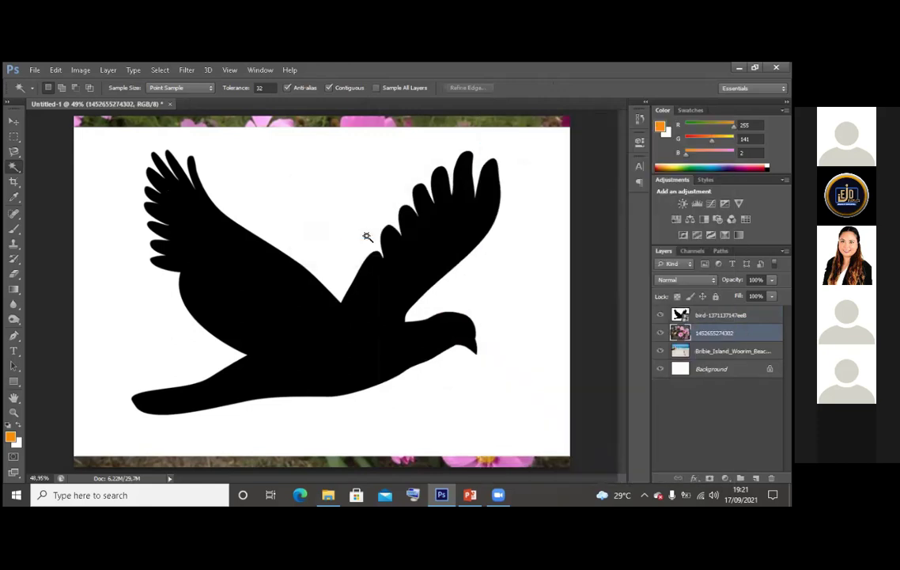
click(727, 315)
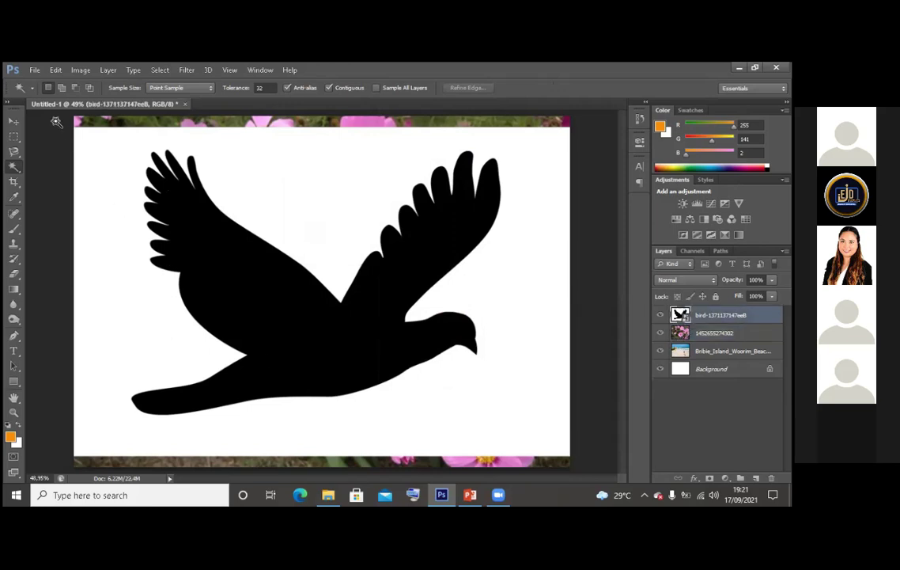
Place the AdobeStock_267970674c image from New folder above the bird layer, keeping its default size and position
click(36, 70)
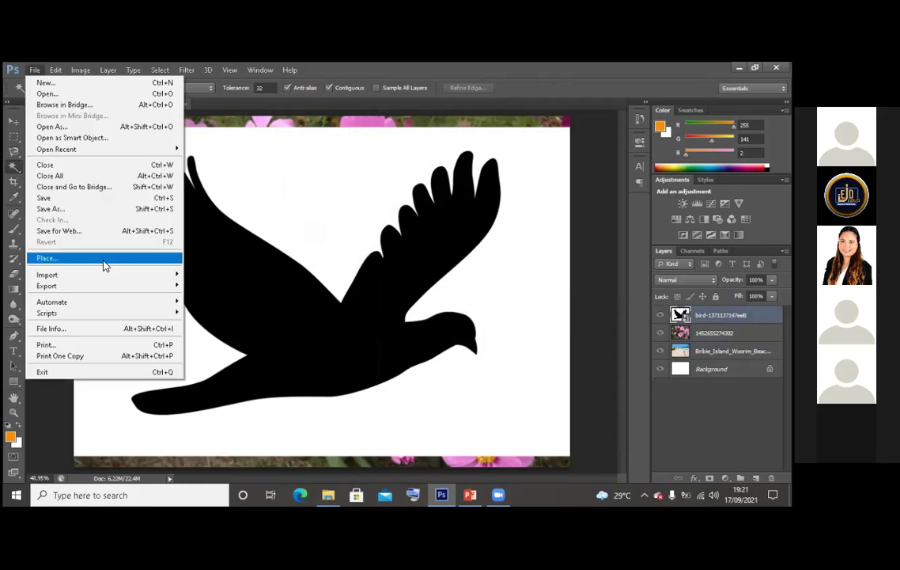
click(103, 258)
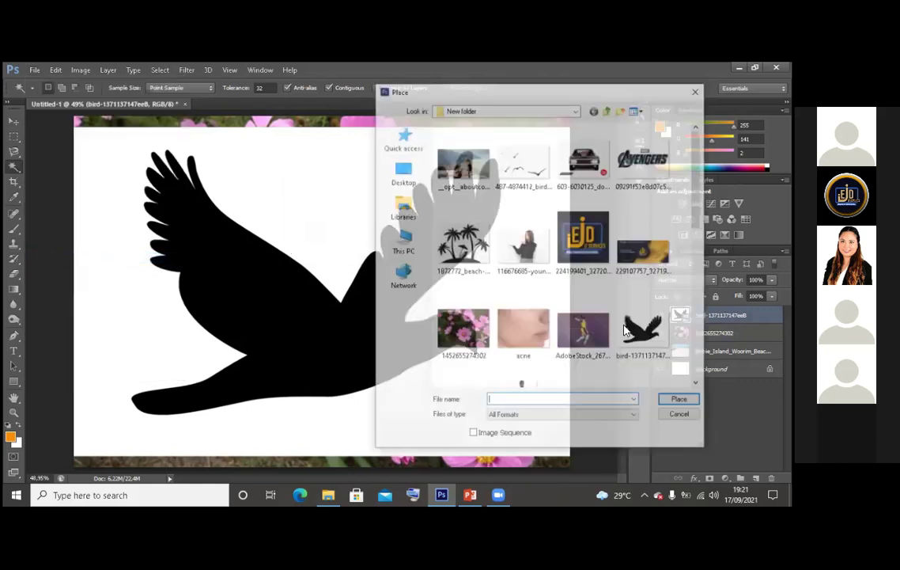
click(584, 324)
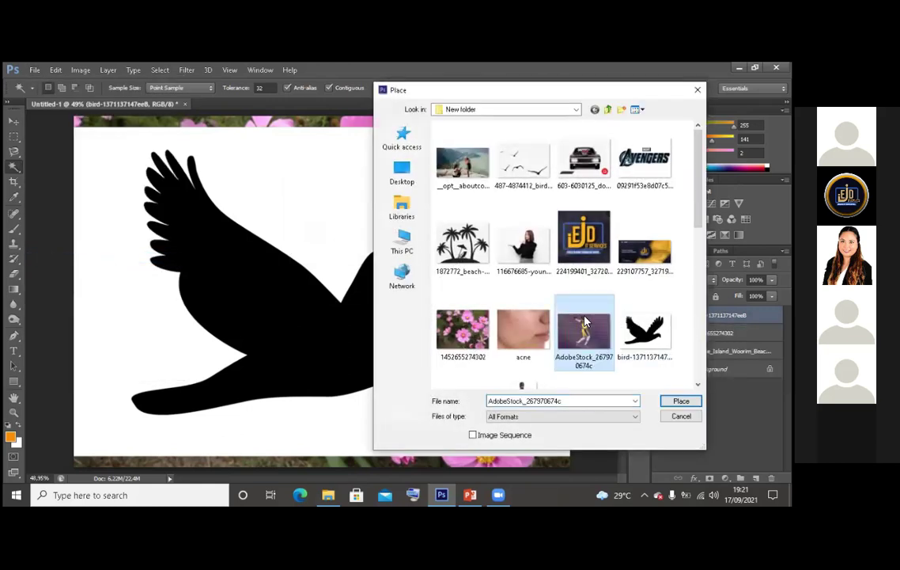
key(Escape)
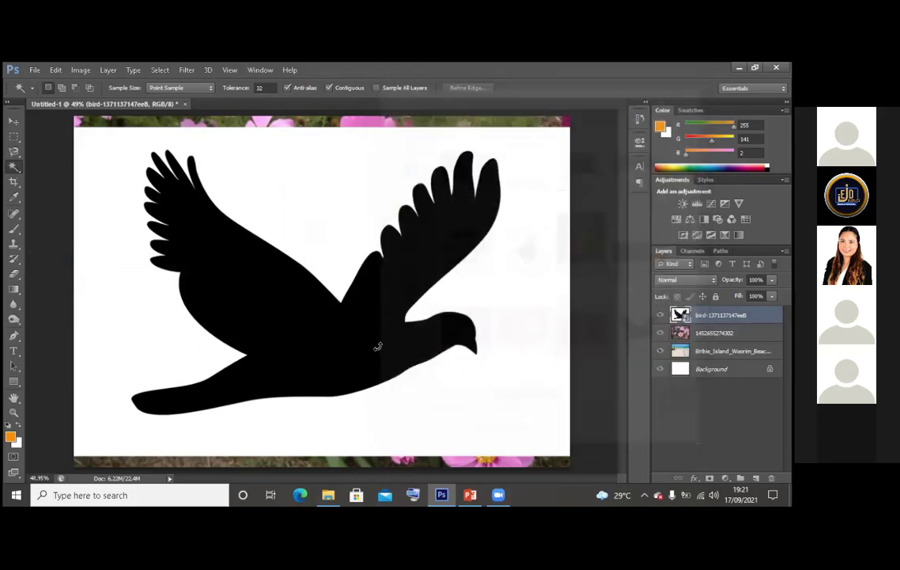
double_click(319, 278)
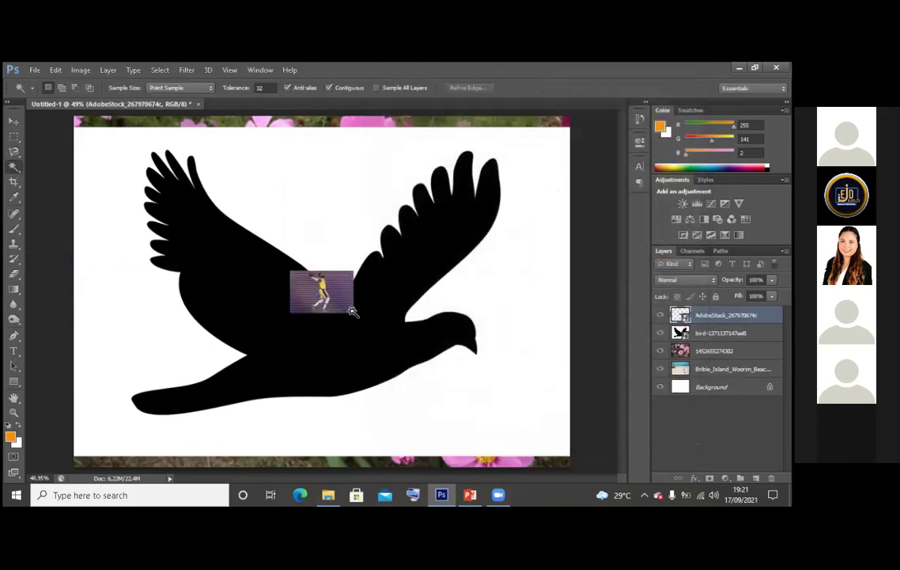
Scale the basketball player image to about 311% width and 401% height, and move it over the bird's left wing
click(14, 121)
drag(321, 291, 262, 242)
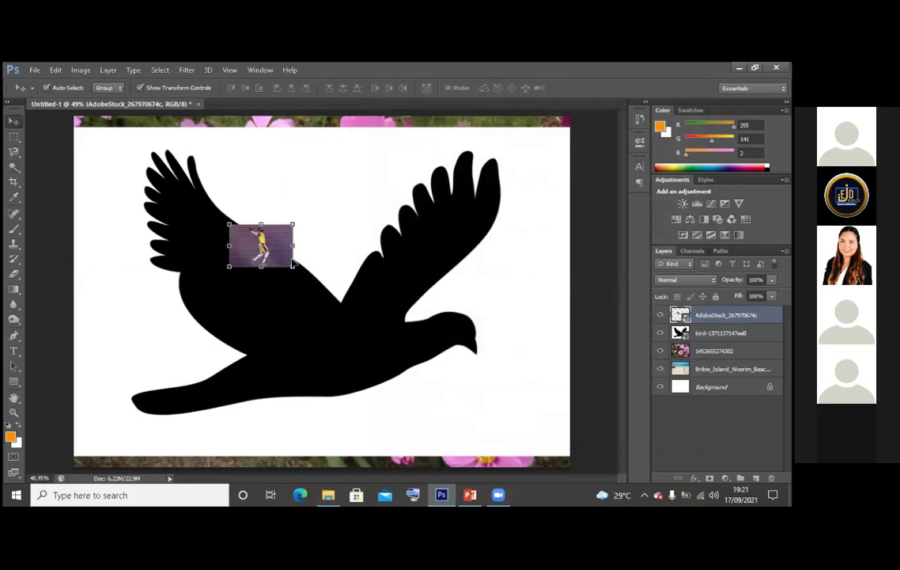
drag(293, 273, 434, 397)
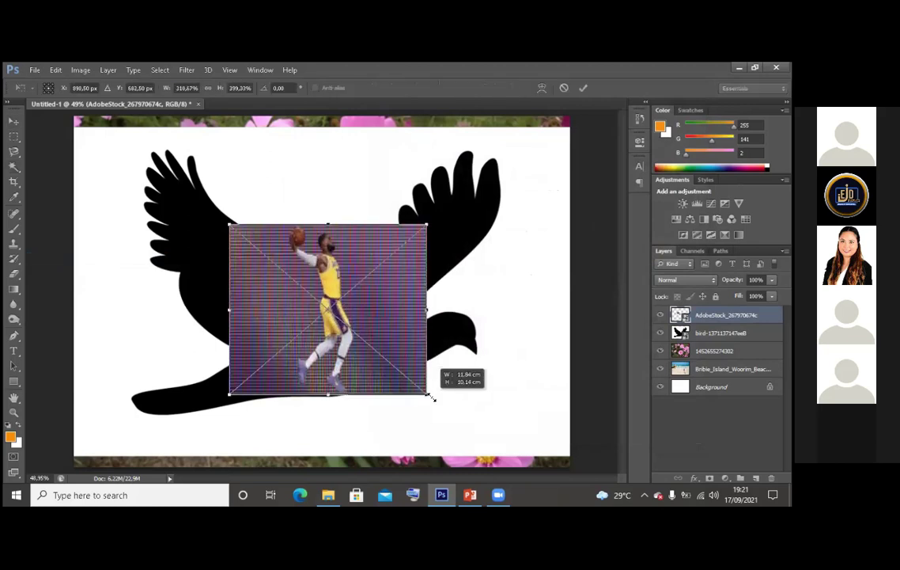
double_click(385, 361)
drag(385, 362, 329, 374)
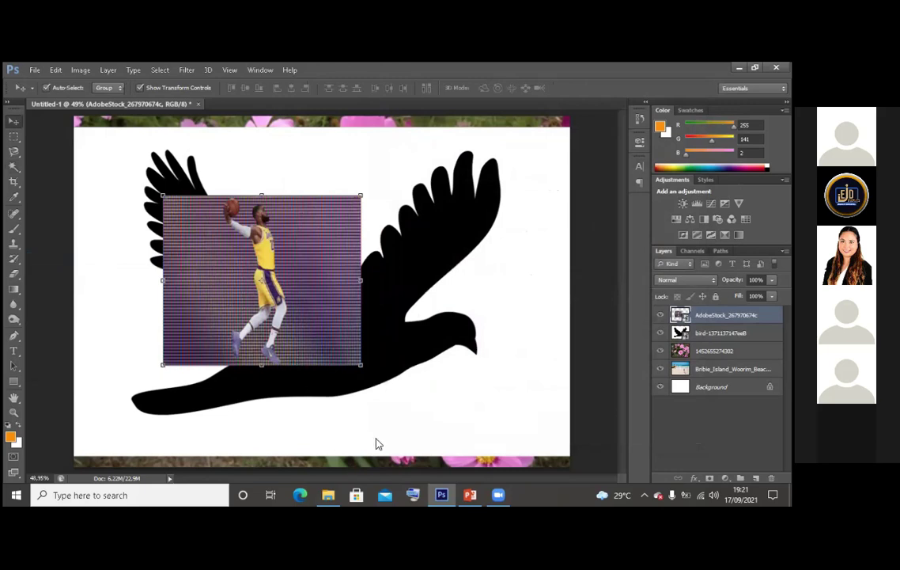
key(alt+f)
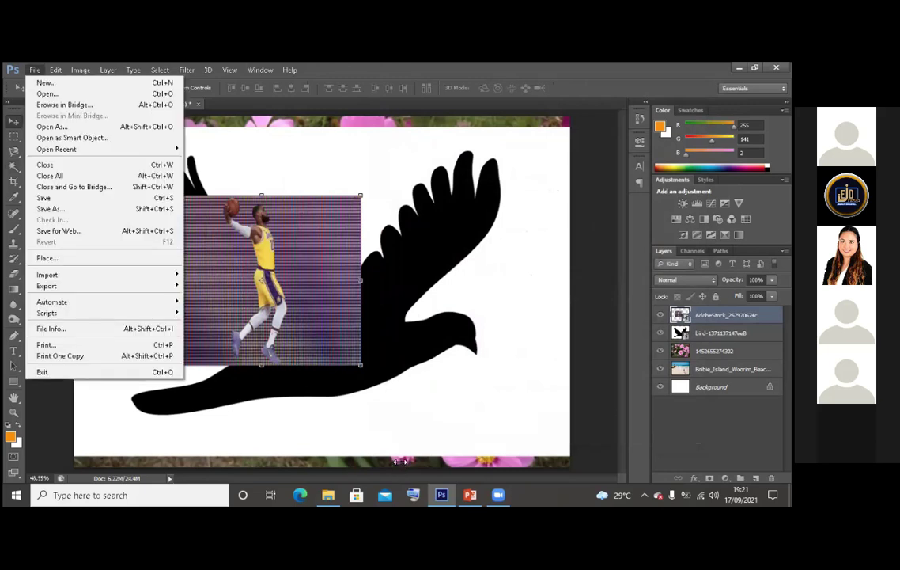
key(Escape)
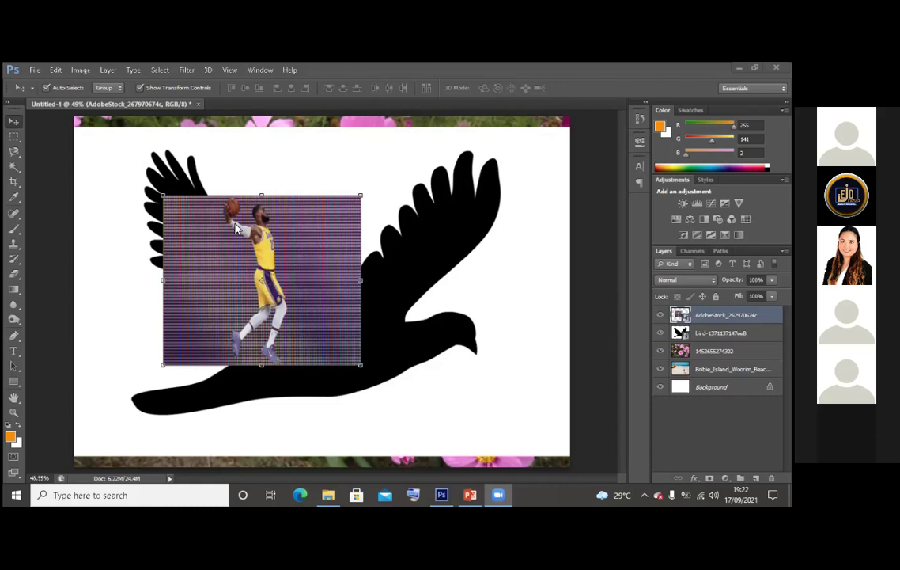
Delete the basketball player image layer and the bird silhouette layer, leaving the flower photo on top
click(302, 287)
key(Delete)
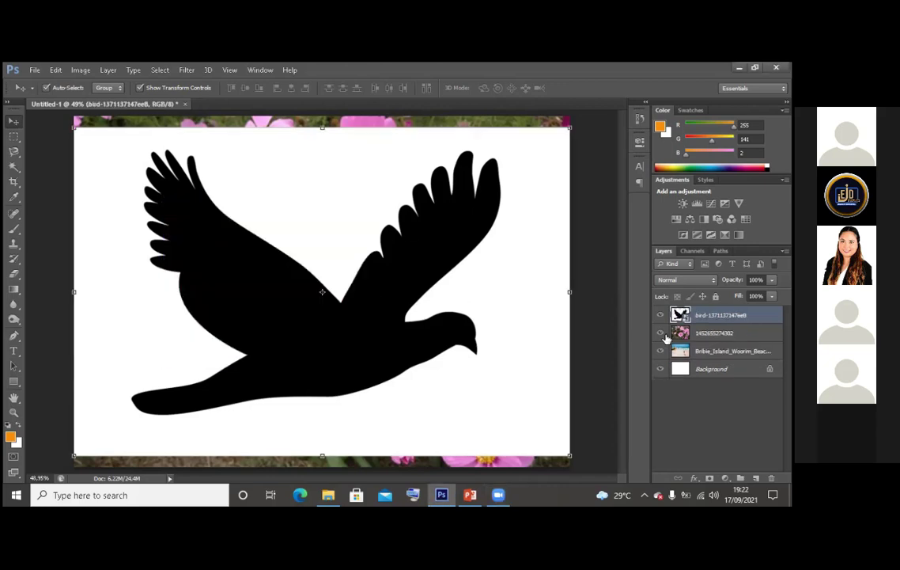
key(Delete)
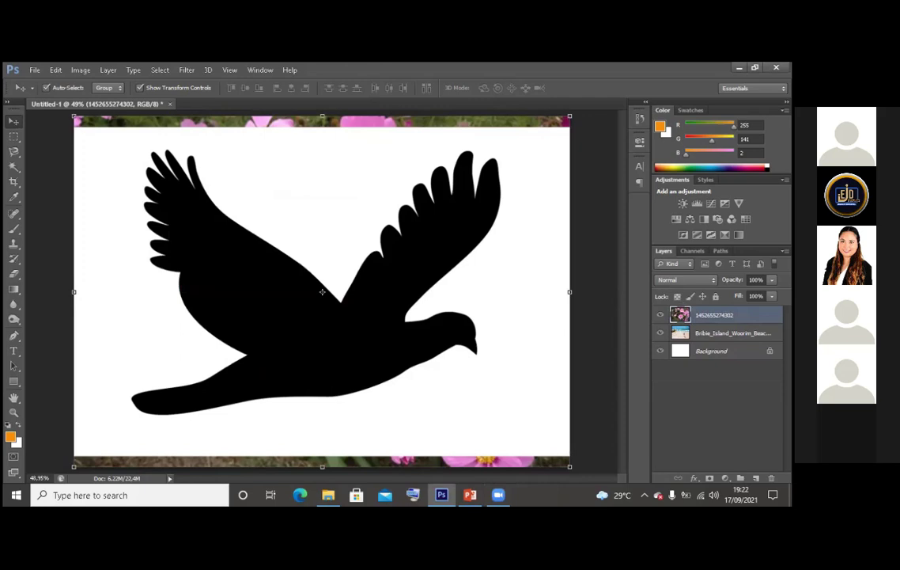
Switch to the PowerPoint presentation, show slide 25 on the Crop and Eyedropper tools, and return to Photoshop
click(443, 495)
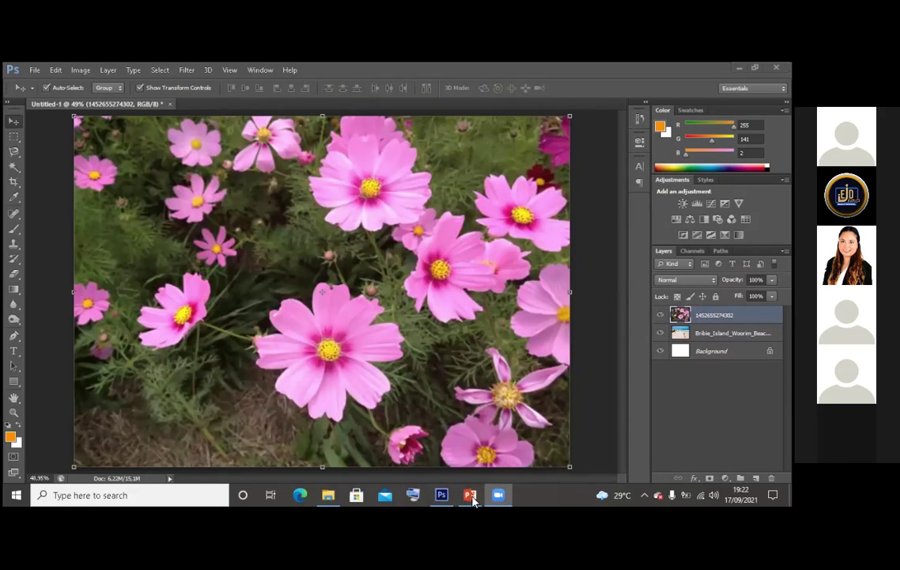
mouse_move(472, 498)
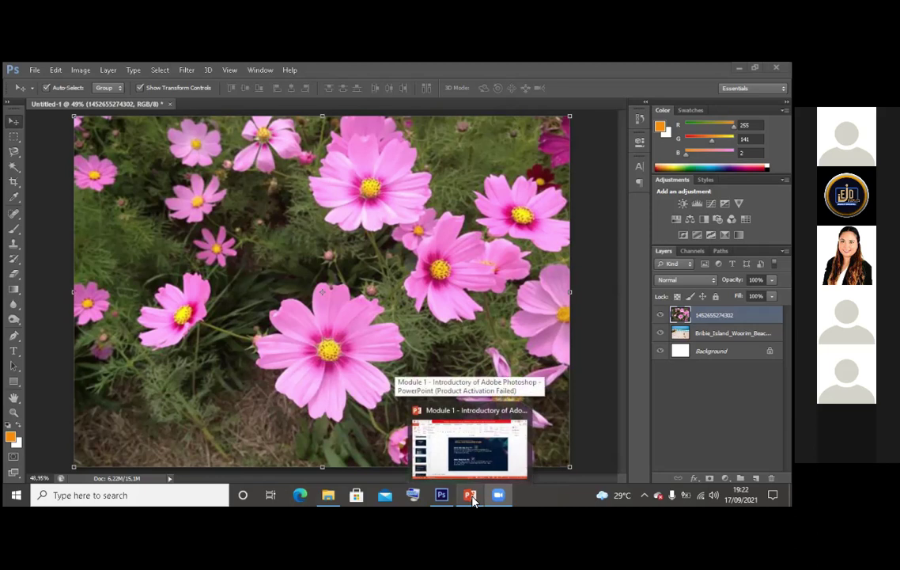
click(472, 496)
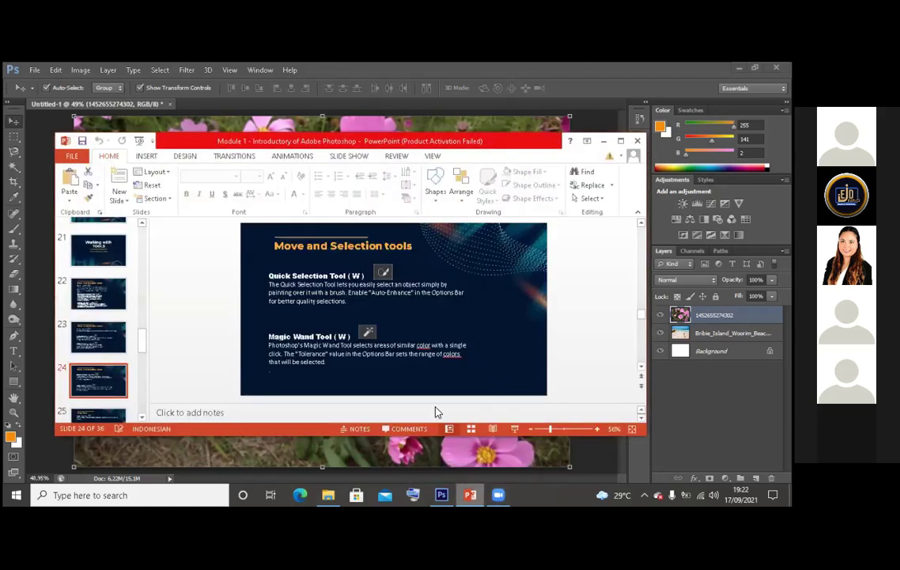
click(98, 412)
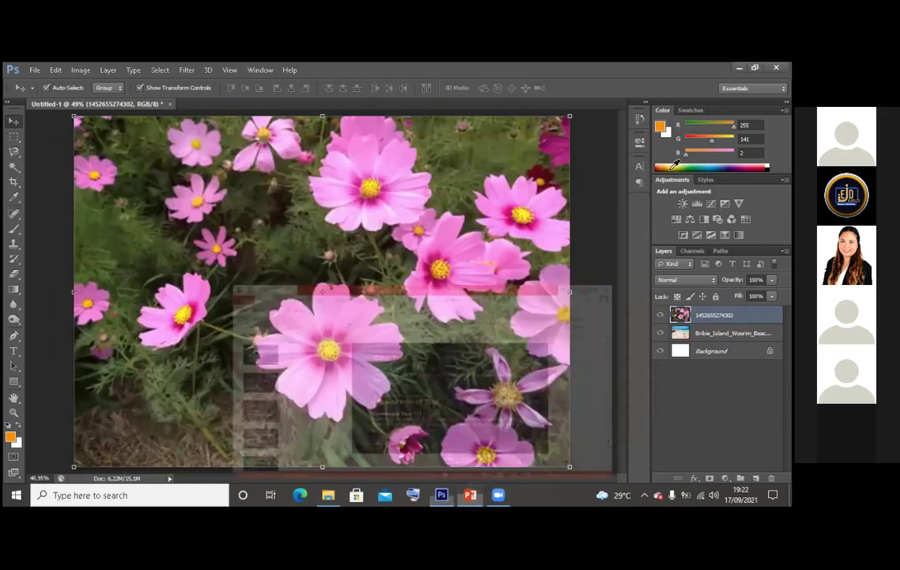
click(603, 141)
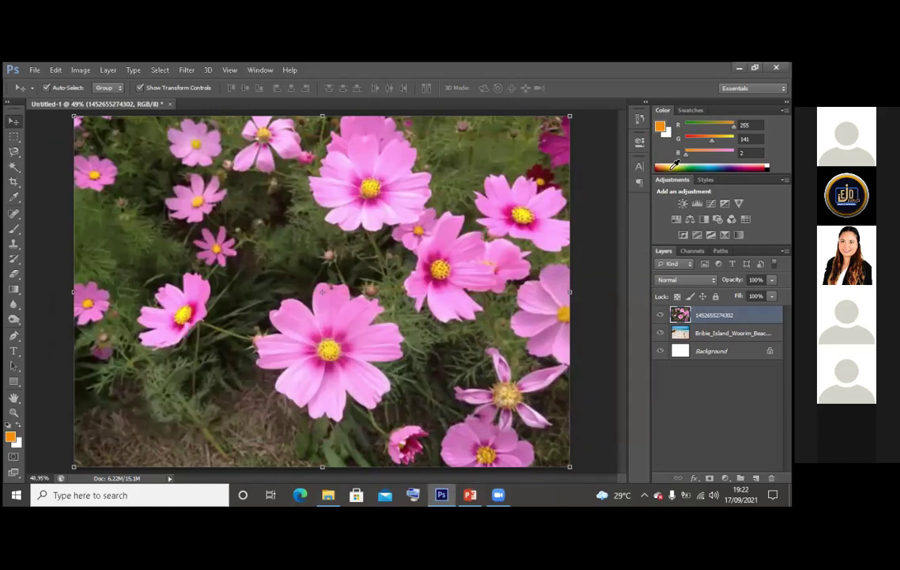
Crop the canvas to the upper-left area of the flower photo with the Crop tool, and undo that crop
click(13, 182)
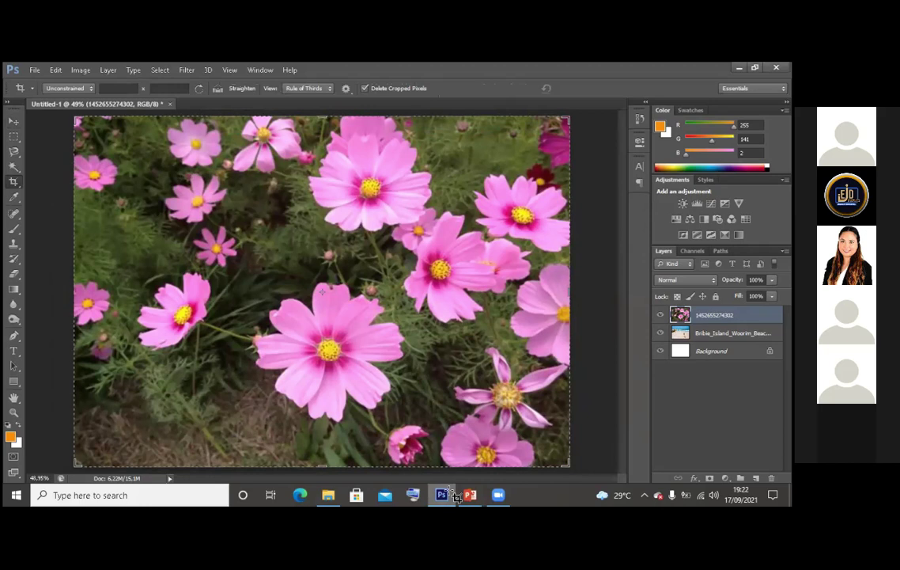
drag(567, 463, 434, 364)
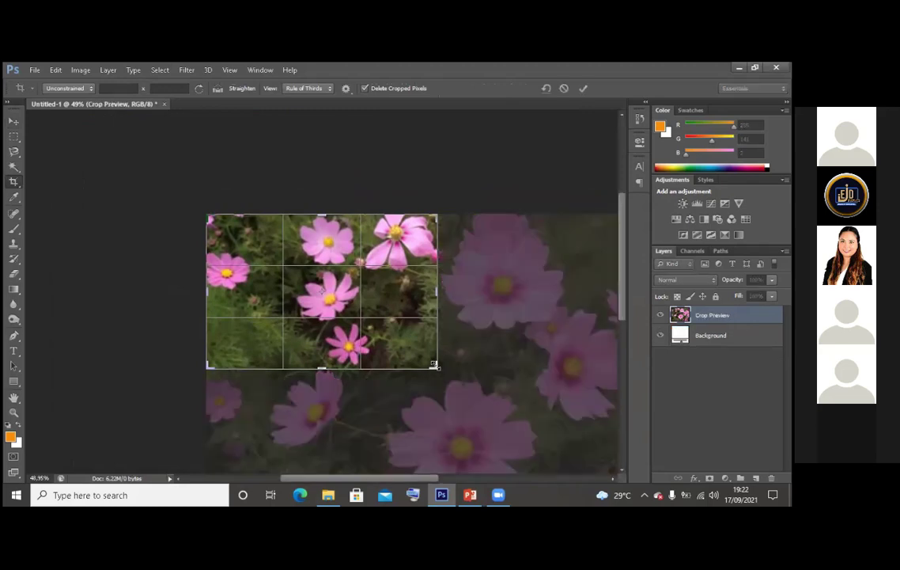
key(Return)
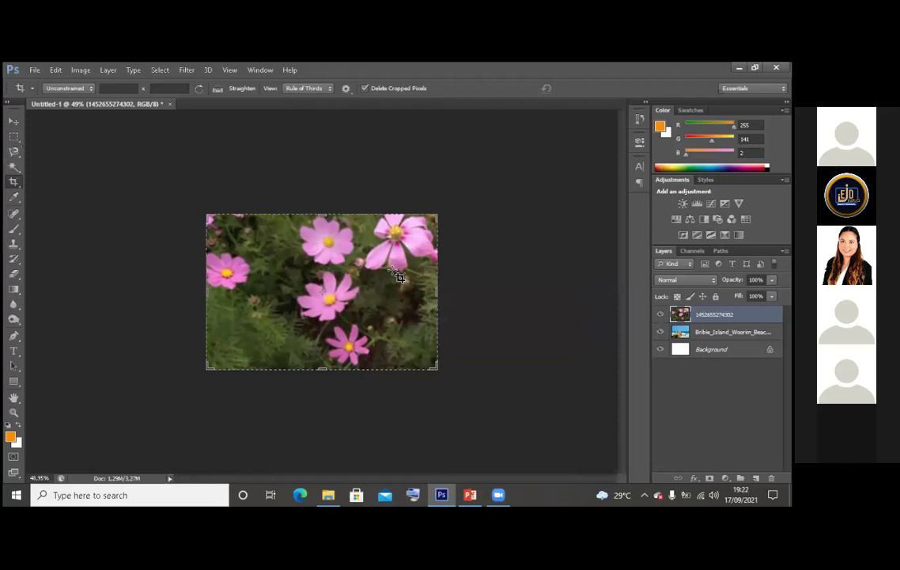
click(12, 122)
mouse_move(379, 261)
mouse_down()
mouse_move(333, 260)
mouse_move(391, 354)
mouse_move(391, 318)
mouse_move(361, 265)
mouse_move(369, 257)
mouse_move(375, 265)
mouse_up()
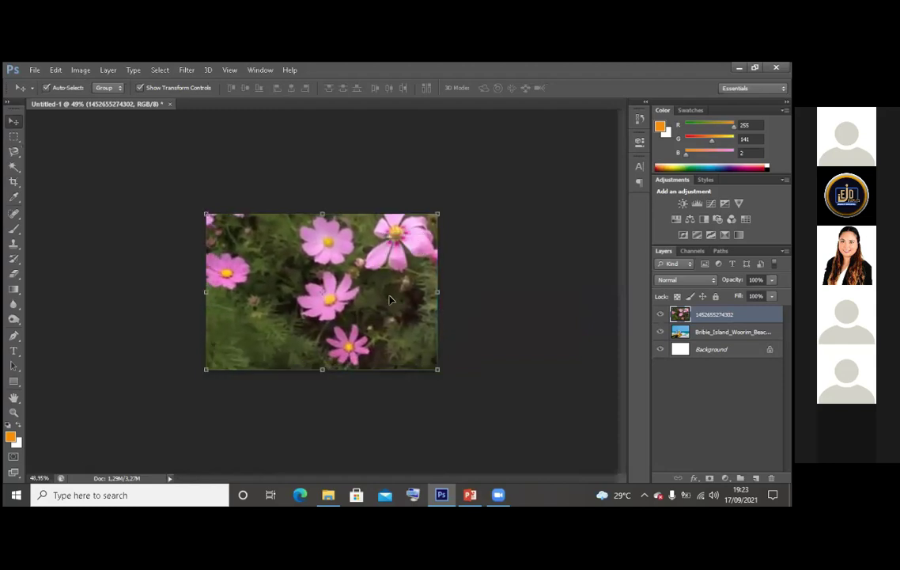
key(ctrl+alt+z)
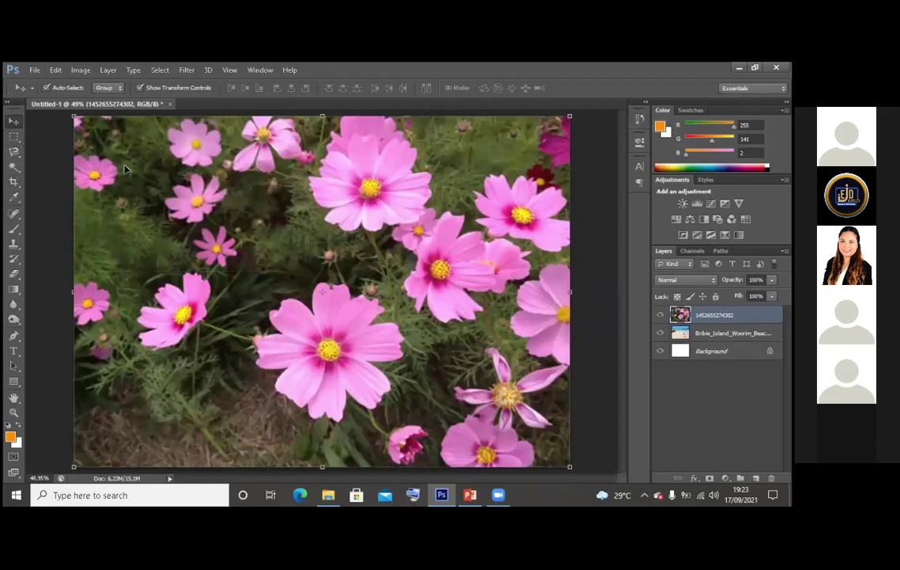
Crop away the left side and lower edge of the flower photo, with a crop height of about 19 cm
click(12, 181)
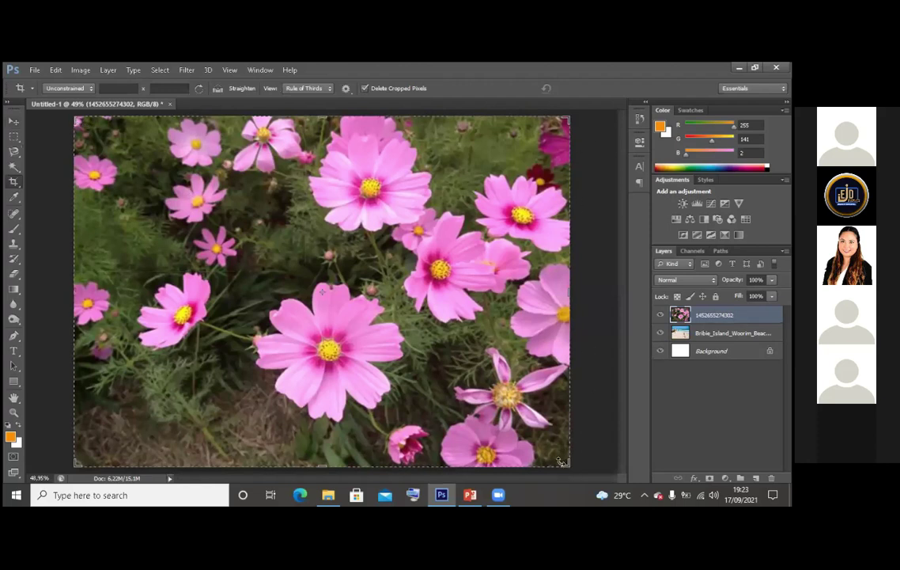
drag(81, 459, 144, 470)
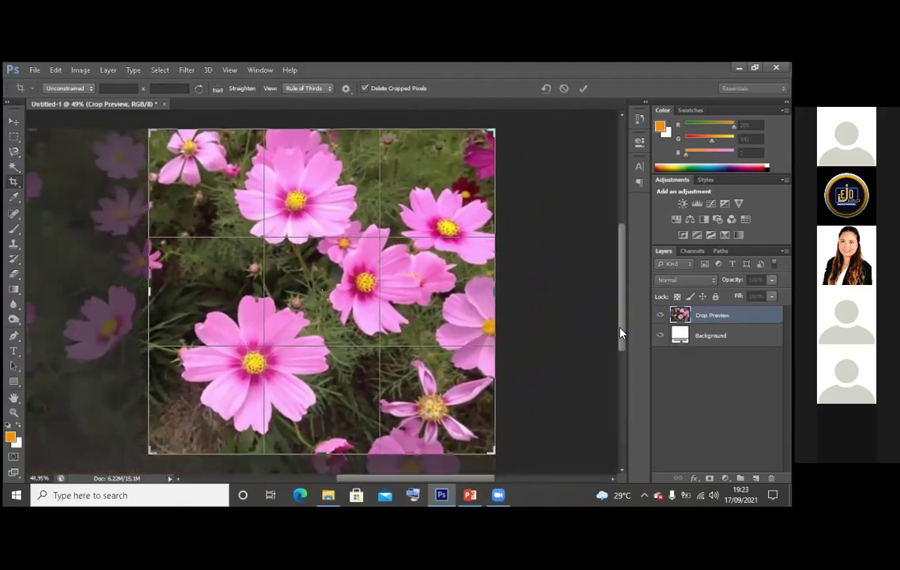
drag(621, 328, 620, 341)
mouse_move(322, 414)
mouse_down()
mouse_move(337, 391)
mouse_move(332, 408)
mouse_up()
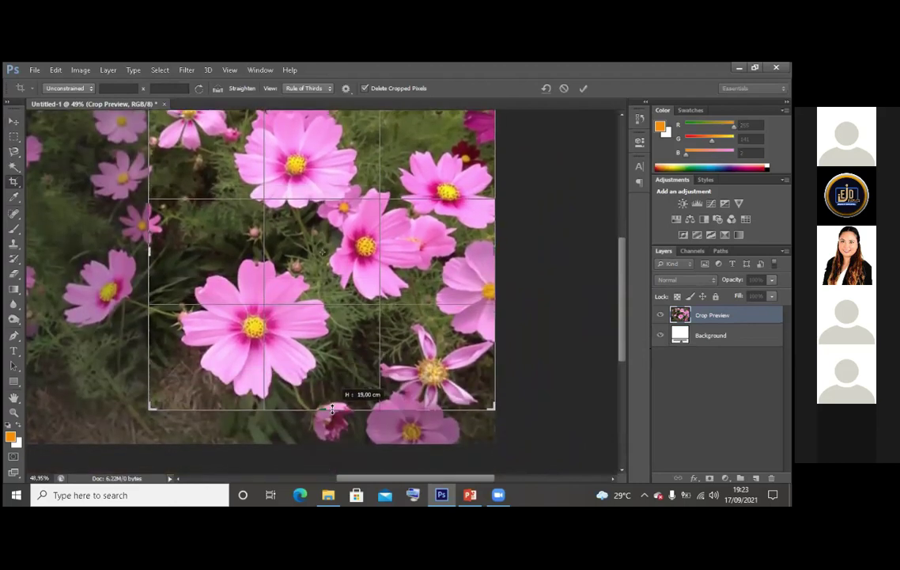
drag(332, 409, 332, 408)
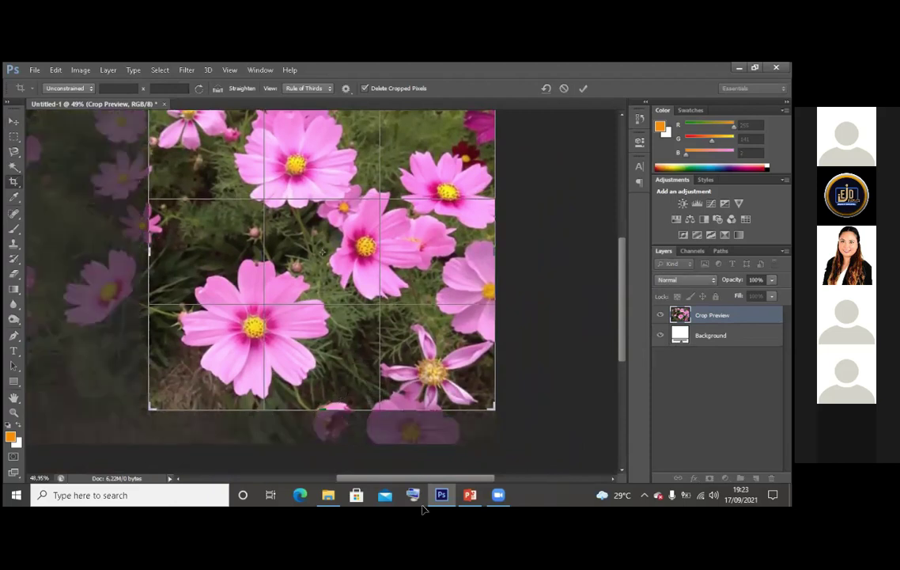
key(Return)
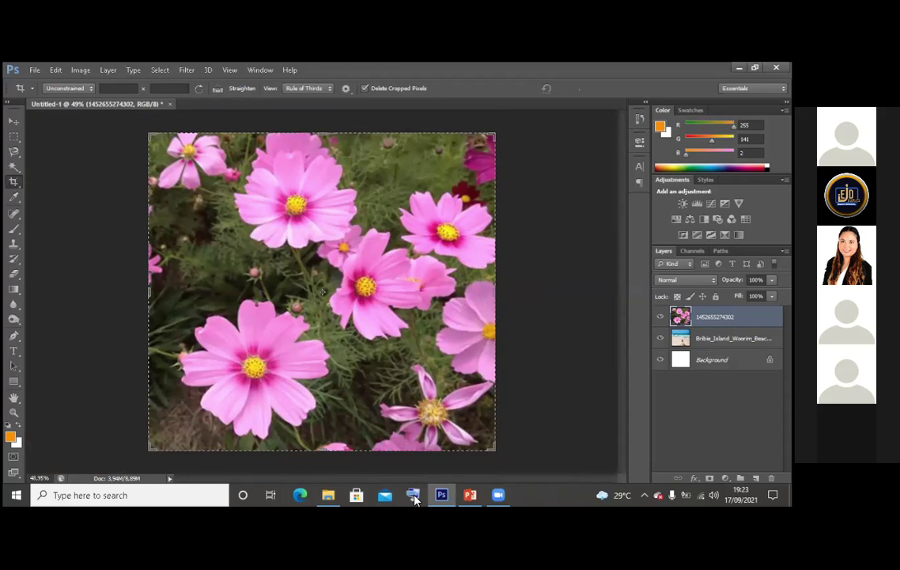
Undo the last crop of the flower photo
click(497, 494)
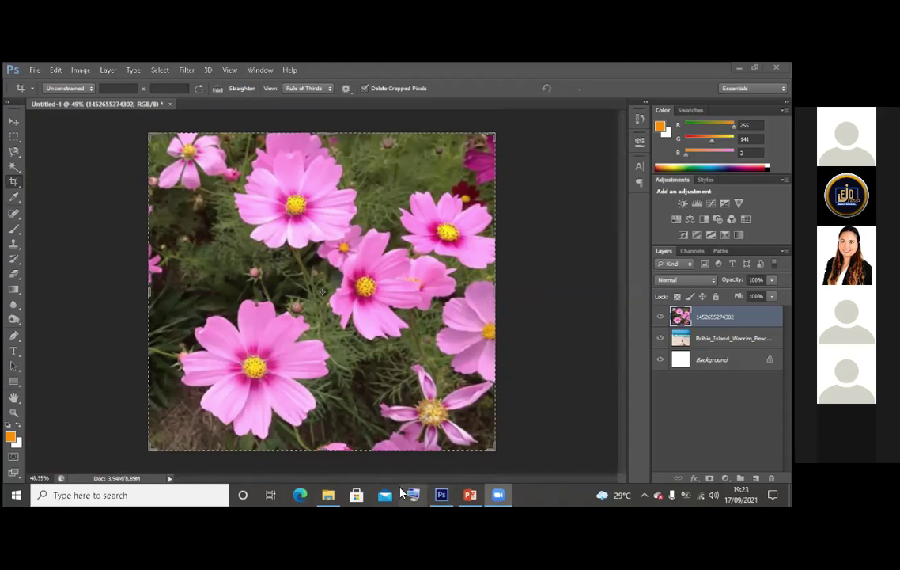
click(56, 70)
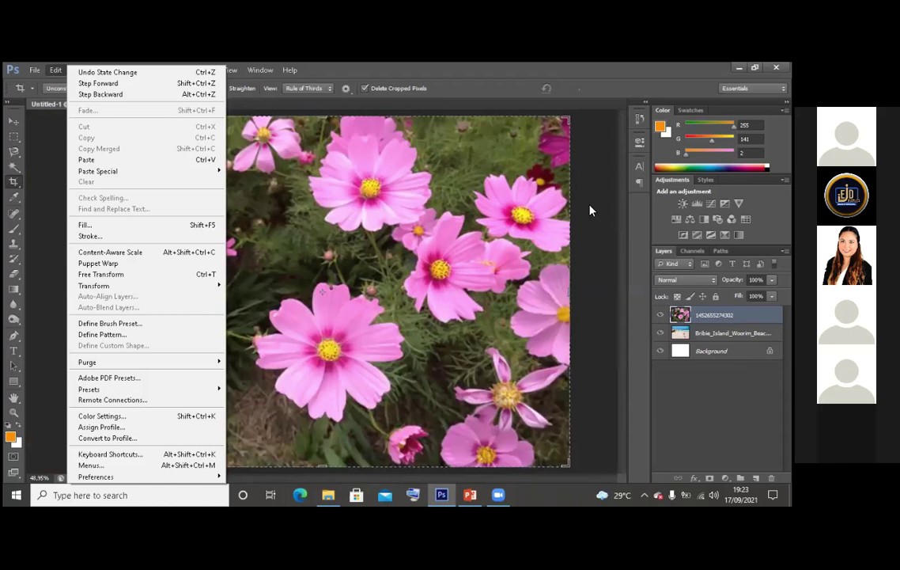
click(467, 461)
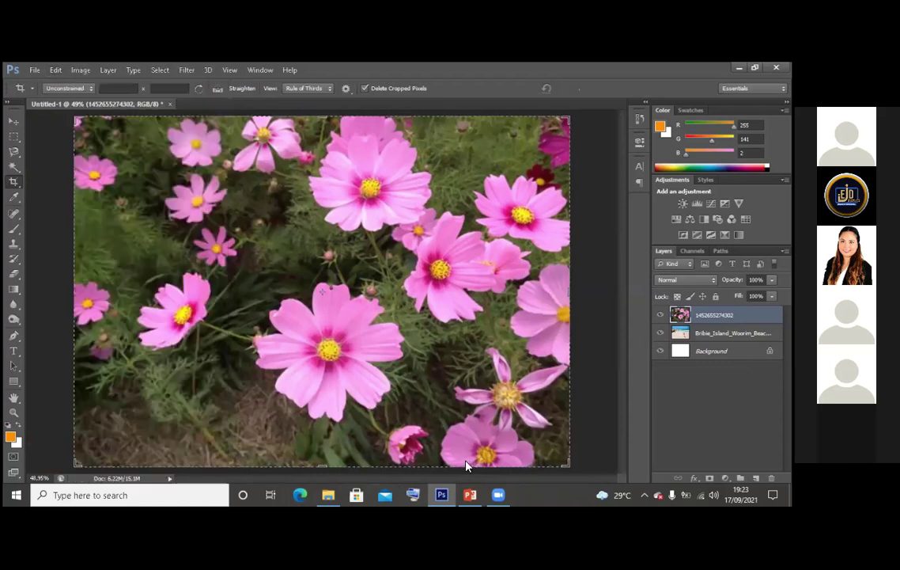
Consult the Eyedropper Tool slide and sample the foreground color from a pink petal and the large lower flower's yellow center
click(470, 494)
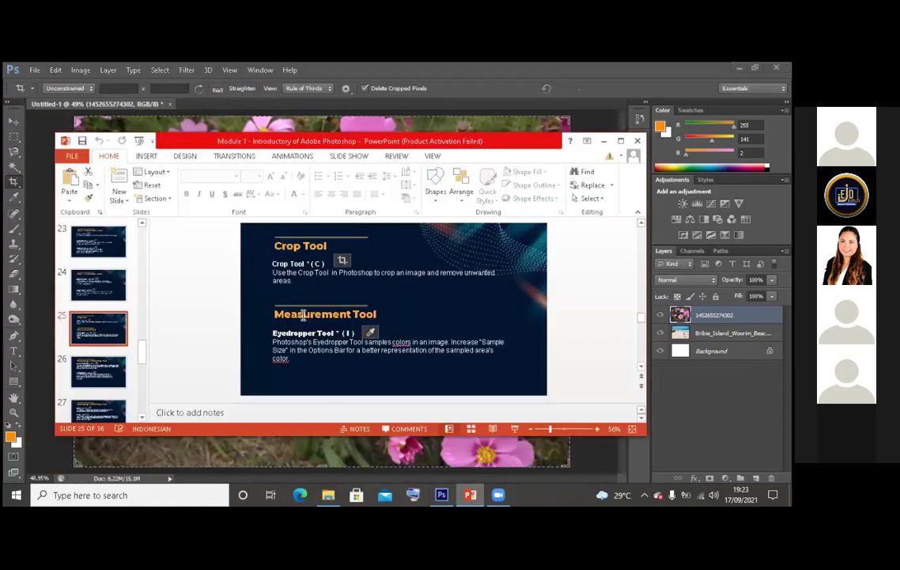
click(19, 200)
click(17, 197)
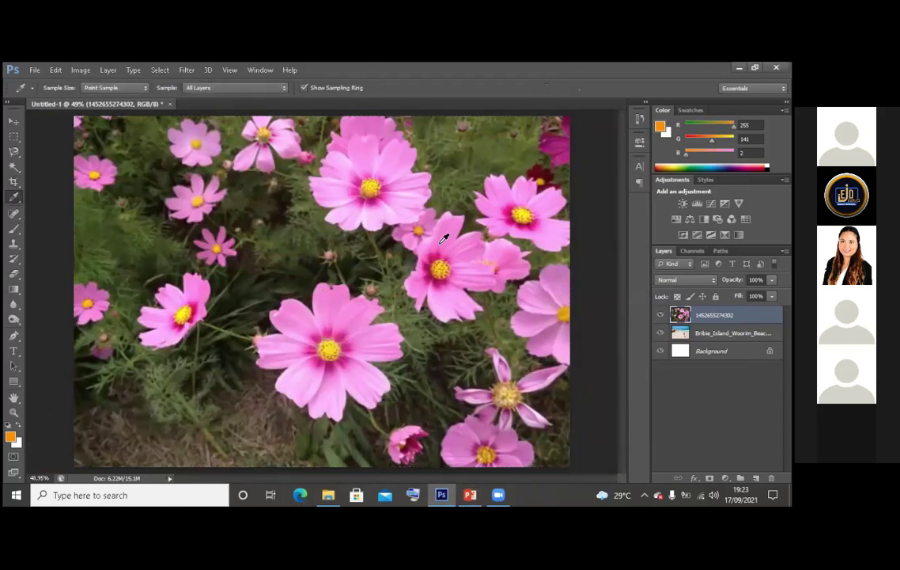
key(j)
key(i)
click(352, 142)
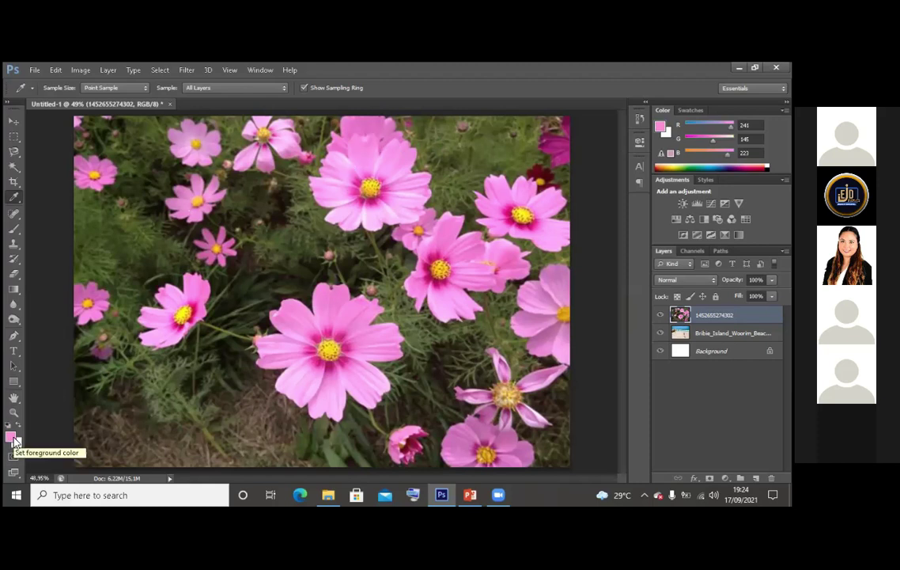
click(332, 347)
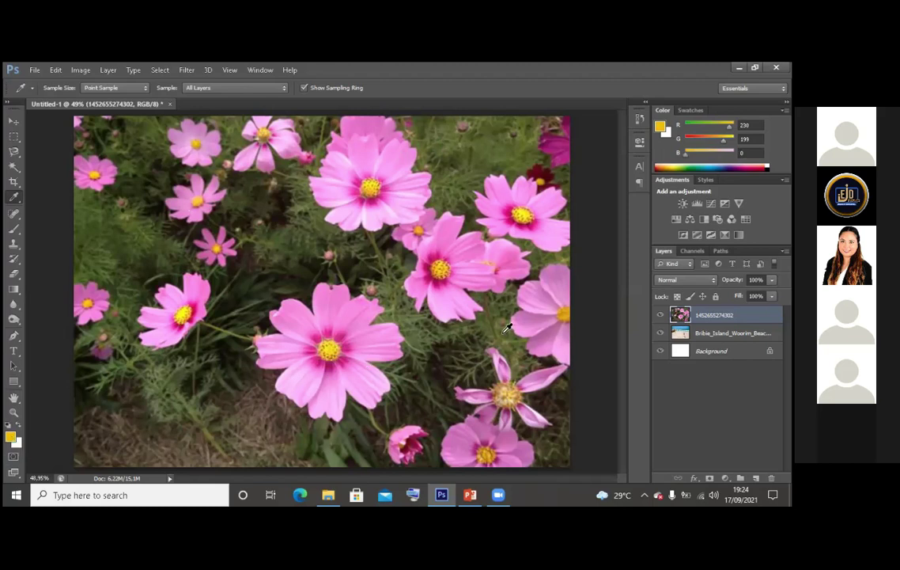
Sample the foreground color from the dark red flower, the dark foliage and the yellow center of the small flower at the left edge
click(542, 168)
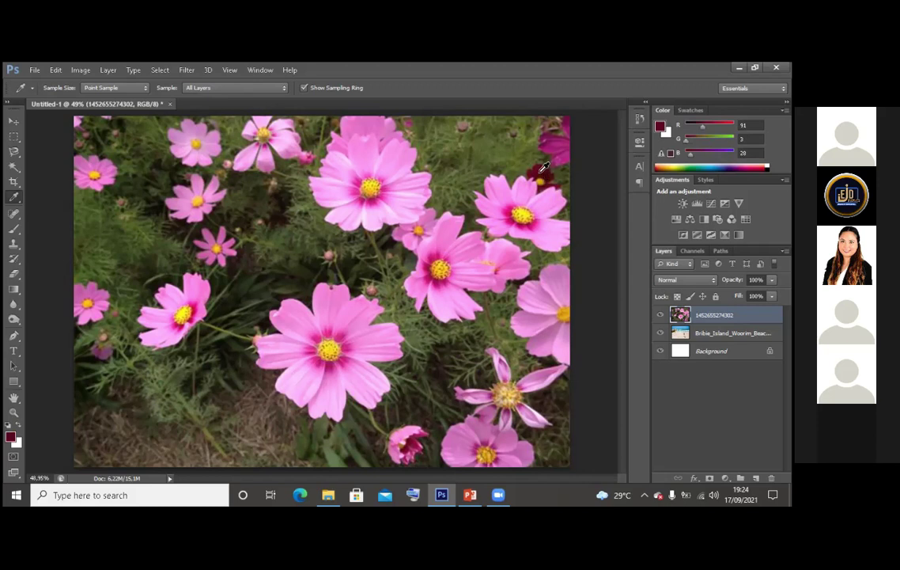
click(544, 167)
click(247, 283)
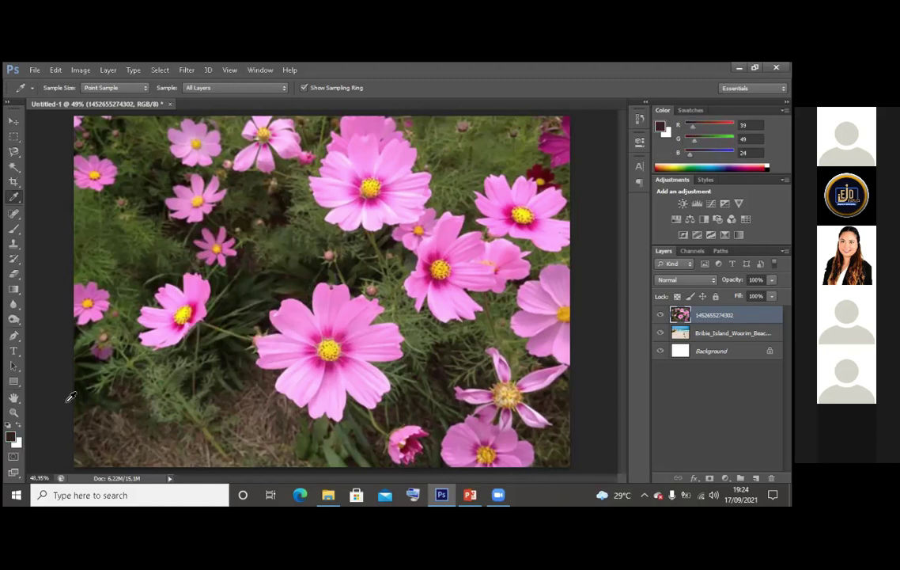
click(247, 281)
click(88, 302)
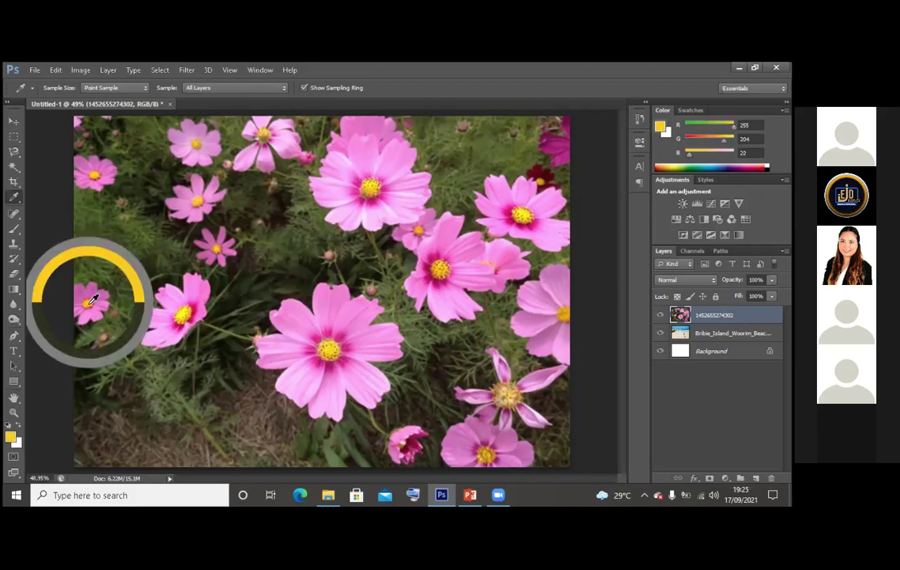
Recheck the Eyedropper Tool slide in PowerPoint and sample the foreground color from a pink petal of the large lower flower
click(474, 506)
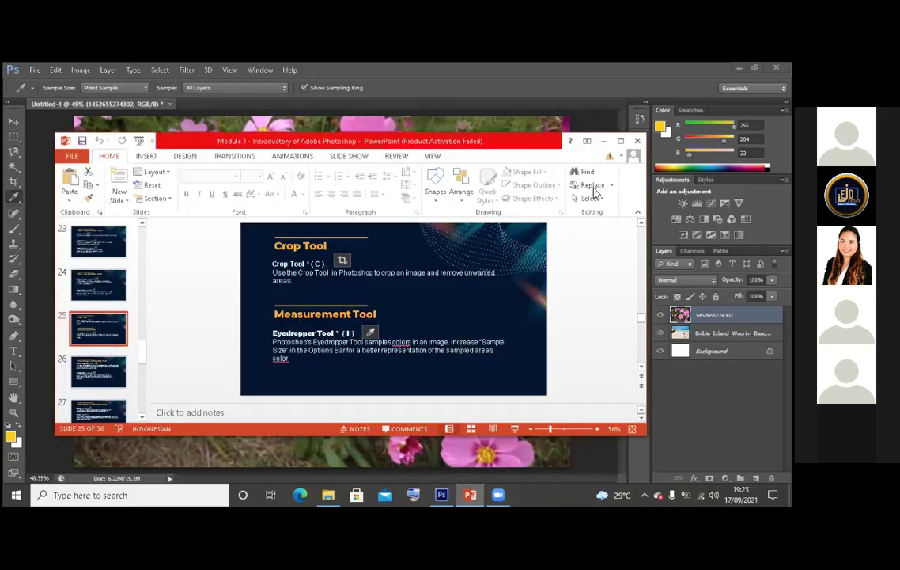
click(603, 141)
click(400, 331)
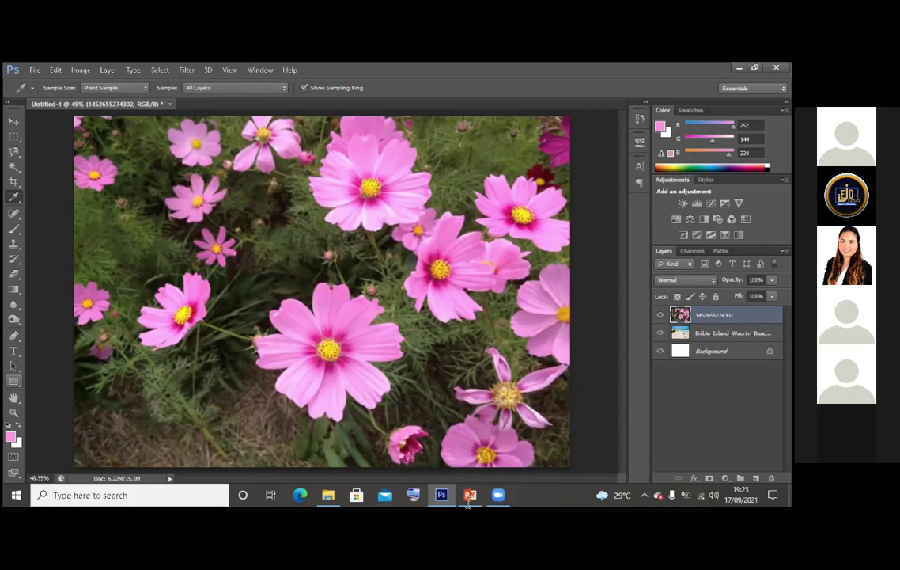
Show slide 26 on the Spot Healing Brush and Healing Brush tools in PowerPoint, and return to Photoshop
key(alt+Tab)
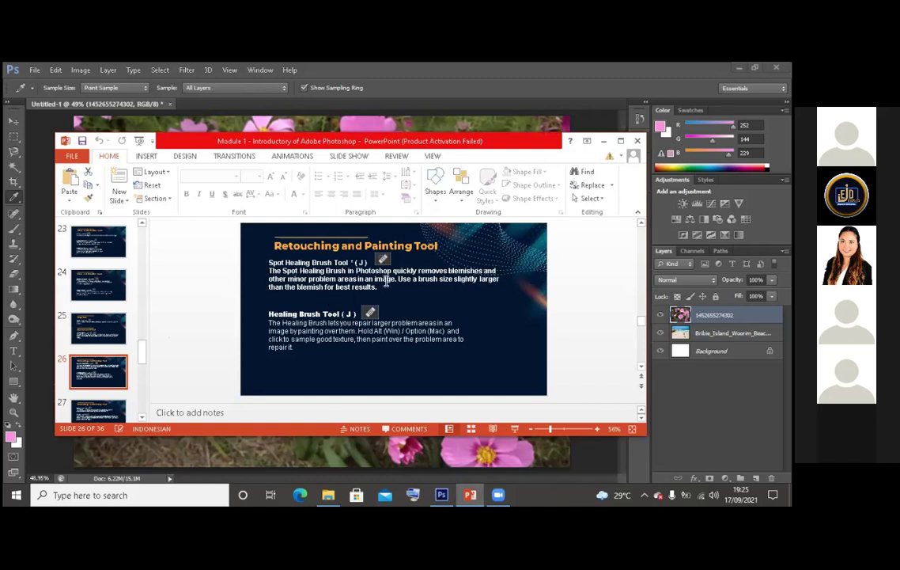
click(603, 141)
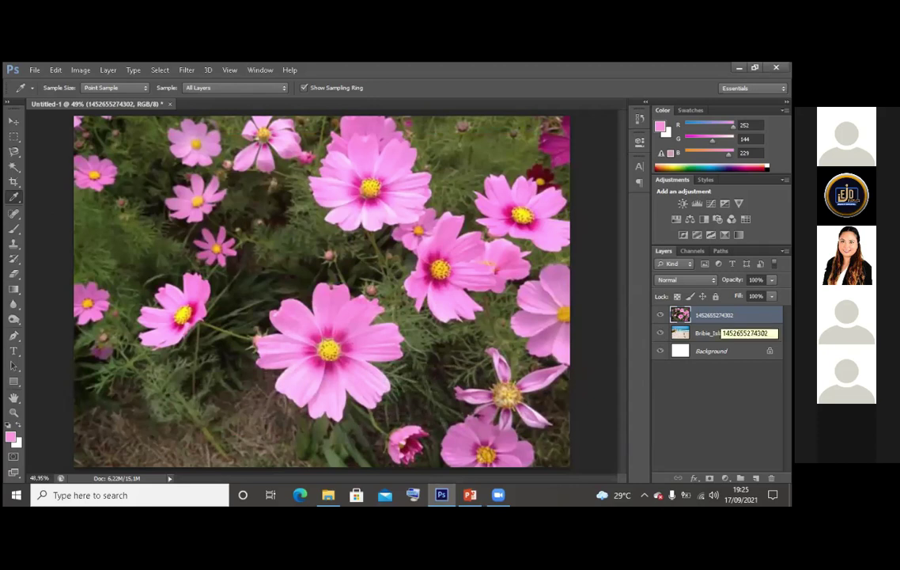
Delete the flower photo layer and the Bribie Island beach layer, leaving only the Background layer
right_click(716, 315)
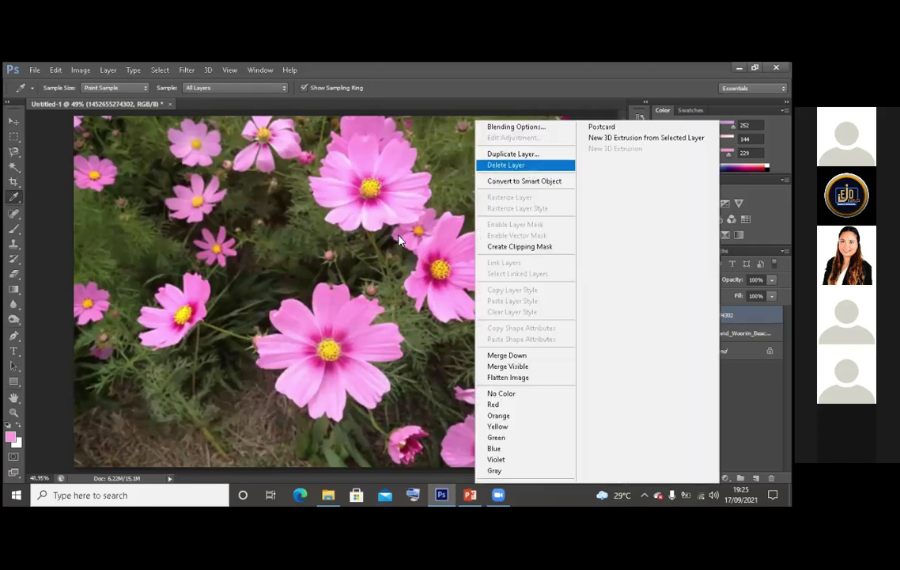
key(Return)
click(352, 232)
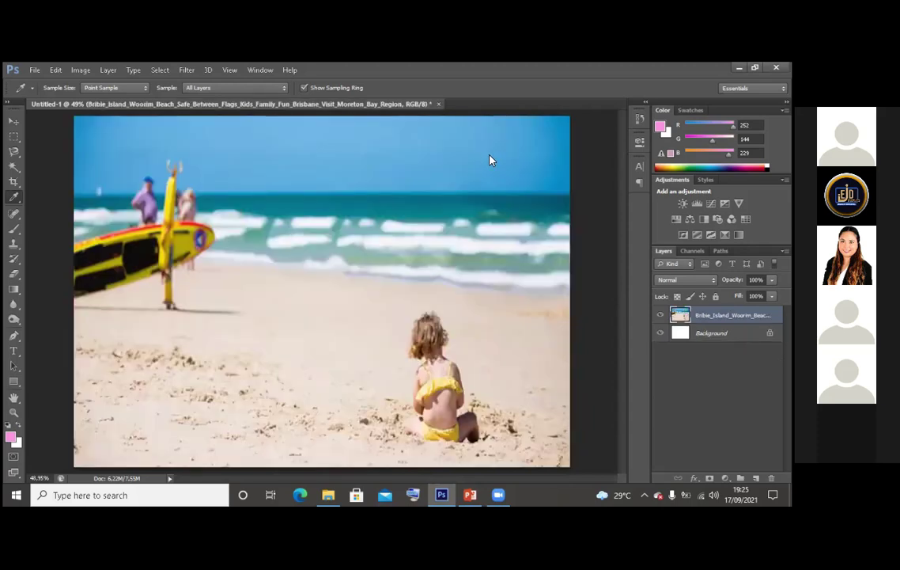
right_click(489, 160)
click(493, 165)
click(469, 238)
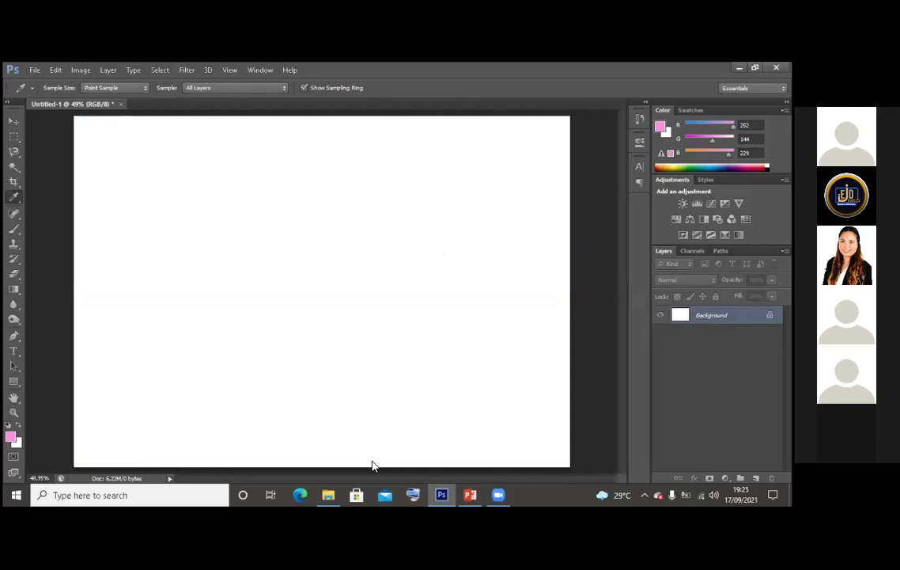
Place the Get-Rid-of-Pimples photo from the New folder into the blank document as a layer
key(alt+Tab)
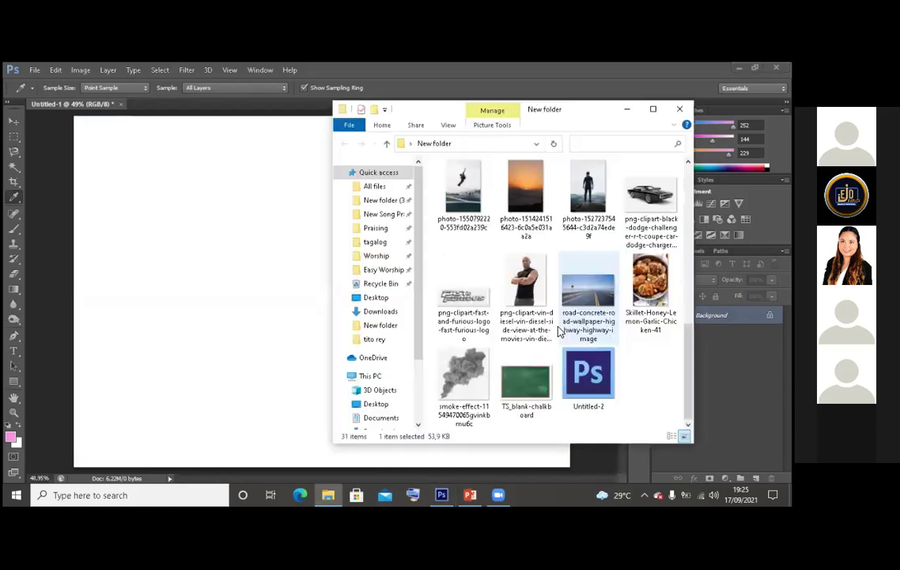
scroll(552, 326, up, 3)
drag(528, 338, 216, 297)
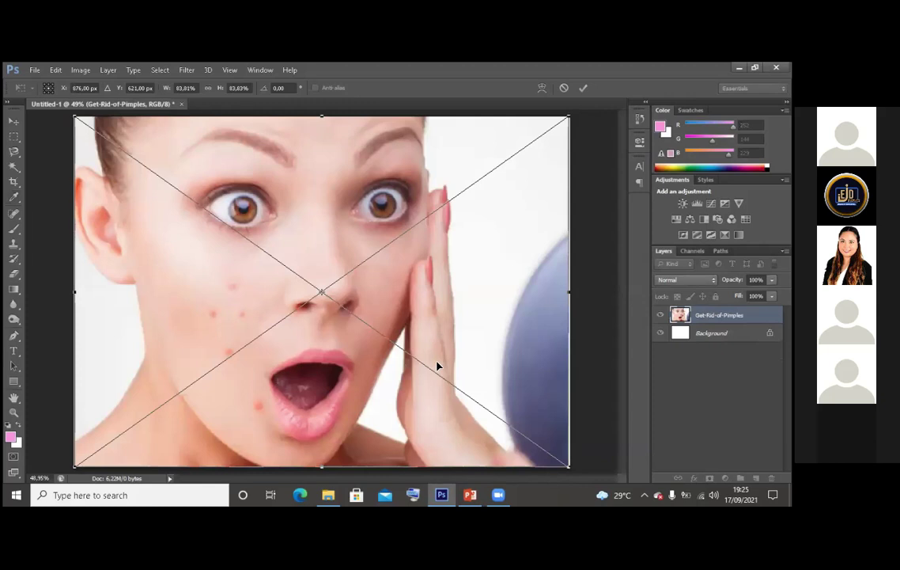
key(Return)
Stretch the Get-Rid-of-Pimples layer slightly to a width of about 29.65 cm so it reaches the canvas's right edge
click(11, 124)
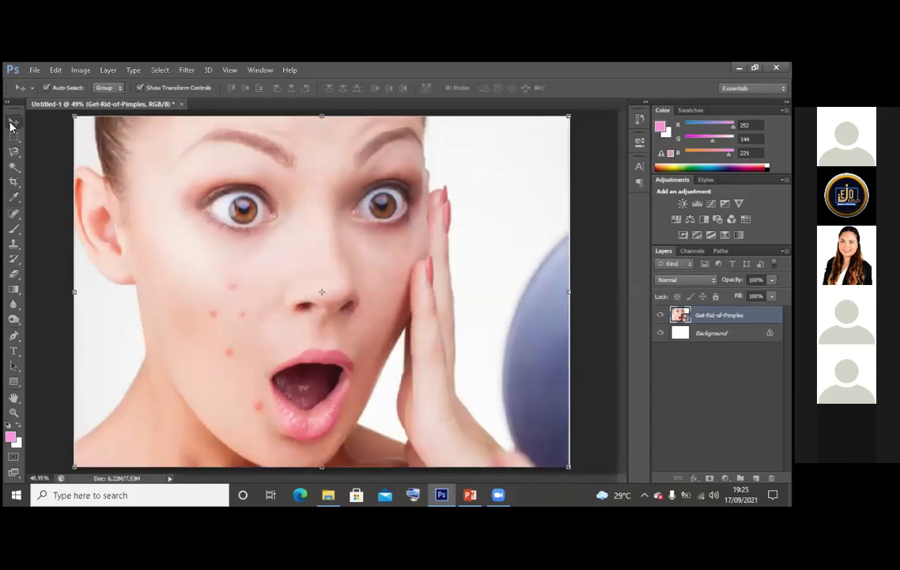
key(ctrl+t)
drag(571, 291, 576, 291)
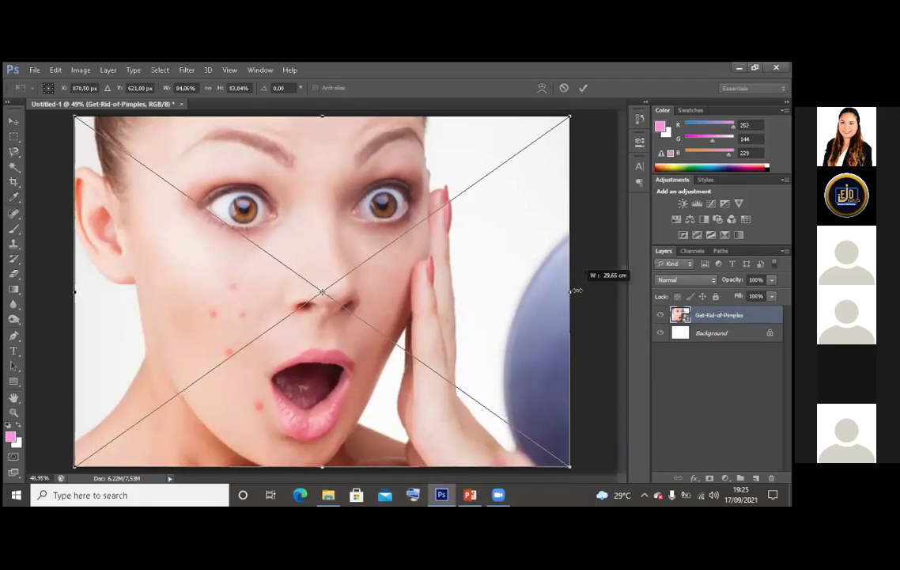
key(Return)
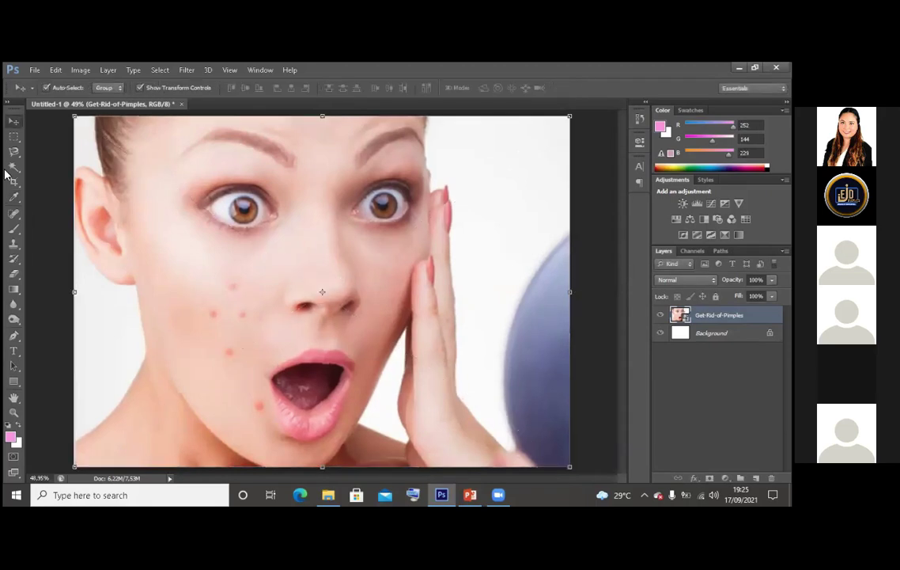
Try the Spot Healing Brush on the cheek of the smart object layer, declining to rasterize it
drag(16, 217, 71, 217)
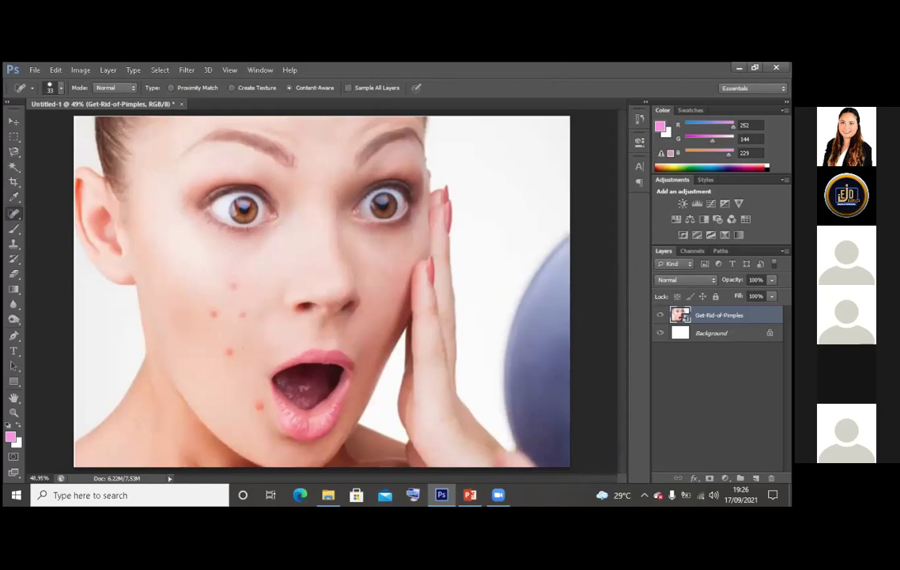
right_click(703, 315)
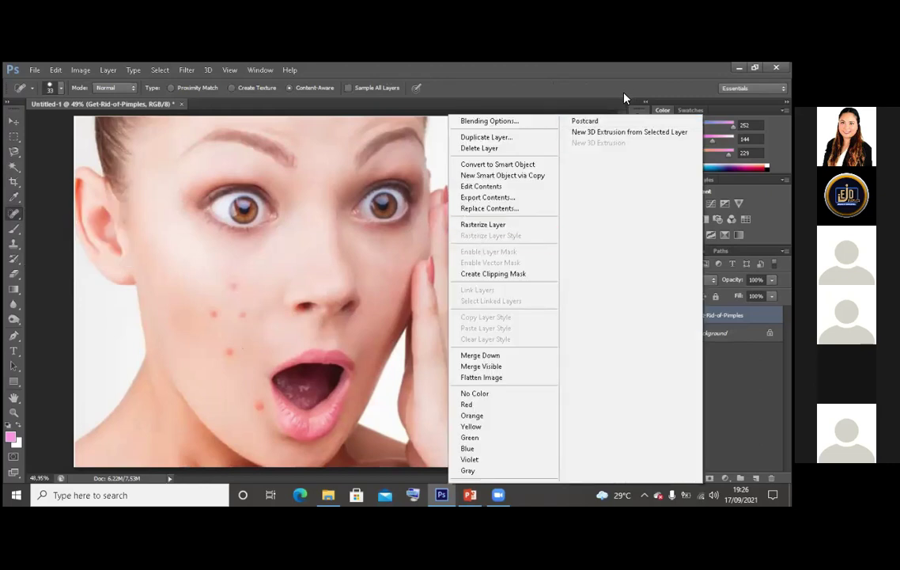
click(482, 224)
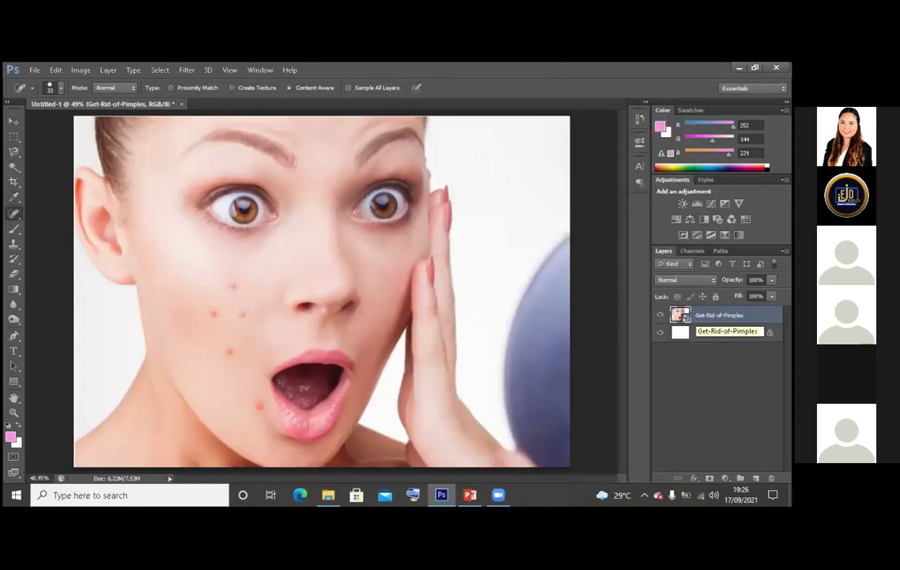
right_click(12, 218)
click(79, 211)
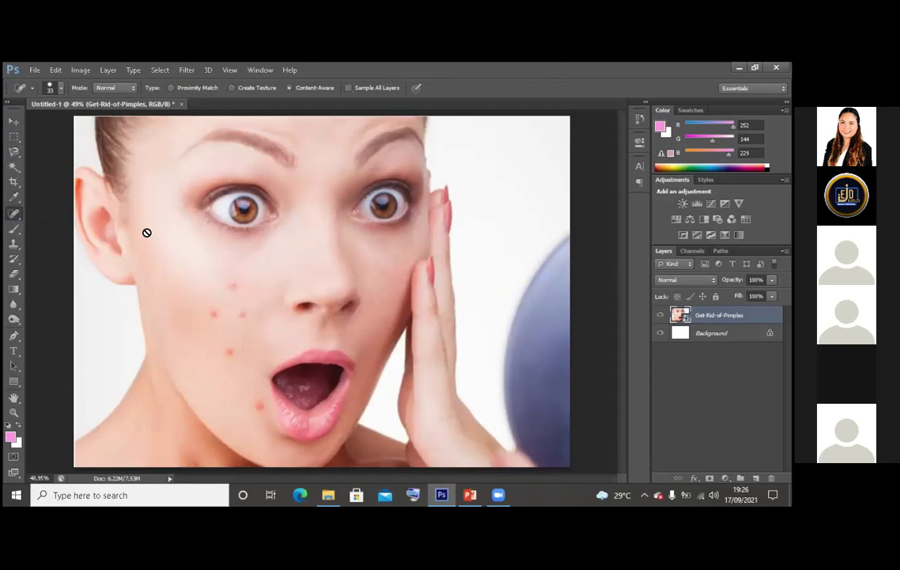
click(211, 300)
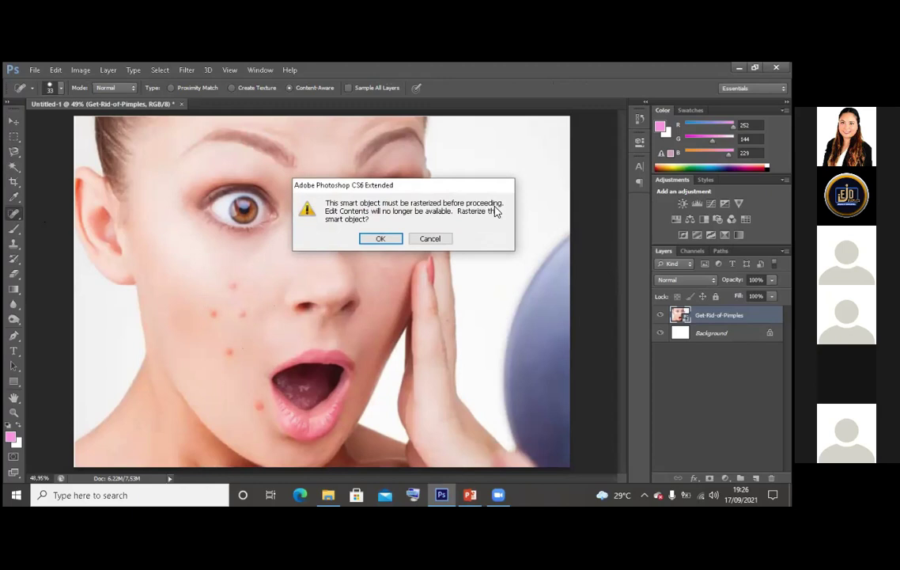
click(436, 241)
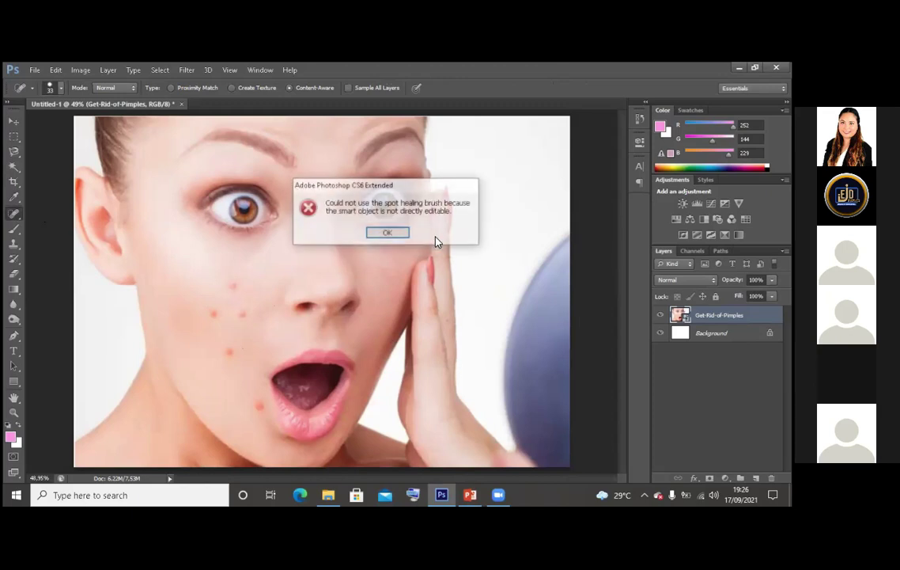
click(396, 234)
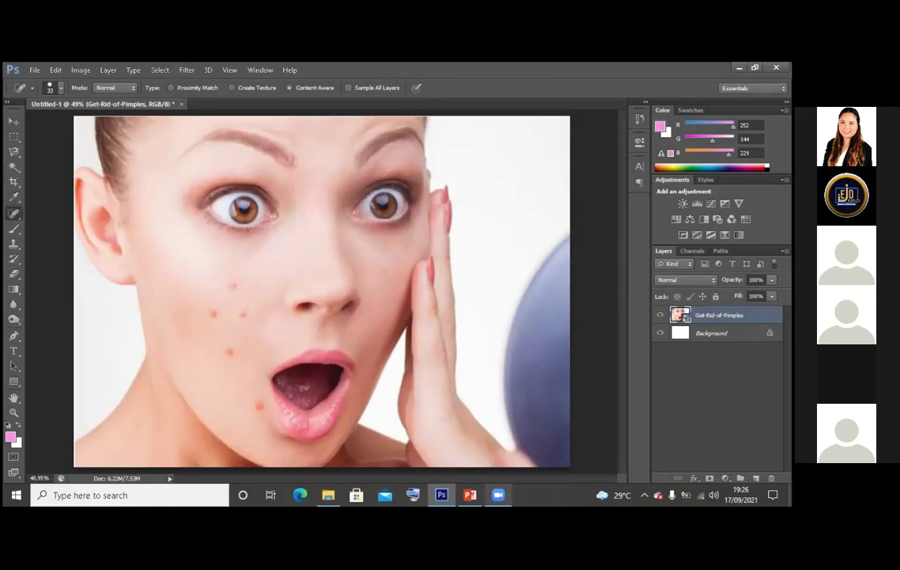
Rasterize the Get-Rid-of-Pimples layer and look at the Spot Healing Brush's size and hardness settings
right_click(542, 228)
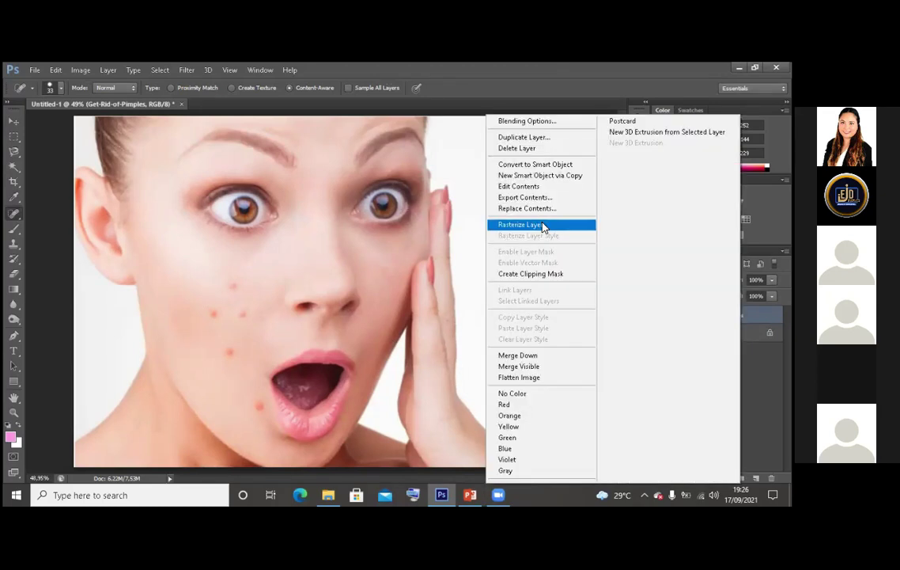
click(543, 225)
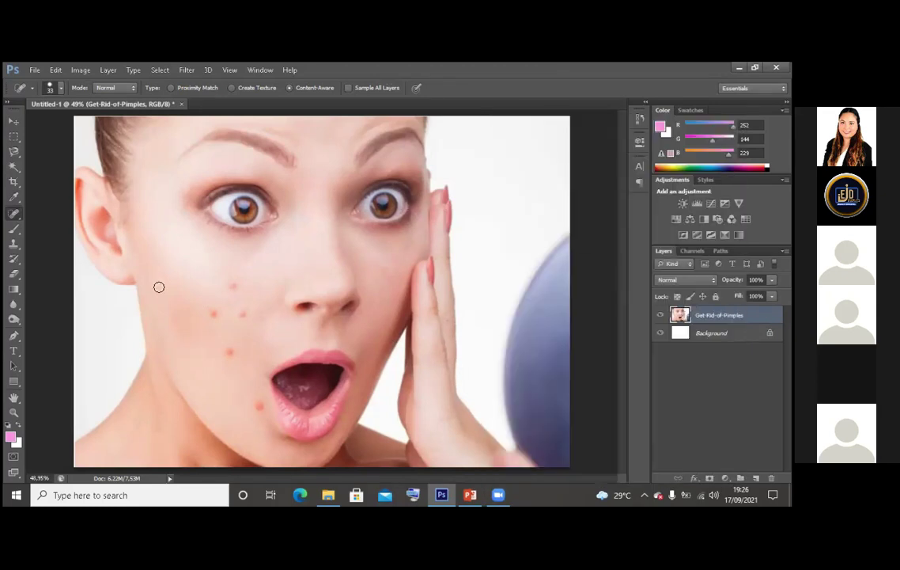
right_click(146, 243)
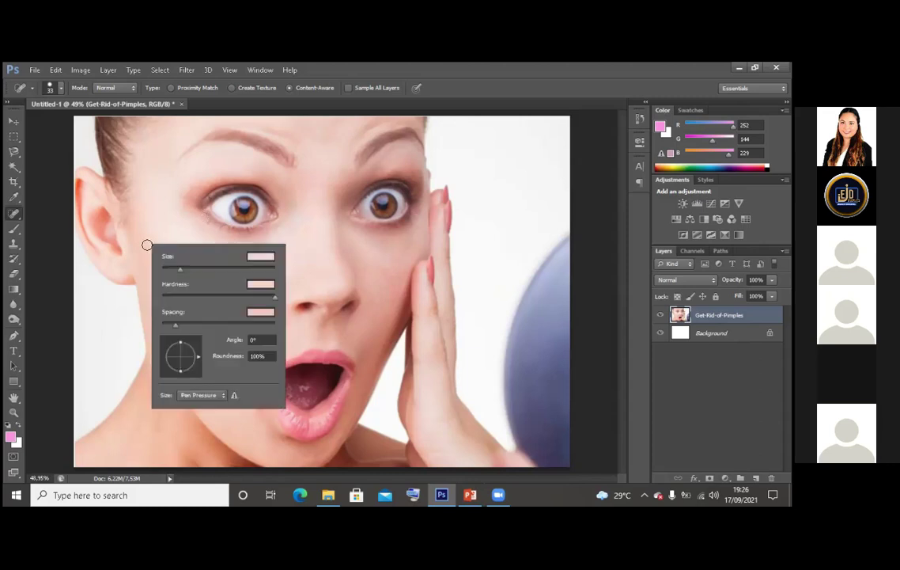
click(597, 269)
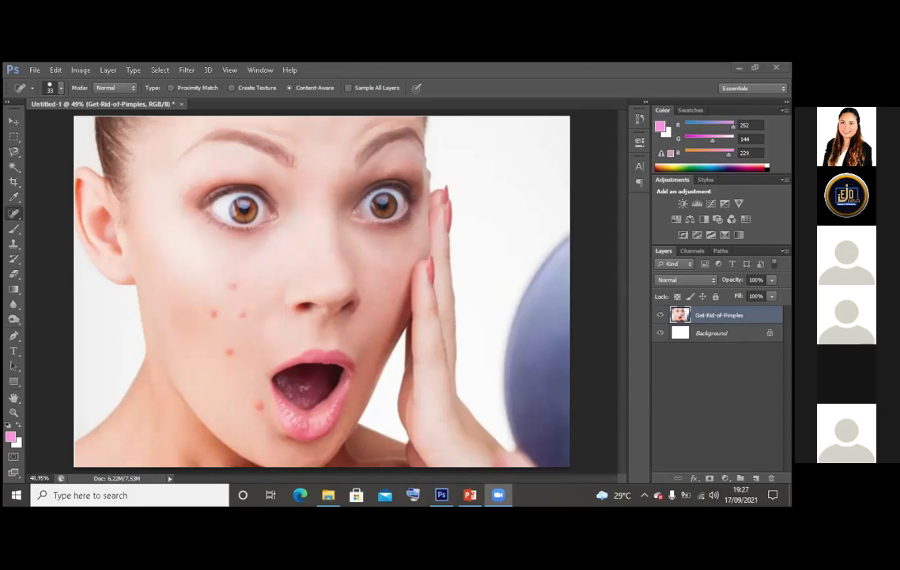
Heal the five pimples on the cheek and chin with the Spot Healing Brush at 33 px
click(13, 215)
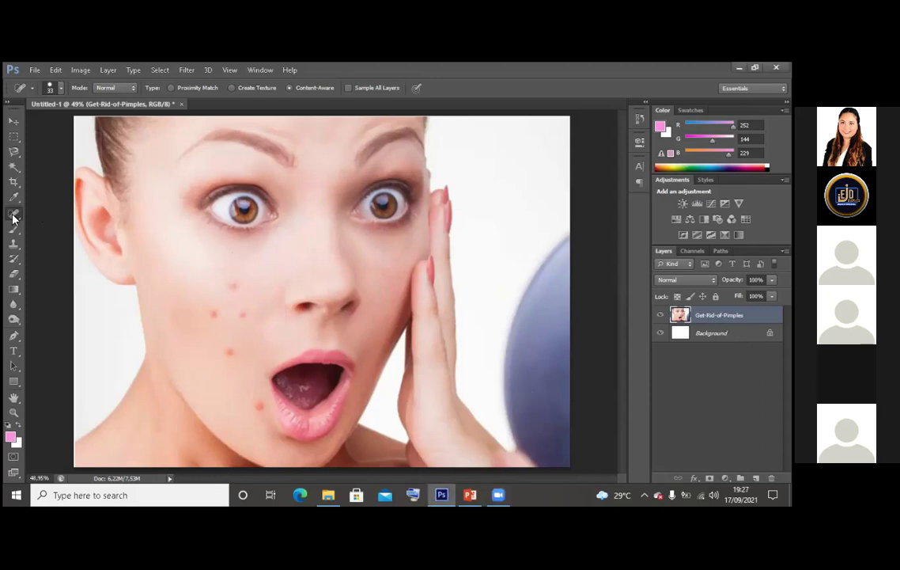
right_click(13, 215)
click(39, 211)
click(232, 285)
click(243, 314)
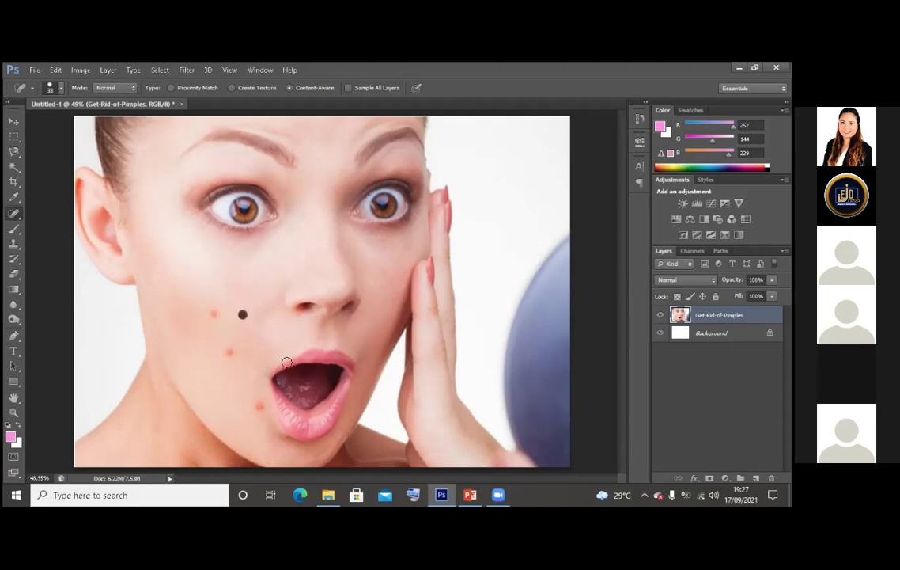
click(217, 314)
click(229, 351)
click(260, 406)
Try several Spot Healing Brush sizes, including 87 px, and set the size to 62 px
right_click(276, 267)
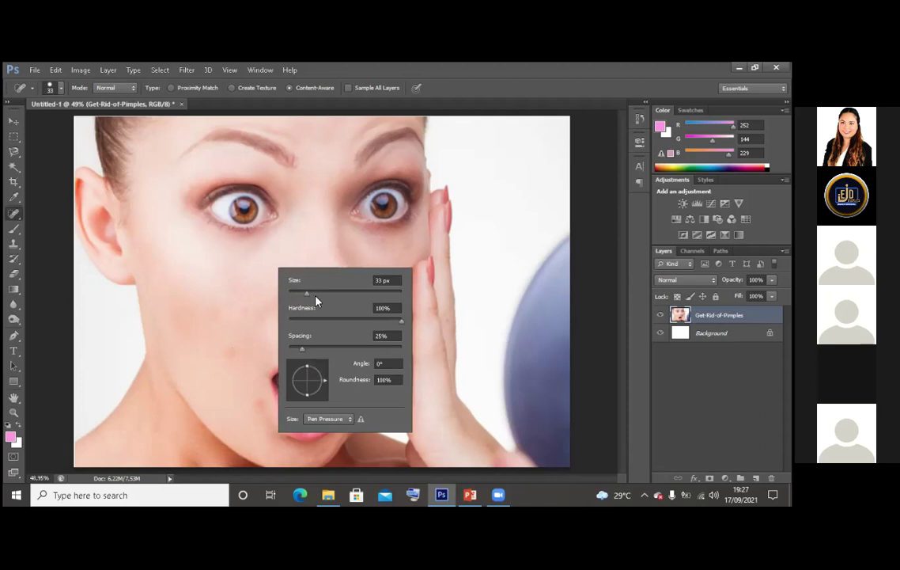
right_click(215, 263)
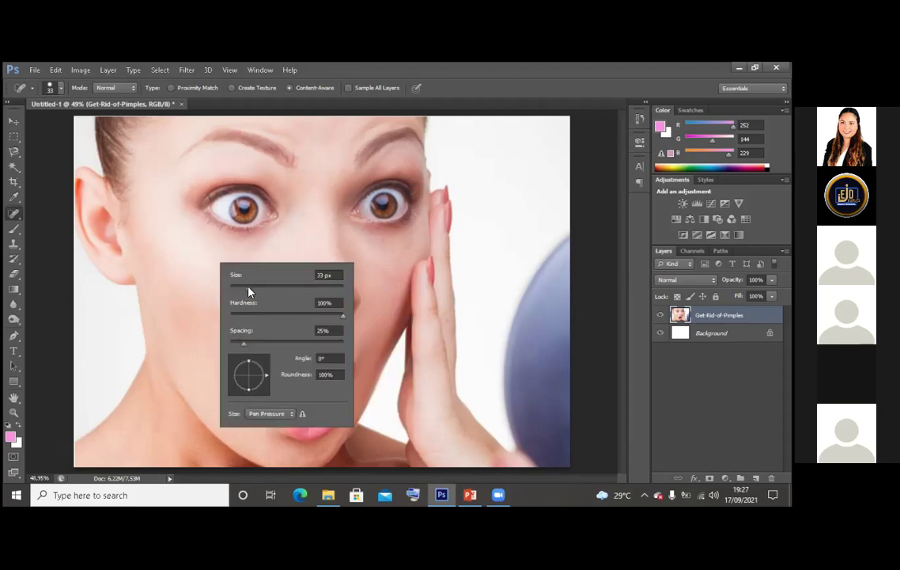
drag(248, 287, 279, 288)
right_click(211, 243)
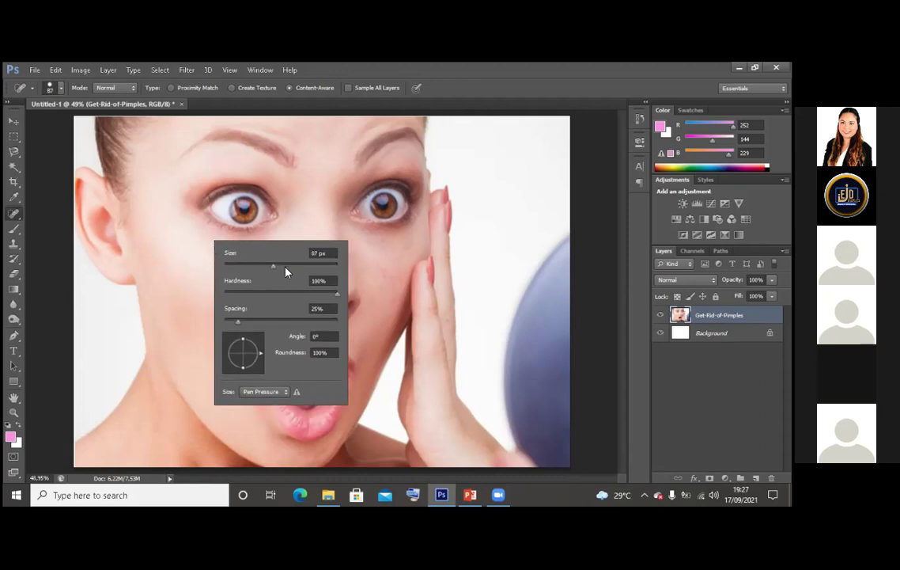
drag(286, 271, 229, 265)
drag(250, 266, 283, 266)
drag(285, 268, 275, 267)
click(259, 266)
right_click(187, 248)
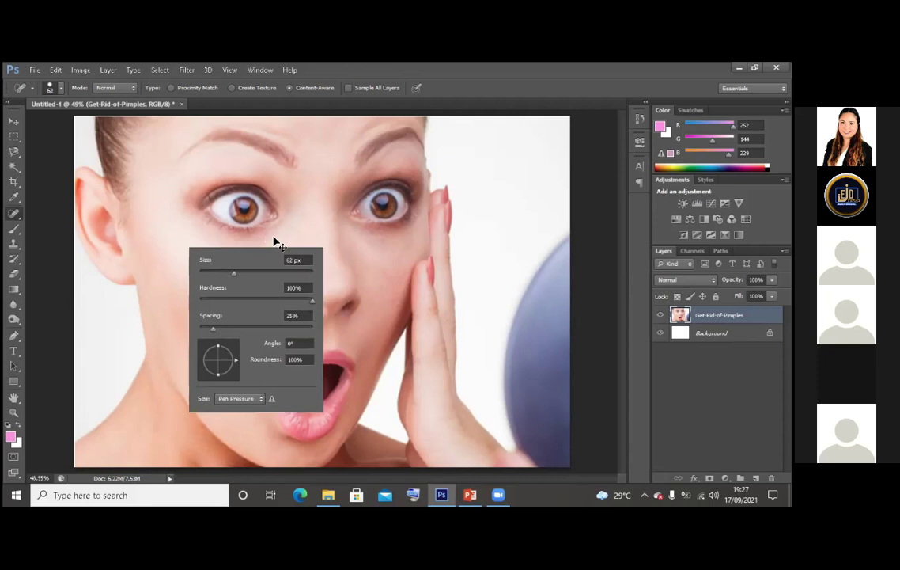
ctrl+click(274, 236)
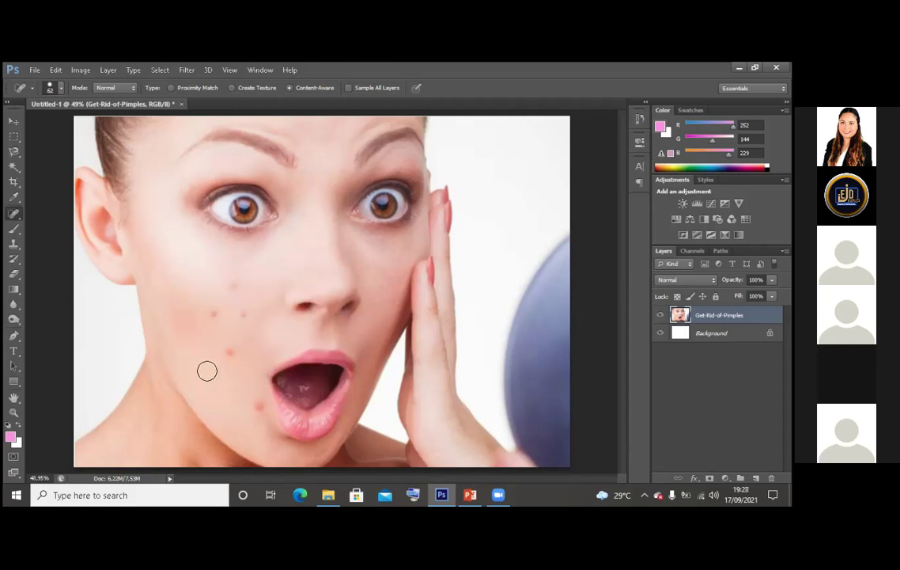
Set the Spot Healing Brush to 91 px with 0% hardness and heal the uppermost cheek pimple
right_click(257, 278)
mouse_move(300, 295)
mouse_down()
mouse_move(324, 300)
mouse_move(312, 327)
mouse_move(273, 332)
mouse_move(299, 341)
mouse_up()
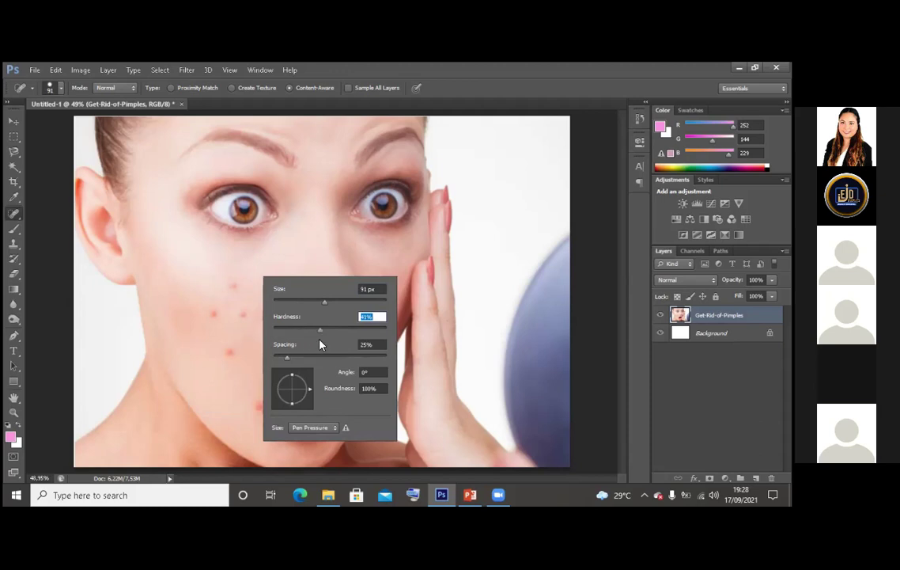
click(235, 286)
Set the Spot Healing Brush size to 55 px and raise its hardness
right_click(257, 285)
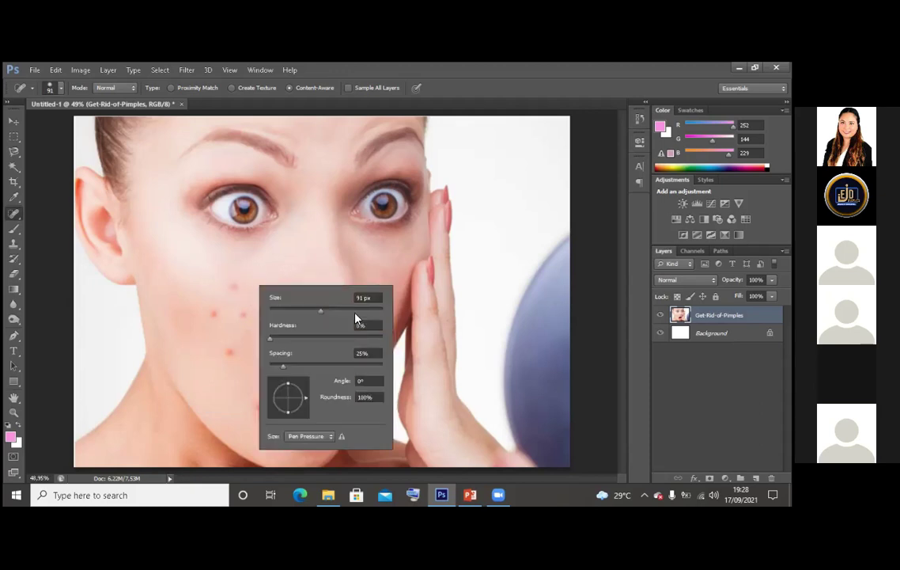
drag(360, 340, 384, 339)
drag(317, 311, 299, 309)
drag(374, 337, 365, 336)
Heal the pimples on the cheek and beside the mouth with the 55 px Spot Healing Brush
click(234, 283)
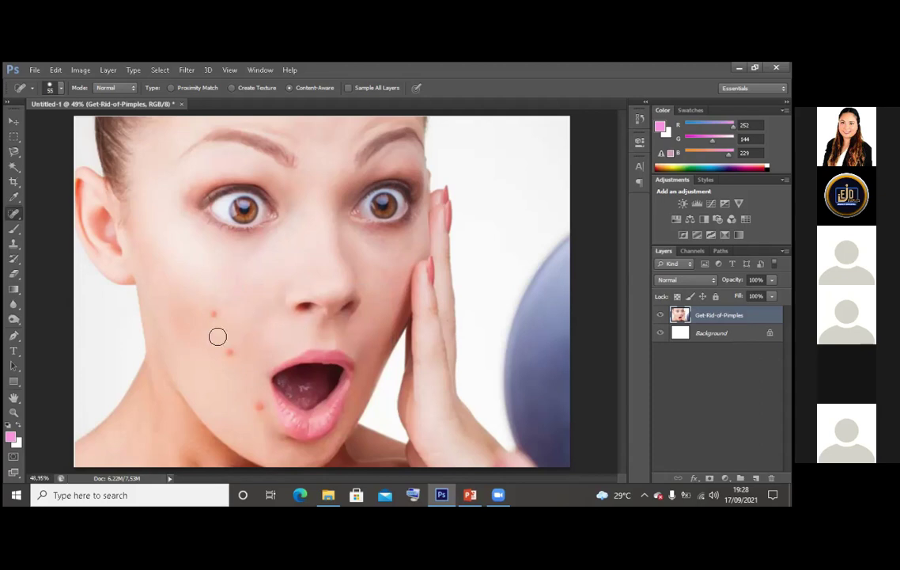
click(211, 312)
click(229, 351)
click(261, 406)
click(298, 302)
Show the healing tool group, review the Spot Healing Brush and Healing Brush slide in PowerPoint, and return to Photoshop
right_click(12, 216)
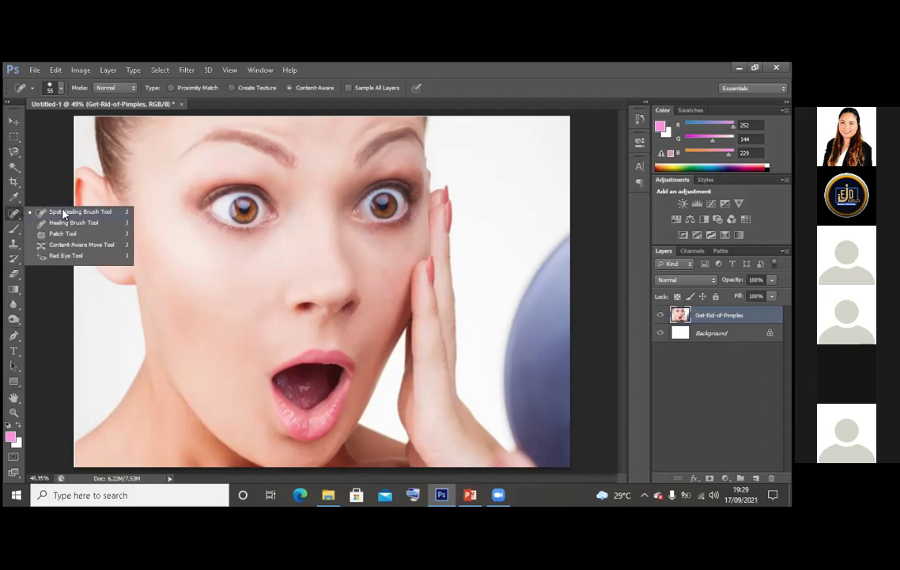
click(470, 494)
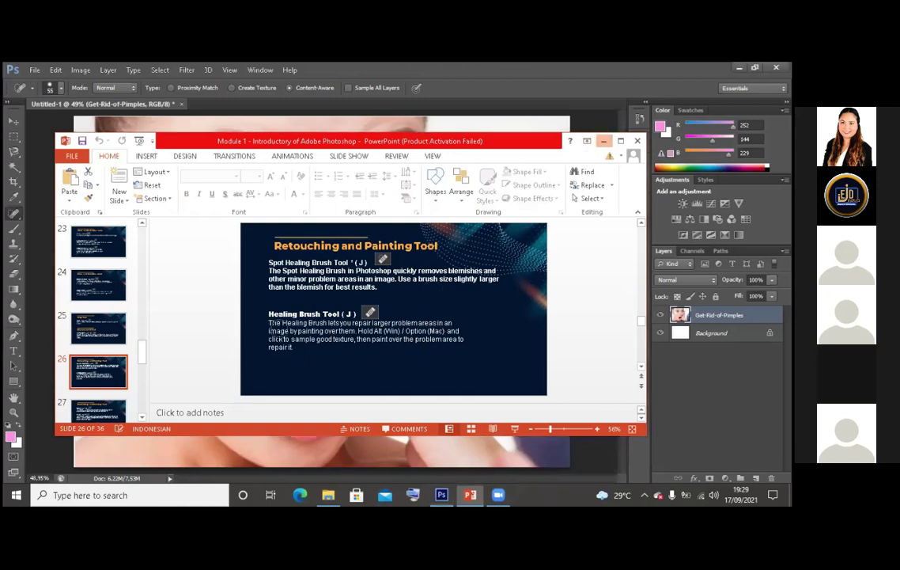
click(603, 141)
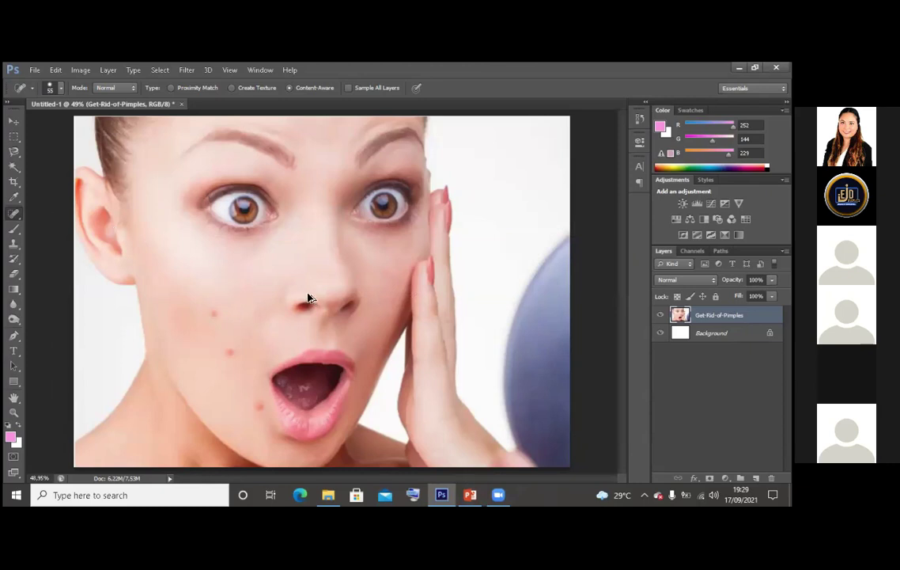
Switch to the Healing Brush Tool and sample clean skin on the cheek as its source
right_click(13, 216)
click(13, 214)
right_click(14, 214)
click(59, 223)
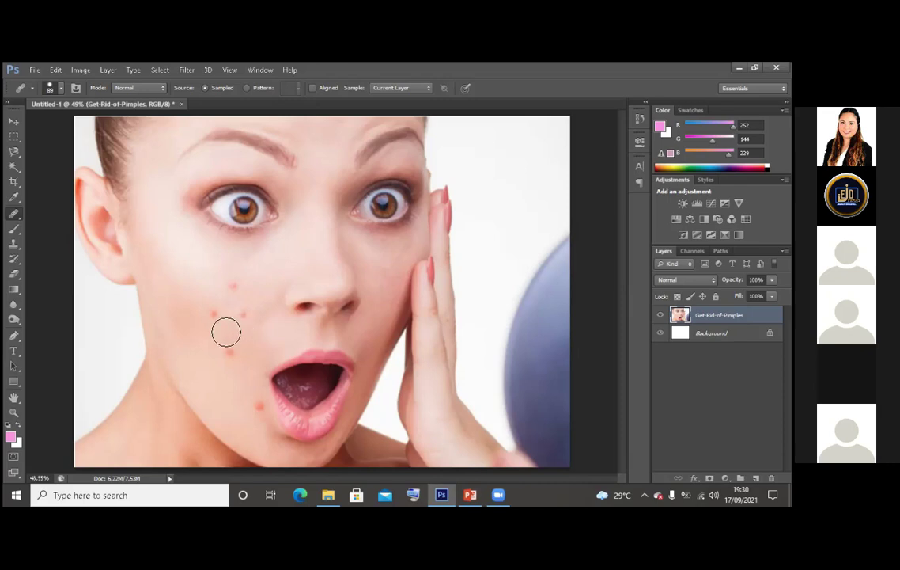
alt+click(150, 317)
Set the Healing Brush size to 62 px and paint out the five pimples on the cheek and chin
right_click(235, 290)
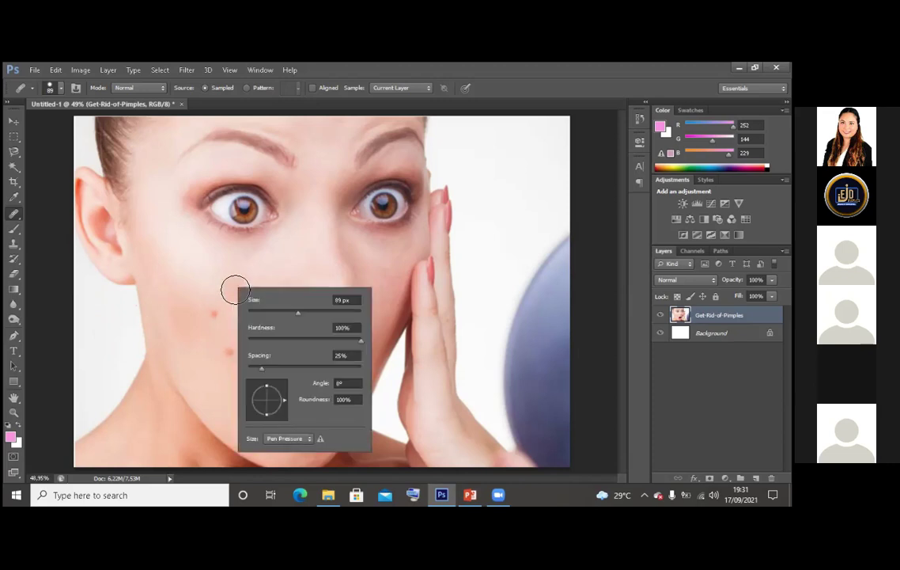
click(266, 311)
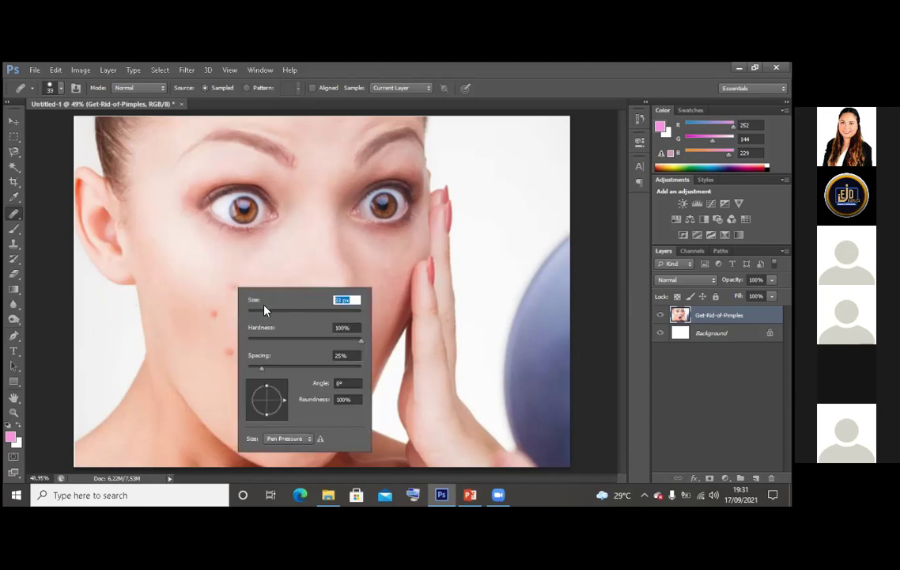
click(234, 290)
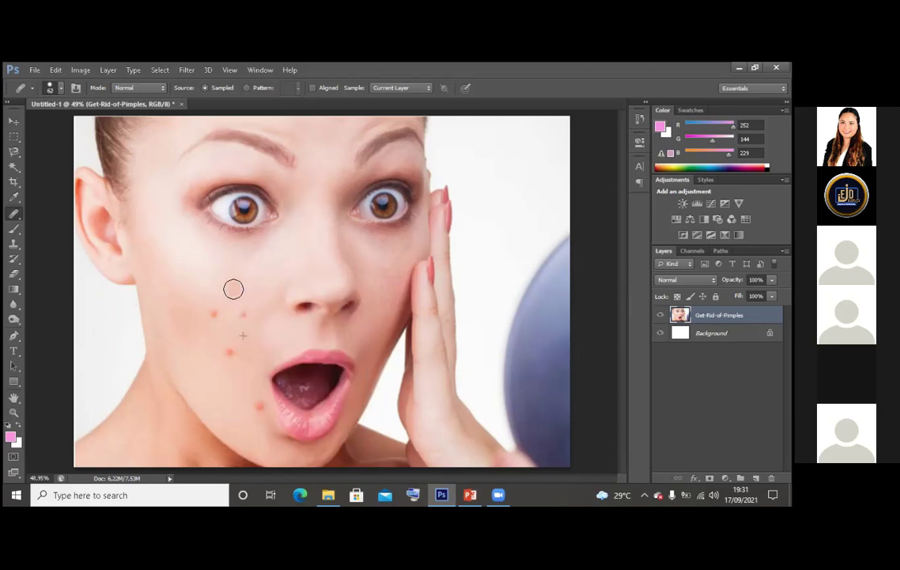
click(242, 314)
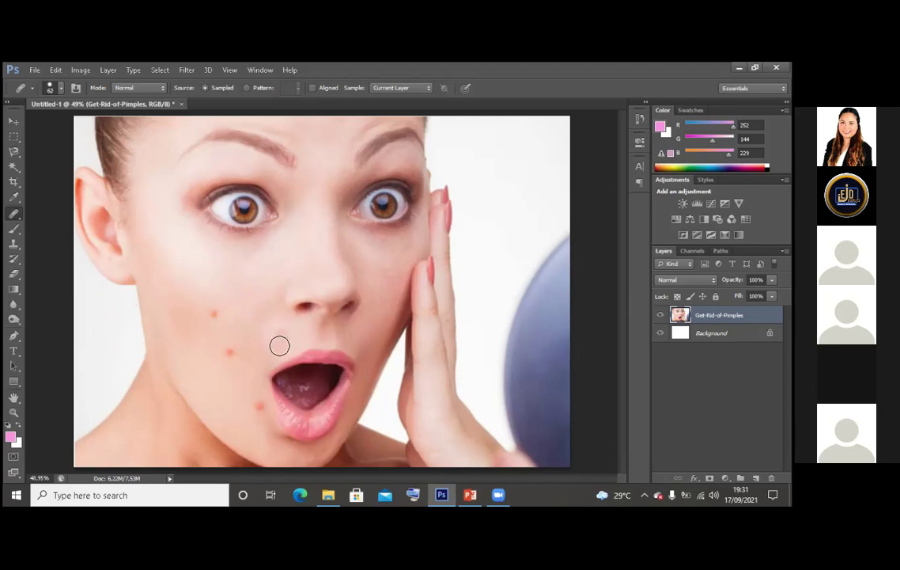
click(212, 315)
click(231, 352)
click(261, 406)
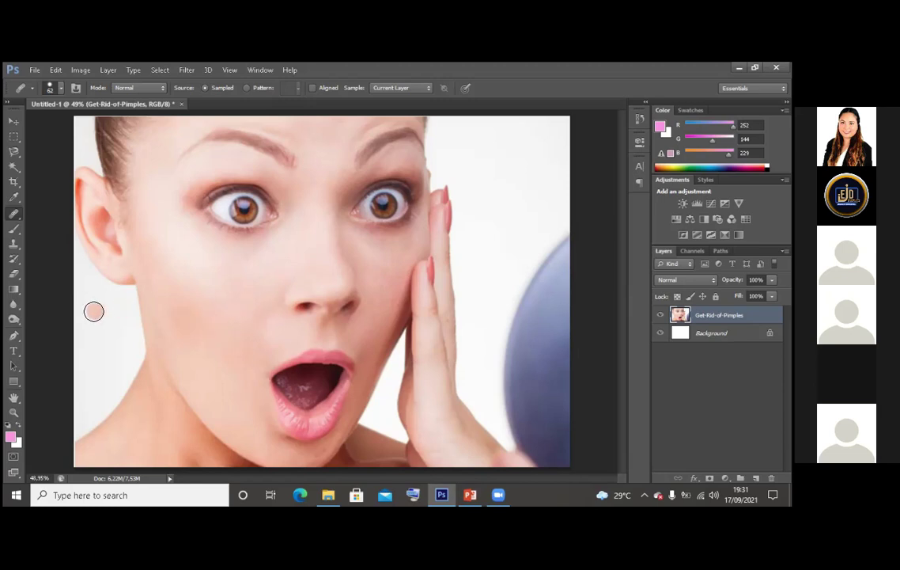
Review the healing tool group and brush settings, switching to the Spot Healing Brush and back to the Healing Brush Tool
right_click(13, 213)
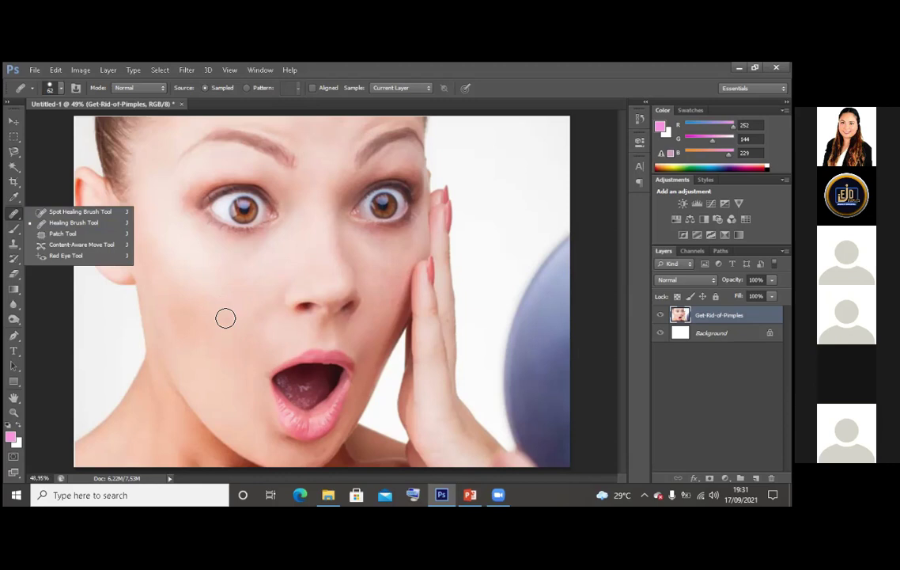
right_click(249, 319)
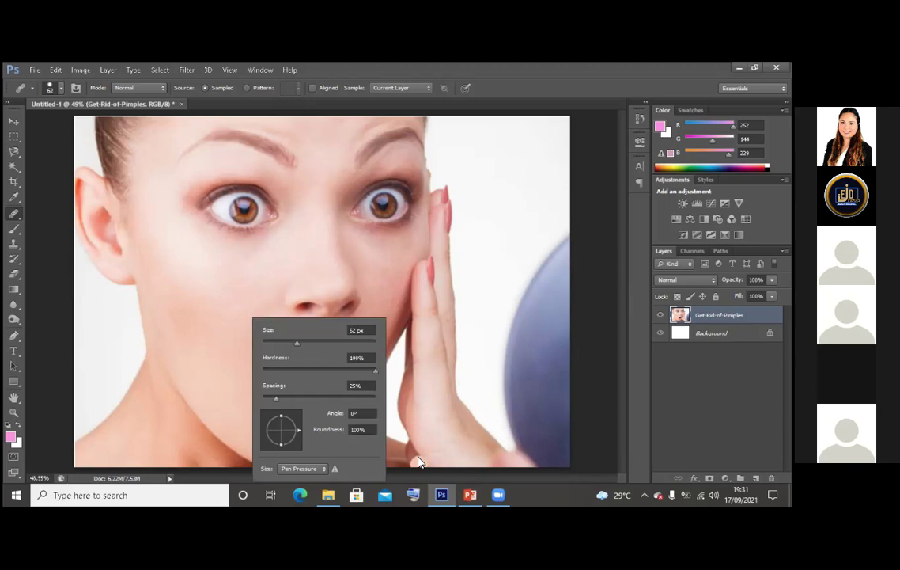
right_click(14, 214)
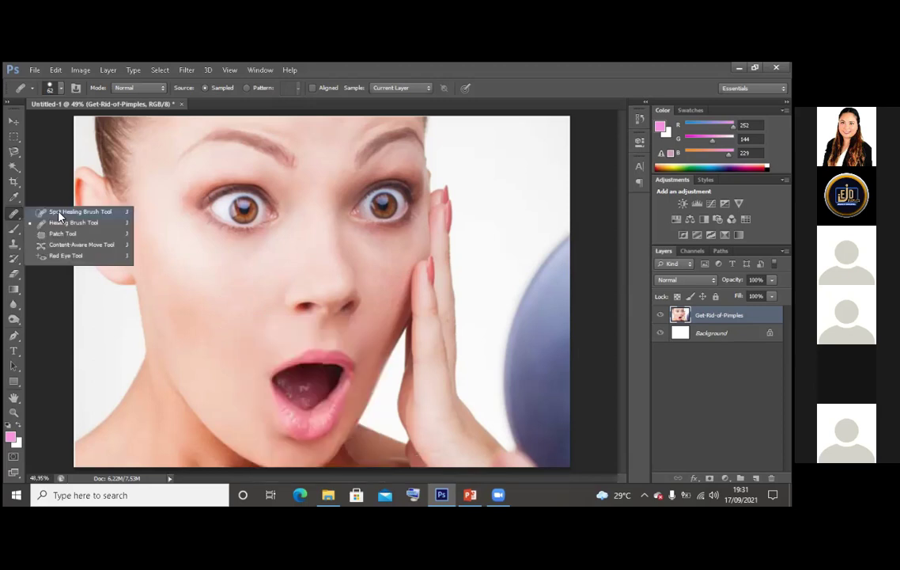
click(58, 212)
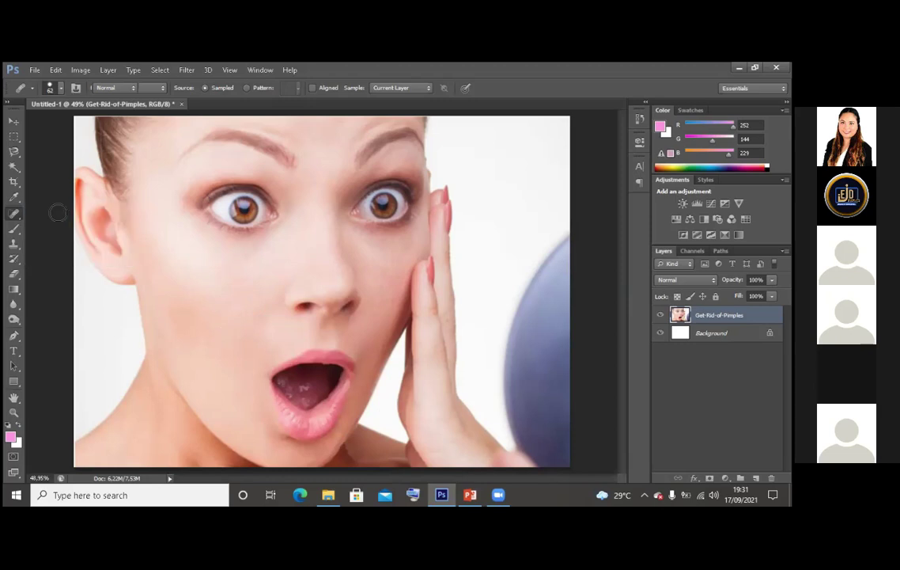
right_click(14, 214)
click(59, 223)
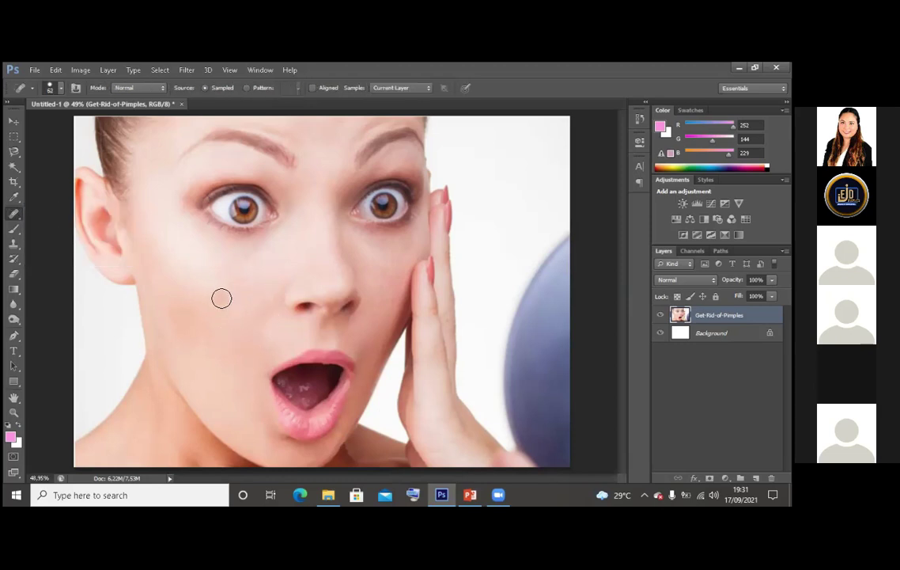
Try Healing Brush dabs over the upper lip and inside the open mouth, undoing them
click(324, 366)
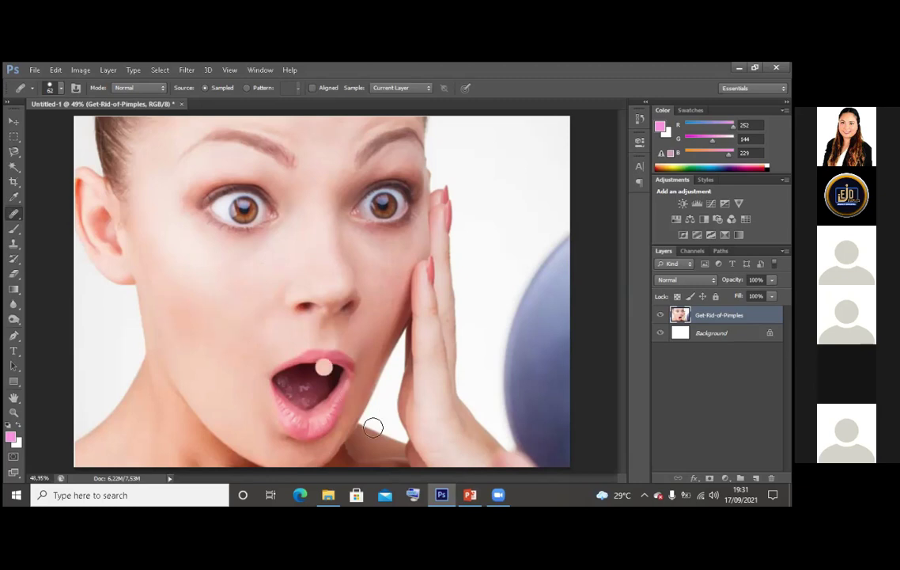
key(ctrl+z)
click(318, 386)
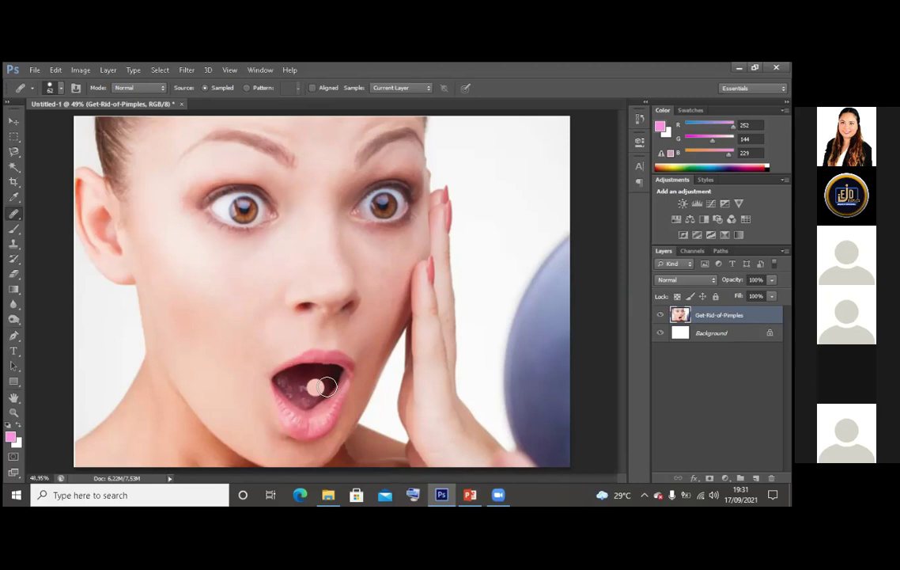
click(339, 350)
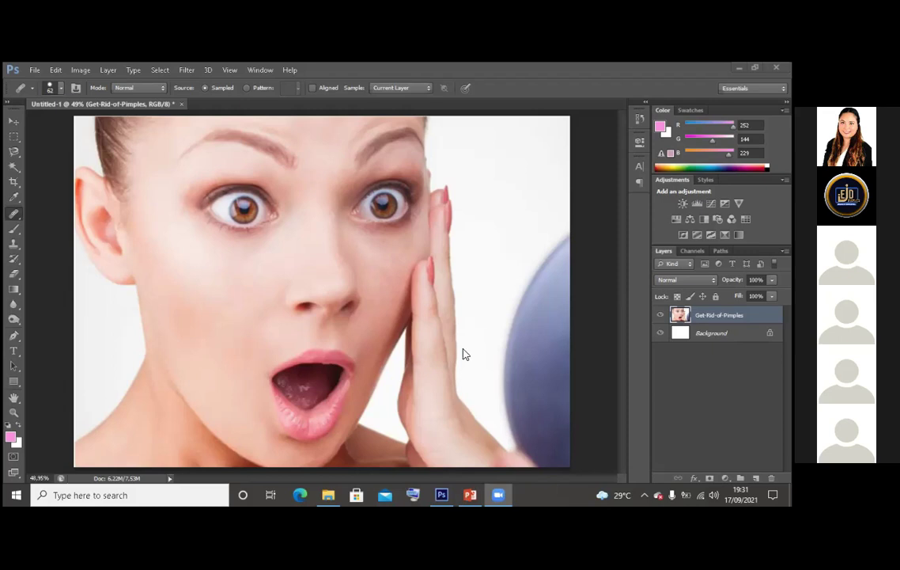
Switch to PowerPoint, review the slide on the Brush, Pencil and Color Replacement tools, and return to Photoshop
click(475, 503)
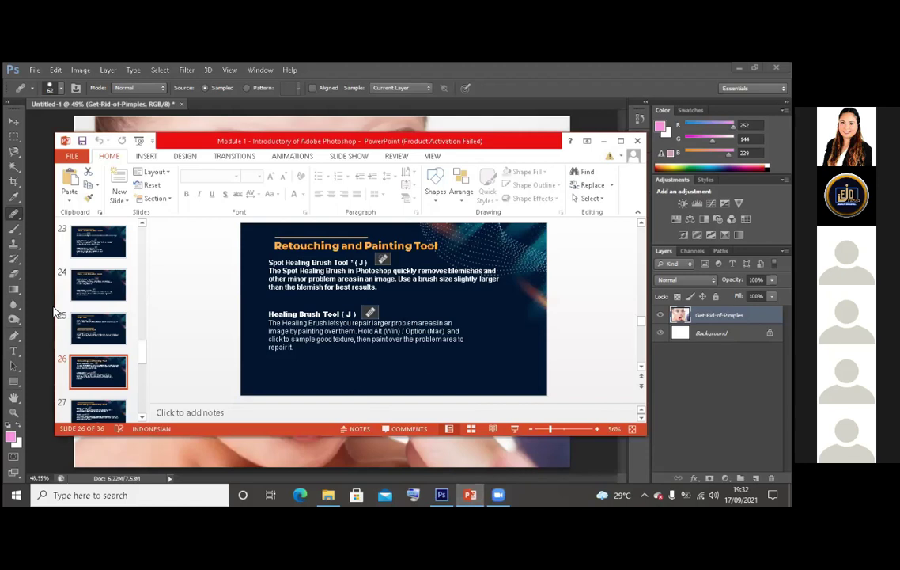
scroll(231, 299, down, 1)
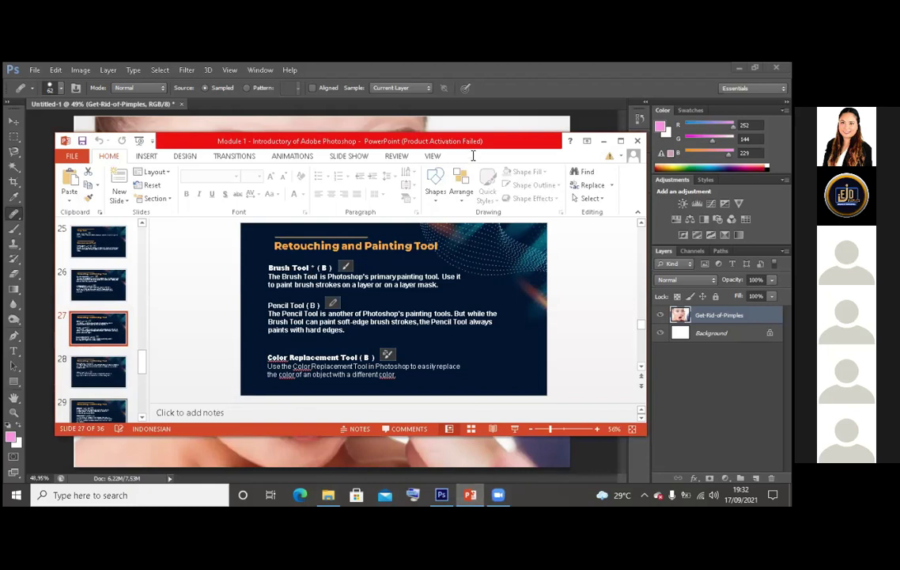
click(603, 141)
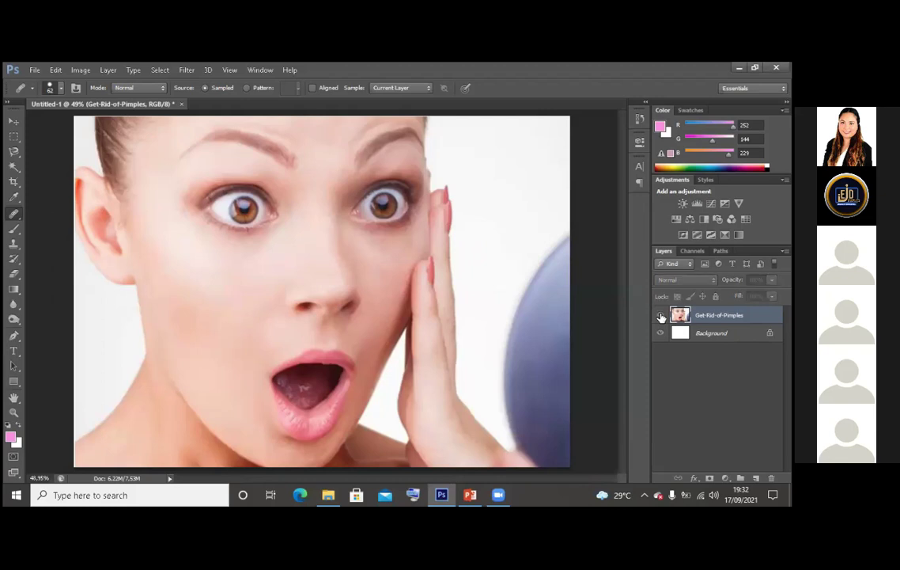
Delete the Get-Rid-of-Pimples layer
right_click(695, 315)
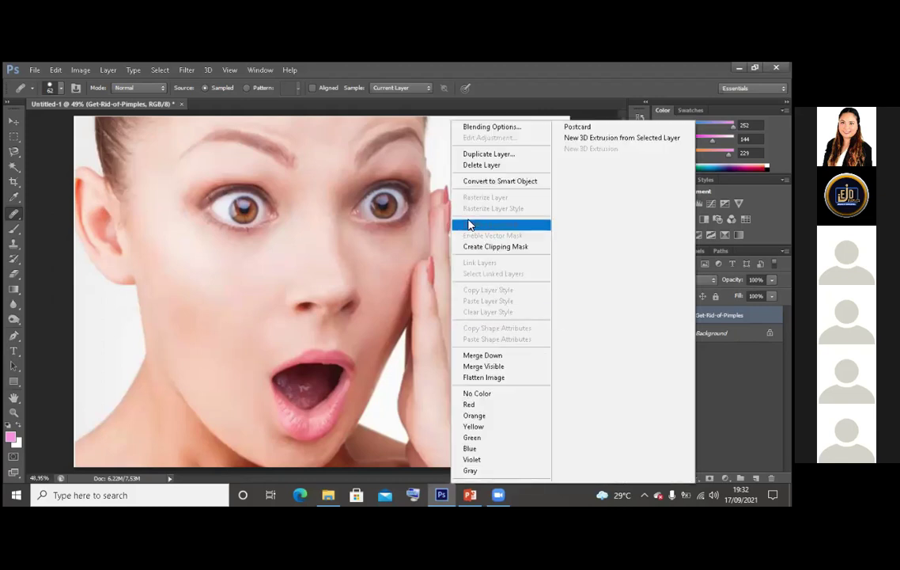
click(499, 165)
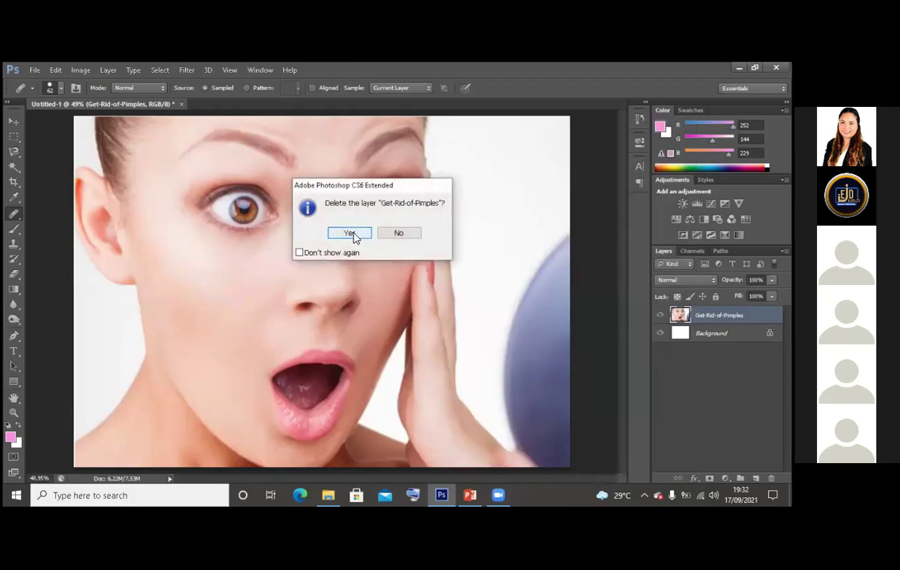
click(352, 235)
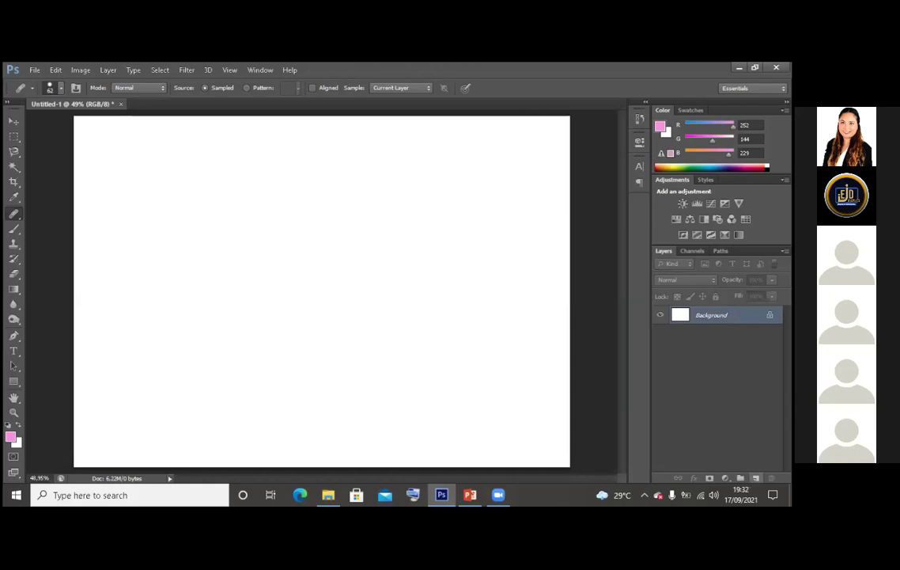
Create a new layer named Paper above the background and activate the Brush Tool
click(756, 478)
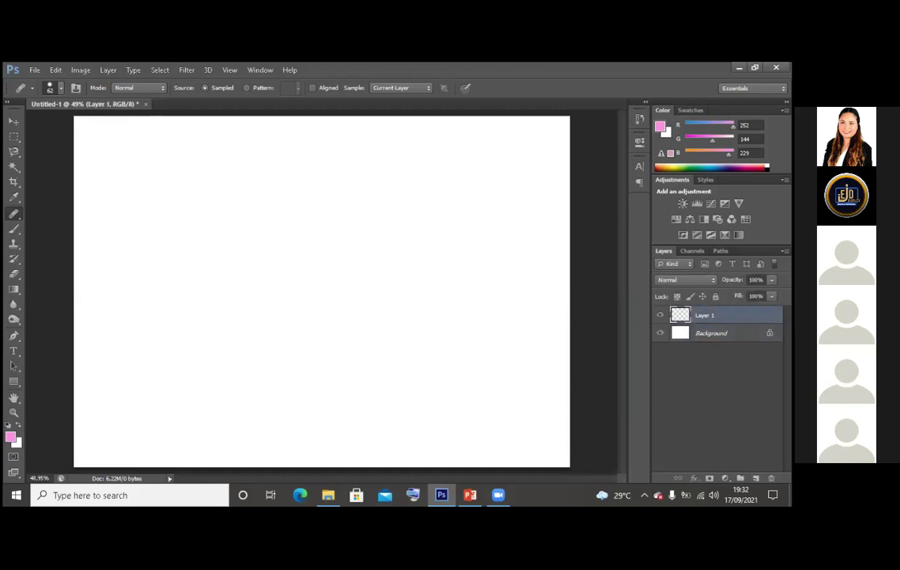
double_click(705, 315)
text(Paper)
key(Return)
click(16, 231)
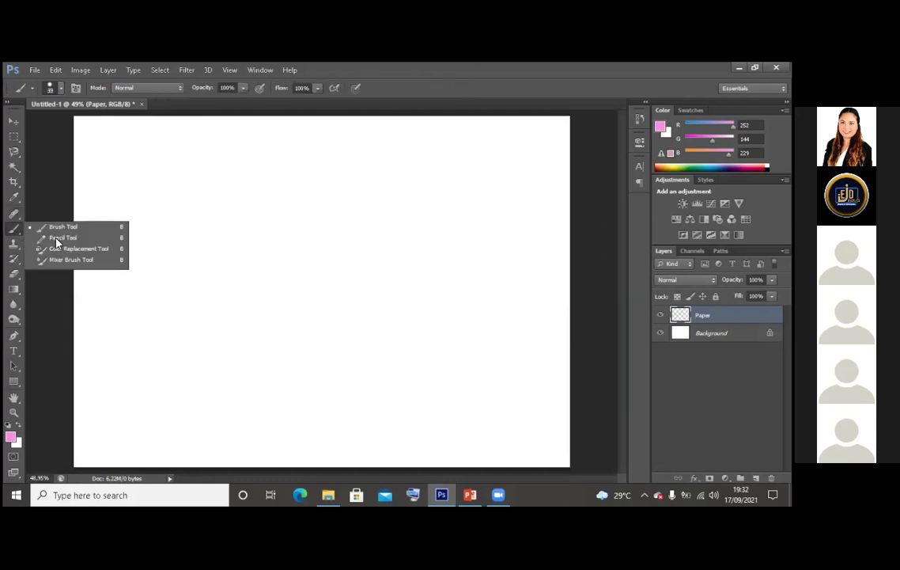
Try the 39 px brush with freehand pink strokes across the upper canvas, then undo all of them
click(216, 212)
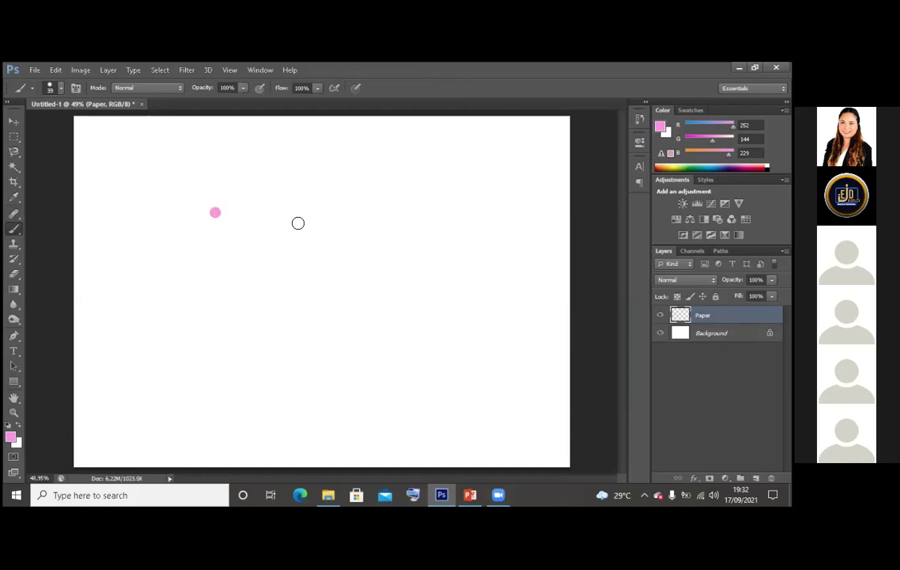
key(ctrl+z)
mouse_move(246, 173)
mouse_down()
mouse_move(226, 227)
mouse_move(244, 272)
mouse_move(287, 182)
mouse_move(296, 215)
mouse_move(323, 222)
mouse_move(397, 200)
mouse_move(352, 193)
mouse_move(383, 207)
mouse_move(422, 161)
mouse_move(397, 166)
mouse_move(439, 207)
mouse_move(464, 196)
mouse_move(468, 176)
mouse_move(434, 158)
mouse_move(248, 175)
mouse_up()
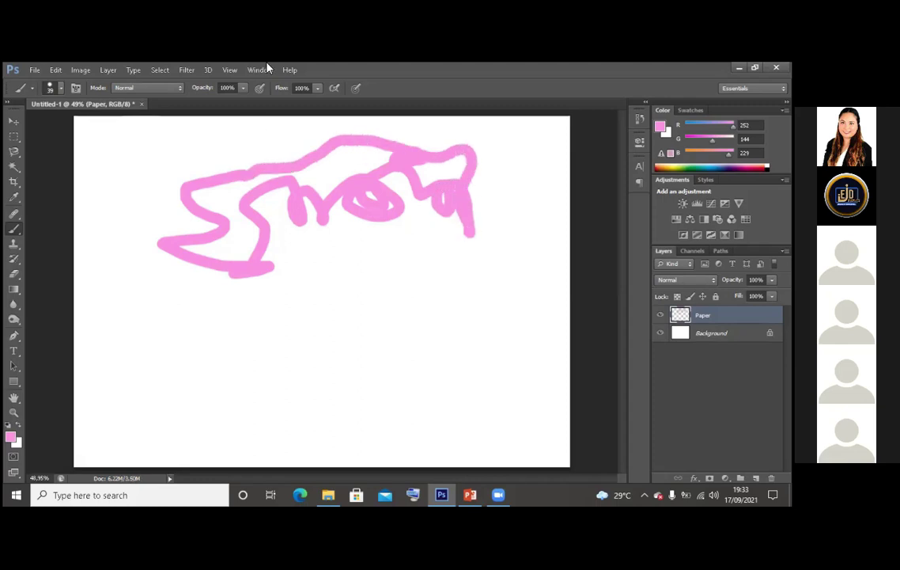
mouse_move(241, 171)
mouse_down()
mouse_move(235, 150)
mouse_move(162, 151)
mouse_move(145, 186)
mouse_up()
click(140, 175)
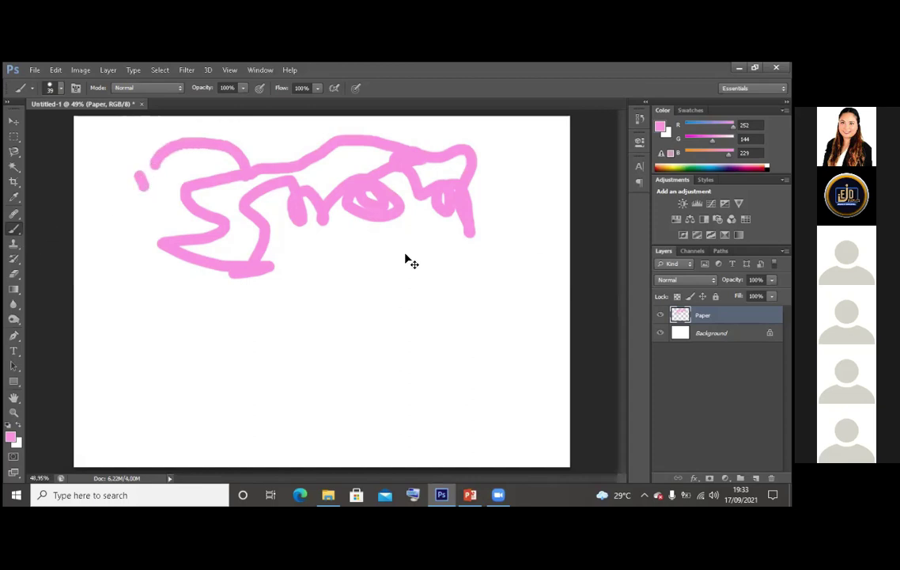
key(ctrl+alt+z)
key(ctrl+alt+z)
key(ctrl+alt+z)
key(ctrl+alt+z)
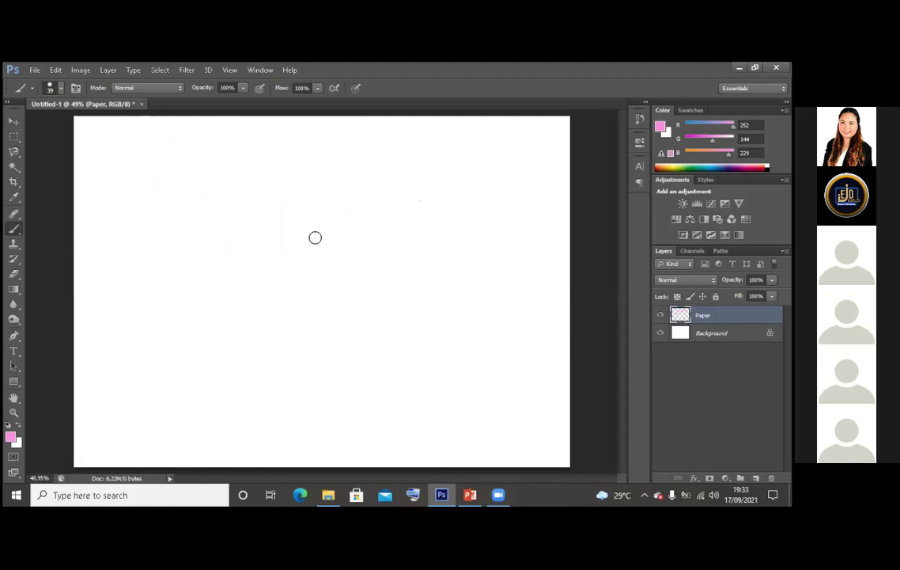
Set the brush to 98 px with 0% hardness and paint a short vertical stroke near the canvas's upper-left corner
right_click(226, 174)
key(Escape)
right_click(226, 174)
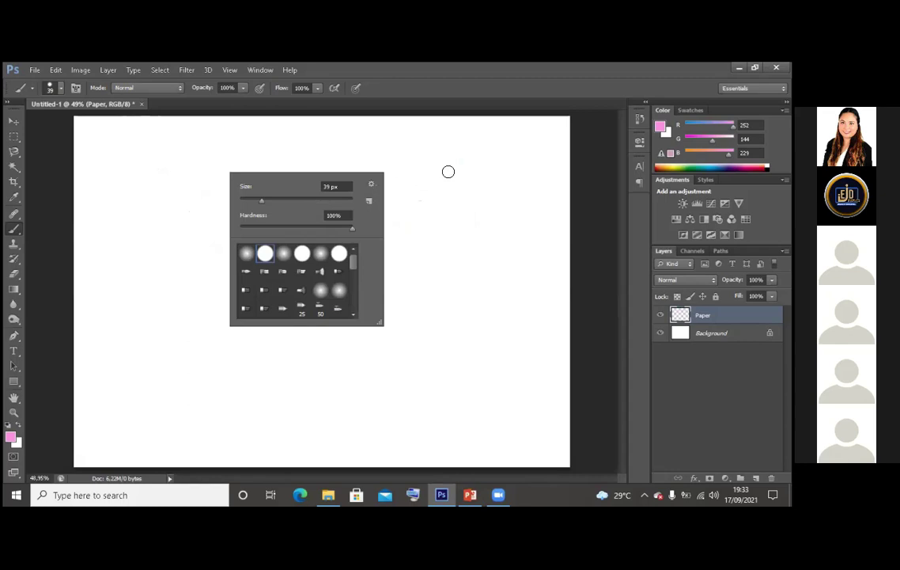
click(265, 203)
drag(271, 203, 290, 203)
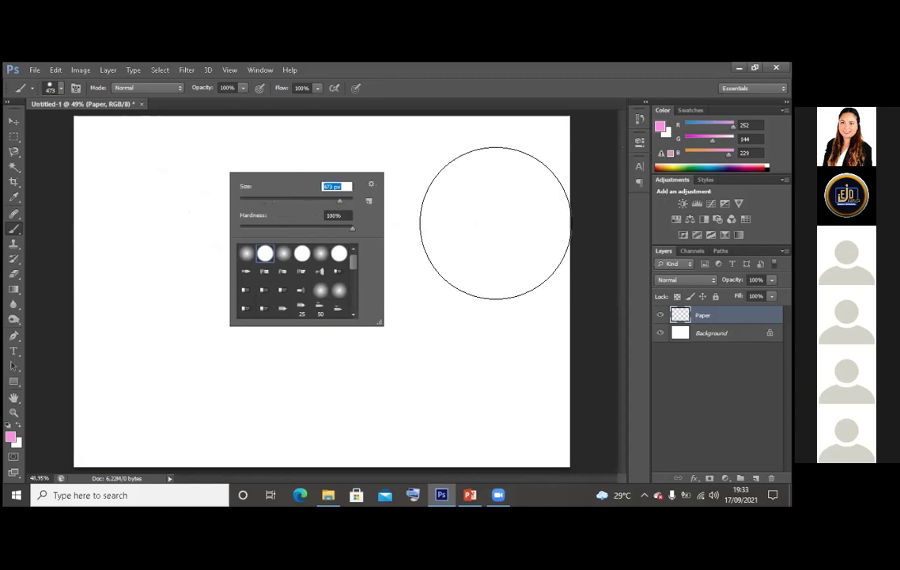
click(310, 202)
drag(353, 231, 223, 234)
drag(316, 203, 235, 201)
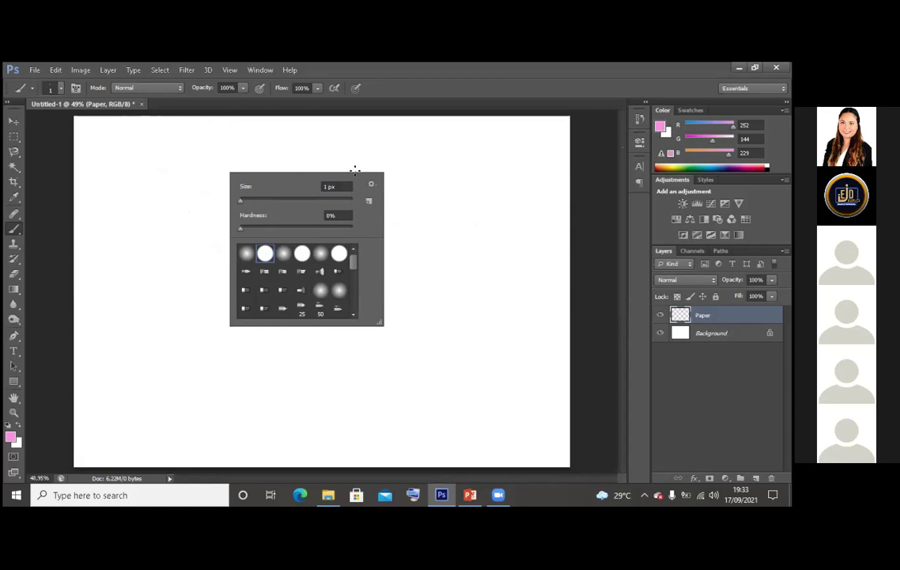
click(258, 200)
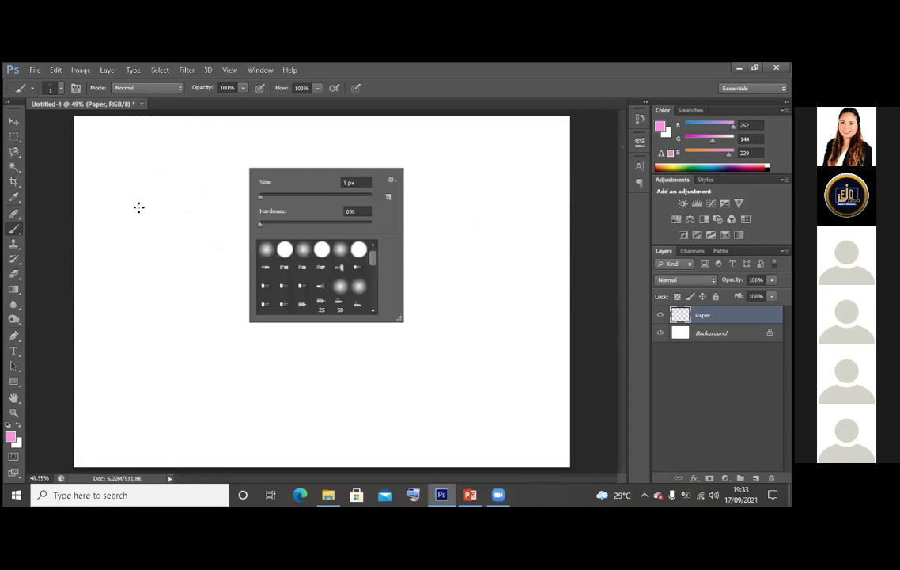
drag(139, 208, 140, 158)
Raise the brush hardness slightly and paint a second short stroke beside the first
right_click(193, 175)
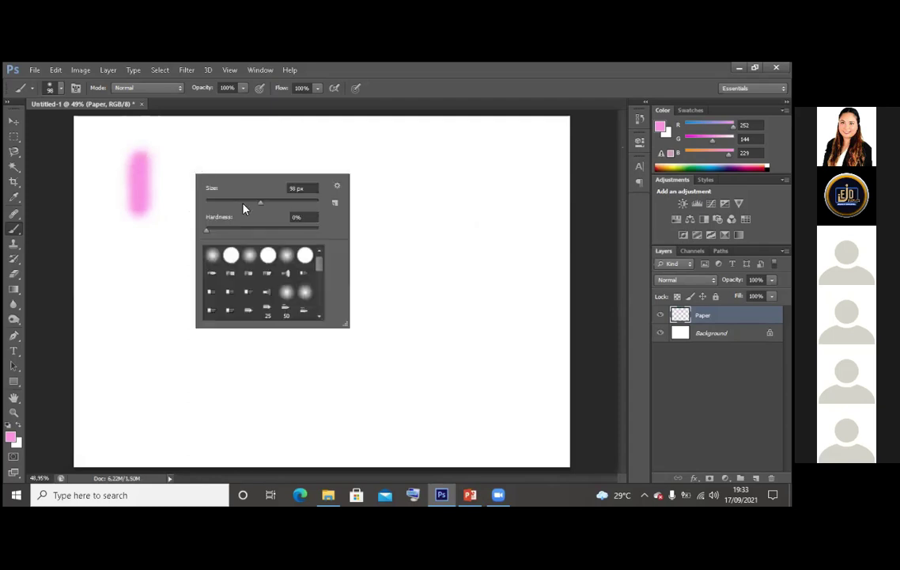
click(209, 231)
drag(217, 236, 228, 241)
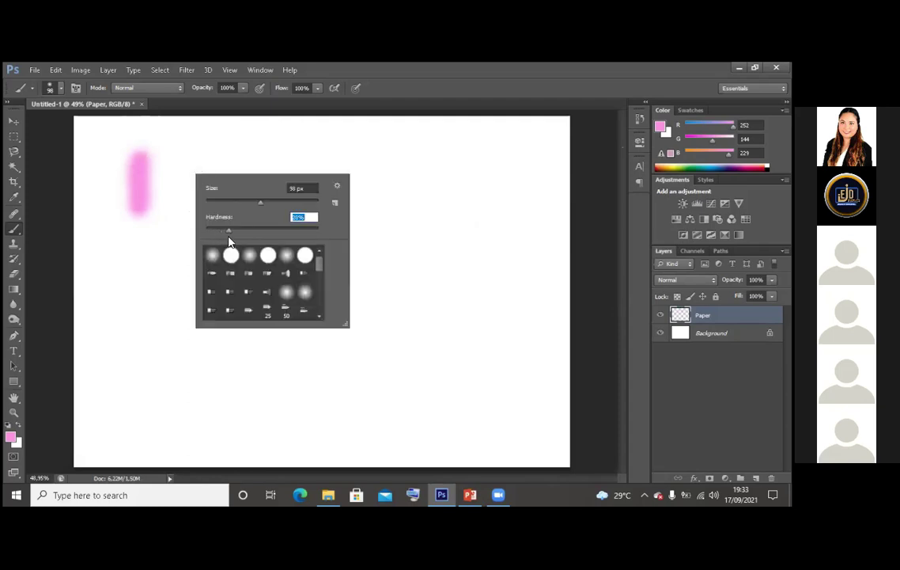
click(173, 156)
drag(174, 169, 177, 204)
Set the brush hardness to 39% and paint a third short stroke beside the second
right_click(229, 201)
drag(264, 253, 279, 253)
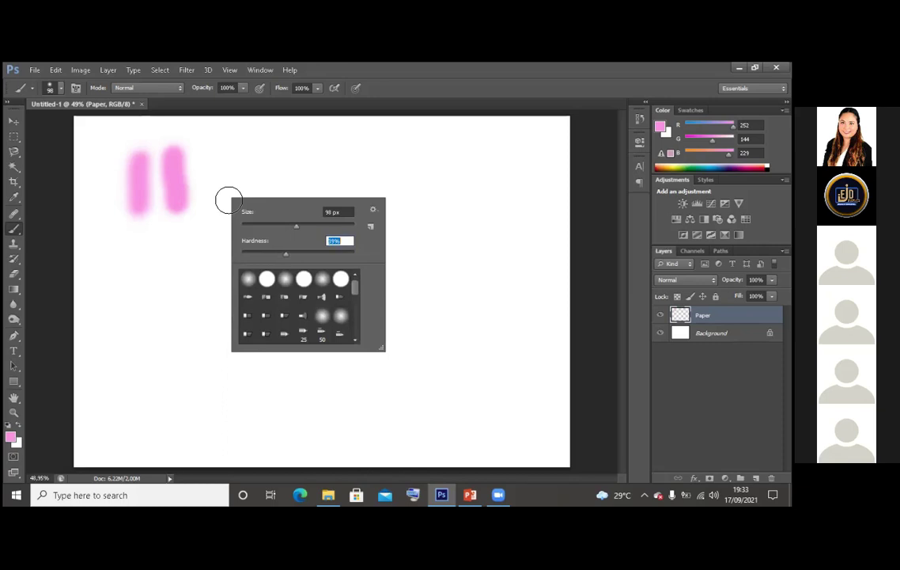
click(207, 152)
drag(219, 185, 219, 191)
Paint a fourth stroke at 49% brush hardness and a fifth at 70%, continuing the row
right_click(292, 190)
drag(348, 246, 350, 247)
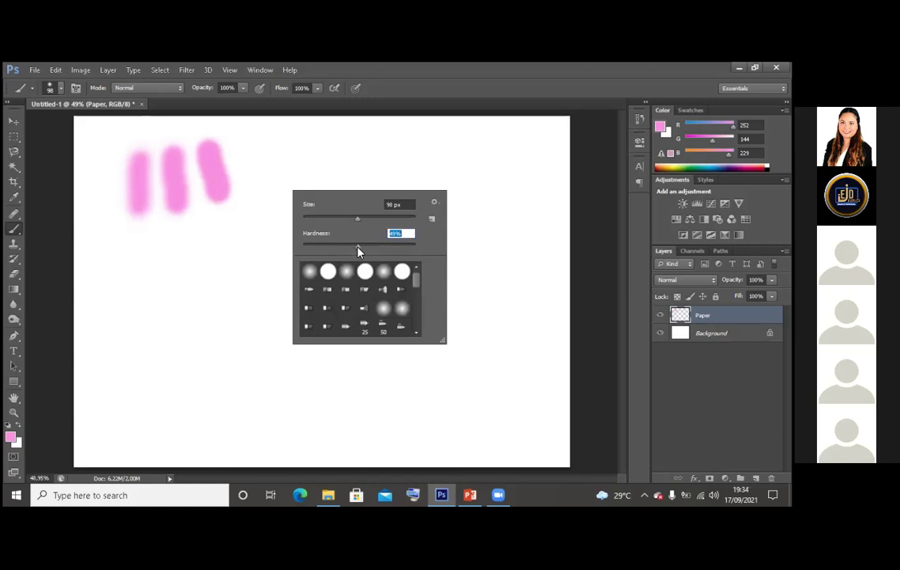
drag(257, 145, 263, 186)
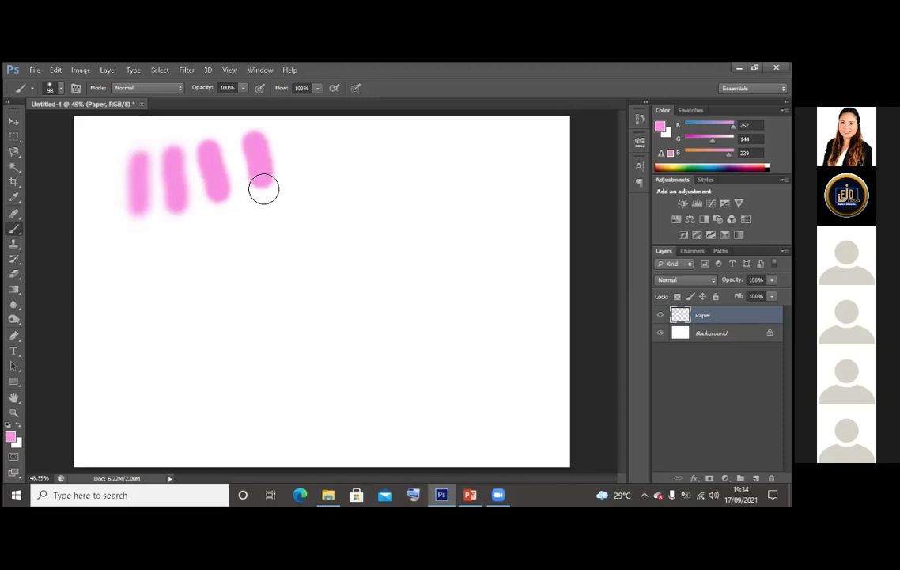
right_click(316, 192)
drag(377, 242, 390, 249)
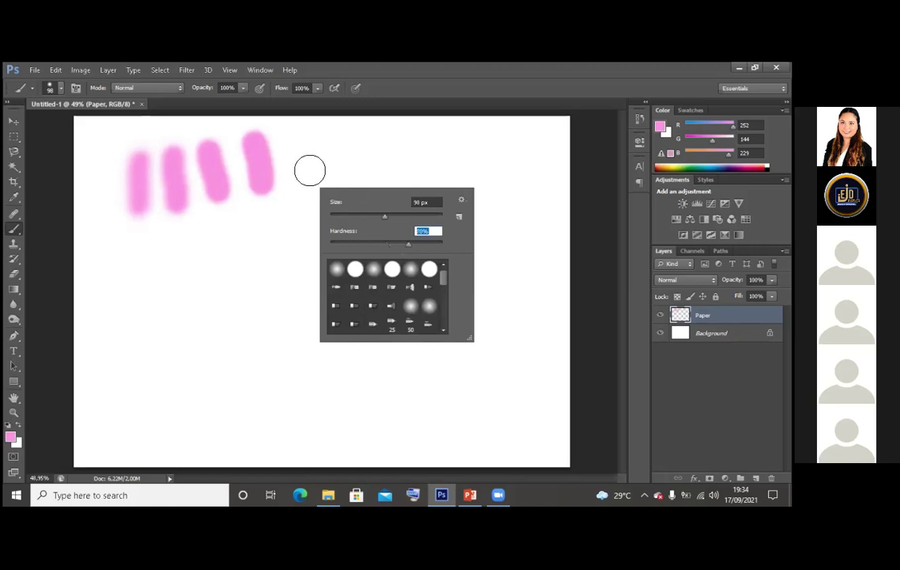
drag(309, 169, 299, 144)
Paint a sixth stroke at 89% brush hardness and a seventh at 100% to complete the row
right_click(356, 208)
drag(444, 260, 469, 266)
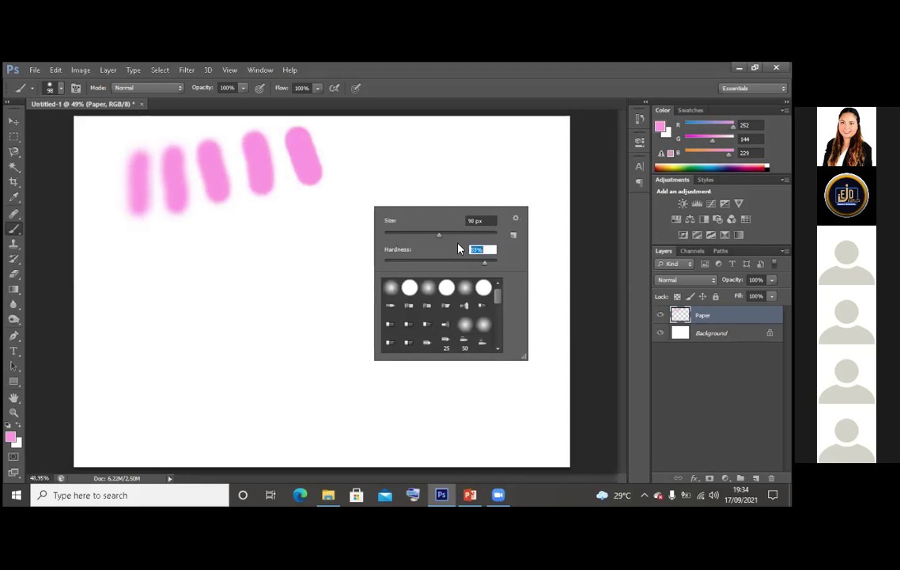
drag(346, 139, 361, 171)
right_click(437, 198)
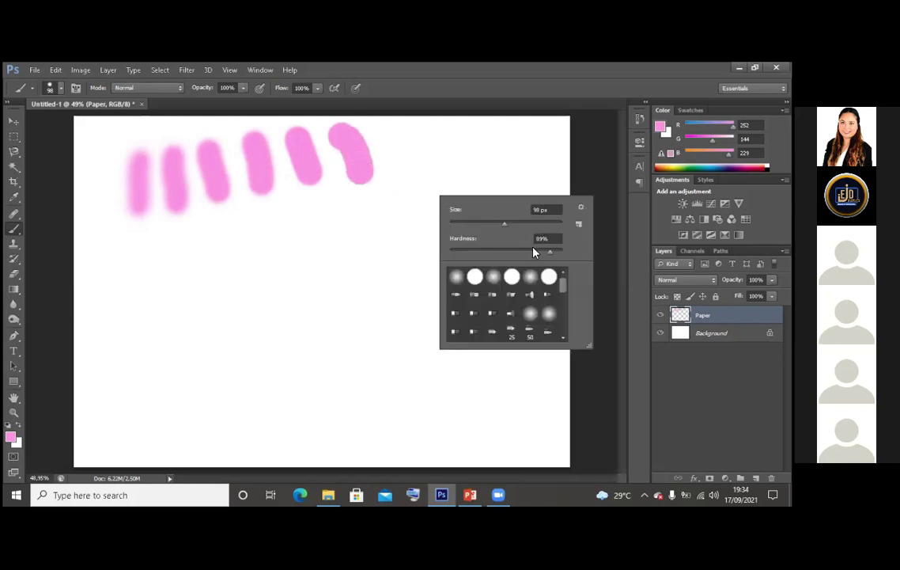
drag(395, 133, 408, 189)
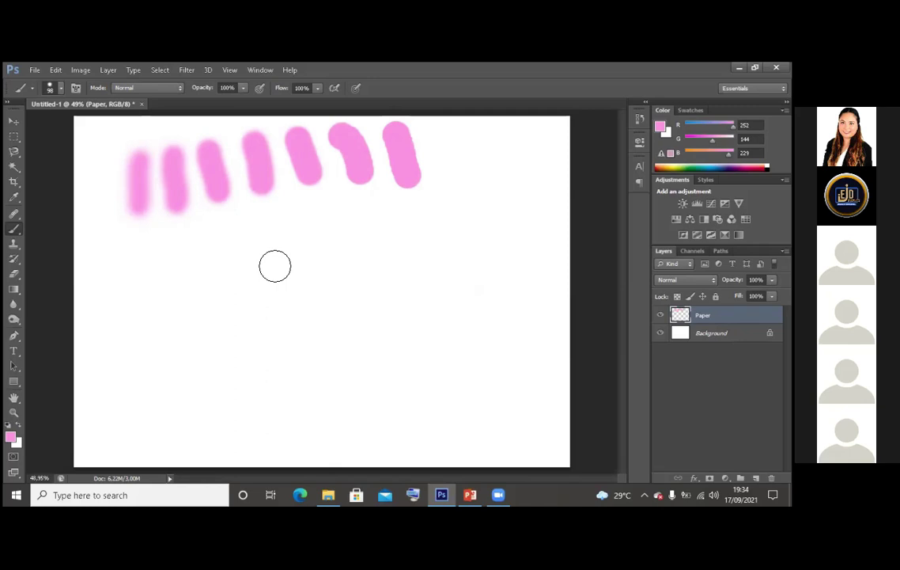
Preview bristle tips for the Brush tool and paint a short vertical pink stroke with the pointed one, below the hardness row
key(j)
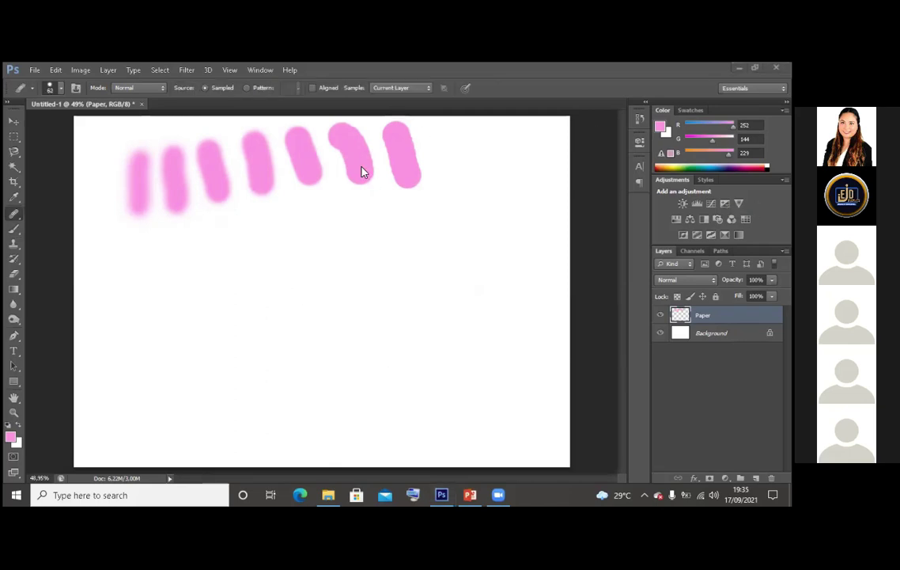
click(10, 231)
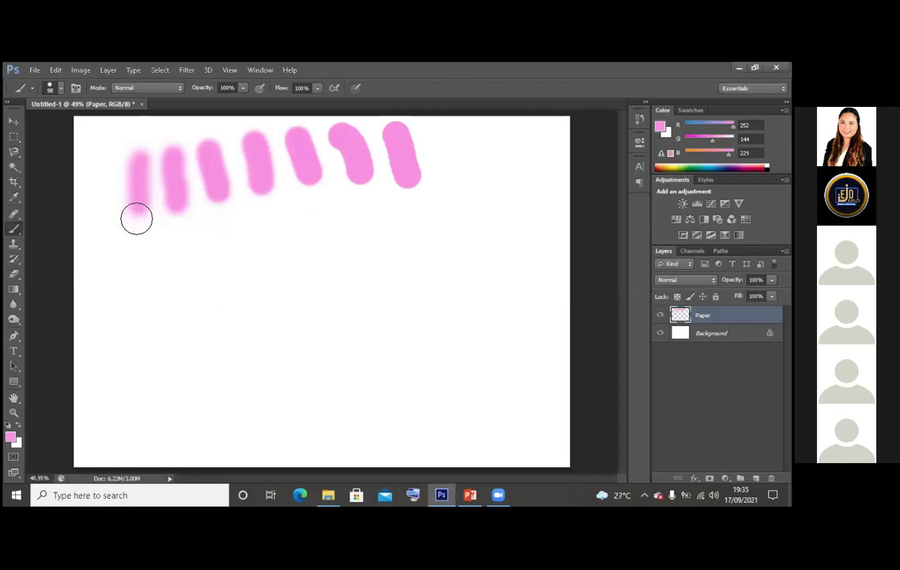
right_click(237, 247)
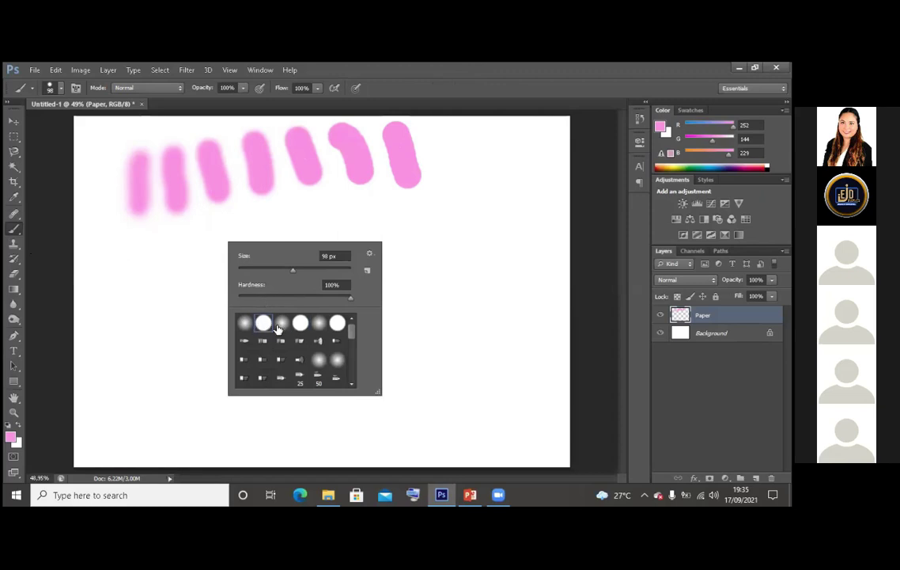
mouse_move(352, 343)
mouse_down()
mouse_move(347, 382)
mouse_move(354, 315)
mouse_up()
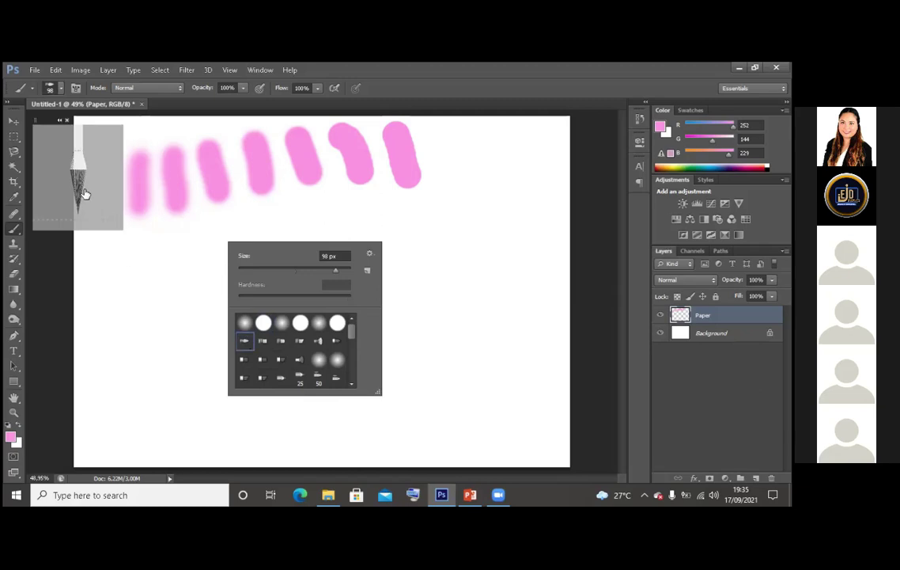
click(263, 341)
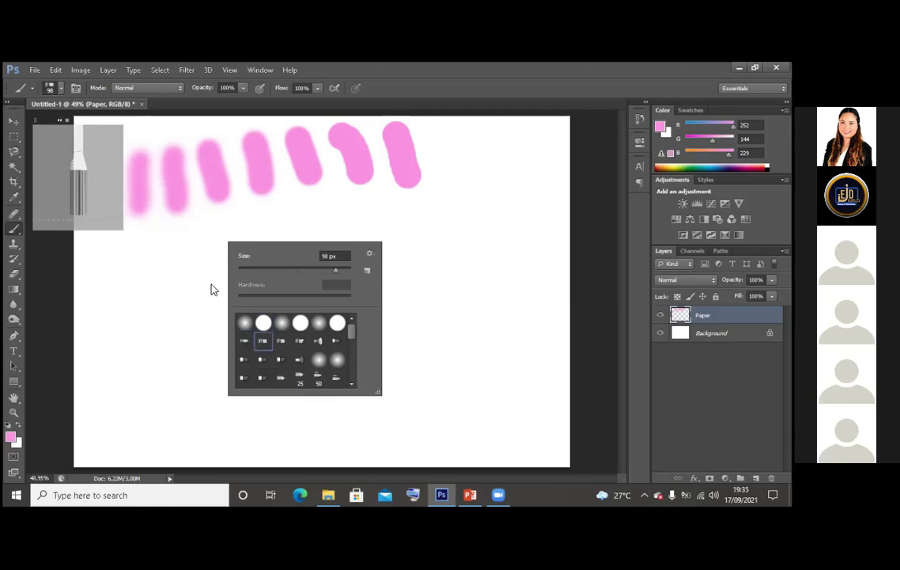
click(245, 340)
mouse_move(126, 268)
mouse_down()
mouse_move(133, 304)
mouse_move(167, 302)
mouse_up()
Paint a thin scribble and a group of three vertical strokes beside the first stroke, using different 98 px bristle tips
right_click(186, 269)
click(231, 371)
click(150, 275)
right_click(259, 267)
click(314, 367)
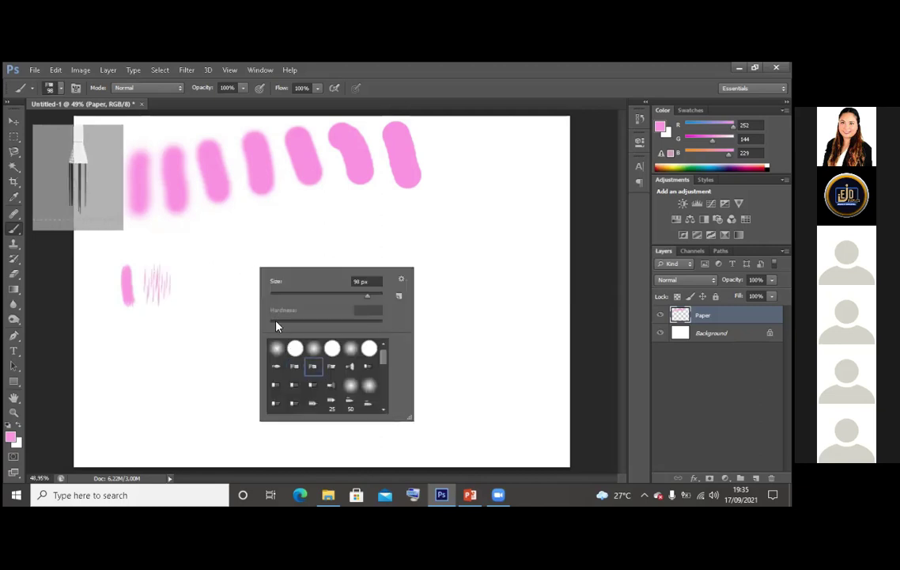
click(219, 259)
drag(219, 258, 211, 294)
Switch to the angled 98 px bristle tip, paint a filled pink blob, and add a feathery scribble further along the row
right_click(301, 282)
click(348, 360)
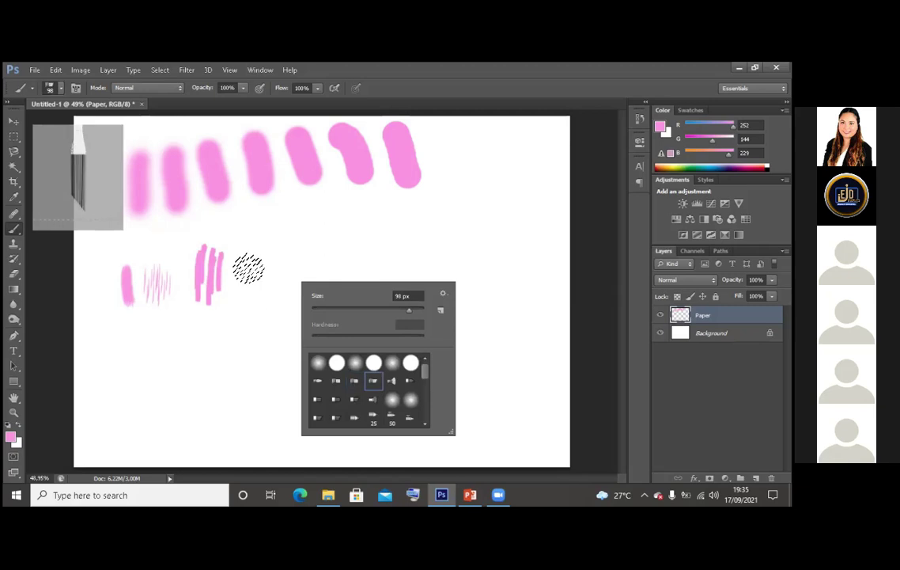
click(265, 257)
drag(275, 221, 269, 291)
drag(368, 254, 362, 310)
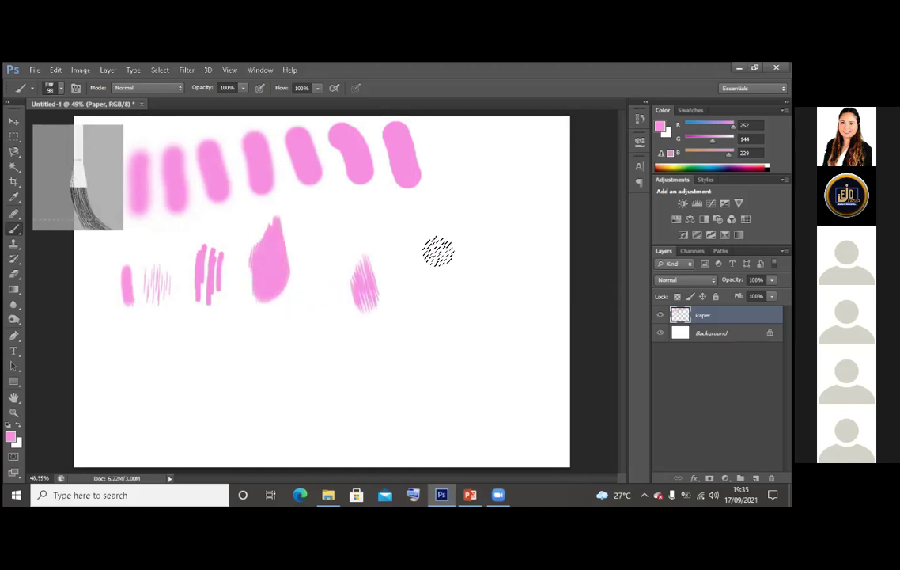
Choose a soft elliptical 98 px tip and paint a soft smudge and a diagonal stroke near the canvas's right edge
right_click(440, 250)
click(530, 365)
click(450, 253)
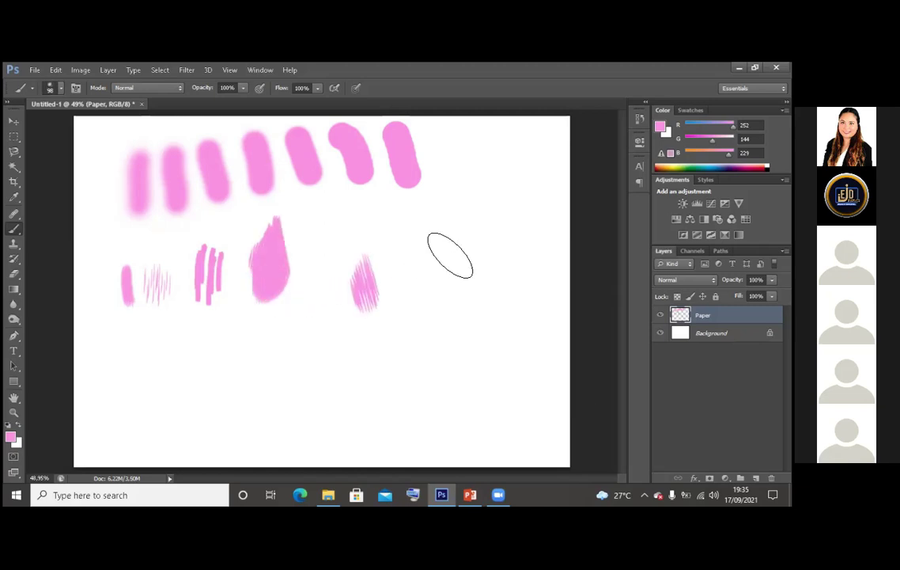
drag(450, 253, 445, 258)
mouse_move(471, 162)
mouse_down()
mouse_move(481, 187)
mouse_move(508, 199)
mouse_up()
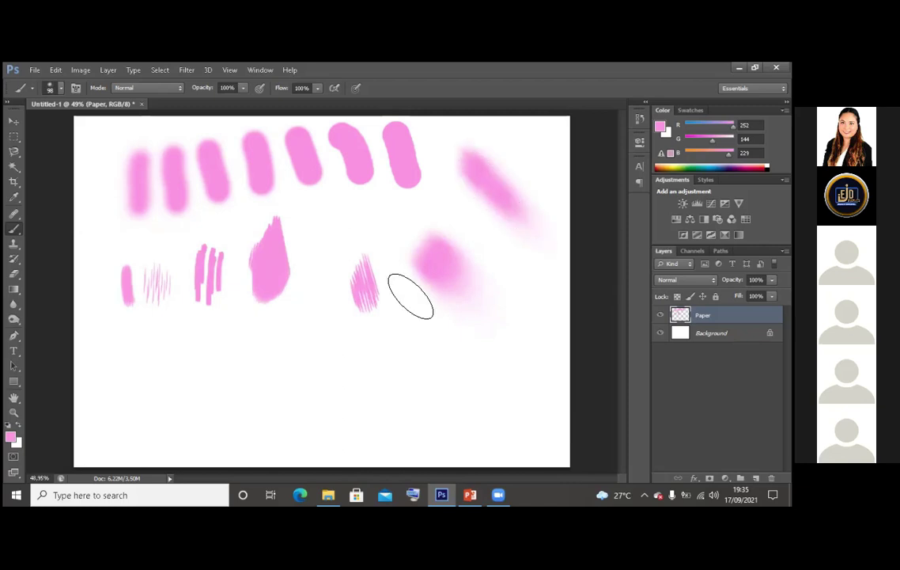
Paint a bent band with the square 98 px tip, and stamp a pale square with a tip enlarged to 300 px
right_click(350, 239)
click(404, 374)
mouse_move(256, 333)
mouse_down()
mouse_move(257, 342)
mouse_move(300, 362)
mouse_up()
right_click(299, 393)
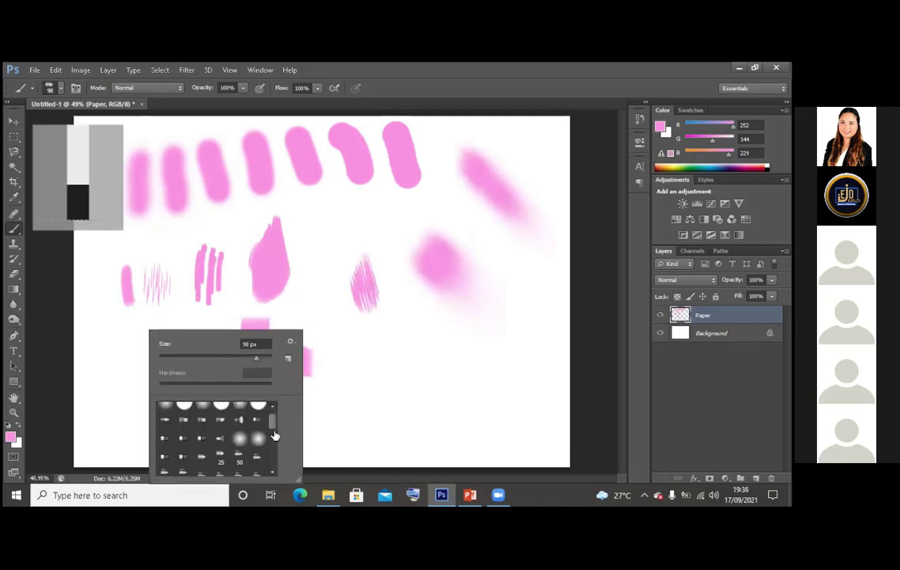
scroll(273, 432, down, 1)
drag(211, 343, 306, 268)
click(345, 248)
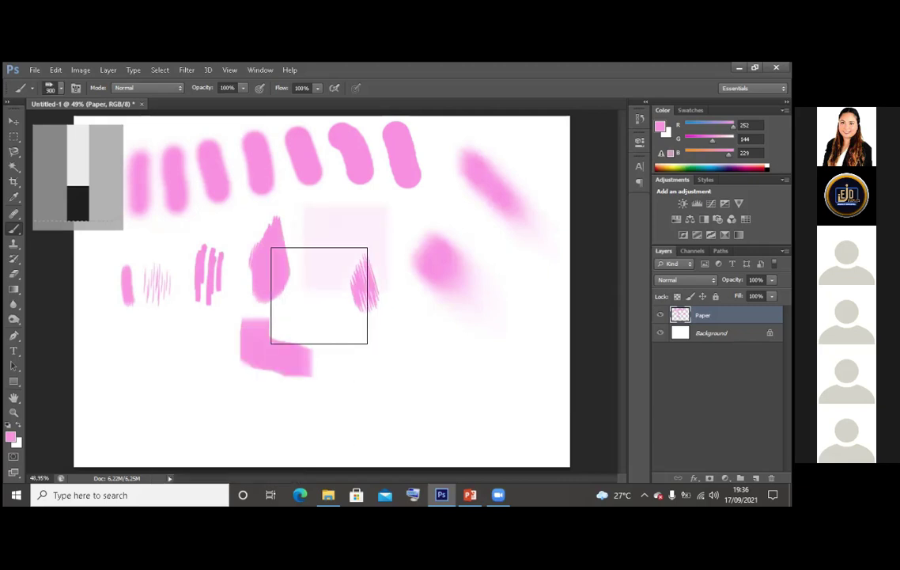
Choose the 36 px flat bristle tip and reduce its size to 24 px
right_click(417, 273)
click(482, 301)
scroll(525, 386, down, 1)
scroll(506, 383, down, 1)
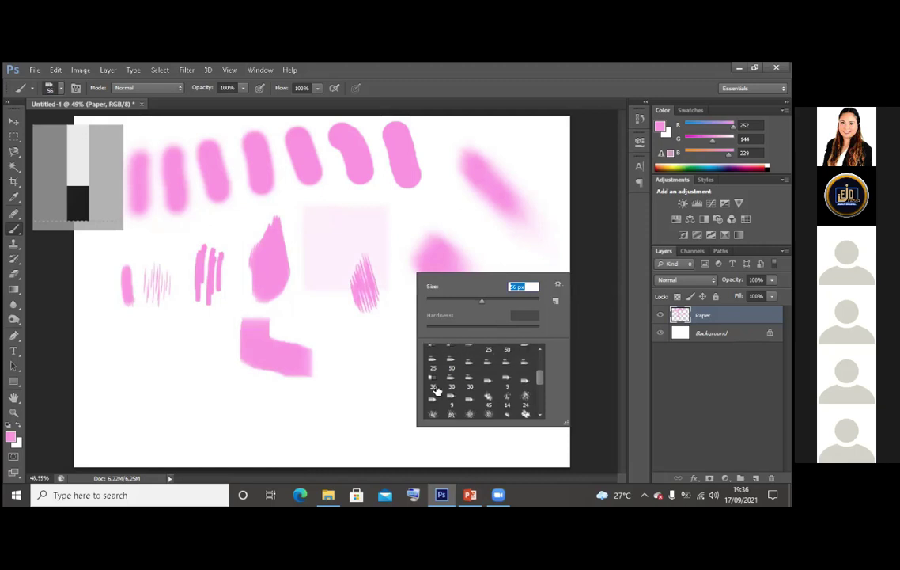
click(436, 389)
key(Return)
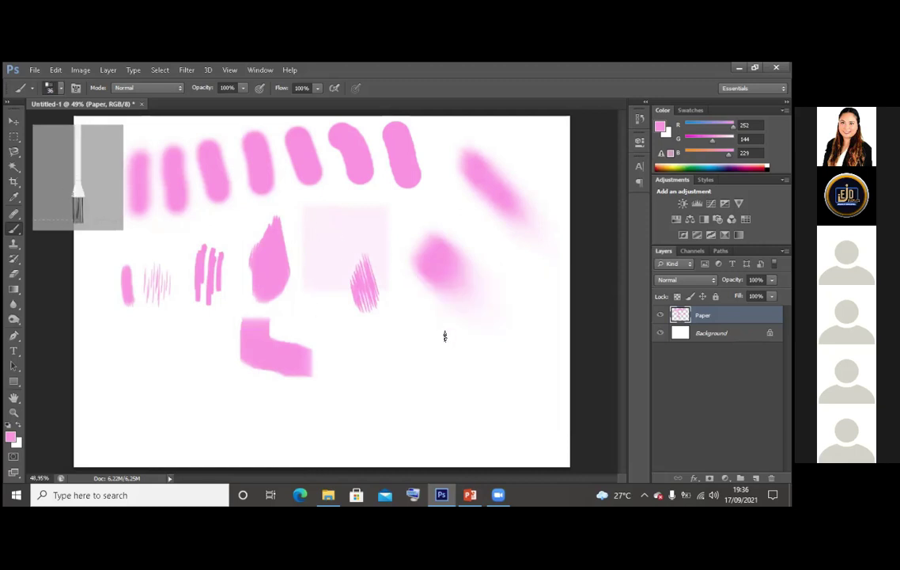
right_click(445, 336)
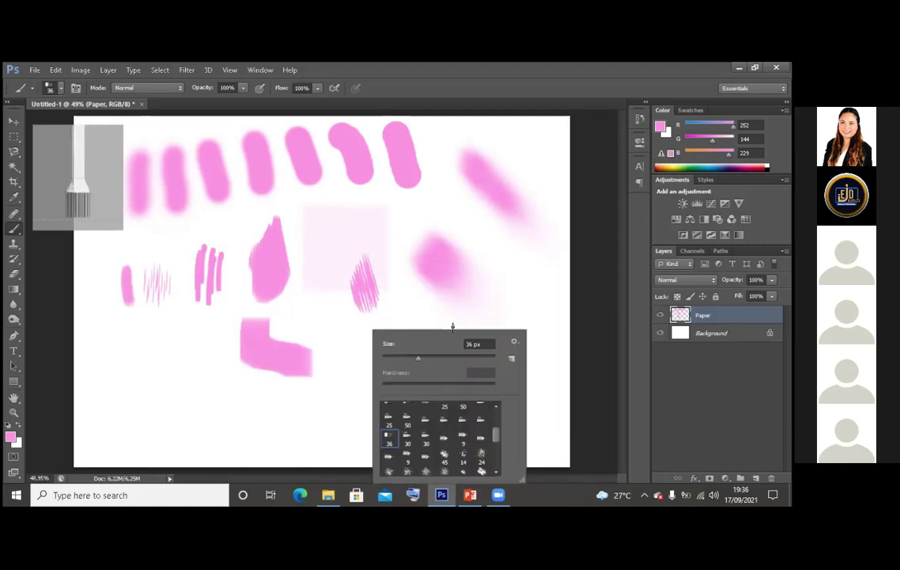
text(24)
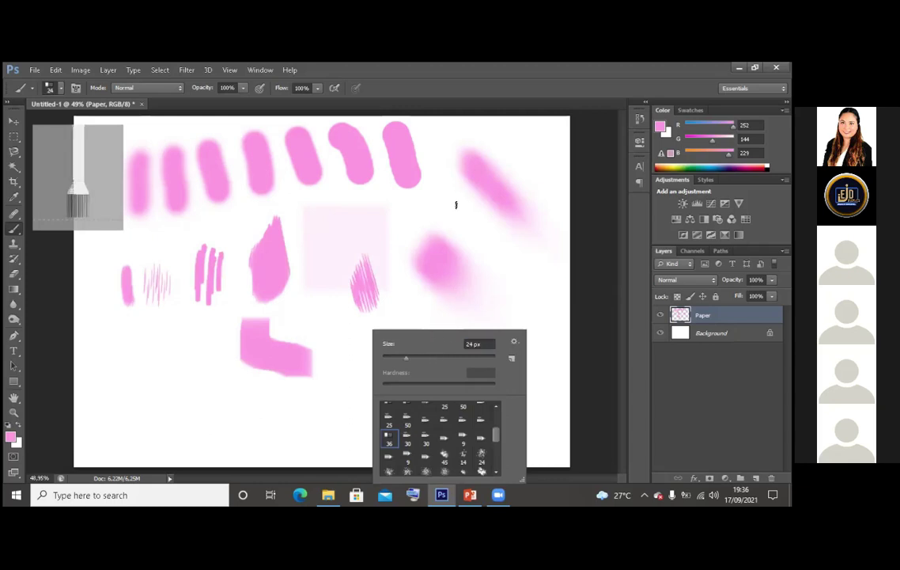
Pick other preset tips and paint a thin curved mark and a short textured band in the canvas's lower-left area
click(463, 455)
click(171, 386)
right_click(159, 330)
click(202, 357)
drag(110, 340, 129, 356)
Choose the 134 px grass tip and paint several tufts of grass across the lower part of the canvas
right_click(267, 330)
right_click(401, 234)
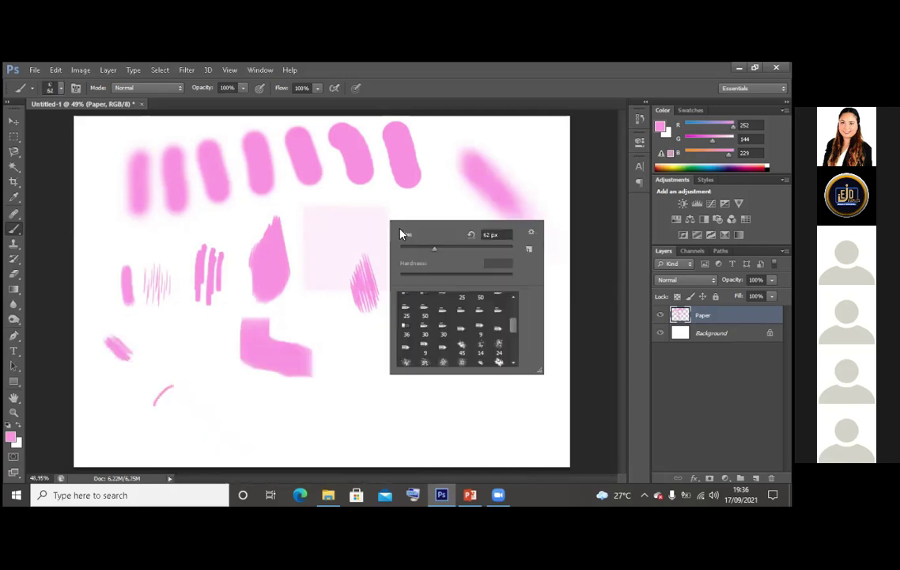
scroll(471, 338, down, 3)
click(499, 348)
click(358, 362)
drag(336, 379, 403, 345)
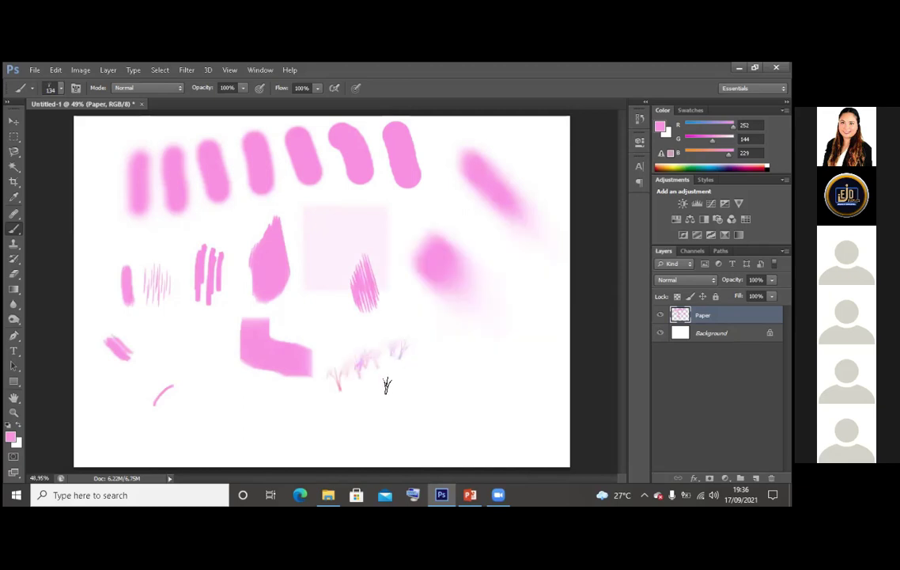
drag(409, 401, 478, 385)
drag(265, 402, 325, 425)
drag(461, 315, 494, 344)
Choose the 74 px leaf tip and scatter pink leaves over the bristle strokes and below the hardness row
right_click(400, 306)
scroll(463, 396, down, 2)
click(420, 413)
mouse_move(156, 241)
mouse_down()
mouse_move(192, 284)
mouse_move(231, 281)
mouse_up()
drag(308, 192, 476, 232)
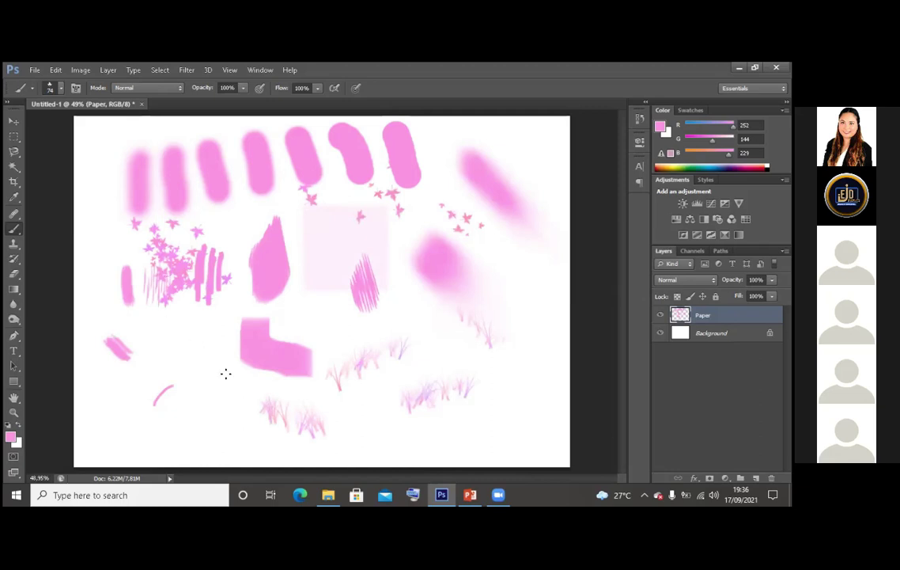
Try several shades and hues for the foreground color, set it to black (#000000), and return to the Brush tool
click(13, 438)
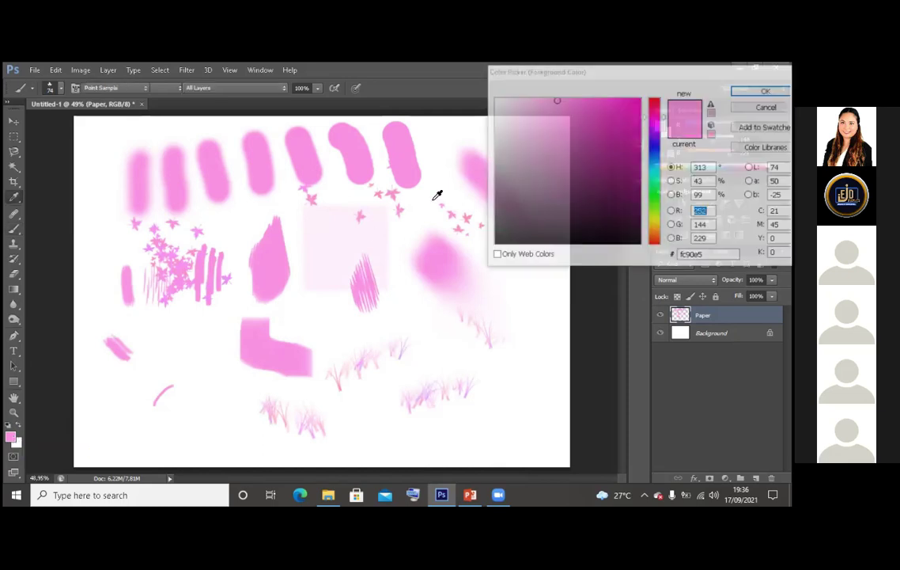
drag(533, 178, 496, 242)
drag(516, 208, 533, 159)
mouse_move(581, 131)
mouse_down()
mouse_move(559, 120)
mouse_move(626, 108)
mouse_up()
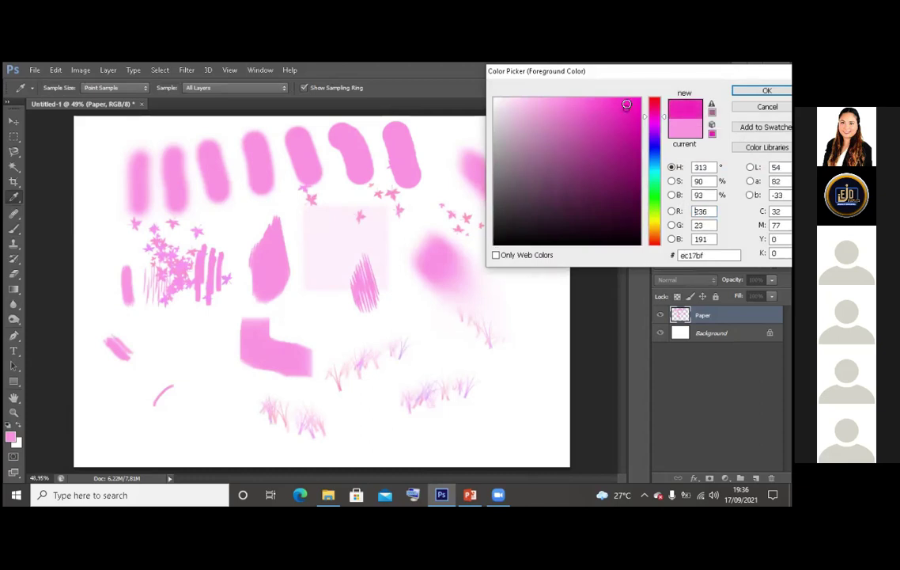
mouse_move(620, 149)
mouse_down()
mouse_move(617, 163)
mouse_move(508, 235)
mouse_move(447, 215)
mouse_move(498, 238)
mouse_up()
drag(584, 70, 521, 86)
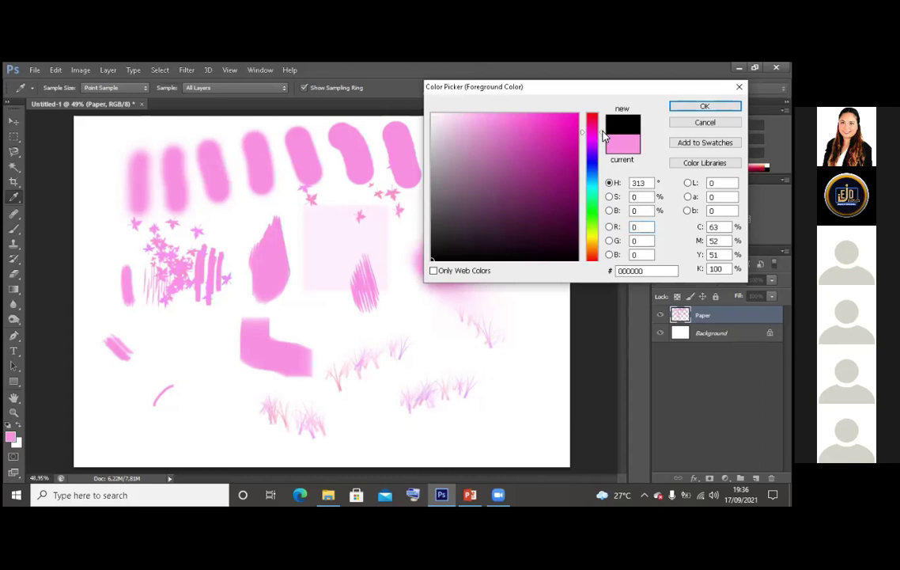
mouse_move(602, 131)
mouse_down()
mouse_move(603, 148)
mouse_move(602, 120)
mouse_move(605, 259)
mouse_move(598, 119)
mouse_up()
mouse_move(560, 151)
mouse_down()
mouse_move(572, 113)
mouse_move(571, 125)
mouse_move(516, 135)
mouse_move(482, 112)
mouse_move(425, 119)
mouse_move(451, 220)
mouse_move(416, 257)
mouse_up()
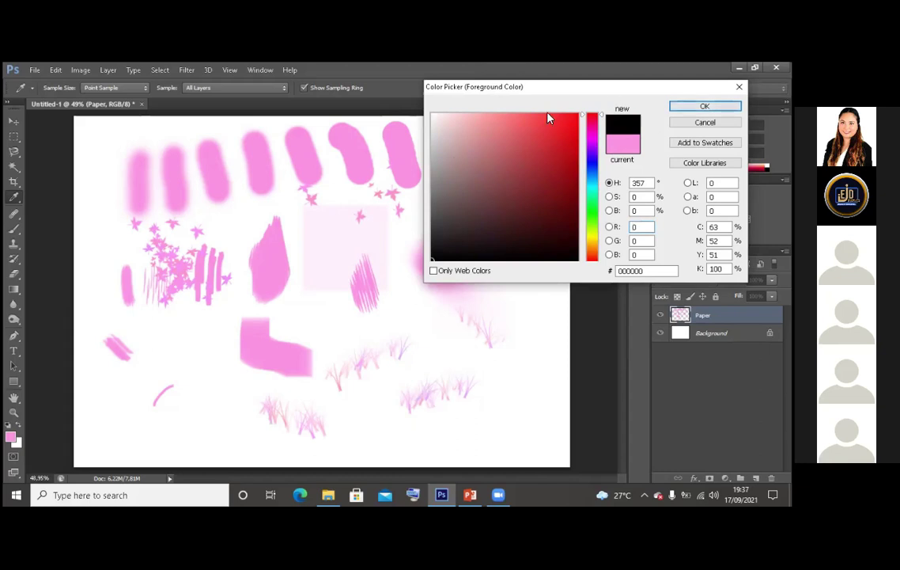
drag(571, 86, 489, 107)
click(621, 128)
key(b)
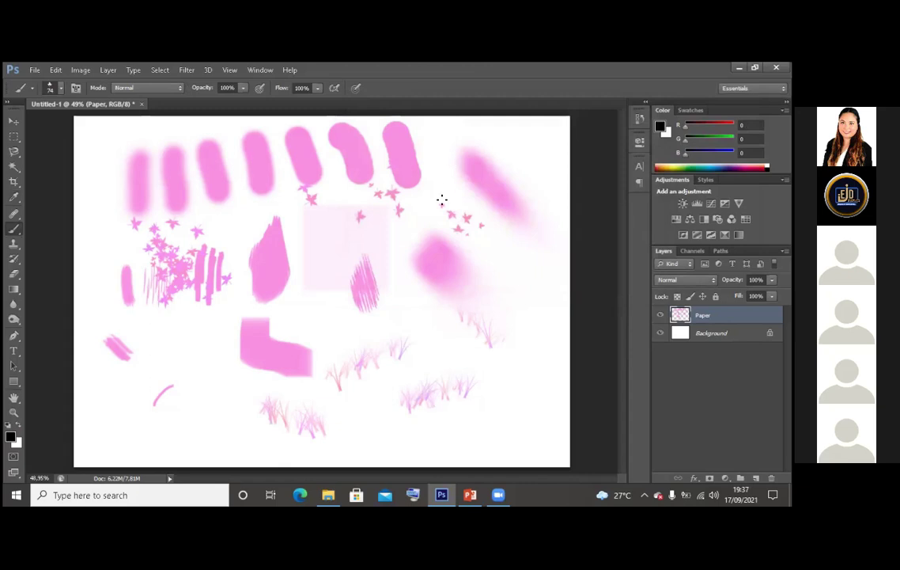
Scatter clusters of black leaves over the pink samples across the canvas with the 74 px leaf tip
click(442, 199)
click(297, 233)
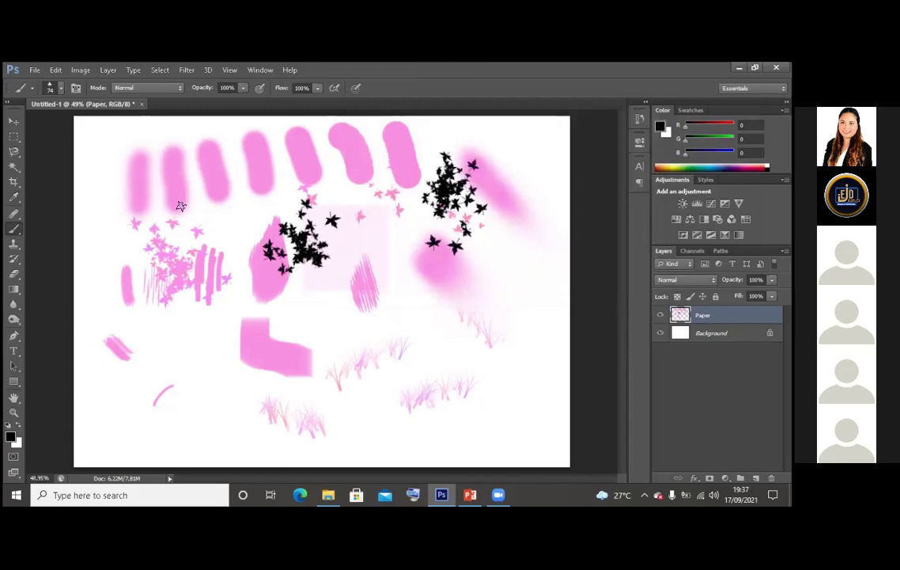
click(154, 182)
click(465, 294)
click(356, 338)
click(230, 345)
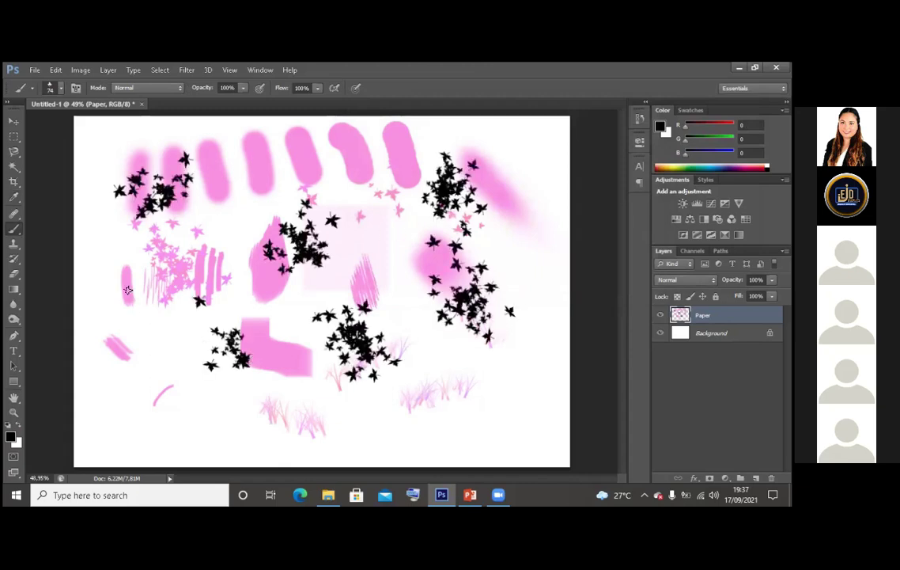
click(127, 286)
drag(265, 267, 387, 289)
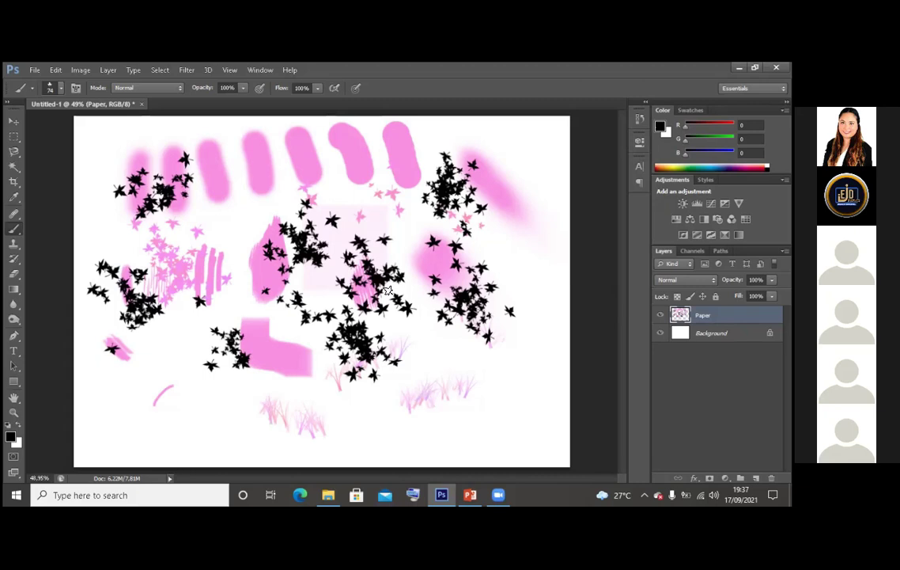
drag(465, 163, 440, 169)
drag(273, 146, 309, 170)
click(224, 192)
click(281, 325)
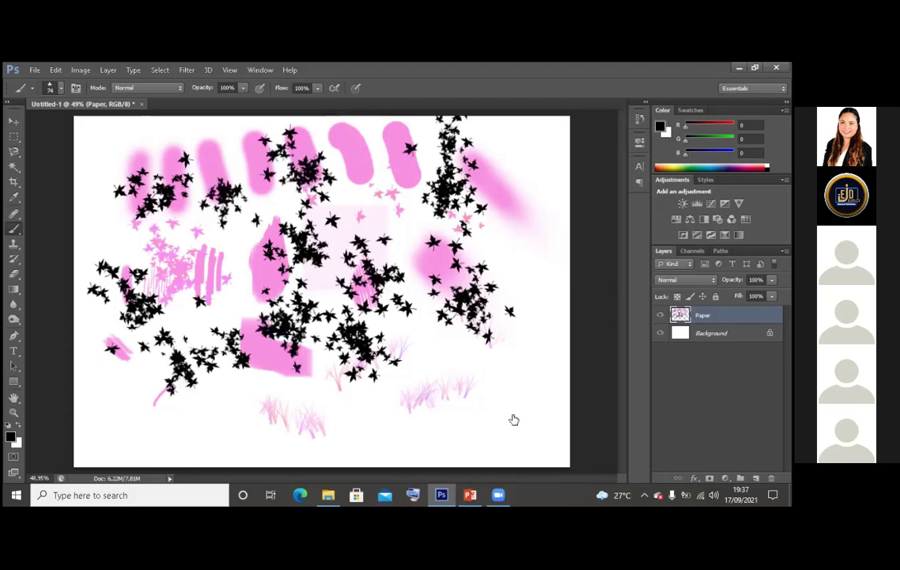
Choose a hard round 74 px tip and paint a thick vertical black stroke near the canvas's right edge
right_click(514, 421)
click(515, 421)
drag(522, 216, 528, 267)
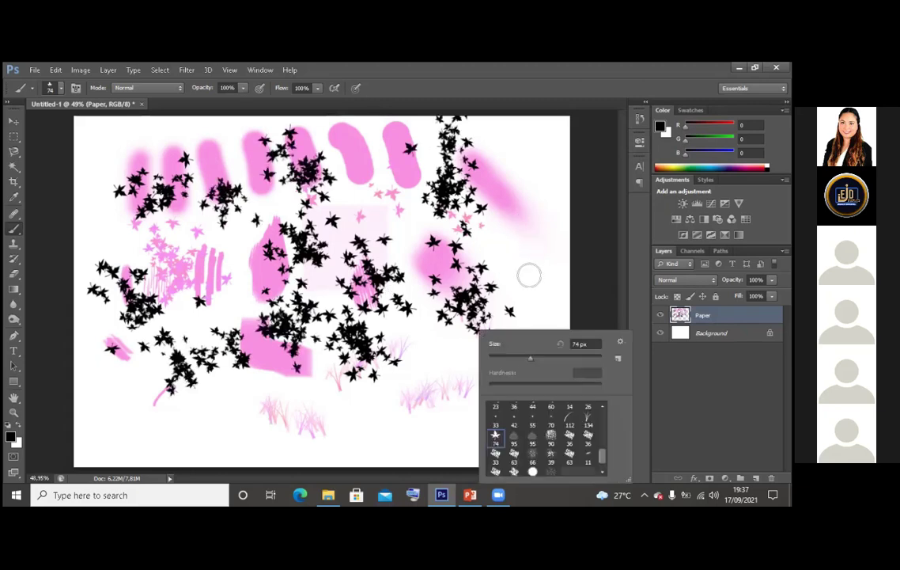
Switch to the Pencil Tool and draw short vertical black lines and a looping line with 55 px bristle tips
click(17, 273)
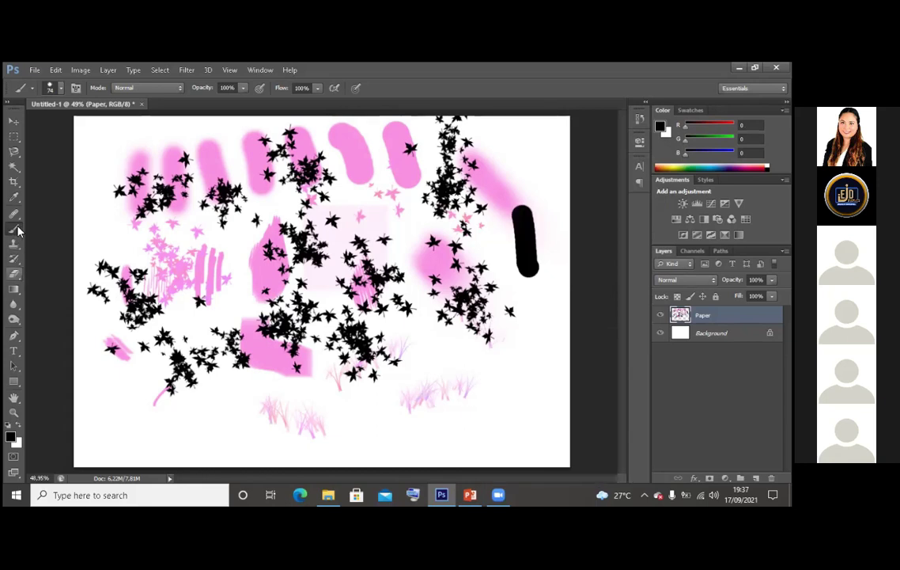
click(17, 230)
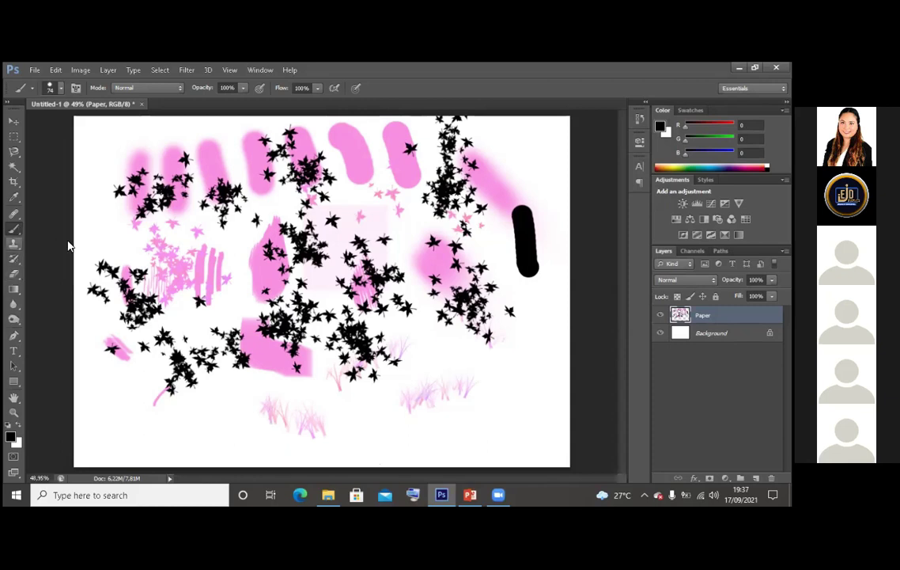
click(443, 339)
key(shift+b)
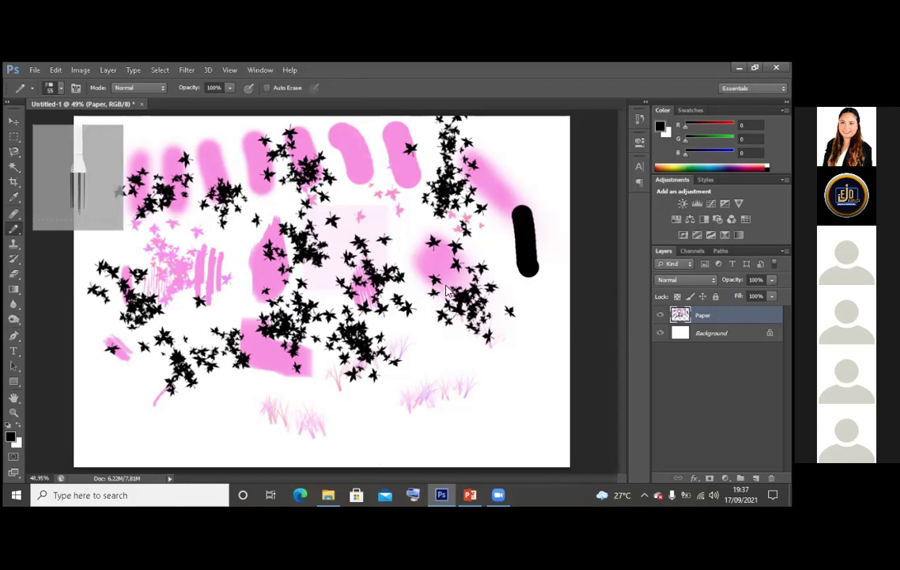
right_click(465, 315)
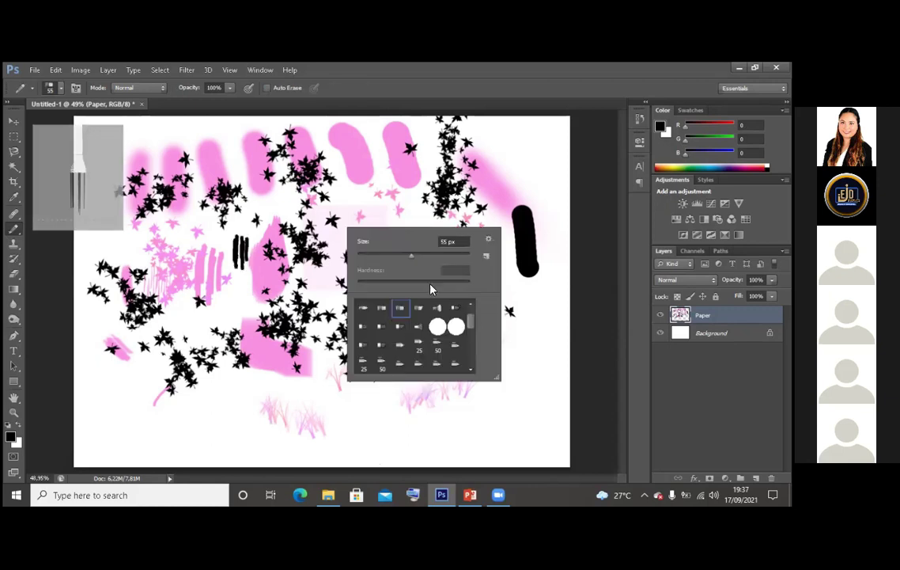
scroll(368, 333, up, 1)
click(368, 331)
mouse_move(243, 385)
mouse_down()
mouse_move(261, 415)
mouse_move(312, 400)
mouse_move(299, 386)
mouse_move(303, 413)
mouse_up()
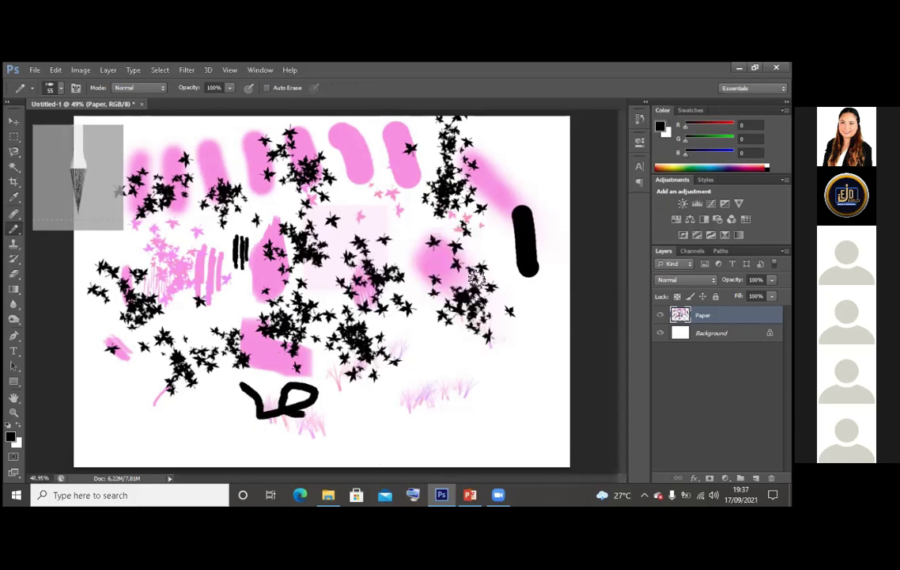
Draw a U-shaped stroke, 112 px grass blades and scattered 74 px leaves around the canvas's right half with the Pencil Tool
right_click(522, 318)
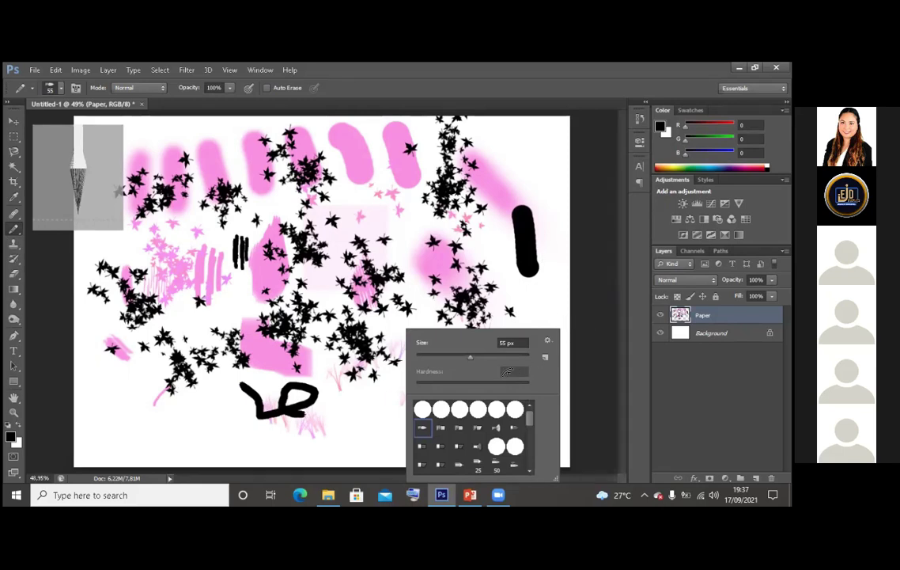
drag(532, 289, 518, 321)
right_click(510, 186)
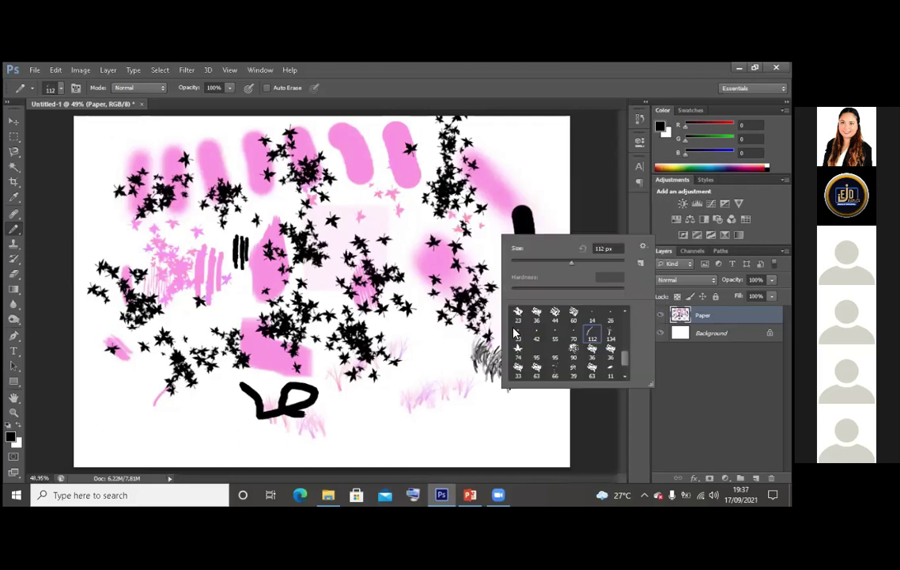
scroll(514, 333, down, 1)
click(518, 316)
double_click(518, 334)
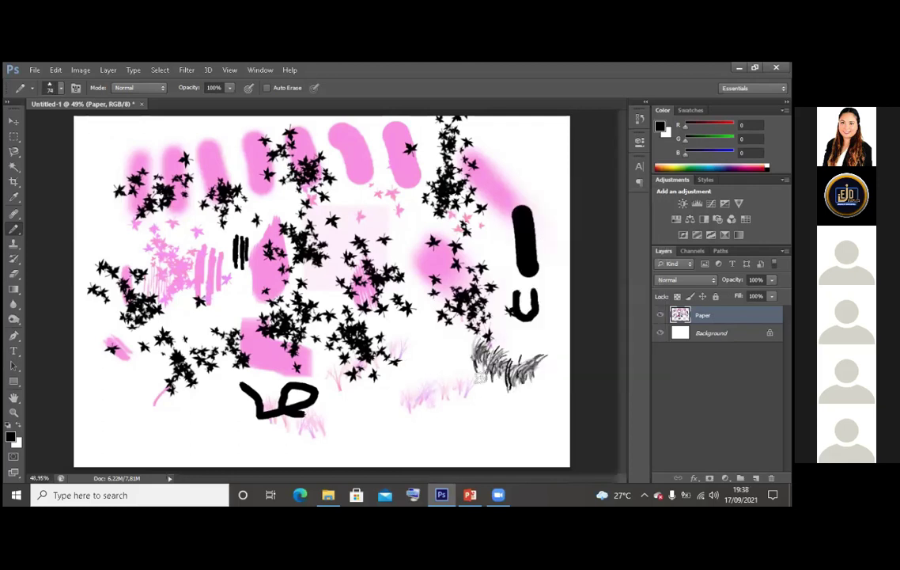
drag(481, 377, 419, 368)
click(511, 171)
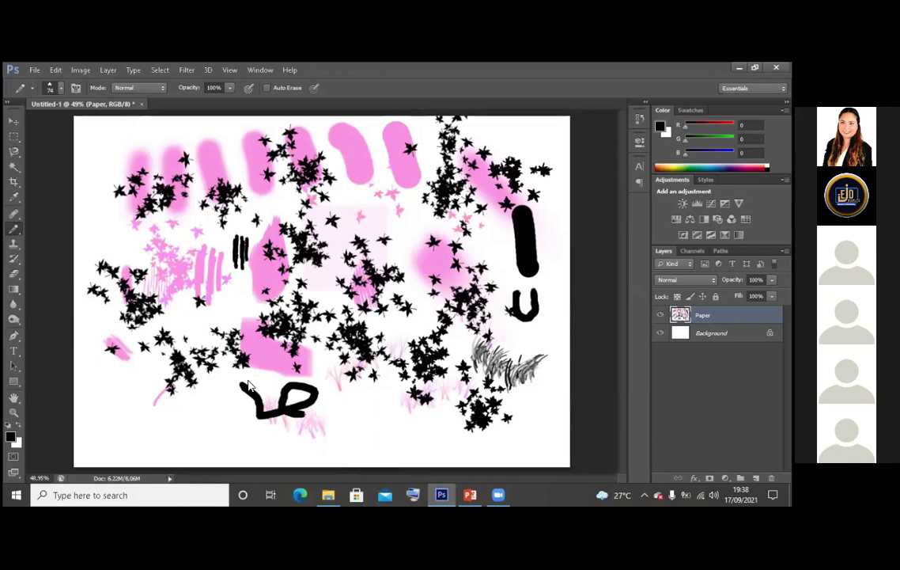
Switch to PowerPoint to review the Retouching and Painting Tool slide, and return to Photoshop
click(470, 495)
click(604, 141)
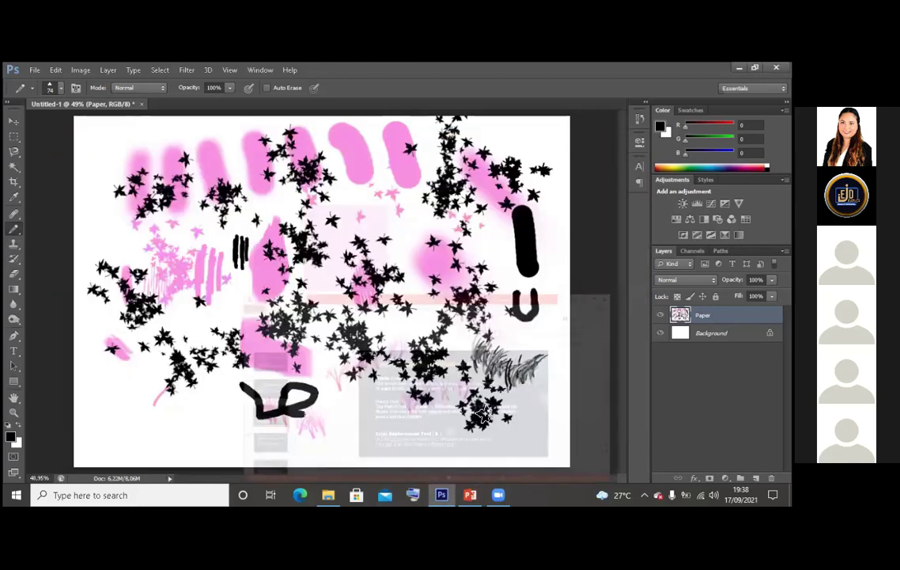
click(469, 496)
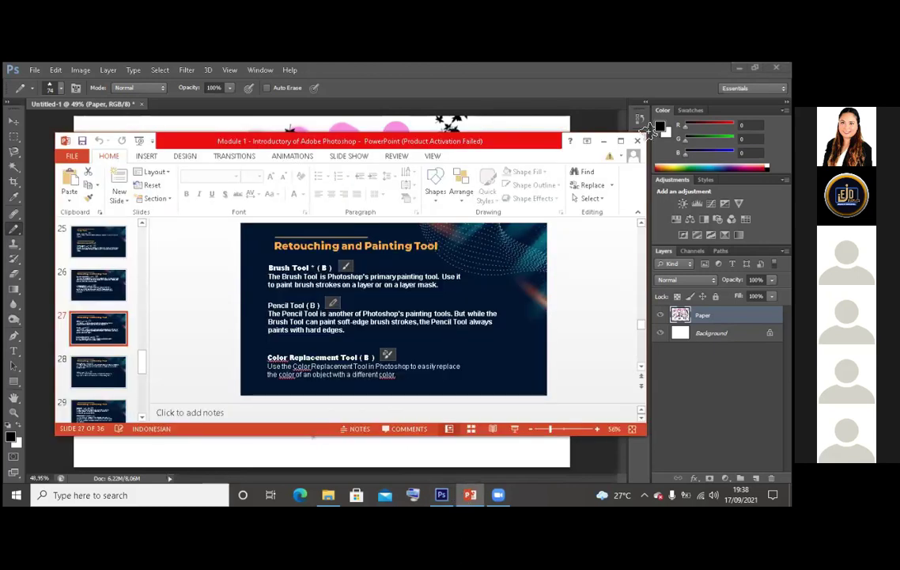
click(604, 142)
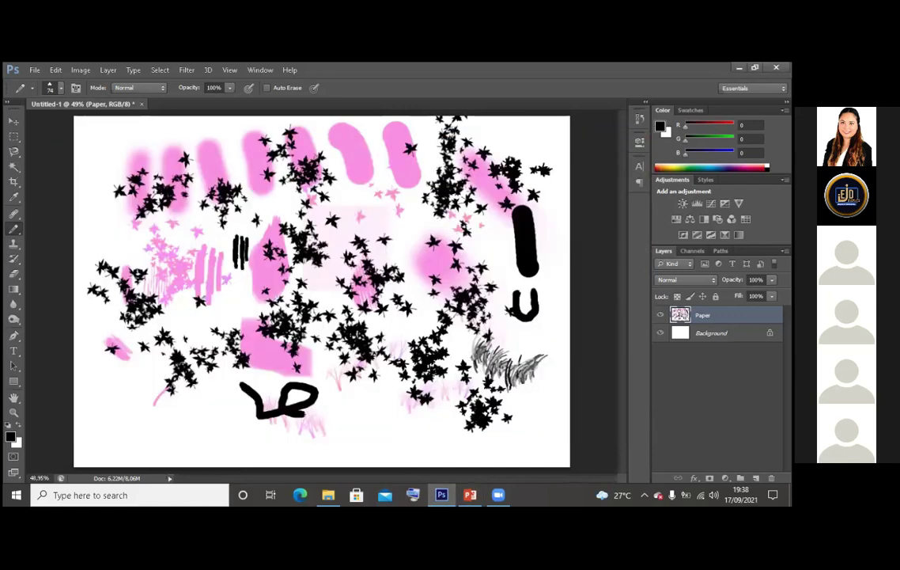
right_click(696, 315)
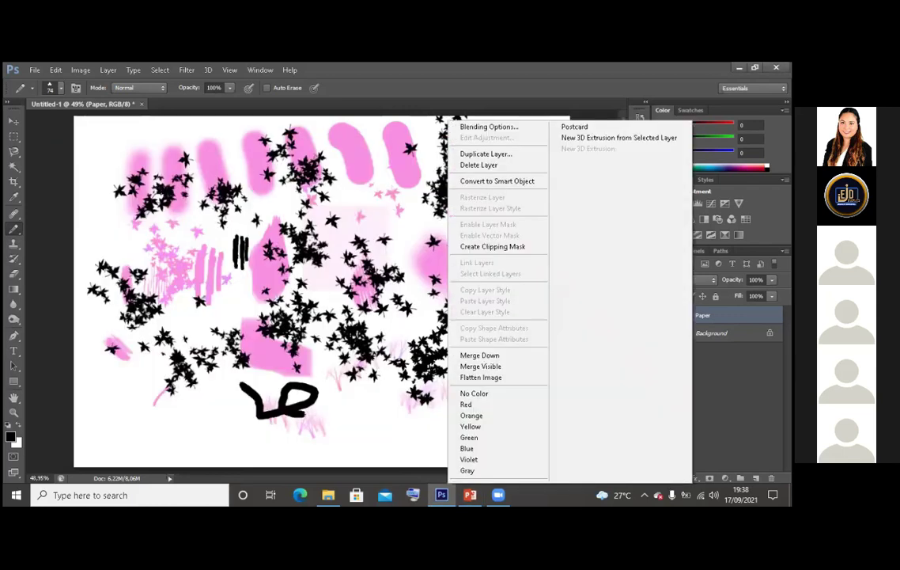
click(329, 494)
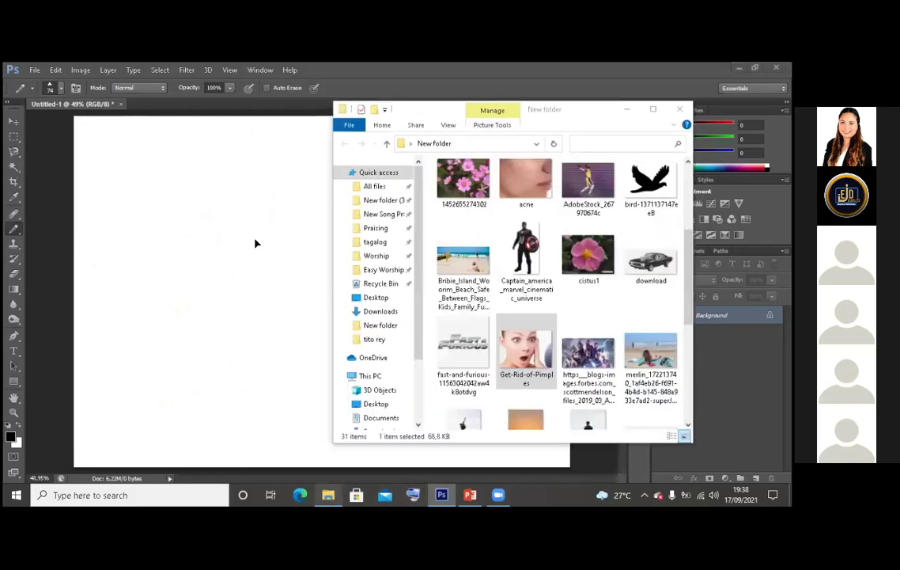
drag(447, 301, 502, 426)
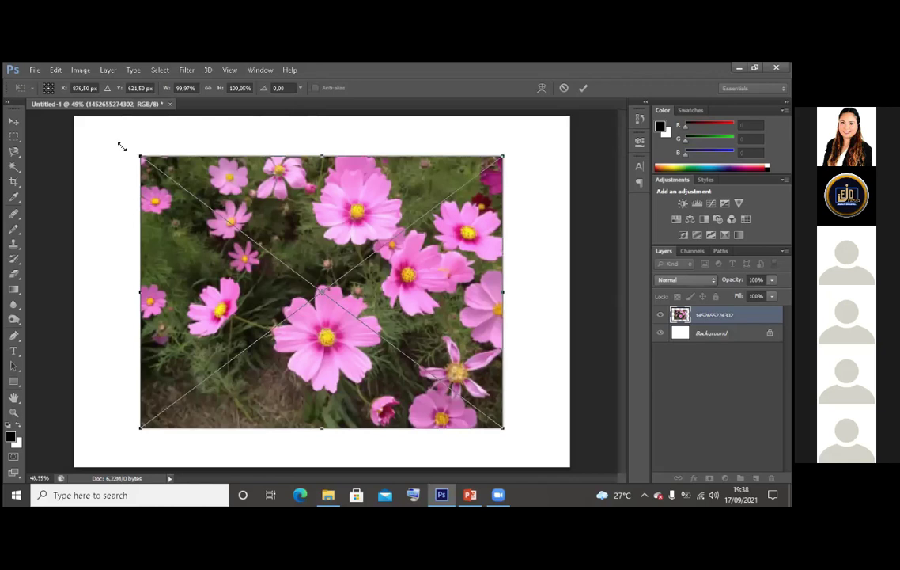
drag(121, 146, 73, 117)
key(Return)
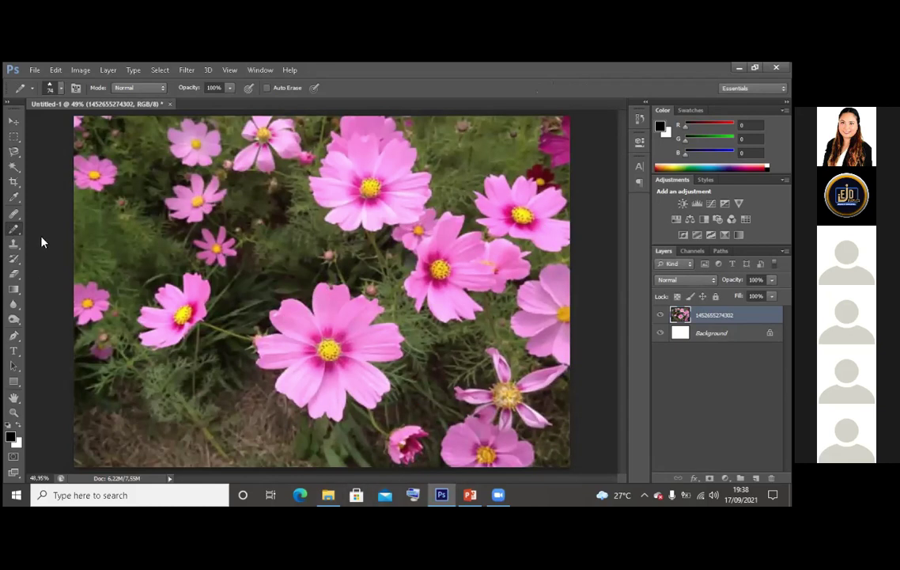
Choose the Color Replacement Tool with a 44 px brush and set the foreground color to red (R 255, G 0, B 12)
right_click(14, 228)
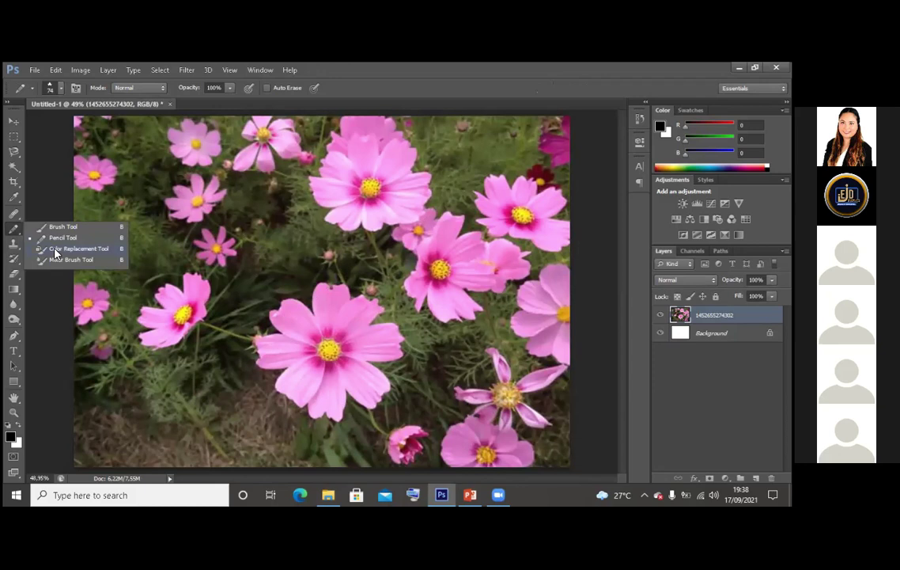
key(Return)
right_click(315, 283)
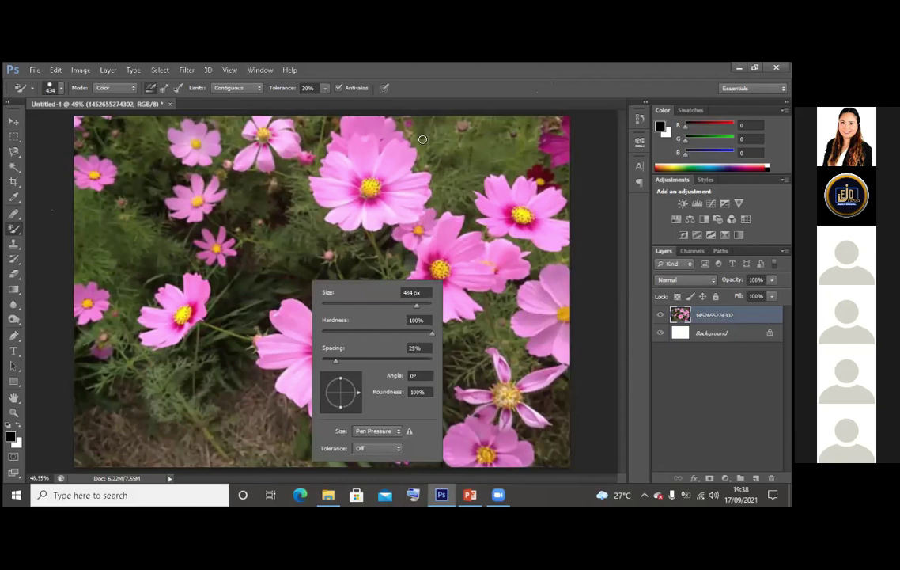
click(660, 126)
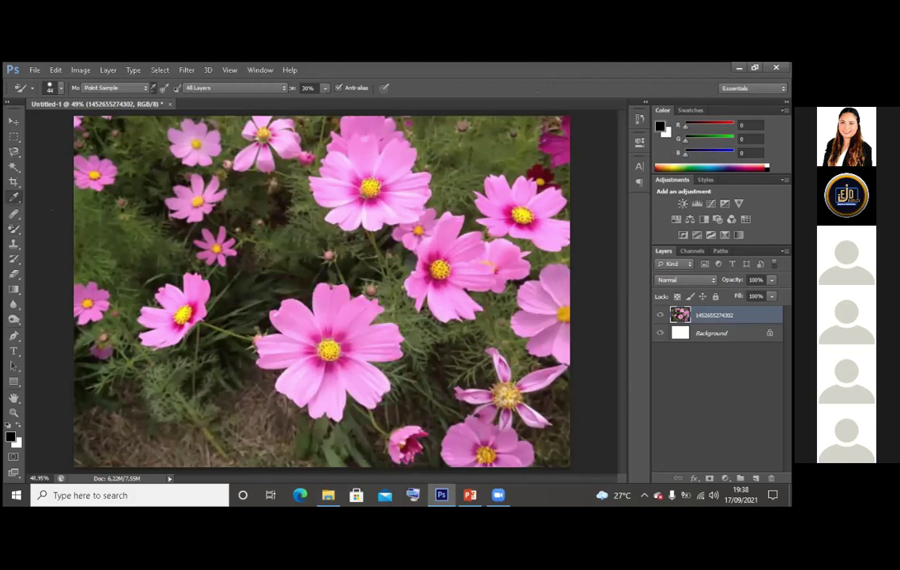
click(326, 324)
key(Return)
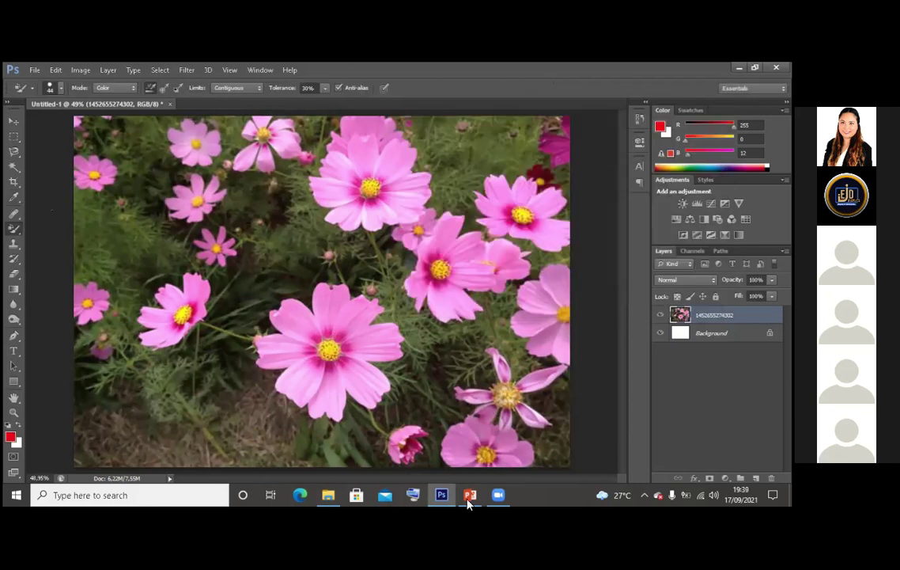
Check the Color Replacement Tool description in PowerPoint, and recolor the petals of the large lower central flower red in Photoshop
click(469, 495)
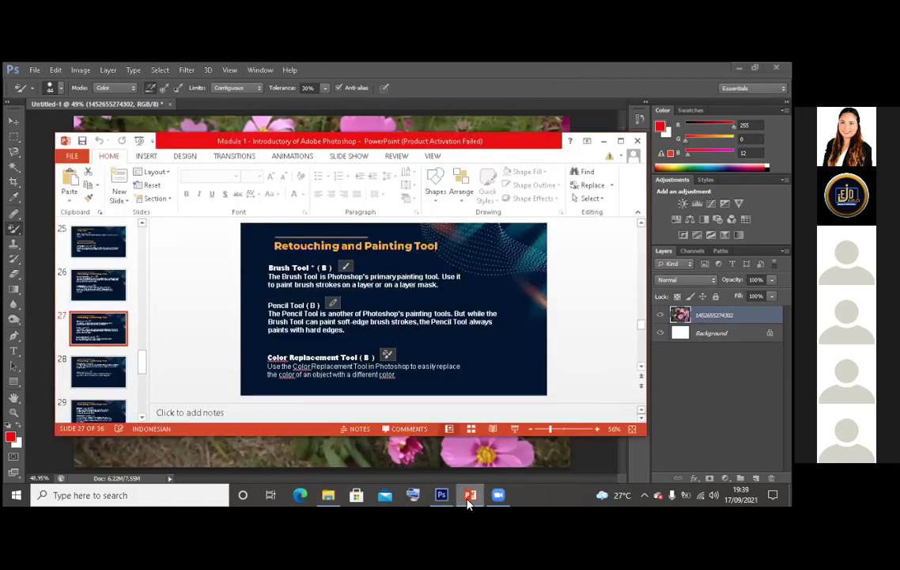
click(470, 496)
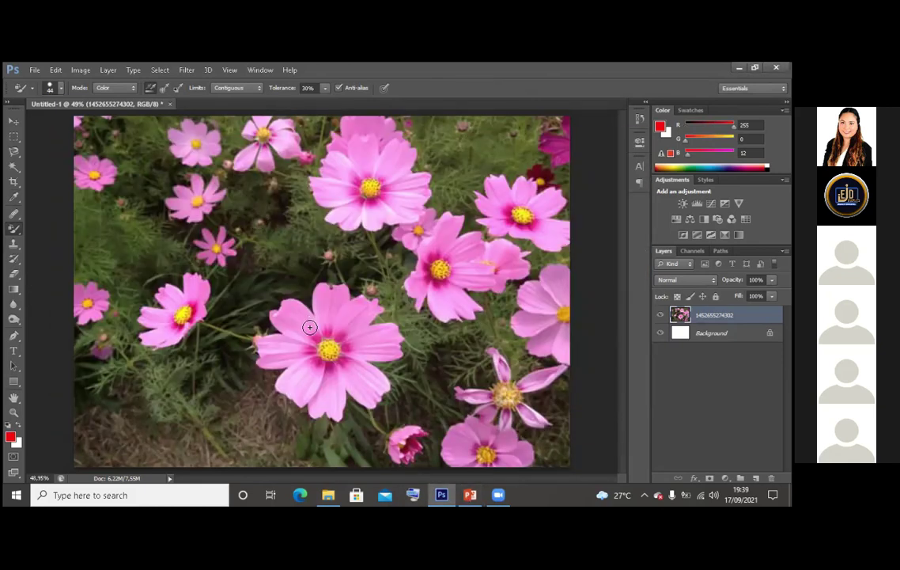
mouse_move(309, 326)
mouse_down()
mouse_move(288, 306)
mouse_move(277, 313)
mouse_move(283, 328)
mouse_move(304, 340)
mouse_move(282, 314)
mouse_move(306, 335)
mouse_move(275, 340)
mouse_move(264, 360)
mouse_move(281, 348)
mouse_move(287, 364)
mouse_move(289, 352)
mouse_move(297, 370)
mouse_move(285, 384)
mouse_move(297, 397)
mouse_move(311, 370)
mouse_move(315, 409)
mouse_move(343, 411)
mouse_move(333, 375)
mouse_move(326, 398)
mouse_move(359, 397)
mouse_up()
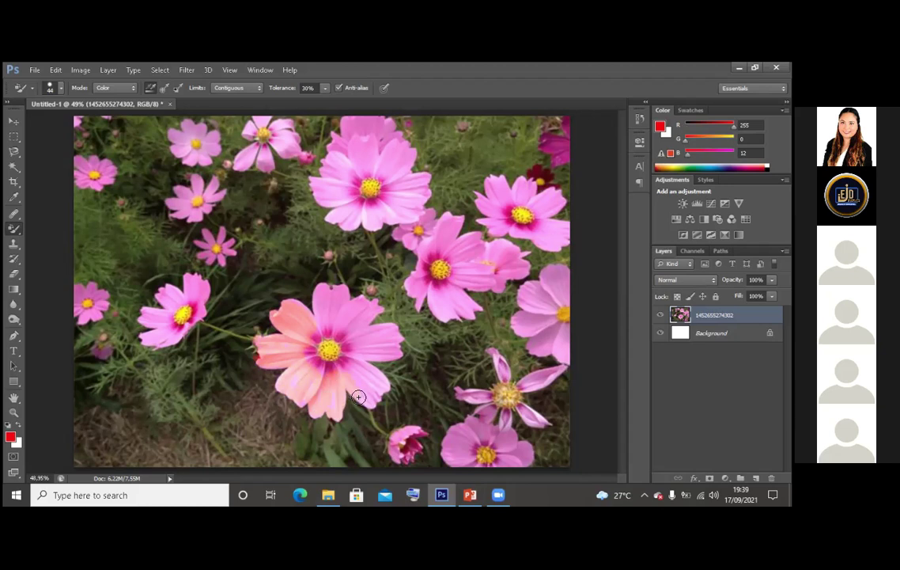
mouse_move(359, 396)
mouse_down()
mouse_move(388, 384)
mouse_move(387, 359)
mouse_up()
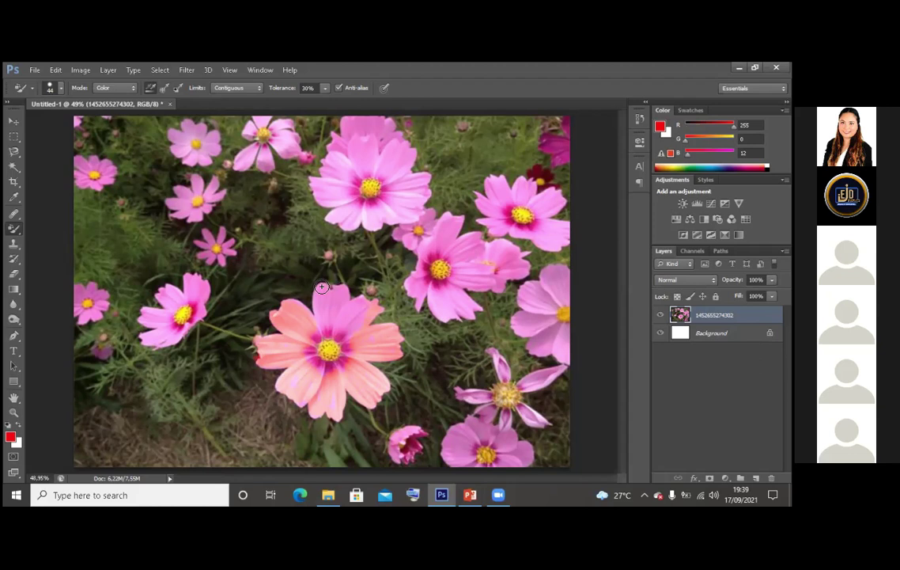
mouse_move(322, 288)
mouse_down()
mouse_move(316, 316)
mouse_move(327, 312)
mouse_move(339, 328)
mouse_up()
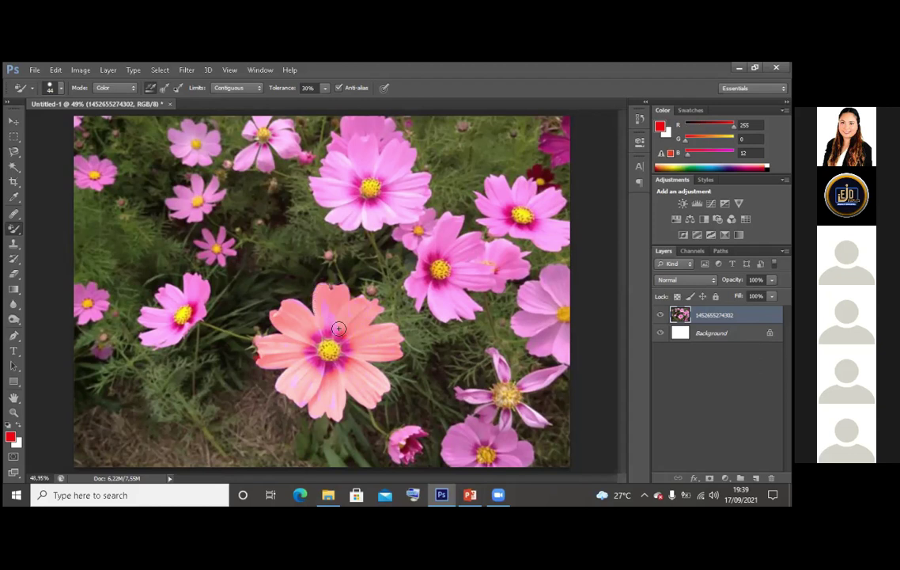
mouse_move(352, 391)
mouse_down()
mouse_move(323, 371)
mouse_move(302, 403)
mouse_move(390, 347)
mouse_move(323, 314)
mouse_up()
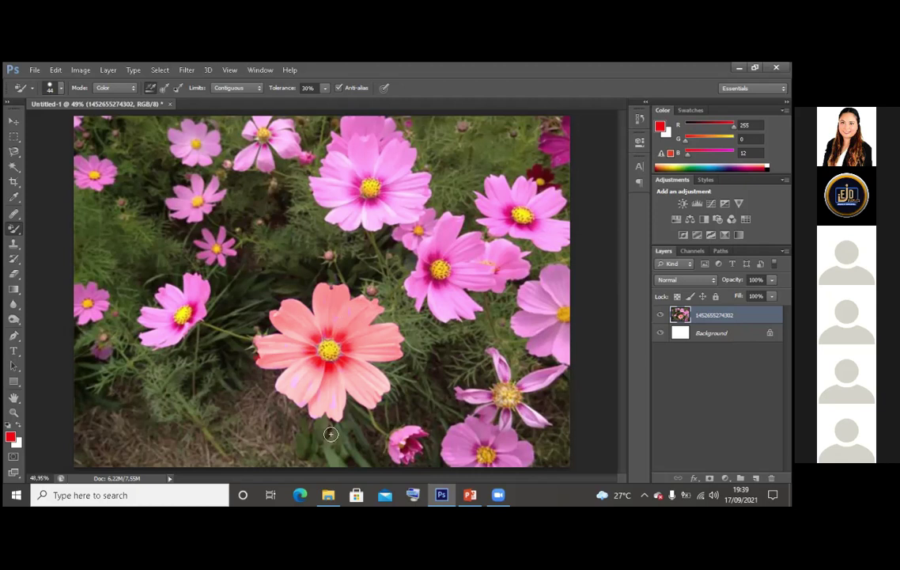
Set the foreground color to blue (#2a00ff) and recolor the petals of the small flower near the photo's upper left
right_click(11, 230)
click(14, 228)
click(12, 436)
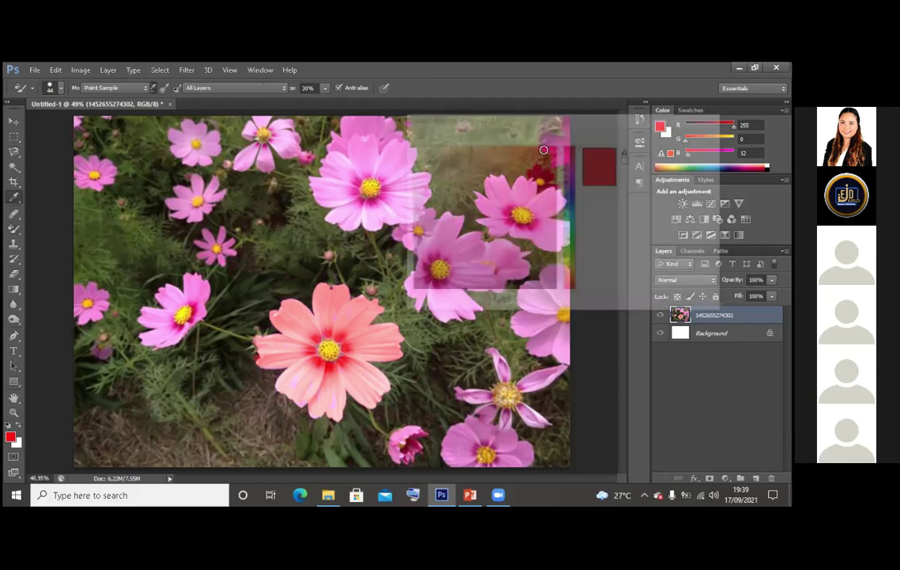
click(570, 190)
click(545, 151)
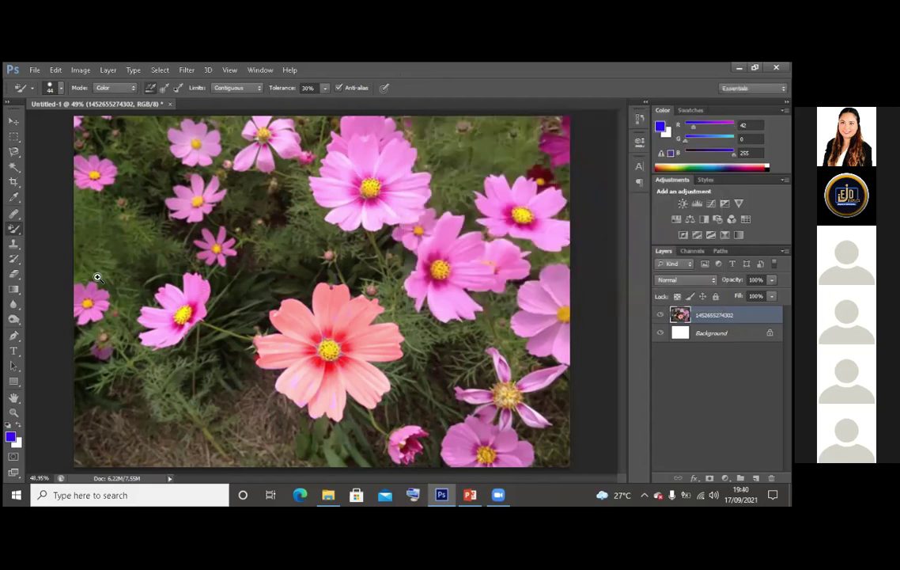
click(344, 451)
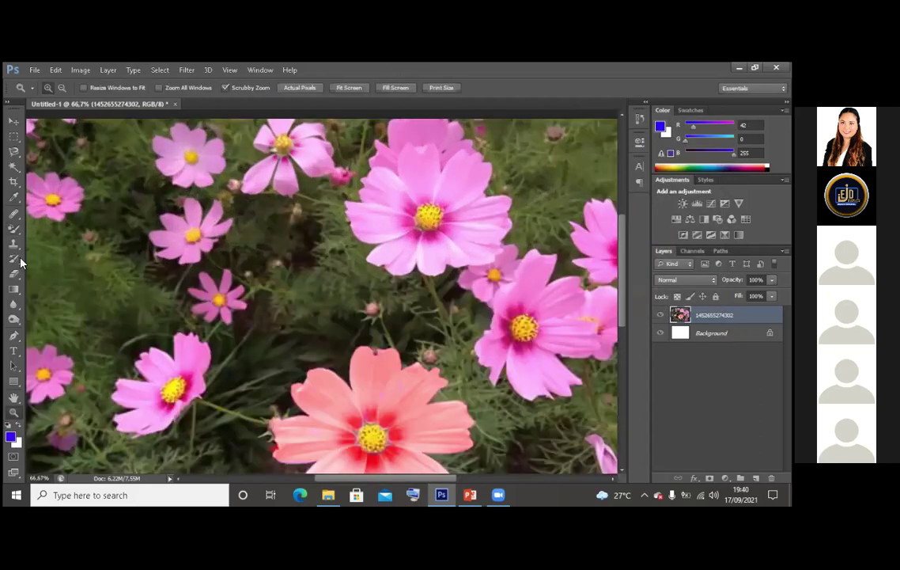
key(ctrl+plus)
click(15, 228)
mouse_move(131, 255)
mouse_down()
mouse_move(119, 288)
mouse_move(137, 275)
mouse_move(139, 306)
mouse_move(153, 289)
mouse_move(175, 303)
mouse_move(192, 283)
mouse_move(192, 273)
mouse_move(171, 284)
mouse_move(189, 256)
mouse_move(144, 228)
mouse_move(131, 232)
mouse_move(151, 253)
mouse_move(193, 249)
mouse_move(201, 260)
mouse_move(197, 270)
mouse_move(124, 269)
mouse_move(102, 246)
mouse_up()
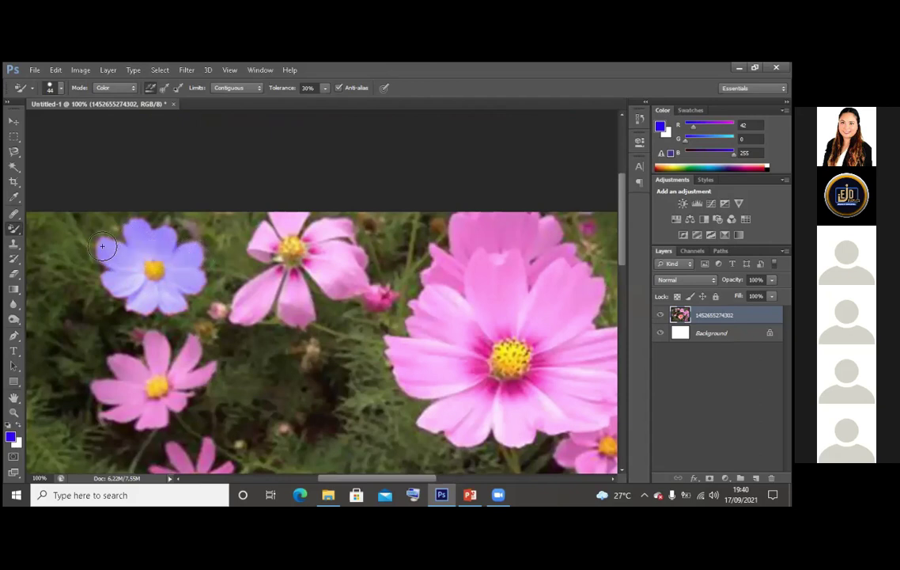
Set the foreground color to yellow (#fcff00) and recolor the petals of the flower just below the blue one
click(10, 436)
scroll(256, 291, down, 2)
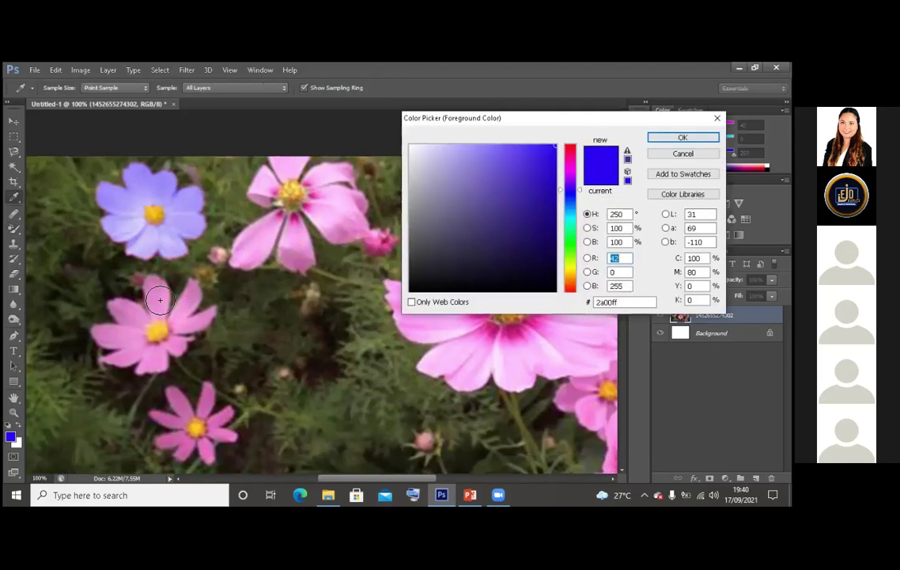
click(158, 290)
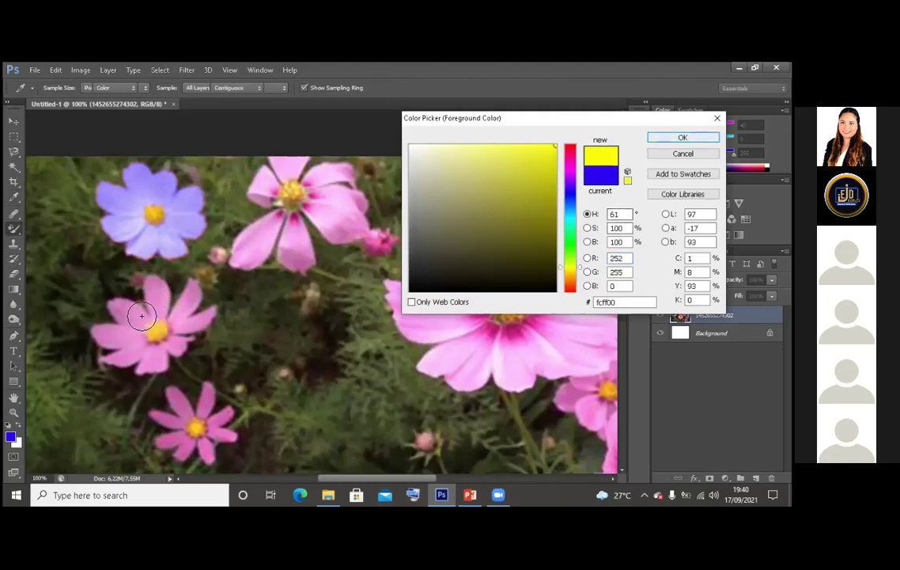
key(Return)
drag(156, 290, 156, 309)
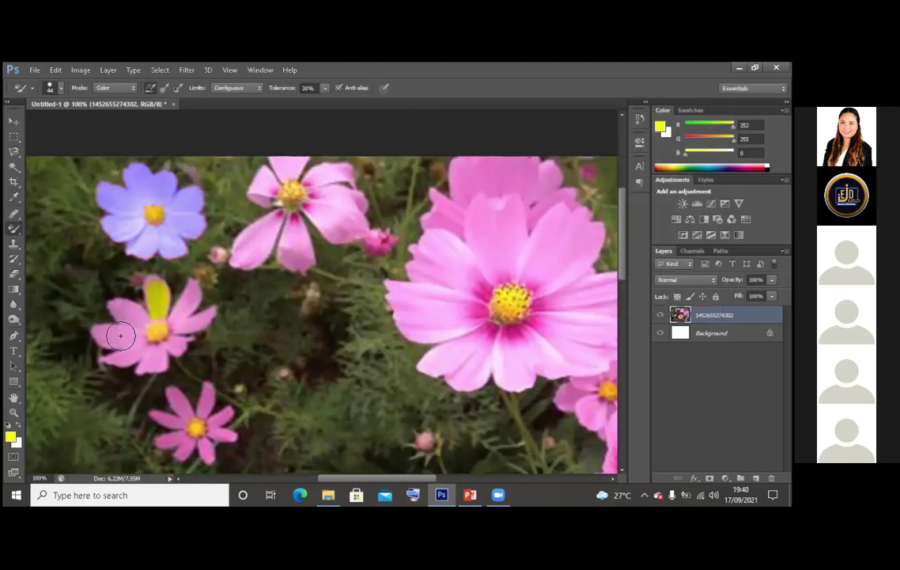
mouse_move(101, 332)
mouse_down()
mouse_move(107, 312)
mouse_move(146, 313)
mouse_move(183, 344)
mouse_move(175, 294)
mouse_move(191, 306)
mouse_move(187, 295)
mouse_move(178, 317)
mouse_move(157, 292)
mouse_up()
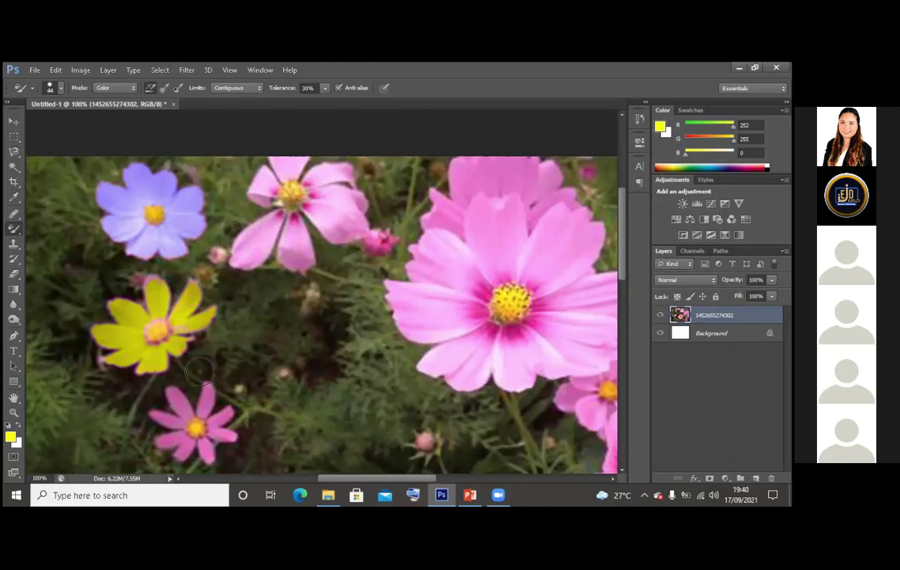
Set the foreground color to green (R 42, G 255, B 0) and recolor the petals of the flower beside the large red one
scroll(178, 331, down, 1)
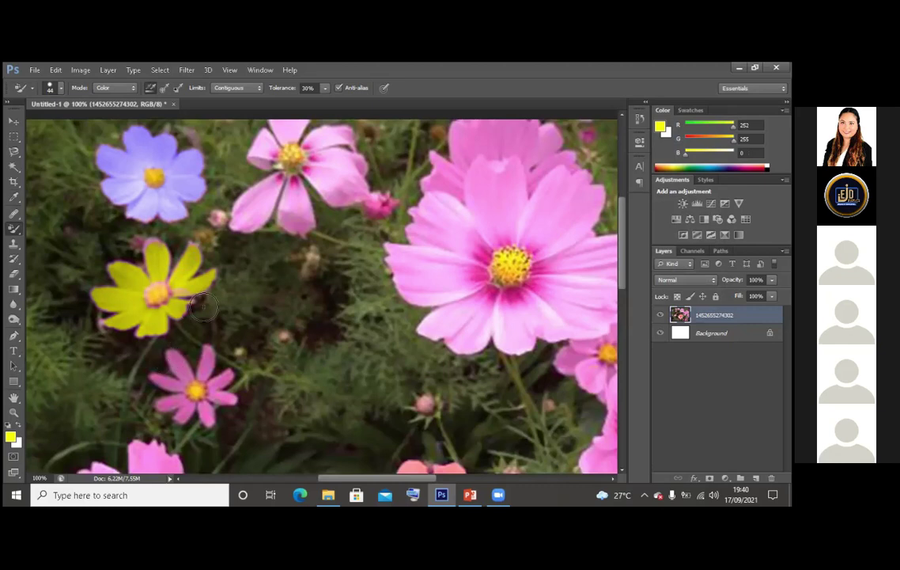
scroll(198, 305, down, 1)
scroll(166, 285, down, 2)
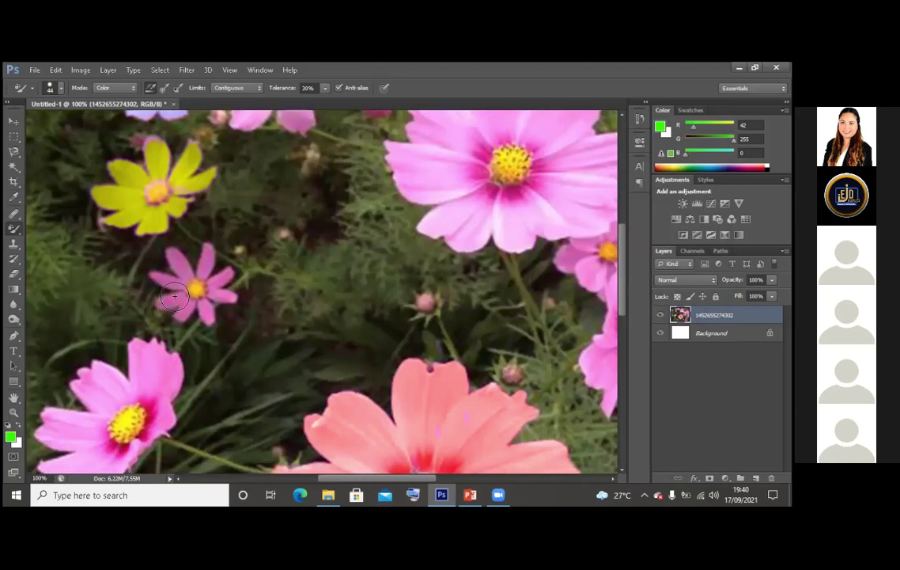
scroll(119, 292, down, 2)
mouse_move(102, 305)
mouse_down()
mouse_move(106, 326)
mouse_move(91, 313)
mouse_move(93, 344)
mouse_move(60, 345)
mouse_move(81, 369)
mouse_move(56, 357)
mouse_move(105, 358)
mouse_move(98, 373)
mouse_move(59, 395)
mouse_move(171, 305)
mouse_move(129, 249)
mouse_move(142, 296)
mouse_move(71, 306)
mouse_move(144, 304)
mouse_move(133, 267)
mouse_up()
Fit the whole photo on screen and set the Color Replacement Tool's sampling to Once
click(13, 412)
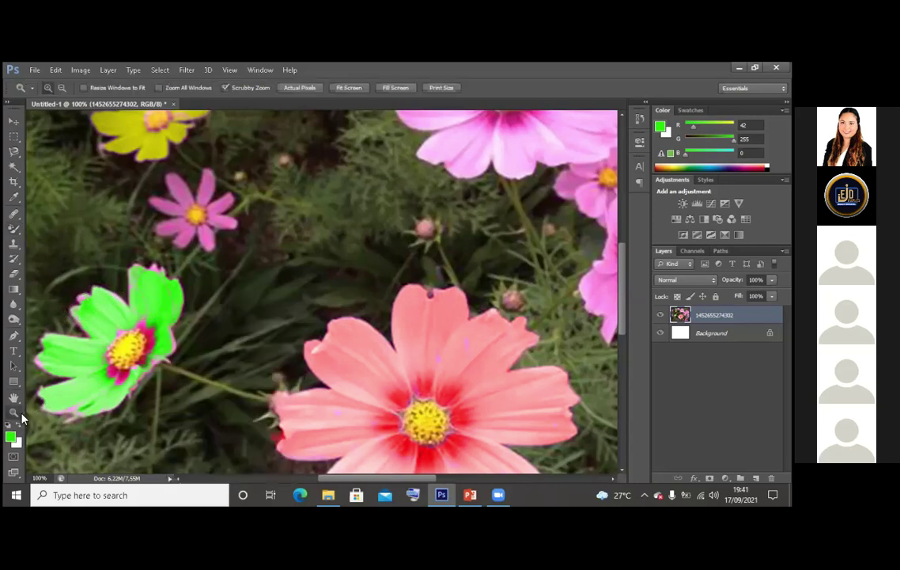
right_click(71, 392)
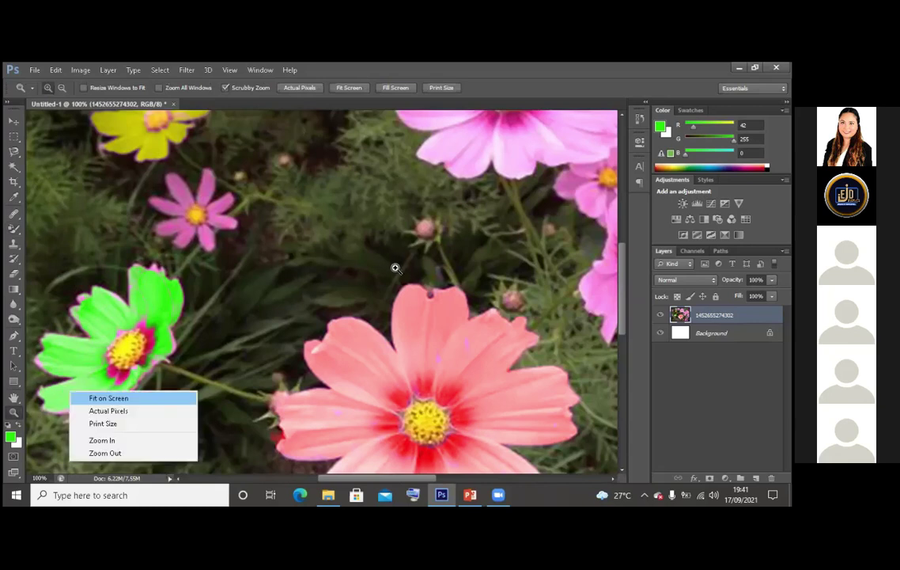
click(109, 398)
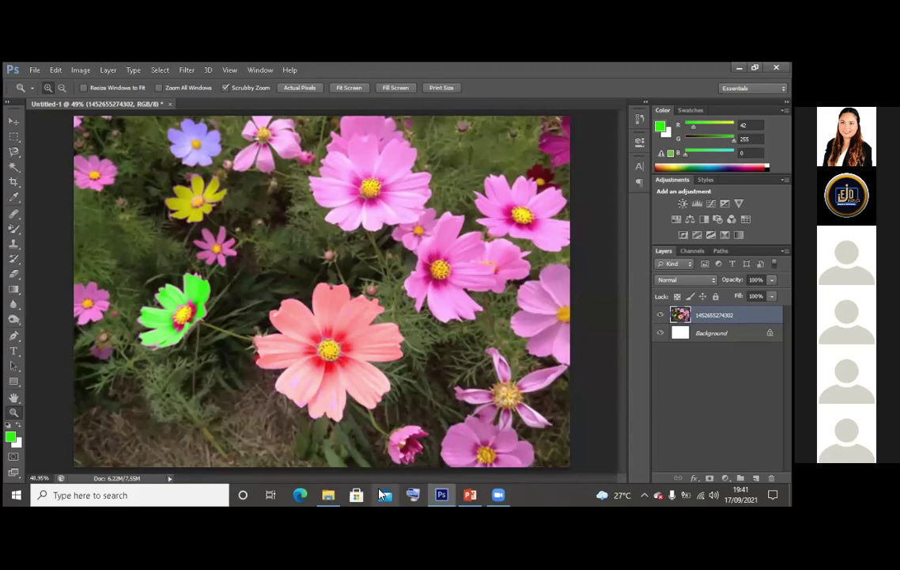
click(17, 245)
right_click(13, 228)
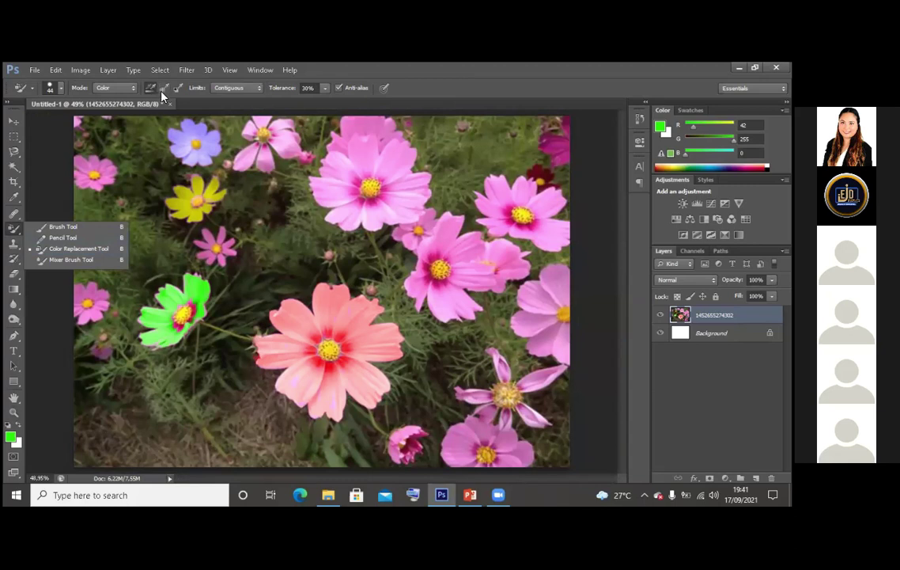
click(163, 94)
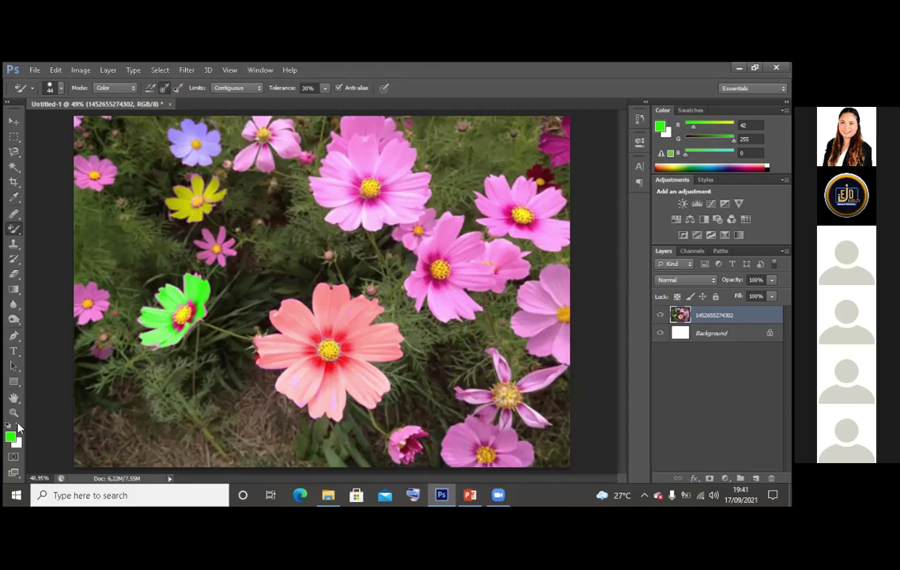
Set the foreground color to red (#df0500)
click(13, 197)
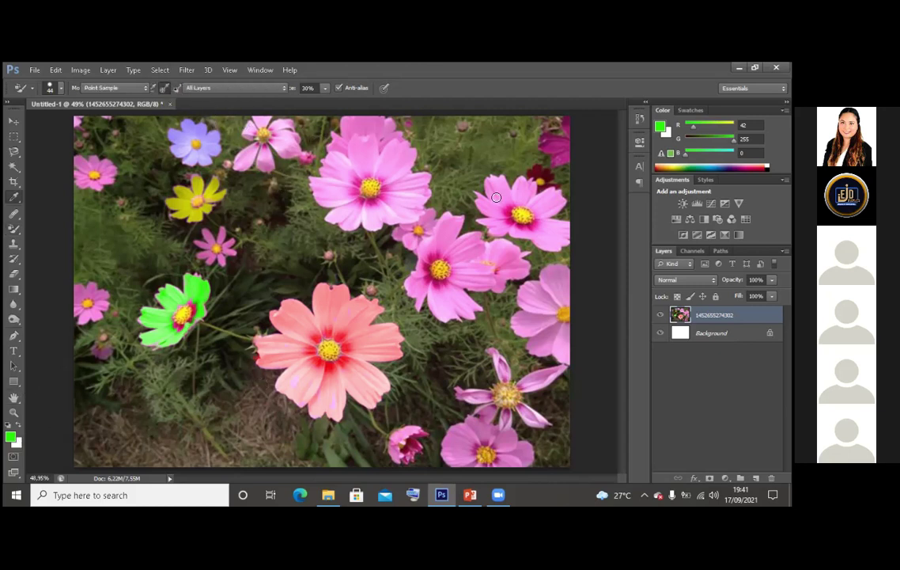
click(551, 219)
drag(570, 249, 571, 291)
click(555, 162)
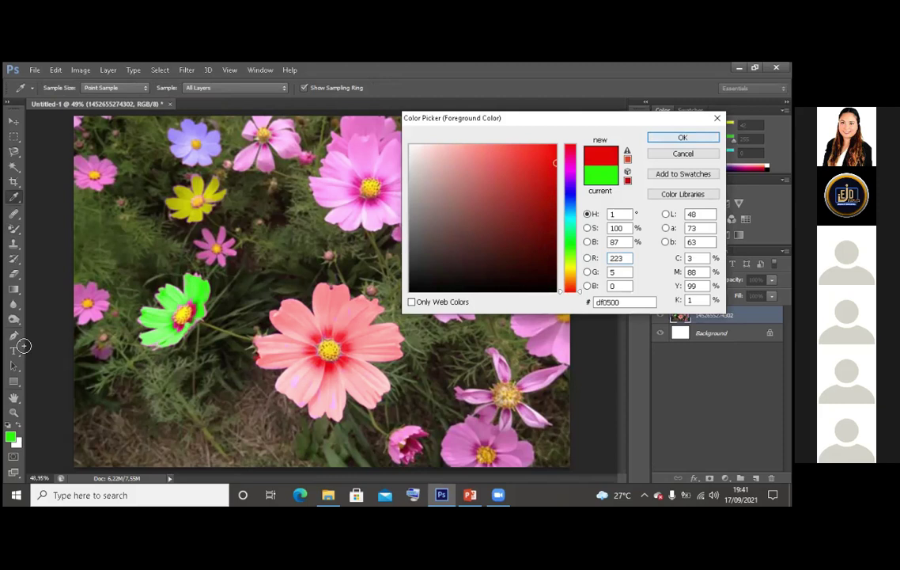
key(Return)
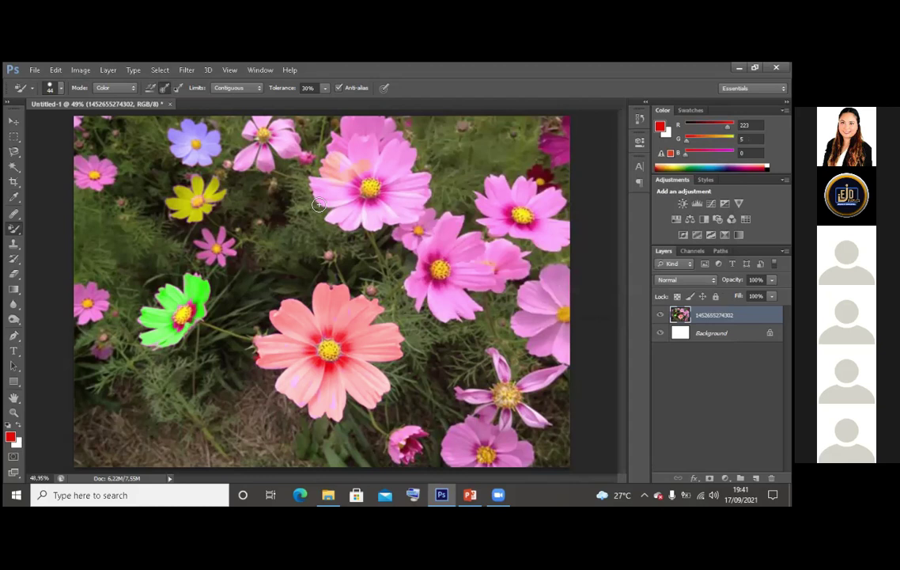
Enlarge the Color Replacement brush to 85 px and recolor the petals of the large pink flower near the photo's upper edge red
drag(318, 204, 353, 153)
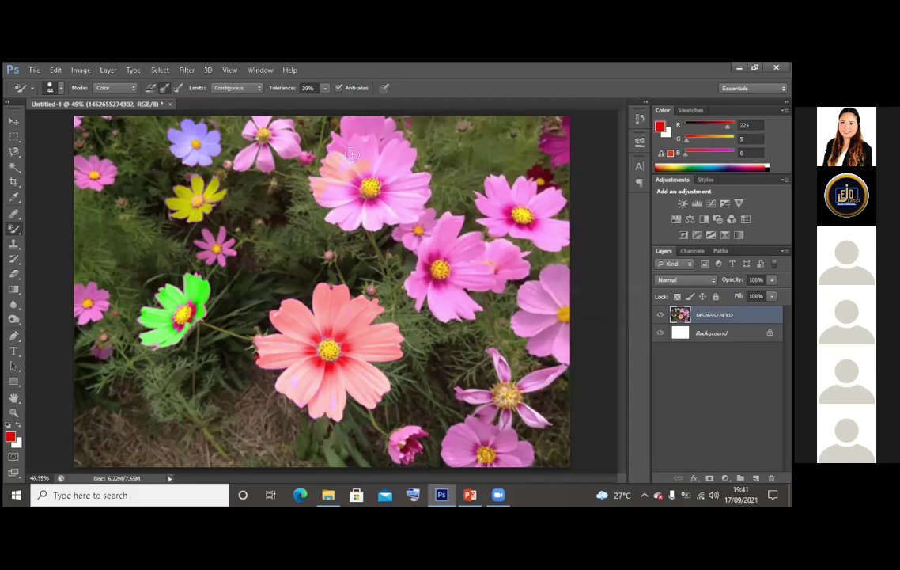
mouse_move(335, 216)
mouse_down()
mouse_move(361, 201)
mouse_move(350, 221)
mouse_move(370, 215)
mouse_move(369, 232)
mouse_move(396, 214)
mouse_up()
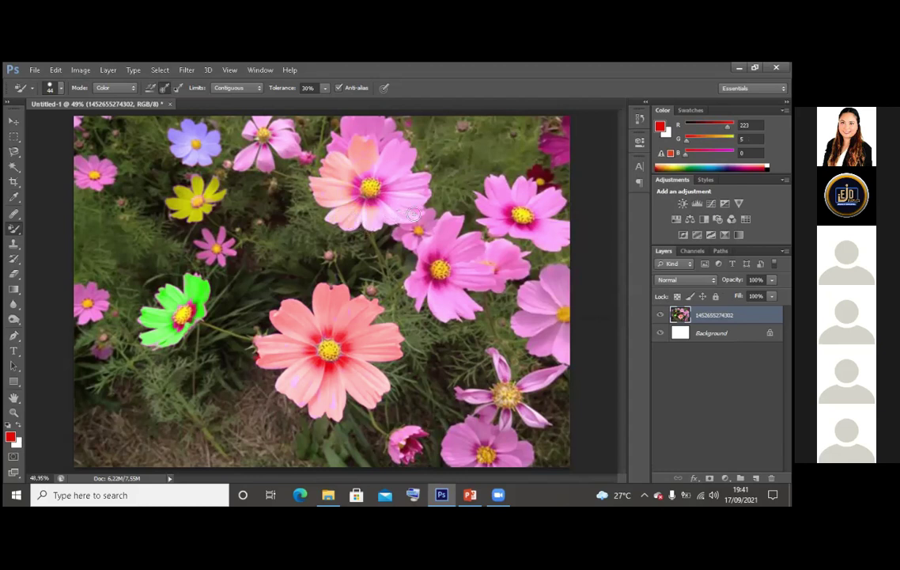
right_click(433, 183)
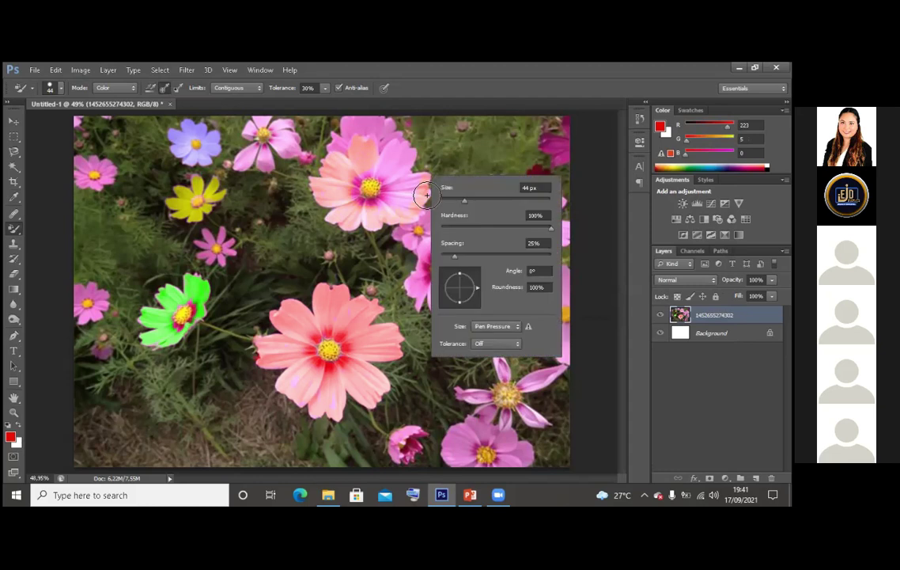
key(Return)
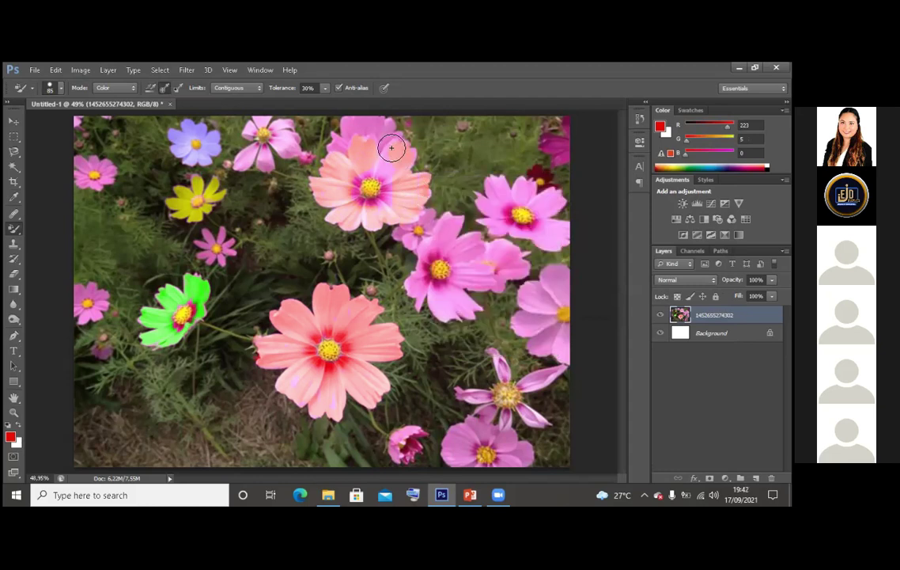
mouse_move(392, 148)
mouse_down()
mouse_move(386, 207)
mouse_move(395, 169)
mouse_up()
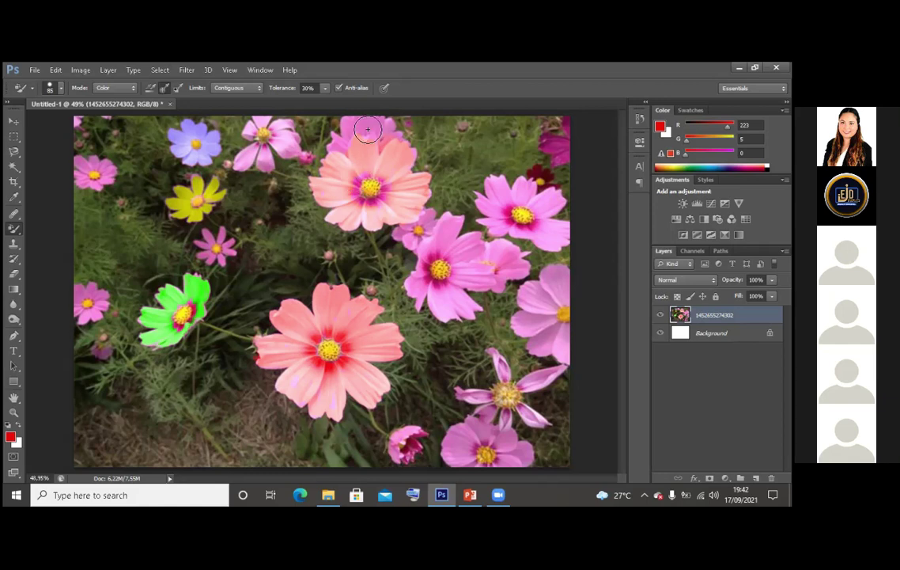
Recolor the petals of the flower partly hidden behind the upper large flower red, and fit the whole photo on screen
drag(341, 150, 348, 133)
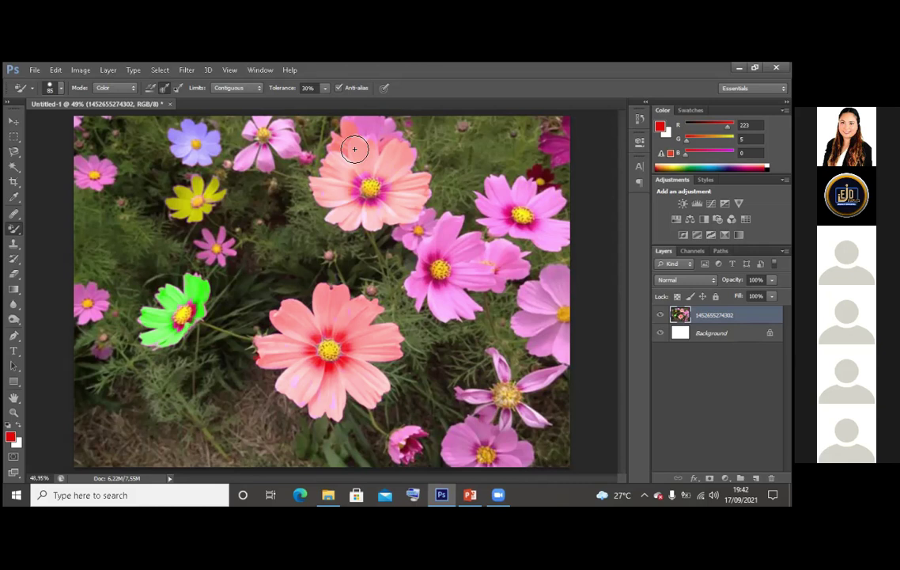
click(14, 413)
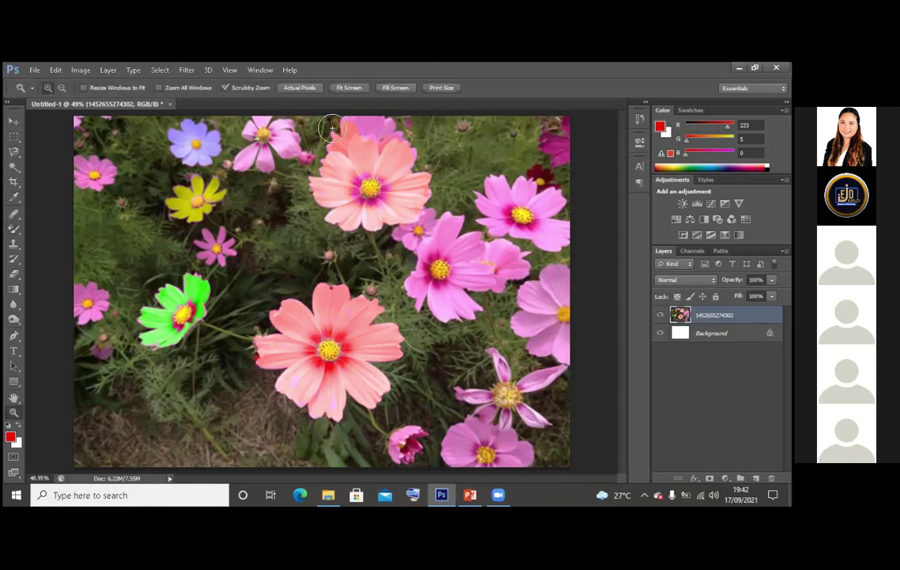
click(378, 127)
key(b)
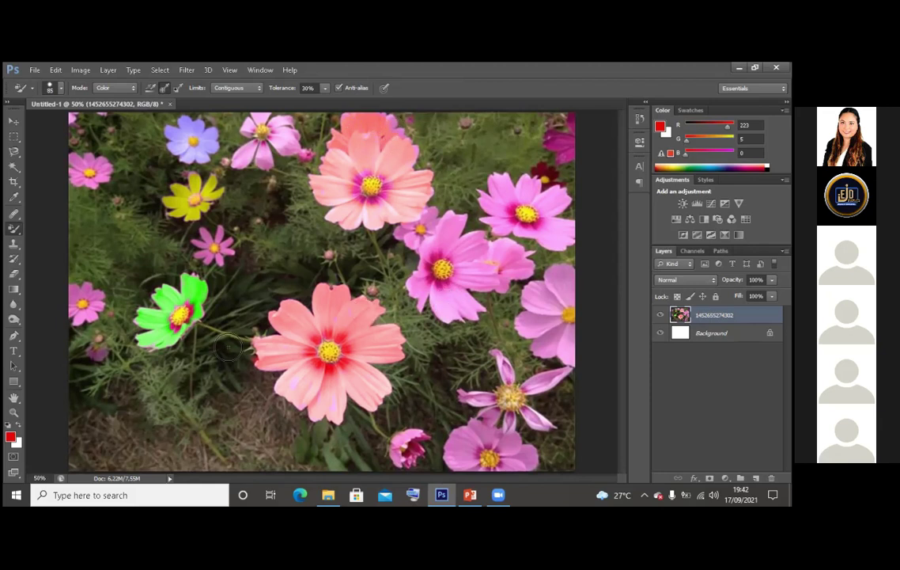
click(14, 412)
right_click(172, 345)
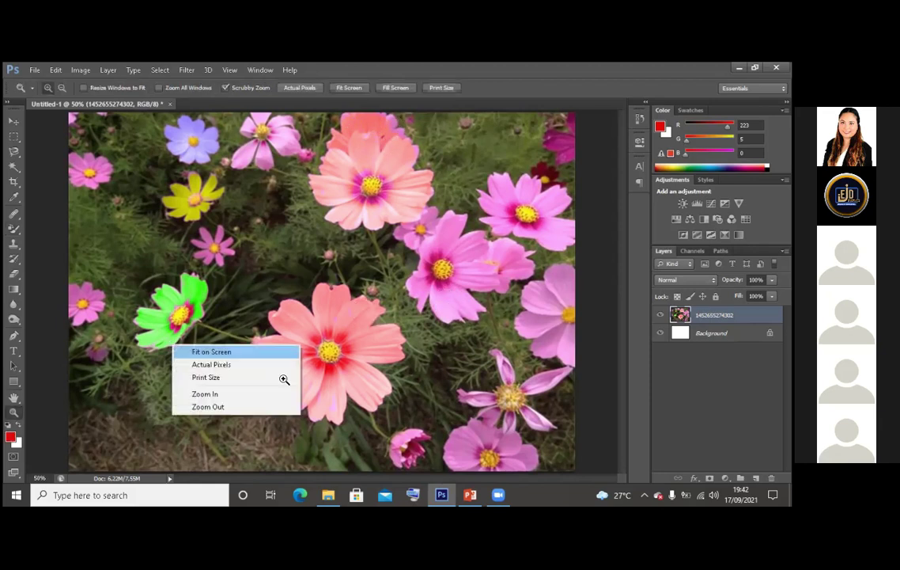
click(212, 351)
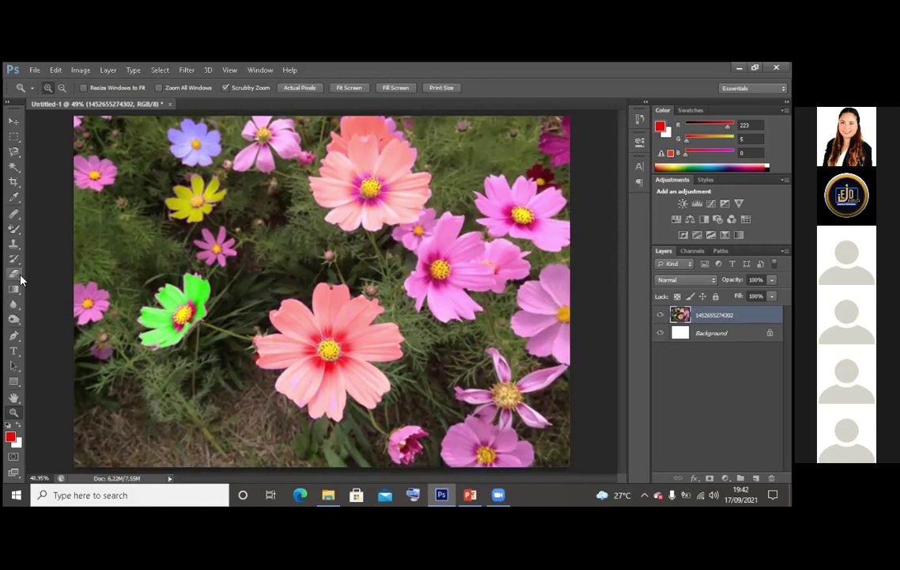
Show the brush tool variants and consult the PowerPoint slide on the Clone Stamp and Eraser tools before returning to Photoshop
click(14, 229)
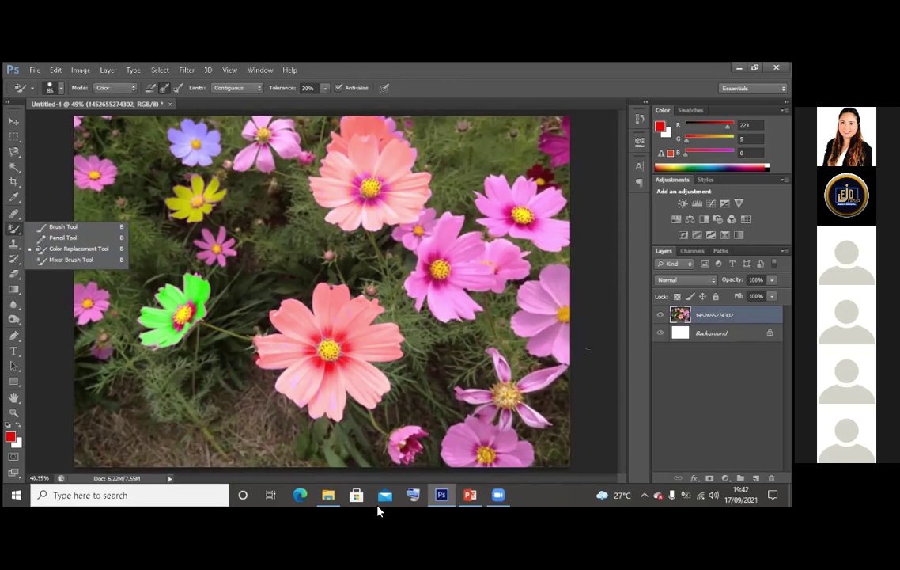
click(104, 372)
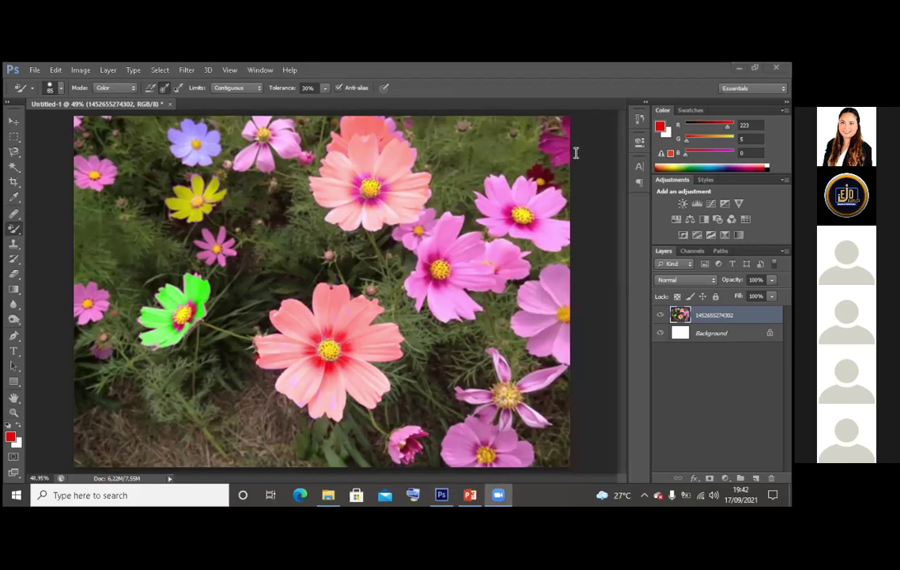
key(alt+Tab)
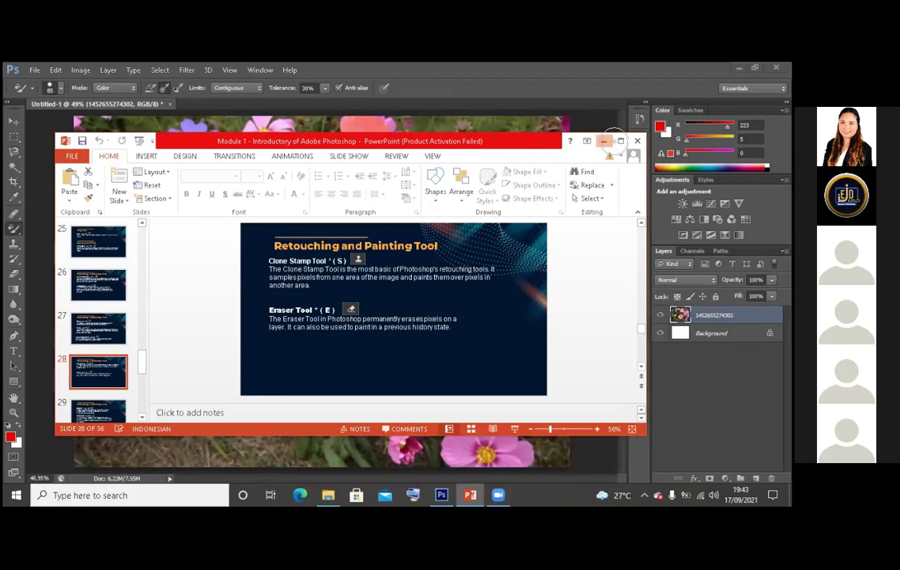
key(super+Down)
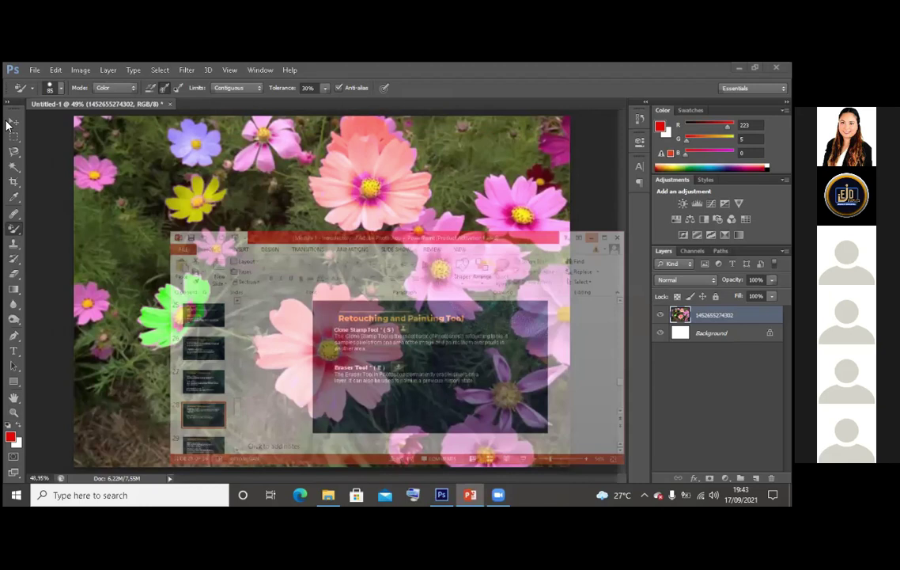
Delete the flower photo layer and place the Captain_america_marvel_cinematic_universe image from the New folder window on the blank canvas
click(13, 121)
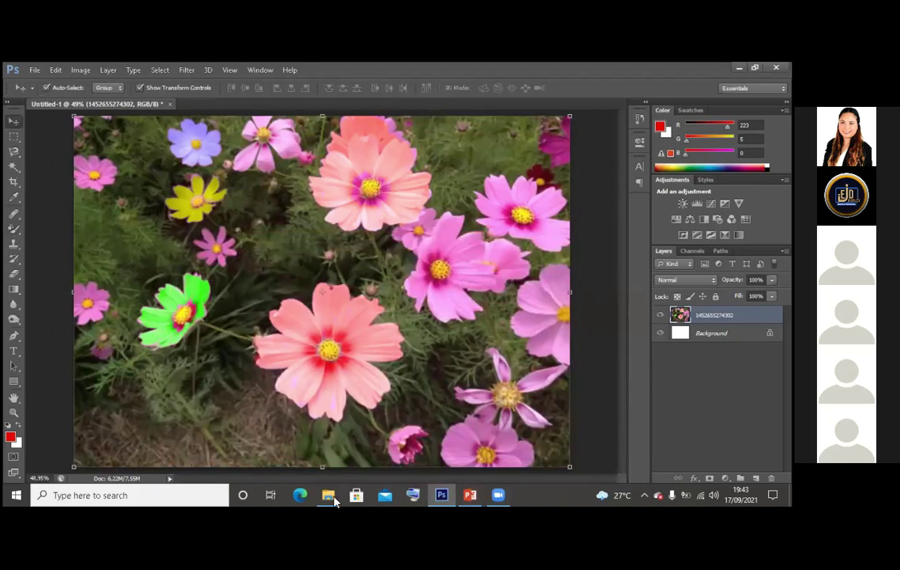
click(334, 496)
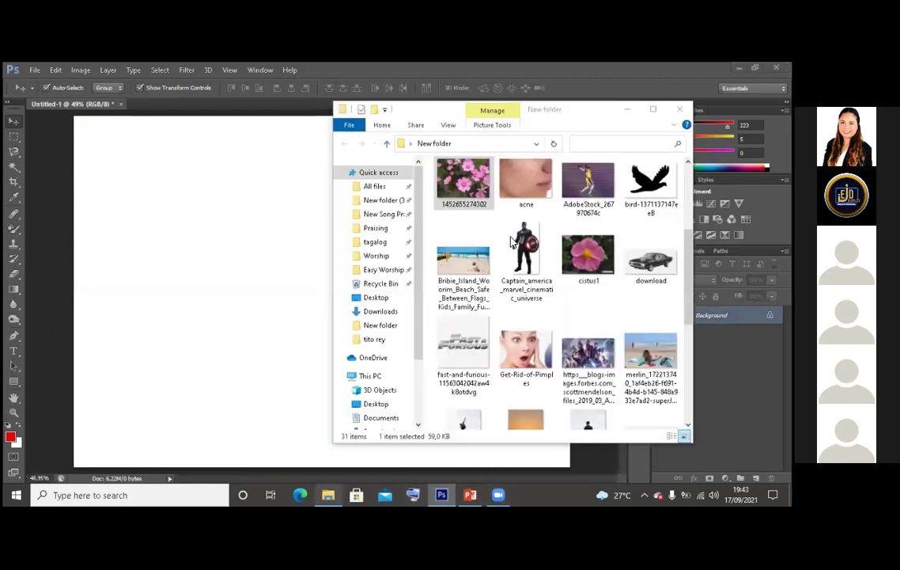
click(588, 190)
drag(511, 237, 208, 286)
click(514, 243)
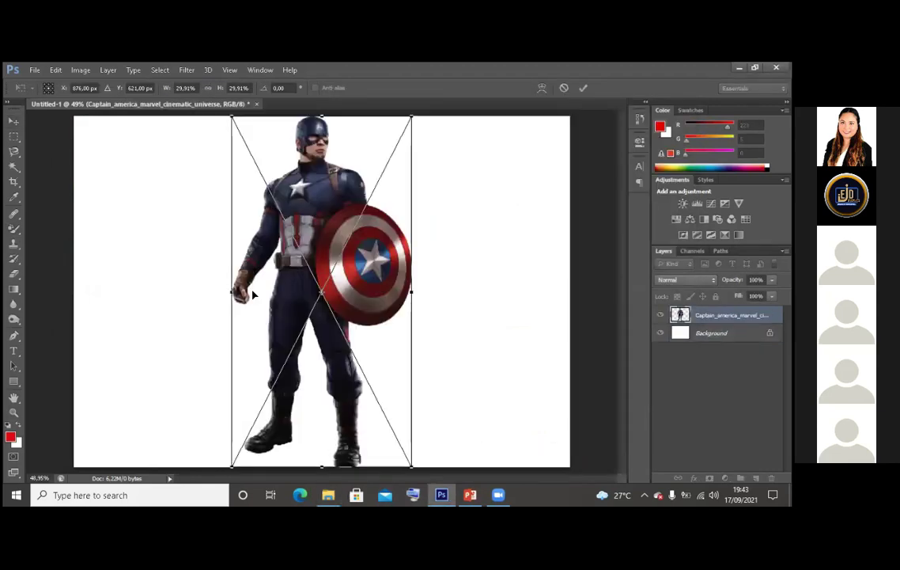
key(Return)
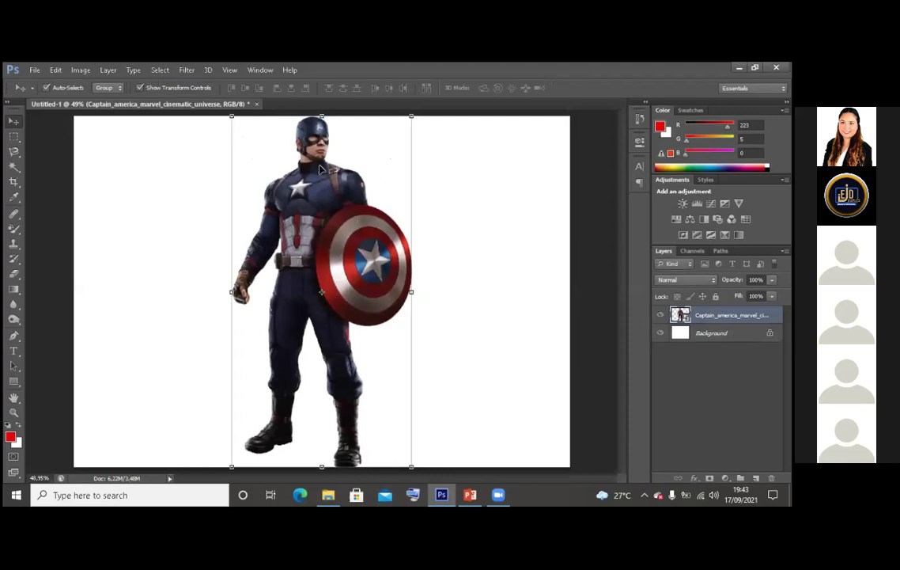
Scale the Captain America figure down and move it to the left part of the canvas
drag(319, 166, 295, 185)
drag(387, 136, 357, 174)
drag(241, 310, 161, 310)
key(Return)
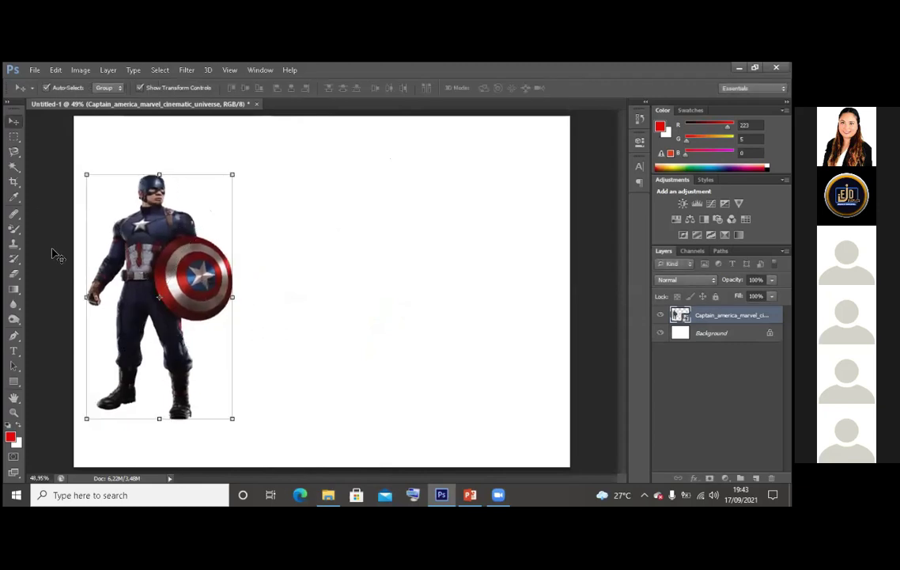
Select the Clone Stamp Tool, recheck its PowerPoint slide, and rasterize the placed Captain America layer for painting
click(13, 243)
right_click(14, 242)
click(56, 241)
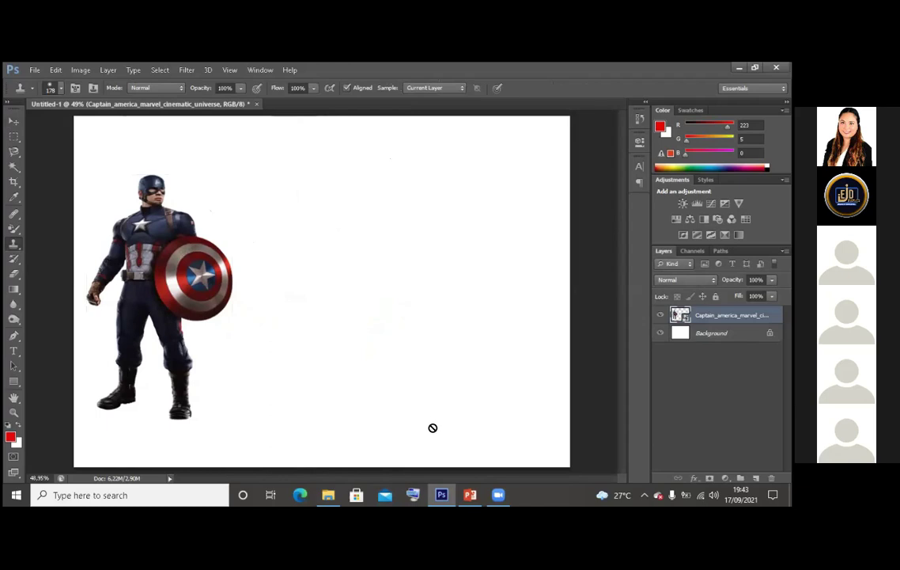
click(462, 498)
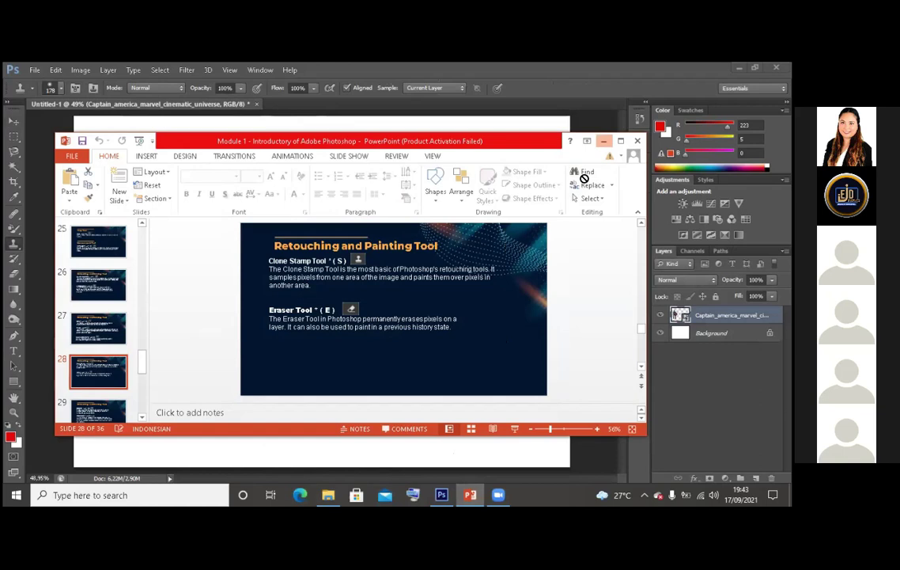
click(604, 141)
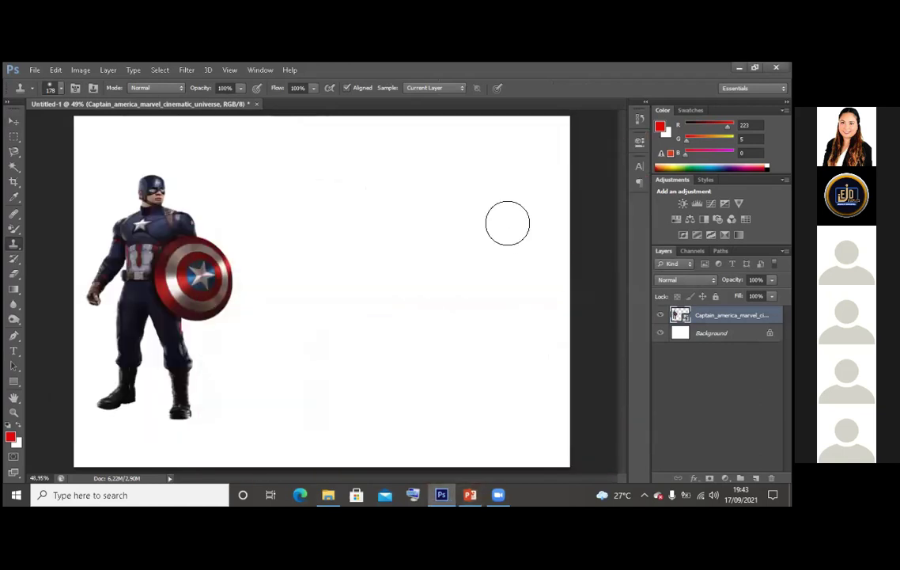
right_click(506, 221)
click(506, 223)
click(13, 243)
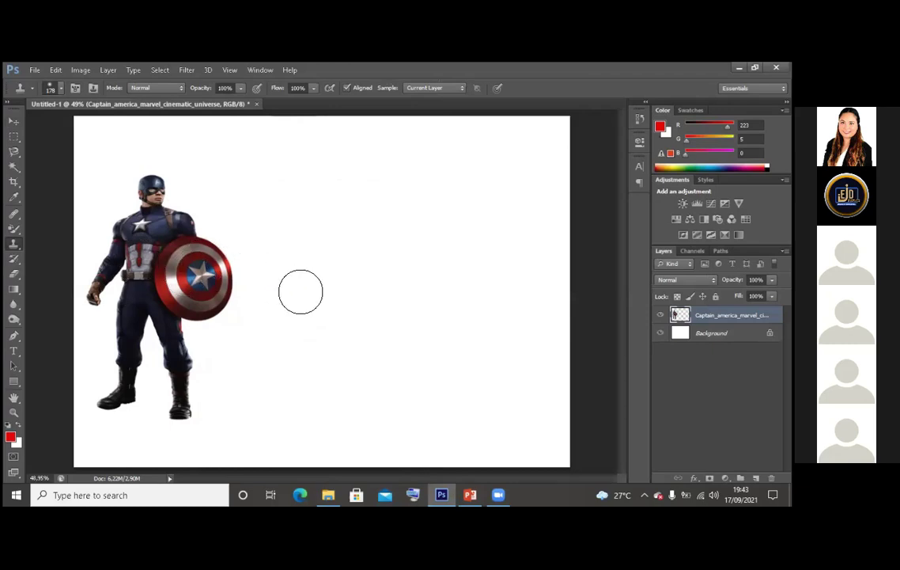
Sample the figure's boot with the Clone Stamp Tool and paint two full copies of the figure side by side across the canvas
alt+click(200, 294)
alt+click(183, 412)
mouse_move(212, 405)
mouse_down()
mouse_move(259, 419)
mouse_move(251, 417)
mouse_move(374, 422)
mouse_move(374, 401)
mouse_up()
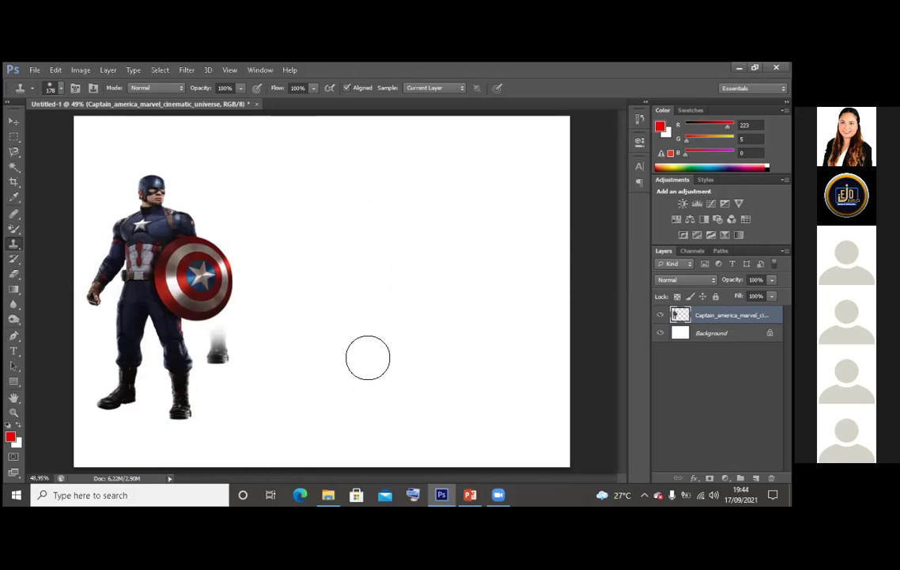
mouse_move(348, 399)
mouse_down()
mouse_move(349, 299)
mouse_move(330, 265)
mouse_move(329, 233)
mouse_move(293, 196)
mouse_move(327, 187)
mouse_move(252, 326)
mouse_move(266, 334)
mouse_move(273, 314)
mouse_move(280, 417)
mouse_move(346, 412)
mouse_move(377, 213)
mouse_move(369, 314)
mouse_move(408, 249)
mouse_move(407, 302)
mouse_up()
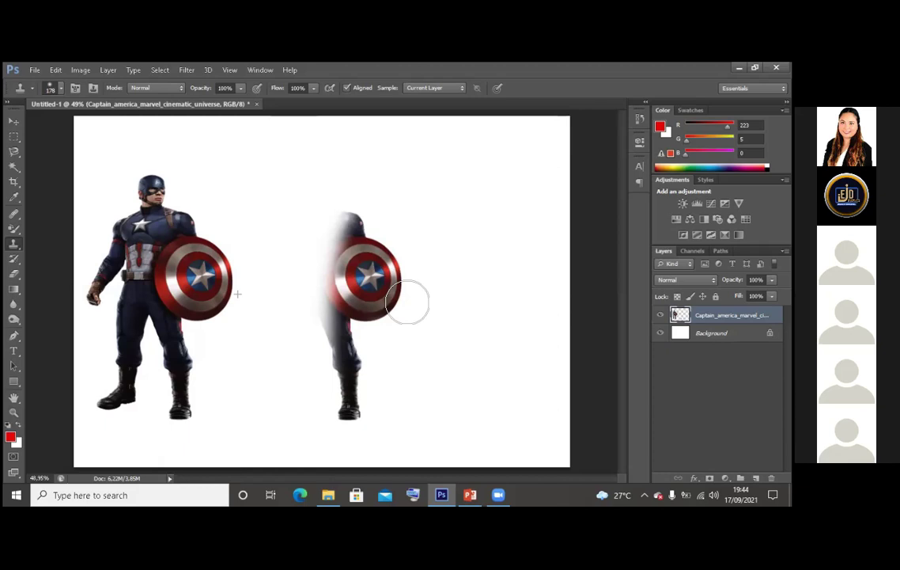
mouse_move(408, 301)
mouse_down()
mouse_move(394, 292)
mouse_move(391, 263)
mouse_move(374, 294)
mouse_move(346, 247)
mouse_move(354, 170)
mouse_move(310, 224)
mouse_move(309, 173)
mouse_move(274, 350)
mouse_move(310, 261)
mouse_move(330, 380)
mouse_move(287, 391)
mouse_move(263, 405)
mouse_up()
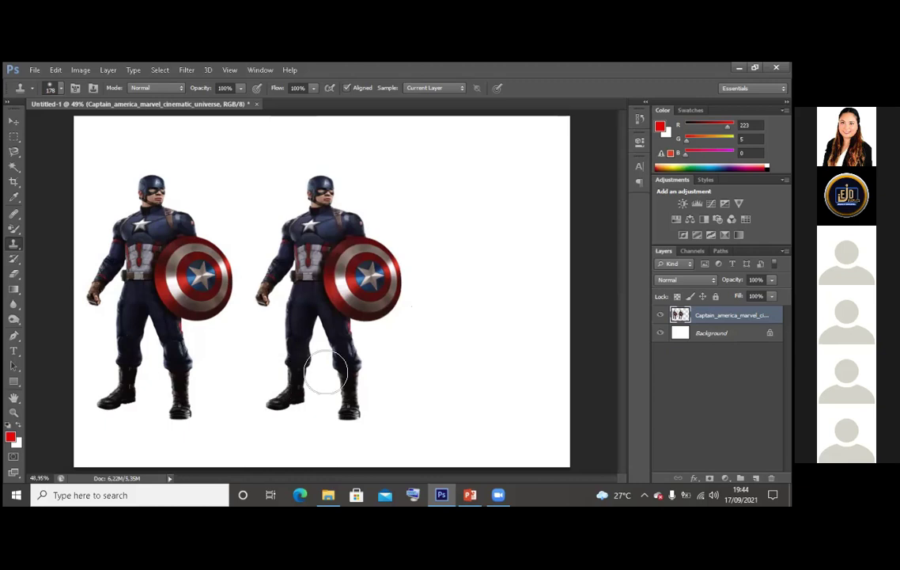
mouse_move(514, 339)
mouse_down()
mouse_move(516, 412)
mouse_move(541, 415)
mouse_move(521, 413)
mouse_move(520, 385)
mouse_move(532, 270)
mouse_move(528, 399)
mouse_move(552, 275)
mouse_move(516, 193)
mouse_move(483, 184)
mouse_move(459, 198)
mouse_move(451, 257)
mouse_move(472, 338)
mouse_move(472, 306)
mouse_move(446, 427)
mouse_move(505, 402)
mouse_move(503, 210)
mouse_move(513, 391)
mouse_move(526, 299)
mouse_move(521, 381)
mouse_move(415, 220)
mouse_move(424, 333)
mouse_move(531, 267)
mouse_move(538, 316)
mouse_up()
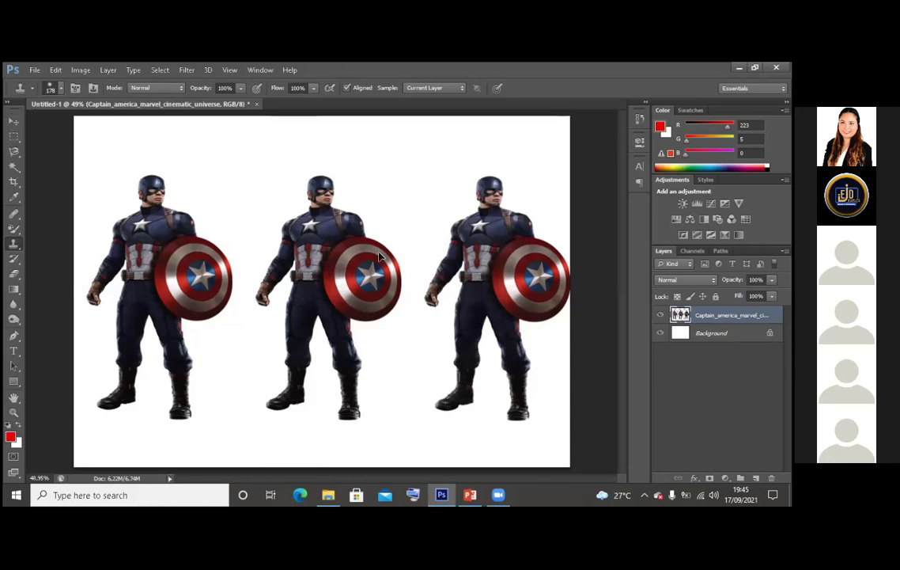
Try shrinking the three figures together and moving them toward the canvas's upper-left area
key(v)
mouse_move(380, 255)
mouse_down()
mouse_move(369, 225)
mouse_move(369, 242)
mouse_up()
drag(556, 282, 469, 283)
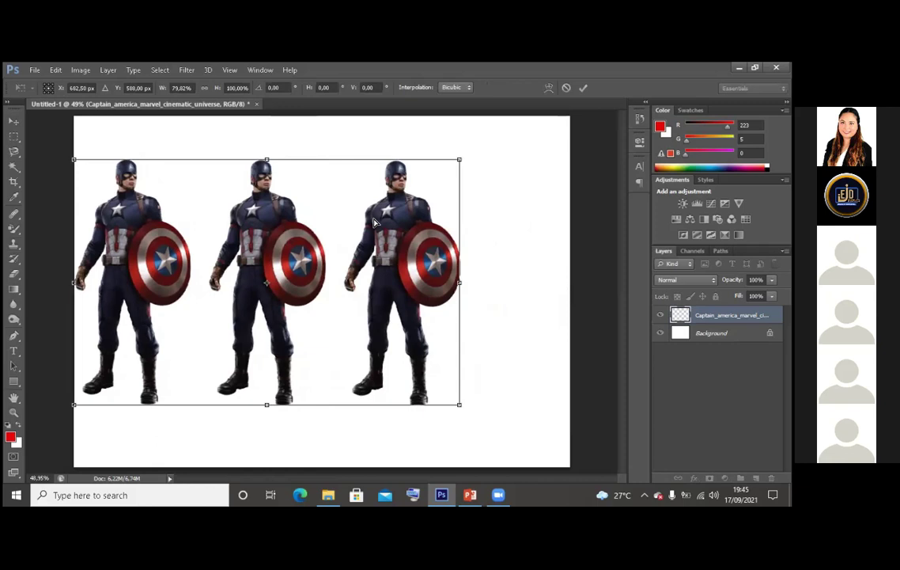
drag(366, 245, 406, 250)
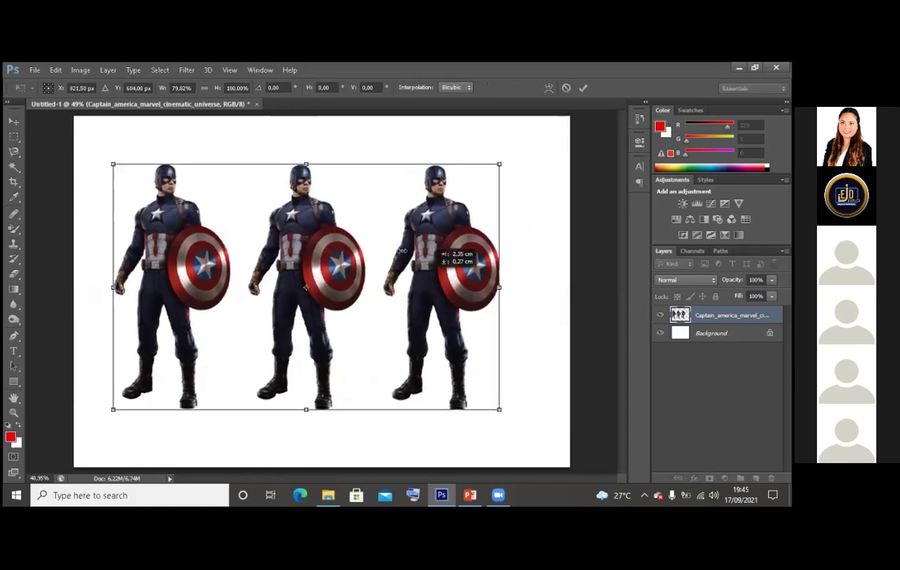
key(Escape)
drag(358, 224, 339, 204)
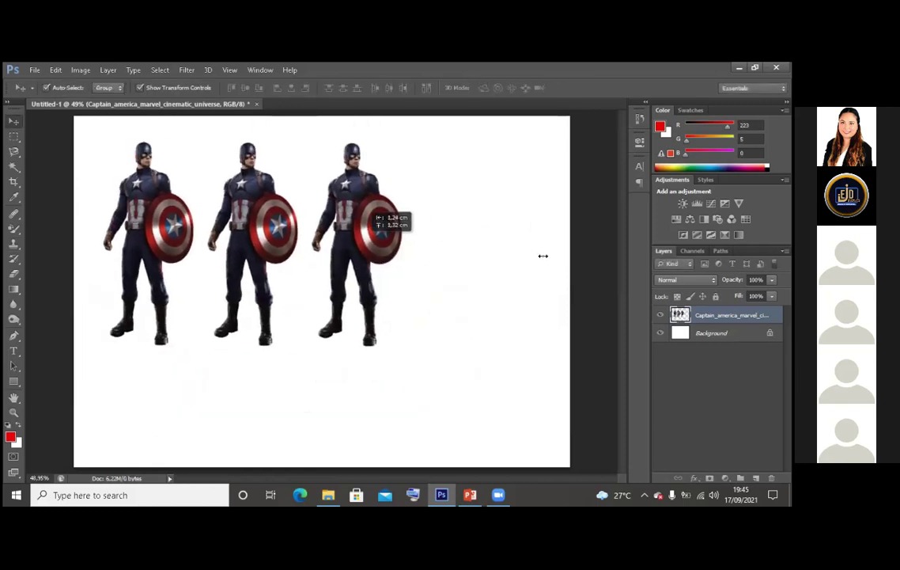
Stretch the three figures with Free Transform to about 27 cm wide and 19.5 cm high, nearly filling the canvas
key(ctrl+t)
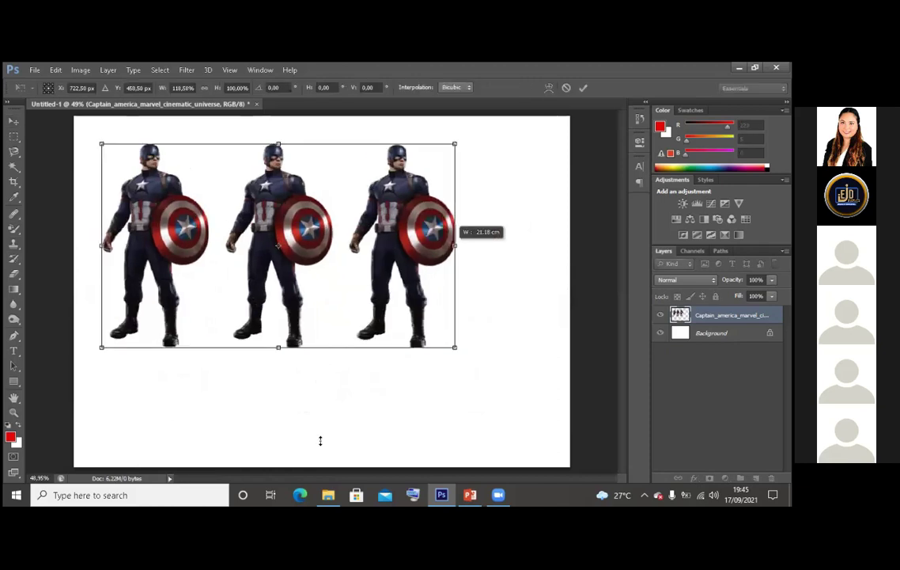
drag(453, 246, 550, 245)
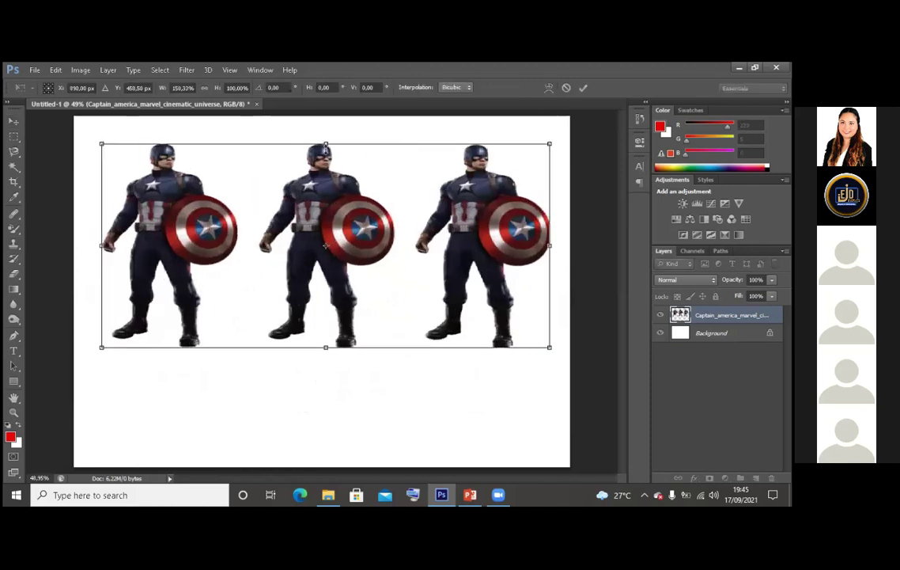
drag(326, 144, 326, 135)
drag(326, 347, 326, 459)
drag(101, 134, 96, 131)
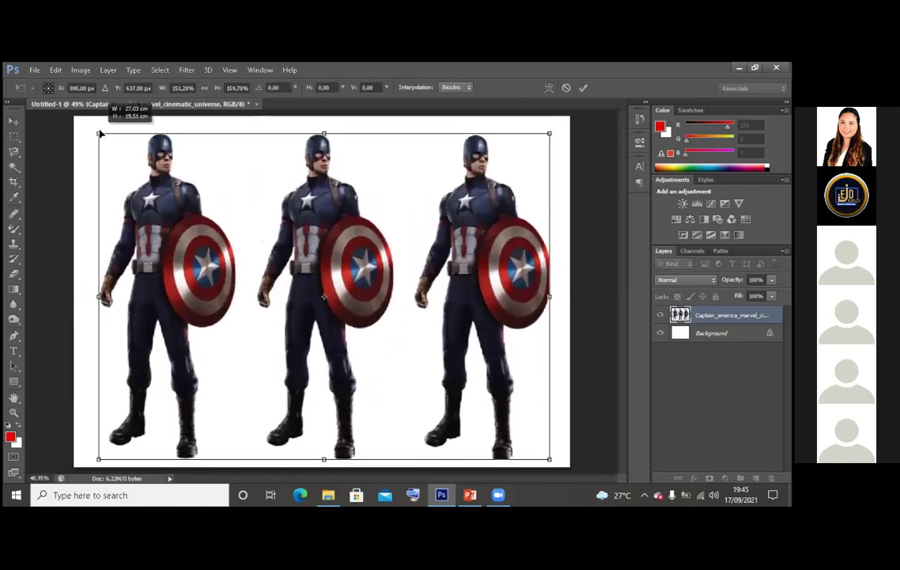
key(Return)
click(234, 174)
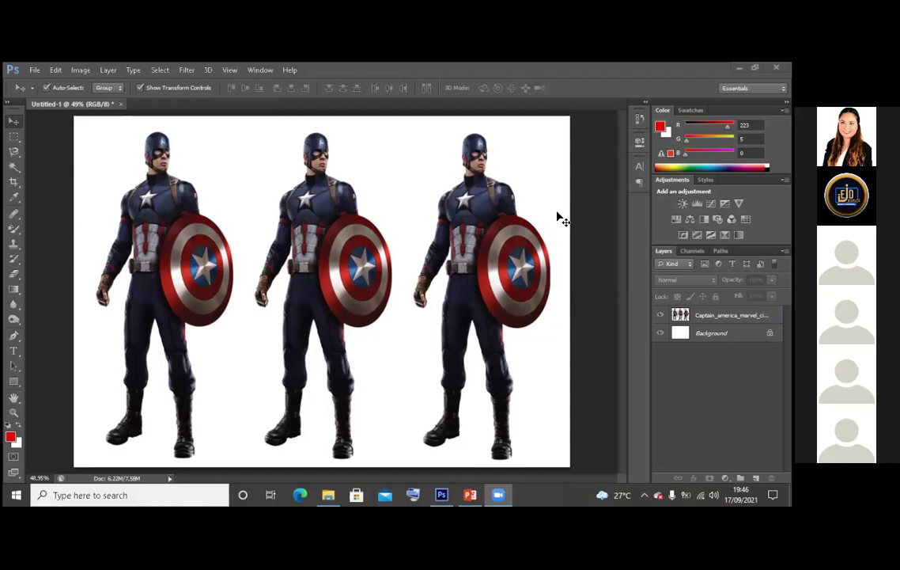
Select the Captain America layer and shift the three figures slightly to the left on the canvas
click(523, 252)
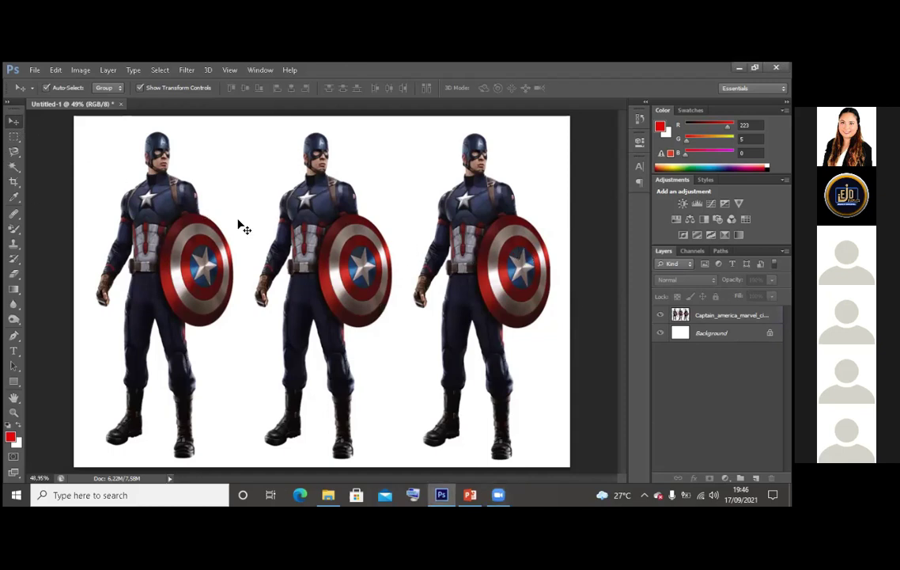
click(664, 315)
drag(316, 251, 279, 250)
drag(461, 217, 376, 254)
click(643, 290)
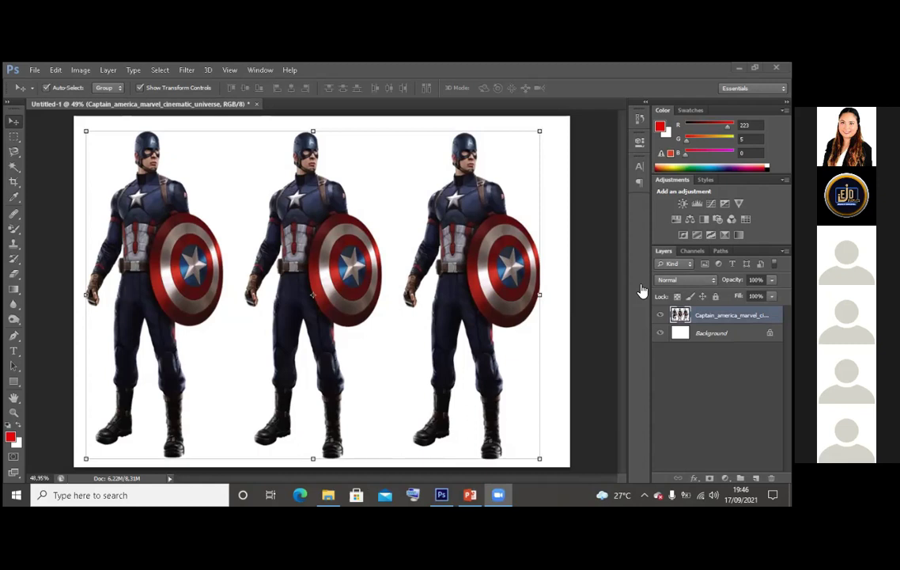
Step backward through the edits until only the original Captain America figure remains on the canvas, without any cloned parts
click(52, 71)
click(63, 71)
click(56, 70)
click(91, 94)
click(56, 69)
click(91, 95)
click(55, 70)
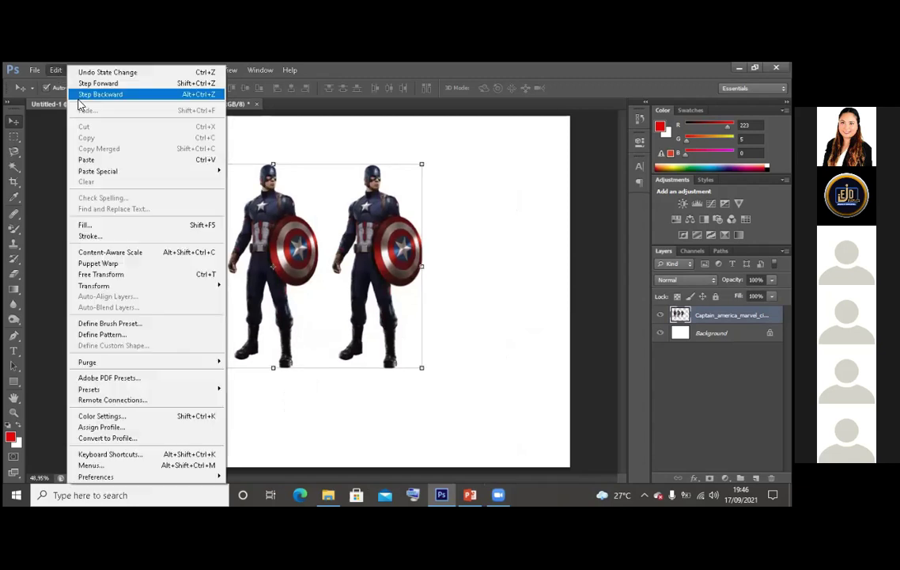
click(83, 94)
click(55, 69)
click(87, 94)
click(55, 69)
click(87, 94)
click(55, 69)
click(83, 94)
click(55, 70)
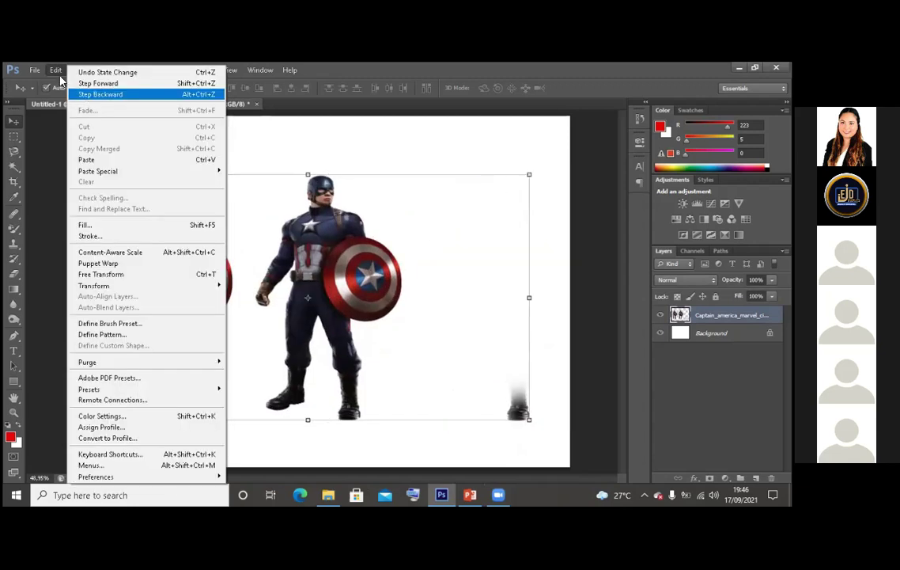
click(87, 95)
click(56, 70)
click(87, 95)
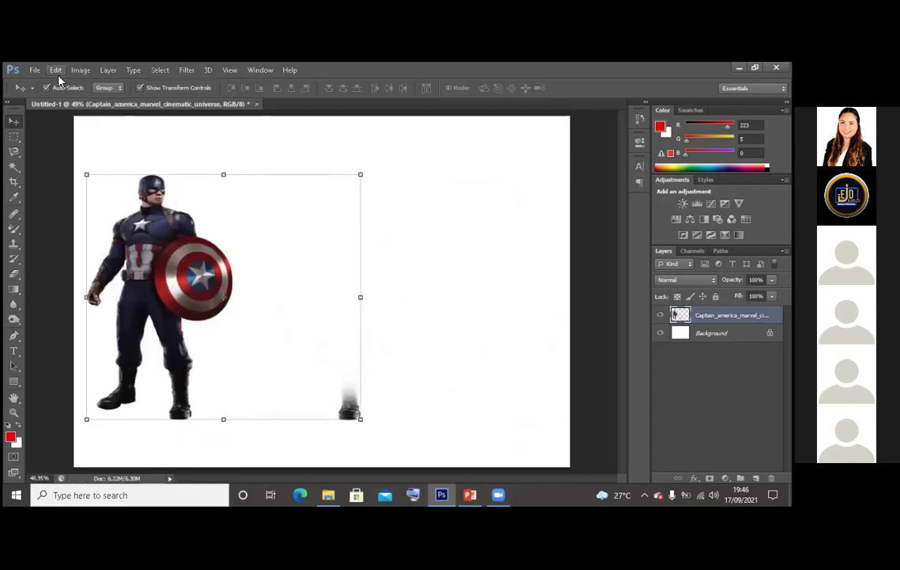
click(55, 70)
click(87, 94)
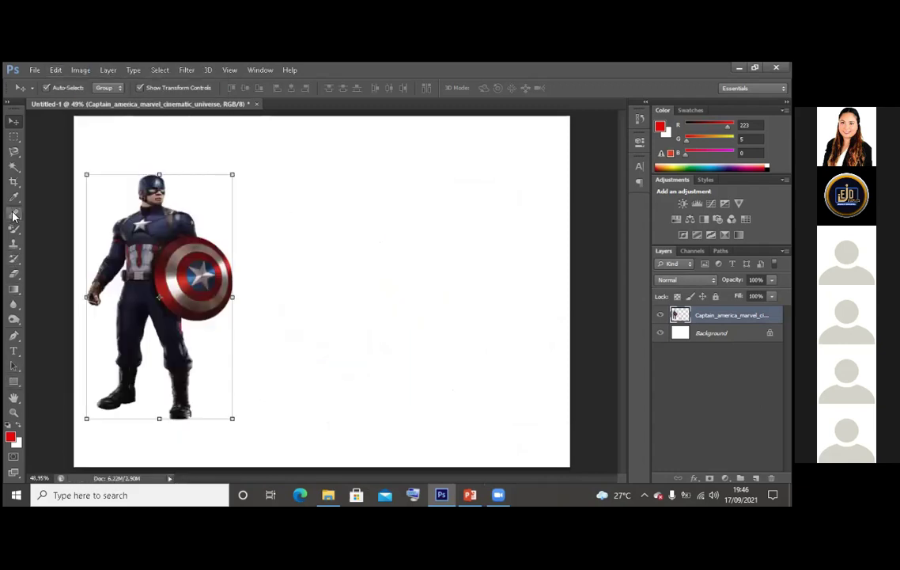
Sample the original figure's front boot with the Clone Stamp Tool and paint two full copies of the figure beside it
click(12, 247)
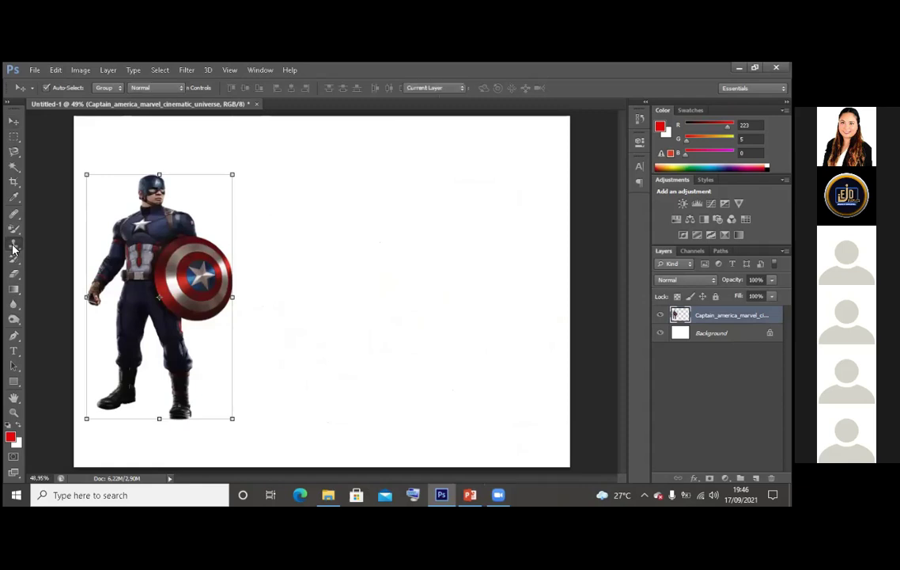
click(13, 247)
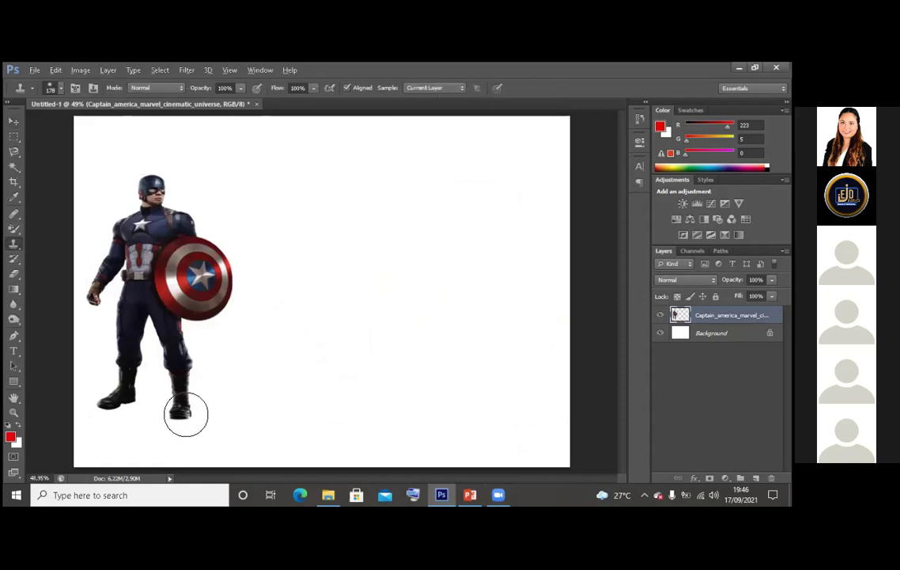
mouse_move(179, 396)
mouse_down()
mouse_move(179, 415)
mouse_move(340, 414)
mouse_up()
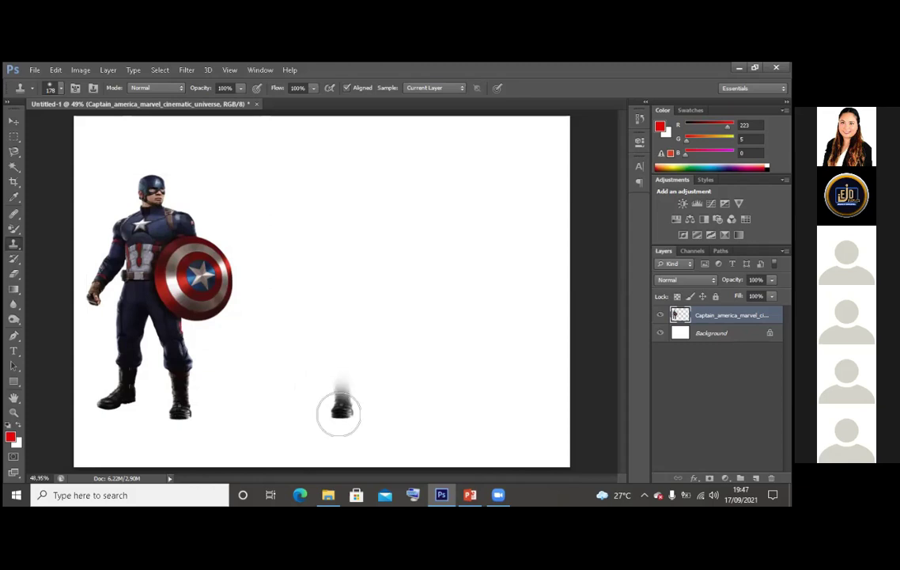
mouse_move(339, 414)
mouse_down()
mouse_move(331, 297)
mouse_move(348, 239)
mouse_move(303, 186)
mouse_move(337, 194)
mouse_move(357, 233)
mouse_move(365, 287)
mouse_move(349, 316)
mouse_move(313, 224)
mouse_move(279, 236)
mouse_move(274, 285)
mouse_move(252, 313)
mouse_move(288, 309)
mouse_move(280, 345)
mouse_move(285, 378)
mouse_move(256, 412)
mouse_move(360, 426)
mouse_move(323, 417)
mouse_move(340, 412)
mouse_move(347, 283)
mouse_move(347, 355)
mouse_move(348, 304)
mouse_move(369, 240)
mouse_move(385, 280)
mouse_move(401, 283)
mouse_move(403, 311)
mouse_move(416, 244)
mouse_move(396, 302)
mouse_move(392, 244)
mouse_move(361, 264)
mouse_move(349, 176)
mouse_move(319, 290)
mouse_move(327, 207)
mouse_move(316, 221)
mouse_move(314, 202)
mouse_move(290, 254)
mouse_move(296, 227)
mouse_move(303, 291)
mouse_move(285, 408)
mouse_move(253, 410)
mouse_move(270, 228)
mouse_move(312, 186)
mouse_move(314, 286)
mouse_move(333, 290)
mouse_move(350, 229)
mouse_move(325, 273)
mouse_move(321, 221)
mouse_move(244, 317)
mouse_move(250, 294)
mouse_move(238, 306)
mouse_move(281, 381)
mouse_move(359, 412)
mouse_move(276, 418)
mouse_move(289, 381)
mouse_move(308, 398)
mouse_move(276, 419)
mouse_move(306, 222)
mouse_move(201, 307)
mouse_move(290, 228)
mouse_move(356, 377)
mouse_move(298, 358)
mouse_move(369, 207)
mouse_move(237, 246)
mouse_move(299, 197)
mouse_move(528, 304)
mouse_move(535, 396)
mouse_move(513, 415)
mouse_move(502, 273)
mouse_move(528, 316)
mouse_move(551, 325)
mouse_move(556, 264)
mouse_move(492, 203)
mouse_move(494, 215)
mouse_move(494, 189)
mouse_move(469, 172)
mouse_move(432, 231)
mouse_move(413, 321)
mouse_up()
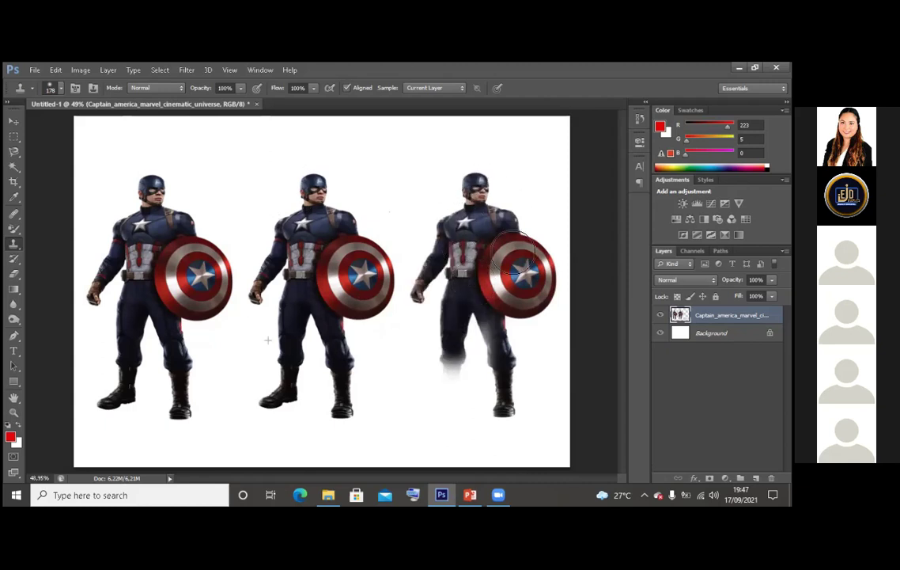
drag(444, 360, 455, 400)
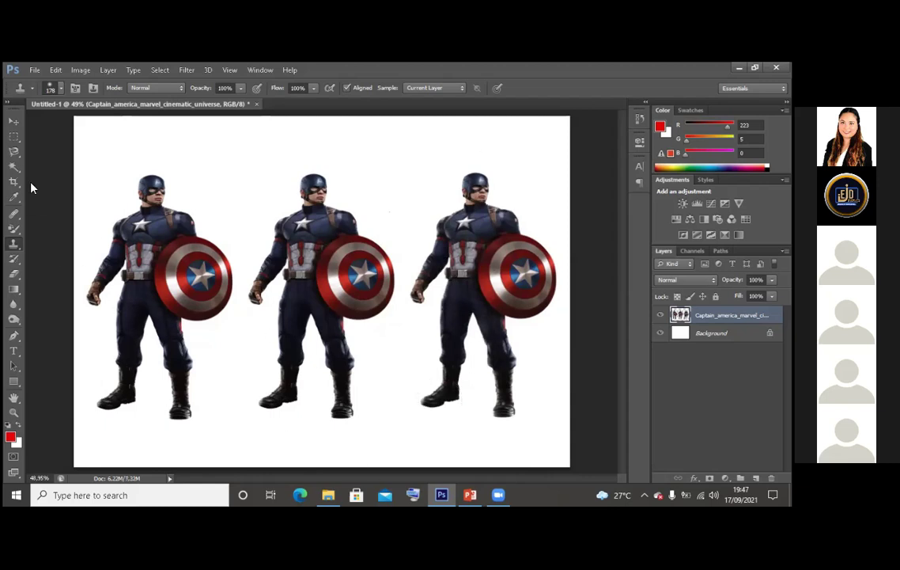
Narrow the three figures horizontally with the transform controls and shift them slightly up and to the right
click(12, 121)
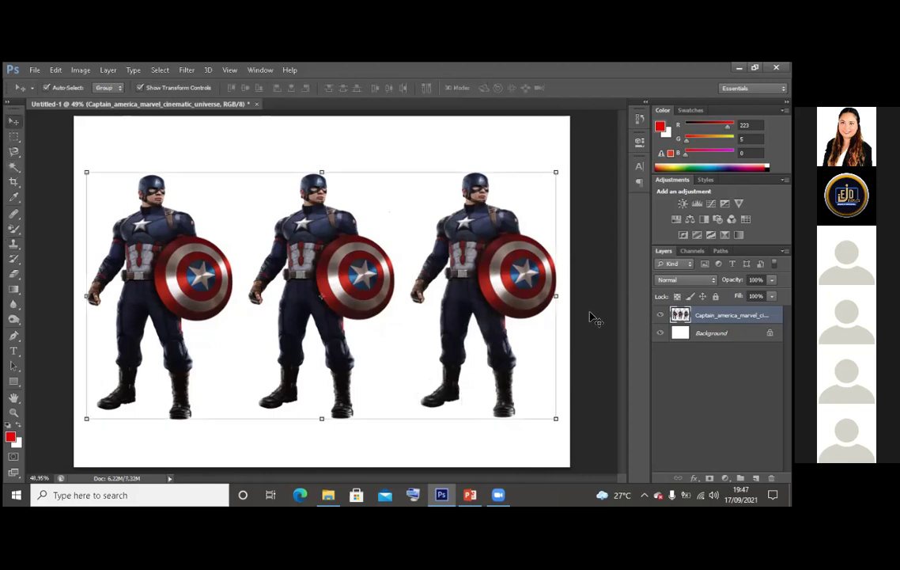
drag(556, 296, 473, 297)
key(Return)
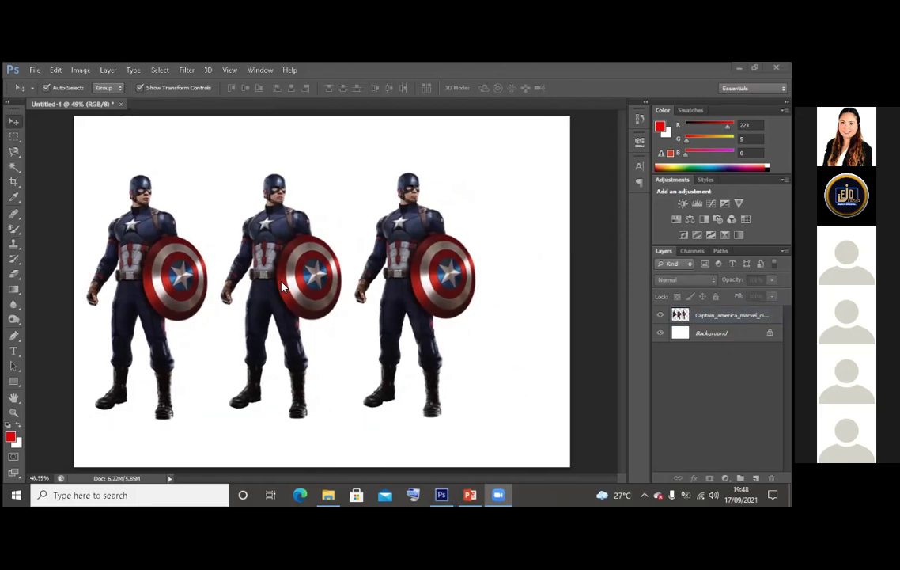
drag(246, 224, 254, 219)
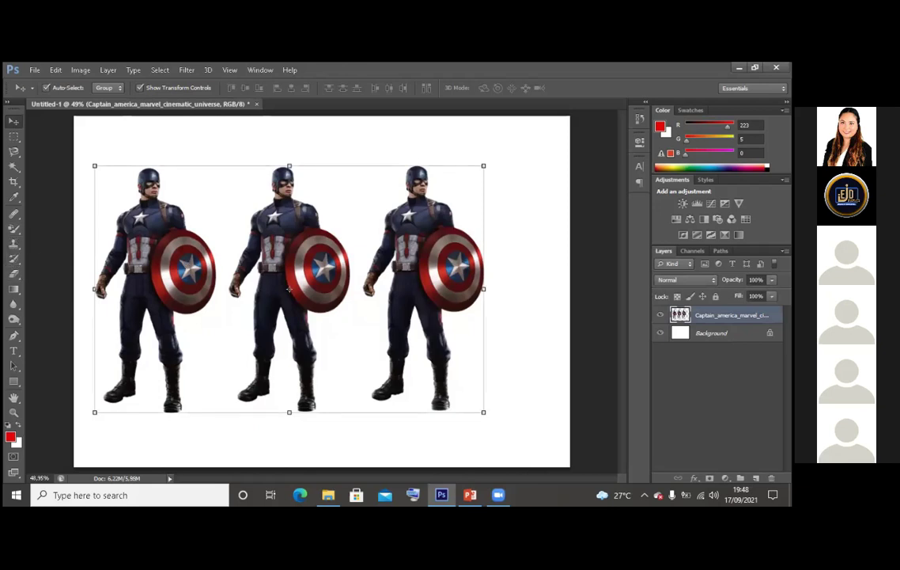
Delete the Captain America layer and place the skateboarder photo from New folder in File Explorer onto the canvas
key(Delete)
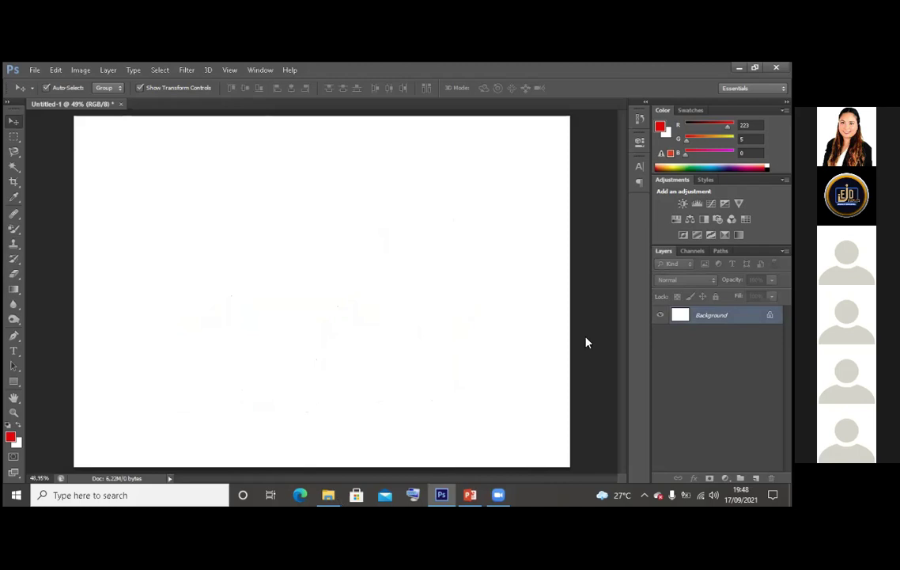
key(alt+Tab)
scroll(585, 341, up, 3)
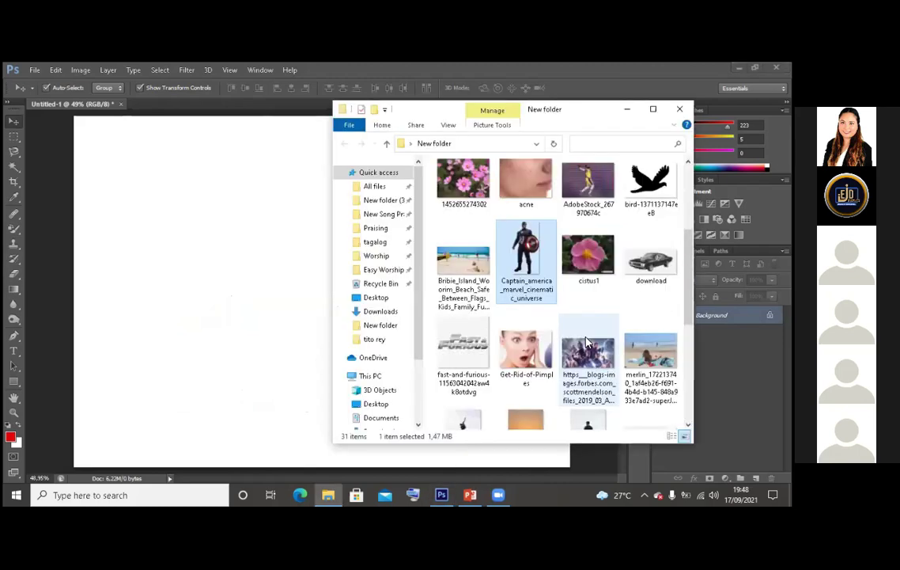
scroll(586, 341, up, 3)
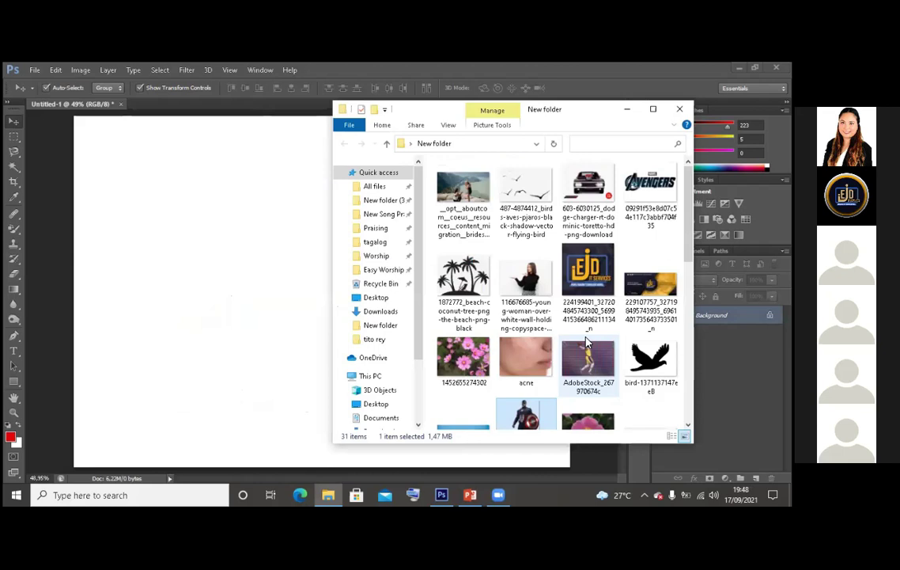
scroll(586, 341, down, 5)
drag(474, 198, 247, 270)
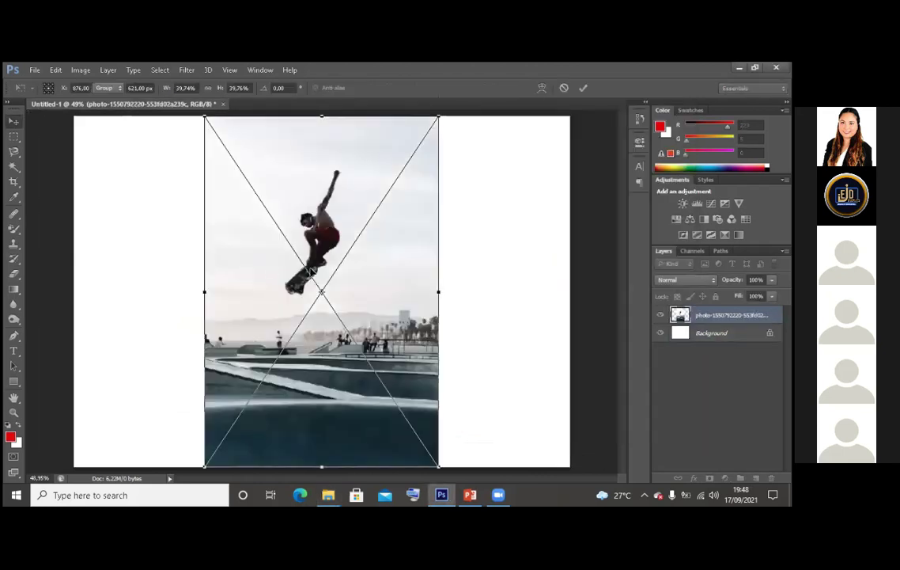
key(Return)
Stretch the skateboarder photo on both sides to about 23.5 cm wide and rasterize its layer
drag(439, 292, 522, 292)
drag(205, 292, 129, 292)
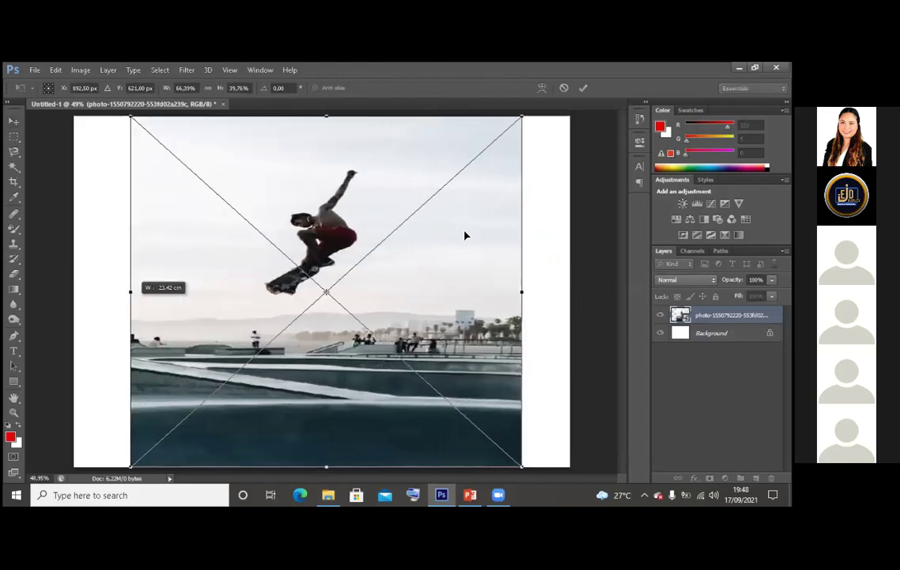
key(Return)
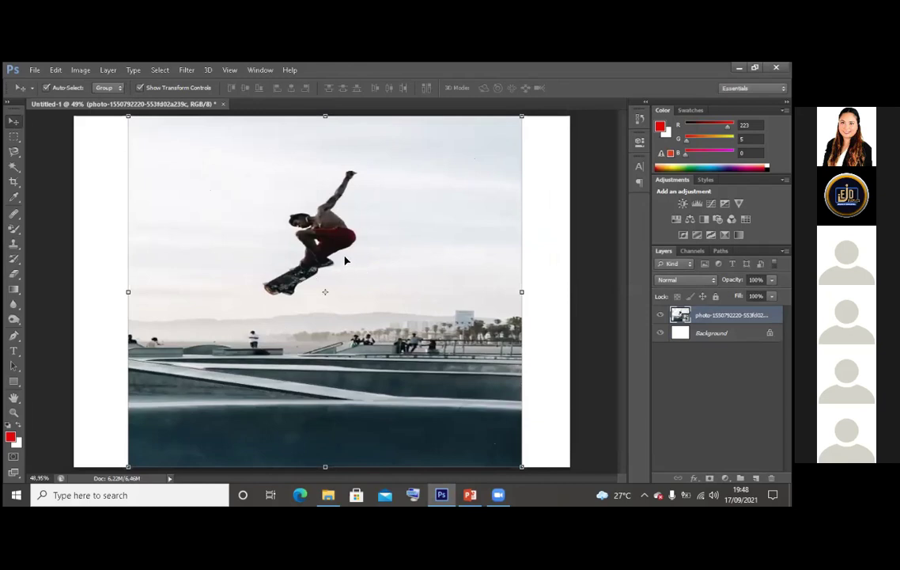
right_click(731, 315)
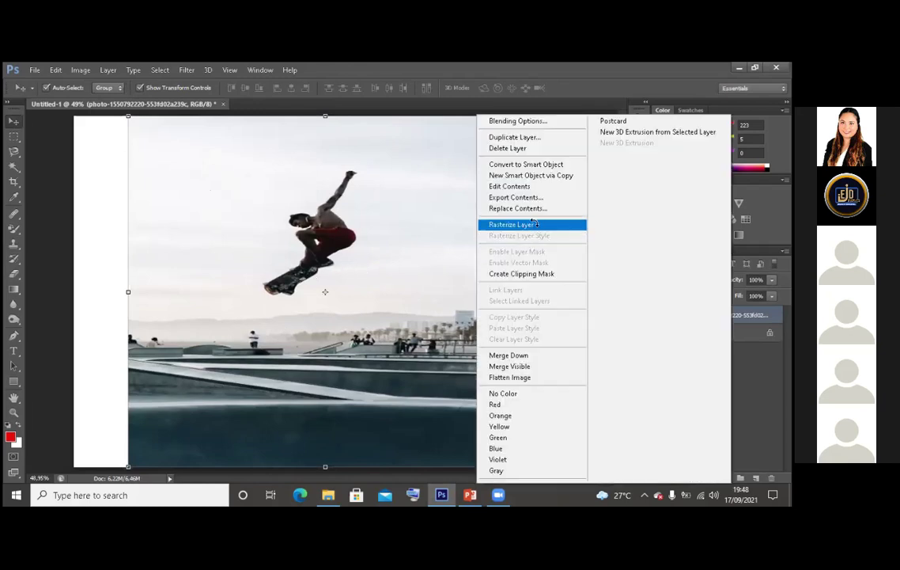
click(532, 225)
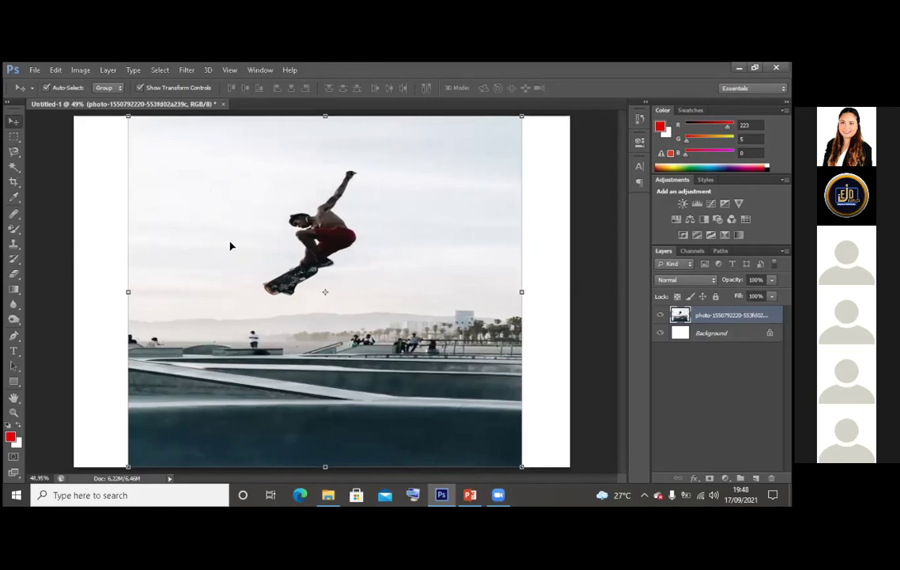
click(16, 140)
click(14, 149)
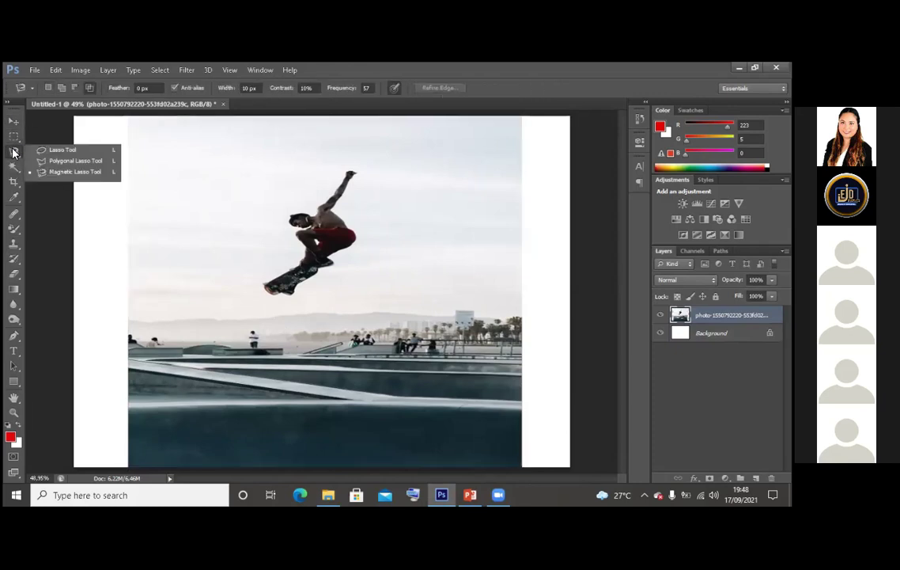
click(49, 149)
mouse_move(317, 212)
mouse_down()
mouse_move(289, 212)
mouse_move(315, 222)
mouse_up()
click(346, 224)
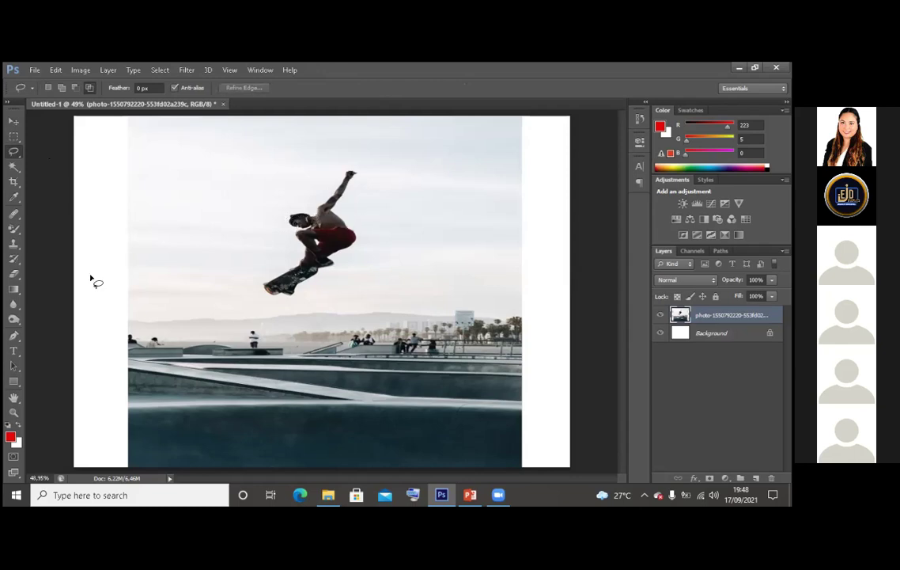
Sample the skateboard with the Clone Stamp Tool and paint a full copy of the skateboarder to the right of the original
click(13, 243)
click(37, 247)
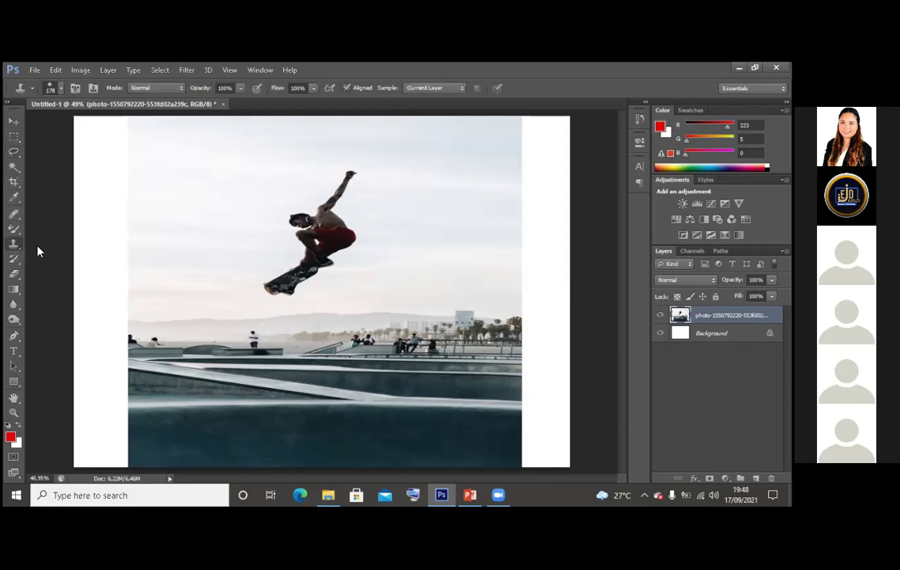
alt+click(275, 287)
mouse_move(347, 285)
mouse_down()
mouse_move(377, 299)
mouse_move(358, 303)
mouse_move(363, 256)
mouse_move(362, 283)
mouse_move(368, 299)
mouse_move(377, 298)
mouse_move(377, 214)
mouse_move(386, 294)
mouse_move(404, 278)
mouse_move(431, 205)
mouse_move(405, 237)
mouse_move(401, 215)
mouse_move(402, 226)
mouse_move(455, 176)
mouse_move(457, 257)
mouse_move(443, 281)
mouse_move(432, 250)
mouse_move(417, 278)
mouse_move(429, 284)
mouse_move(370, 291)
mouse_move(441, 185)
mouse_up()
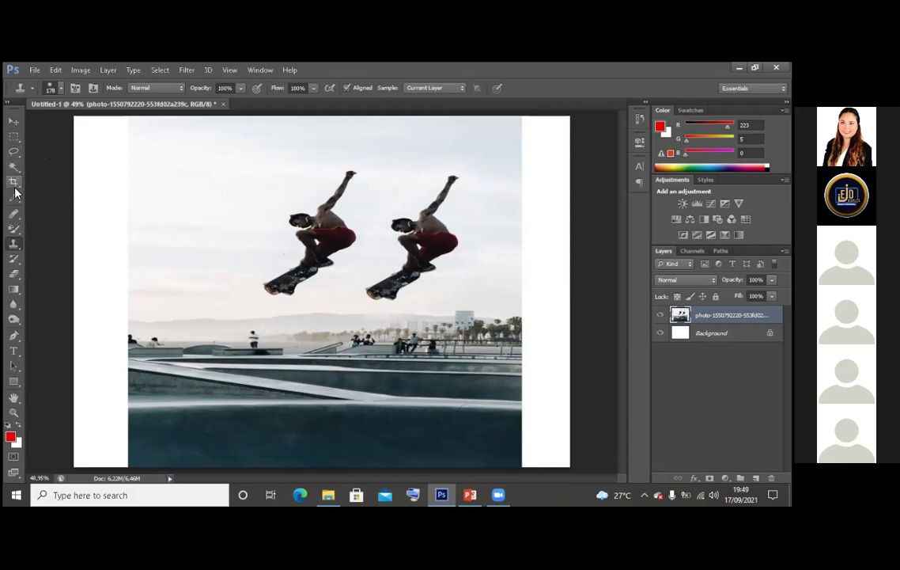
Outline the original skateboarder closely with a freehand Lasso Tool selection, including his raised arm and board
right_click(13, 151)
click(56, 149)
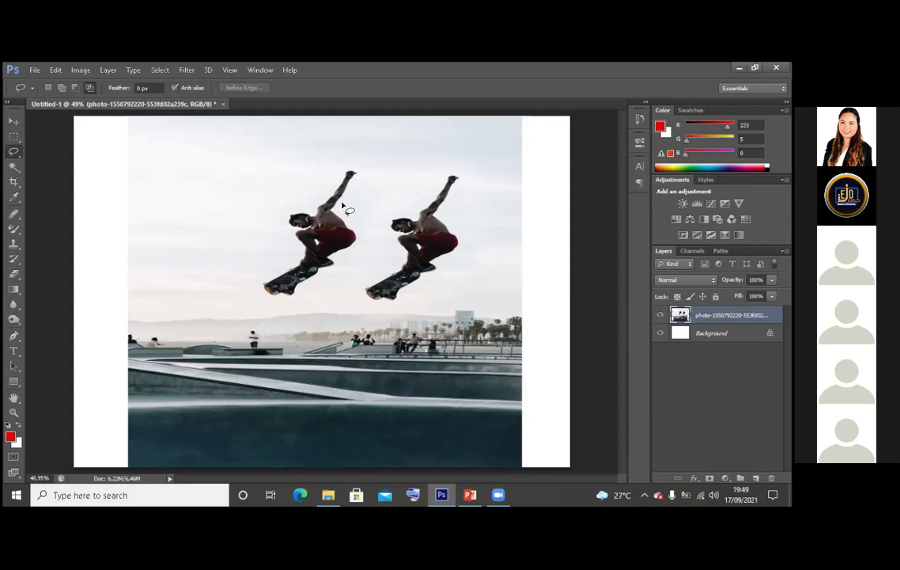
mouse_move(362, 158)
mouse_down()
mouse_move(319, 205)
mouse_move(283, 219)
mouse_move(283, 257)
mouse_move(309, 286)
mouse_move(345, 261)
mouse_move(345, 216)
mouse_up()
drag(356, 181, 358, 180)
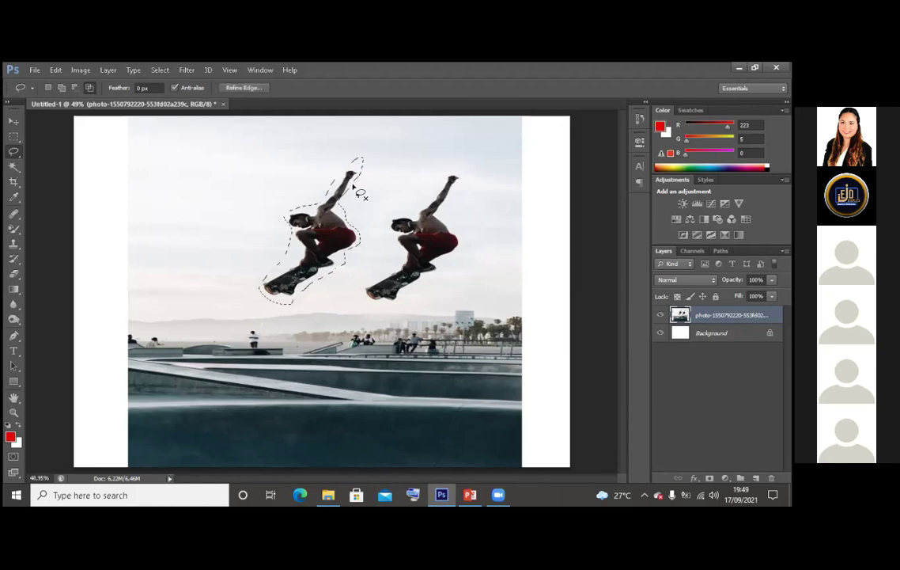
Fill the selection around the original skateboarder with matching sky to remove him, and deselect
right_click(321, 226)
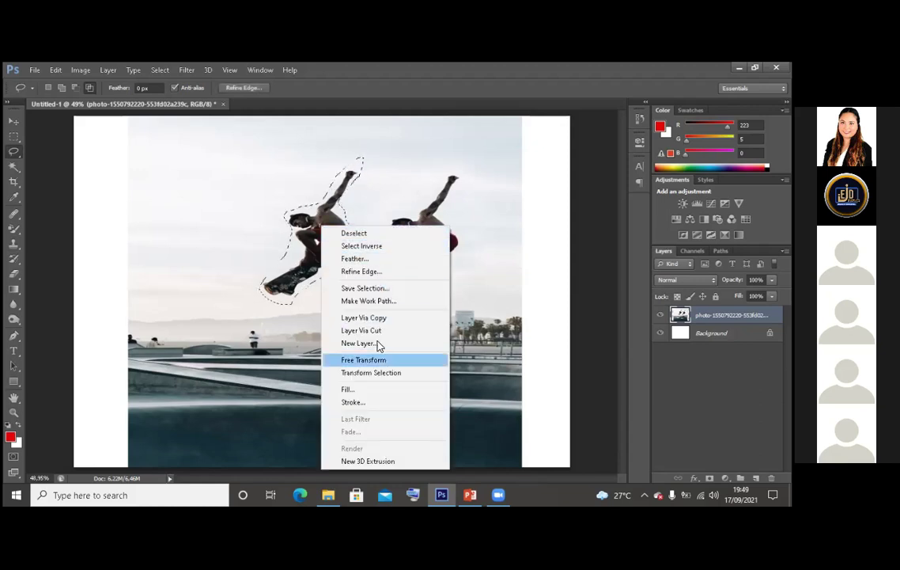
click(367, 388)
click(394, 196)
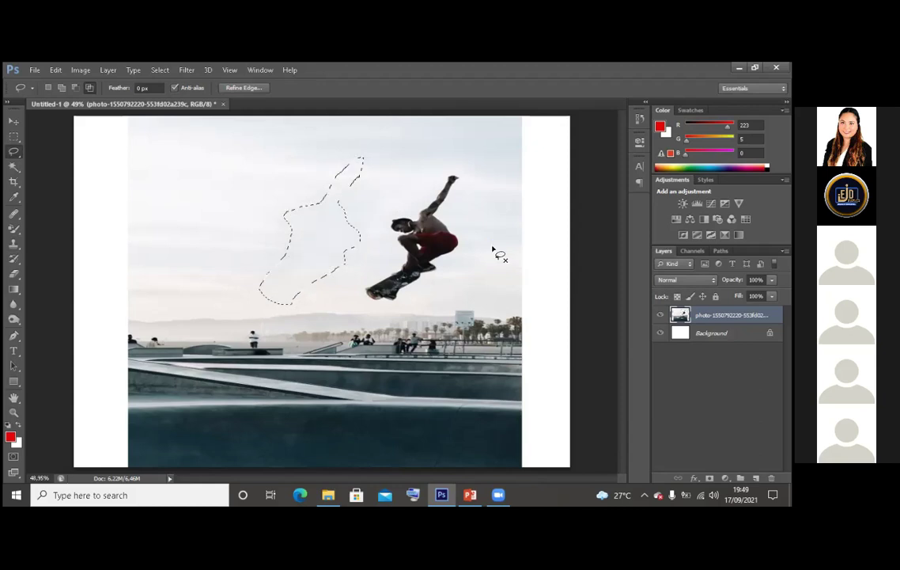
right_click(326, 231)
click(348, 236)
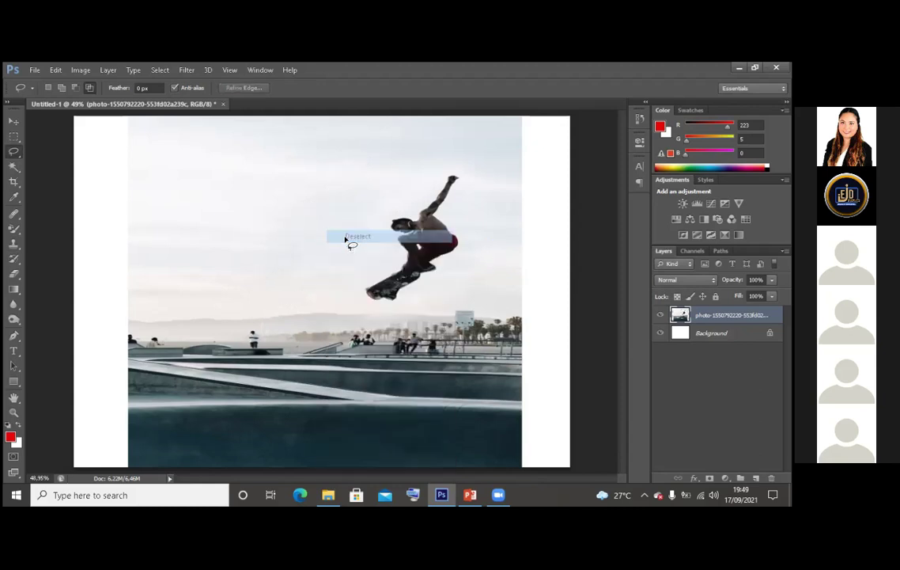
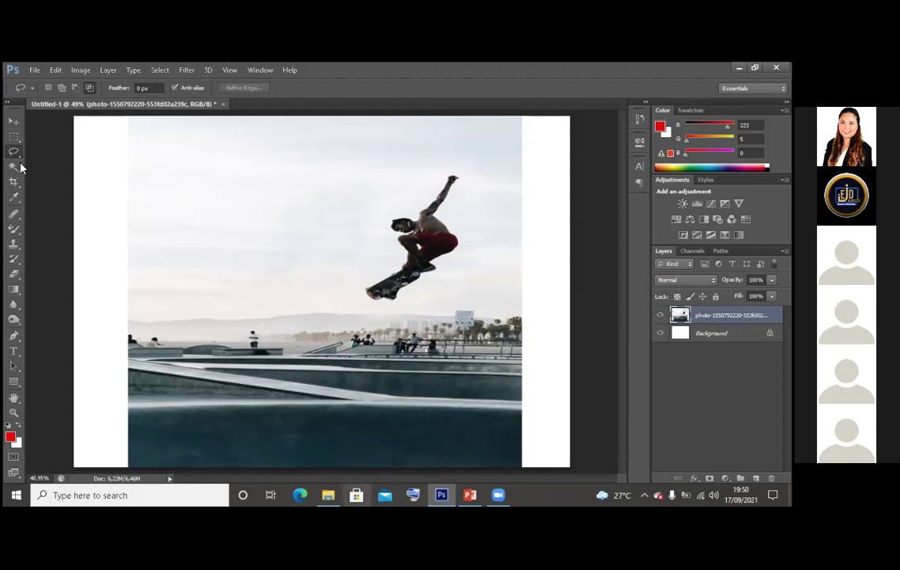
Narrow the skateboarder photo's width and reposition it horizontally at the centre of the canvas
click(14, 243)
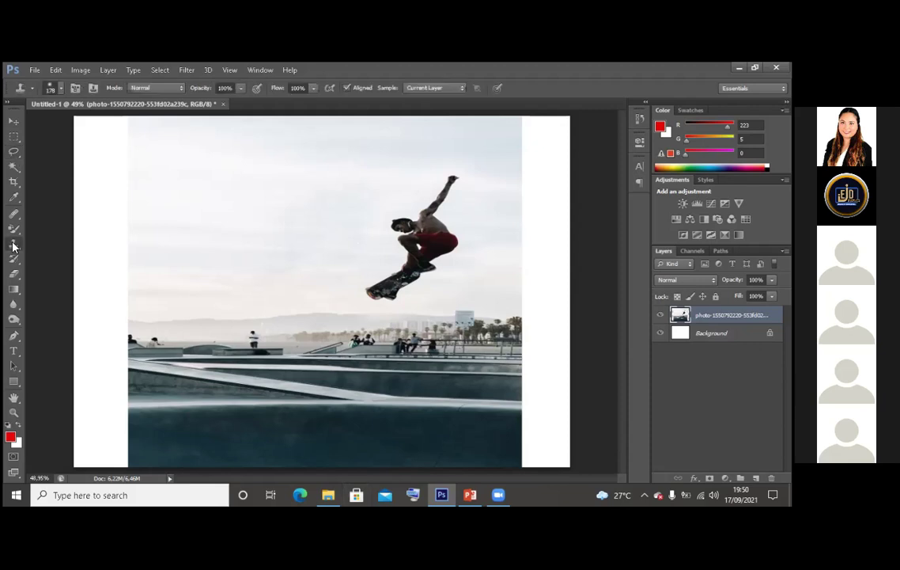
click(13, 152)
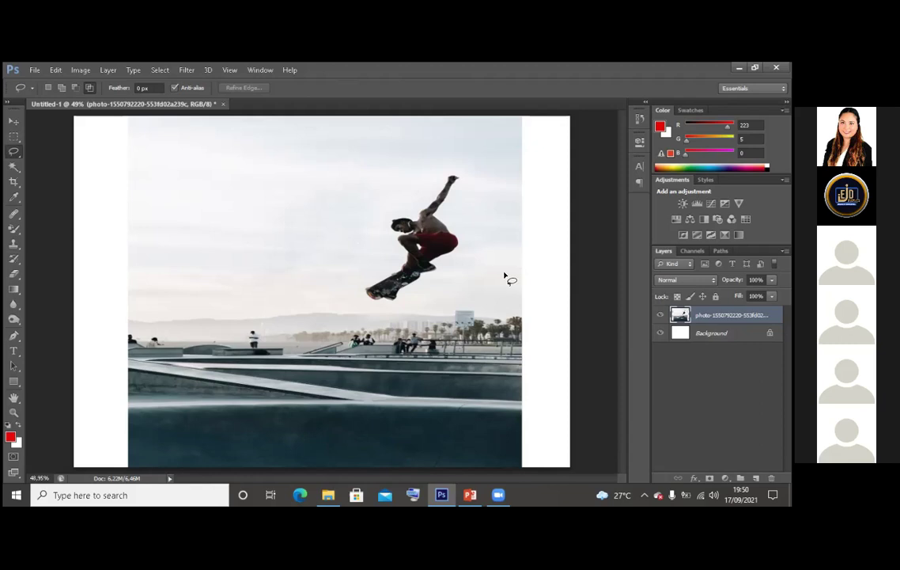
click(14, 121)
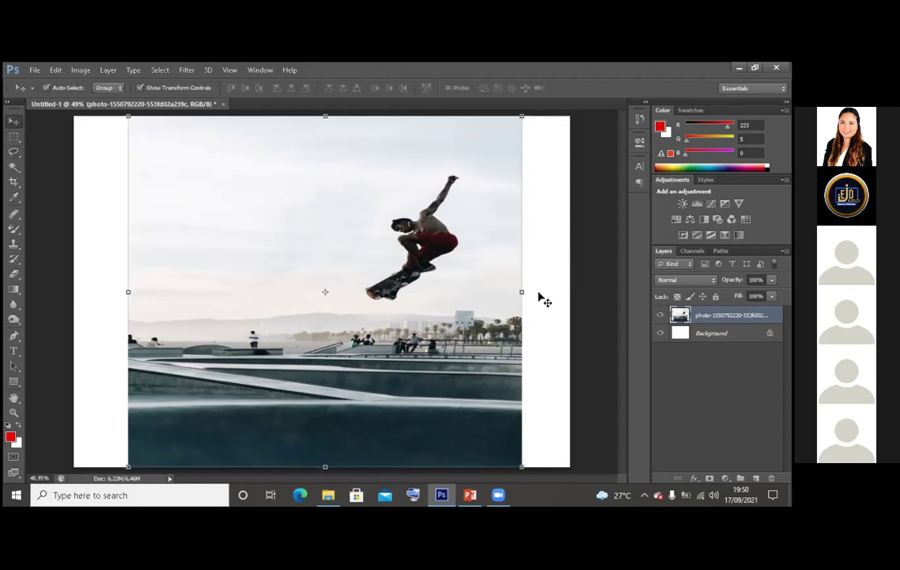
drag(522, 292, 380, 292)
drag(335, 289, 403, 289)
key(Return)
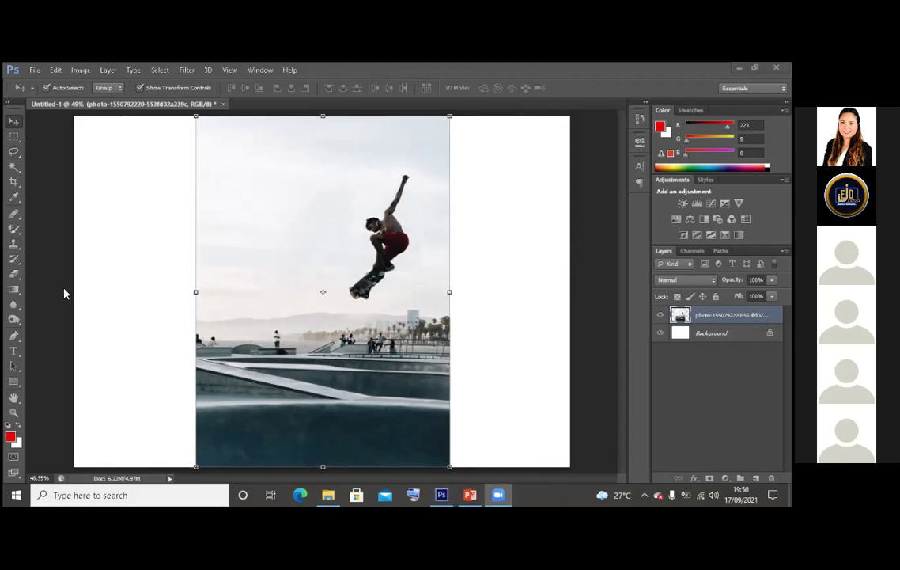
Switch to PowerPoint to review the Clone Stamp and Eraser tools slide, and return to Photoshop
click(13, 244)
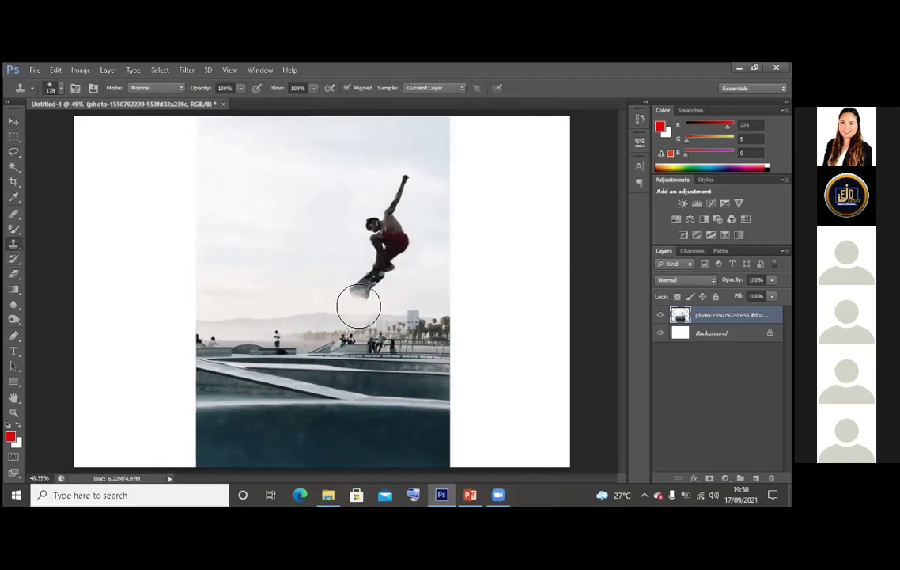
key(v)
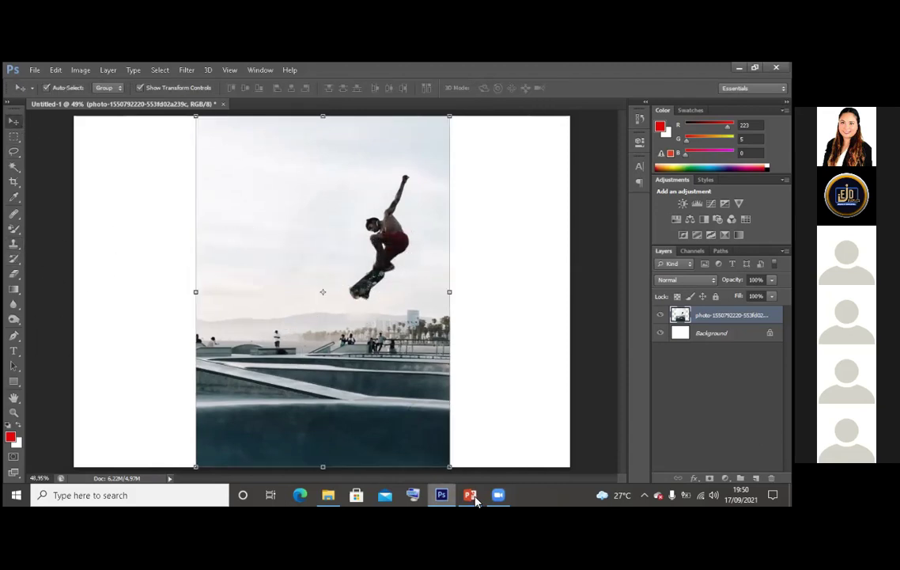
key(alt+Tab)
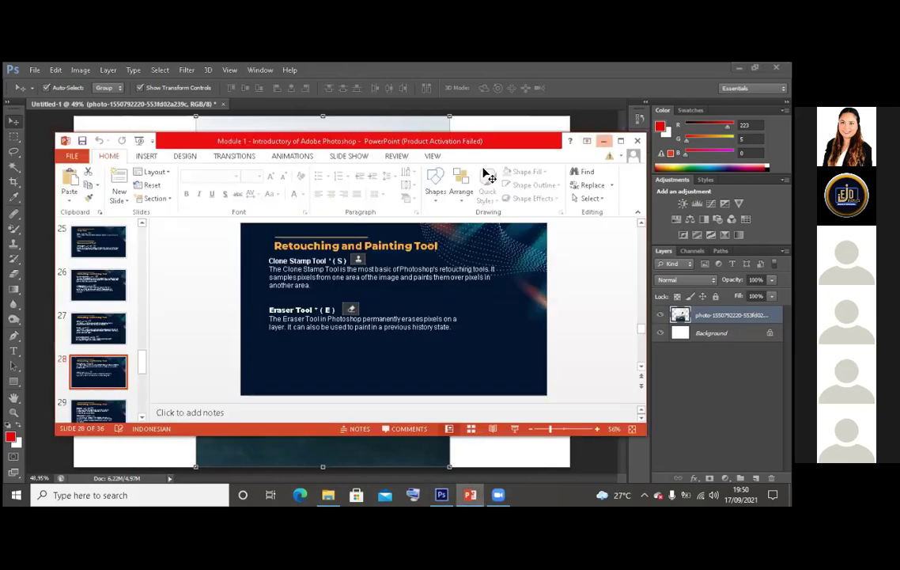
click(603, 141)
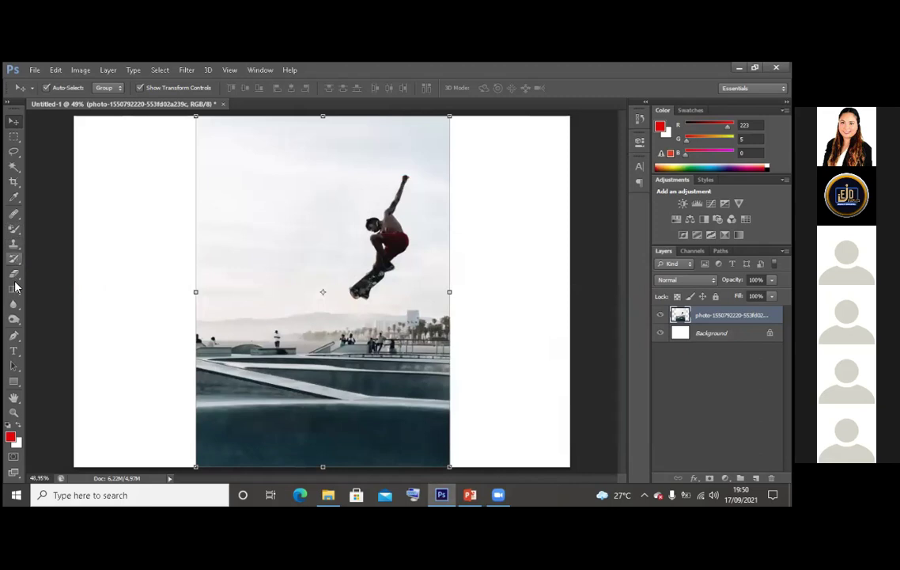
Try erasing the whole photo using the Eraser with a hard round 147 px tip, and undo the erasing
click(15, 277)
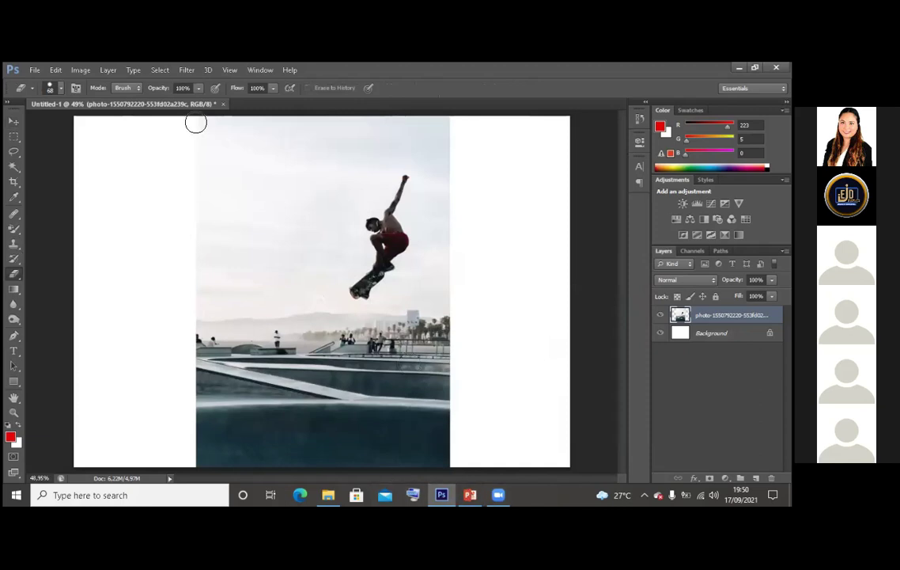
right_click(315, 193)
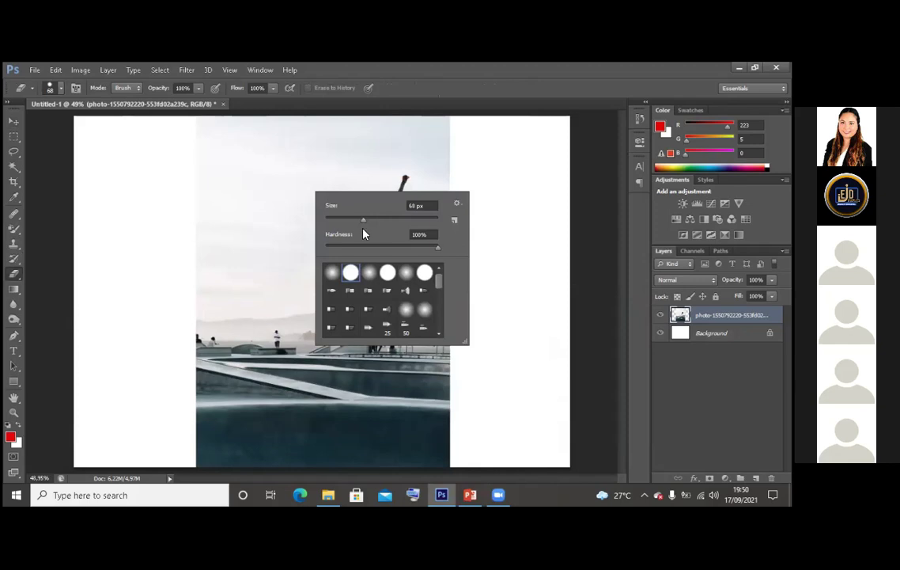
click(389, 221)
click(481, 135)
mouse_move(503, 137)
mouse_down()
mouse_move(196, 131)
mouse_move(500, 142)
mouse_move(459, 165)
mouse_move(82, 195)
mouse_move(535, 212)
mouse_move(139, 200)
mouse_move(123, 277)
mouse_move(276, 365)
mouse_move(354, 341)
mouse_move(116, 380)
mouse_move(39, 455)
mouse_move(114, 444)
mouse_move(418, 460)
mouse_move(179, 448)
mouse_move(248, 426)
mouse_move(430, 308)
mouse_up()
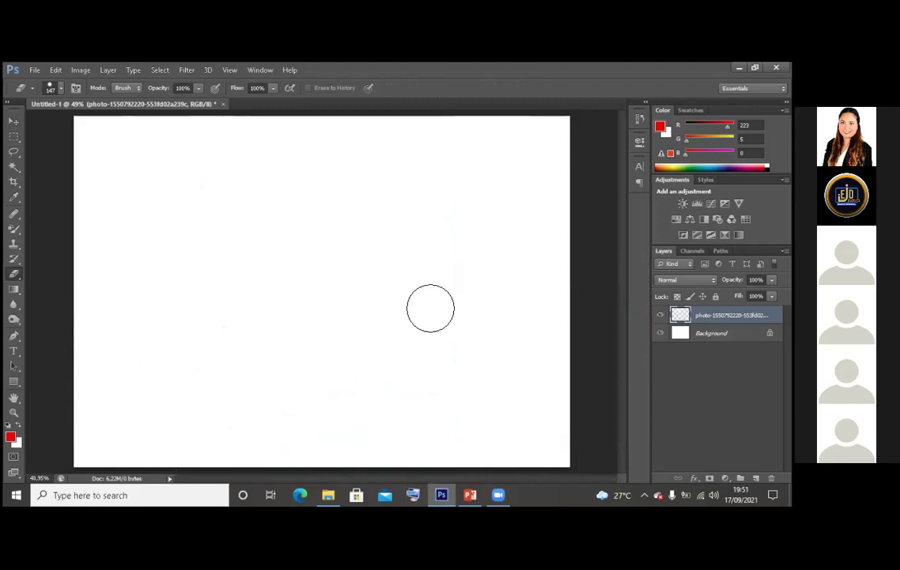
key(ctrl+z)
Erase strokes in the upper sky of the photo using the Eraser with a bristle brush tip
right_click(276, 205)
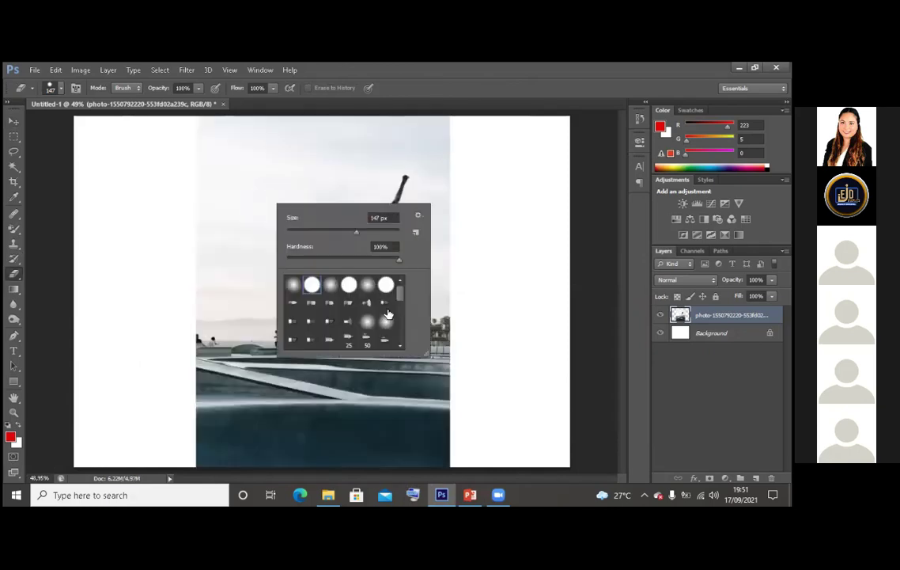
click(292, 303)
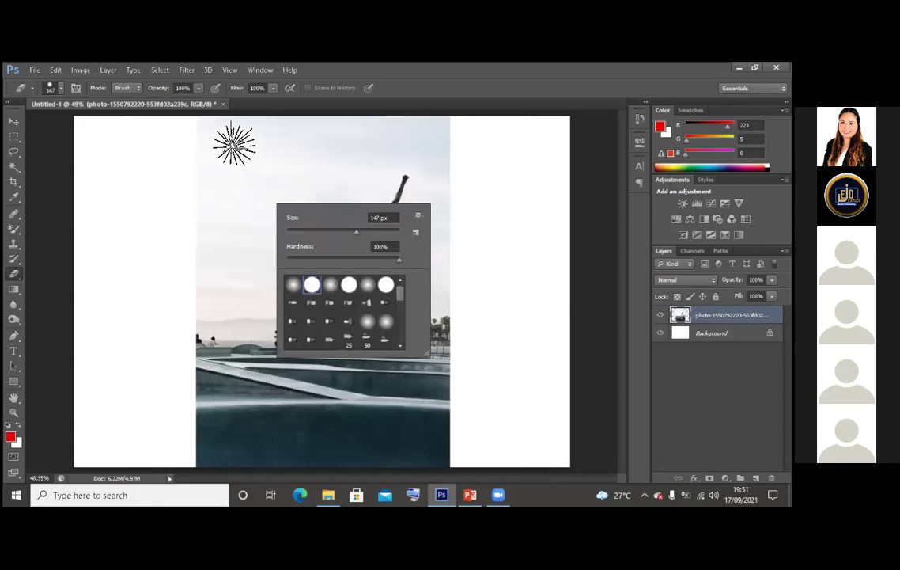
click(279, 195)
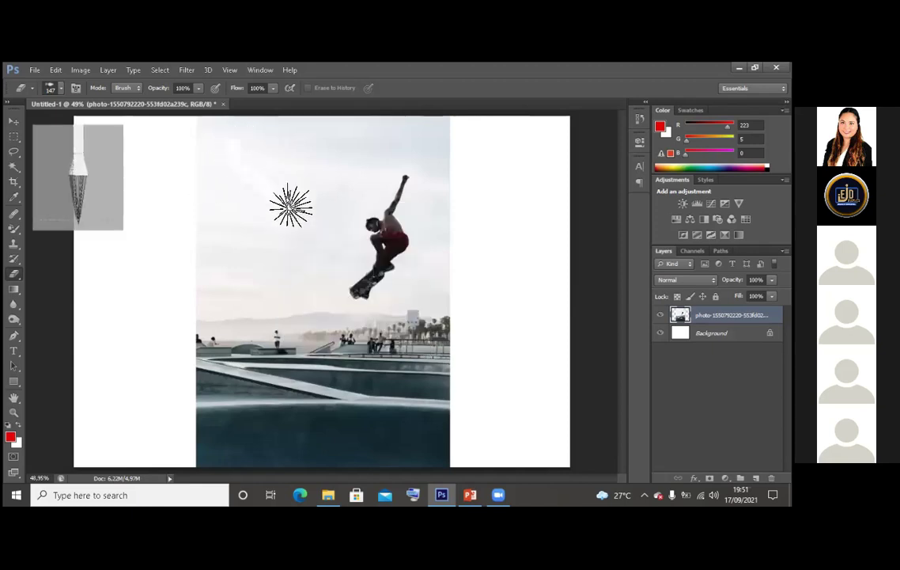
Erase grass-shaped marks across the photo's lower part using the Eraser with the 134 px grass tip
right_click(356, 173)
scroll(443, 295, down, 10)
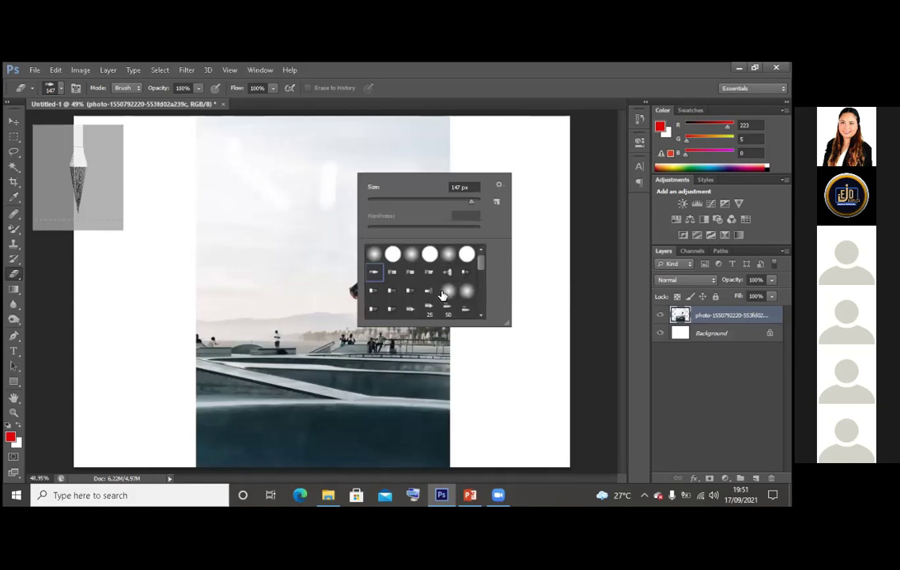
click(461, 305)
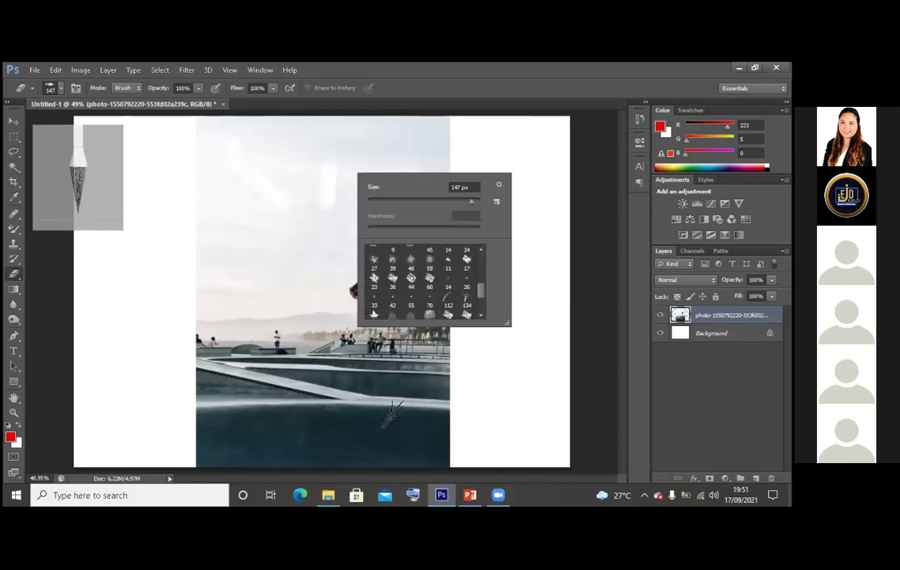
click(423, 443)
mouse_move(424, 443)
mouse_down()
mouse_move(323, 436)
mouse_move(257, 451)
mouse_move(255, 462)
mouse_move(451, 456)
mouse_move(459, 441)
mouse_move(397, 409)
mouse_move(324, 401)
mouse_up()
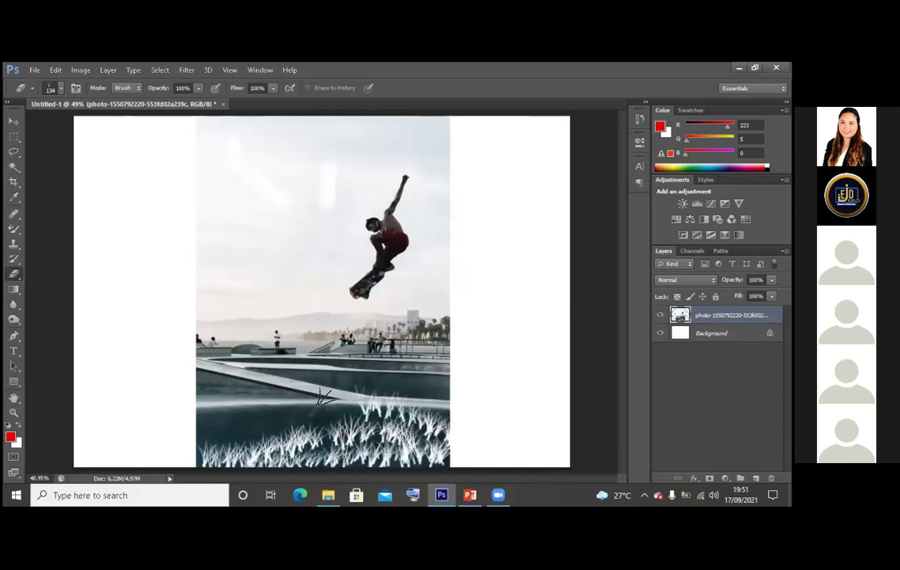
Erase scattered leaf shapes across the whole photo using the Eraser with the 74 px leaf tip
right_click(305, 332)
scroll(376, 428, down, 2)
mouse_move(213, 256)
mouse_down()
mouse_move(241, 314)
mouse_move(296, 224)
mouse_move(304, 335)
mouse_move(346, 161)
mouse_move(351, 300)
mouse_up()
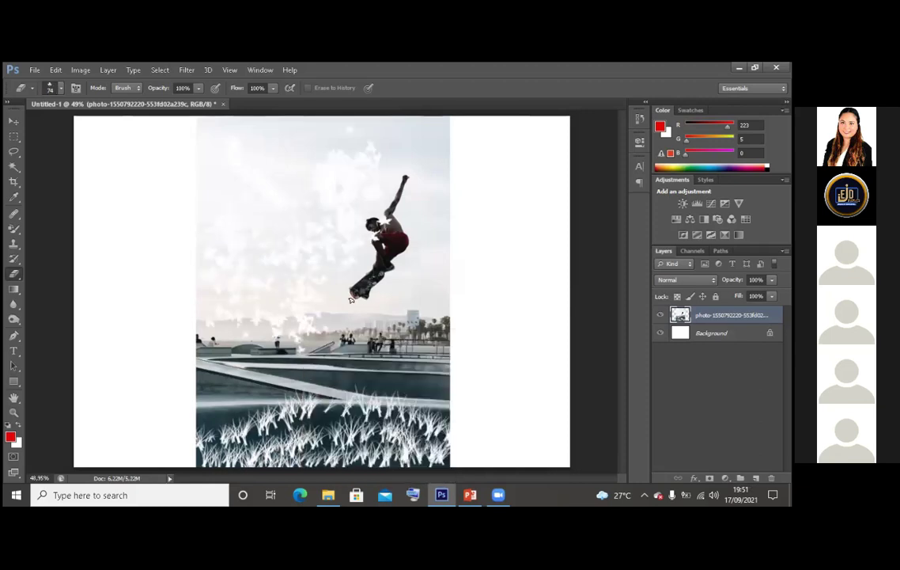
mouse_move(409, 149)
mouse_down()
mouse_move(433, 327)
mouse_move(374, 356)
mouse_move(277, 356)
mouse_move(235, 372)
mouse_move(246, 271)
mouse_up()
mouse_move(275, 142)
mouse_down()
mouse_move(411, 141)
mouse_move(349, 208)
mouse_move(192, 171)
mouse_move(238, 209)
mouse_move(230, 316)
mouse_move(340, 348)
mouse_move(272, 415)
mouse_move(287, 295)
mouse_move(237, 340)
mouse_up()
Set the Eraser to a 95 px textured brush tip and dab it on the photo
right_click(341, 299)
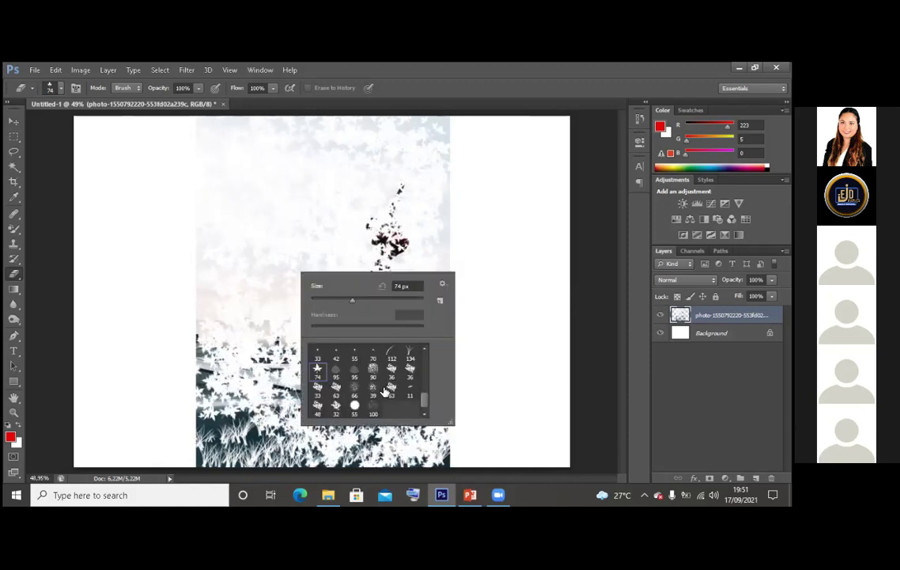
scroll(363, 404, up, 2)
click(355, 401)
click(309, 261)
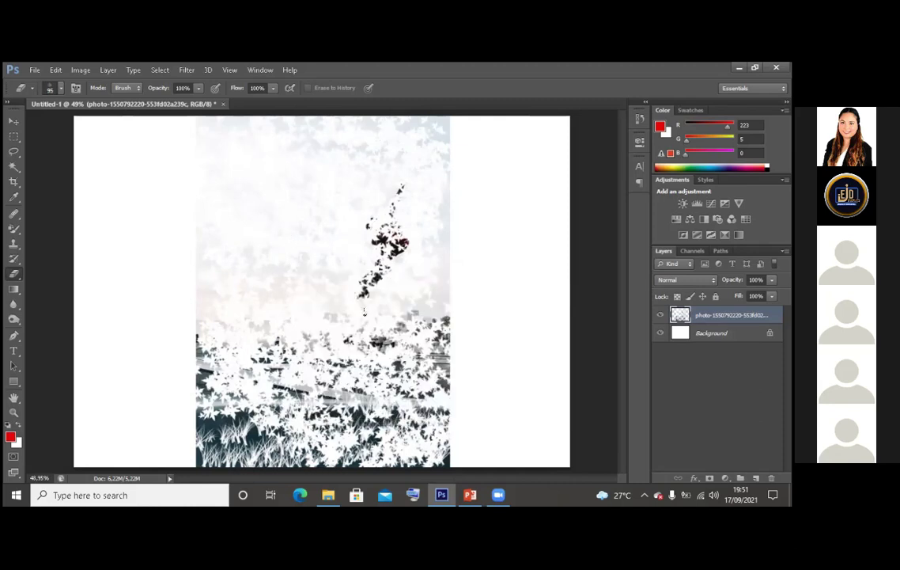
Erase all the remaining parts of the photo using a hard round Eraser tip enlarged to 193 px
right_click(364, 311)
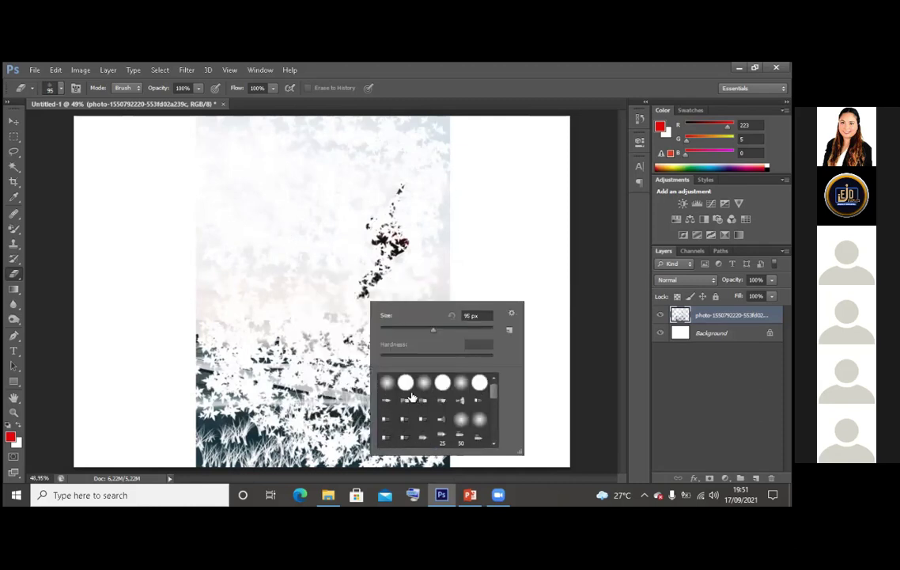
double_click(402, 384)
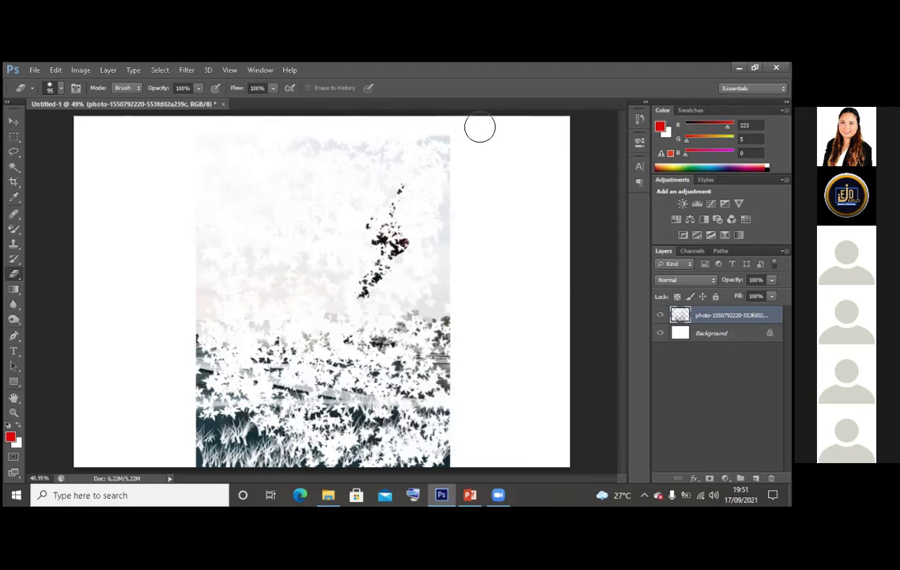
drag(209, 151, 463, 155)
right_click(469, 155)
click(563, 180)
key(Return)
mouse_move(171, 211)
mouse_down()
mouse_move(243, 246)
mouse_move(417, 263)
mouse_move(195, 278)
mouse_move(487, 273)
mouse_move(145, 307)
mouse_move(440, 305)
mouse_move(405, 319)
mouse_move(494, 365)
mouse_move(486, 426)
mouse_move(496, 398)
mouse_move(504, 428)
mouse_move(189, 463)
mouse_move(532, 452)
mouse_up()
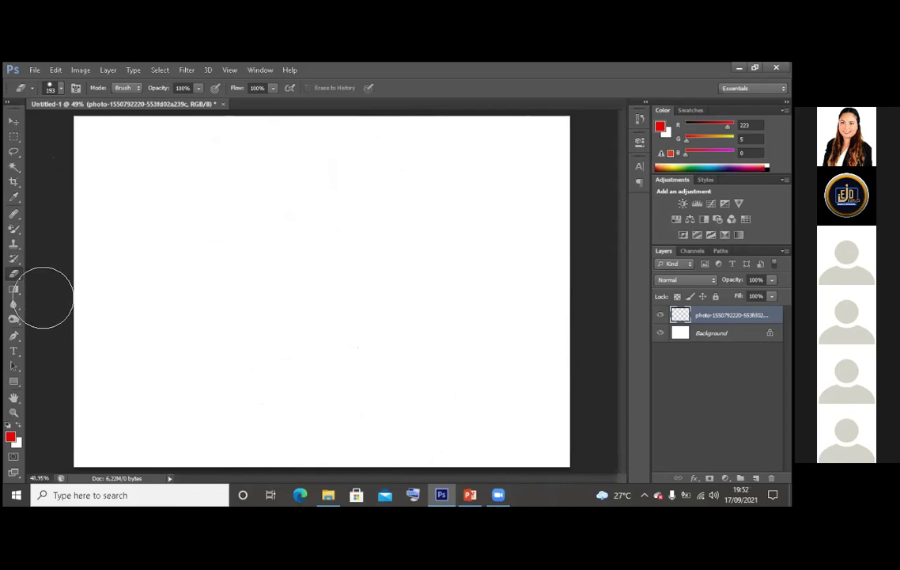
Switch to PowerPoint to view slide 29 on the Gradient, Paint Bucket and Blur tools, and return to Photoshop
click(466, 495)
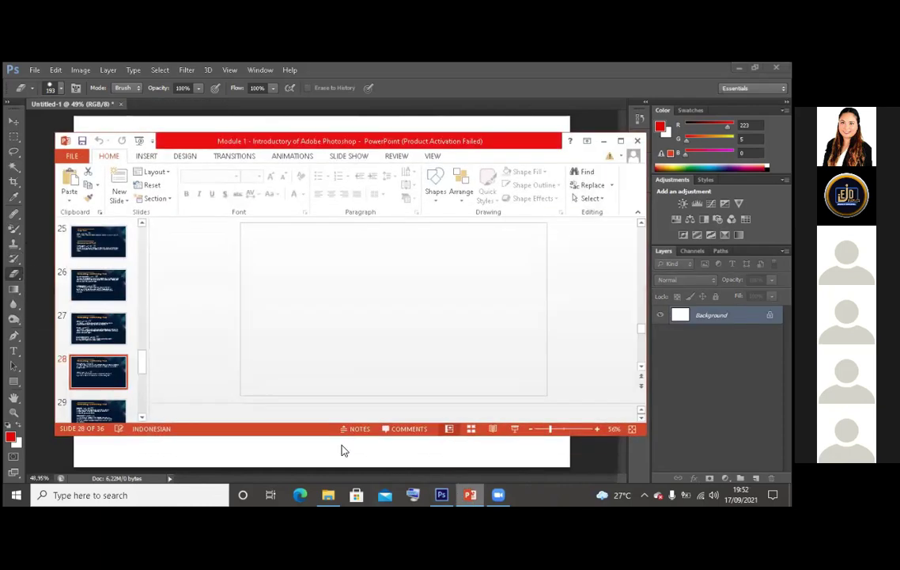
click(89, 411)
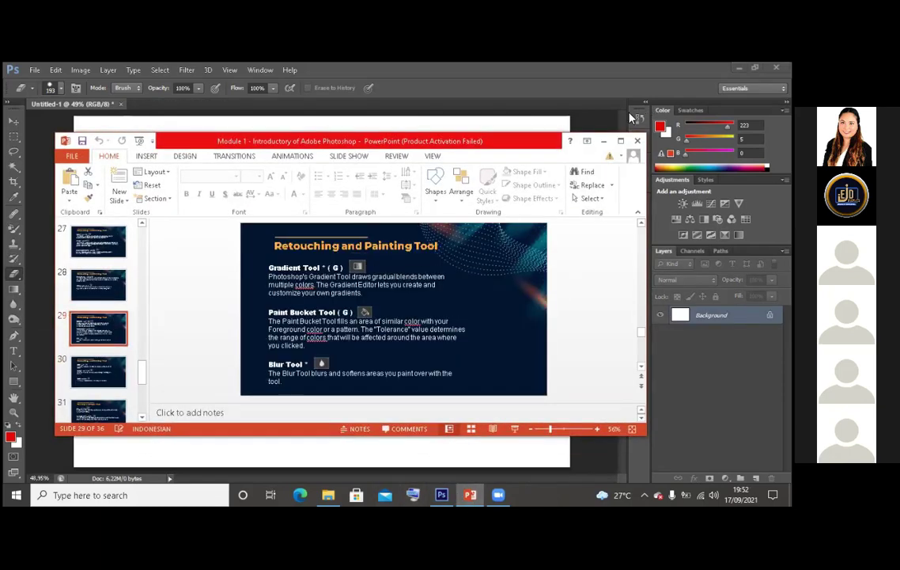
click(604, 141)
Activate the Gradient tool and add a new empty layer above the background
click(14, 291)
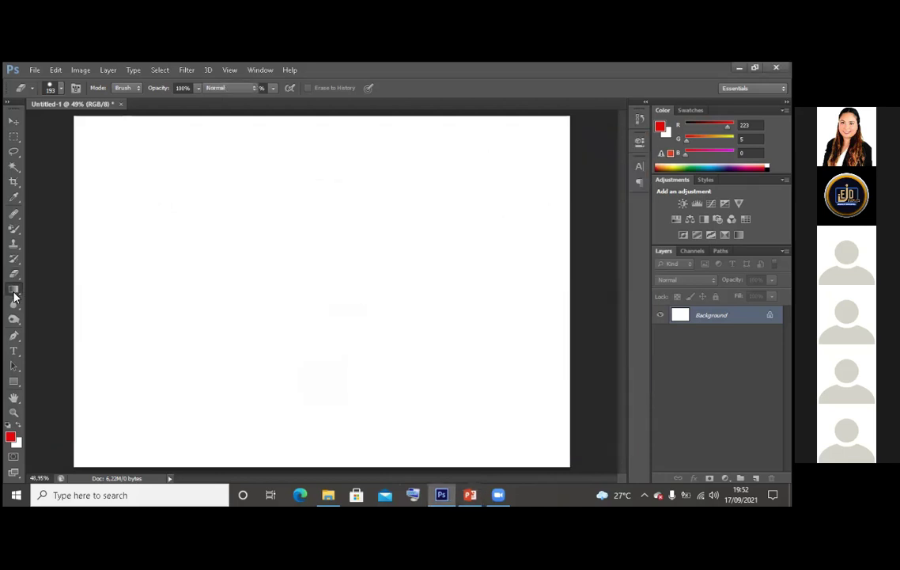
click(14, 291)
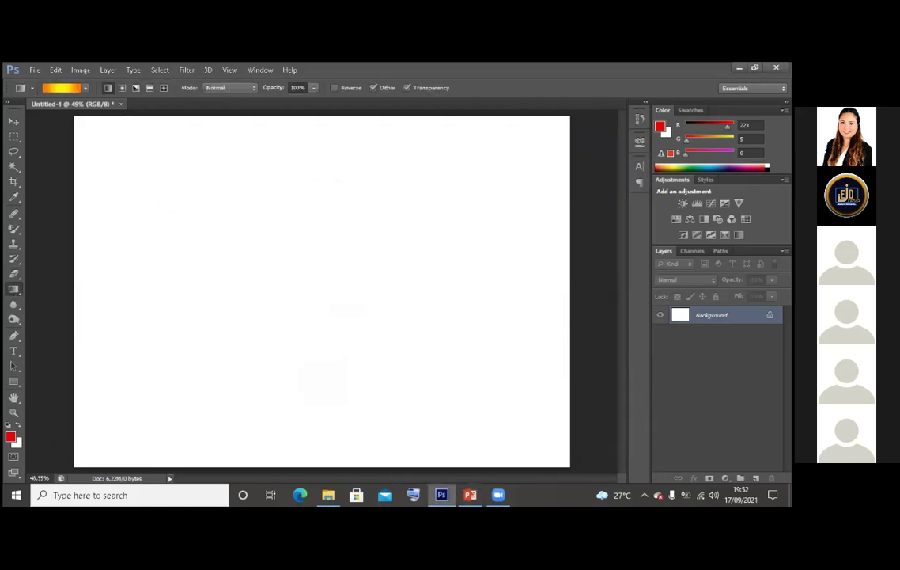
key(ctrl+shift+alt+n)
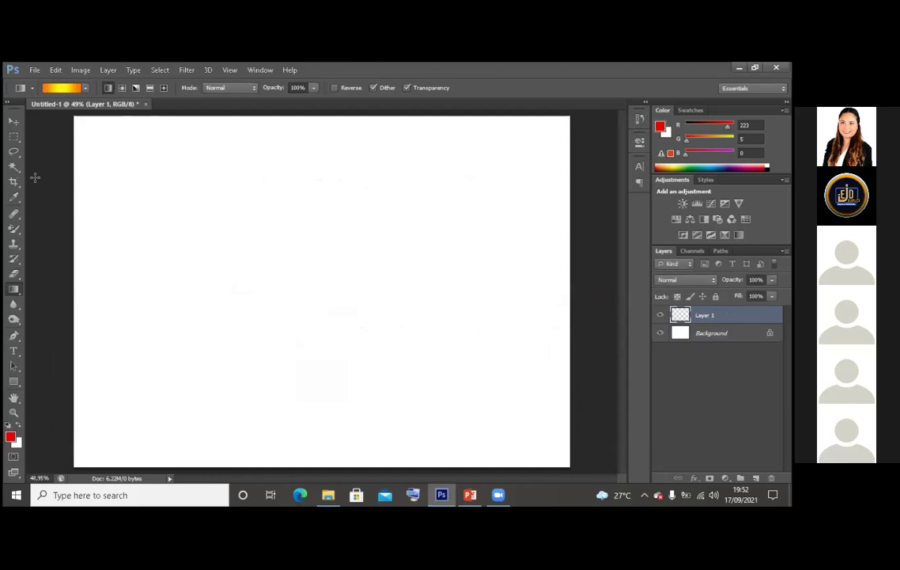
Fill the new layer with an orange-yellow-orange linear gradient running diagonally from the canvas's upper-left corner to its lower-right corner
mouse_move(75, 117)
mouse_down()
mouse_move(495, 437)
mouse_move(520, 441)
mouse_move(90, 137)
mouse_move(369, 462)
mouse_move(443, 459)
mouse_move(76, 117)
mouse_up()
key(ctrl+z)
key(alt+Tab)
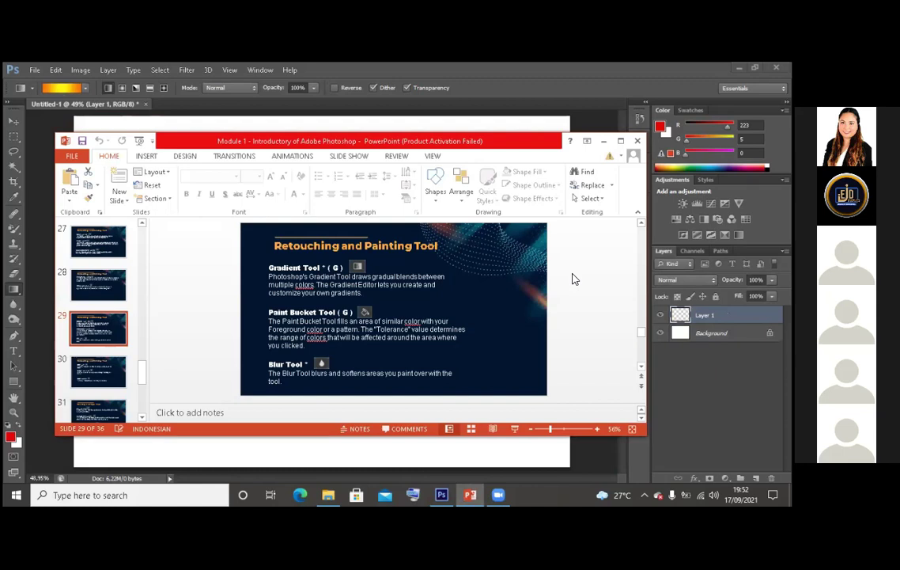
click(604, 141)
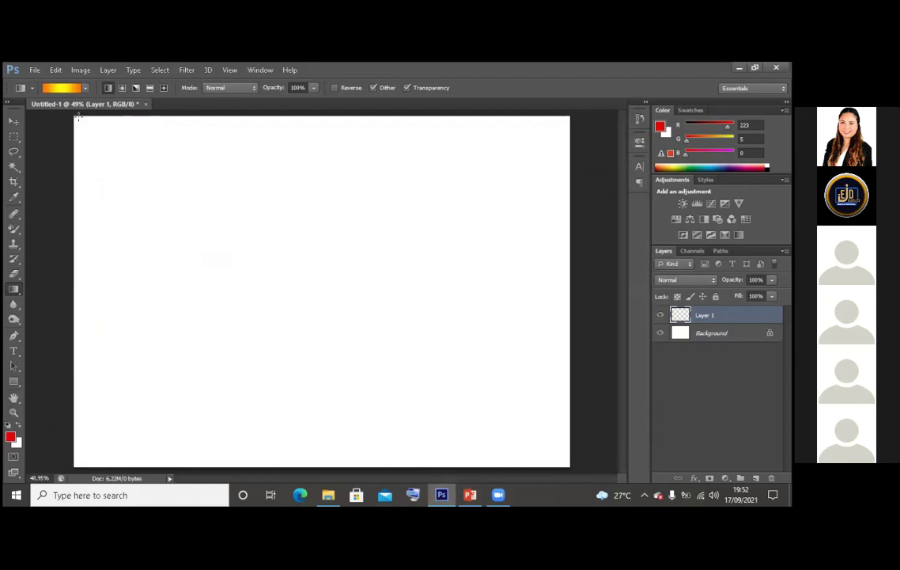
drag(76, 117, 564, 464)
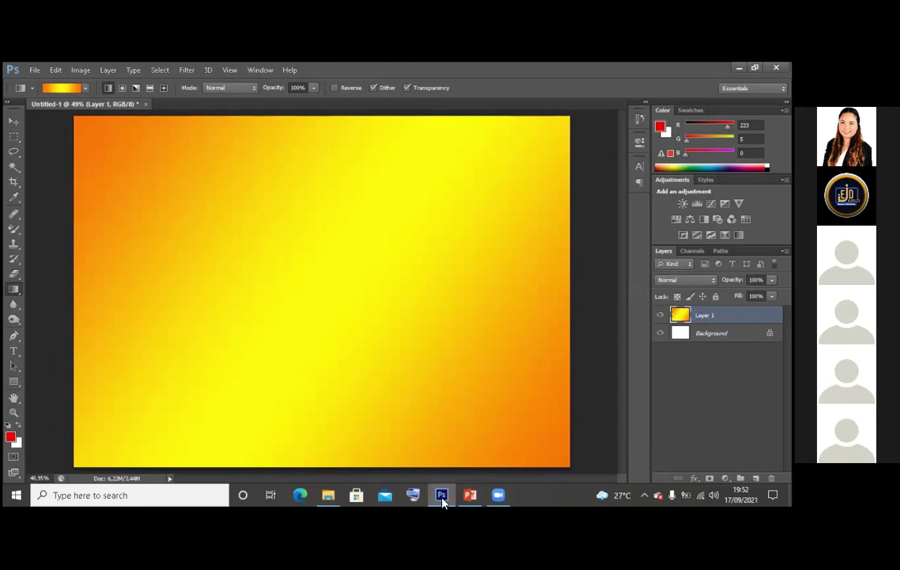
click(330, 496)
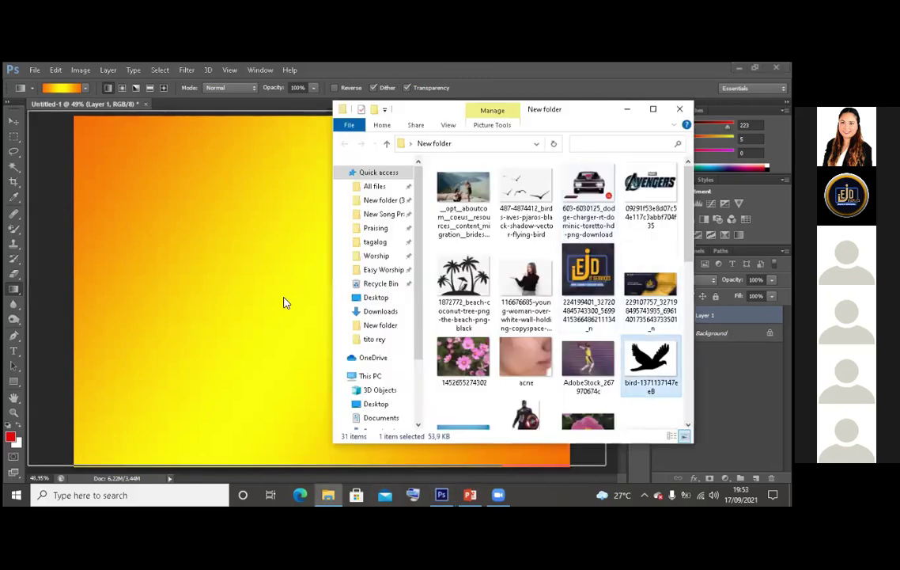
drag(284, 303, 253, 296)
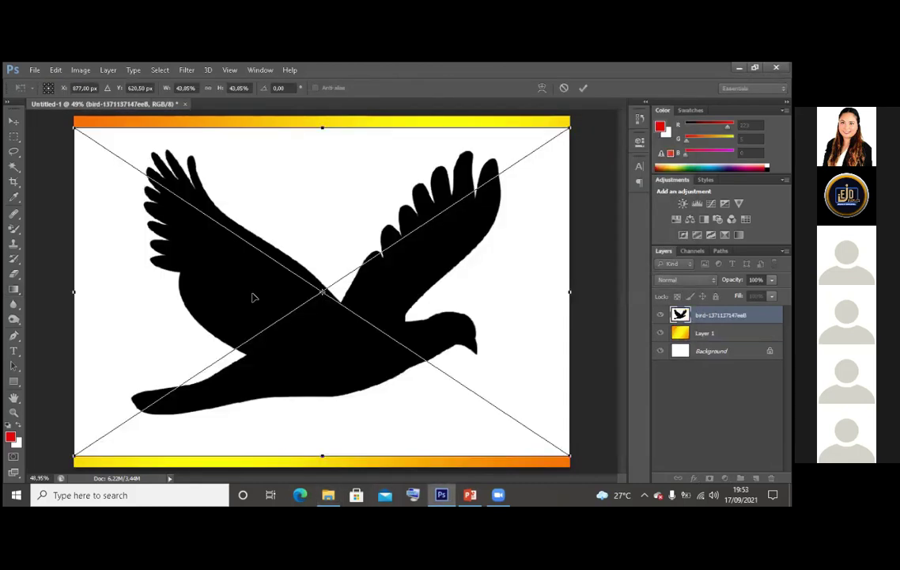
key(Return)
Commit the placed bird image and rasterize its layer
click(212, 211)
click(382, 231)
click(704, 333)
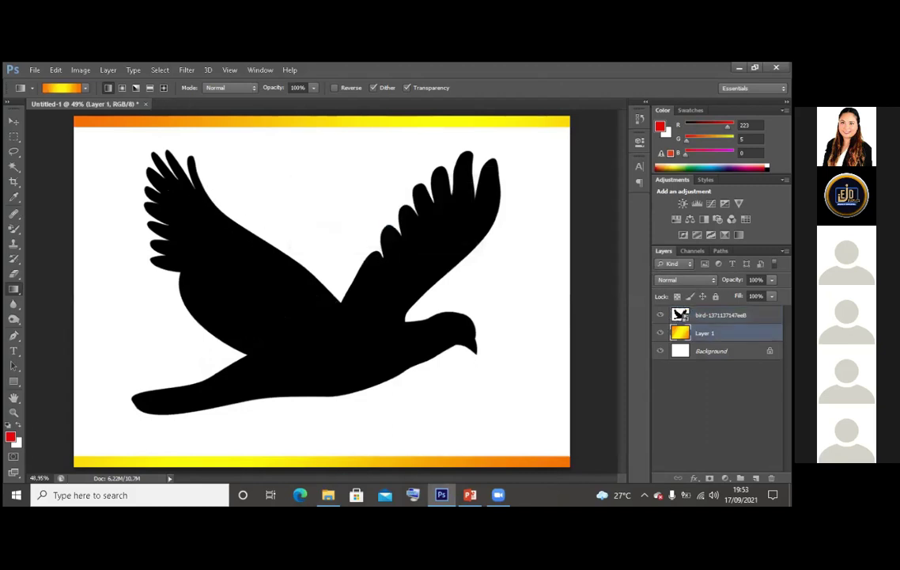
right_click(716, 315)
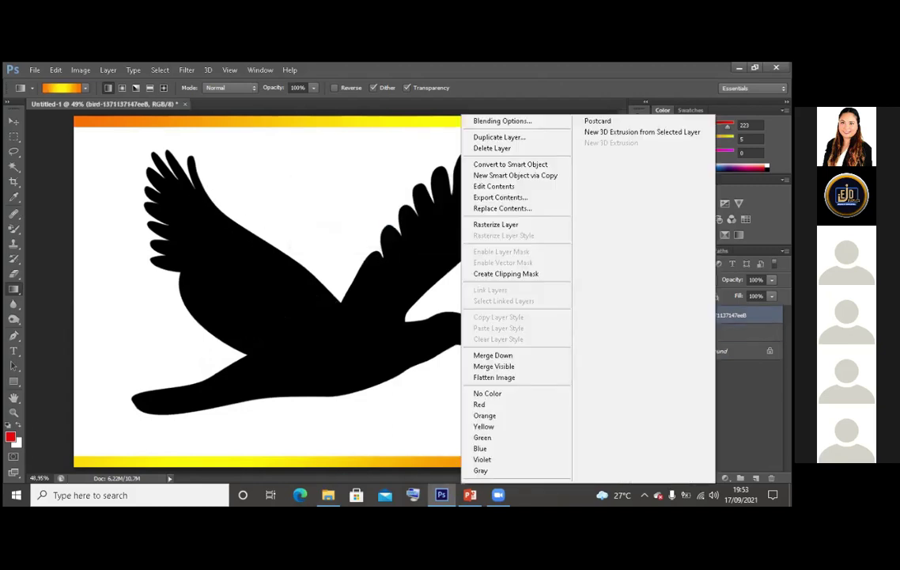
click(506, 225)
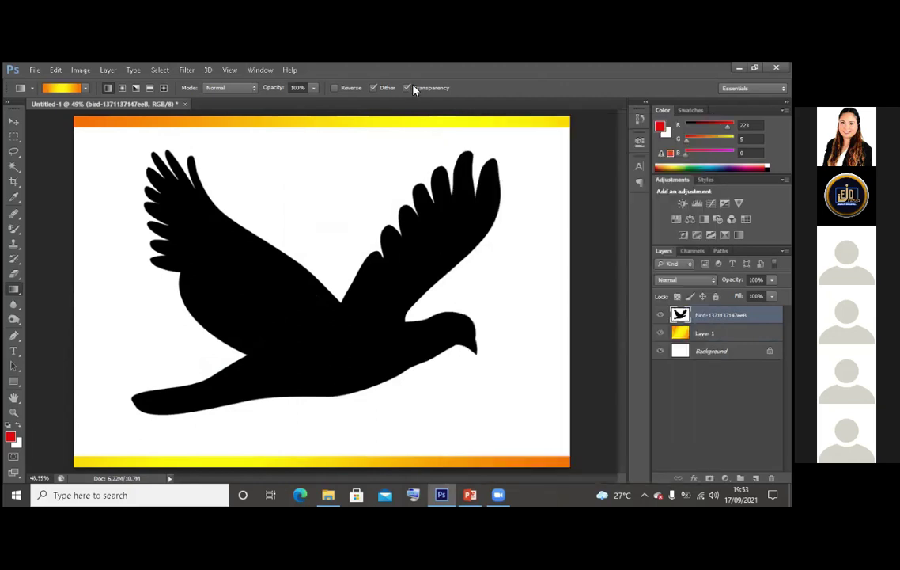
Narrow the bird image horizontally about its center so a thin strip of gradient shows along both sides
click(13, 166)
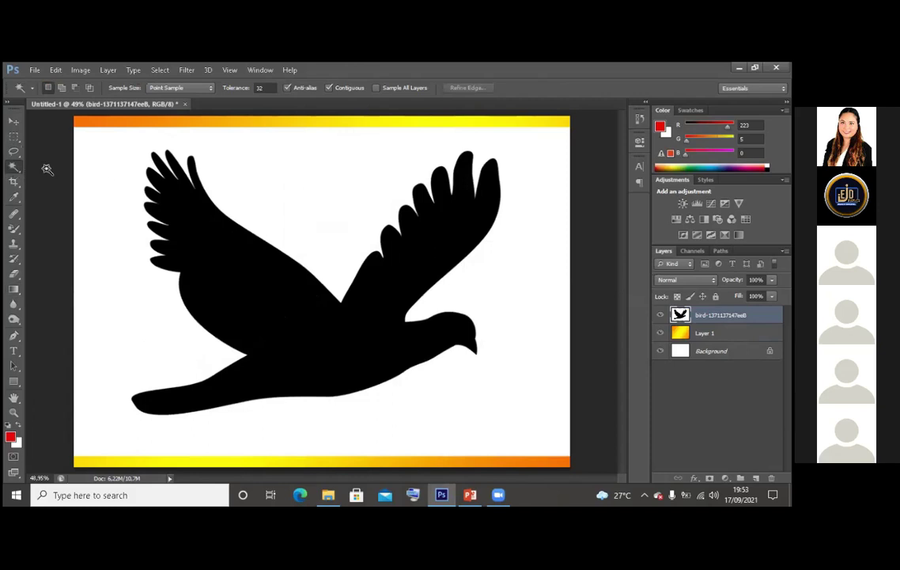
click(17, 121)
drag(74, 291, 83, 291)
key(Return)
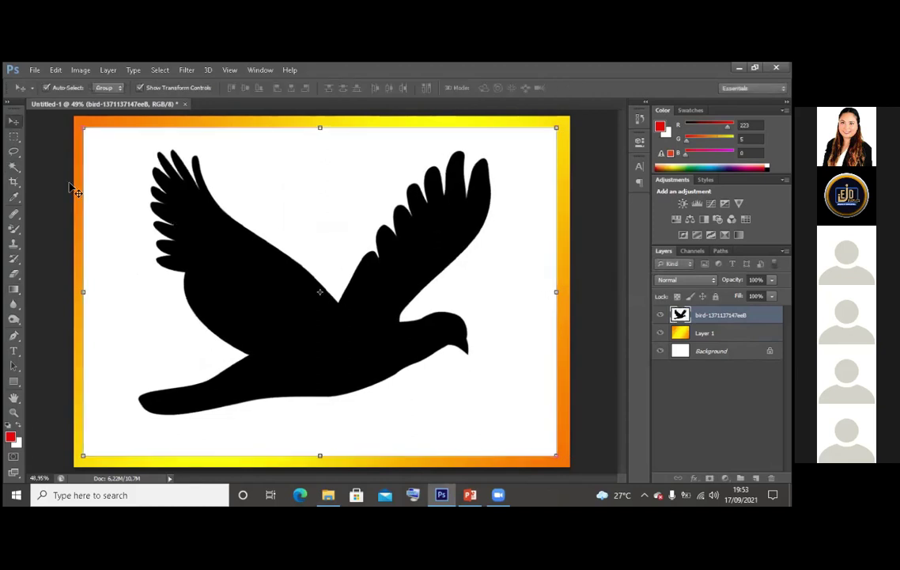
Select the white area around the bird with the Magic Wand, delete it and deselect
click(14, 166)
click(317, 167)
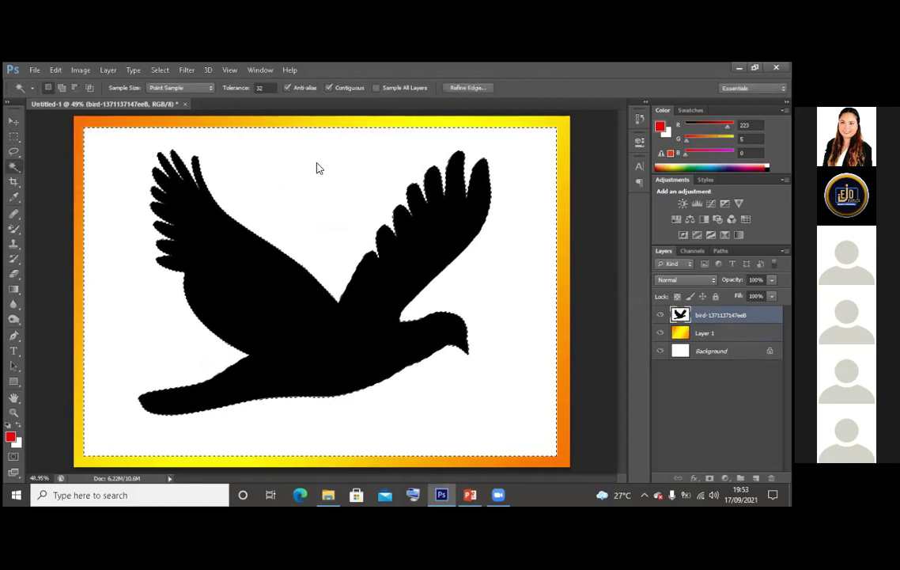
key(Delete)
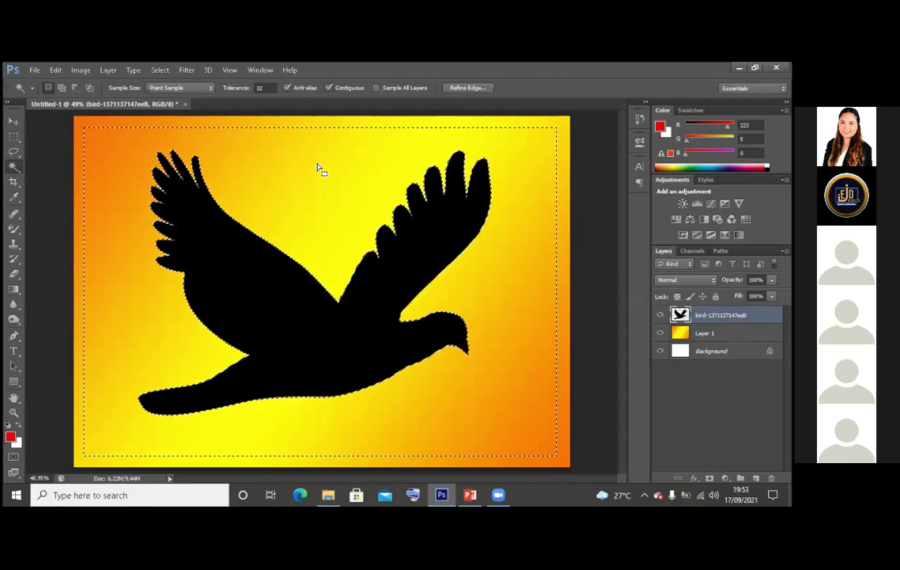
right_click(198, 356)
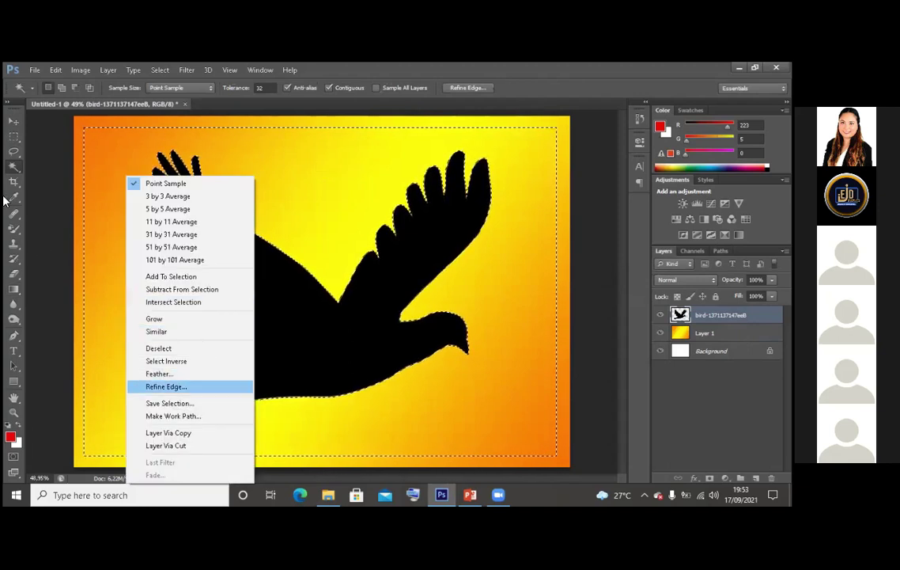
click(162, 348)
Scale the bird silhouette down slightly and position it near the middle of the canvas
key(v)
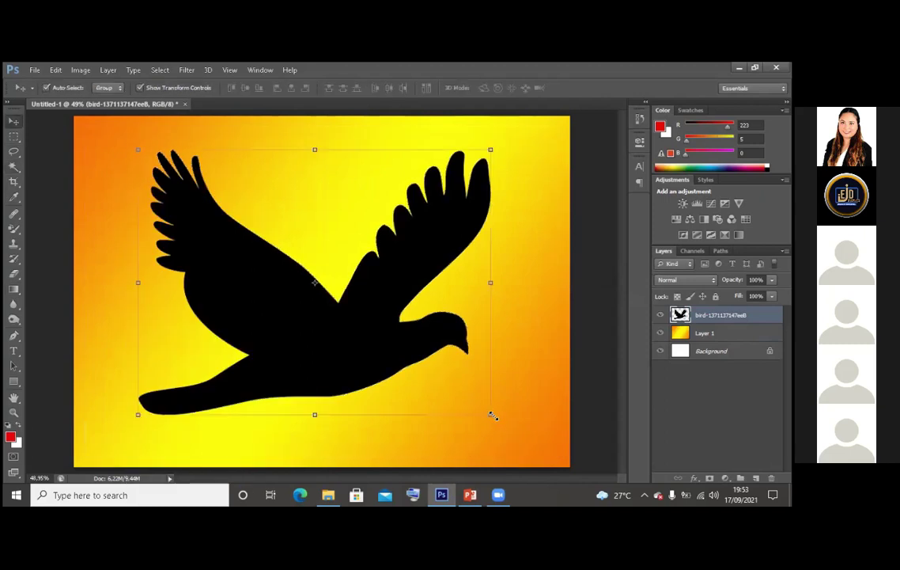
drag(458, 392, 424, 368)
drag(380, 262, 402, 304)
key(Return)
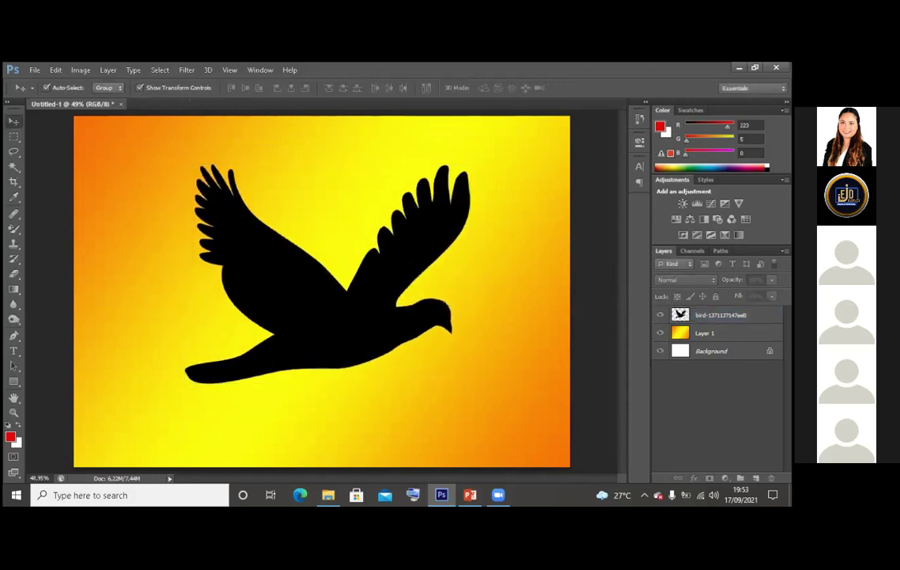
Rename Layer 1 as Gradient
double_click(744, 332)
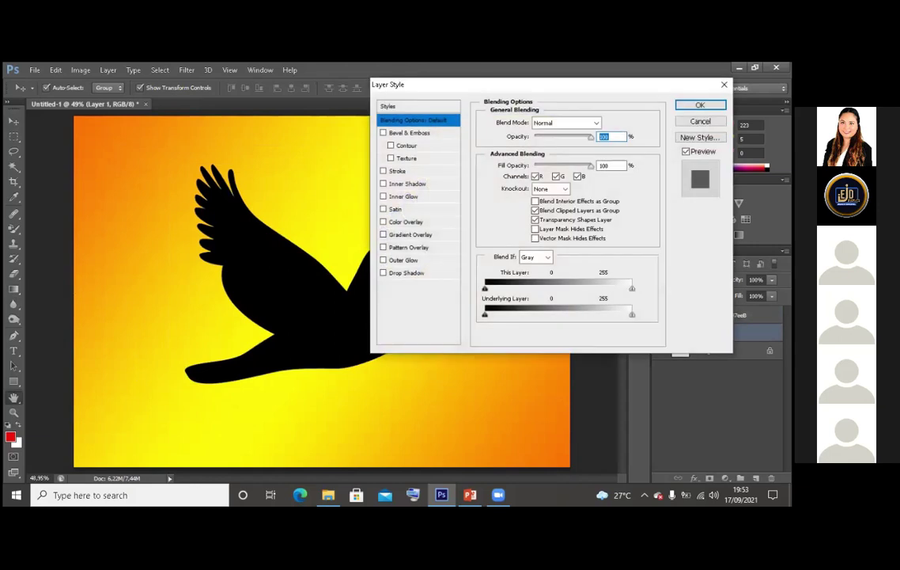
key(Escape)
double_click(712, 332)
text(G)
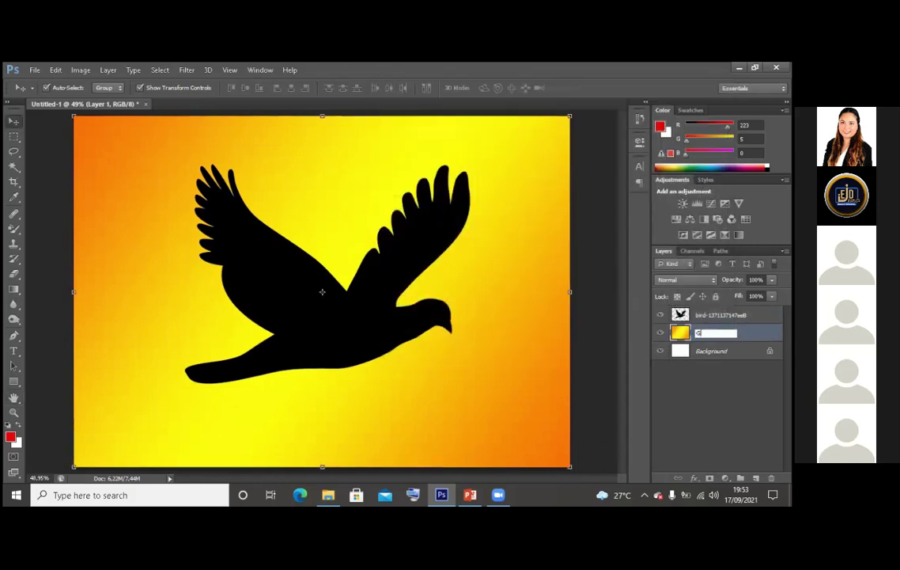
text(radient)
key(Return)
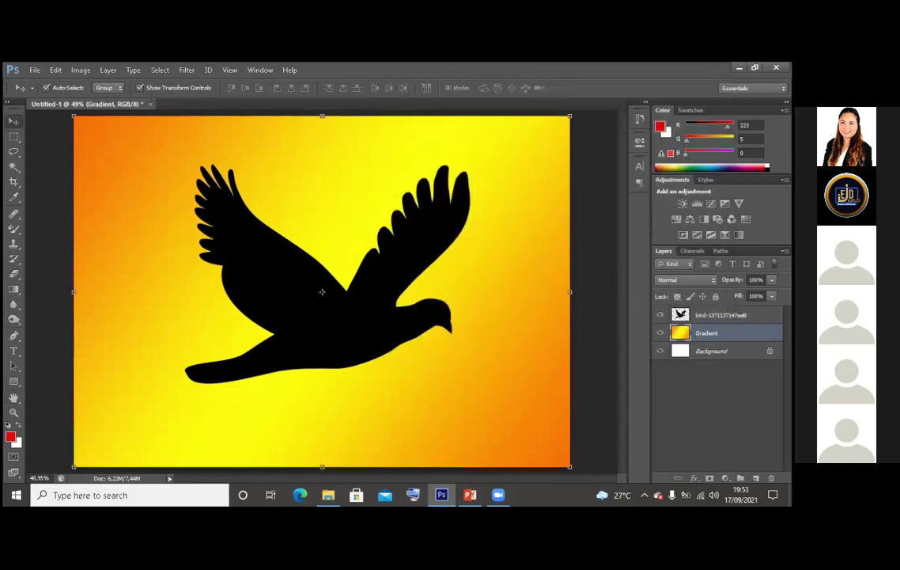
Fill the Gradient layer with a black-to-white linear gradient running diagonally from the canvas's upper-left to its lower-right corner
click(720, 314)
click(712, 350)
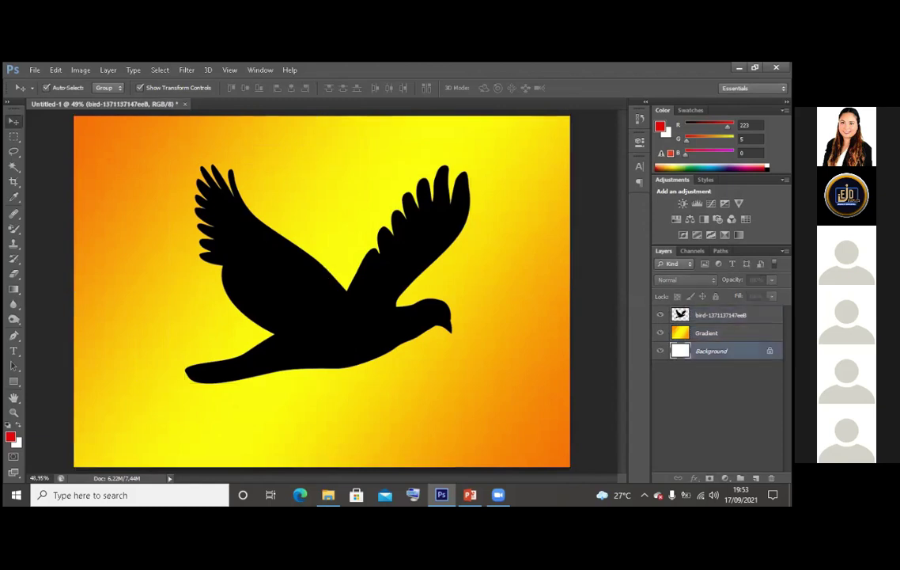
click(290, 231)
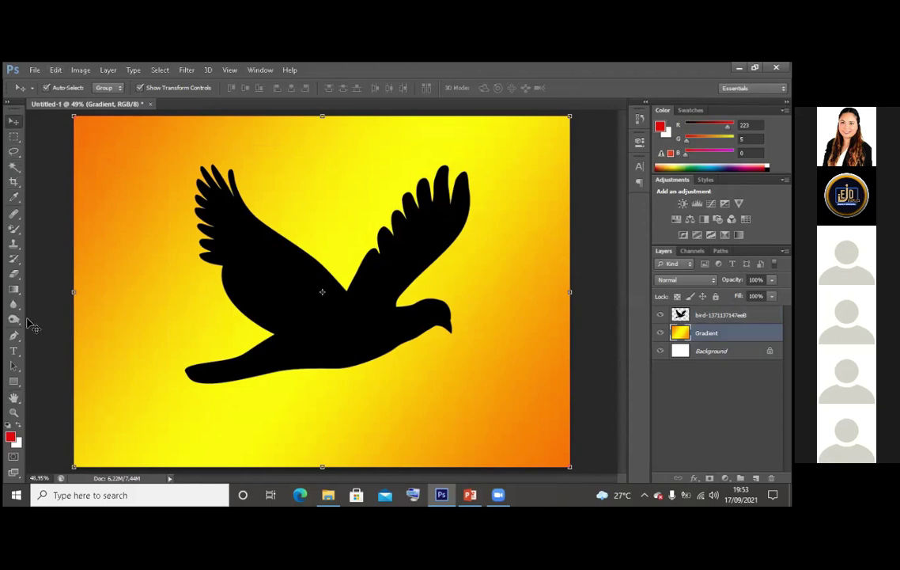
click(13, 290)
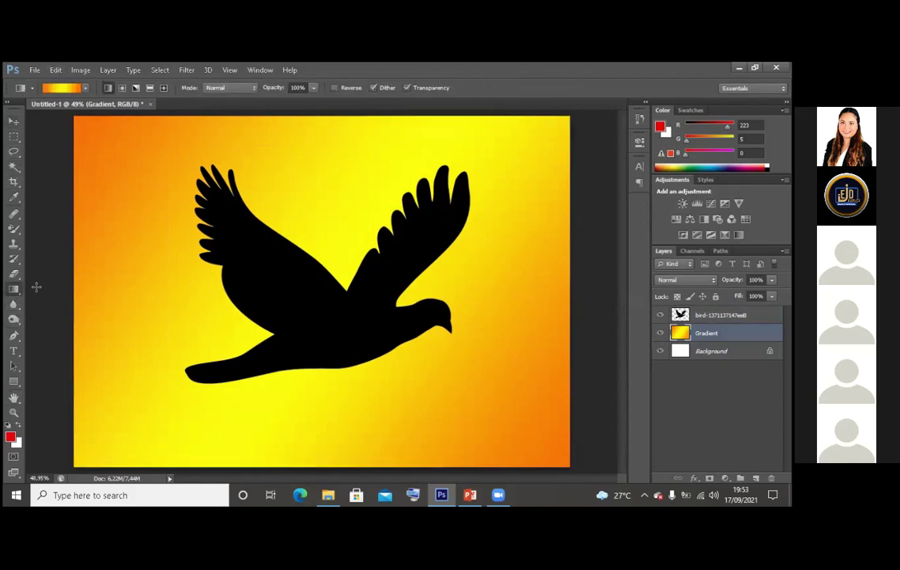
click(80, 86)
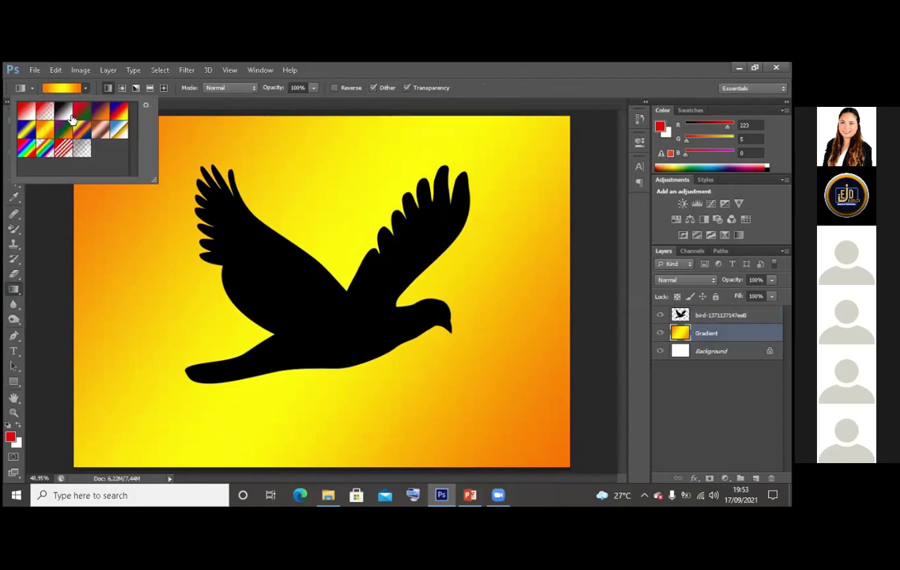
click(70, 116)
click(191, 145)
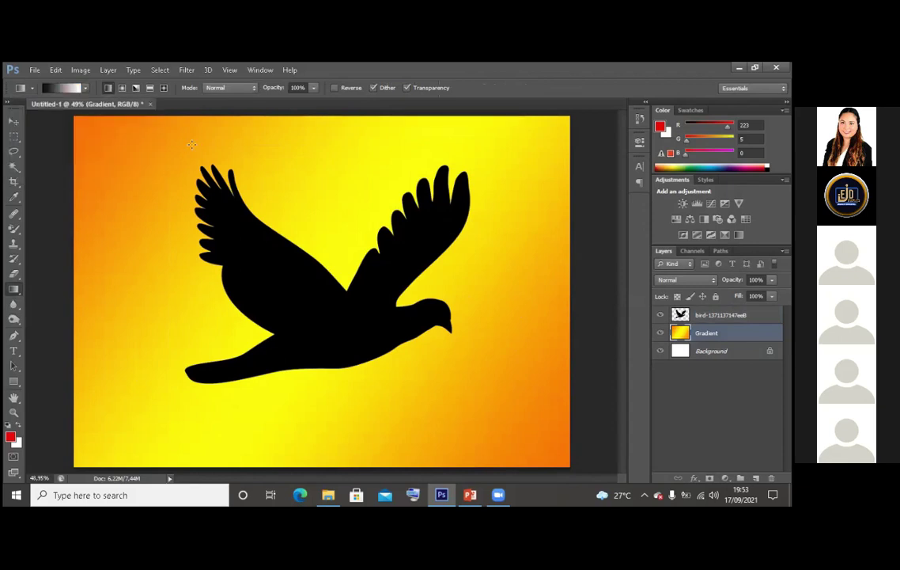
drag(548, 390, 571, 464)
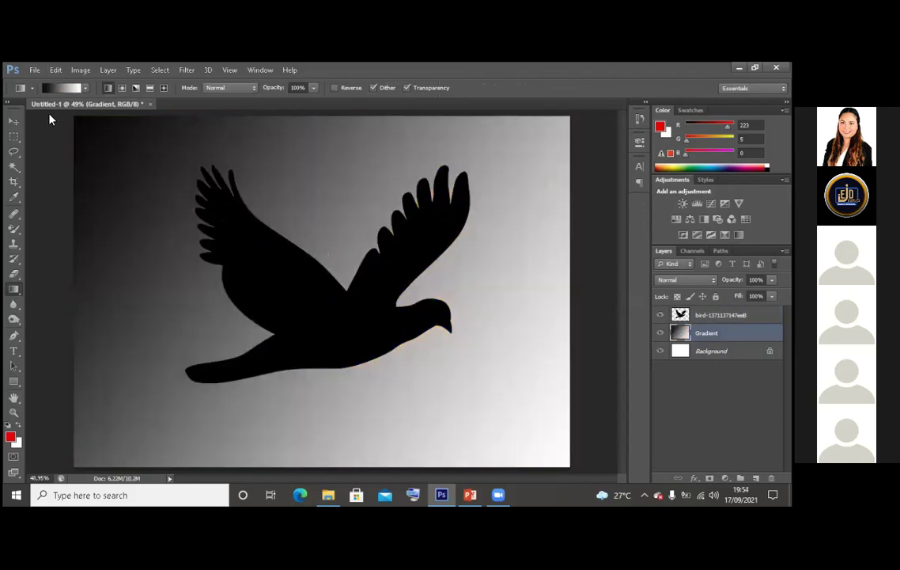
Choose the Foreground to Background gradient preset and open it in the Gradient Editor
click(85, 87)
double_click(24, 115)
click(62, 88)
Try 0% opacity on the gradient's starting opacity stop, and revert it
click(285, 282)
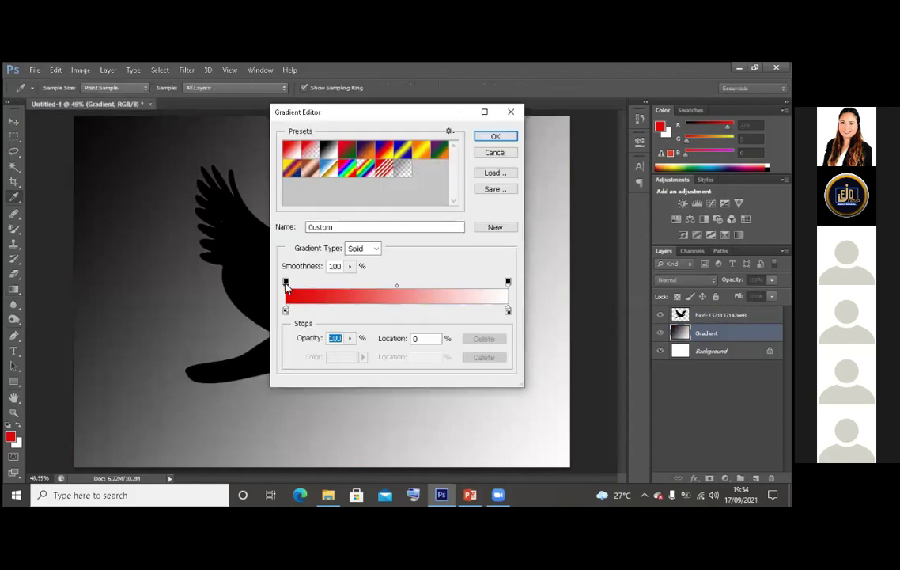
text(0)
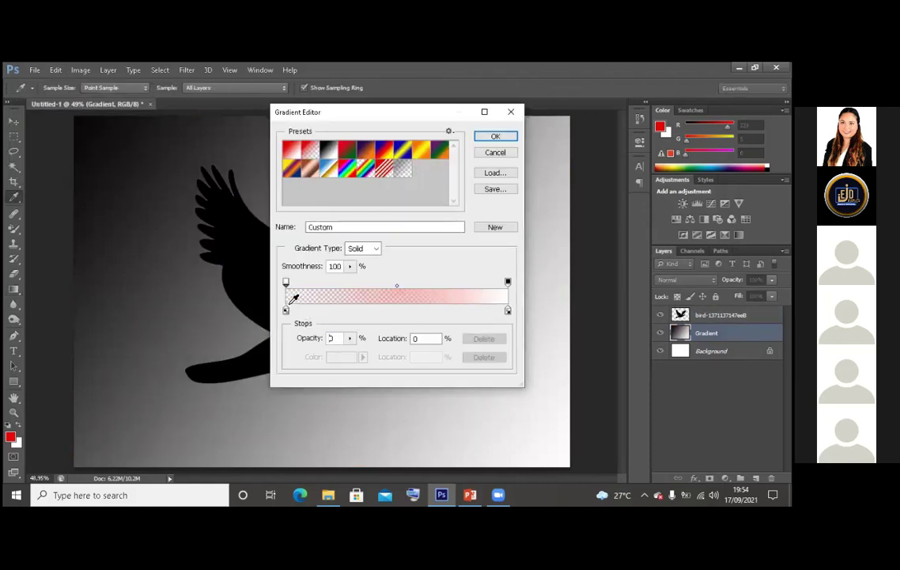
key(ctrl+z)
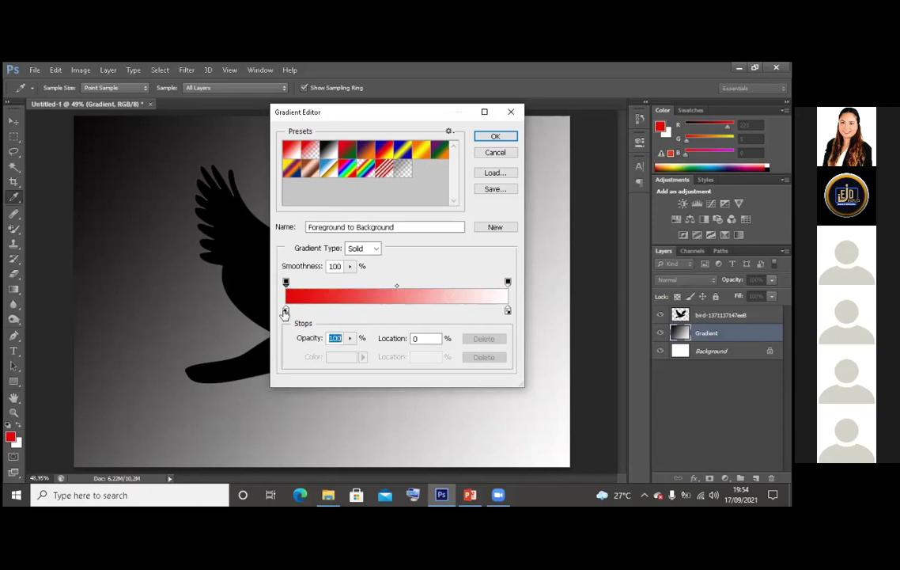
Set the gradient's starting color stop to yellow ffe507
click(285, 310)
click(333, 356)
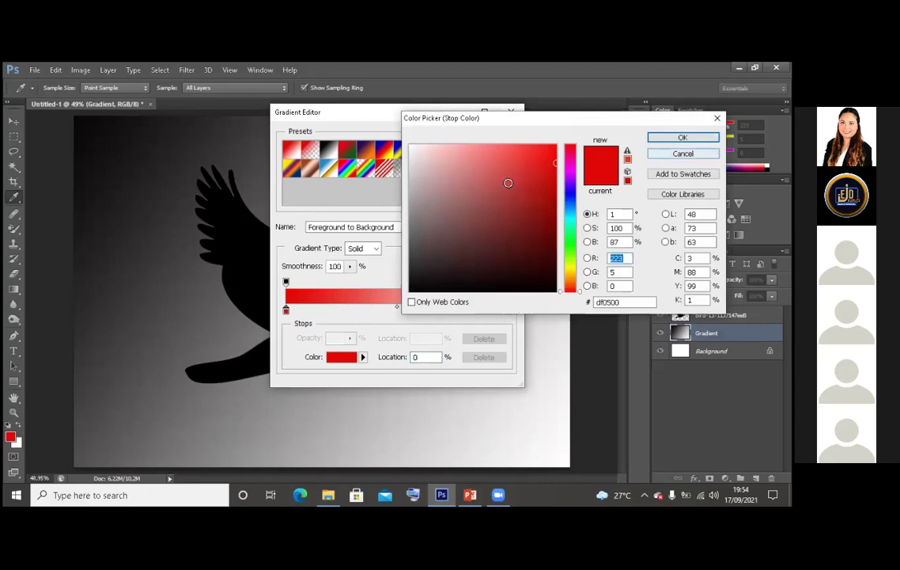
drag(546, 191, 554, 146)
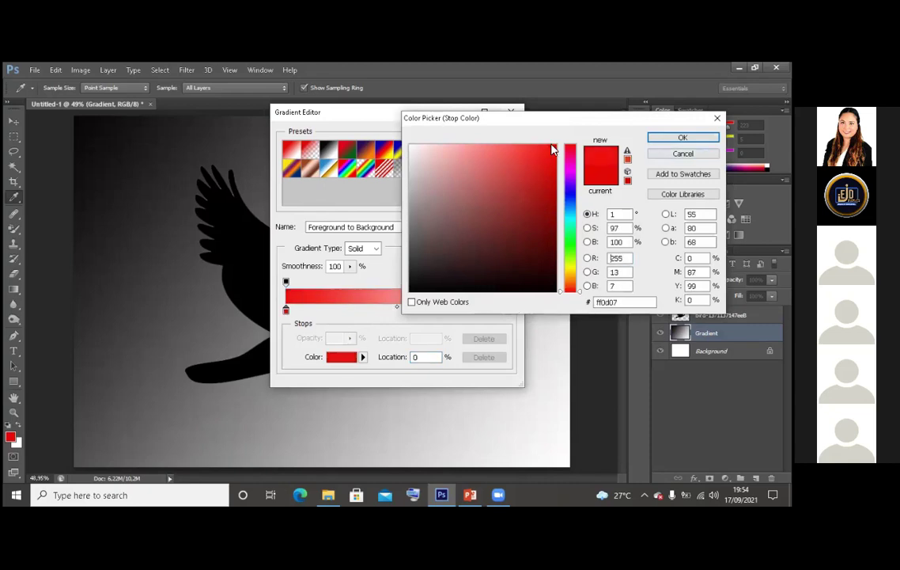
click(573, 271)
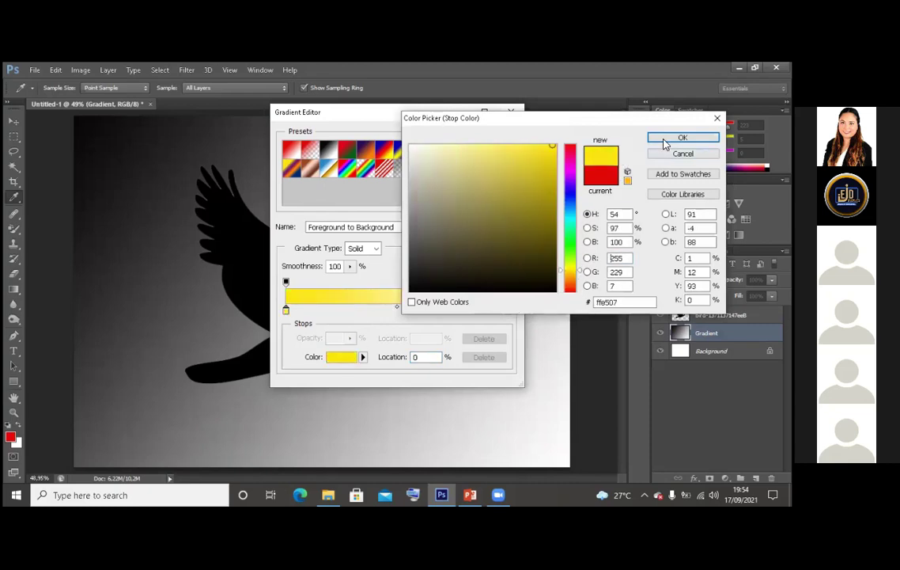
click(669, 139)
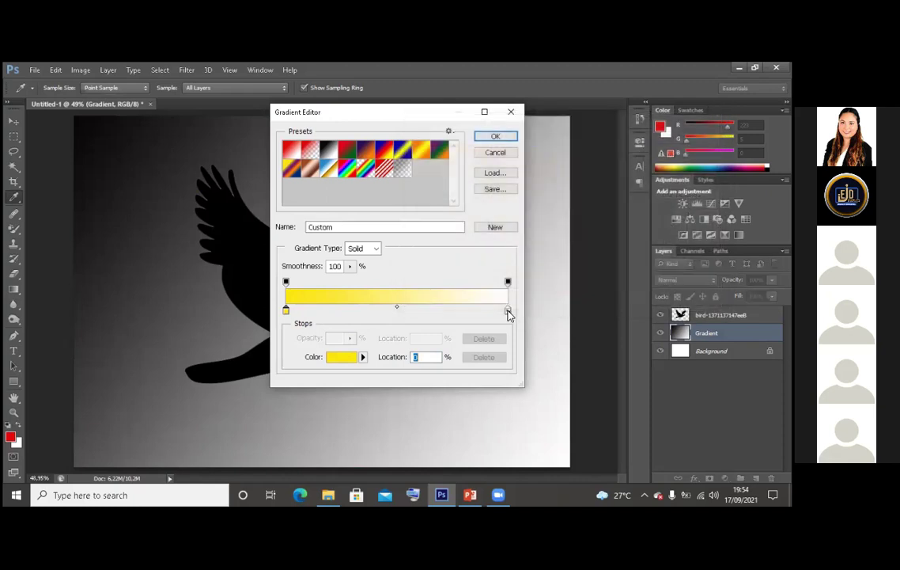
Set the gradient's ending color stop to orange d9860b
double_click(509, 312)
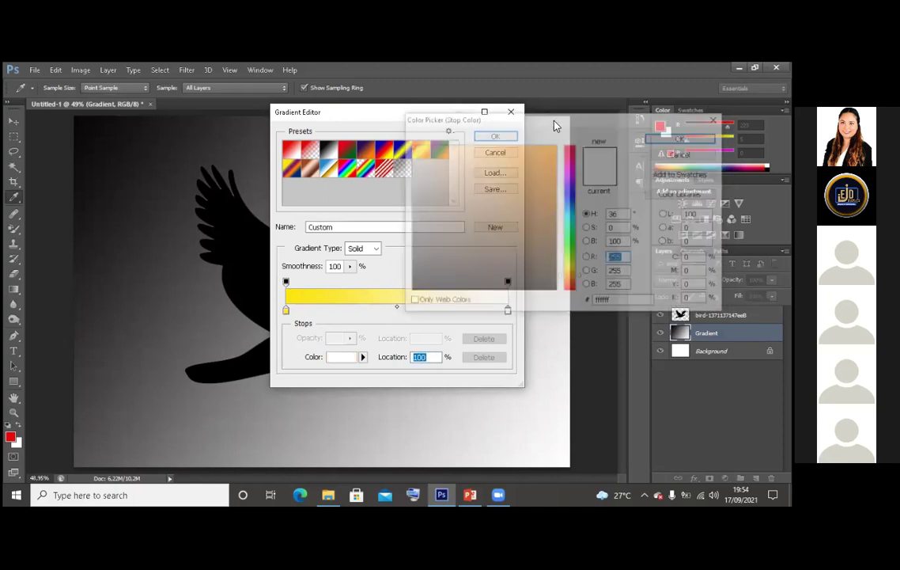
drag(554, 124, 593, 88)
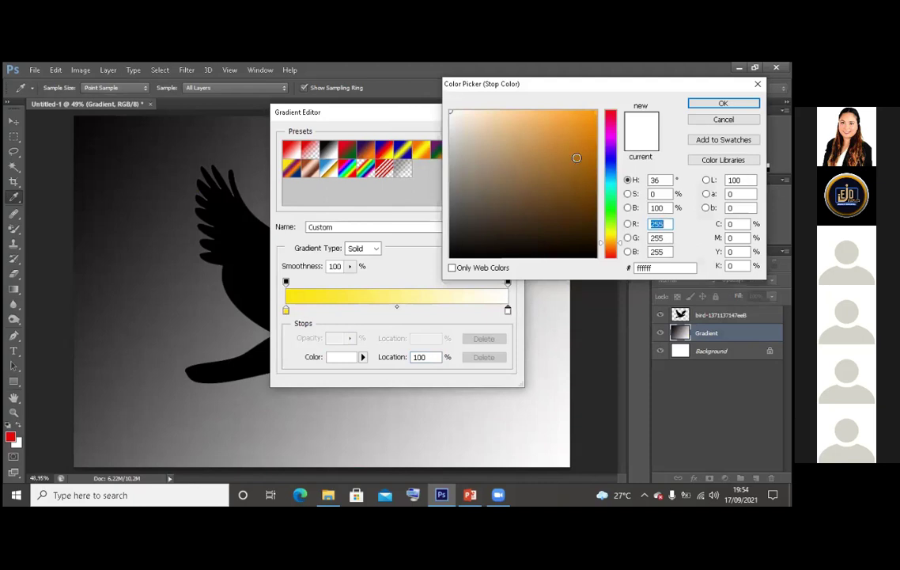
click(588, 132)
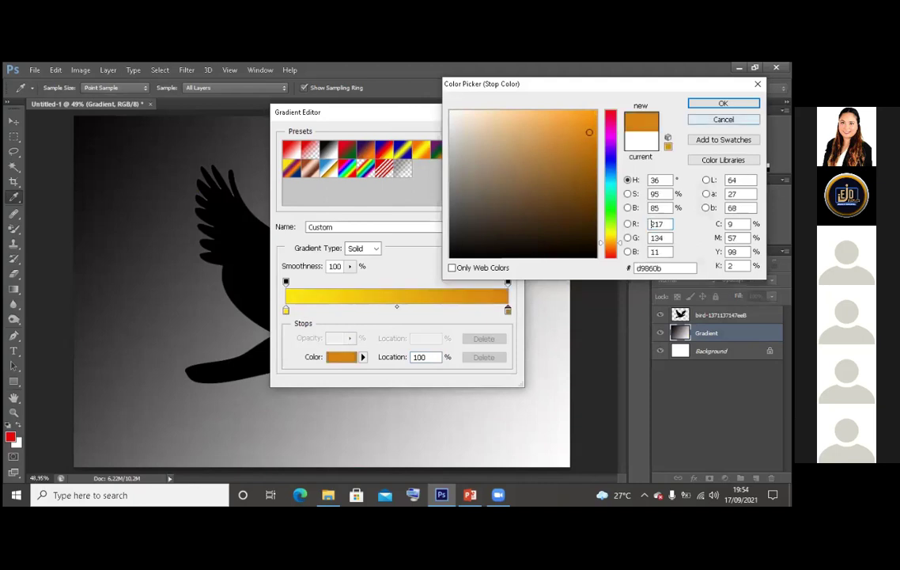
click(723, 103)
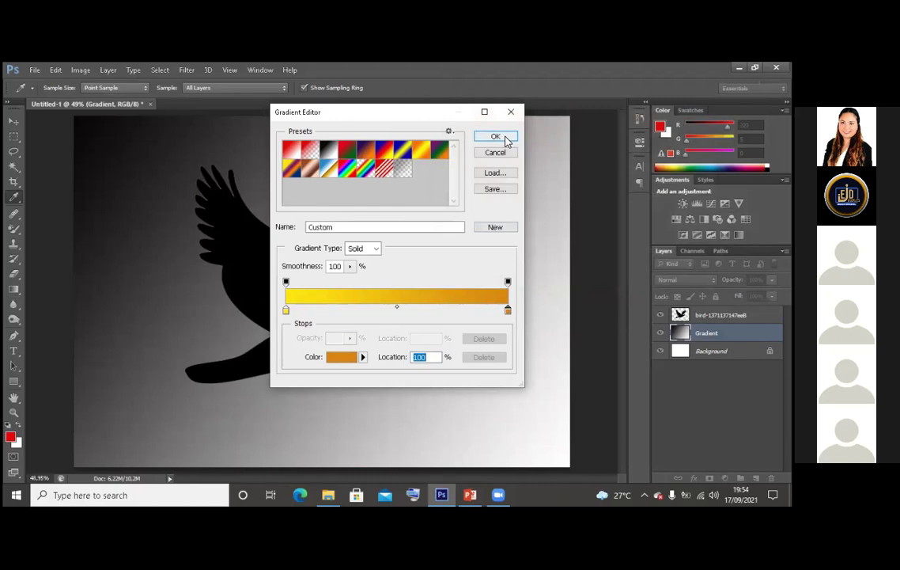
Save the yellow-to-orange gradient as a new preset and apply it diagonally across the Gradient layer from upper left to lower right
click(493, 227)
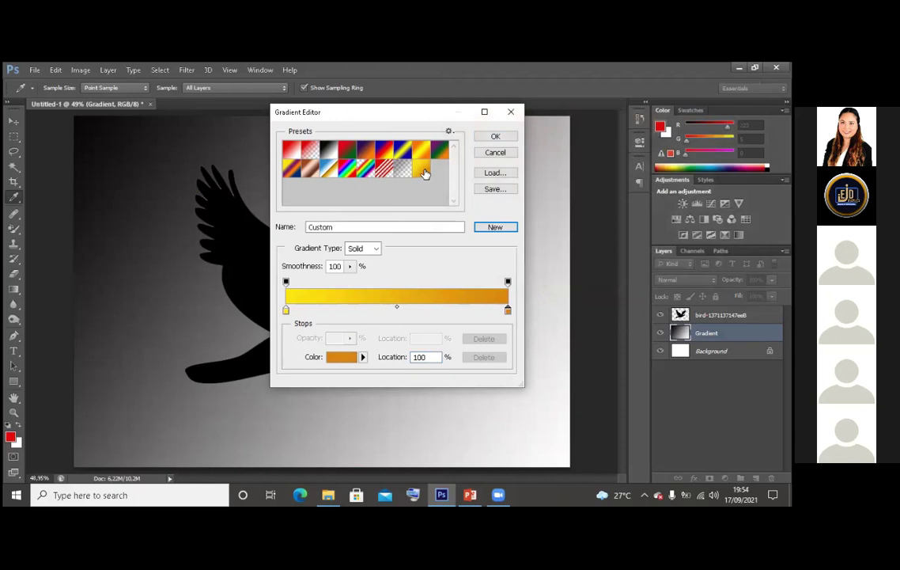
click(497, 137)
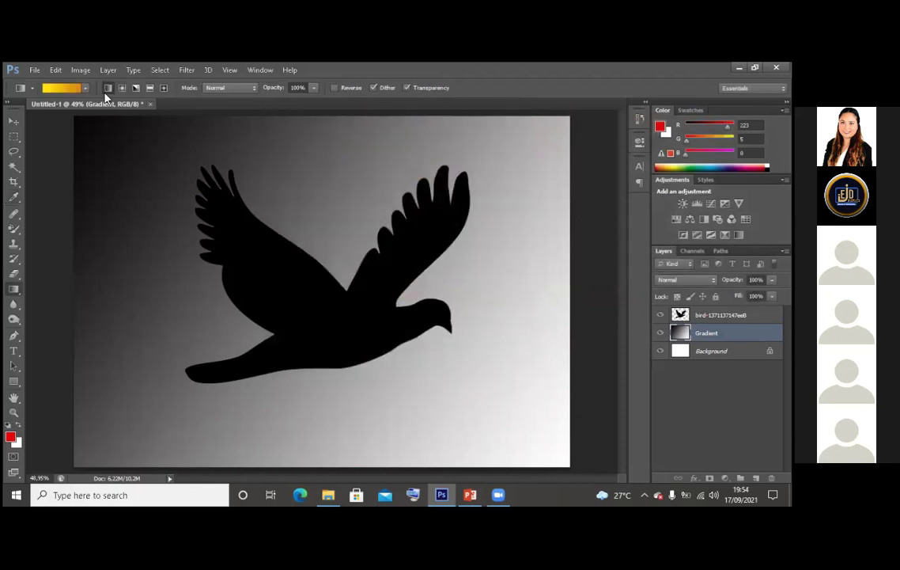
drag(78, 117, 537, 458)
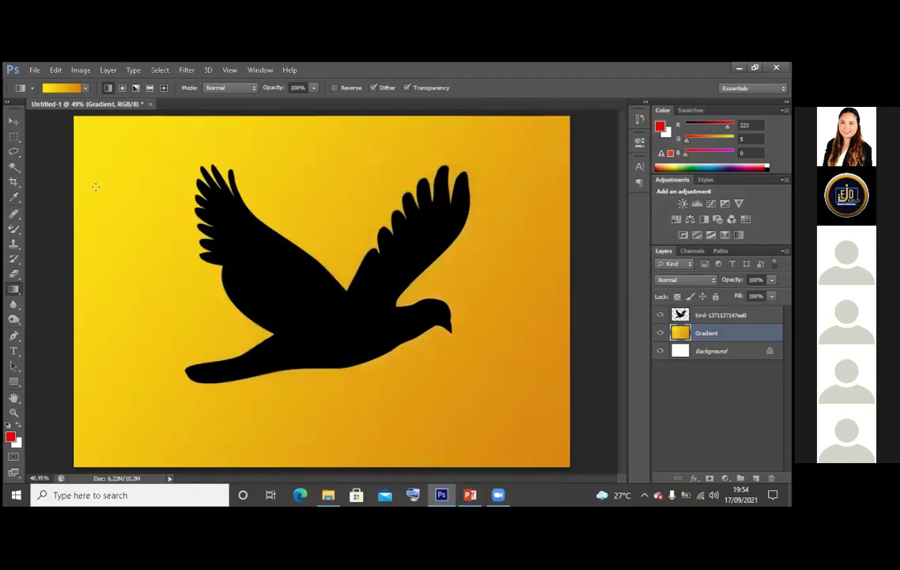
Choose the Blue, Red, Yellow gradient preset and apply it linearly across the Gradient layer from upper left to lower right
click(66, 85)
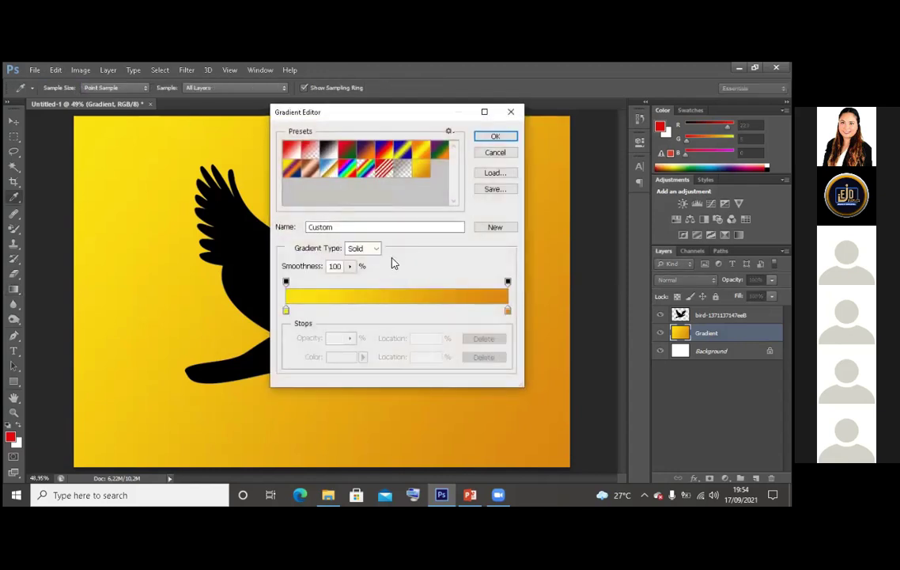
click(349, 170)
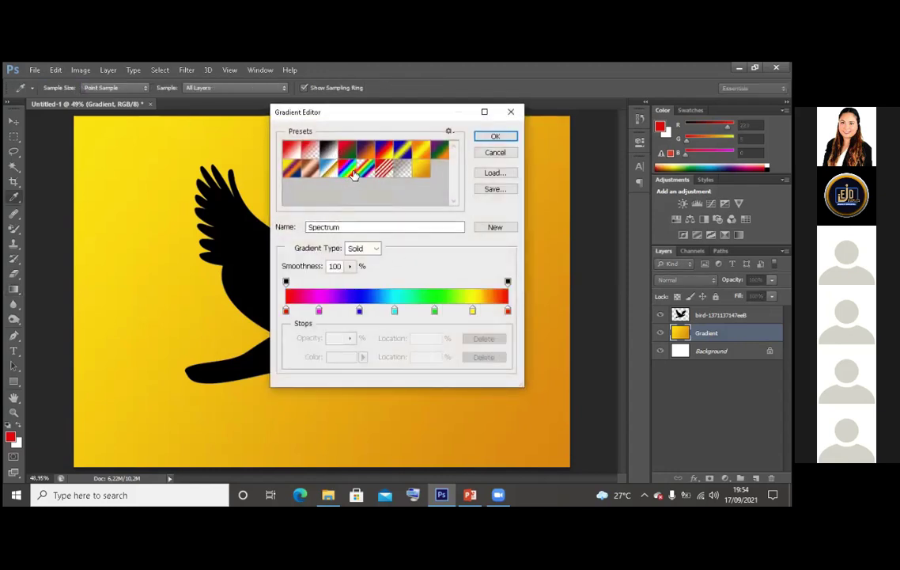
click(326, 168)
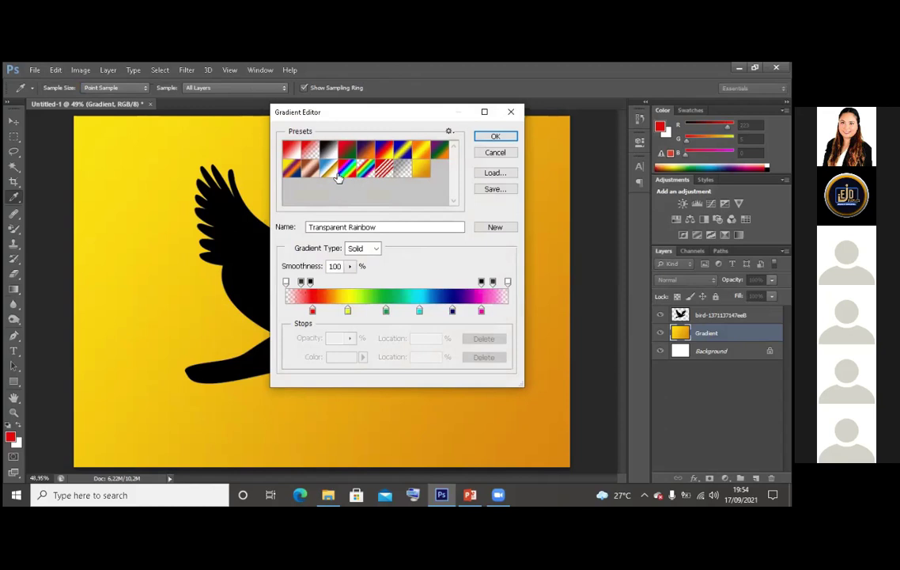
click(291, 167)
click(384, 150)
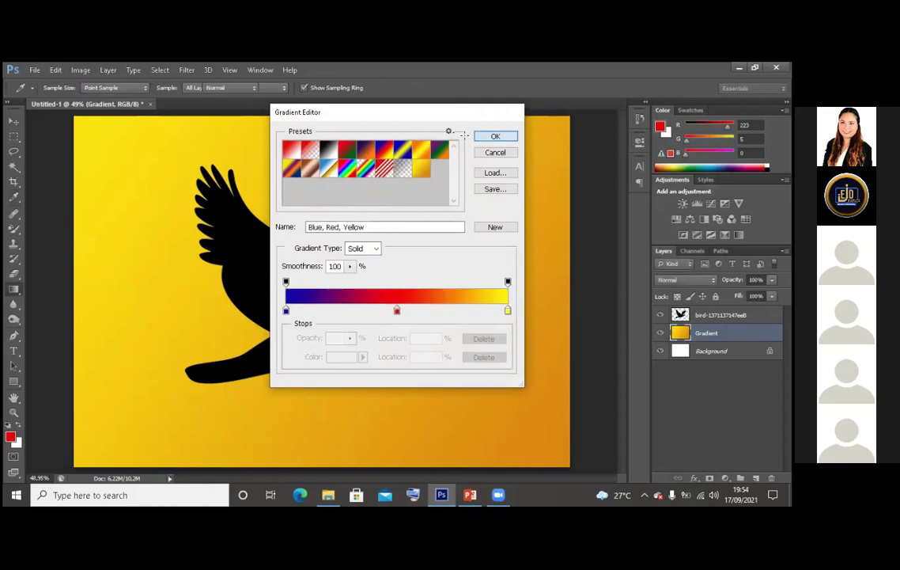
click(483, 136)
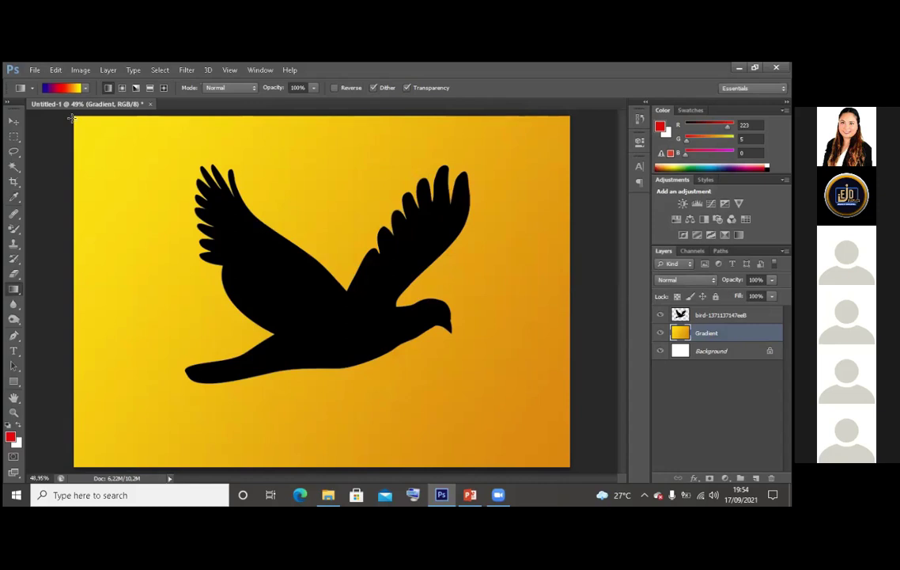
drag(81, 121, 504, 403)
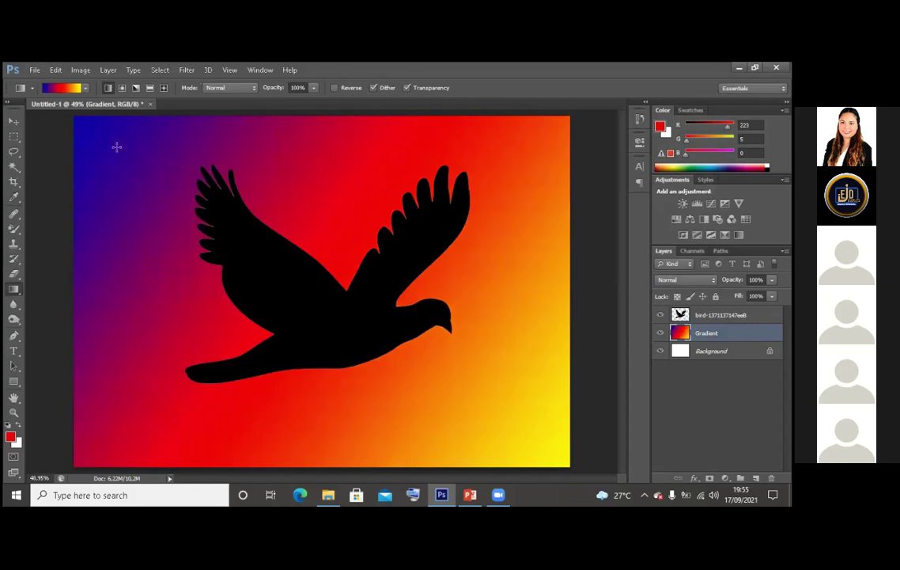
Redraw the blue-red-yellow linear gradient with short and long diagonal strokes to compare hard and soft color transitions
drag(267, 195, 351, 239)
drag(315, 201, 346, 231)
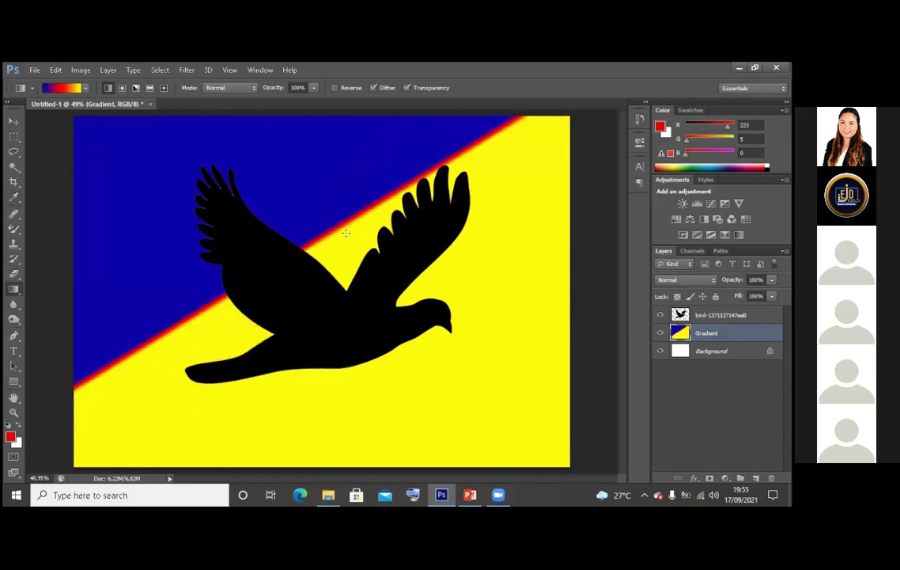
drag(74, 117, 545, 462)
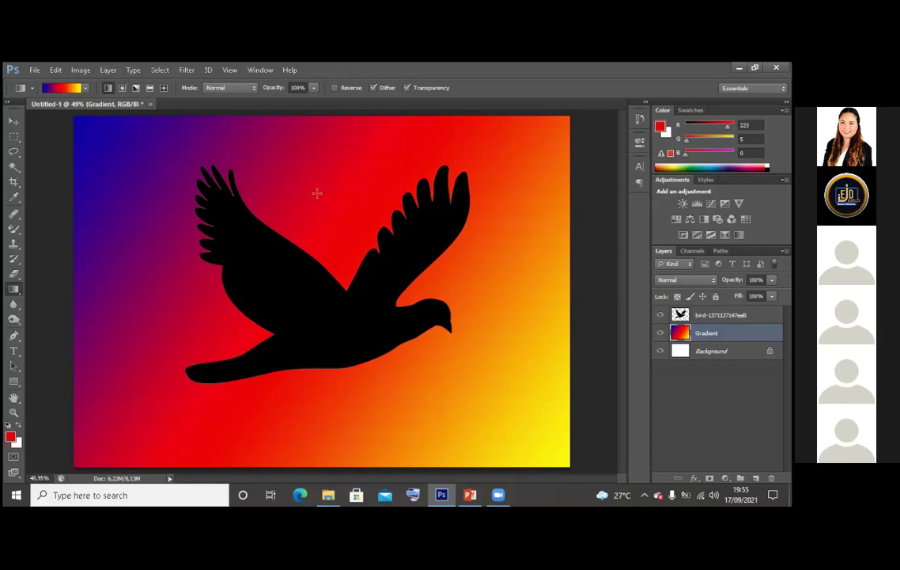
drag(288, 175, 355, 262)
drag(71, 136, 400, 354)
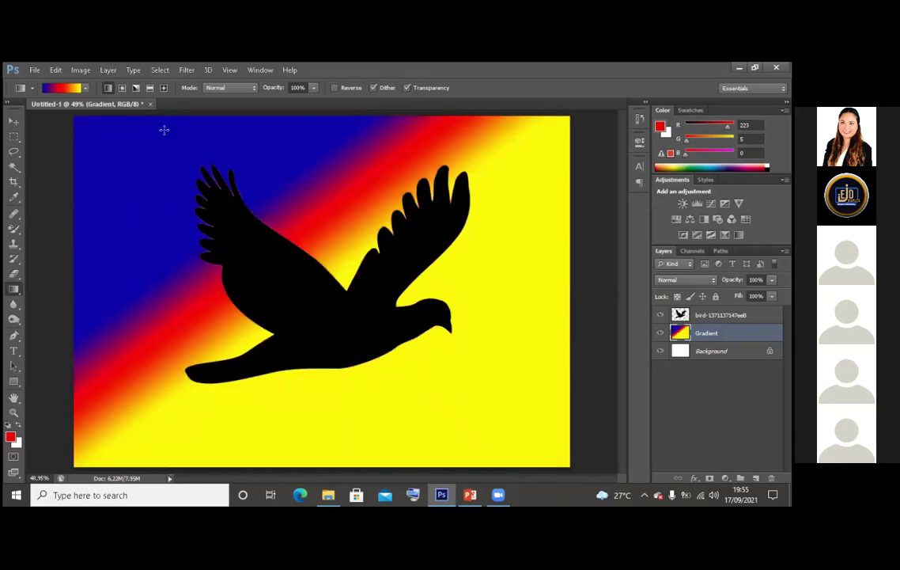
Switch to the Radial Gradient style and draw large and small radial gradients around the bird on the Gradient layer
click(122, 89)
drag(85, 129, 426, 328)
drag(352, 184, 432, 307)
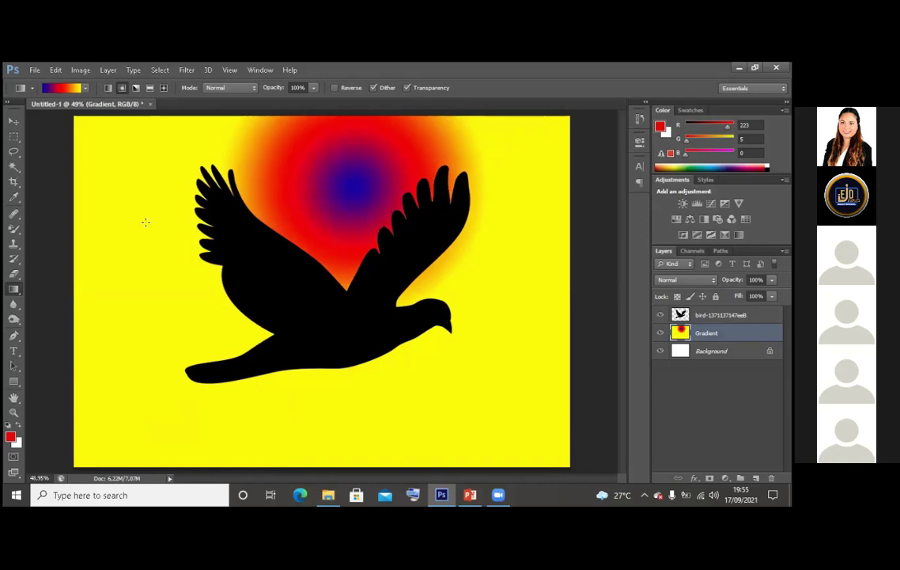
drag(111, 181, 217, 315)
drag(133, 232, 167, 285)
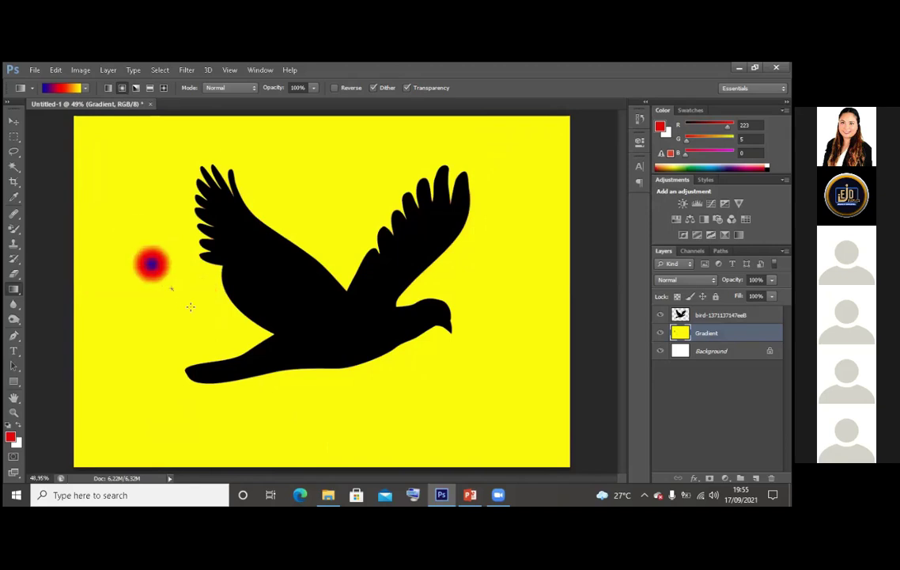
Redraw the radial gradient from the canvas's upper-left area, extending its radius to the lower-right corner
drag(120, 150, 276, 254)
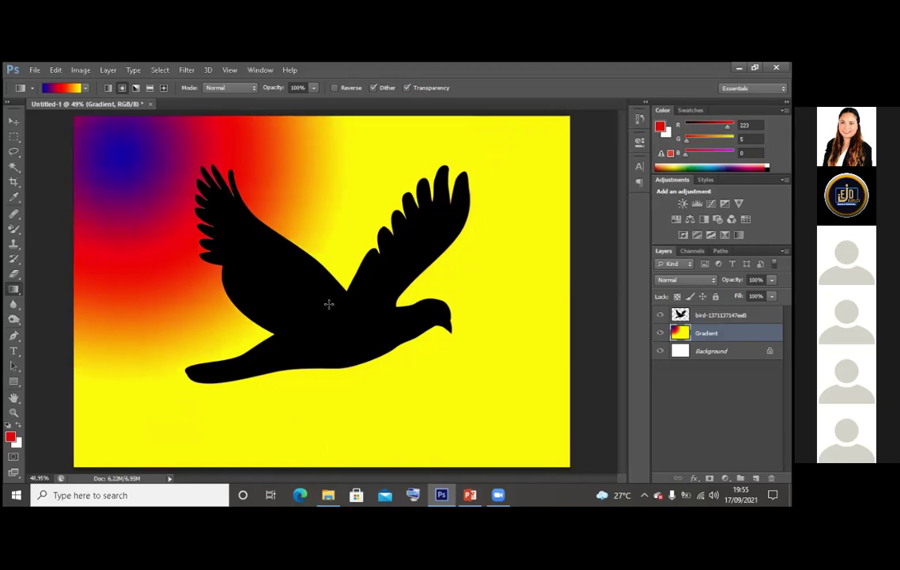
drag(99, 143, 558, 458)
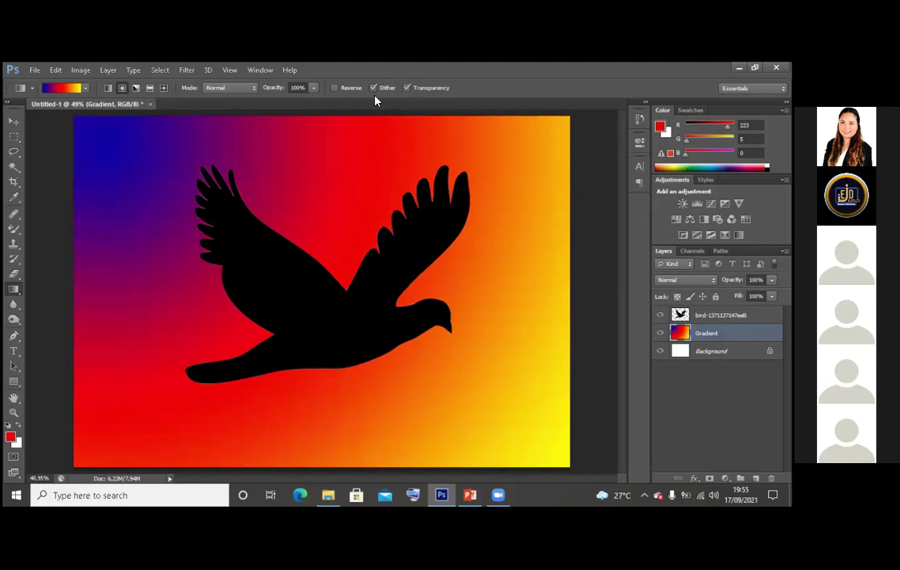
drag(129, 173, 567, 466)
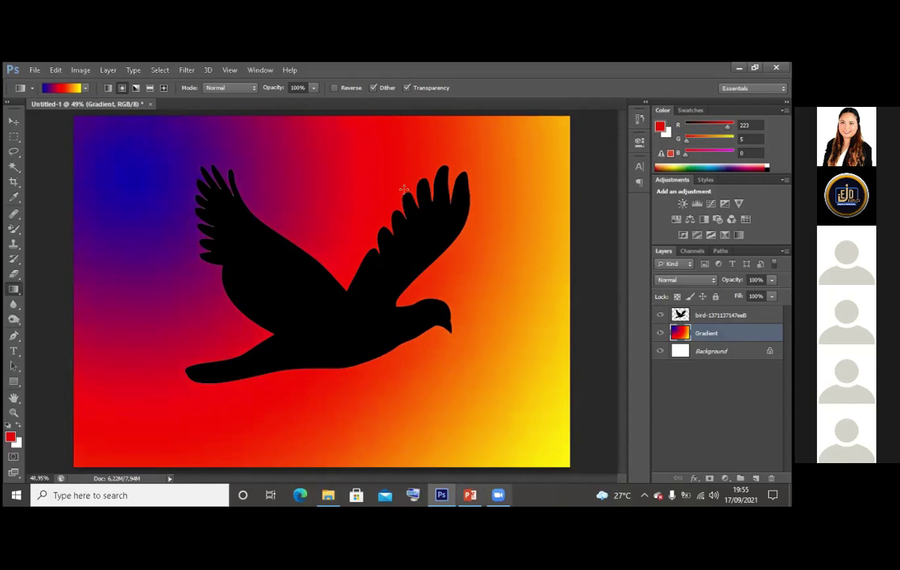
Apply the Angle Gradient style diagonally from the upper-left corner, and again from the upper-right corner toward the lower left
click(123, 89)
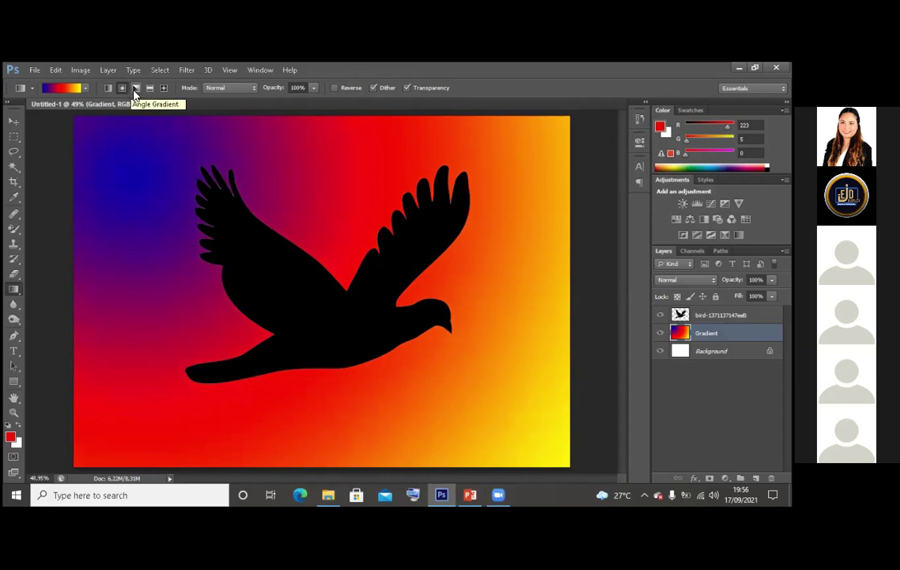
click(134, 90)
drag(76, 121, 413, 349)
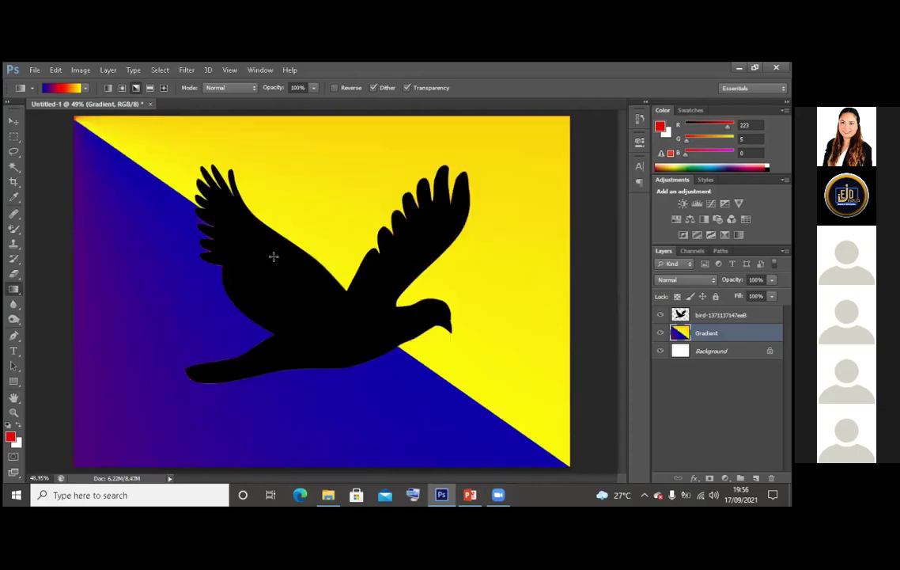
drag(554, 123, 269, 318)
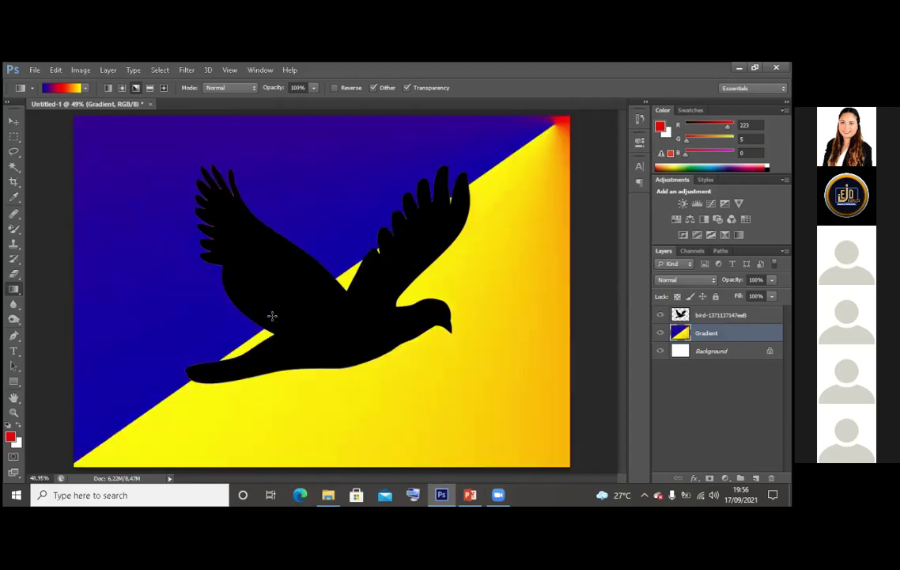
Choose the saved yellow-to-orange Custom preset and apply it as an angle gradient from upper right to lower left
click(49, 91)
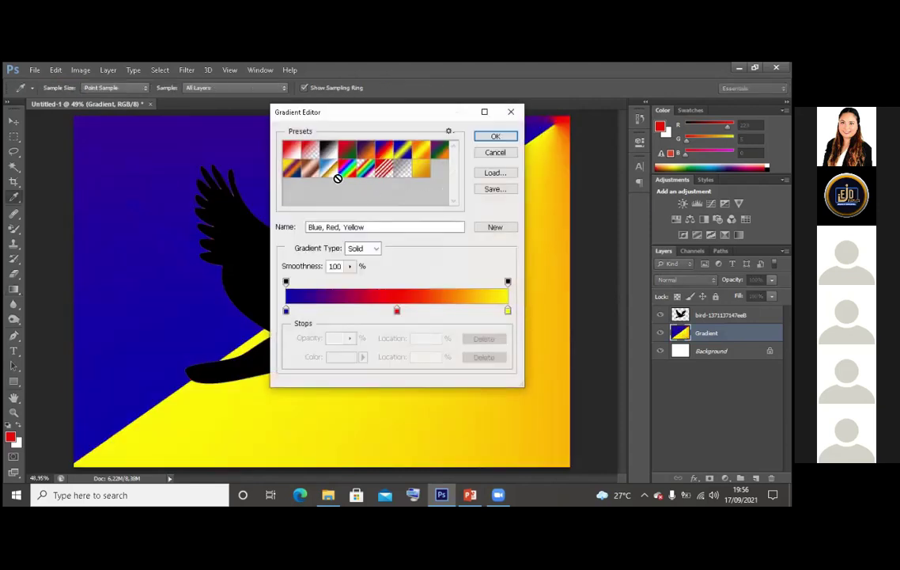
click(416, 168)
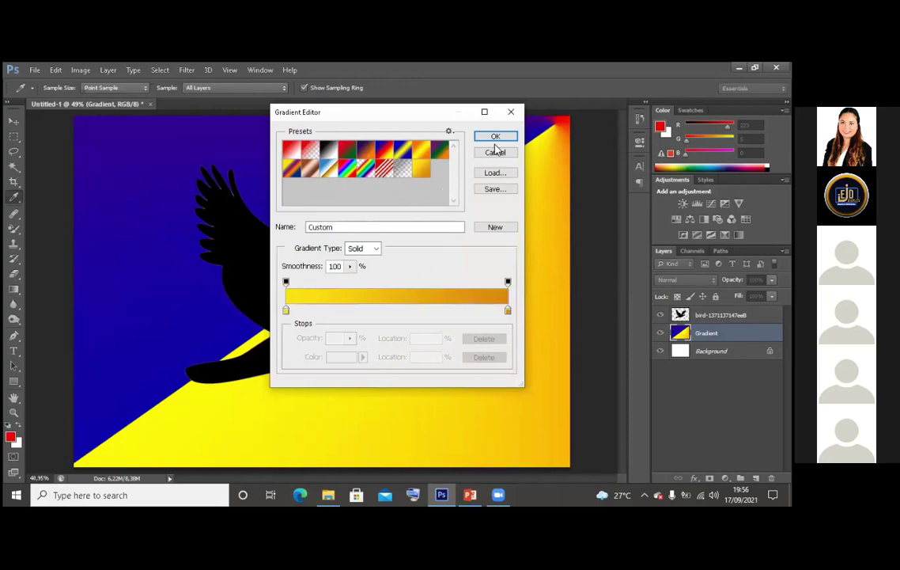
click(495, 137)
drag(522, 129, 137, 404)
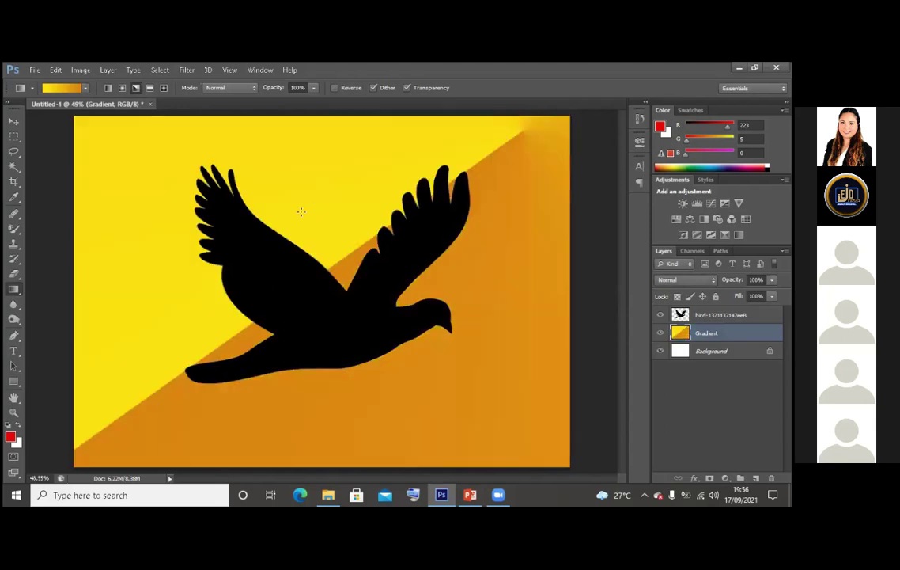
Redraw the yellow-to-orange angle gradient from several starting points, ending with a stroke from the upper-left to the lower-right corner
drag(273, 190, 385, 291)
drag(320, 181, 124, 413)
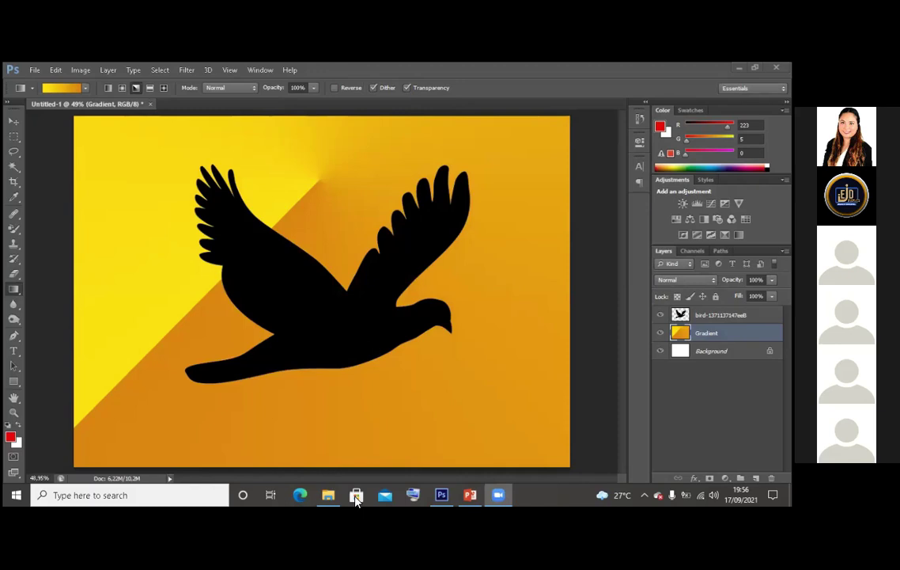
click(14, 289)
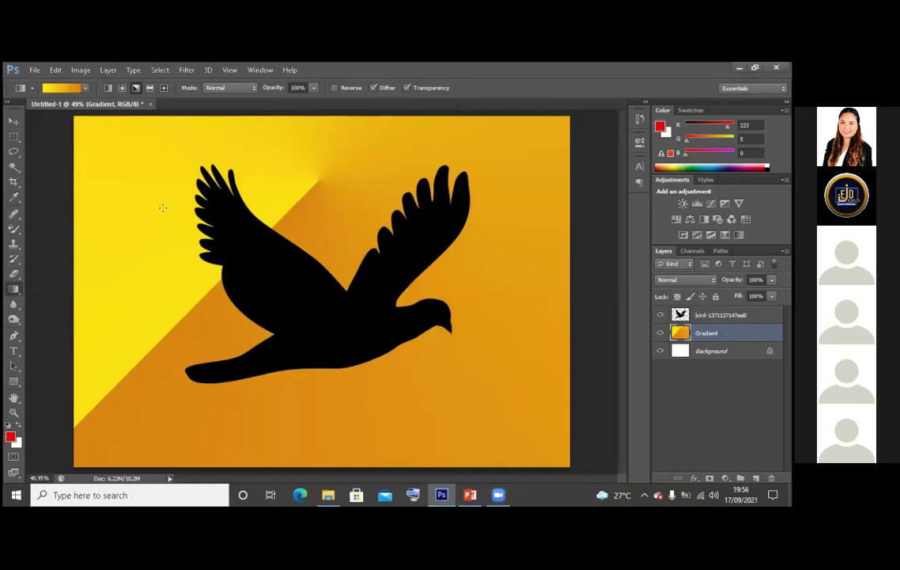
drag(136, 182, 284, 307)
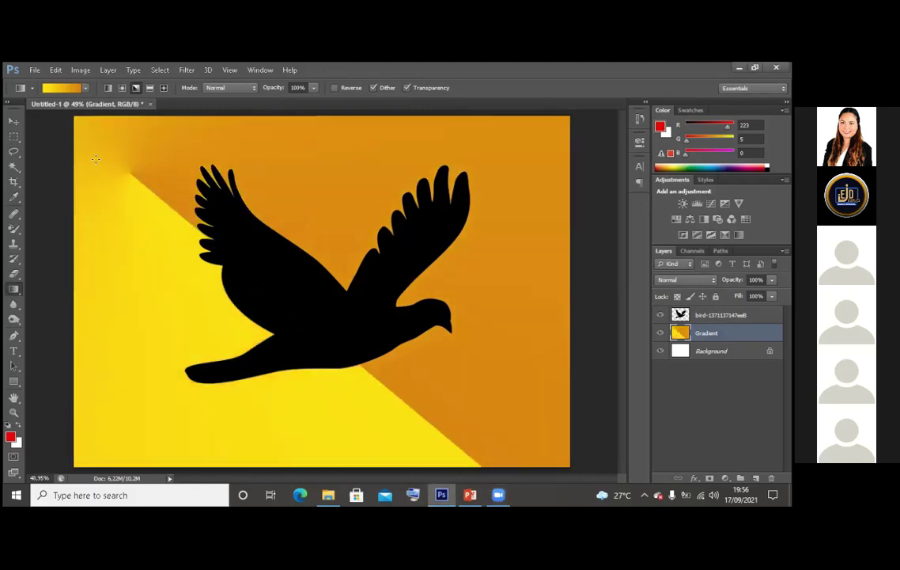
drag(79, 119, 598, 460)
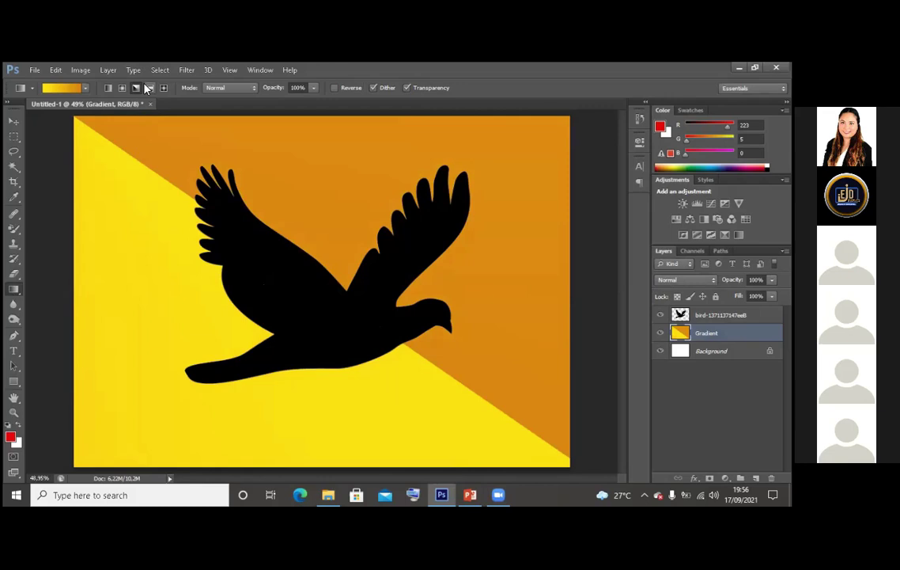
Choose the Spectrum preset and draw angle gradients from the upper-left corner and from above the bird's back downward
click(86, 87)
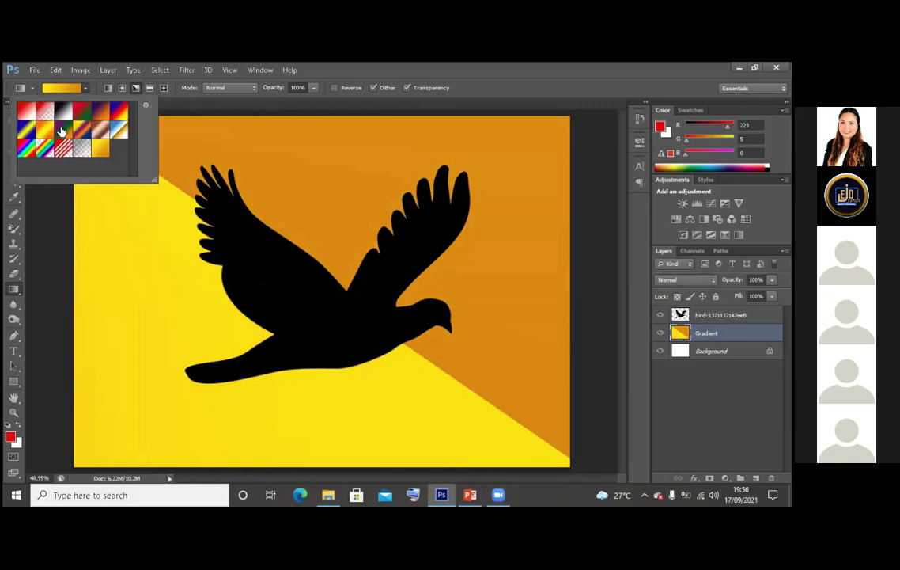
click(29, 146)
click(73, 125)
drag(75, 118, 551, 449)
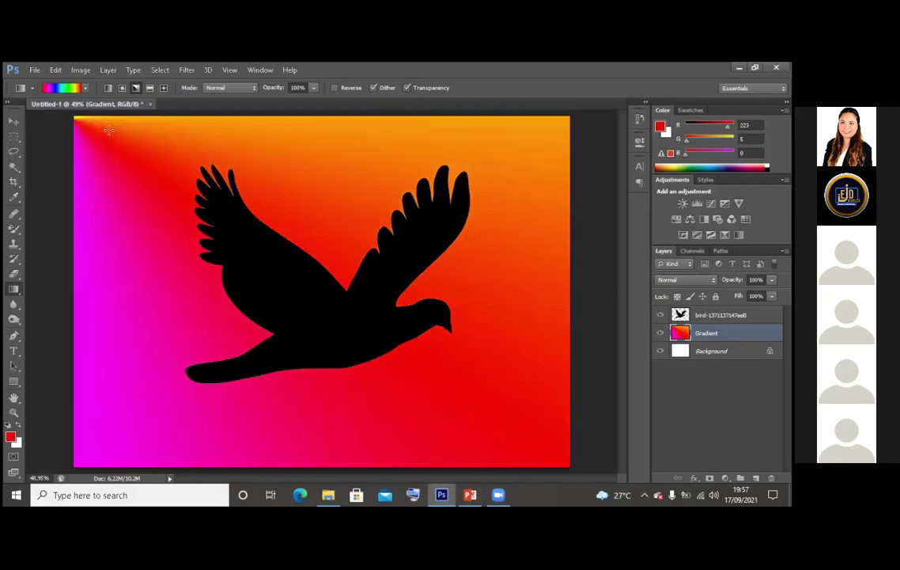
drag(119, 135, 185, 264)
drag(336, 209, 369, 401)
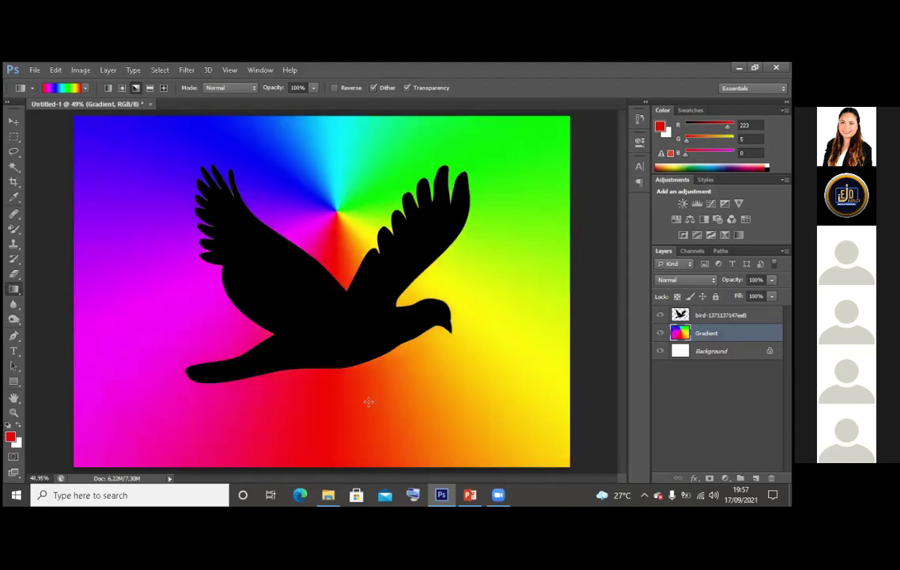
Apply the Spectrum preset as a Reflected Gradient horizontally across the canvas, and again vertically from top to bottom
click(150, 89)
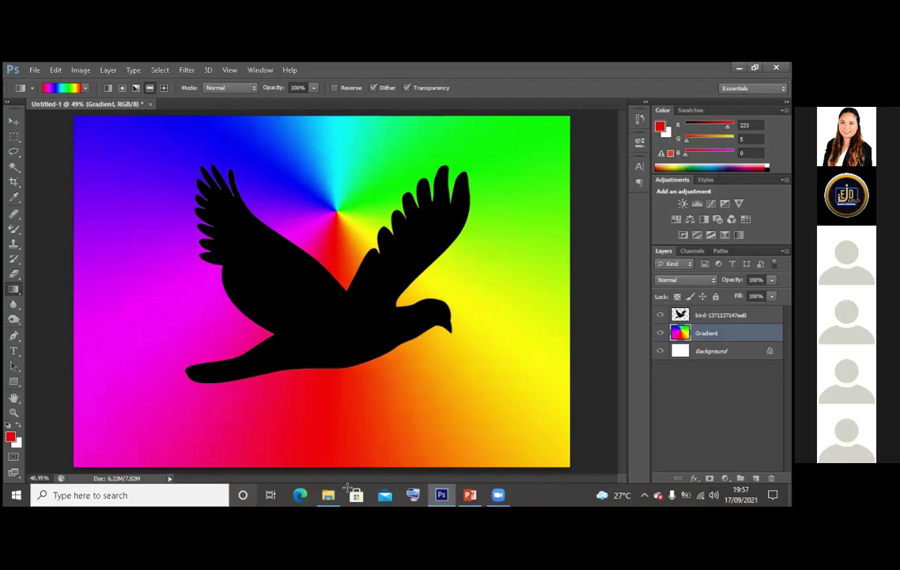
drag(76, 267, 562, 280)
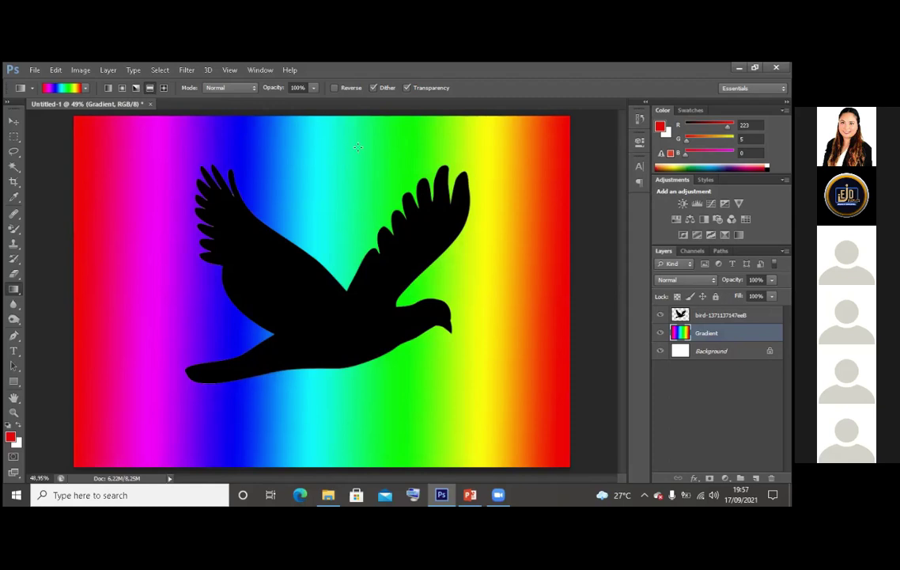
drag(331, 127, 329, 457)
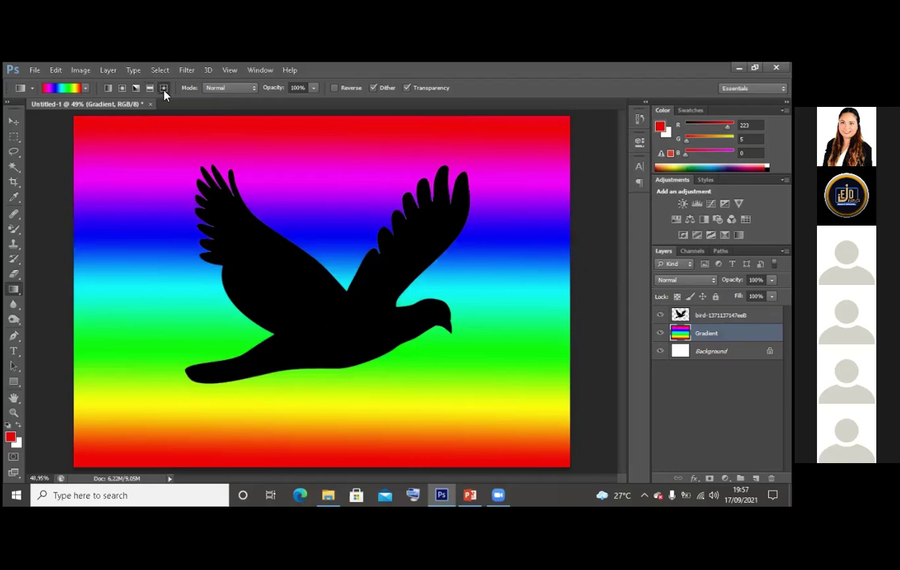
Switch to the Diamond Gradient style and draw Spectrum diamonds of different sizes and positions on the Gradient layer
drag(338, 130, 371, 211)
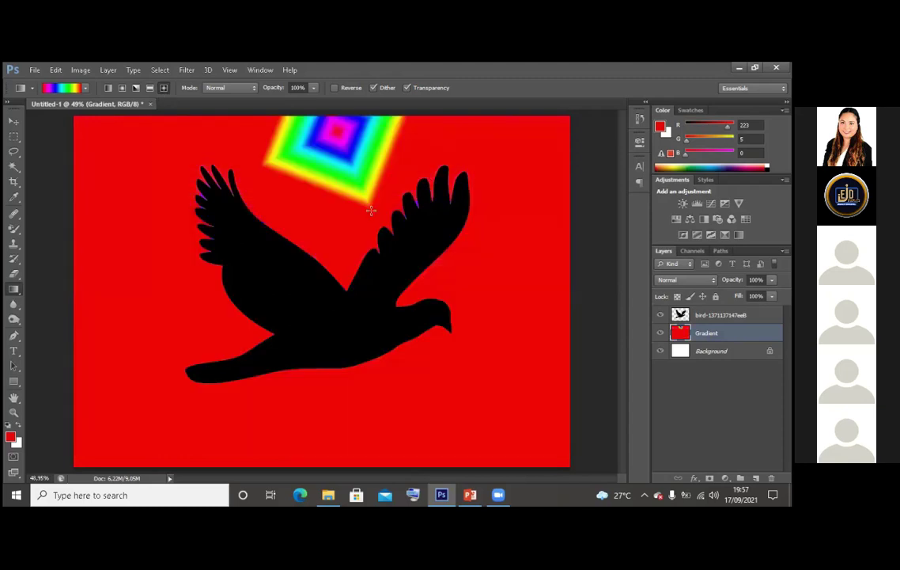
drag(497, 147, 522, 257)
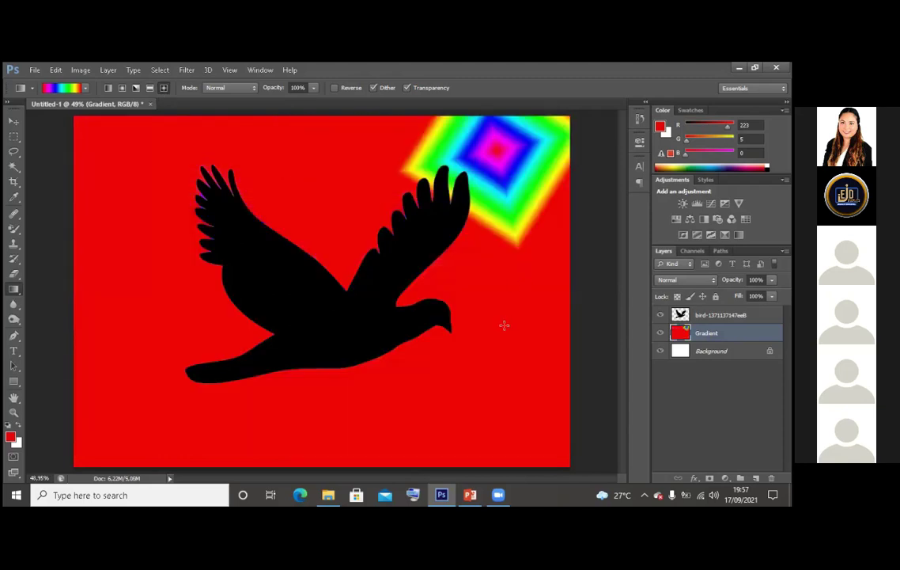
drag(327, 185, 384, 321)
drag(478, 206, 540, 360)
drag(252, 176, 384, 357)
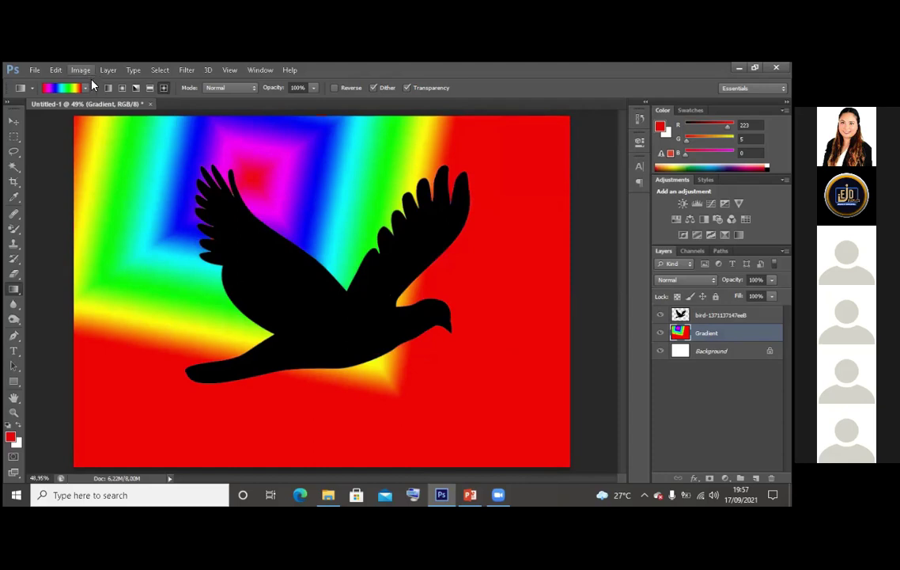
Choose the black-to-white gradient preset and draw diamond gradients of different sizes and angles behind the bird
click(85, 88)
click(79, 111)
click(63, 111)
drag(361, 140, 497, 305)
drag(511, 202, 543, 291)
drag(365, 169, 356, 239)
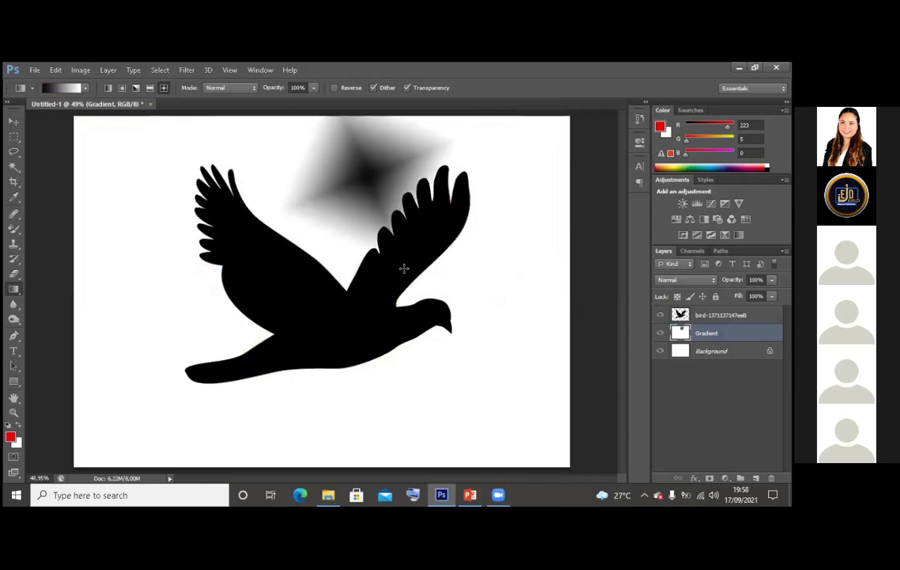
drag(361, 175, 195, 328)
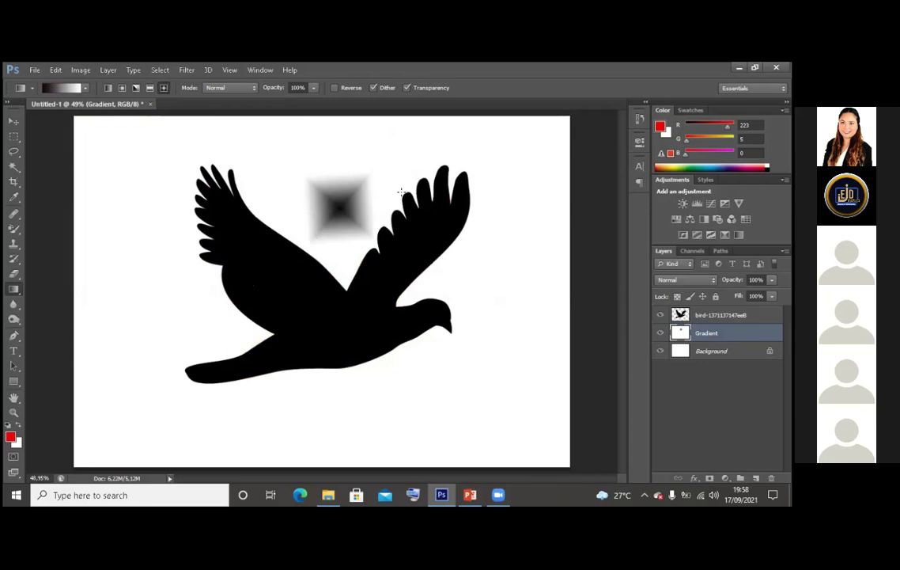
Draw large diamond gradients behind the bird with the black-to-white preset and again with the violet-to-orange preset
drag(395, 168, 199, 339)
drag(358, 230, 123, 393)
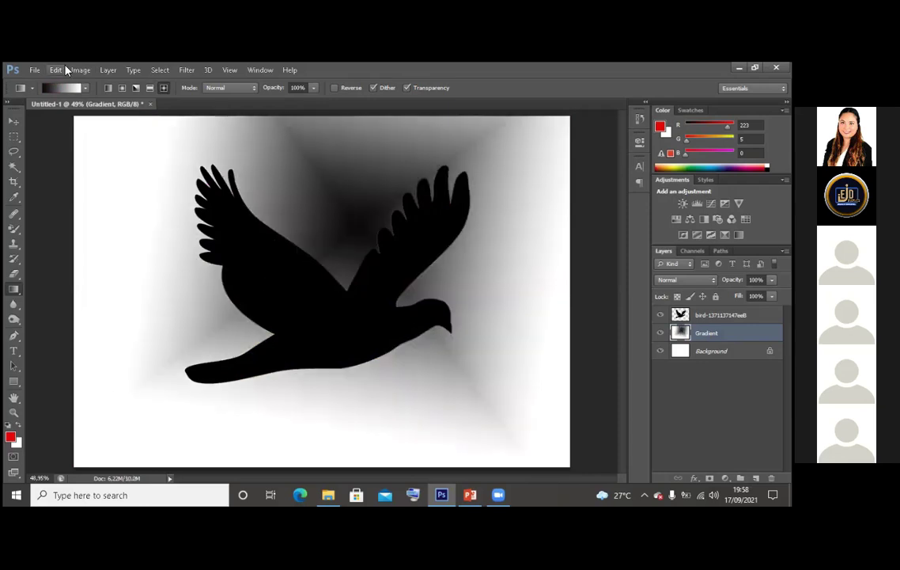
click(84, 87)
click(96, 110)
click(295, 167)
drag(402, 149, 211, 409)
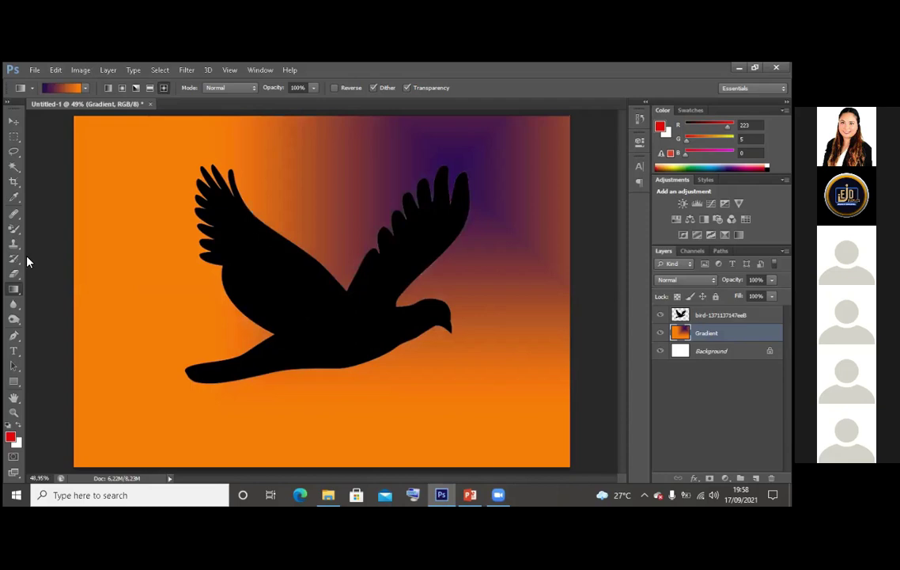
Choose the custom yellow-to-orange gradient and draw it in the linear style diagonally from the canvas's upper-left corner to its lower right
right_click(15, 289)
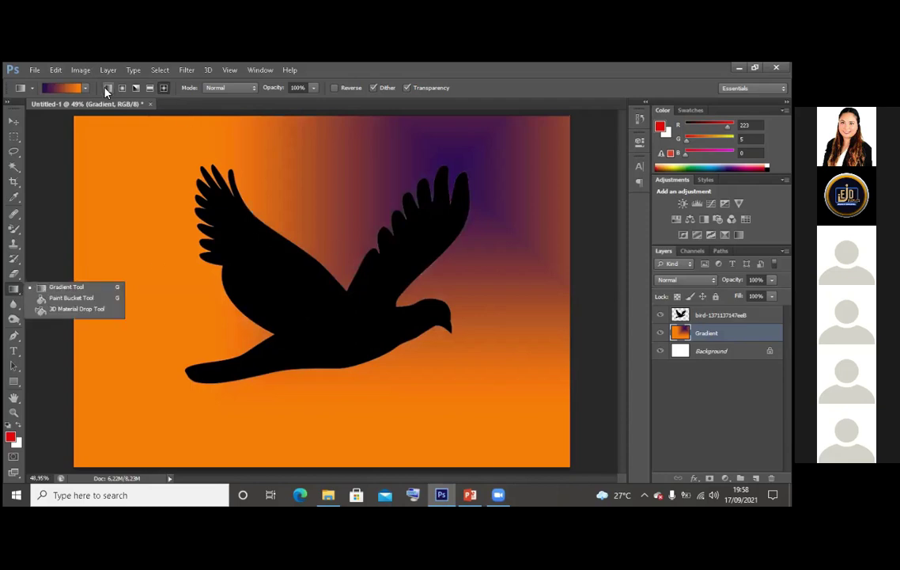
click(79, 86)
click(67, 88)
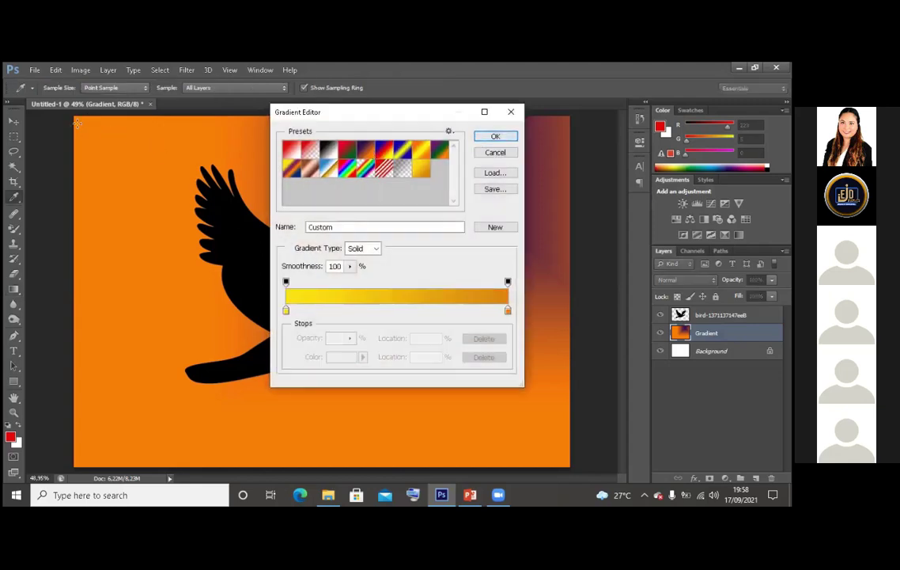
key(Return)
drag(79, 125, 510, 458)
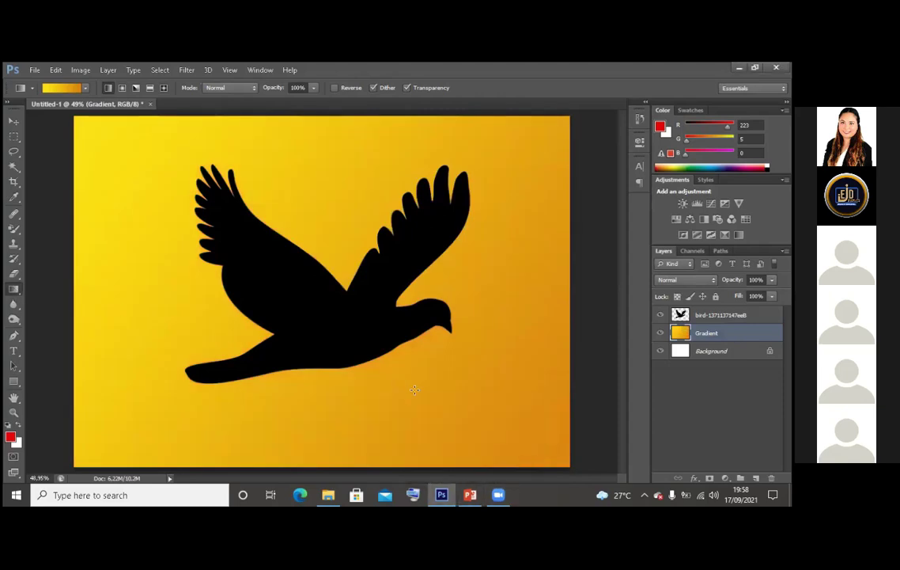
Check the Paint Bucket Tool slide in PowerPoint, return to Photoshop and select the bird, nudging it slightly
click(466, 504)
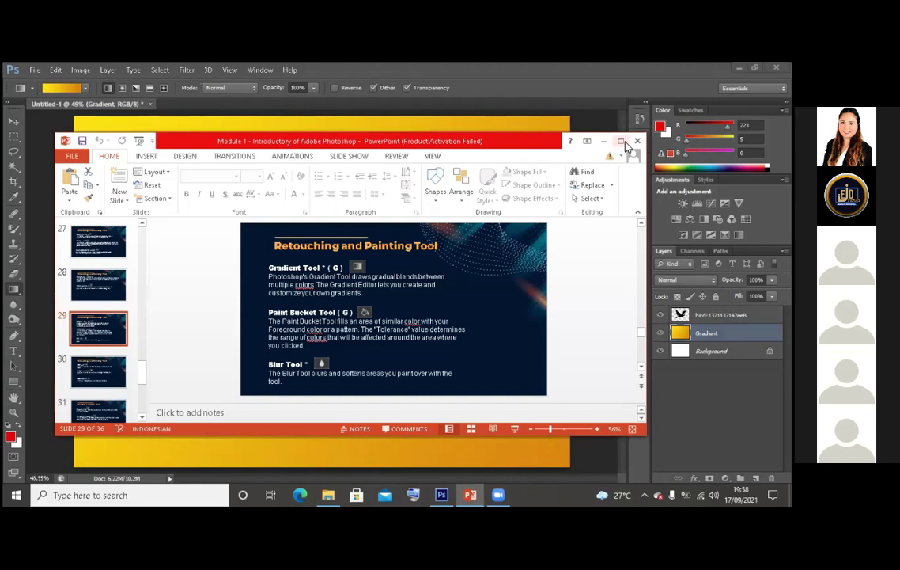
click(604, 141)
key(v)
drag(244, 292, 277, 302)
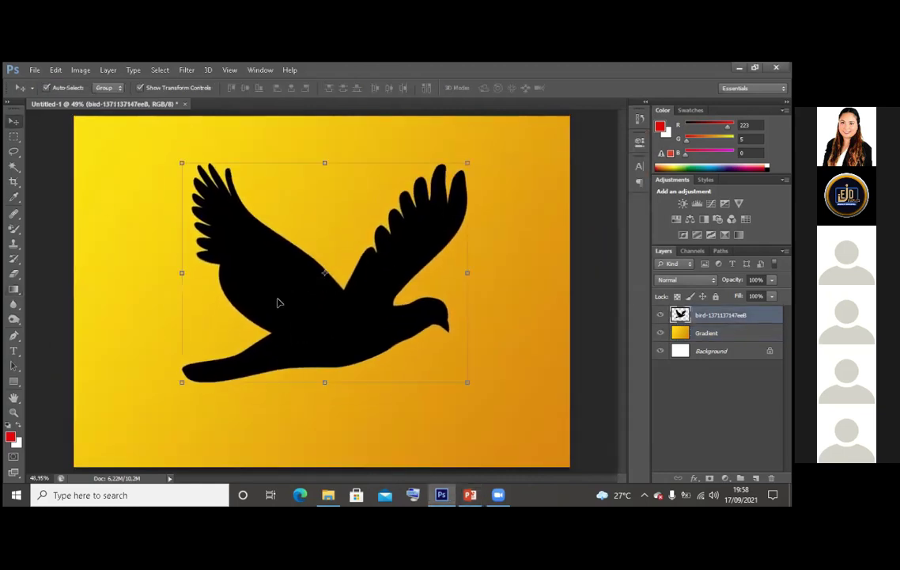
Fill the bird with violet (RGB 106, 0, 250) using the Paint Bucket Tool
click(13, 288)
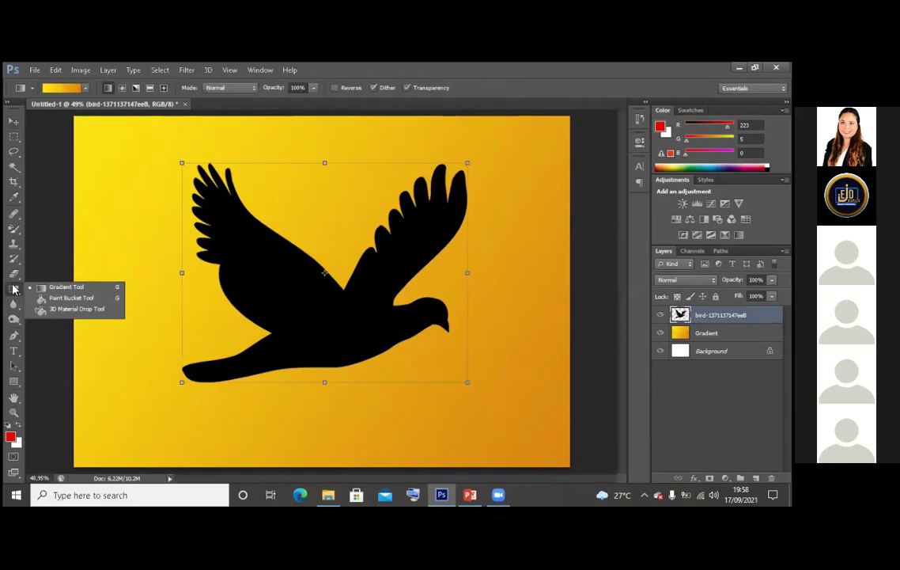
click(72, 298)
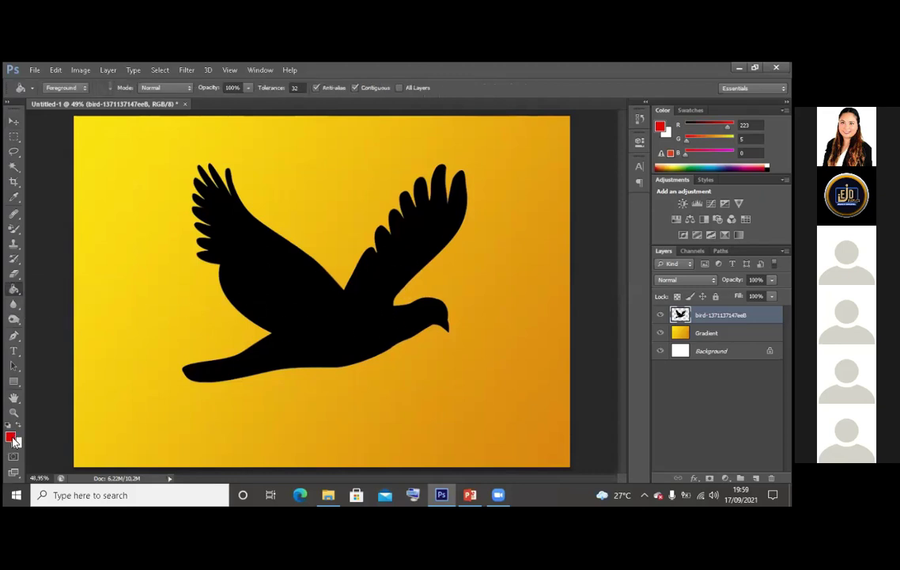
click(13, 439)
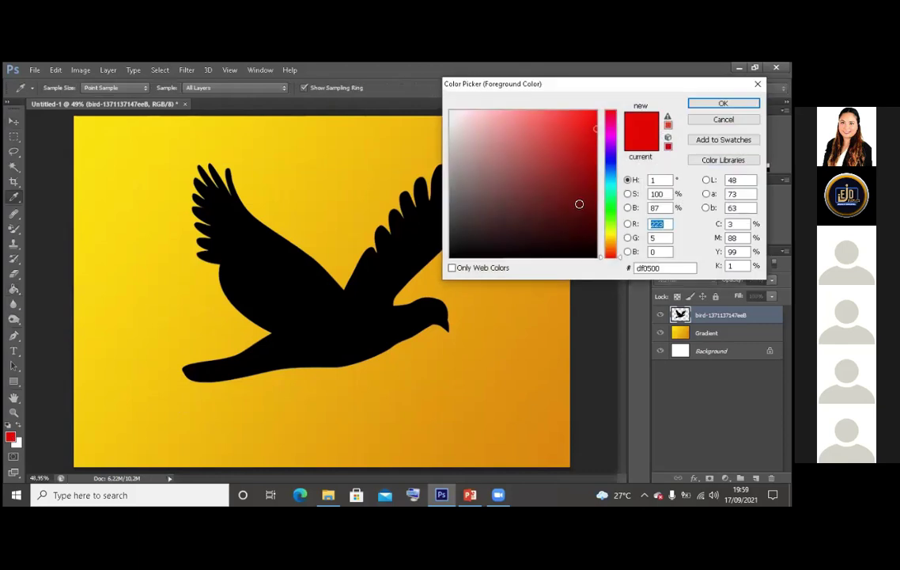
mouse_move(598, 215)
mouse_down()
mouse_move(602, 149)
mouse_move(587, 135)
mouse_move(597, 112)
mouse_up()
click(723, 103)
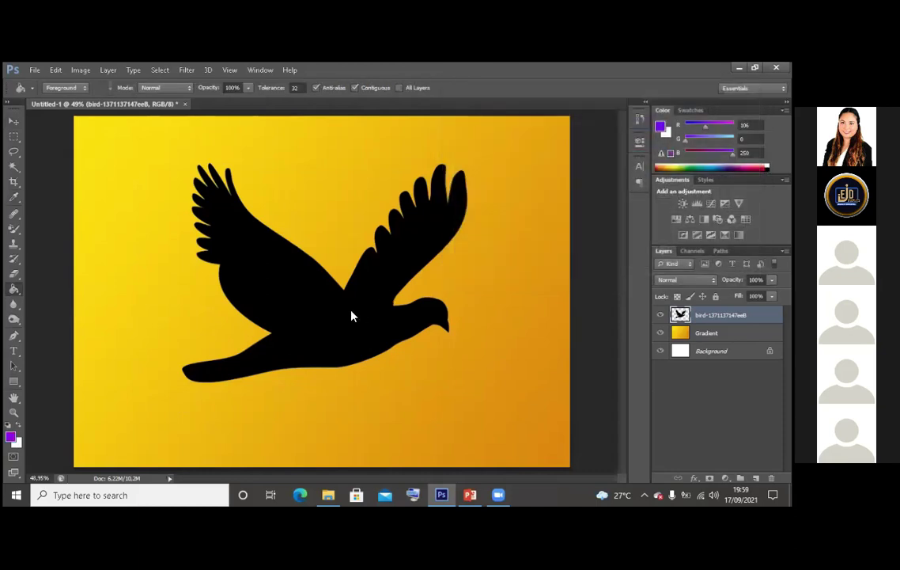
click(353, 315)
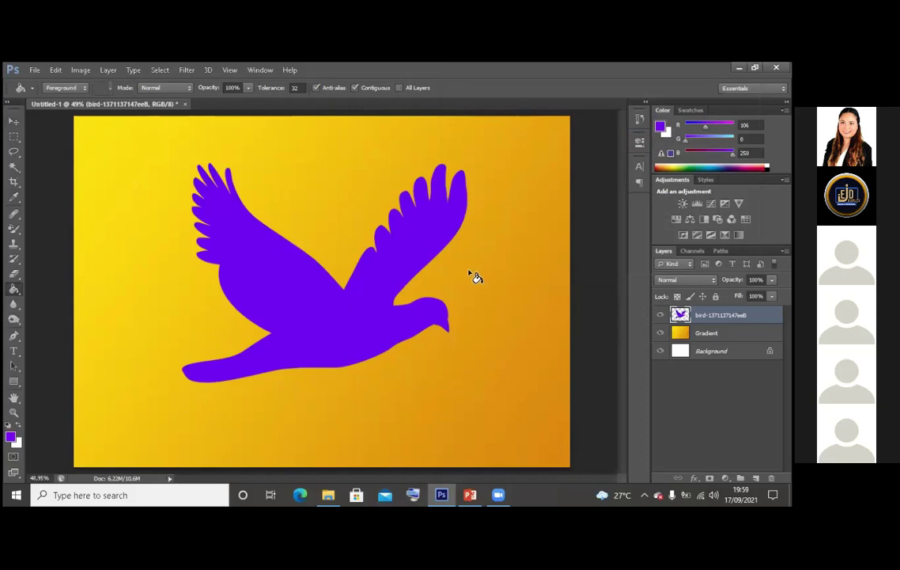
Refill the bird with dark green (RGB 17, 104, 11) and again with pure red (RGB 255, 0, 0)
click(10, 436)
click(581, 197)
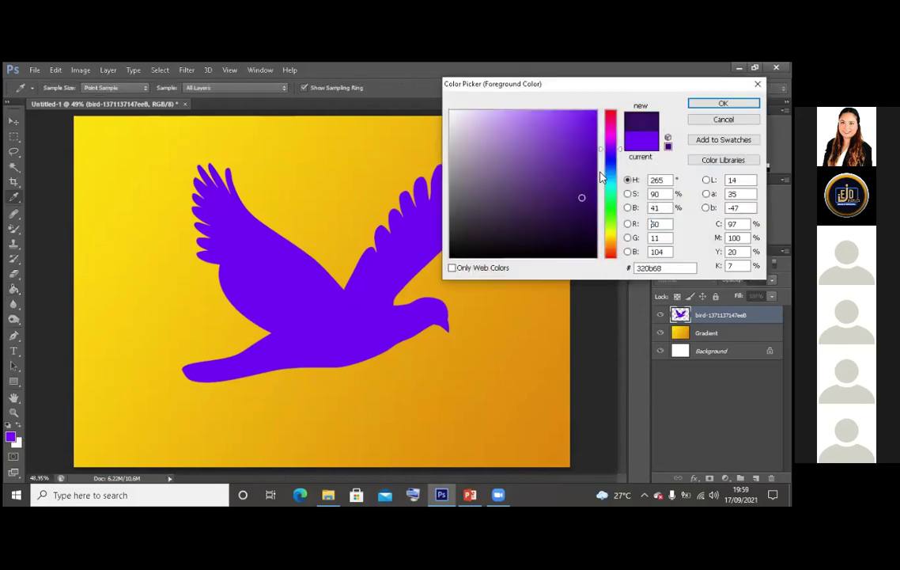
drag(615, 172, 616, 227)
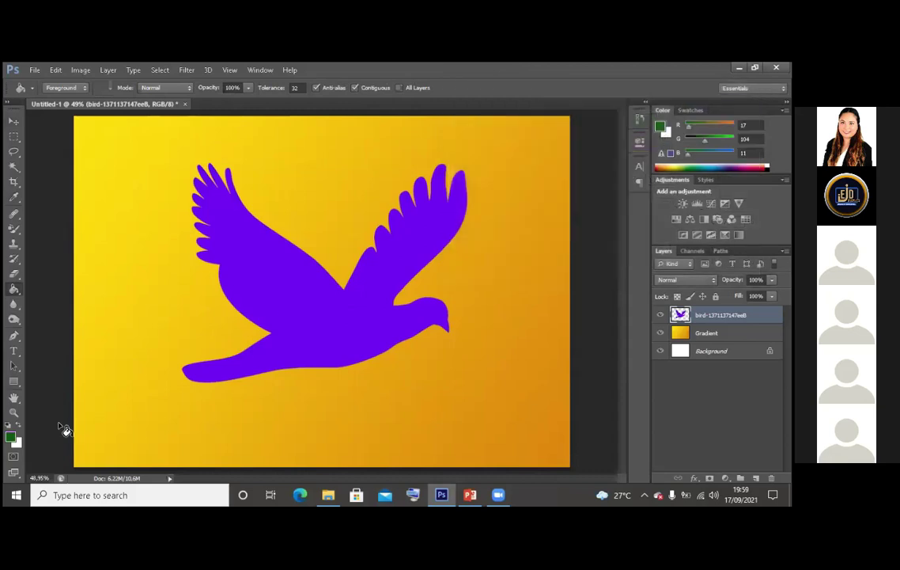
click(319, 295)
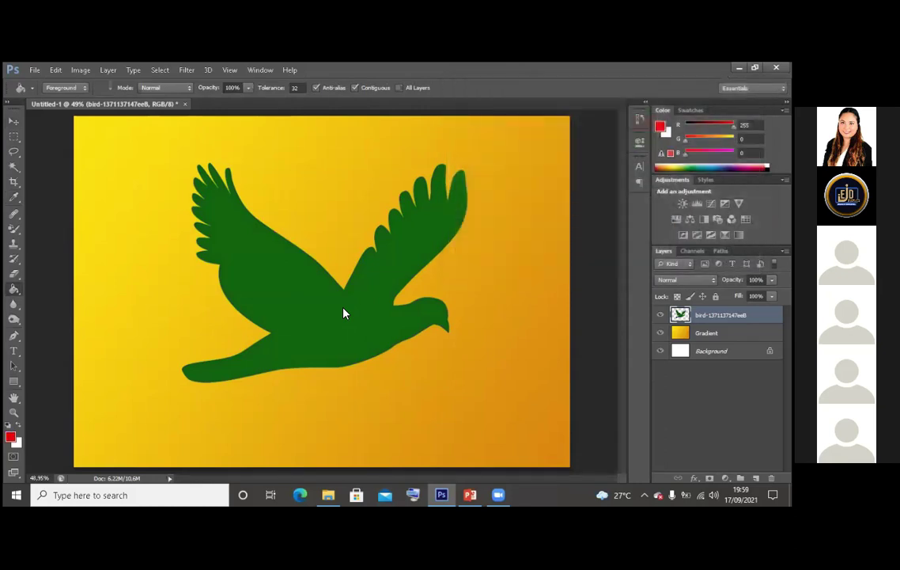
click(344, 313)
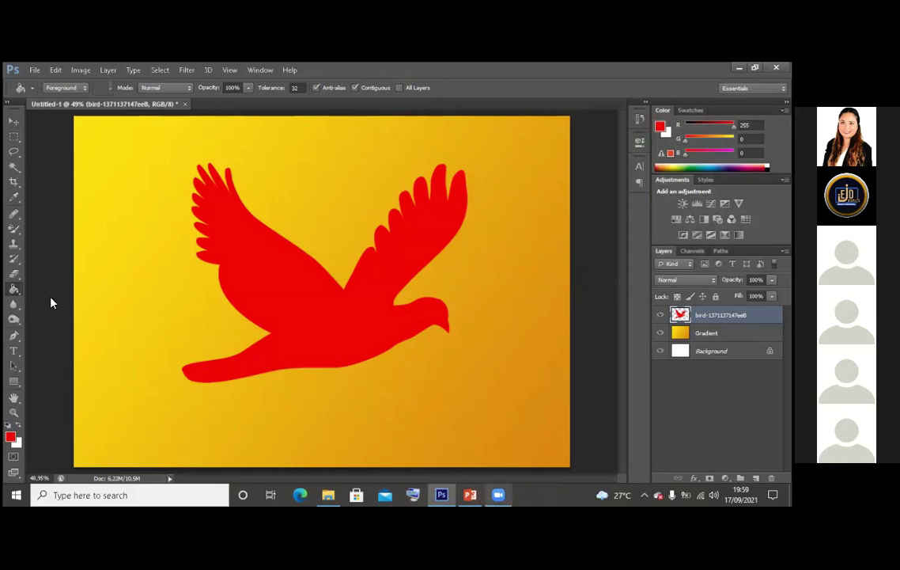
Review the PowerPoint slide covering the Gradient, Paint Bucket and Blur tools and return to Photoshop
click(467, 496)
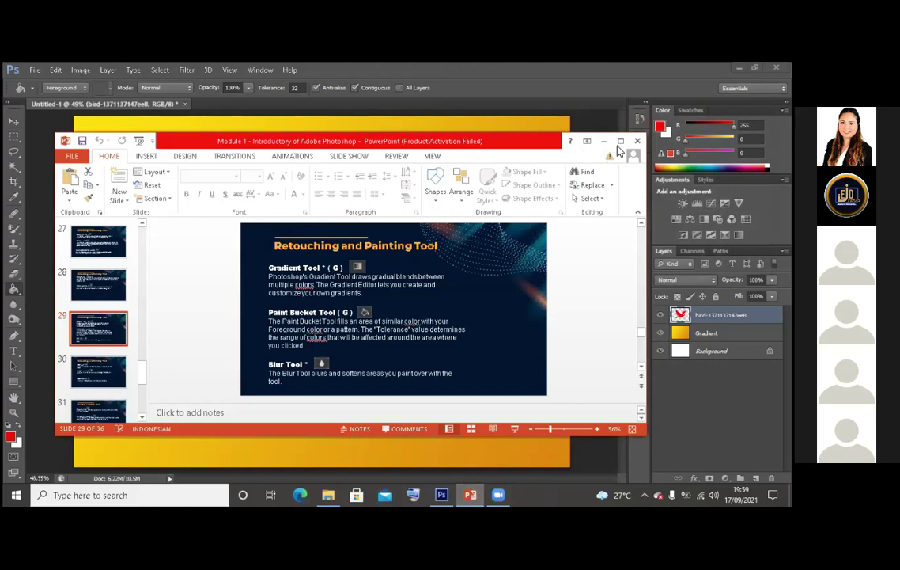
click(114, 377)
click(104, 324)
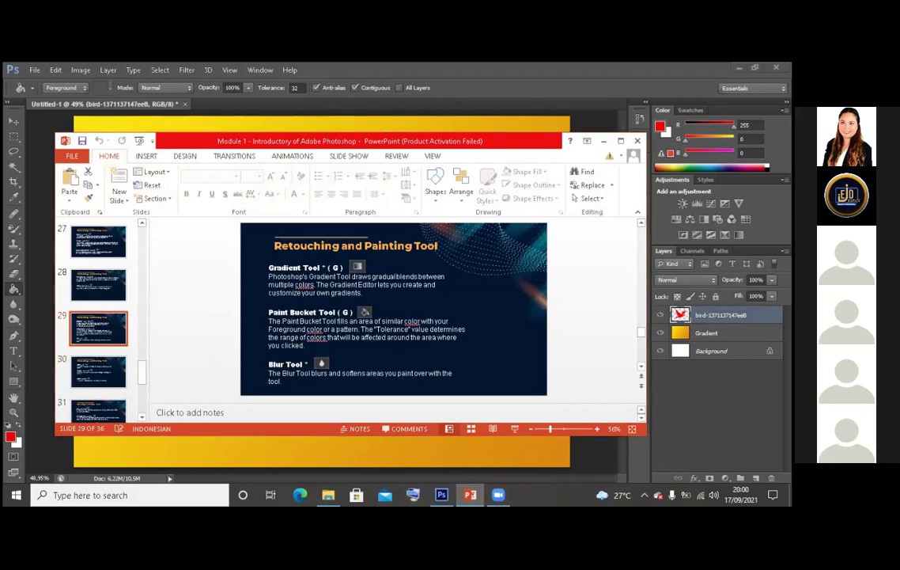
click(604, 141)
Delete the bird and Gradient layers and place the cistus1 flower image from New folder into the document
key(Delete)
key(Delete)
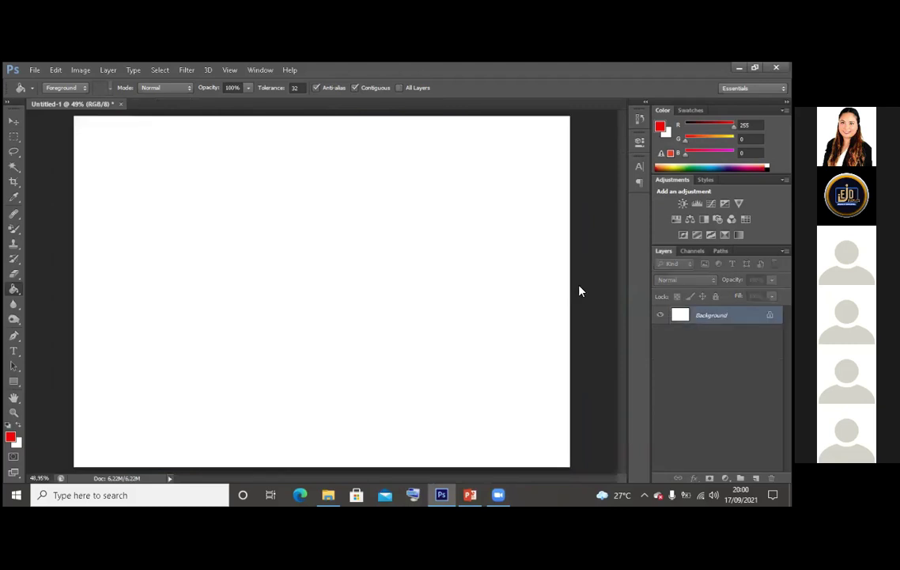
key(alt+Tab)
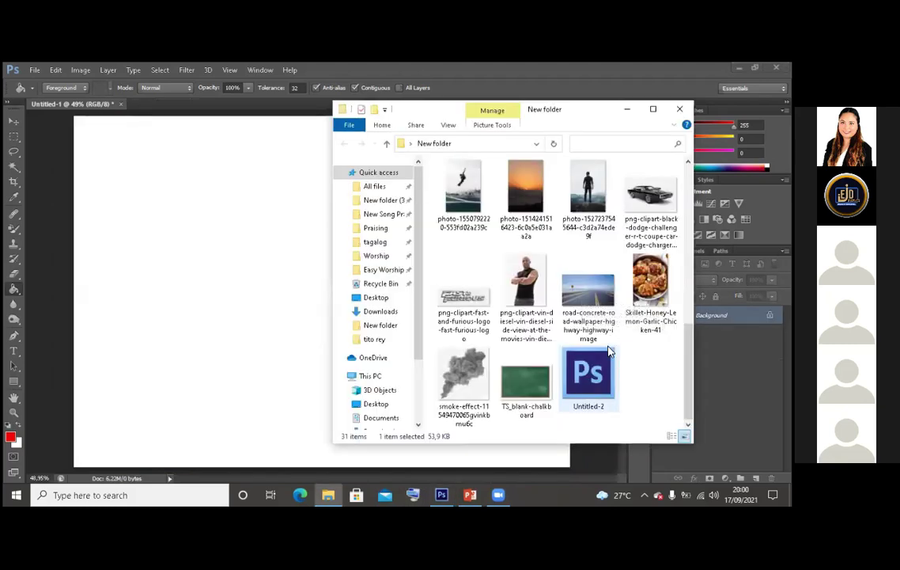
scroll(610, 350, up, 3)
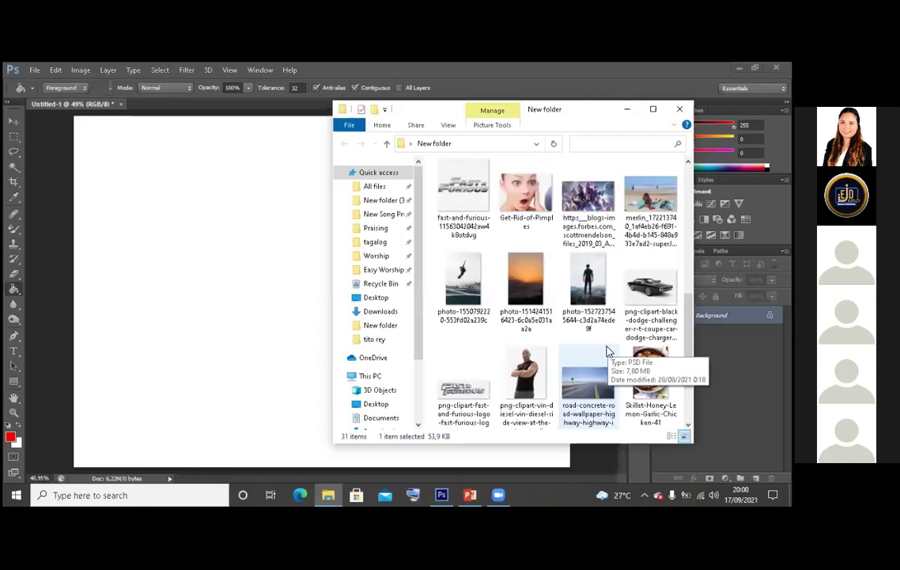
drag(580, 244, 280, 290)
key(Return)
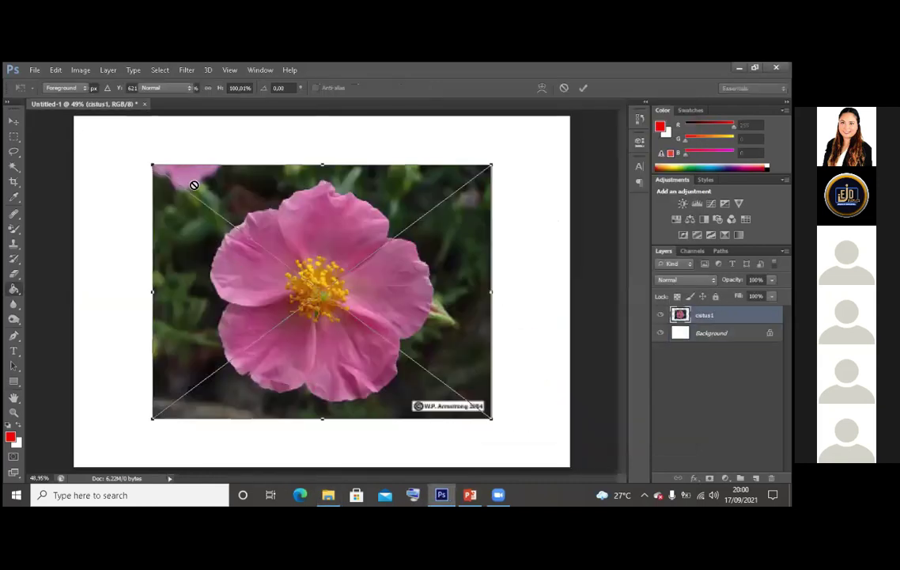
Scale the cistus1 flower image up until it fills the whole canvas
key(g)
key(v)
key(ctrl+t)
drag(153, 164, 105, 139)
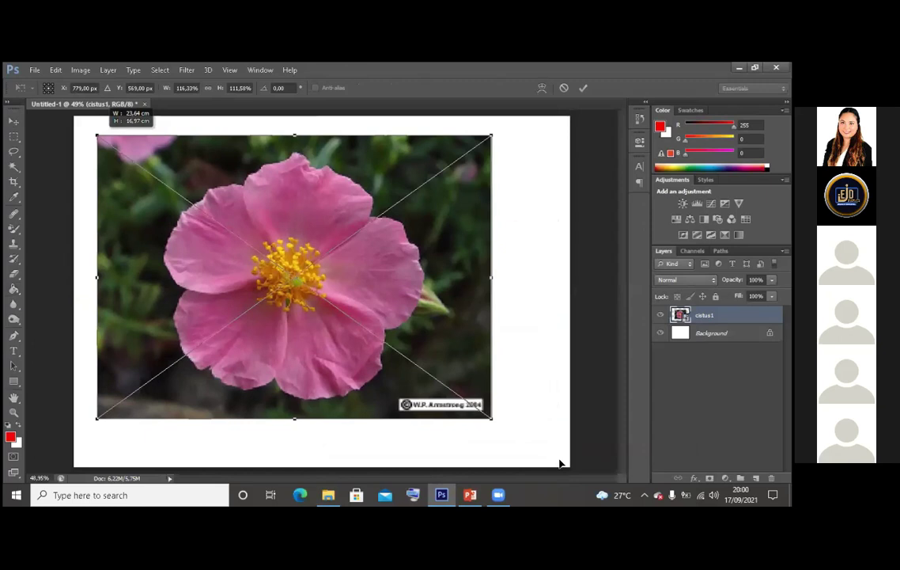
drag(97, 136, 74, 117)
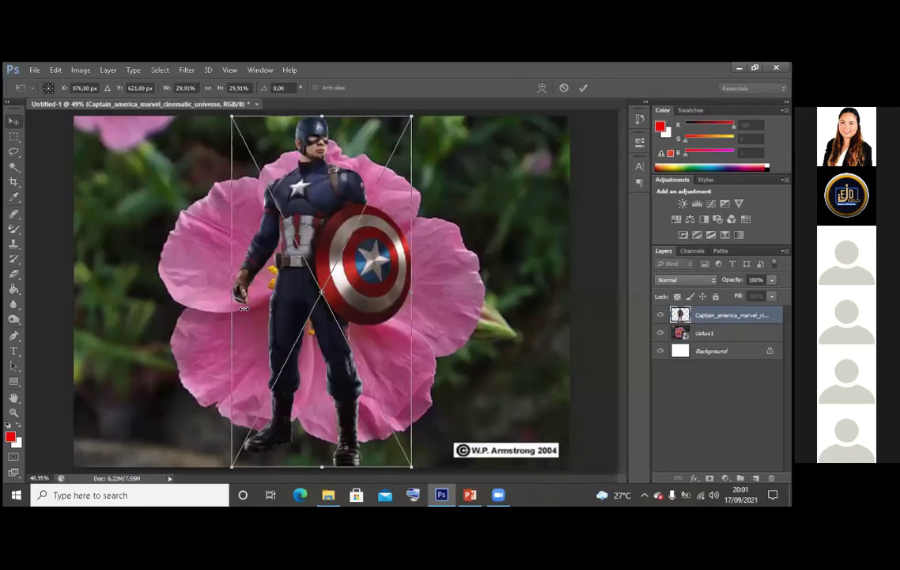
key(Return)
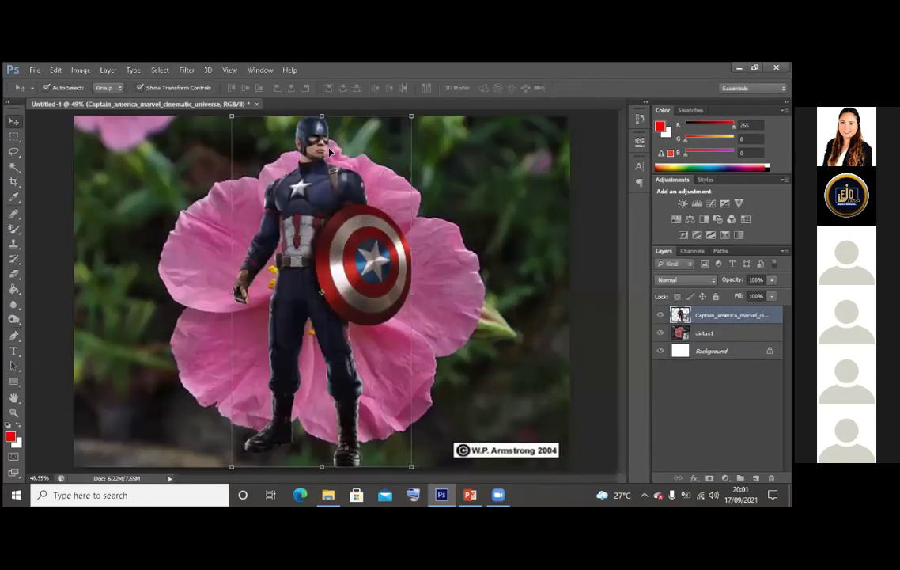
Scale the Captain America figure down slightly over the flower and select the cistus1 layer
key(ctrl+z)
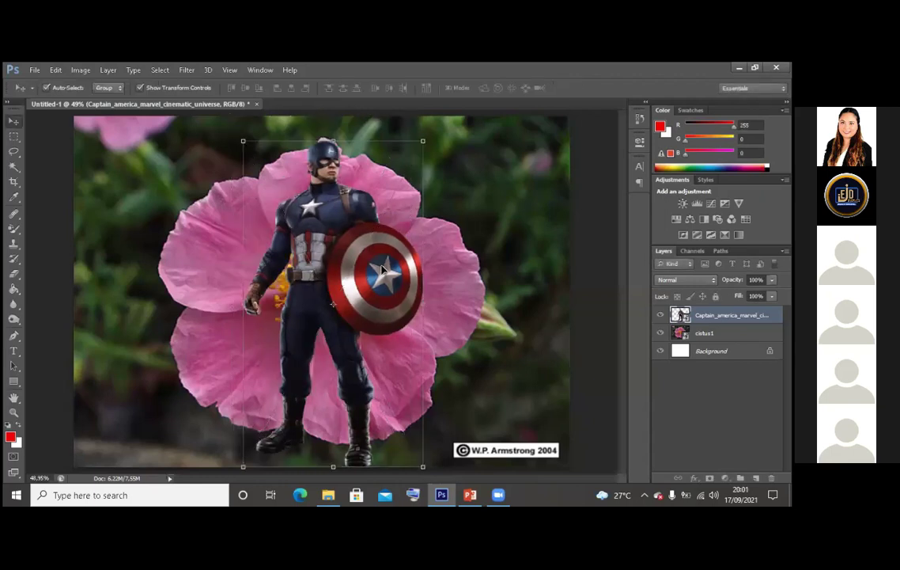
click(510, 263)
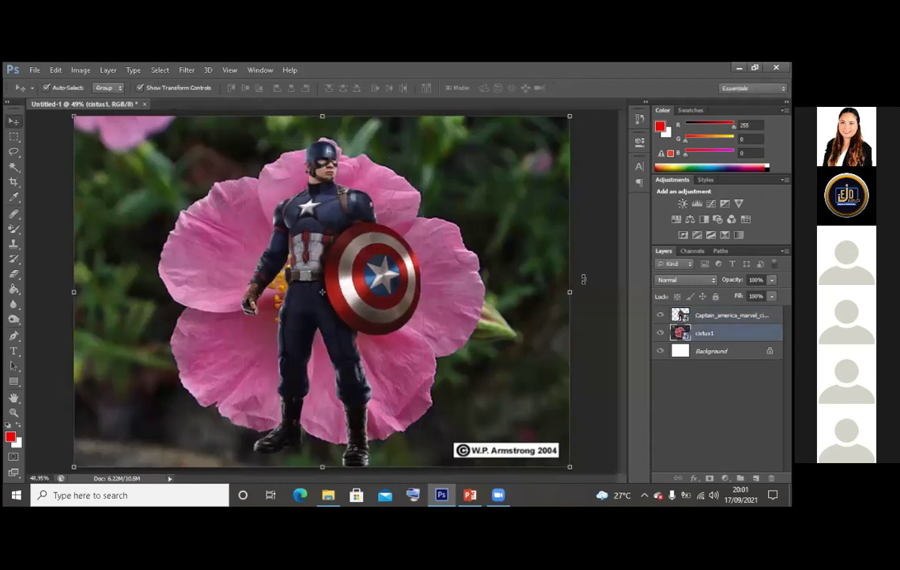
key(ctrl+t)
key(Return)
Rasterize both the cistus1 layer and the Captain America layer
right_click(738, 332)
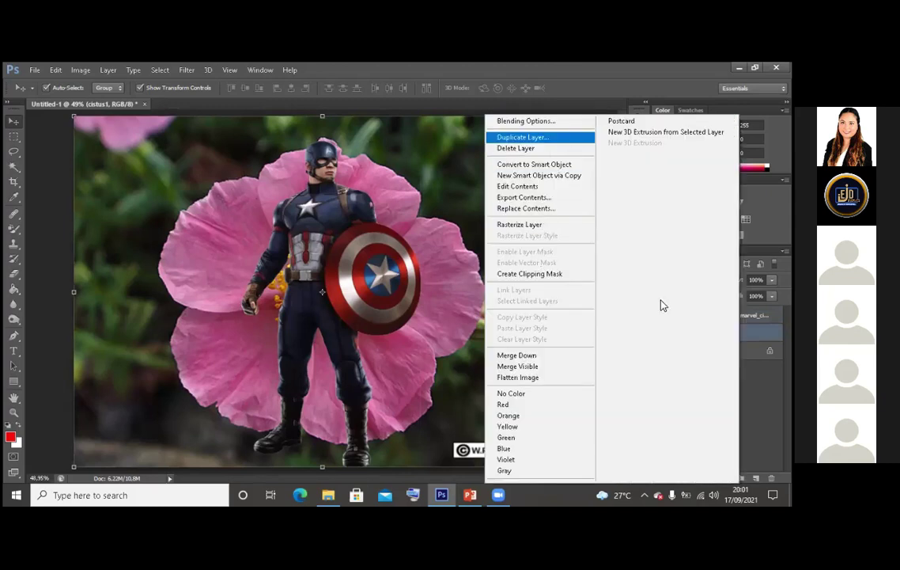
click(519, 224)
right_click(713, 315)
click(518, 224)
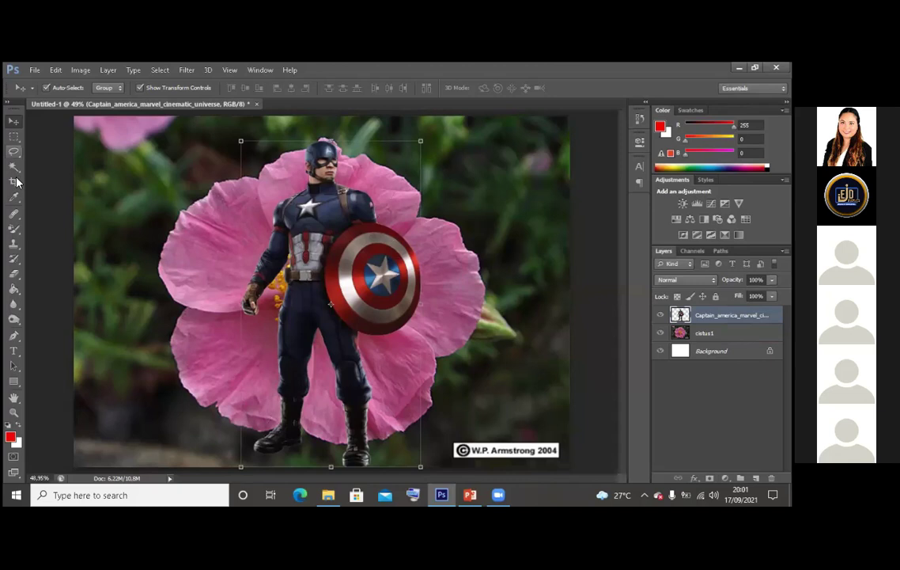
Choose the Quick Selection Tool and hide the Captain America layer to expose the flower
right_click(13, 167)
click(63, 163)
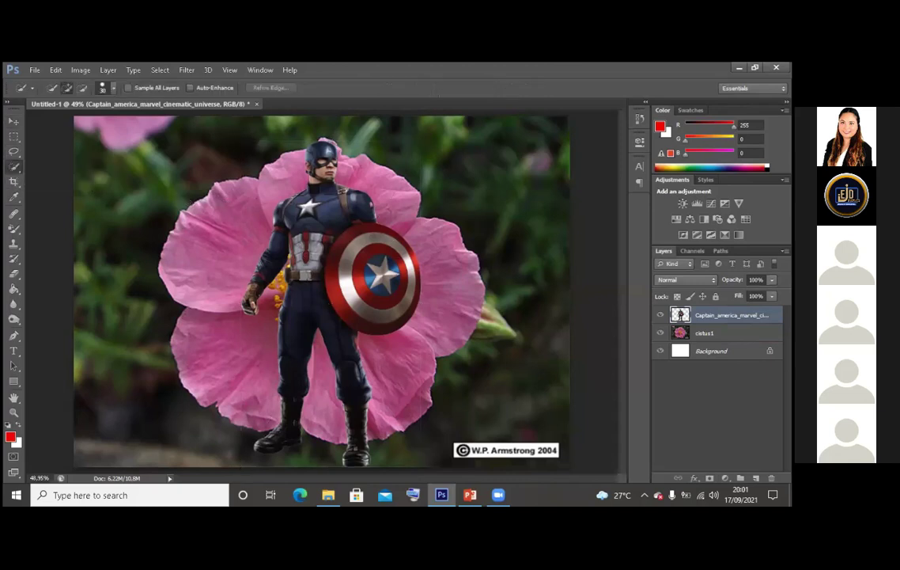
click(704, 333)
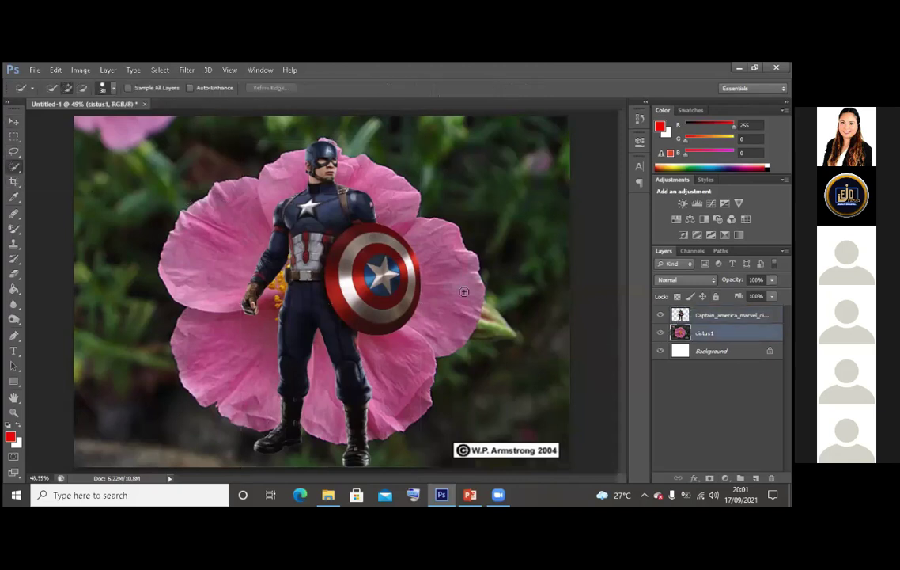
key(v)
click(345, 269)
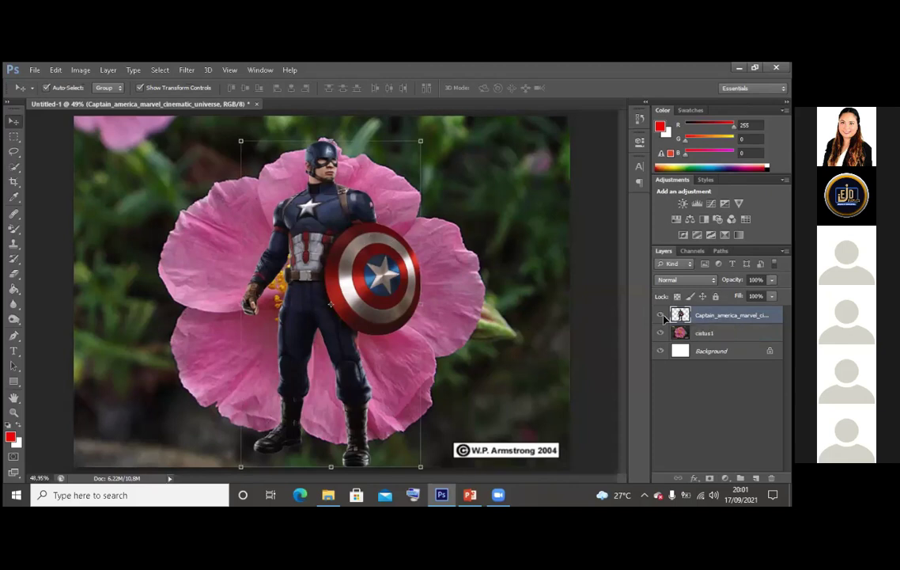
click(711, 351)
click(705, 333)
click(712, 315)
key(ctrl+comma)
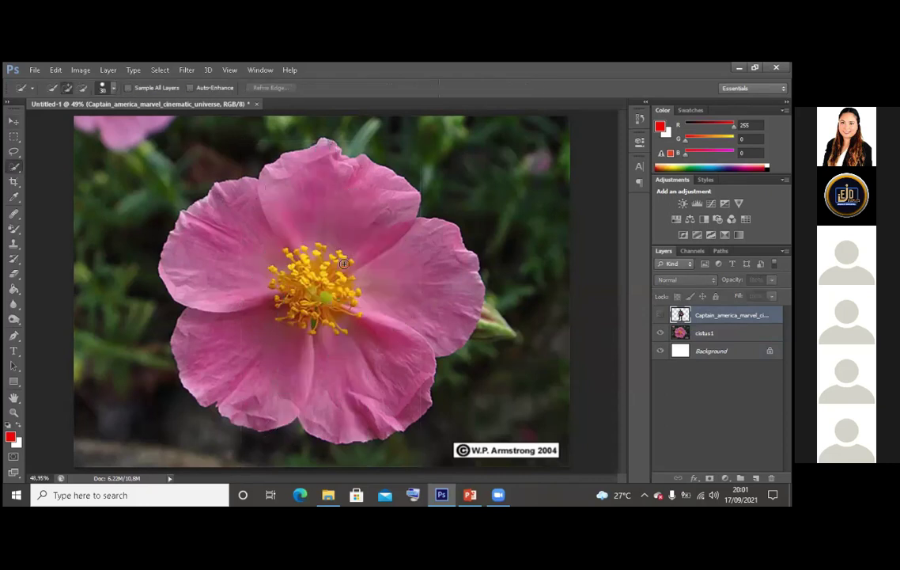
Select the pink flower's petals and center on the cistus1 layer with the Quick Selection Tool
key(ctrl+alt+z)
key(ctrl+alt+z)
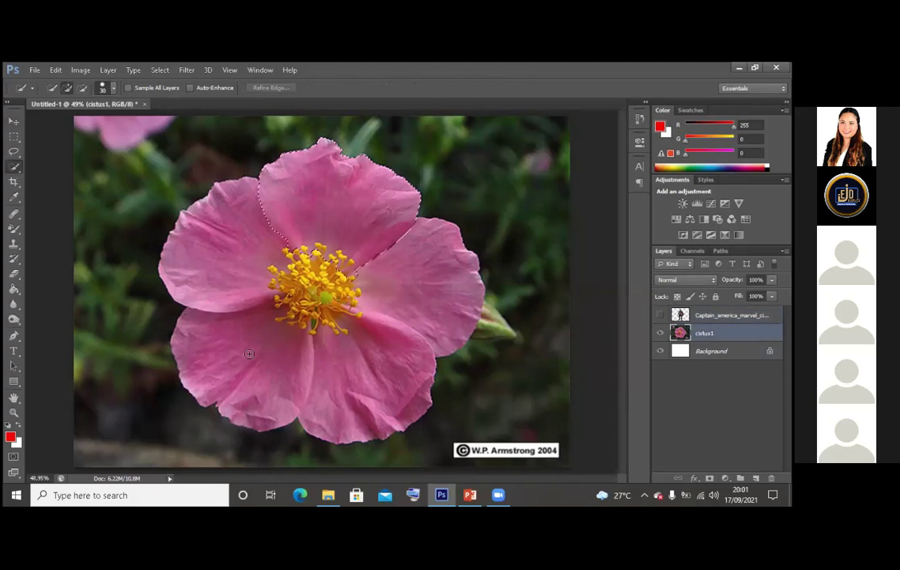
mouse_move(262, 247)
mouse_down()
mouse_move(271, 211)
mouse_move(315, 221)
mouse_move(263, 269)
mouse_up()
right_click(262, 269)
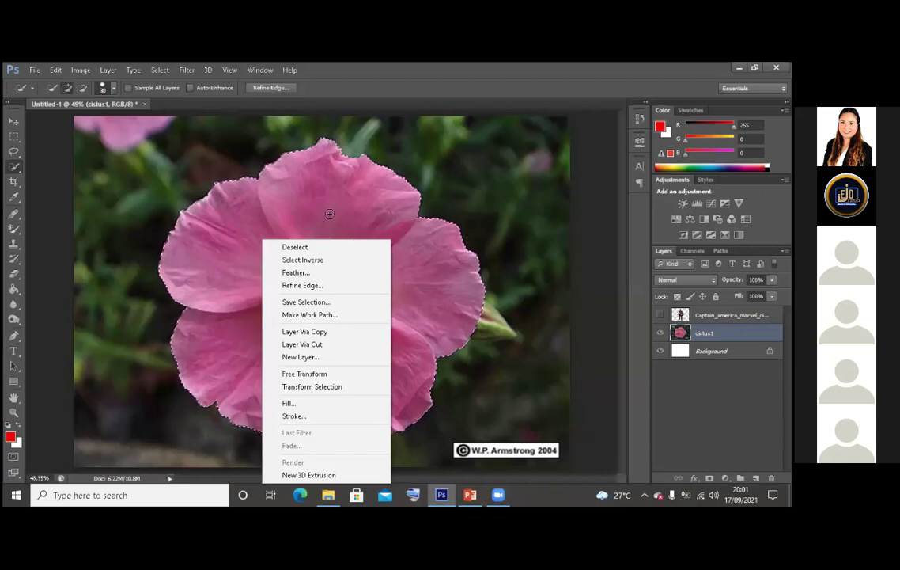
click(403, 239)
right_click(403, 243)
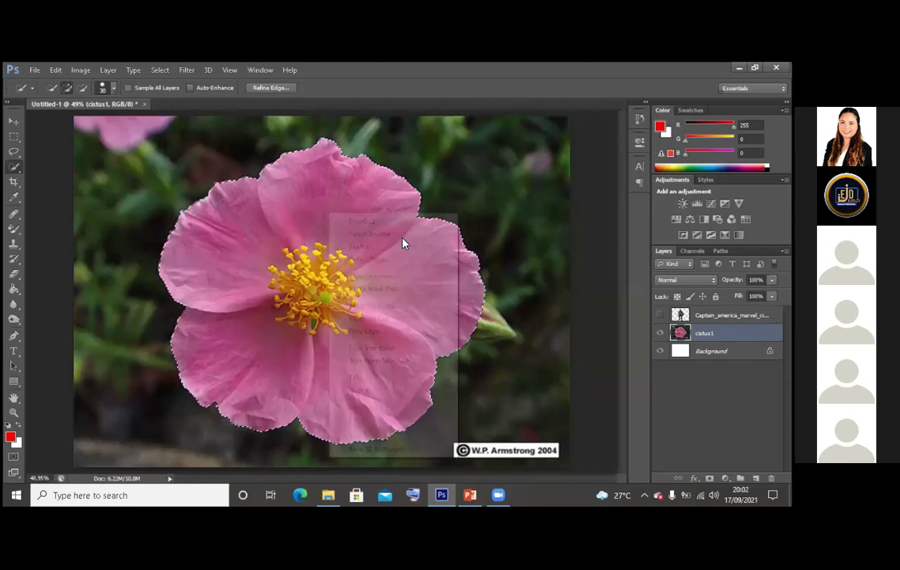
Invert the flower selection to delete the background around it on the cistus1 layer, and clear the selection
click(402, 235)
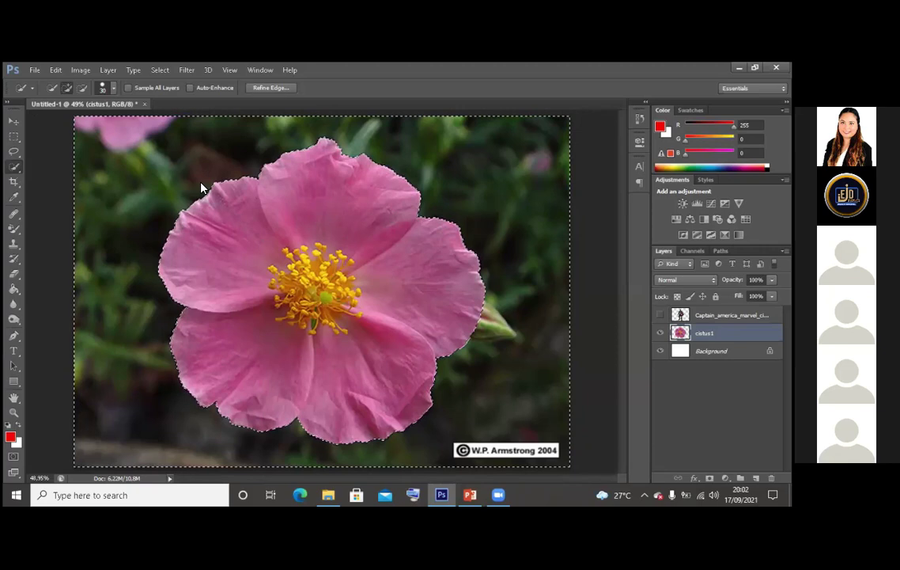
key(Delete)
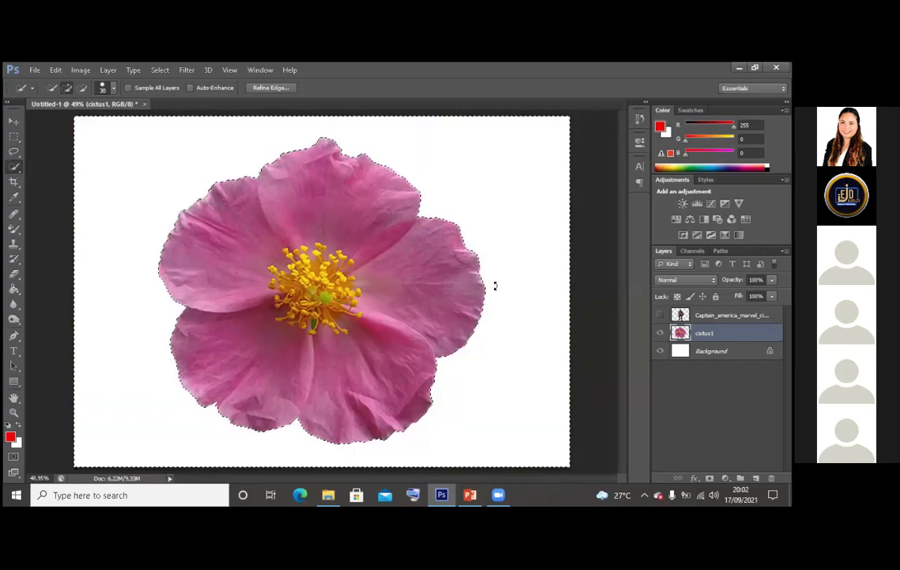
right_click(276, 162)
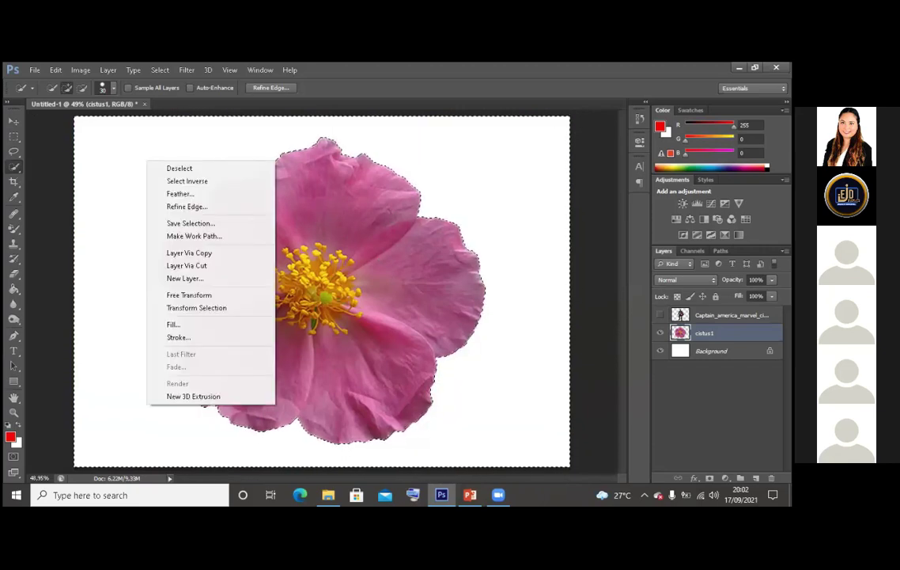
click(180, 167)
Move the Captain America figure about 0.49 cm down and enlarge the flower to about 106% width and 107% height
key(v)
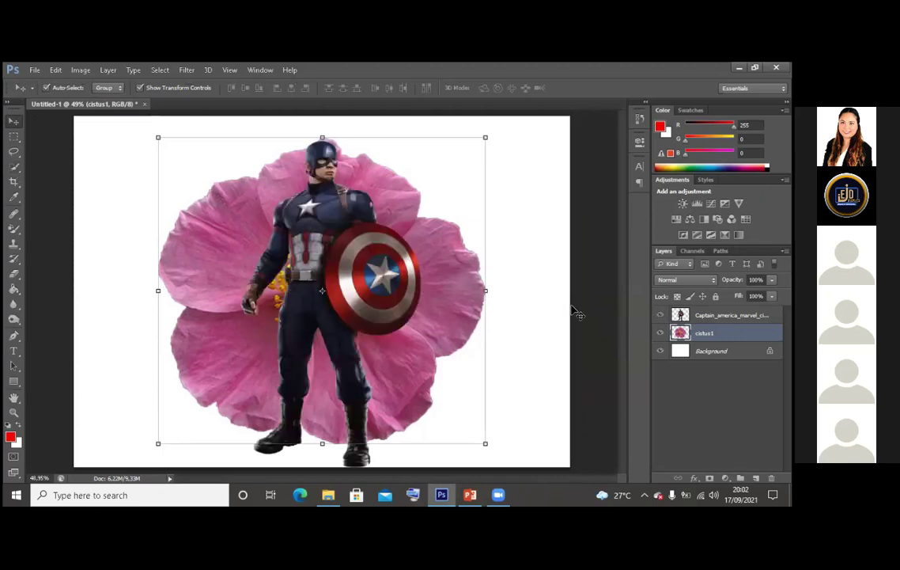
mouse_move(320, 251)
mouse_down()
mouse_move(329, 269)
mouse_move(332, 261)
mouse_up()
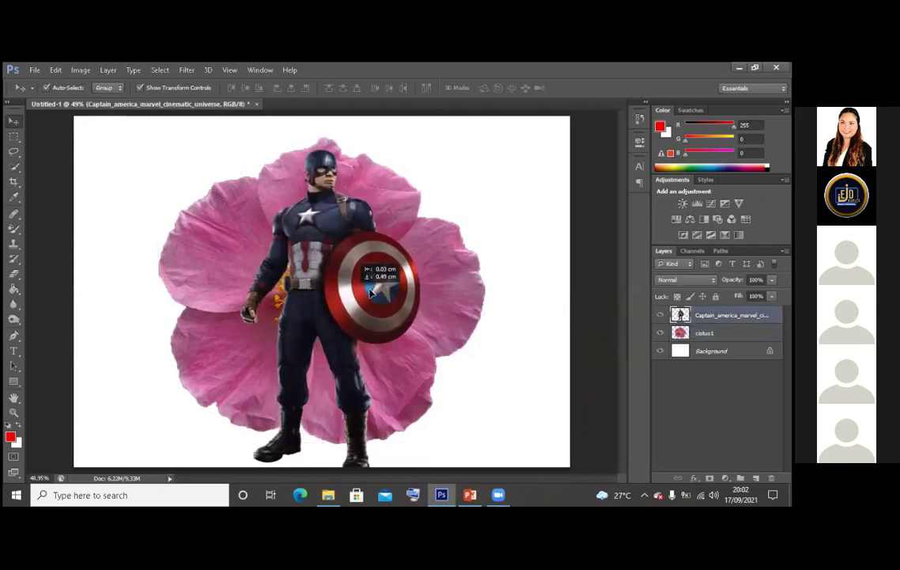
click(469, 277)
drag(488, 139, 491, 126)
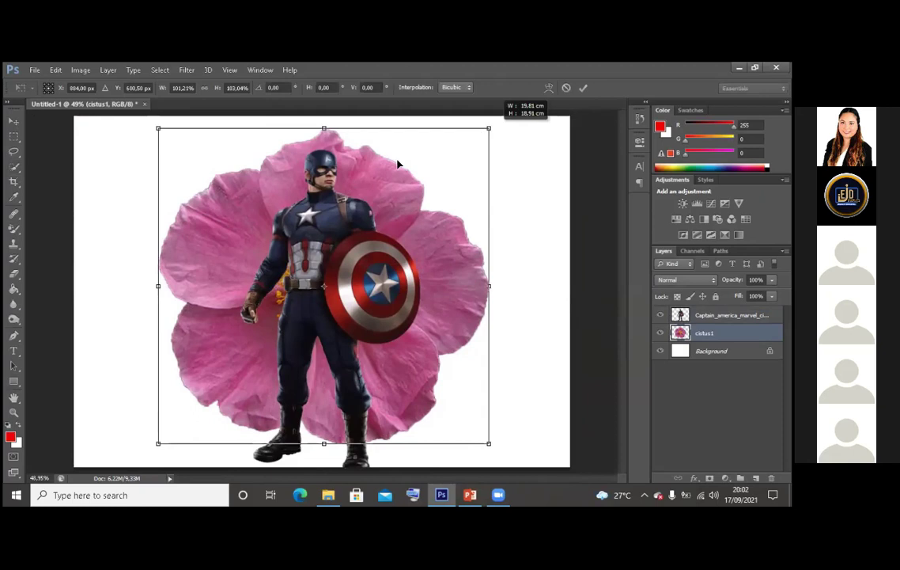
key(Return)
Choose the Blur Tool for working on the enlarged view of the flower's petals
click(14, 304)
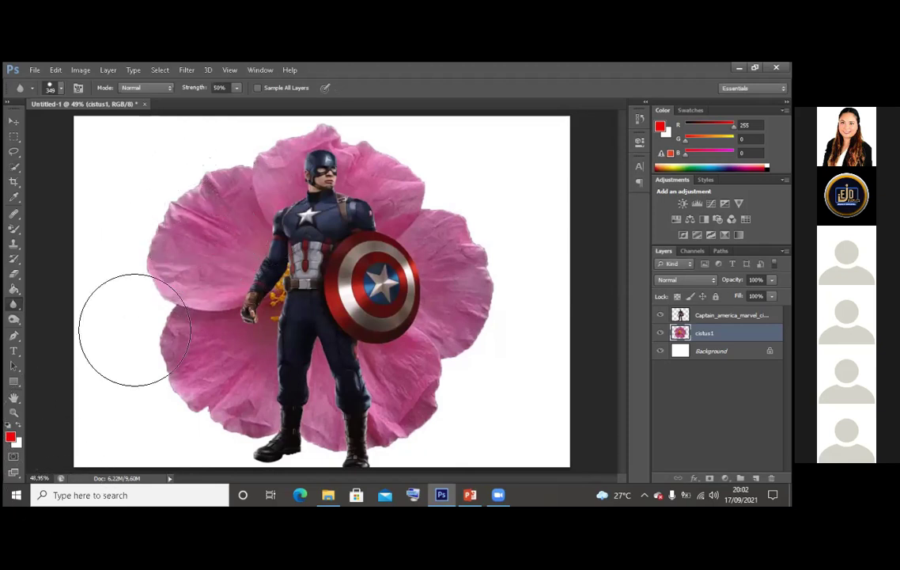
key(z)
drag(197, 324, 198, 327)
click(198, 328)
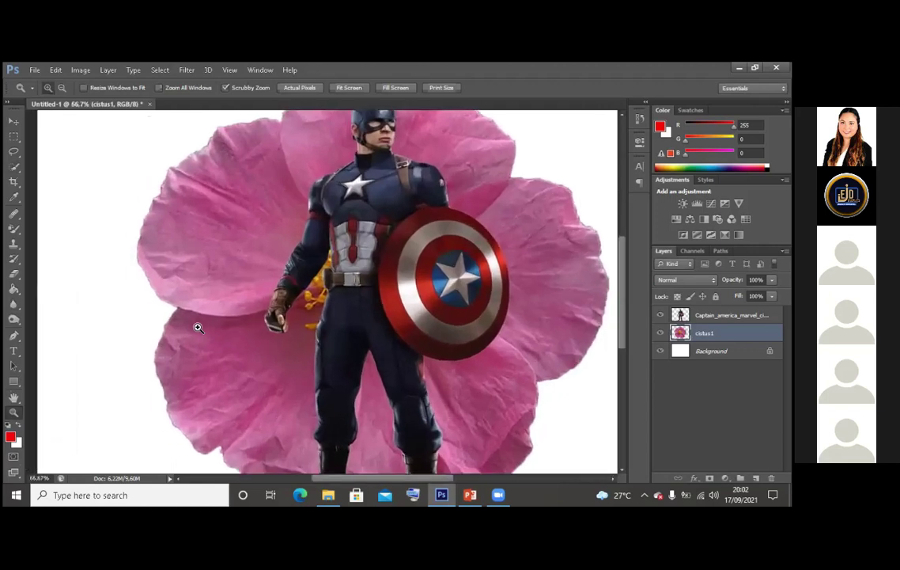
scroll(198, 327, up, 3)
scroll(198, 328, down, 2)
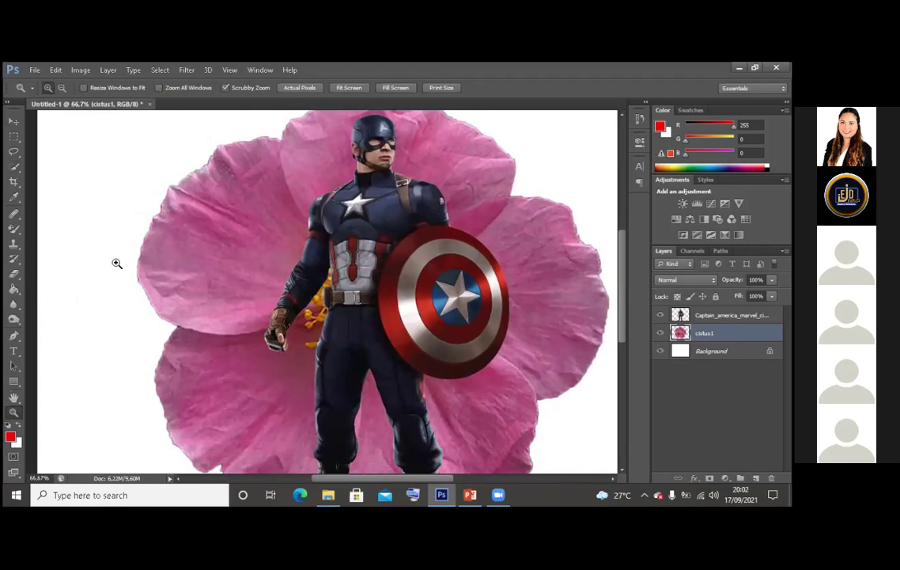
click(22, 310)
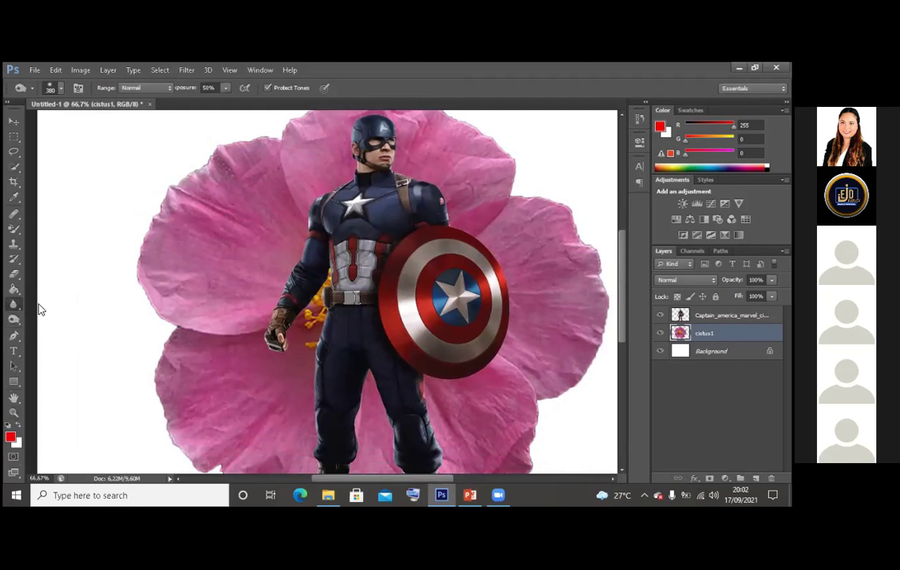
right_click(13, 304)
click(60, 301)
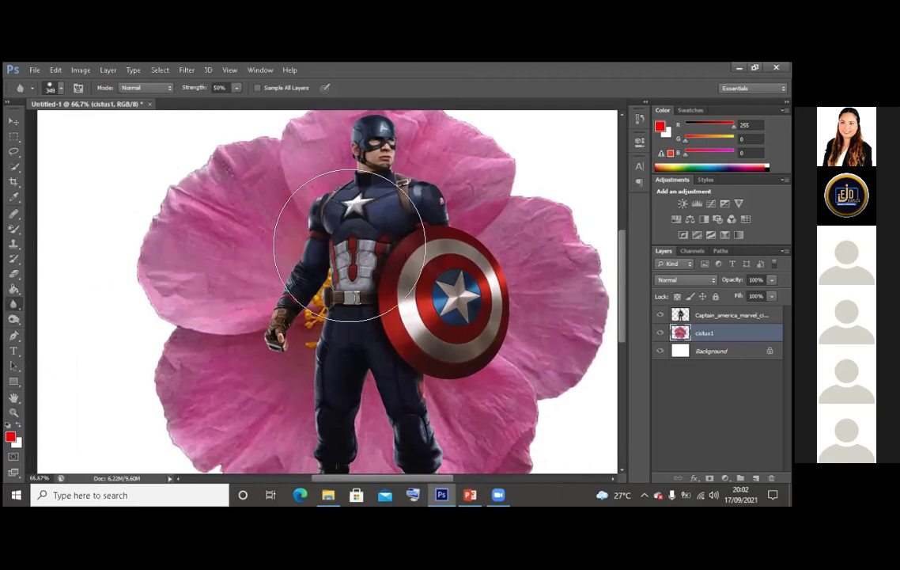
Set the blur brush size to 170 px and soften the petals and their outer edges beside Captain America's free hand
right_click(227, 208)
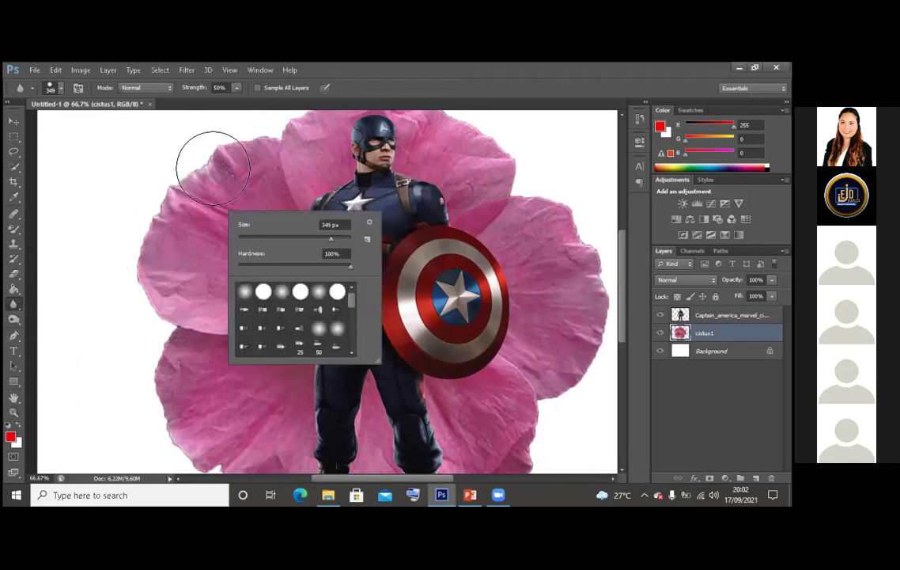
double_click(240, 291)
mouse_move(198, 317)
mouse_down()
mouse_move(172, 301)
mouse_move(190, 390)
mouse_move(170, 348)
mouse_move(201, 392)
mouse_move(194, 372)
mouse_move(258, 432)
mouse_move(227, 362)
mouse_up()
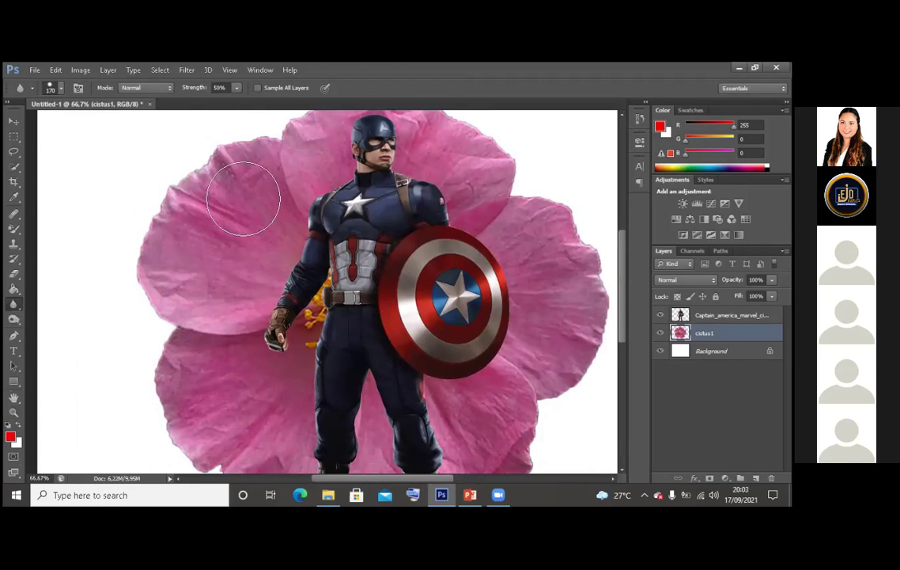
mouse_move(286, 182)
mouse_down()
mouse_move(261, 220)
mouse_move(269, 238)
mouse_move(247, 276)
mouse_move(233, 410)
mouse_move(250, 418)
mouse_move(234, 340)
mouse_move(239, 358)
mouse_move(230, 174)
mouse_move(189, 276)
mouse_move(185, 263)
mouse_move(176, 271)
mouse_move(205, 226)
mouse_move(204, 294)
mouse_up()
mouse_move(243, 248)
mouse_down()
mouse_move(254, 222)
mouse_move(238, 267)
mouse_move(311, 142)
mouse_move(318, 163)
mouse_move(318, 141)
mouse_move(314, 195)
mouse_move(313, 180)
mouse_move(266, 265)
mouse_move(269, 280)
mouse_move(285, 234)
mouse_move(259, 271)
mouse_move(207, 272)
mouse_move(188, 296)
mouse_move(224, 253)
mouse_move(202, 347)
mouse_move(236, 289)
mouse_move(141, 391)
mouse_up()
scroll(317, 160, up, 1)
scroll(204, 317, down, 5)
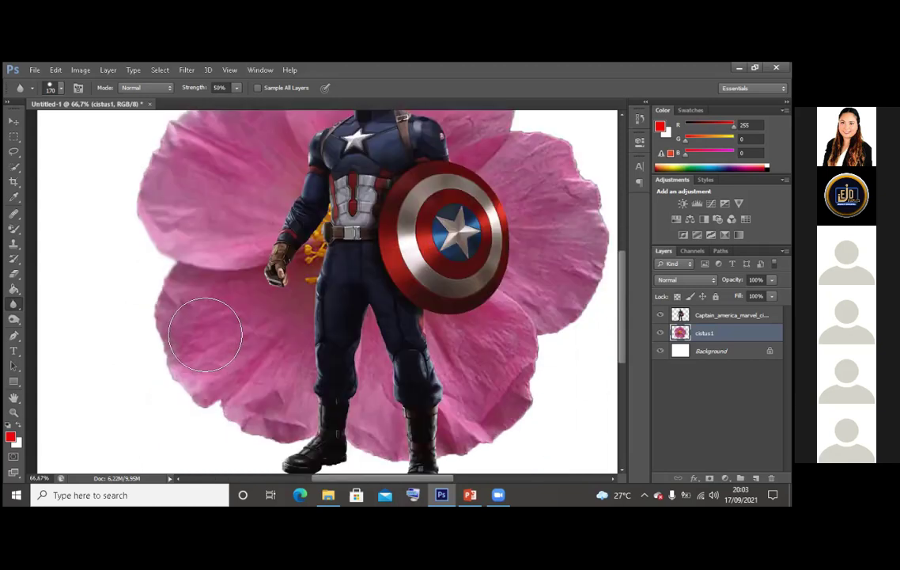
Enlarge the blur brush to 319 px and soften the lower petals beside Captain America's legs
scroll(295, 341, down, 2)
right_click(273, 320)
mouse_move(215, 326)
mouse_down()
mouse_move(238, 362)
mouse_move(231, 315)
mouse_move(177, 199)
mouse_move(215, 328)
mouse_move(238, 369)
mouse_move(223, 367)
mouse_move(263, 352)
mouse_up()
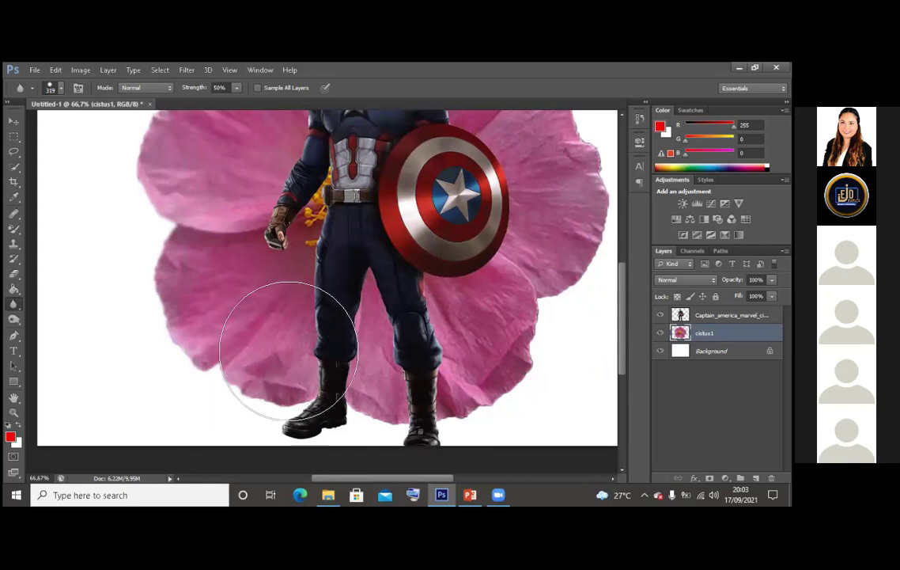
scroll(302, 382, down, 1)
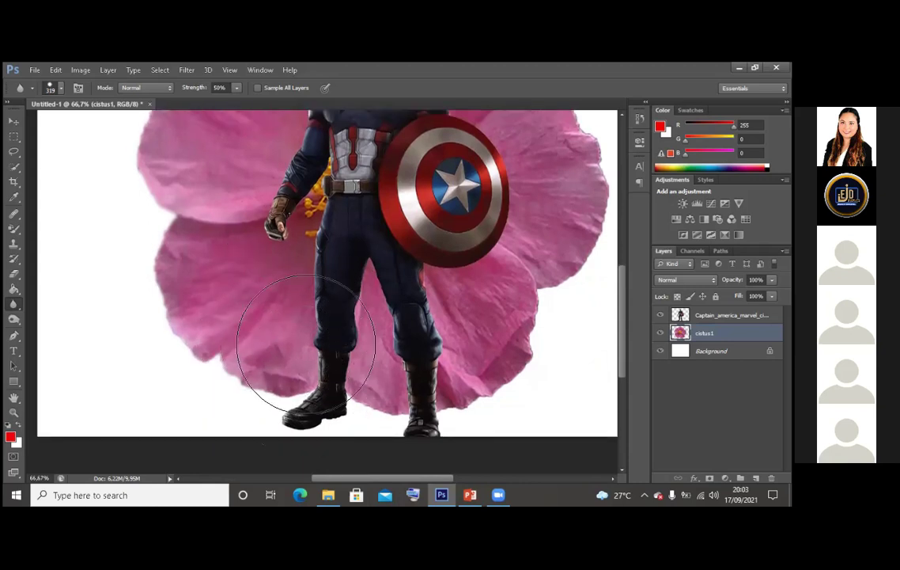
Examine the blurred petal edges against the untouched ones, up close and with the whole image fitted on screen
scroll(303, 332, up, 3)
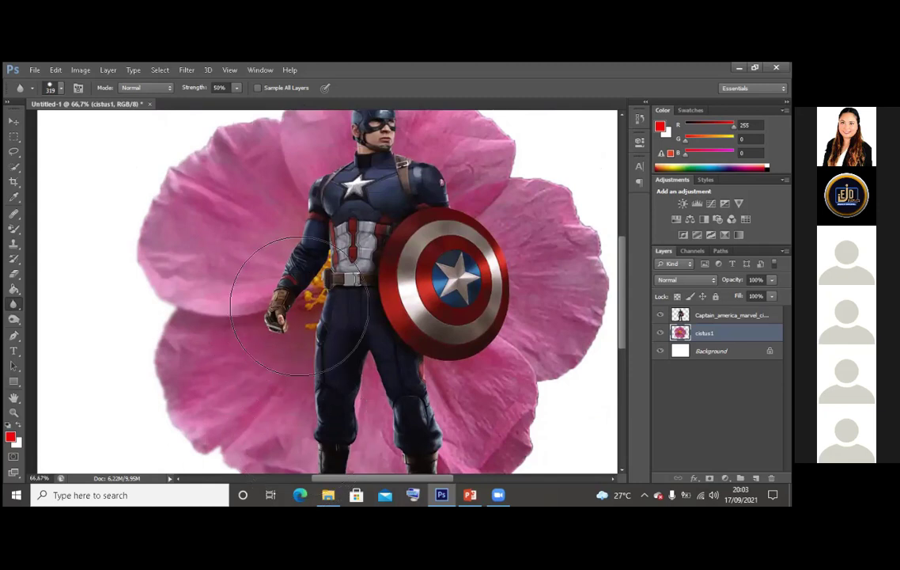
scroll(310, 313, up, 1)
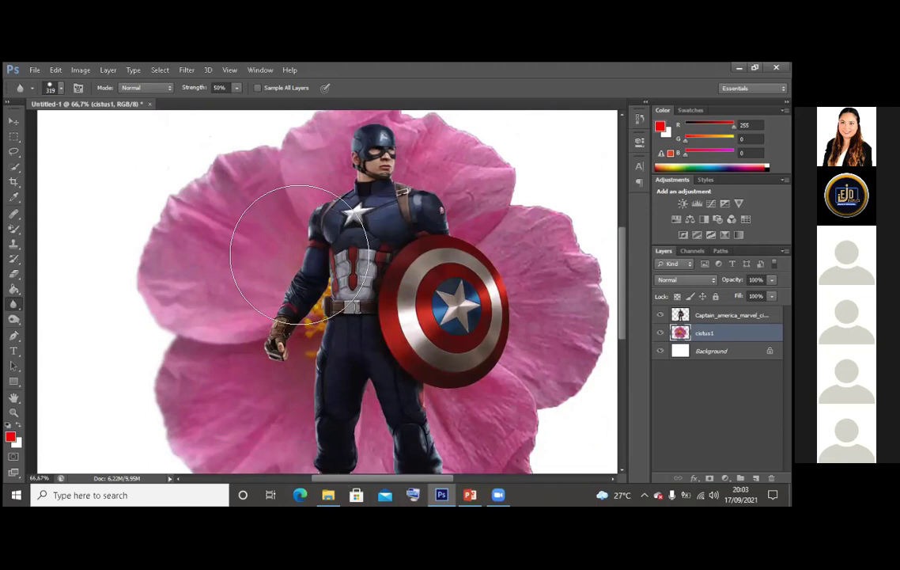
scroll(301, 261, up, 1)
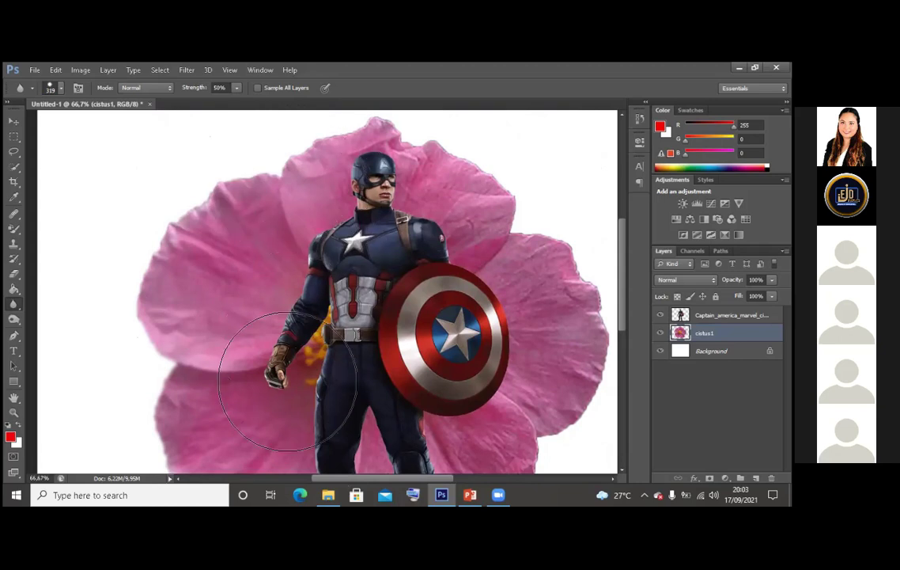
scroll(288, 395, down, 1)
scroll(312, 360, down, 1)
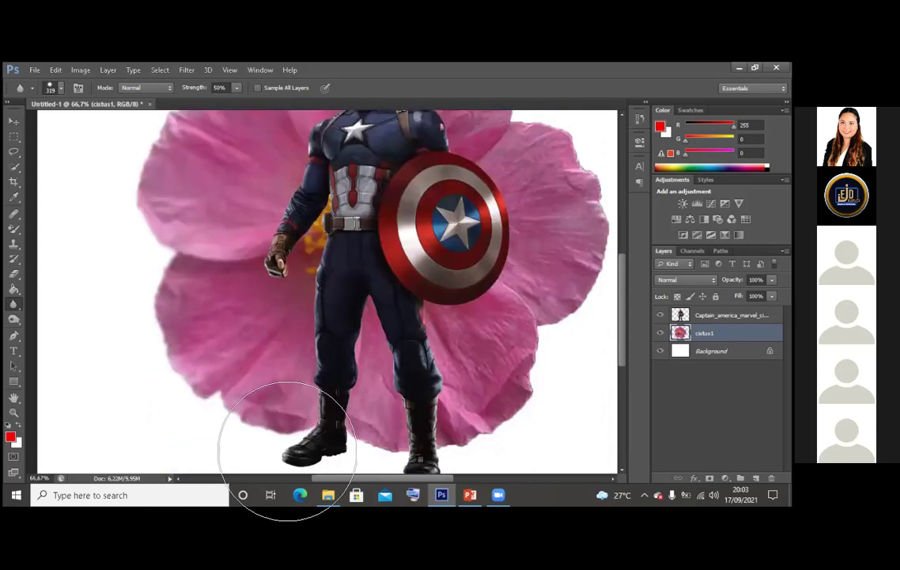
scroll(198, 309, up, 1)
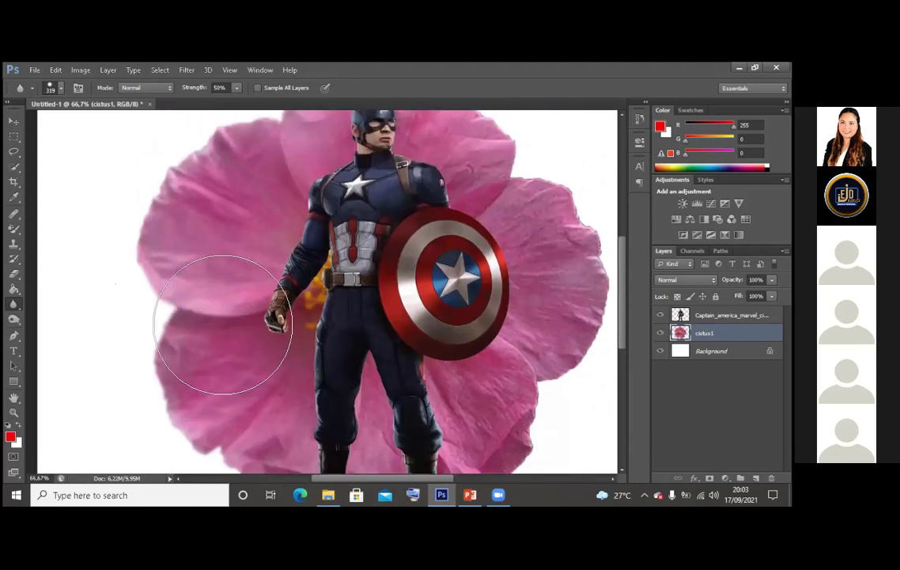
click(14, 413)
right_click(195, 315)
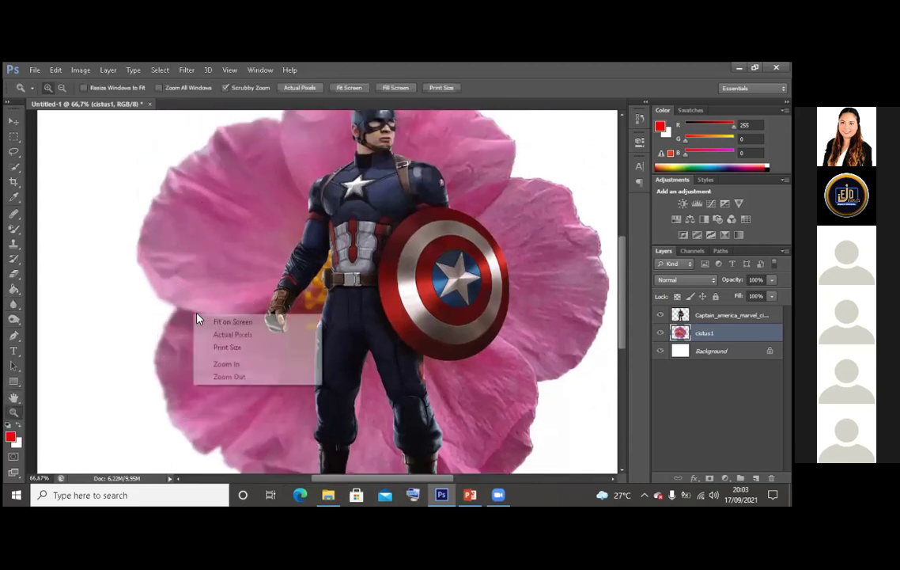
click(232, 321)
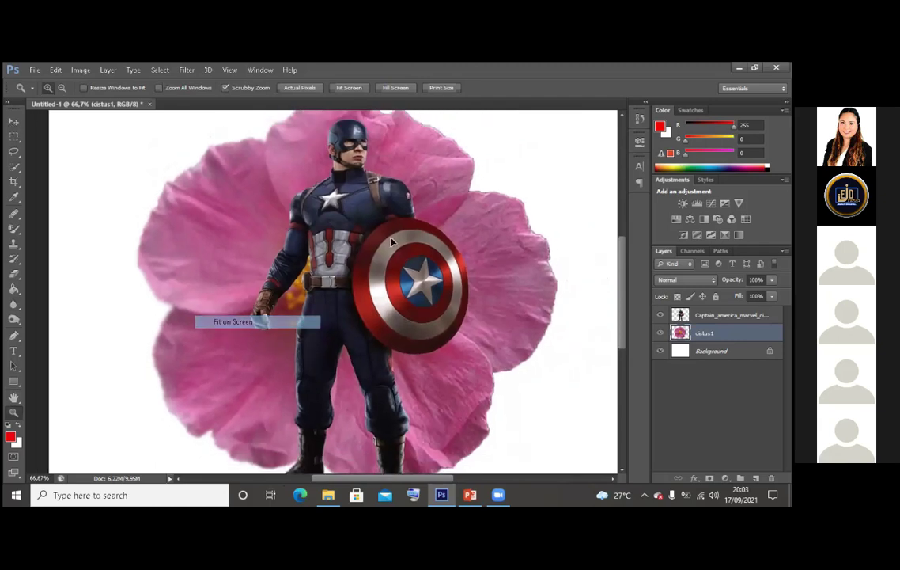
key(v)
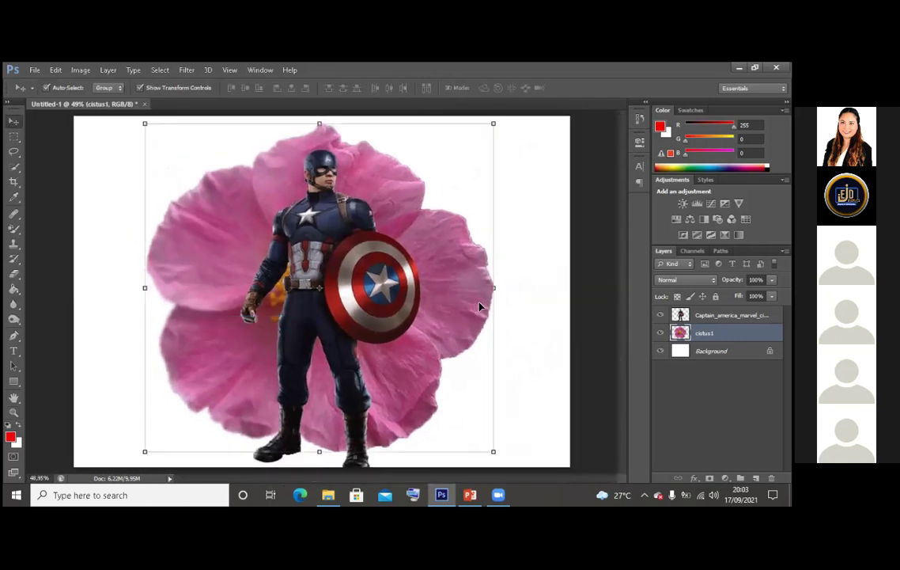
click(599, 268)
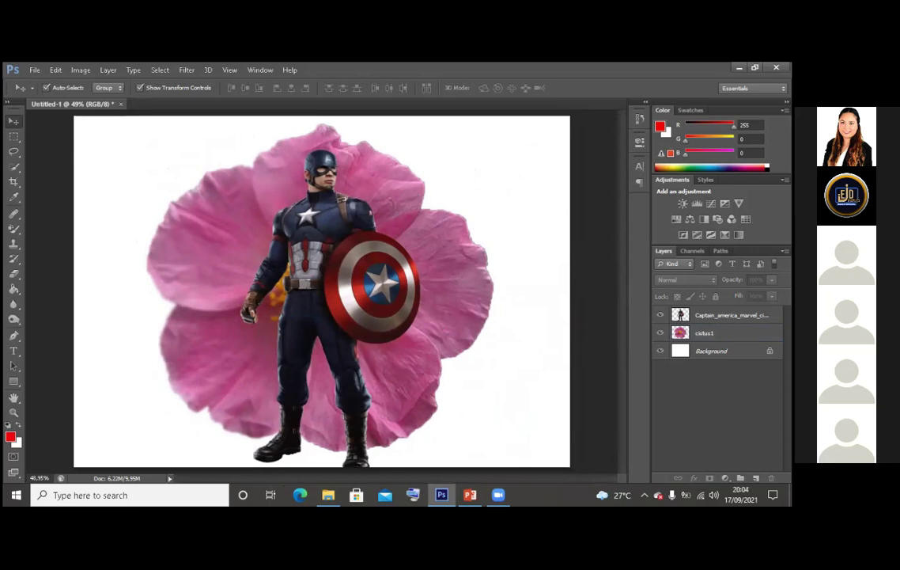
Blur the Captain America figure on its own layer with the 319 px Blur Tool brush
click(330, 313)
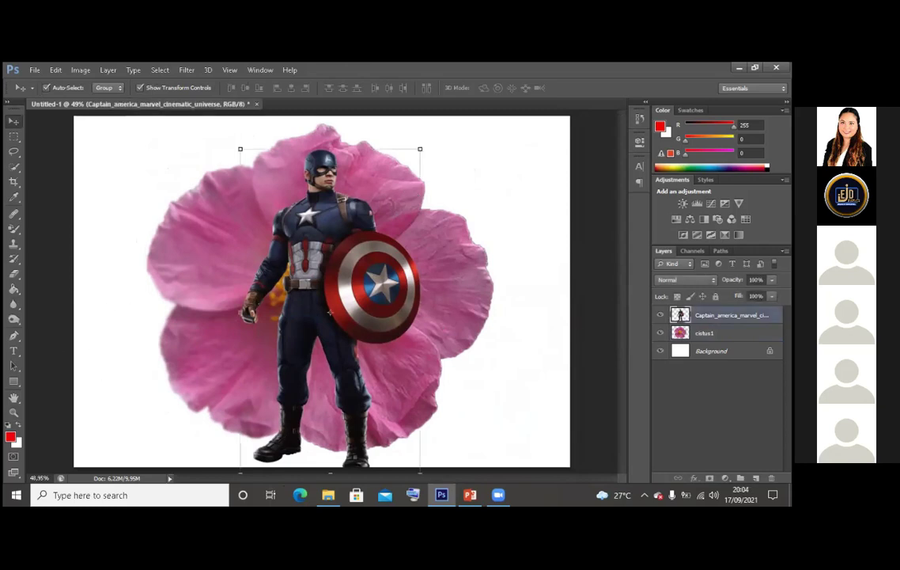
click(15, 306)
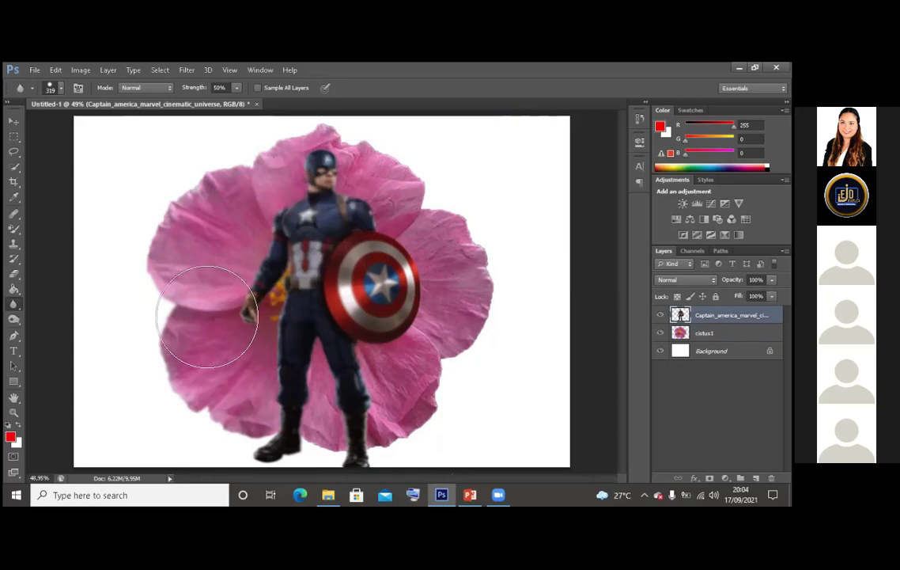
mouse_move(344, 256)
mouse_down()
mouse_move(348, 372)
mouse_move(325, 412)
mouse_move(502, 349)
mouse_up()
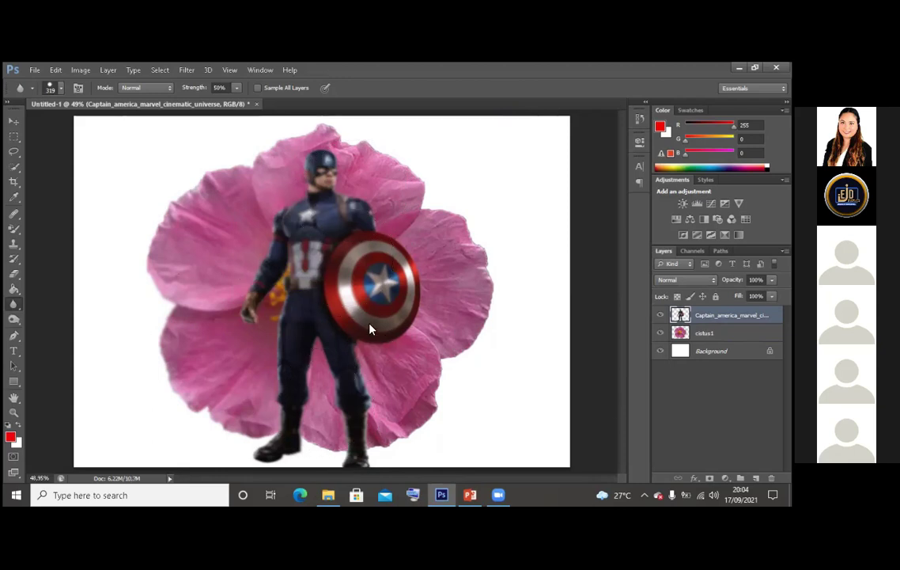
Hide the Captain America layer and consult the PowerPoint slide on the Blur, Dodge and Burn tools before returning to Photoshop
click(470, 499)
click(555, 128)
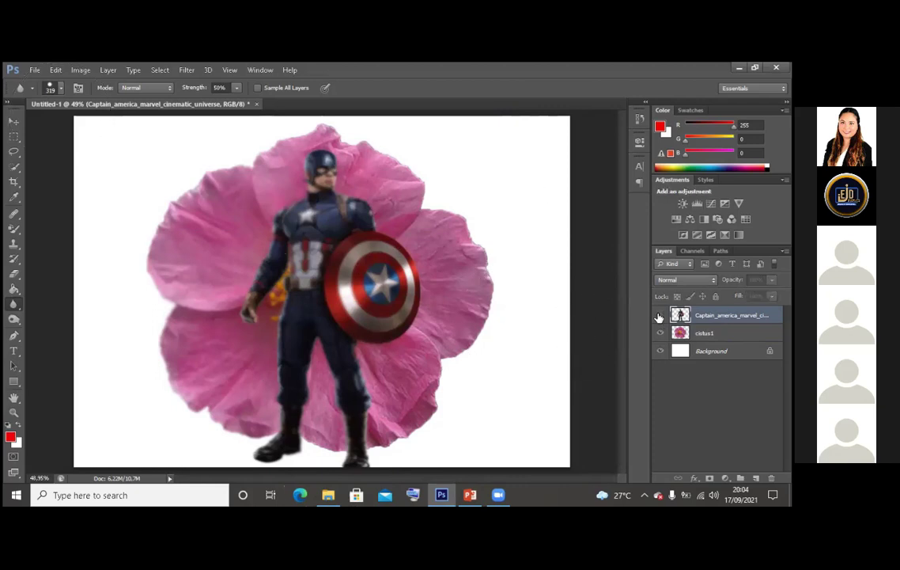
click(659, 316)
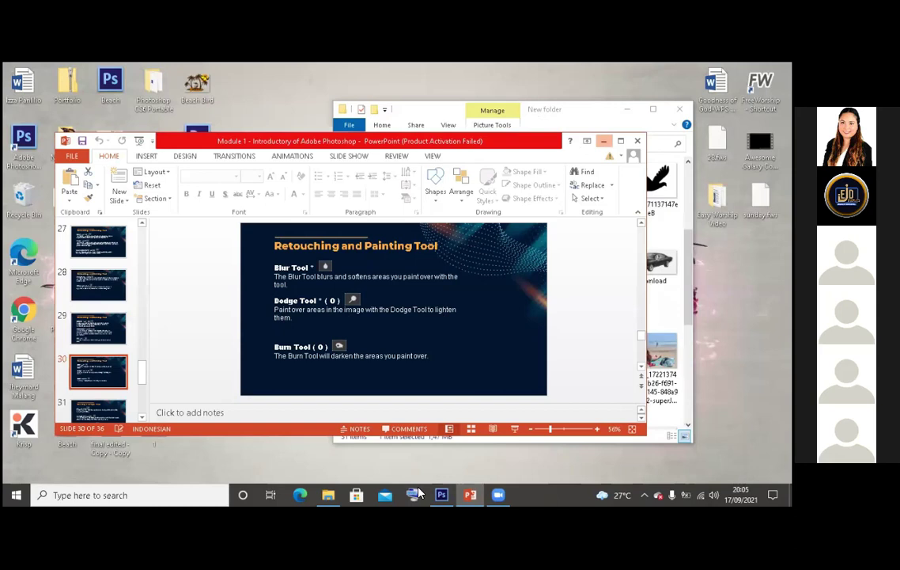
key(super+Down)
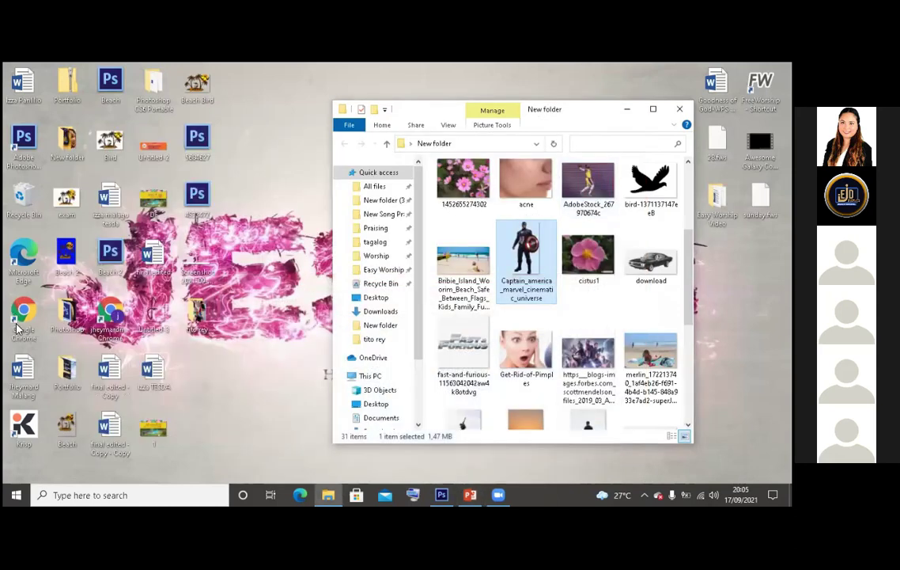
key(alt+Tab)
Choose the Dodge Tool and make the cistus1 flower layer active
click(13, 309)
click(15, 319)
click(45, 319)
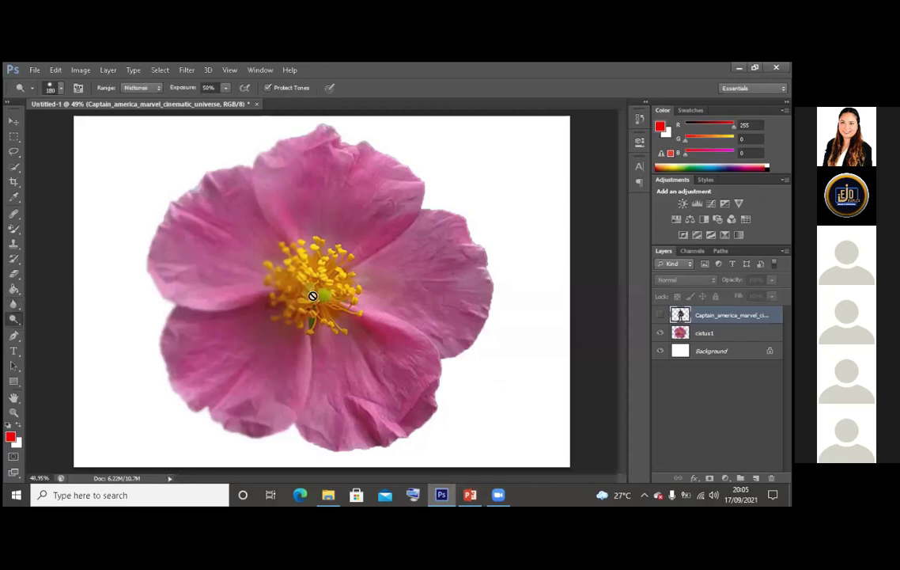
click(704, 332)
Try lightening the flower's petals with a 180 px Dodge brush using the Midtones range and 50% exposure
mouse_move(502, 302)
mouse_down()
mouse_move(466, 235)
mouse_move(450, 315)
mouse_move(422, 327)
mouse_move(399, 379)
mouse_move(352, 433)
mouse_move(409, 403)
mouse_move(425, 332)
mouse_move(456, 288)
mouse_move(451, 242)
mouse_move(457, 296)
mouse_move(446, 333)
mouse_move(474, 307)
mouse_move(480, 267)
mouse_move(432, 371)
mouse_move(387, 423)
mouse_move(349, 420)
mouse_move(337, 413)
mouse_move(339, 390)
mouse_move(418, 310)
mouse_move(442, 244)
mouse_move(355, 352)
mouse_move(379, 275)
mouse_move(374, 206)
mouse_move(350, 257)
mouse_move(341, 185)
mouse_move(302, 313)
mouse_move(327, 226)
mouse_move(328, 331)
mouse_move(351, 260)
mouse_move(271, 398)
mouse_move(331, 326)
mouse_move(247, 417)
mouse_move(285, 425)
mouse_move(234, 404)
mouse_move(274, 325)
mouse_move(226, 383)
mouse_move(254, 213)
mouse_move(189, 286)
mouse_move(185, 227)
mouse_move(159, 322)
mouse_move(176, 383)
mouse_move(215, 143)
mouse_move(262, 158)
mouse_move(286, 237)
mouse_move(318, 146)
mouse_move(368, 291)
mouse_move(419, 241)
mouse_move(472, 272)
mouse_move(415, 288)
mouse_move(397, 431)
mouse_move(317, 144)
mouse_move(340, 261)
mouse_move(472, 272)
mouse_move(398, 428)
mouse_move(439, 321)
mouse_move(396, 119)
mouse_move(274, 286)
mouse_move(290, 219)
mouse_move(412, 203)
mouse_move(320, 142)
mouse_move(416, 249)
mouse_move(257, 173)
mouse_move(444, 317)
mouse_move(321, 332)
mouse_move(366, 344)
mouse_up()
right_click(309, 273)
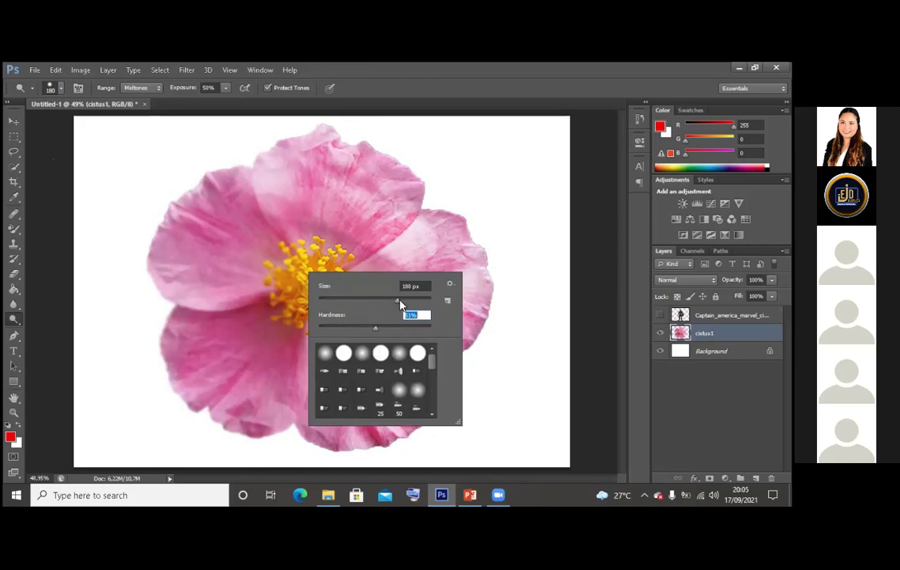
click(476, 260)
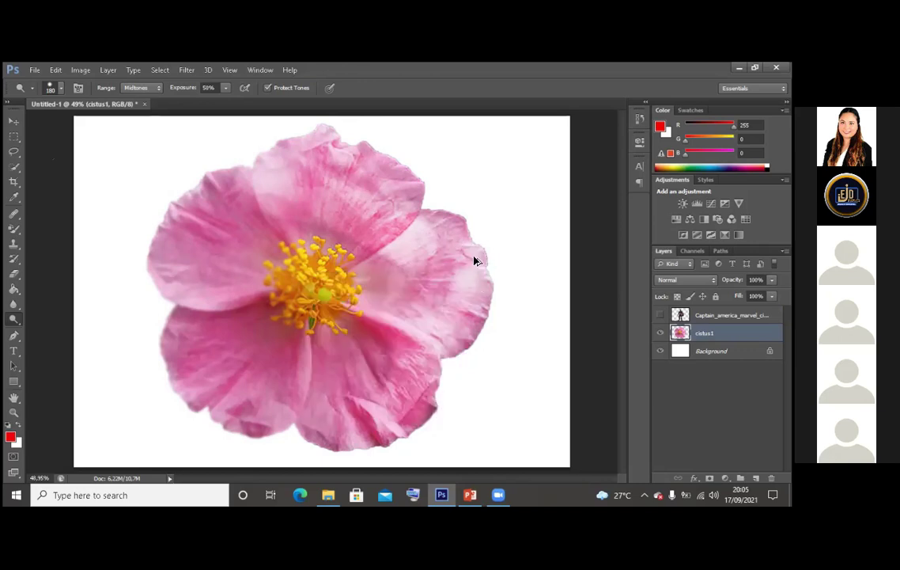
Undo the recent Dodge strokes on the flower's petals
key(ctrl+alt+z)
key(ctrl+alt+z)
key(ctrl+alt+z)
key(ctrl+alt+z)
key(ctrl+alt+z)
key(ctrl+alt+z)
key(ctrl+alt+z)
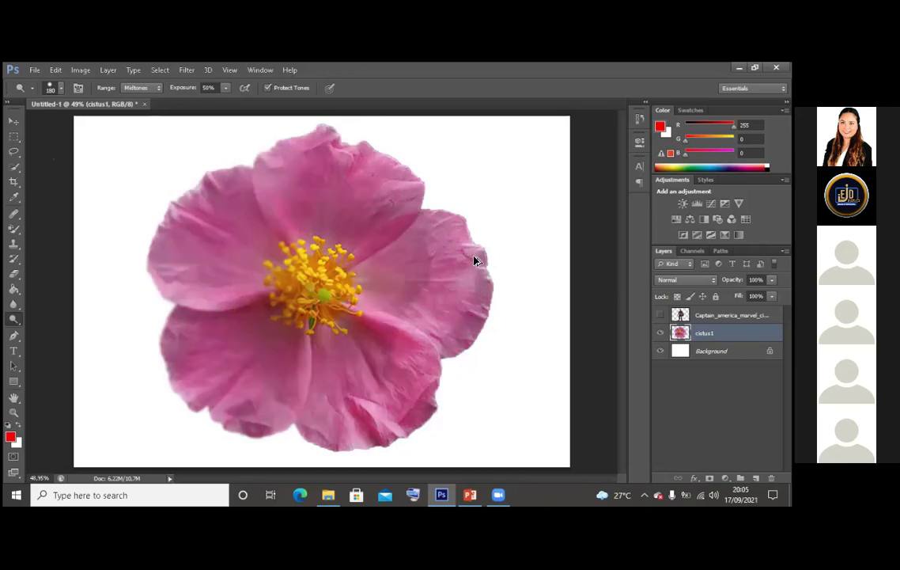
Lighten the flower's petals on the cistus1 layer with a softer 180 px Dodge brush, Midtones range and 50% exposure
key(ctrl+alt+z)
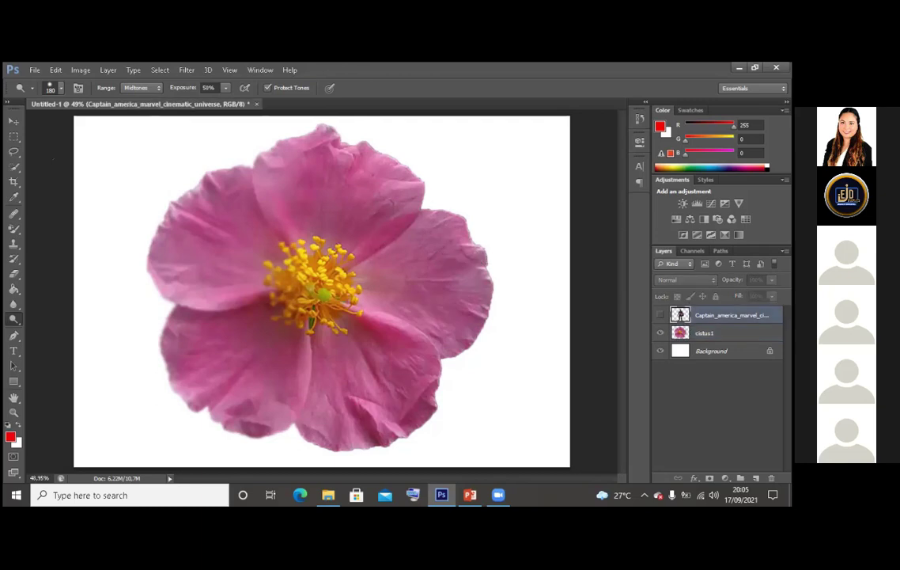
click(704, 332)
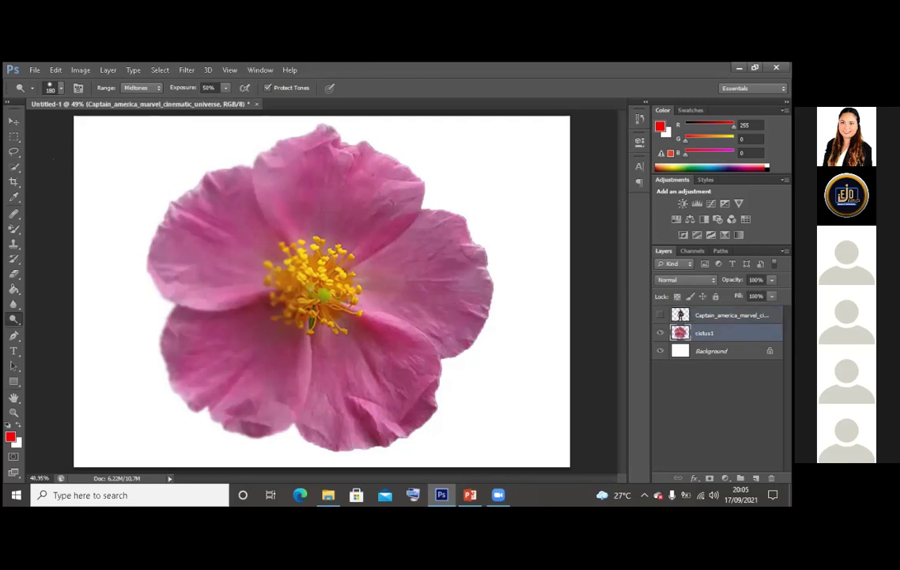
right_click(324, 223)
drag(383, 279, 372, 279)
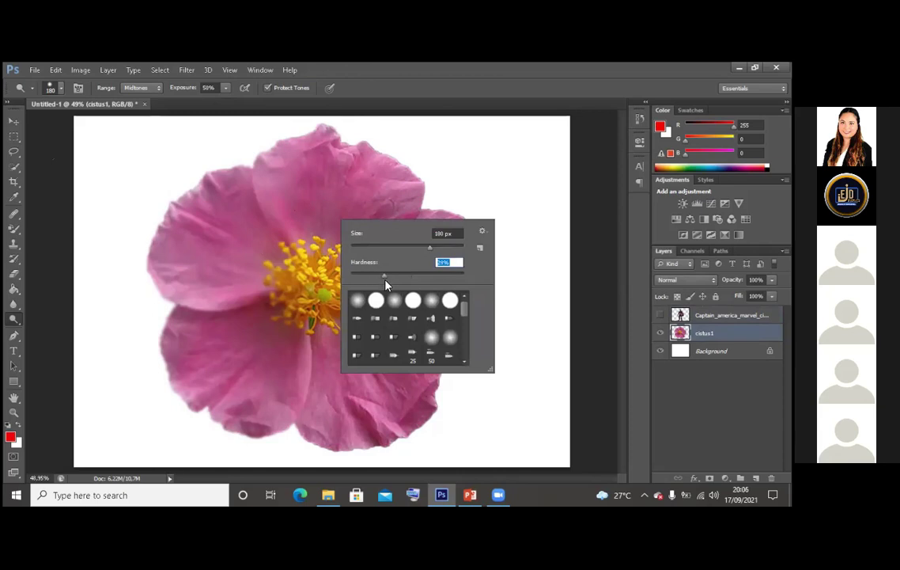
click(24, 317)
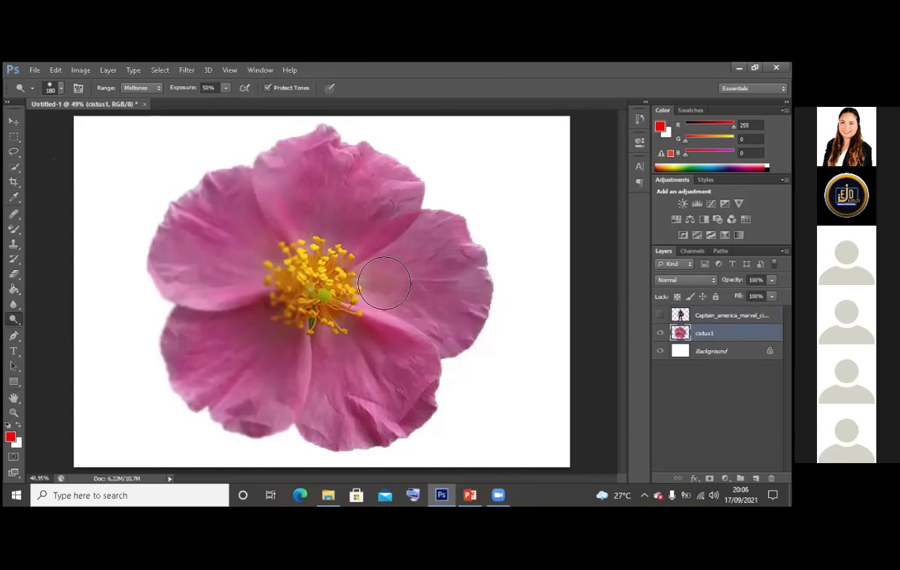
mouse_move(429, 327)
mouse_down()
mouse_move(442, 358)
mouse_move(460, 304)
mouse_move(471, 312)
mouse_move(500, 260)
mouse_move(462, 229)
mouse_move(334, 450)
mouse_move(413, 251)
mouse_move(319, 420)
mouse_move(483, 225)
mouse_move(492, 242)
mouse_move(405, 202)
mouse_move(402, 161)
mouse_move(269, 317)
mouse_move(436, 186)
mouse_move(246, 375)
mouse_move(316, 150)
mouse_move(209, 324)
mouse_move(198, 271)
mouse_move(308, 169)
mouse_move(342, 151)
mouse_move(278, 165)
mouse_move(184, 380)
mouse_move(169, 318)
mouse_move(202, 387)
mouse_move(261, 357)
mouse_move(144, 215)
mouse_up()
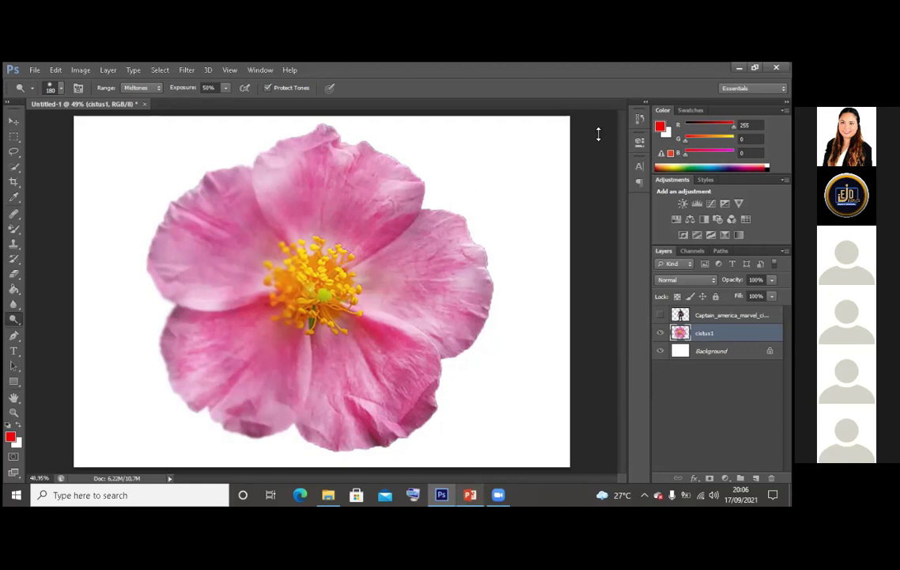
Consult the Burn Tool description on the PowerPoint slide and choose the Burn Tool in Photoshop
click(470, 495)
click(470, 494)
click(465, 502)
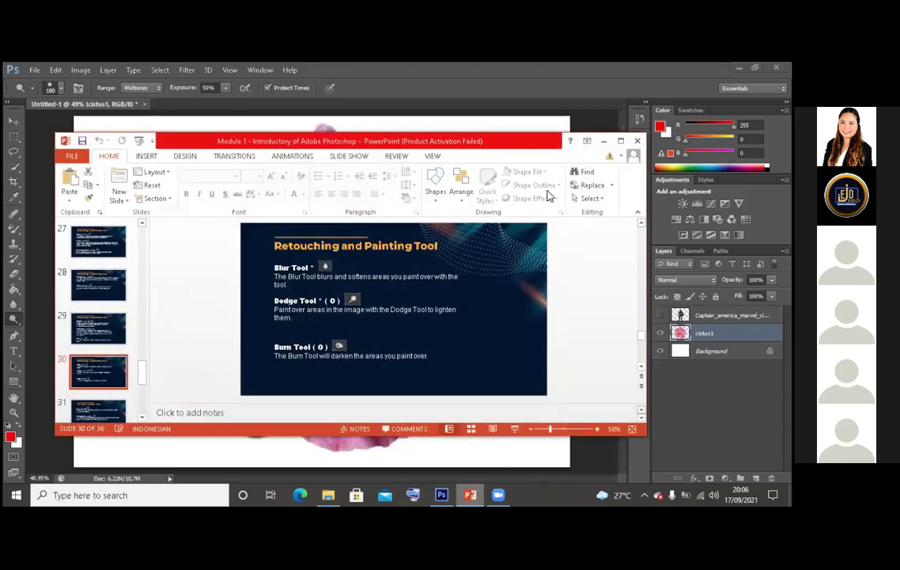
right_click(12, 321)
click(53, 327)
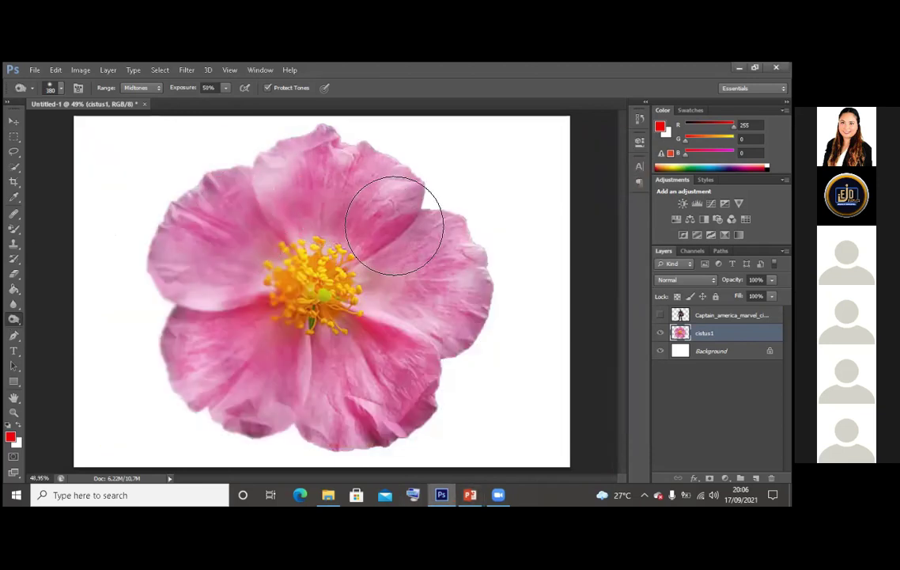
Darken the flower's petals all around with a 380 px Burn brush using the Midtones range and 50% exposure
mouse_move(315, 382)
mouse_down()
mouse_move(398, 336)
mouse_move(297, 251)
mouse_move(228, 287)
mouse_move(373, 342)
mouse_move(238, 275)
mouse_move(267, 391)
mouse_move(396, 333)
mouse_move(338, 401)
mouse_move(209, 259)
mouse_move(223, 381)
mouse_move(200, 285)
mouse_move(233, 210)
mouse_move(321, 179)
mouse_up()
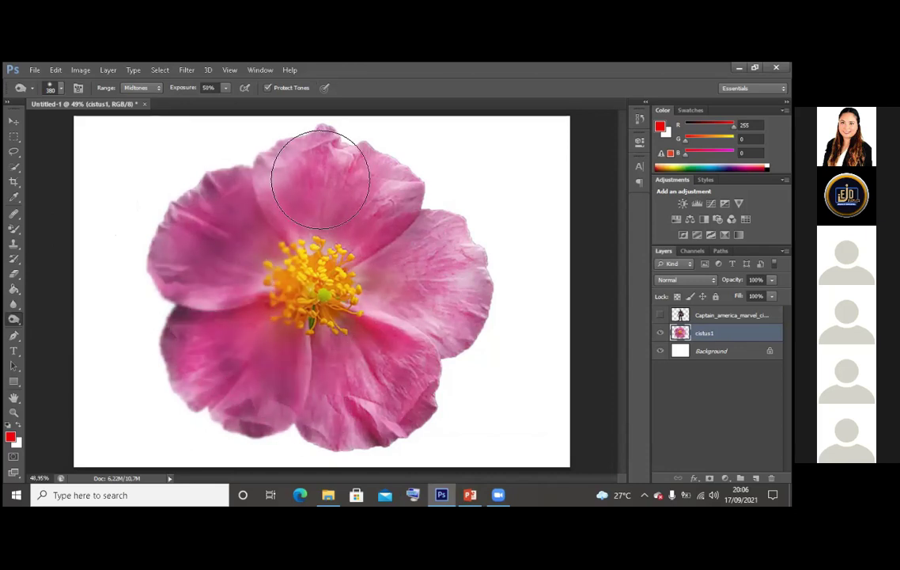
key(ctrl+alt+z)
key(ctrl+alt+z)
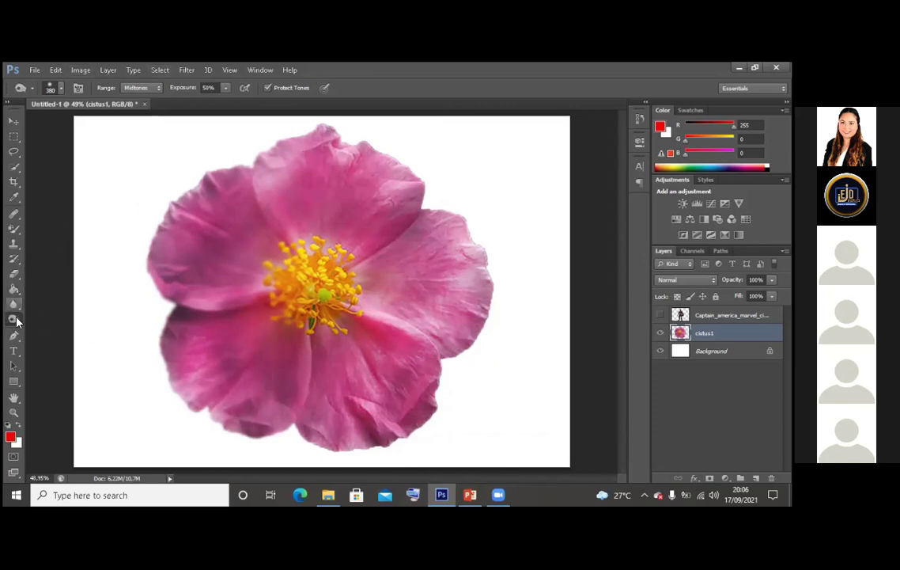
mouse_move(391, 287)
mouse_down()
mouse_move(305, 318)
mouse_move(263, 282)
mouse_move(208, 334)
mouse_move(219, 398)
mouse_move(242, 410)
mouse_move(203, 323)
mouse_move(417, 265)
mouse_up()
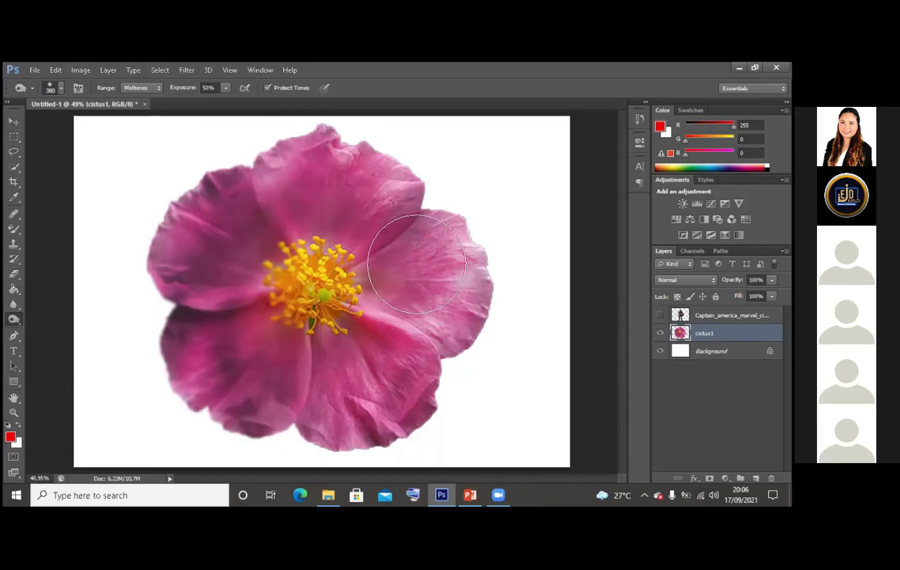
key(ctrl+alt+z)
key(ctrl+alt+z)
key(ctrl+alt+z)
key(ctrl+alt+z)
key(ctrl+alt+z)
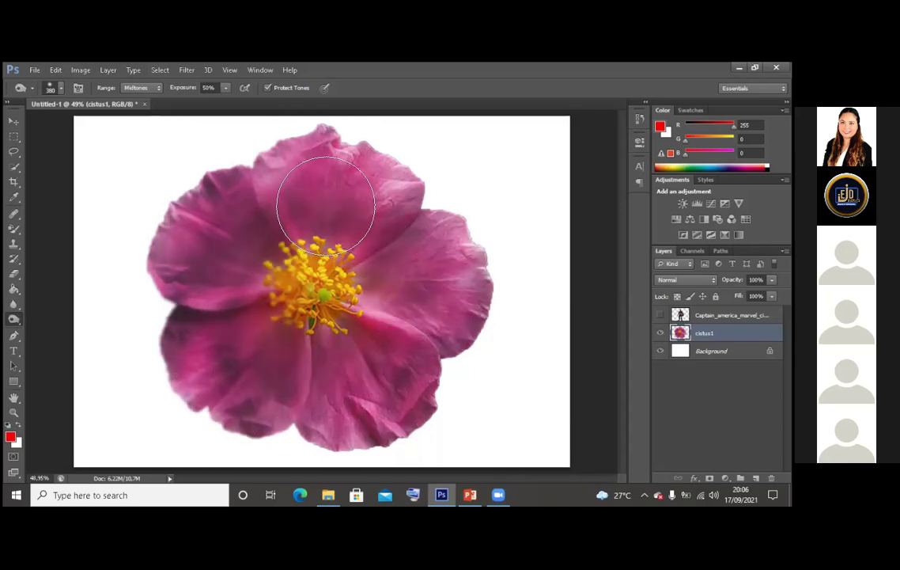
key(ctrl+alt+z)
key(ctrl+alt+z)
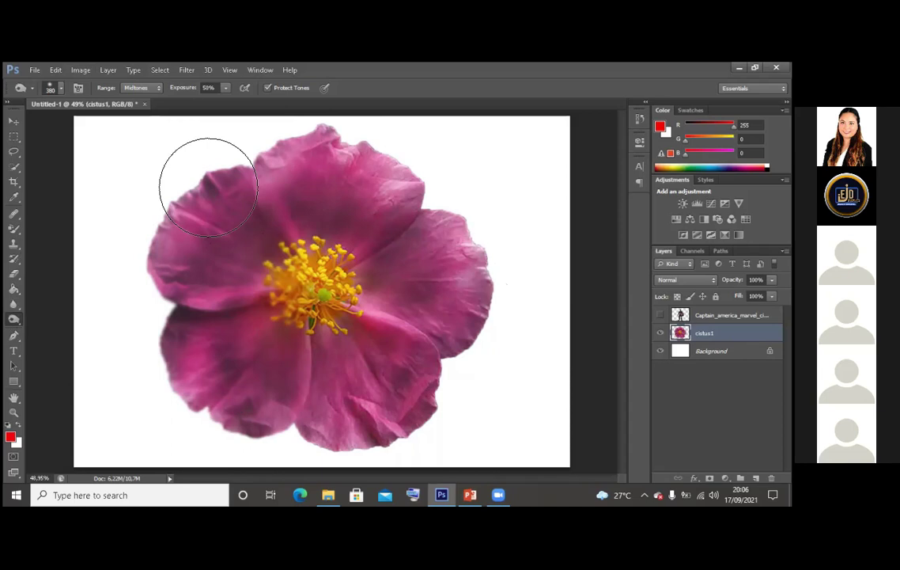
key(ctrl+alt+z)
key(ctrl+alt+z)
key(ctrl+alt+z)
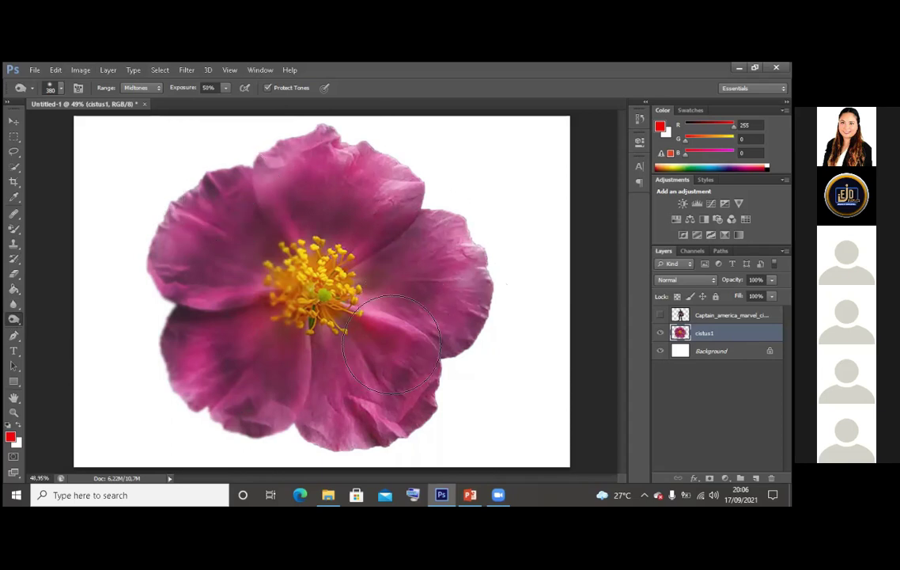
key(ctrl+alt+z)
key(ctrl+alt+z)
Consult the PowerPoint slide on the Drawing and Type Tool, return to Photoshop and choose the Pen Tool
key(alt+Tab)
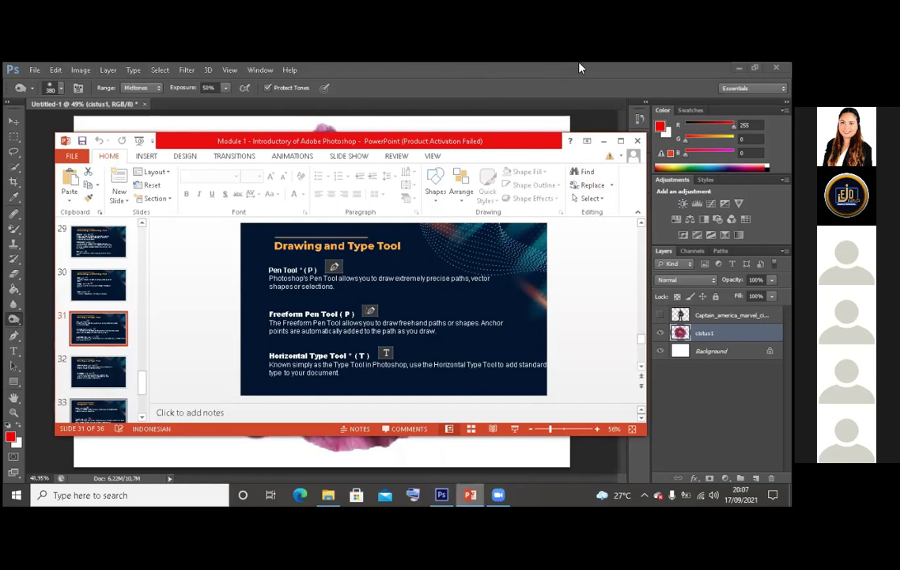
click(604, 142)
click(14, 336)
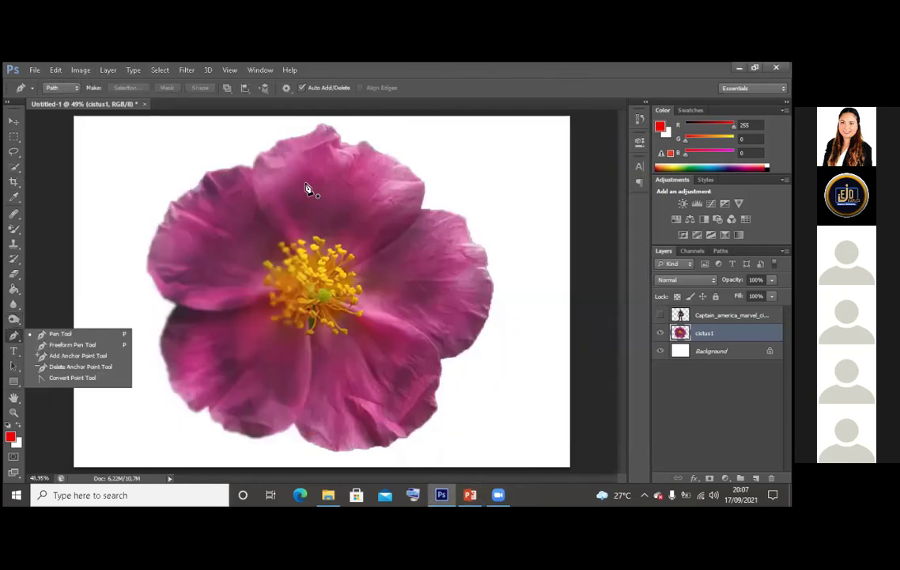
Trace a closed pen path around the flower's upper petal and convert it to a new anti-aliased selection with 0 px feather
click(278, 233)
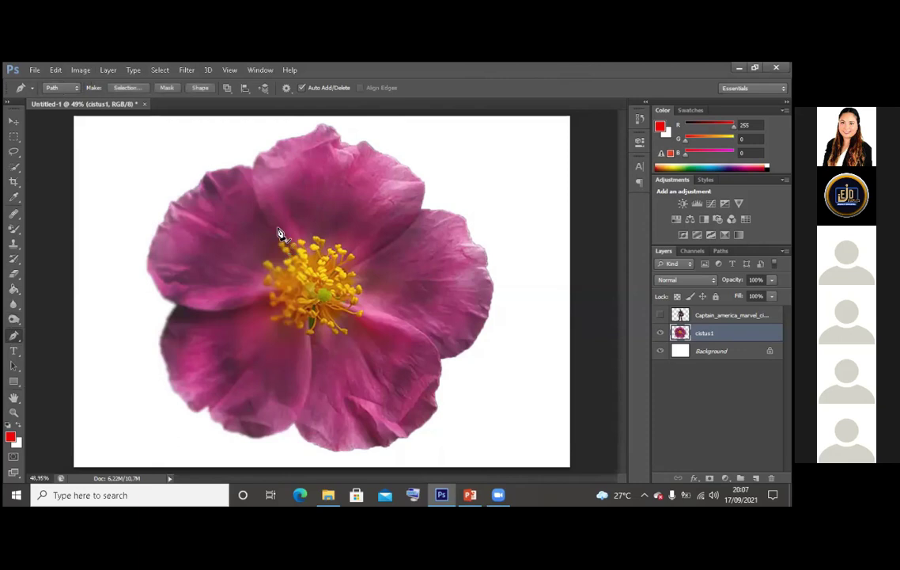
click(322, 125)
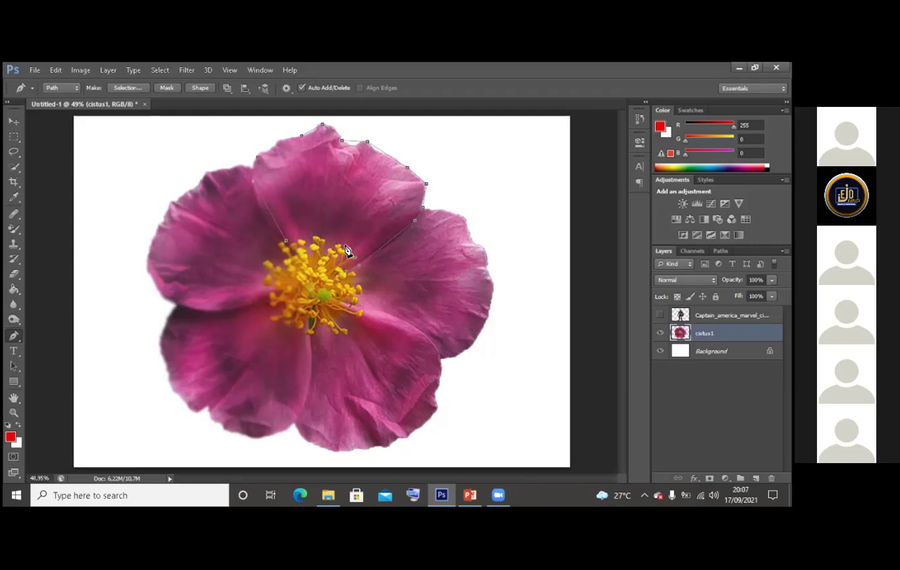
click(289, 245)
right_click(433, 223)
click(412, 216)
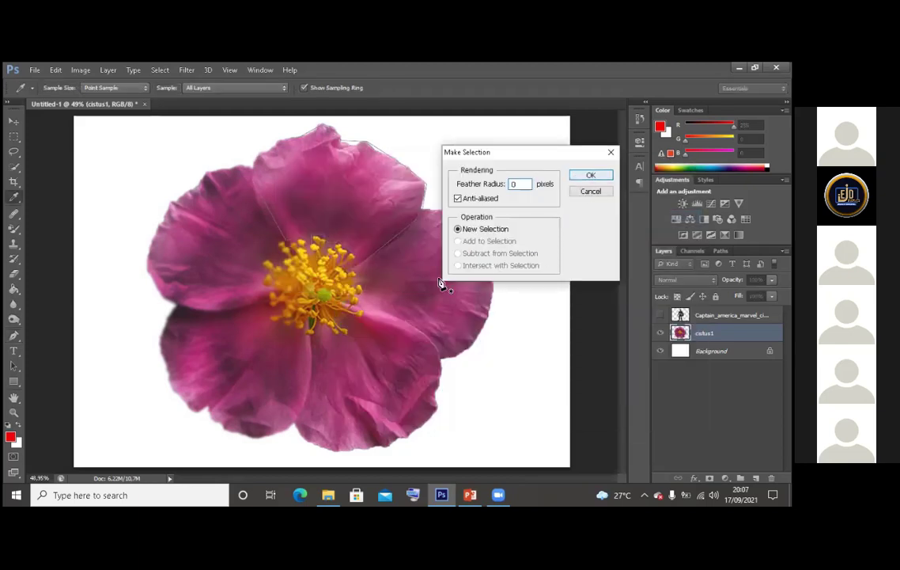
key(Return)
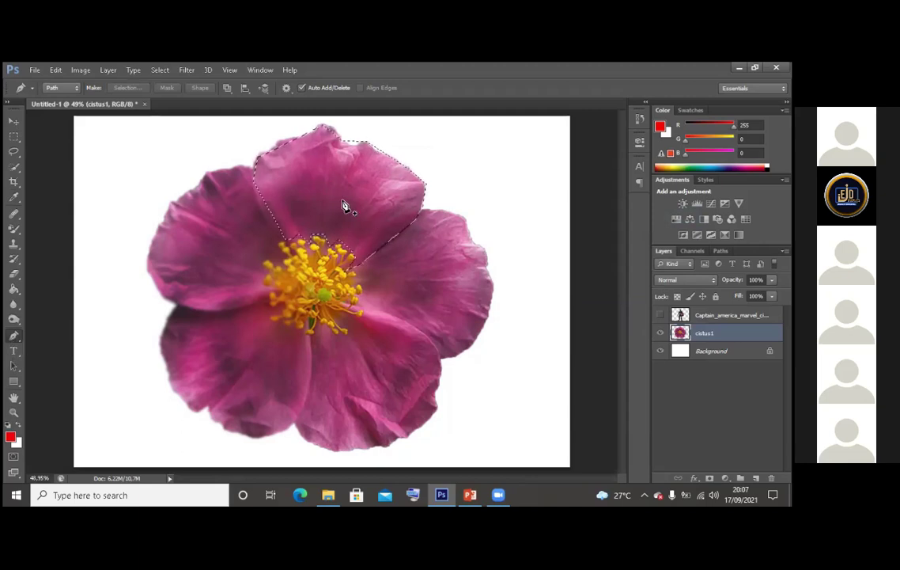
Copy and paste the selected upper petal, and move the copy over the flower's right petal
key(ctrl+m)
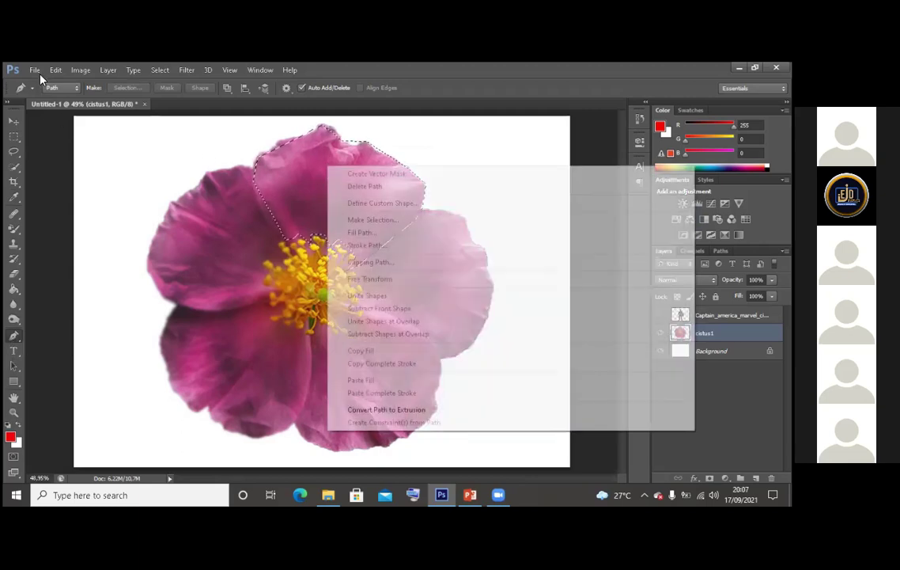
click(36, 71)
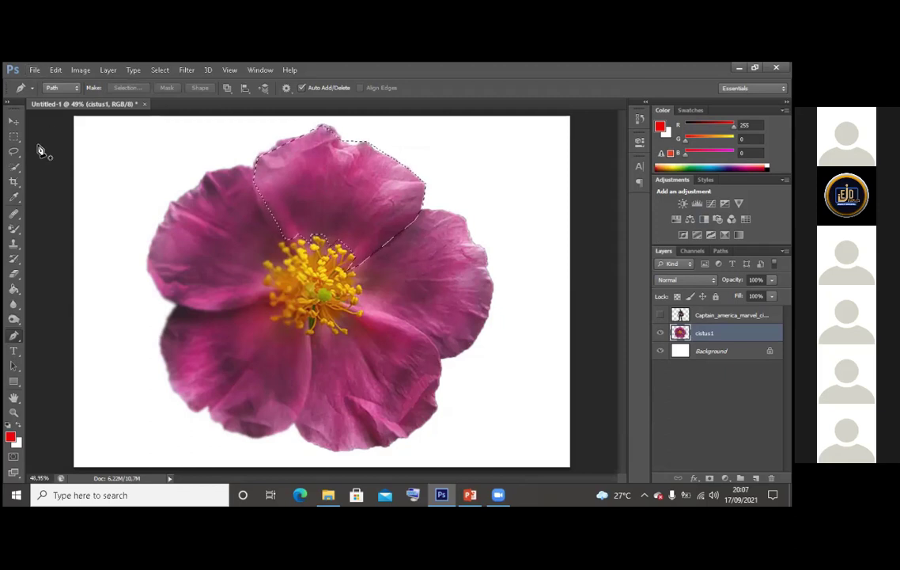
click(54, 70)
click(111, 138)
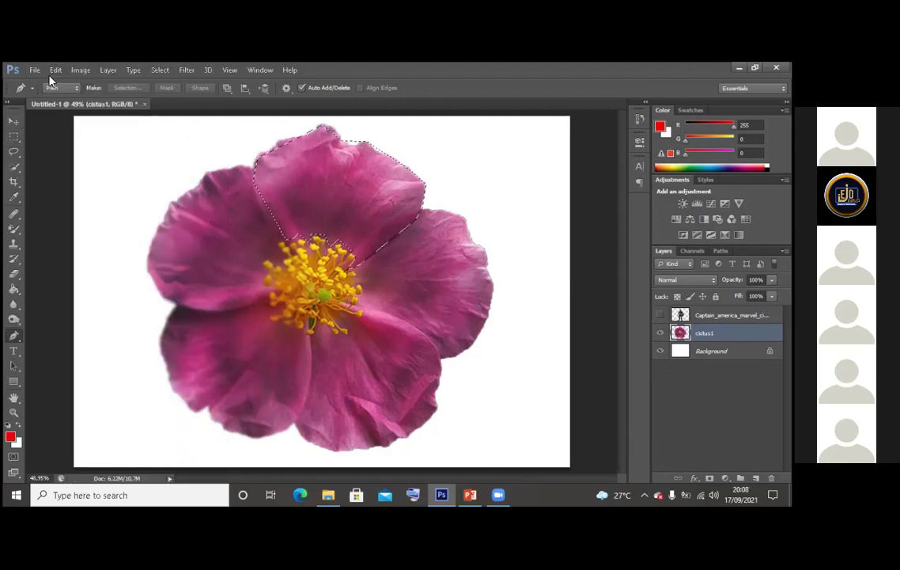
click(54, 70)
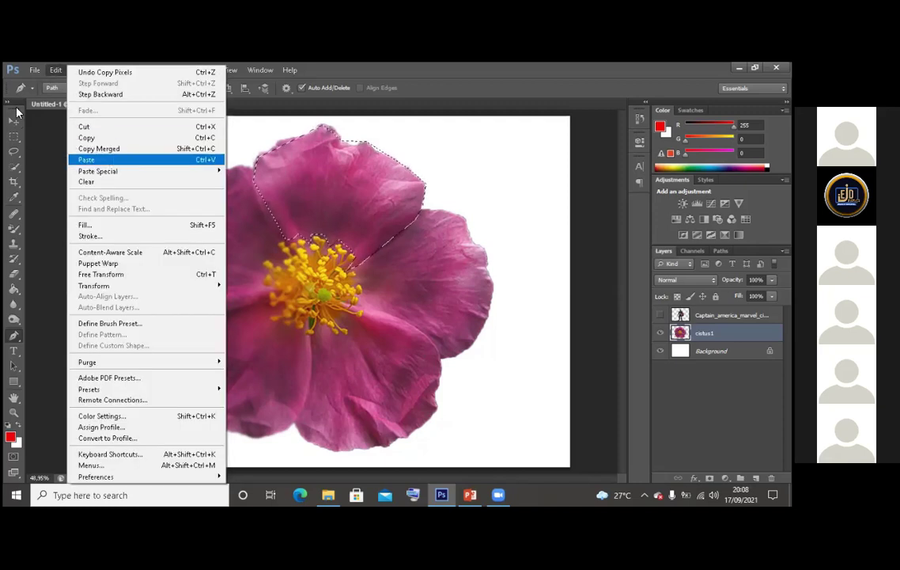
click(103, 159)
click(14, 121)
drag(333, 189, 442, 281)
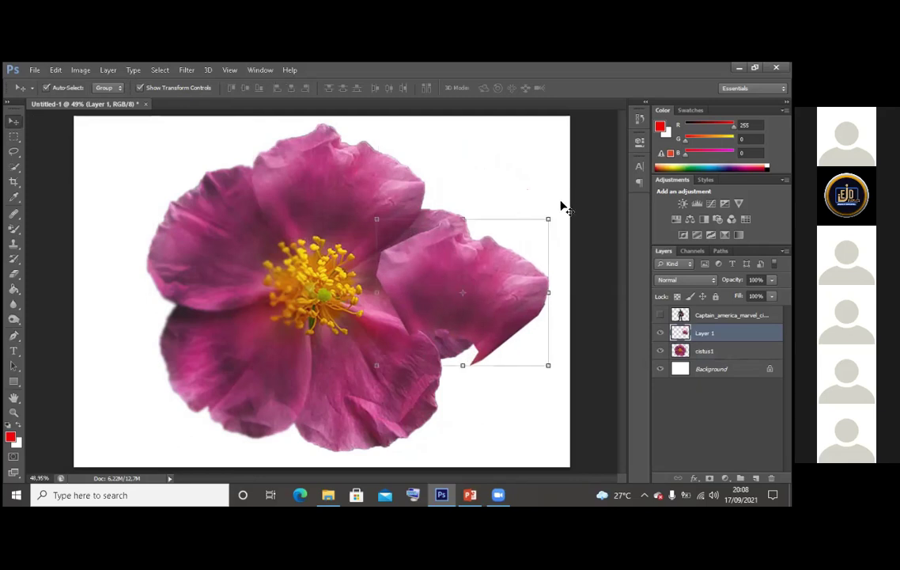
Rotate the pasted petal 57.17° to fit over the right petal, apply the transformation, and discard the petal copy
drag(563, 208, 566, 323)
drag(419, 311, 445, 311)
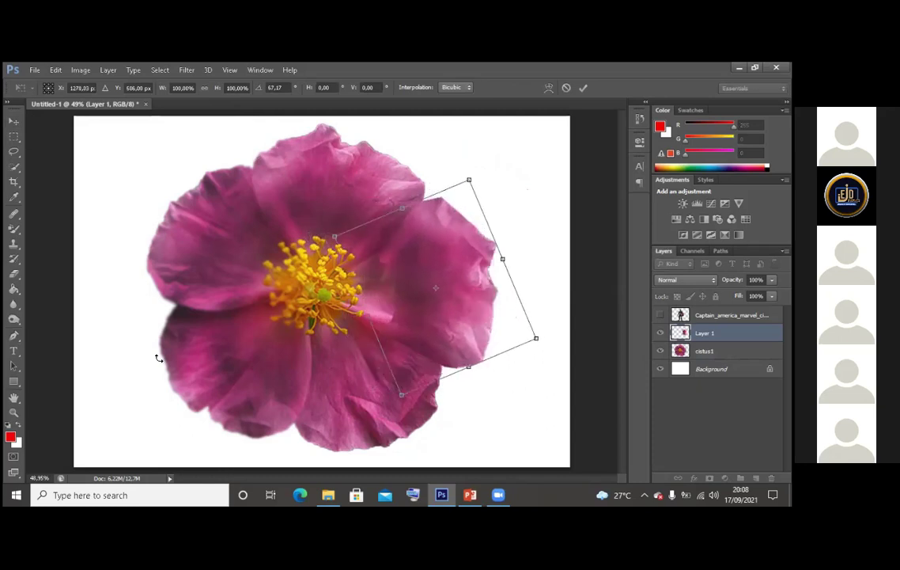
click(15, 299)
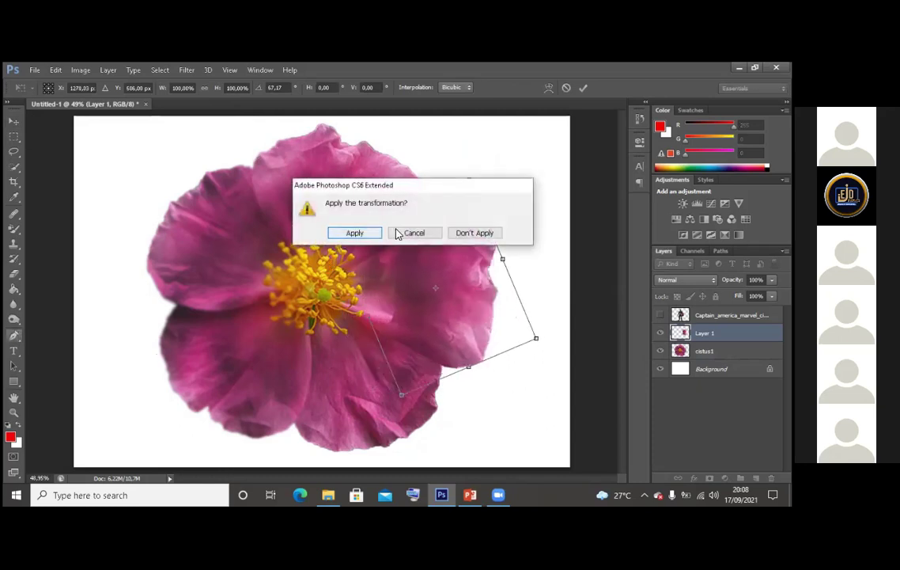
click(354, 233)
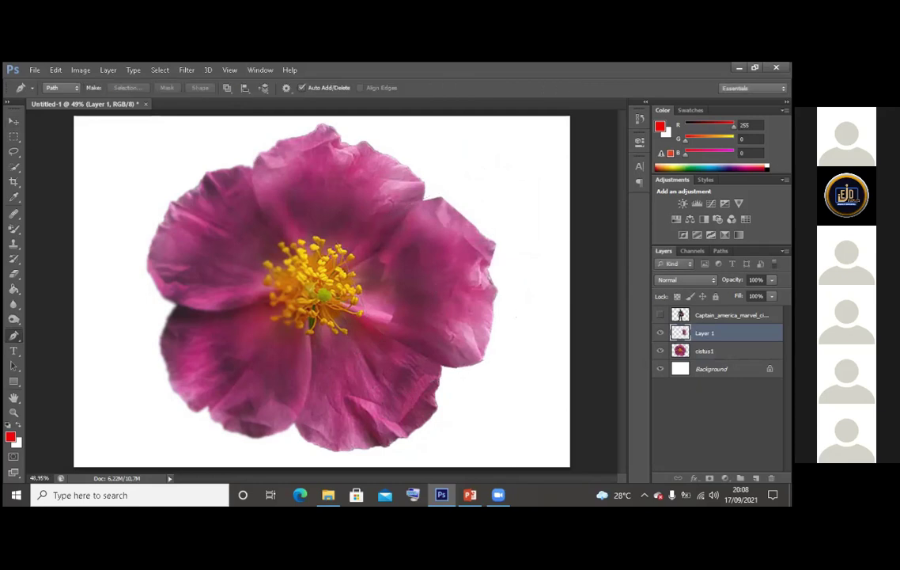
key(ctrl+e)
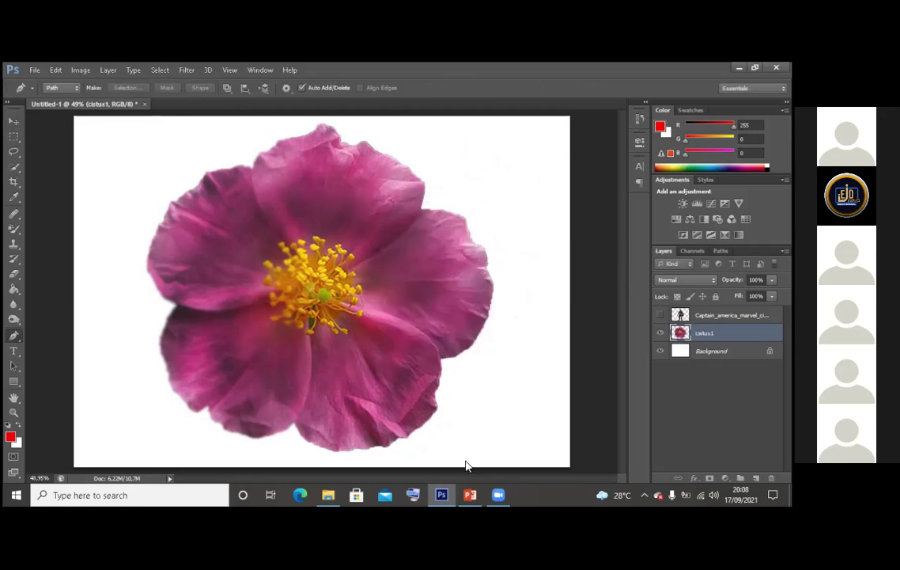
Consult the PowerPoint slide again and choose the Freeform Pen Tool in Photoshop
click(470, 495)
right_click(14, 335)
click(59, 344)
Draw freeform paths around the whole flower and inside its petals, and convert them to a selection
mouse_move(235, 167)
mouse_down()
mouse_move(200, 174)
mouse_move(151, 220)
mouse_move(152, 346)
mouse_move(169, 405)
mouse_move(257, 454)
mouse_move(290, 442)
mouse_move(337, 460)
mouse_move(382, 458)
mouse_move(438, 441)
mouse_move(456, 394)
mouse_move(447, 370)
mouse_move(481, 349)
mouse_move(498, 290)
mouse_move(466, 212)
mouse_move(445, 202)
mouse_move(421, 168)
mouse_move(364, 140)
mouse_up()
drag(279, 132, 245, 164)
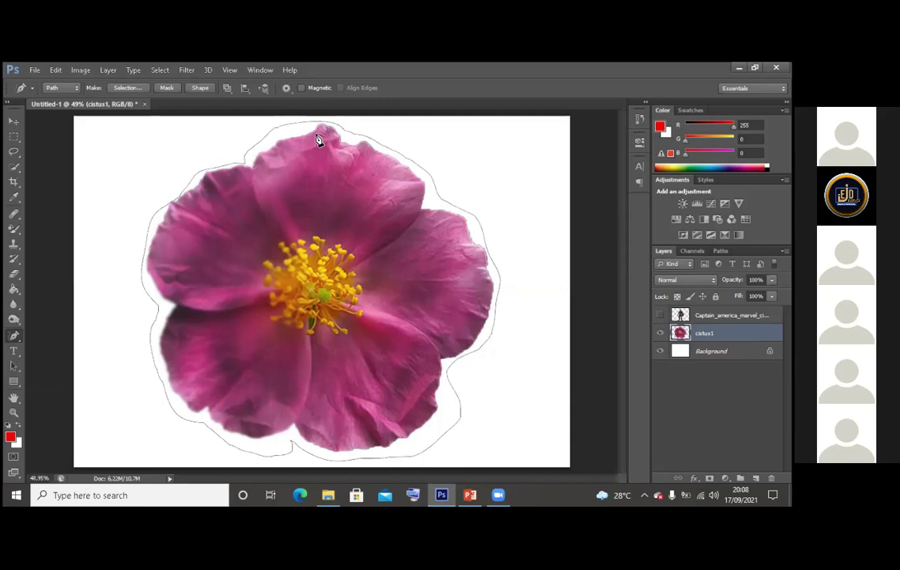
mouse_move(189, 299)
mouse_down()
mouse_move(184, 362)
mouse_move(246, 416)
mouse_up()
right_click(266, 207)
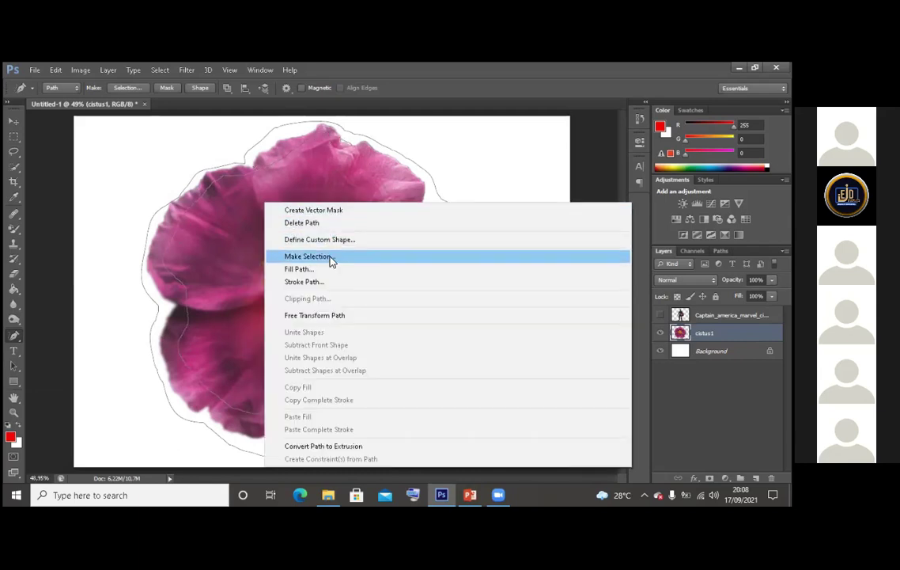
key(Return)
click(592, 175)
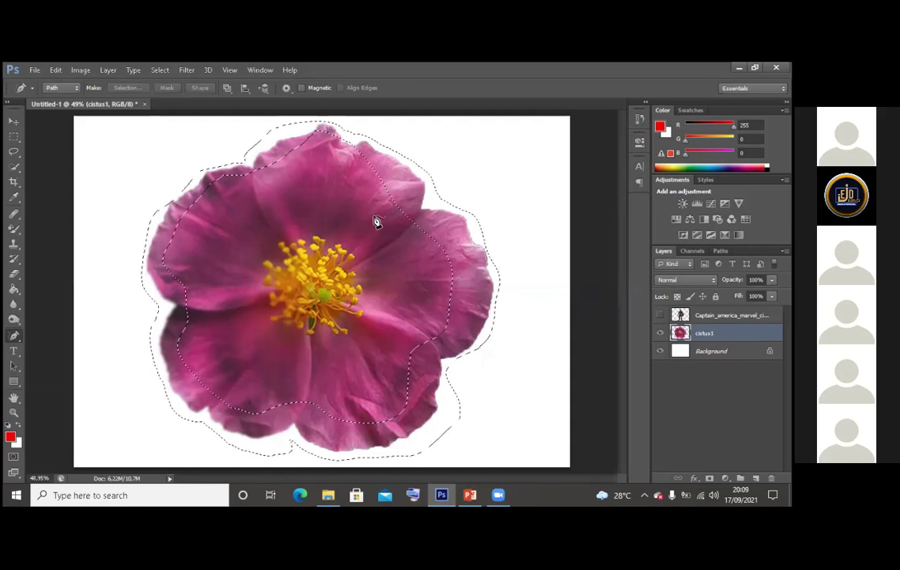
Draw a roughly circular freeform path around the flower's yellow centre and convert it to a selection
key(ctrl+d)
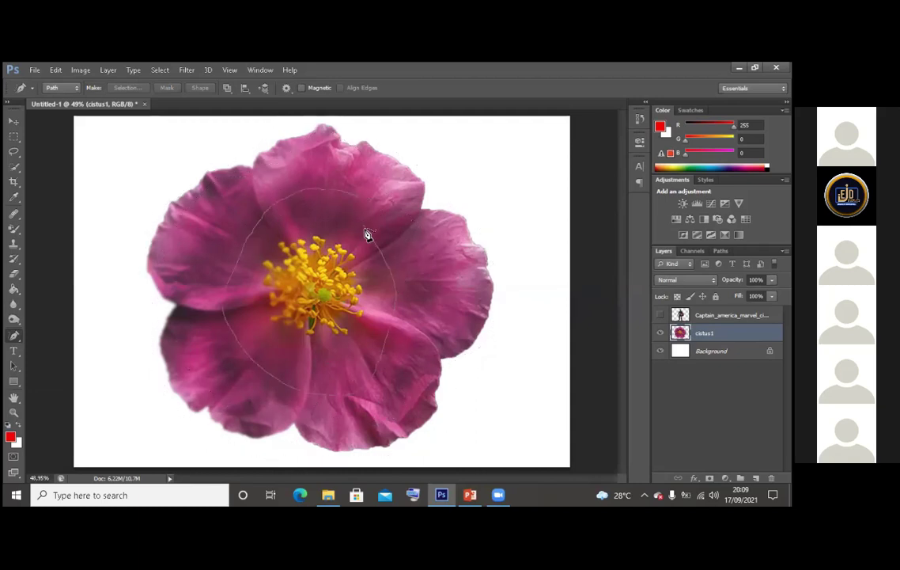
key(ctrl+shift+d)
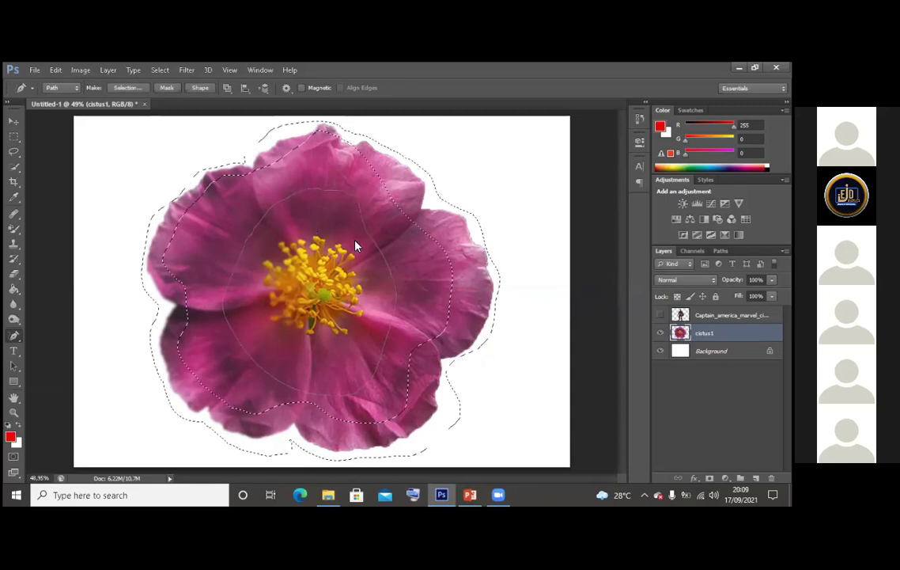
right_click(315, 214)
click(369, 271)
click(582, 174)
key(ctrl+d)
Draw three freeform loops across the petals around the flower's centre and convert them to a selection
mouse_move(223, 253)
mouse_down()
mouse_move(382, 362)
mouse_move(382, 205)
mouse_move(352, 177)
mouse_move(263, 188)
mouse_up()
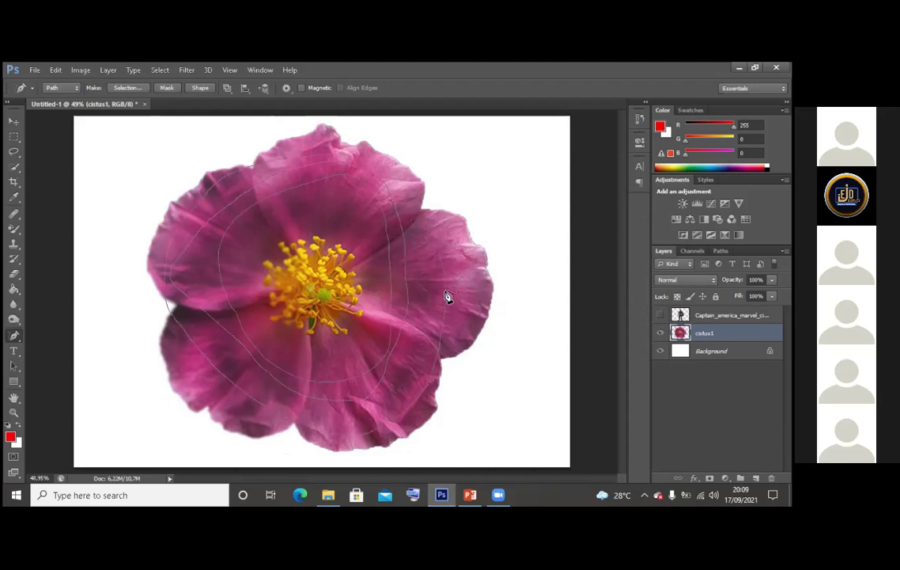
key(ctrl+Return)
right_click(377, 183)
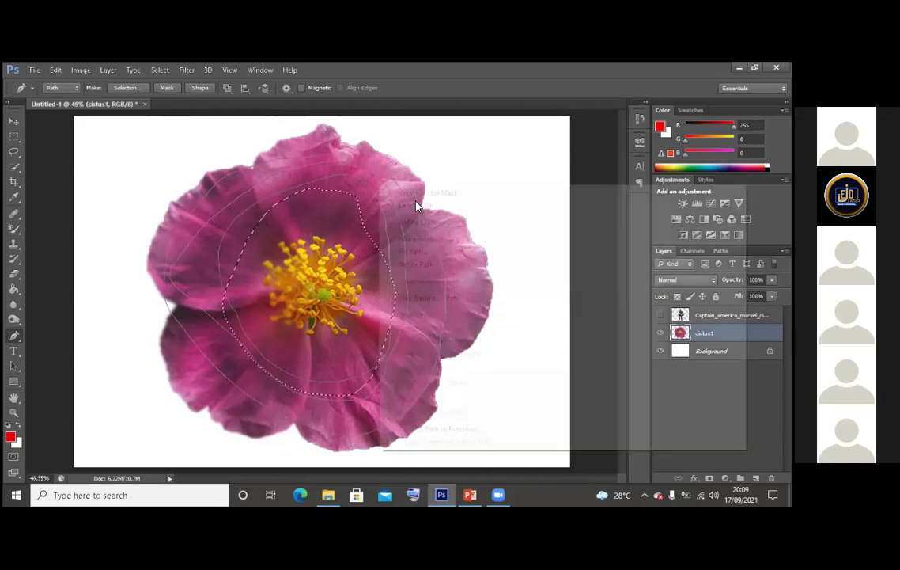
click(515, 238)
click(590, 177)
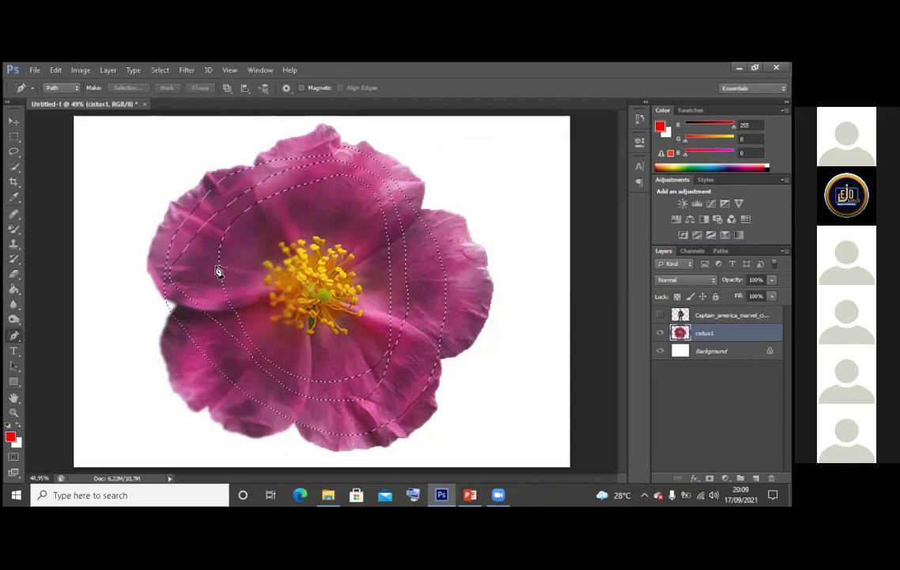
Copy the selected freeform loops from the flower layer and paste them as a new layer
right_click(291, 187)
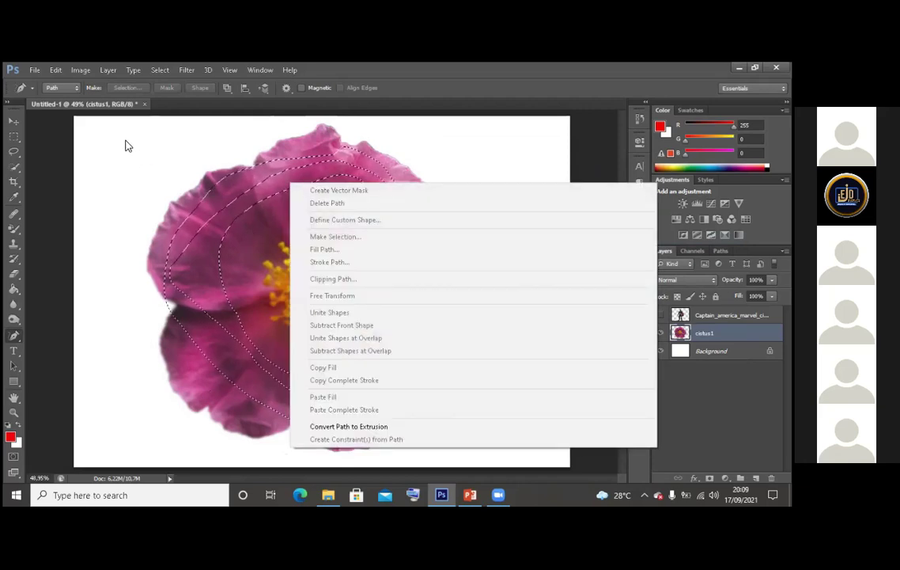
click(20, 123)
click(17, 136)
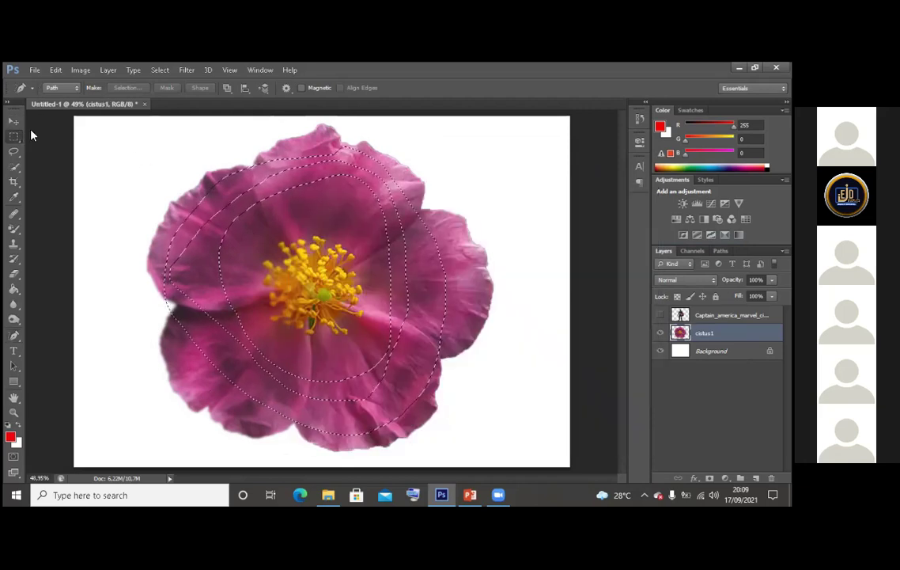
click(57, 70)
click(109, 138)
click(55, 70)
click(114, 164)
Move the pasted loops to the canvas's upper-right area at about 68% width and 71% height, and delete their layer
key(v)
drag(295, 205, 439, 178)
mouse_move(417, 220)
mouse_down()
mouse_move(445, 237)
mouse_move(455, 201)
mouse_move(406, 221)
mouse_up()
drag(521, 413, 516, 298)
mouse_move(431, 333)
mouse_down()
mouse_move(518, 403)
mouse_move(524, 241)
mouse_up()
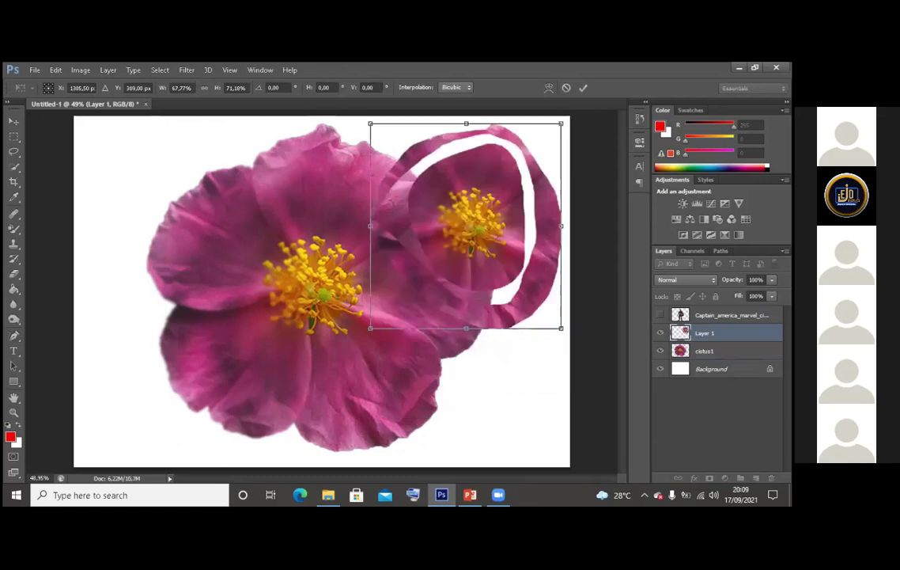
key(Return)
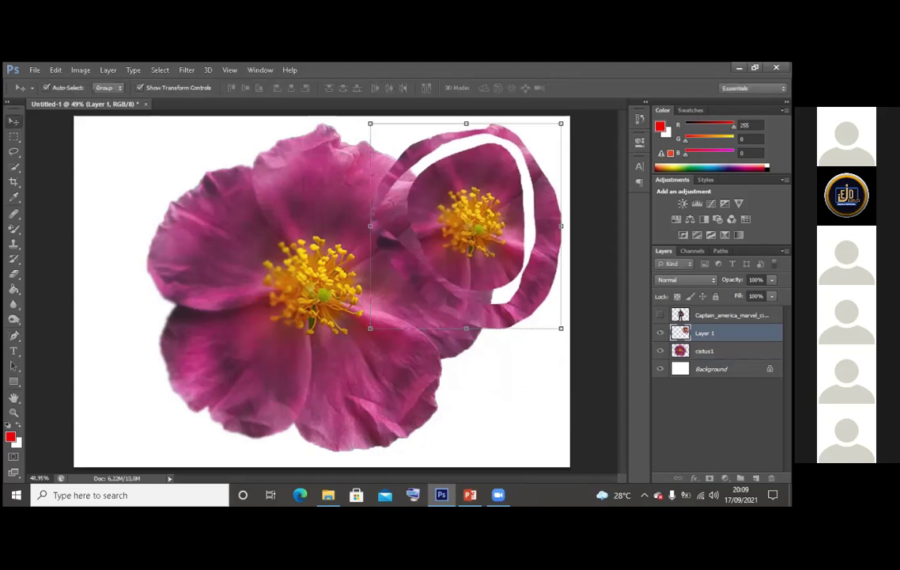
key(Delete)
Scale the flower down and centre it horizontally in the upper part of the canvas, leaving room beneath for text
click(13, 351)
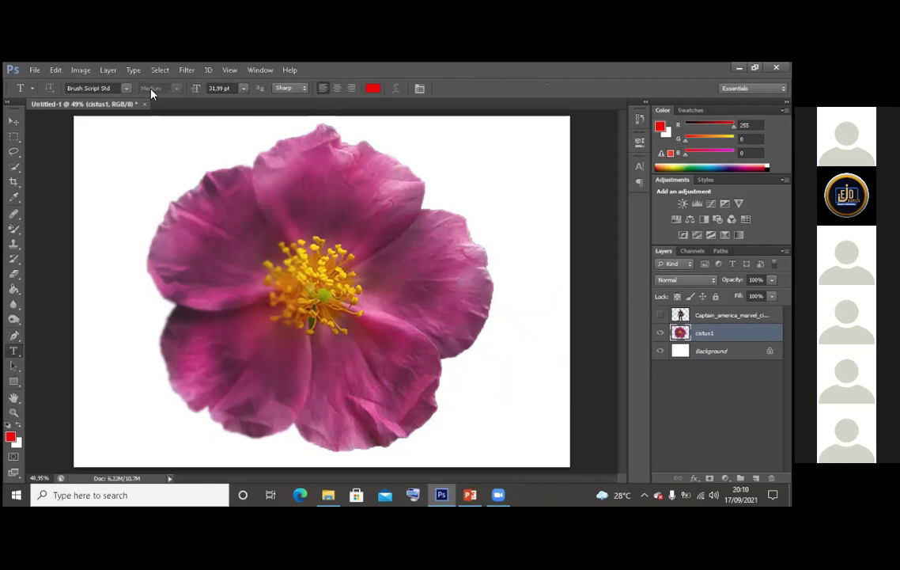
click(13, 120)
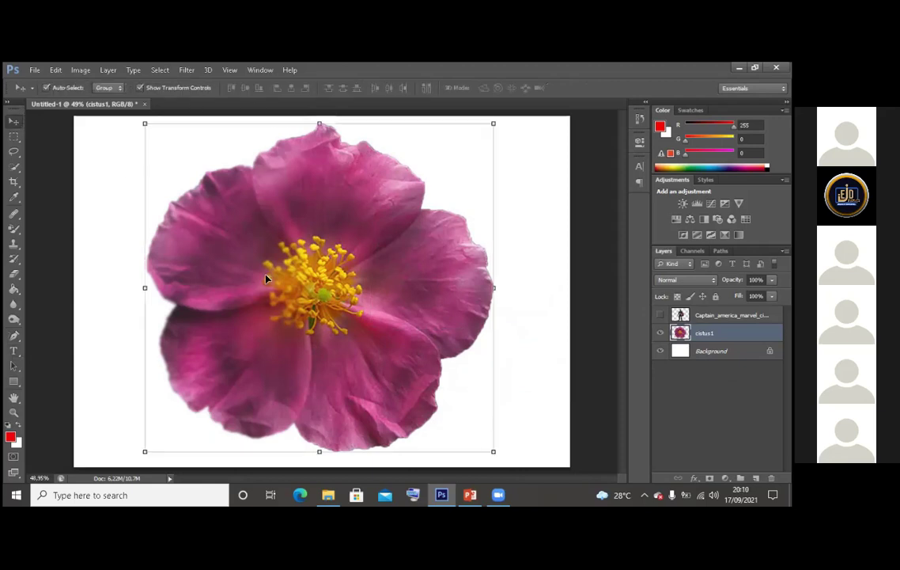
drag(493, 450, 452, 399)
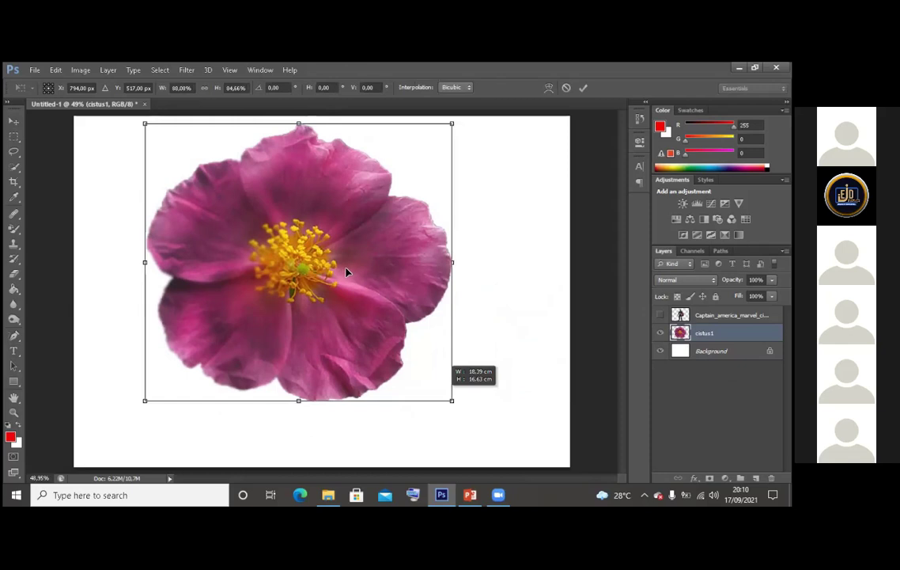
drag(452, 400, 360, 328)
drag(289, 303, 371, 303)
key(Return)
Add the red text "flower" in Brush Script Std at 31.99 pt below the flower image
key(t)
click(282, 378)
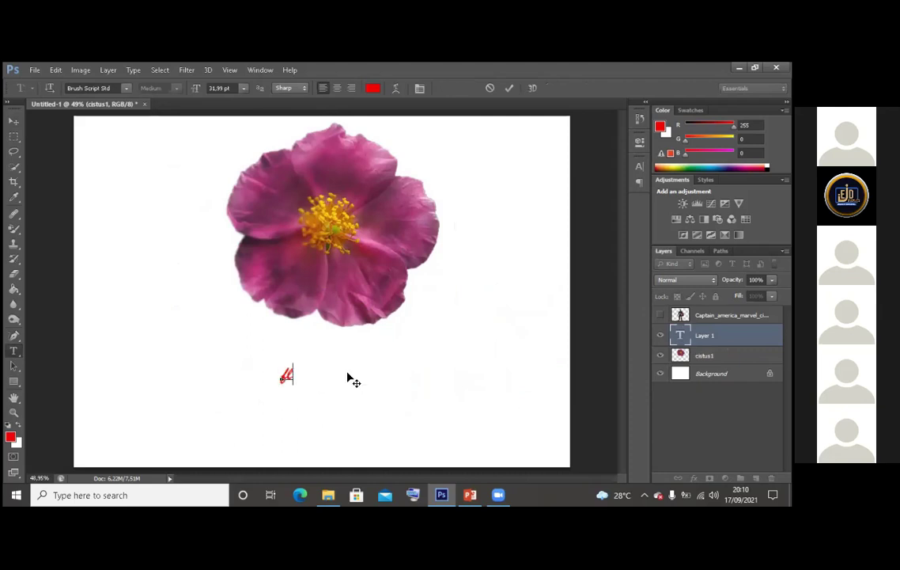
click(17, 120)
Scale the "flower" text to about 534% width and 529% height and move it just beneath the flower image
drag(327, 384, 418, 445)
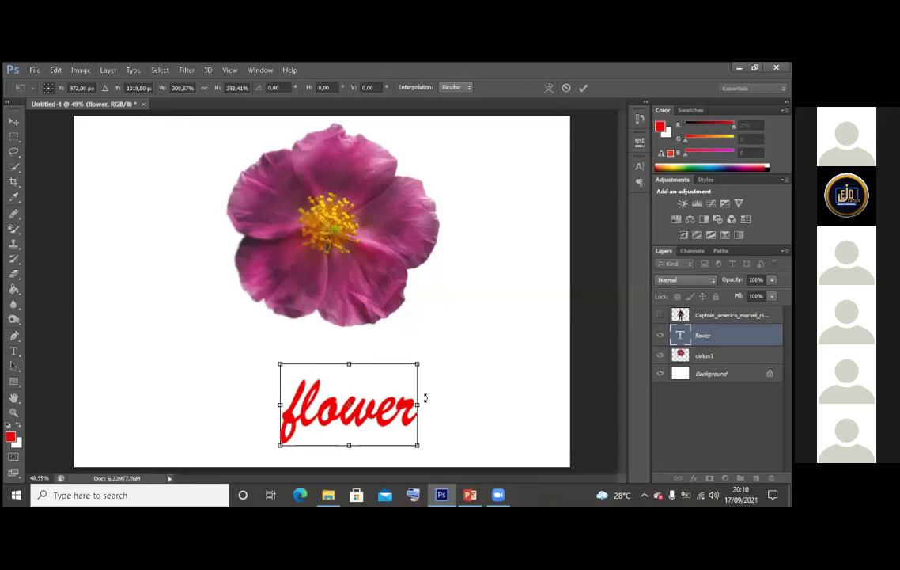
drag(280, 363, 205, 314)
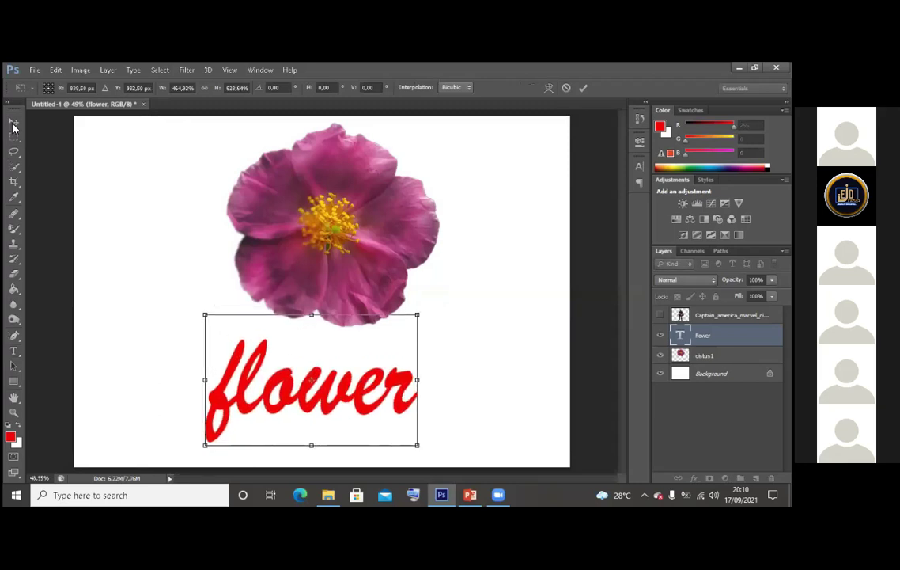
drag(417, 380, 448, 379)
click(13, 121)
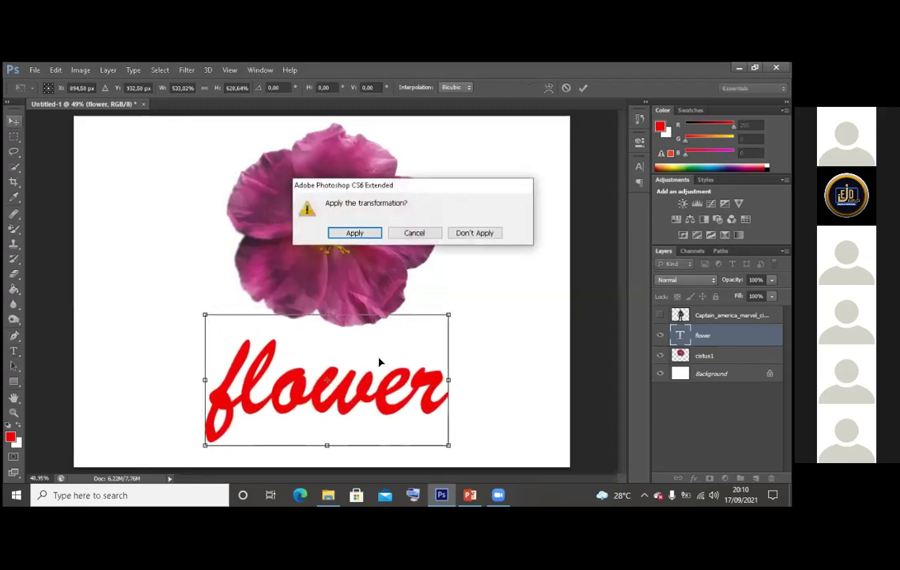
key(Return)
drag(372, 359, 377, 346)
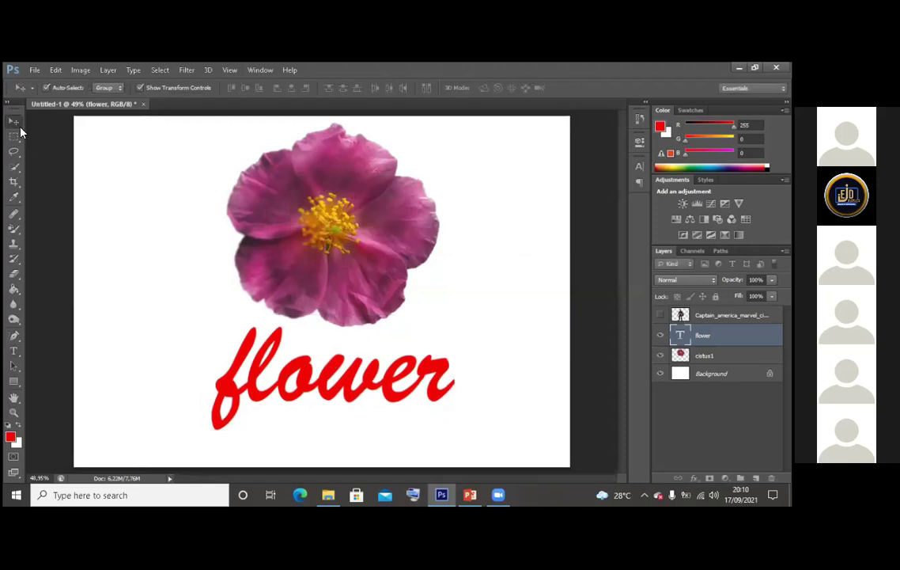
Flatten the "flower" text to about 92% of its height, keeping its width, and deselect it
drag(212, 378, 194, 378)
drag(454, 367, 472, 369)
drag(435, 398, 436, 332)
drag(524, 259, 422, 341)
drag(379, 377, 417, 380)
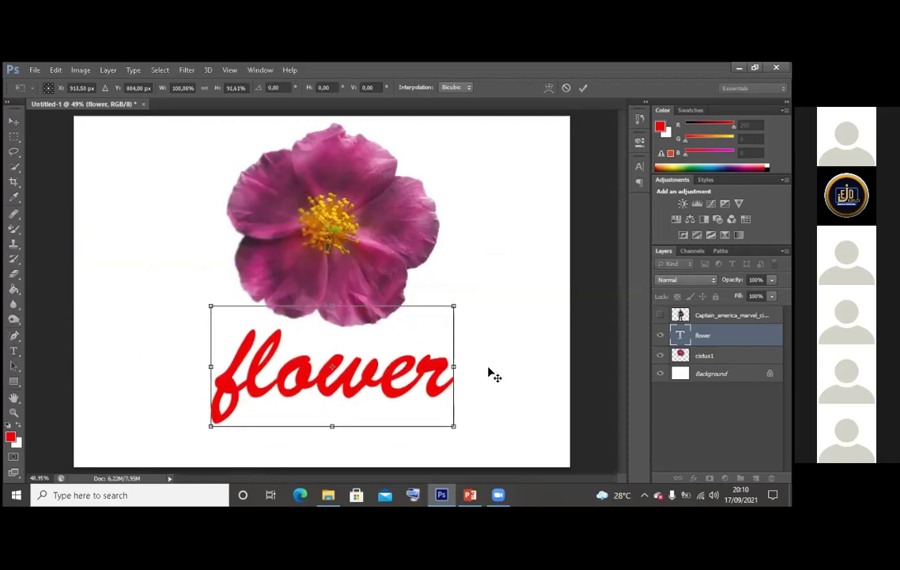
key(Return)
click(42, 315)
Select the "flower" text layer, set the foreground colour to black and fill the text with it
click(14, 352)
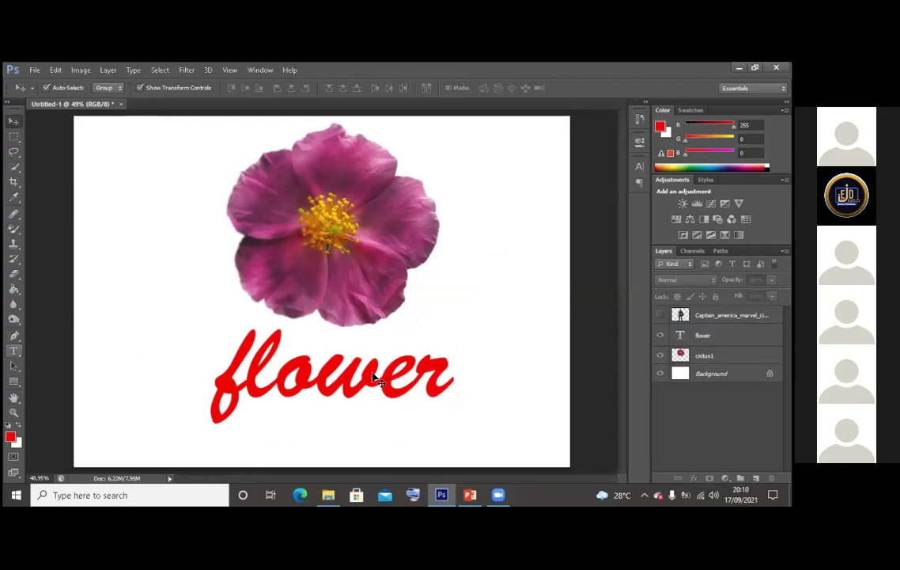
click(375, 378)
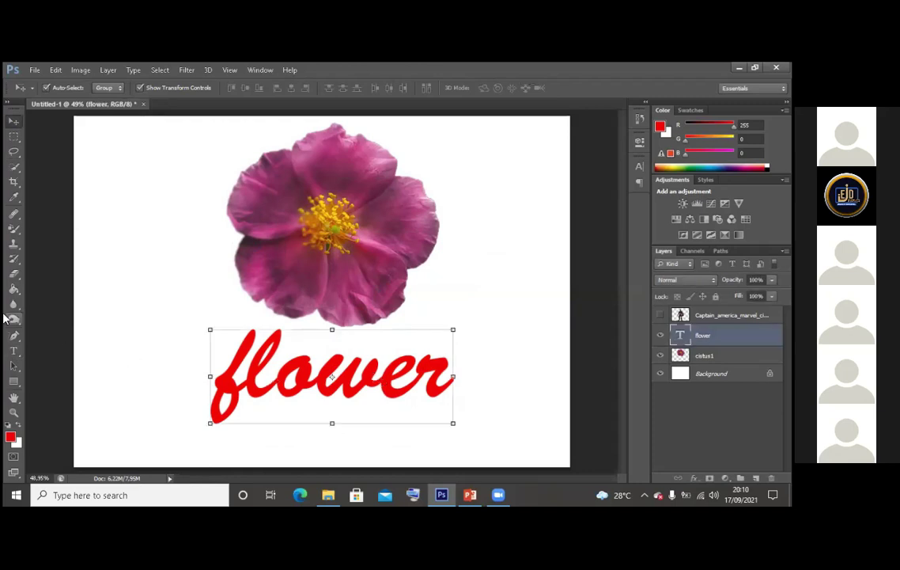
drag(14, 288, 43, 293)
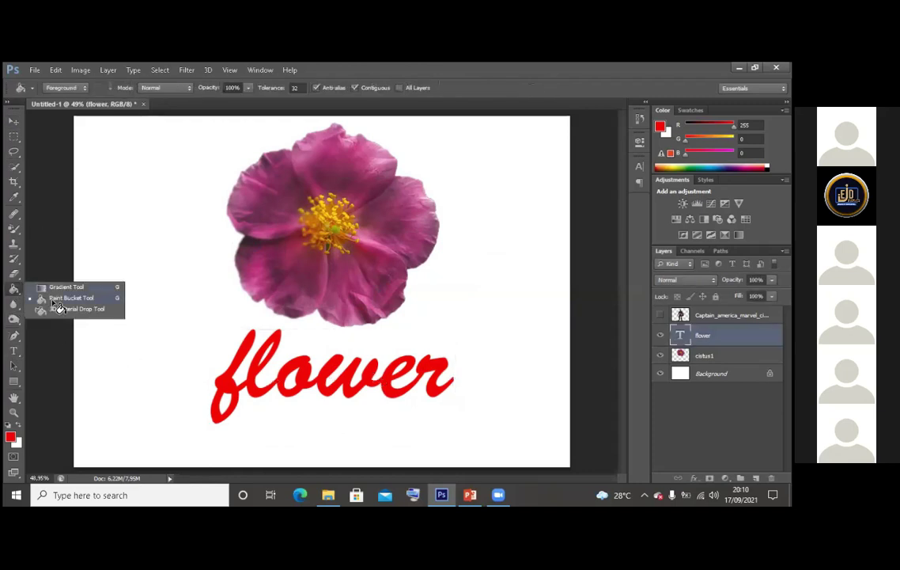
click(53, 300)
click(11, 436)
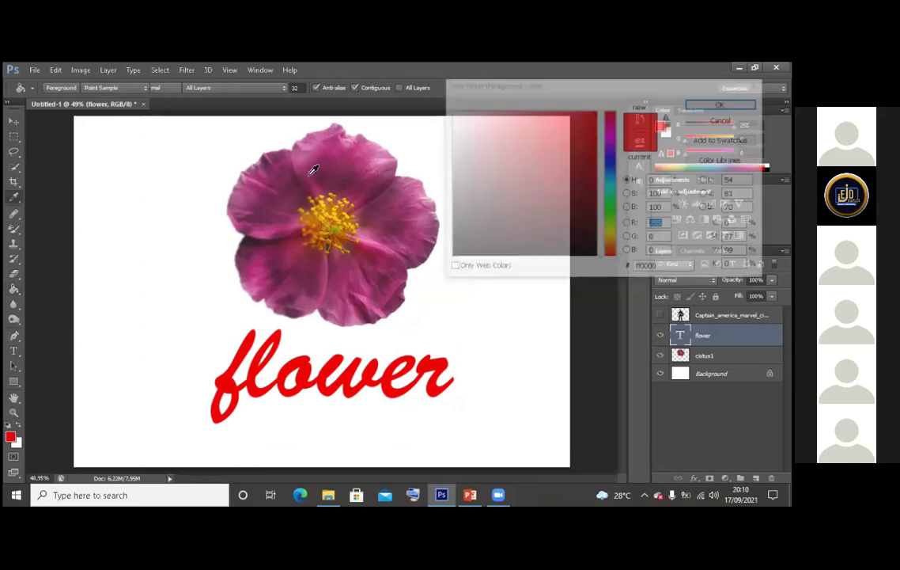
click(497, 229)
drag(497, 230, 312, 363)
key(Return)
key(alt+BackSpace)
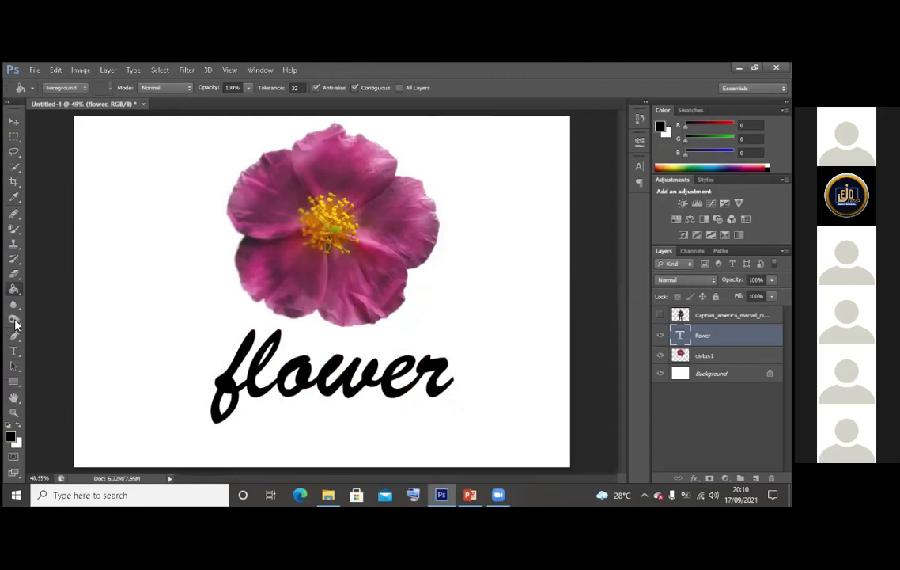
Set the foreground colour to red (230, 17, 17), rasterize the "flower" text and fill its letters with the Paint Bucket
right_click(14, 291)
click(51, 343)
click(10, 436)
drag(550, 178, 587, 124)
click(723, 103)
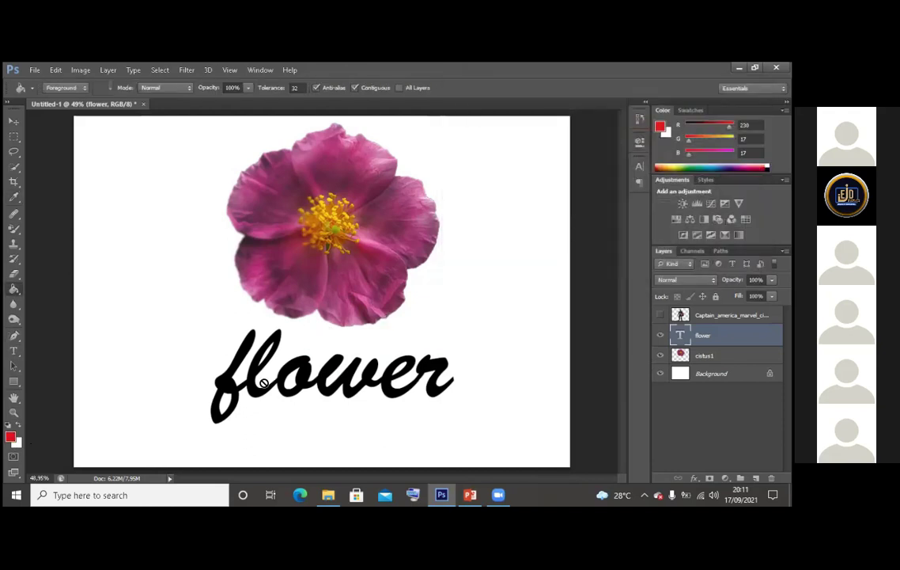
click(444, 329)
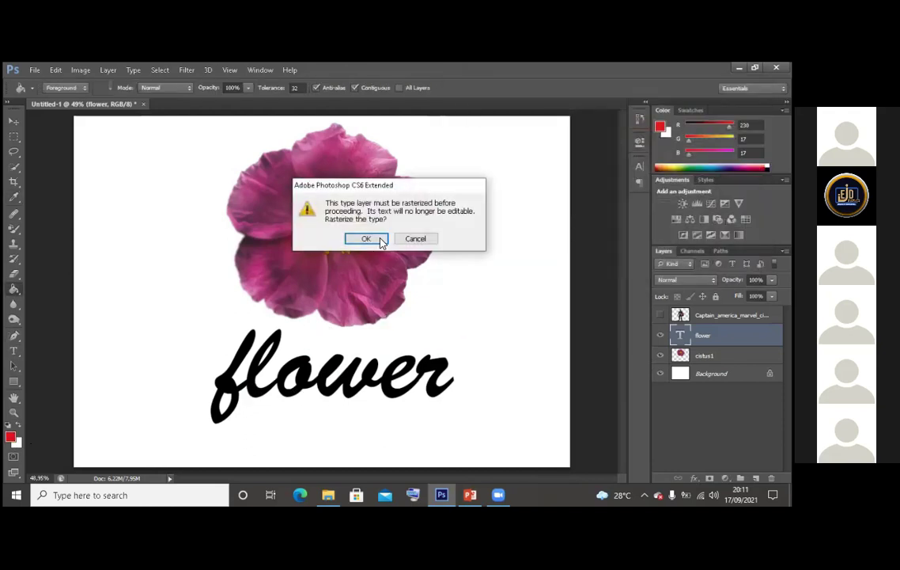
click(372, 238)
click(291, 395)
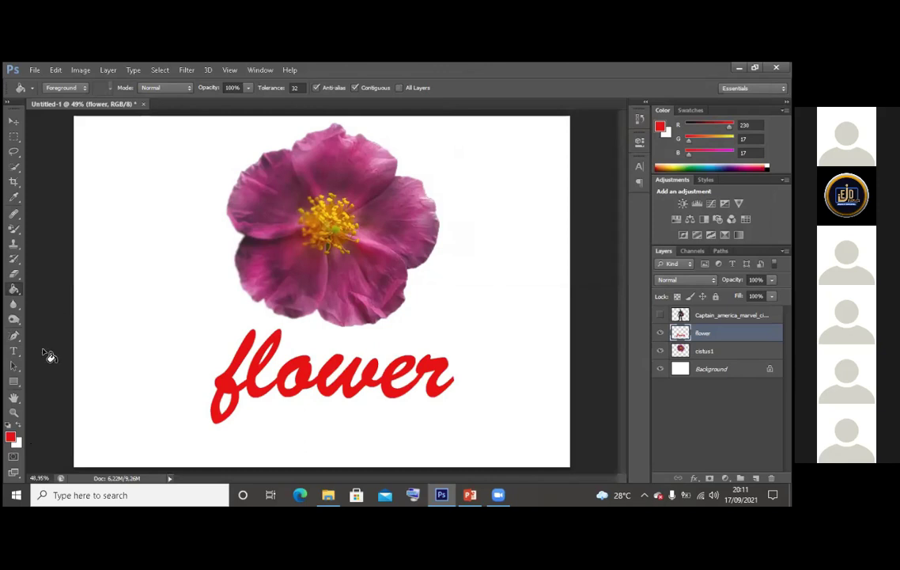
Try to edit the rasterized "flower" word with the Type tool, and remove that word and the empty text layer
click(12, 355)
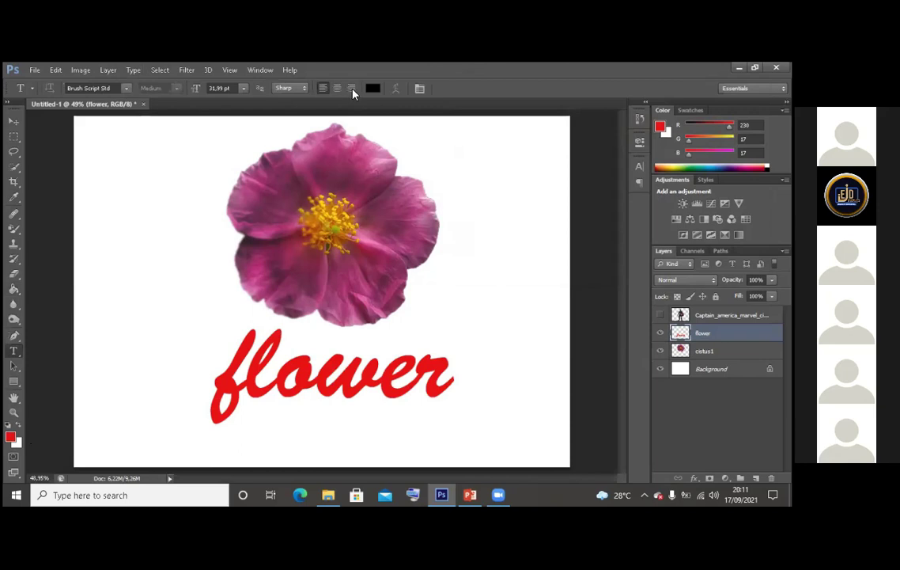
click(320, 381)
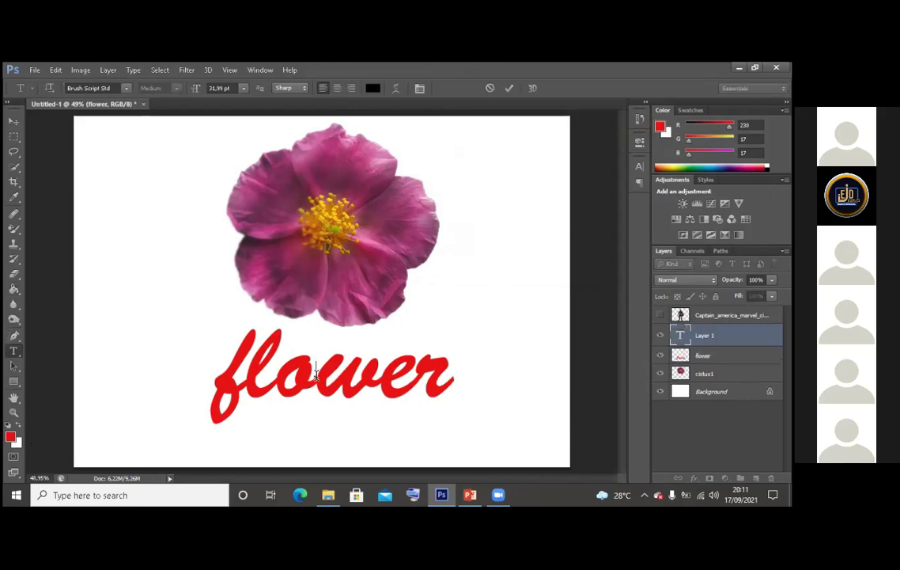
key(ctrl+Return)
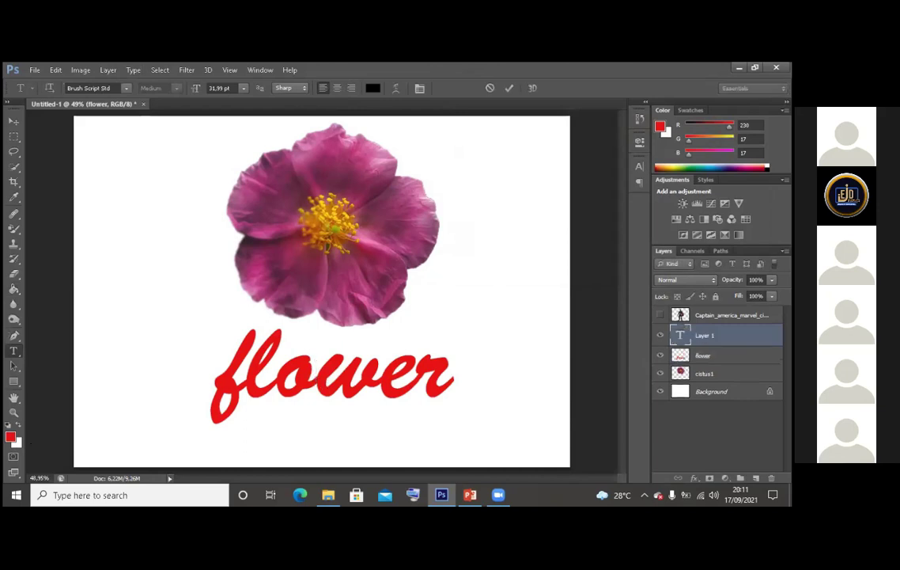
click(354, 370)
key(Escape)
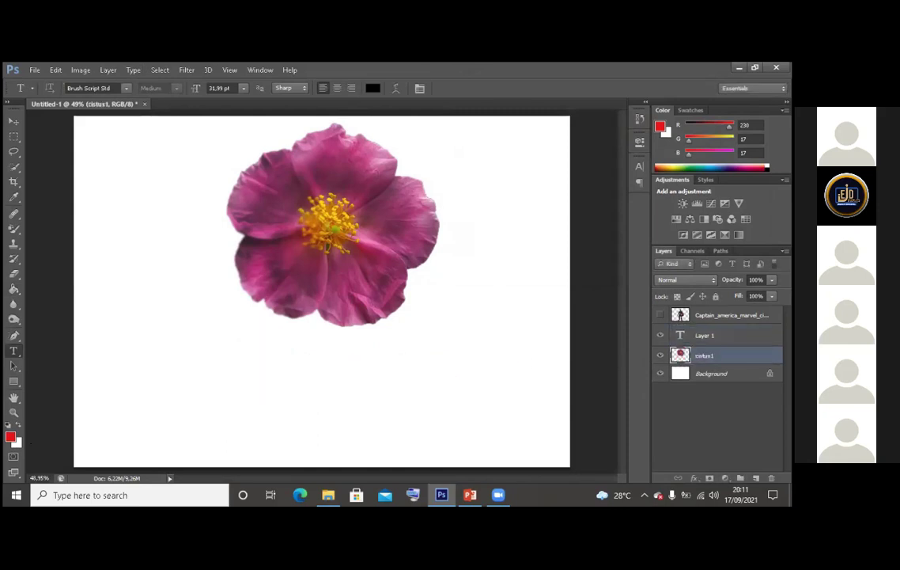
key(ctrl+alt+z)
key(ctrl+alt+z)
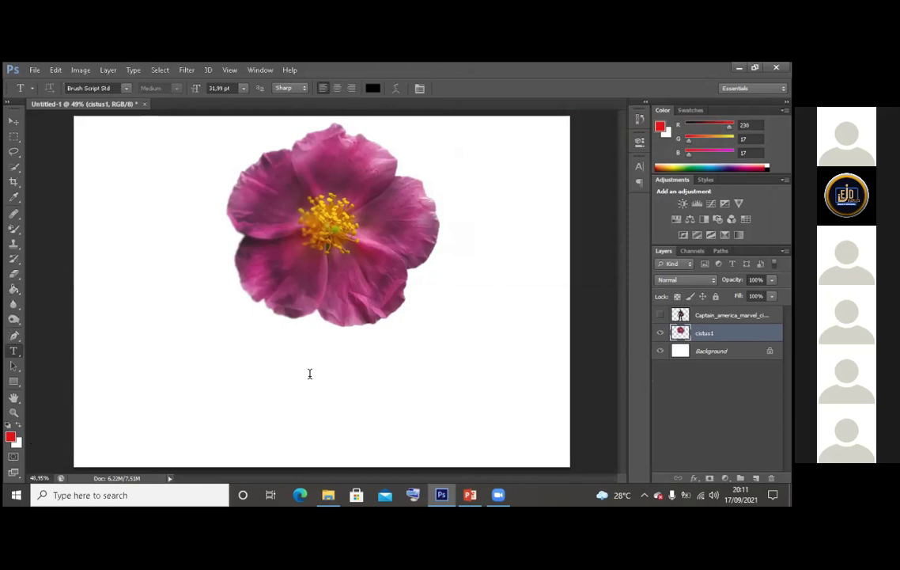
Add the black text "Flower" in Brush Script Std at 31.99 pt below the flower image
click(310, 373)
text(Flower)
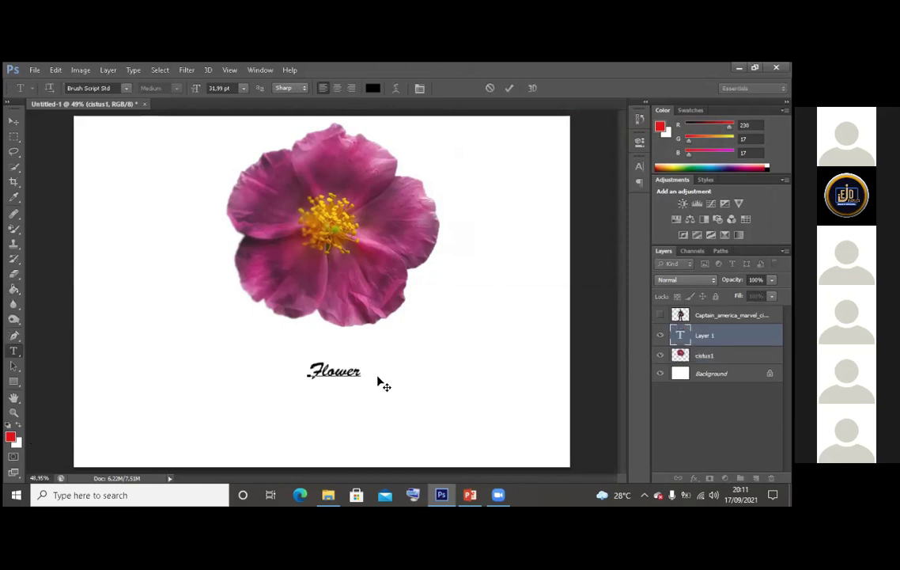
click(21, 122)
Enlarge the "Flower" text to about 163 pt, spanning slightly more than the width of the flower above it
drag(360, 378, 421, 431)
drag(309, 360, 223, 322)
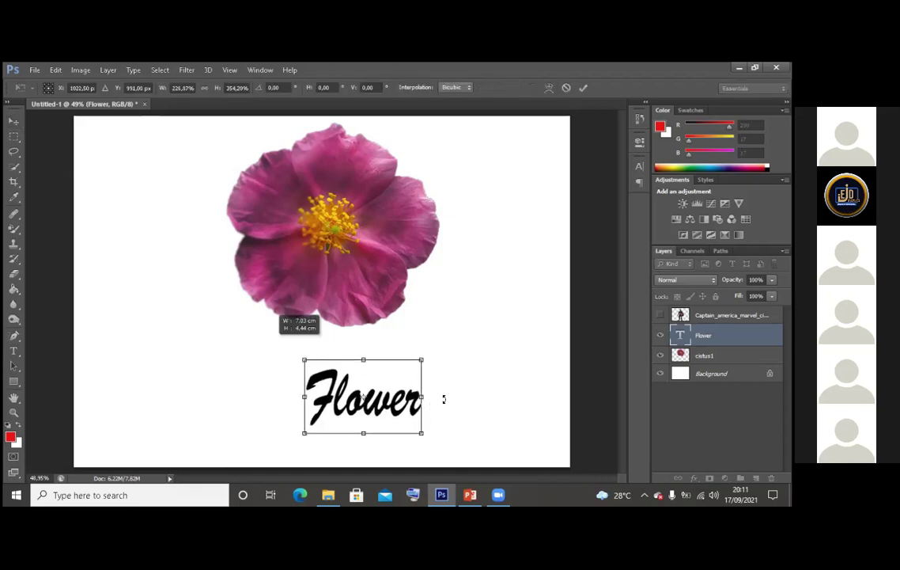
drag(422, 380, 463, 380)
key(Return)
Open the "Flower" text for editing with the Type tool and select all its characters
key(t)
click(355, 387)
click(13, 120)
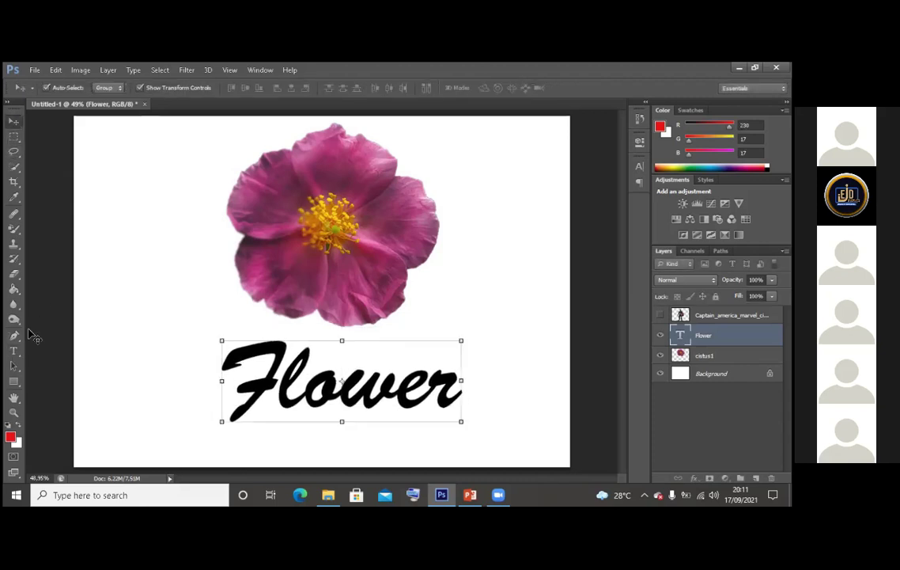
click(15, 351)
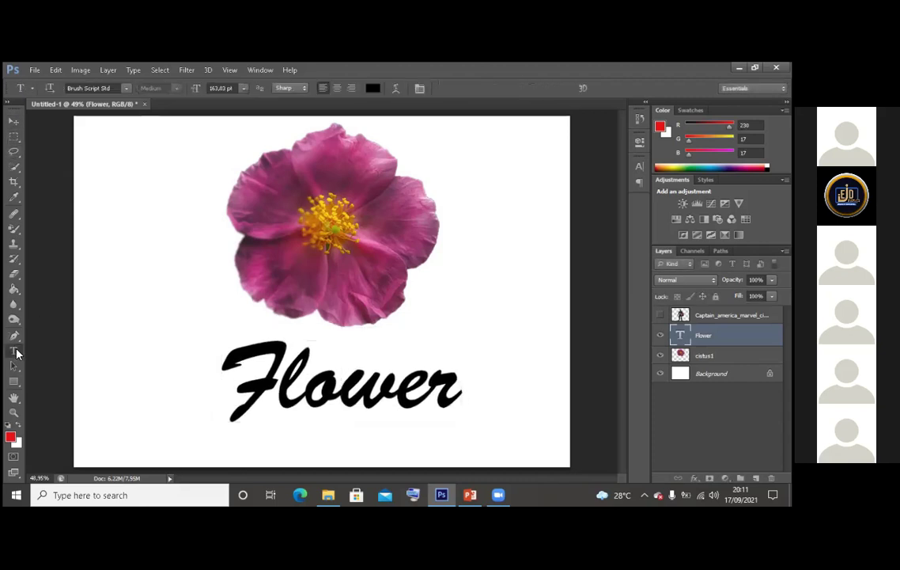
click(299, 365)
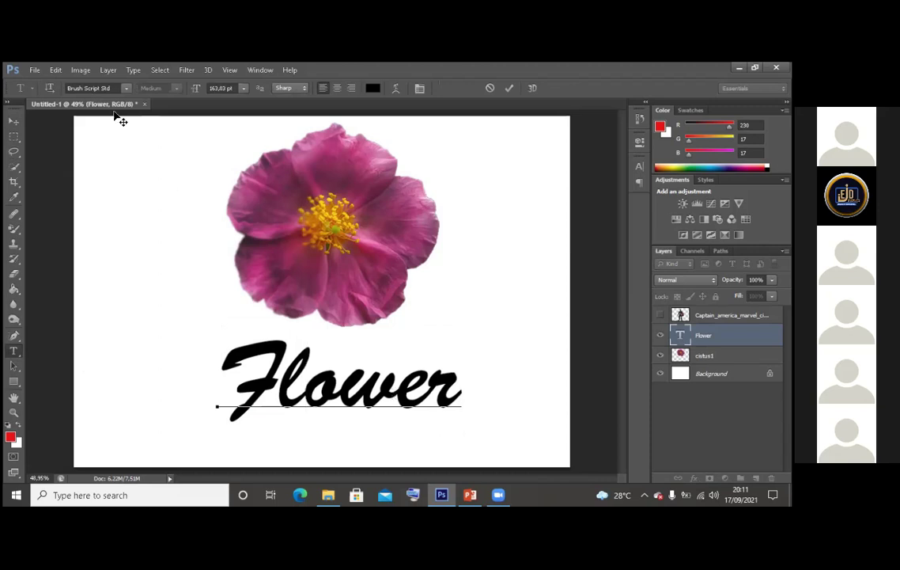
key(ctrl+a)
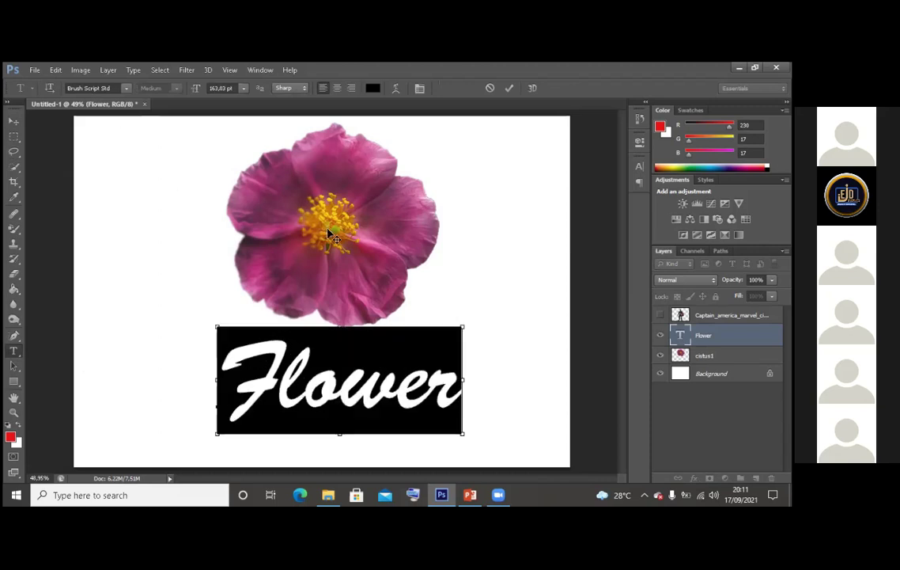
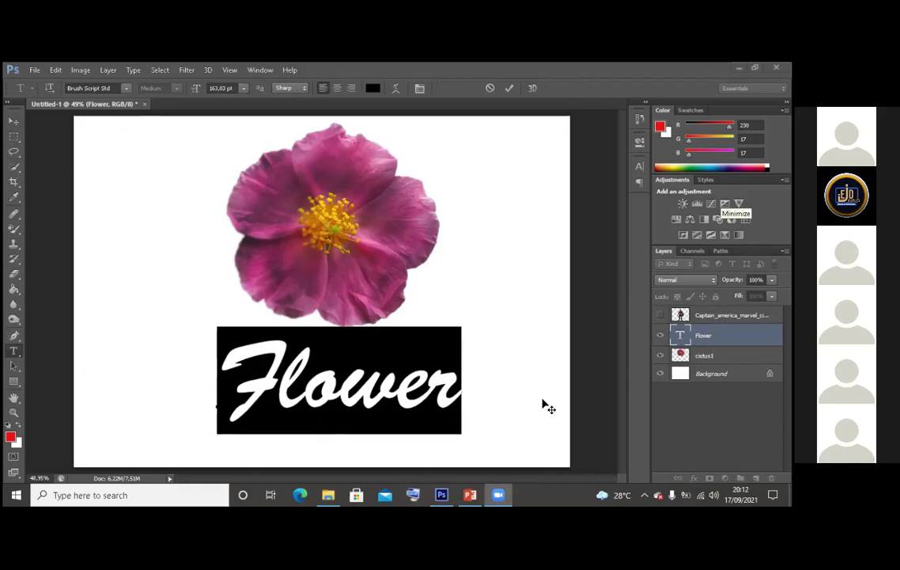
Change the font of the selected "Flower" text to Agency FB
click(126, 89)
scroll(213, 119, up, 2)
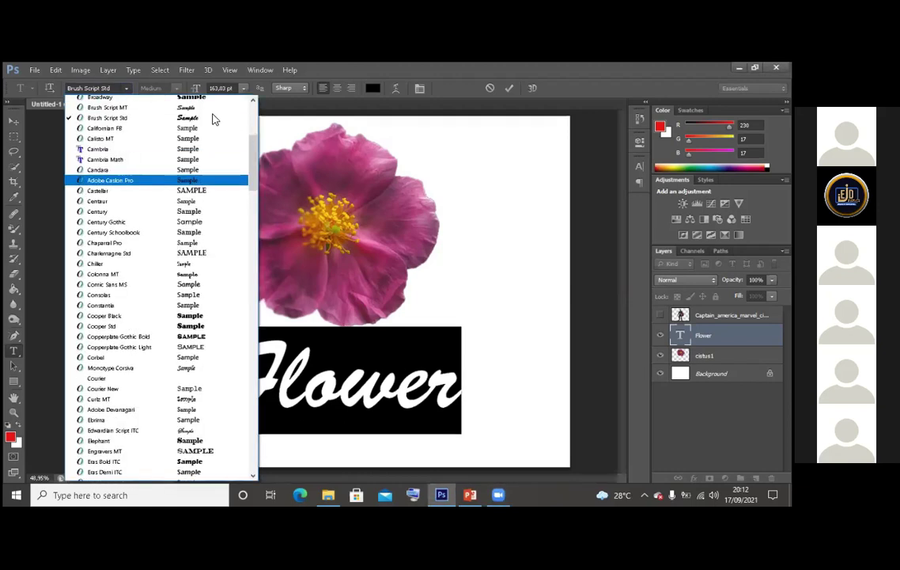
scroll(213, 115, up, 7)
click(182, 98)
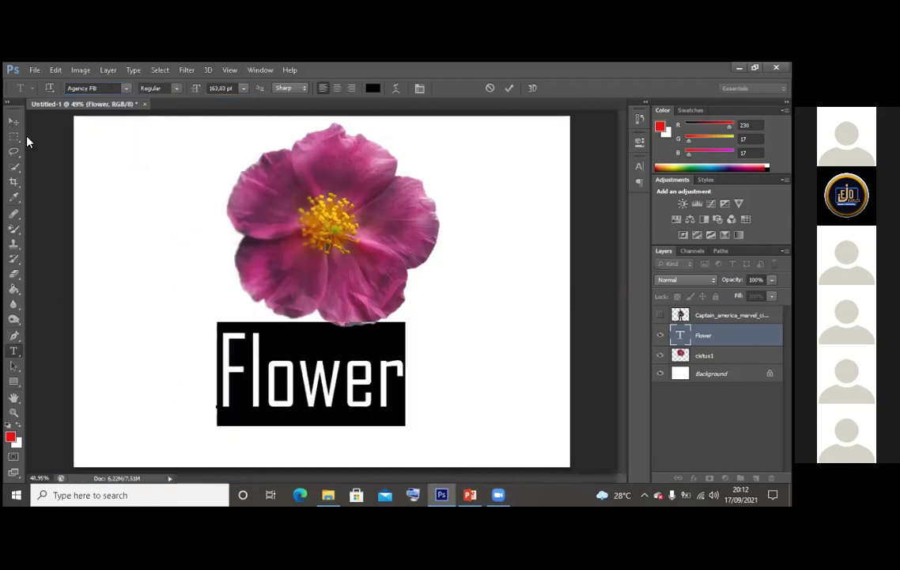
Move the "Flower" text up so it overlaps the flower's right-hand petals
click(13, 121)
drag(372, 386, 485, 249)
drag(521, 215, 556, 181)
Reselect the "Flower" characters and try the Birch Std, Corbel and Edwardian Script ITC fonts on them
click(13, 351)
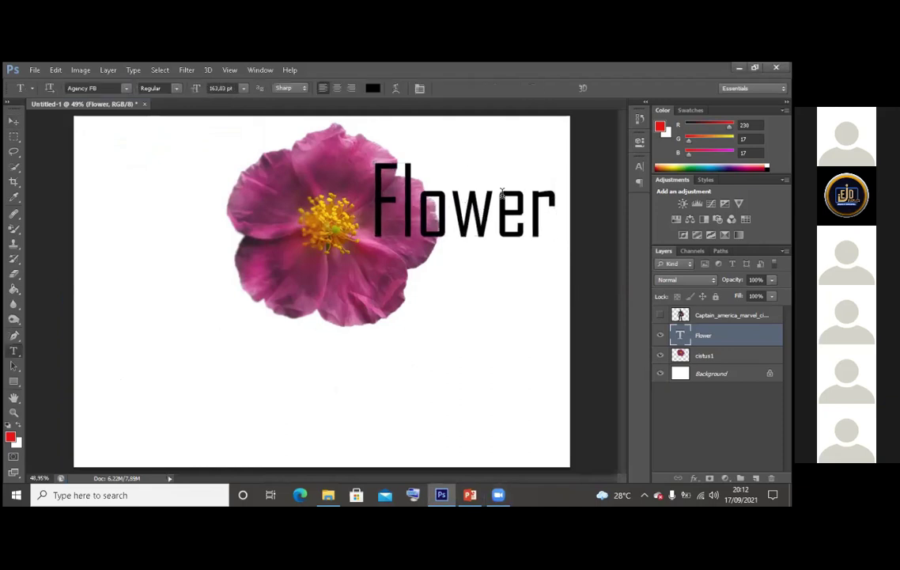
double_click(498, 194)
click(126, 87)
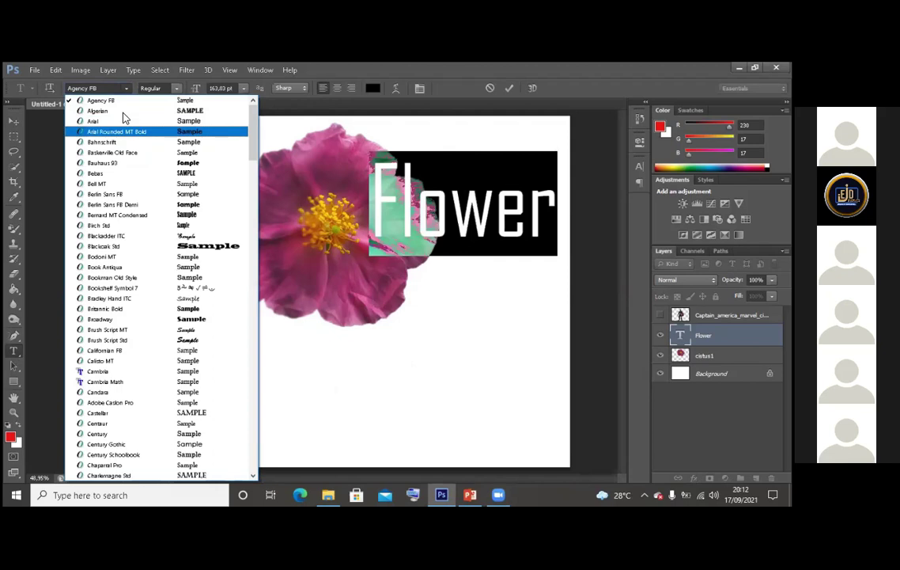
key(Escape)
click(126, 88)
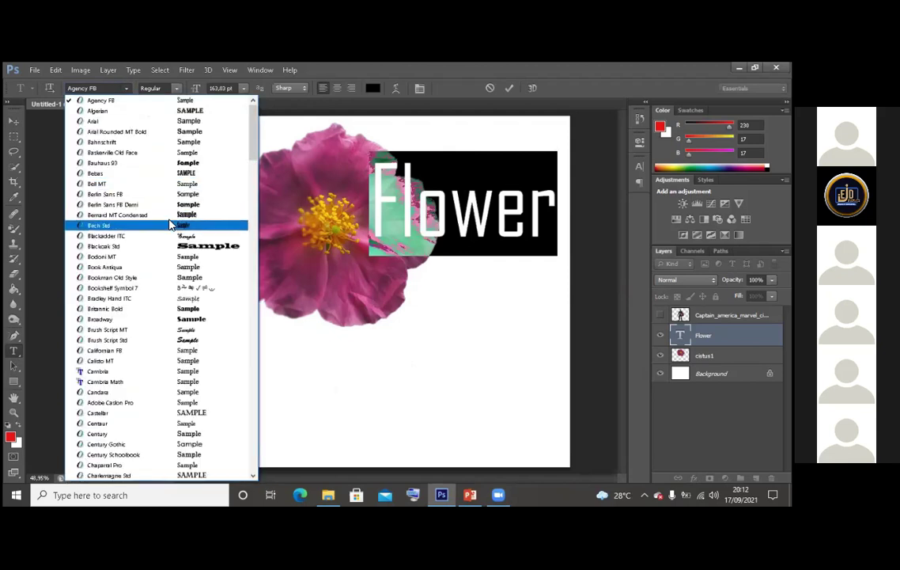
click(170, 225)
click(125, 87)
click(168, 260)
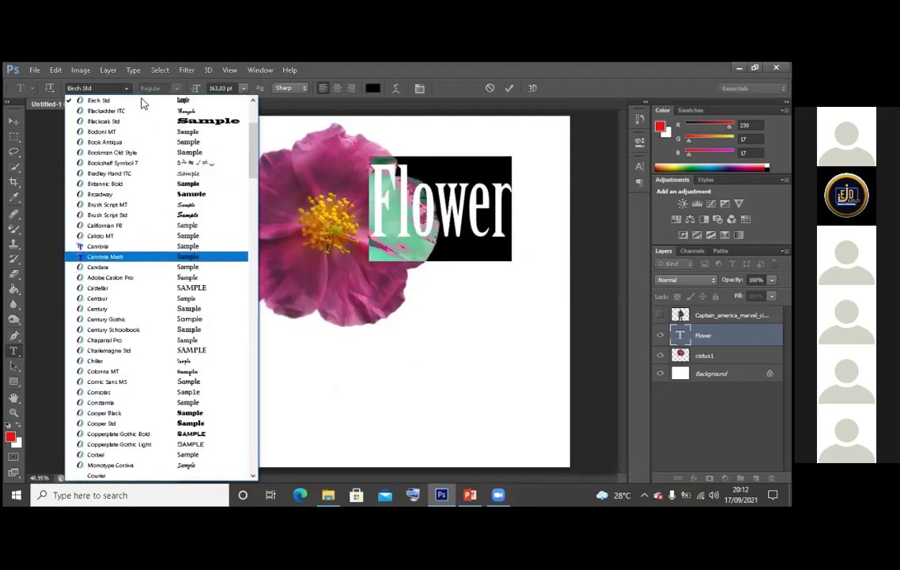
click(125, 88)
click(172, 214)
click(117, 81)
click(168, 183)
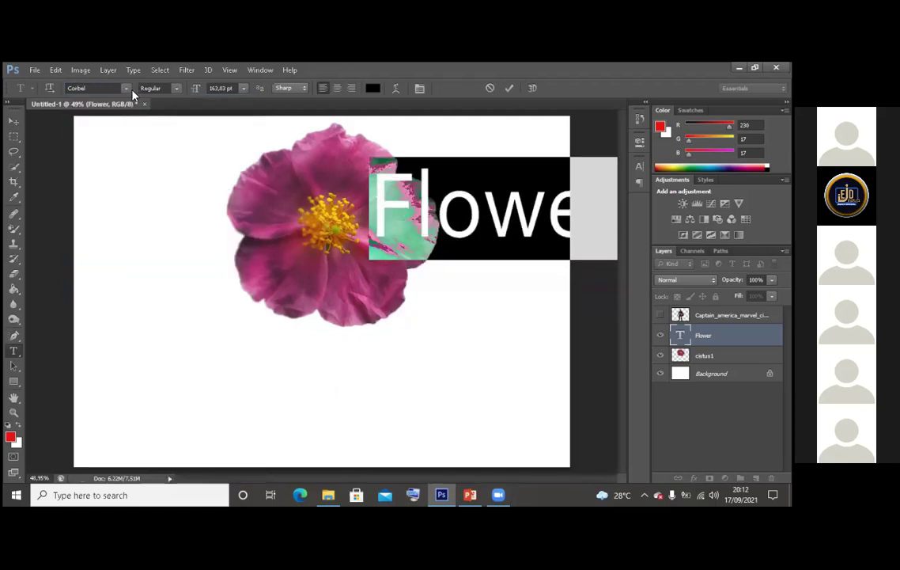
click(119, 87)
click(194, 173)
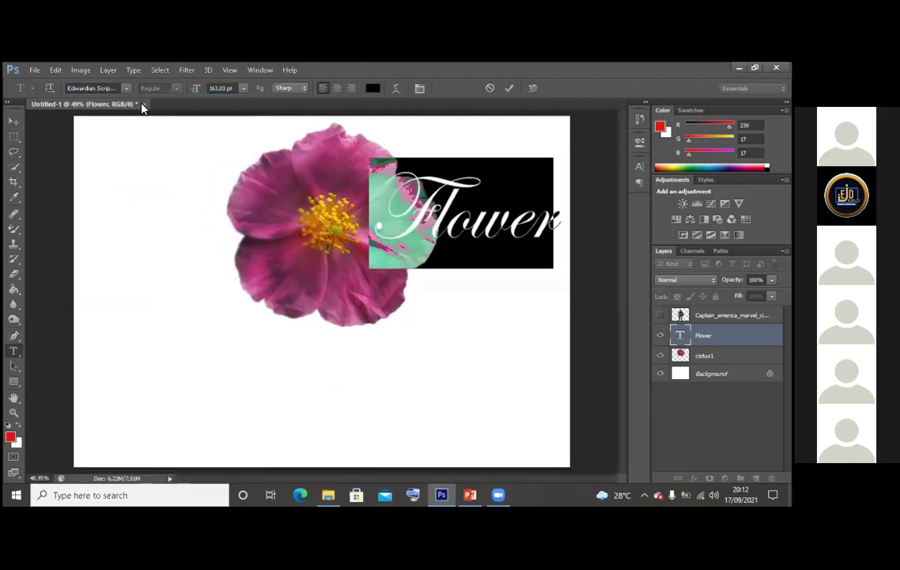
Set the "Flower" text's font to Forte and move the text back directly below the flower image
click(126, 88)
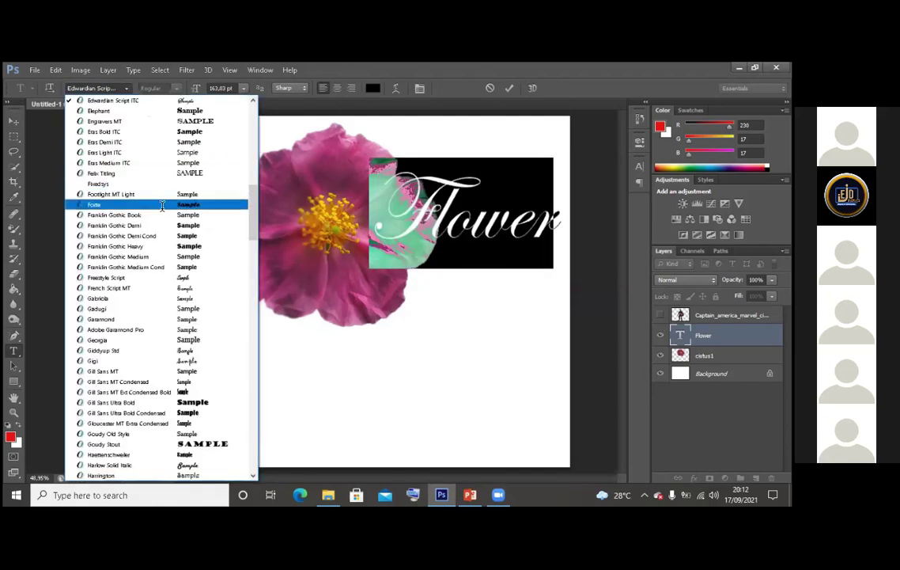
click(160, 207)
drag(438, 200, 252, 318)
drag(390, 337, 454, 361)
drag(259, 349, 259, 350)
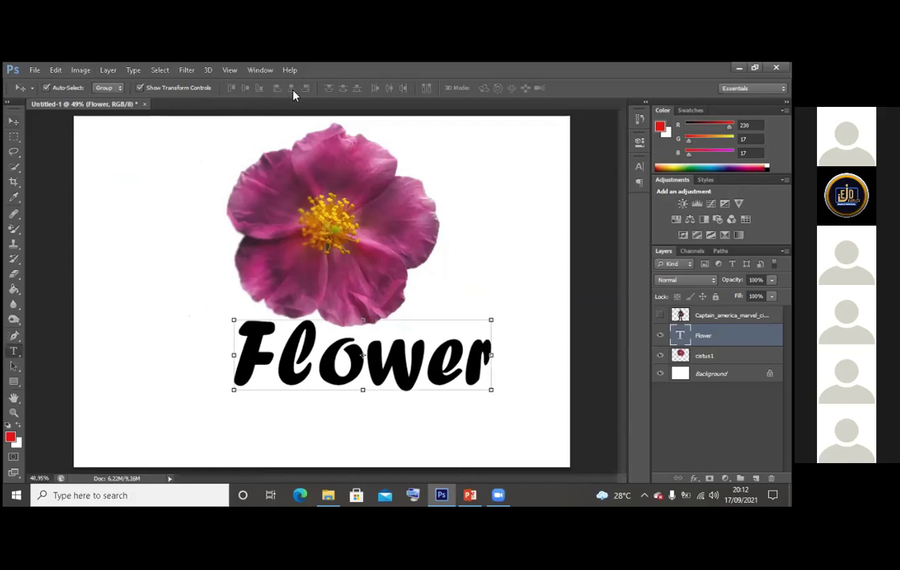
Recolour the "Flower" text with the pink #d67aad sampled from the flower's upper petal, after trying a blue
key(t)
key(Return)
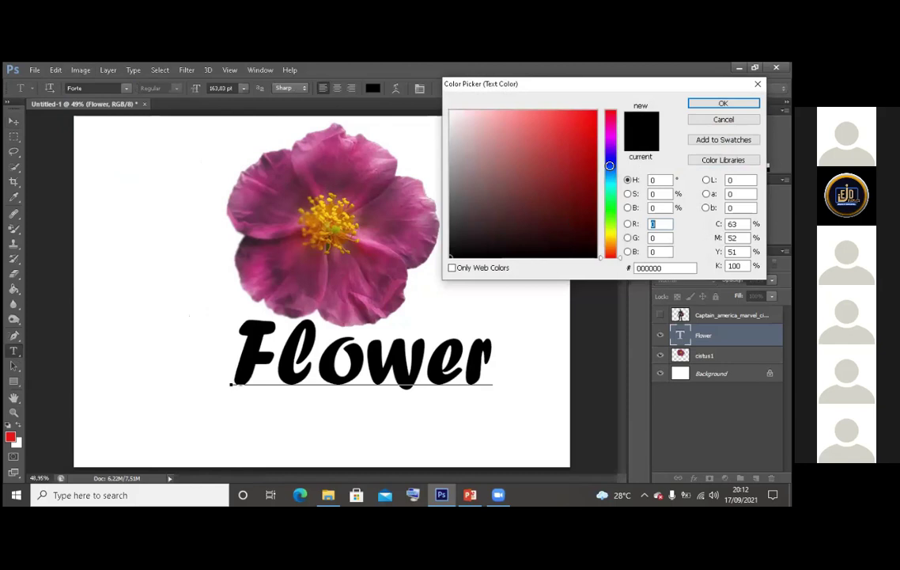
click(611, 162)
mouse_move(571, 189)
mouse_down()
mouse_move(581, 120)
mouse_move(585, 141)
mouse_move(571, 155)
mouse_up()
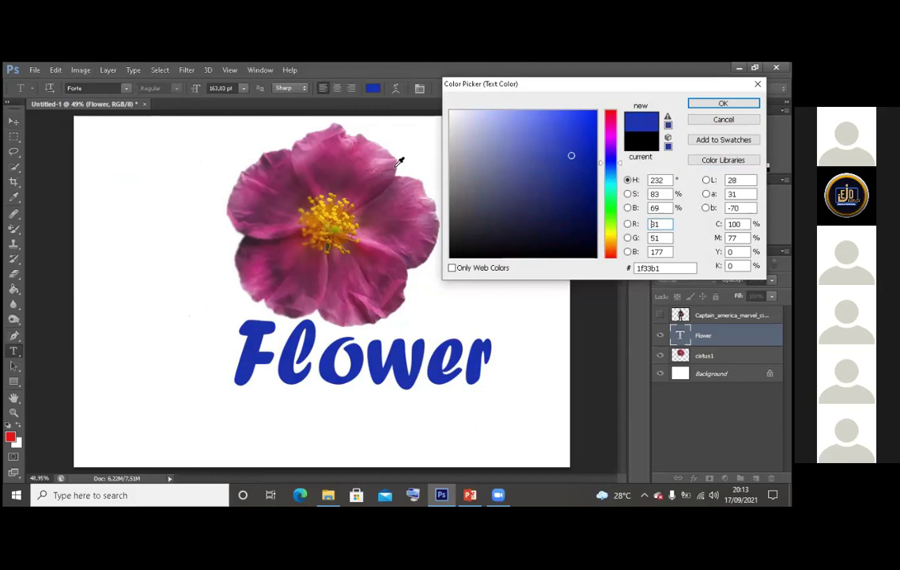
click(385, 156)
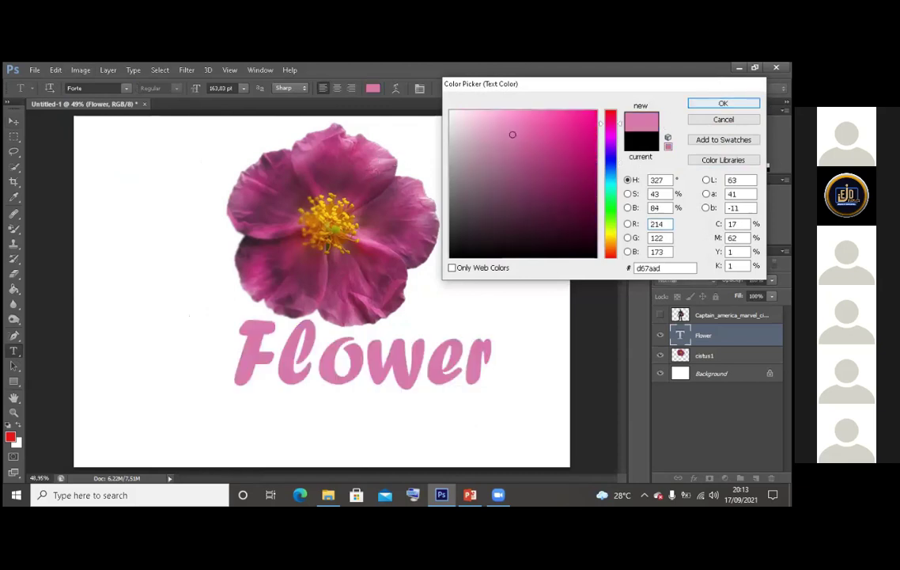
key(Return)
Preview the Arc, Arc Lower, Arc Upper, Arch, Bulge, Shell Upper and Flag warp styles on the "Flower" text
click(397, 91)
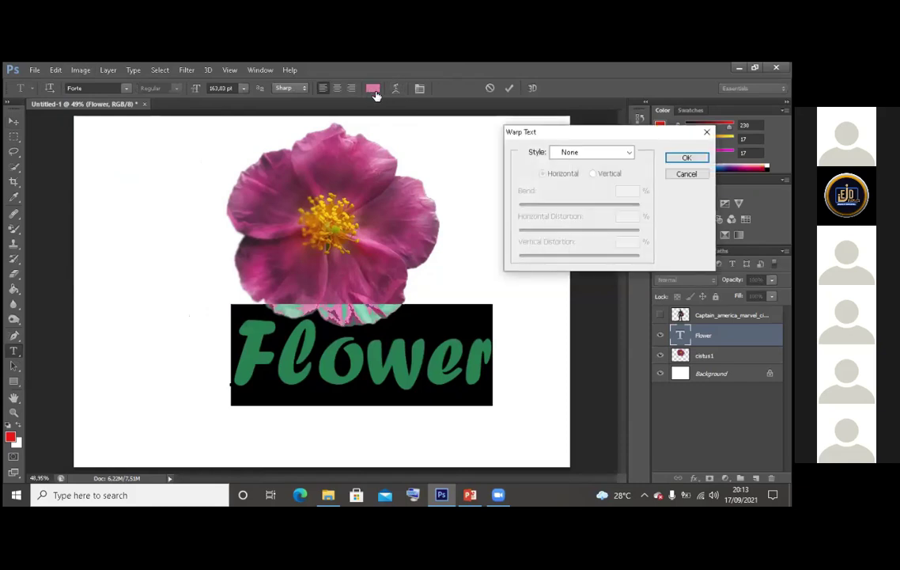
click(623, 153)
click(613, 189)
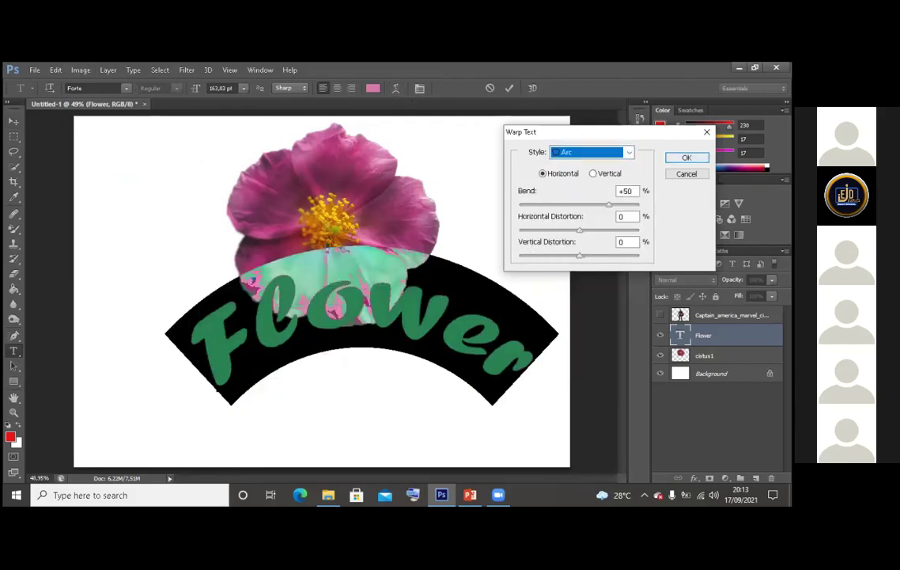
click(630, 153)
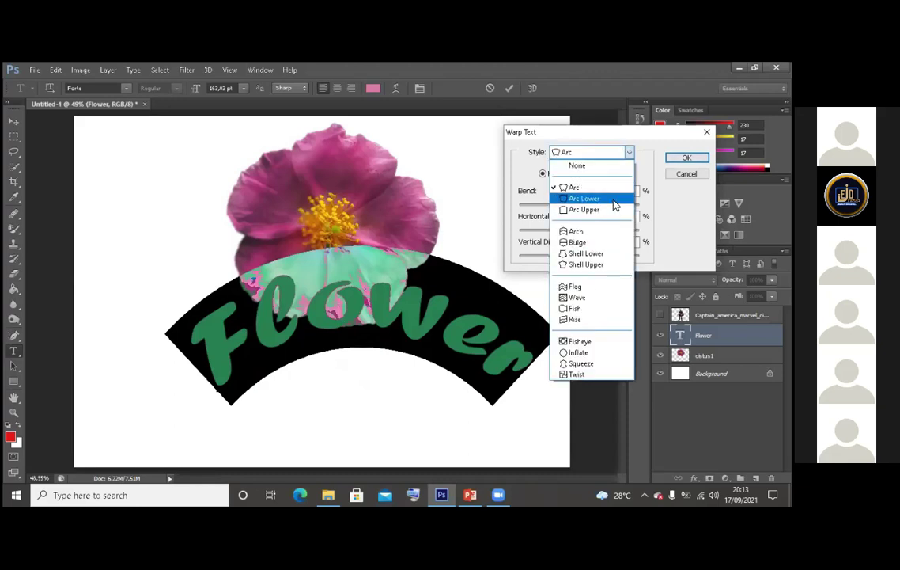
click(619, 197)
click(628, 152)
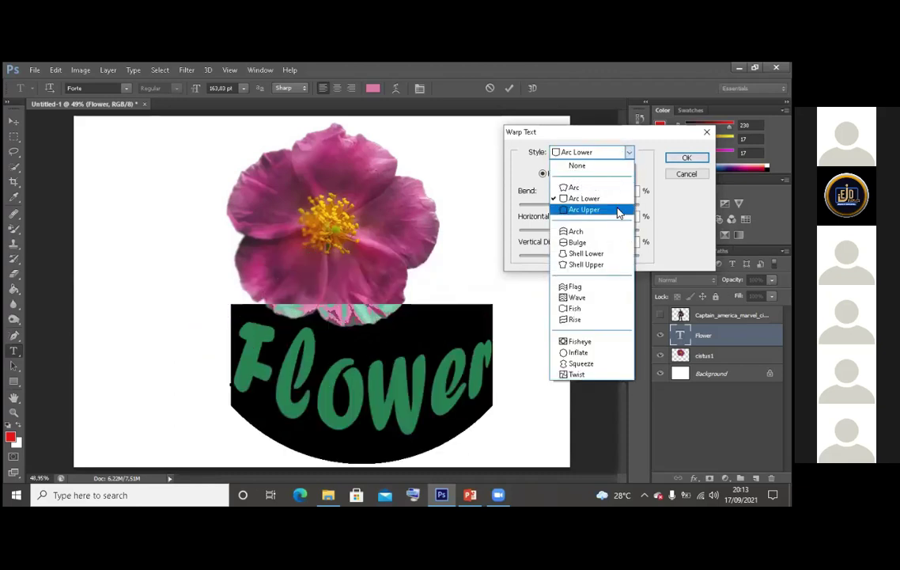
click(619, 208)
click(628, 152)
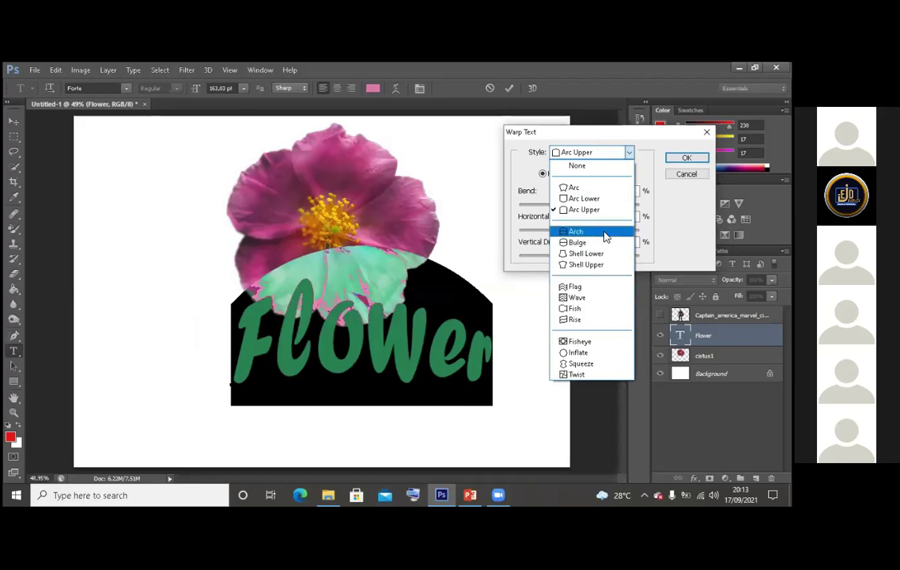
click(603, 233)
click(630, 153)
click(624, 243)
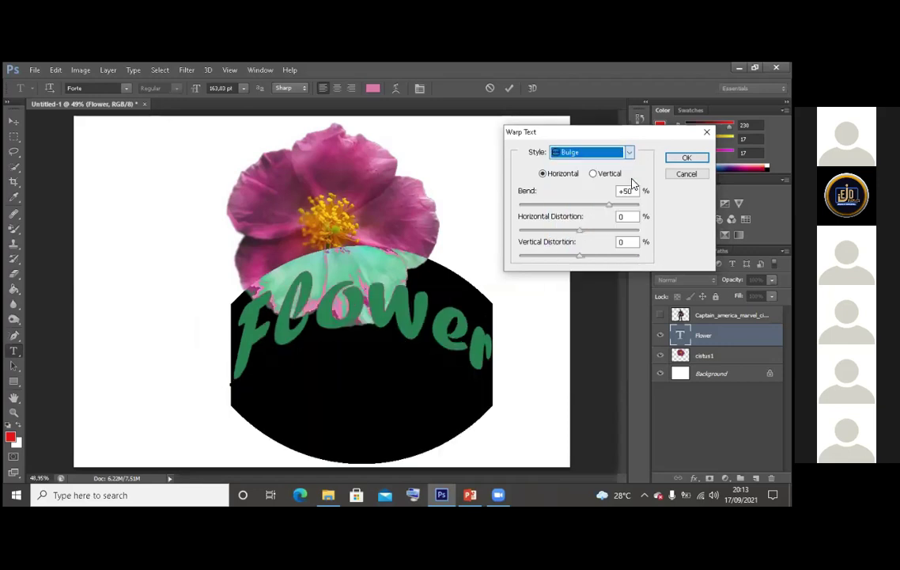
click(629, 152)
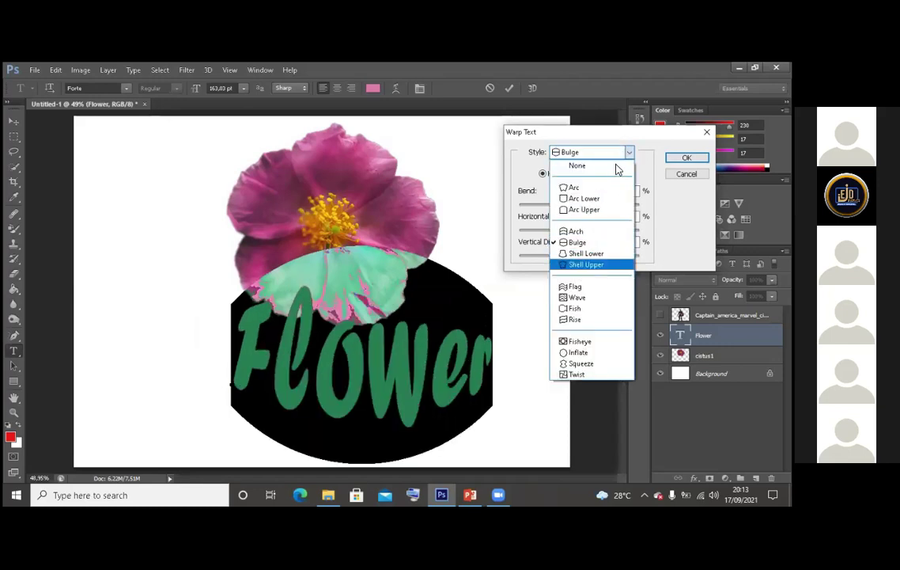
click(605, 264)
click(629, 152)
click(582, 286)
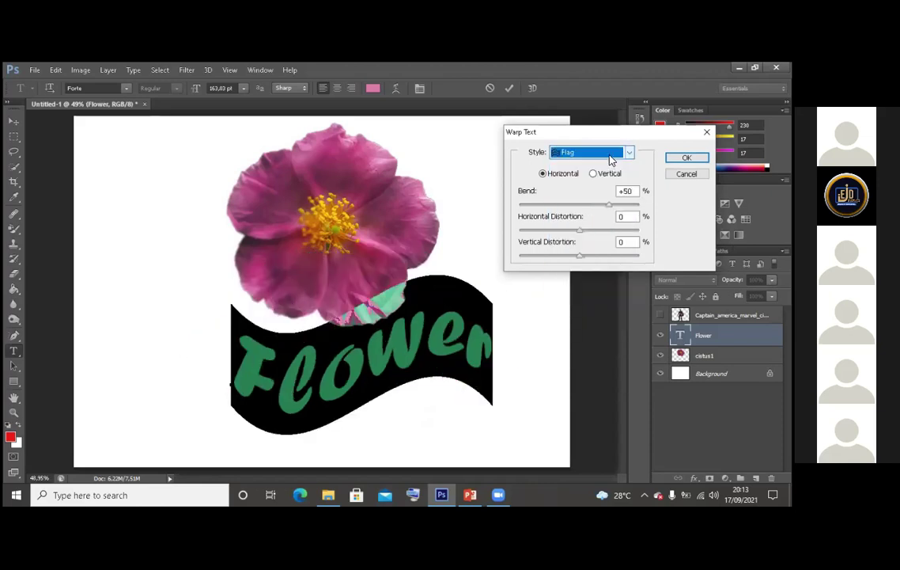
Warp the "Flower" text with a horizontal Arc at +41% bend and move it down so it curves below the flower
click(629, 152)
click(582, 185)
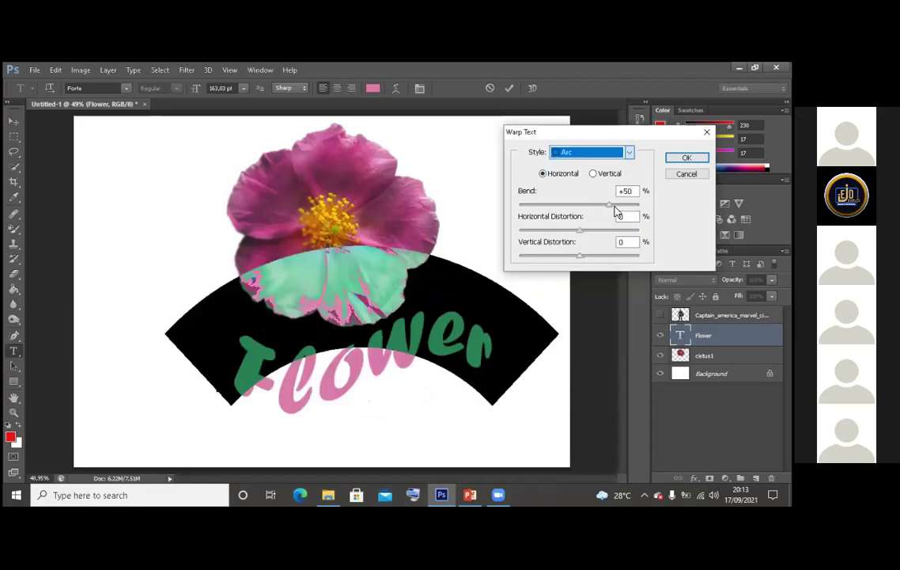
mouse_move(610, 208)
mouse_down()
mouse_move(585, 209)
mouse_move(638, 210)
mouse_move(609, 209)
mouse_up()
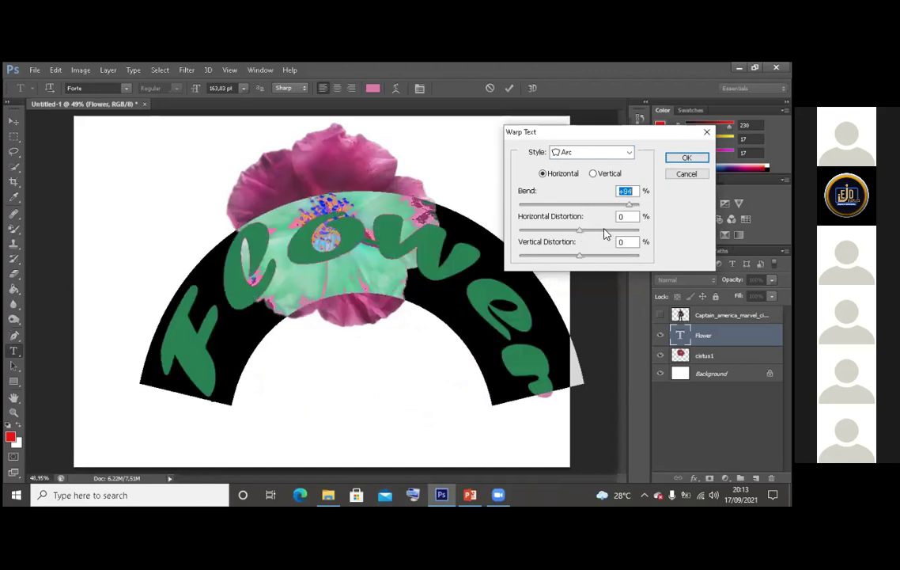
text(41)
key(Tab)
key(shift+Up)
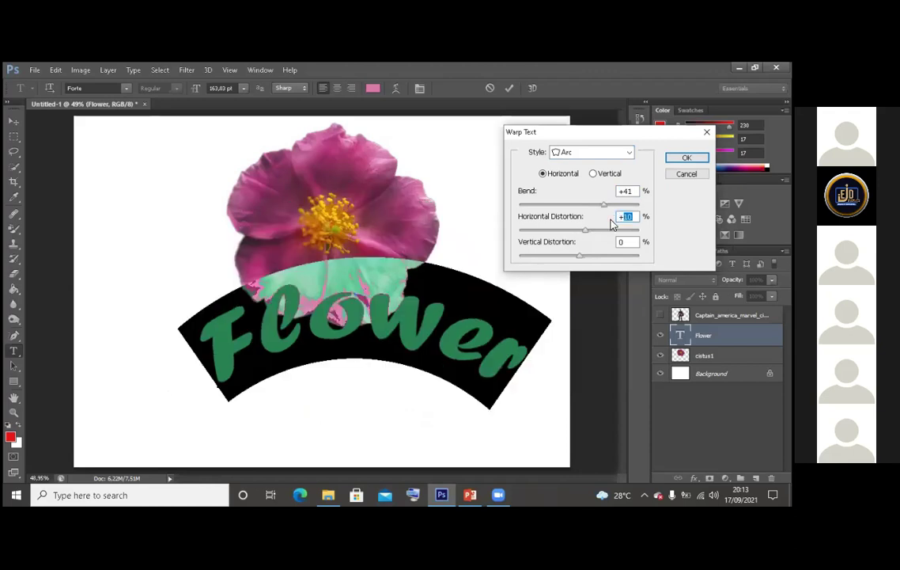
key(Return)
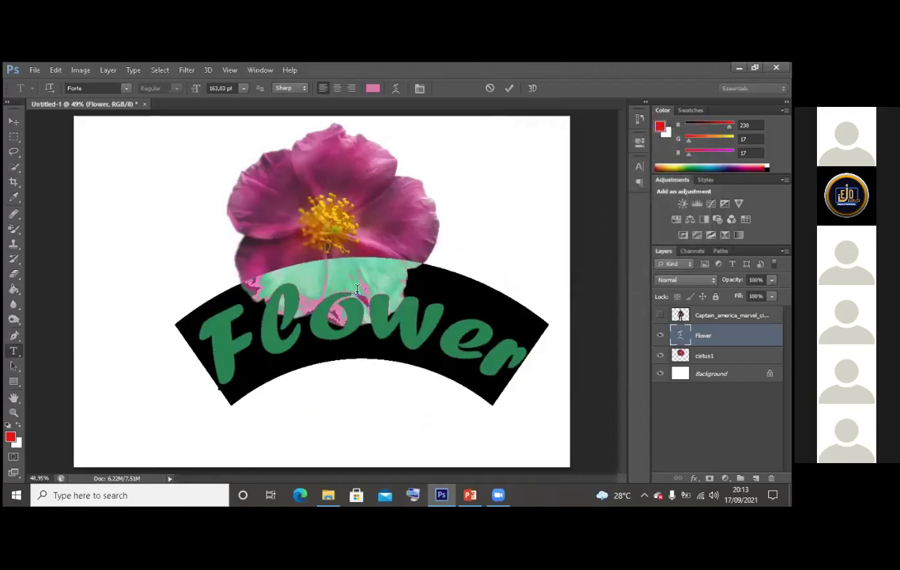
click(13, 122)
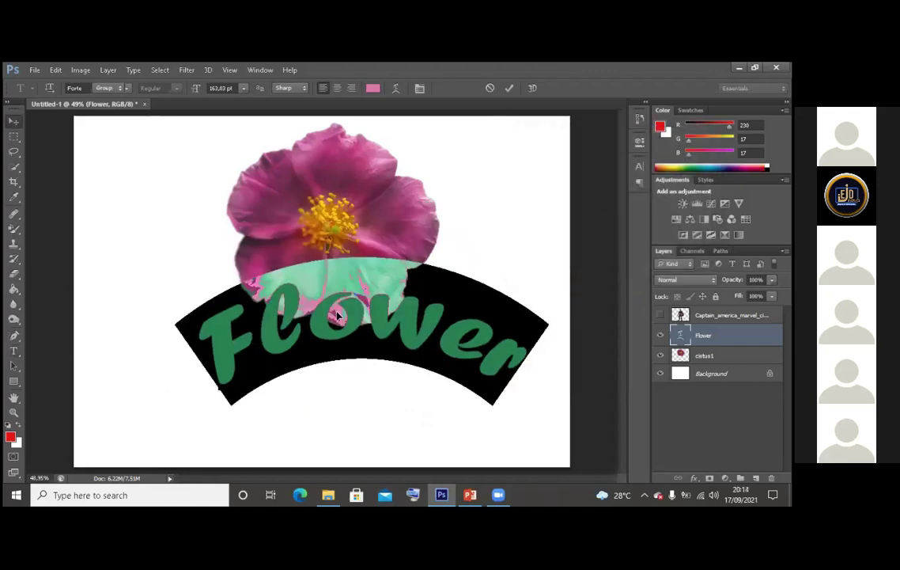
drag(321, 342, 320, 360)
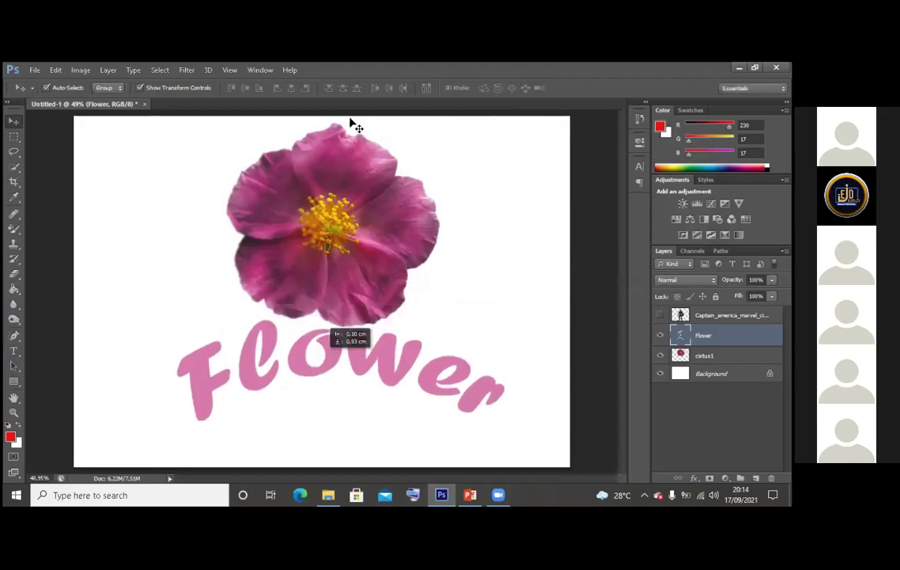
Change the "Flower" text's warp style to Arch and shift the text slightly down and left to centre it beneath the flower
click(14, 350)
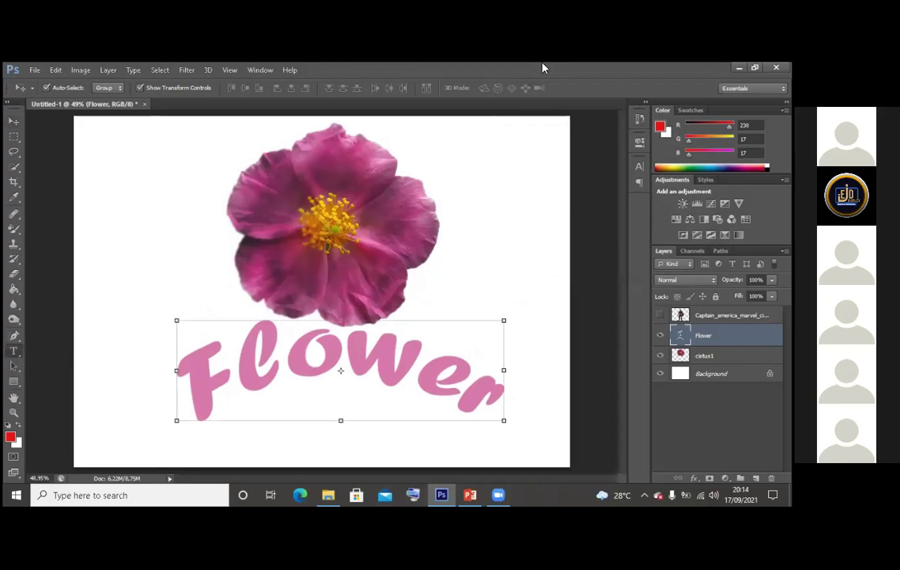
click(420, 88)
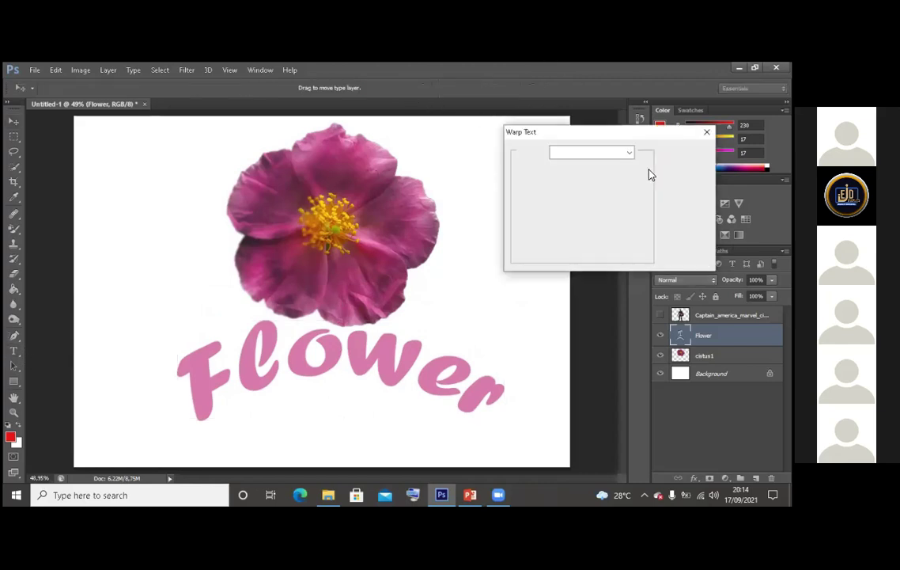
click(613, 152)
click(610, 197)
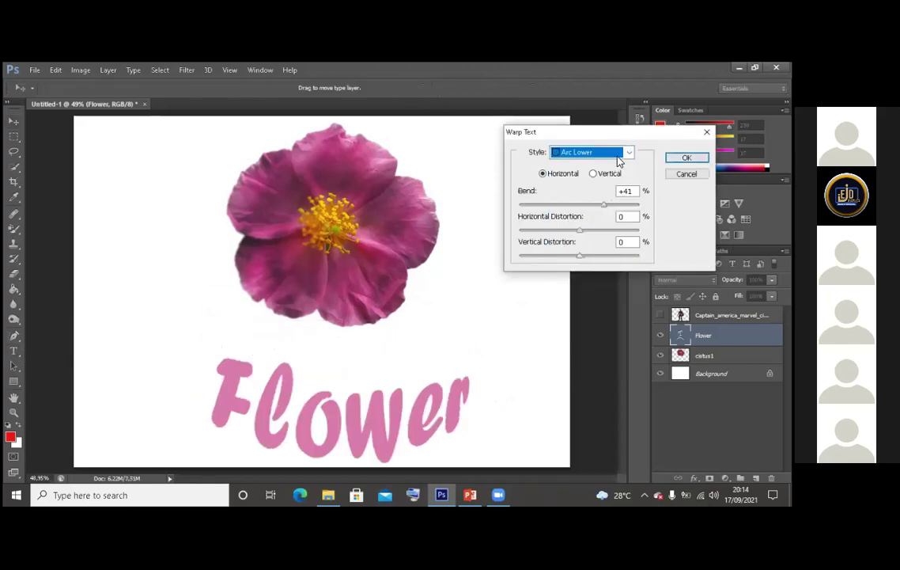
click(617, 151)
click(604, 232)
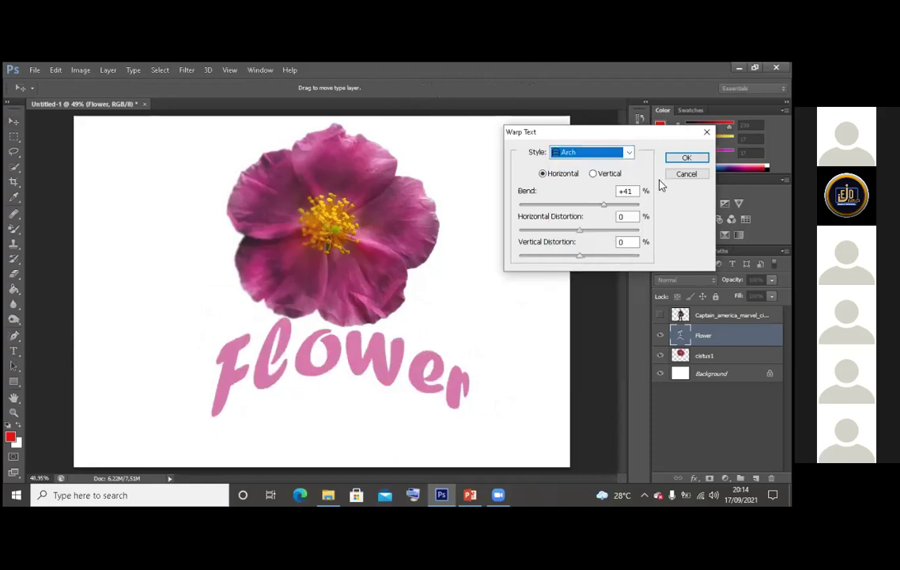
click(635, 191)
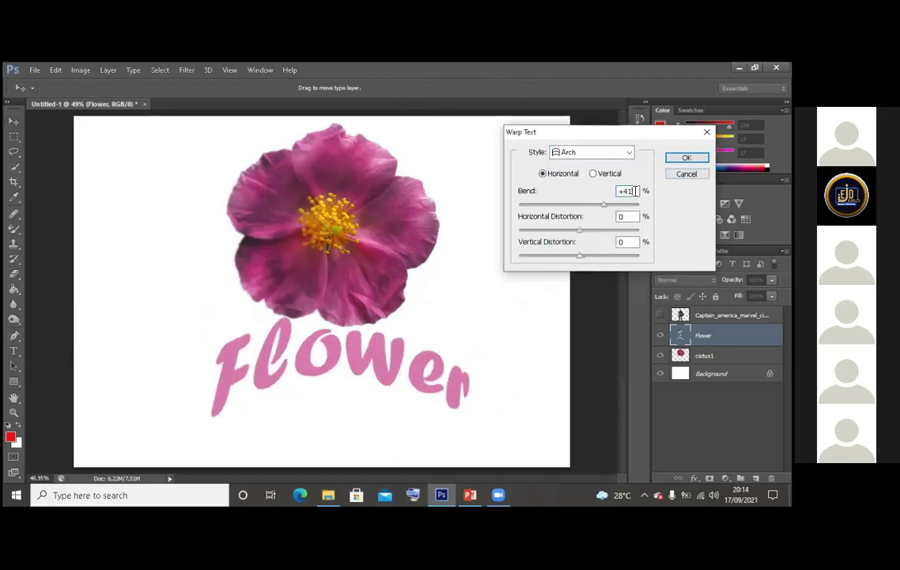
key(Return)
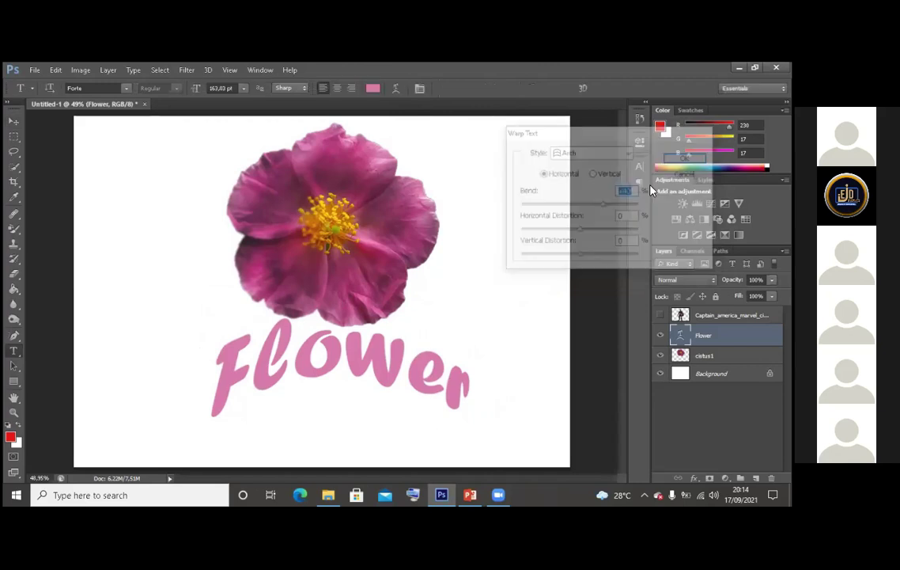
click(14, 120)
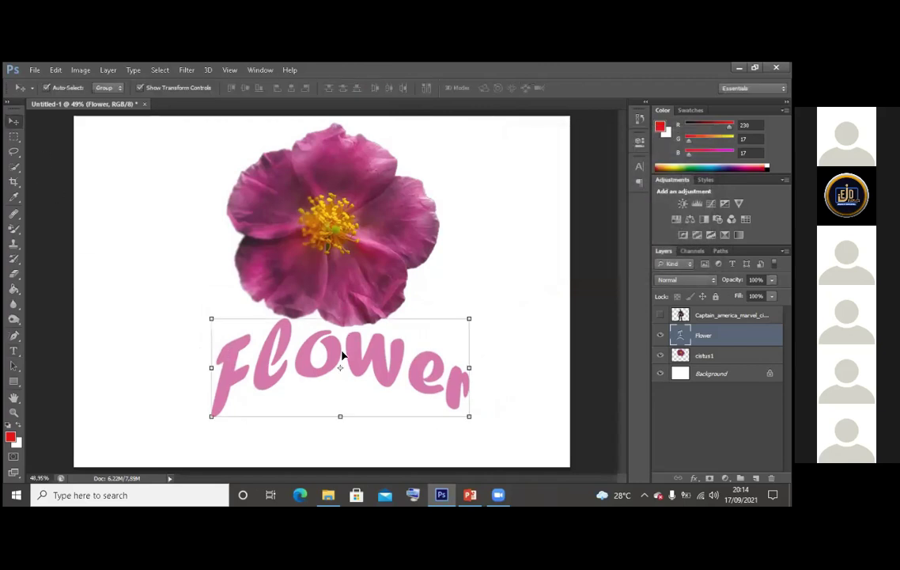
drag(343, 355, 336, 364)
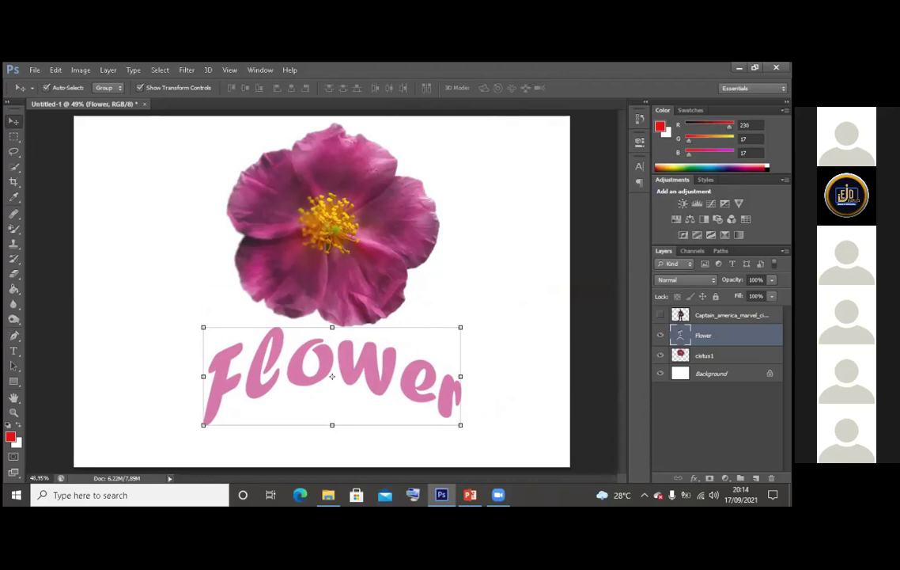
Add a 10 px black outside stroke to the "Flower" text, trying bright and dark reds for its colour first
right_click(744, 335)
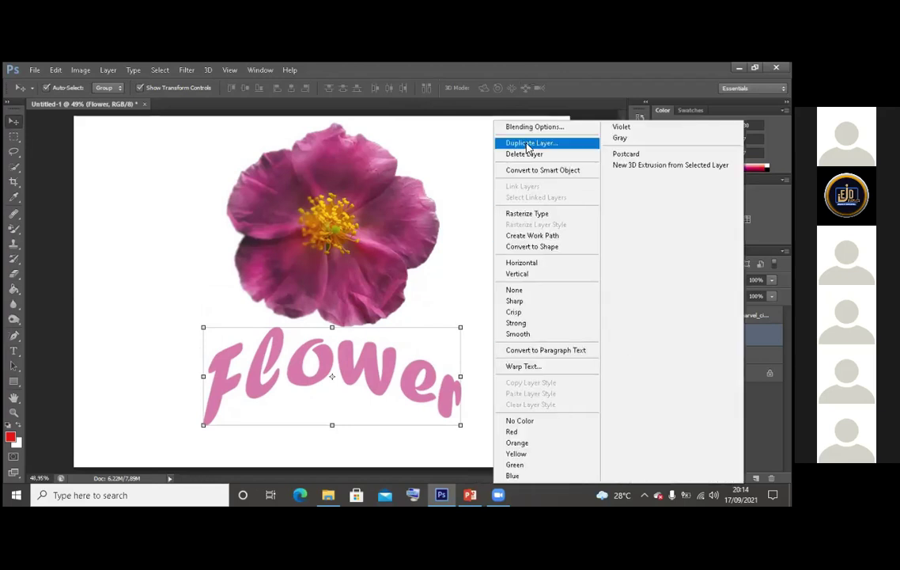
click(542, 128)
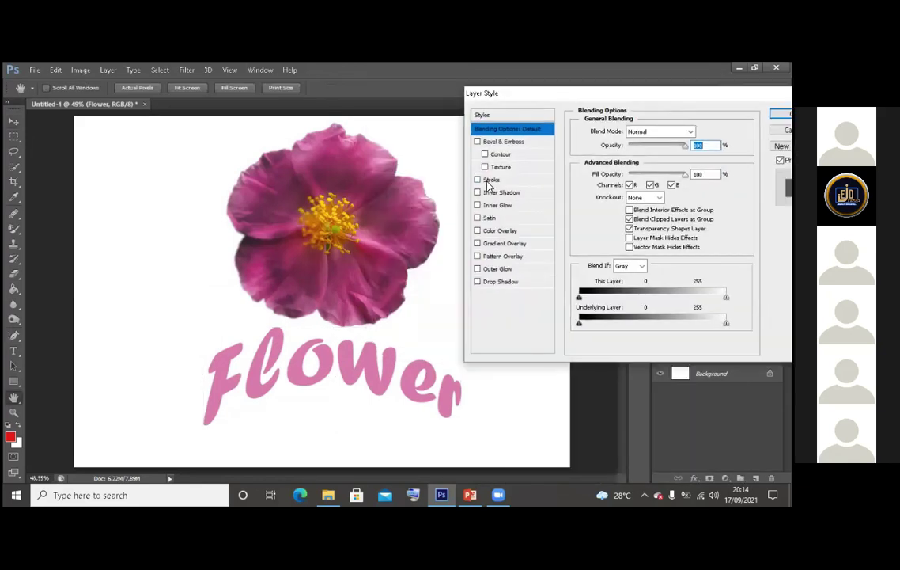
click(489, 180)
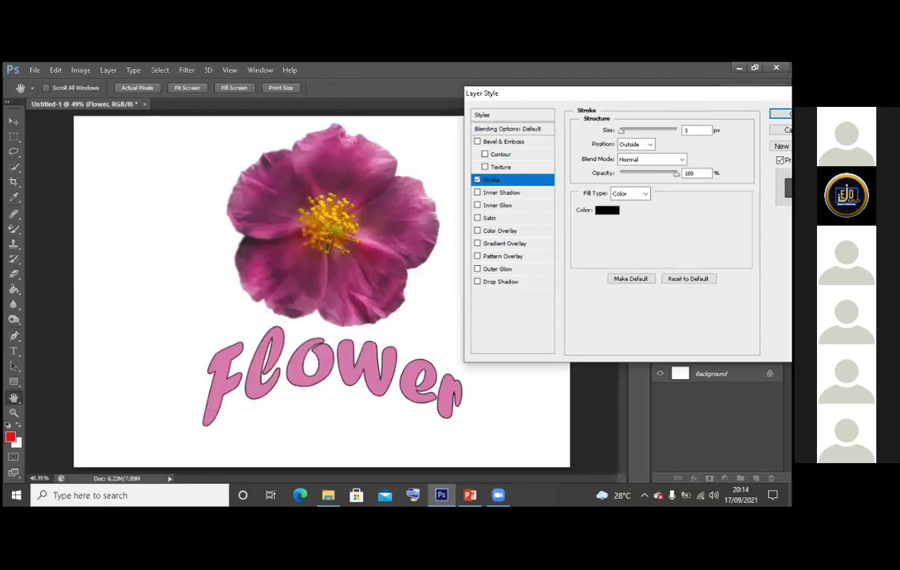
mouse_move(622, 132)
mouse_down()
mouse_move(639, 135)
mouse_move(628, 133)
mouse_up()
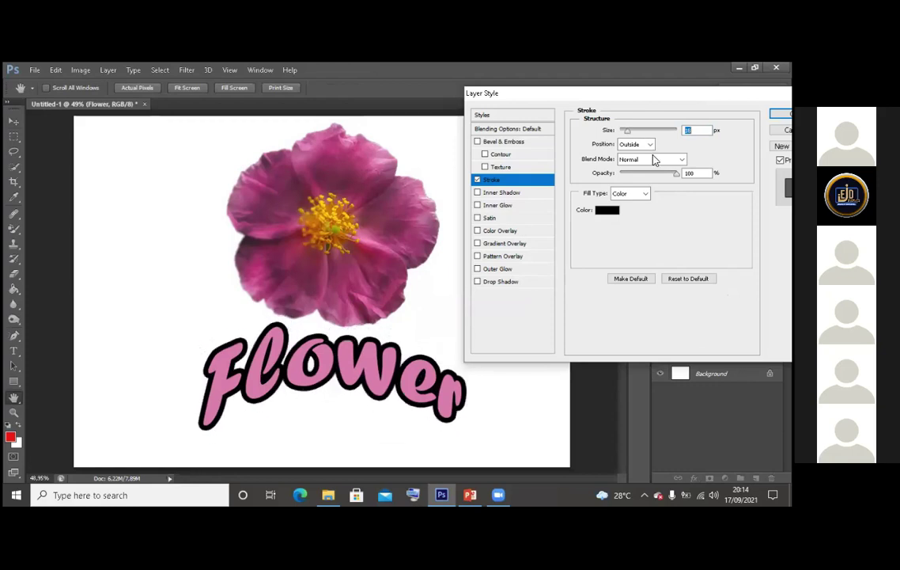
click(607, 213)
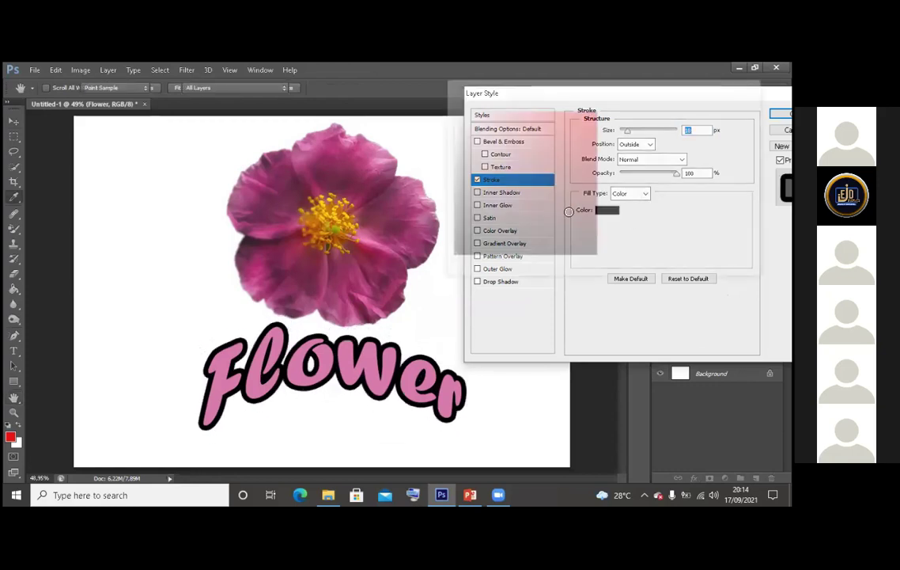
click(591, 121)
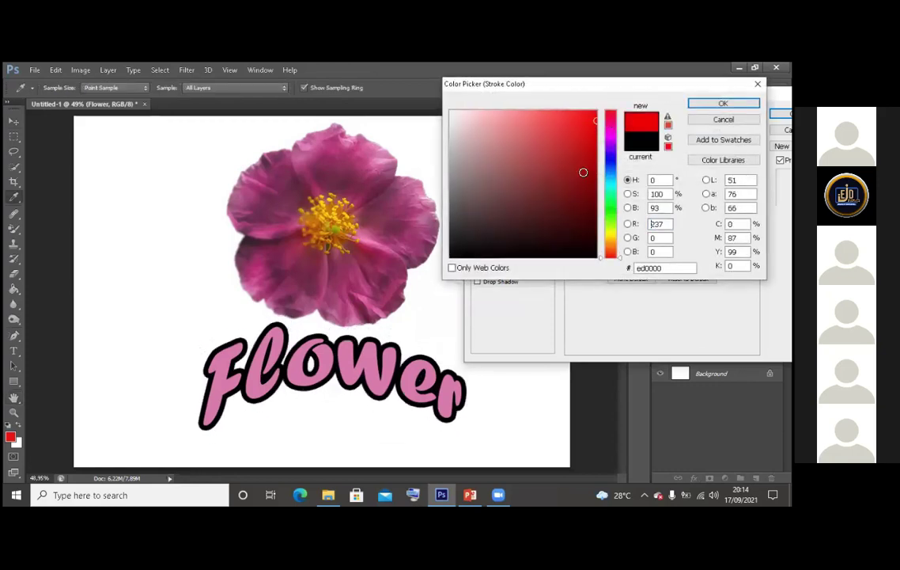
drag(596, 205, 596, 207)
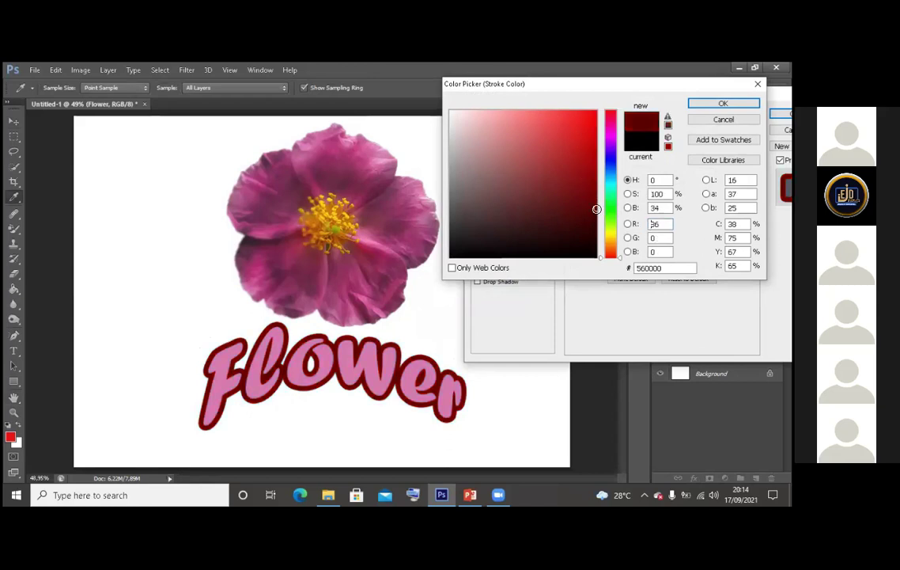
click(452, 256)
click(723, 103)
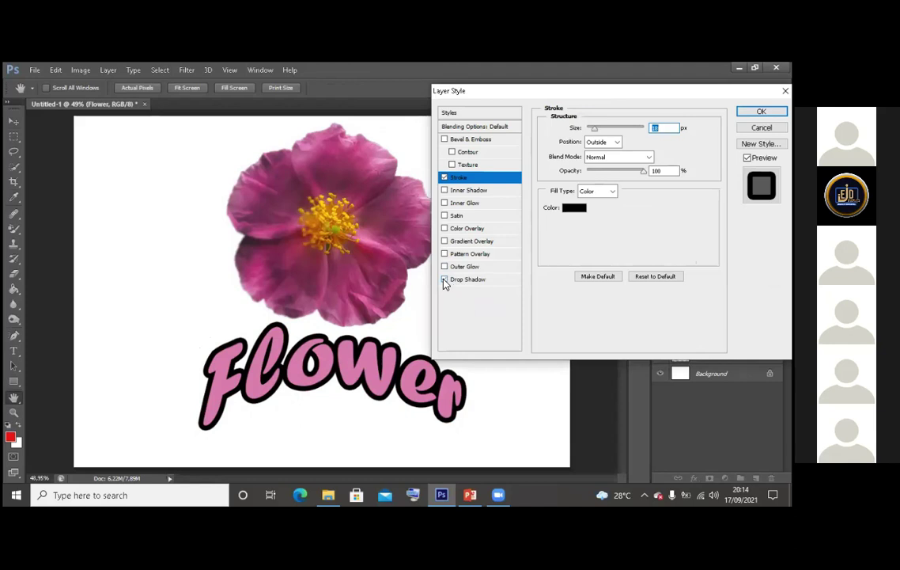
Add a black drop shadow to the "Flower" text with 21 px distance, 44% spread and 232 px size
click(456, 280)
drag(614, 206, 639, 205)
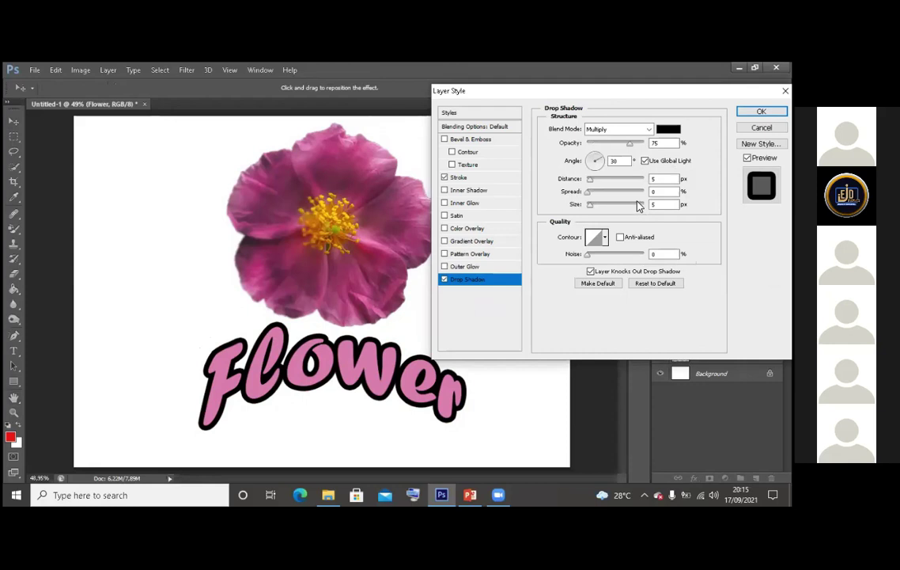
click(610, 192)
drag(608, 184, 601, 183)
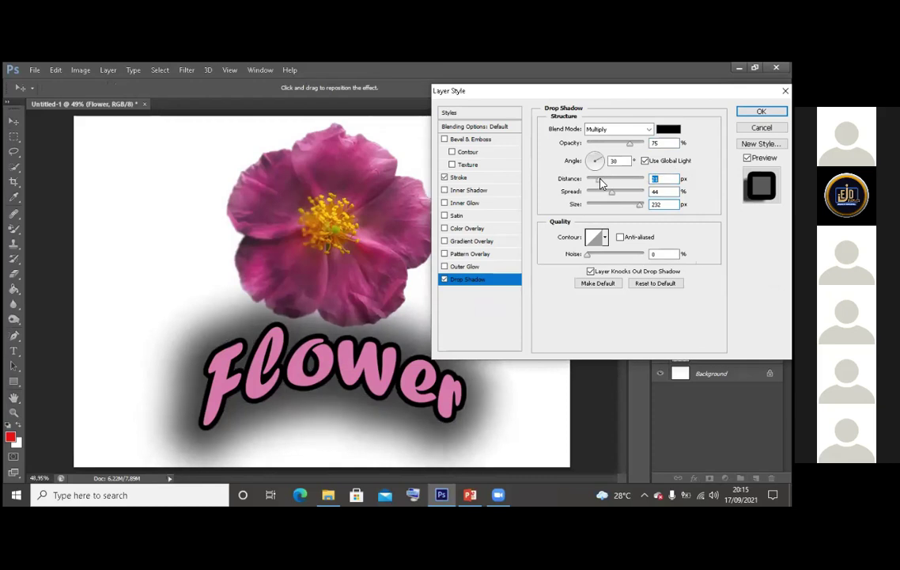
Try a black-to-white gradient outer glow instead of the drop shadow, with 63% noise, 100% spread and 240 px size
click(444, 266)
click(445, 279)
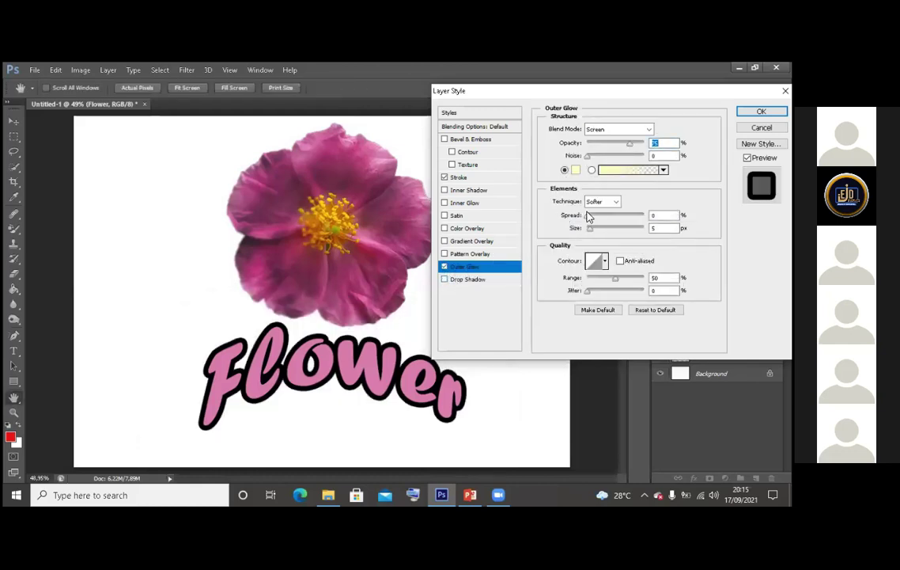
drag(589, 230, 615, 217)
click(577, 171)
drag(589, 140, 450, 257)
click(723, 103)
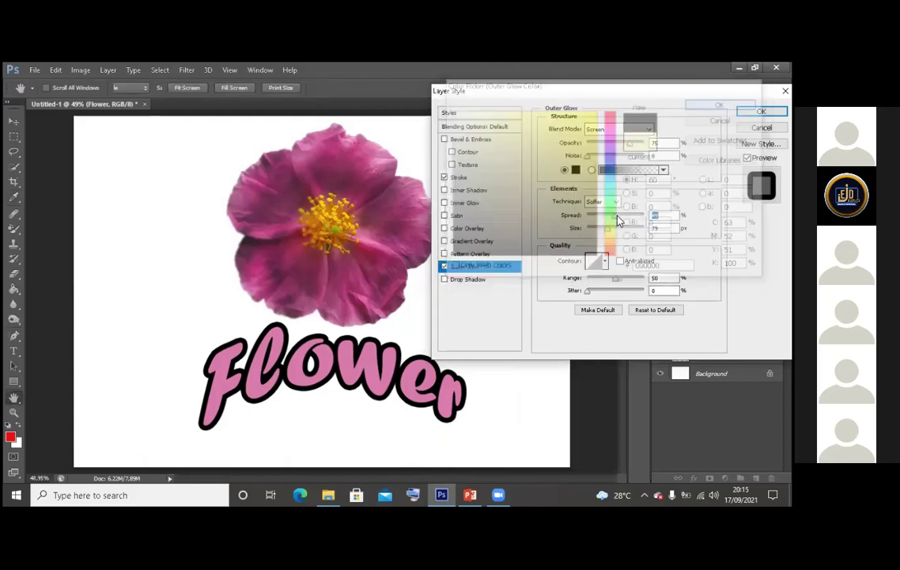
drag(608, 229, 640, 228)
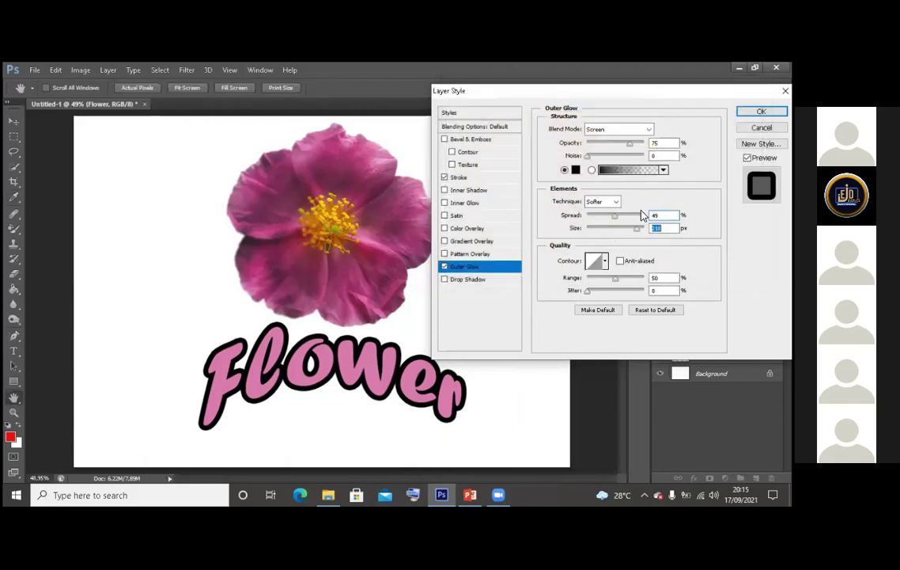
drag(587, 155, 623, 156)
click(663, 170)
double_click(613, 192)
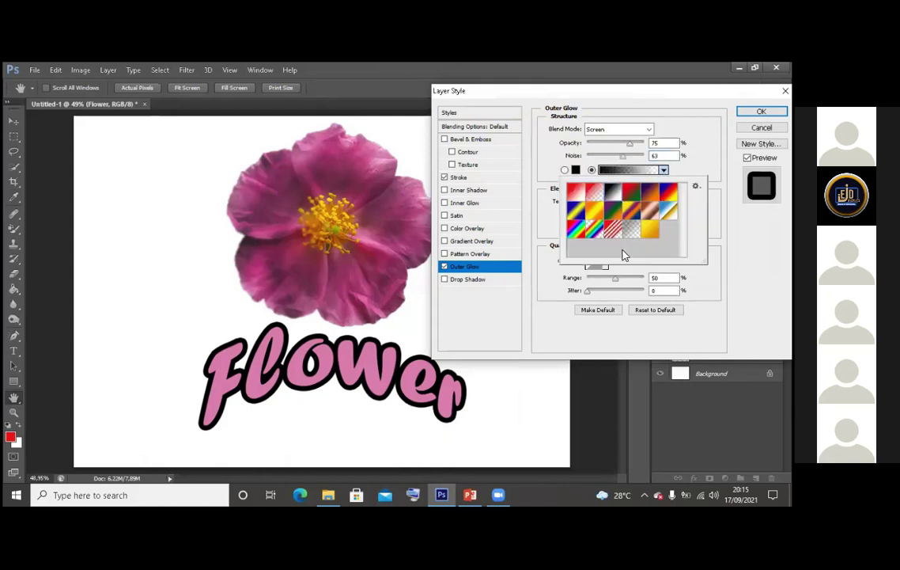
Switch the drop shadow and outer glow on and off to compare their effects on the "Flower" text
click(467, 278)
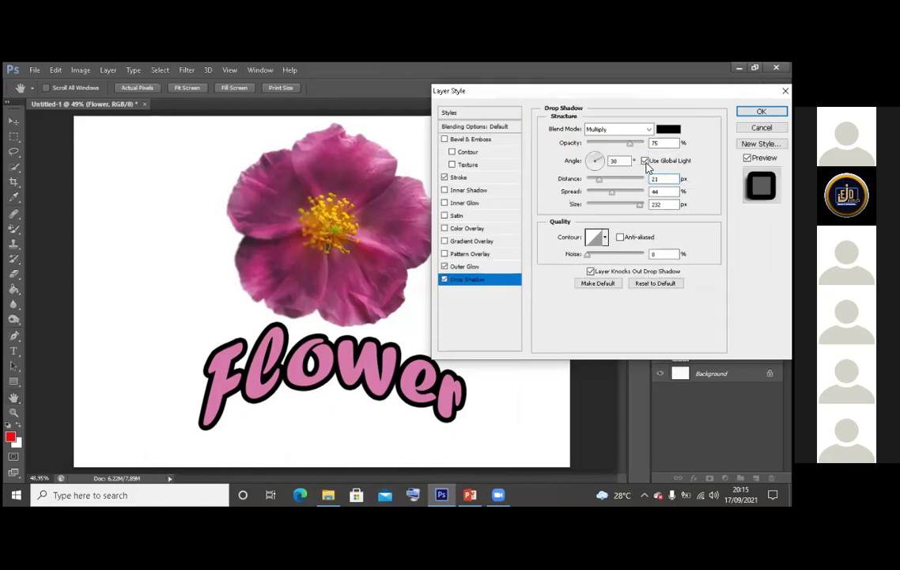
click(466, 280)
click(462, 267)
click(463, 278)
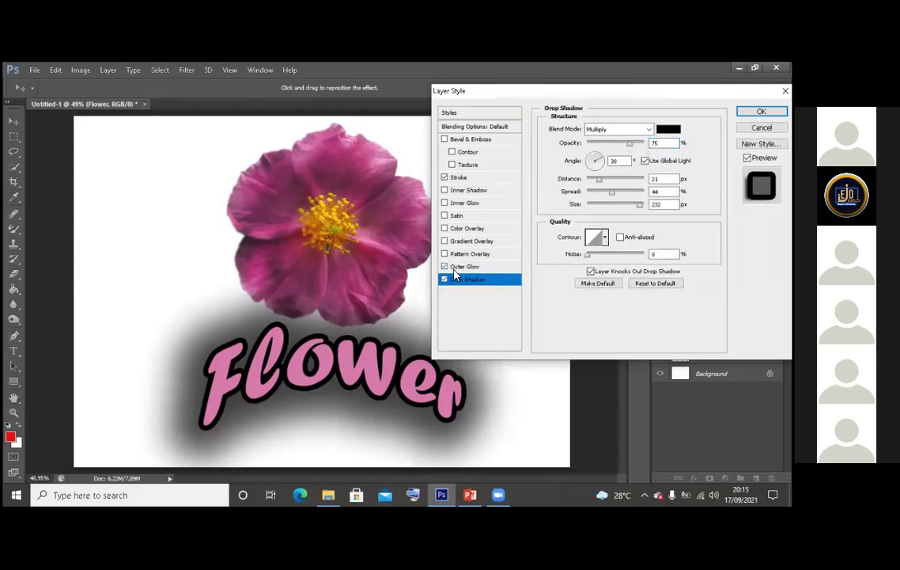
click(463, 267)
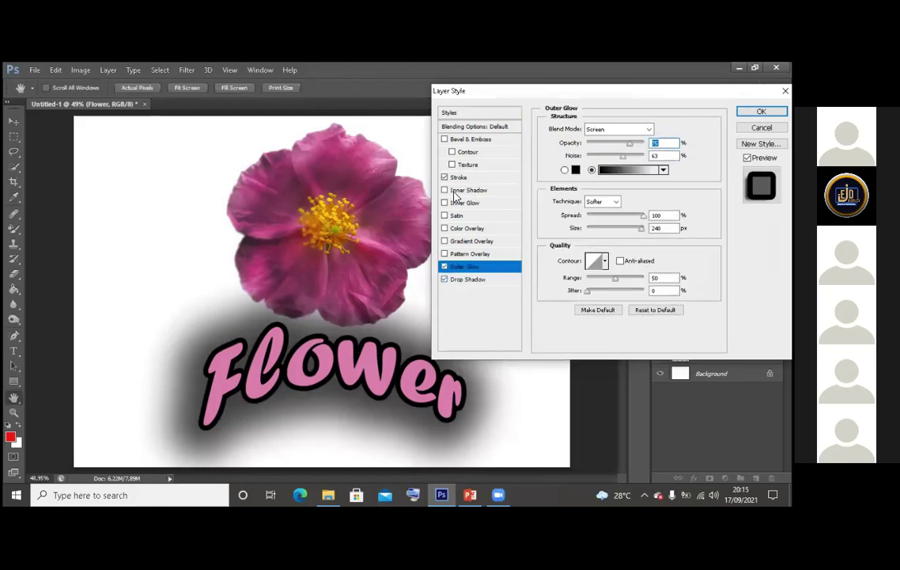
Replace the outer glow and drop shadow with an inner shadow of 12 px distance and 46% choke
click(471, 190)
click(445, 268)
click(444, 279)
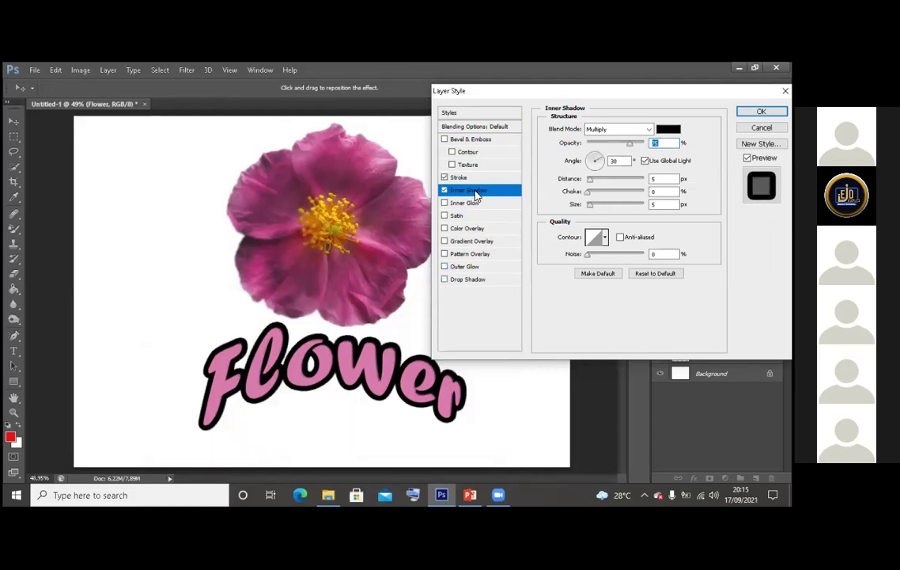
drag(592, 183, 613, 198)
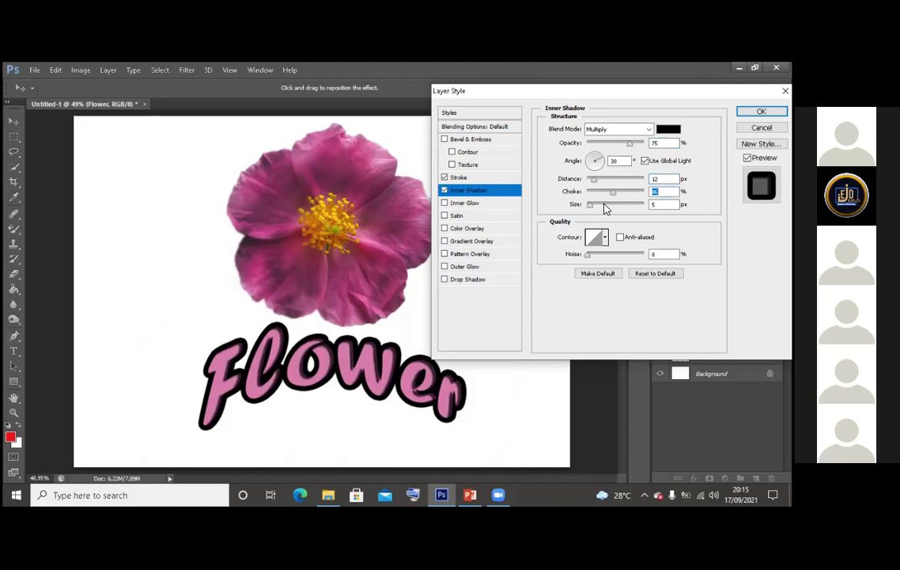
Try the default inner glow in place of the inner shadow, and switch back to the inner shadow
click(474, 201)
click(445, 189)
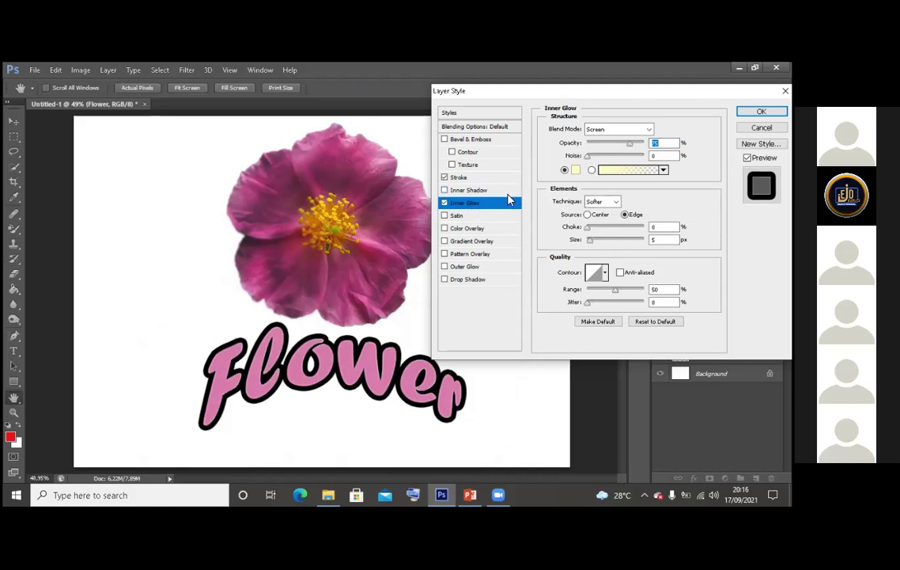
click(444, 190)
click(445, 203)
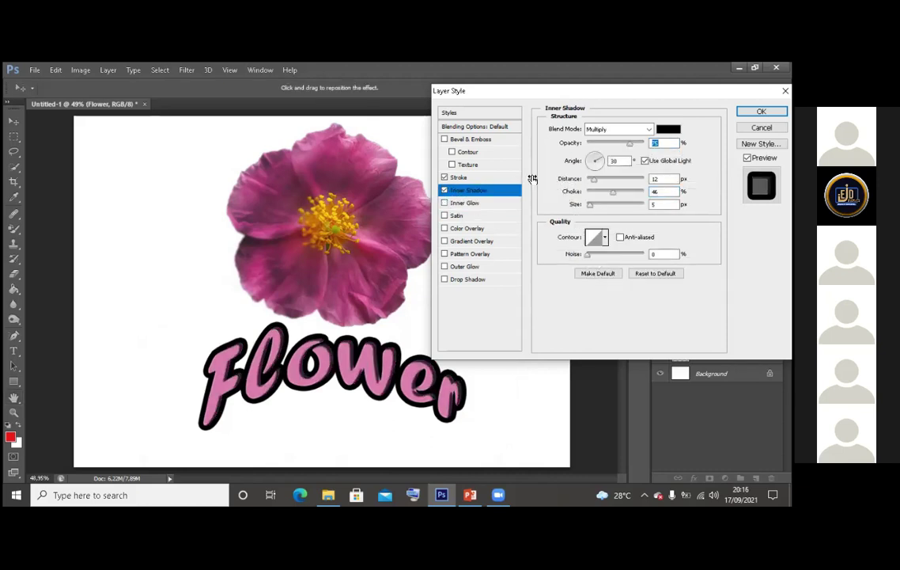
Re-enable the drop shadow, add an orange-to-yellow linear gradient overlay to the "Flower" text and apply the layer style
drag(556, 90, 512, 87)
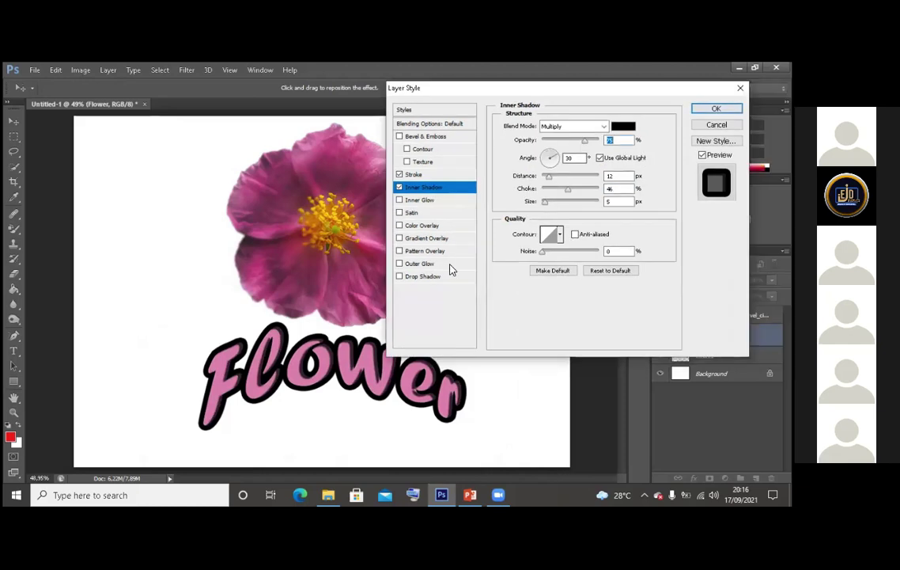
click(423, 276)
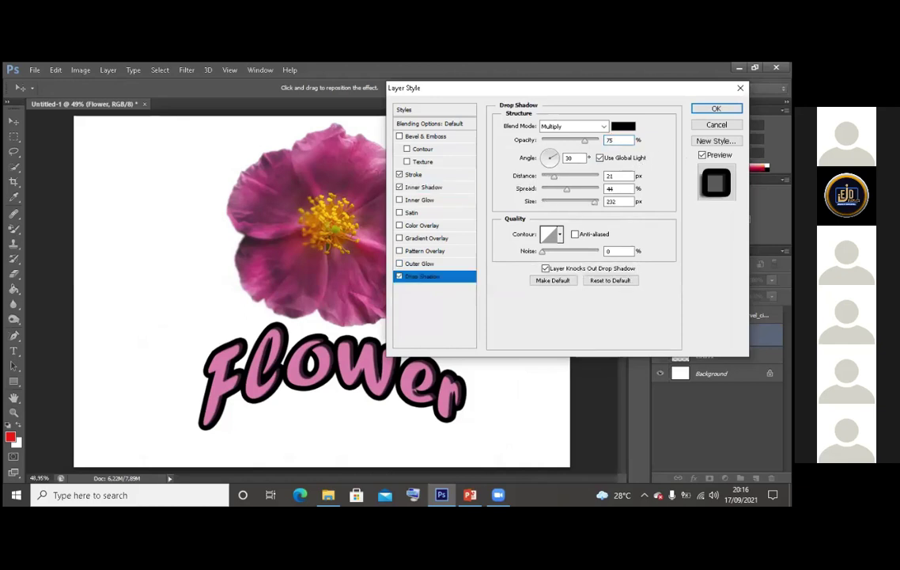
click(428, 238)
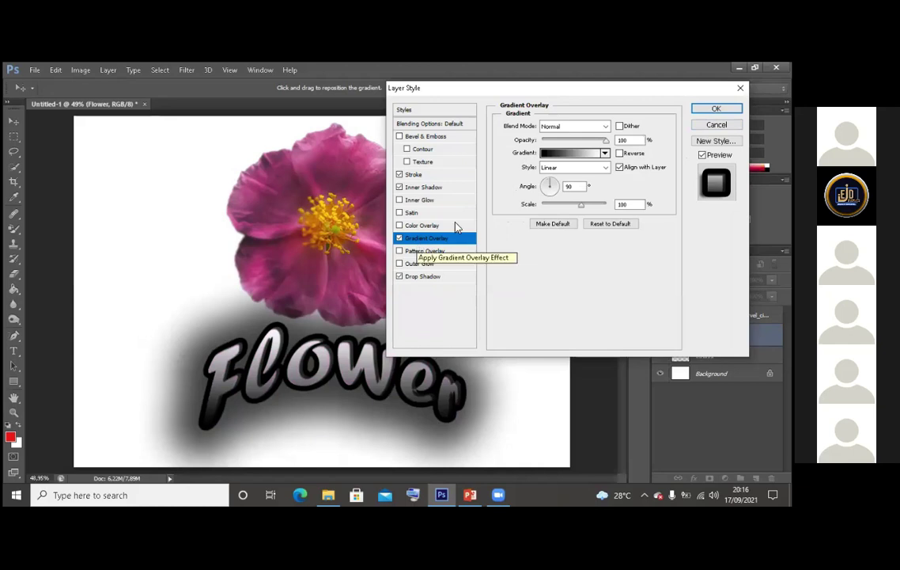
drag(613, 90, 665, 93)
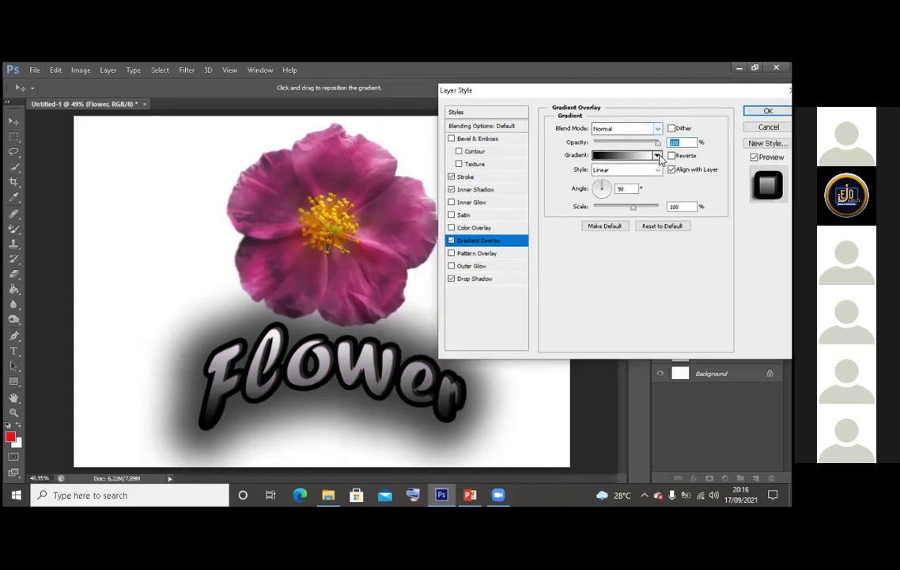
click(657, 155)
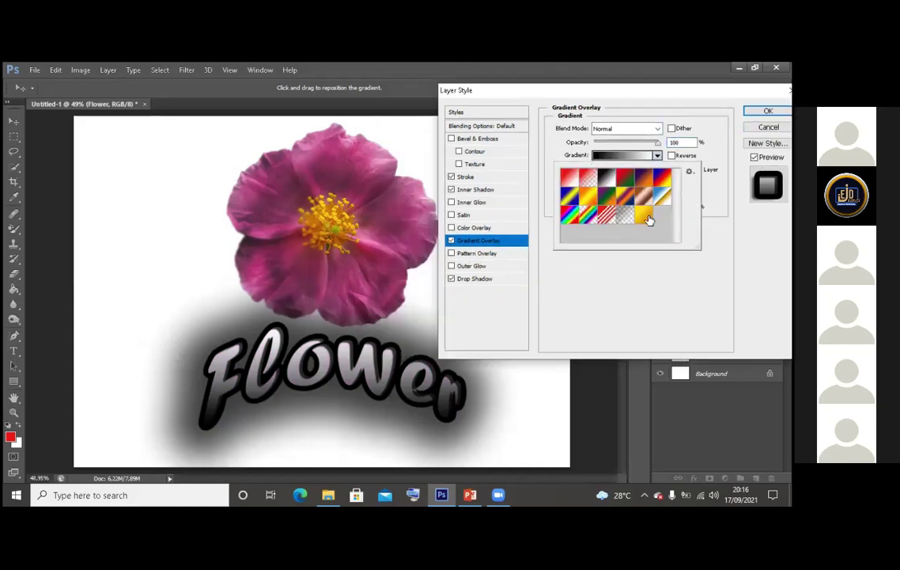
click(648, 217)
click(767, 111)
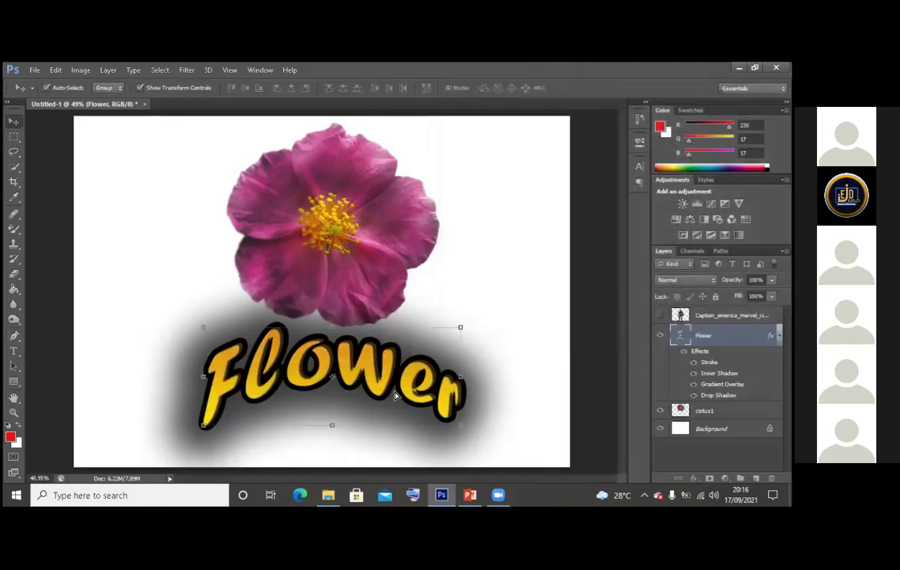
Hide the "Flower" text's drop shadow and shift the text slightly down and right beneath the flower
drag(394, 371, 394, 385)
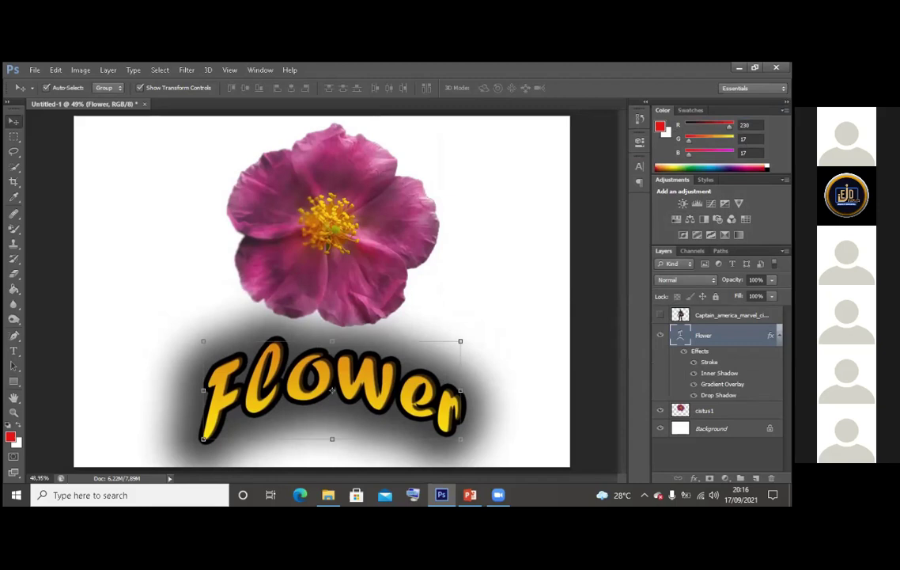
key(ctrl+z)
key(ctrl+z)
key(ctrl+z)
key(ctrl+z)
key(ctrl+z)
drag(417, 370, 423, 361)
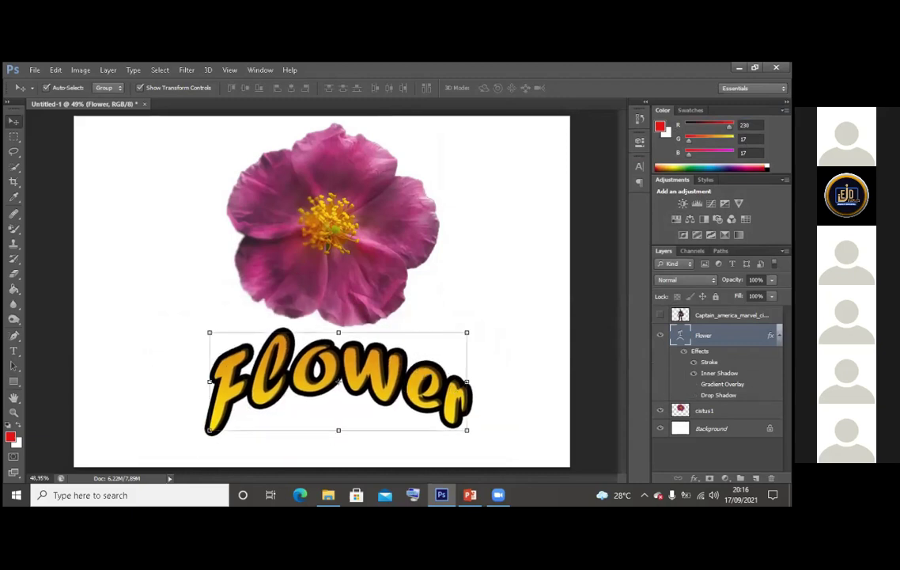
Toggle the inner shadow and stroke effects of the "Flower" text to compare its look without each, restoring both
click(693, 373)
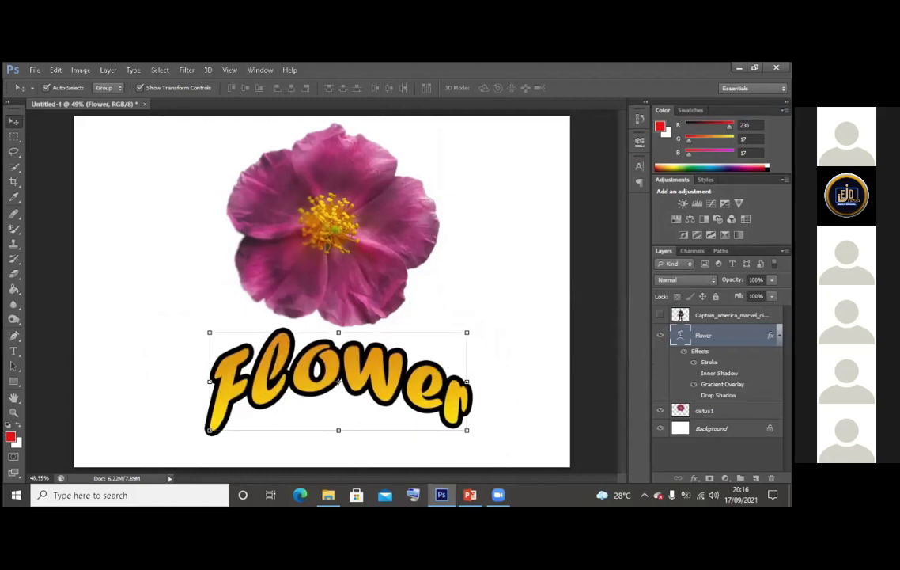
click(693, 373)
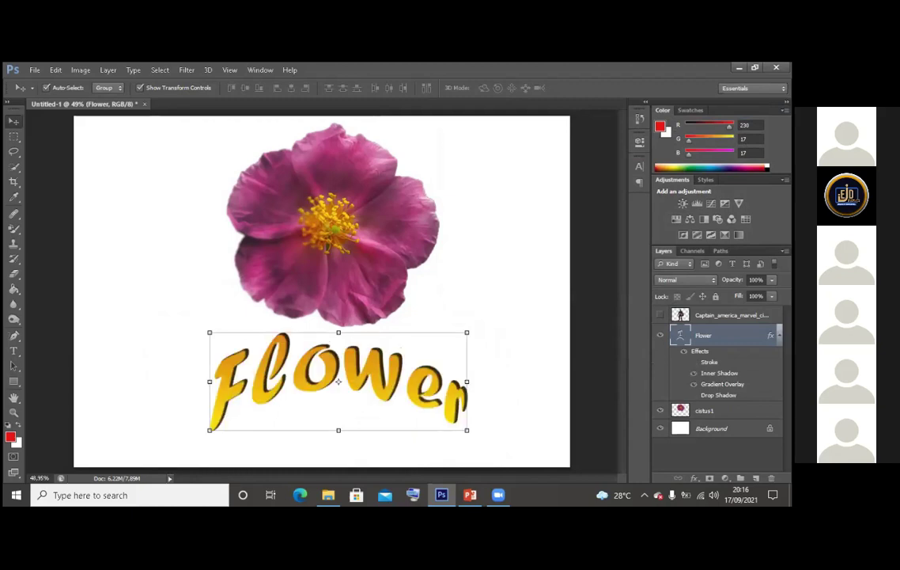
key(ctrl+z)
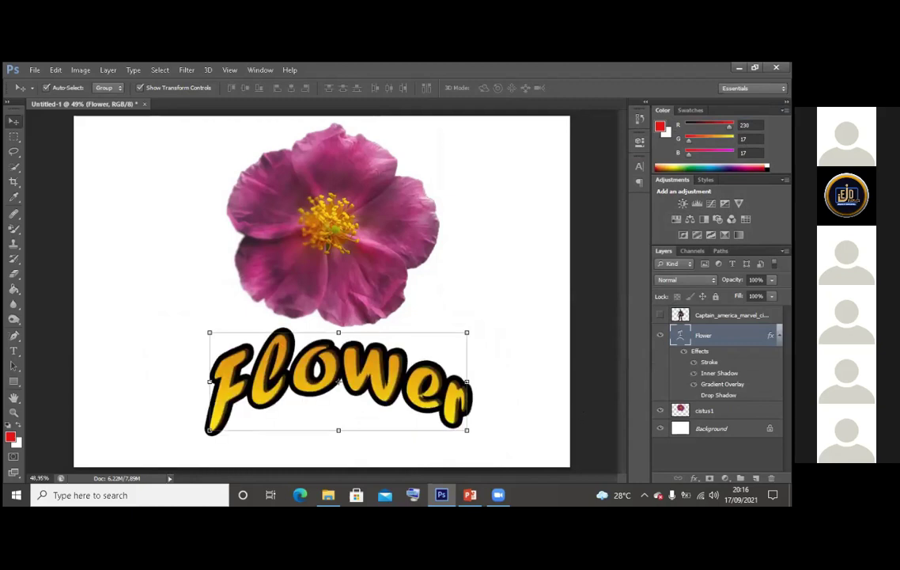
key(ctrl+alt+z)
key(ctrl+z)
Move the flower up to the canvas's upper edge and reposition the "Flower" text just below it
click(522, 339)
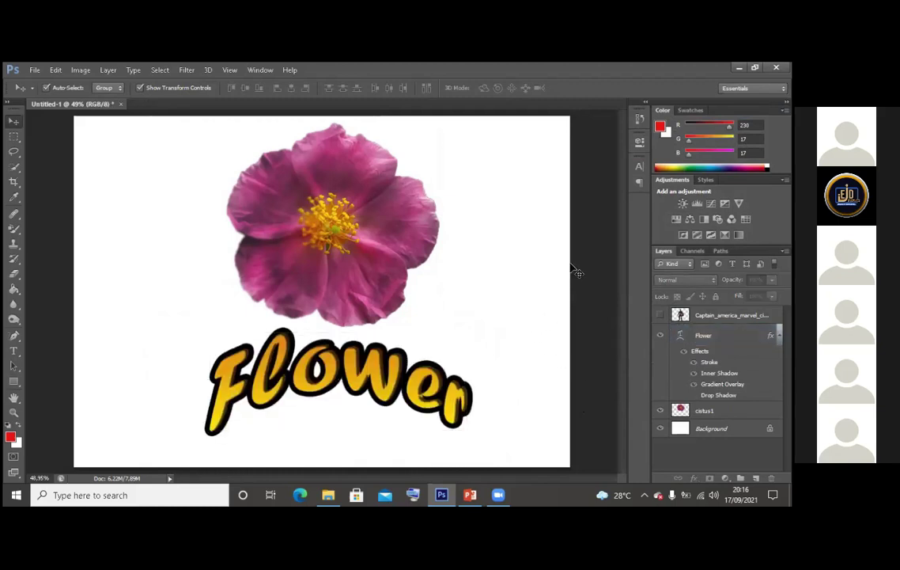
drag(297, 331, 293, 325)
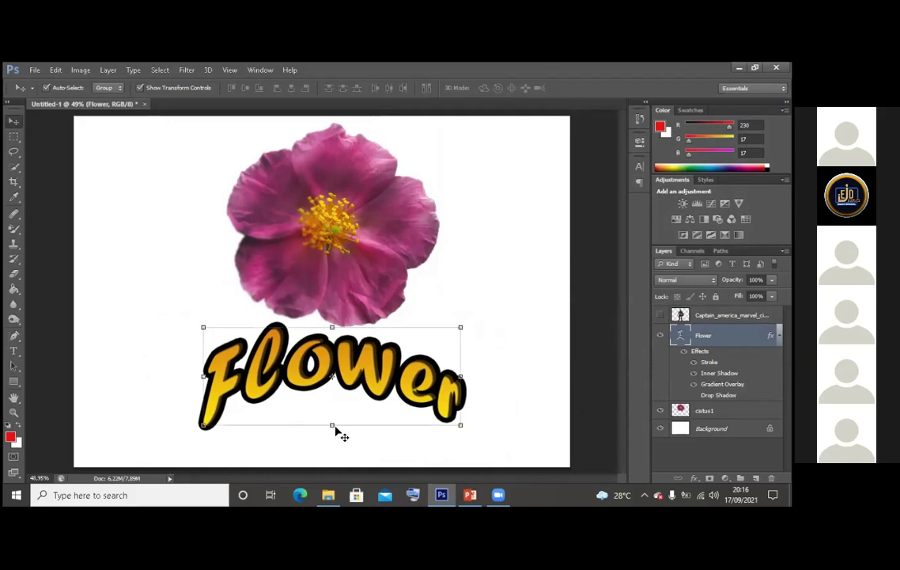
click(356, 275)
key(ctrl+t)
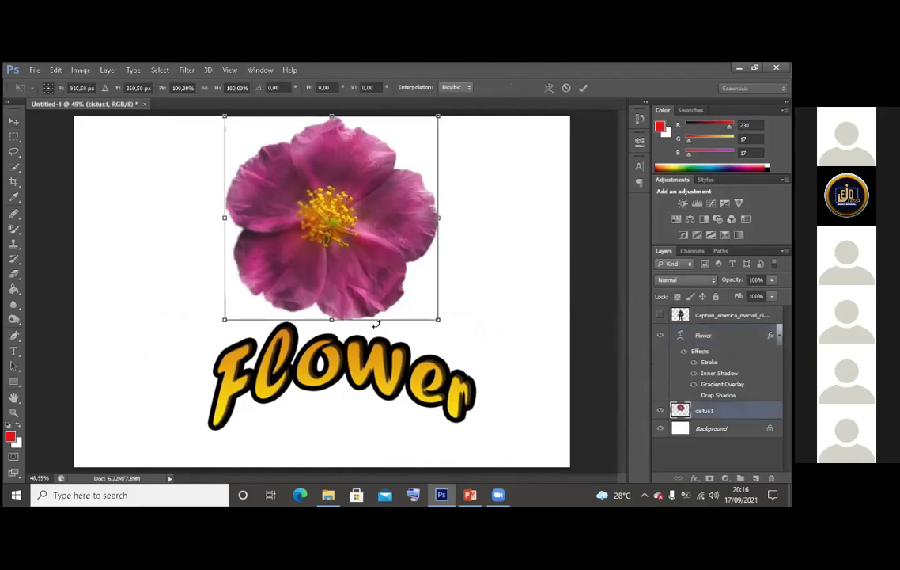
key(Return)
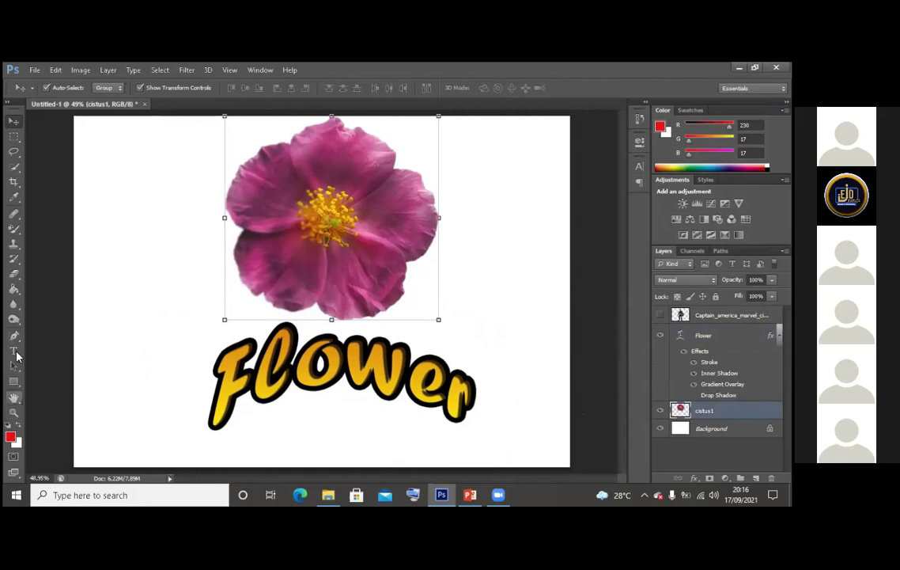
Draw three red rectangles around the flower, two on its left and one about 195 by 124 px on its right
click(14, 381)
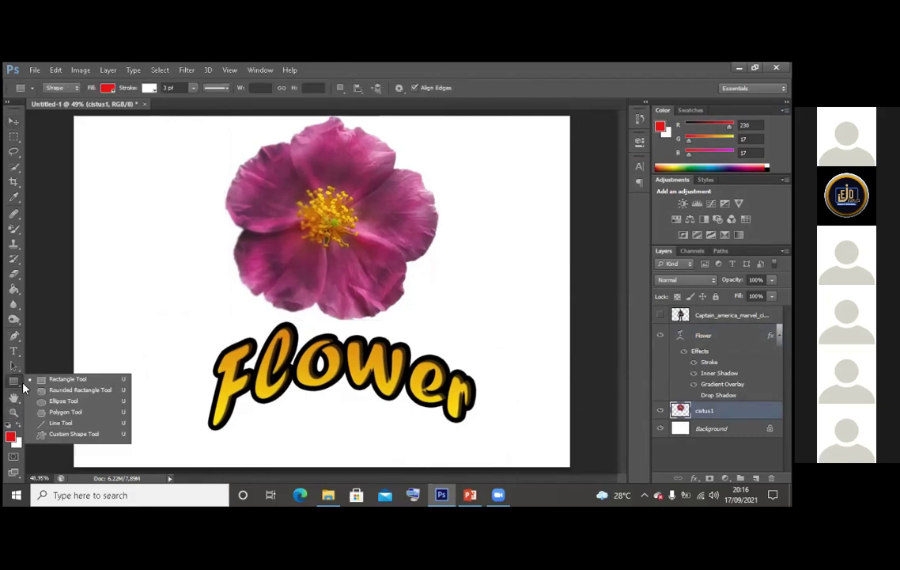
click(137, 281)
click(138, 280)
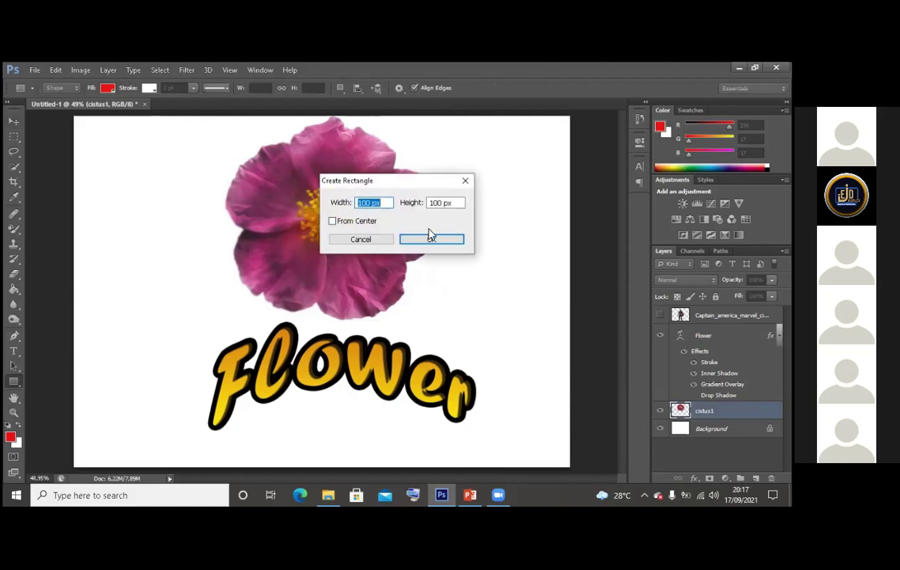
click(362, 239)
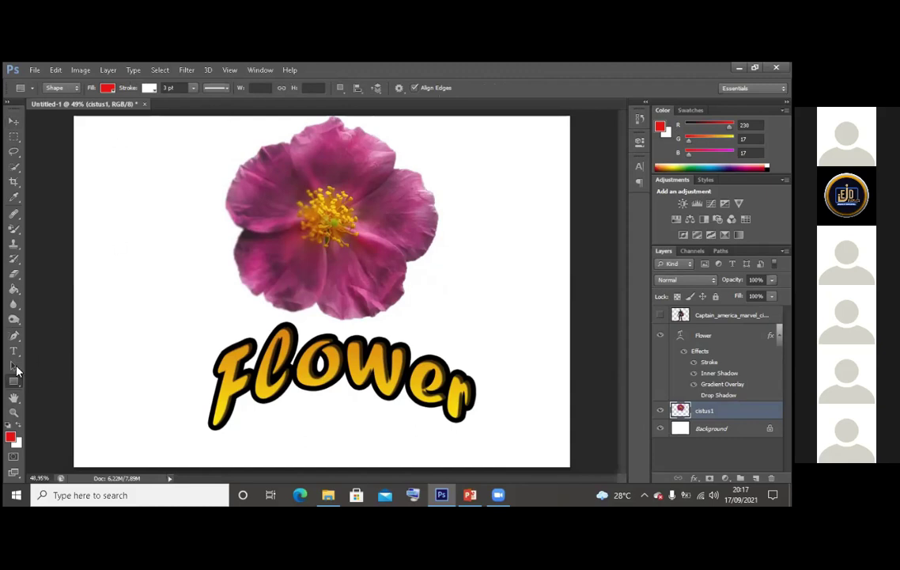
drag(90, 145, 243, 306)
drag(444, 170, 498, 203)
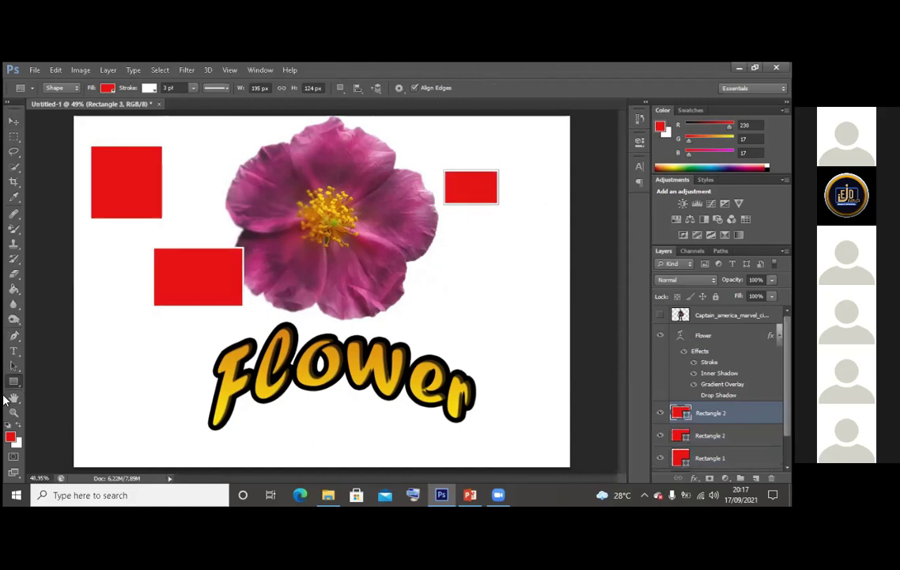
Draw two red rounded rectangles with a 10 px radius, one left of the caption and one about 160 by 116 px right of the flower
right_click(14, 381)
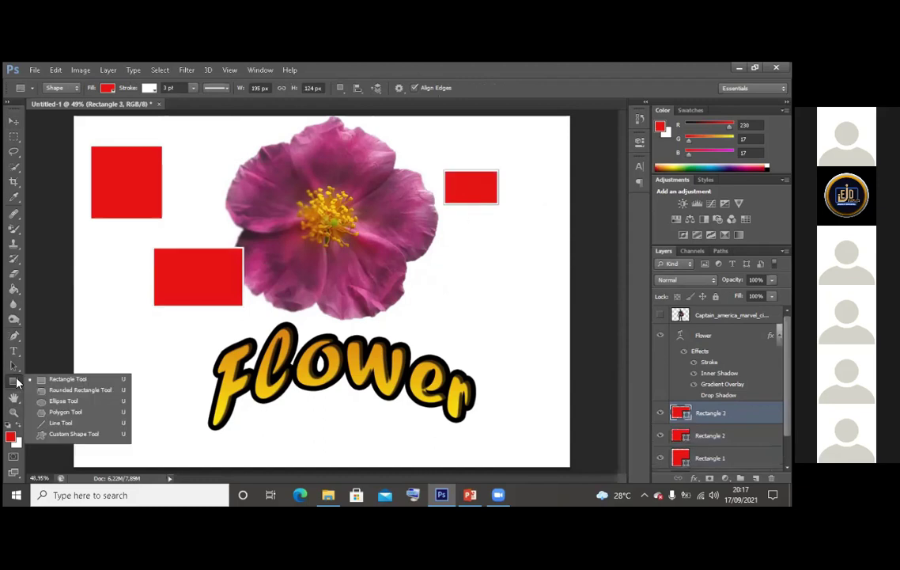
click(60, 391)
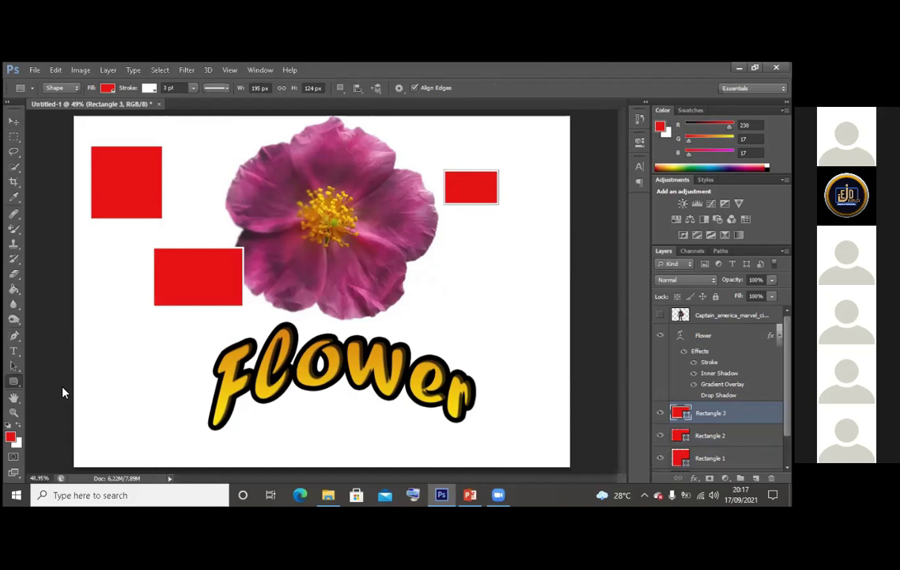
drag(107, 321, 157, 368)
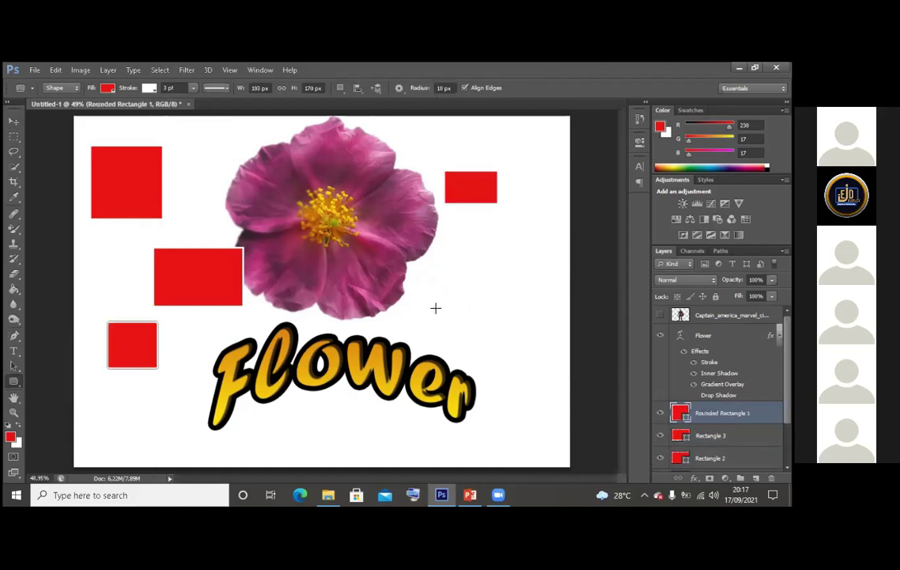
right_click(14, 382)
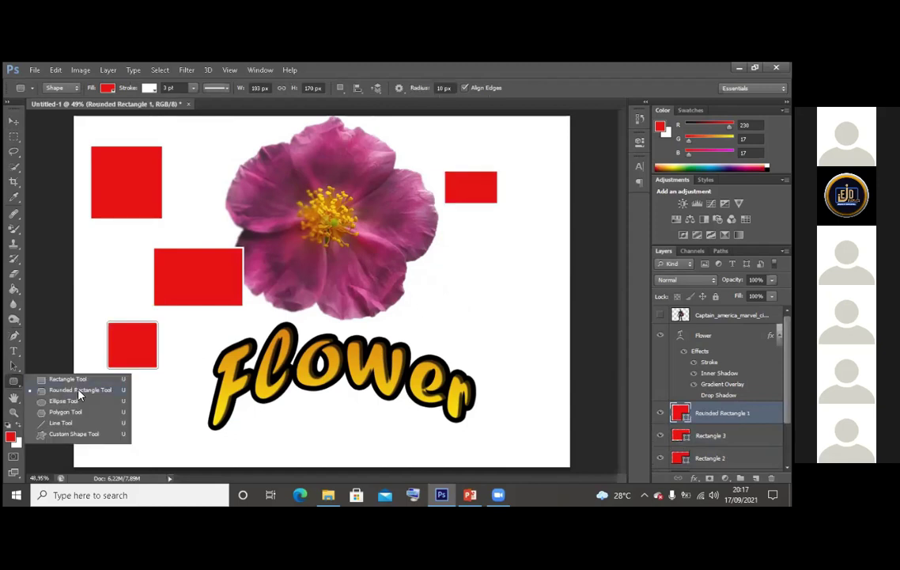
drag(453, 274, 498, 305)
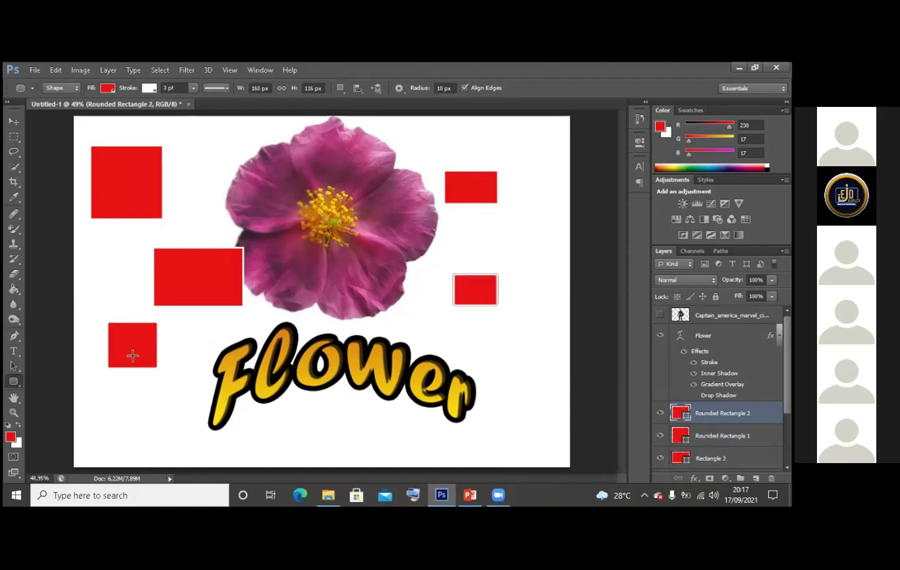
Draw a red circle near the canvas's lower-left corner and an ellipse about 120 by 101 px just left of the "Flower" text
right_click(14, 382)
click(87, 402)
drag(101, 391, 151, 440)
right_click(14, 382)
drag(183, 345, 213, 370)
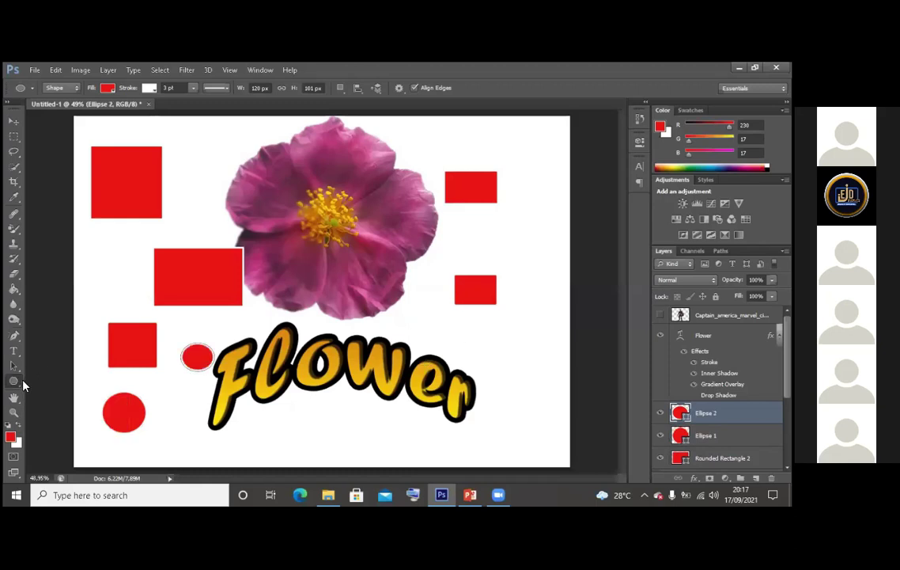
Draw a five-sided polygon about 149 px wide above the caption's right end and a vertical line about 360 px long to the flower's right
click(67, 416)
drag(460, 327, 480, 318)
right_click(13, 381)
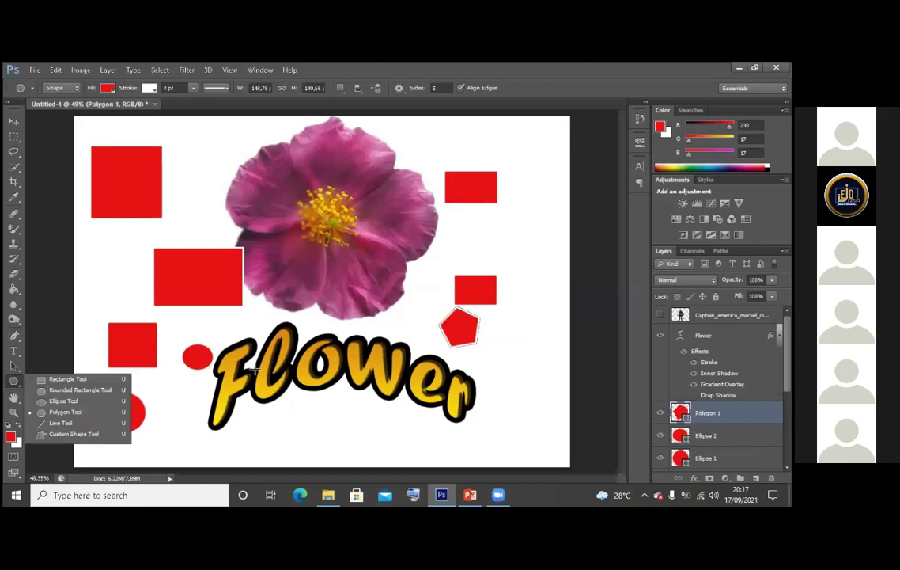
click(48, 426)
Draw two custom heart shapes, about 158 by 144 px beside the polygon and about 91 by 101 px near the canvas's right edge
right_click(13, 381)
click(57, 435)
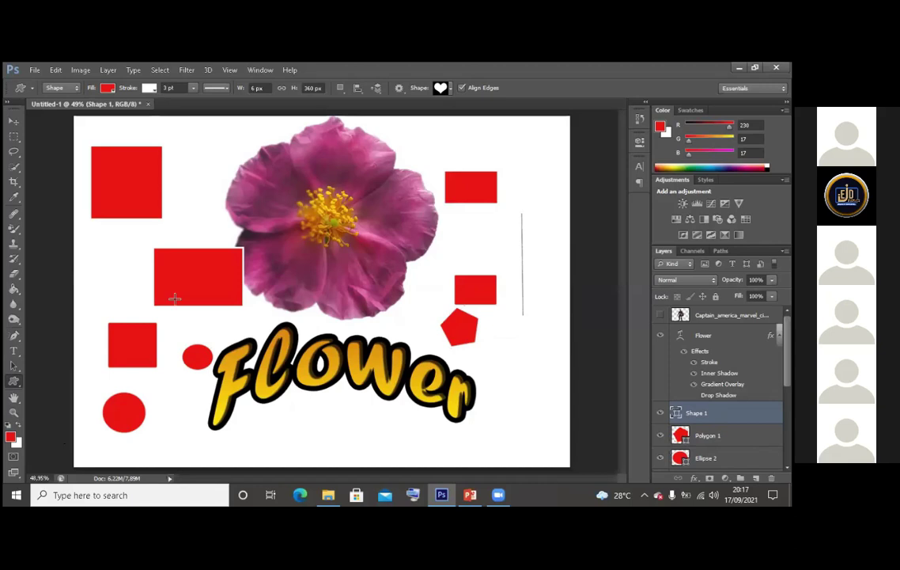
drag(419, 307, 465, 347)
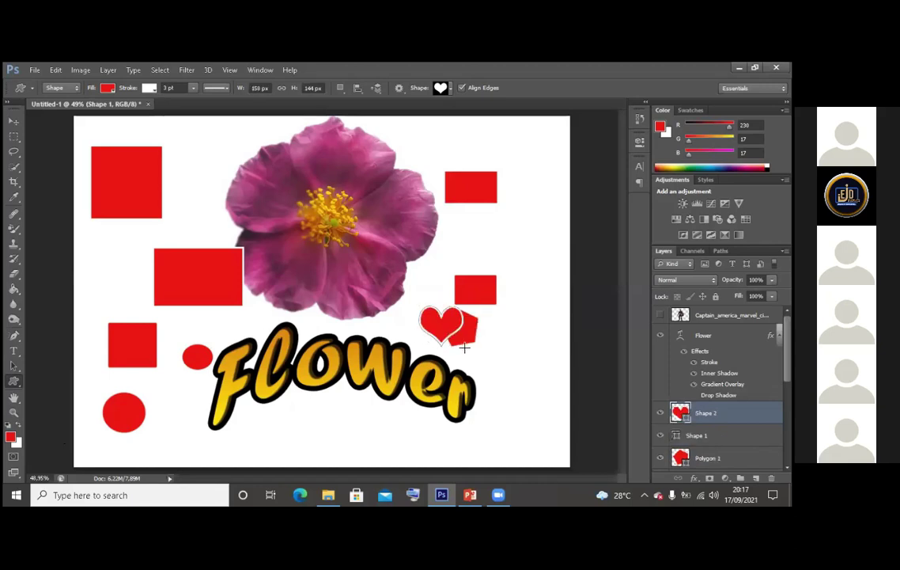
drag(531, 219, 557, 246)
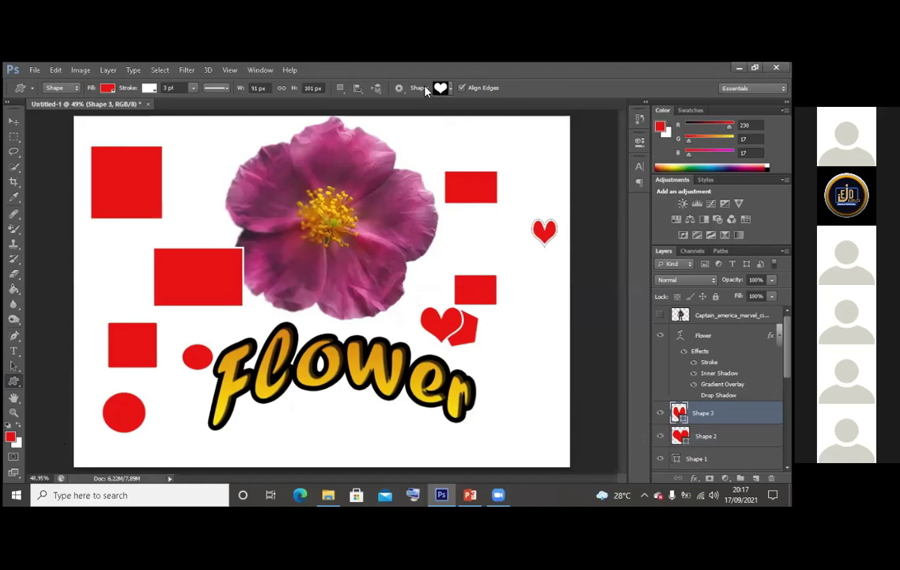
Browse the custom shapes and draw a check mark between the red rectangles right of the flower
click(442, 90)
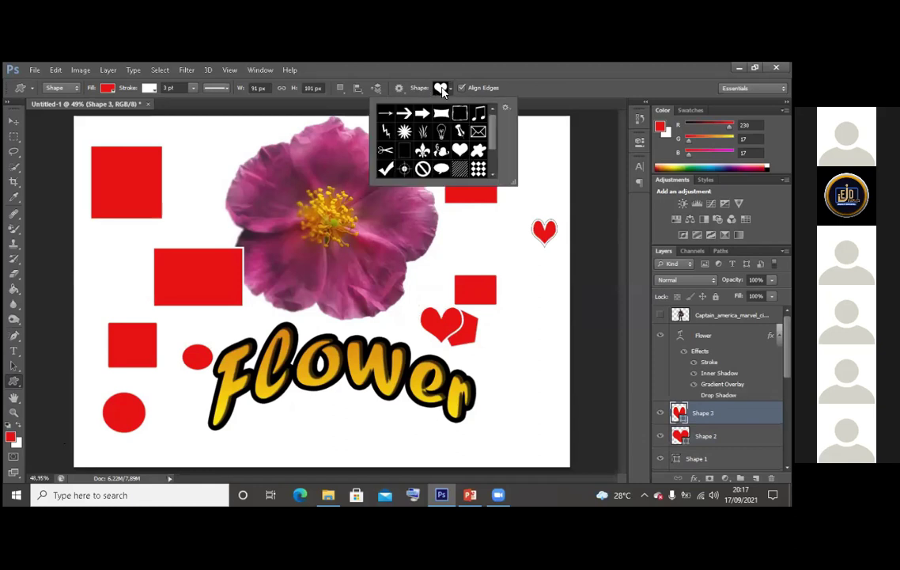
scroll(431, 147, down, 3)
scroll(427, 149, up, 2)
scroll(427, 148, down, 2)
scroll(427, 149, up, 2)
click(386, 168)
drag(480, 234, 524, 267)
Draw a custom envelope about 102 by 104 px above the small heart and a light bulb about 122 by 174 px right of the polygon
click(449, 88)
click(477, 132)
drag(527, 170, 554, 199)
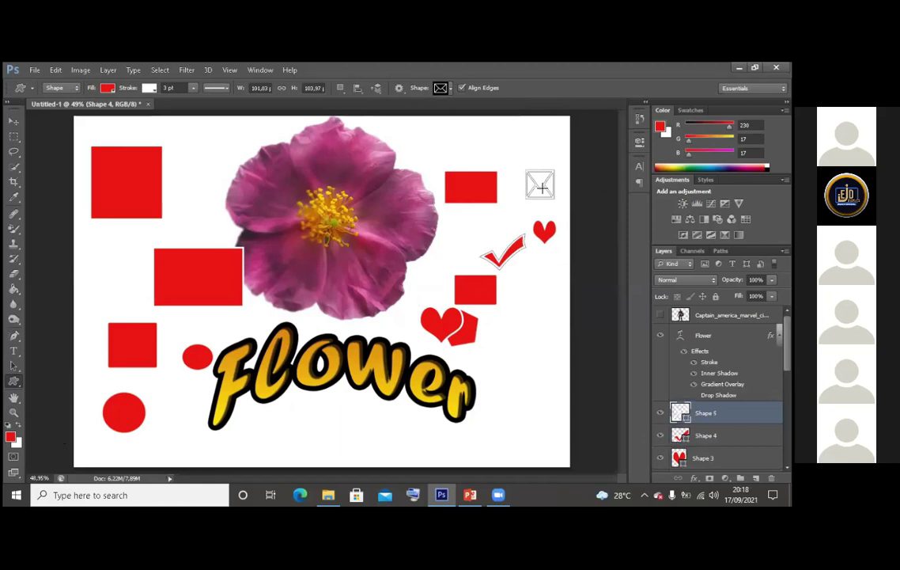
click(449, 89)
click(447, 147)
click(441, 130)
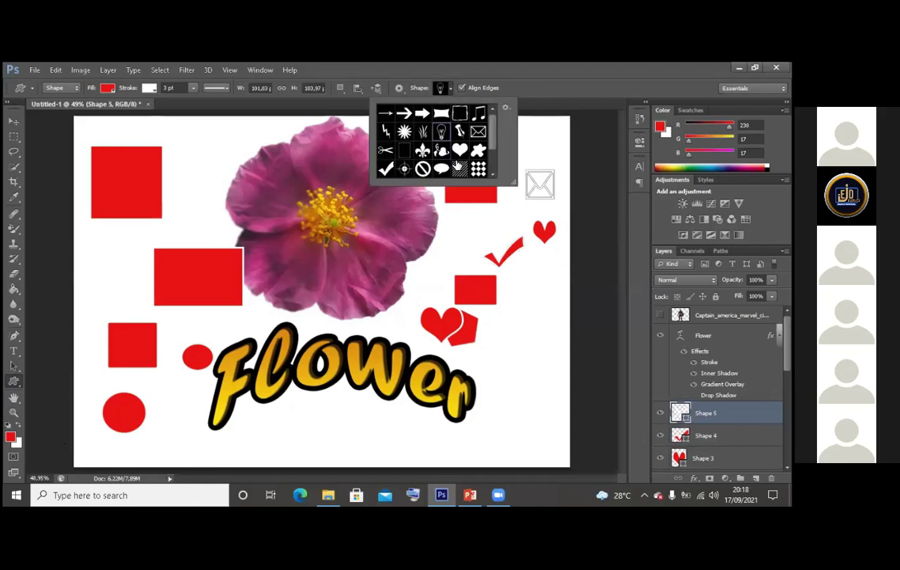
click(497, 319)
drag(500, 323, 531, 369)
scroll(720, 380, down, 8)
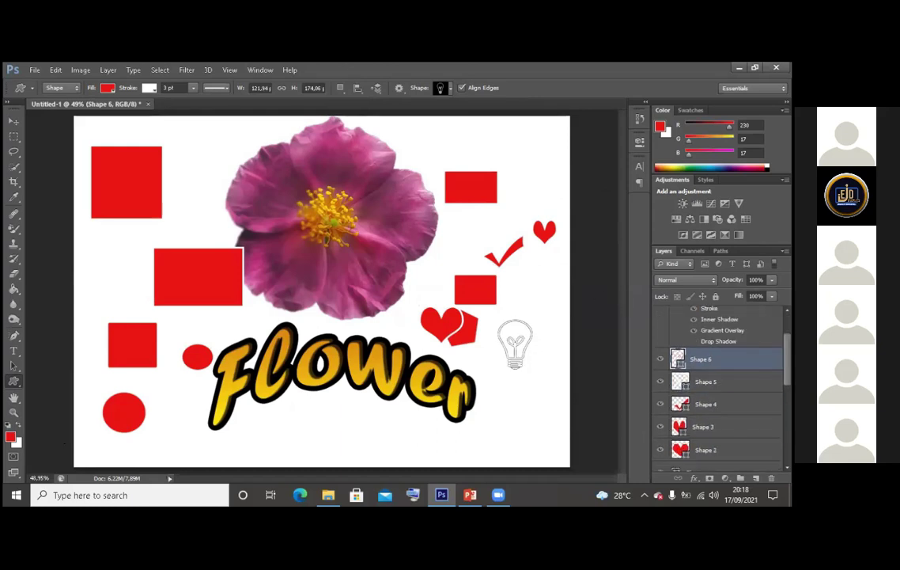
scroll(720, 388, down, 2)
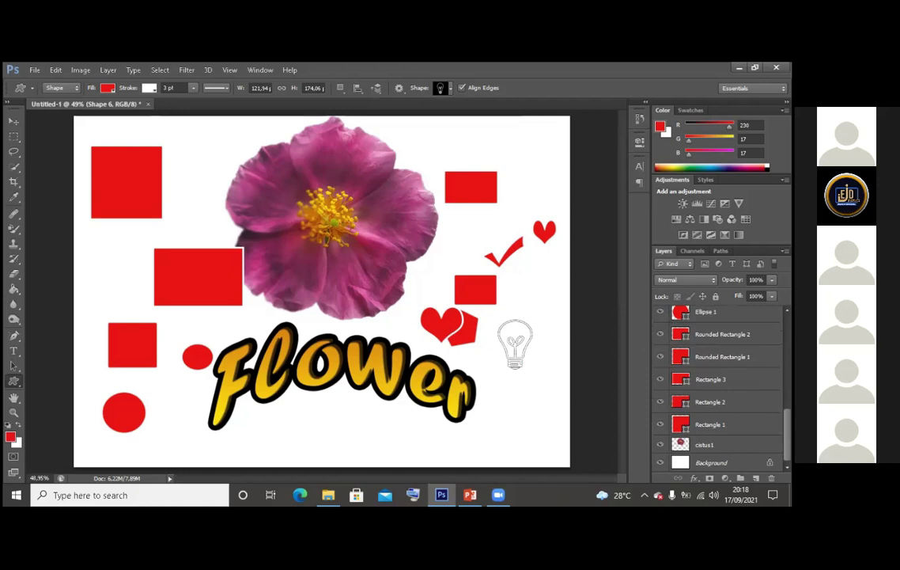
scroll(720, 388, up, 5)
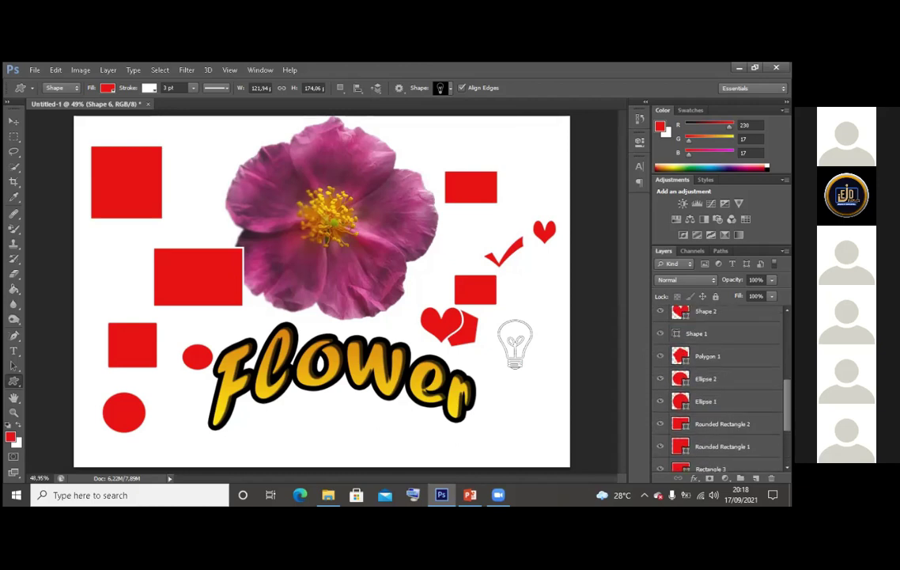
scroll(720, 388, up, 3)
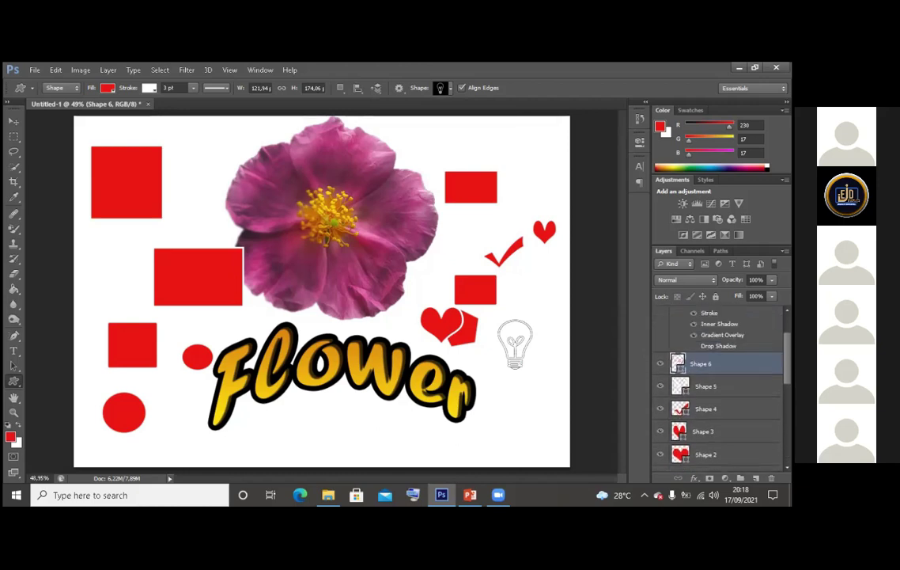
right_click(472, 237)
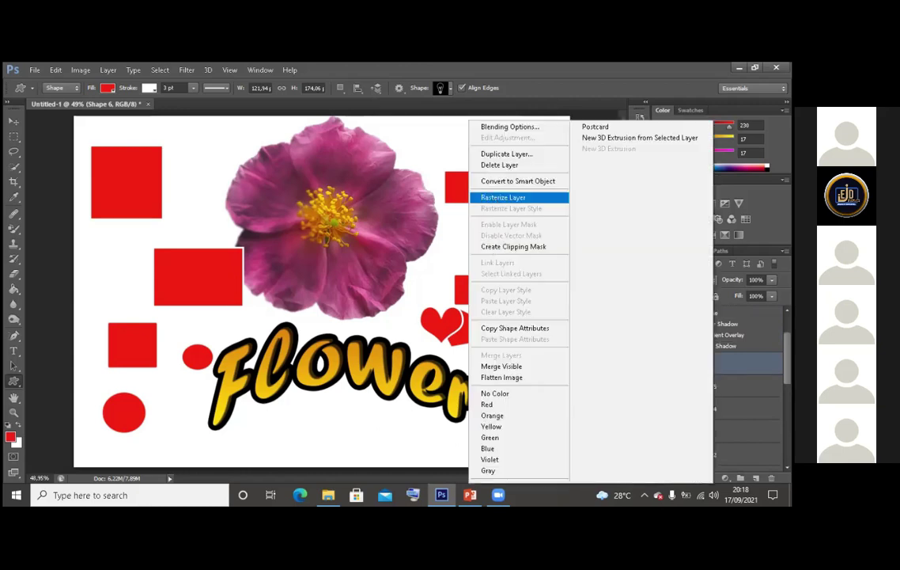
key(Escape)
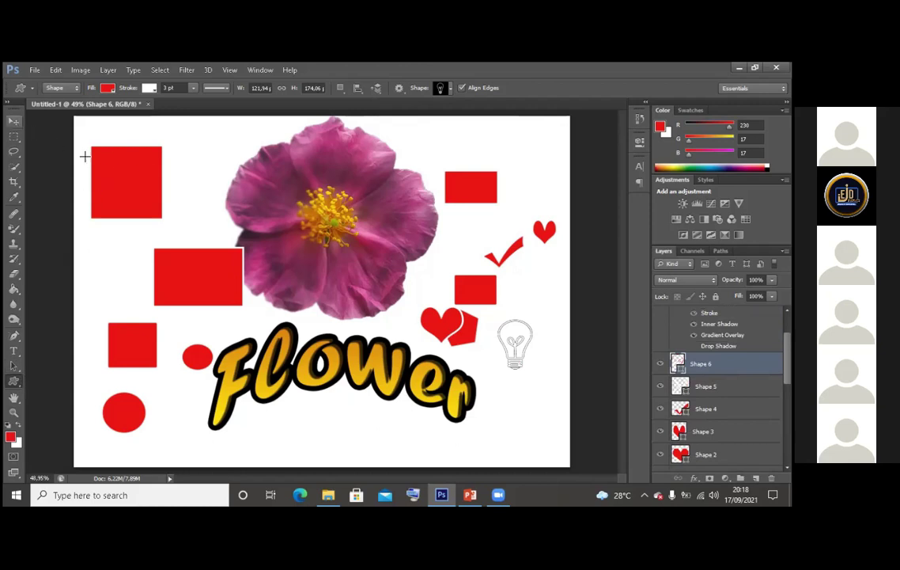
Draw a small rectangle about 114 by 117 px between the upper-left red rectangle and the flower
click(107, 88)
click(107, 89)
right_click(14, 380)
click(76, 378)
drag(181, 171, 212, 204)
Try several swatch colors as the small rectangle's fill, ending with Pure Magenta
click(106, 88)
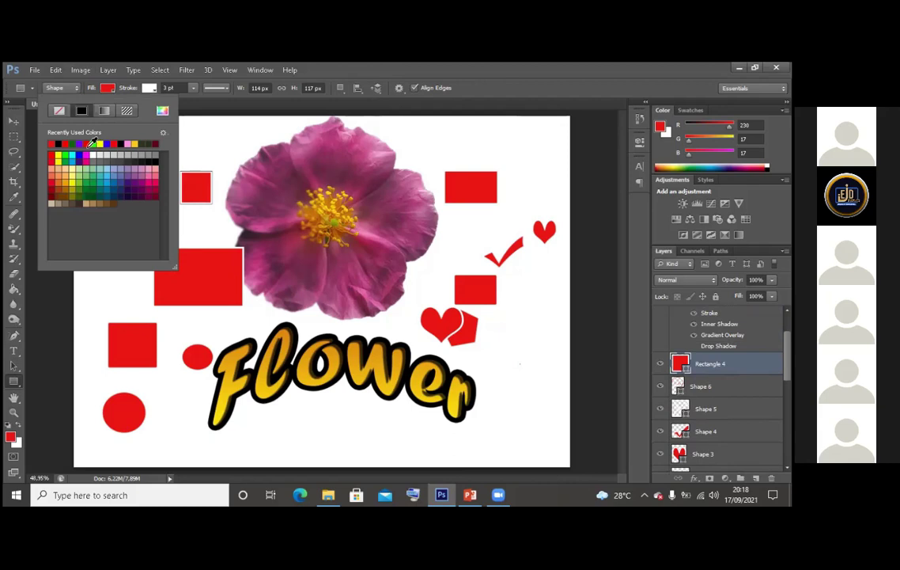
click(51, 162)
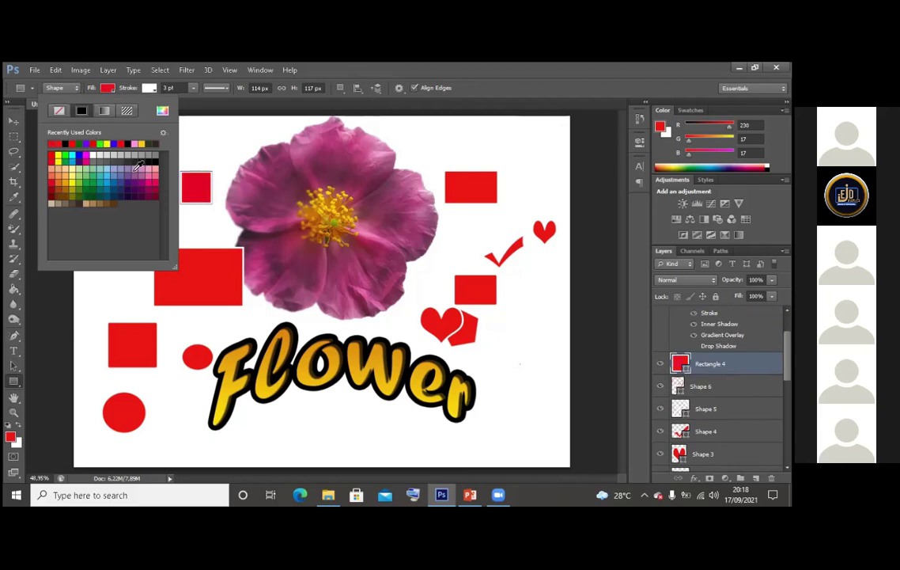
click(126, 185)
click(111, 191)
click(86, 191)
click(155, 181)
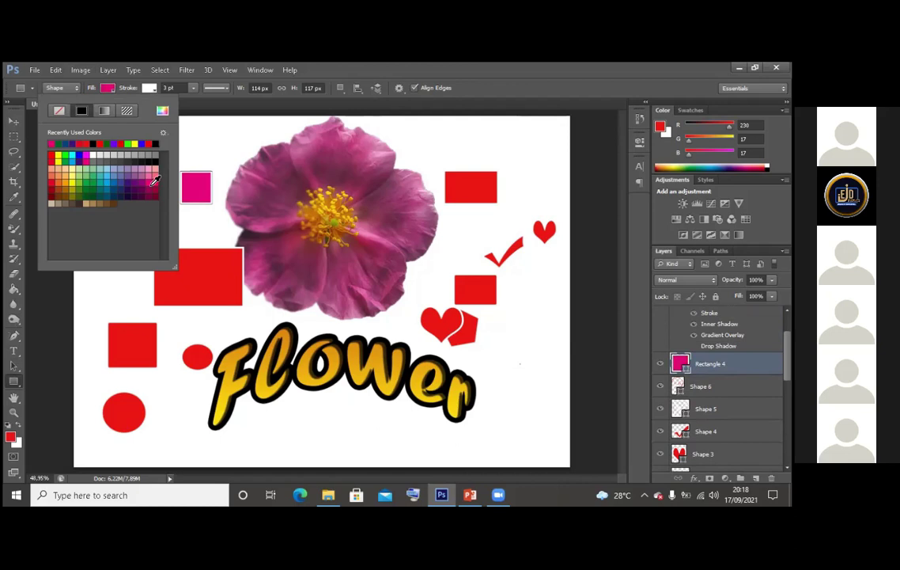
Set the small magenta rectangle's stroke color to black
click(143, 87)
click(148, 87)
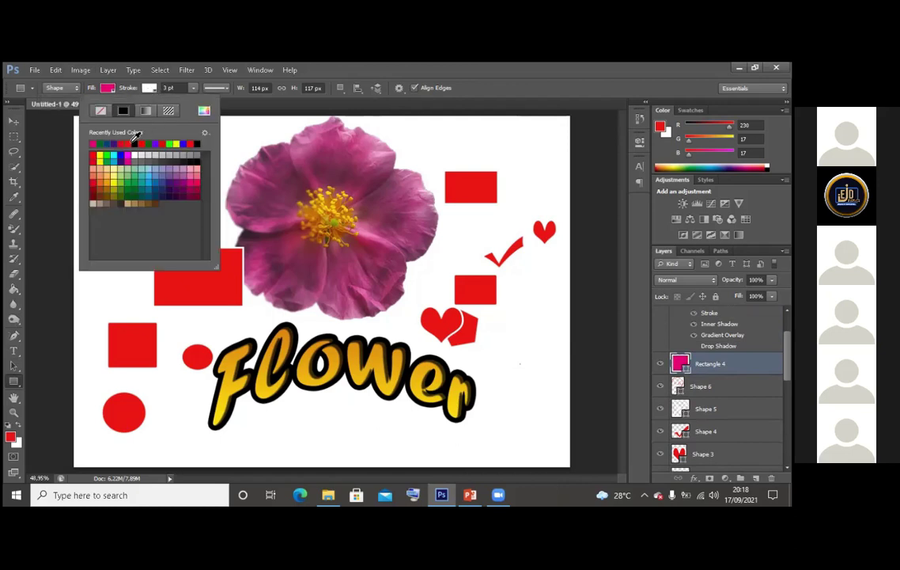
click(139, 140)
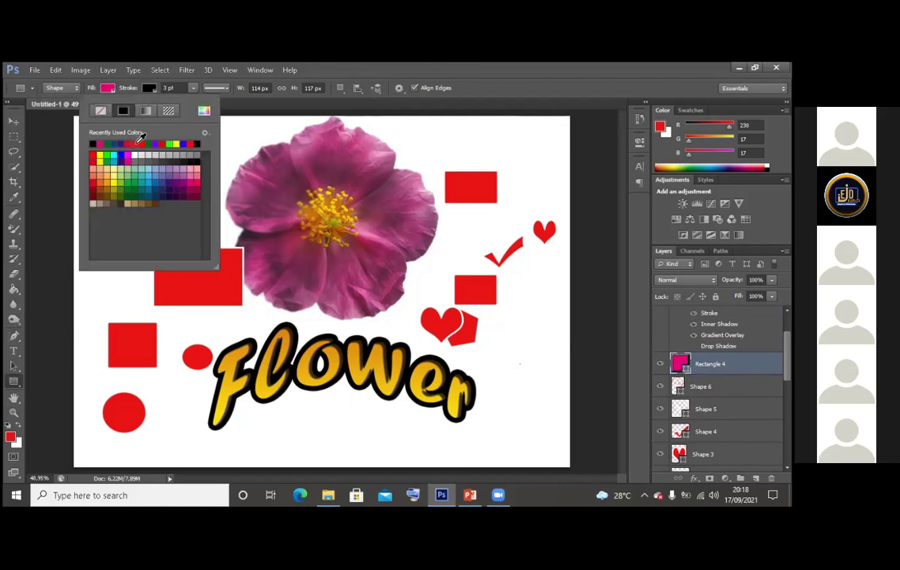
click(239, 152)
click(366, 238)
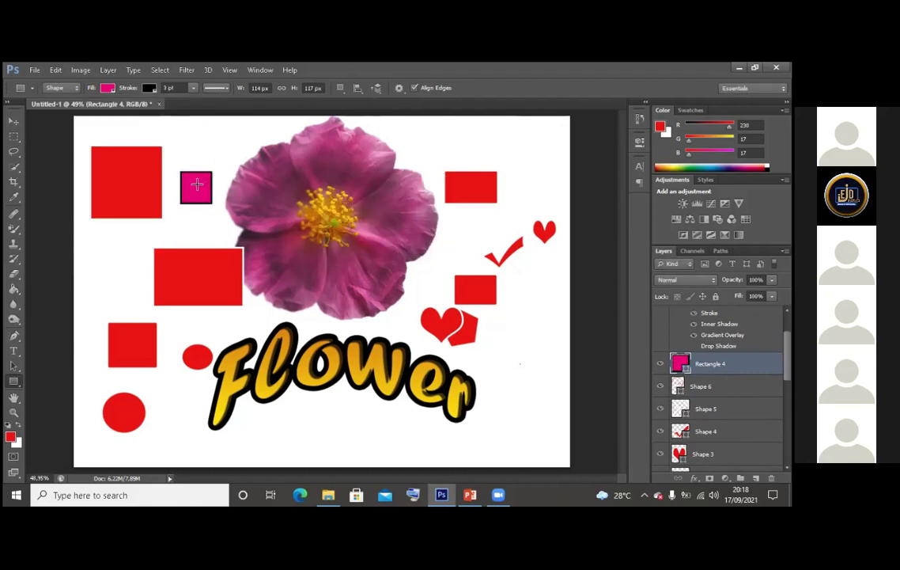
Move the small magenta rectangle to the canvas's upper-right area and change its fill to yellow
click(19, 123)
drag(203, 180, 514, 144)
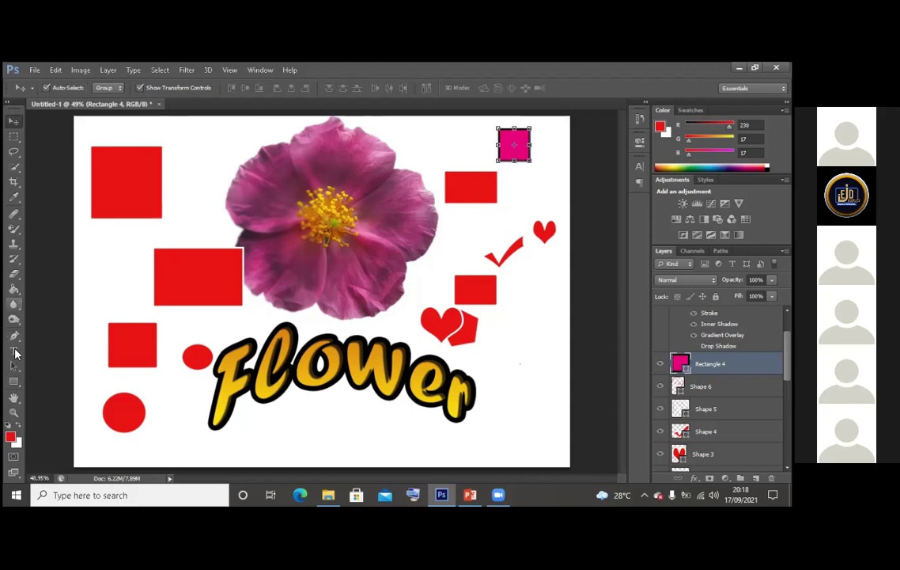
key(u)
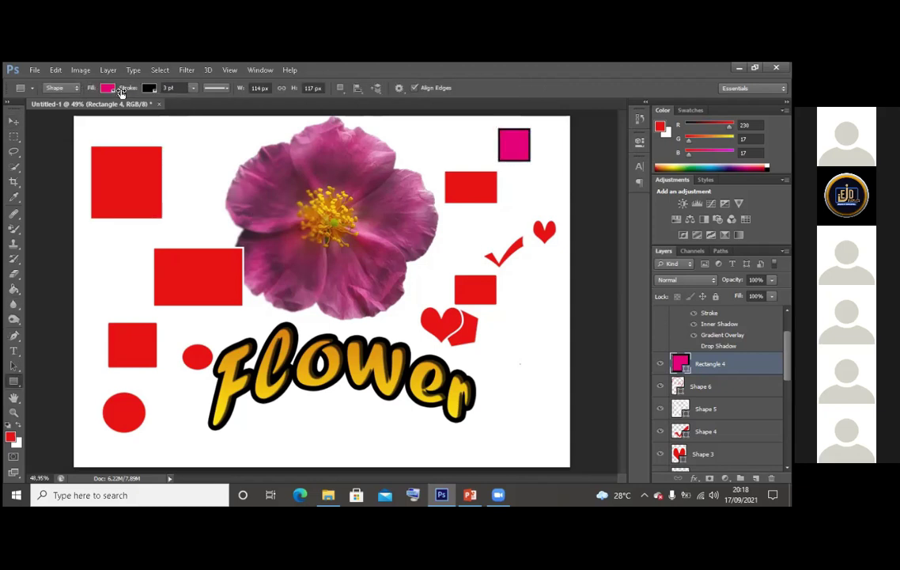
click(112, 89)
click(134, 144)
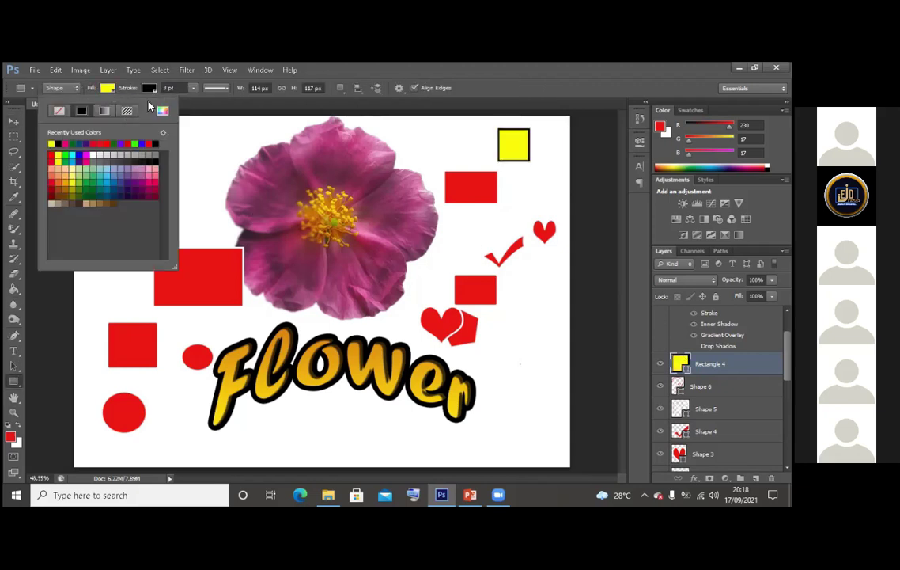
click(183, 79)
Try the dashed and dotted stroke styles on the yellow rectangle
click(216, 88)
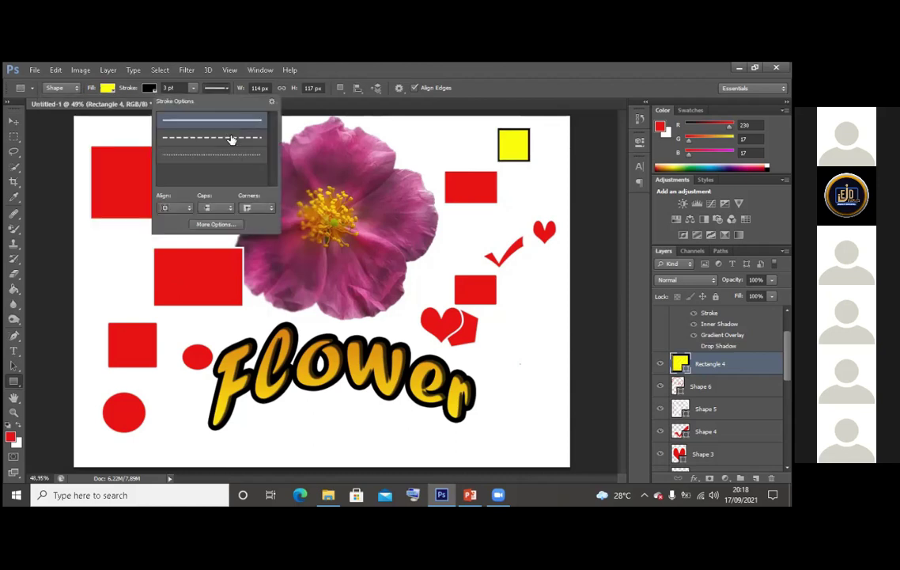
click(231, 138)
click(230, 156)
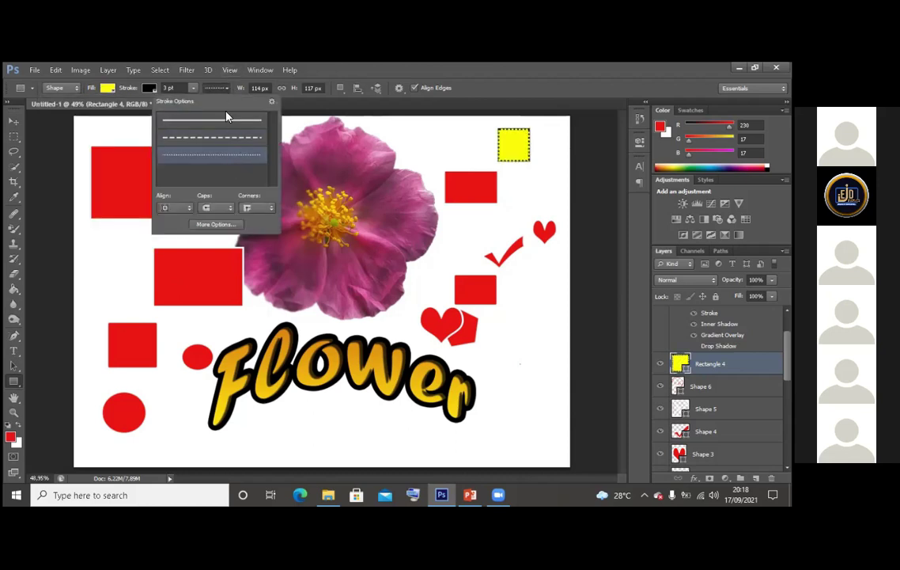
key(Return)
Widen the yellow rectangle's stroke to 18.56 pt and set its style to a solid line
click(192, 90)
drag(193, 103, 209, 102)
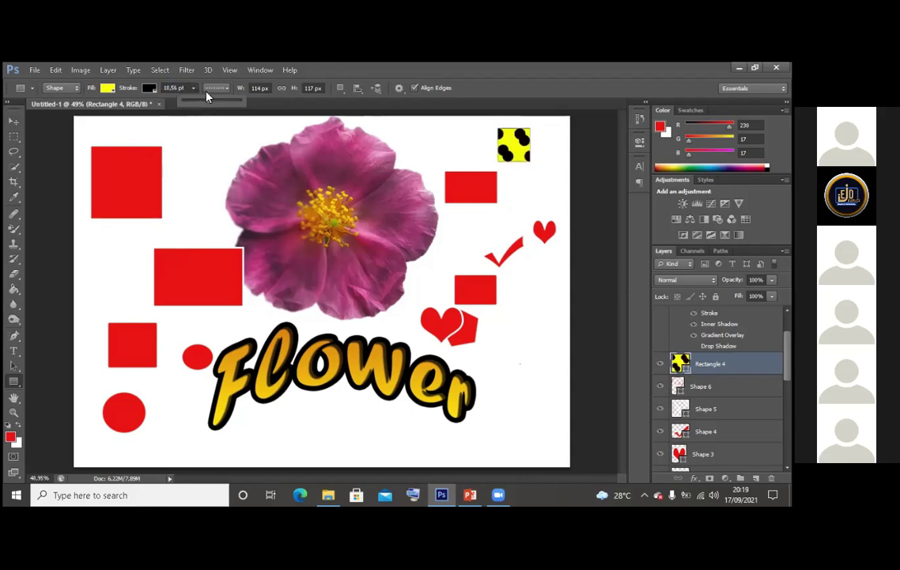
click(220, 89)
click(227, 121)
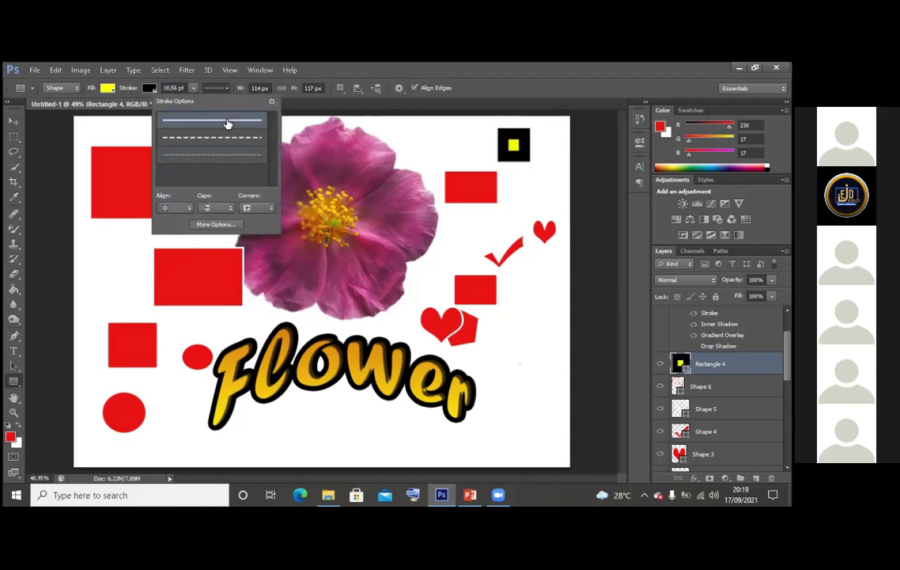
Reduce the yellow rectangle's stroke to 8.01 pt and enlarge the rectangle to about 314 by 250 px
click(194, 87)
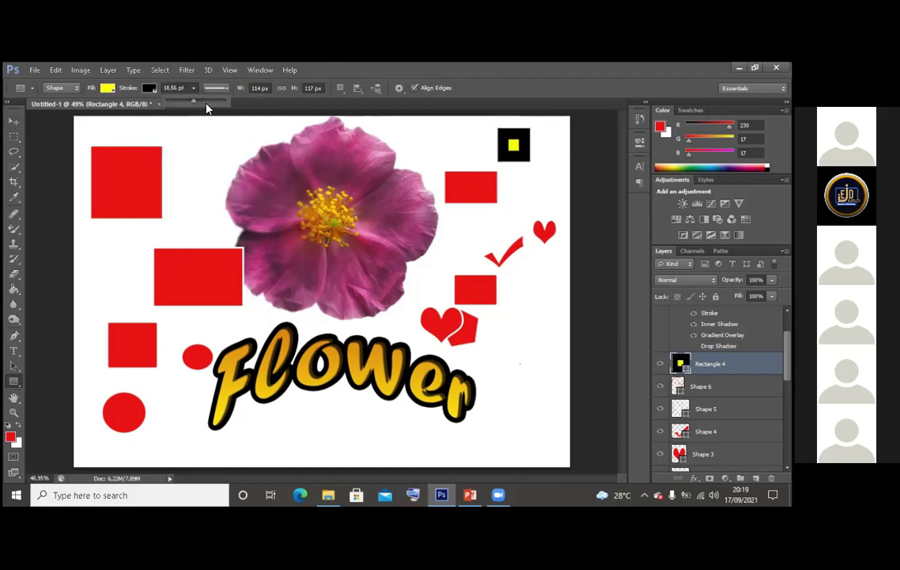
drag(192, 106, 184, 108)
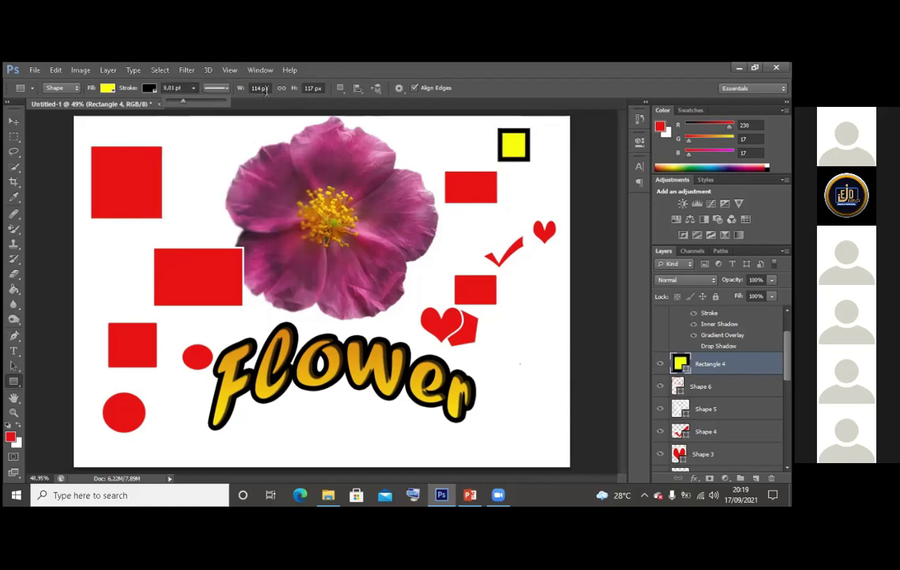
key(v)
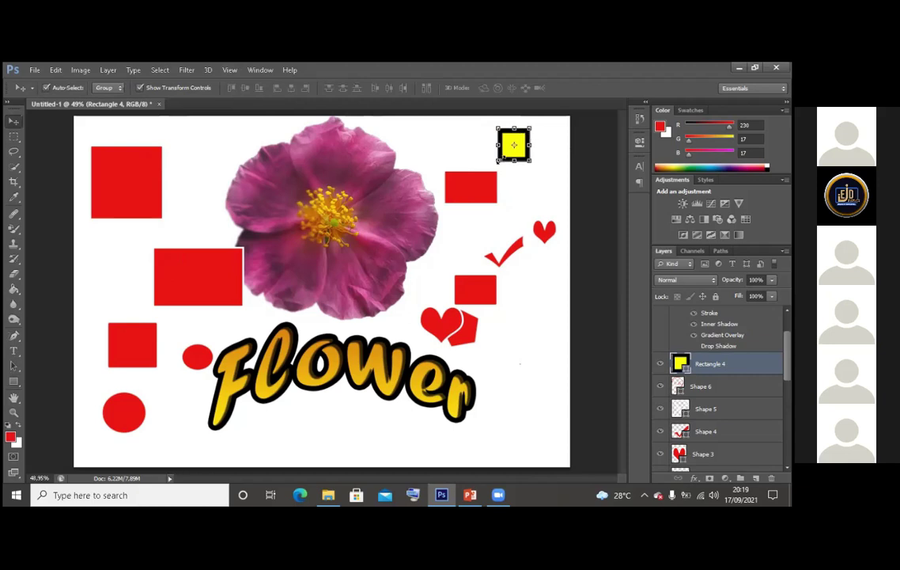
drag(498, 161, 441, 197)
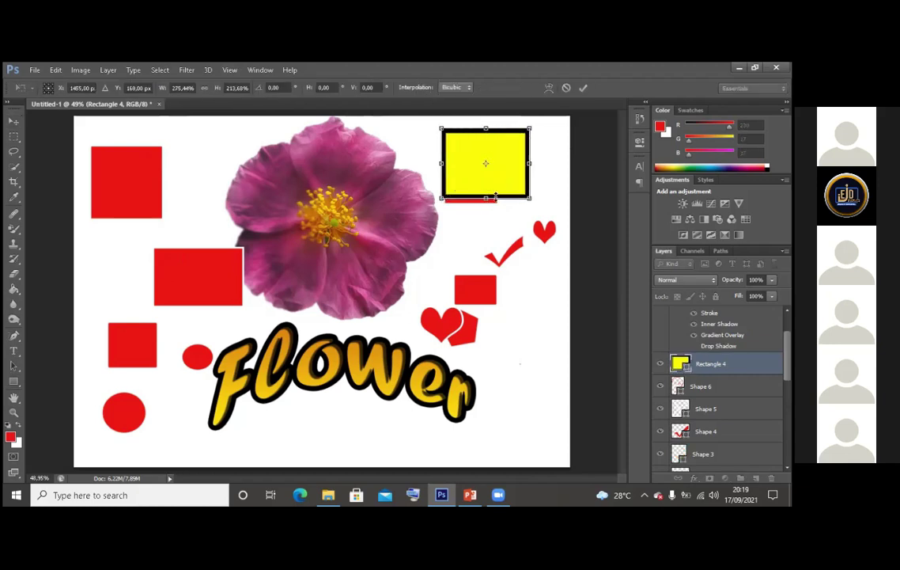
key(Return)
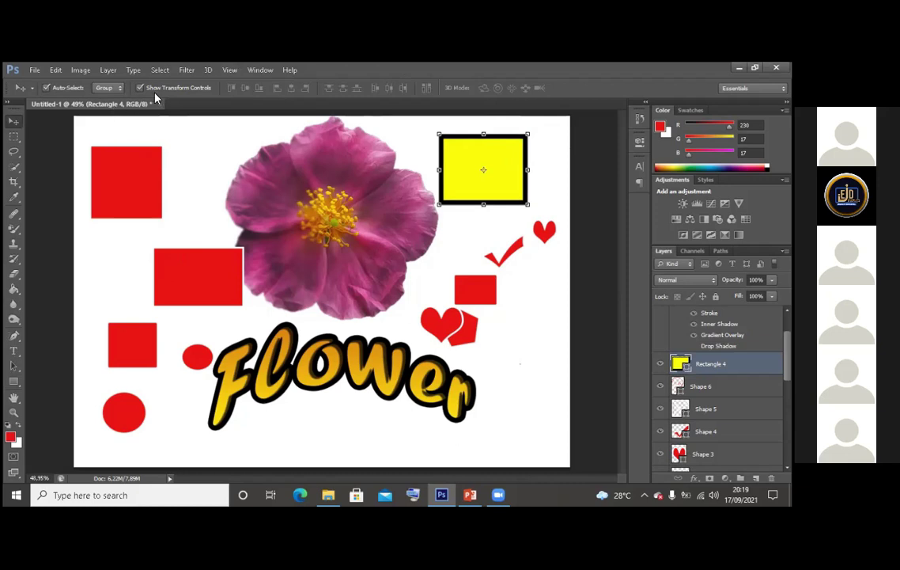
Change the fill of the yellow black-outlined rectangle to light green
click(14, 381)
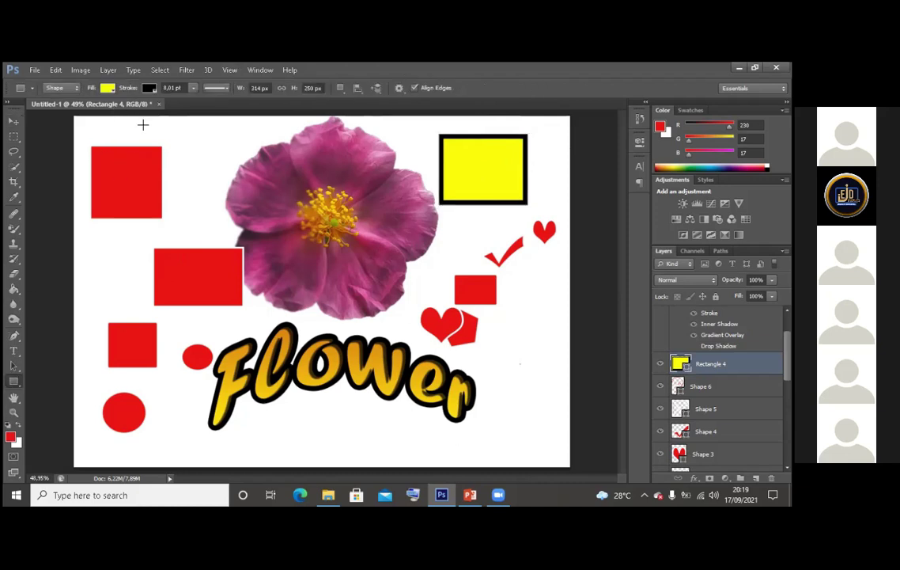
click(107, 88)
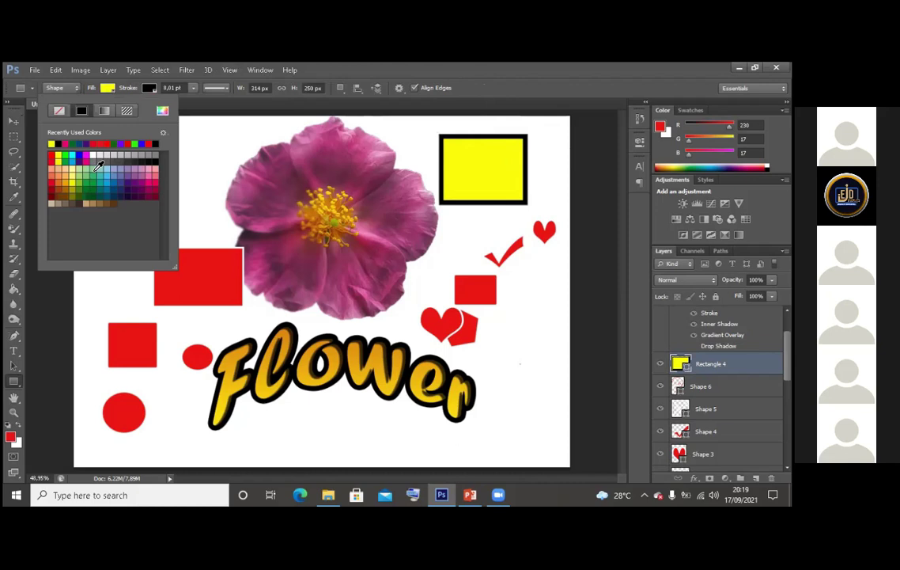
click(95, 167)
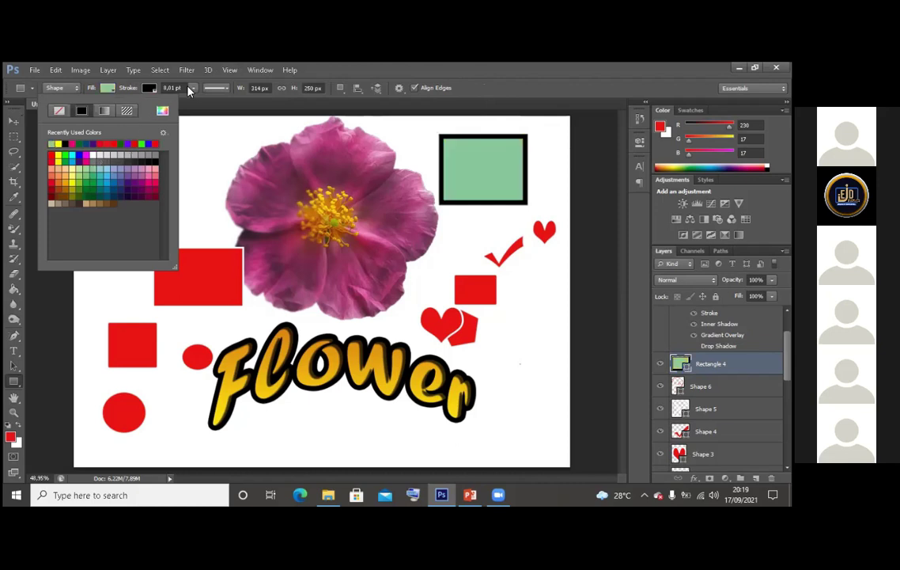
click(197, 281)
click(195, 282)
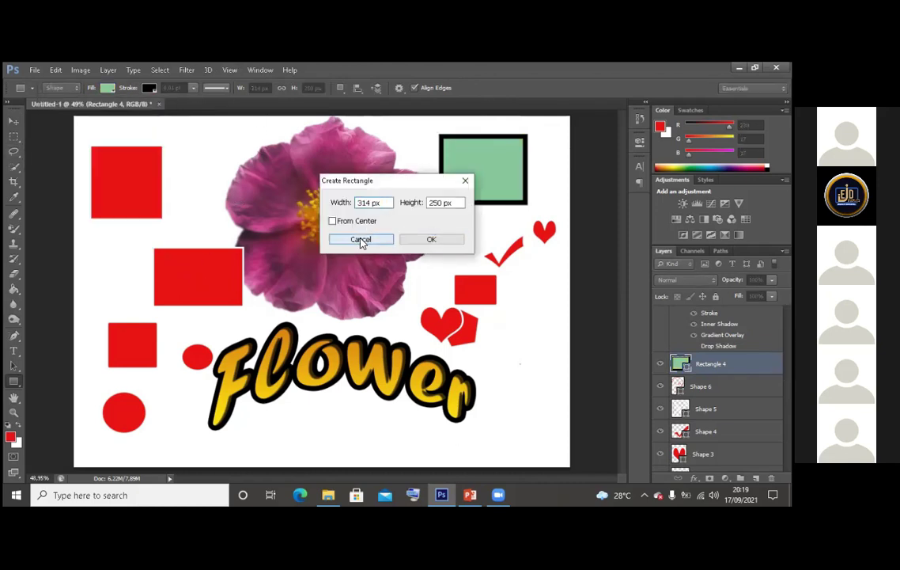
click(361, 238)
Move the wide red rectangle overlapping the flower's left petals to the canvas's right edge, beside the pentagon
click(13, 120)
click(200, 283)
click(13, 380)
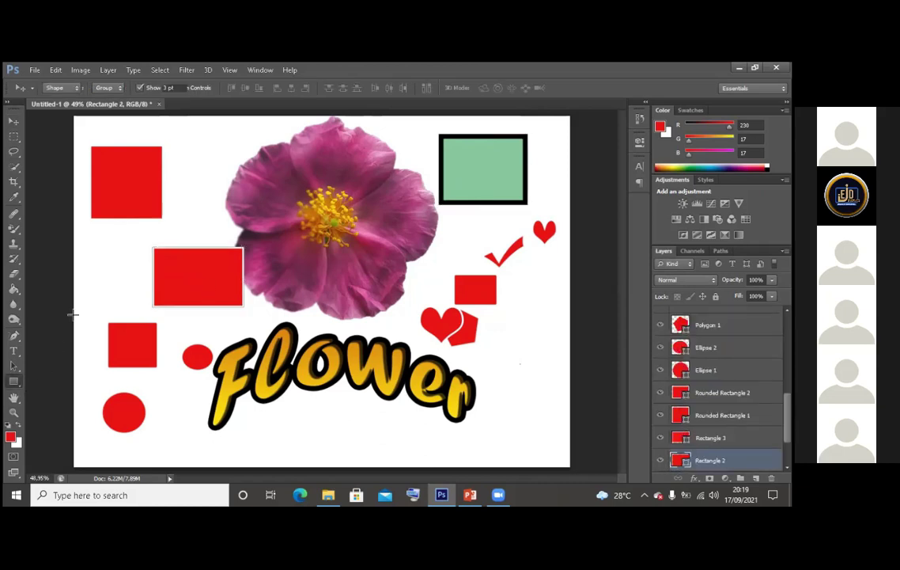
click(14, 120)
drag(191, 298, 520, 342)
Give the moved rectangle a bright green fill and a black stroke, and place it just below the light green rectangle
key(u)
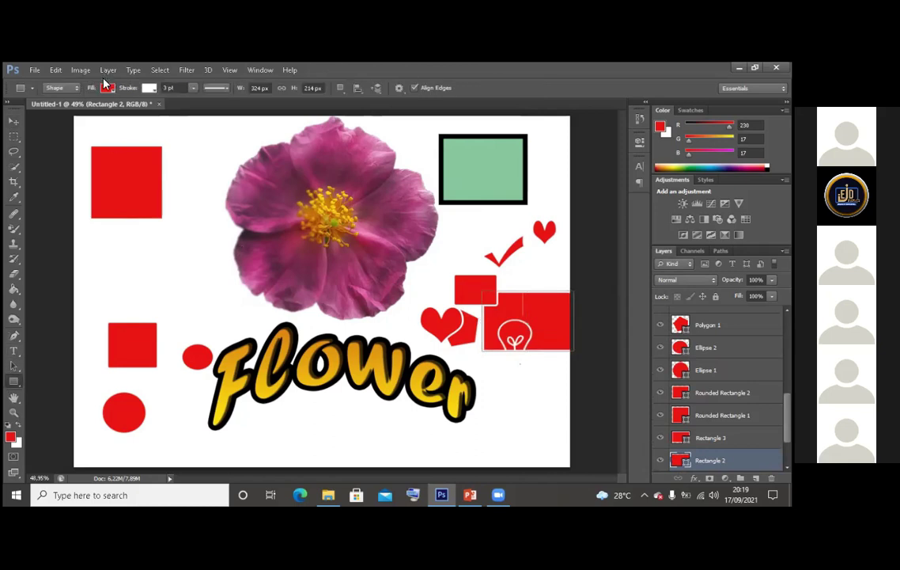
click(107, 88)
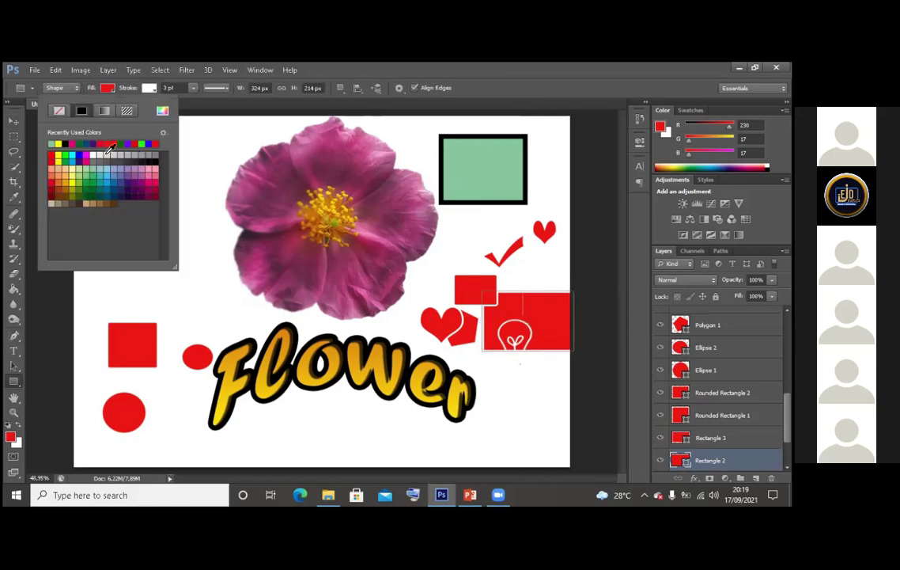
click(66, 154)
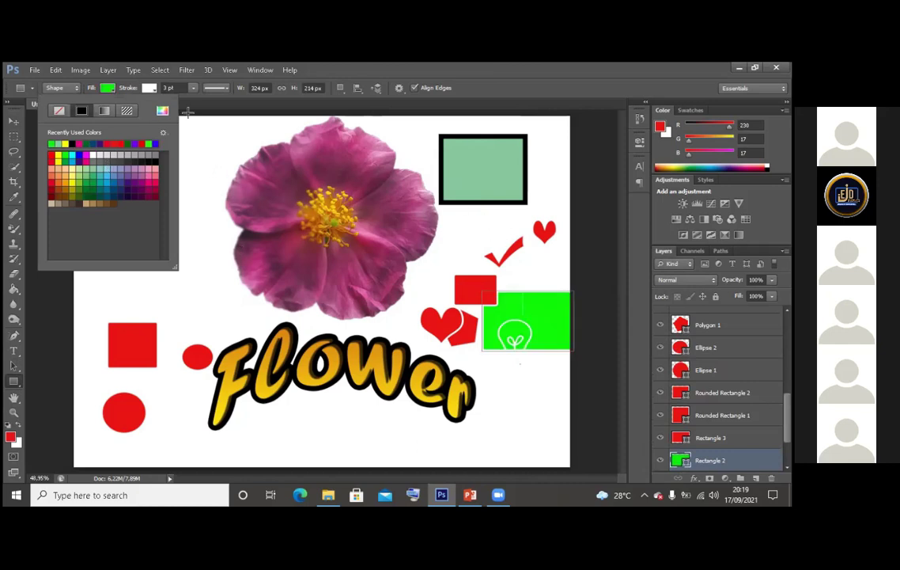
click(149, 88)
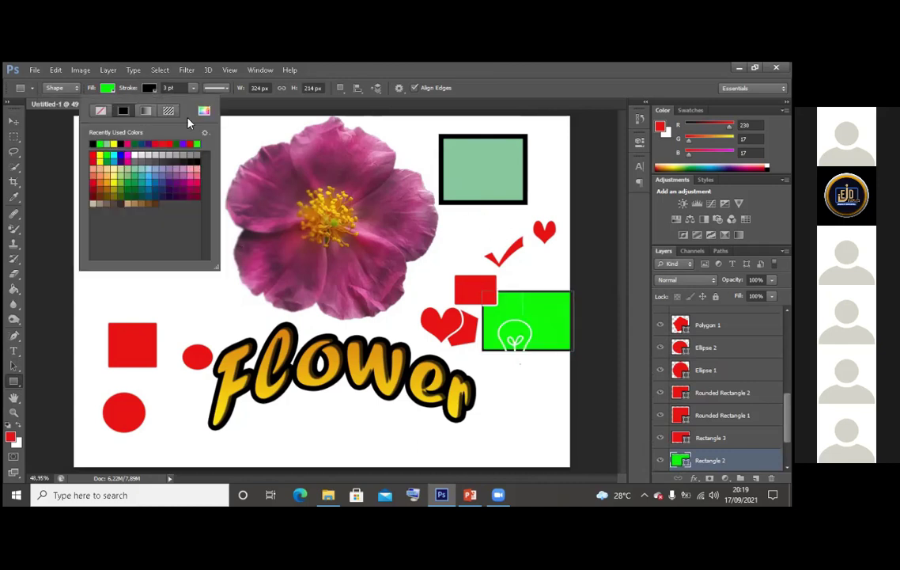
click(13, 120)
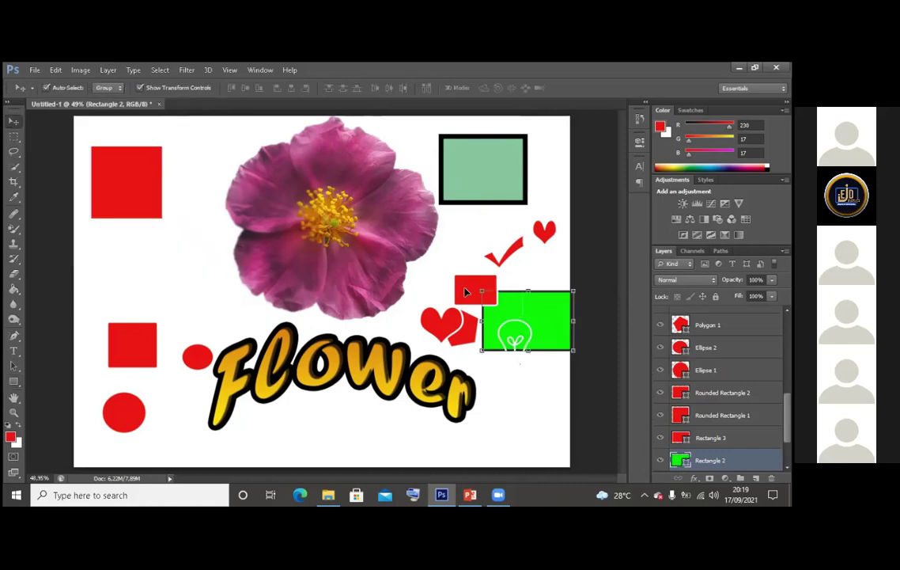
drag(494, 309, 447, 247)
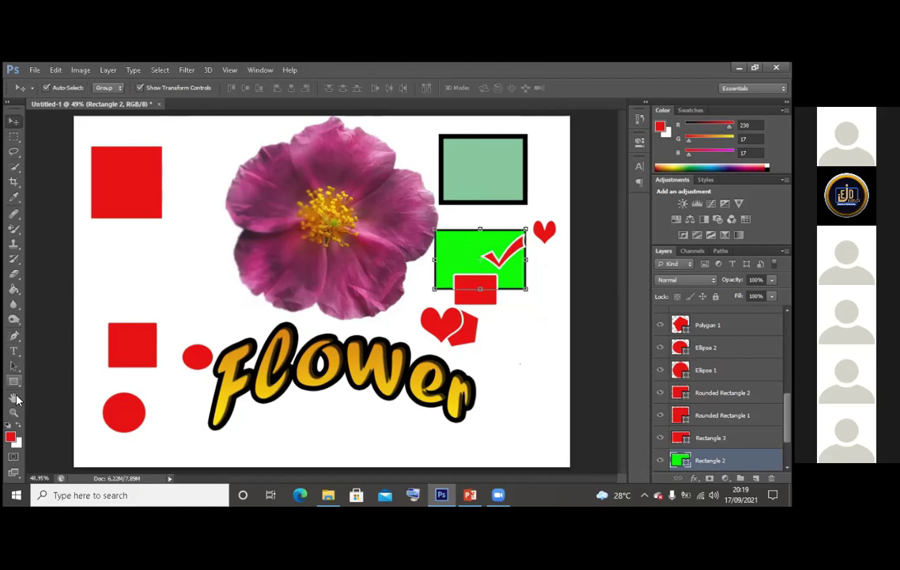
Swap the foreground and background colors, and open the background color picker and cancel it
click(14, 398)
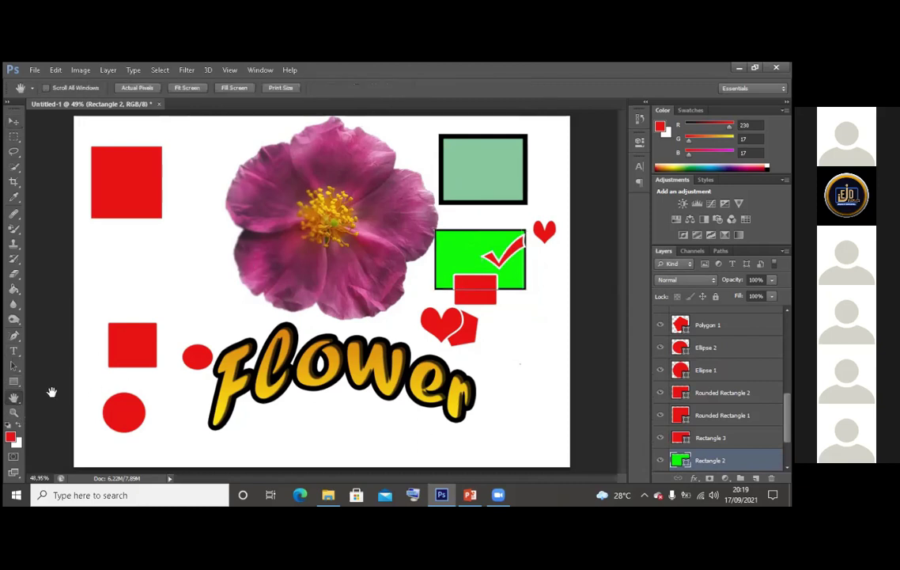
click(14, 412)
click(18, 426)
click(10, 437)
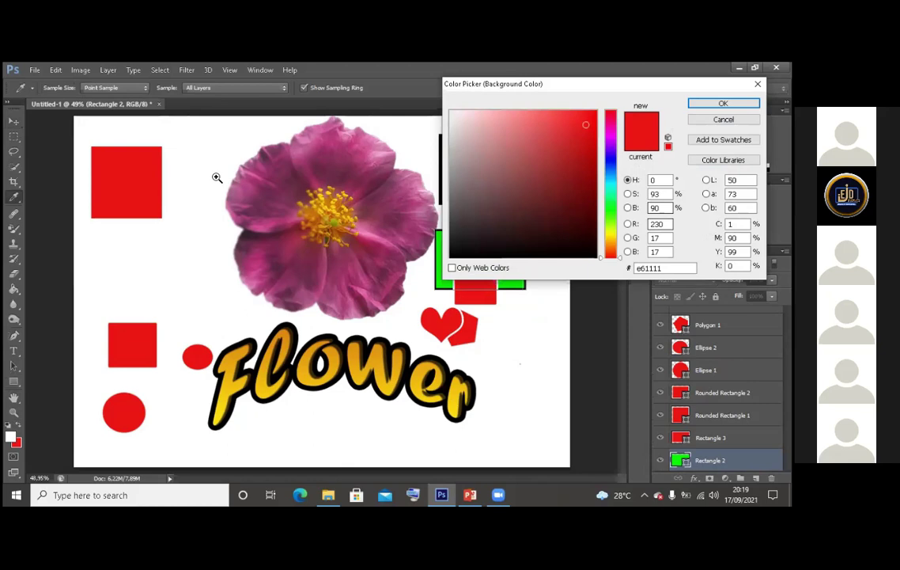
key(Tab)
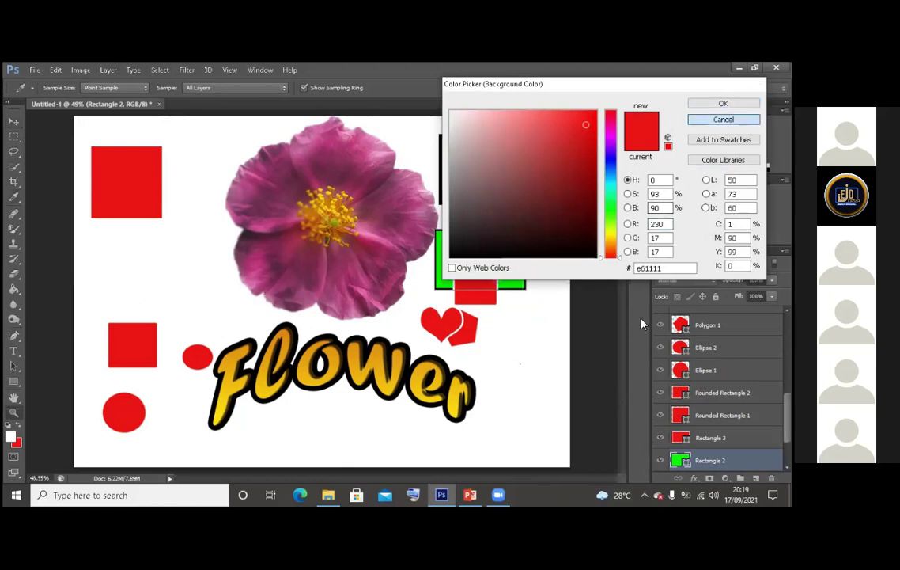
key(Return)
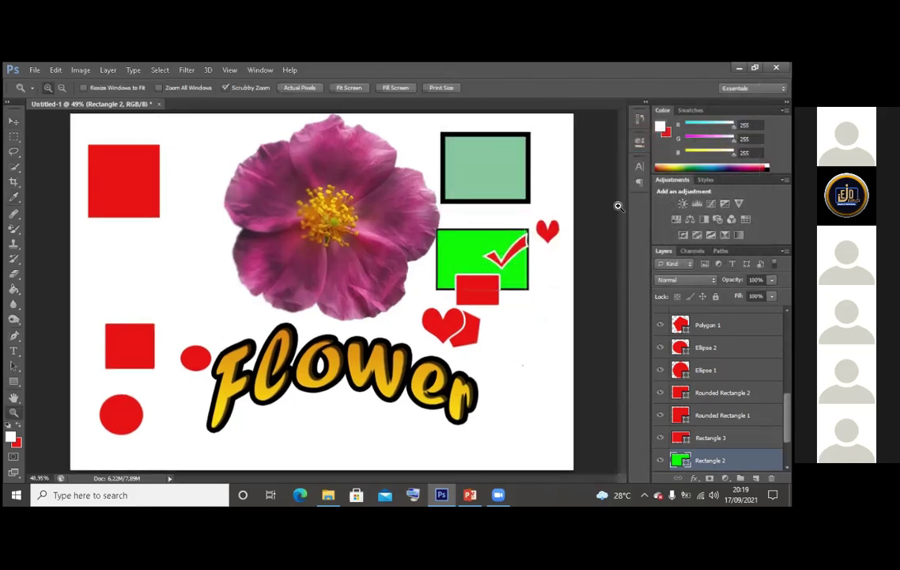
Zoom the canvas to 200%, pan across the flower, caption and shapes to examine them, and fit the whole canvas on screen
scroll(617, 206, up, 4)
scroll(581, 460, down, 3)
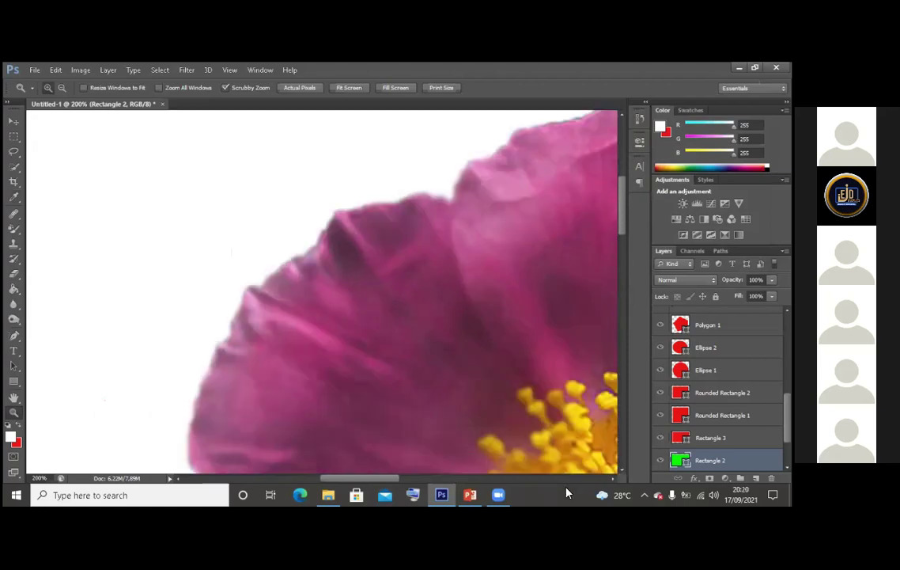
scroll(566, 493, down, 6)
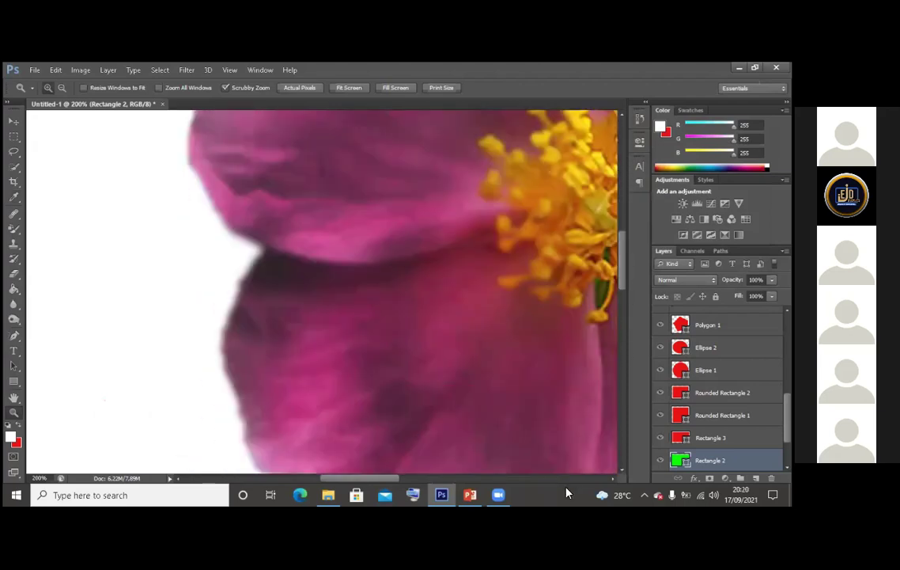
scroll(100, 365, down, 5)
key(space)
drag(205, 205, 162, 189)
drag(257, 253, 281, 294)
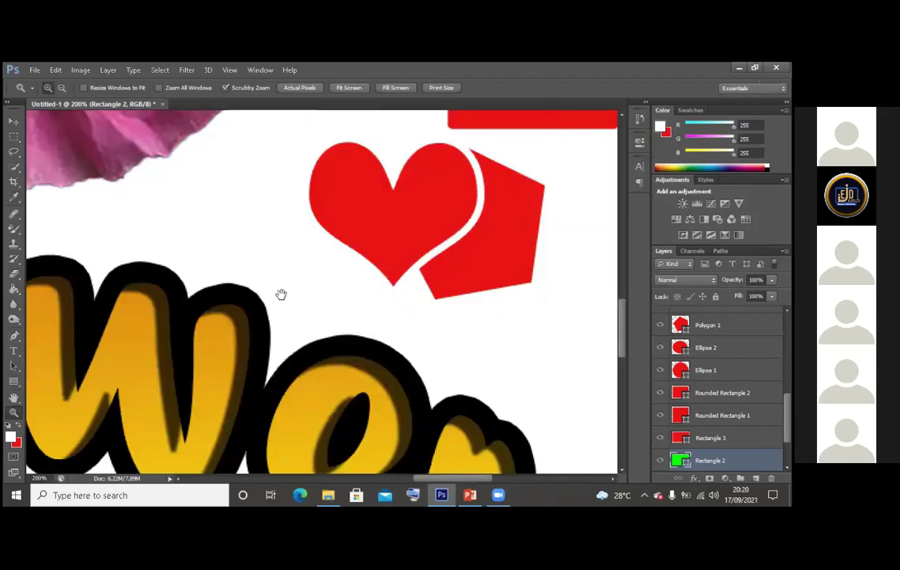
scroll(295, 267, left, 4)
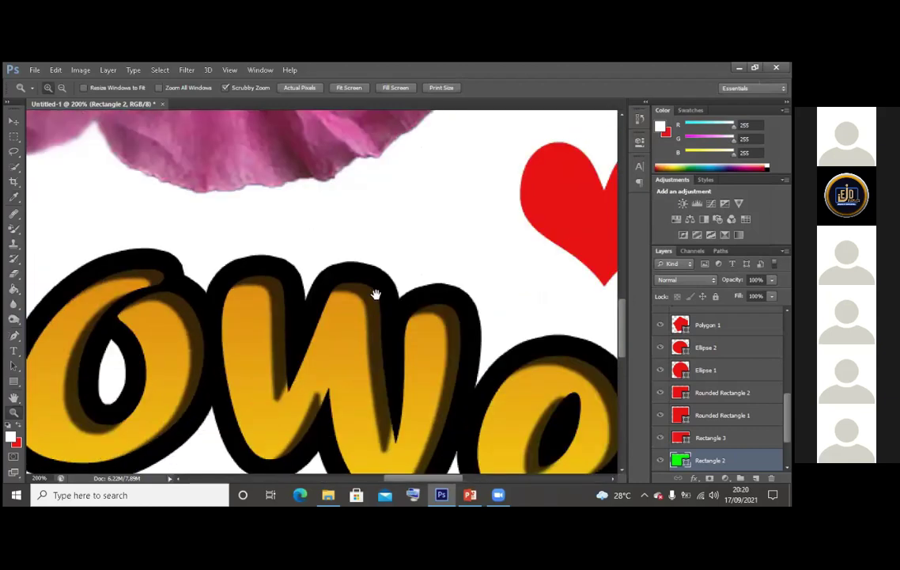
scroll(375, 294, left, 4)
scroll(356, 371, left, 4)
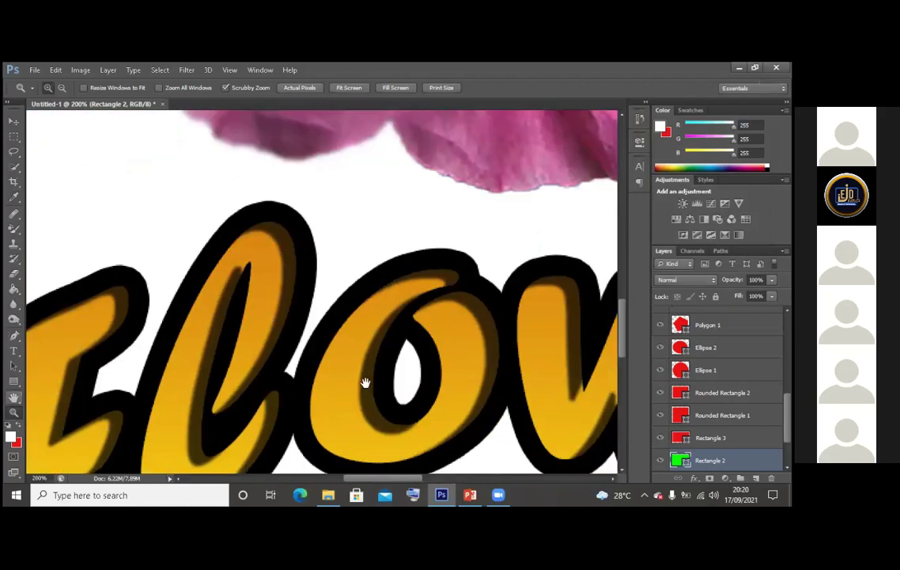
drag(384, 336, 414, 382)
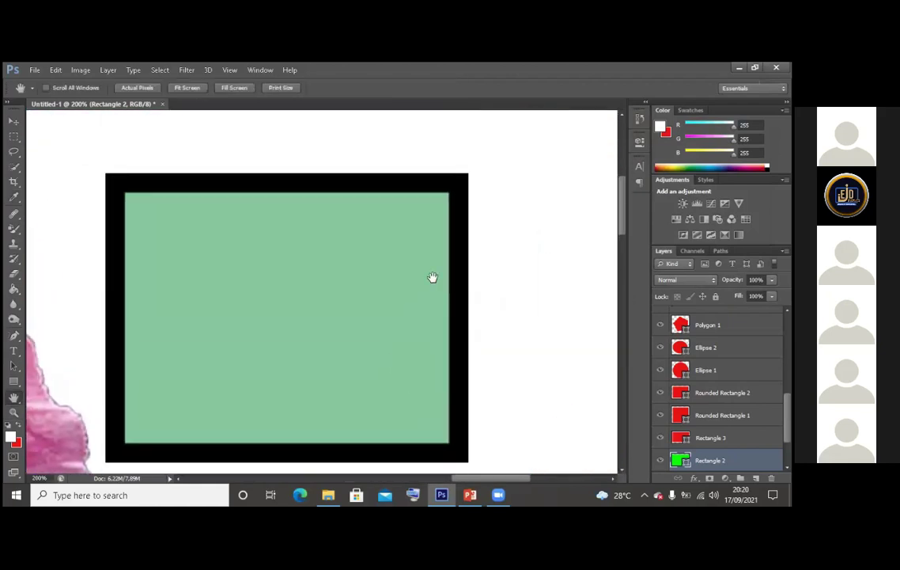
scroll(372, 345, down, 4)
scroll(304, 333, down, 5)
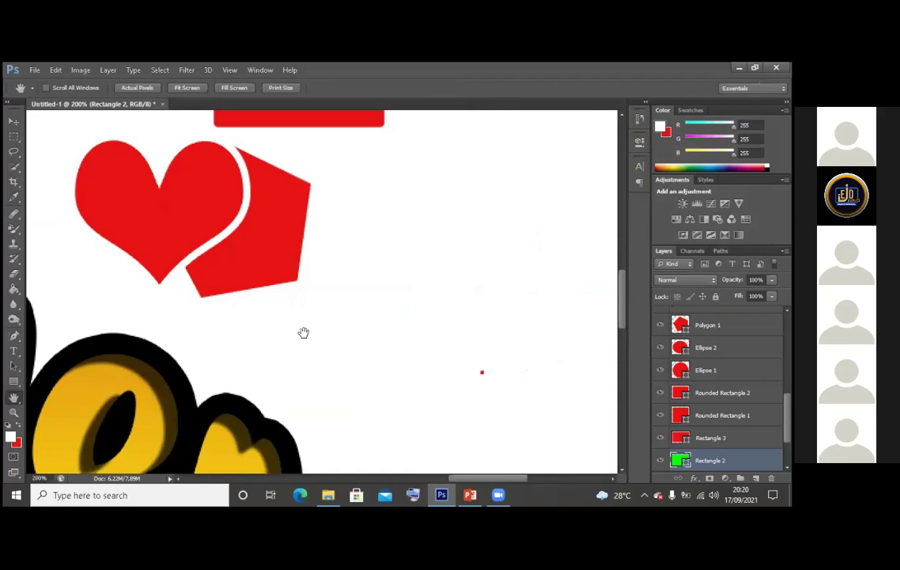
scroll(251, 262, down, 5)
scroll(251, 261, left, 5)
scroll(253, 373, left, 1)
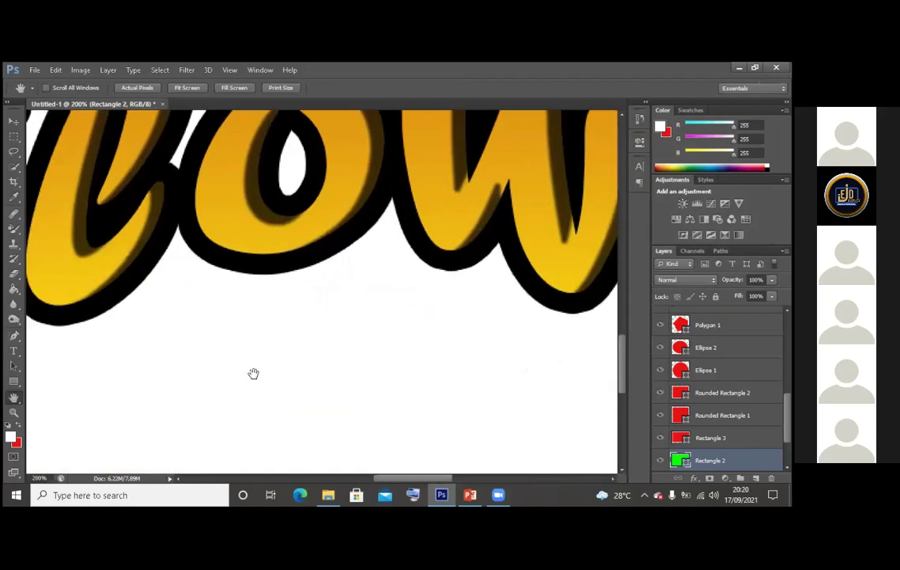
mouse_move(302, 291)
mouse_down()
mouse_move(309, 339)
mouse_move(289, 303)
mouse_up()
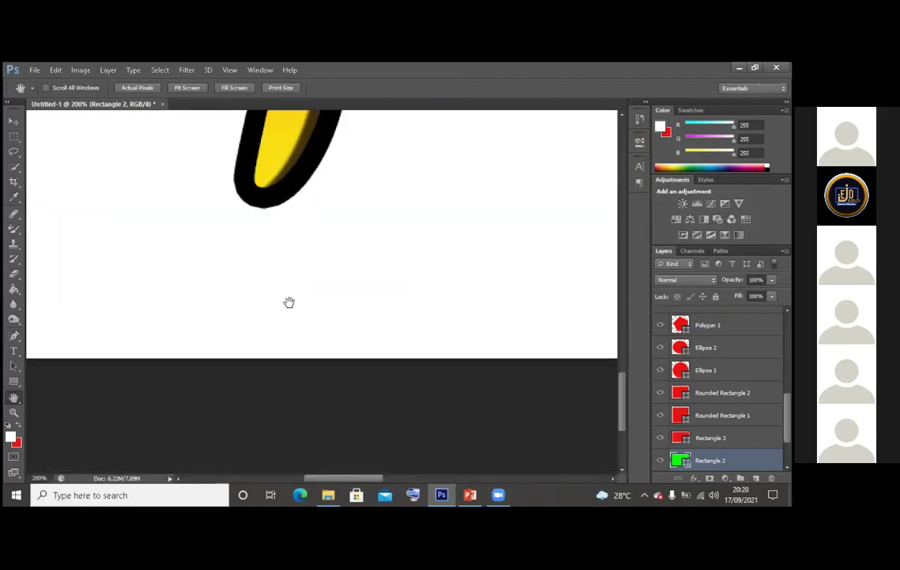
scroll(289, 302, up, 3)
scroll(289, 302, left, 3)
scroll(318, 320, up, 3)
scroll(317, 320, left, 3)
scroll(356, 276, up, 4)
scroll(335, 237, right, 2)
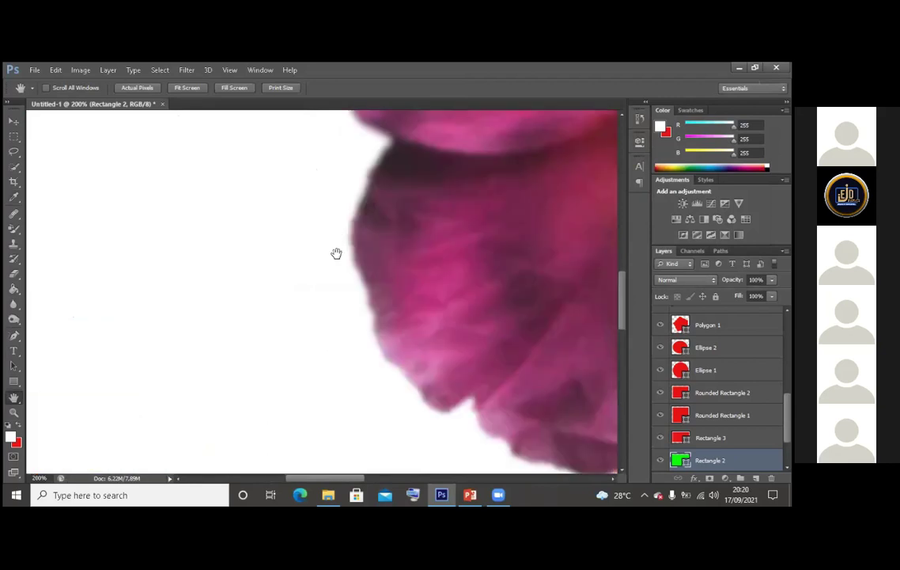
drag(337, 253, 295, 280)
click(187, 87)
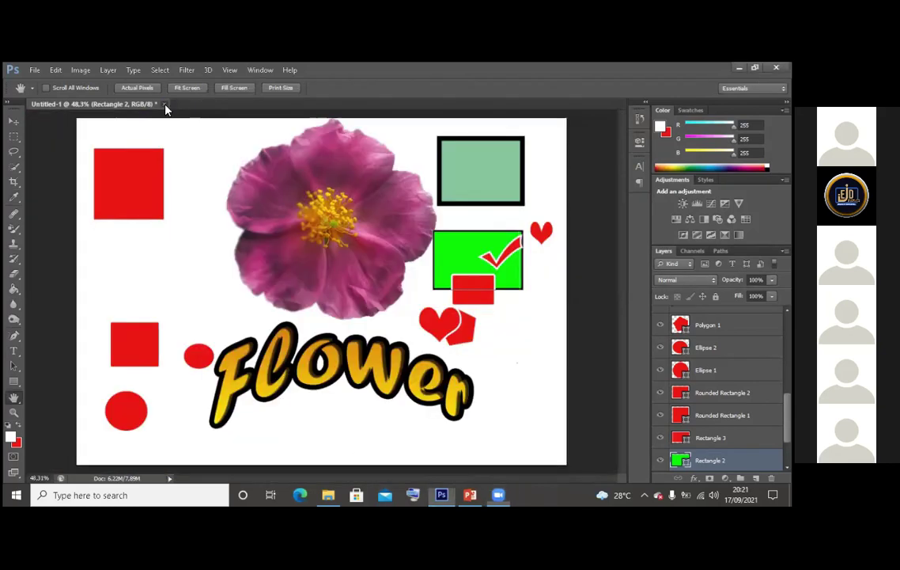
Close the flower document without saving and create a new A4 International Paper document, 210 × 297 mm at 300 pixels/inch with a white background
click(164, 104)
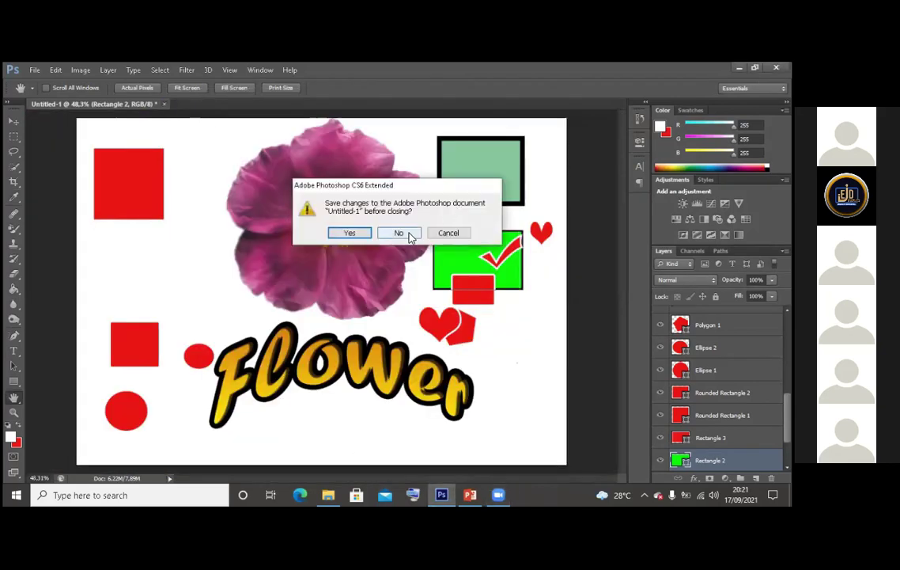
click(409, 235)
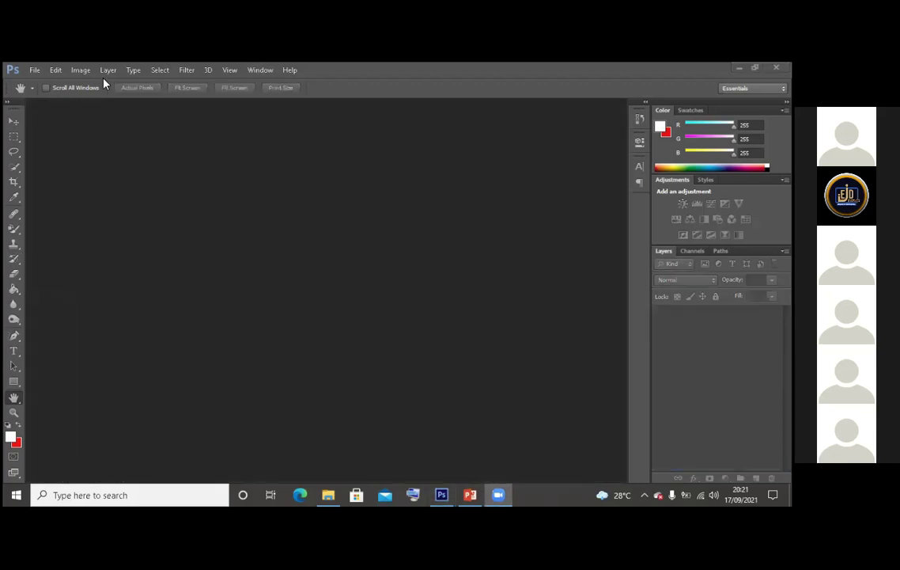
key(ctrl+n)
click(336, 192)
click(345, 249)
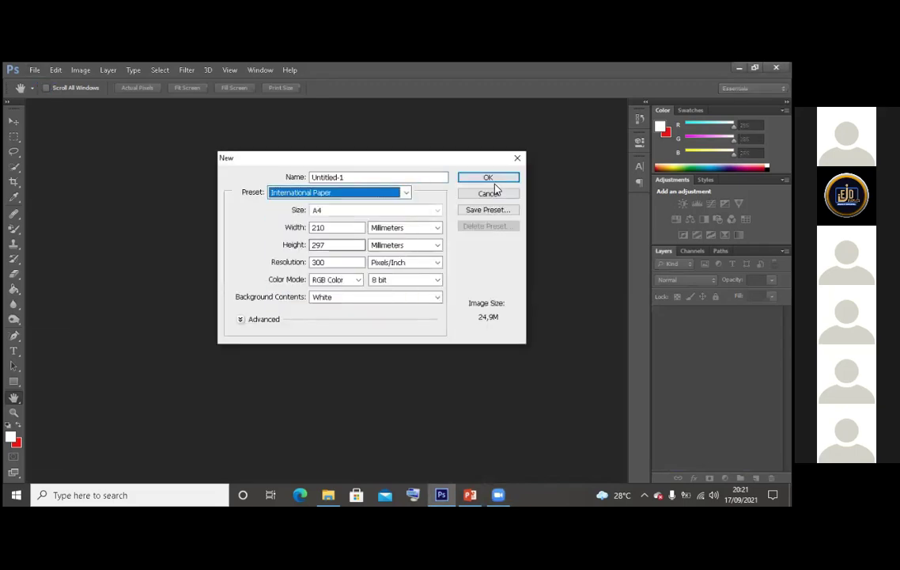
click(489, 179)
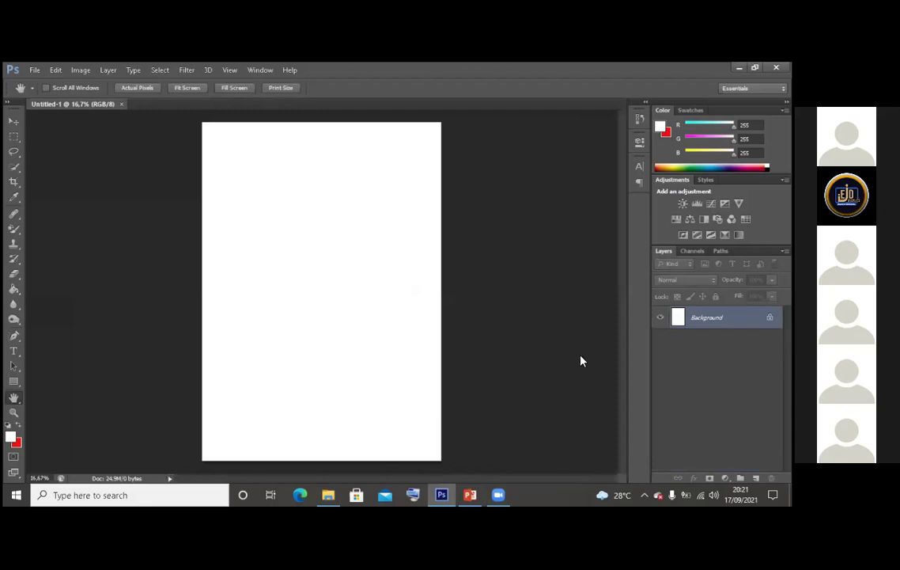
Place the beach coconut tree image and the bird image as separate layers in the A4 document
key(alt+Tab)
scroll(581, 361, up, 5)
drag(291, 292, 272, 288)
key(Return)
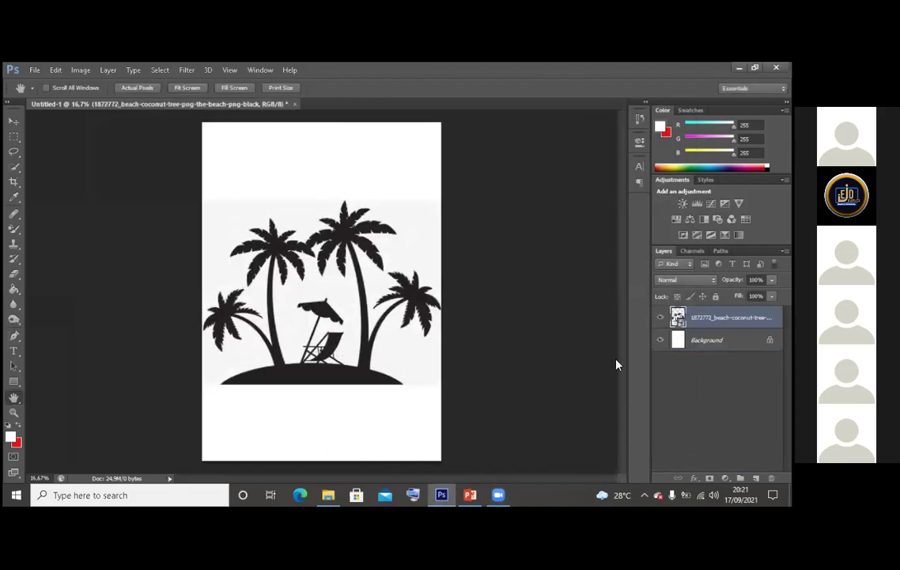
drag(256, 322, 255, 317)
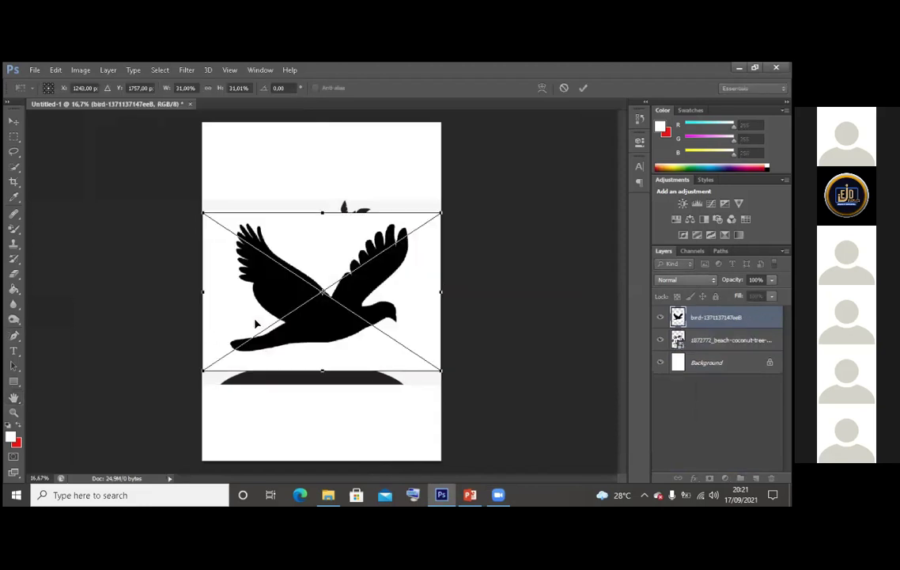
key(Return)
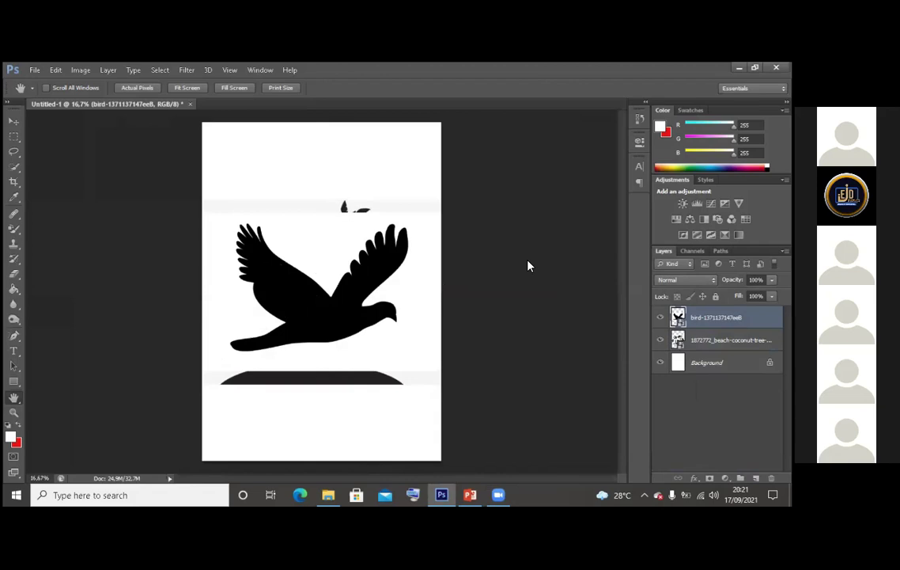
Rasterize the bird layer and the beach coconut tree layer
right_click(710, 317)
click(507, 224)
right_click(711, 339)
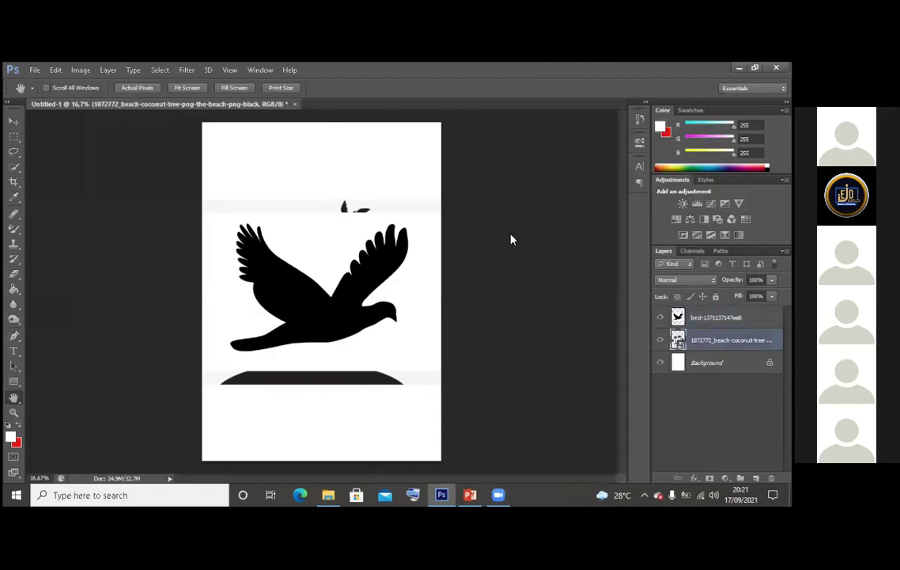
click(491, 225)
Move the bird slightly up the page and hide both the bird and coconut tree layers
key(v)
drag(270, 229, 277, 199)
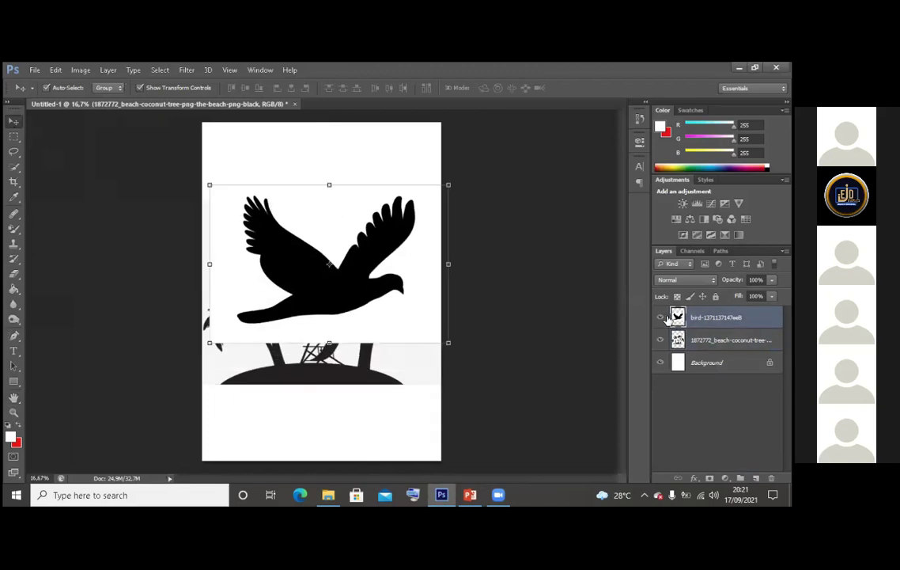
click(662, 318)
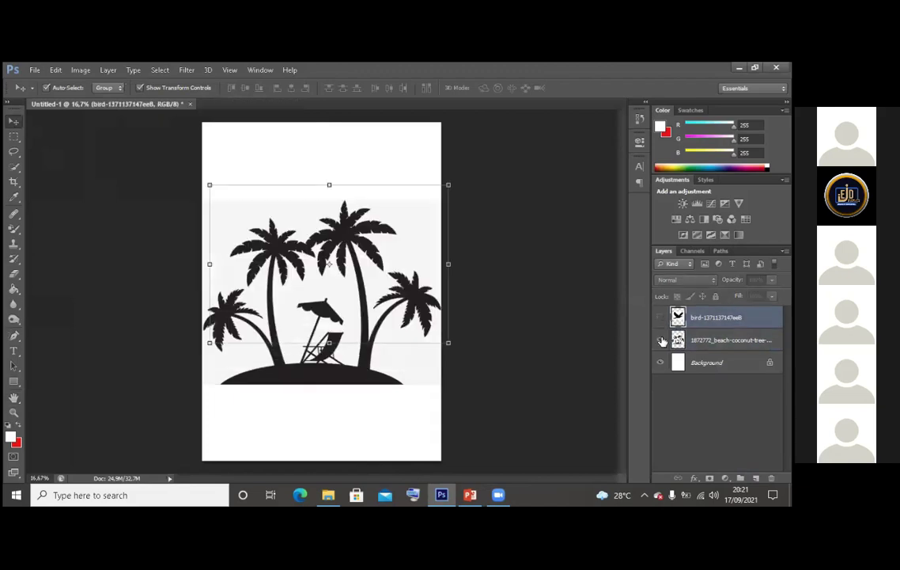
click(662, 340)
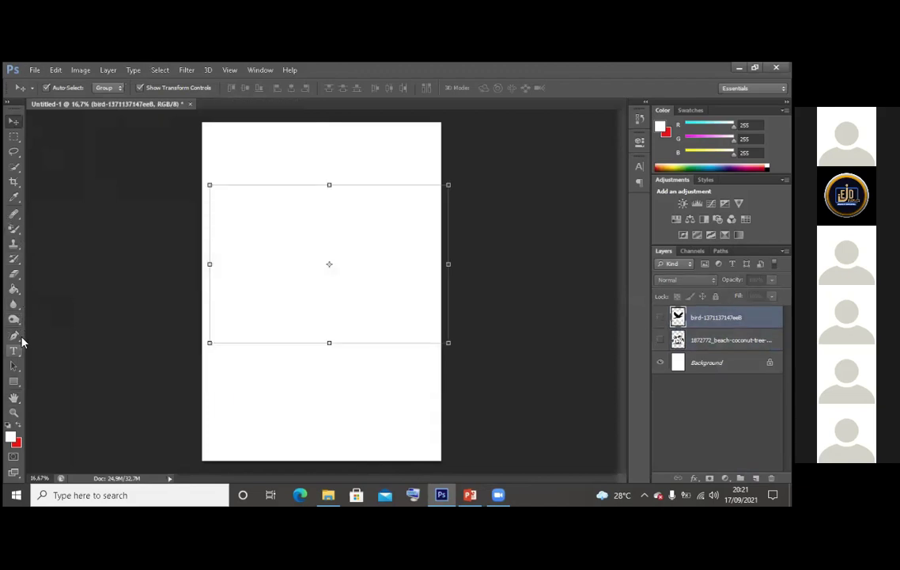
Draw a red circle about 1157 × 1170 px with the Ellipse tool and move it to the upper right of the page
click(13, 381)
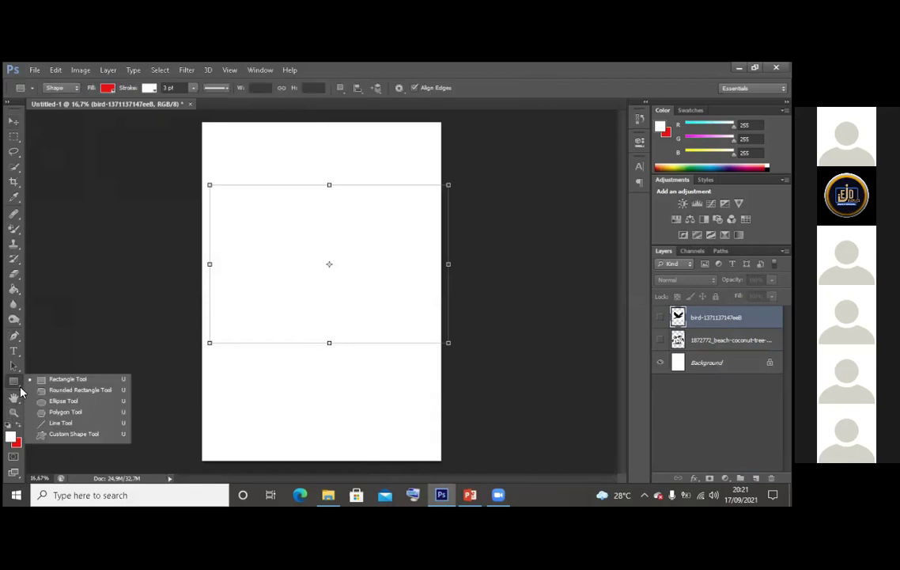
click(64, 401)
drag(287, 216, 398, 329)
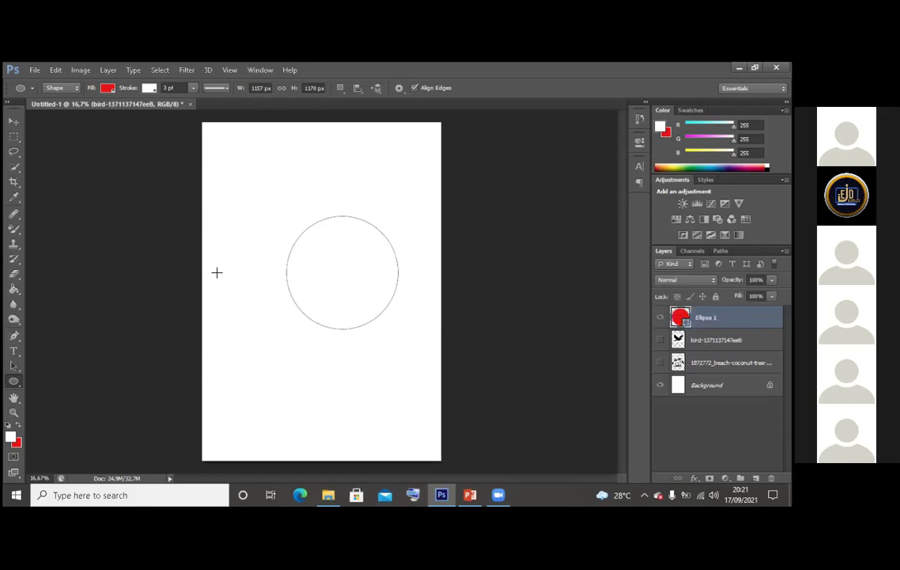
key(v)
drag(327, 242, 355, 199)
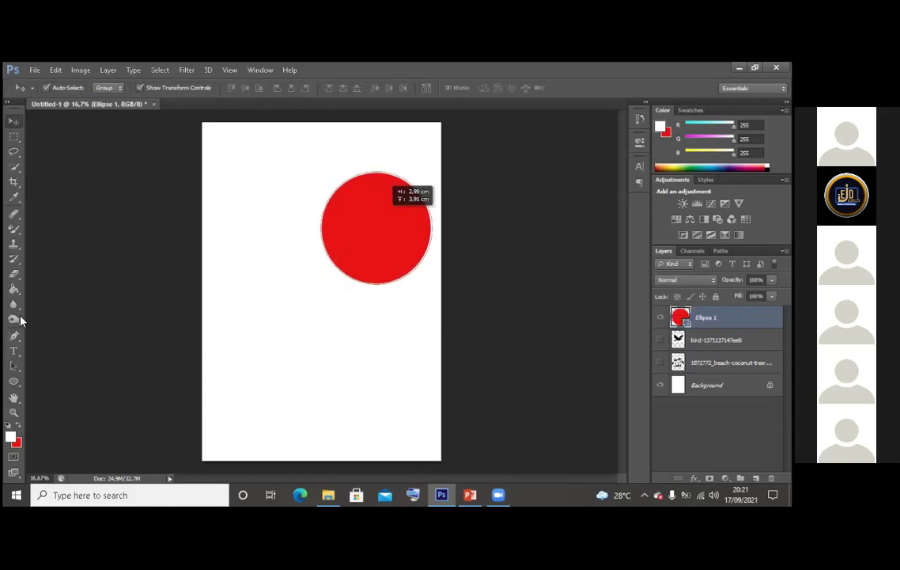
Remove the red circle's stroke and rasterize its layer
click(13, 275)
click(14, 381)
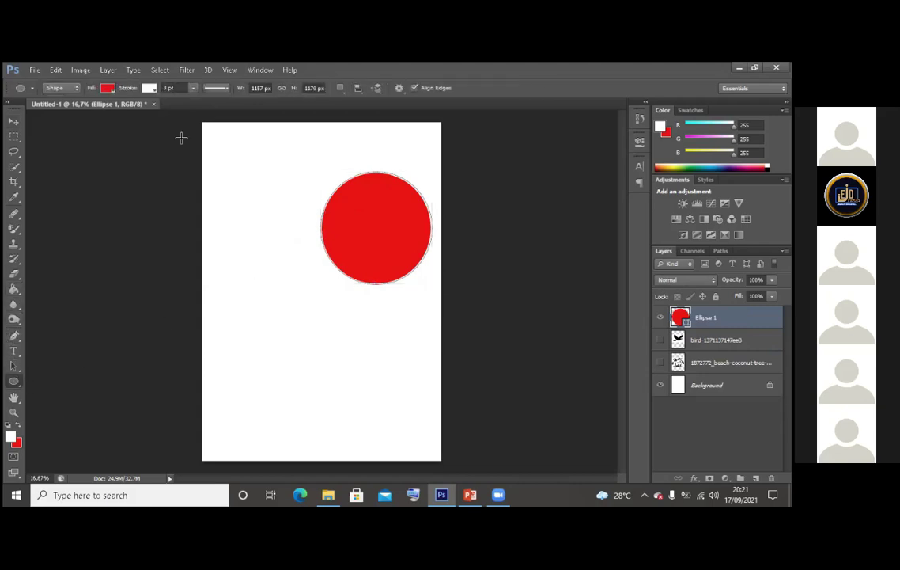
click(150, 88)
click(100, 113)
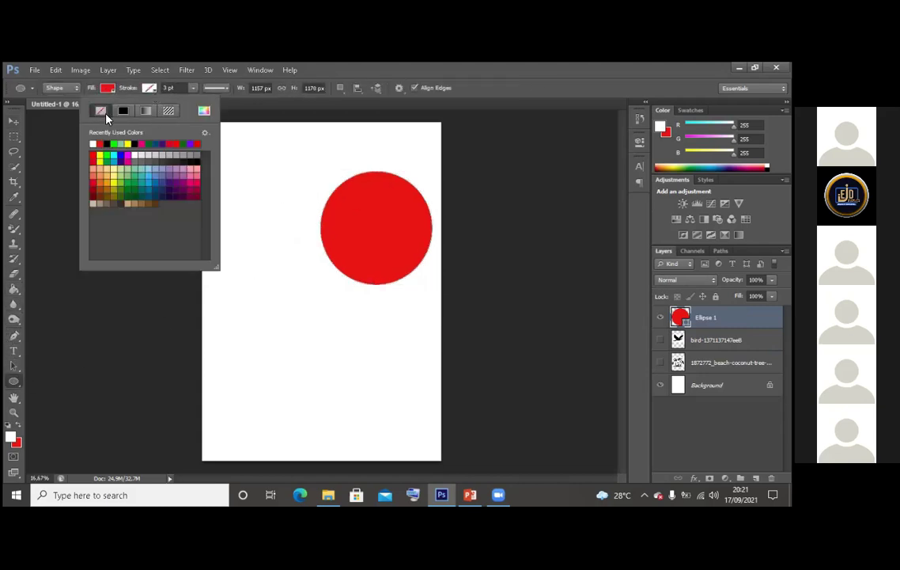
click(373, 125)
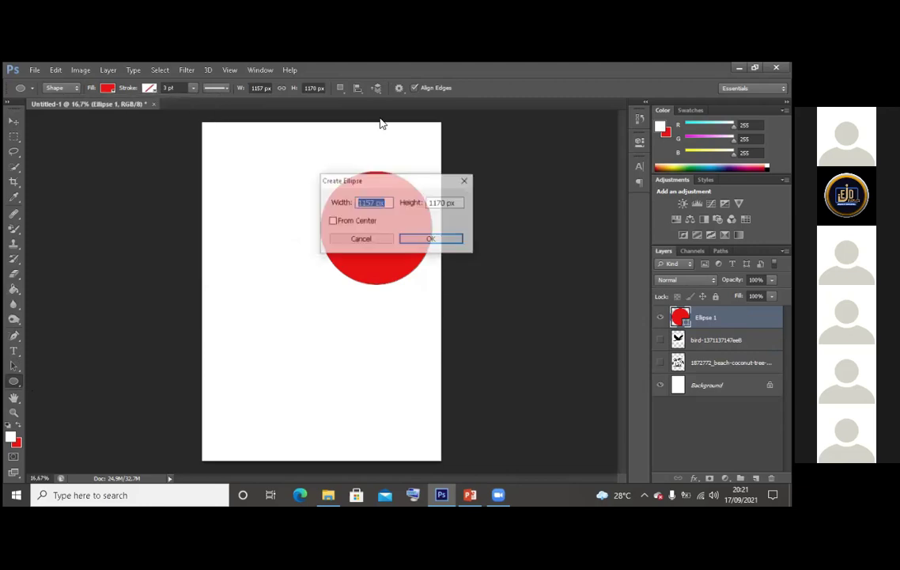
click(382, 242)
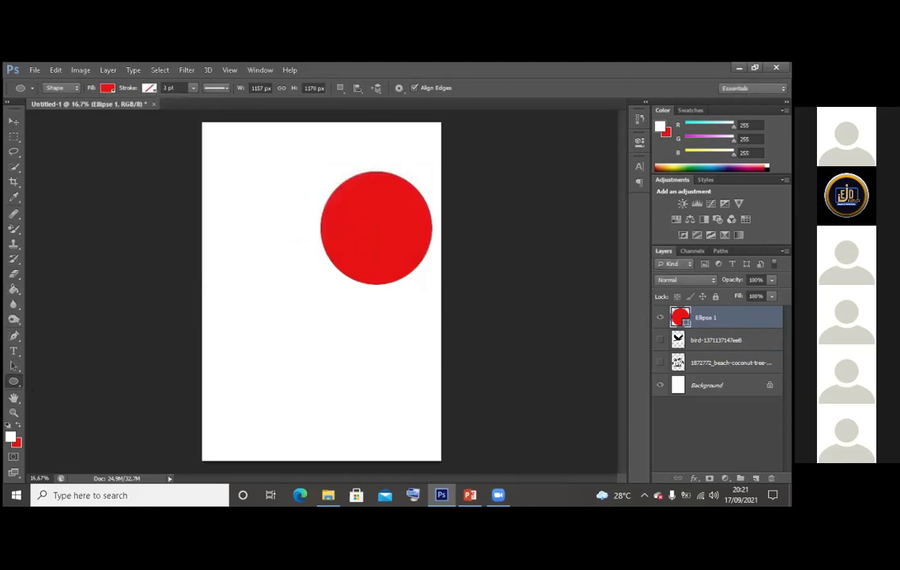
right_click(461, 207)
click(513, 195)
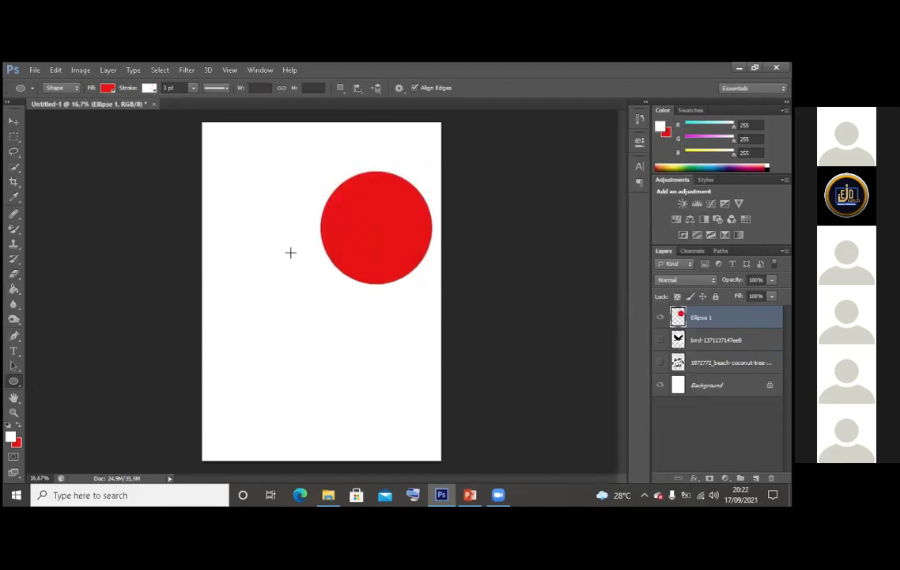
Try a diagonal yellow-to-orange linear gradient on the circle's layer without a selection, and undo it
click(16, 291)
click(49, 287)
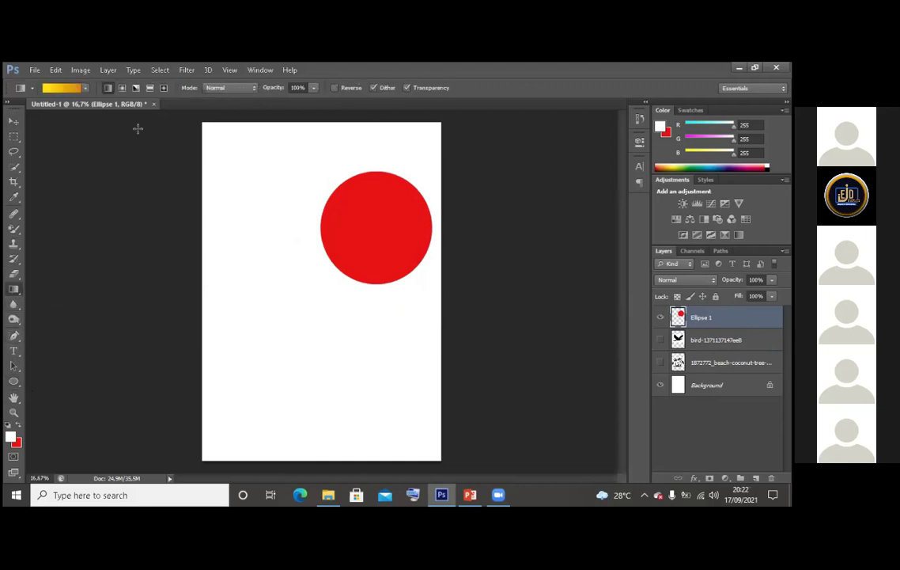
drag(346, 183, 429, 274)
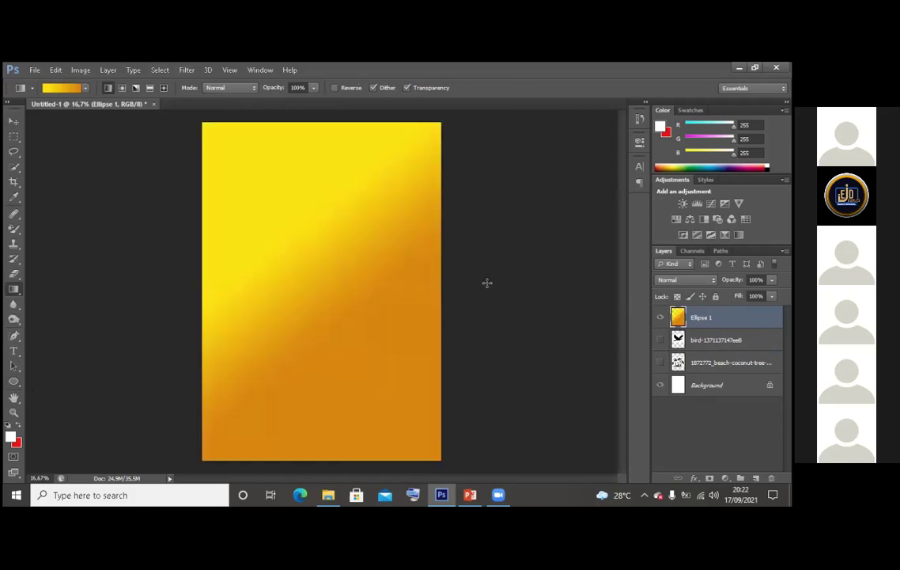
key(ctrl+z)
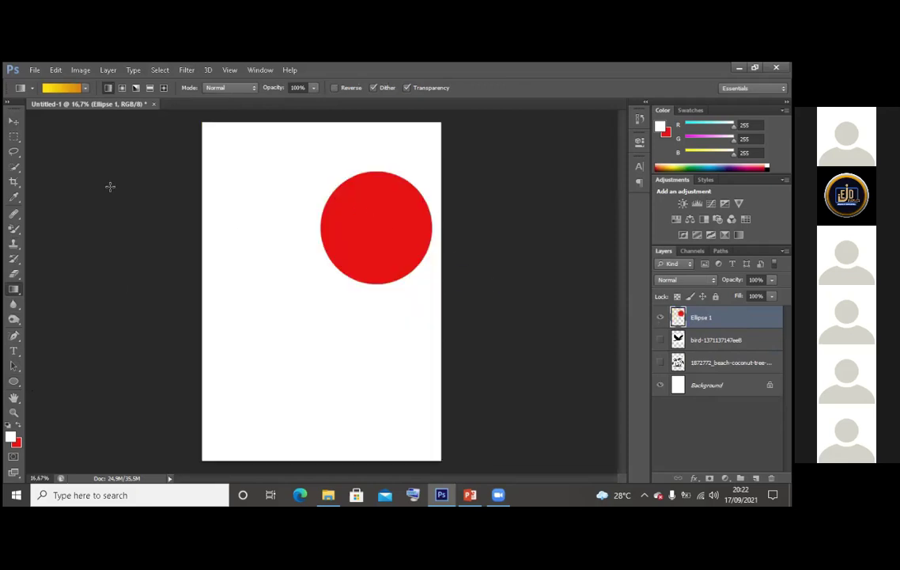
Select the red circle with the Magic Wand and fill it with a diagonal yellow-to-orange gradient
click(13, 121)
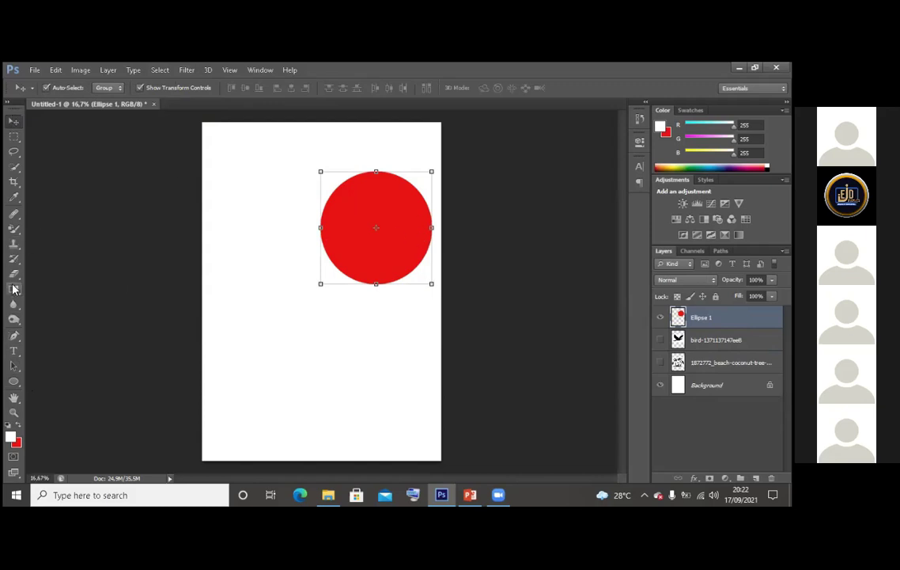
right_click(18, 161)
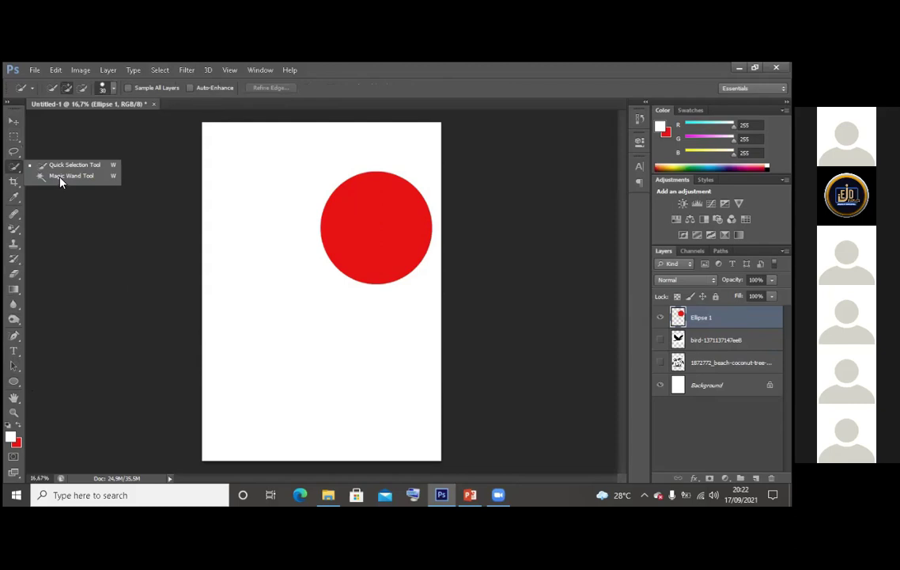
click(60, 176)
click(406, 220)
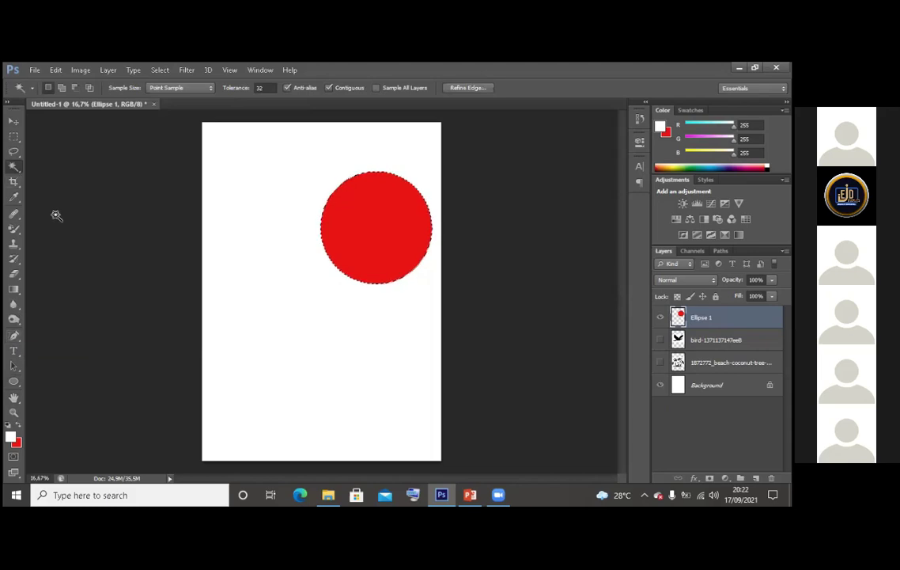
drag(14, 288, 55, 291)
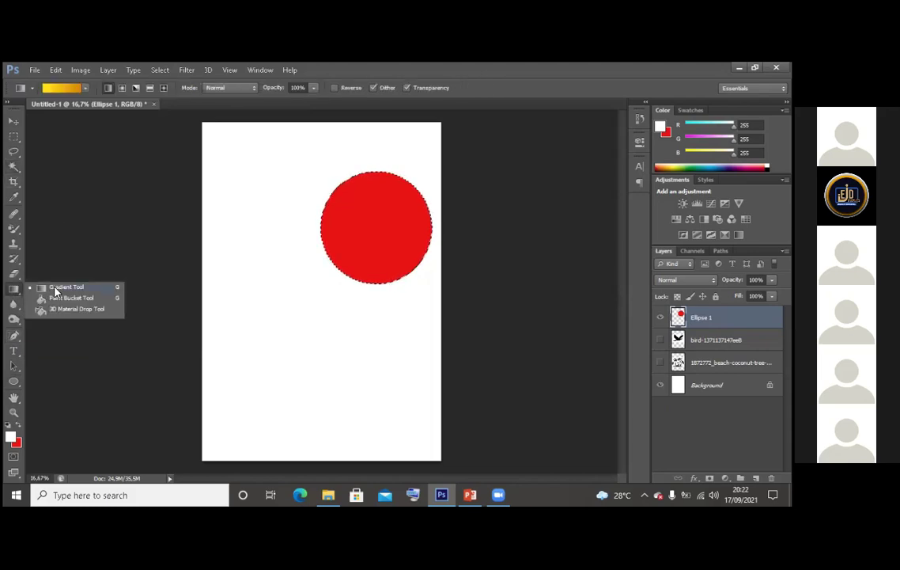
drag(358, 177, 410, 272)
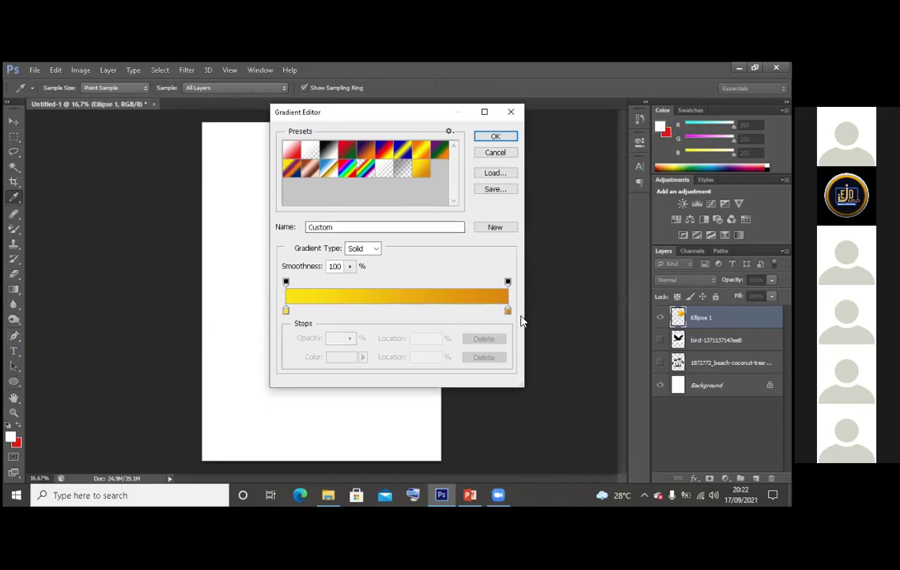
Load the blue, red and yellow preset in the Gradient Editor and change its middle color stop to golden yellow
click(367, 157)
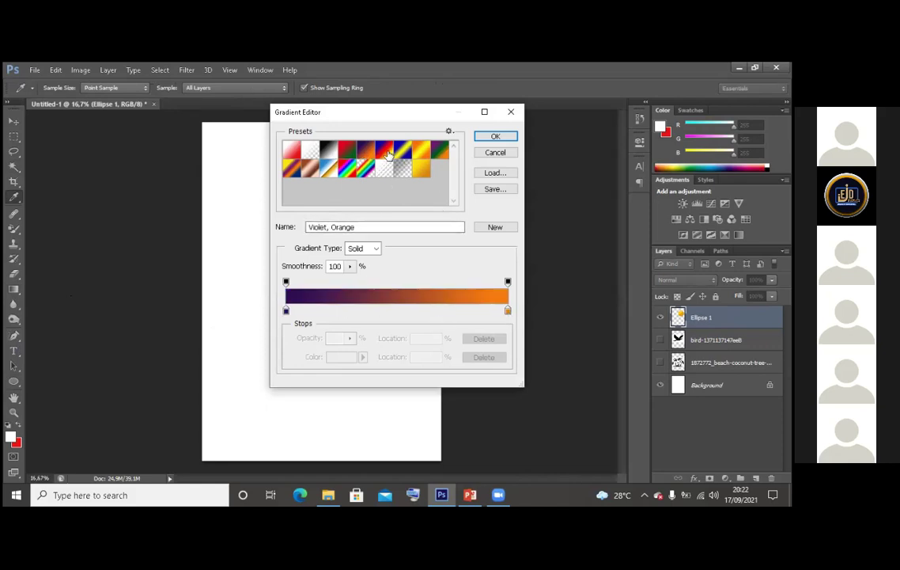
click(383, 150)
double_click(398, 311)
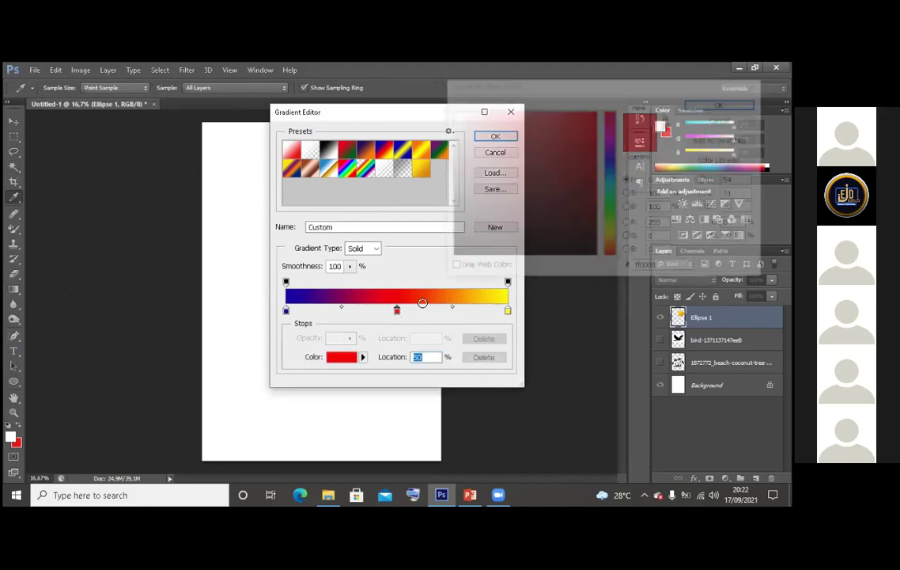
drag(614, 244, 614, 237)
key(Return)
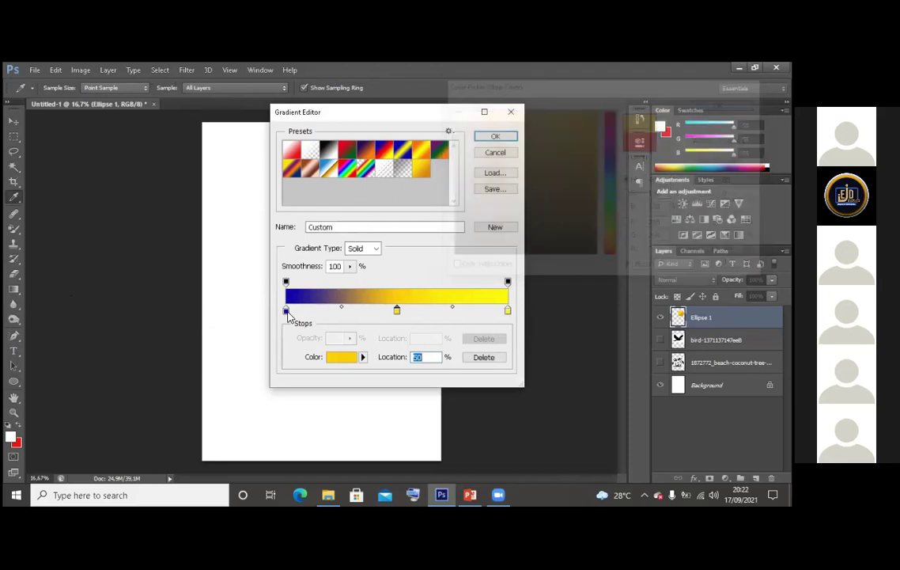
Change the gradient's starting color stop from blue to a light yellow
double_click(286, 310)
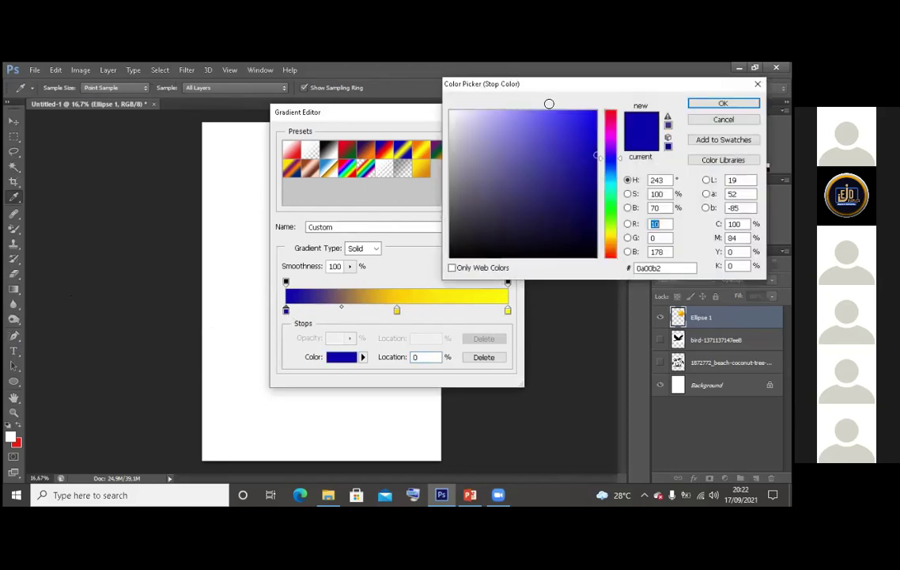
click(610, 234)
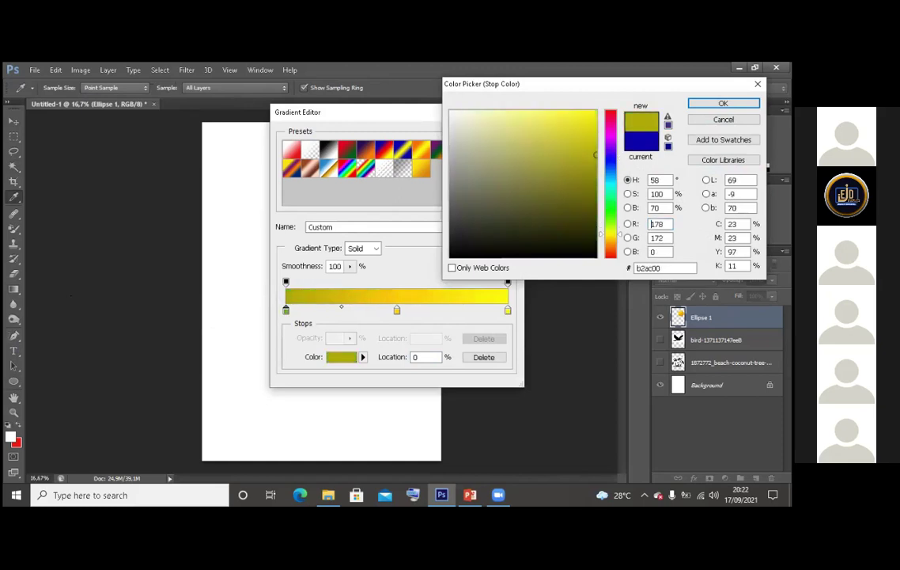
click(508, 313)
Set the gradient's end color stop to orange fb810a and finish editing the gradient
double_click(508, 311)
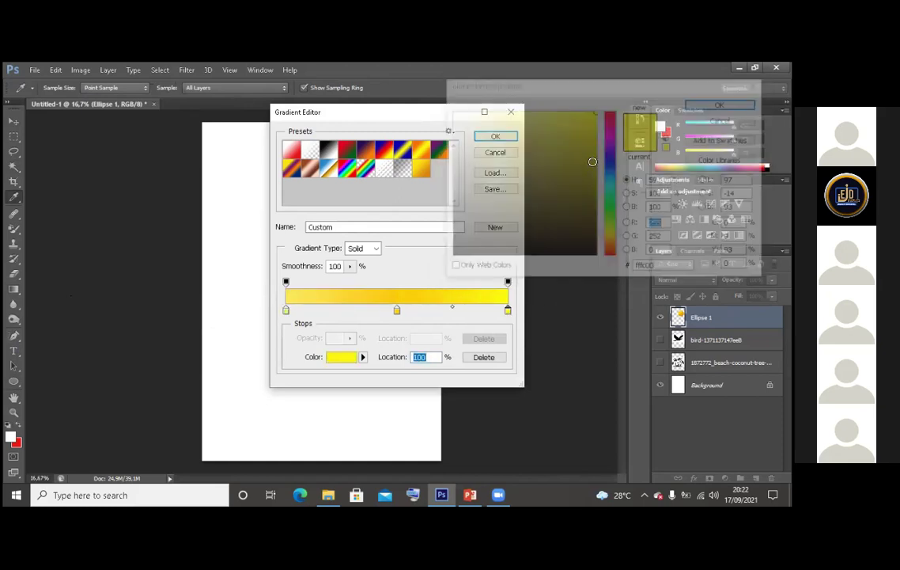
mouse_move(595, 112)
mouse_down()
mouse_move(587, 159)
mouse_move(595, 161)
mouse_move(595, 139)
mouse_up()
drag(618, 232, 618, 236)
drag(596, 131, 596, 138)
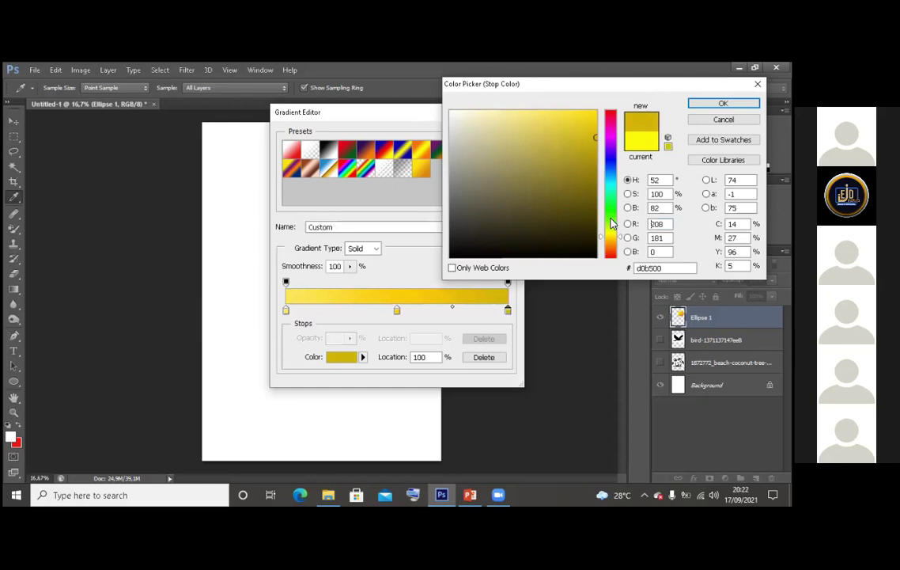
click(613, 245)
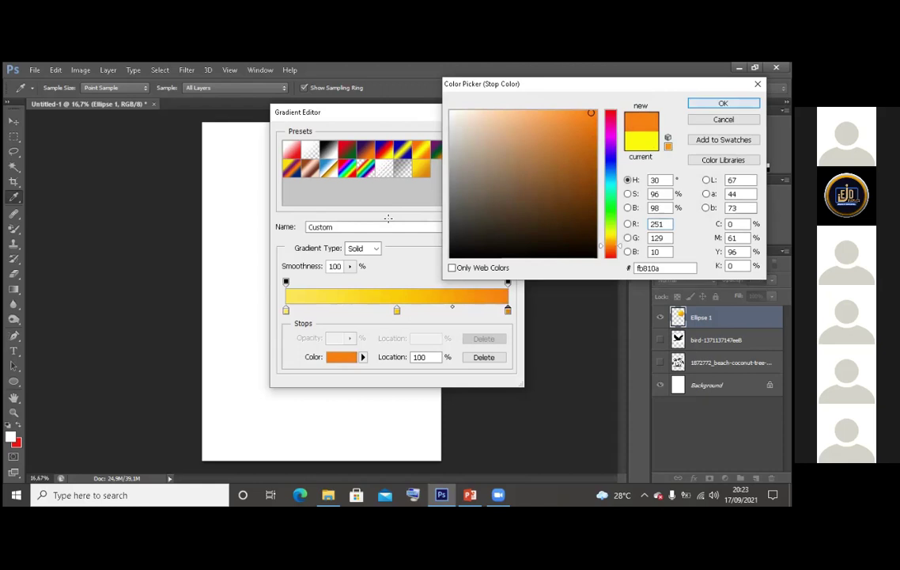
click(723, 104)
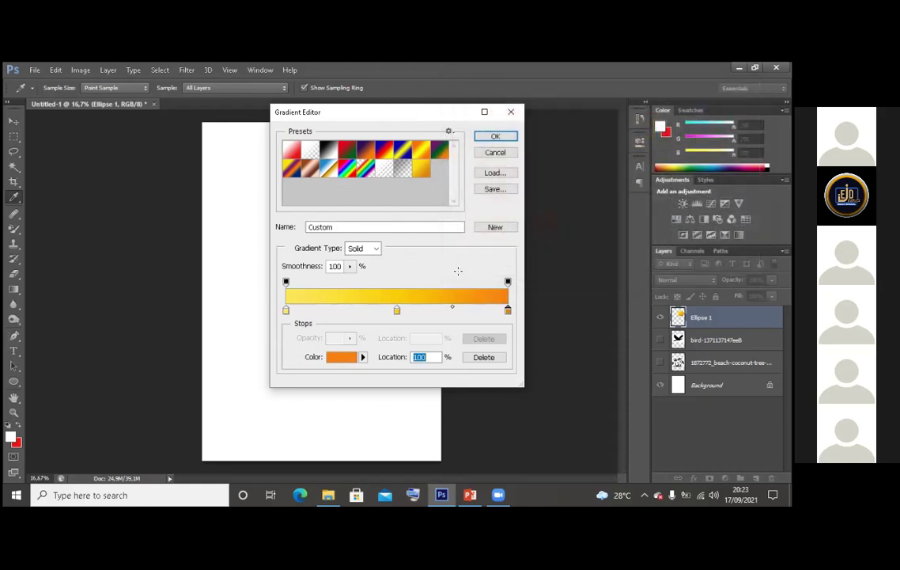
click(511, 111)
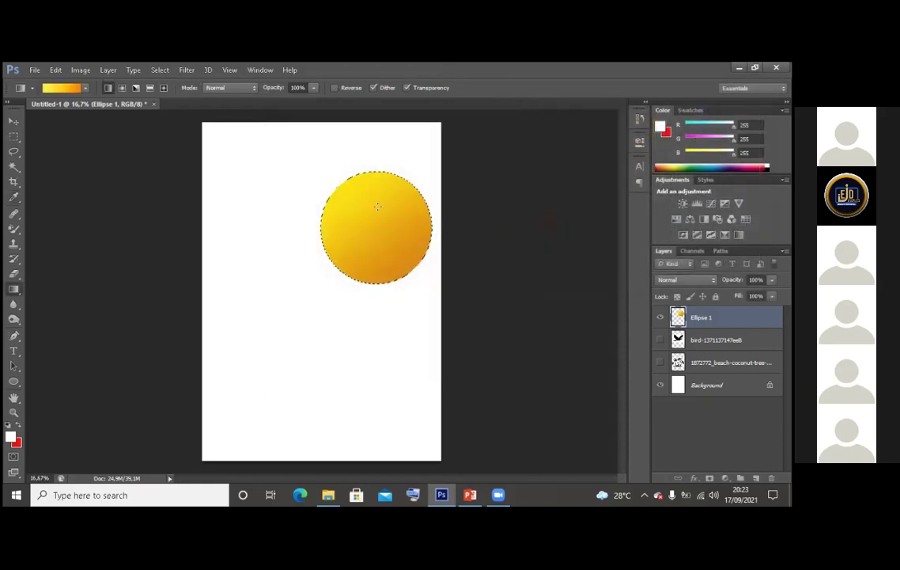
Fill the selected circle diagonally with the edited yellow-to-orange gradient, then deselect it and move it slightly up
drag(336, 176, 413, 261)
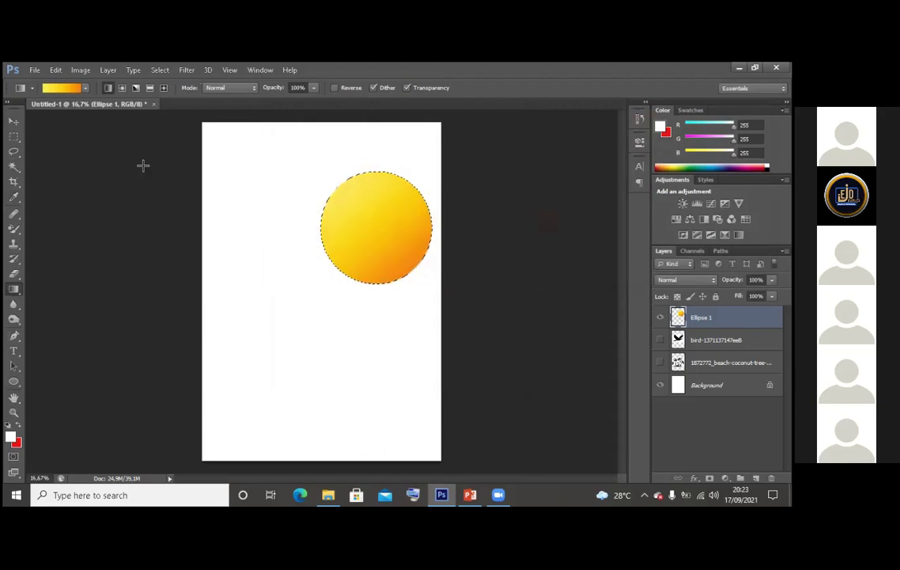
click(13, 136)
right_click(340, 210)
click(376, 207)
key(v)
drag(587, 262, 580, 264)
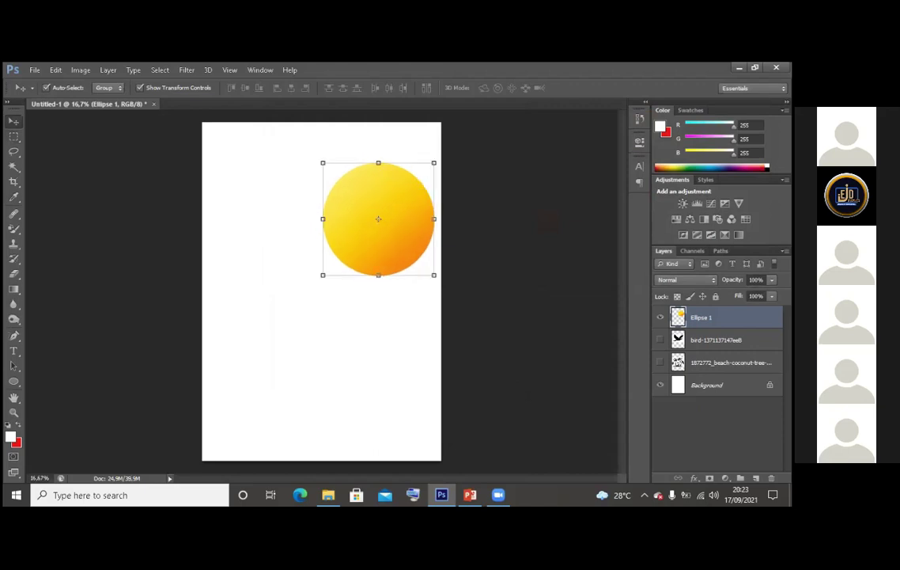
Show the palm tree layer, remove its light grey background with the Magic Wand, and clear the selection
click(688, 339)
click(660, 362)
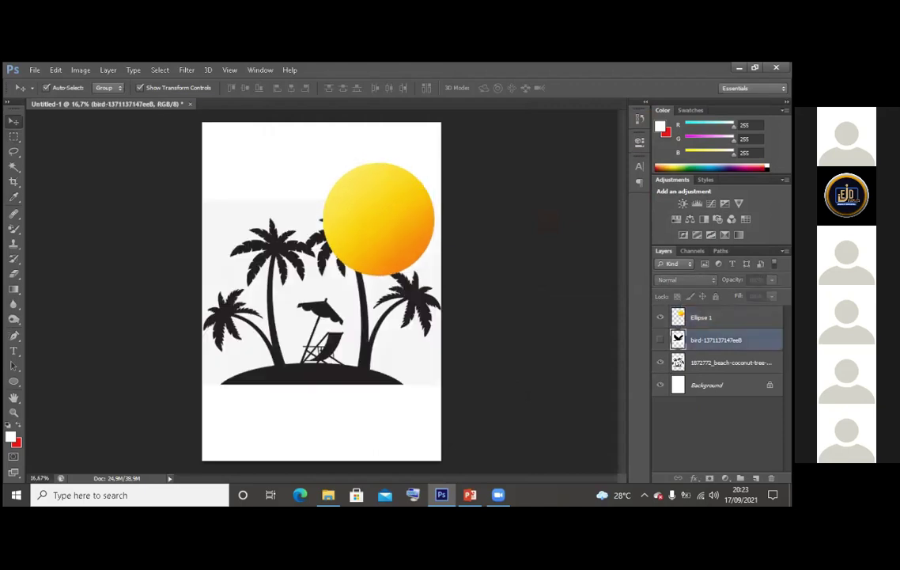
click(716, 362)
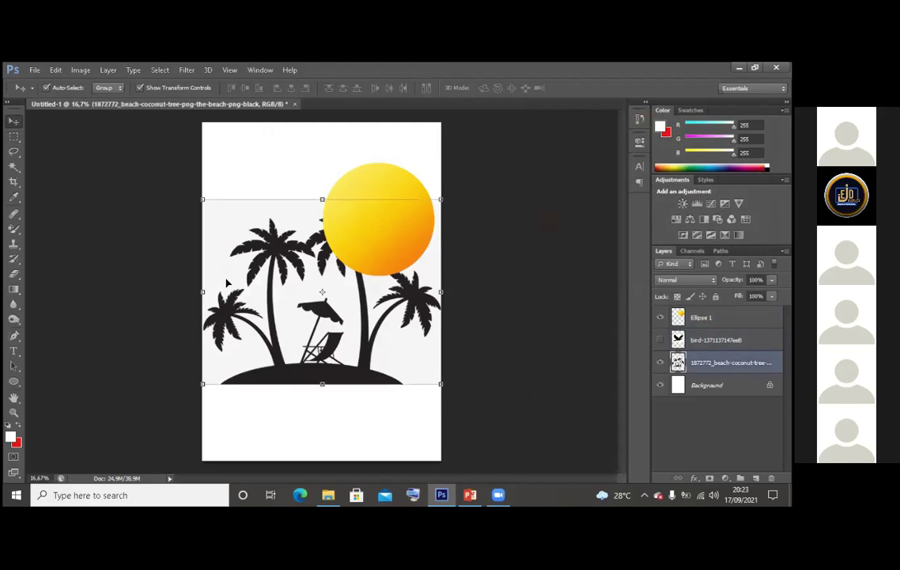
click(14, 166)
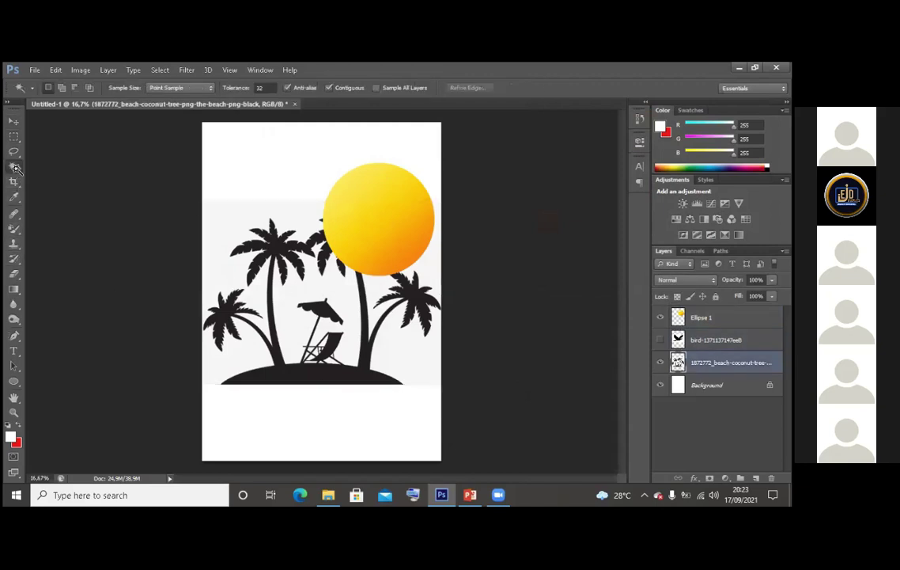
click(223, 239)
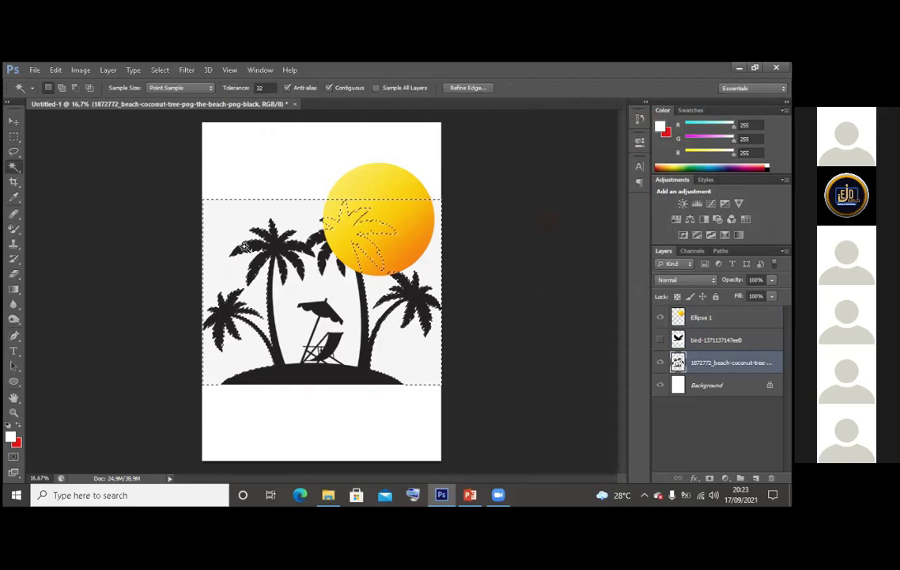
key(Delete)
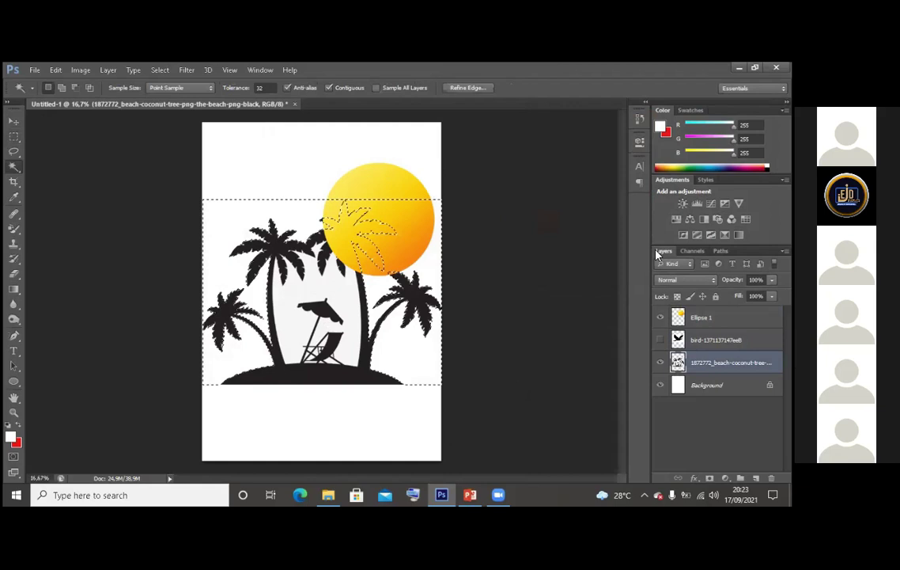
key(ctrl+d)
key(v)
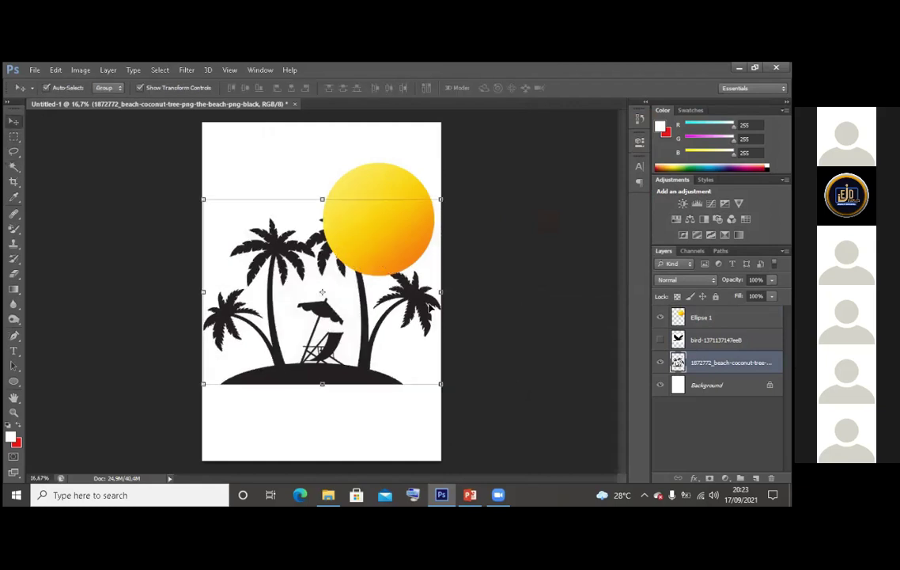
Move the Ellipse 1 sun layer directly beneath the palm tree layer and deselect it
click(712, 317)
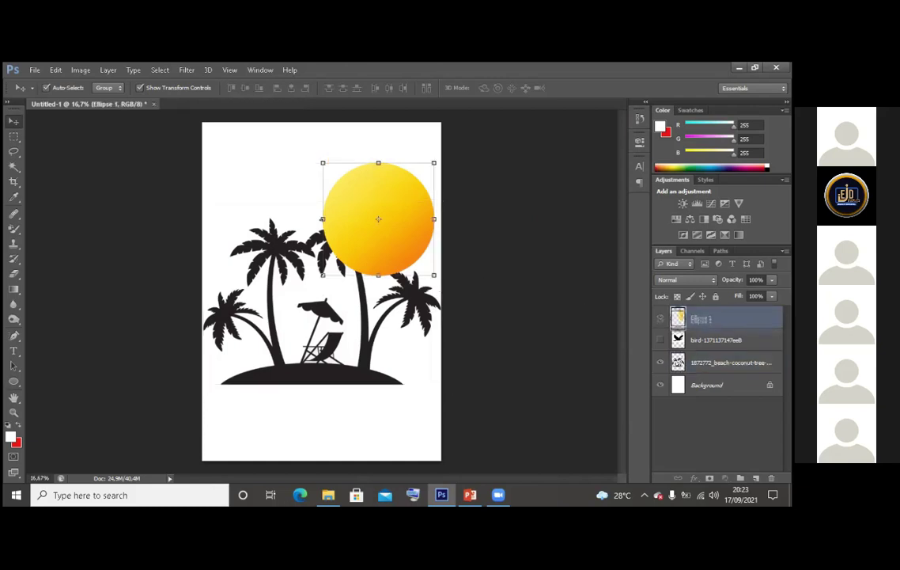
drag(701, 317, 700, 372)
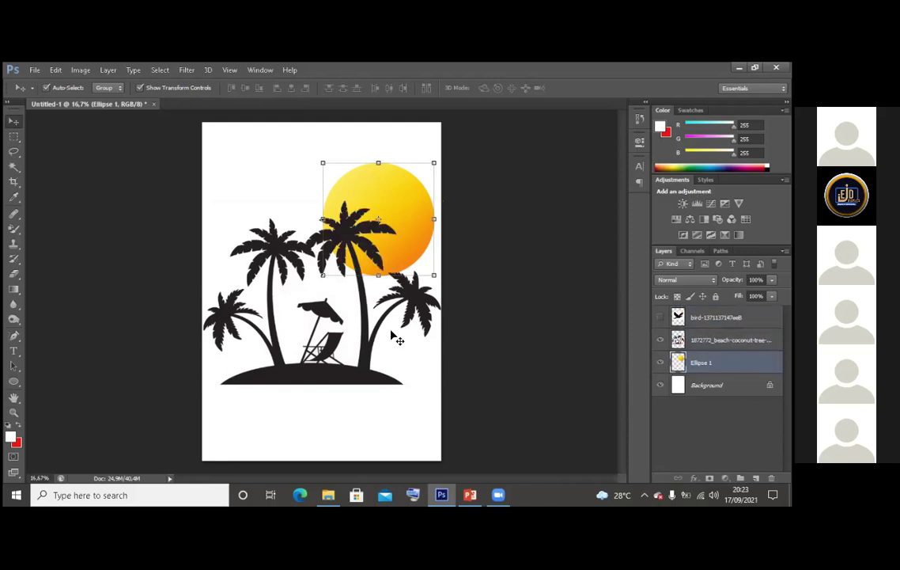
click(156, 287)
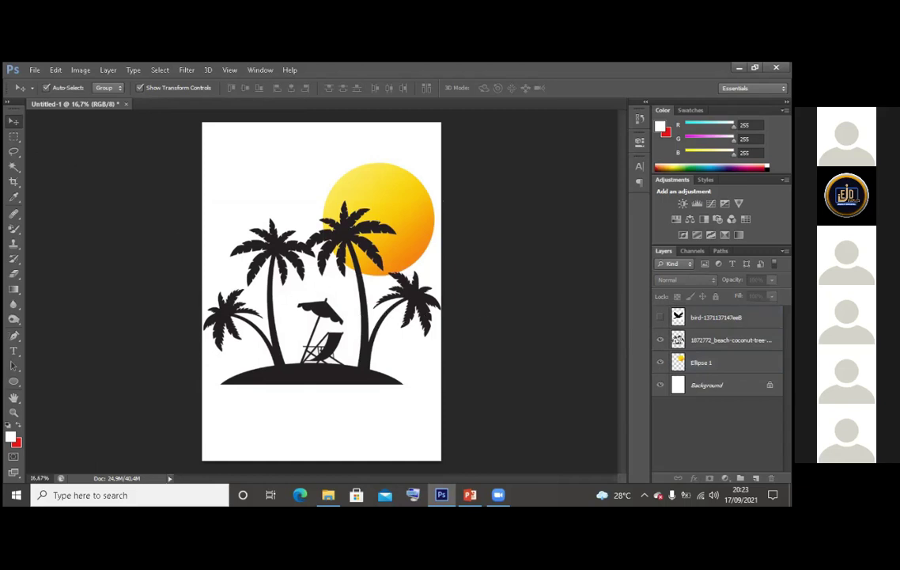
Narrow the palm tree artwork slightly from both sides so it sits inside the page edges
click(330, 313)
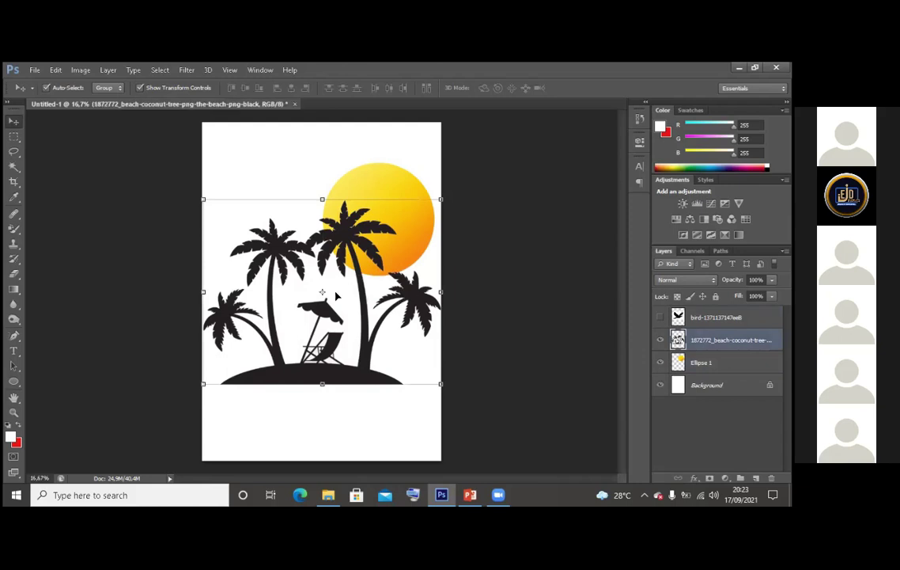
drag(442, 293, 434, 293)
drag(204, 293, 208, 293)
key(Return)
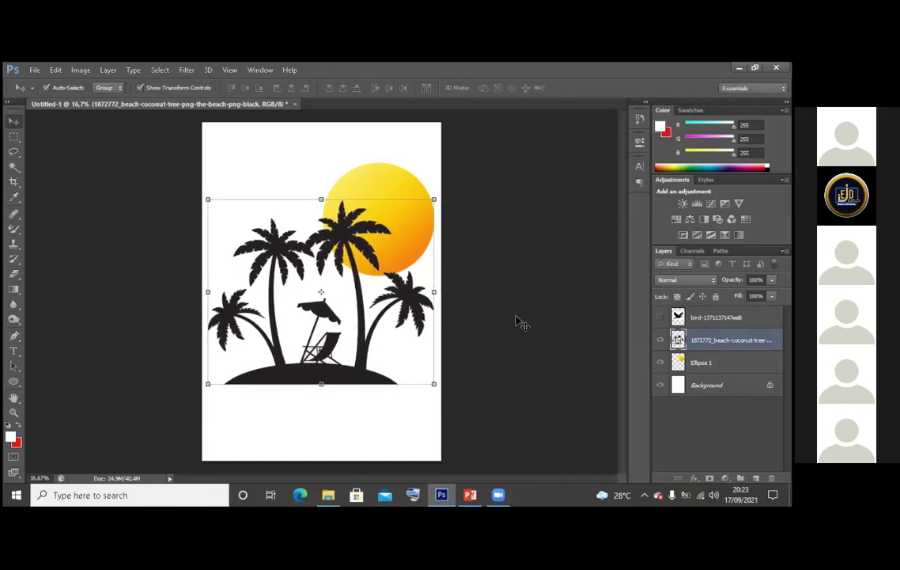
click(516, 322)
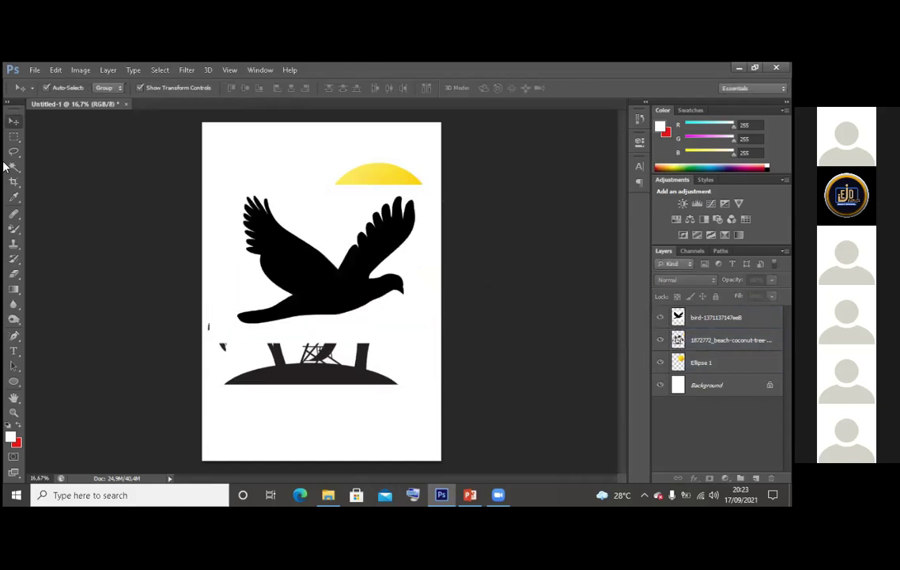
Remove the white background from the bird layer with the Magic Wand and clear the selection
click(14, 166)
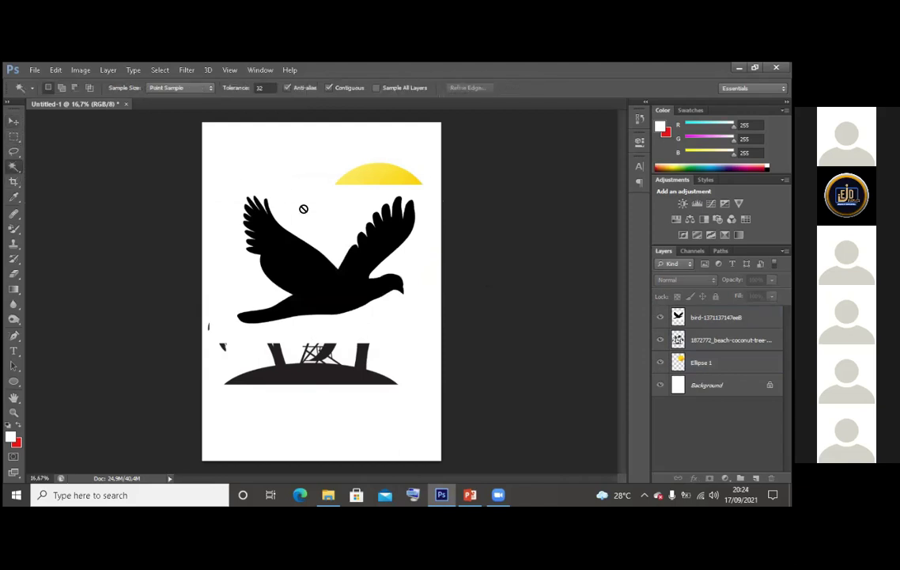
click(270, 185)
click(396, 236)
click(696, 317)
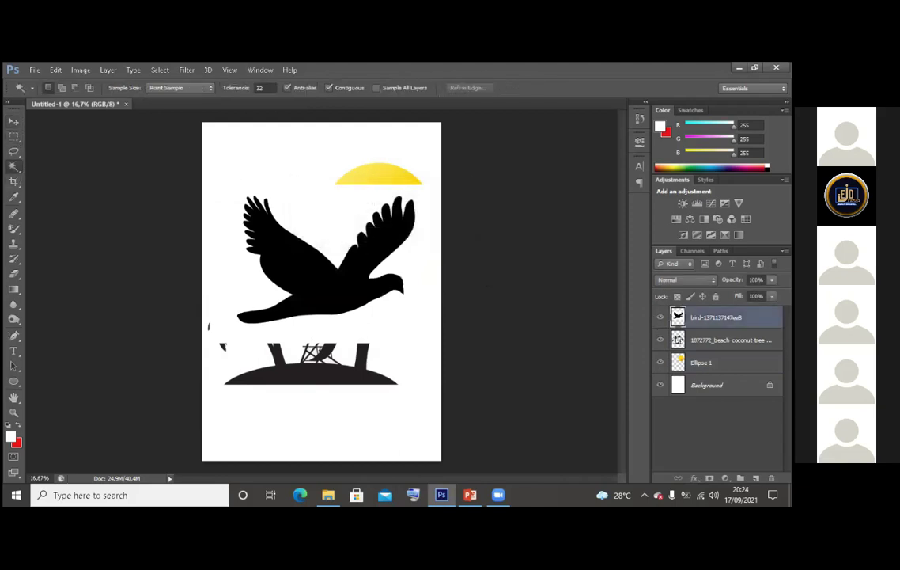
click(312, 207)
key(Delete)
key(ctrl+d)
Scale the bird silhouette down to less than half the page width and apply the transformation
key(v)
mouse_move(445, 342)
mouse_down()
mouse_move(394, 276)
mouse_move(378, 267)
mouse_move(365, 284)
mouse_move(346, 261)
mouse_up()
key(Return)
Erase the leftover white strip beside the bird and move the bird over the sun
key(e)
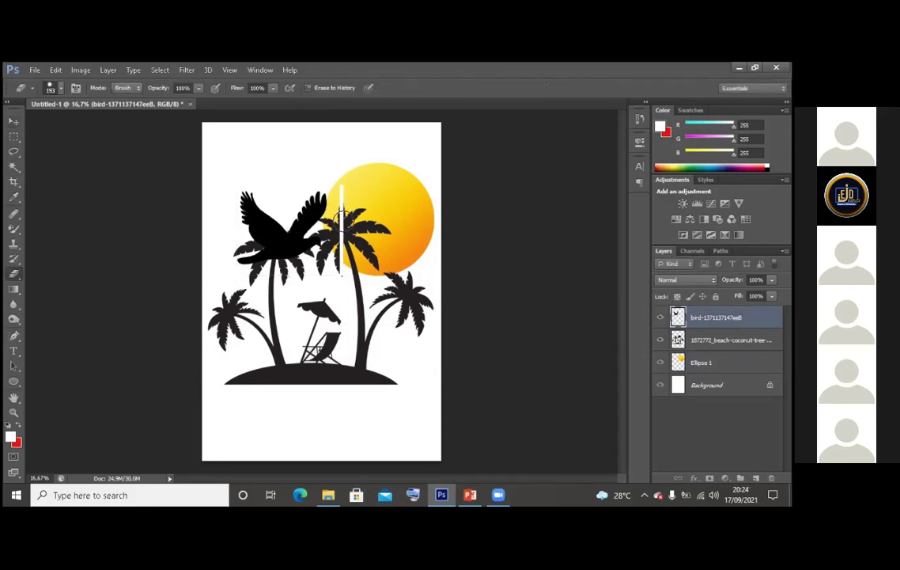
mouse_move(342, 218)
mouse_down()
mouse_move(342, 278)
mouse_move(340, 259)
mouse_move(427, 241)
mouse_move(412, 241)
mouse_up()
right_click(384, 239)
click(14, 123)
click(466, 239)
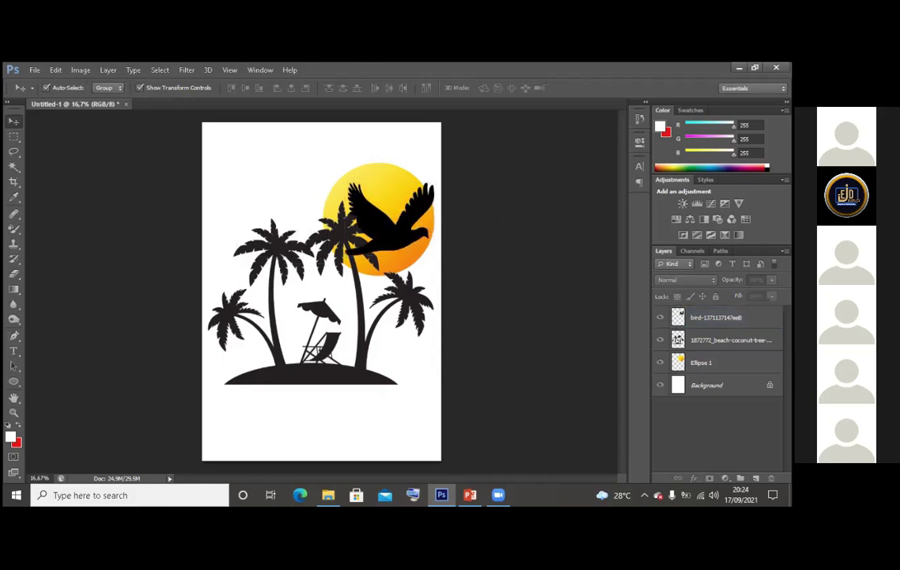
Place the bird layer beneath the palm tree layer and reduce the bird's height slightly to 97.62%
drag(716, 318, 678, 347)
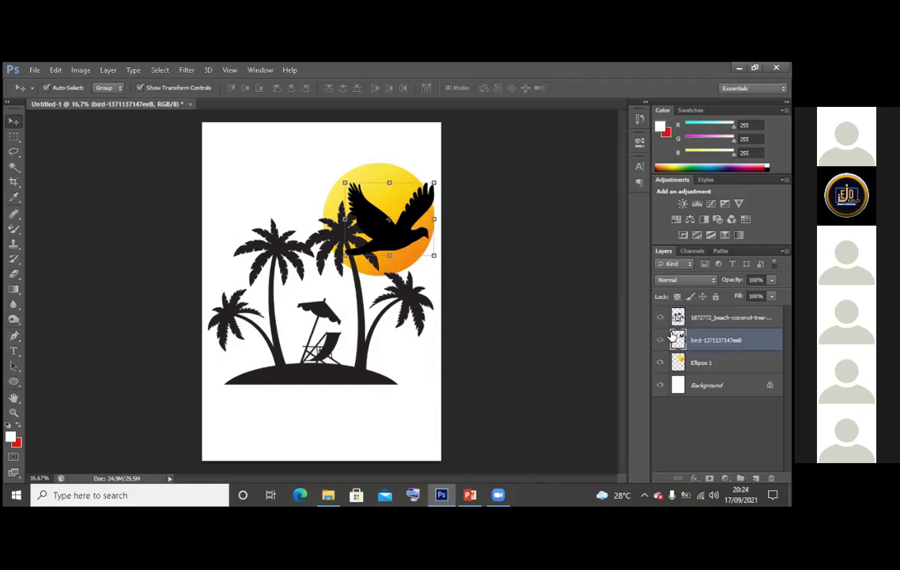
click(433, 182)
drag(432, 183, 432, 184)
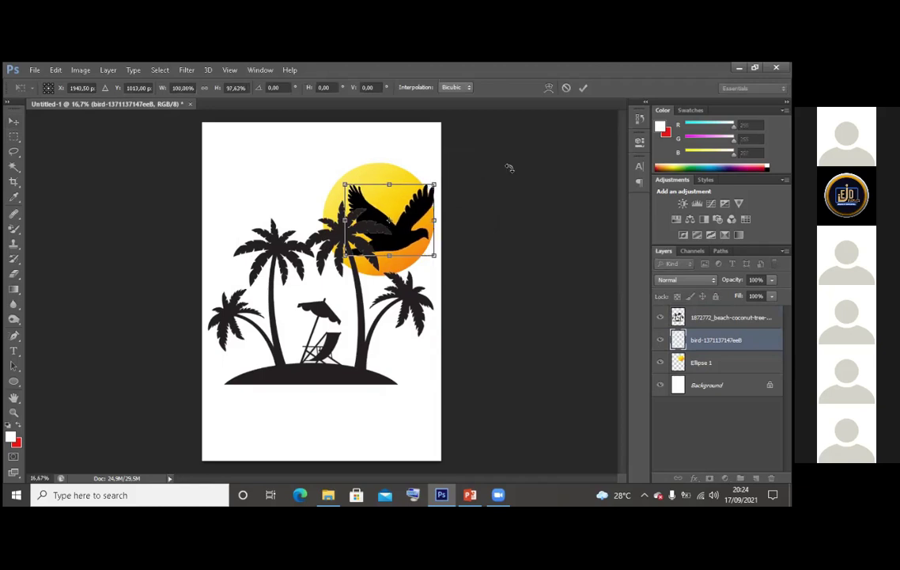
key(Right)
key(Up)
key(Return)
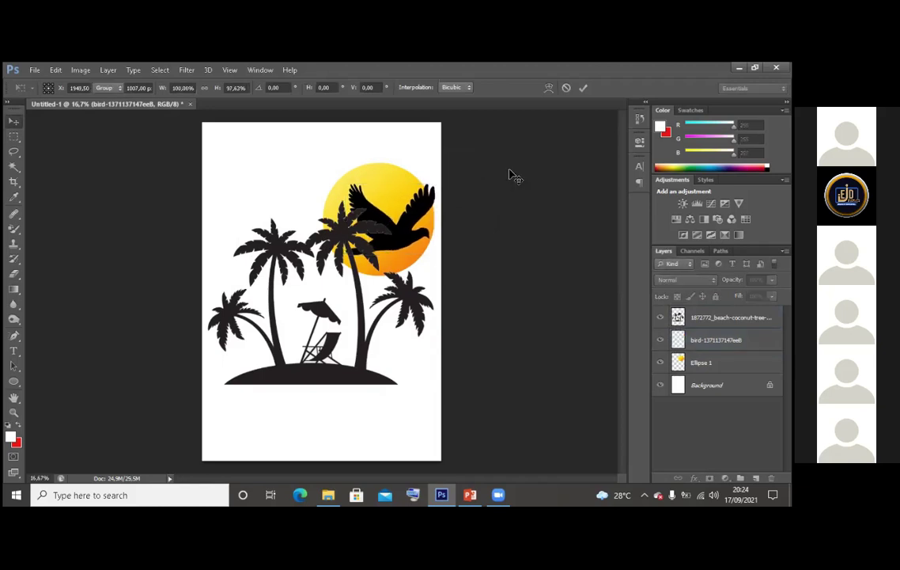
Fill the palm tree island silhouette with brown 985b00 using the Paint Bucket
click(14, 288)
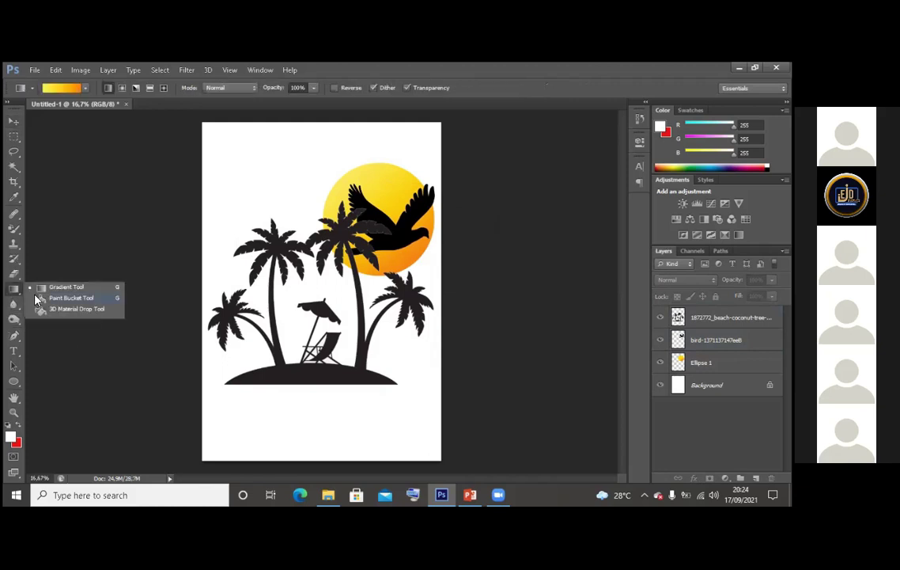
click(63, 297)
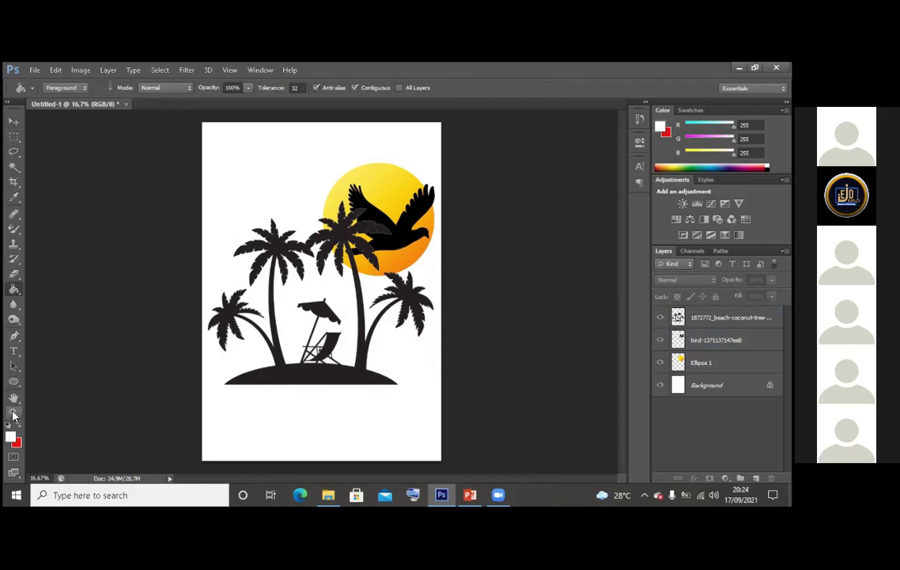
click(10, 436)
mouse_move(550, 188)
mouse_down()
mouse_move(596, 161)
mouse_move(597, 147)
mouse_move(595, 169)
mouse_up()
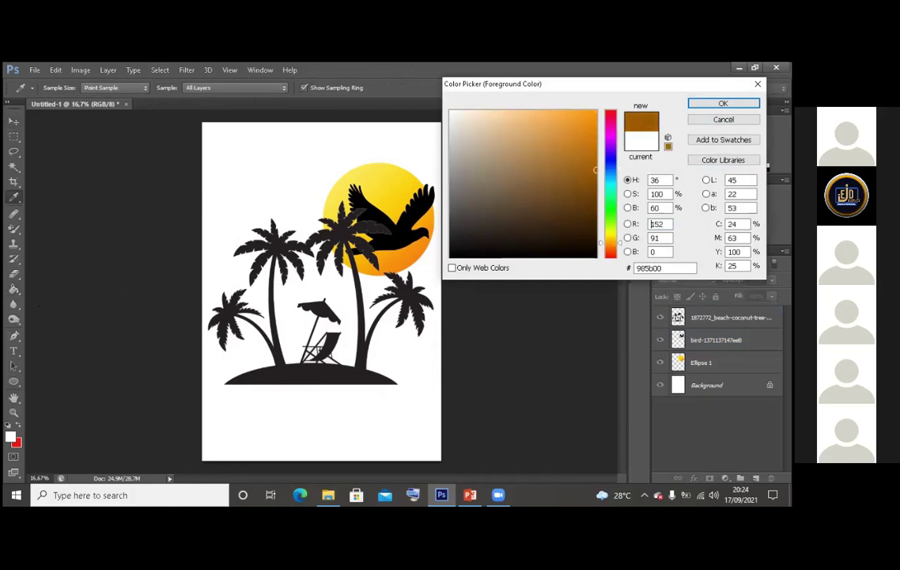
key(Return)
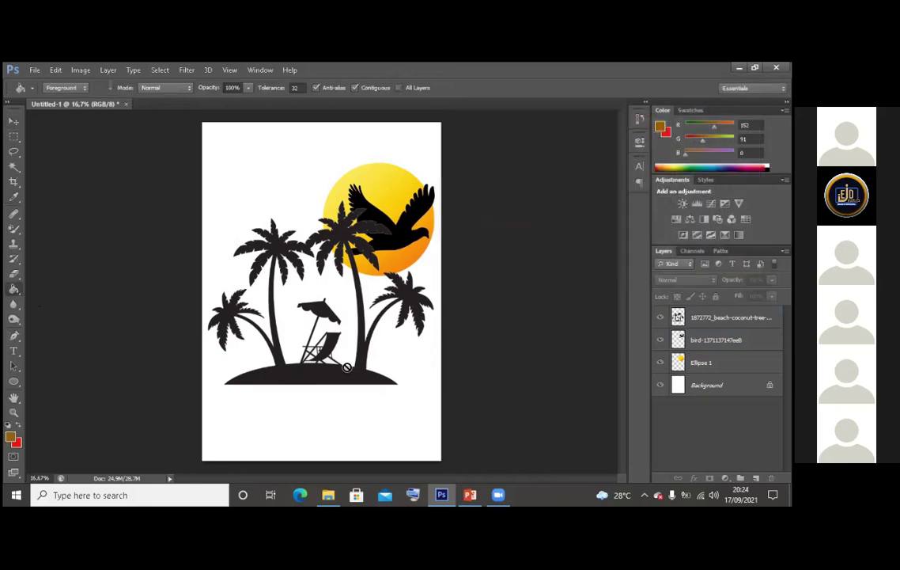
click(346, 367)
key(Return)
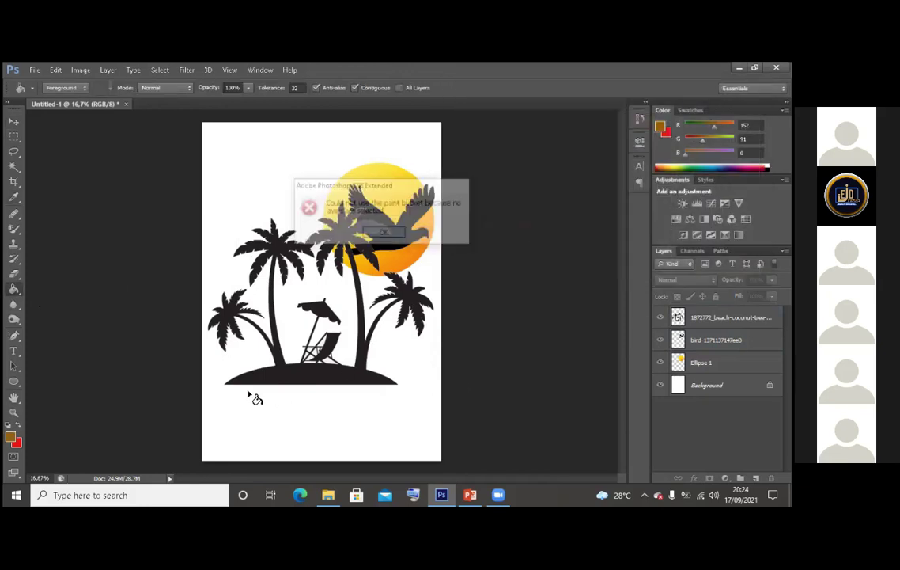
click(729, 317)
key(shift+alt+BackSpace)
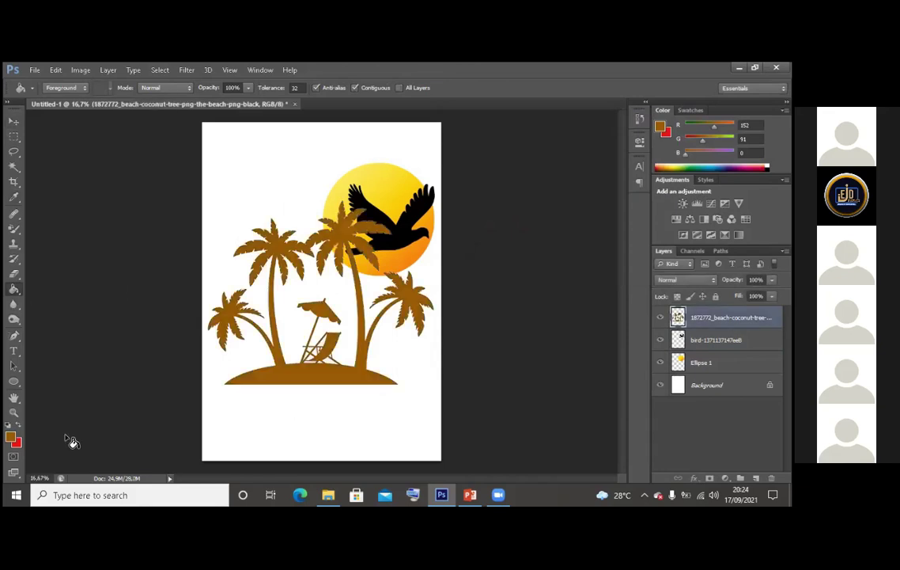
Recolor the palm tree island silhouette with darker brown 754601 and finally 553300
click(660, 127)
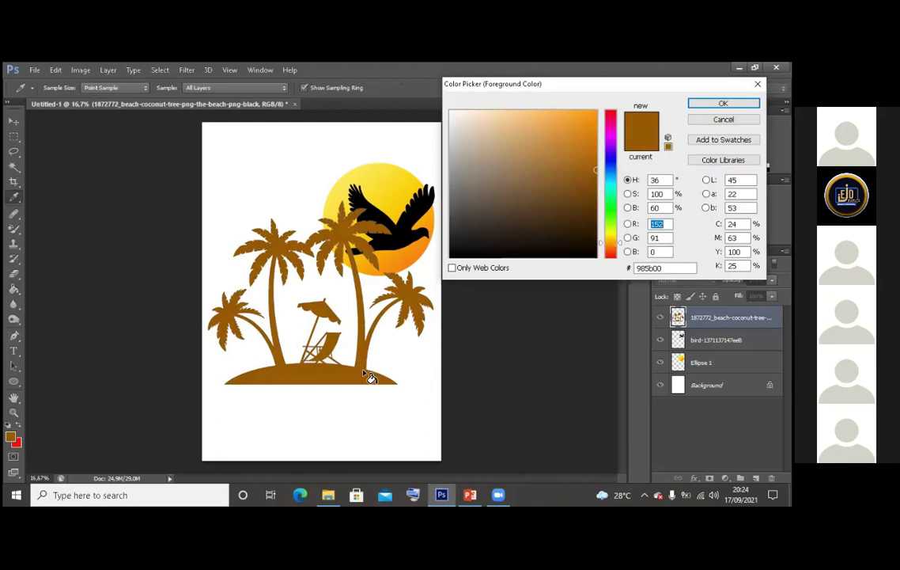
click(594, 190)
key(Return)
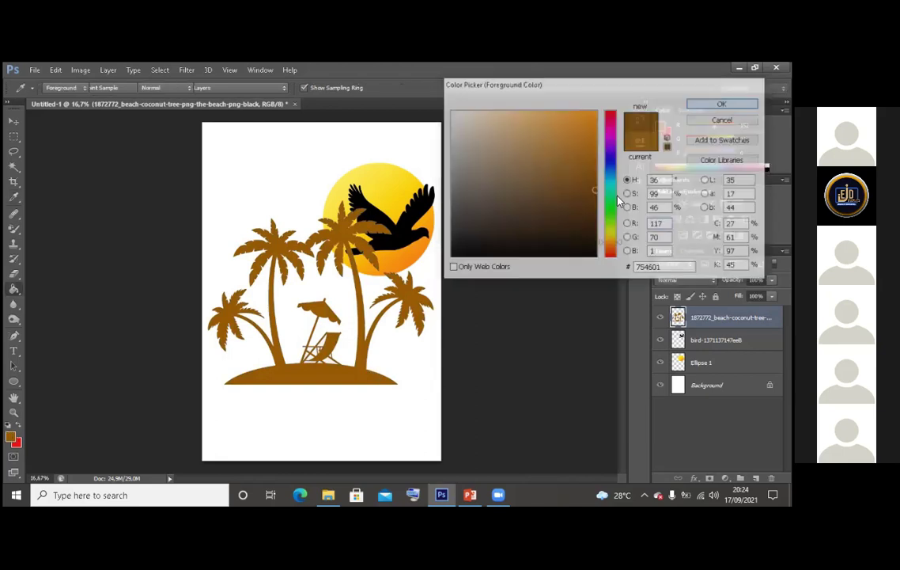
click(596, 208)
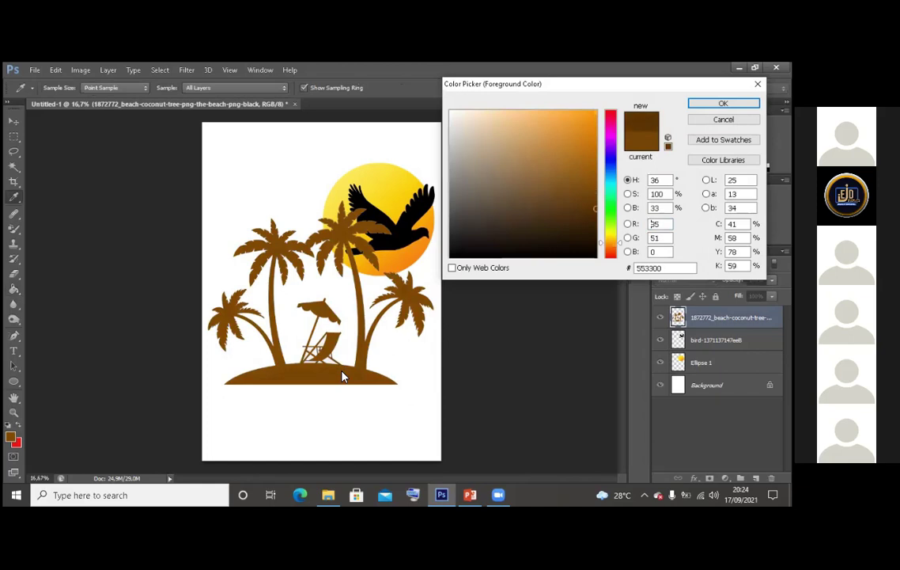
click(712, 104)
click(410, 231)
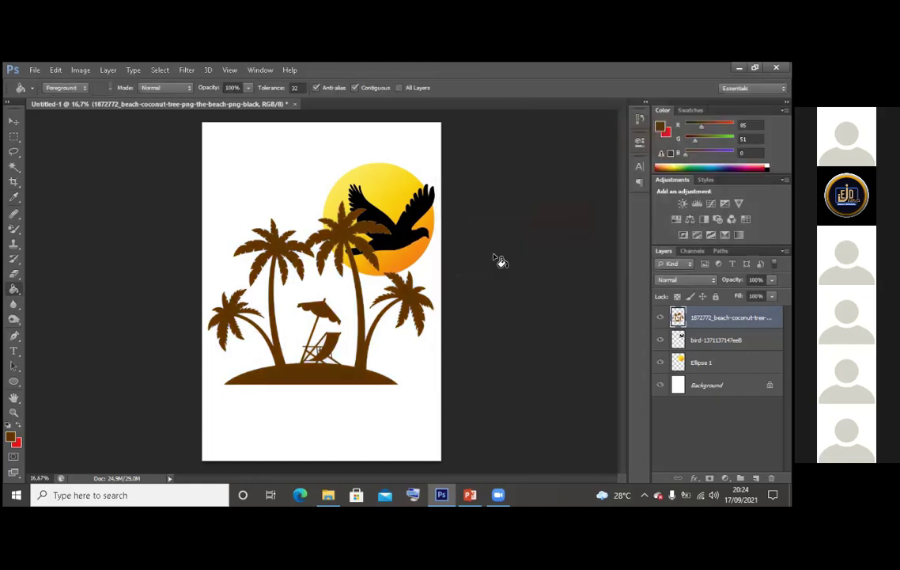
Fill the bird on its own layer with brown 553300, and refill it with very dark brown 2d1b00
click(493, 256)
key(ctrl+z)
key(alt+[)
click(392, 217)
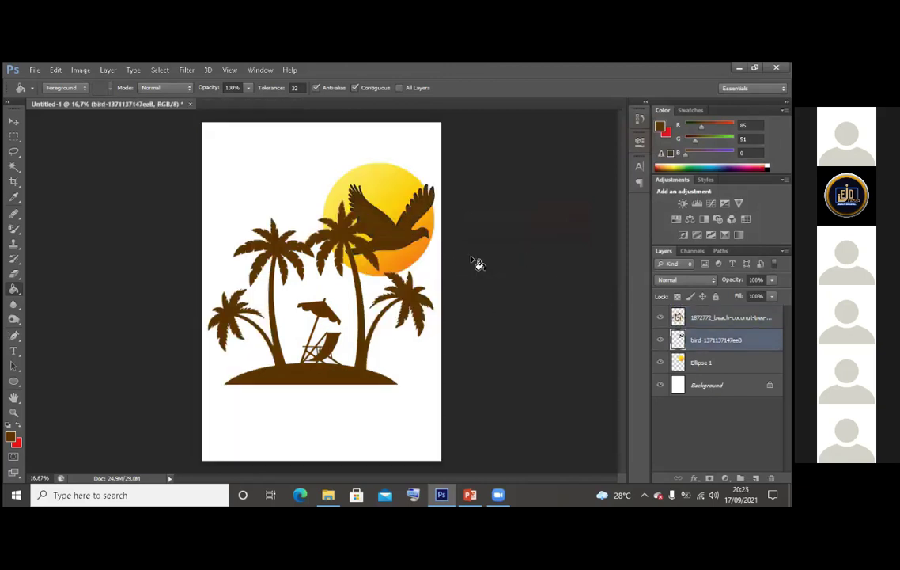
click(10, 436)
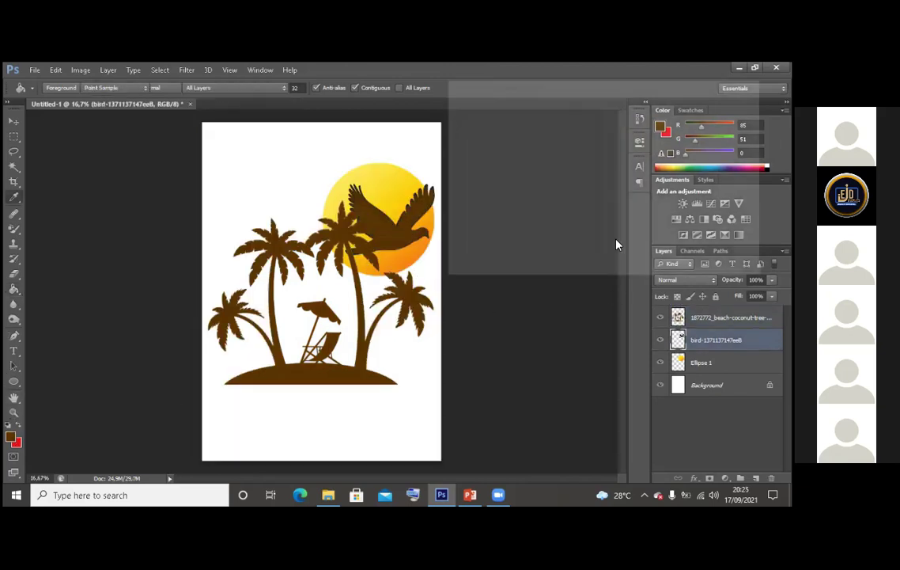
mouse_move(591, 207)
mouse_down()
mouse_move(608, 170)
mouse_move(608, 230)
mouse_up()
click(708, 105)
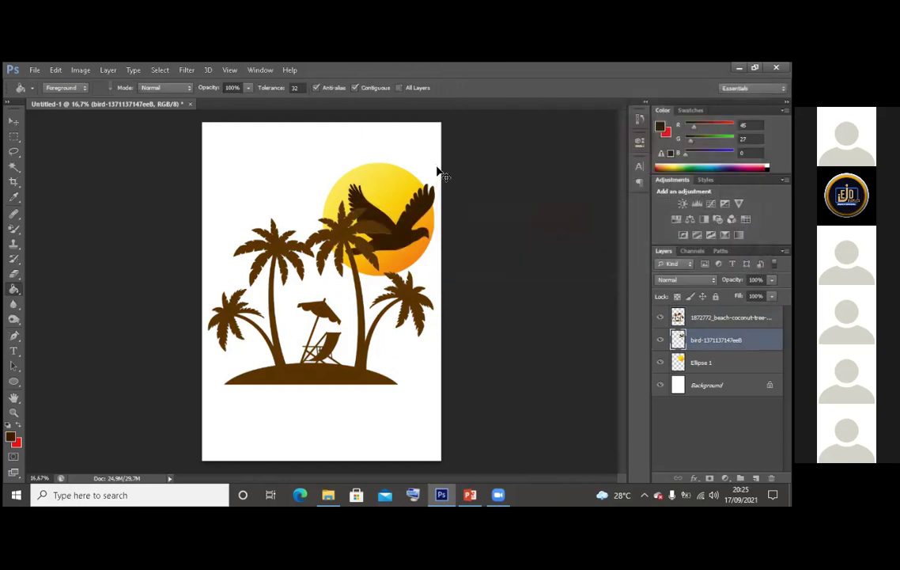
Scale the bird down to about half its size and position it inside the upper part of the sun
key(v)
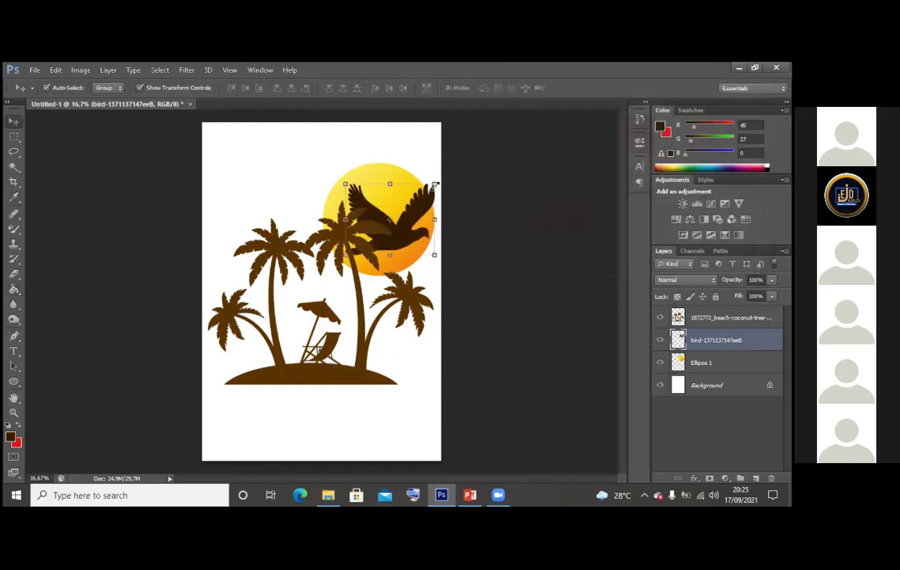
click(434, 185)
drag(434, 190, 406, 222)
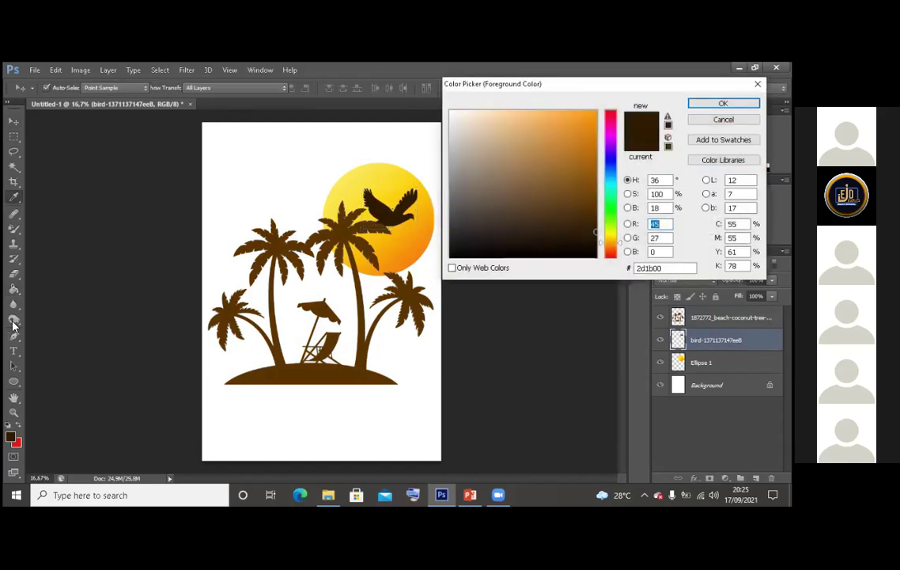
Fill the bird silhouette inside the sun with white ffffff using the Paint Bucket
click(453, 112)
click(723, 103)
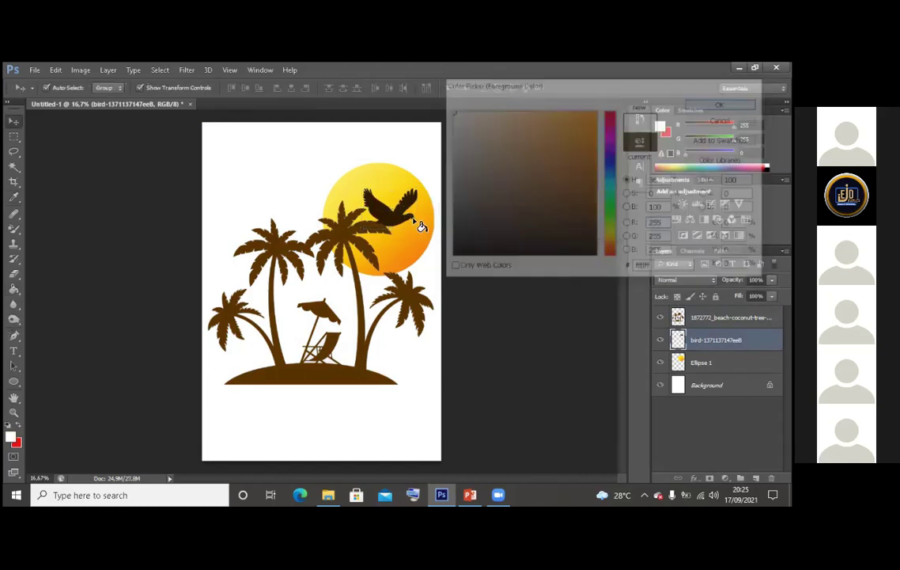
key(g)
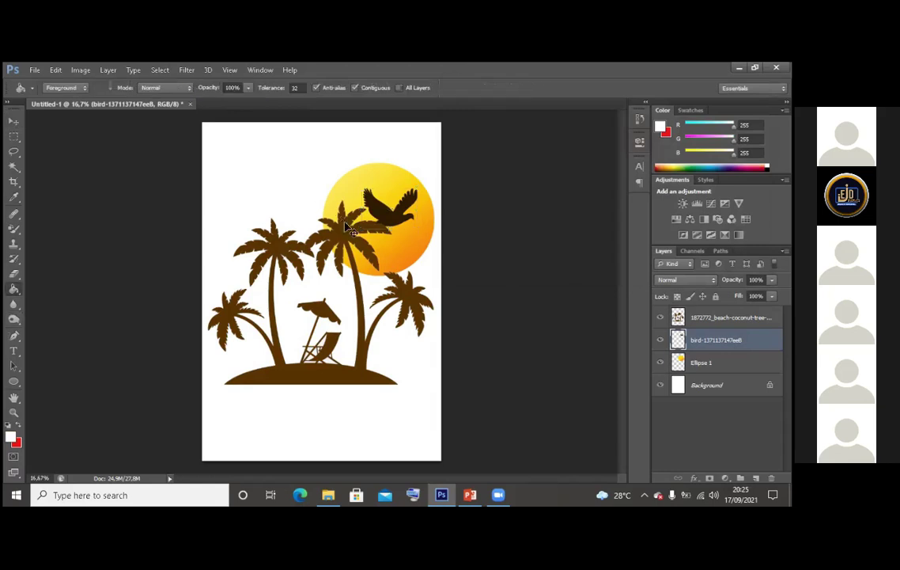
click(386, 212)
Narrow the white bird to about 87% width and move it up into the sun's upper half
key(v)
drag(417, 228, 391, 198)
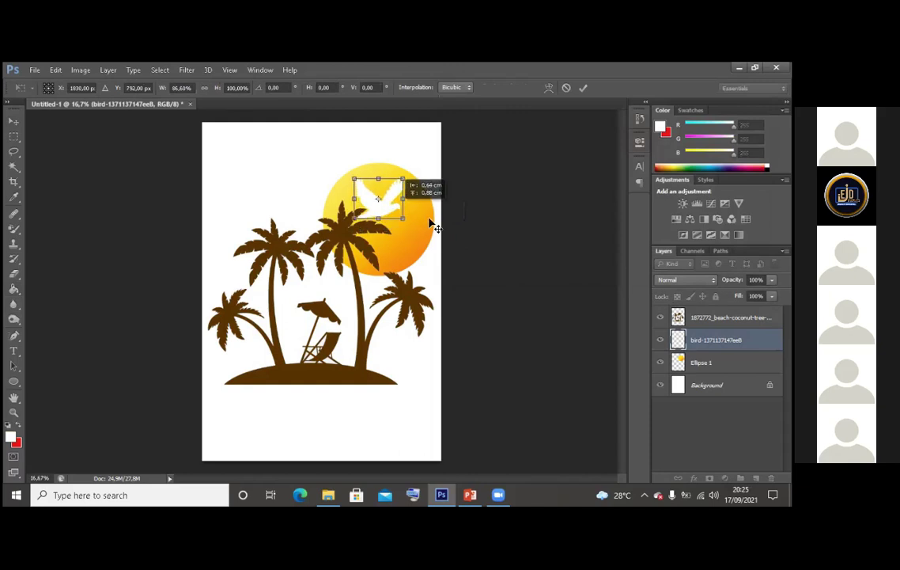
key(Return)
click(492, 225)
Duplicate the white bird layer, place the copy low in the sun, and scale it to about 80% width and 76% height
click(716, 339)
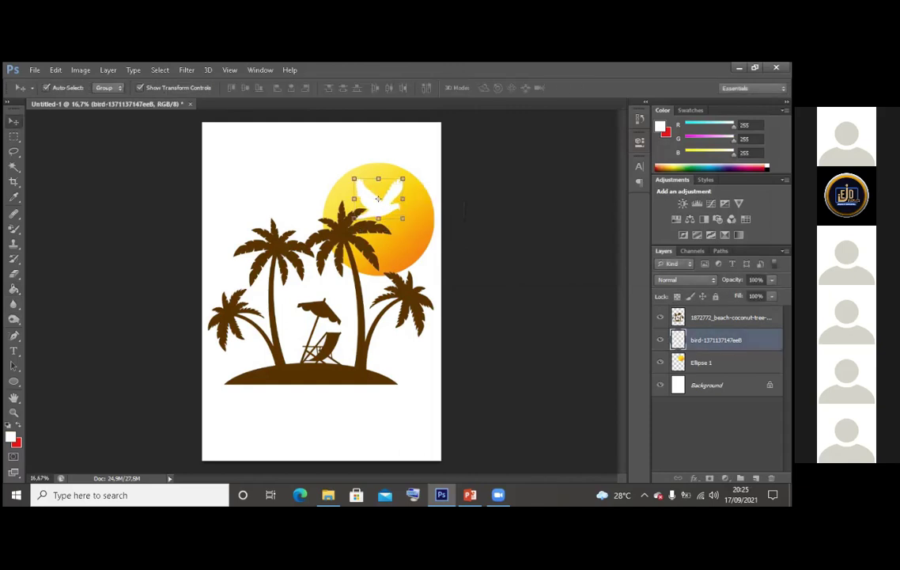
right_click(715, 339)
click(530, 154)
key(Return)
drag(394, 200, 400, 251)
key(ctrl+t)
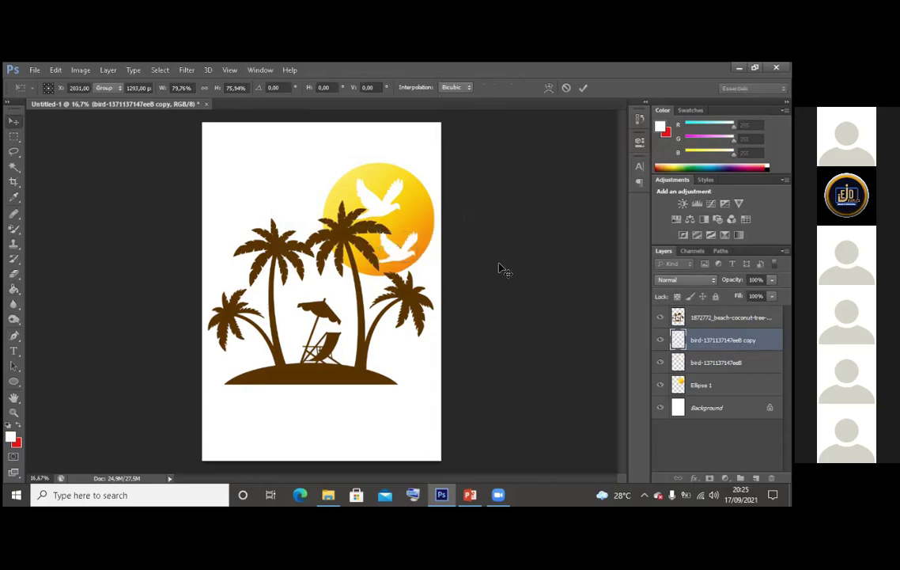
key(Return)
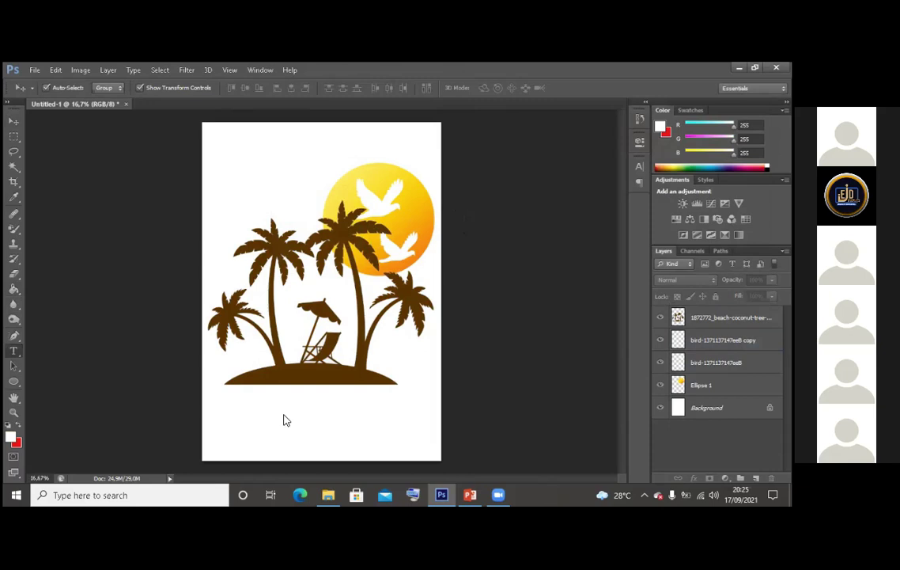
Add a white text line reading BEach along the base of the palm island
key(t)
click(267, 388)
text(Beach)
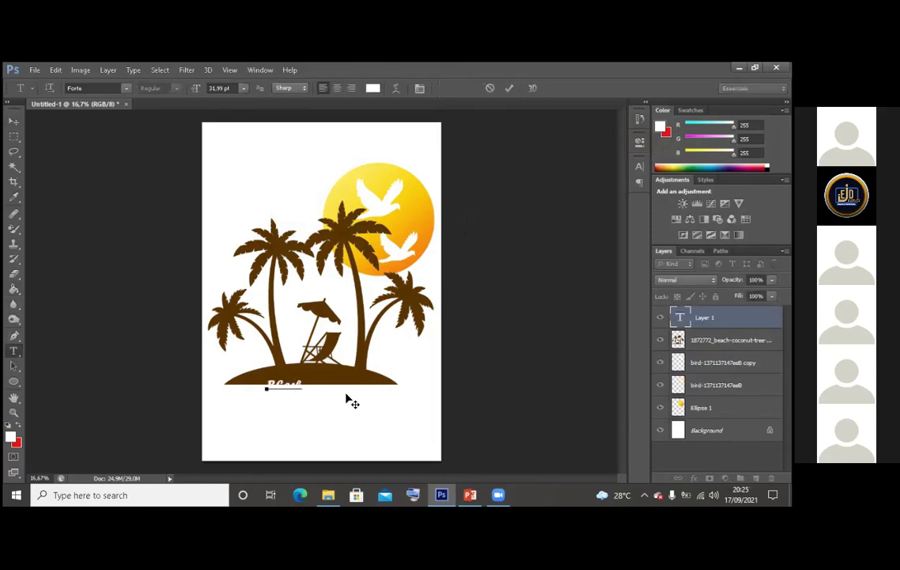
Change the font of the whole BEach text to Monotype Corsiva
key(ctrl+a)
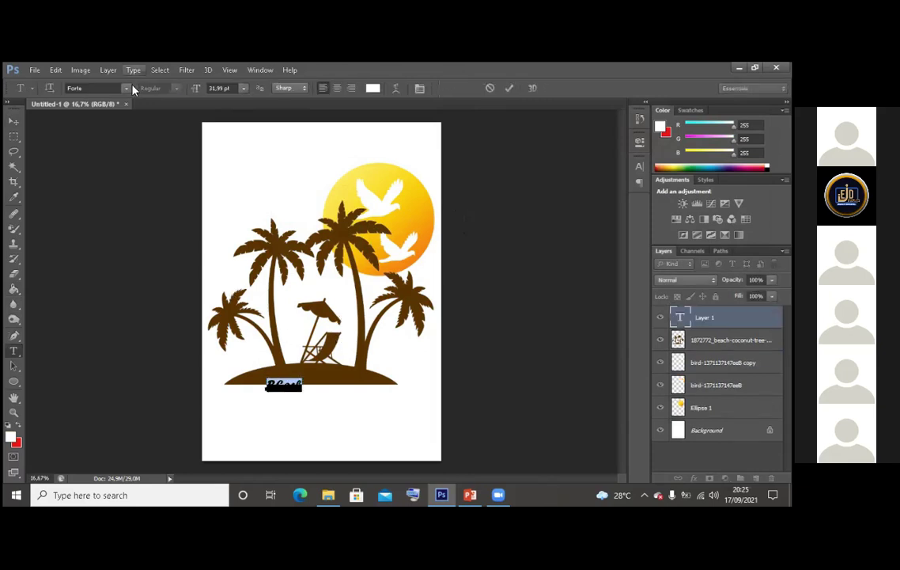
click(127, 88)
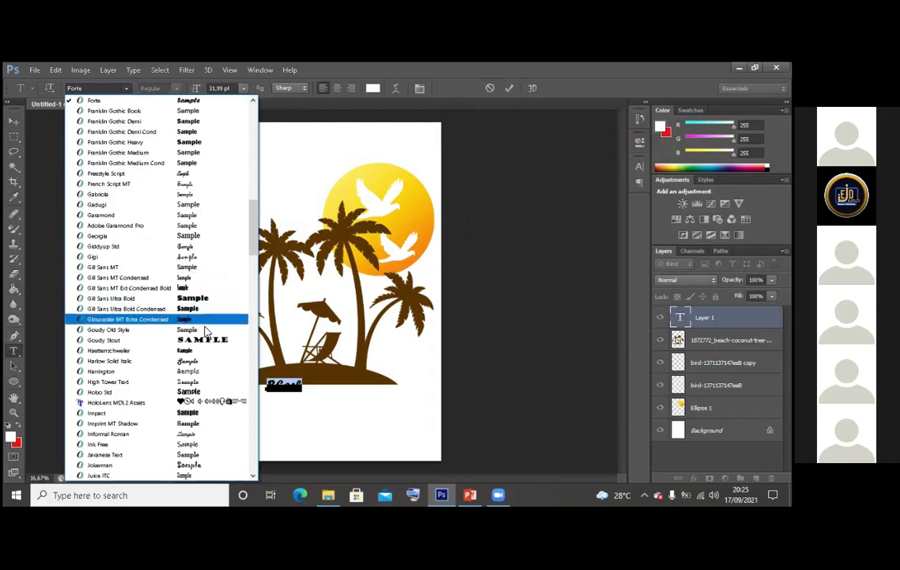
scroll(207, 368, up, 4)
scroll(207, 189, up, 3)
scroll(237, 166, up, 10)
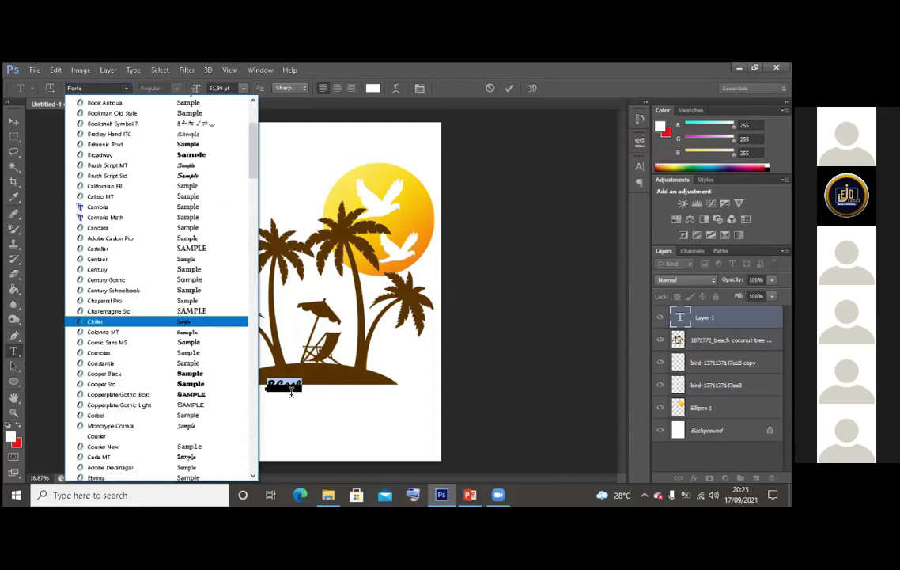
scroll(198, 144, up, 1)
click(127, 88)
key(Down)
key(Down)
key(Down)
key(Down)
key(Down)
key(Down)
key(Down)
key(Down)
key(Down)
key(Down)
key(Down)
key(Down)
key(Down)
key(Down)
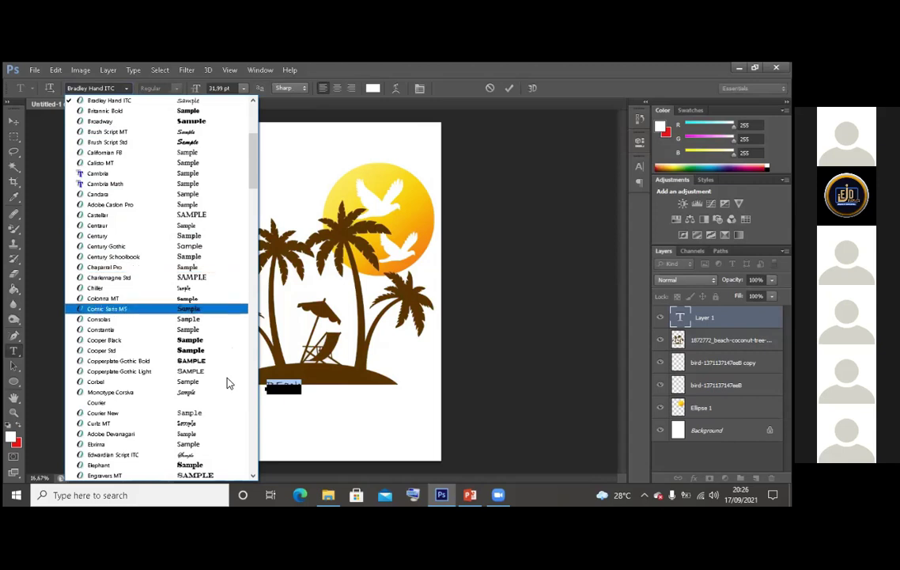
click(226, 392)
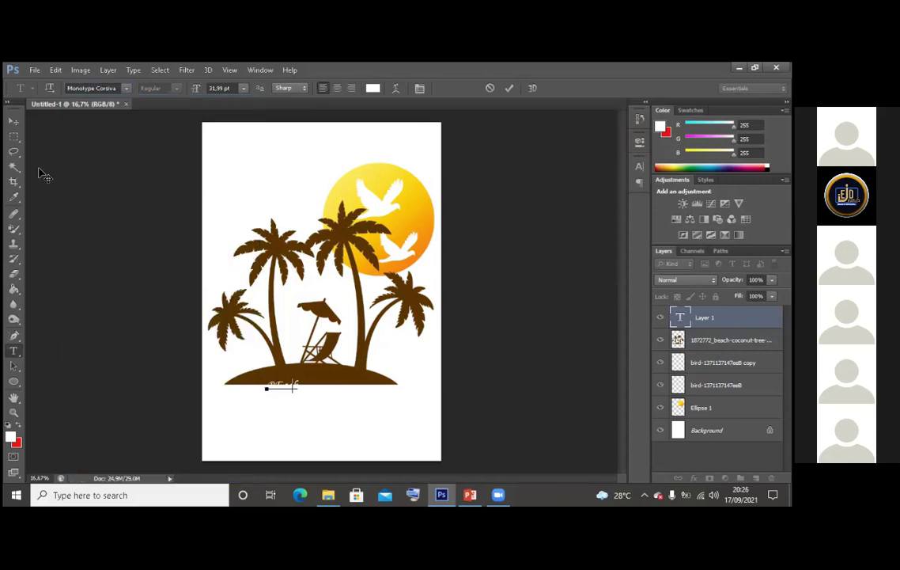
Enlarge the BEach text to about 408% width and 333% height just below the island, and apply the transformation
click(13, 121)
drag(298, 390, 320, 425)
drag(248, 397, 245, 401)
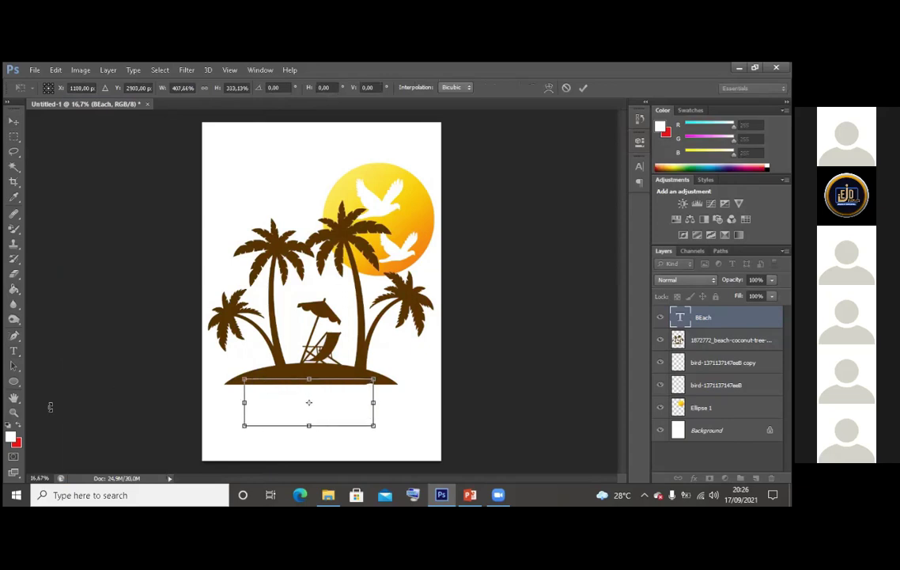
click(13, 350)
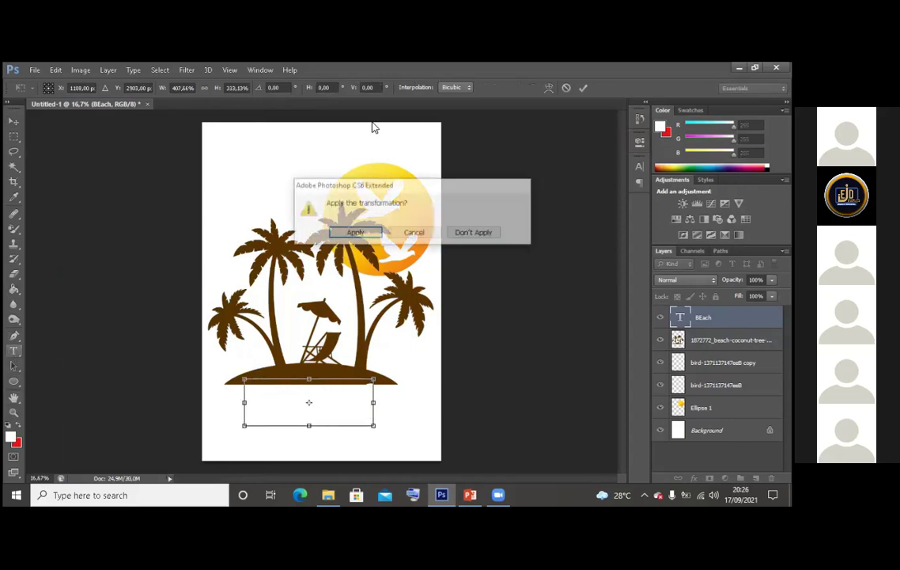
key(Return)
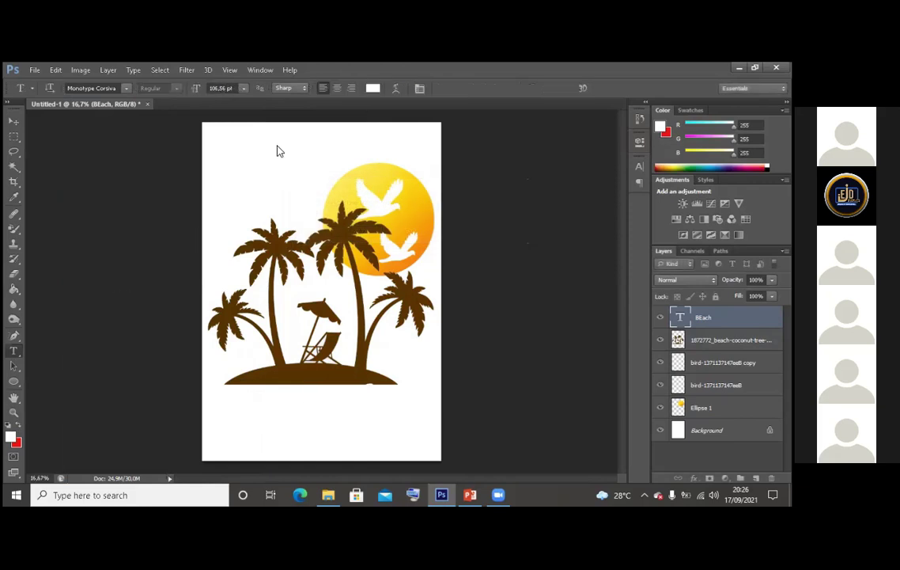
Set the text color of BEach to black 000000
click(373, 88)
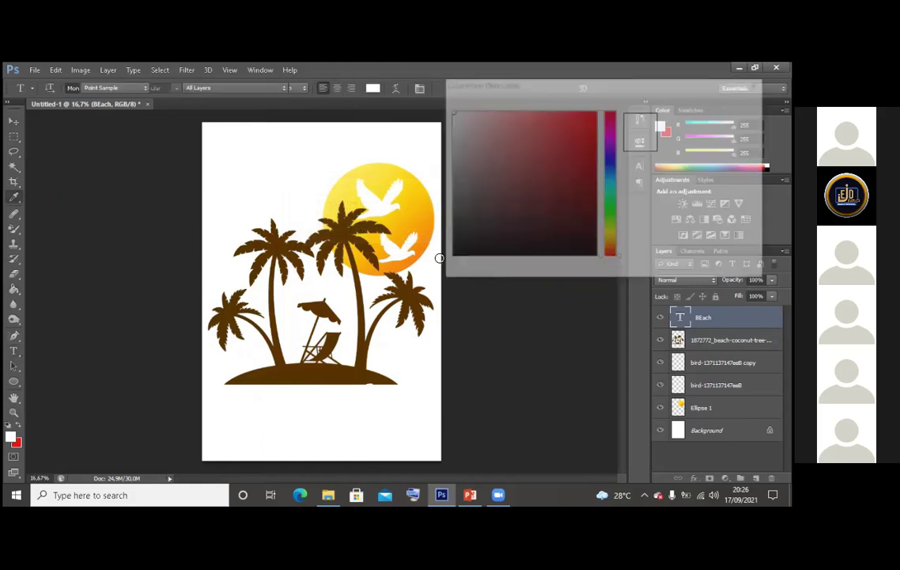
click(451, 256)
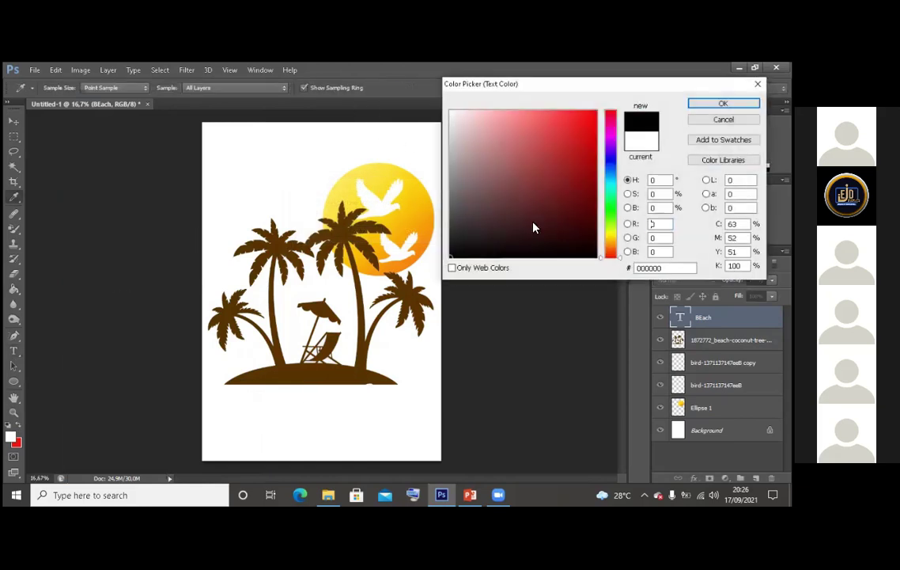
click(722, 103)
key(Return)
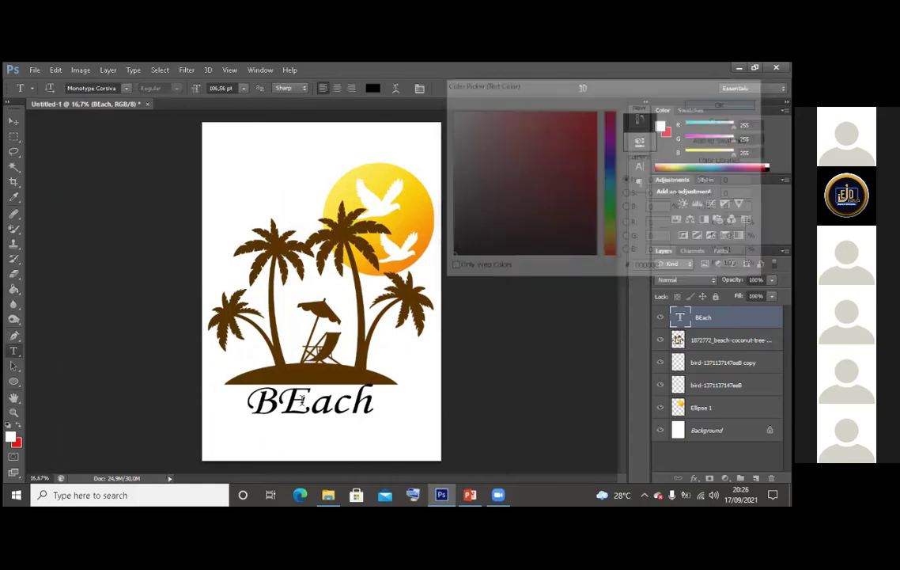
Replace the capital E with a lowercase e so the text reads Beach
click(301, 400)
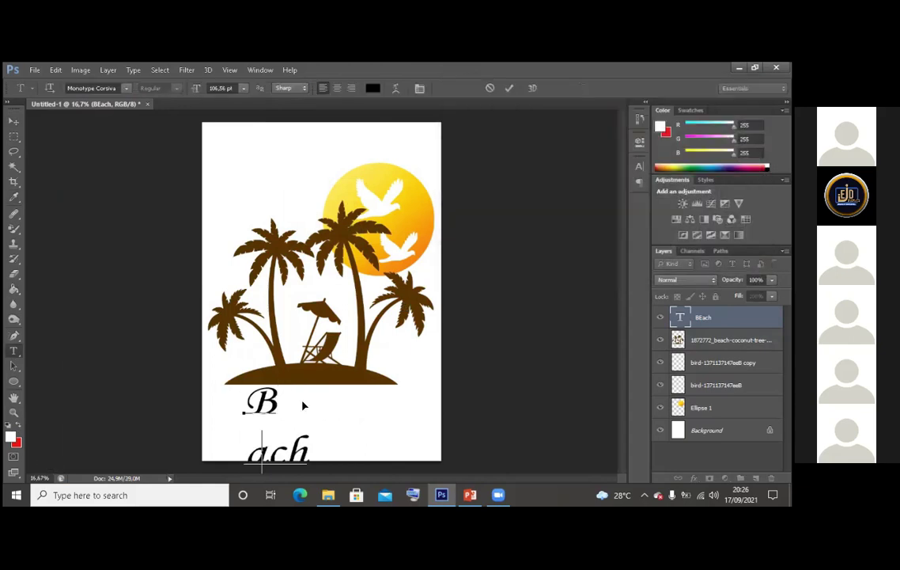
key(BackSpace)
text(each)
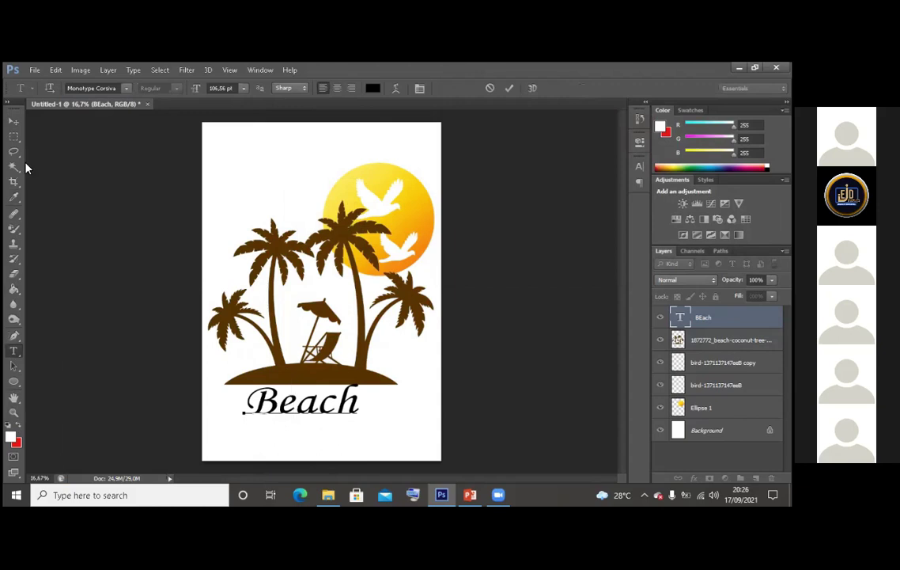
click(13, 120)
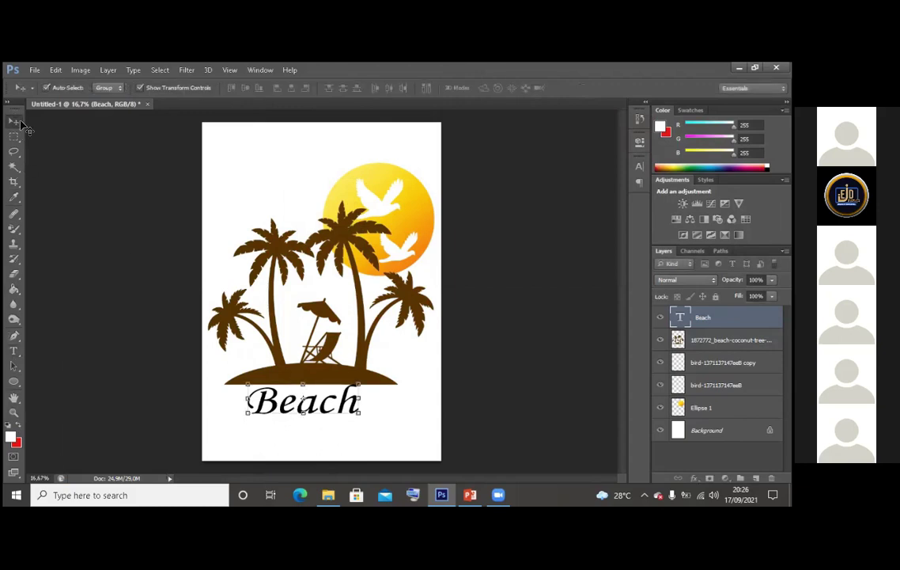
Scale the Beach text up to about 132% in both directions and position it overlapping the island's lower edge
drag(364, 417, 386, 427)
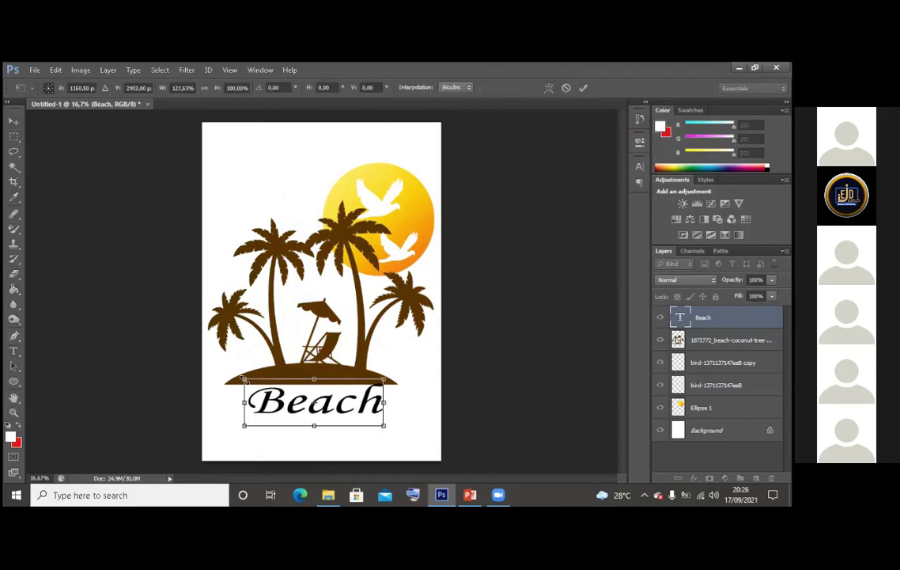
drag(242, 382, 232, 364)
mouse_move(345, 401)
mouse_down()
mouse_move(370, 386)
mouse_move(352, 408)
mouse_up()
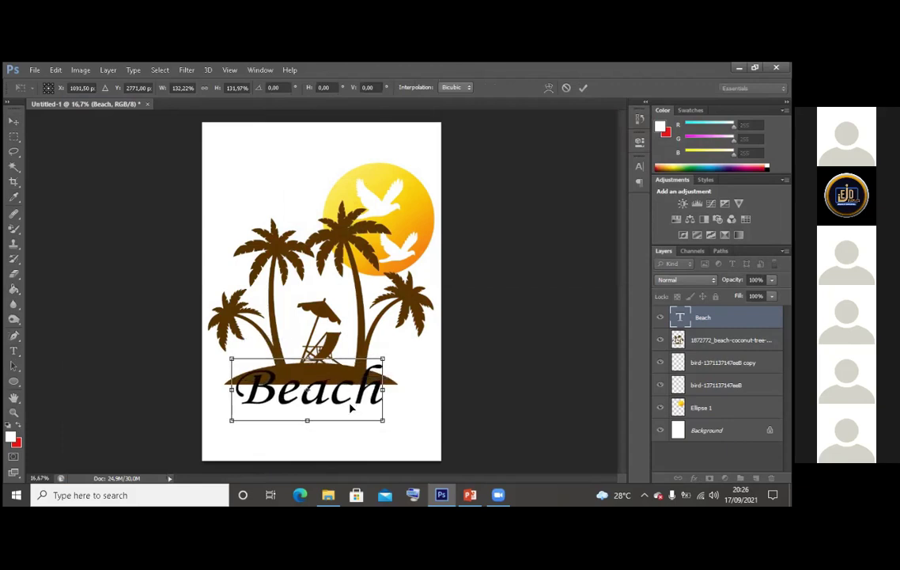
key(Return)
click(510, 356)
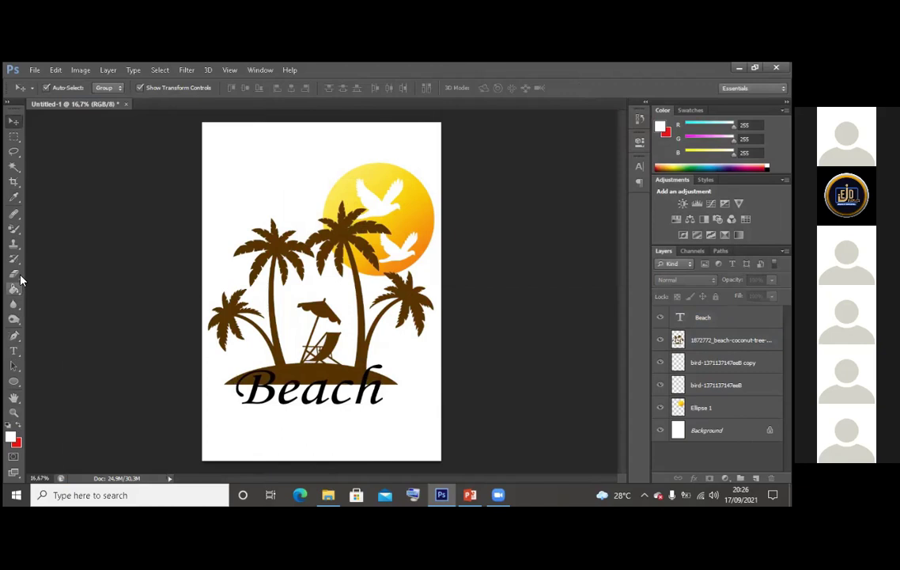
Add a black outside Stroke layer style to the Beach text, keeping the default stroke color
right_click(722, 317)
click(537, 125)
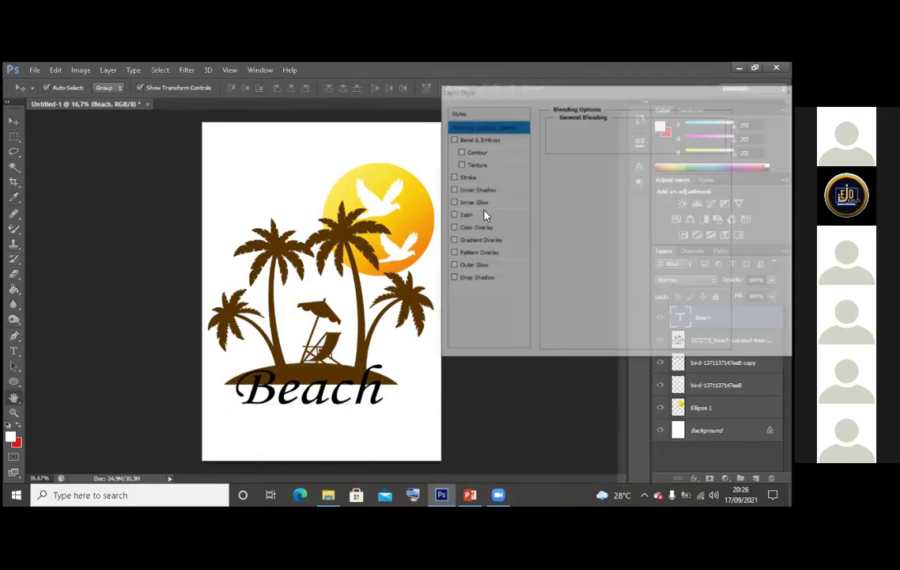
click(469, 176)
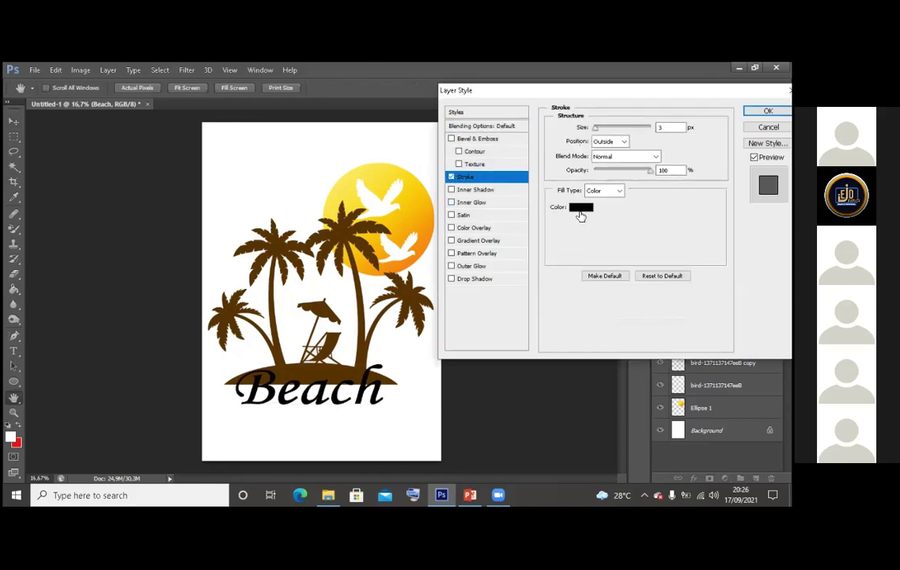
click(581, 208)
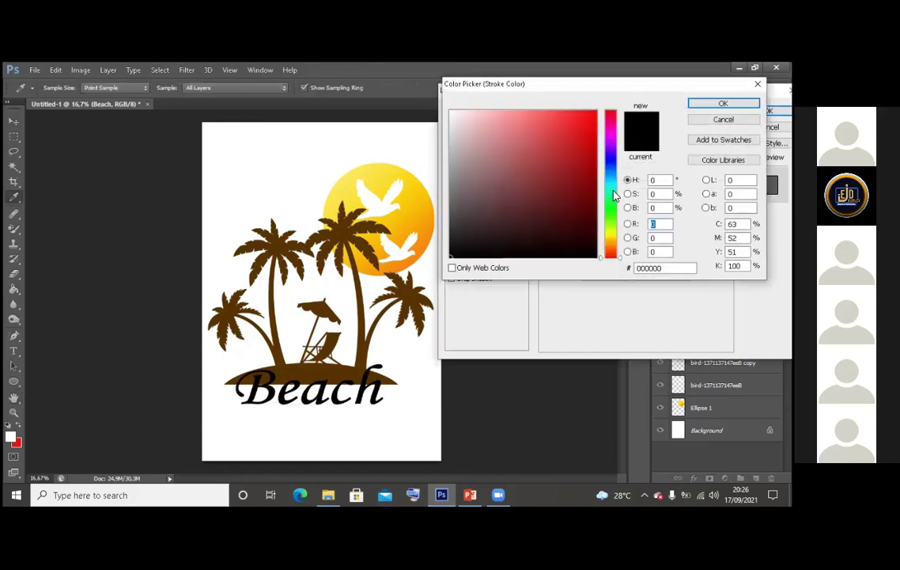
click(704, 120)
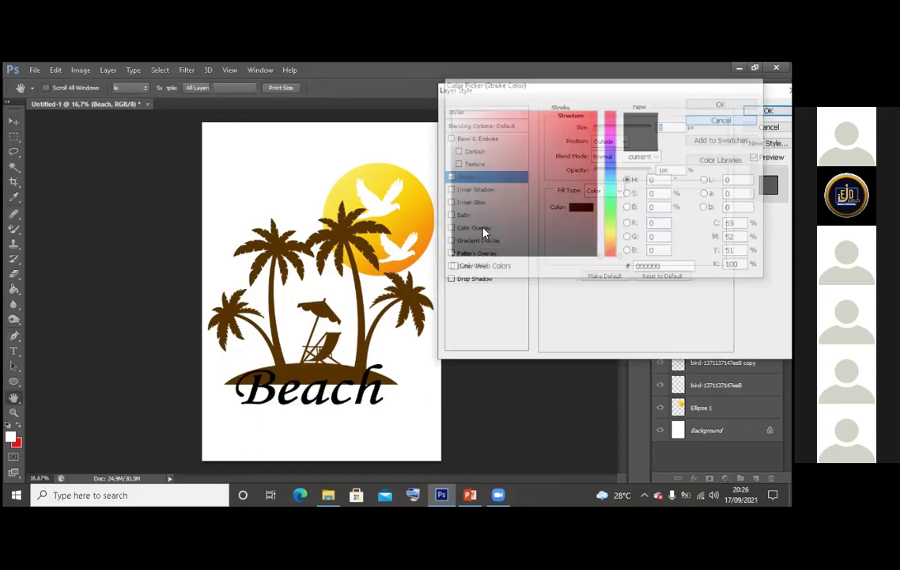
Add a linear Gradient Overlay to the Beach text using a yellow-to-orange gradient
click(479, 240)
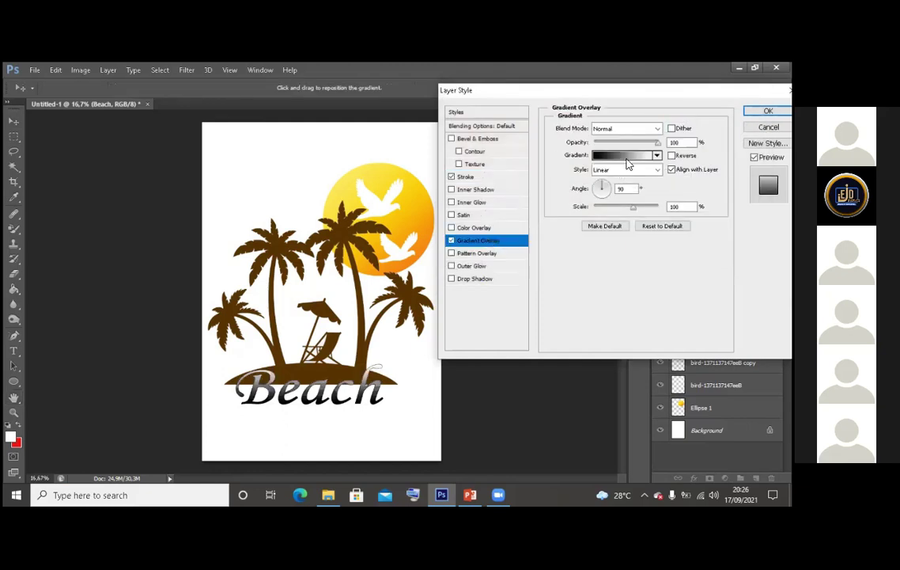
click(621, 155)
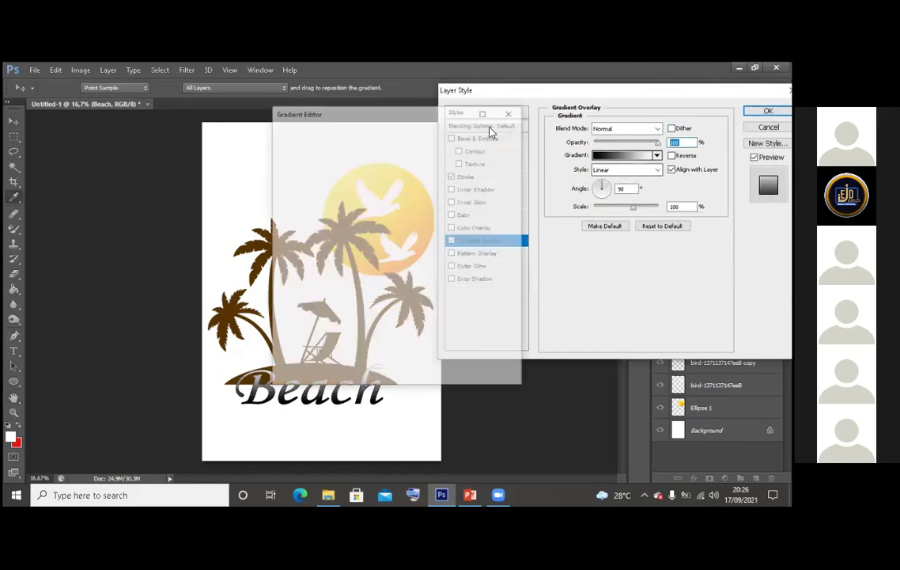
click(420, 168)
click(495, 136)
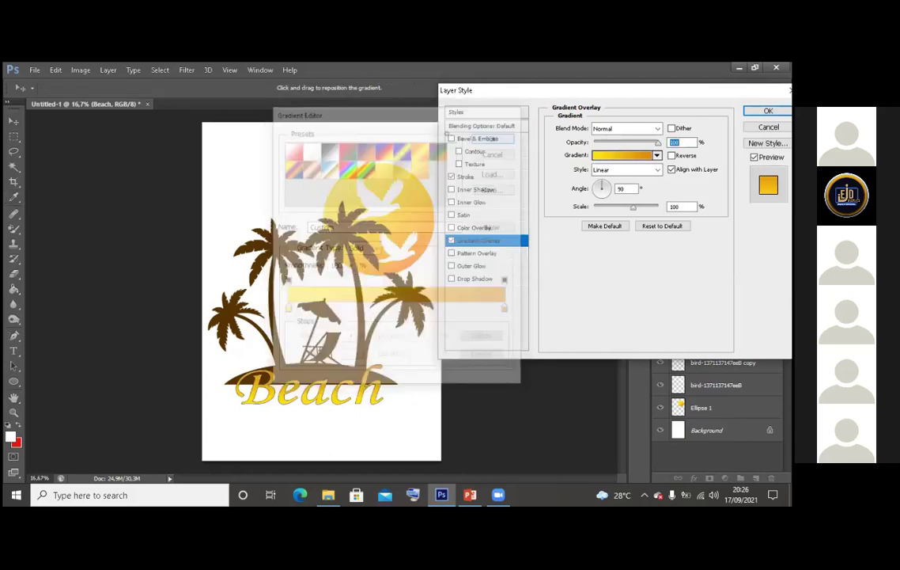
Thicken the black stroke around the Beach text and apply the layer styles
click(465, 177)
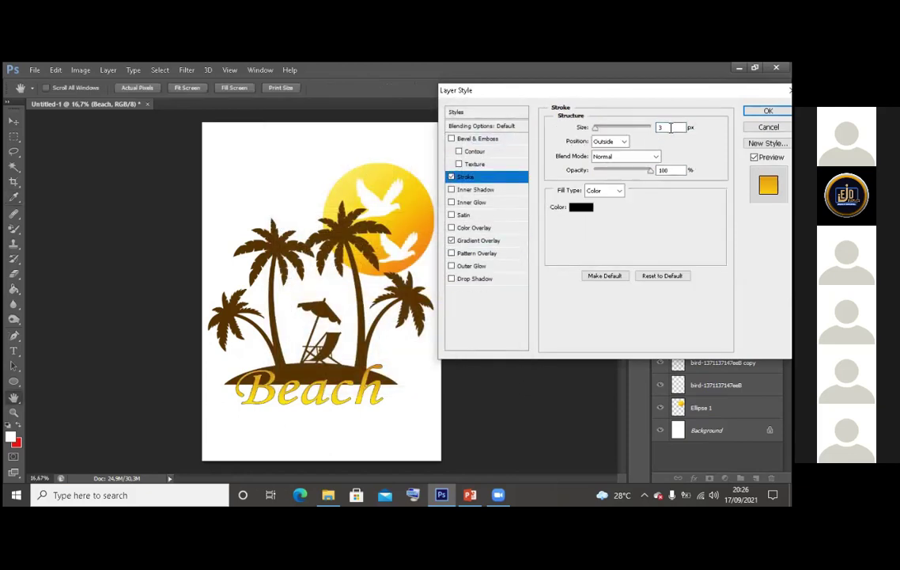
key(Up)
key(Up)
key(Up)
key(Up)
key(Up)
key(Up)
key(Up)
key(Up)
key(Up)
key(Up)
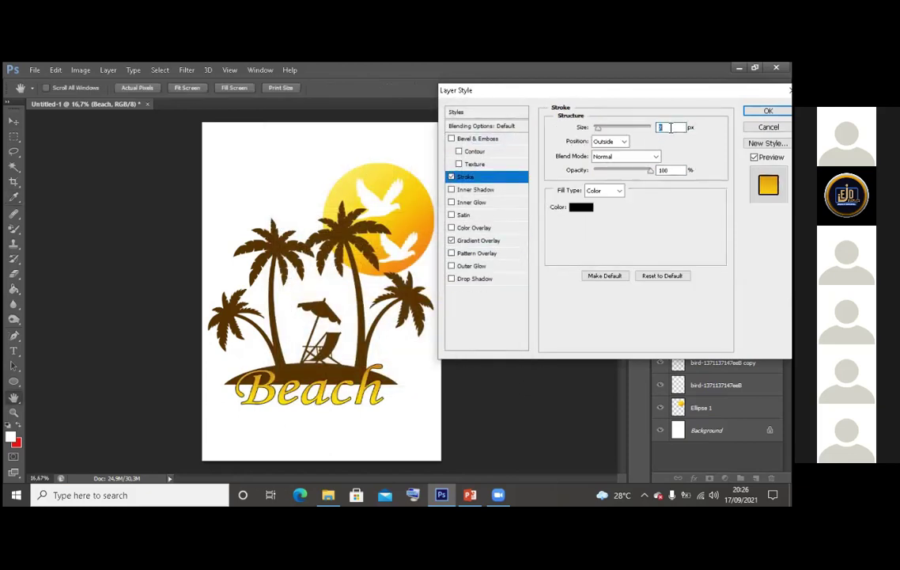
scroll(671, 127, up, 5)
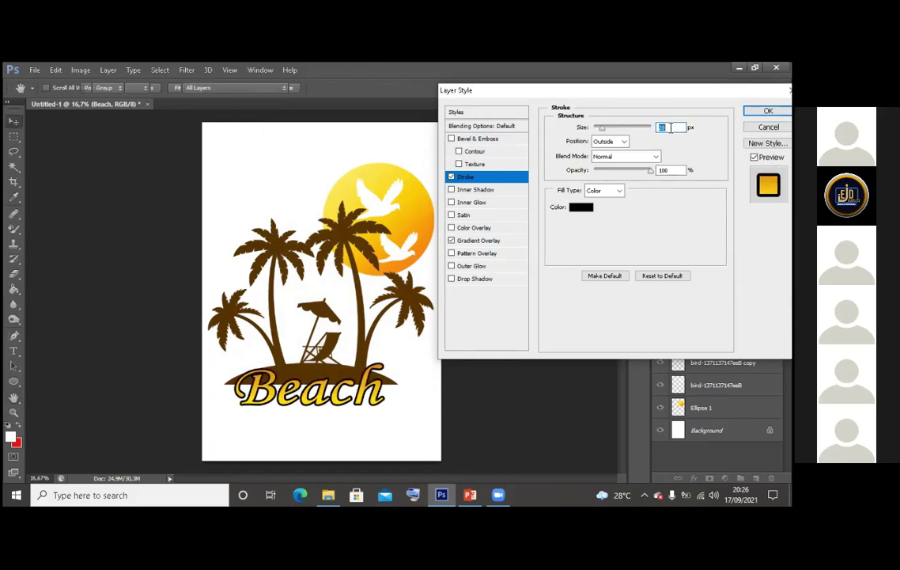
key(Return)
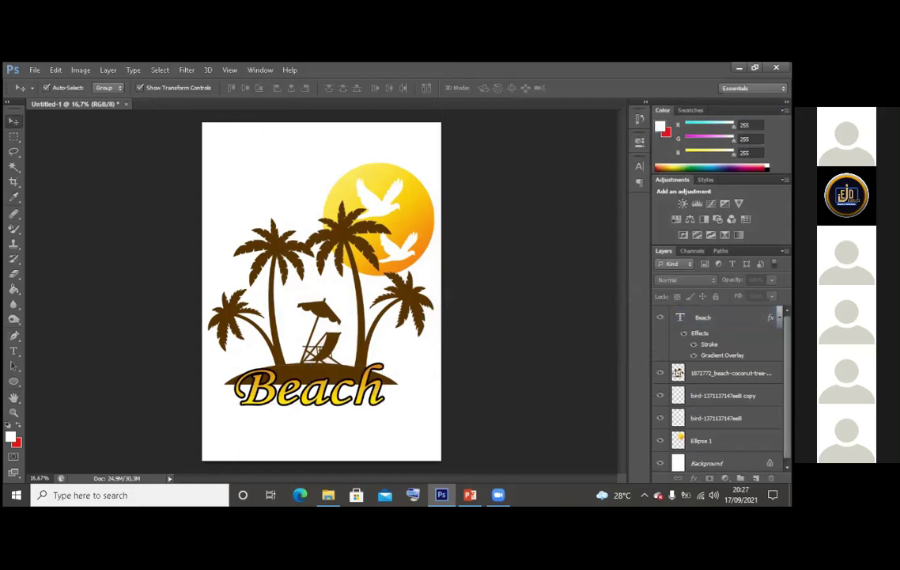
Create a new layer group and move it to the top of the layer stack, above the Beach text
click(238, 368)
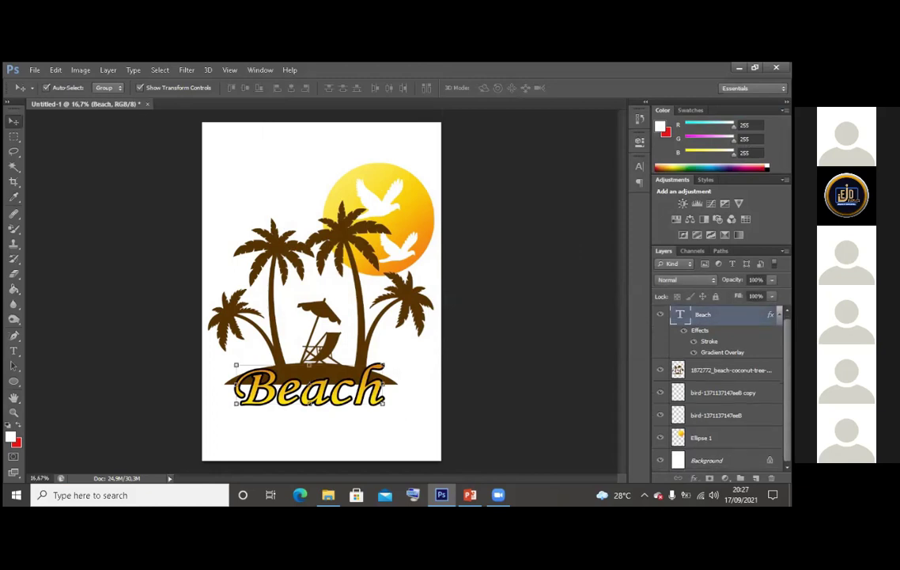
click(310, 237)
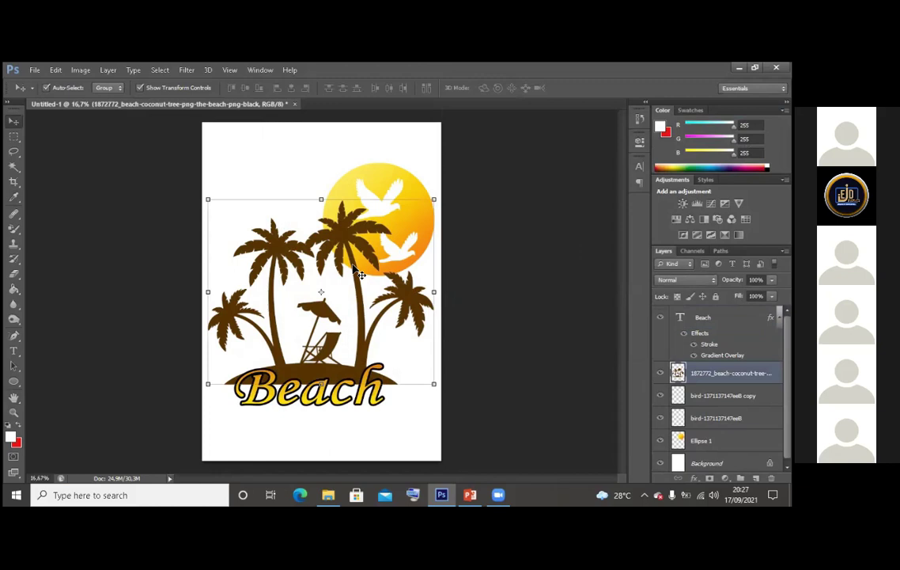
scroll(717, 388, down, 1)
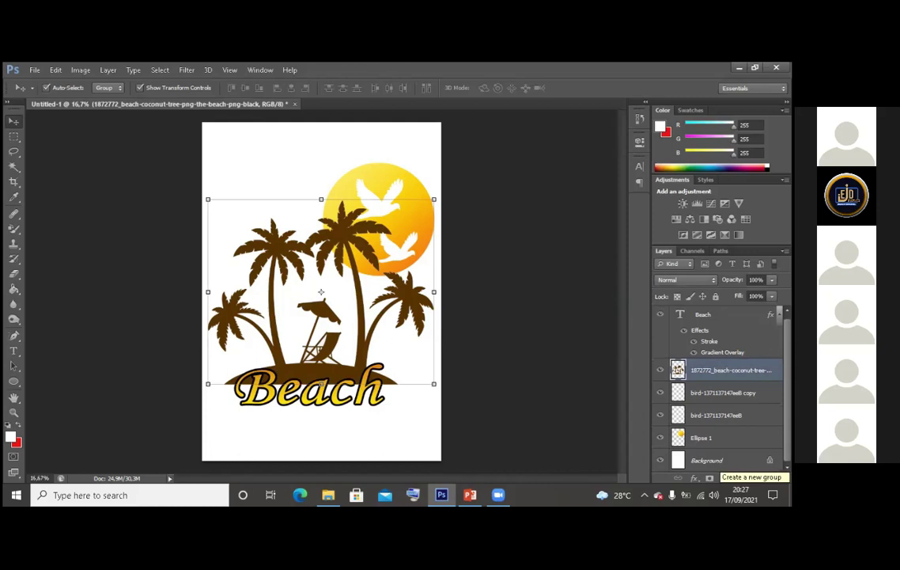
click(740, 478)
drag(712, 365, 712, 310)
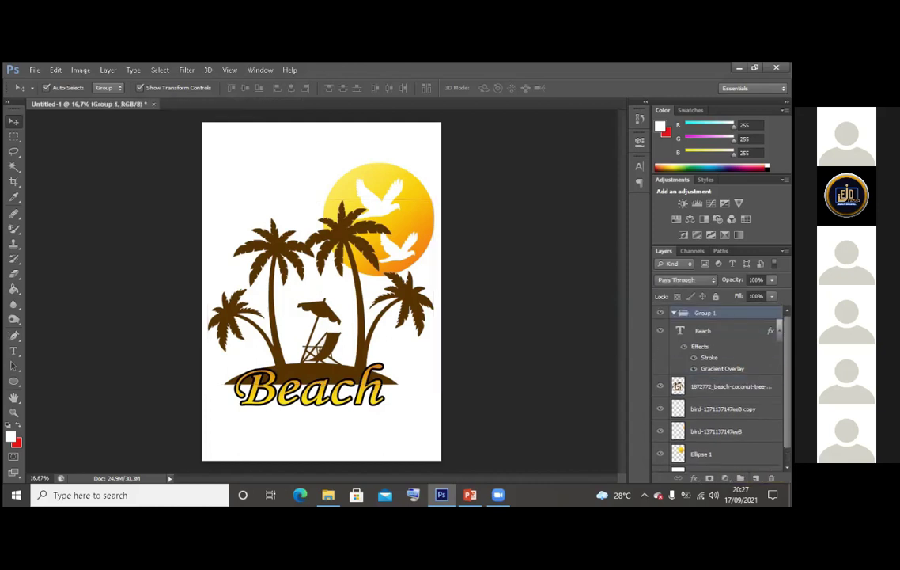
Move the Beach text, palm island, both bird layers and Ellipse 1 into Group 1, and collapse the group
ctrl+click(720, 330)
ctrl+click(728, 386)
click(719, 312)
click(720, 330)
key(shift+alt+bracketleft)
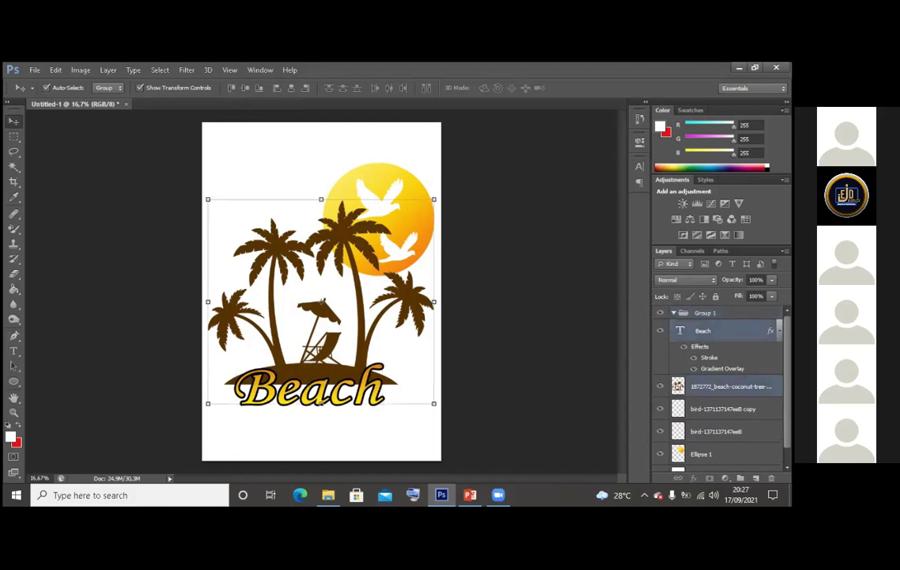
key(shift+alt+bracketleft)
key(shift+alt+bracketleft)
key(shift+alt+bracketleft)
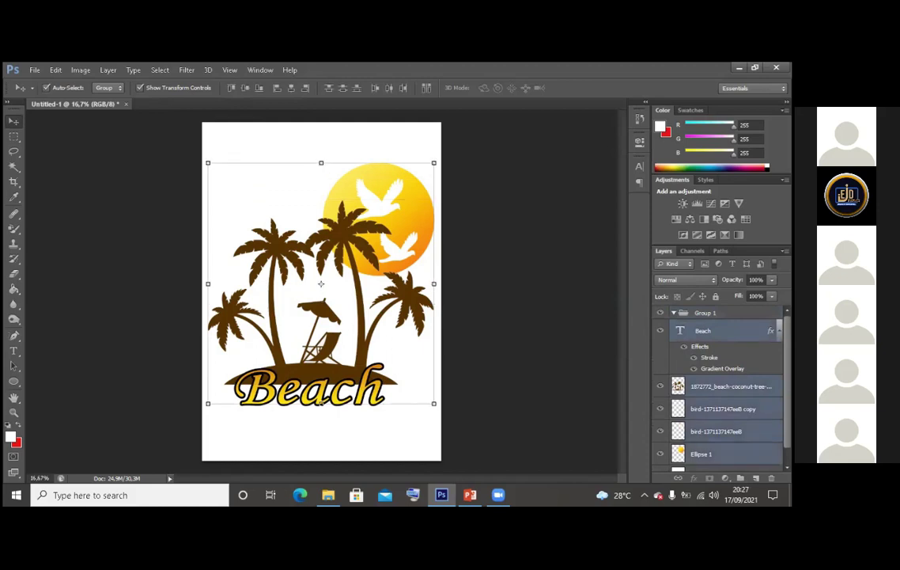
scroll(720, 387, down, 1)
scroll(719, 388, up, 1)
drag(719, 331, 719, 317)
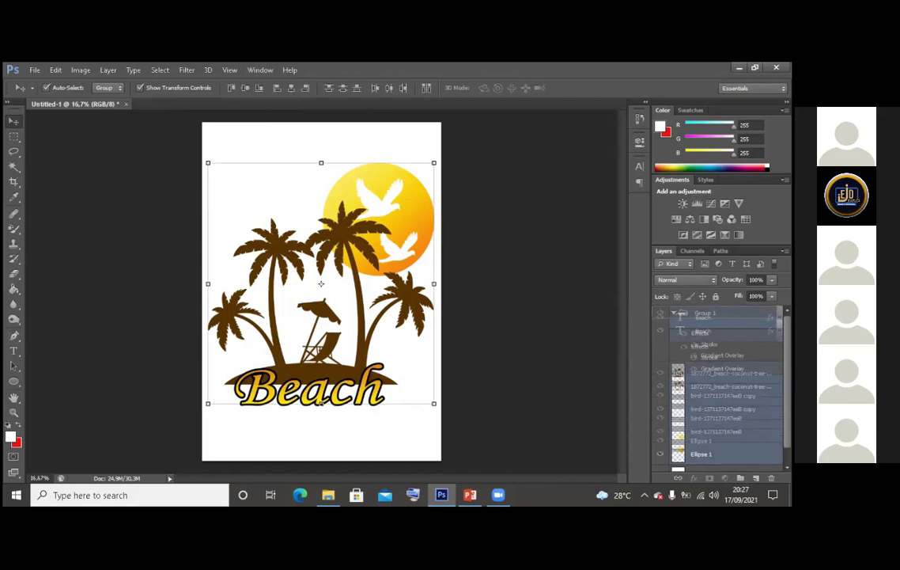
click(673, 312)
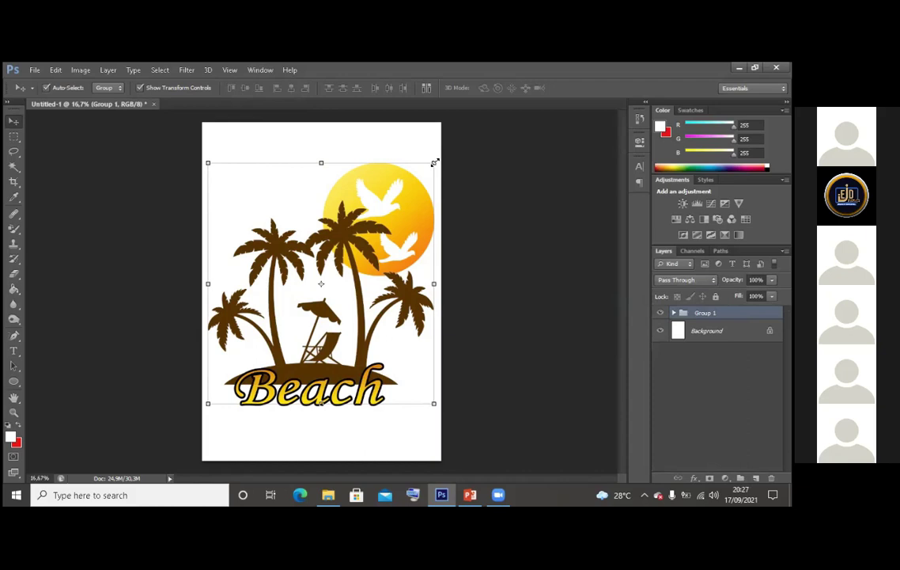
Stretch Group 1 slightly taller and shift the whole artwork a little higher on the canvas
mouse_move(434, 163)
mouse_down()
mouse_move(425, 171)
mouse_move(434, 153)
mouse_move(372, 234)
mouse_move(420, 156)
mouse_move(429, 154)
mouse_move(338, 275)
mouse_move(427, 156)
mouse_up()
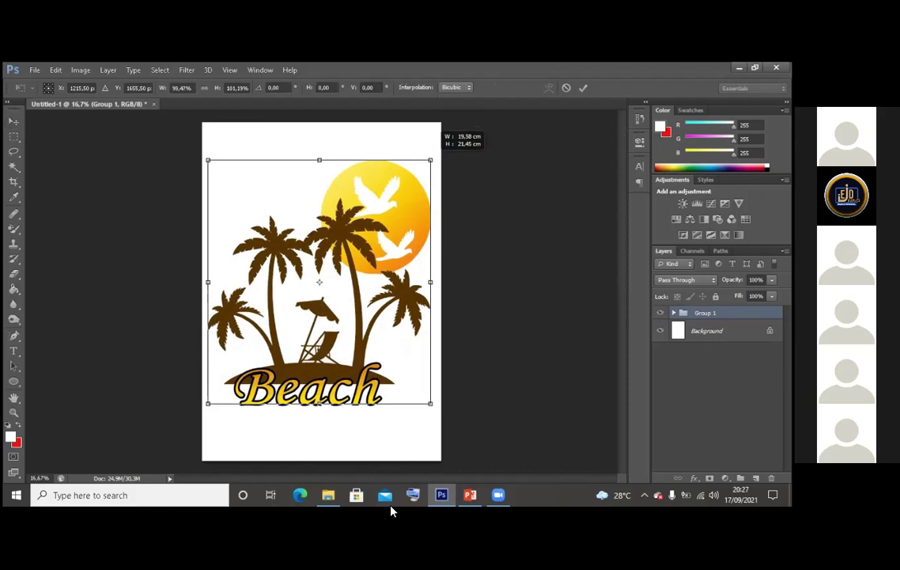
key(Return)
click(320, 316)
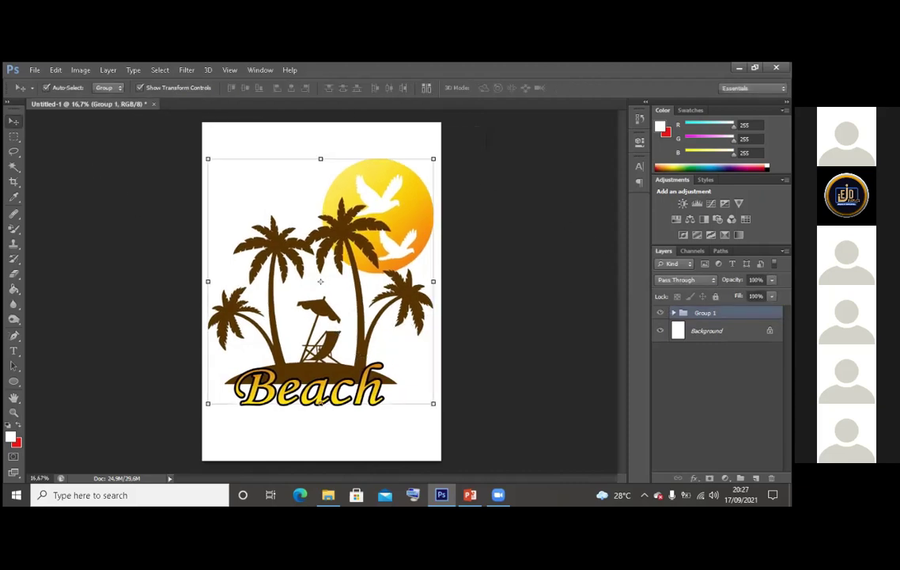
drag(410, 306, 415, 297)
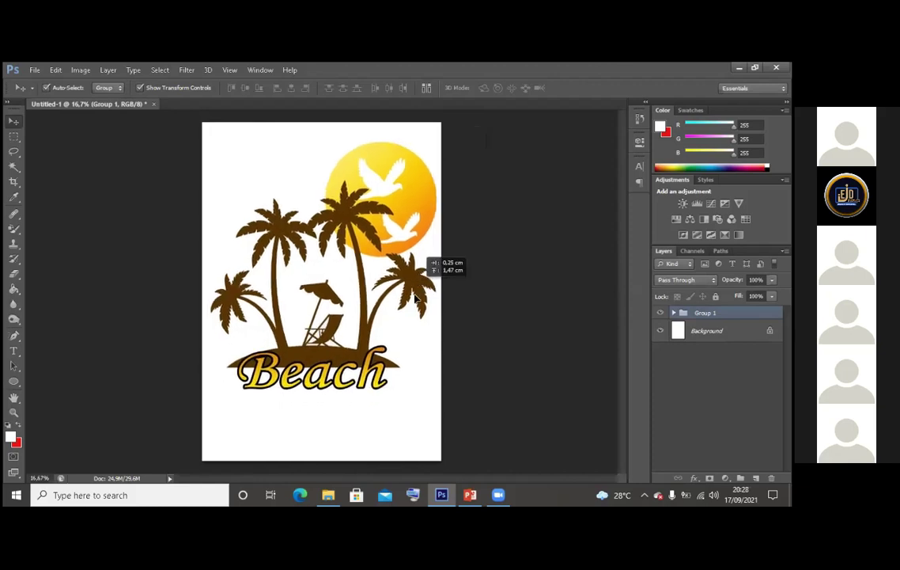
key(ctrl+z)
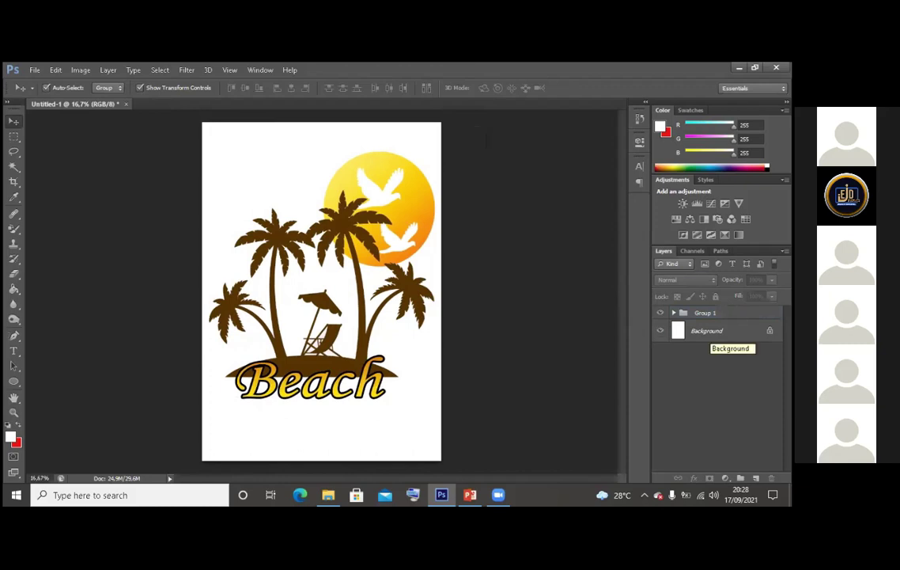
Hide the white Background layer so the artwork sits on transparency
click(661, 330)
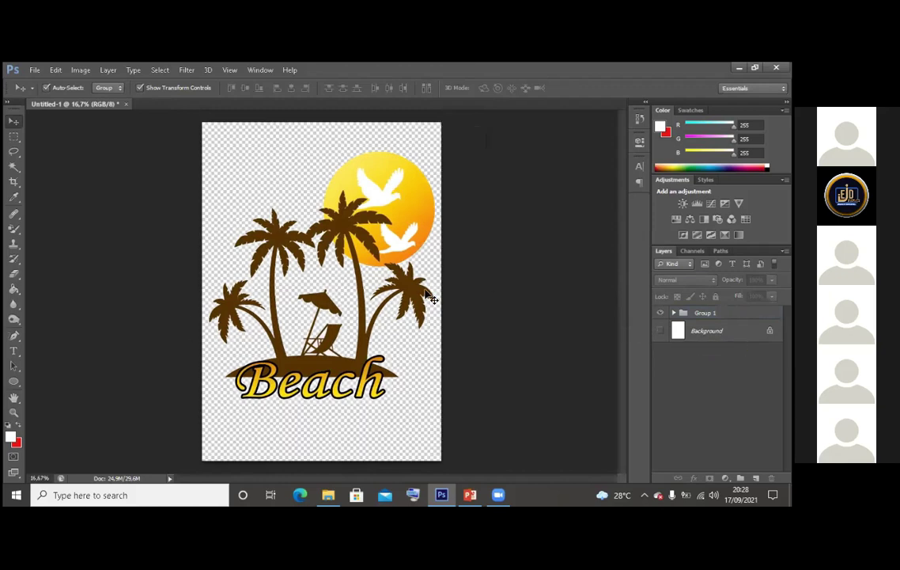
click(671, 336)
click(661, 331)
click(660, 330)
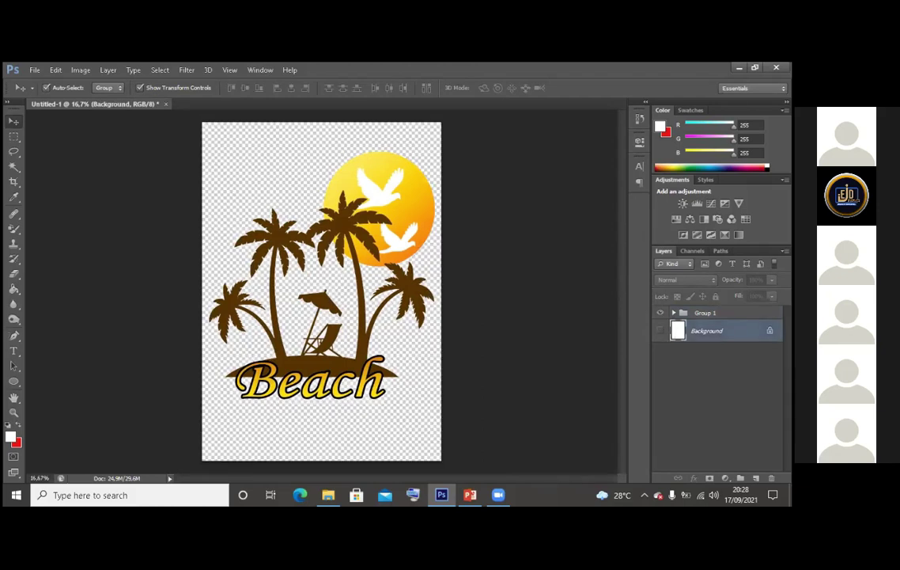
Save a PNG copy named Beach no background in a new subfolder, using Smallest / Slow compression and no interlacing
click(36, 71)
mouse_move(55, 70)
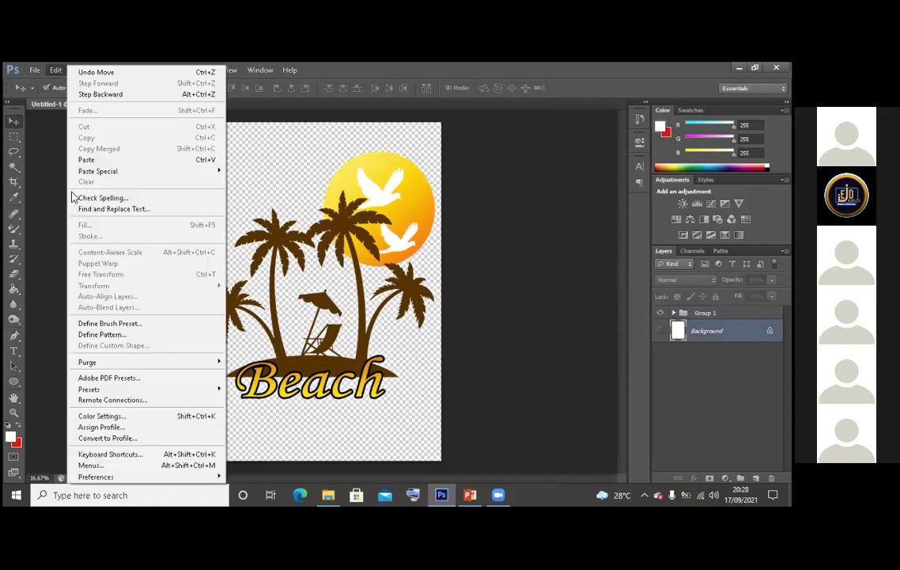
key(Left)
click(85, 209)
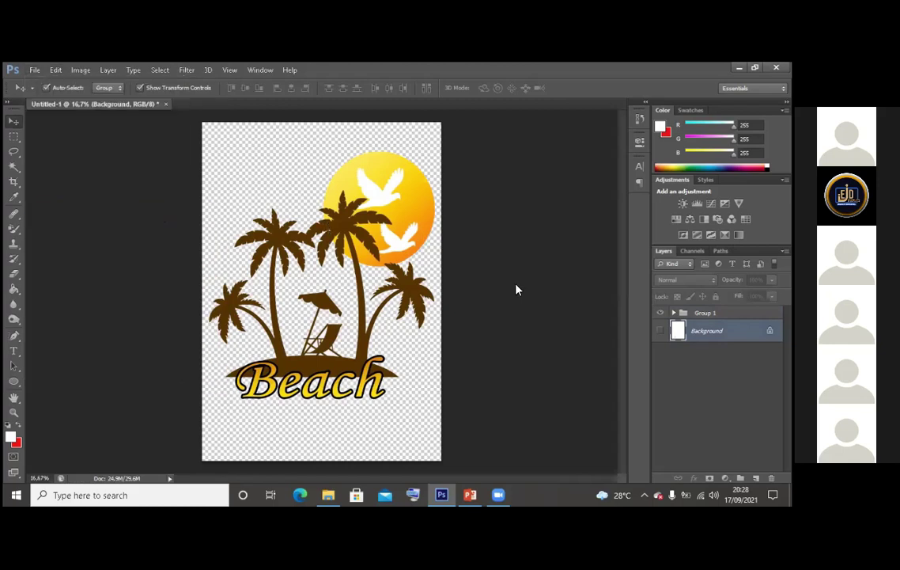
click(528, 311)
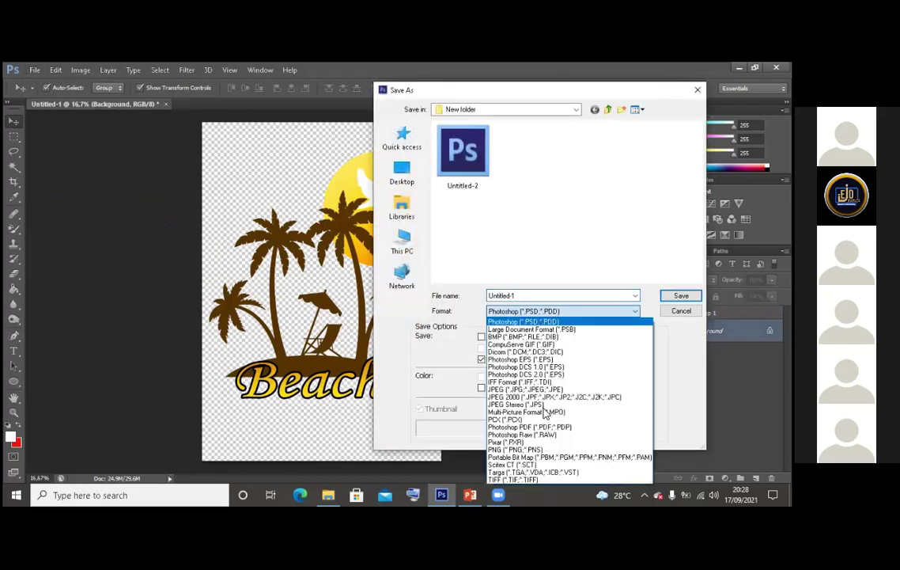
click(546, 449)
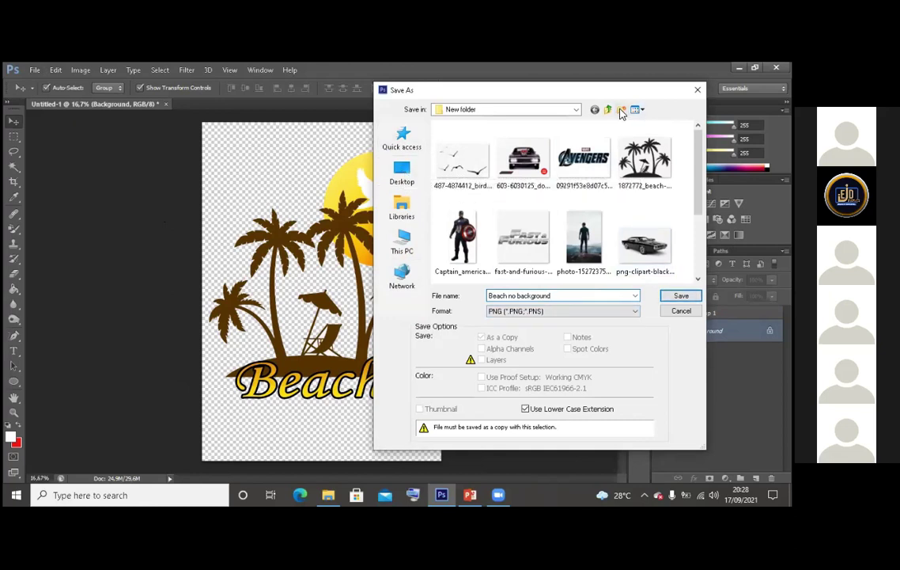
key(ctrl+shift+n)
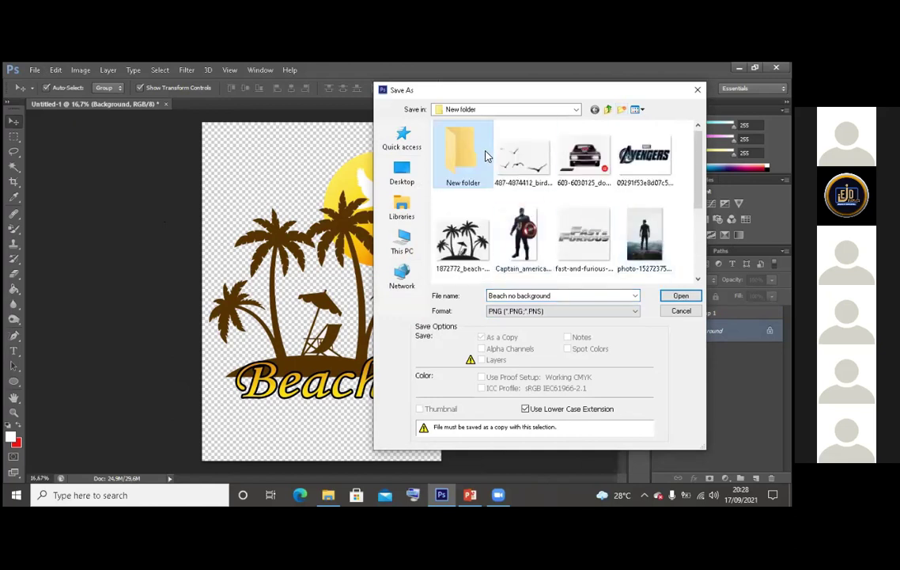
double_click(481, 151)
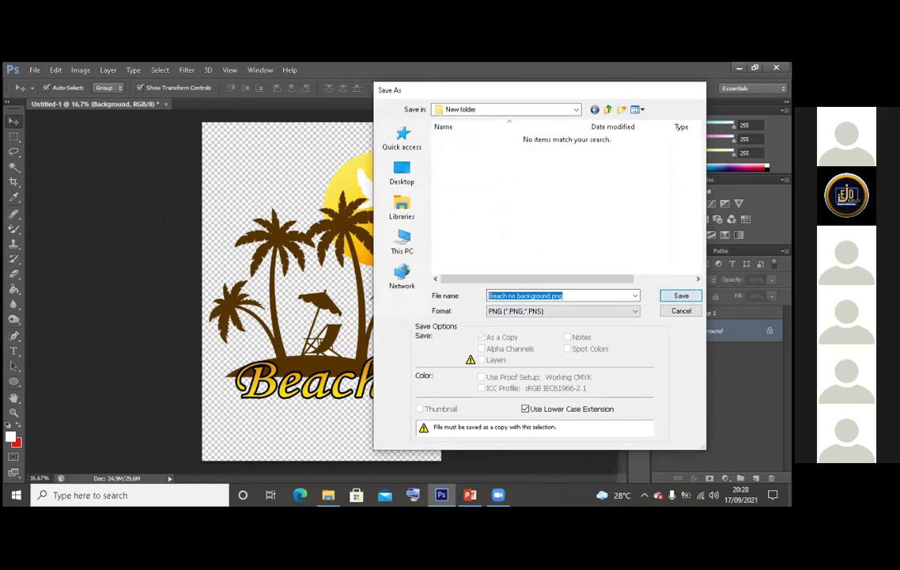
key(Return)
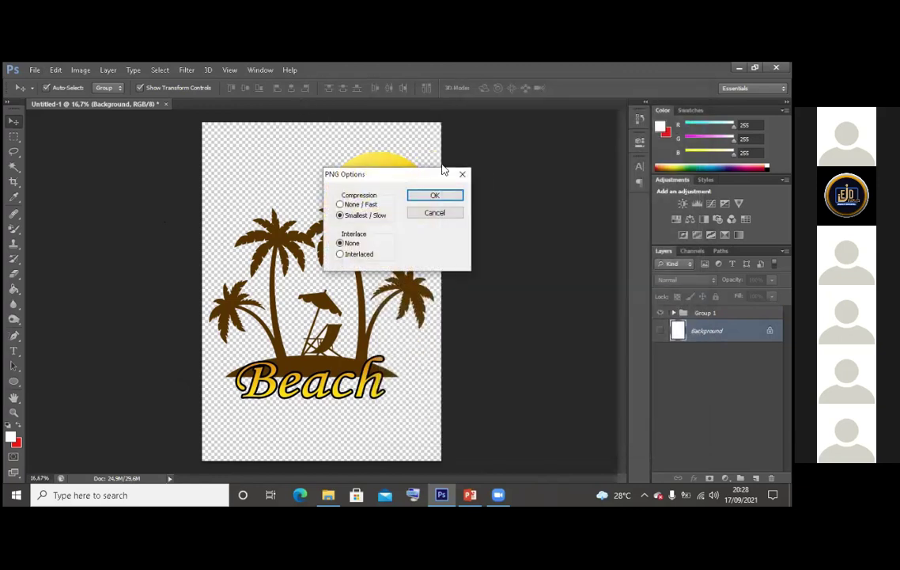
click(432, 195)
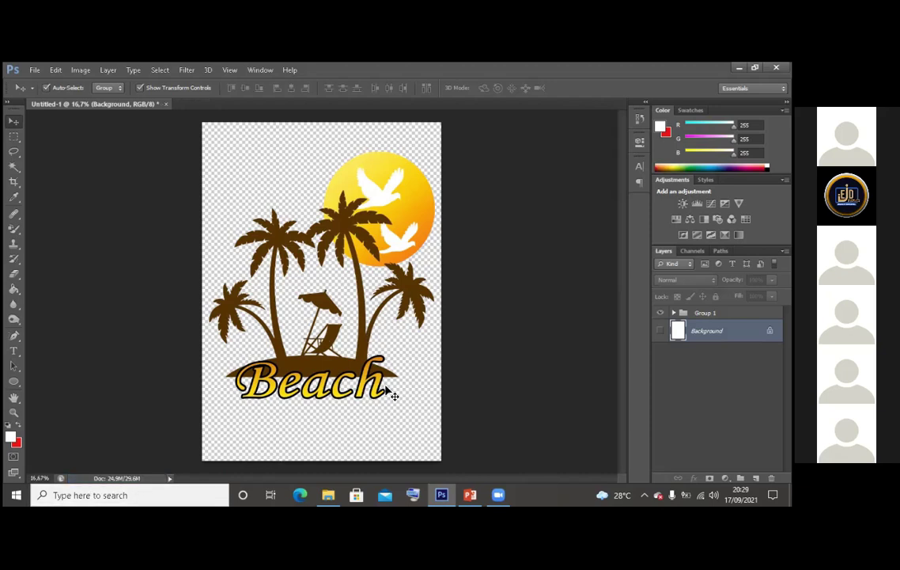
Show the Background layer again and save a JPEG copy named beach at Maximum quality 12 with Baseline ("Standard") format
click(660, 331)
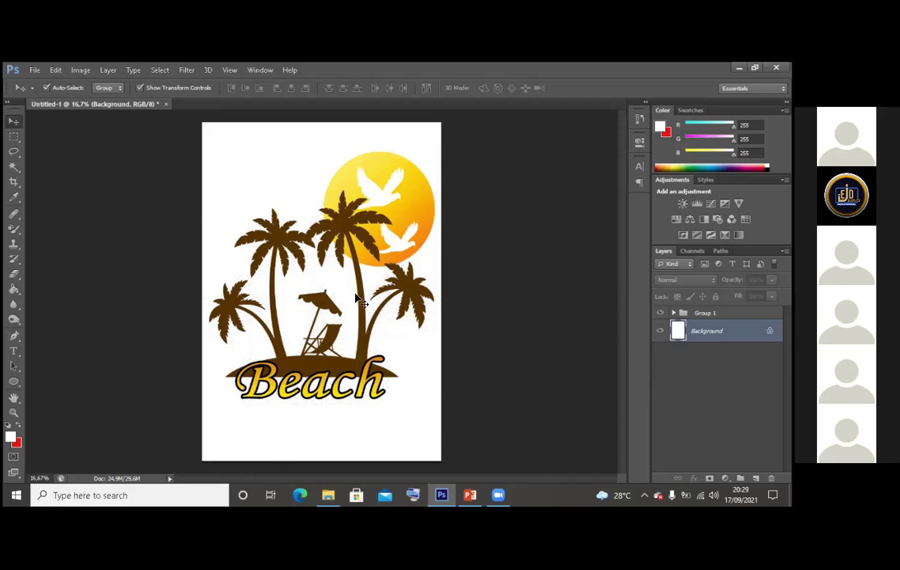
click(33, 70)
click(159, 211)
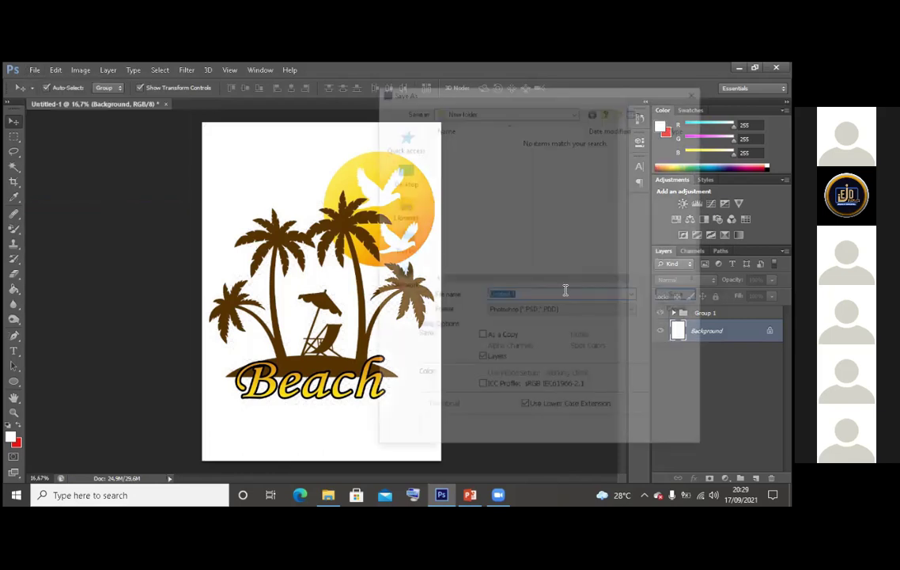
click(549, 311)
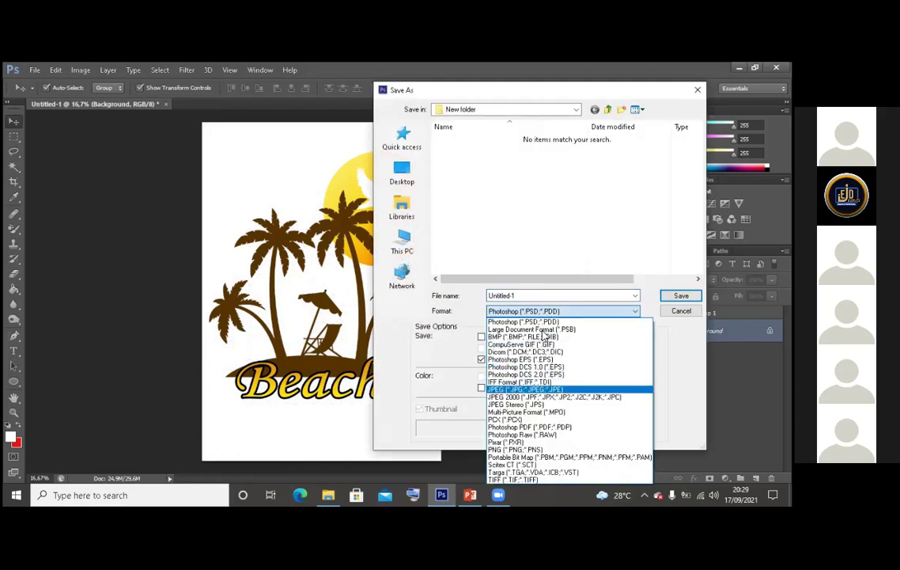
click(564, 391)
triple_click(536, 295)
text(beac)
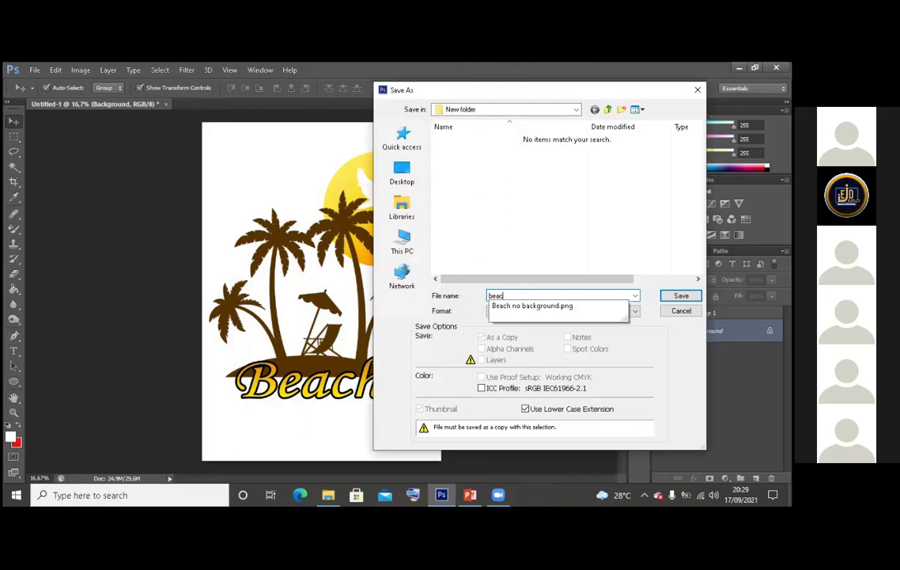
click(619, 258)
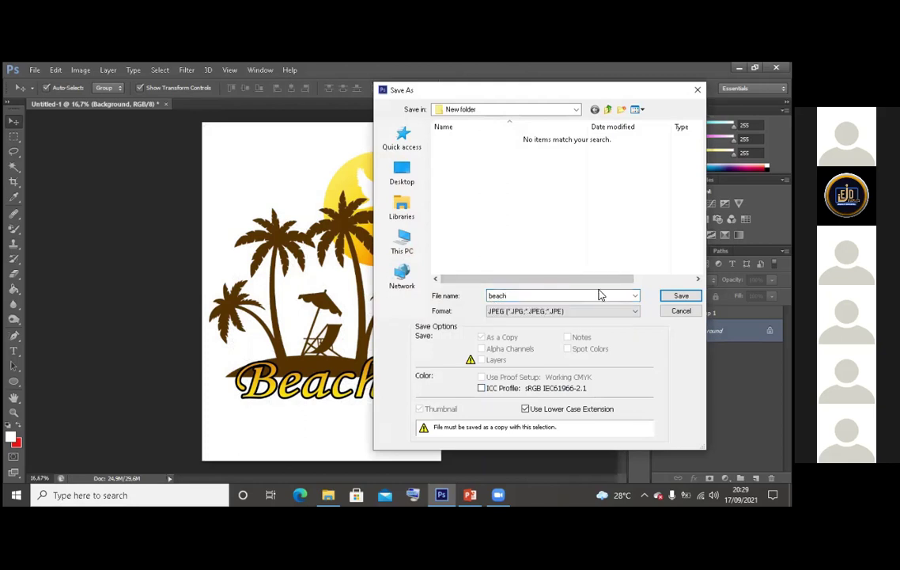
click(550, 313)
click(556, 391)
key(Return)
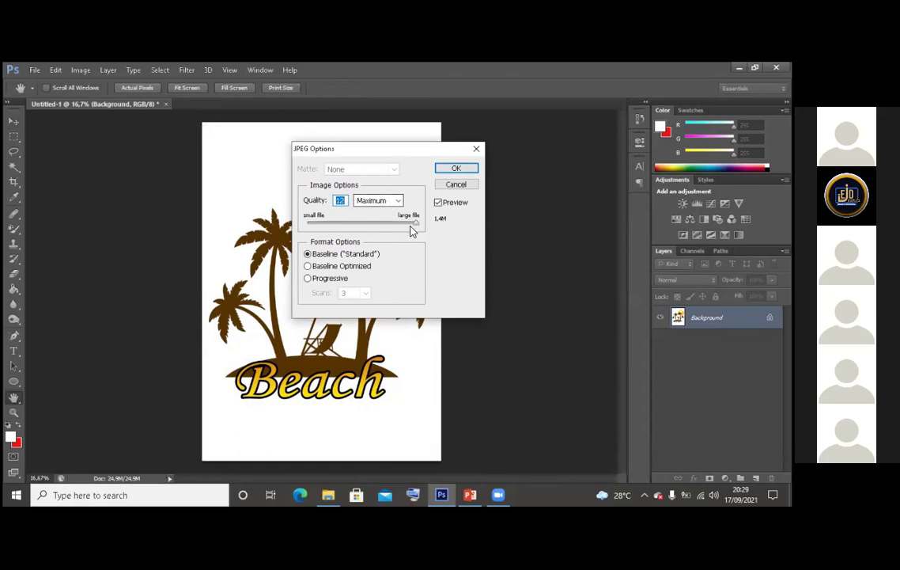
click(456, 168)
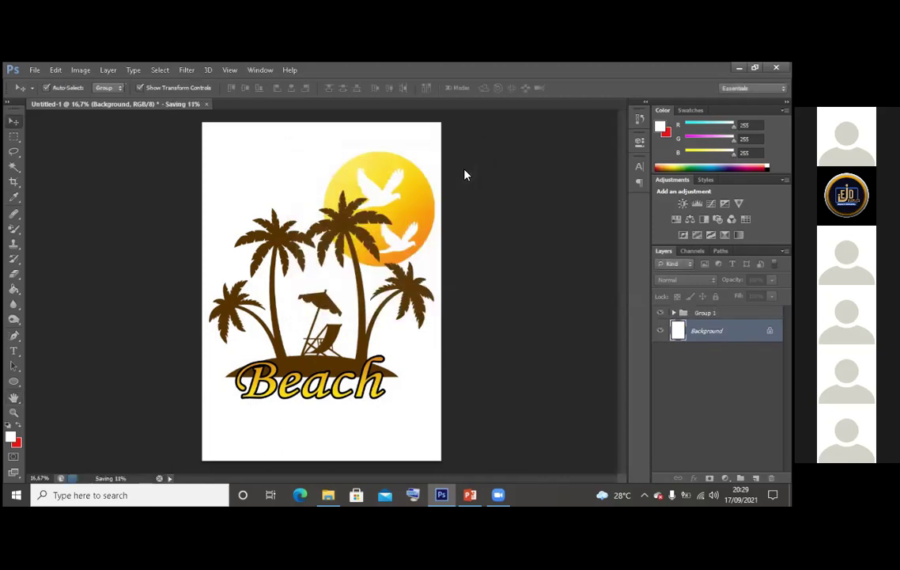
Save the layered document in Photoshop (PSD) format as Beach continue in the same subfolder
click(35, 70)
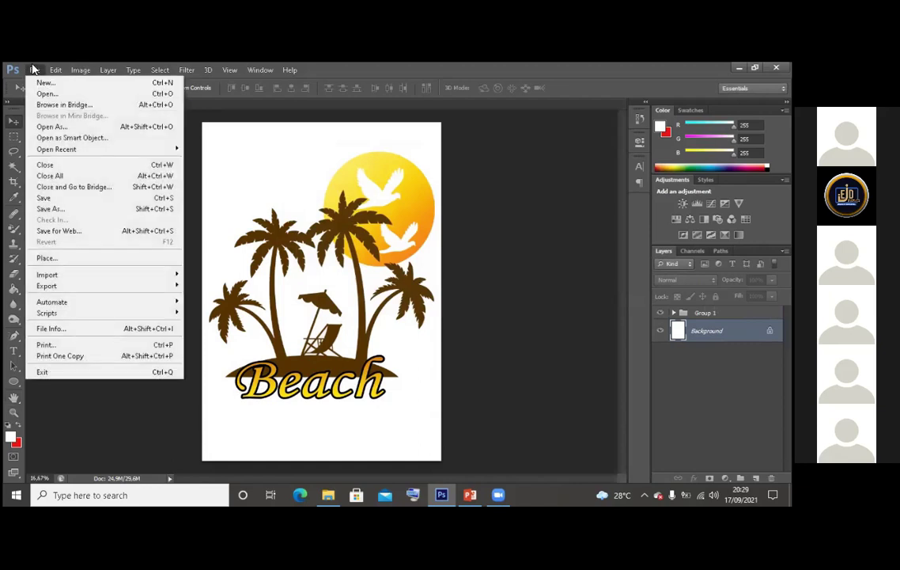
key(Right)
click(33, 70)
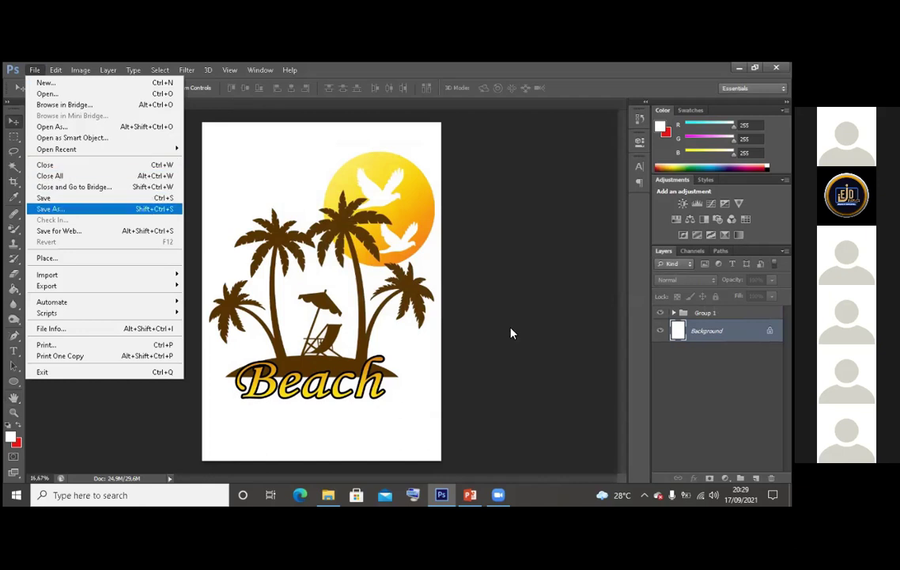
key(Return)
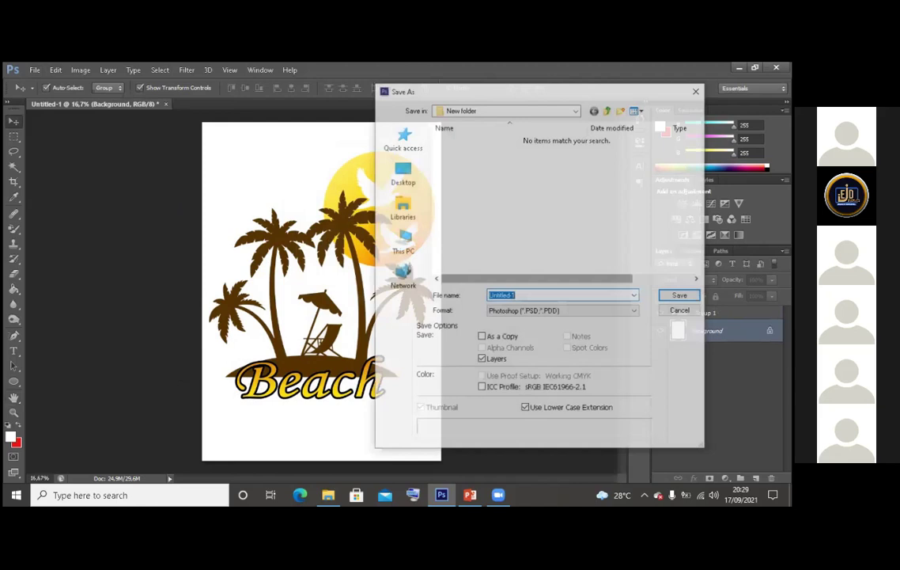
text(Beach)
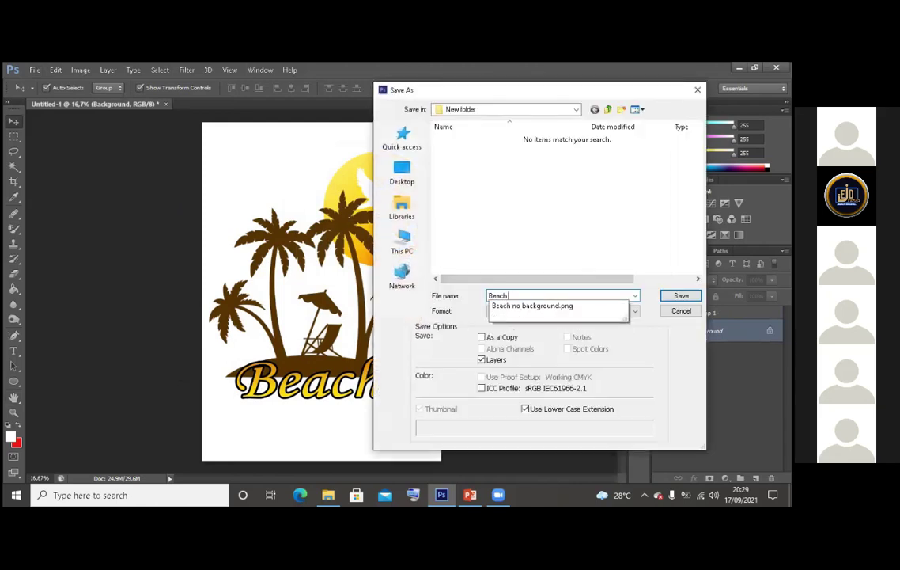
text( continue)
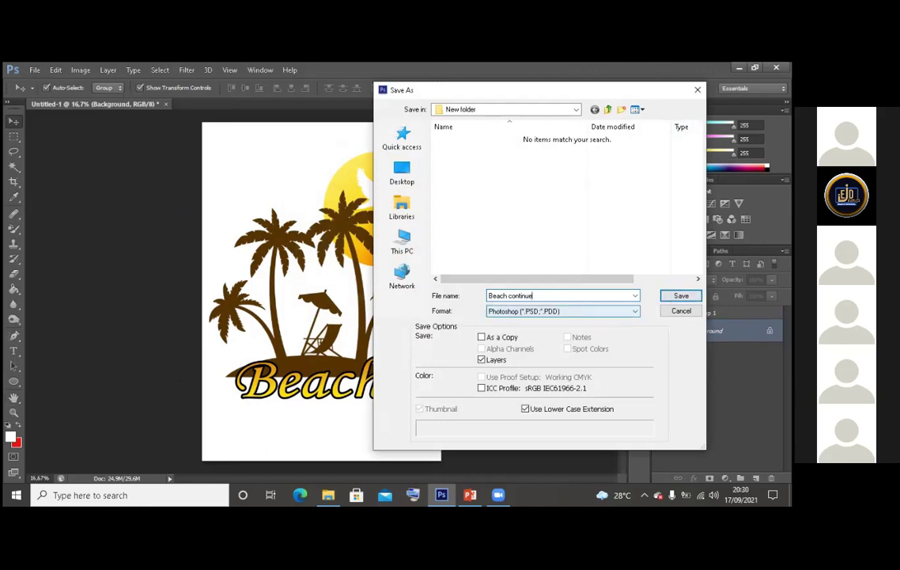
key(Return)
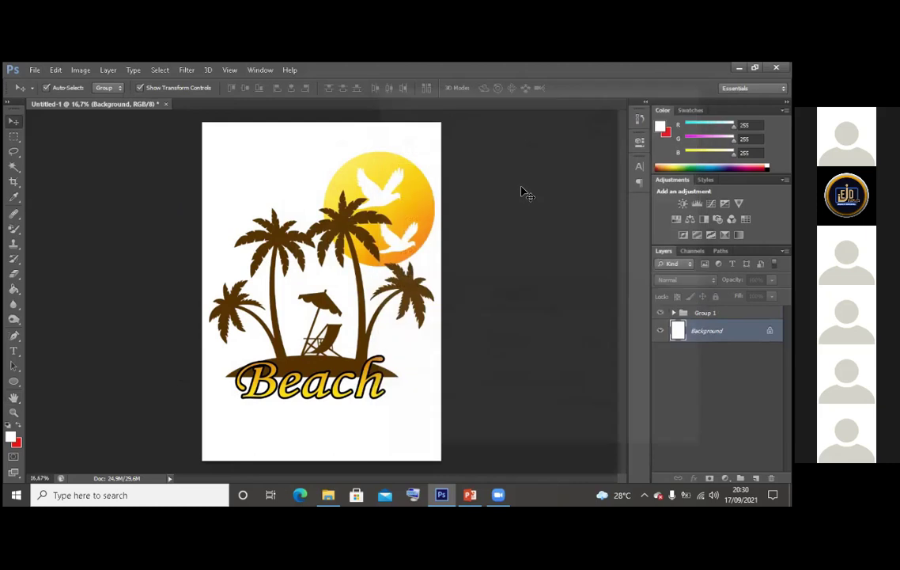
key(Return)
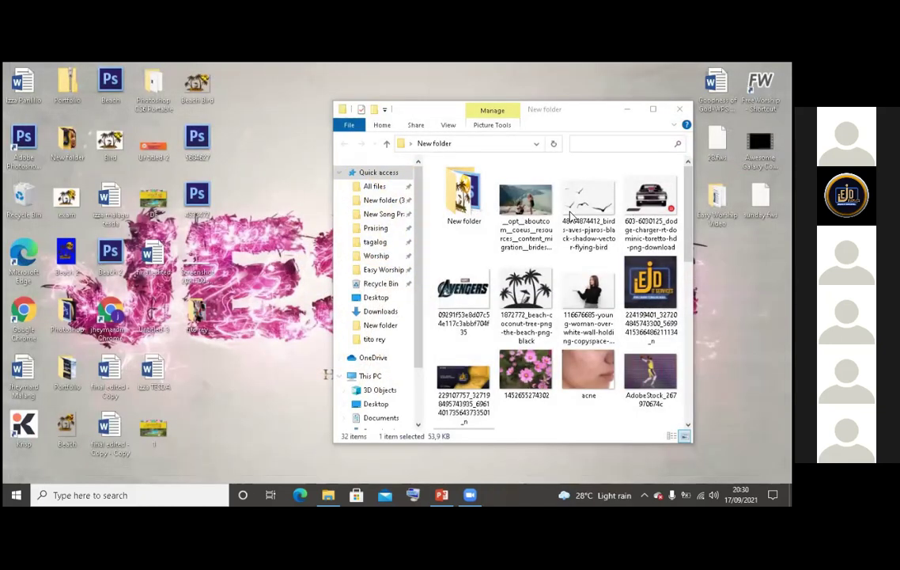
Check the saved files in the subfolder, previewing Beach no background.png and beach.jpg and selecting the Beach continue file
double_click(543, 209)
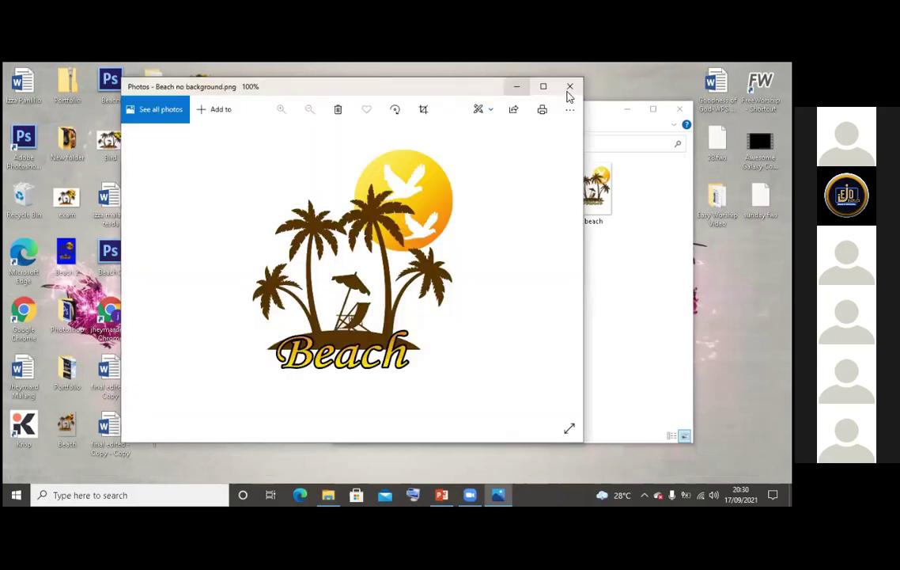
click(571, 90)
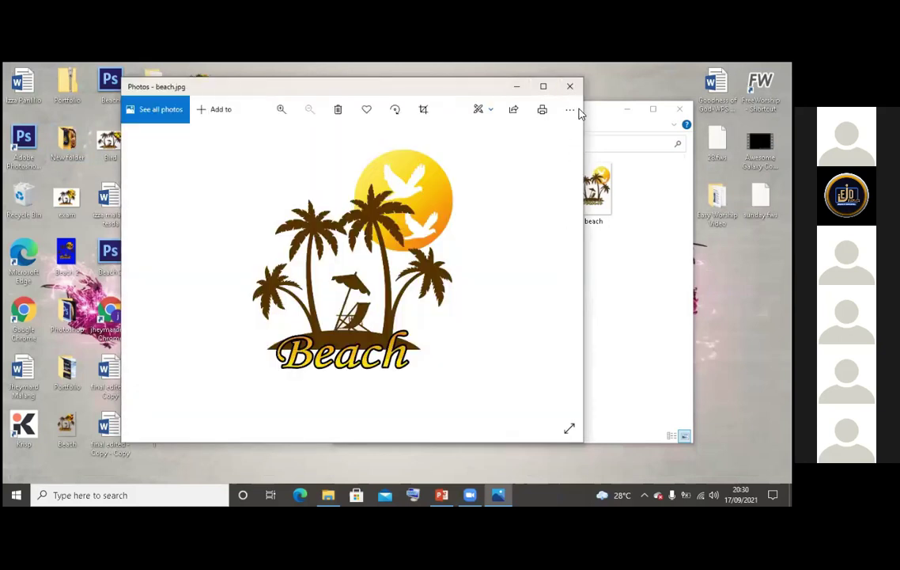
double_click(583, 207)
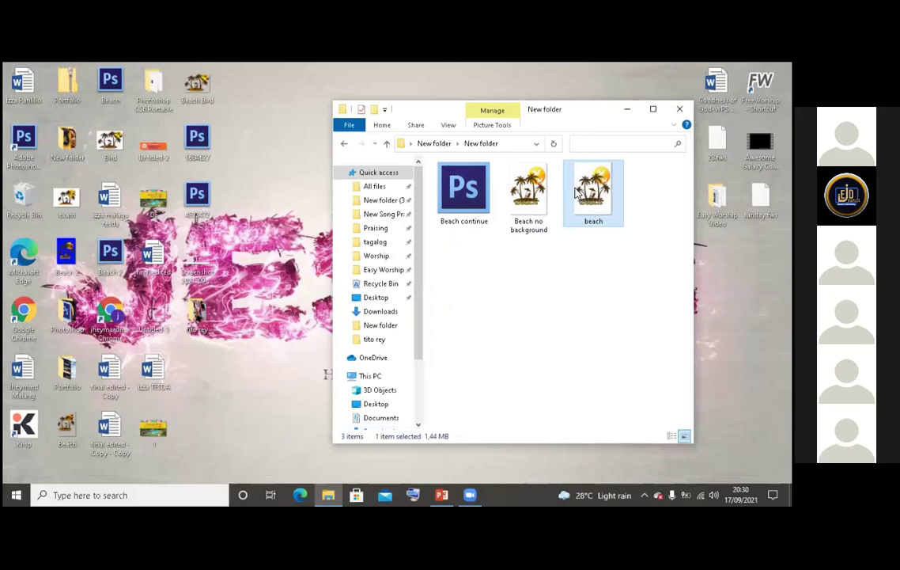
click(536, 228)
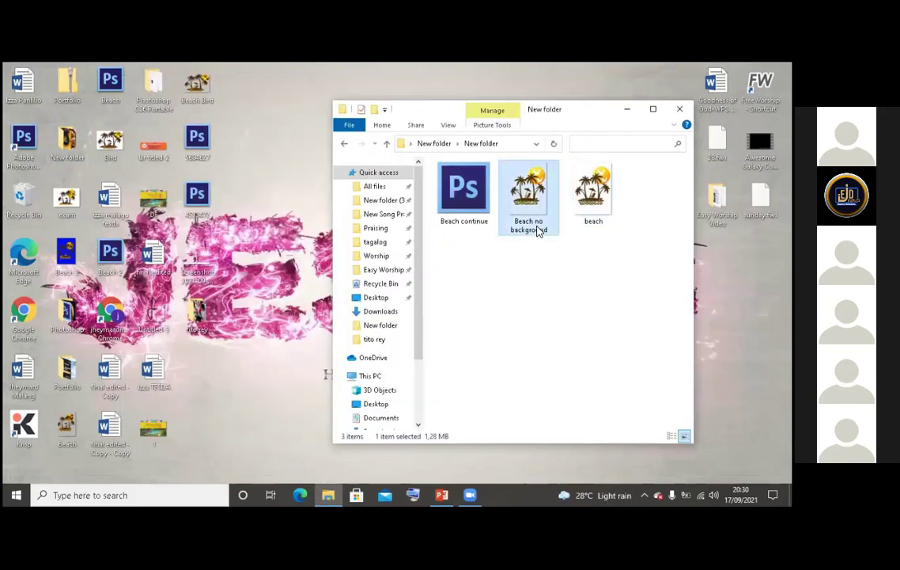
click(467, 222)
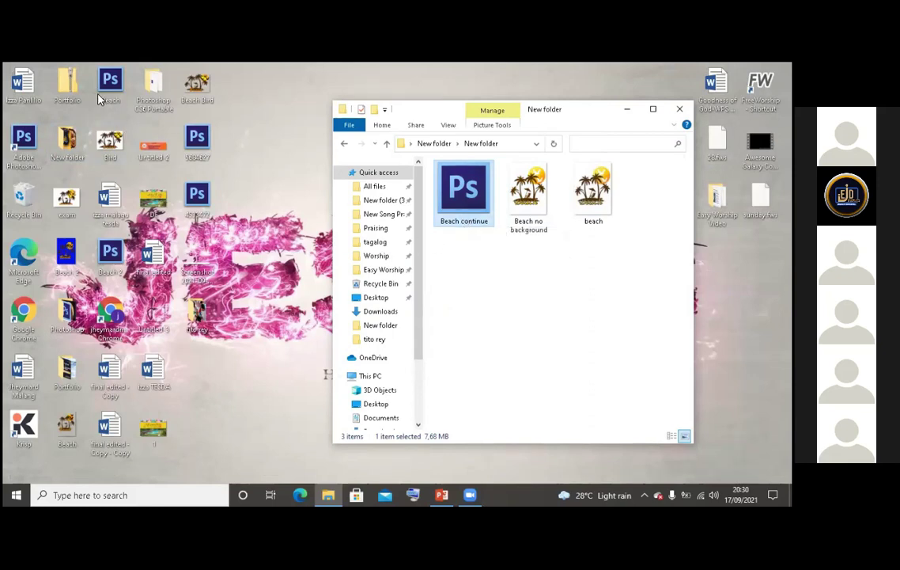
Dismiss the configuration error and relaunch Photoshop using PSCS6 in the Photoshop CS6 Portable folder
double_click(156, 91)
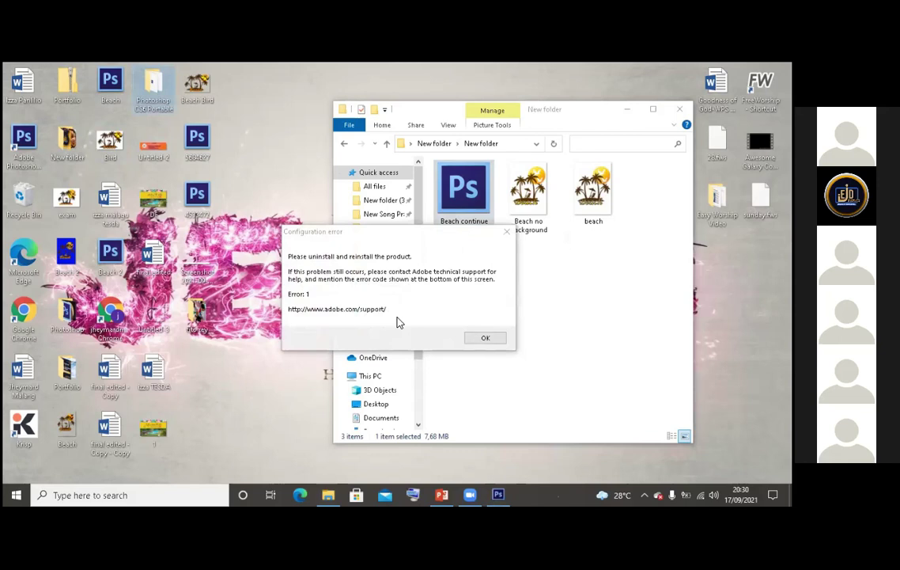
click(485, 338)
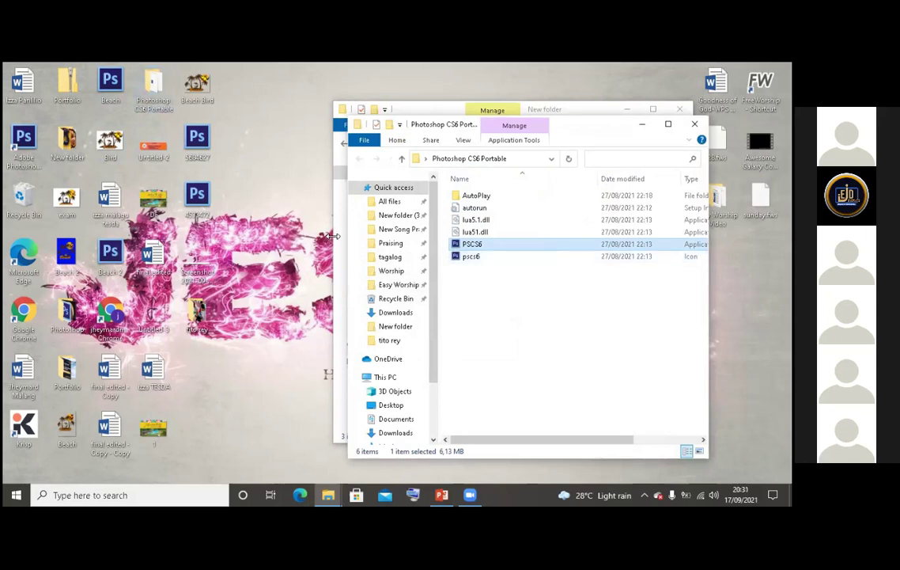
click(624, 107)
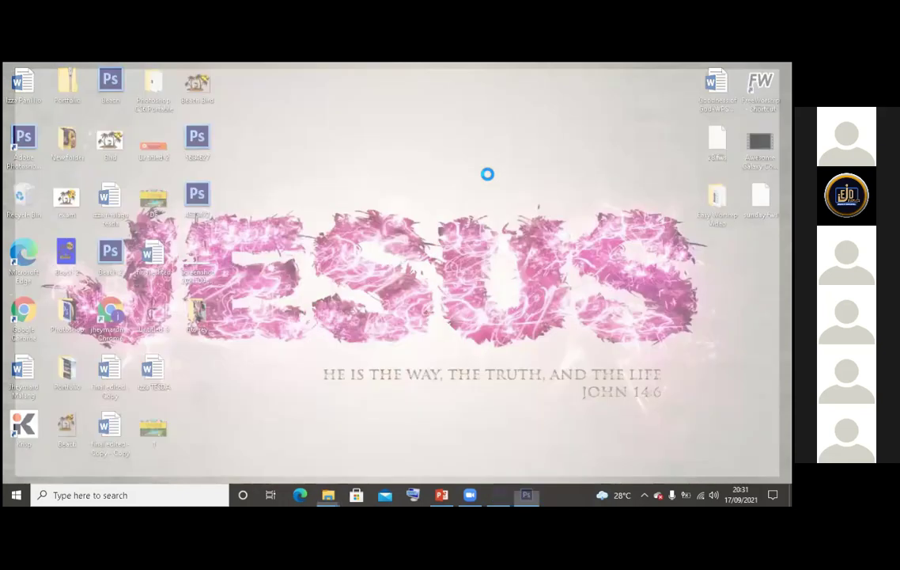
Open Beach continue.psd and move Group 1 slightly higher on the canvas
key(ctrl+o)
double_click(486, 173)
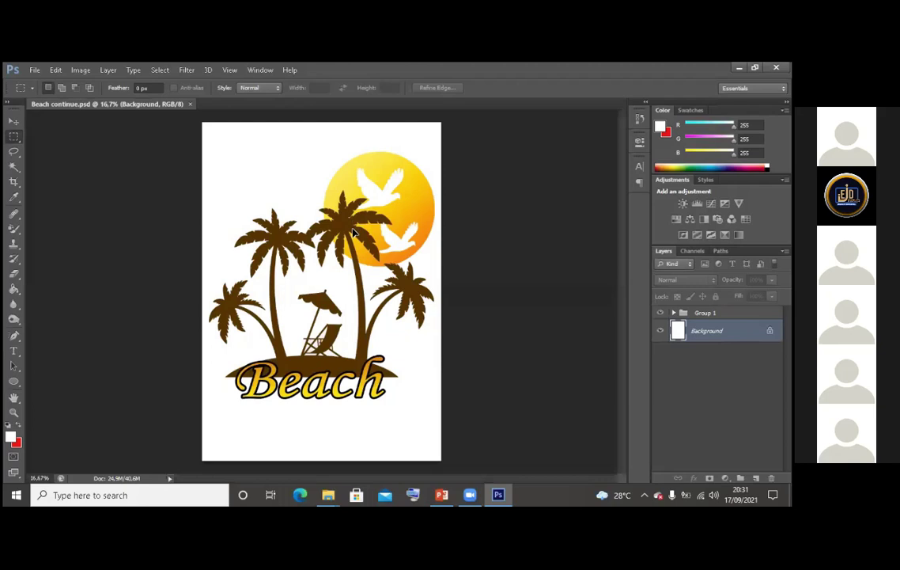
click(14, 121)
mouse_move(354, 253)
mouse_down()
mouse_move(353, 231)
mouse_move(354, 247)
mouse_up()
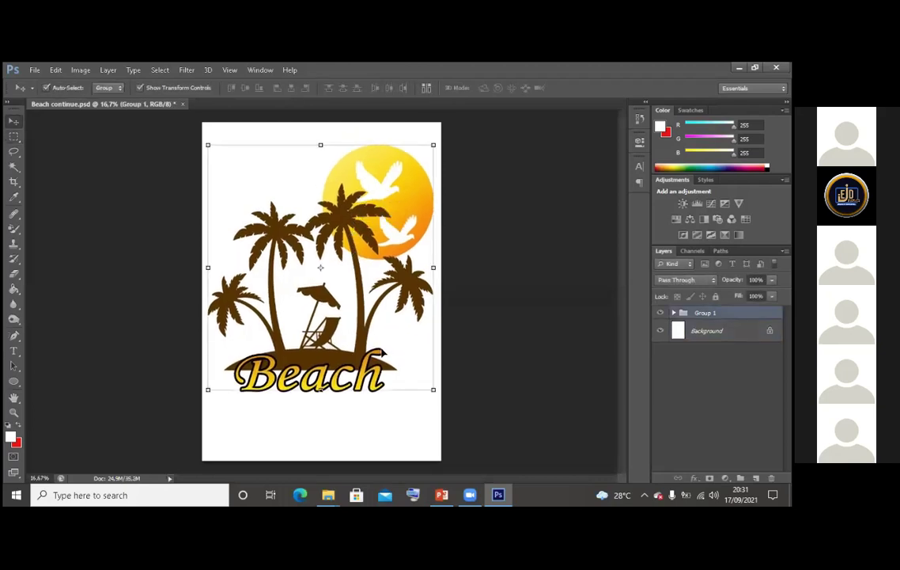